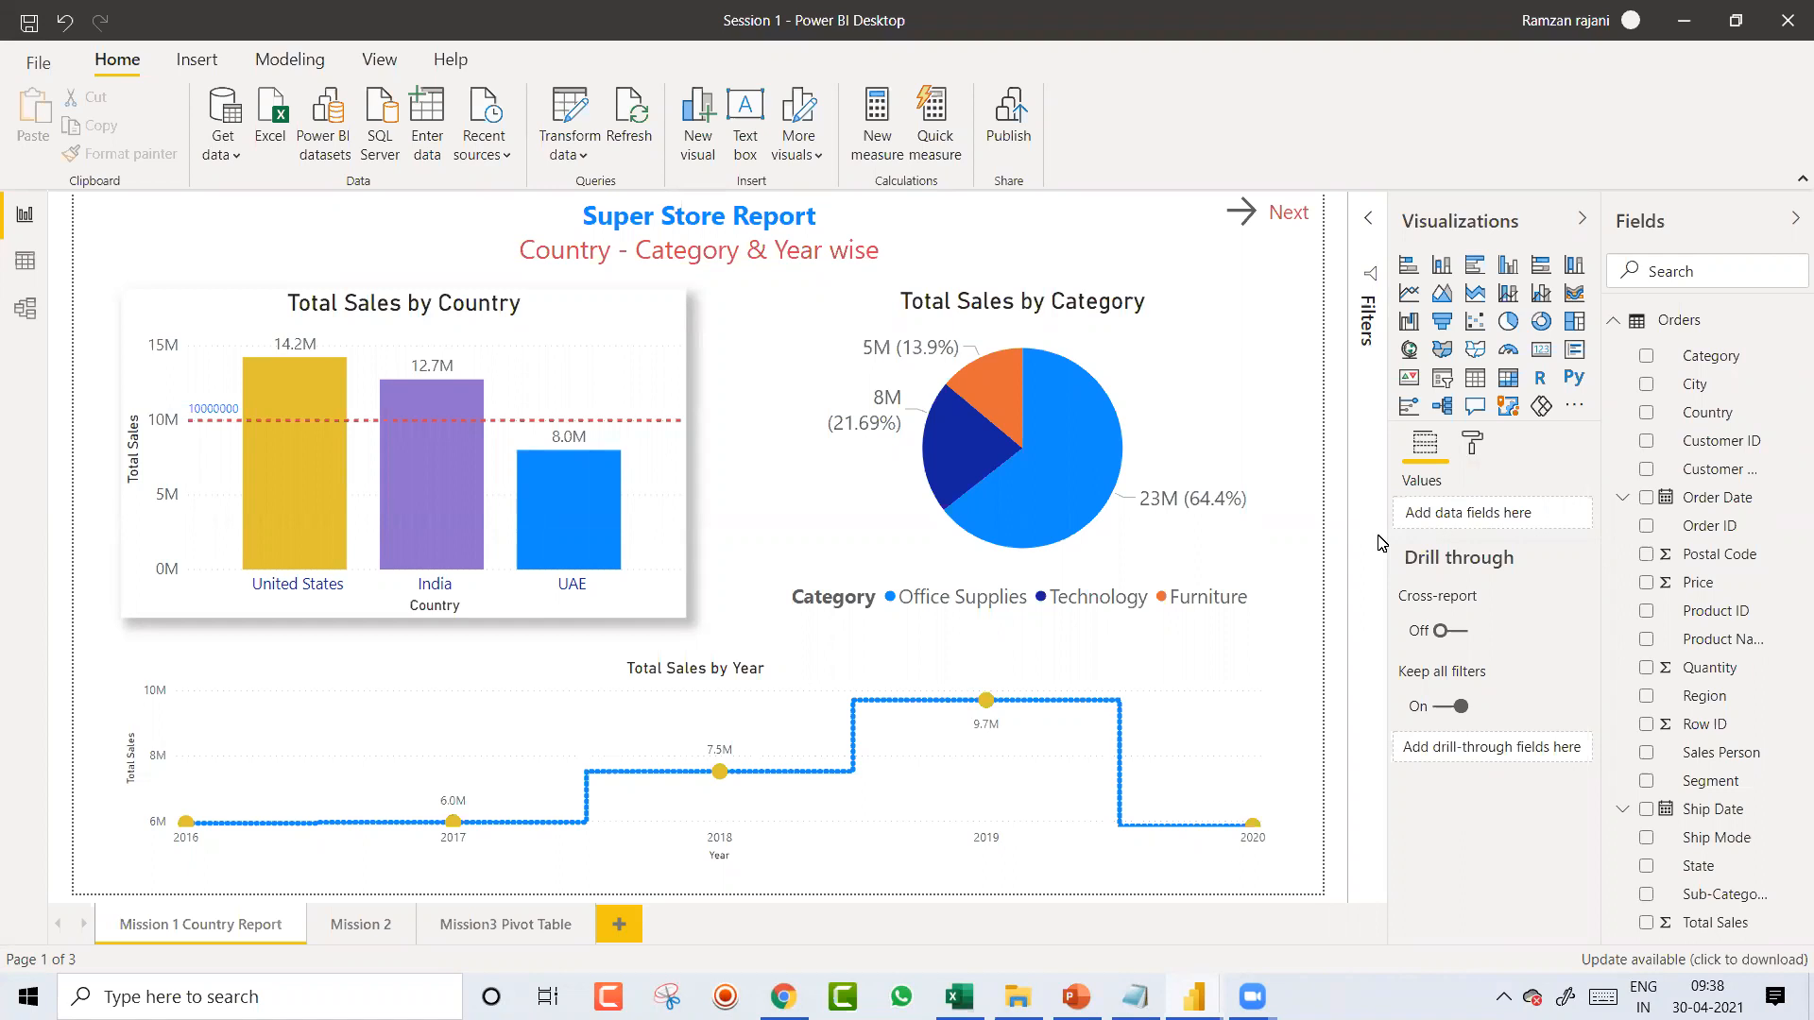
Step: Examine the report title, the country column chart, the category pie chart and the yearly sales line chart on the Mission 1 Country Report page
left_click(447, 204)
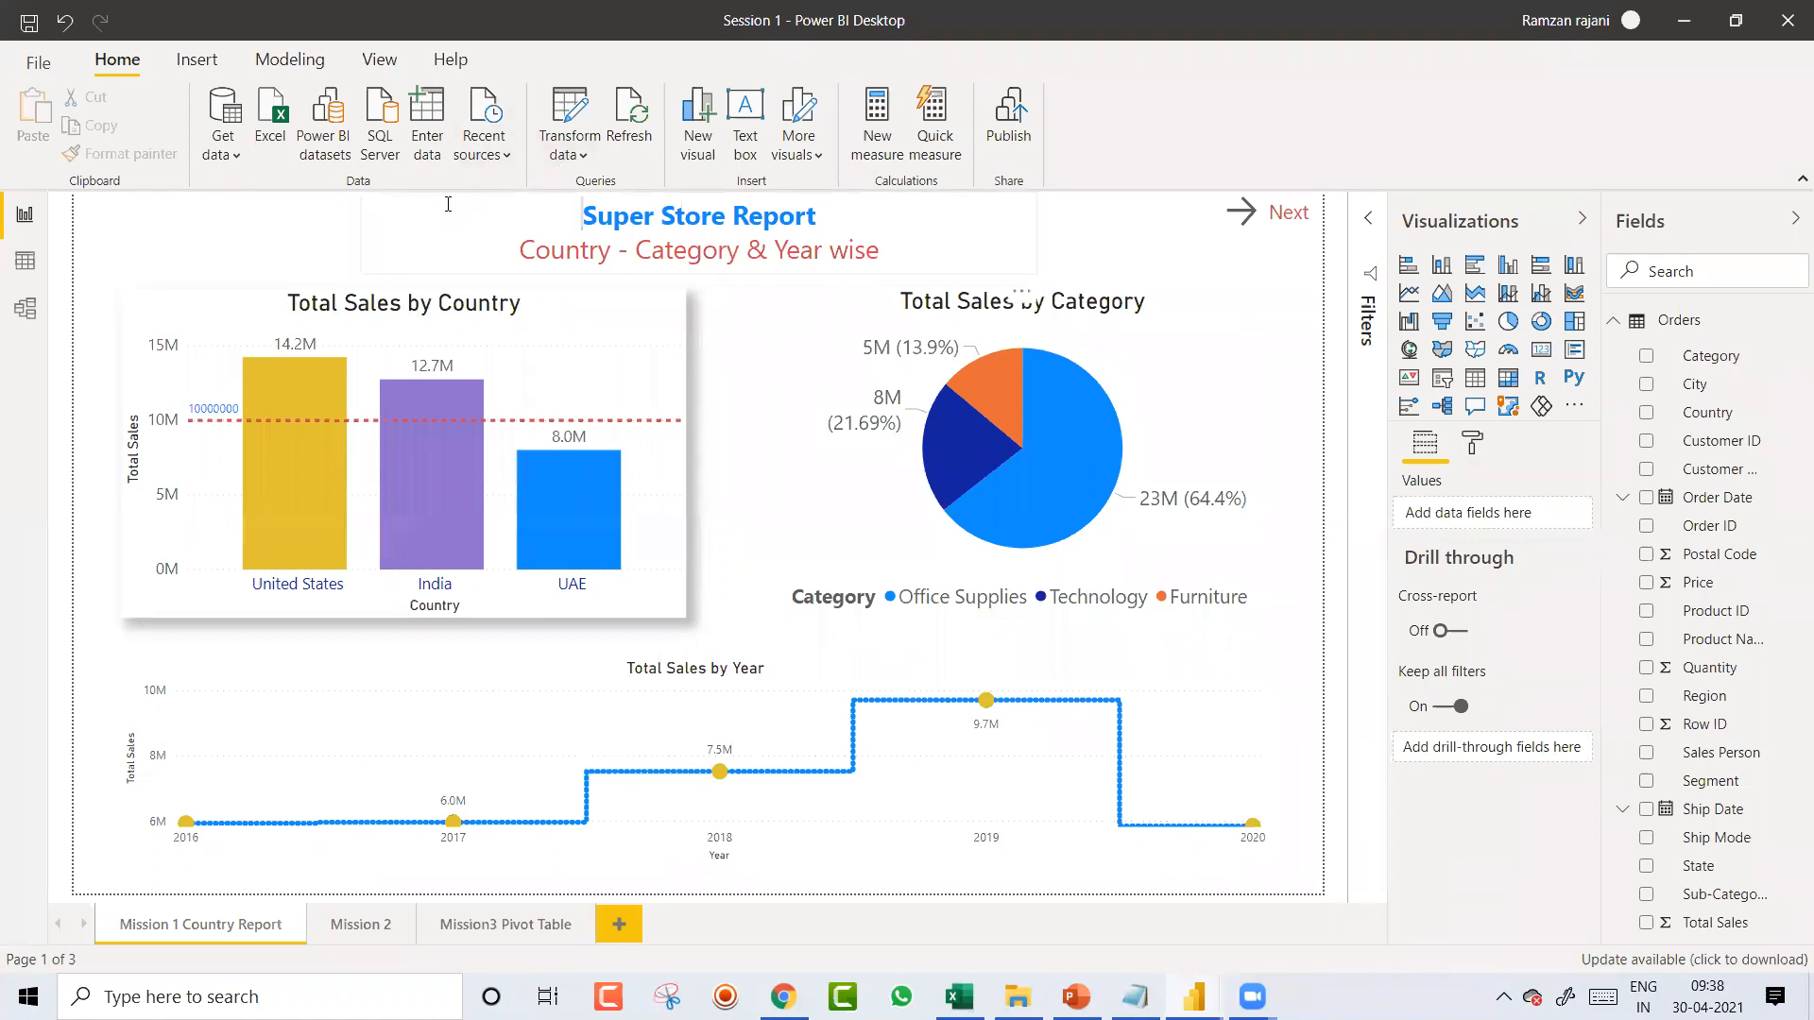
left_click(294, 218)
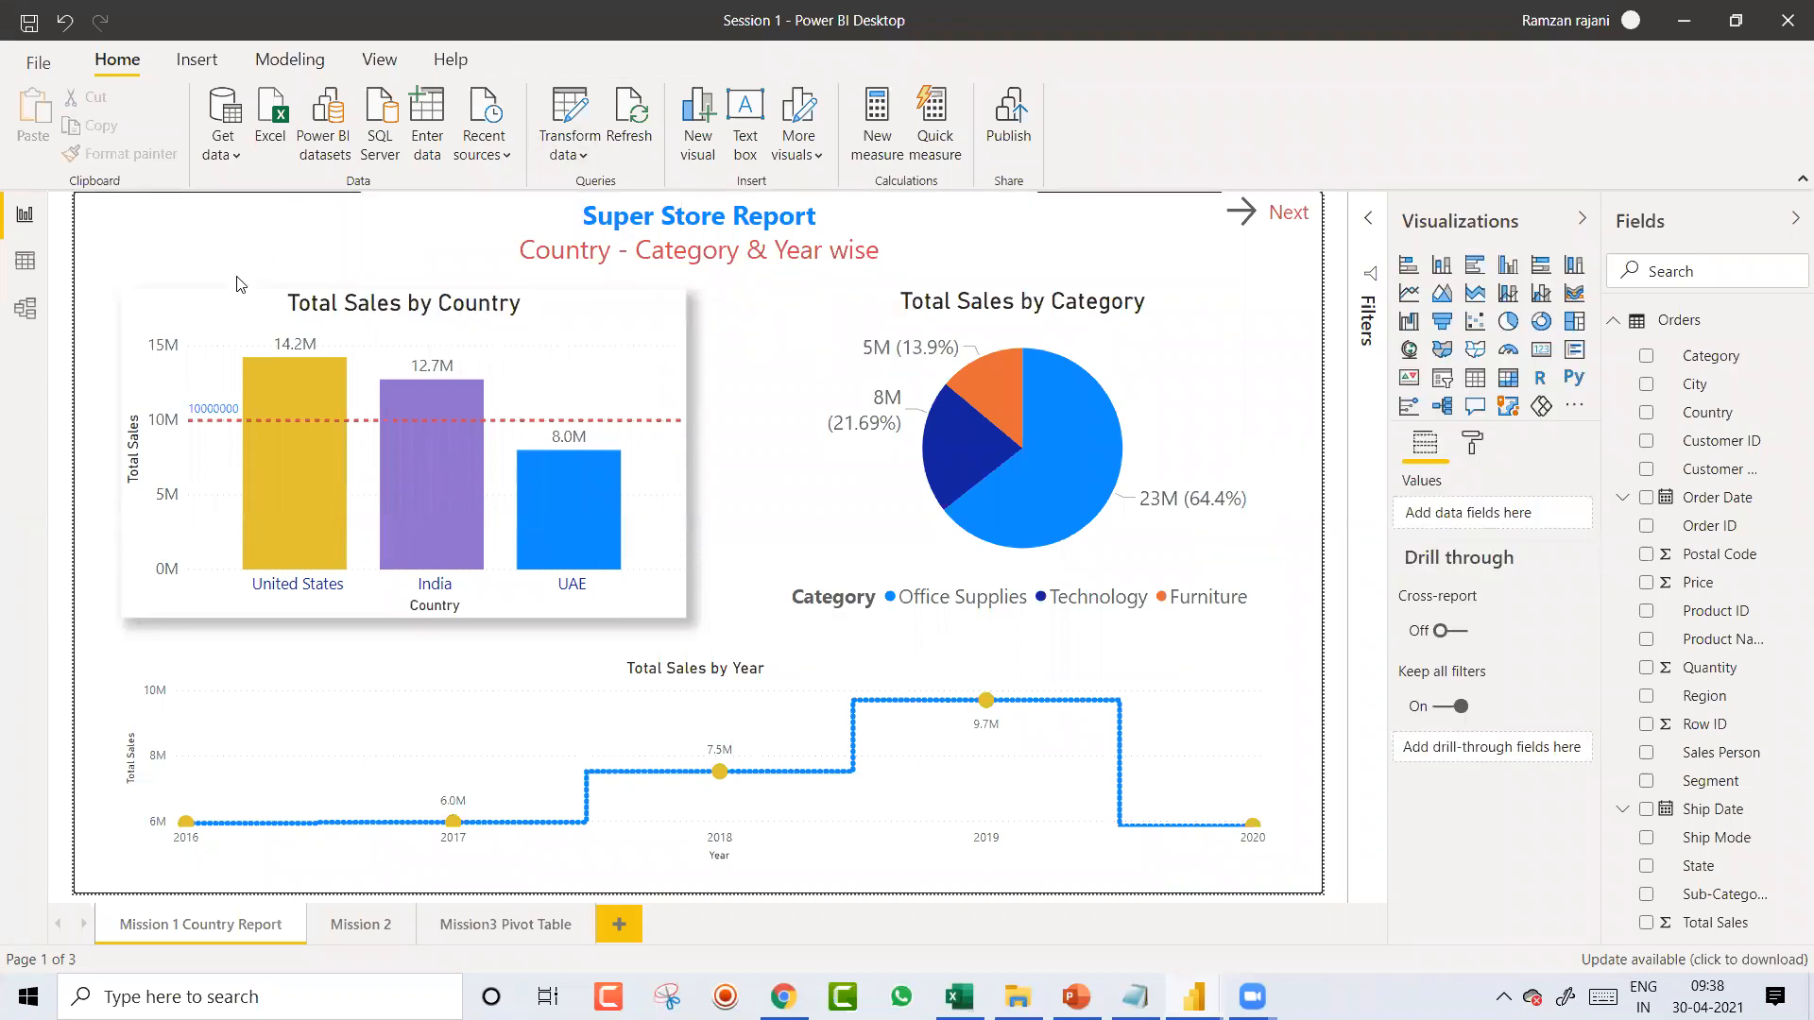
left_click(208, 309)
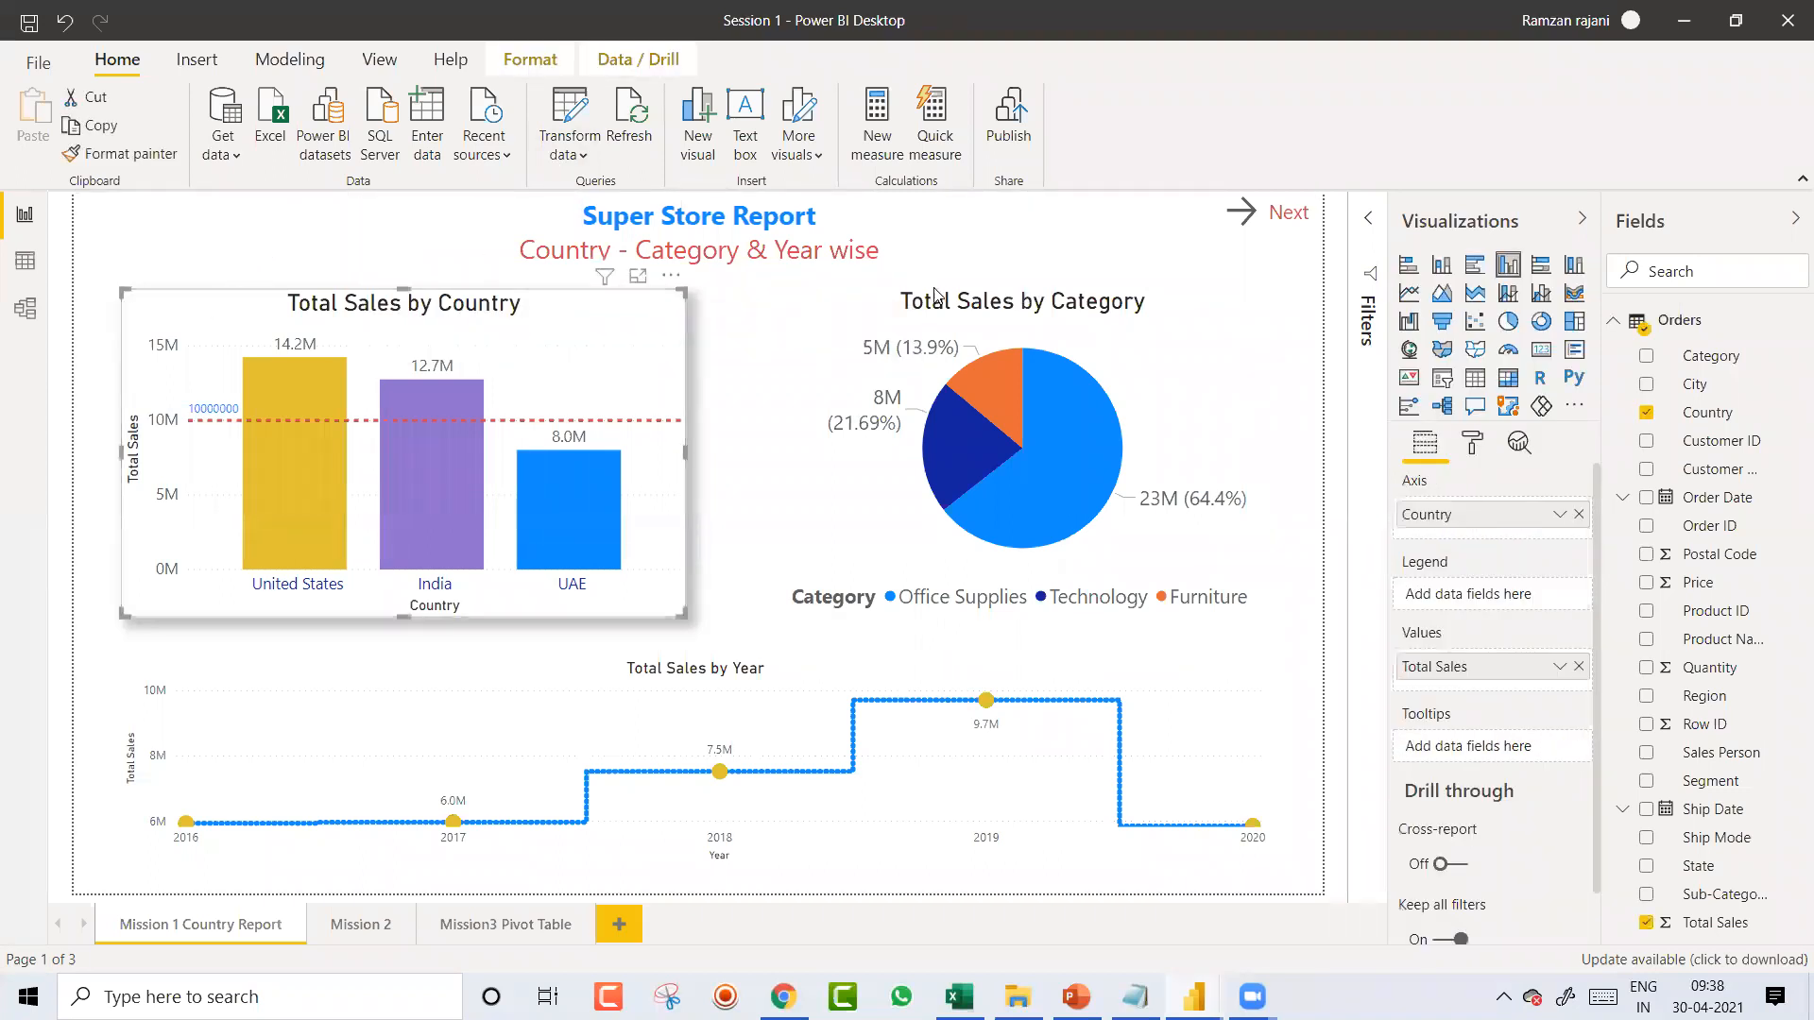
left_click(803, 395)
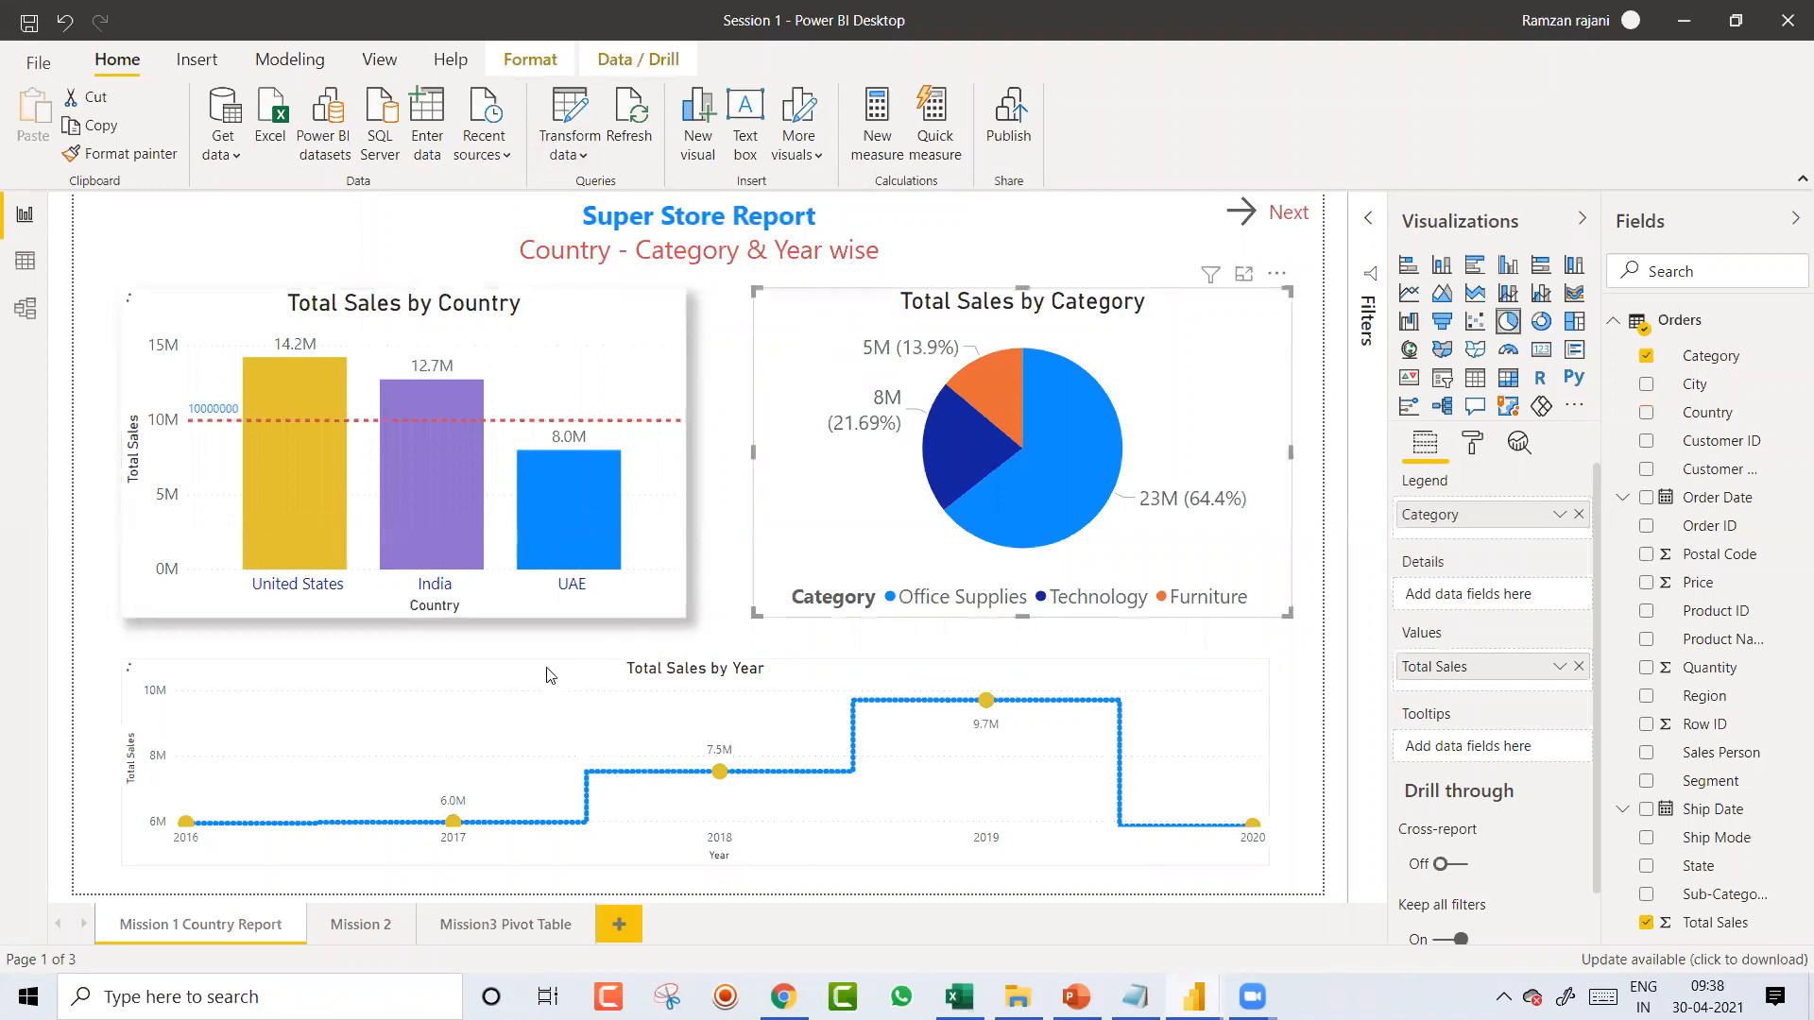
left_click(517, 800)
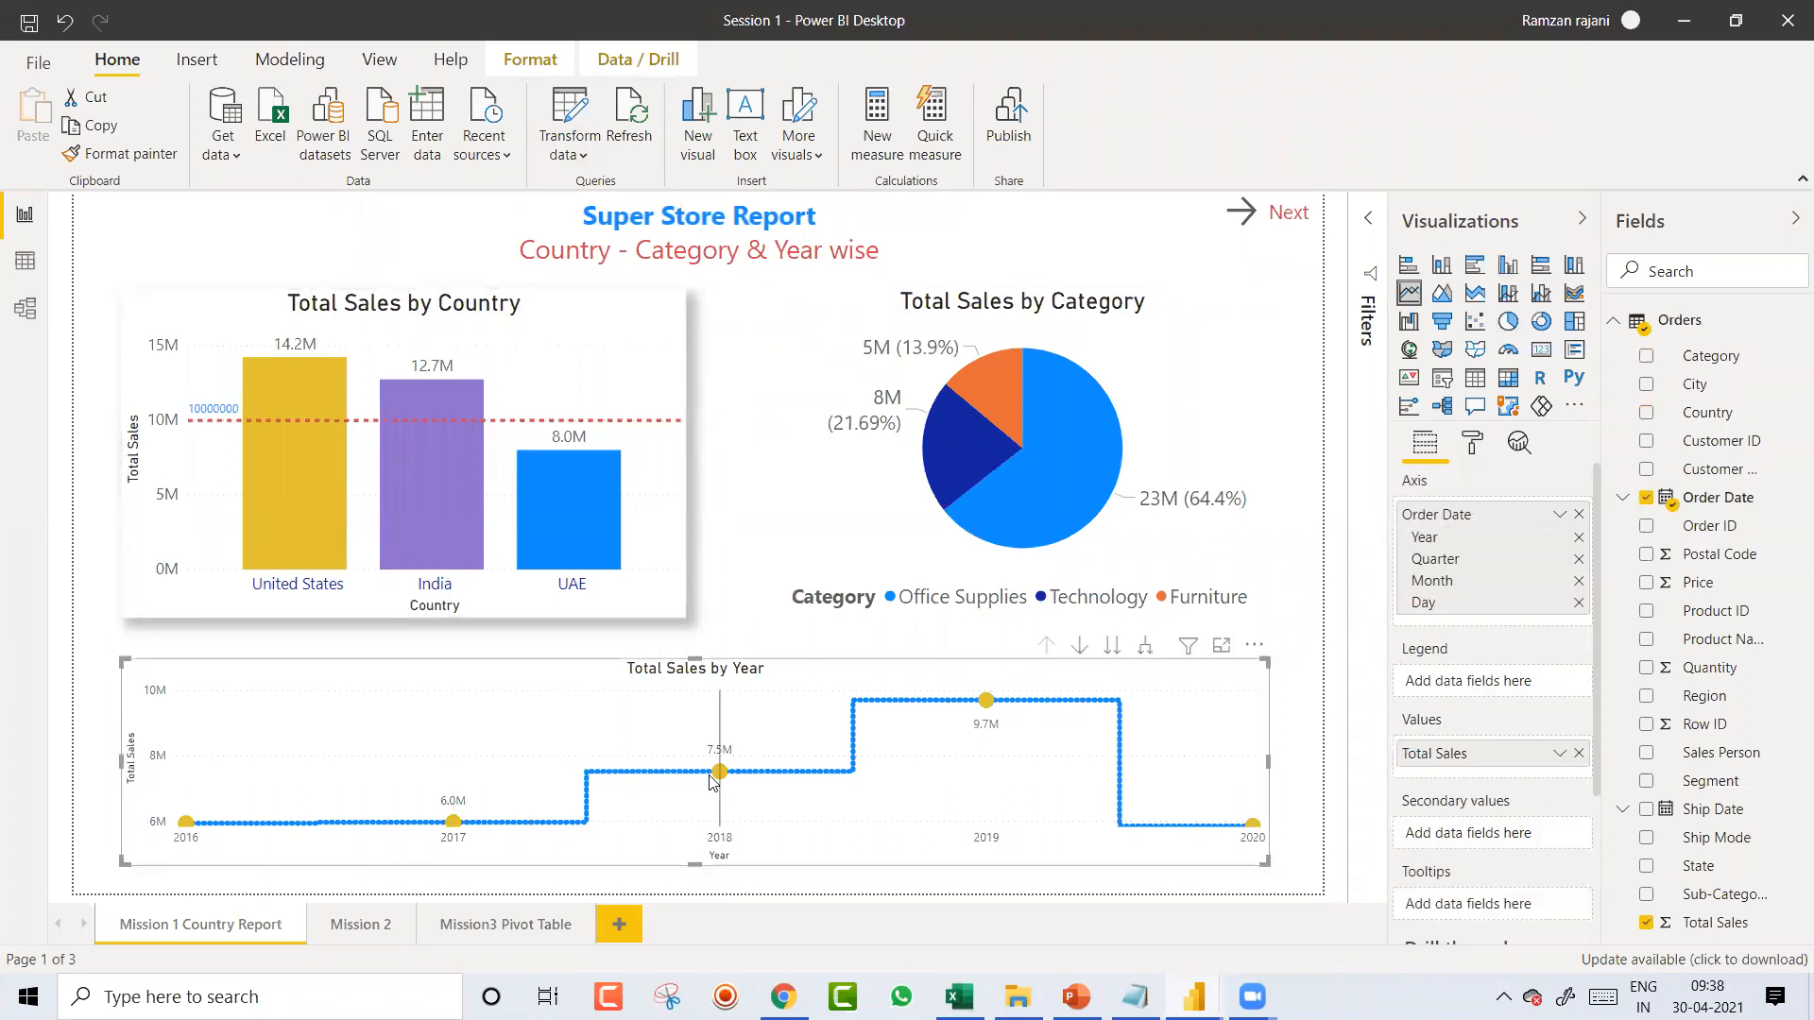
mouse_move(710, 780)
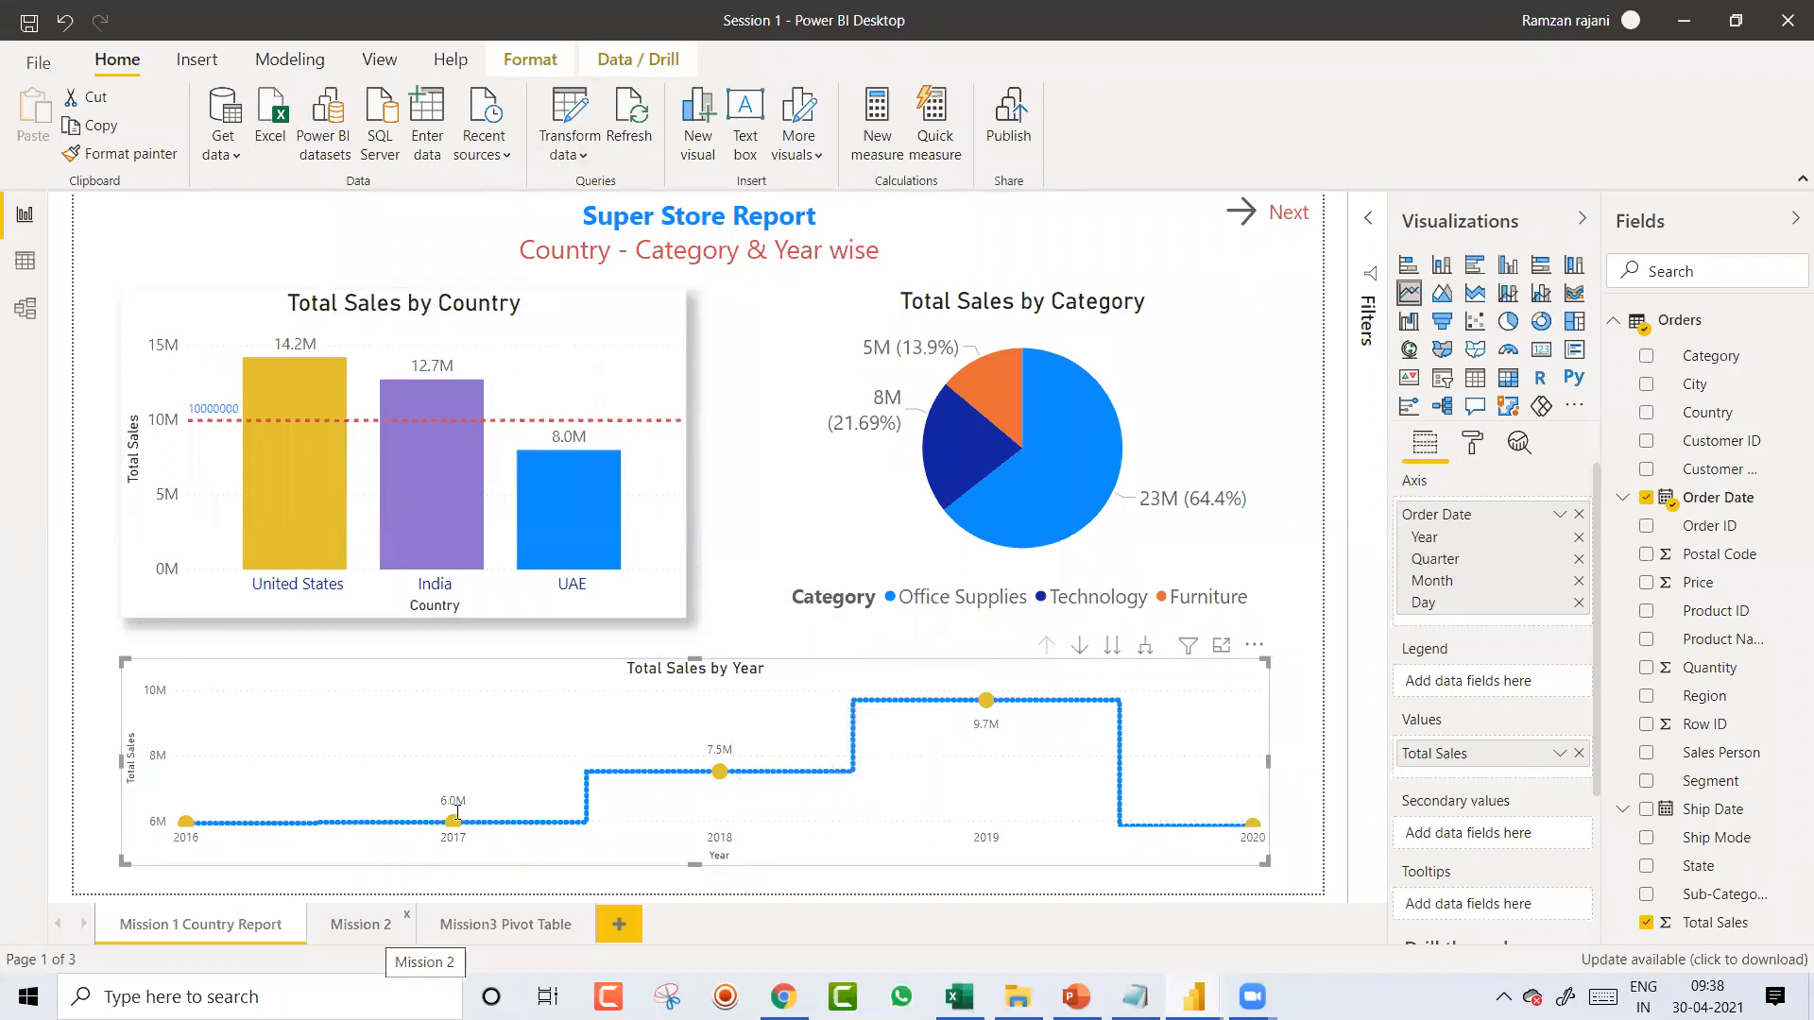
Step: Review the summary cards on the Mission 2 page and cross-filter the page by one salesperson in the tree map, clearing the selection again
left_click(361, 925)
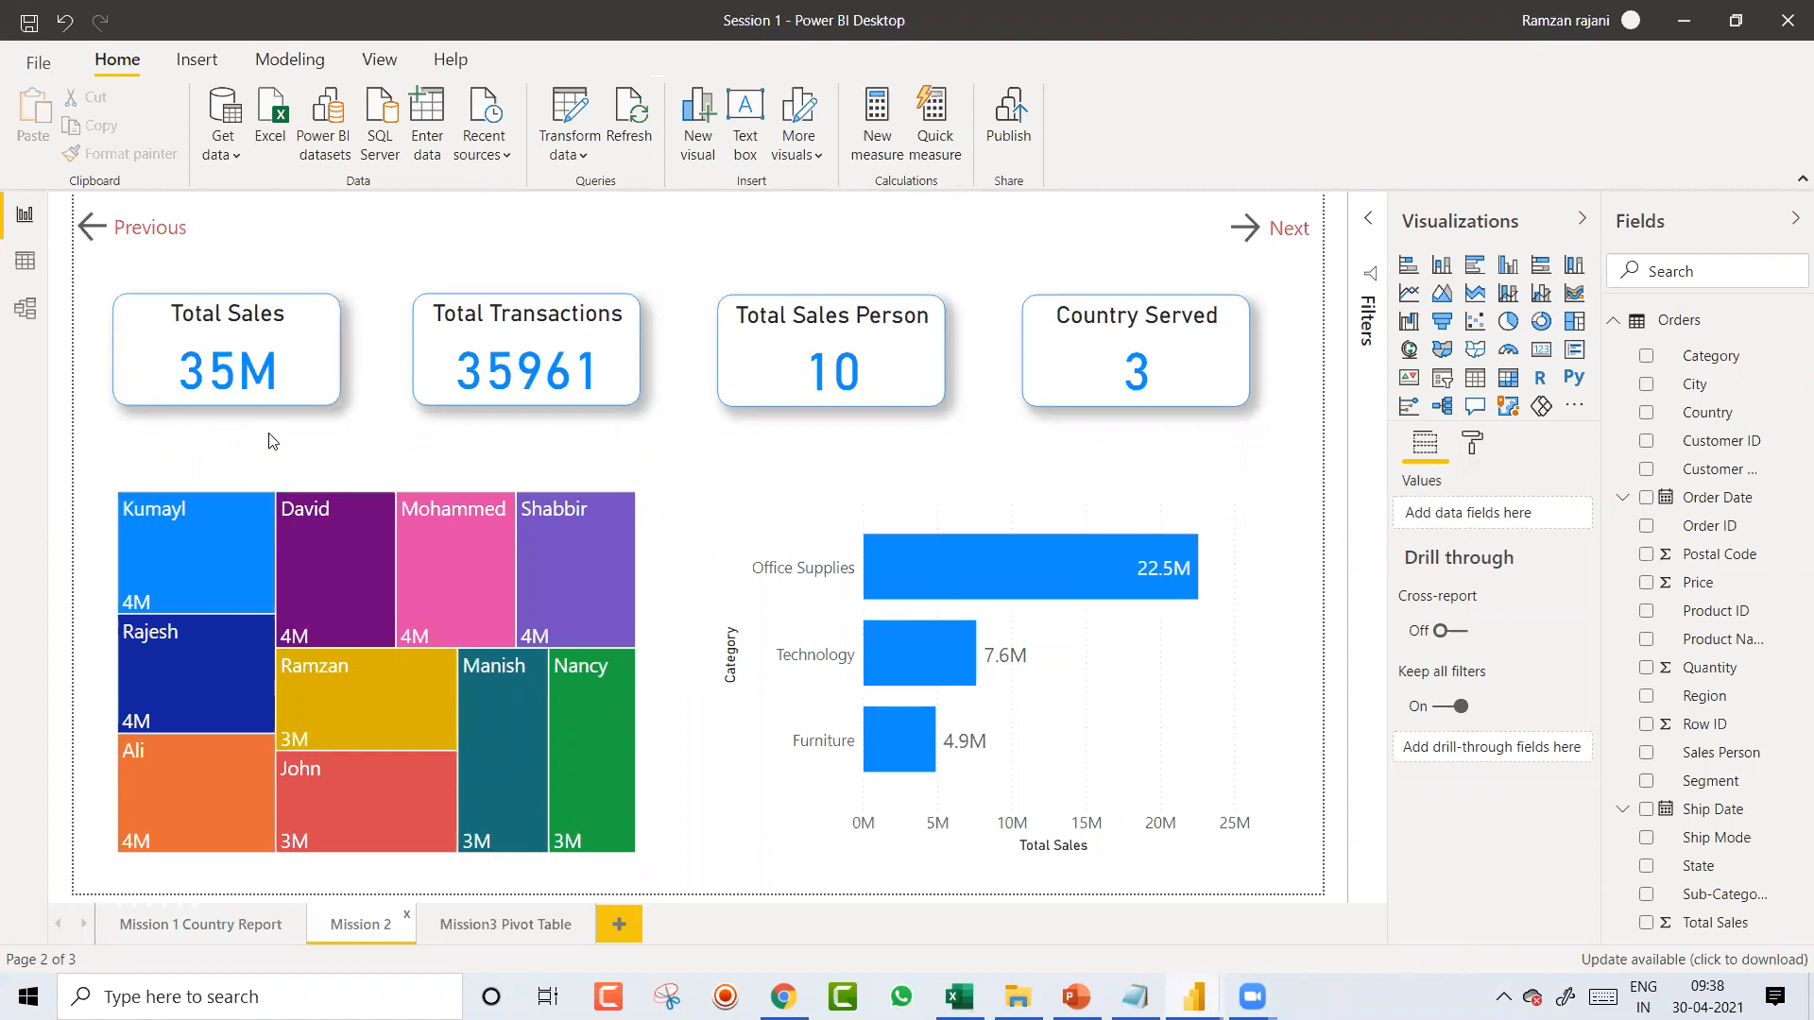
left_click(283, 331)
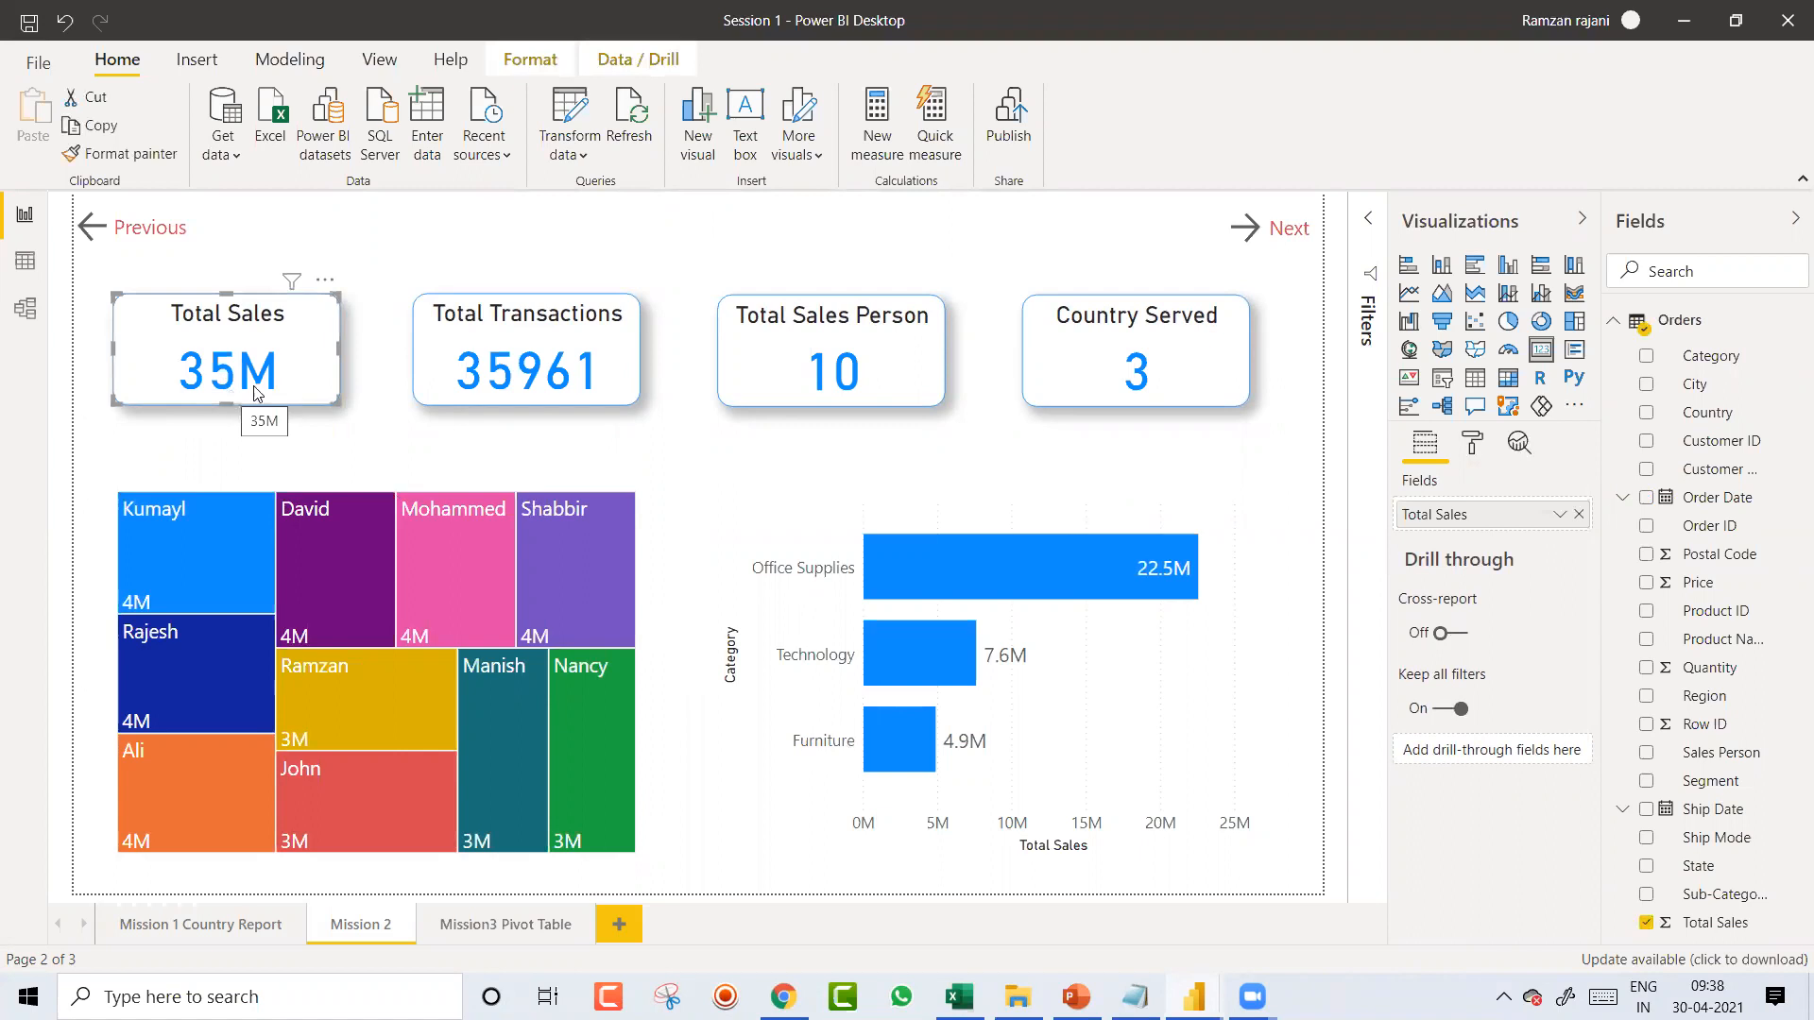
left_click(487, 305)
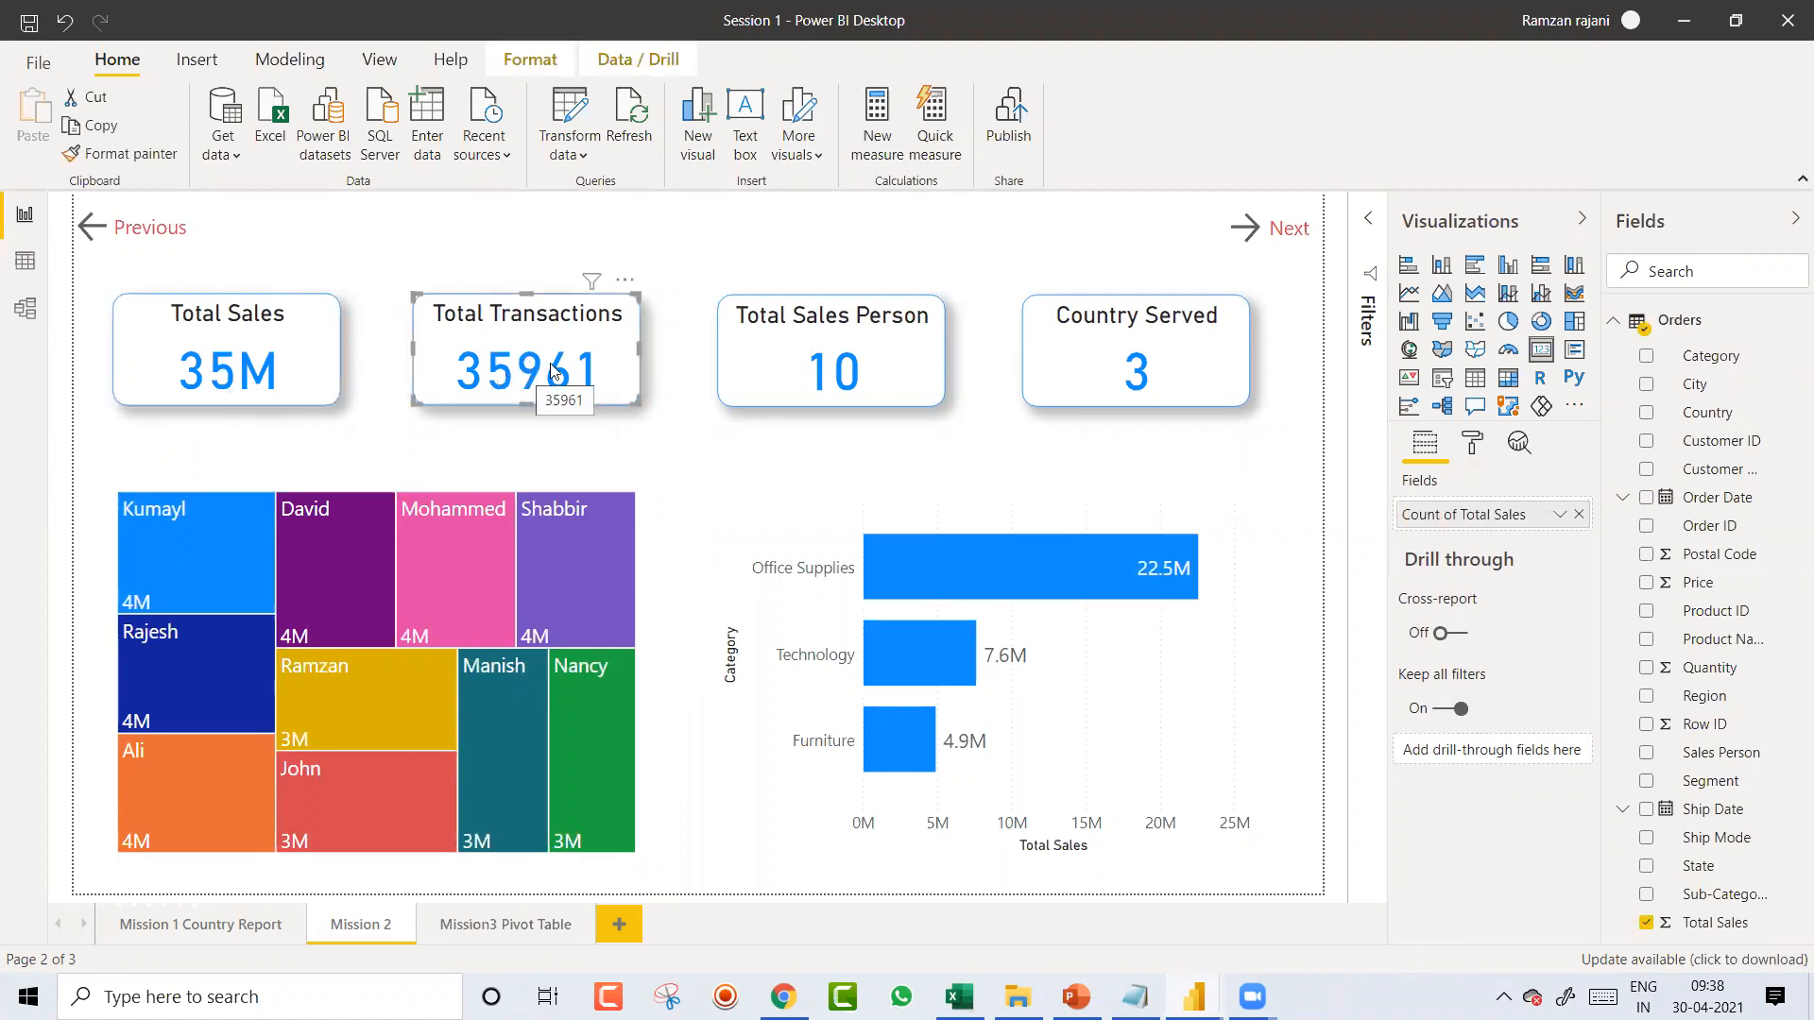
left_click(791, 302)
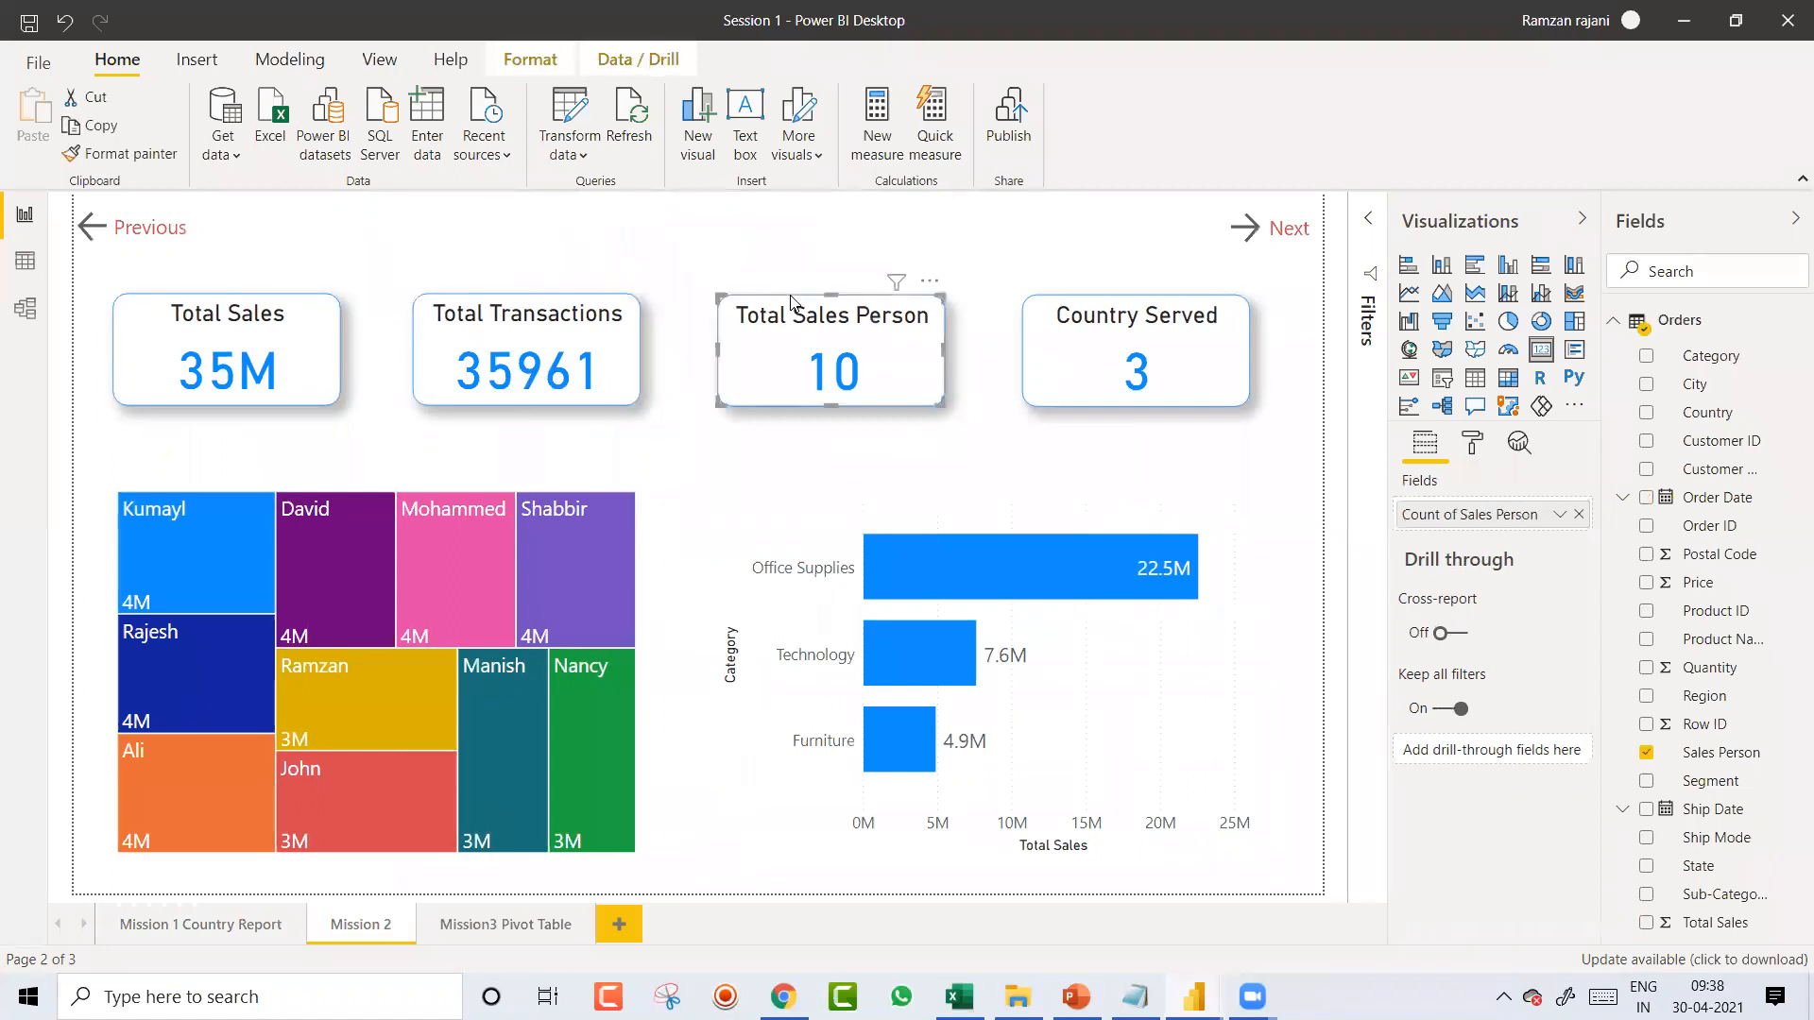
left_click(456, 493)
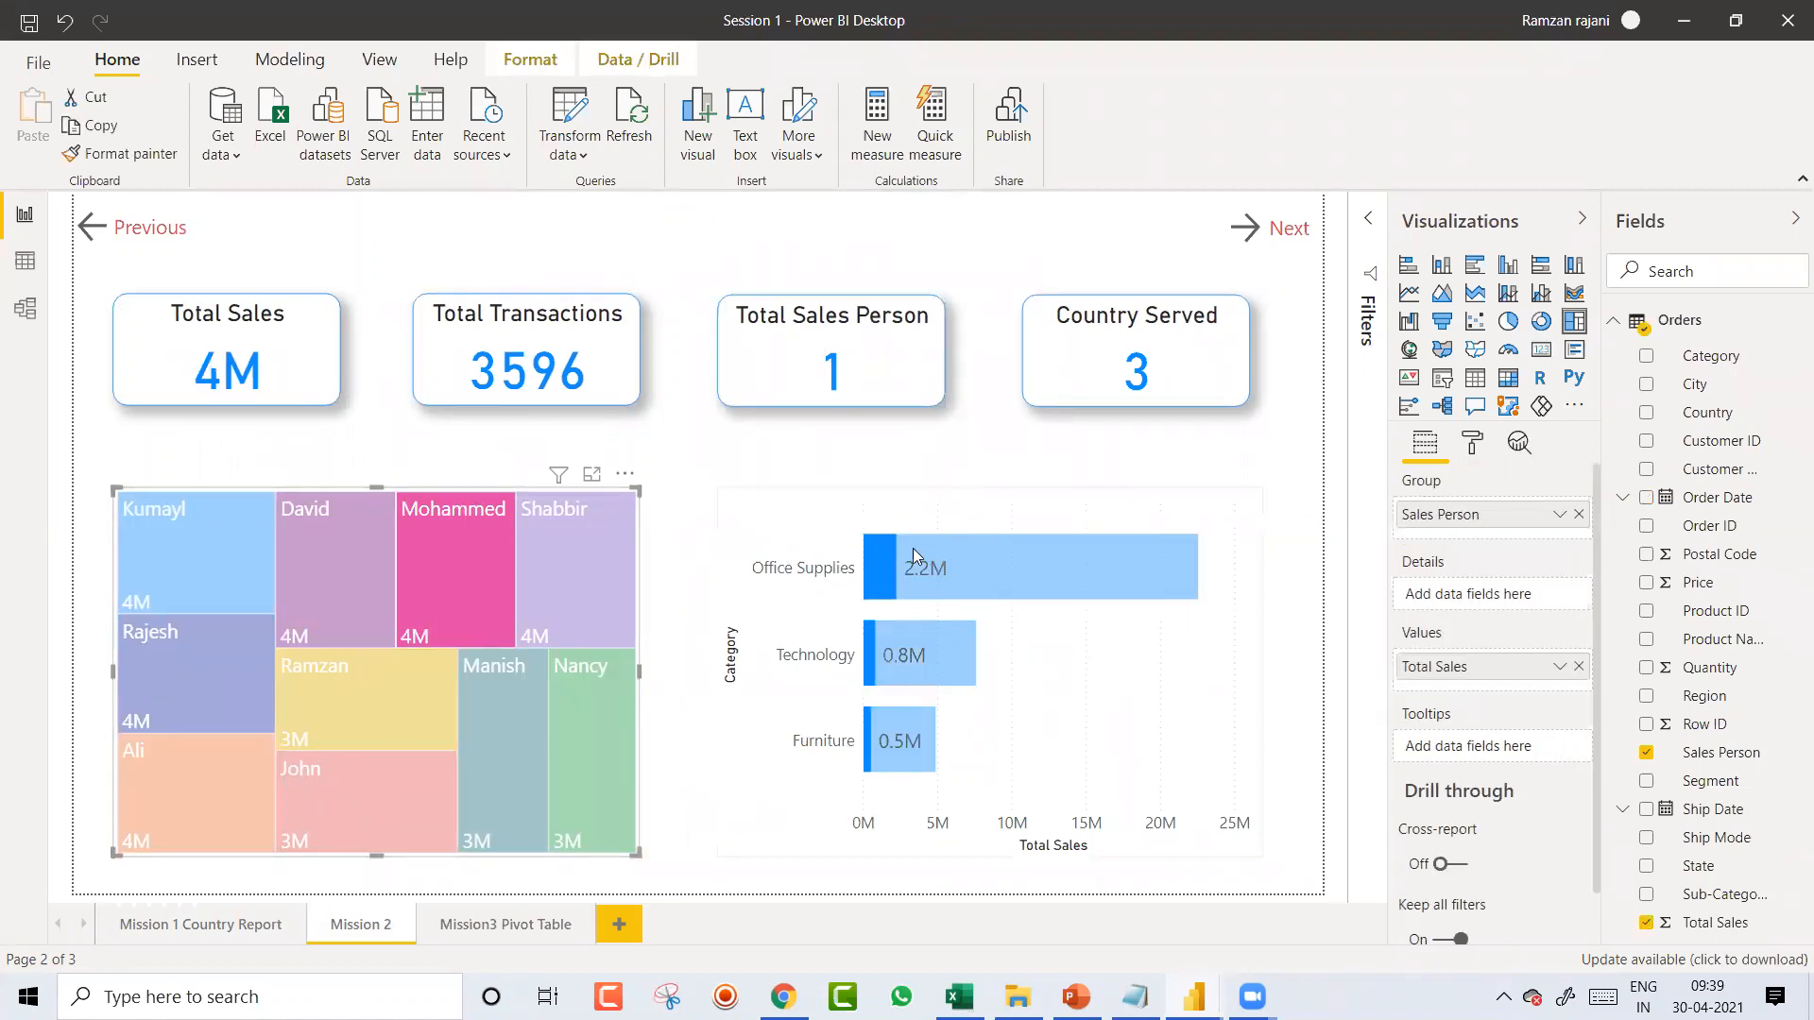
left_click(457, 527)
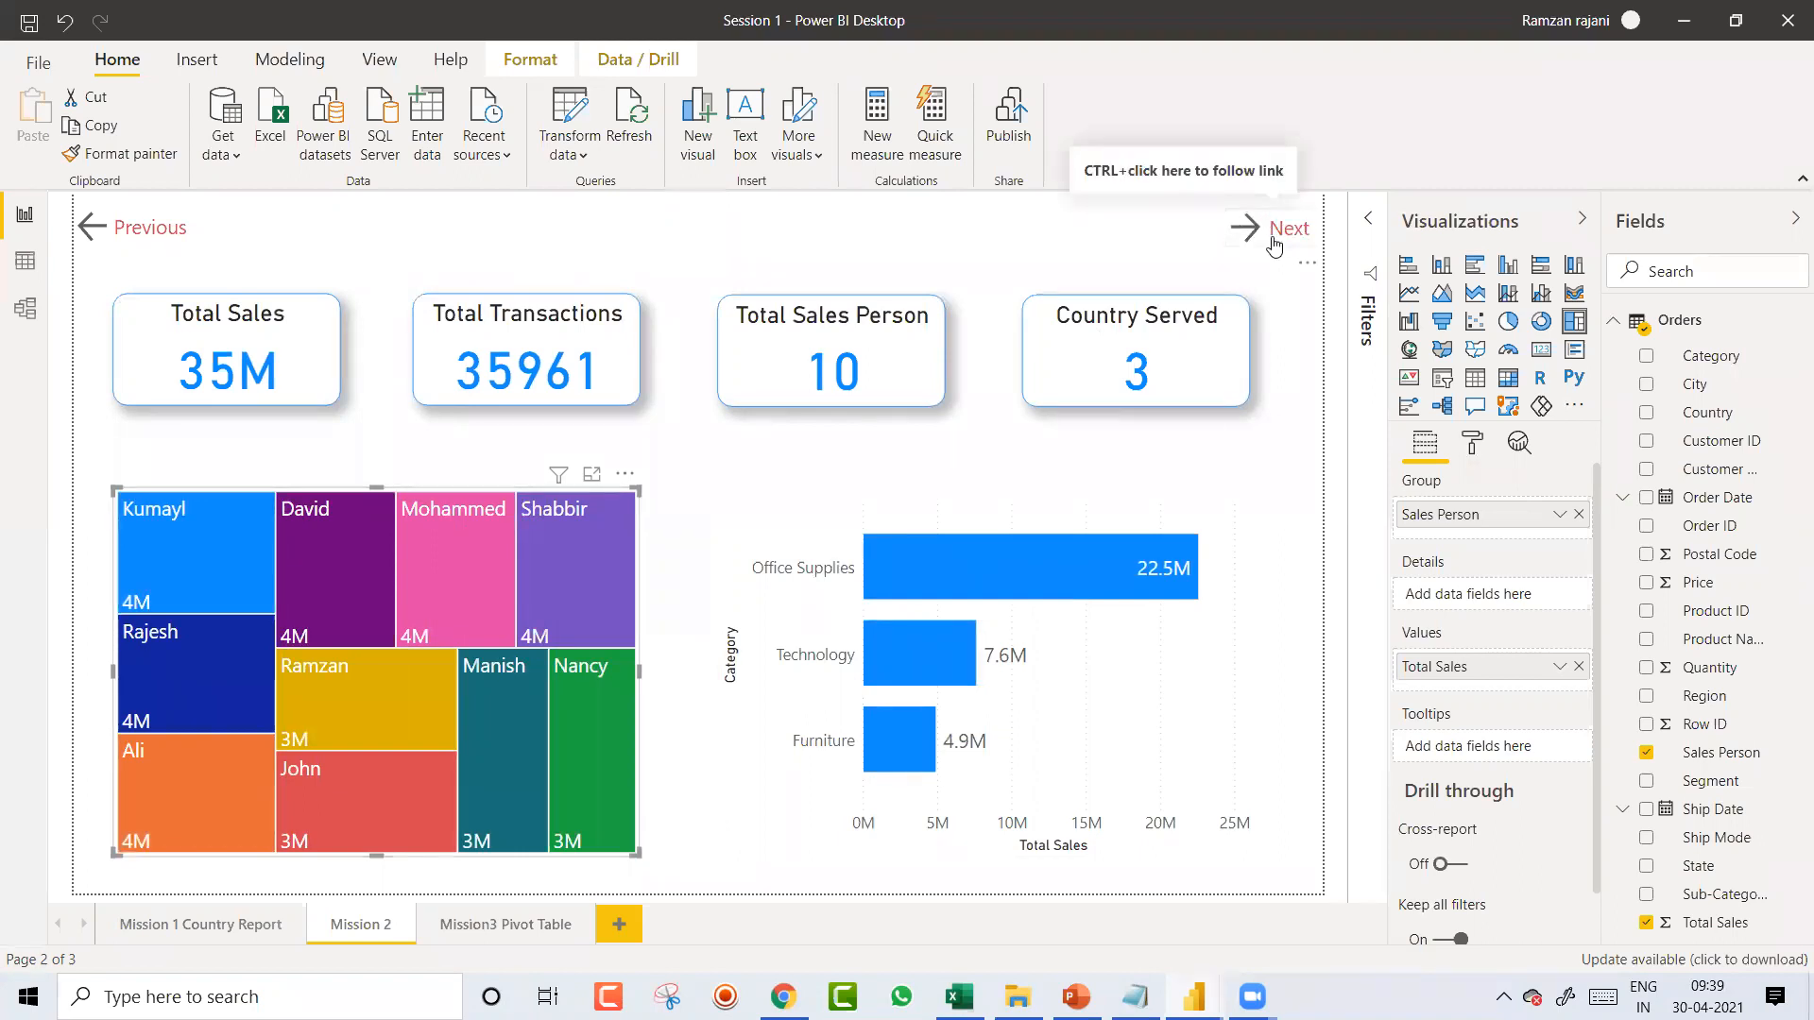
Step: Look through the button types available for page navigation without inserting one
left_click(187, 63)
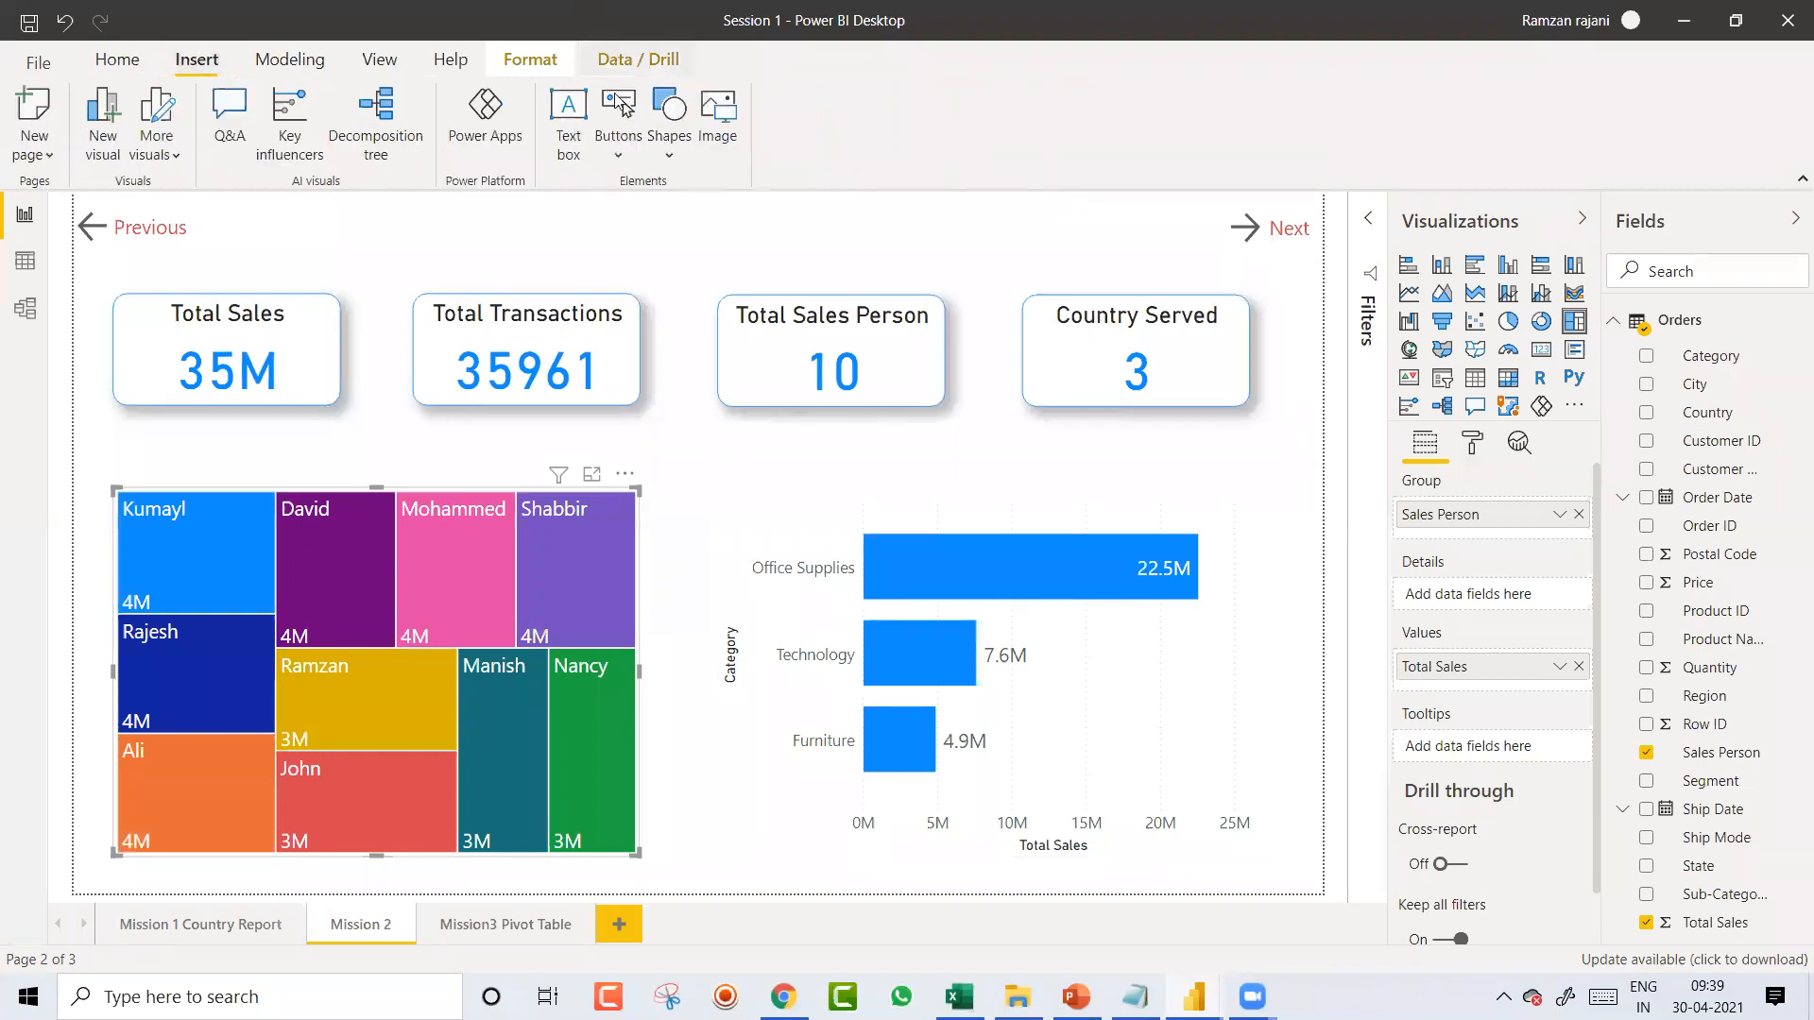
left_click(618, 142)
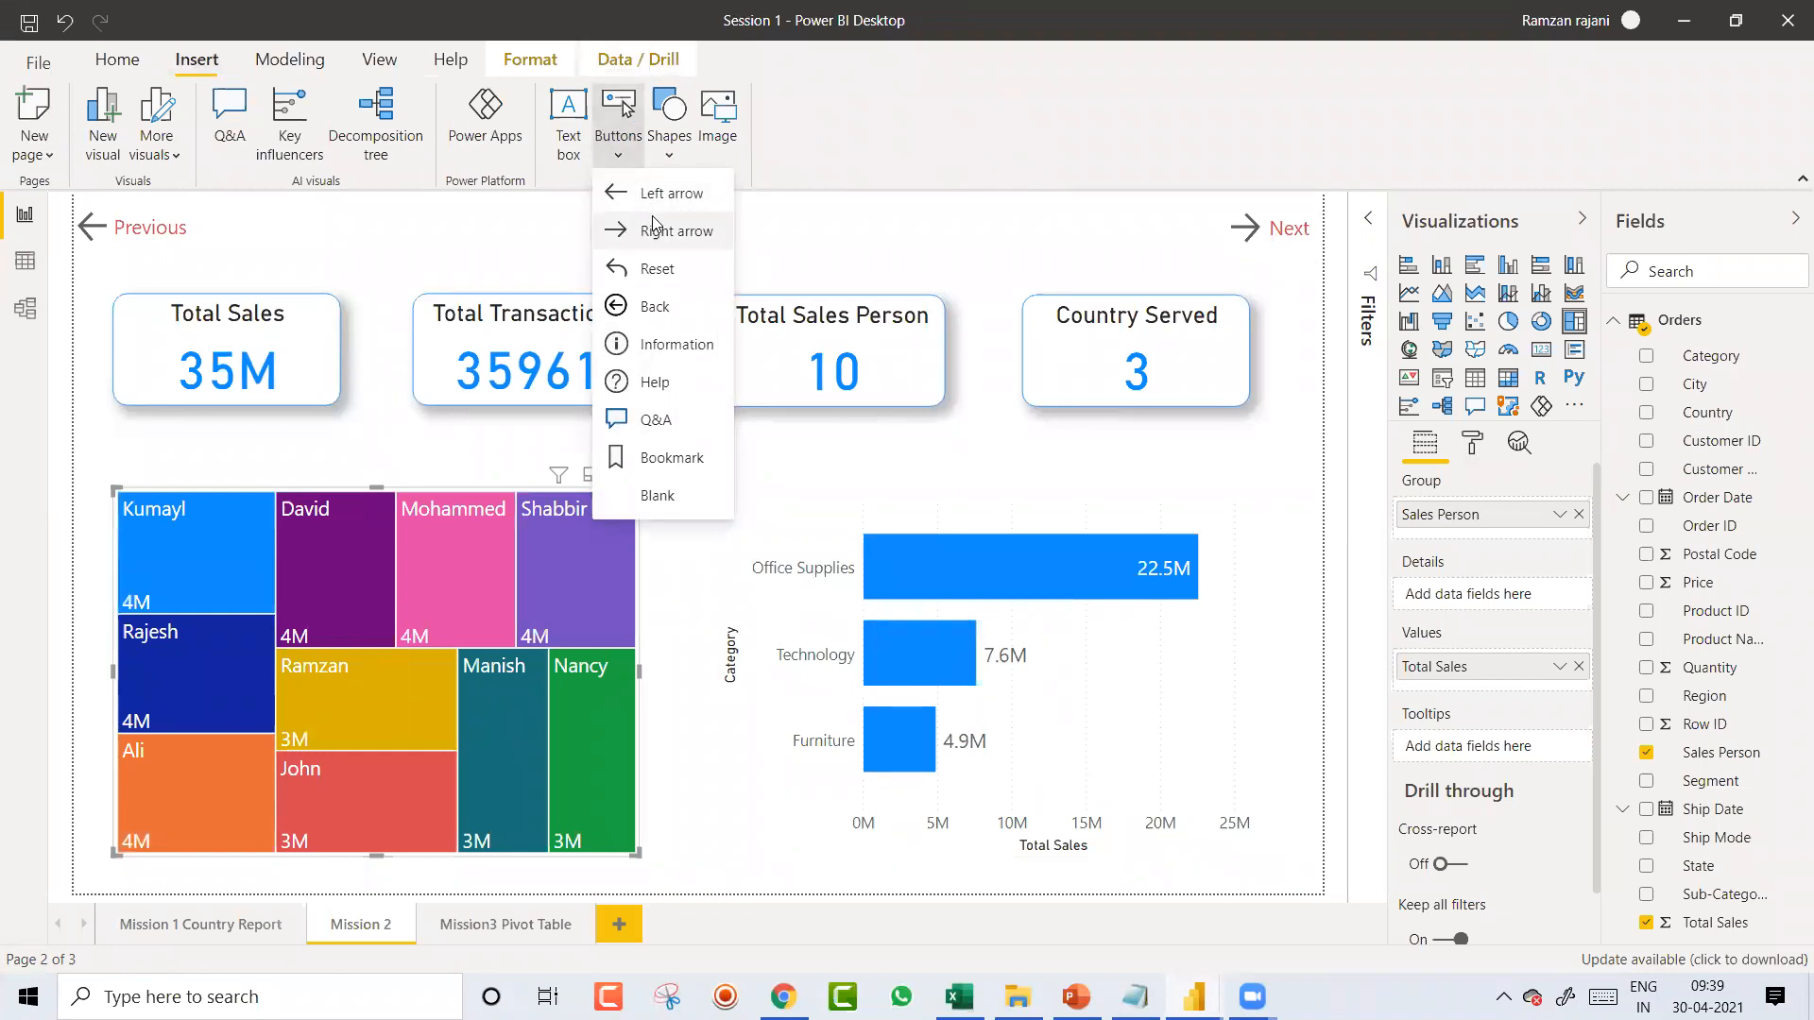
left_click(961, 151)
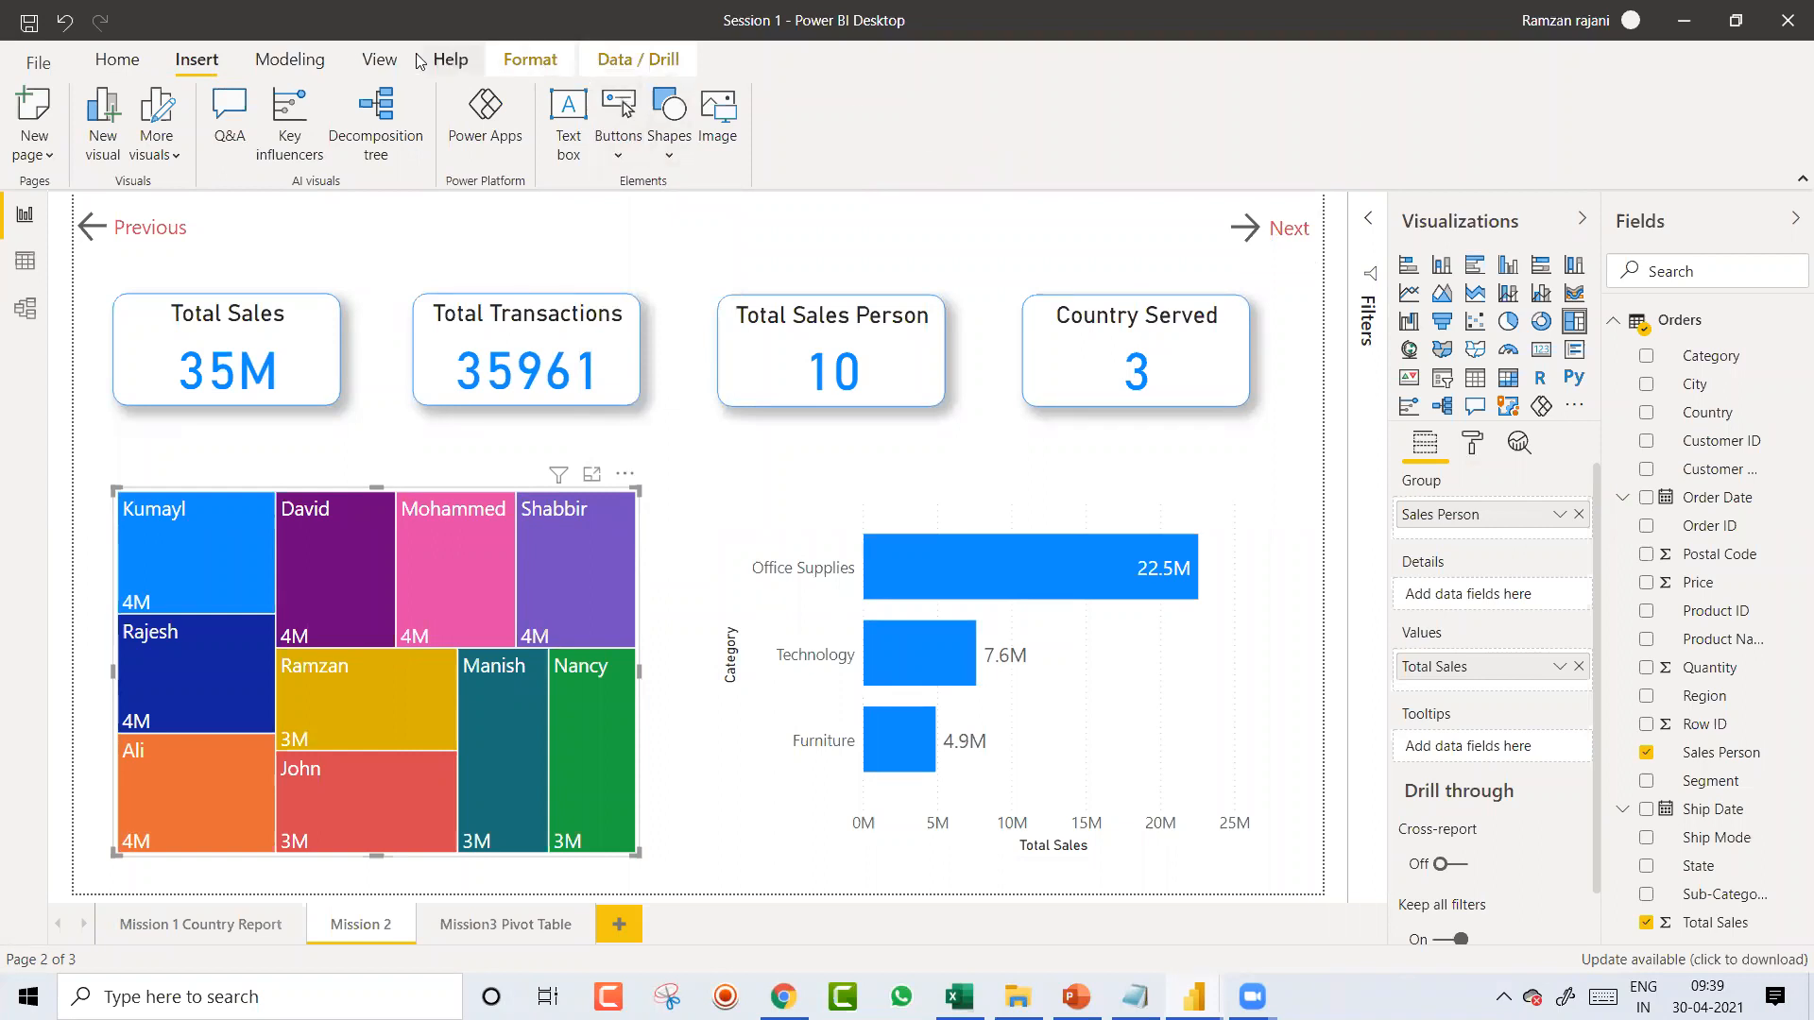
Step: Show the report's saved bookmarks and close the list after reviewing them
left_click(381, 60)
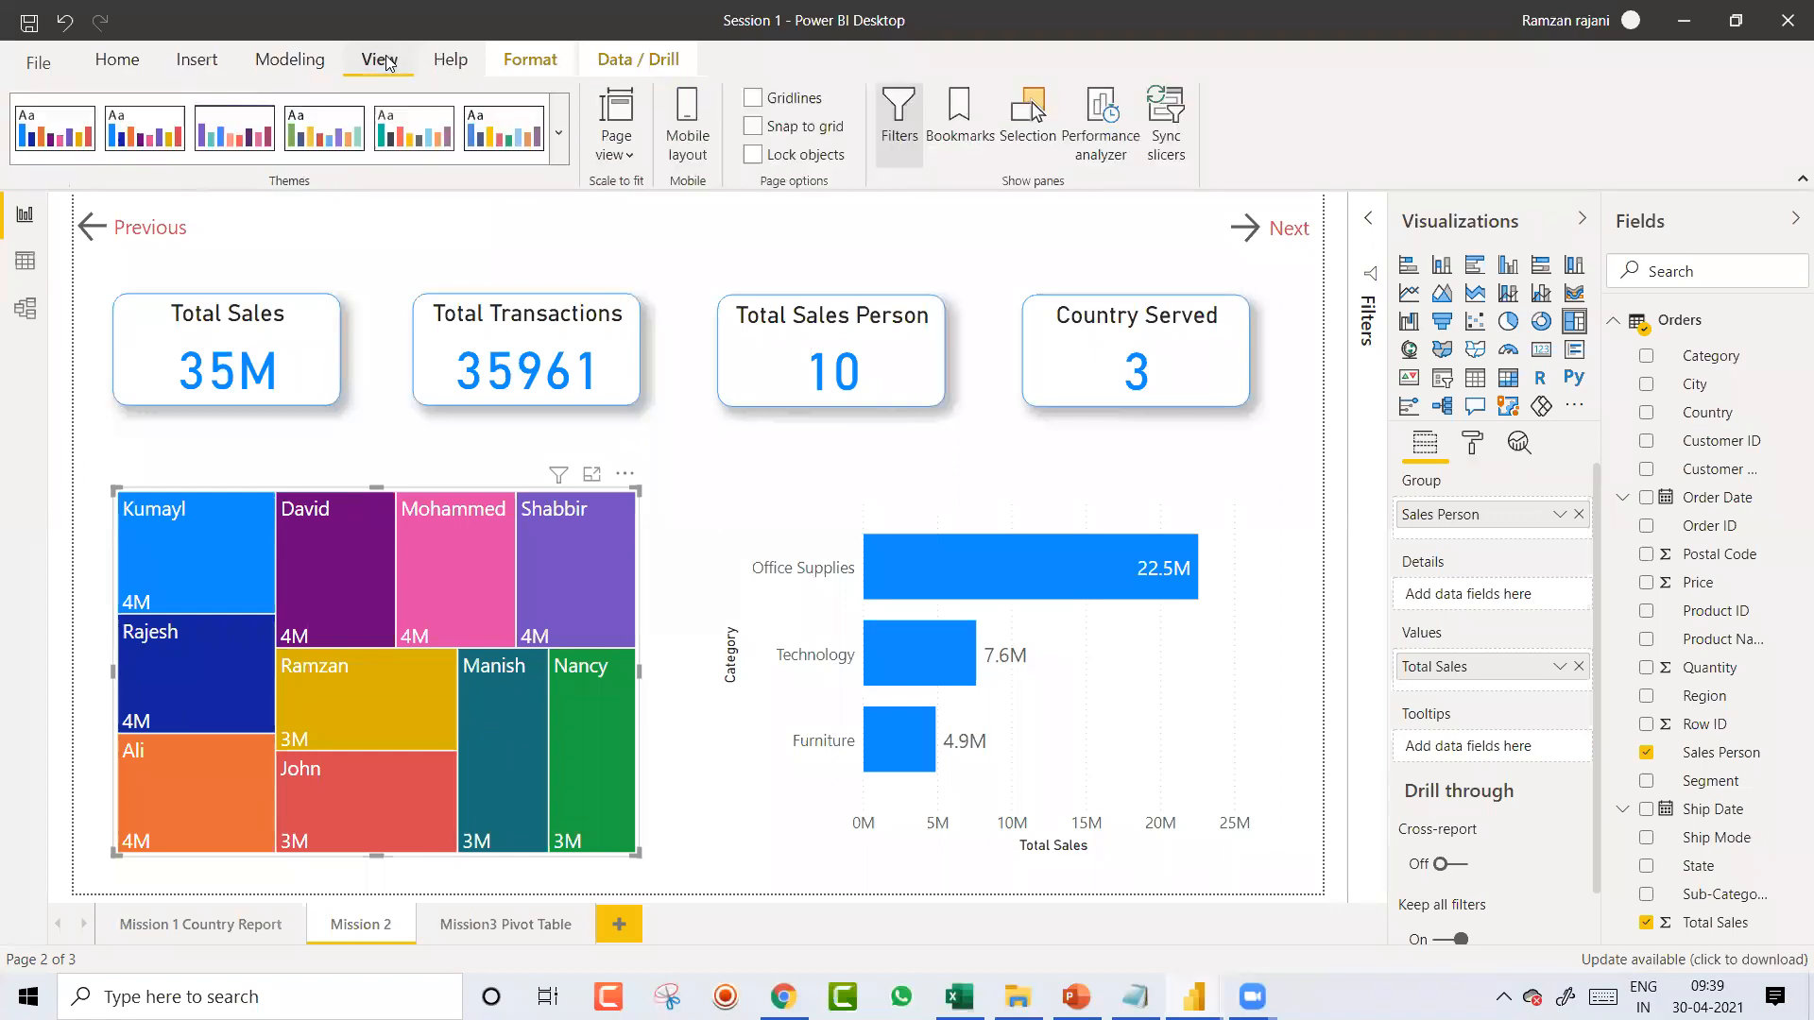
left_click(956, 142)
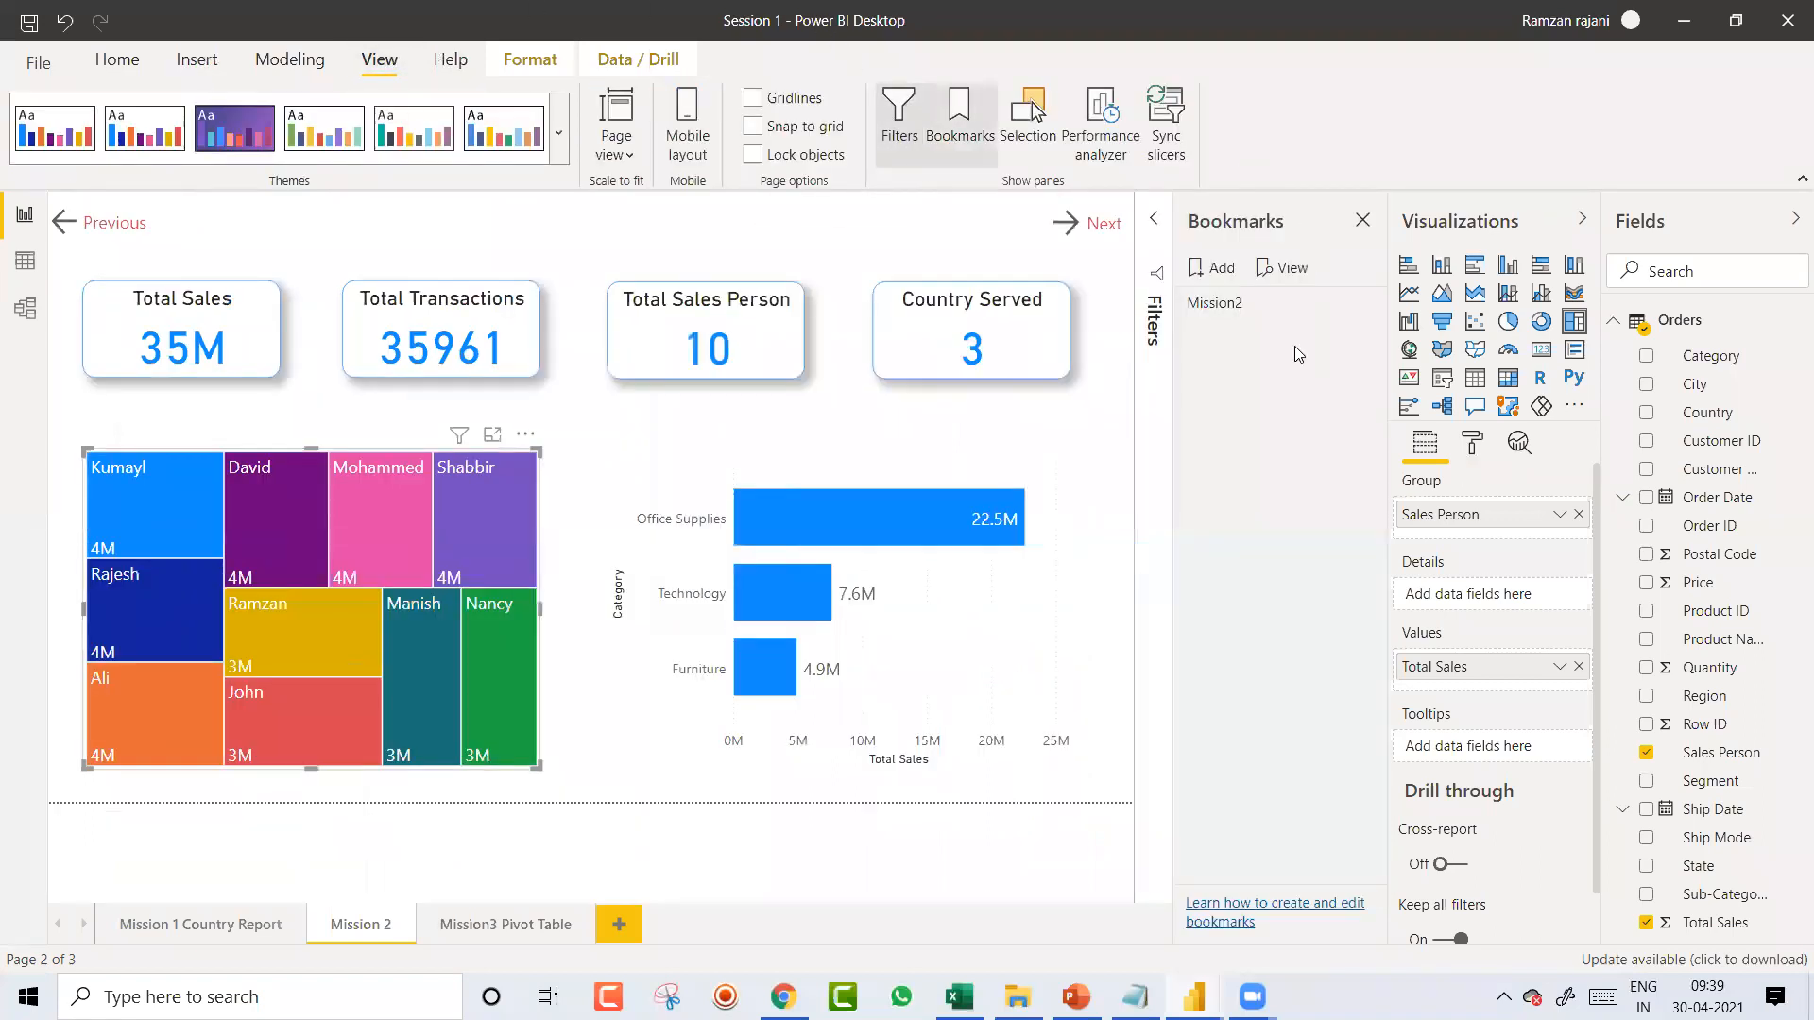
left_click(1362, 224)
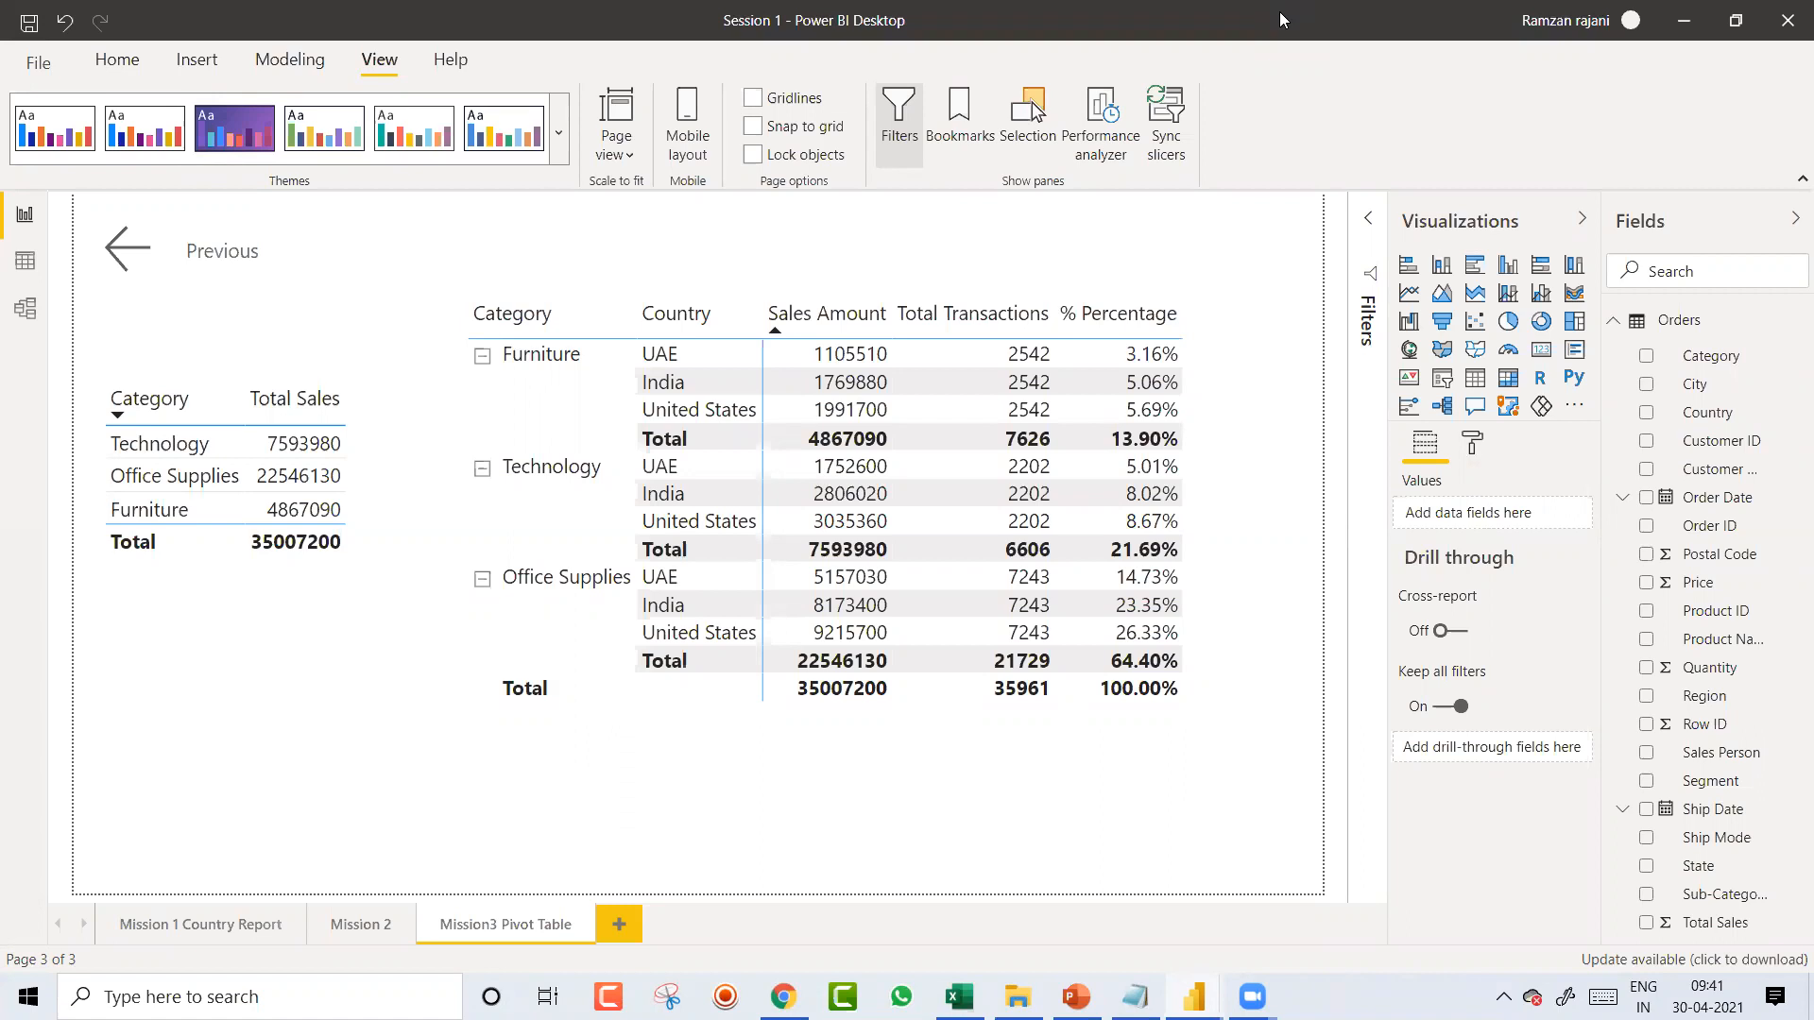
Step: Switch to the Notepad agenda and highlight the first topic, "Adding Interactive Slicer", clearing the highlight after reading
key("alt+Tab")
key("alt+Tab")
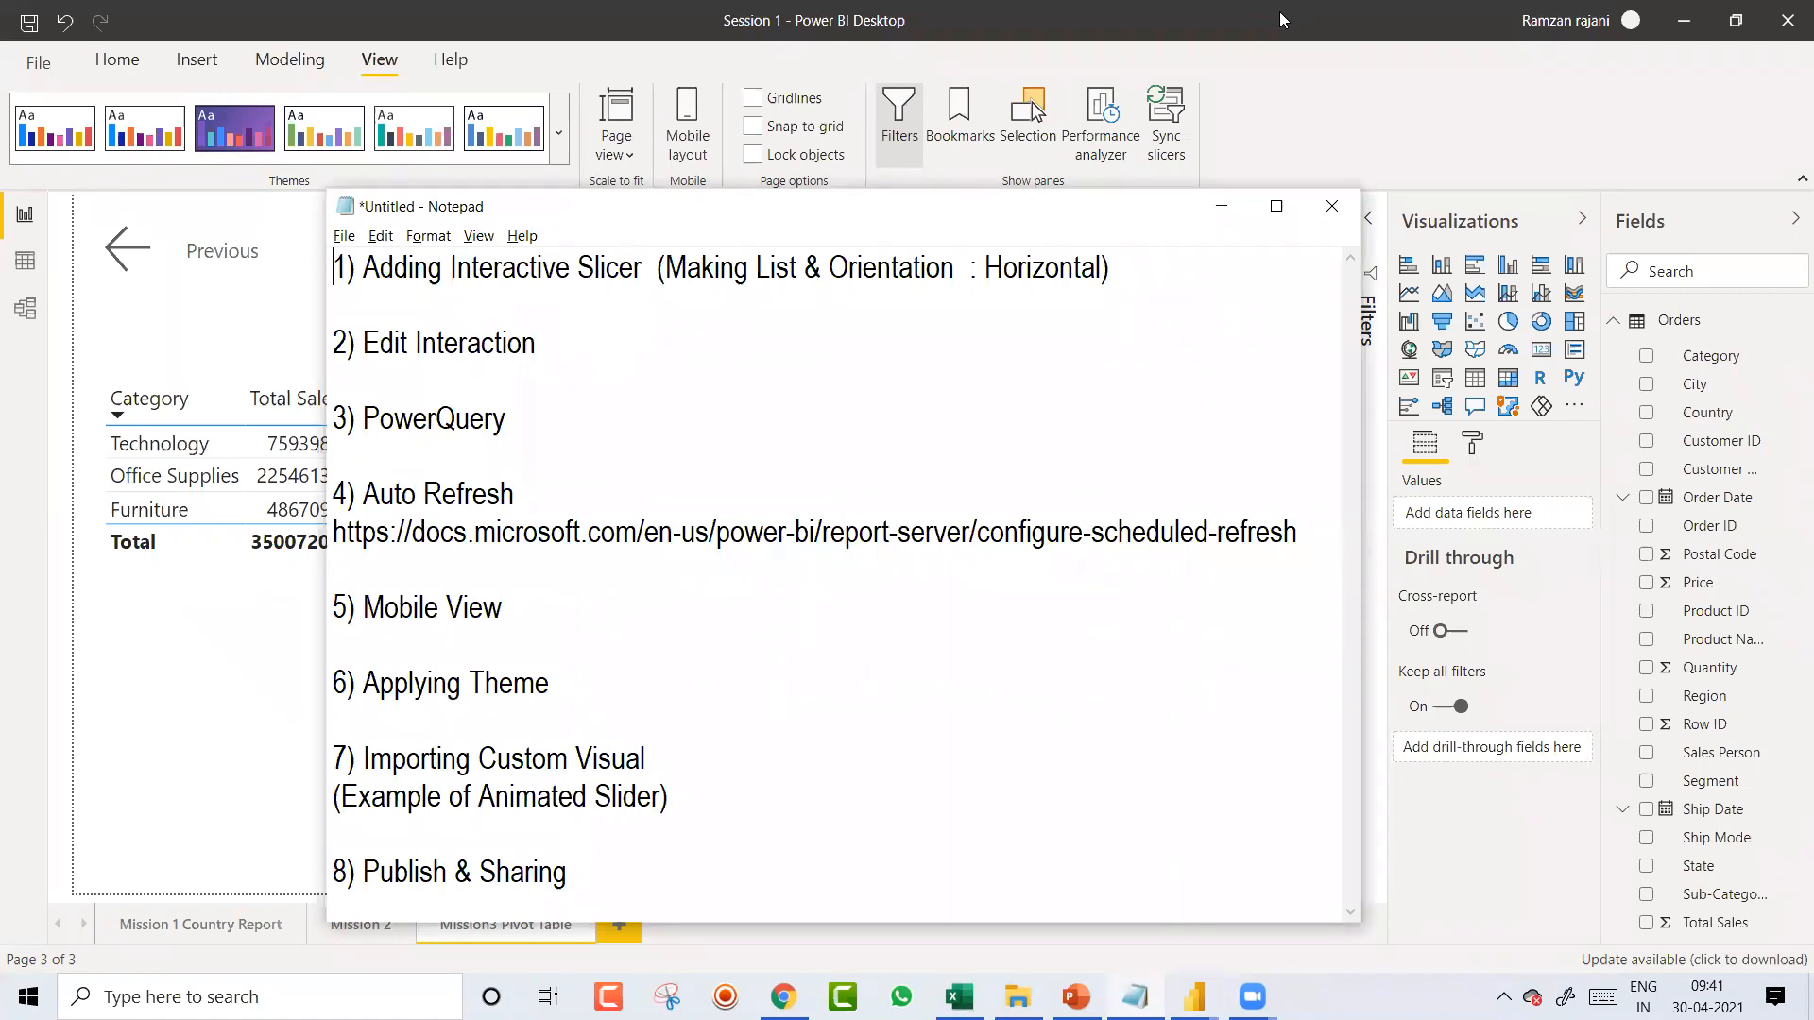
key("ctrl+shift+Right")
key("ctrl+shift+Right")
key("ctrl+shift+Right")
key("ctrl+shift+Right")
key("shift+Left")
key("shift+Left")
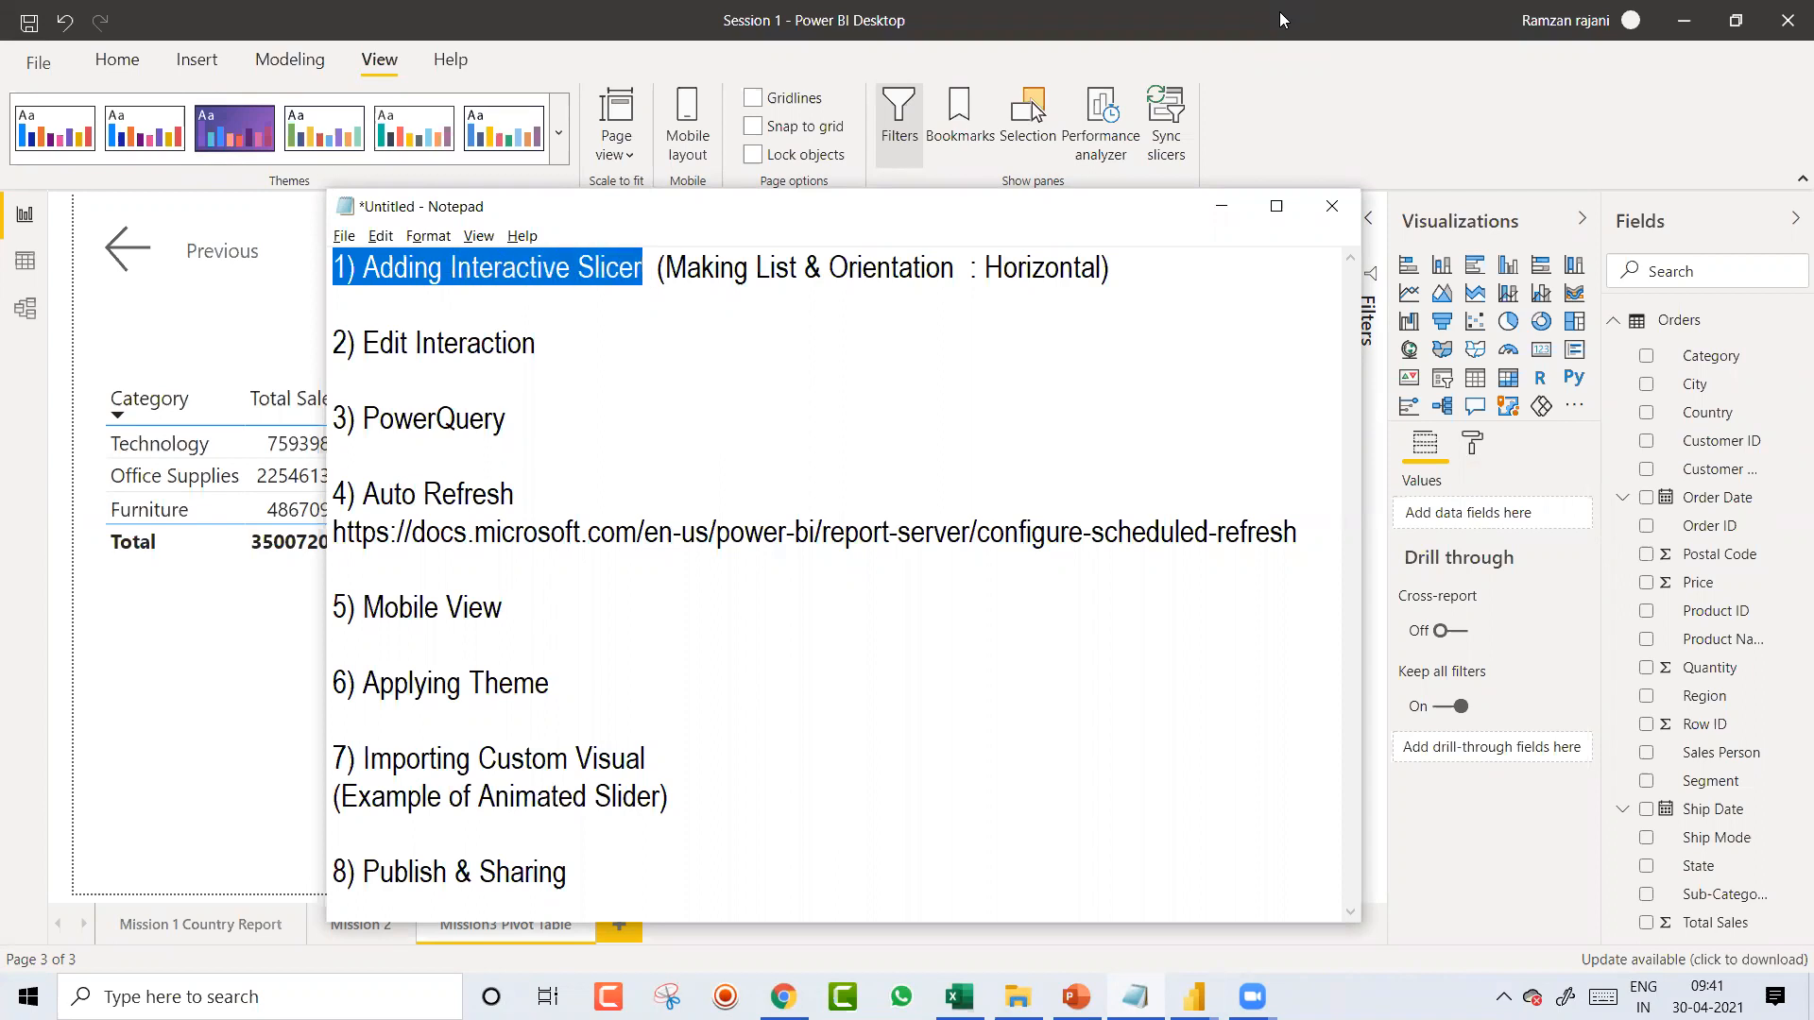
key("Left")
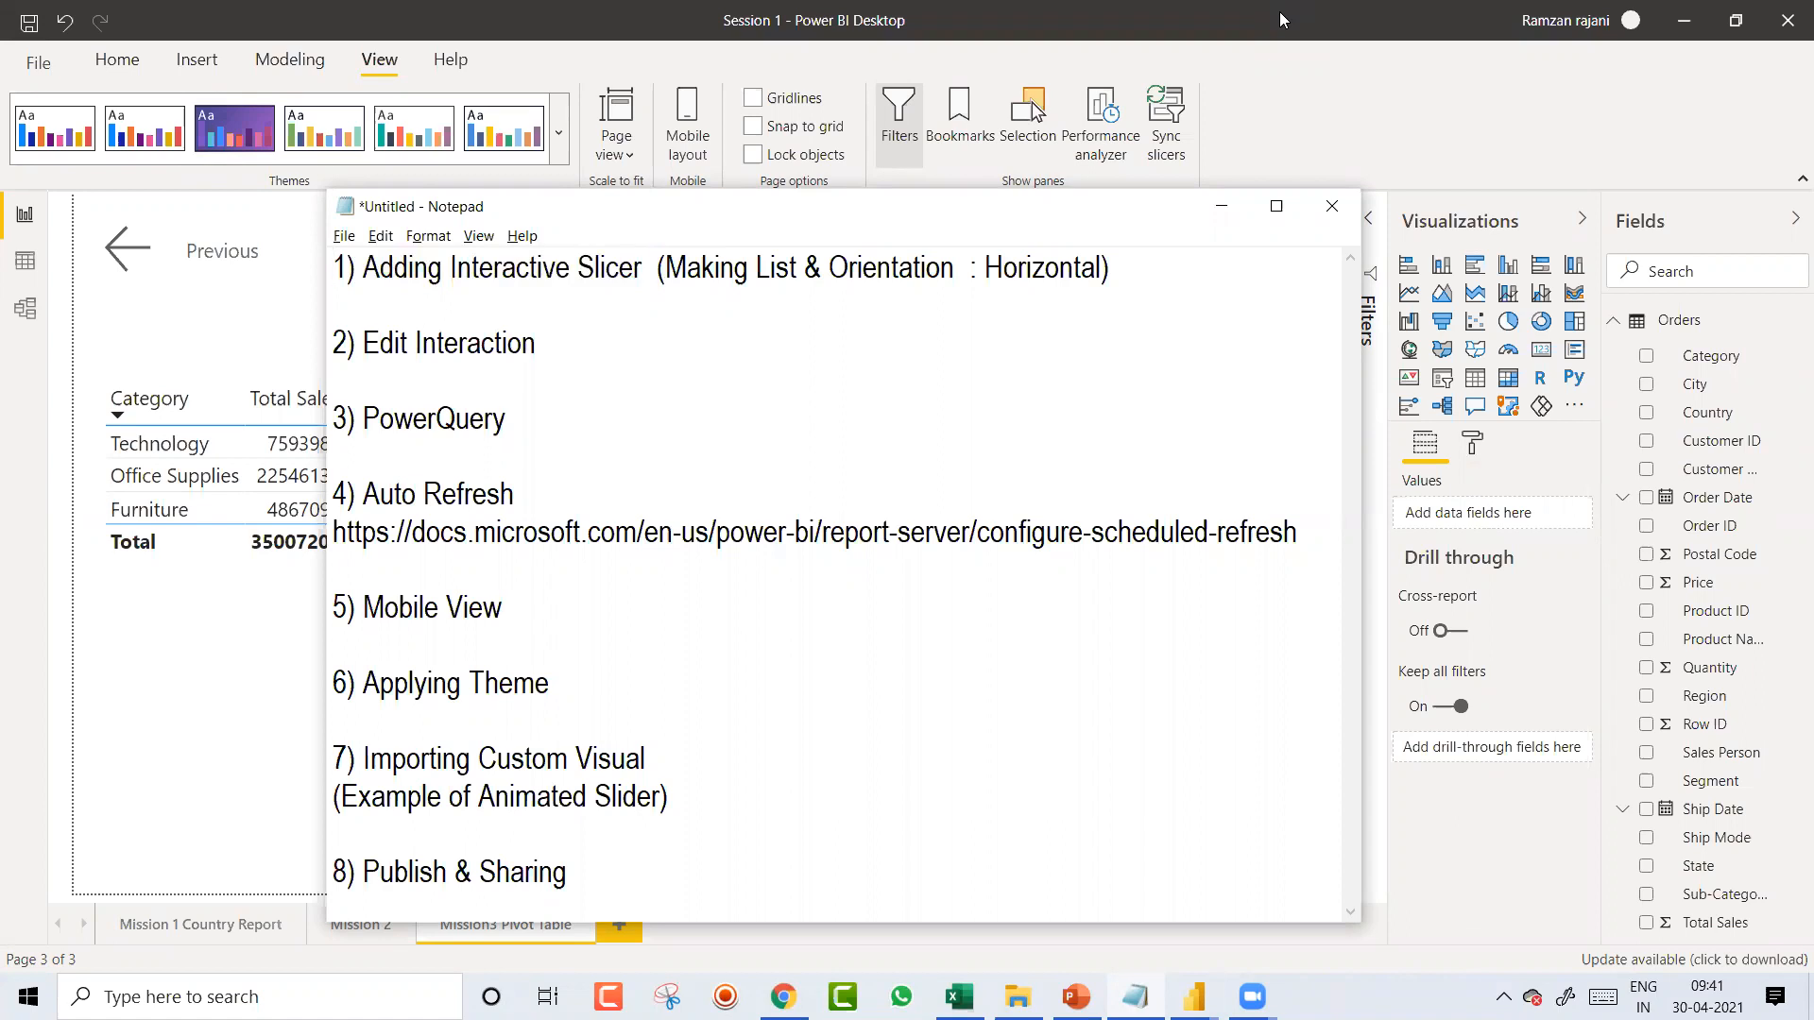
left_click_drag(643, 269, 445, 275)
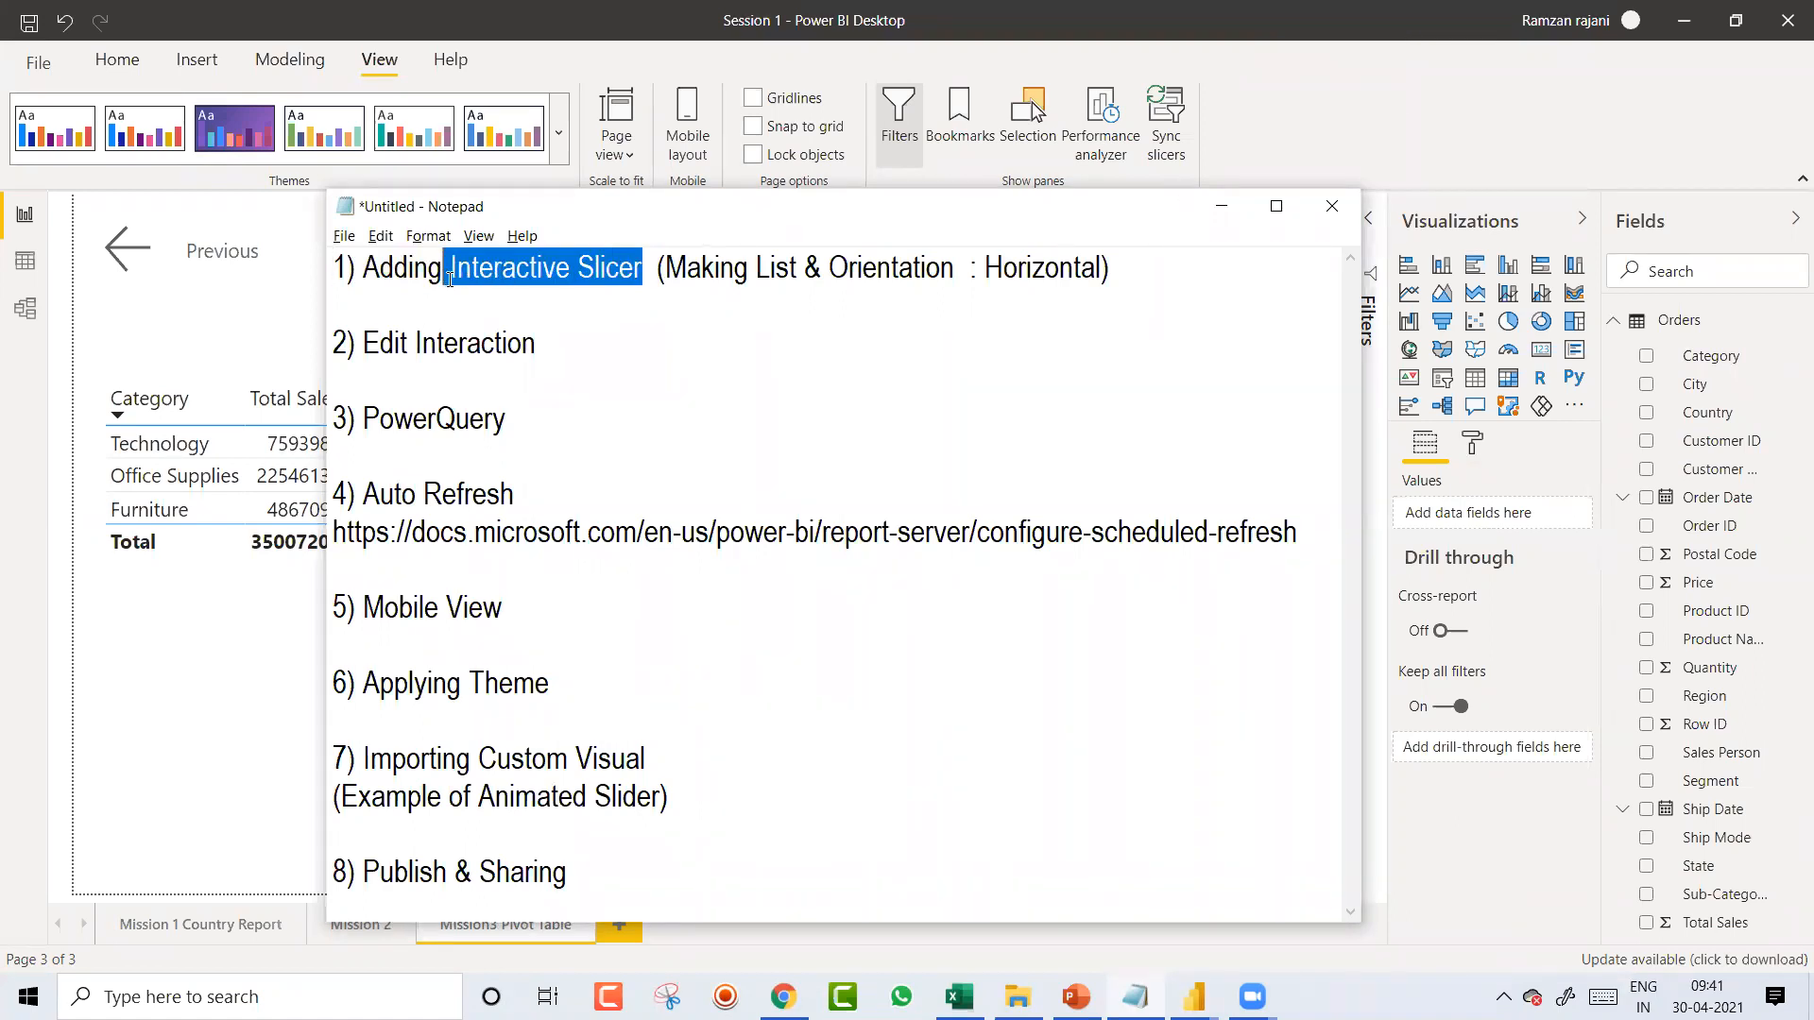
left_click(451, 274)
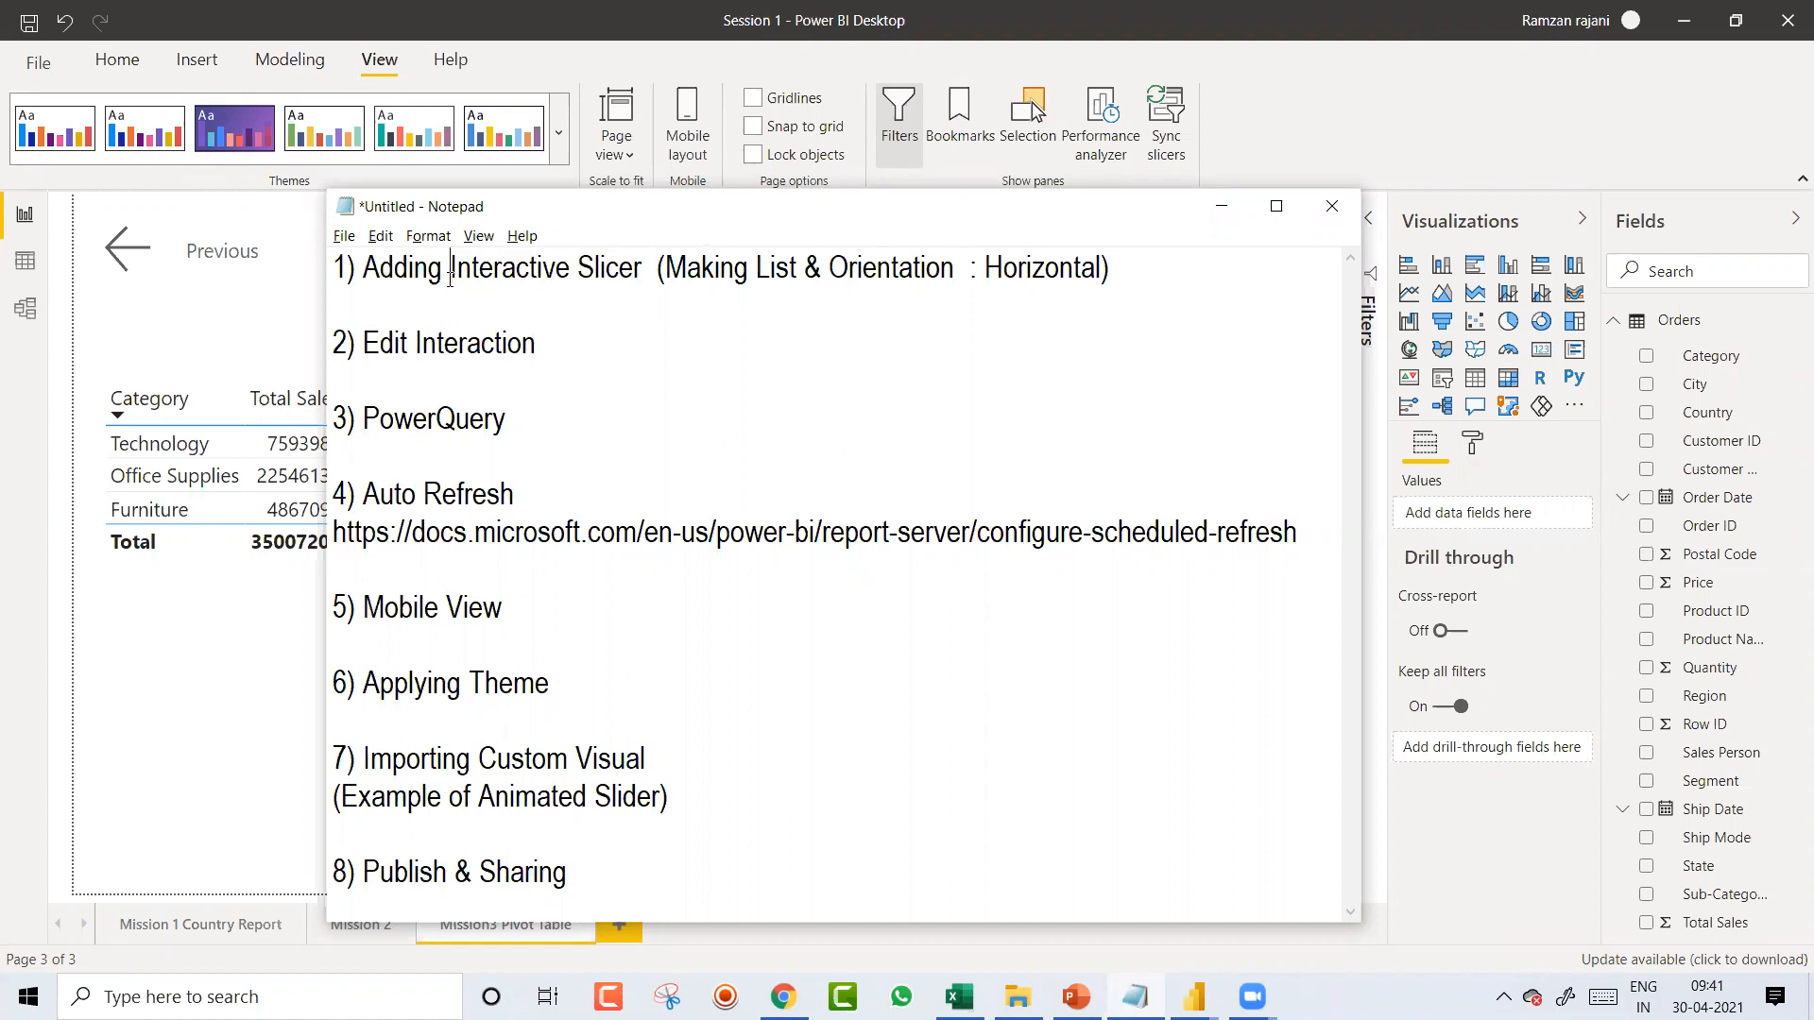
Step: Switch to the CountryReport file in Power BI Desktop and examine the category chart and year slicer on the Mission 3 Slicer page
key("alt+Tab")
key("alt+Tab")
key("alt+Tab")
key("alt+Tab")
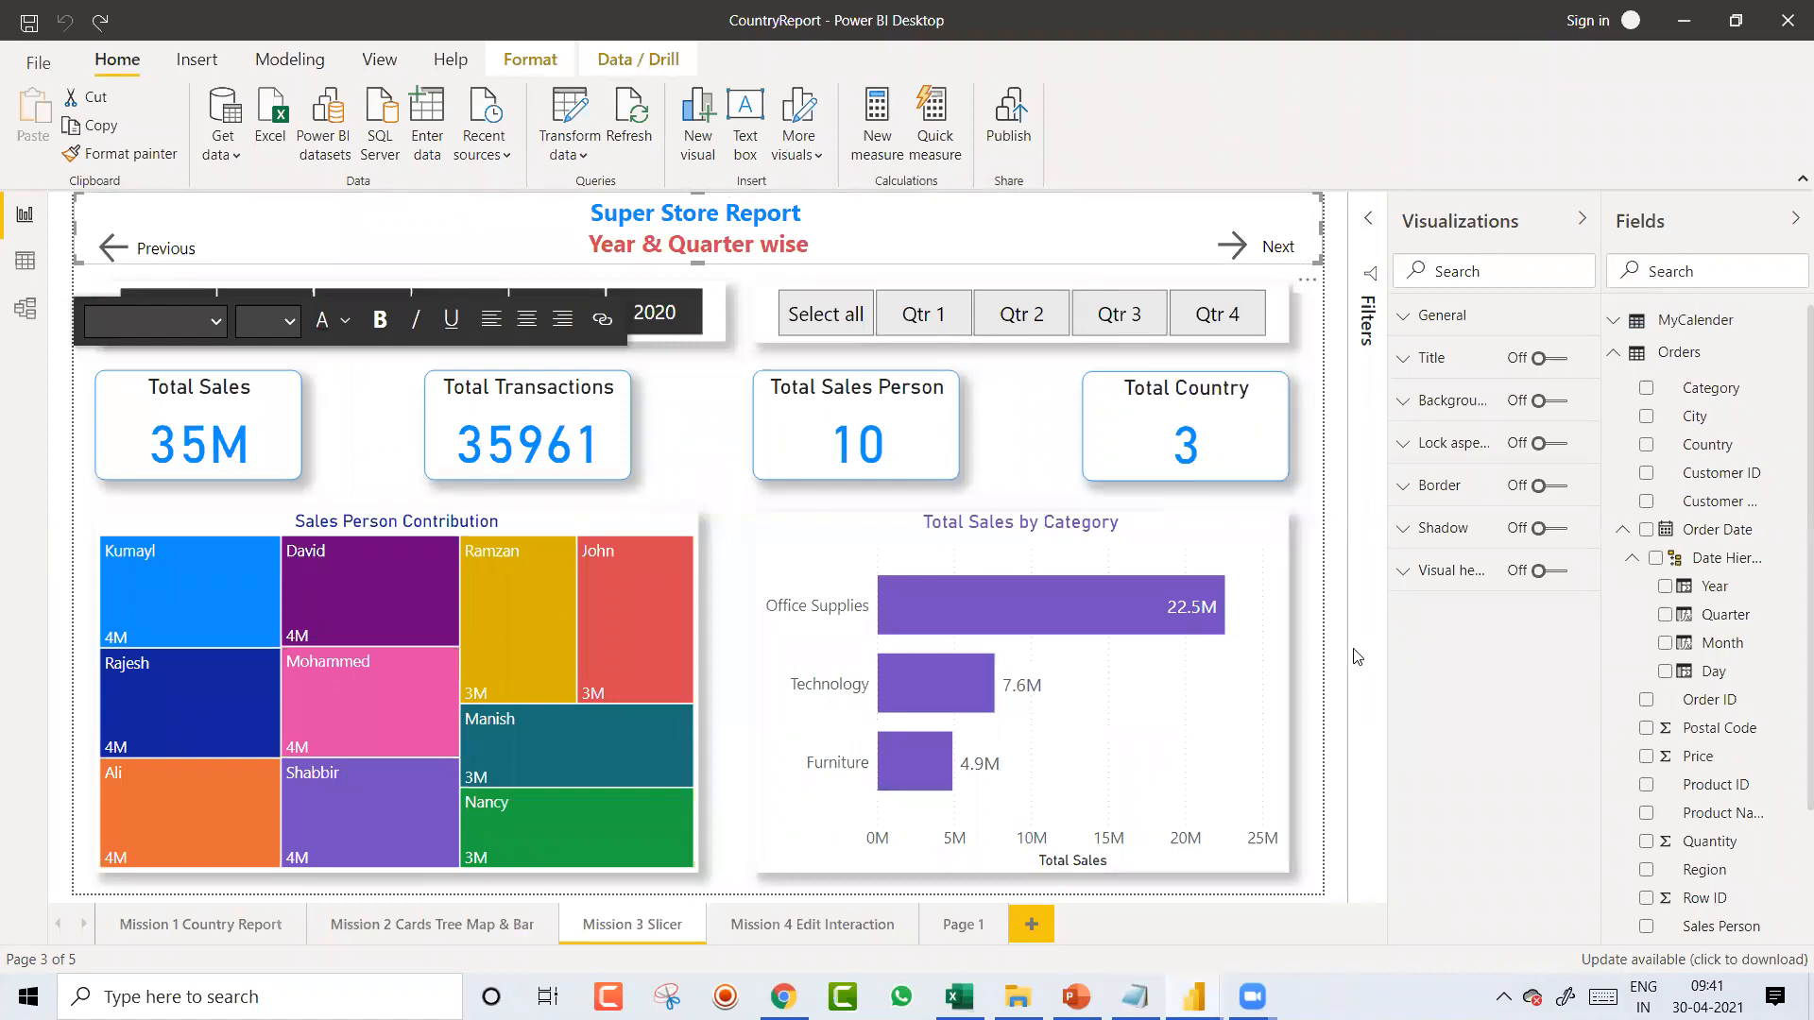
left_click(1287, 674)
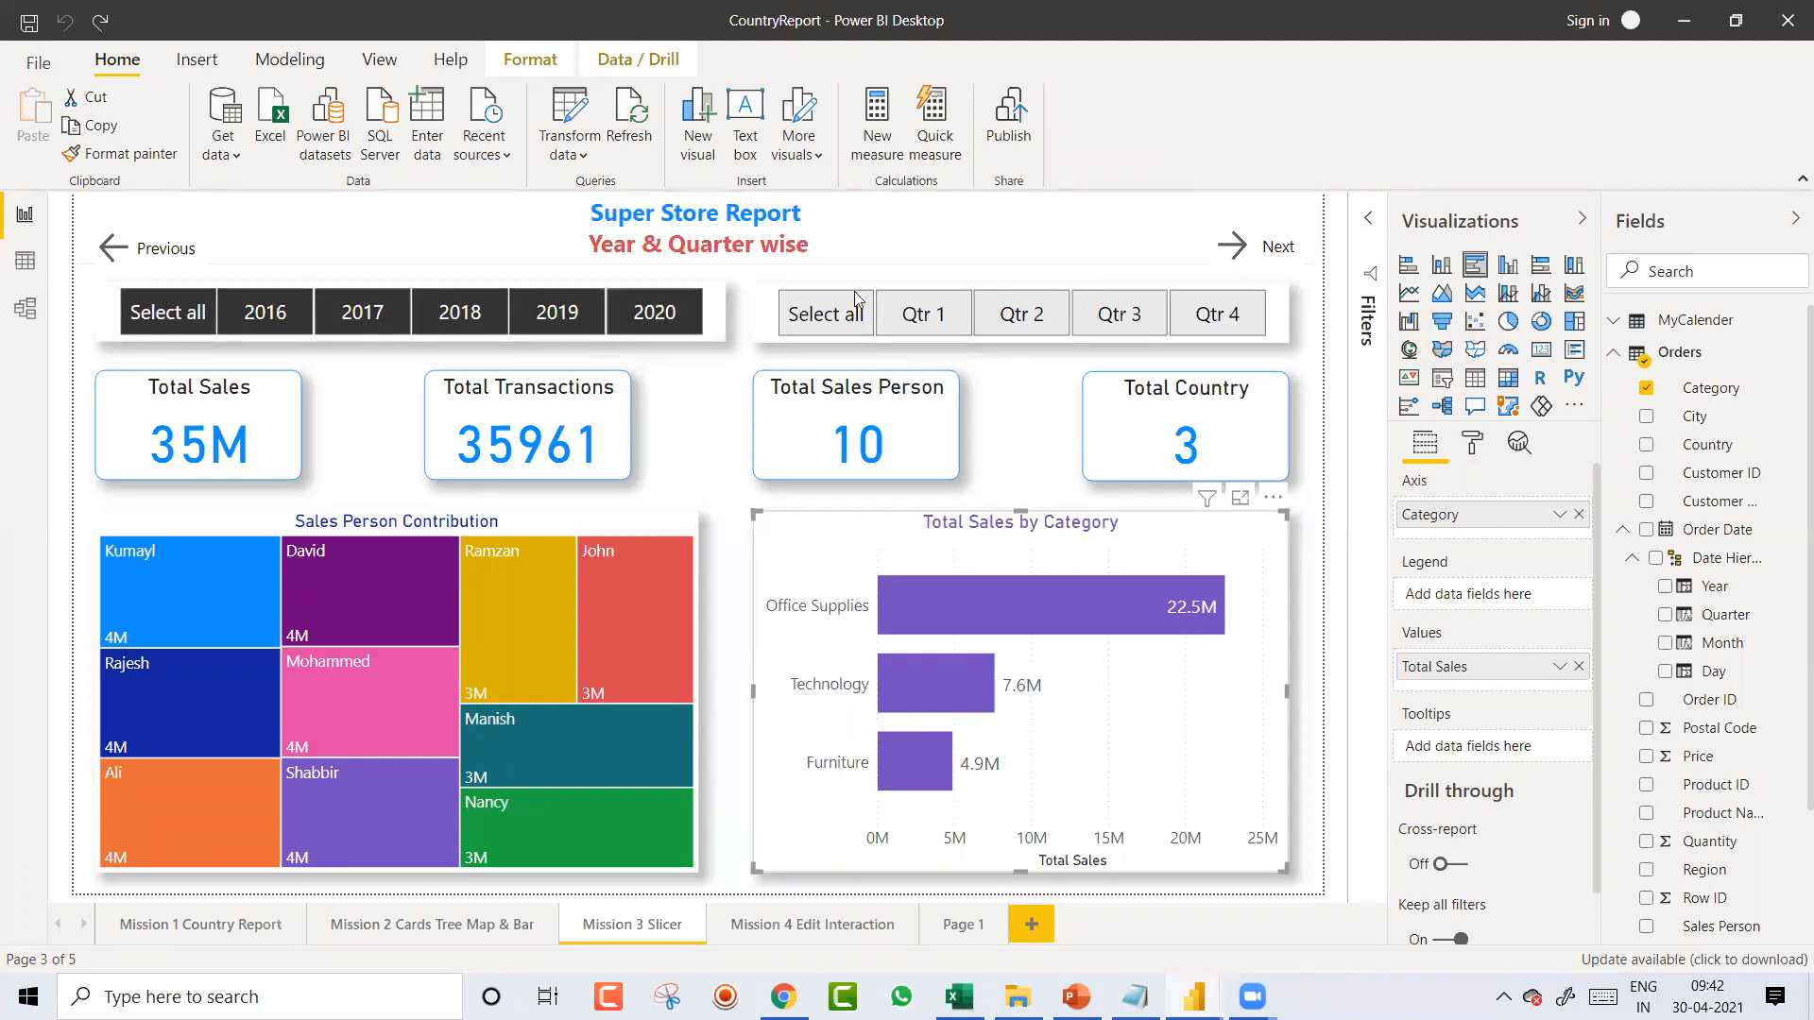
mouse_move(677, 822)
left_click(515, 285)
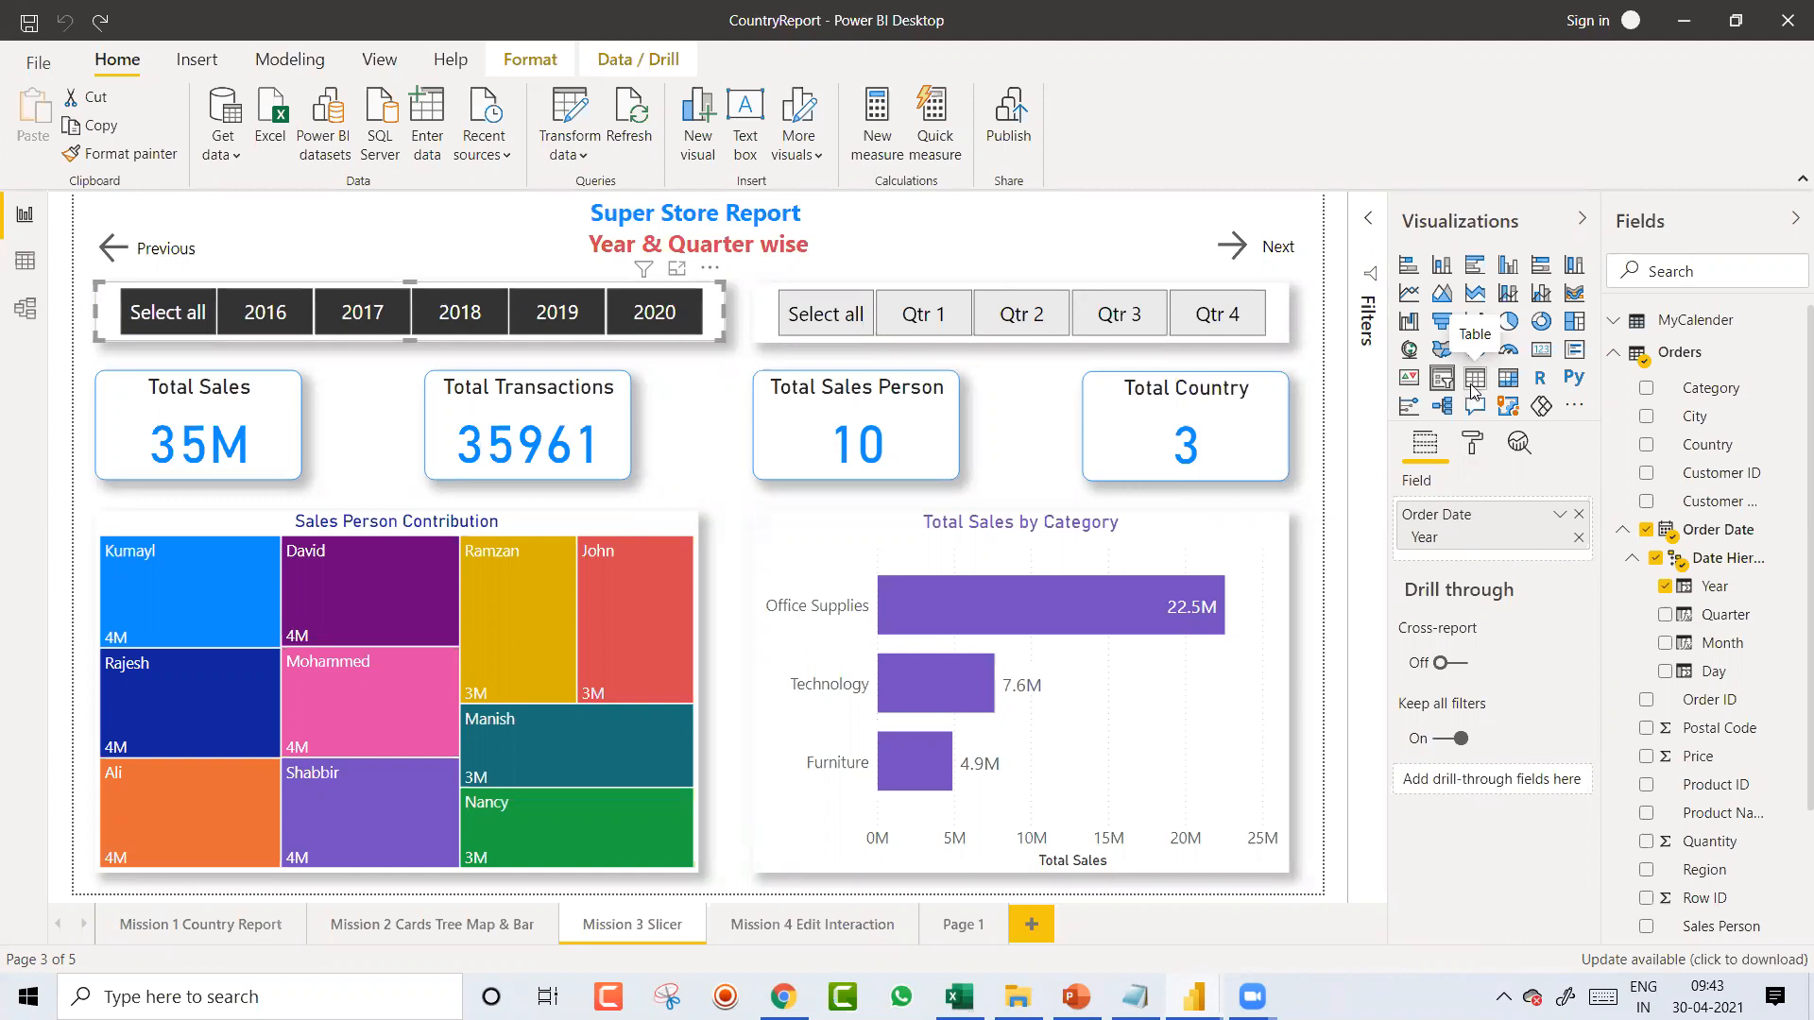
Step: Return to the Notepad agenda and highlight the second topic, "Edit Interaction", clearing the highlight after reading
key("alt+Tab")
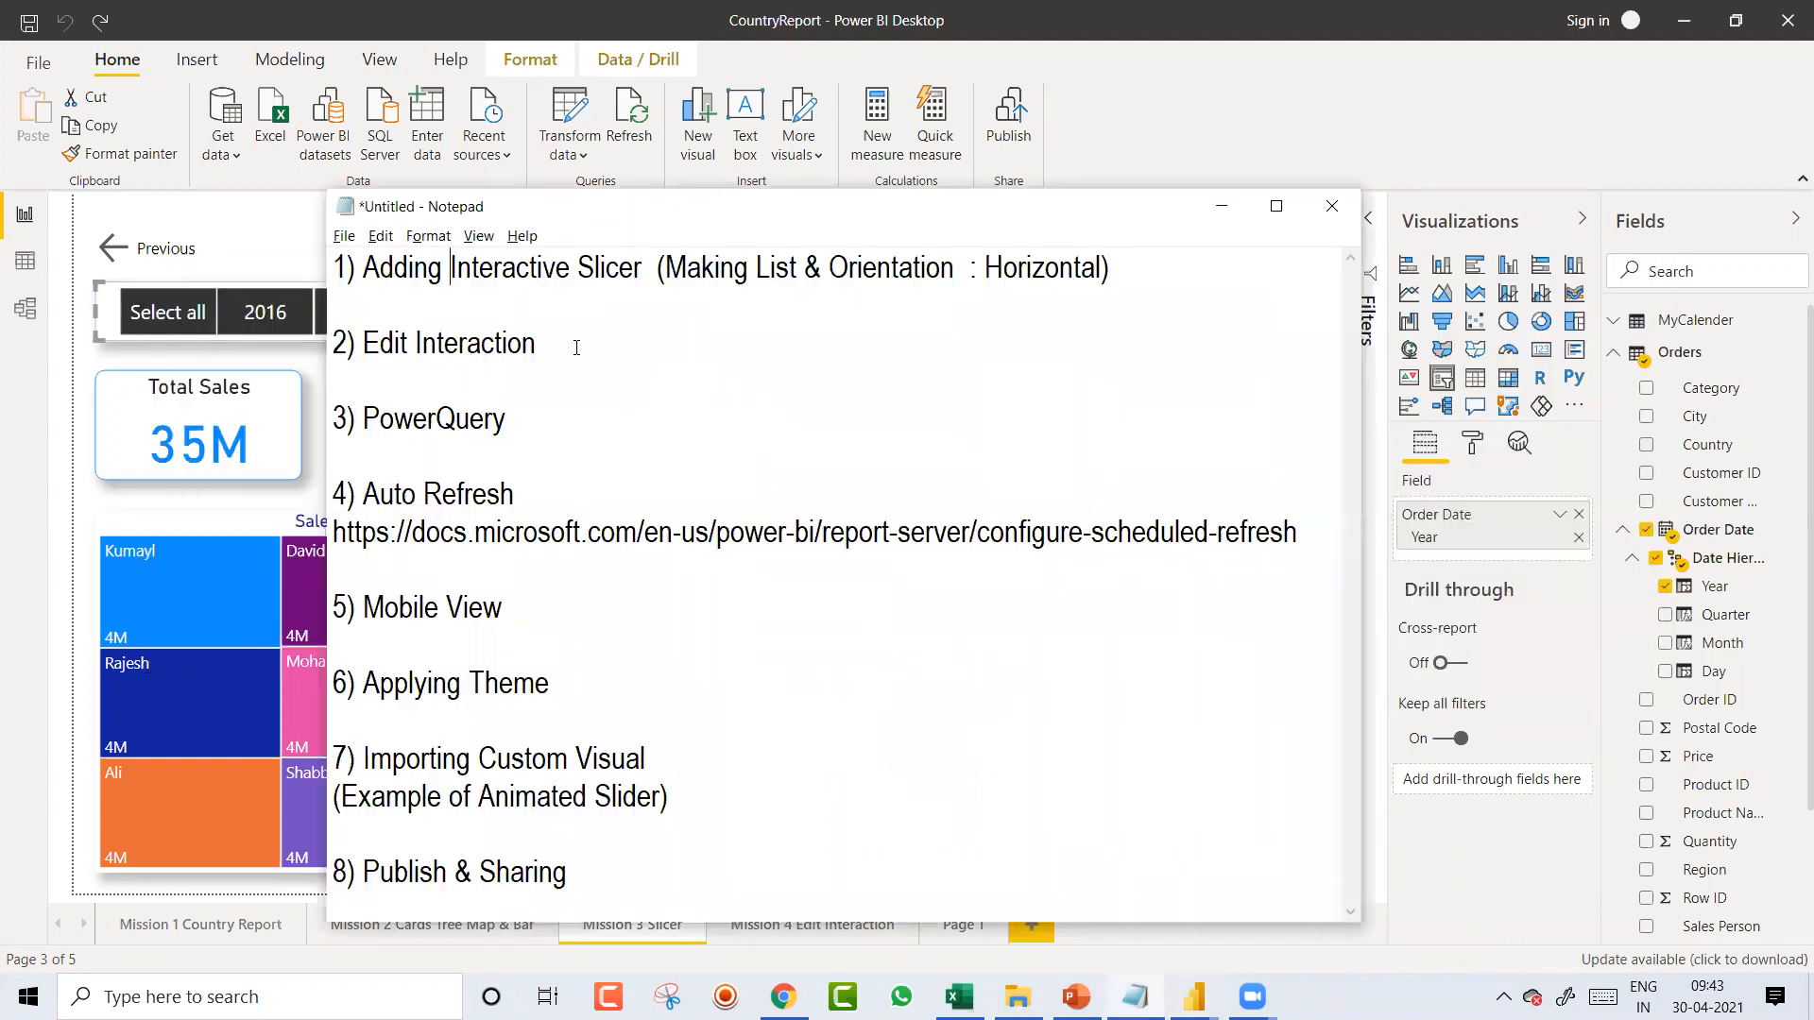
left_click(538, 345)
left_click_drag(539, 346, 337, 346)
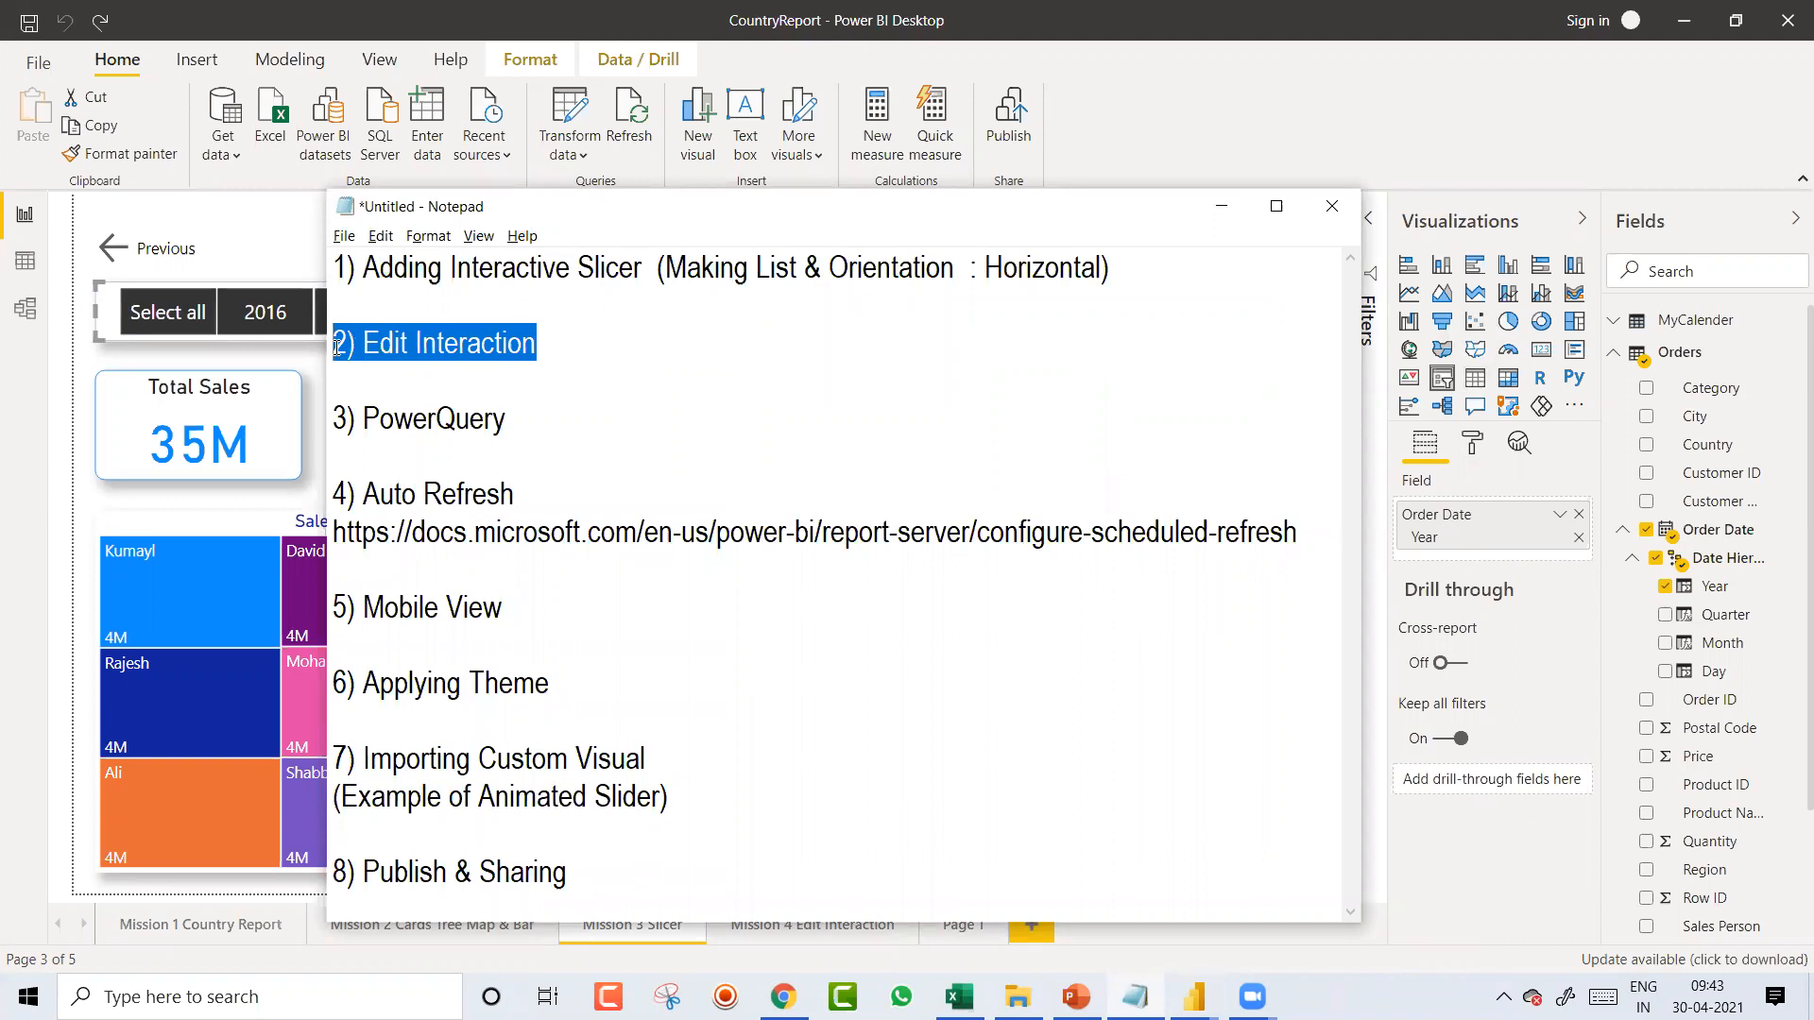
left_click(447, 340)
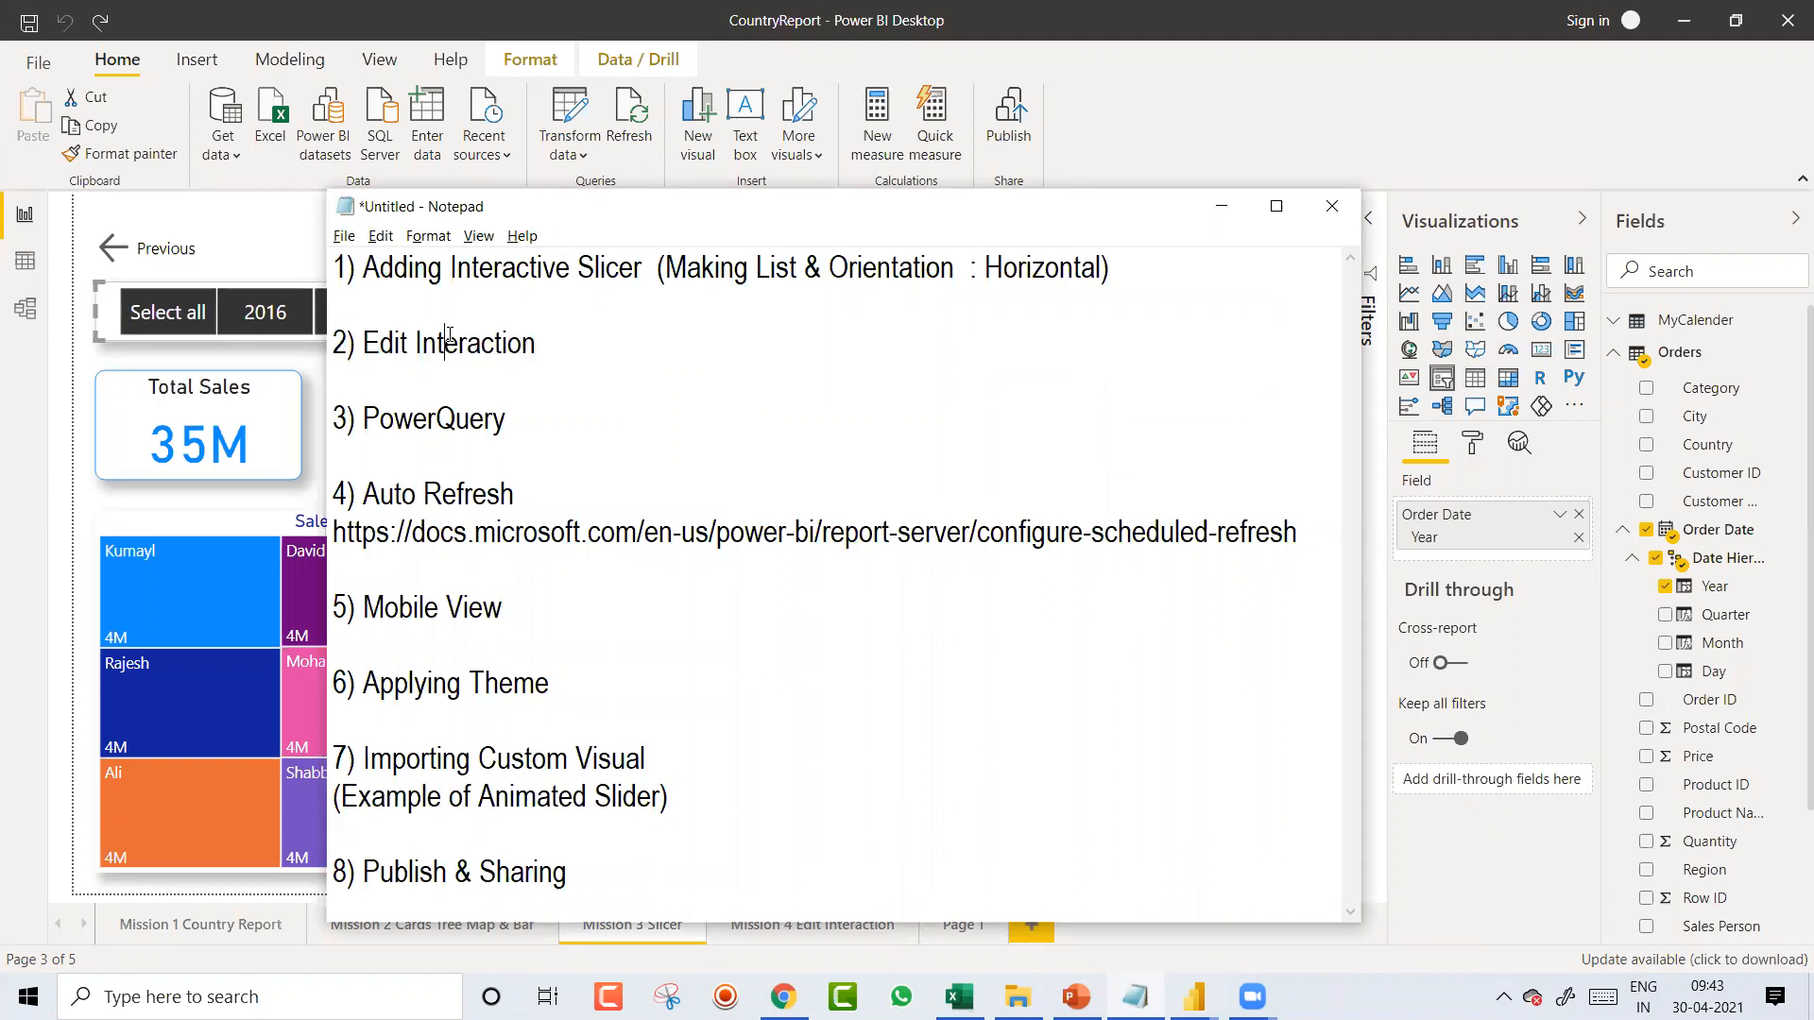
Step: Back in the CountryReport file, cross-filter the Mission 3 Slicer page by Office Supplies and by Technology in the category chart
key("alt+Tab")
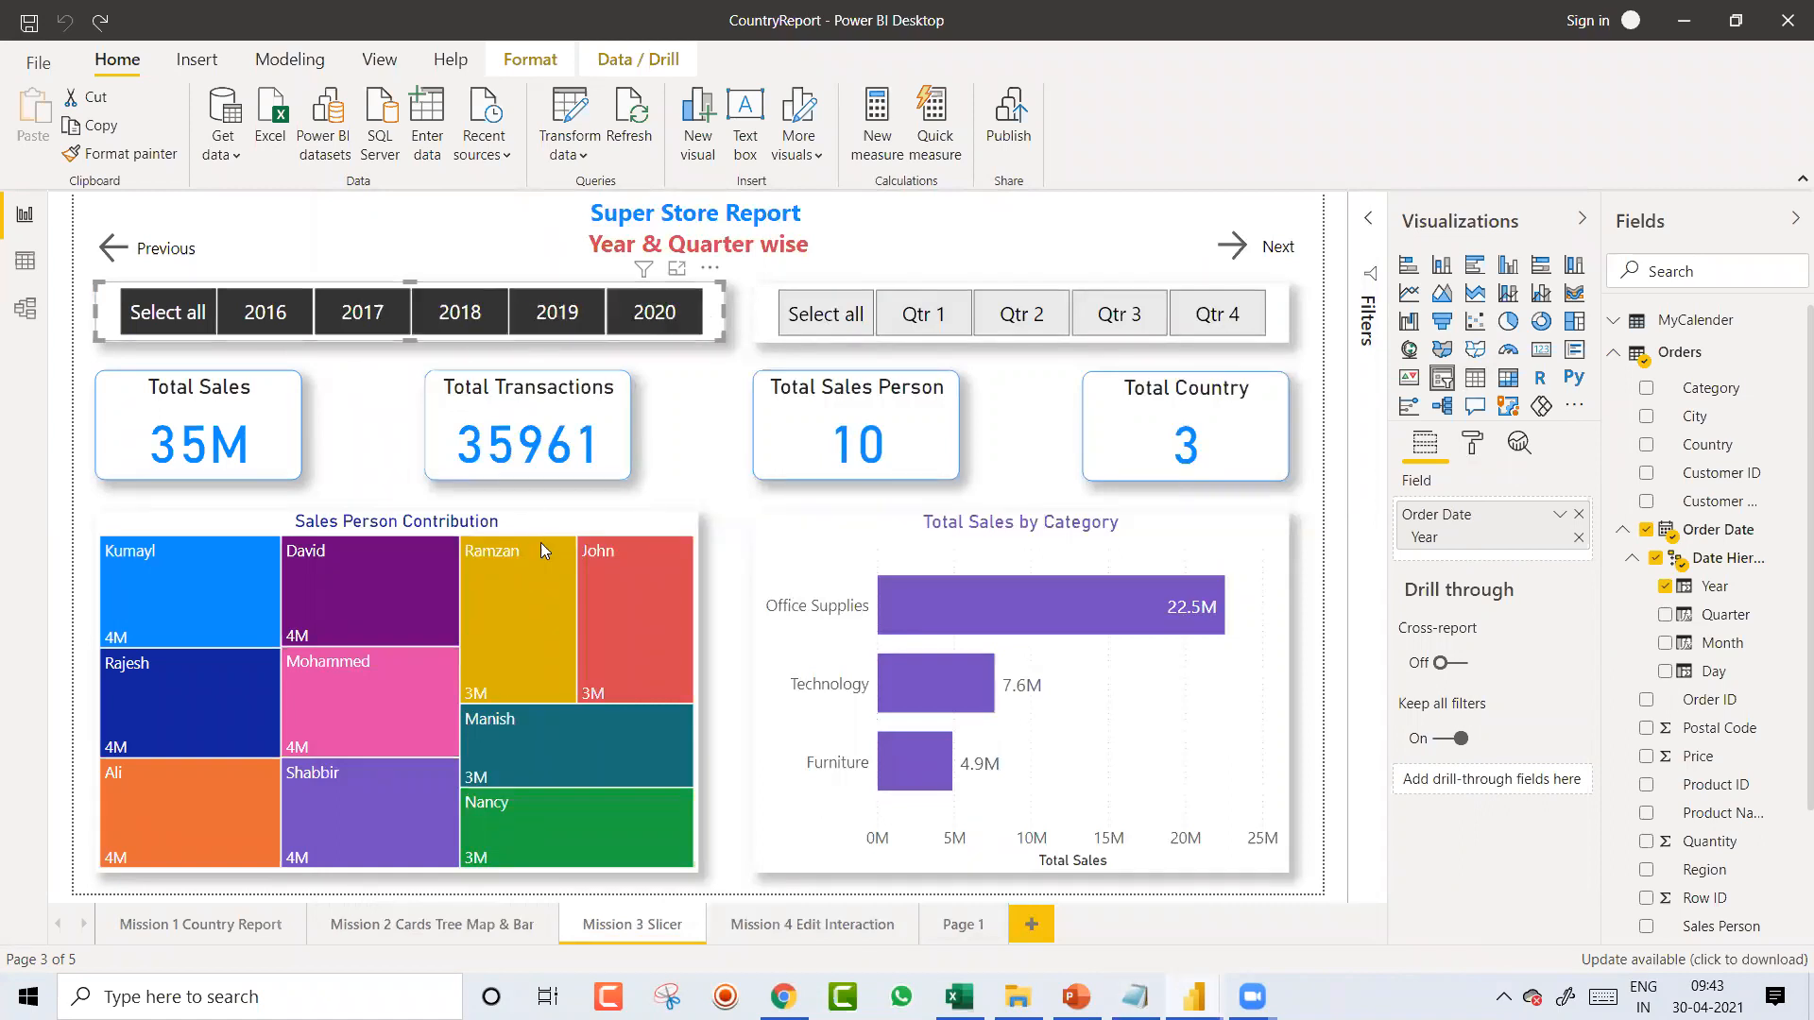
left_click(704, 483)
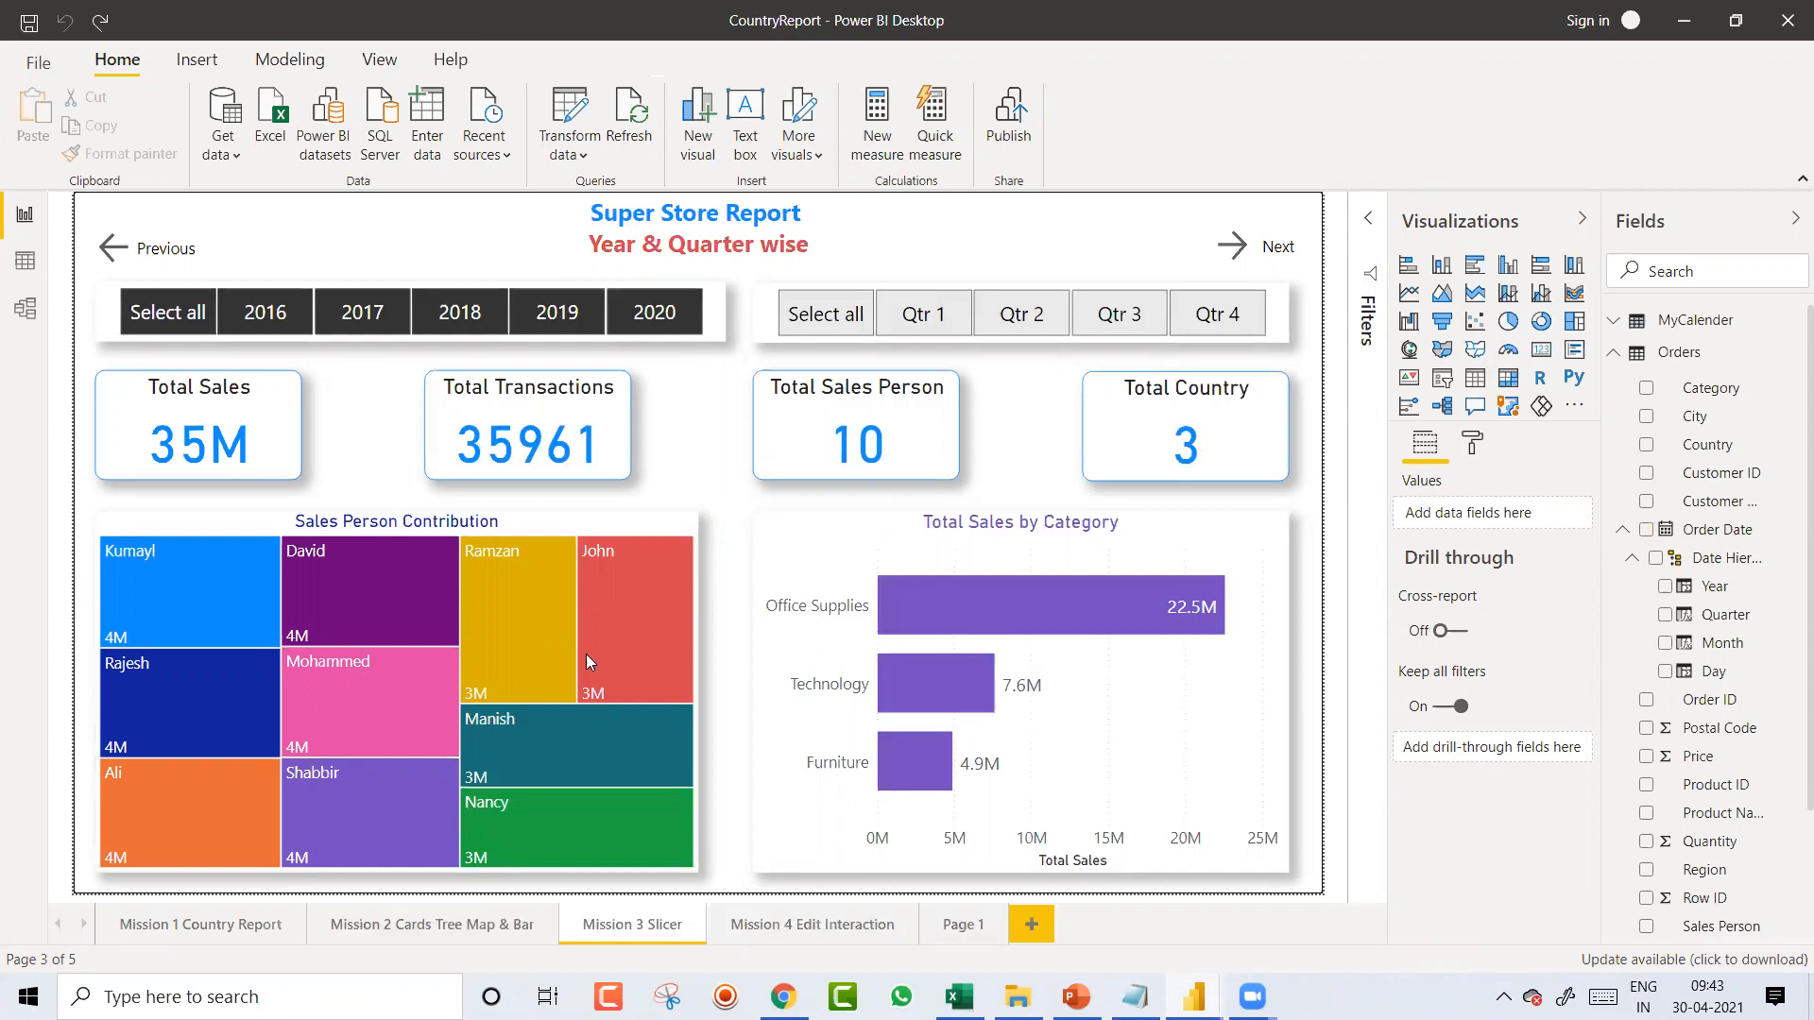
left_click(953, 601)
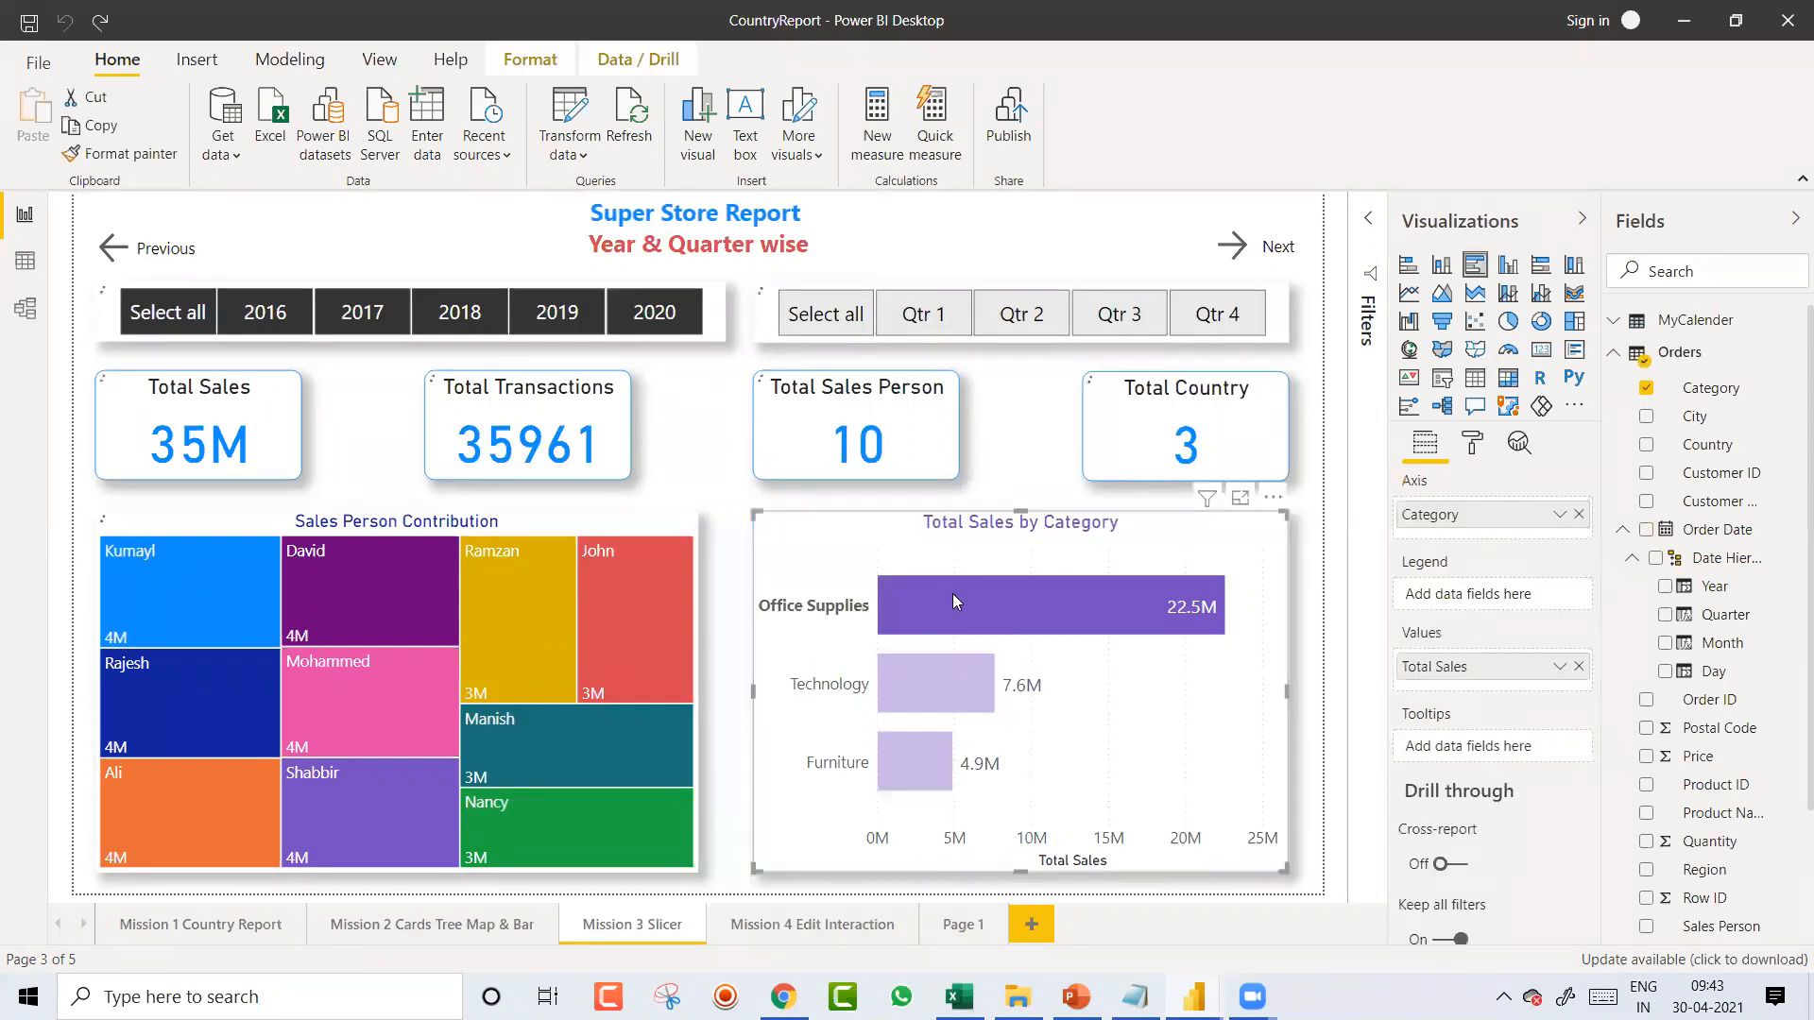
left_click(952, 597)
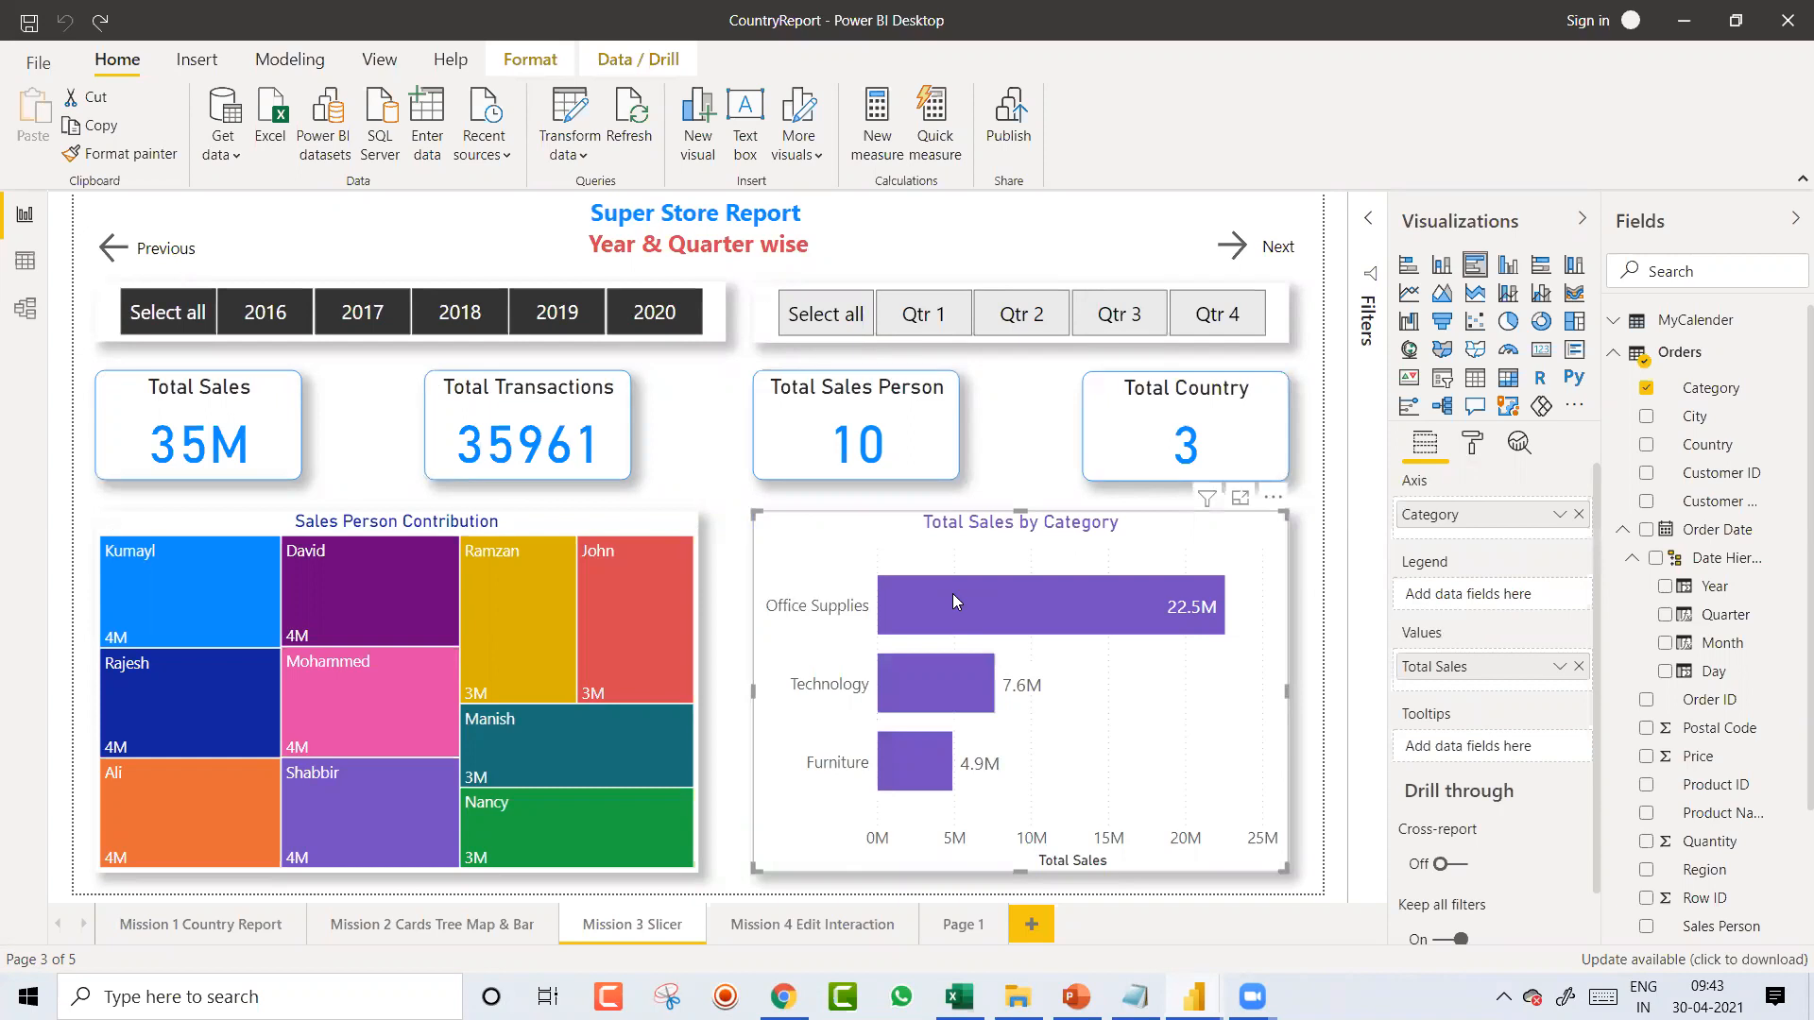
left_click(952, 597)
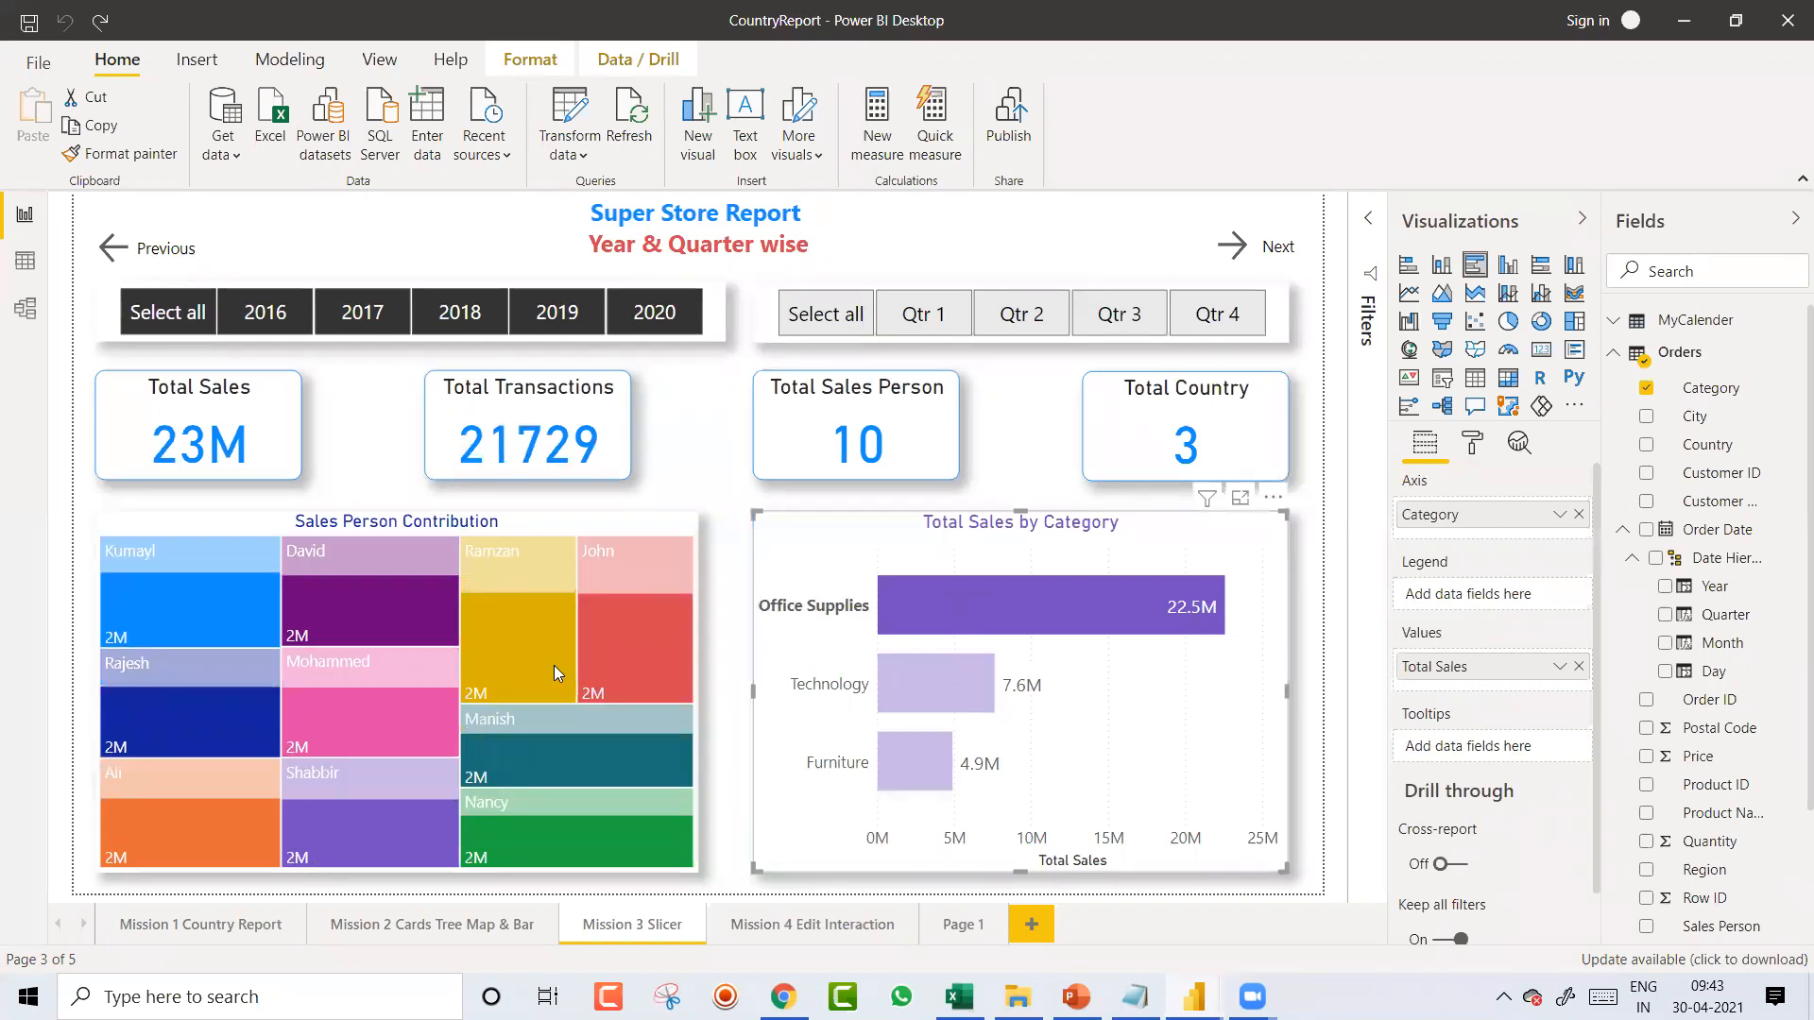
left_click(957, 678)
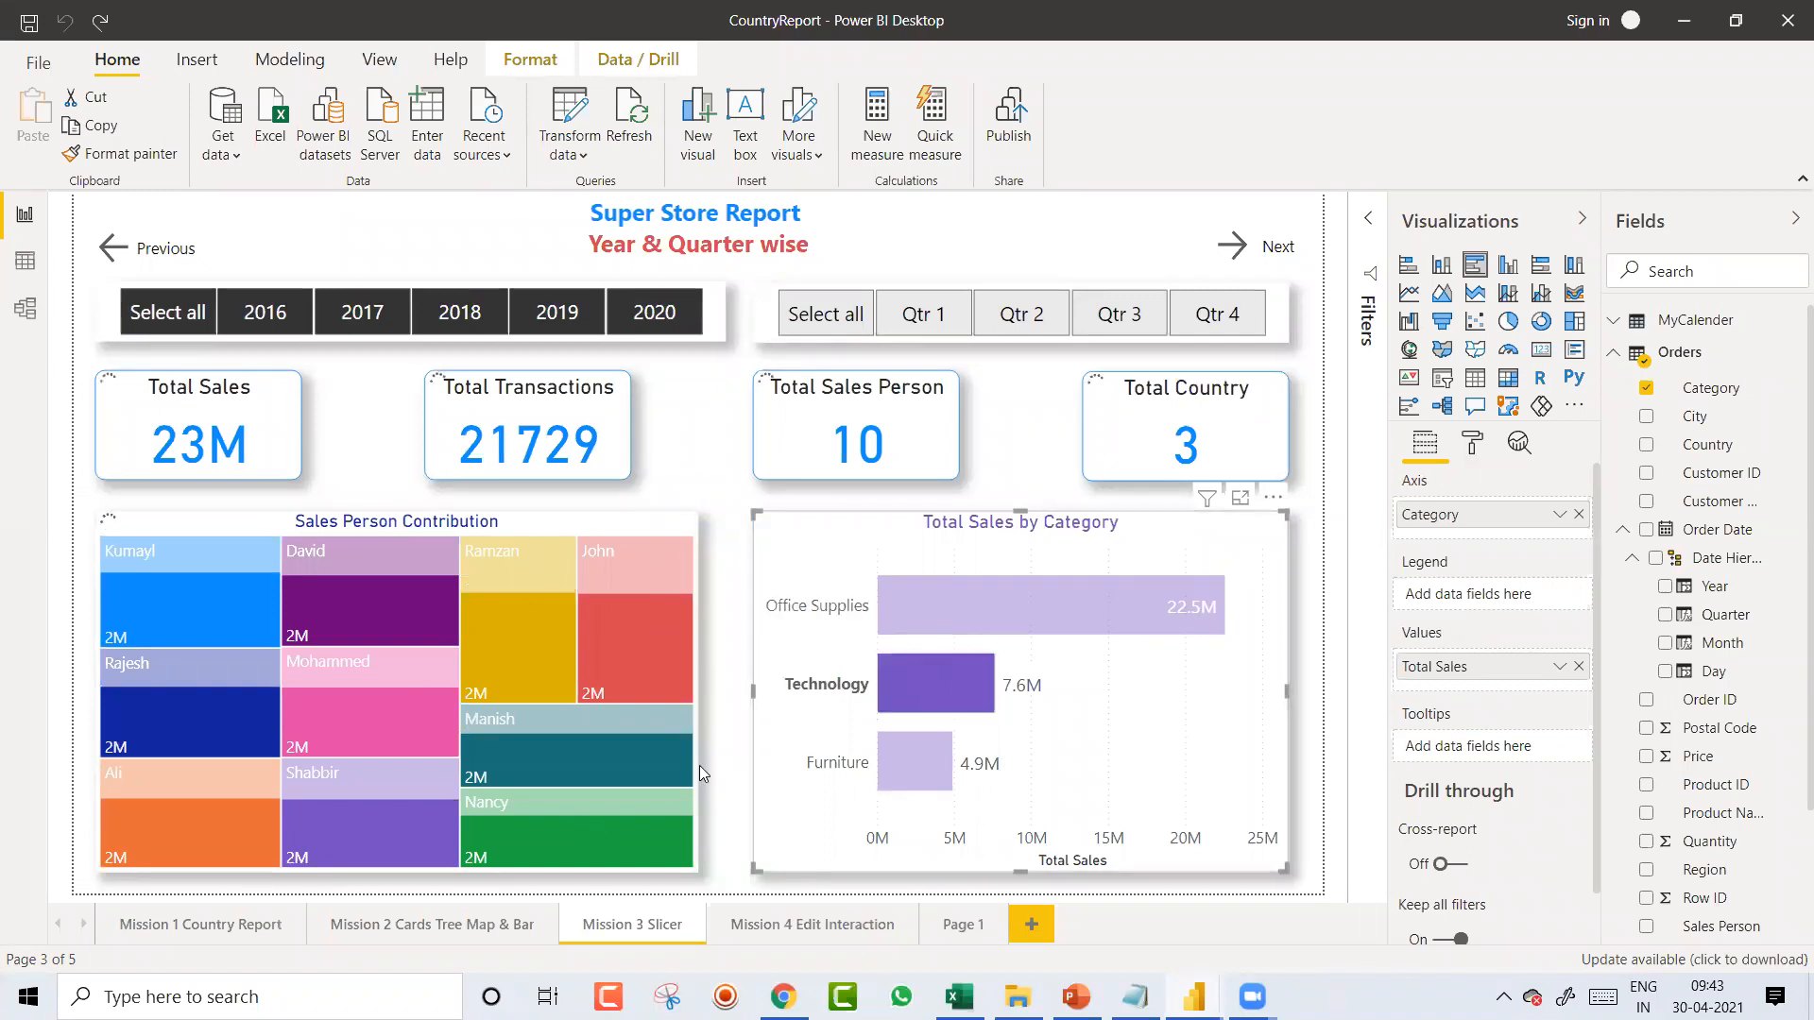
Step: Cross-filter the Mission 3 Slicer page by Furniture, then by two salespeople in the Sales Person Contribution treemap, clearing each selection
left_click(928, 762)
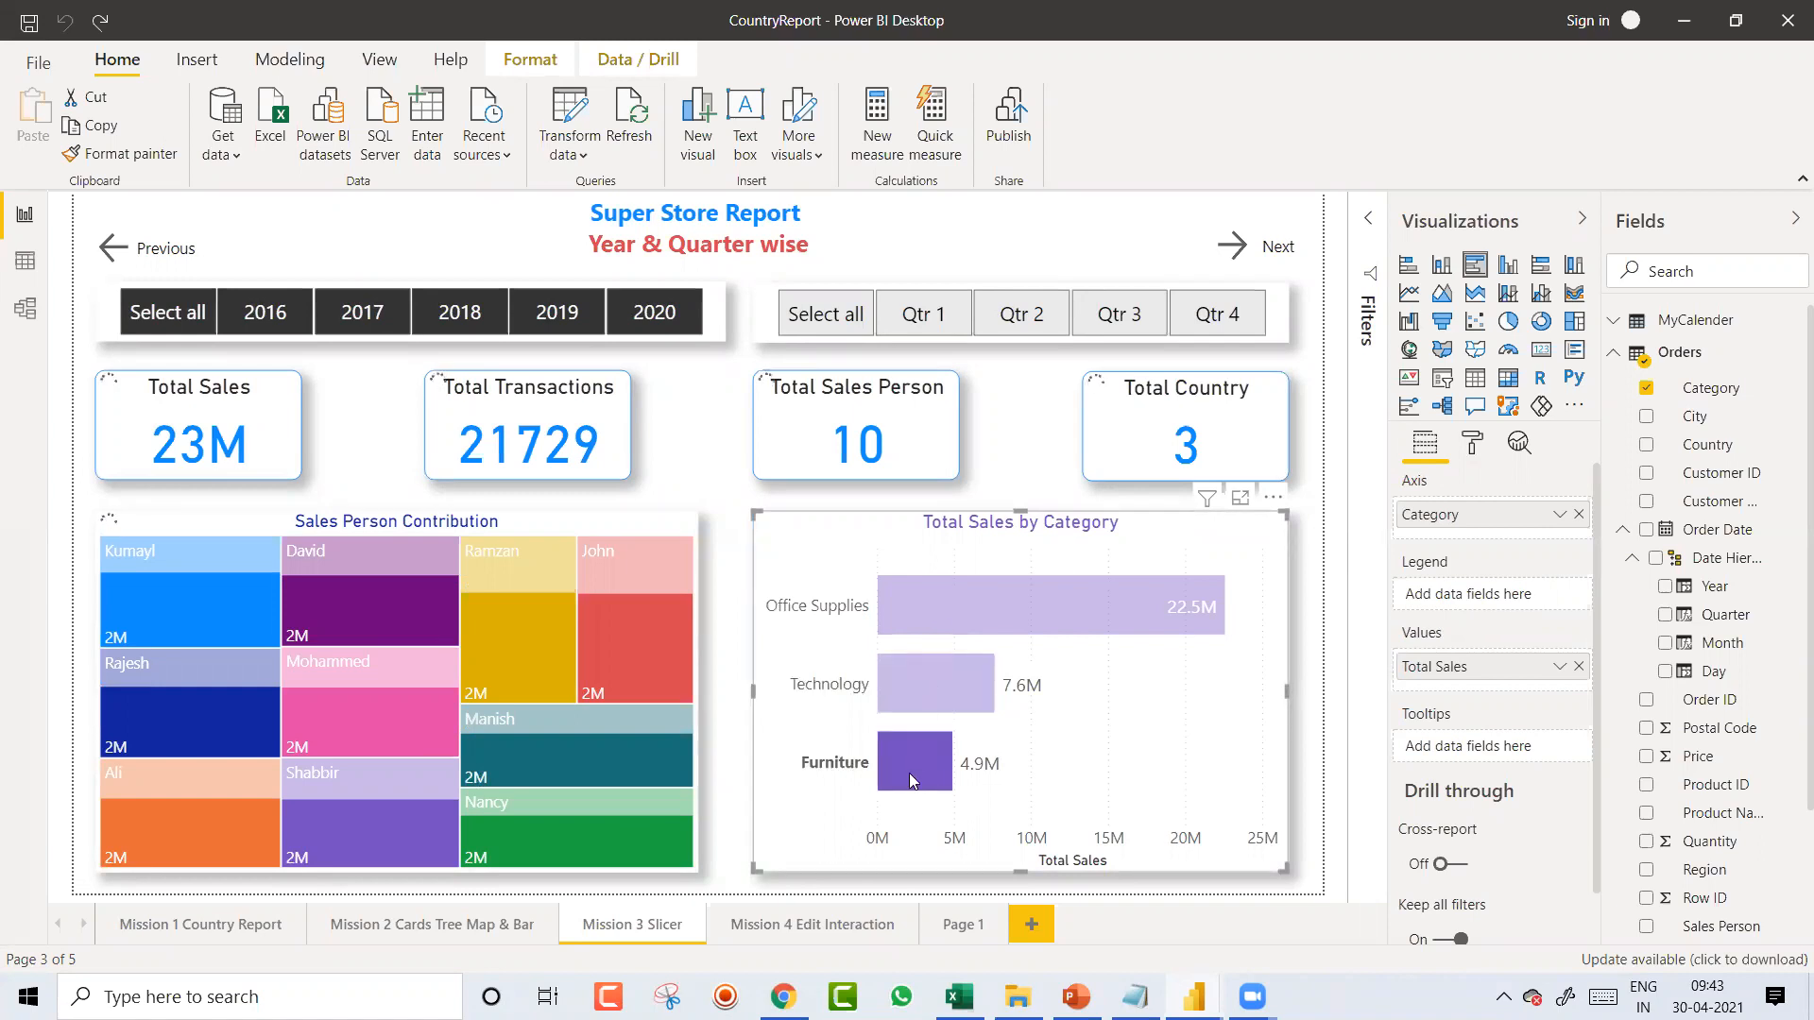
left_click(909, 773)
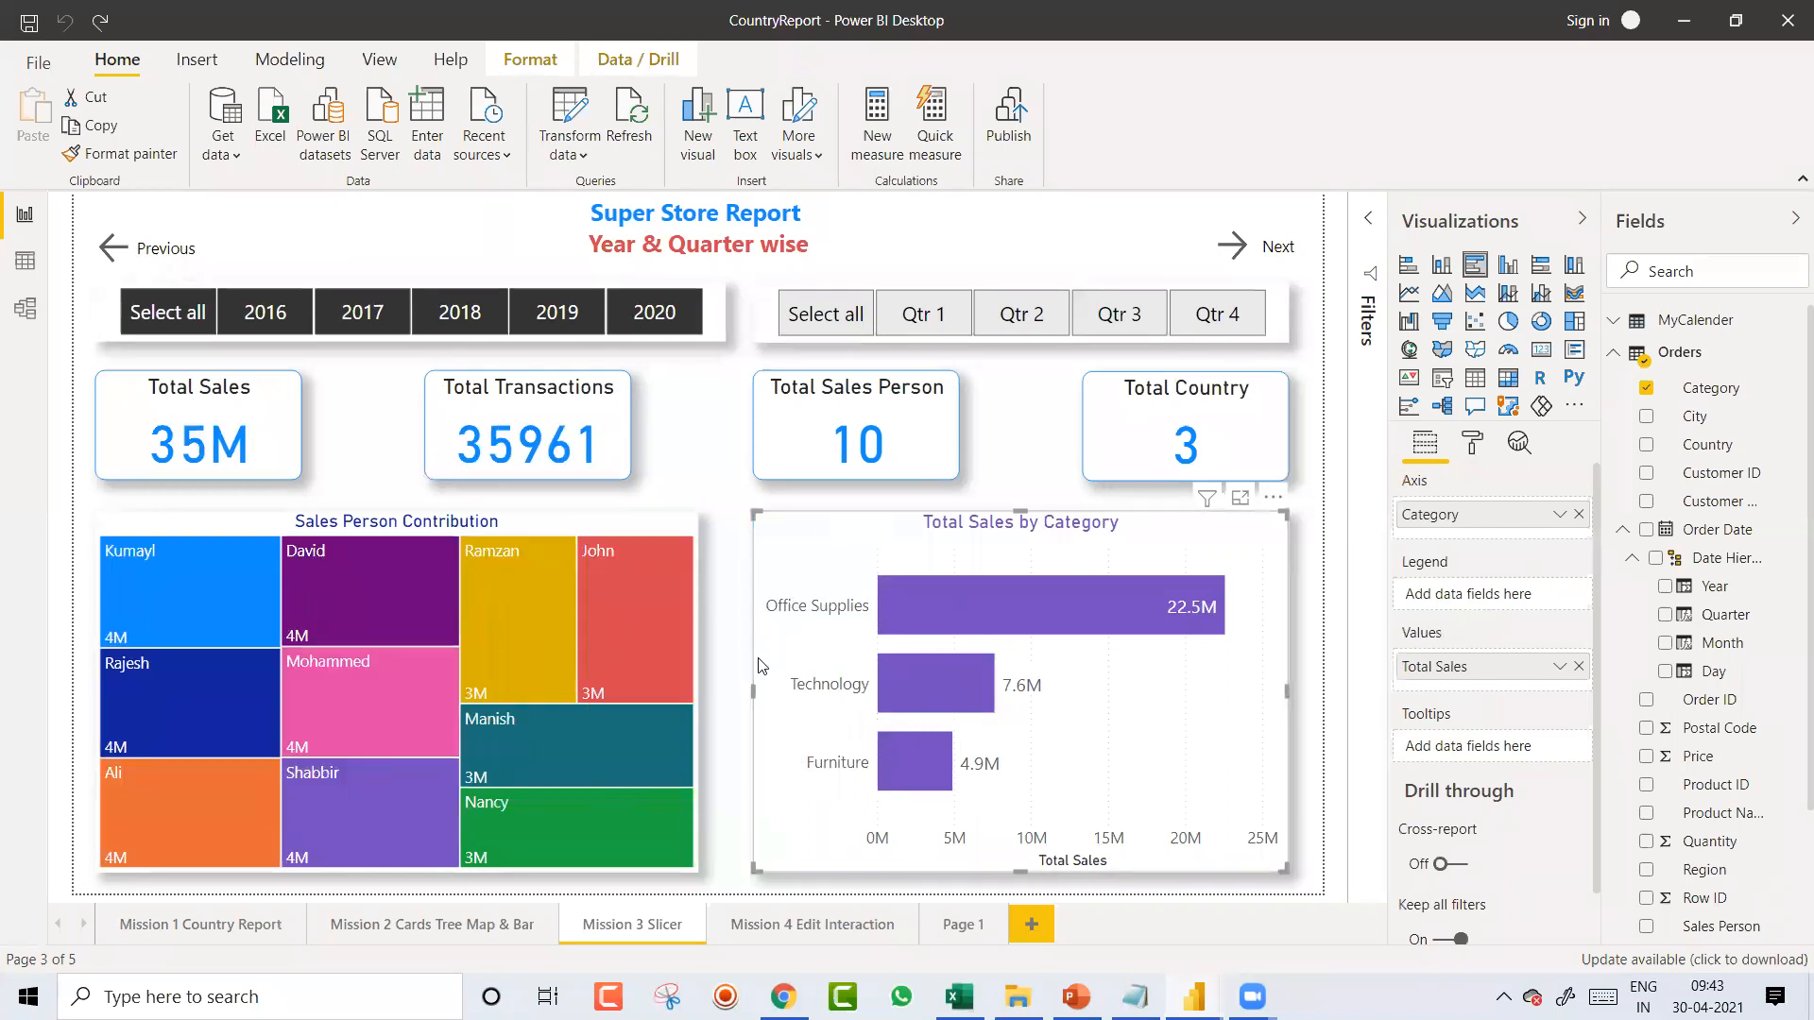
left_click(511, 599)
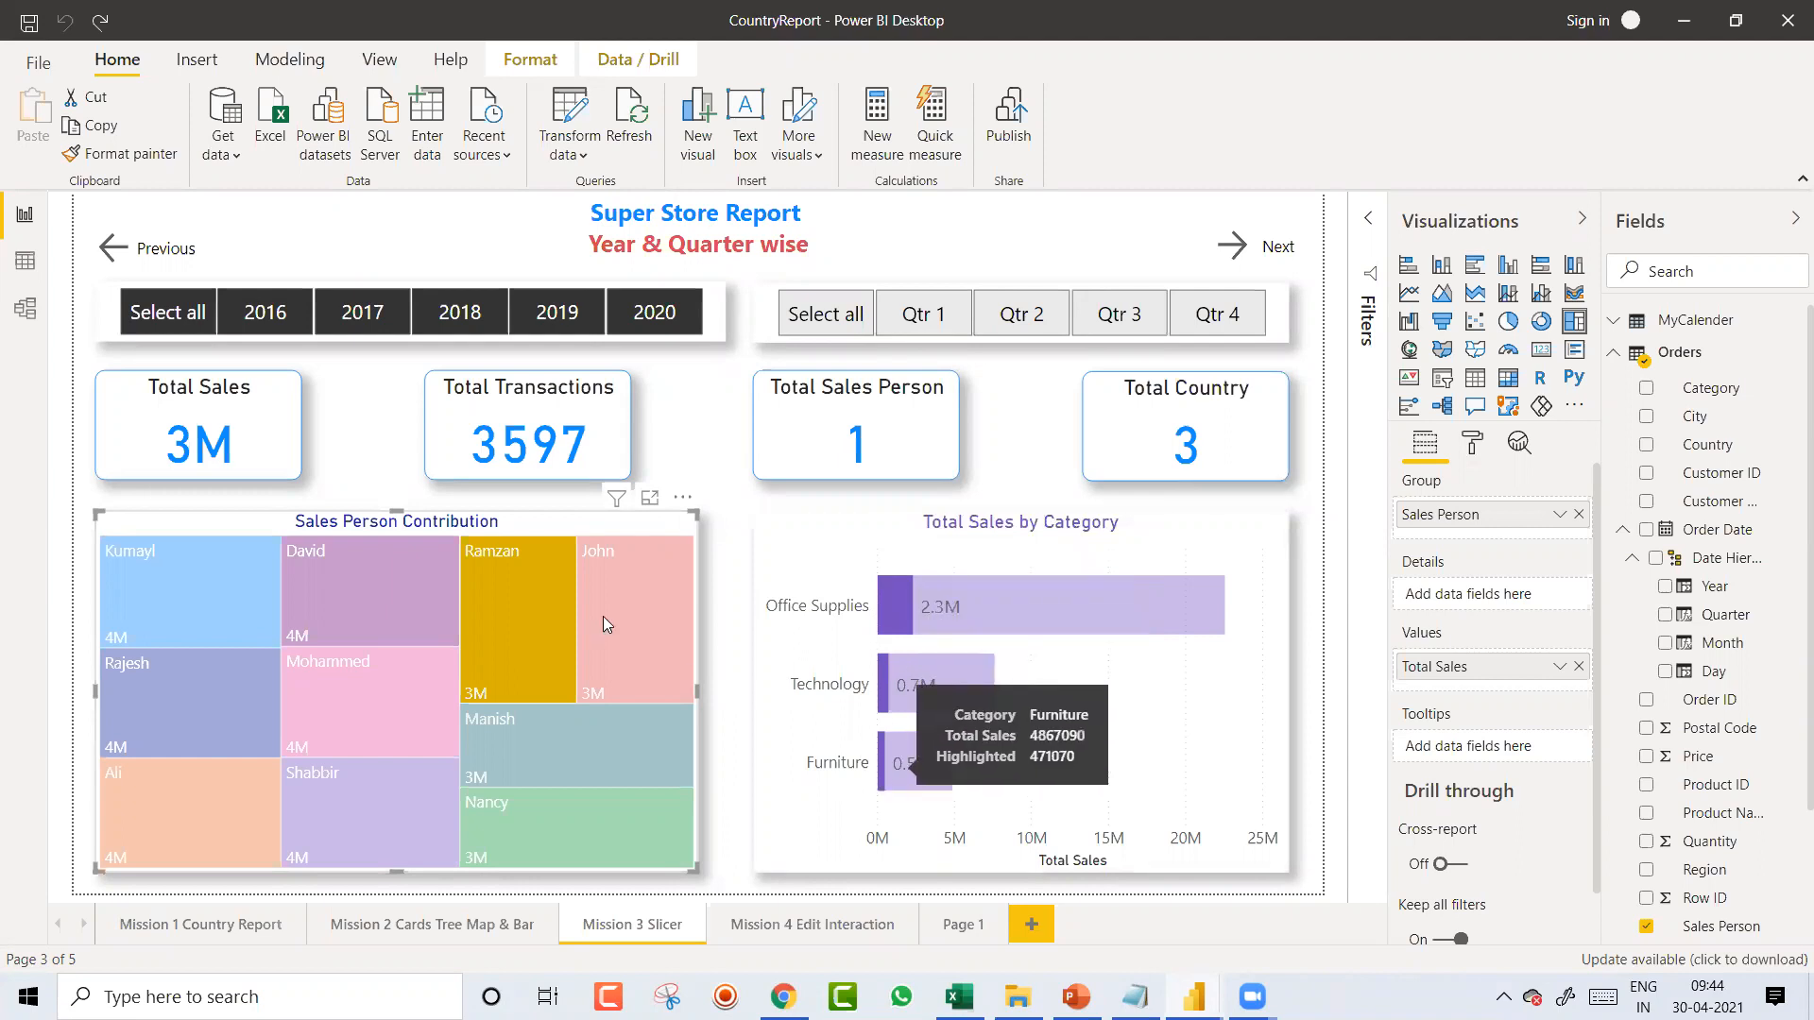
left_click(579, 582)
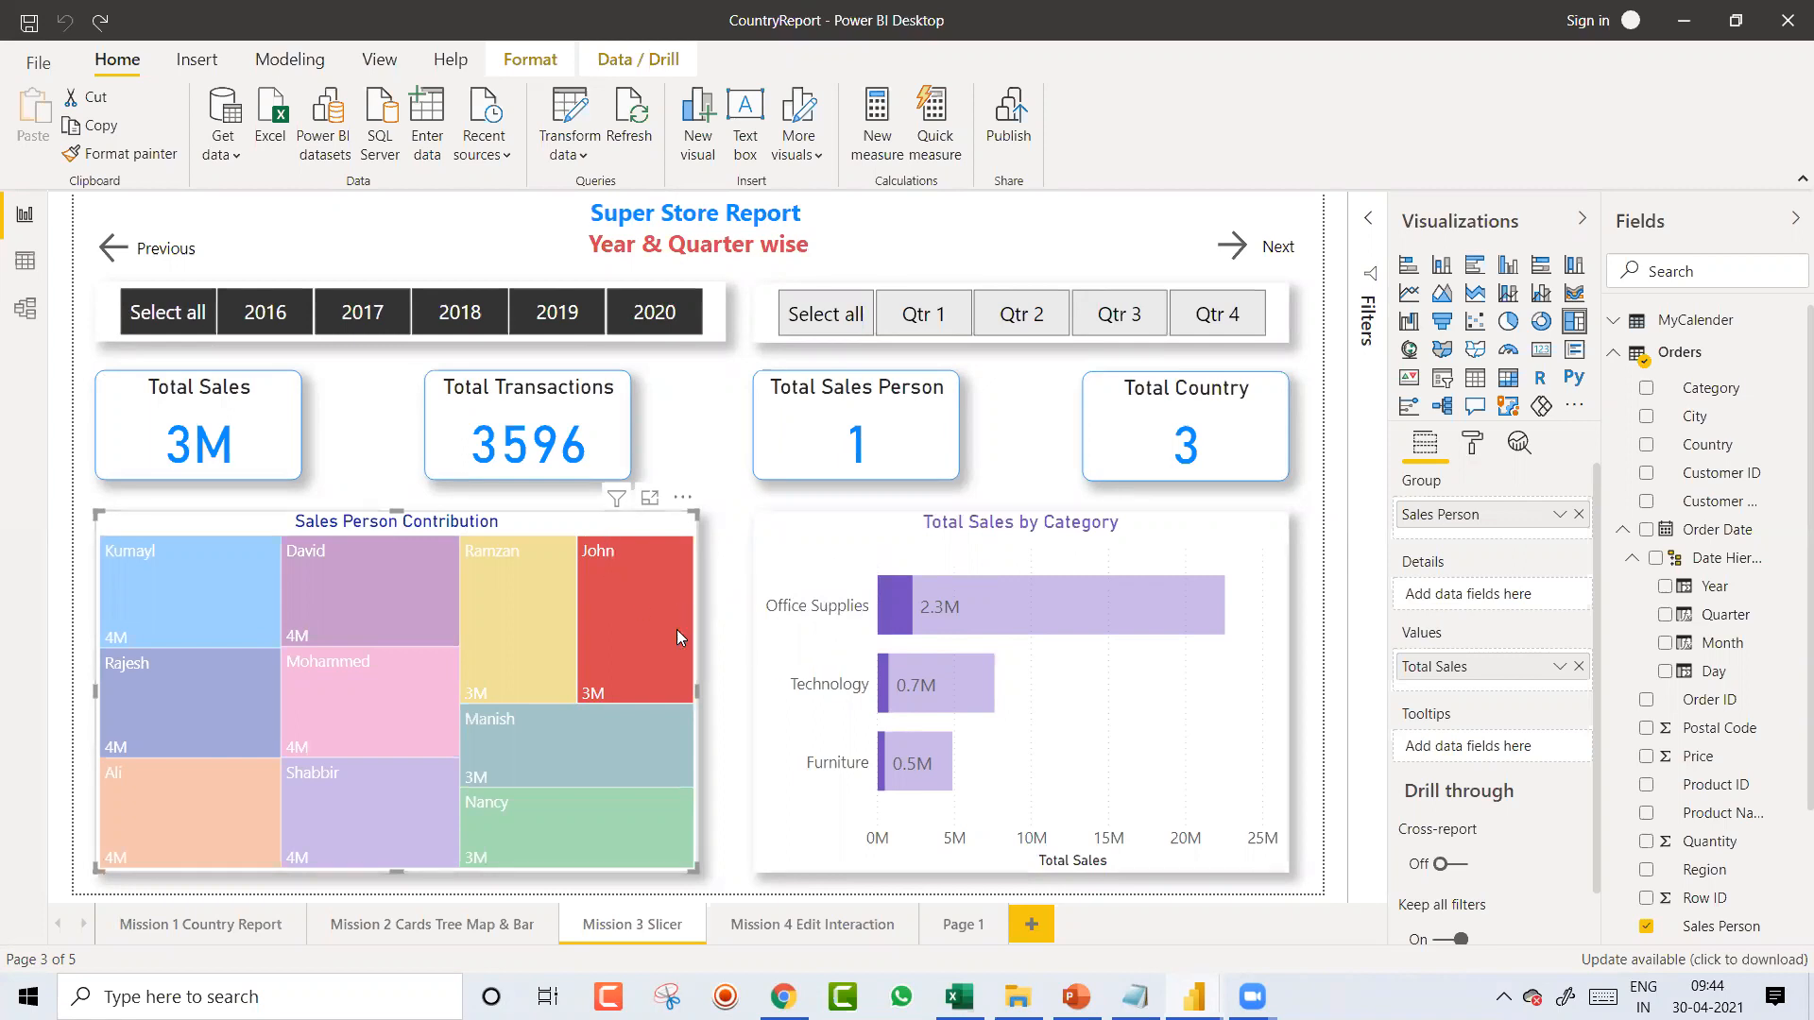
left_click(618, 597)
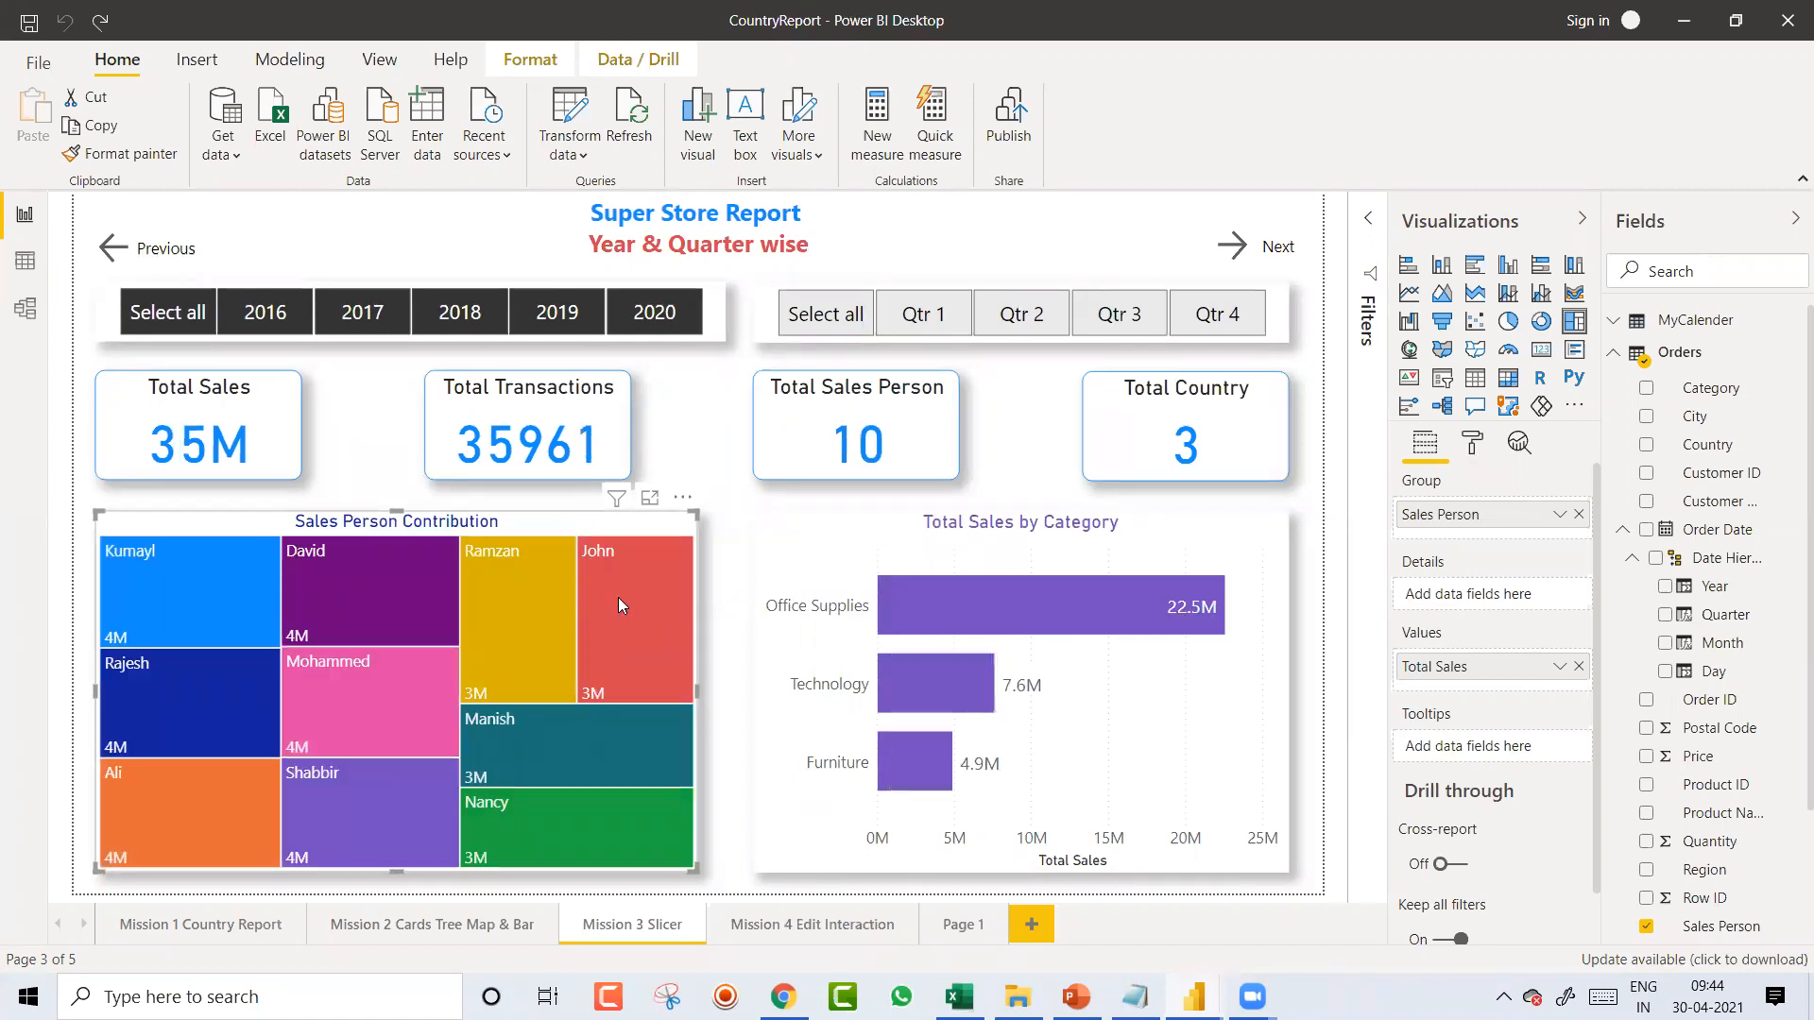
Step: Cross-filter the page by two other salespeople in the treemap, clear the selections, and compare the treemap with the category chart
left_click(204, 578)
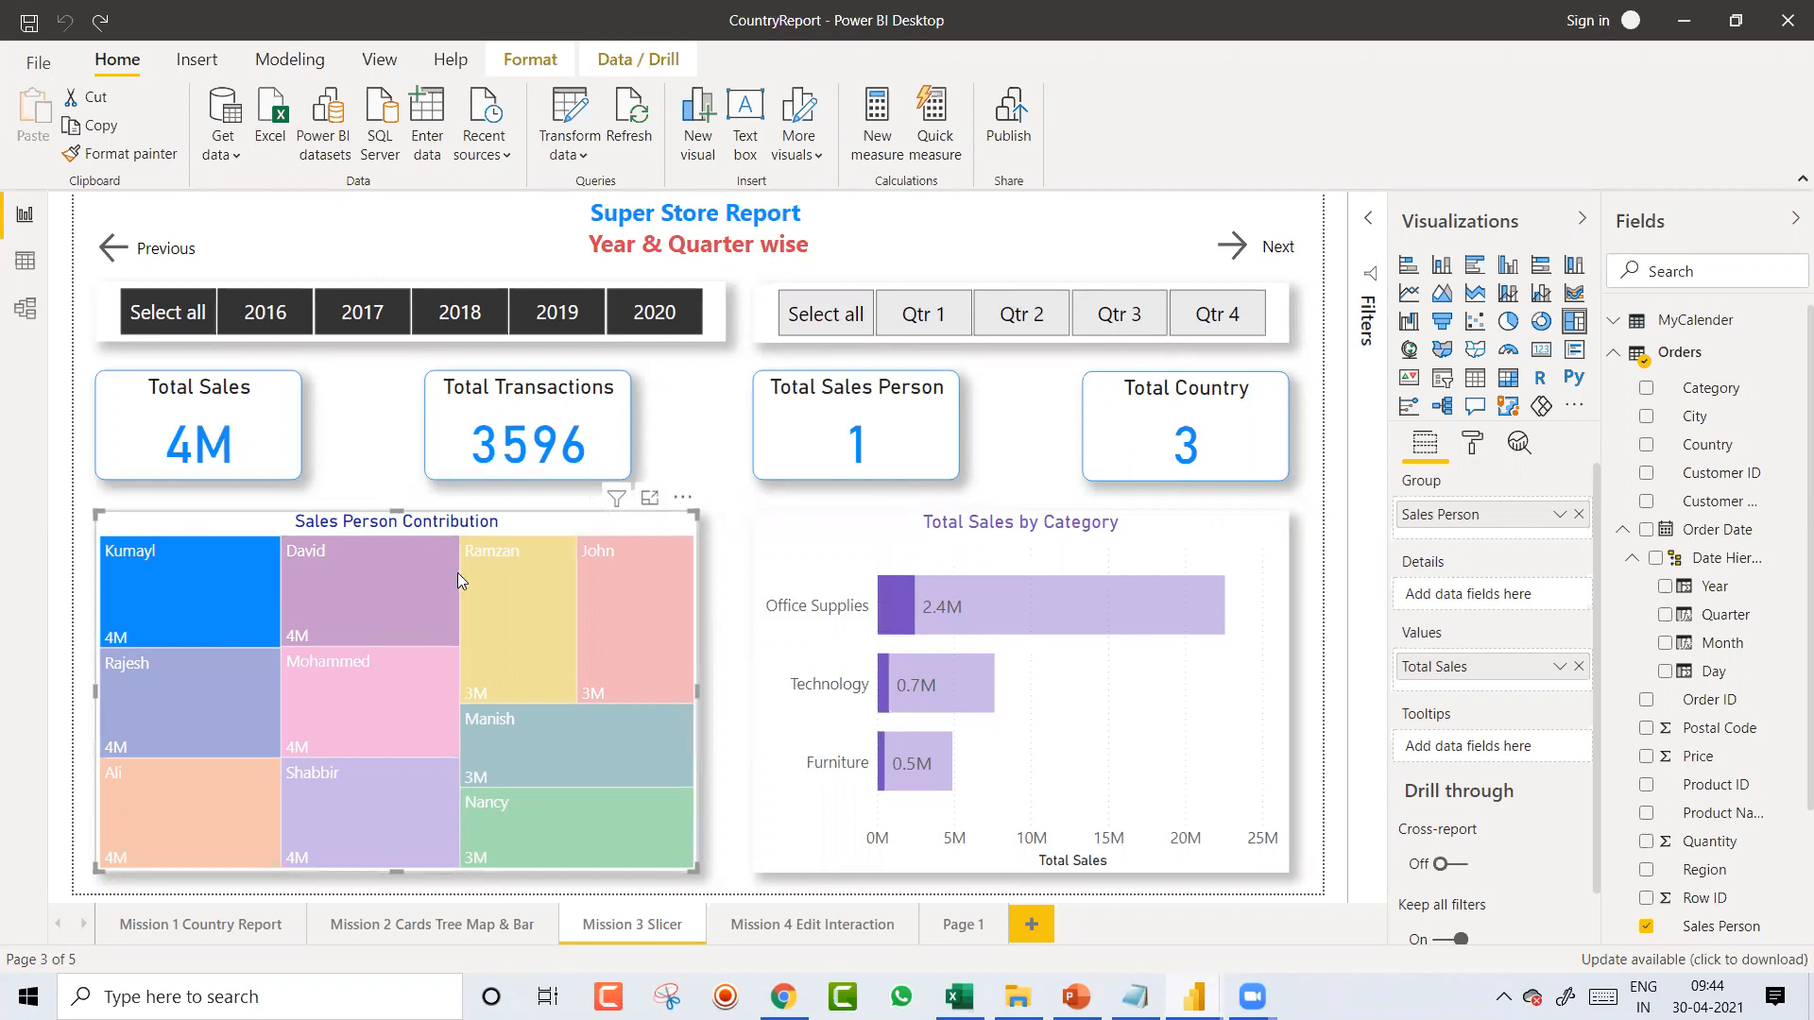
mouse_move(207, 581)
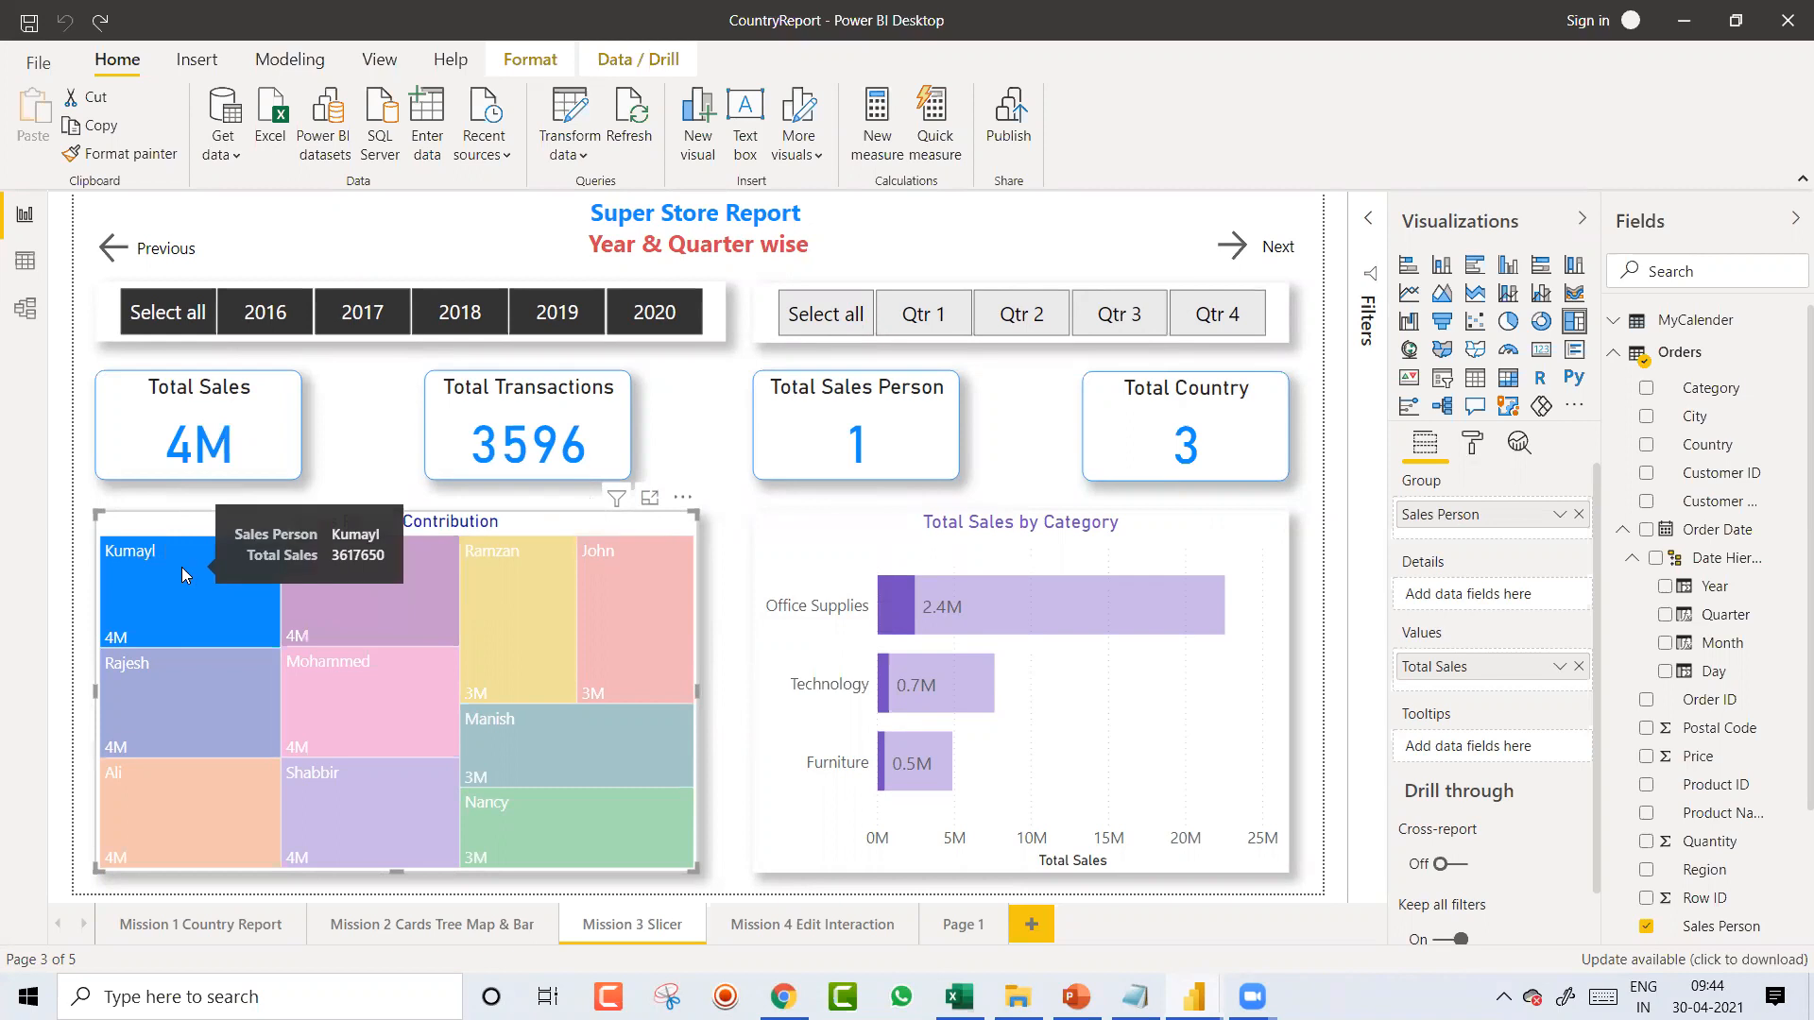
left_click(182, 568)
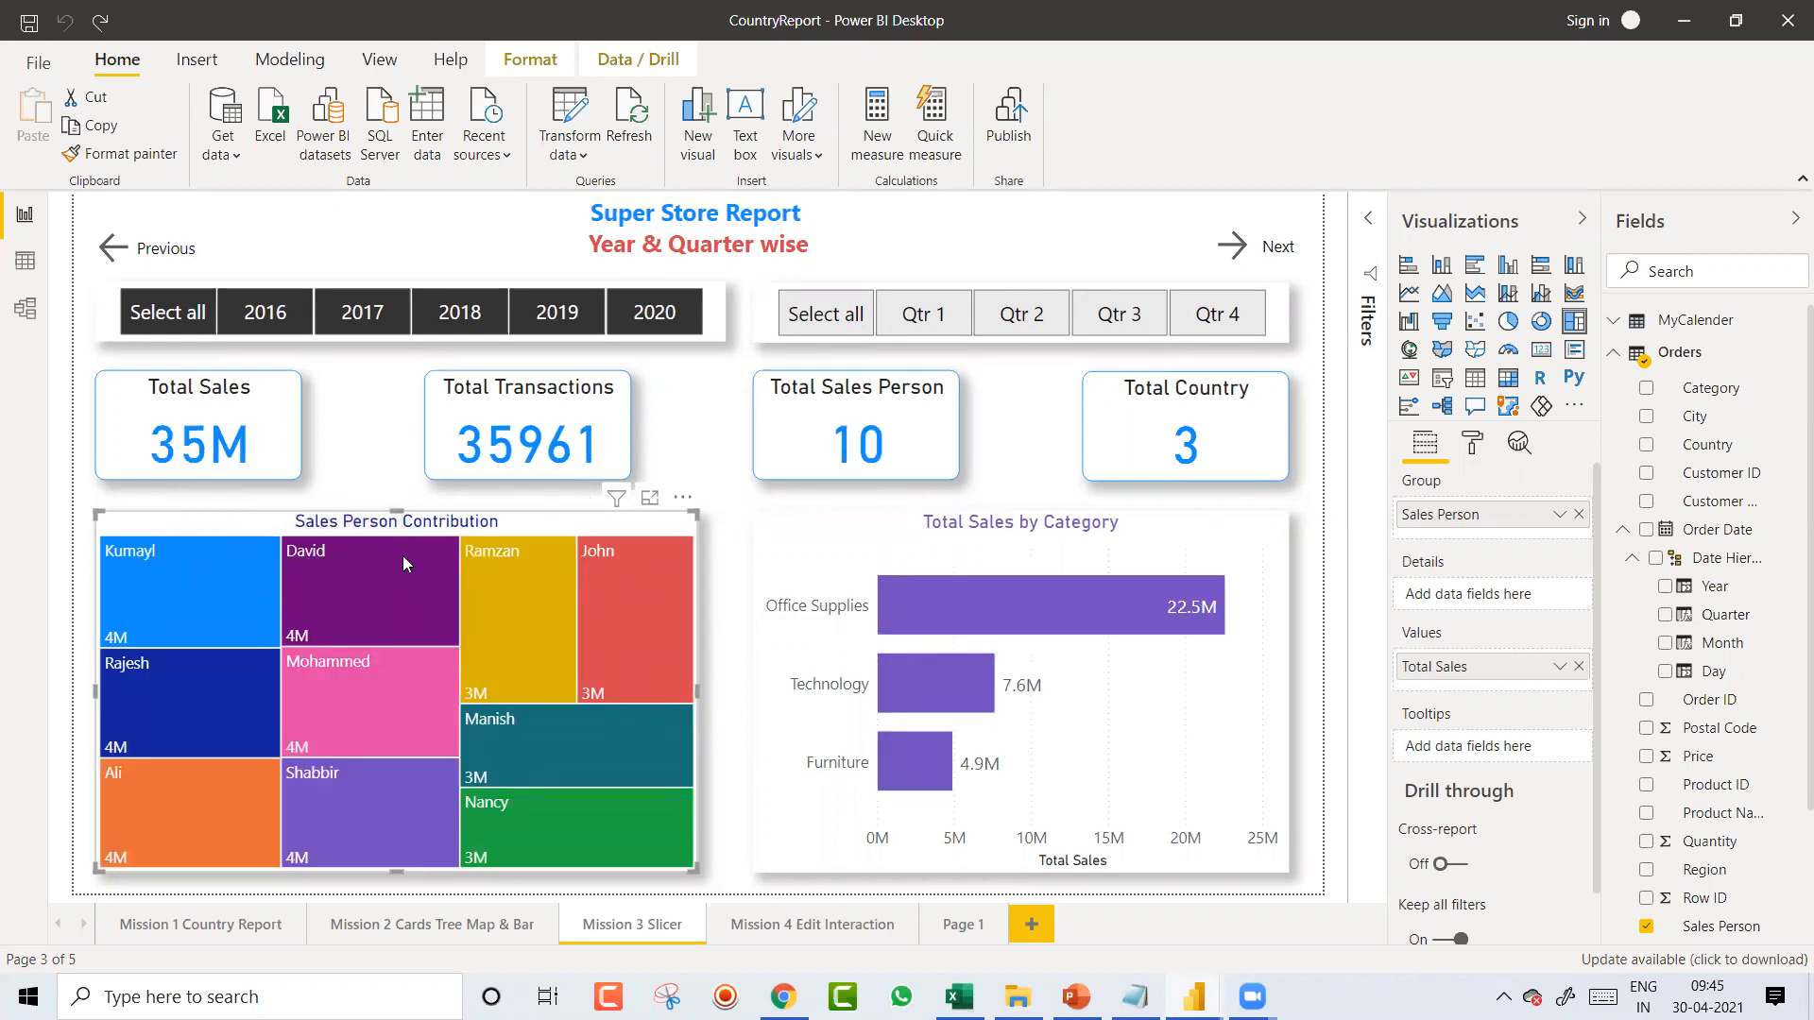
left_click(384, 582)
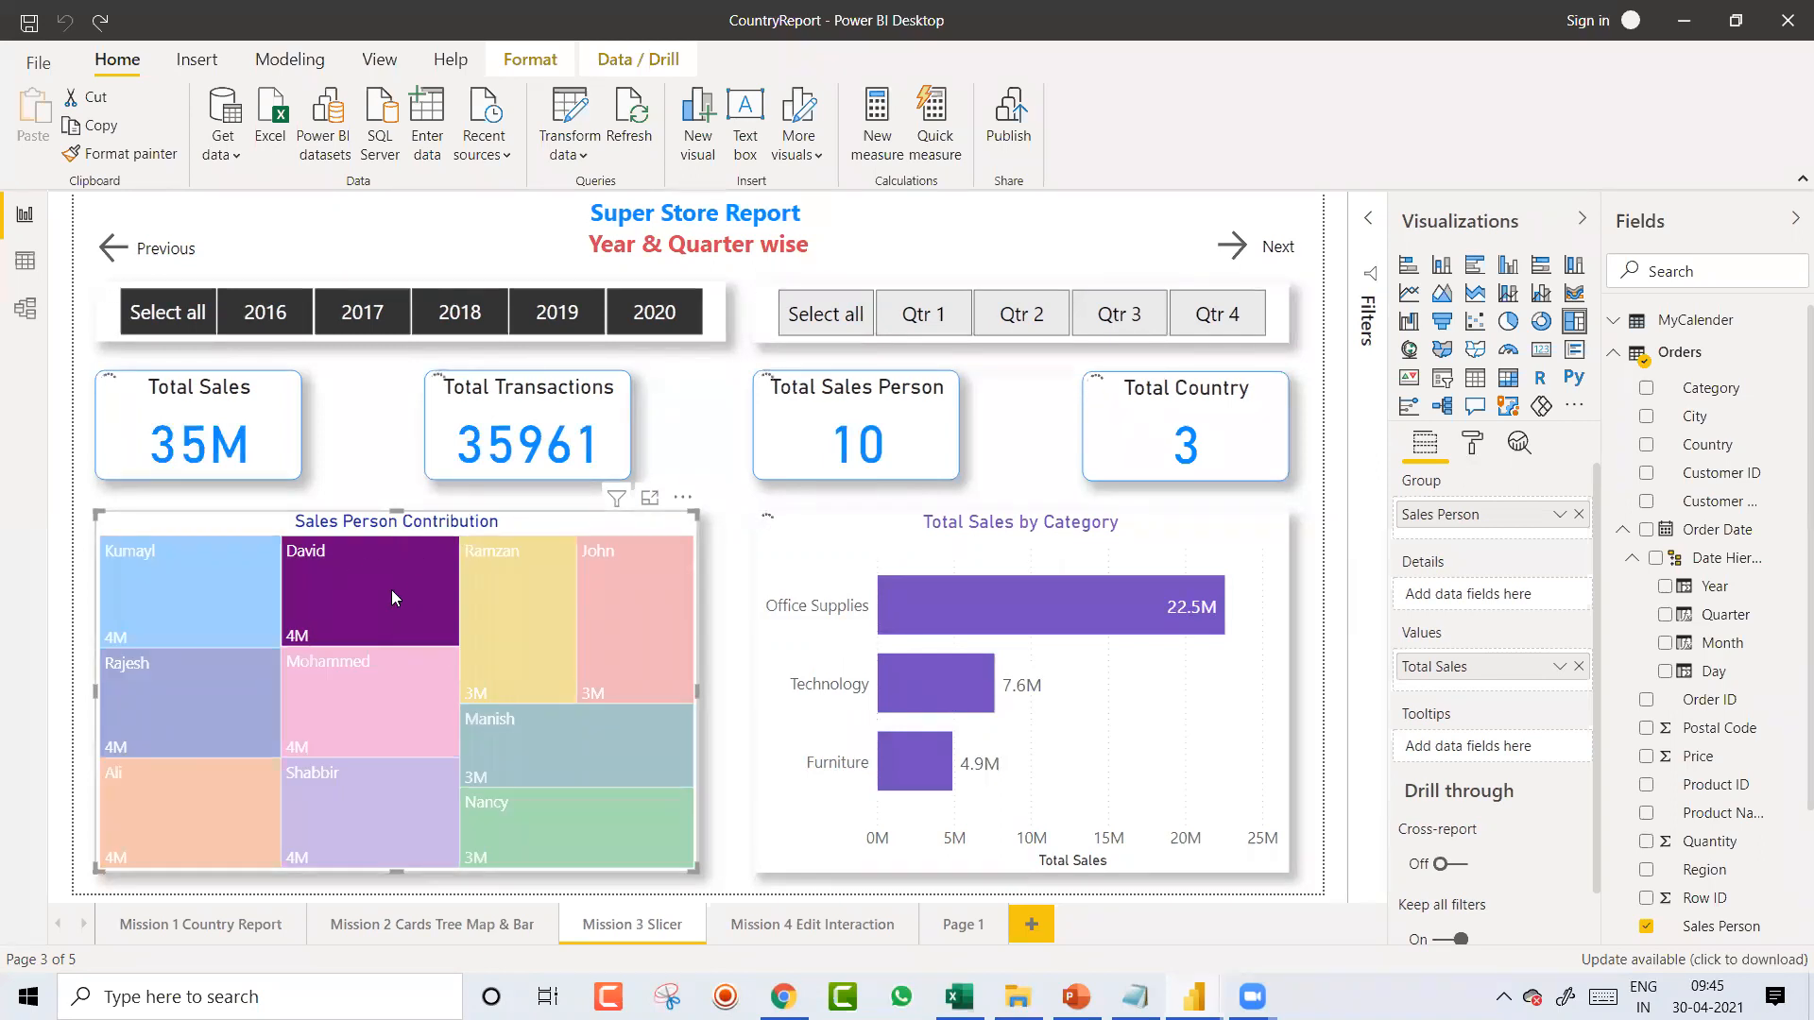
left_click(391, 590)
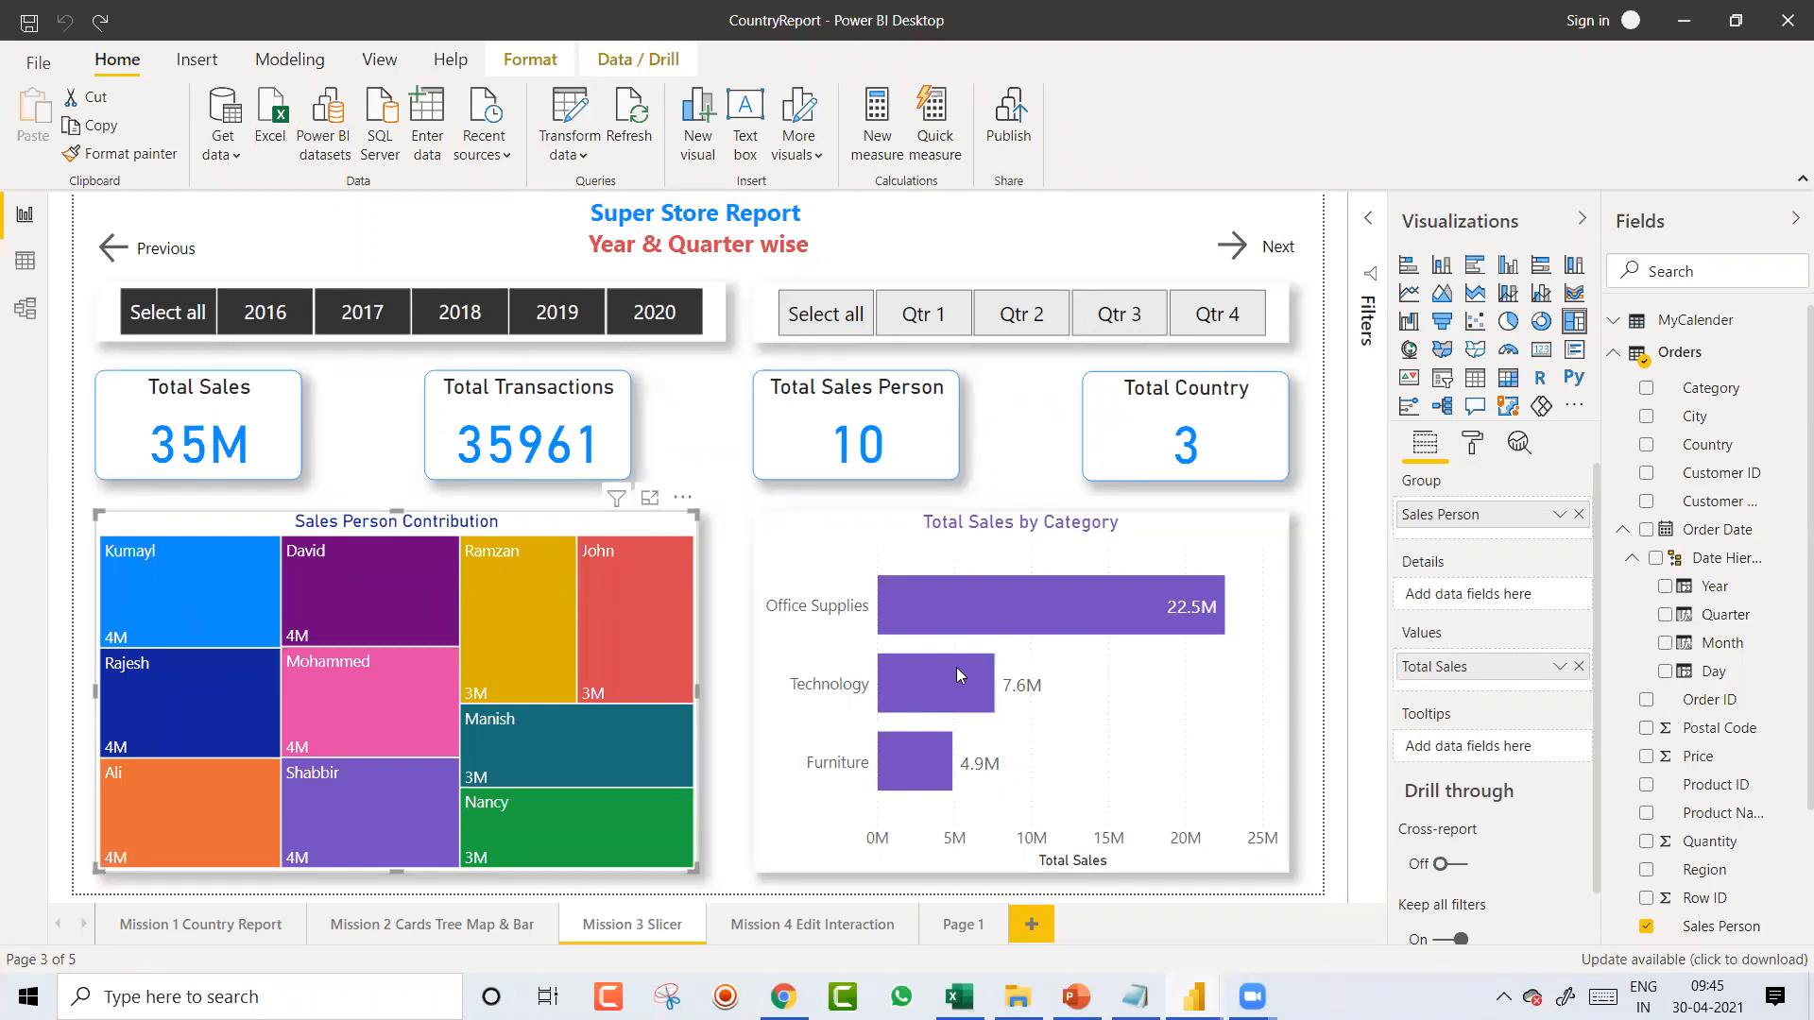
mouse_move(932, 667)
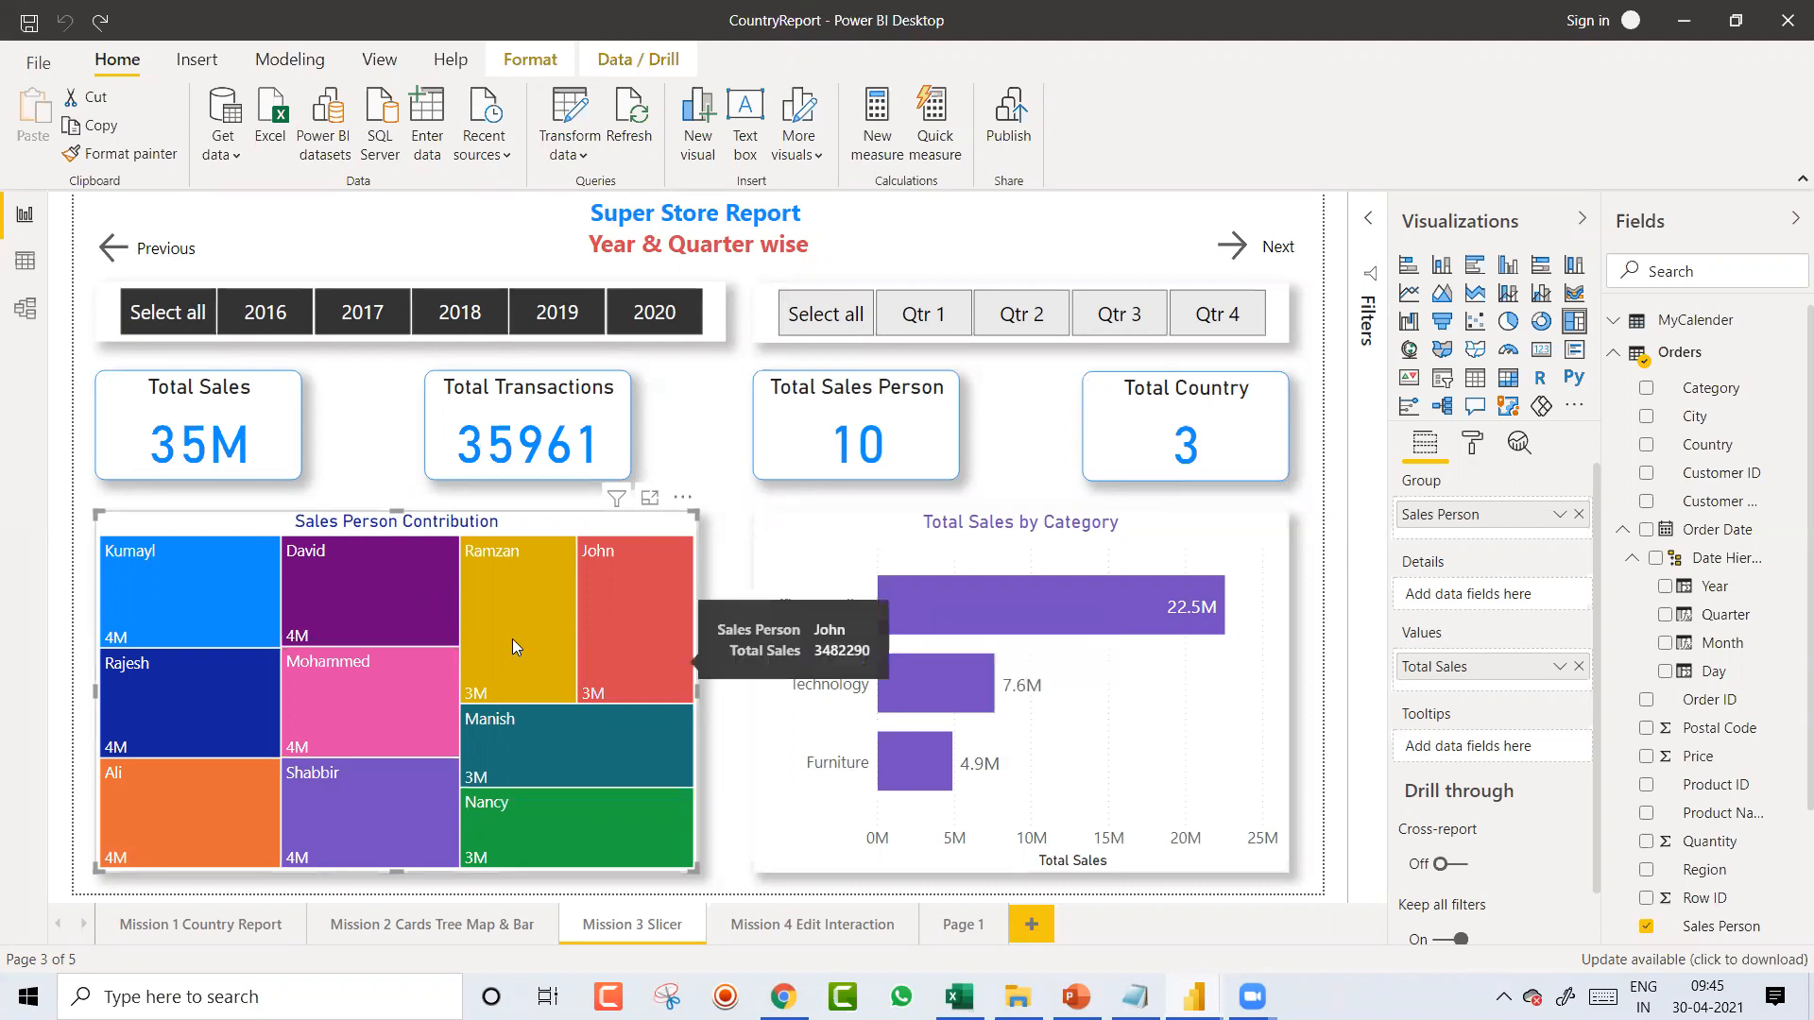
mouse_move(506, 639)
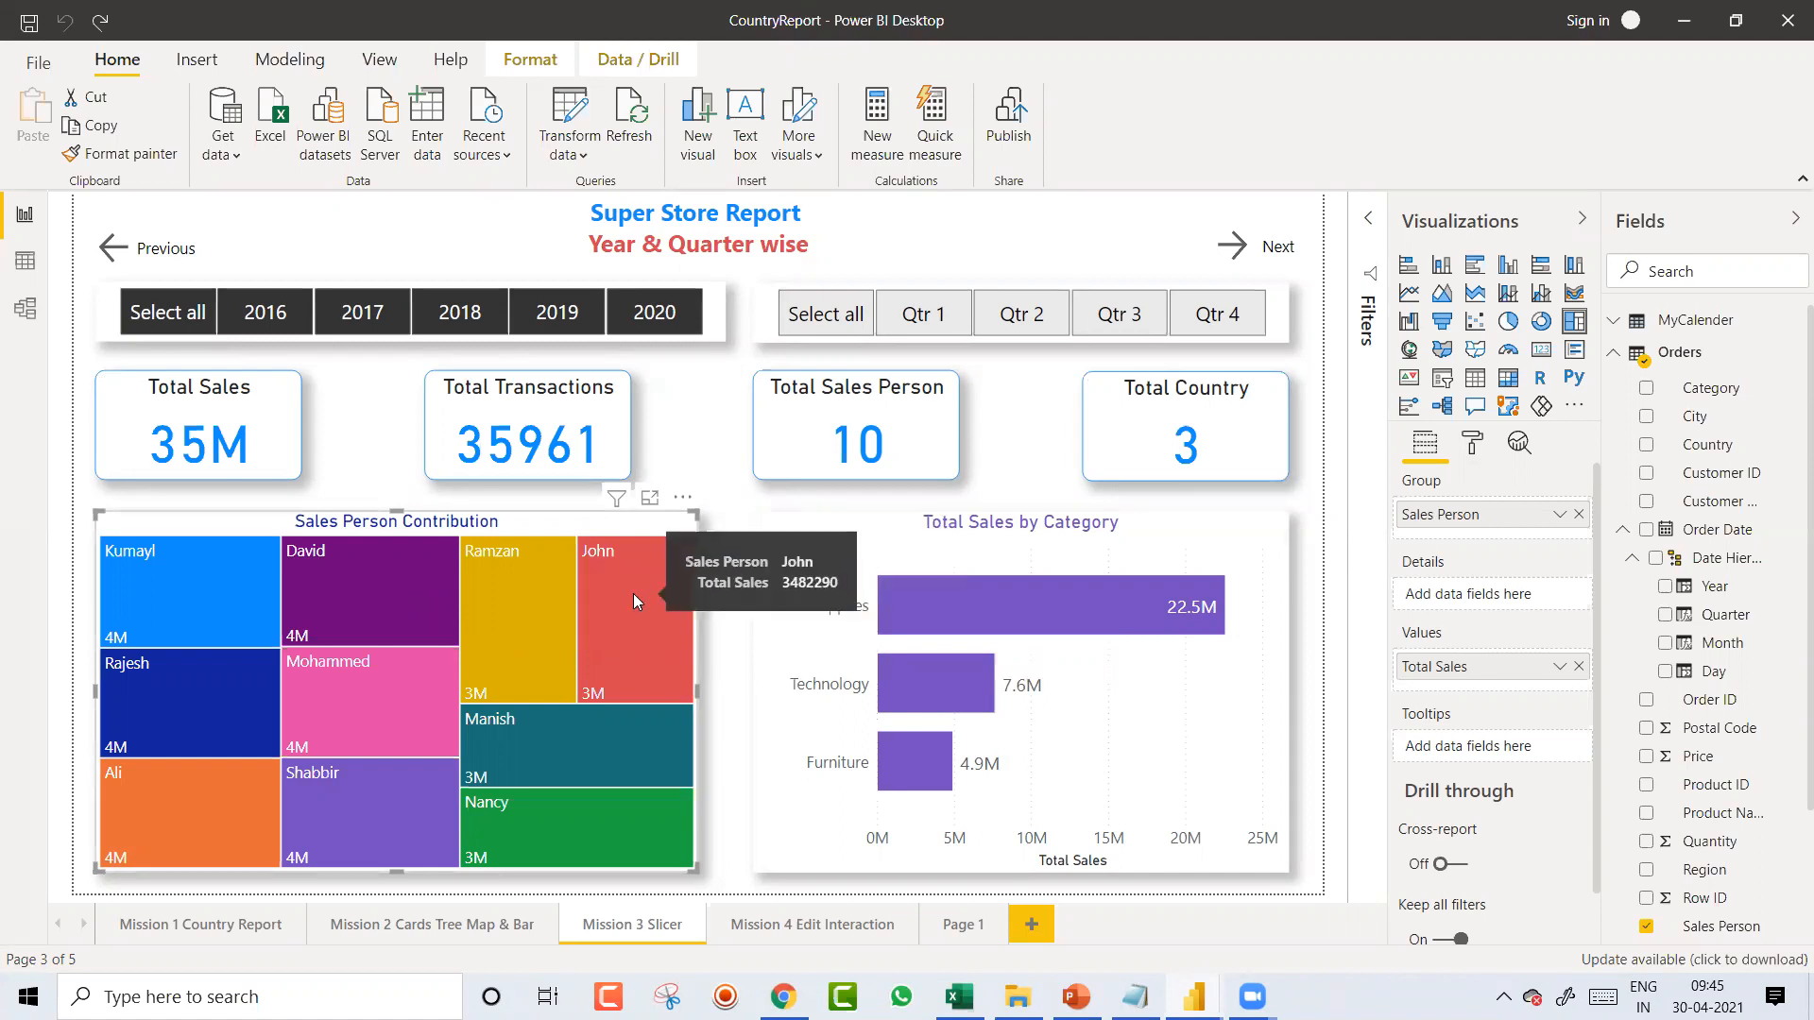
mouse_move(1004, 645)
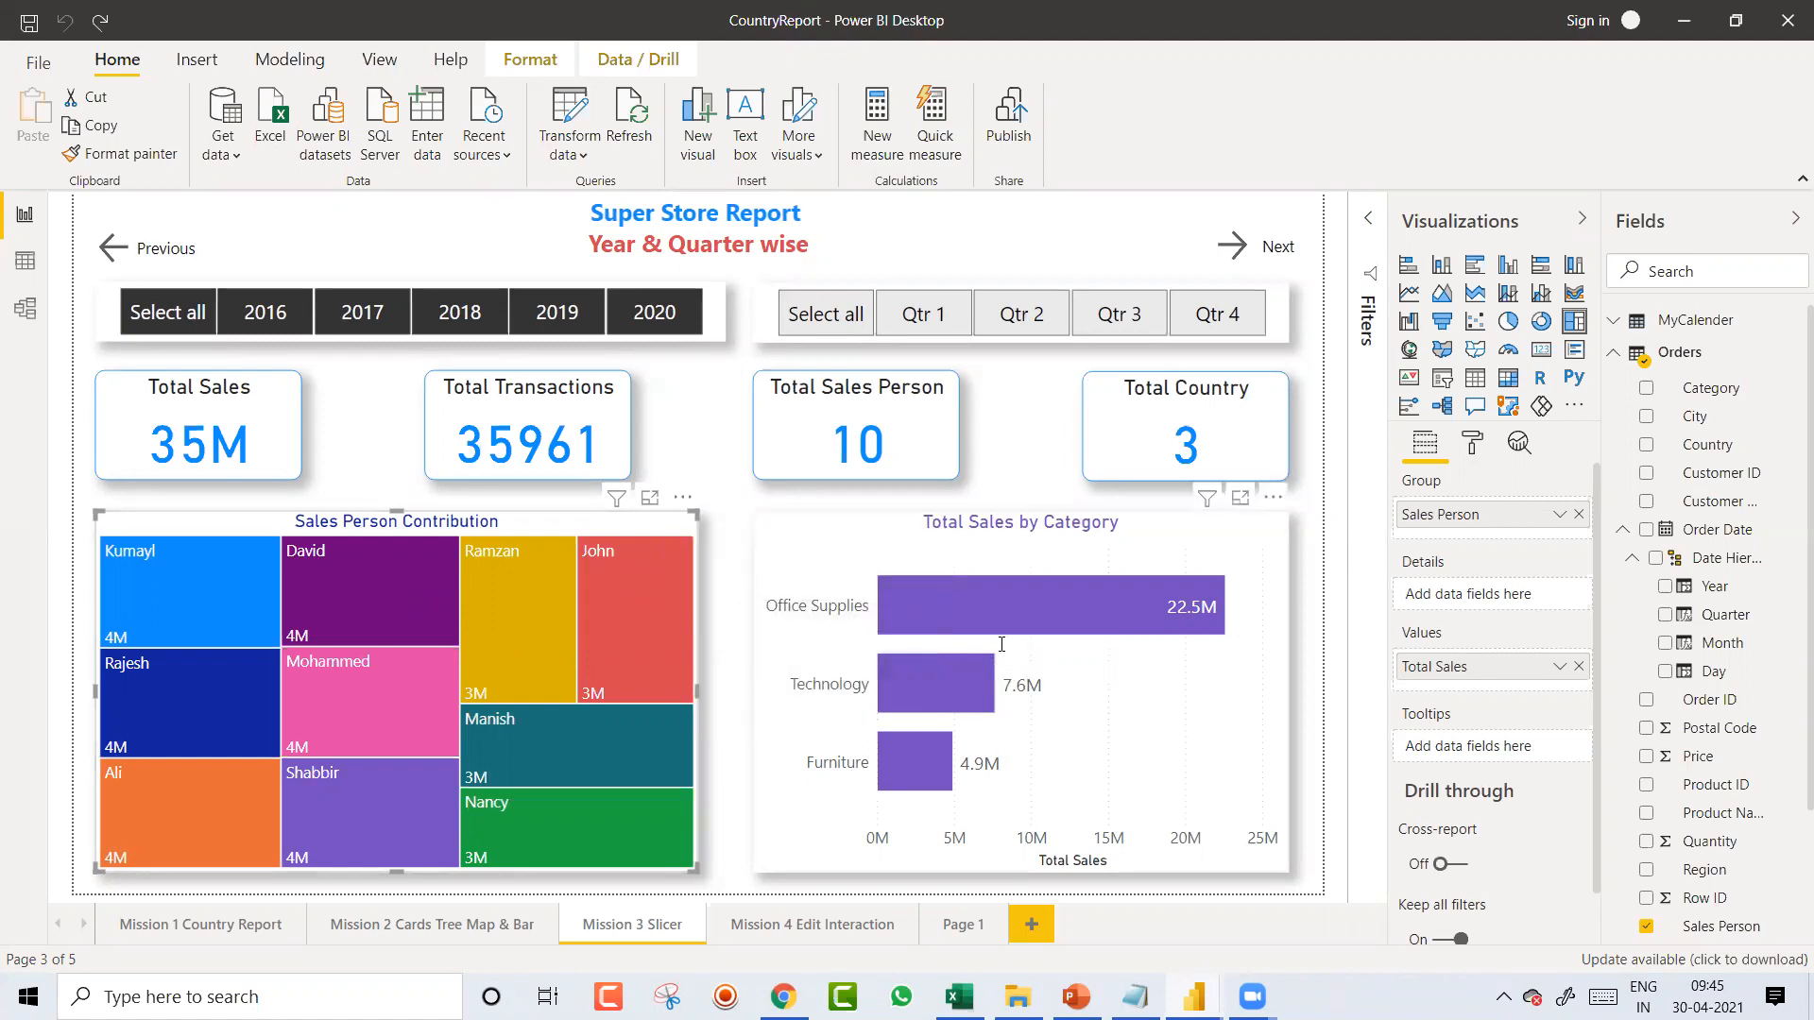
Step: Switch to the Notepad agenda and highlight the topics "Edit Interaction", "PowerQuery" and "Auto Refresh" in turn
key("alt+Tab")
left_click(536, 350)
left_click_drag(537, 357, 336, 350)
left_click(591, 337)
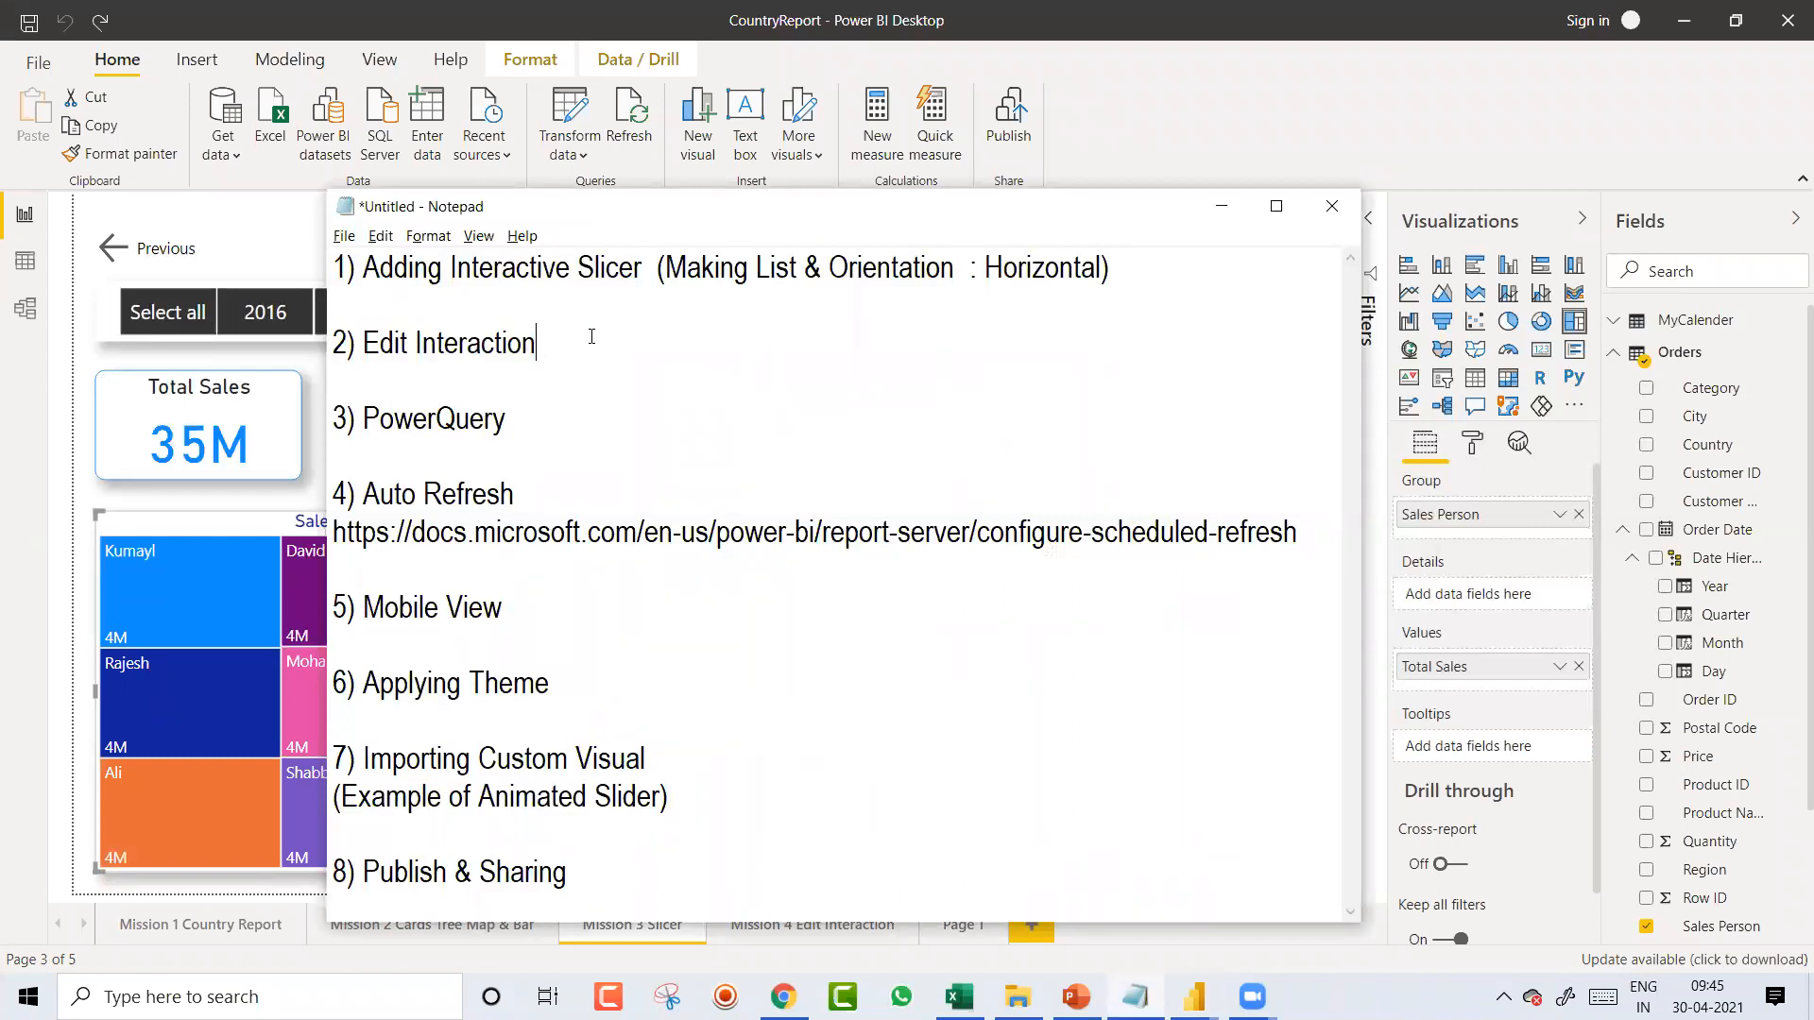
left_click_drag(507, 418, 319, 423)
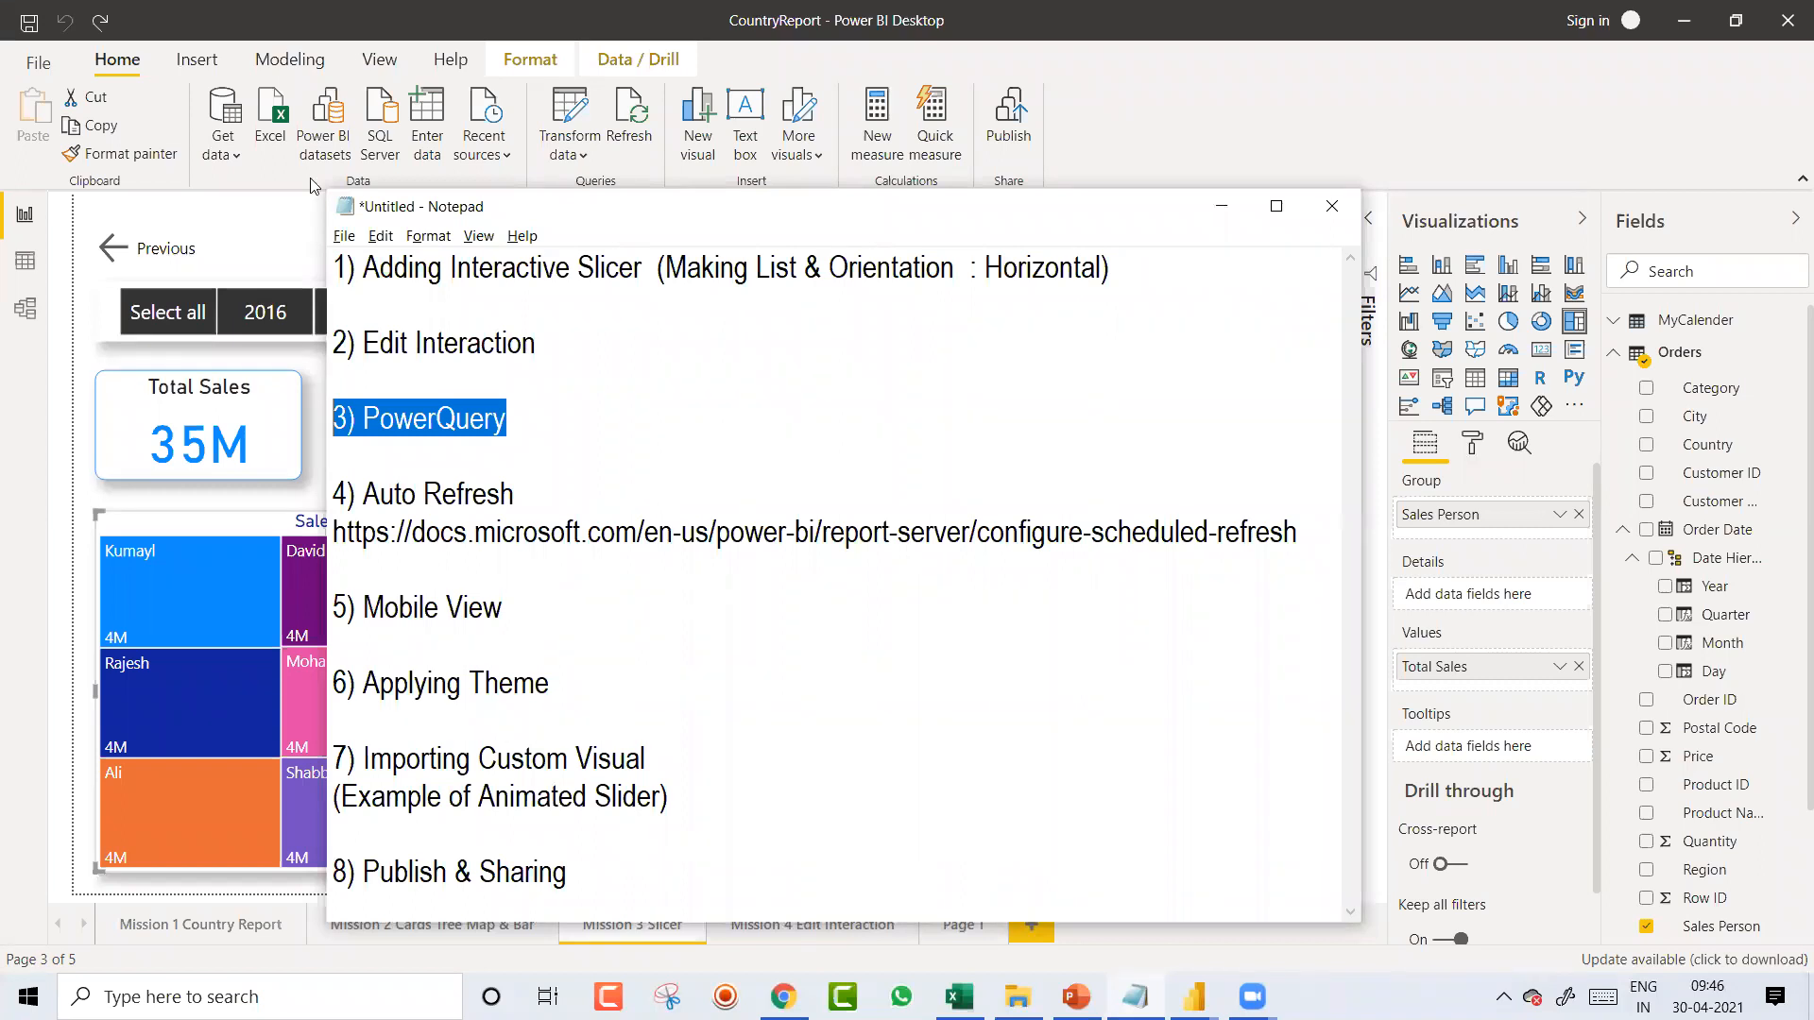
left_click_drag(515, 493, 323, 480)
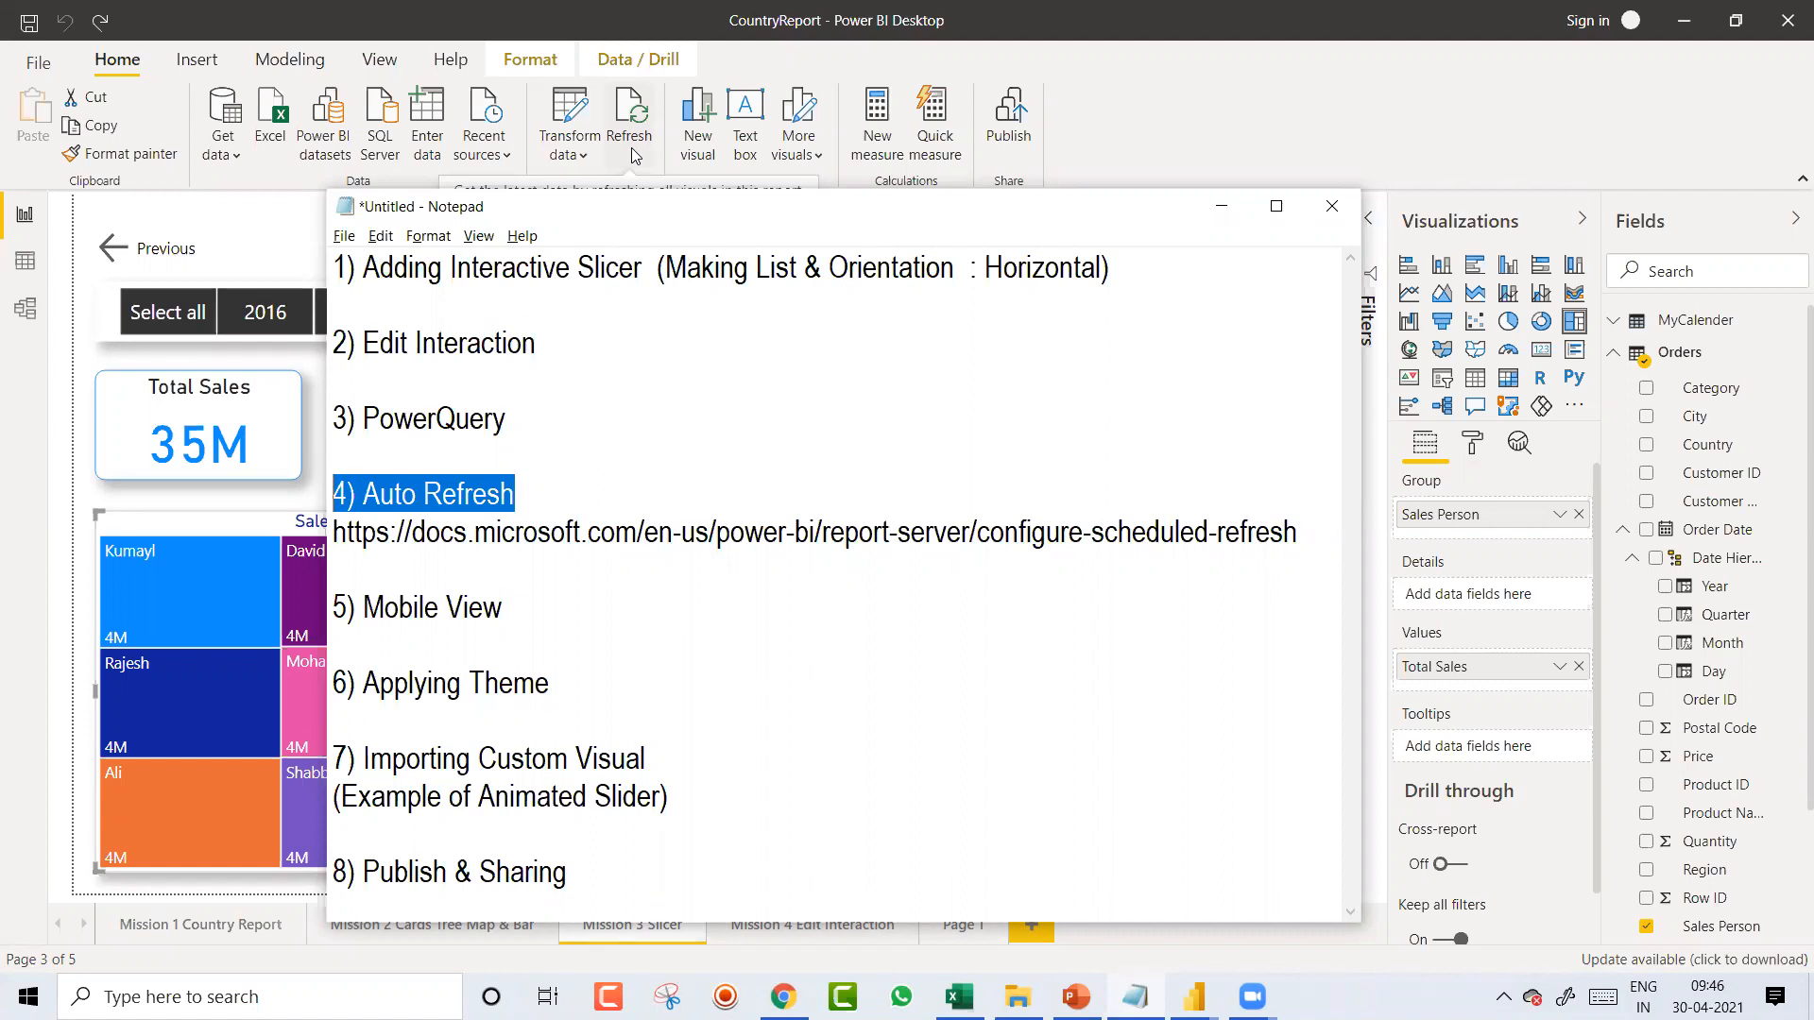
Step: Add the line "(Report Server)" beneath the scheduled-refresh link under Auto Refresh
key("Down")
key("End")
key("Return")
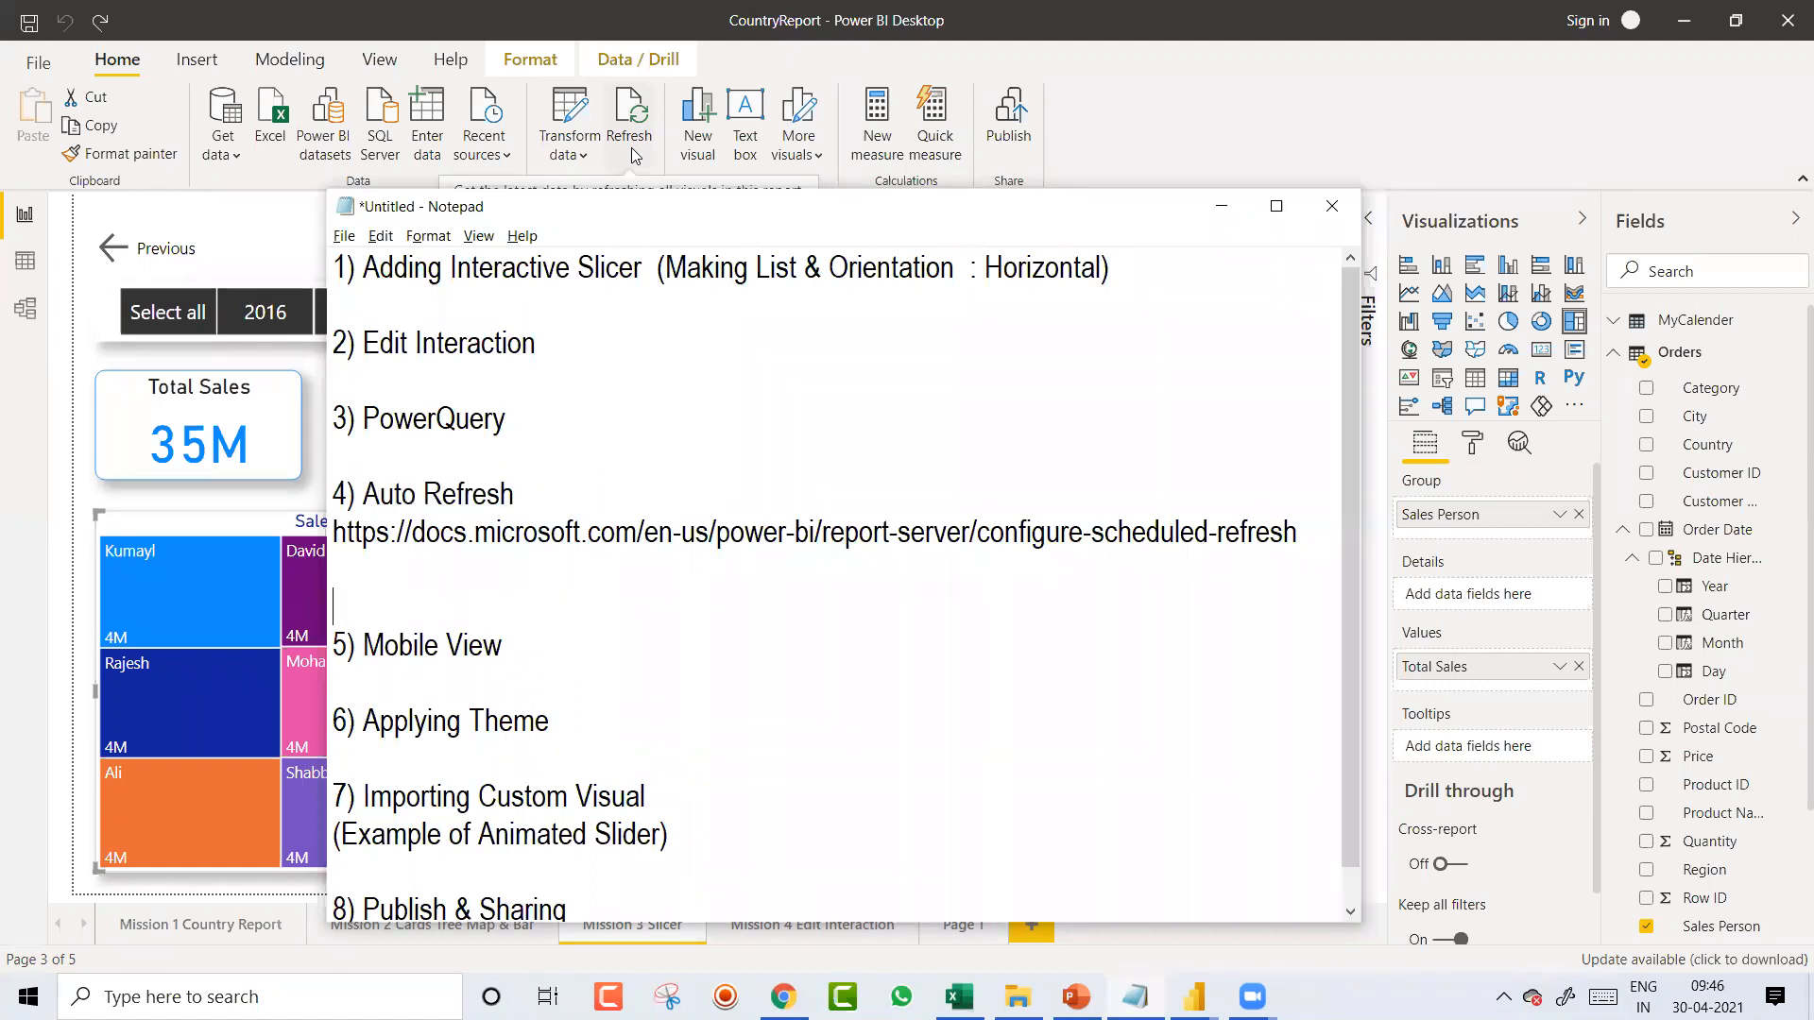
type("Report Ser")
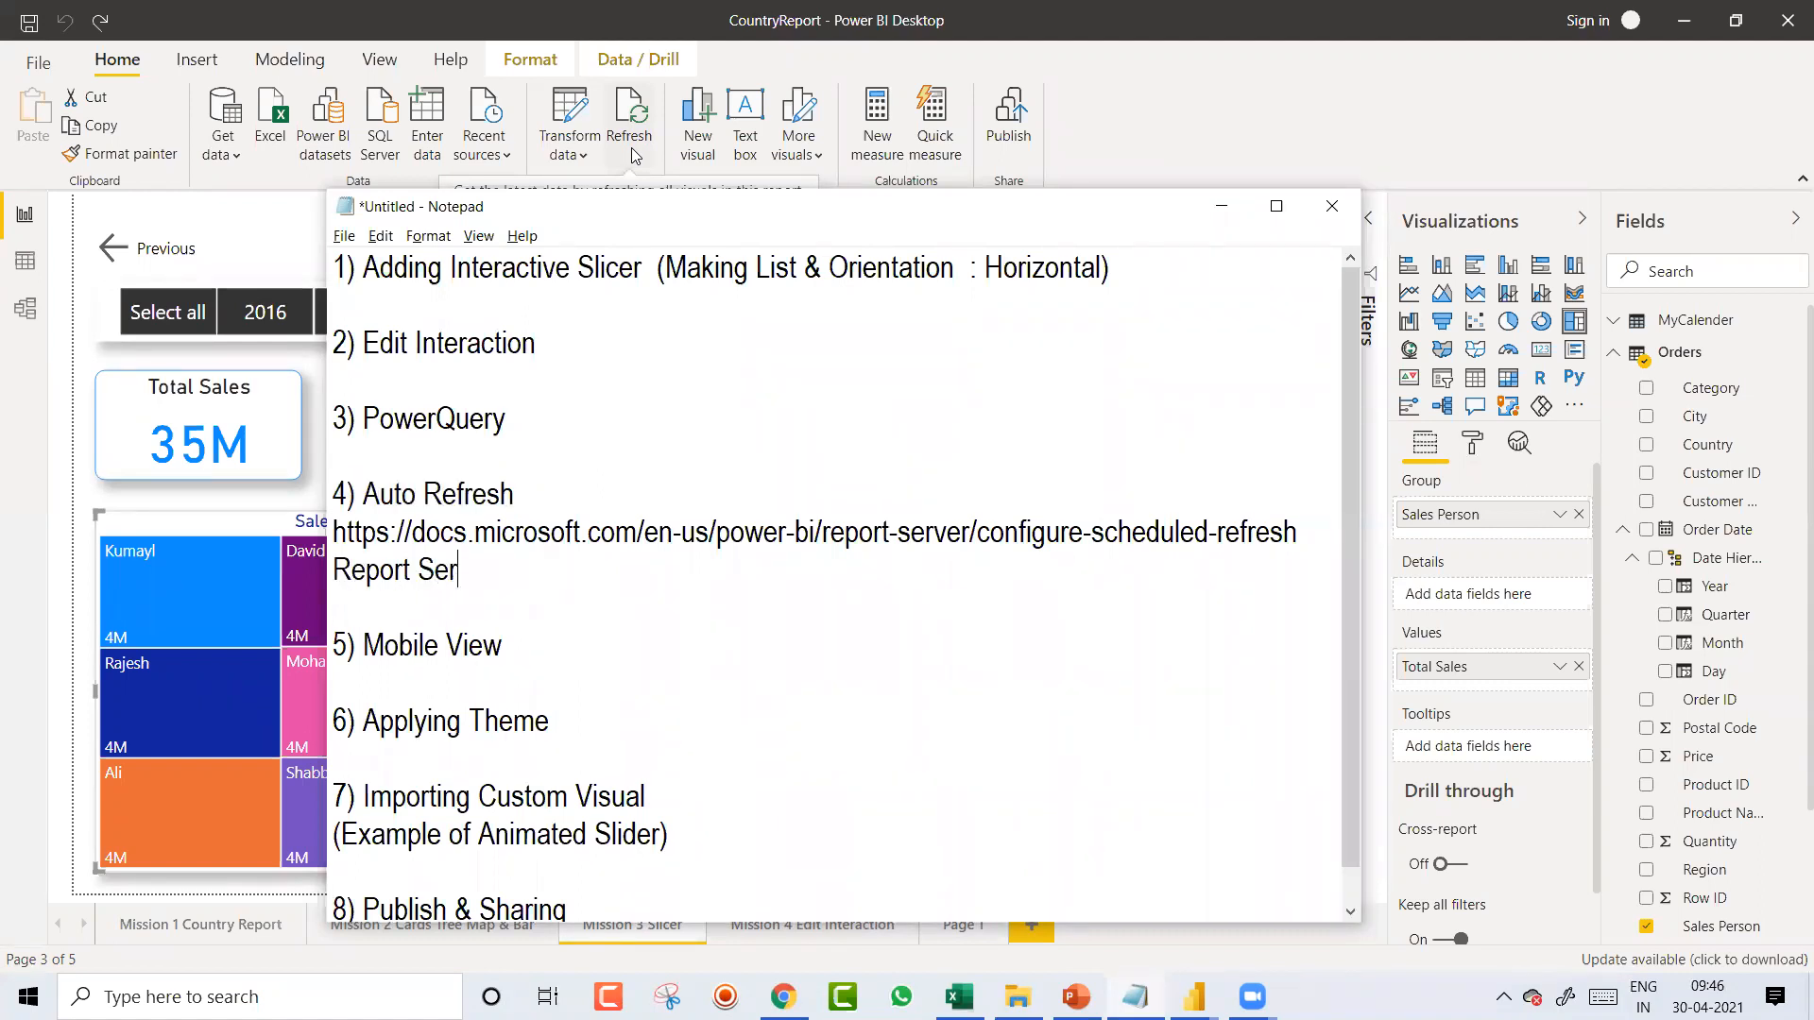
type("ver)")
key("Home")
type("(")
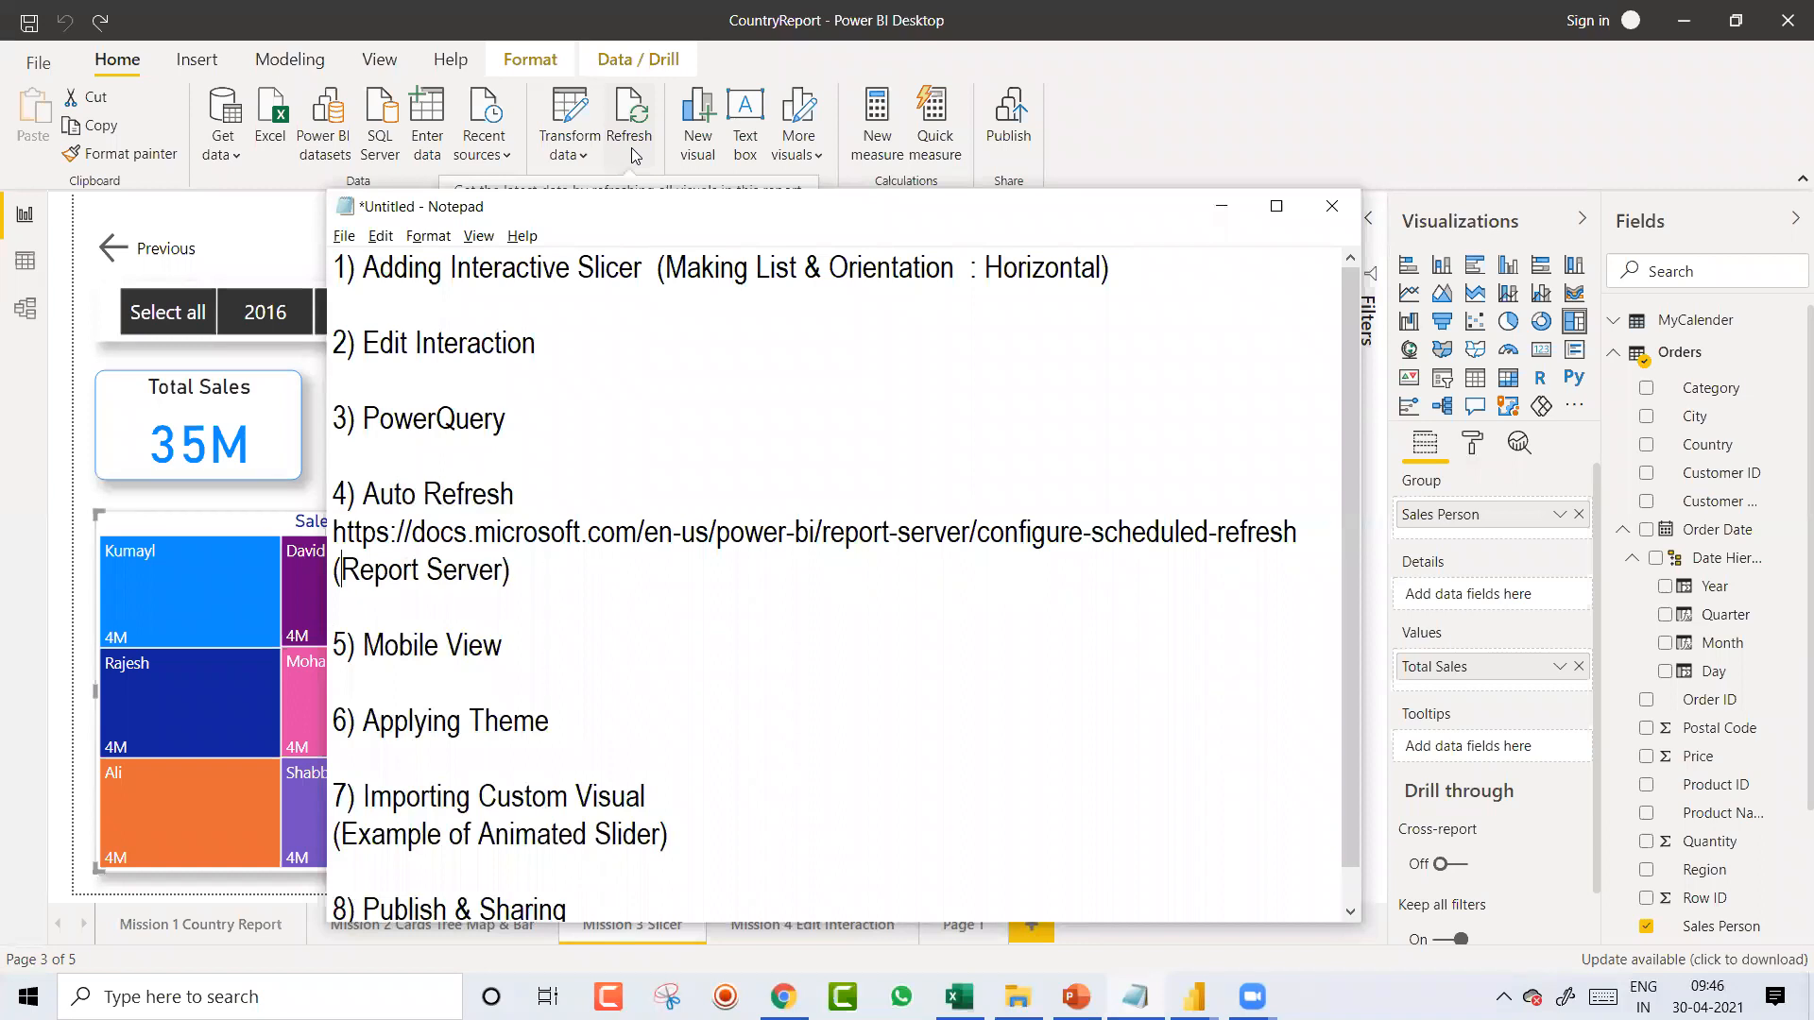
Step: Add blank lines below "(Report Server)" and start a numbered list with "1) Power BI Desktop" and an empty item "2)"
key("Return")
key("Return")
key("Return")
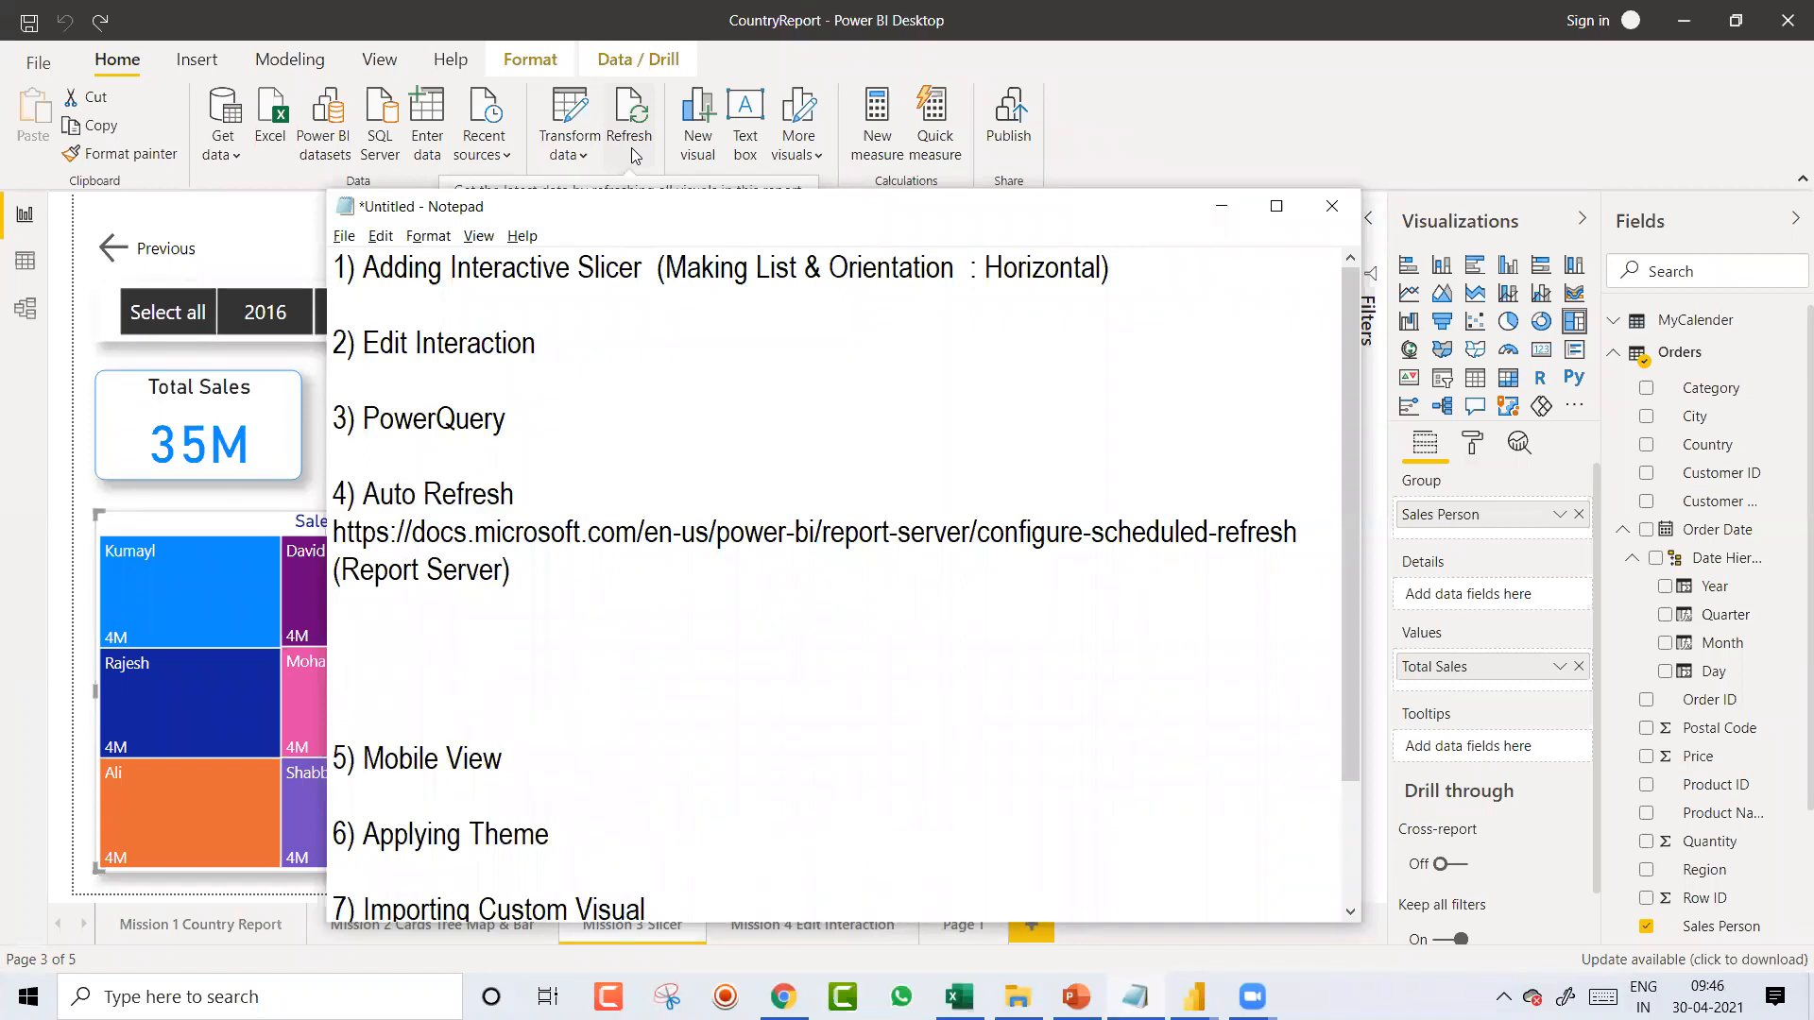
type("1) D")
key("BackSpace")
type("Power BI Deks")
type("to")
key("BackSpace")
key("BackSpace")
key("BackSpace")
key("BackSpace")
type("skop")
key("BackSpace")
key("BackSpace")
type("top")
key("Return")
type("2)")
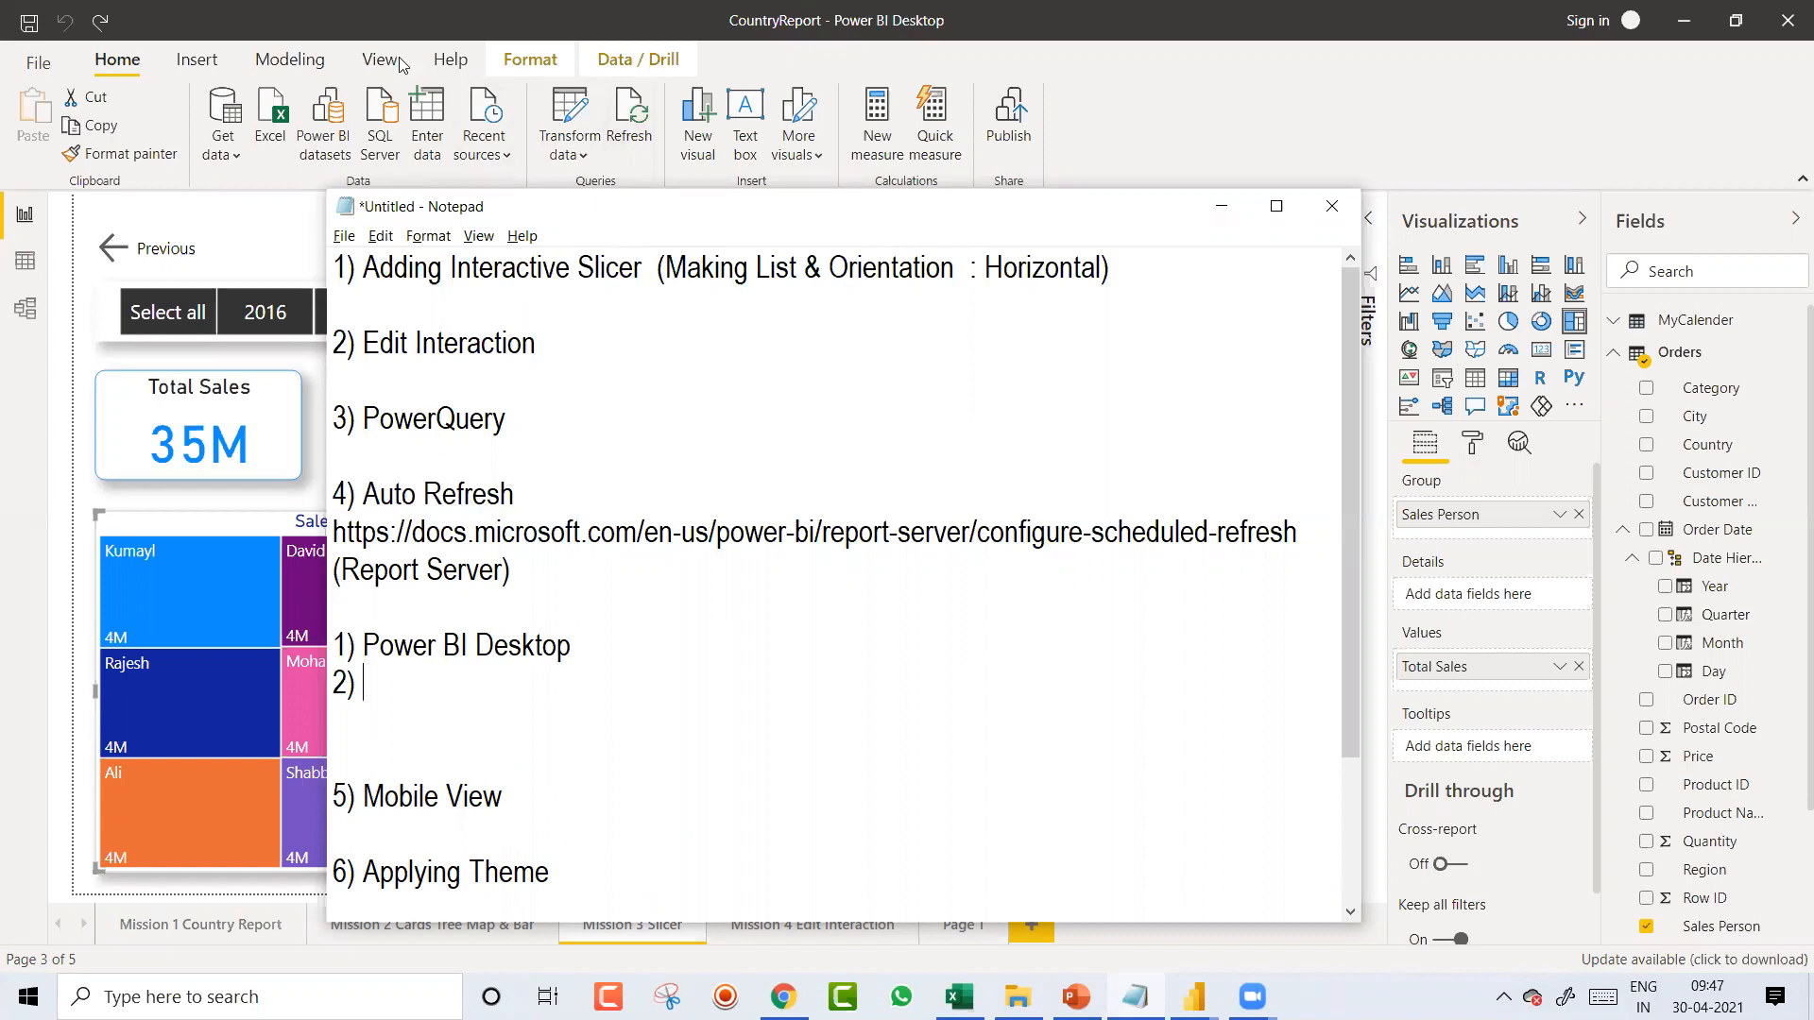
Step: Glance at the report in Power BI Desktop, then return to Notepad and fill in item 2 as "Power BI Service (PowerBI.com)"
left_click(773, 10)
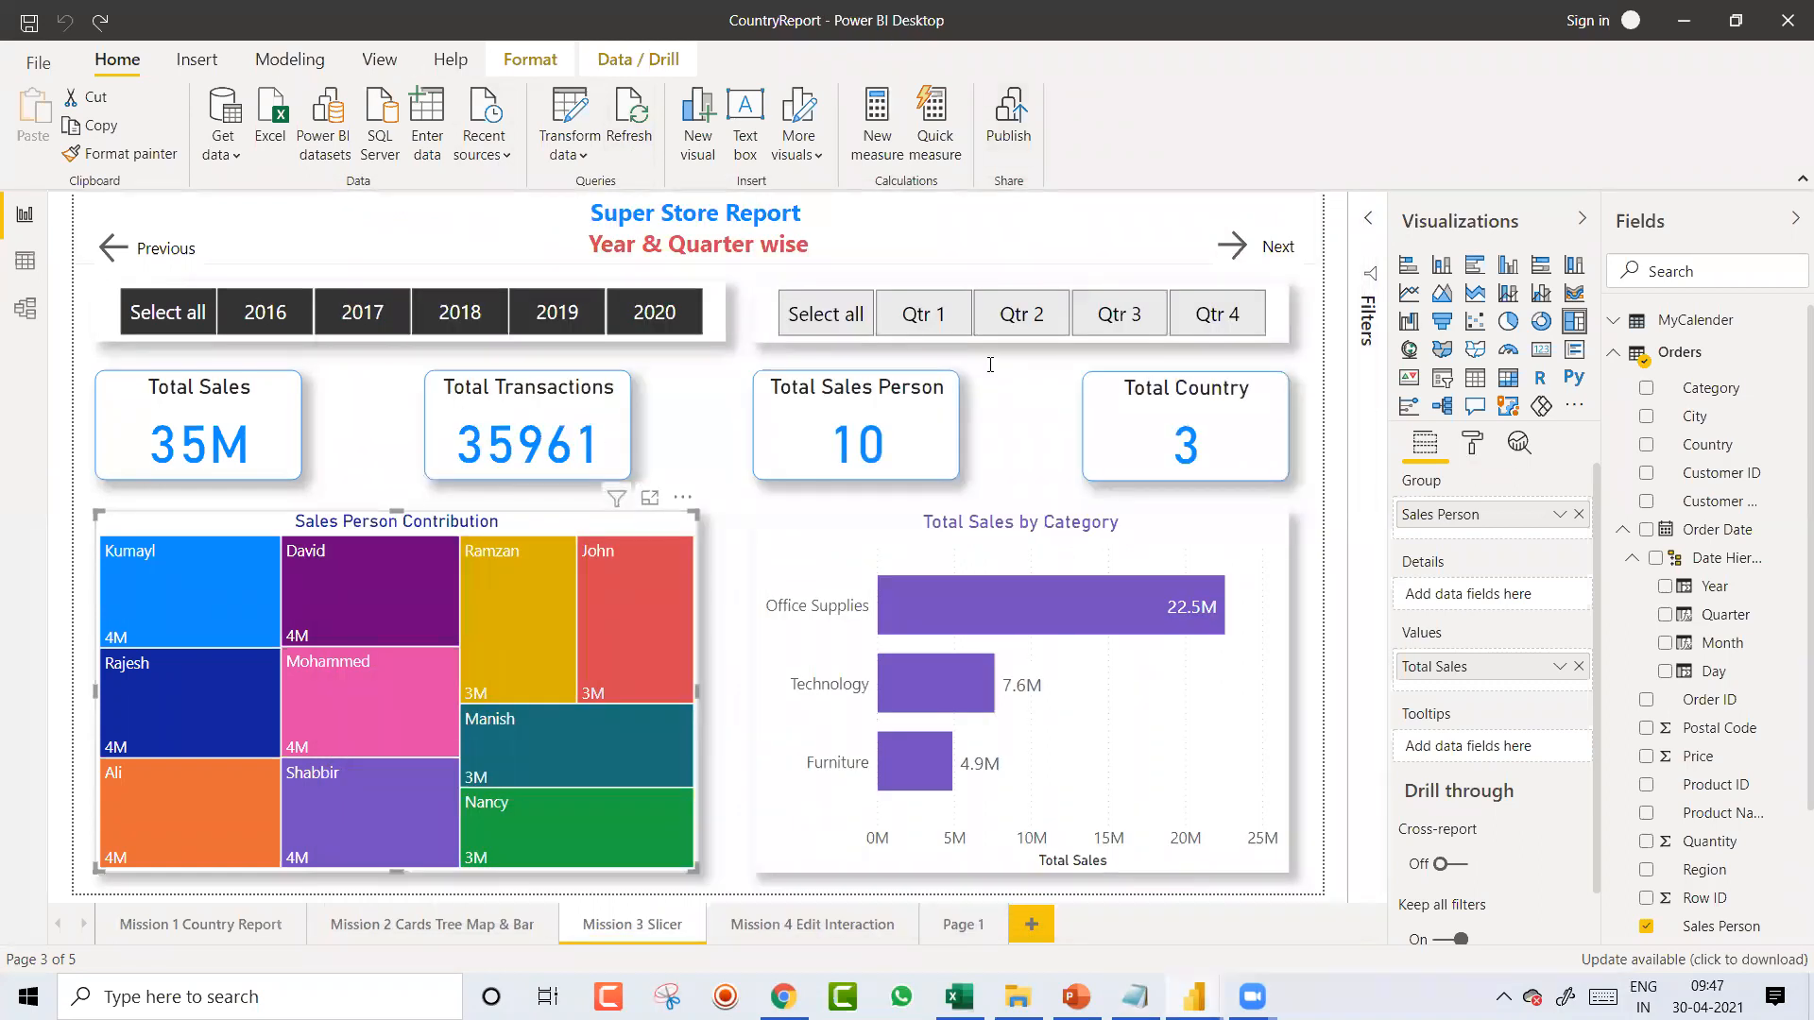
key("alt+Tab")
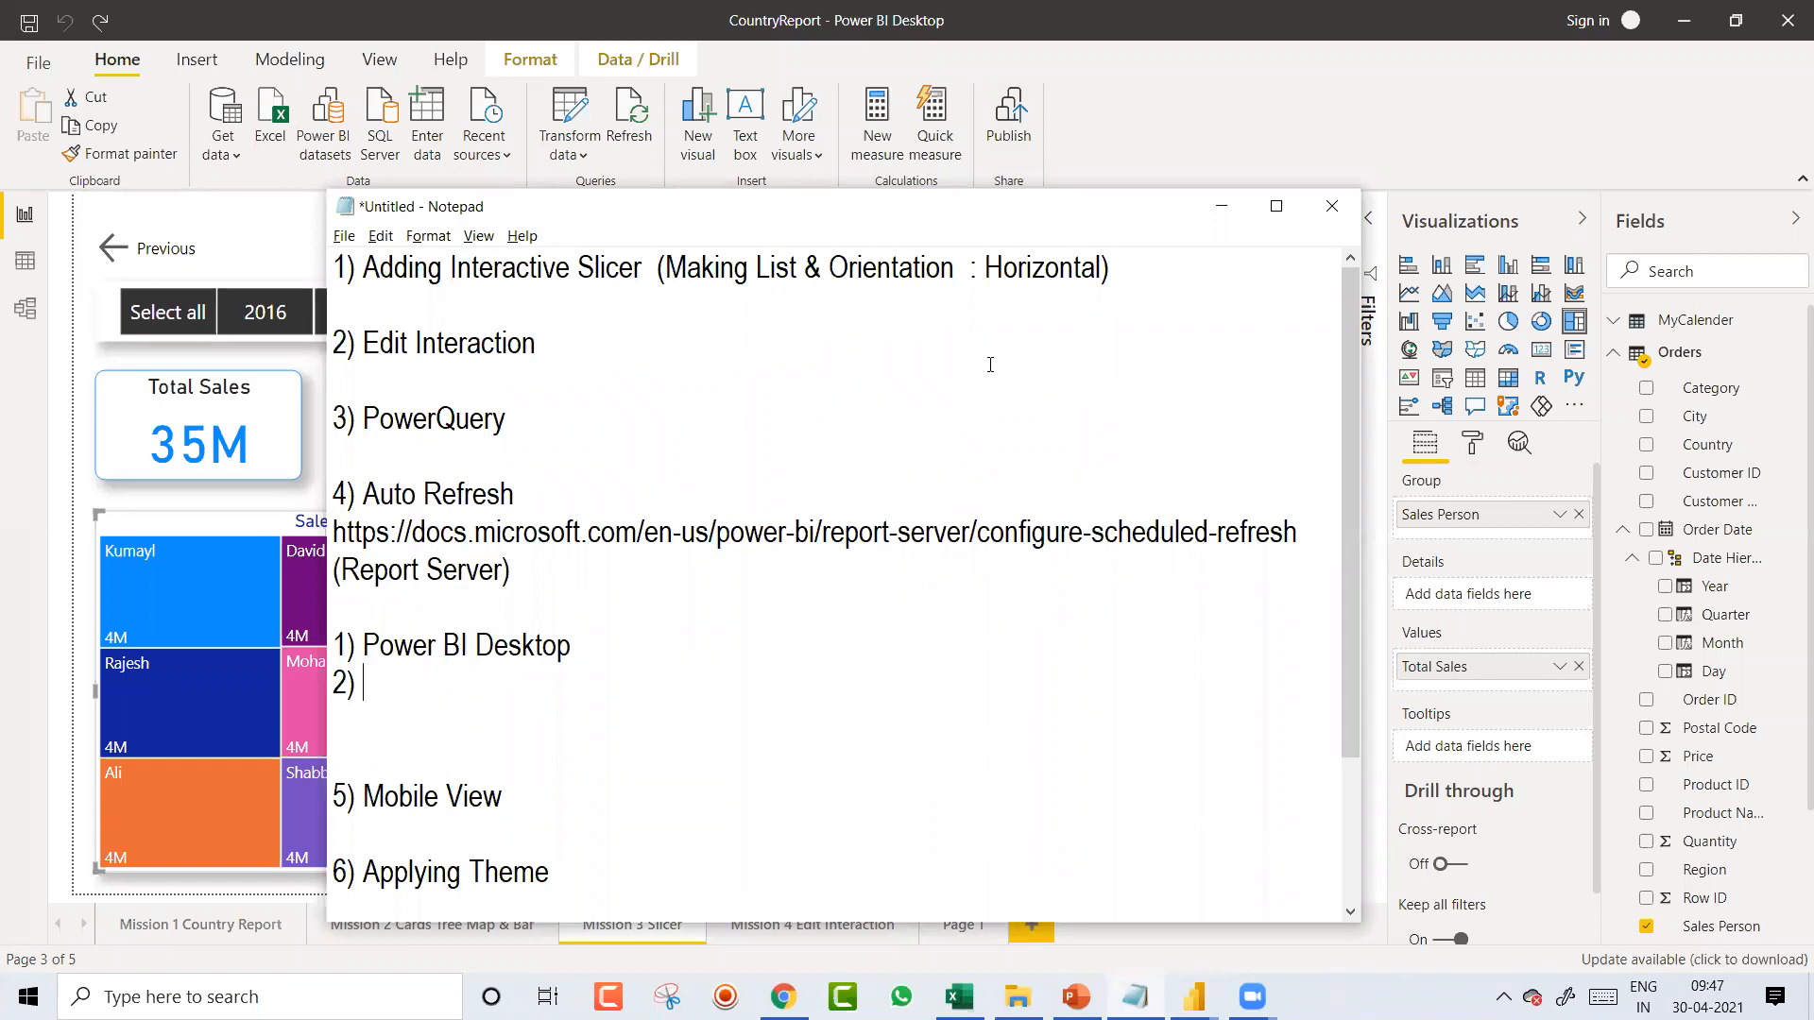
type("Power BI Se")
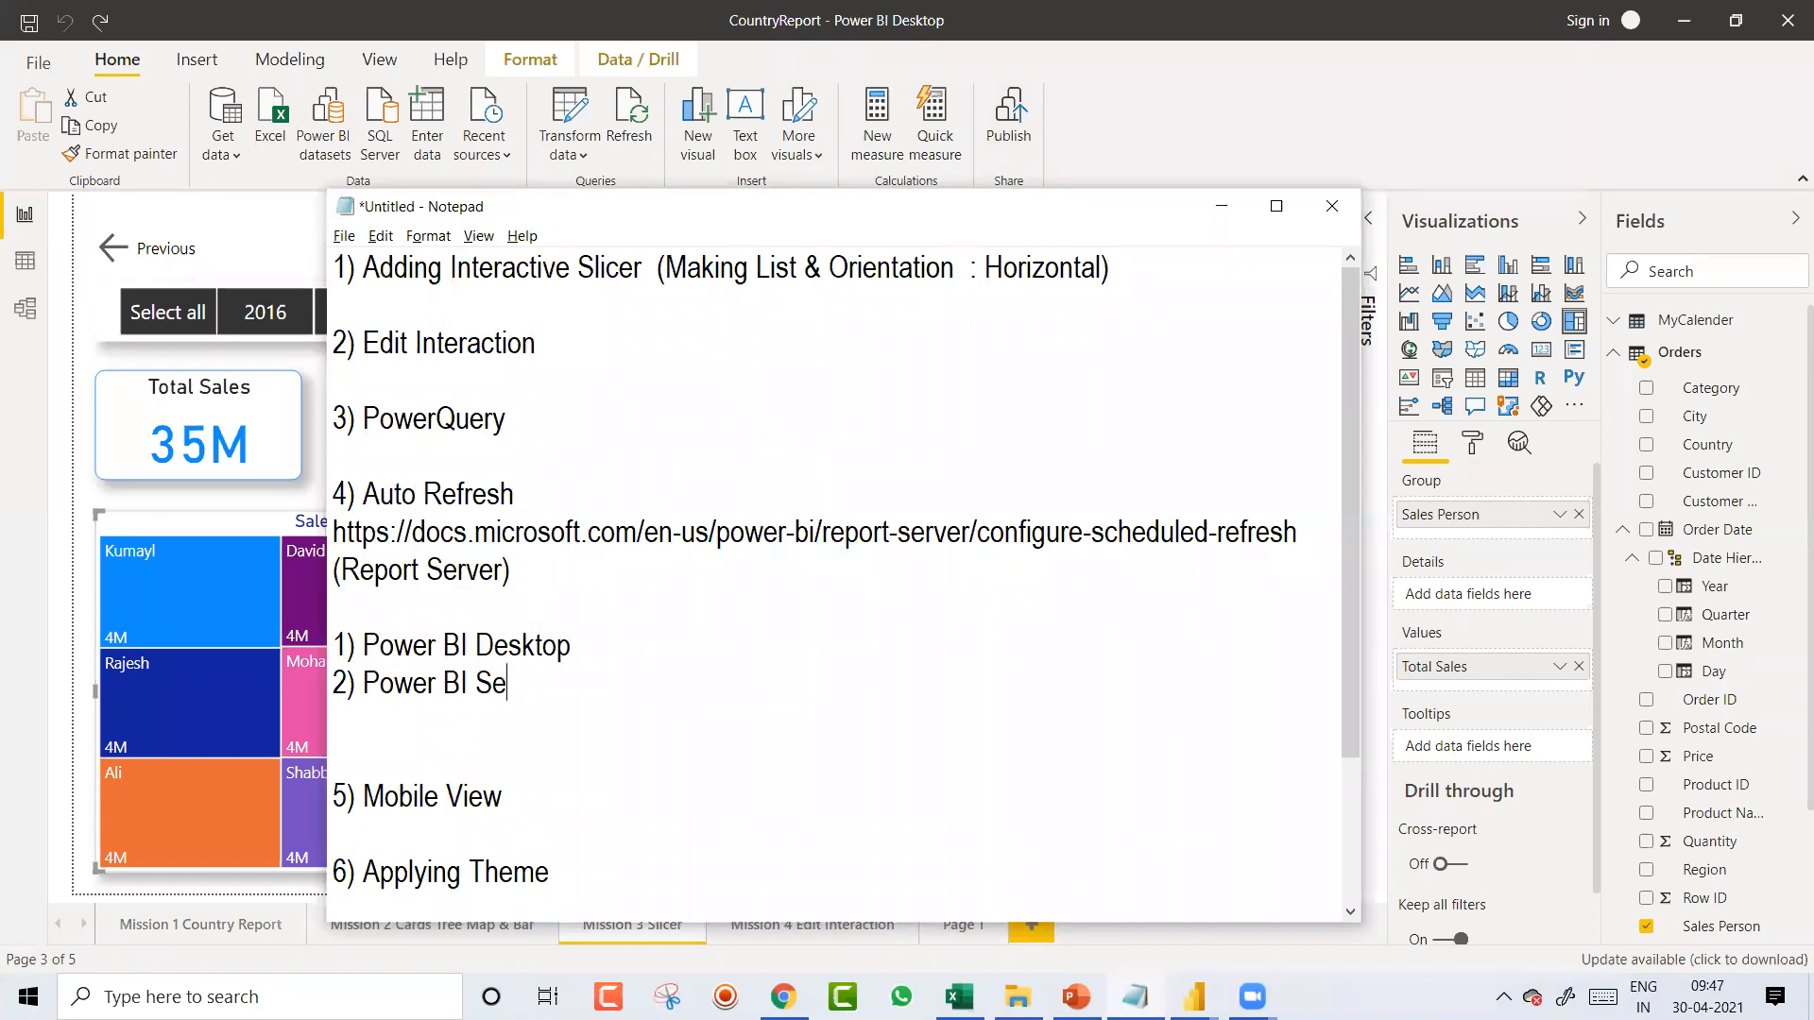
type("rvice  (Power")
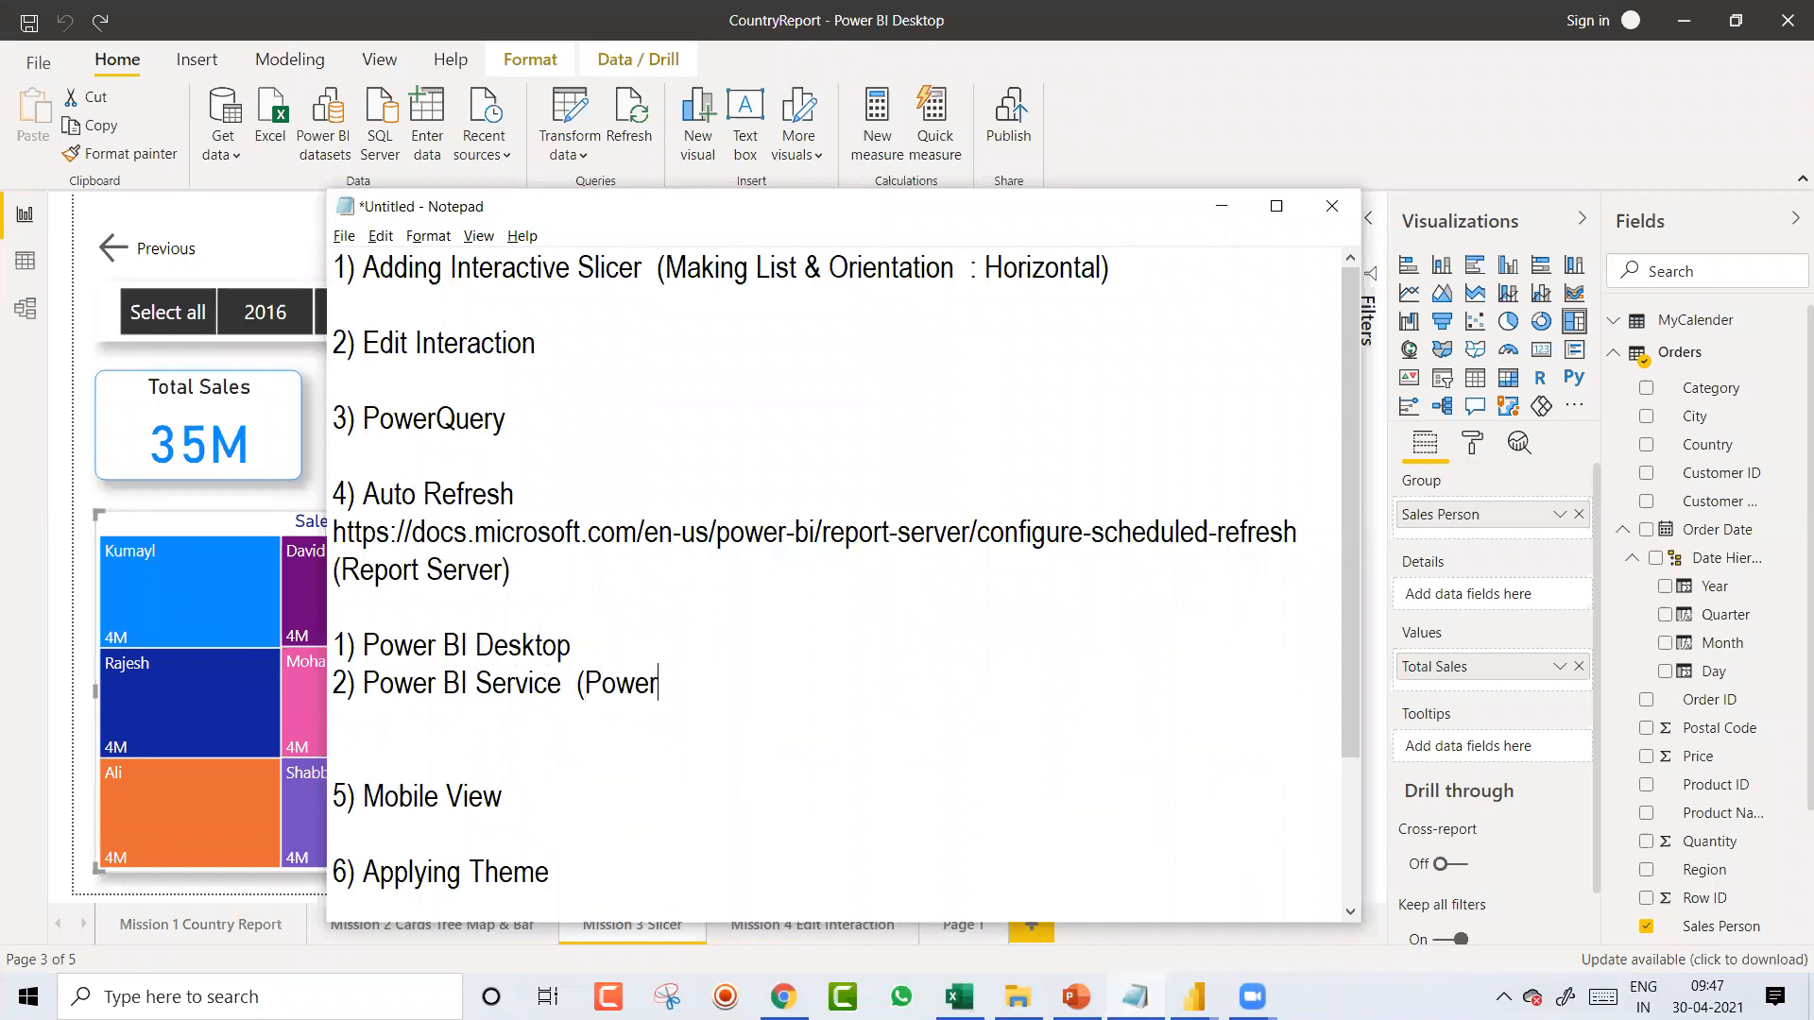
type("BI.com)")
Step: View the report in Power BI Desktop again, then add the list item "3) Power BI Mobile Apps" in the Notepad agenda
left_click(1092, 74)
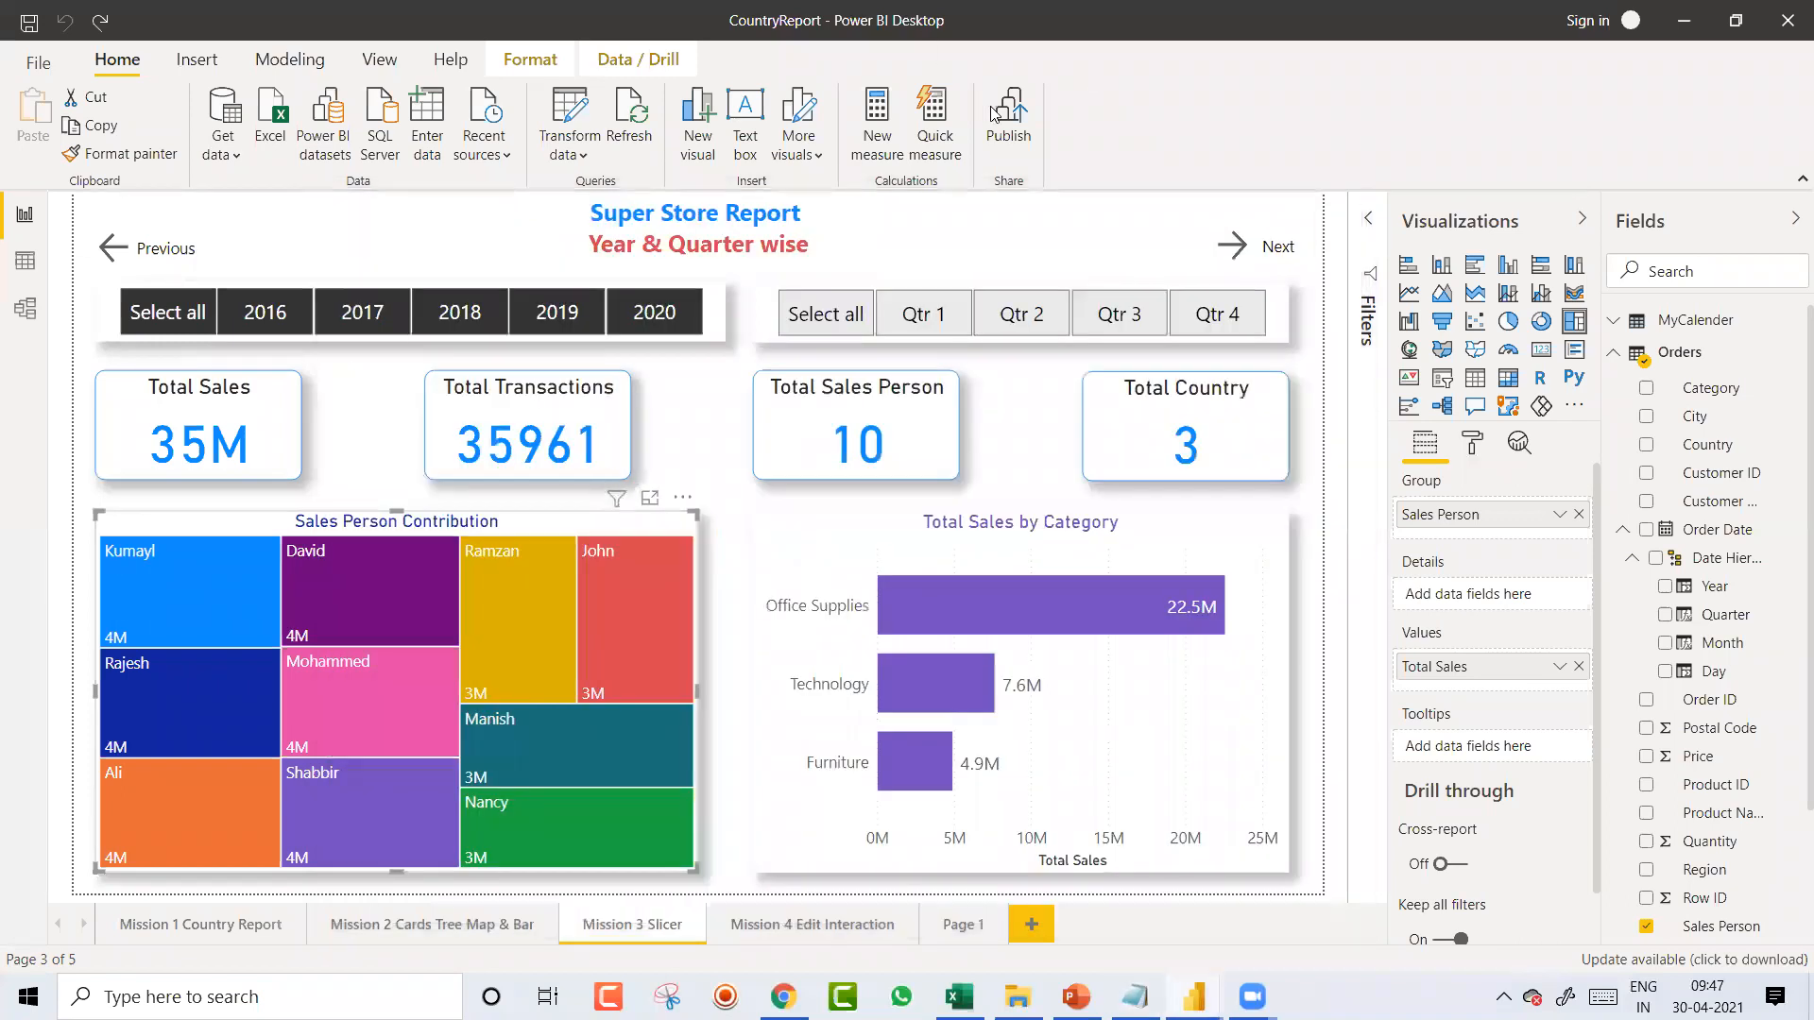
key("alt+Tab")
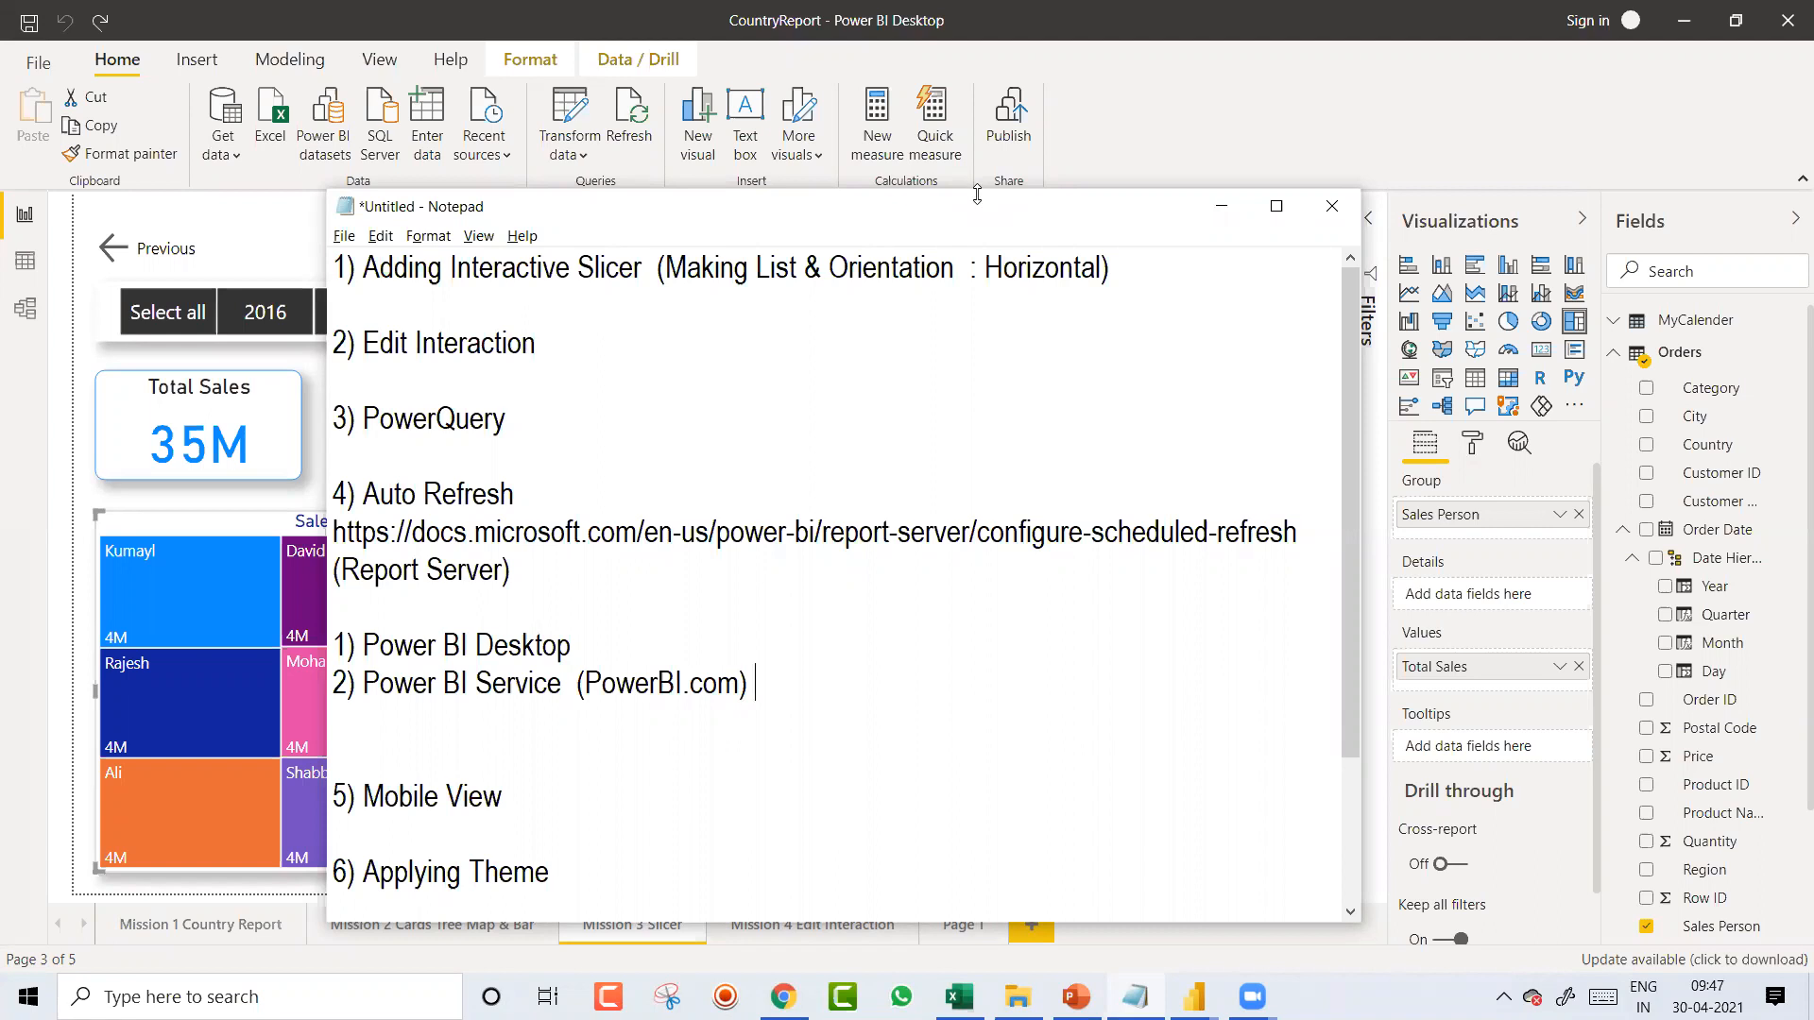
key("Return")
type("3")
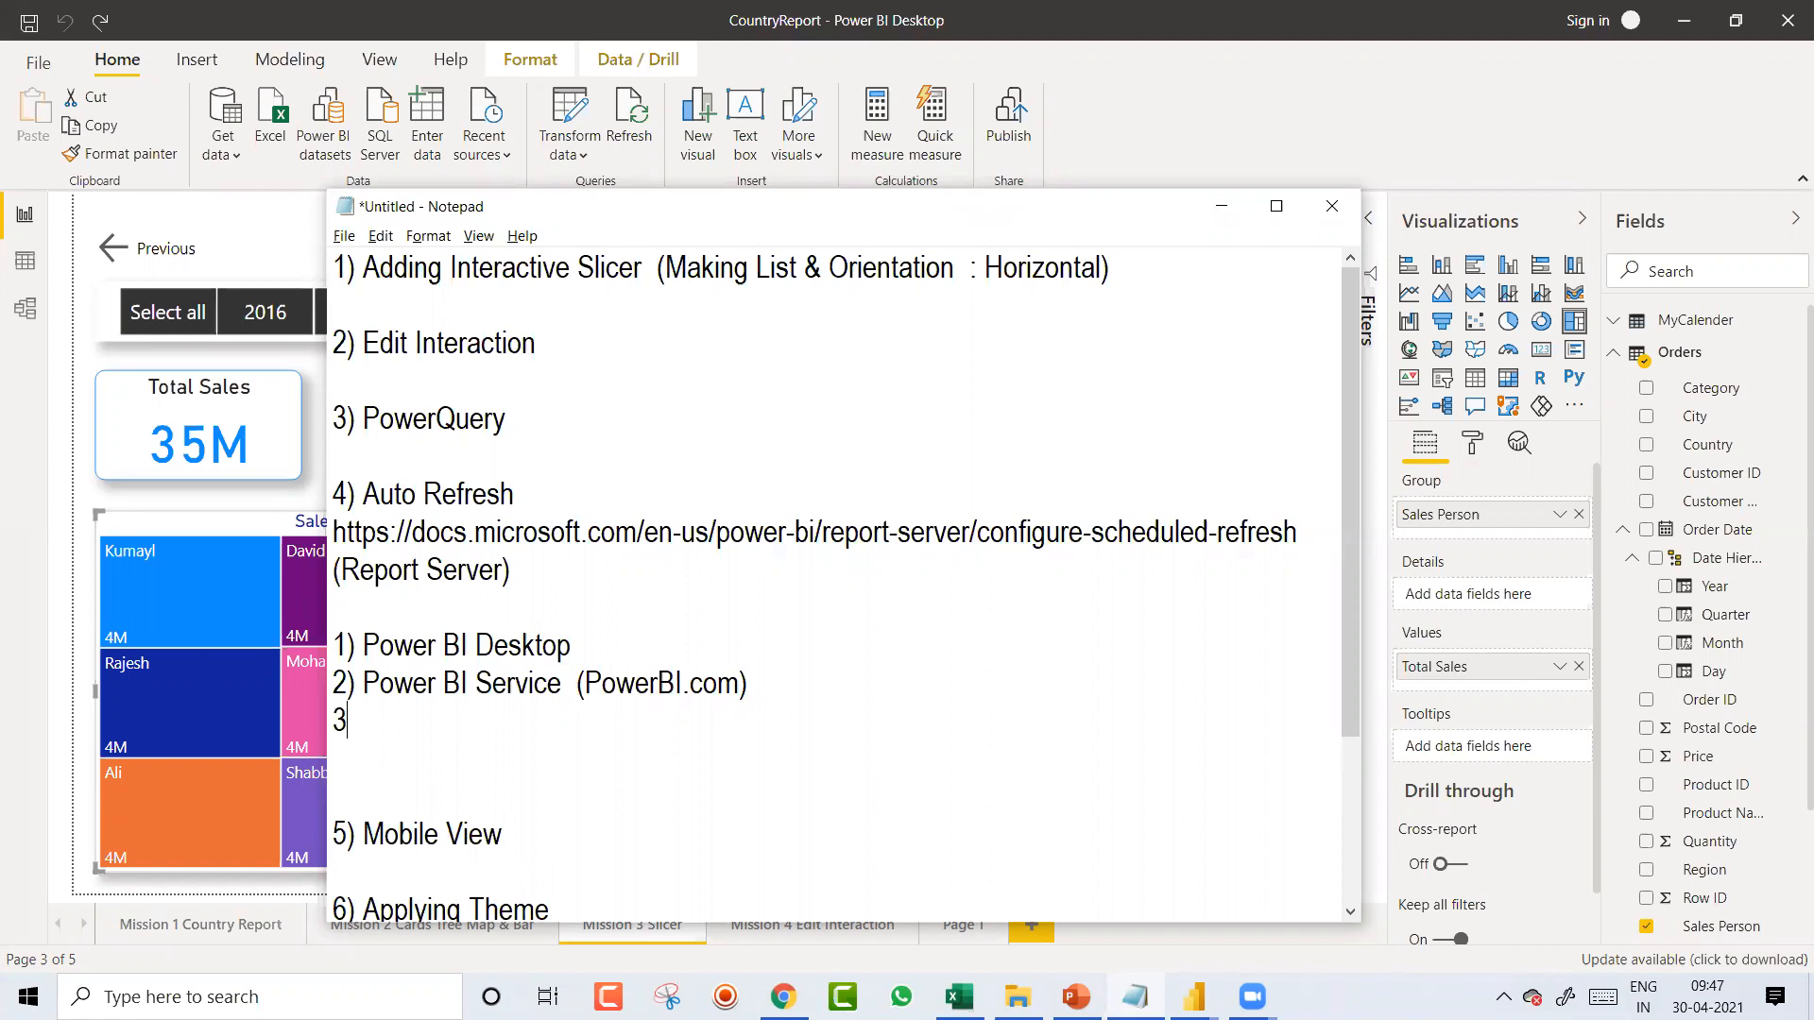
type(") Power BI Mobile Apps")
key("BackSpace")
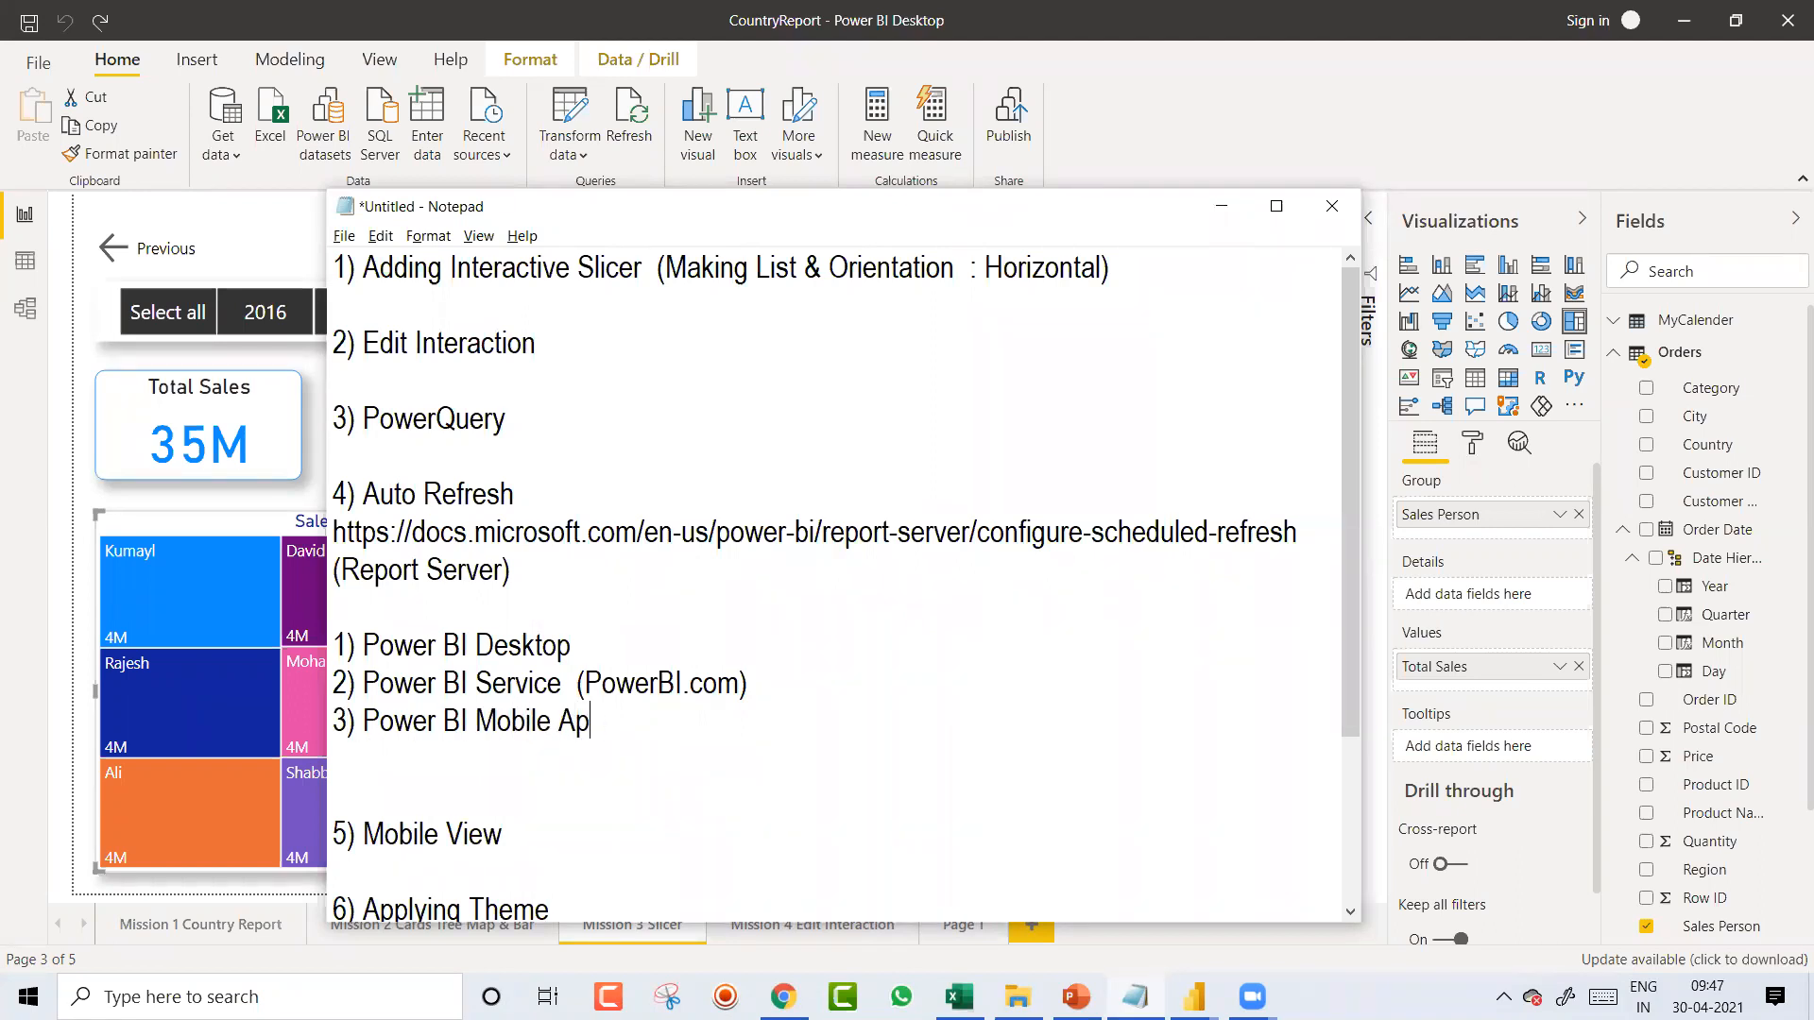
type("ps")
Step: Add the list item "4) Power BI for Developers" below the Mobile Apps entry
key("Return")
type("4) Pwer")
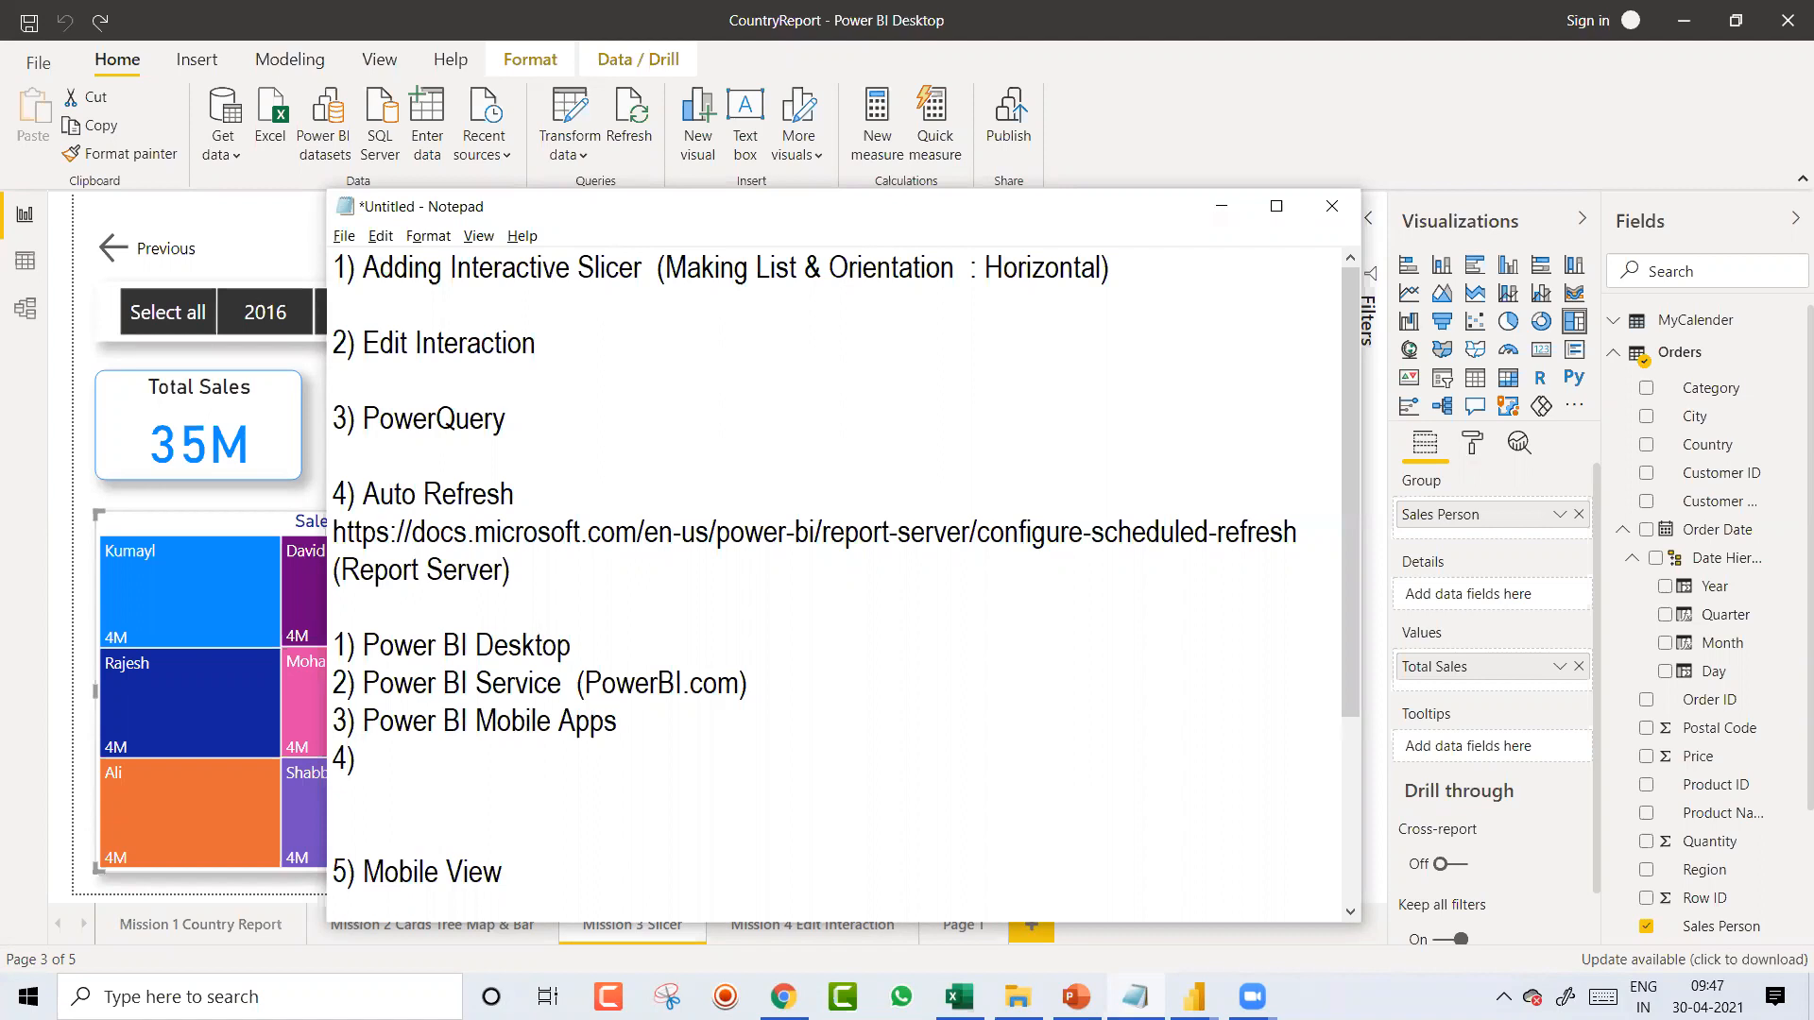
key("BackSpace")
key("BackSpace")
key("BackSpace")
key("BackSpace")
type("ower BI for Developers")
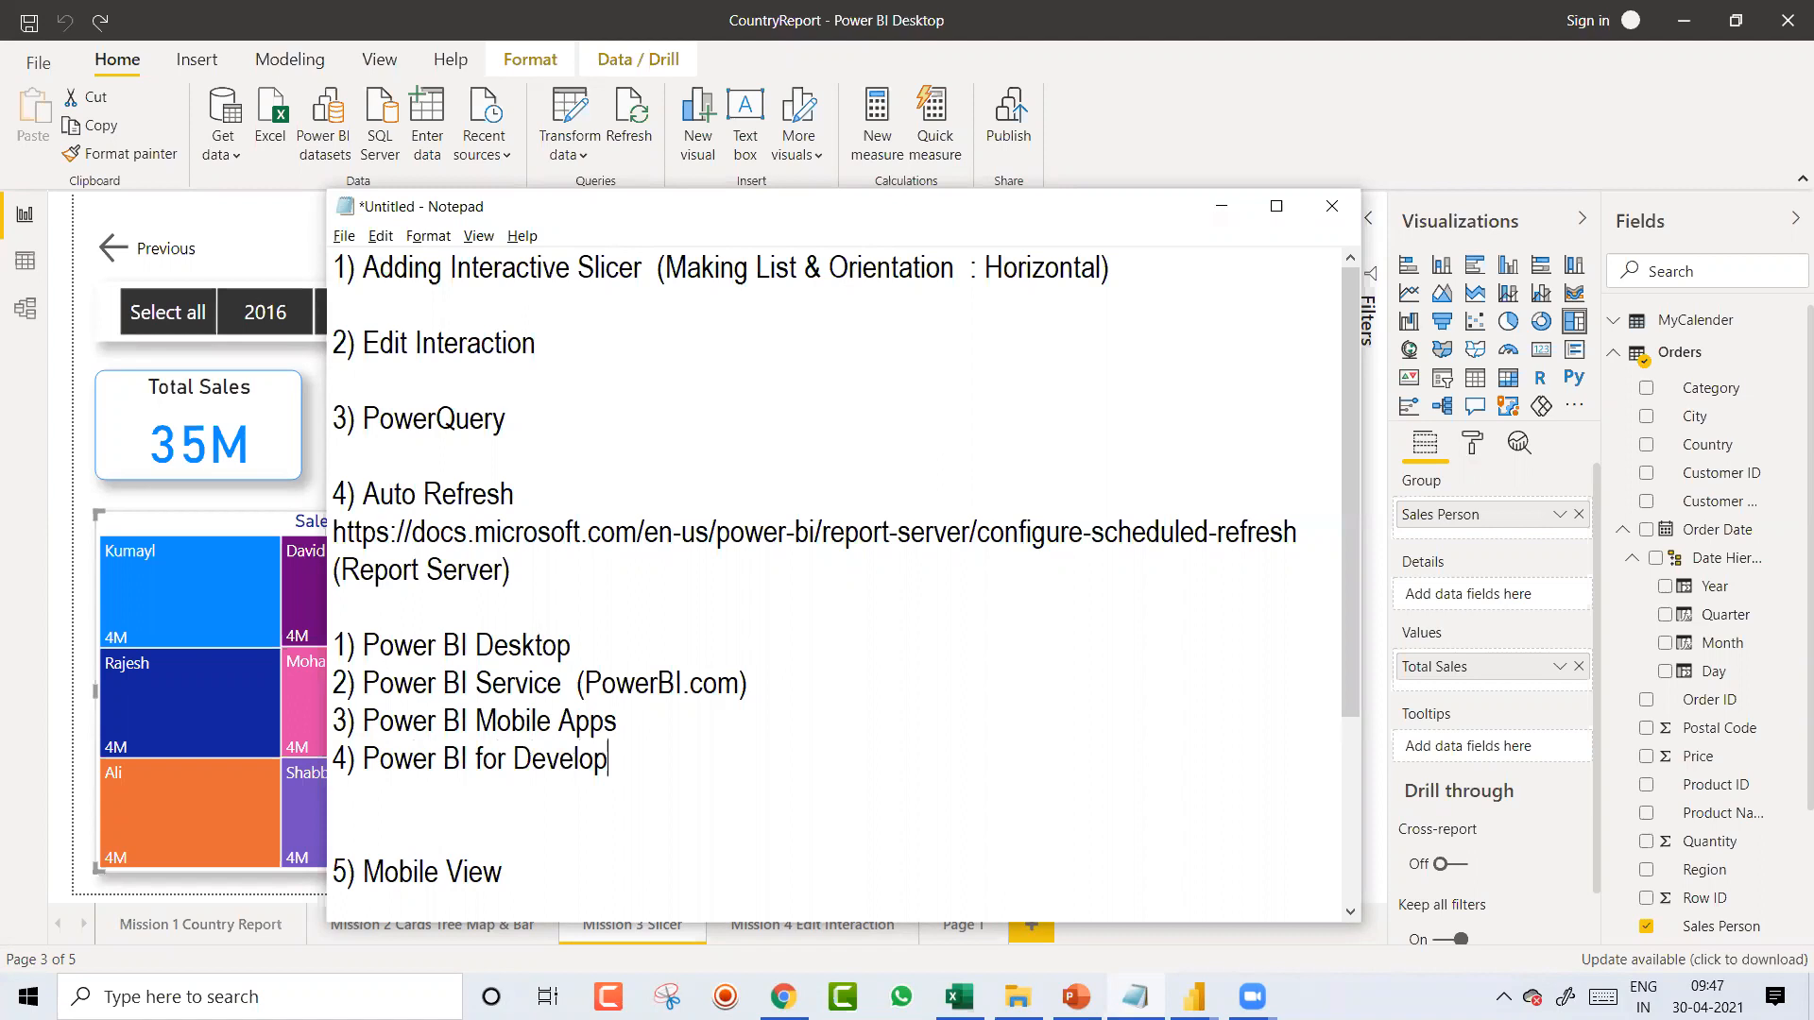
Step: Look through the remaining agenda topics and delete the extra blank line above "5) Mobile View"
key("Down")
key("Down")
key("Down")
key("Down")
key("Down")
key("Down")
key("Down")
key("Down")
key("Down")
key("Down")
key("Up")
key("Up")
key("Up")
key("Up")
key("Up")
key("Up")
key("Up")
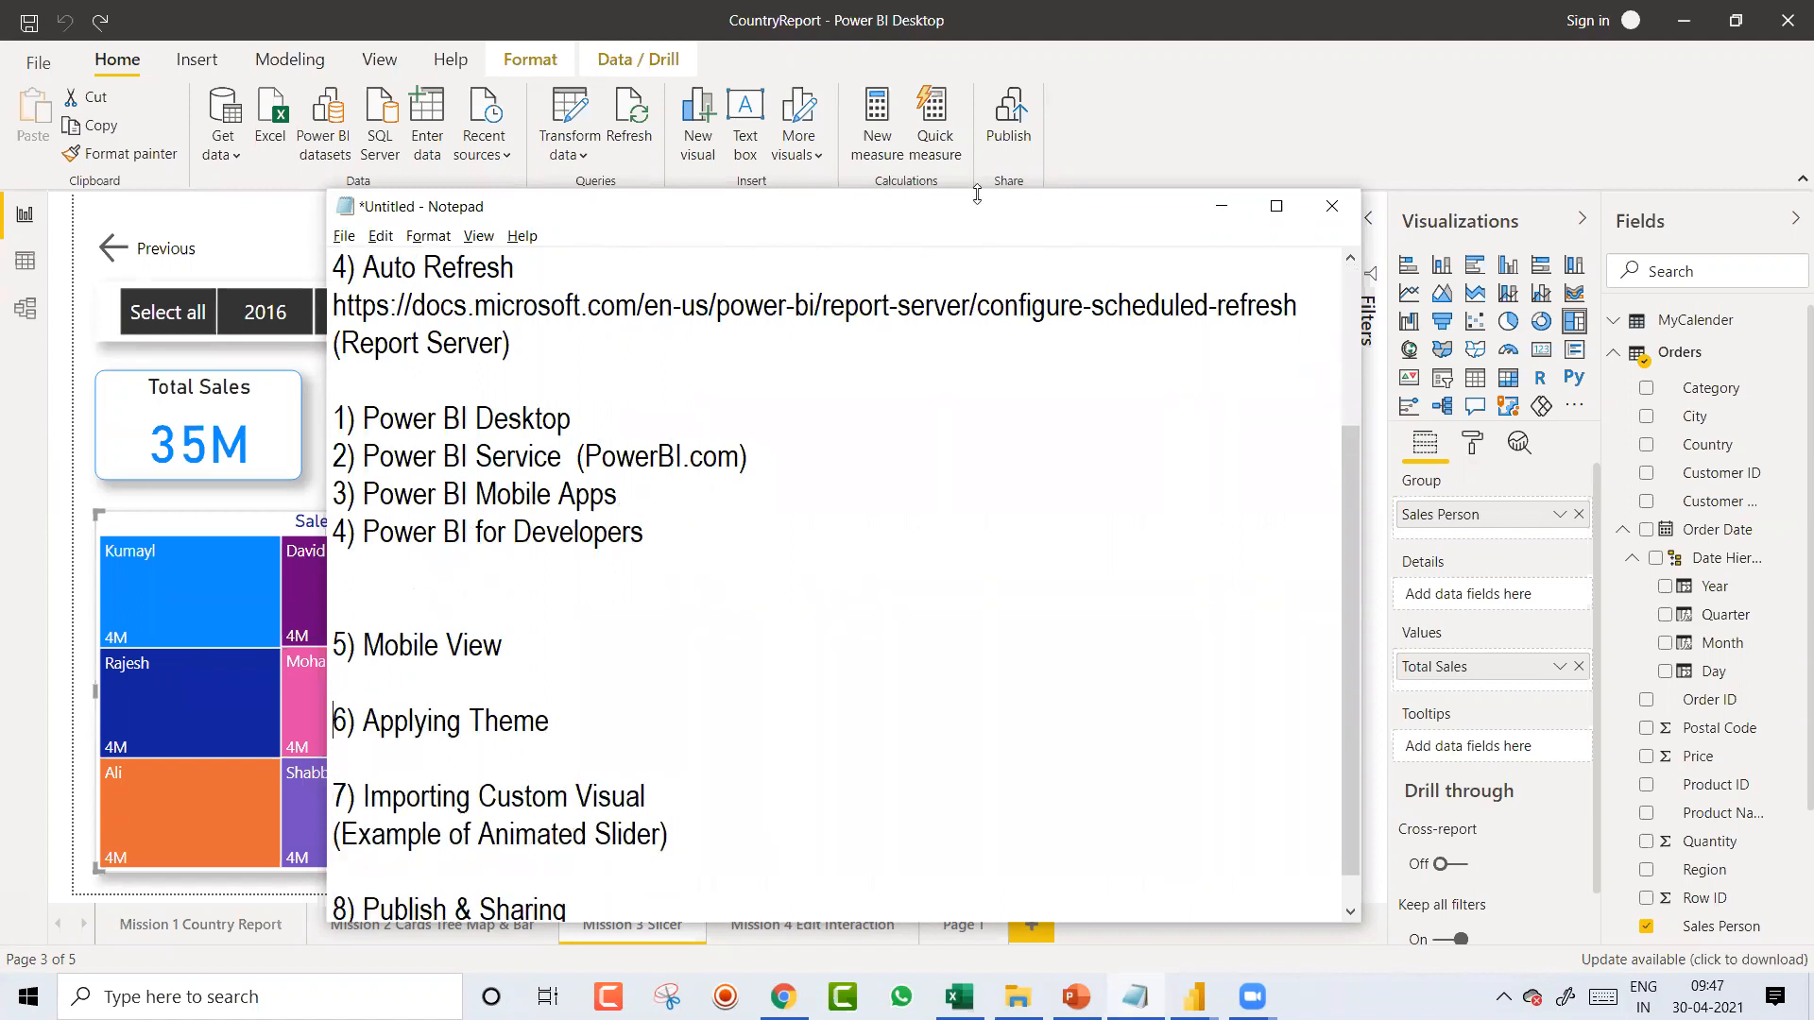
key("shift+End")
key("Left")
key("Up")
key("Delete")
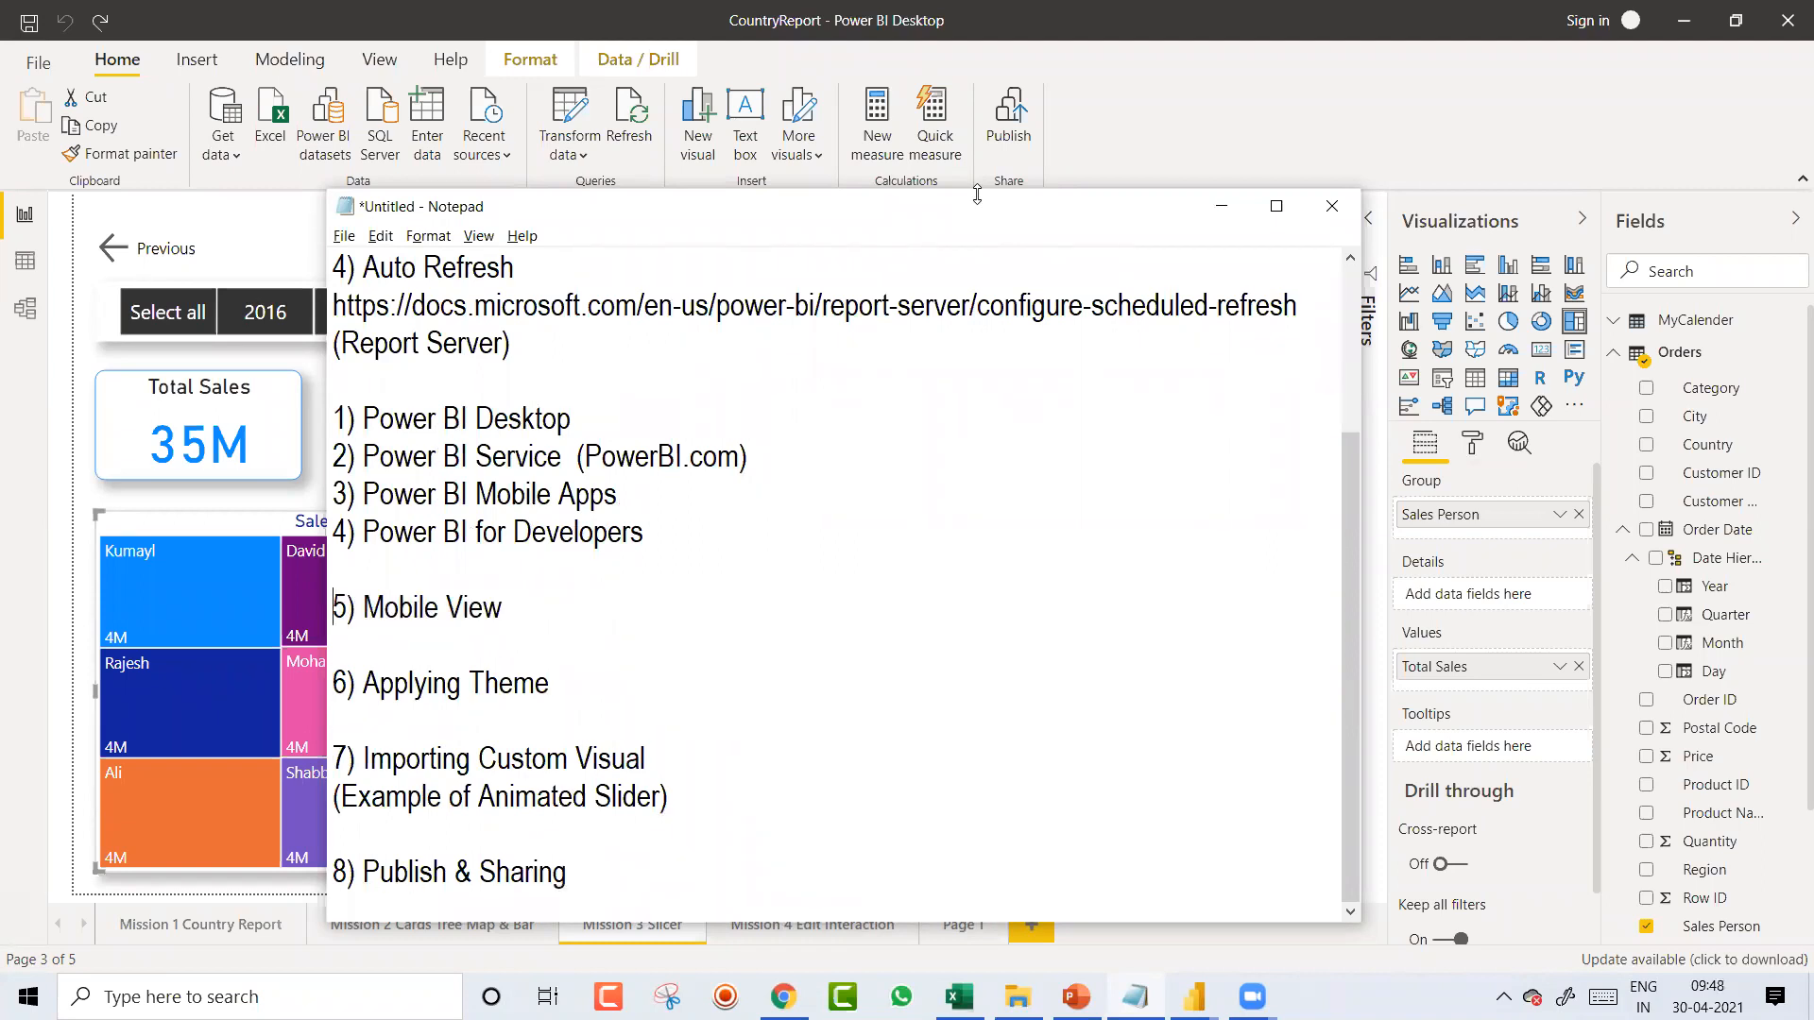
Step: Switch to the CountryReport file to view the Mission 3 Slicer page, then return to the Notepad agenda
left_click(919, 116)
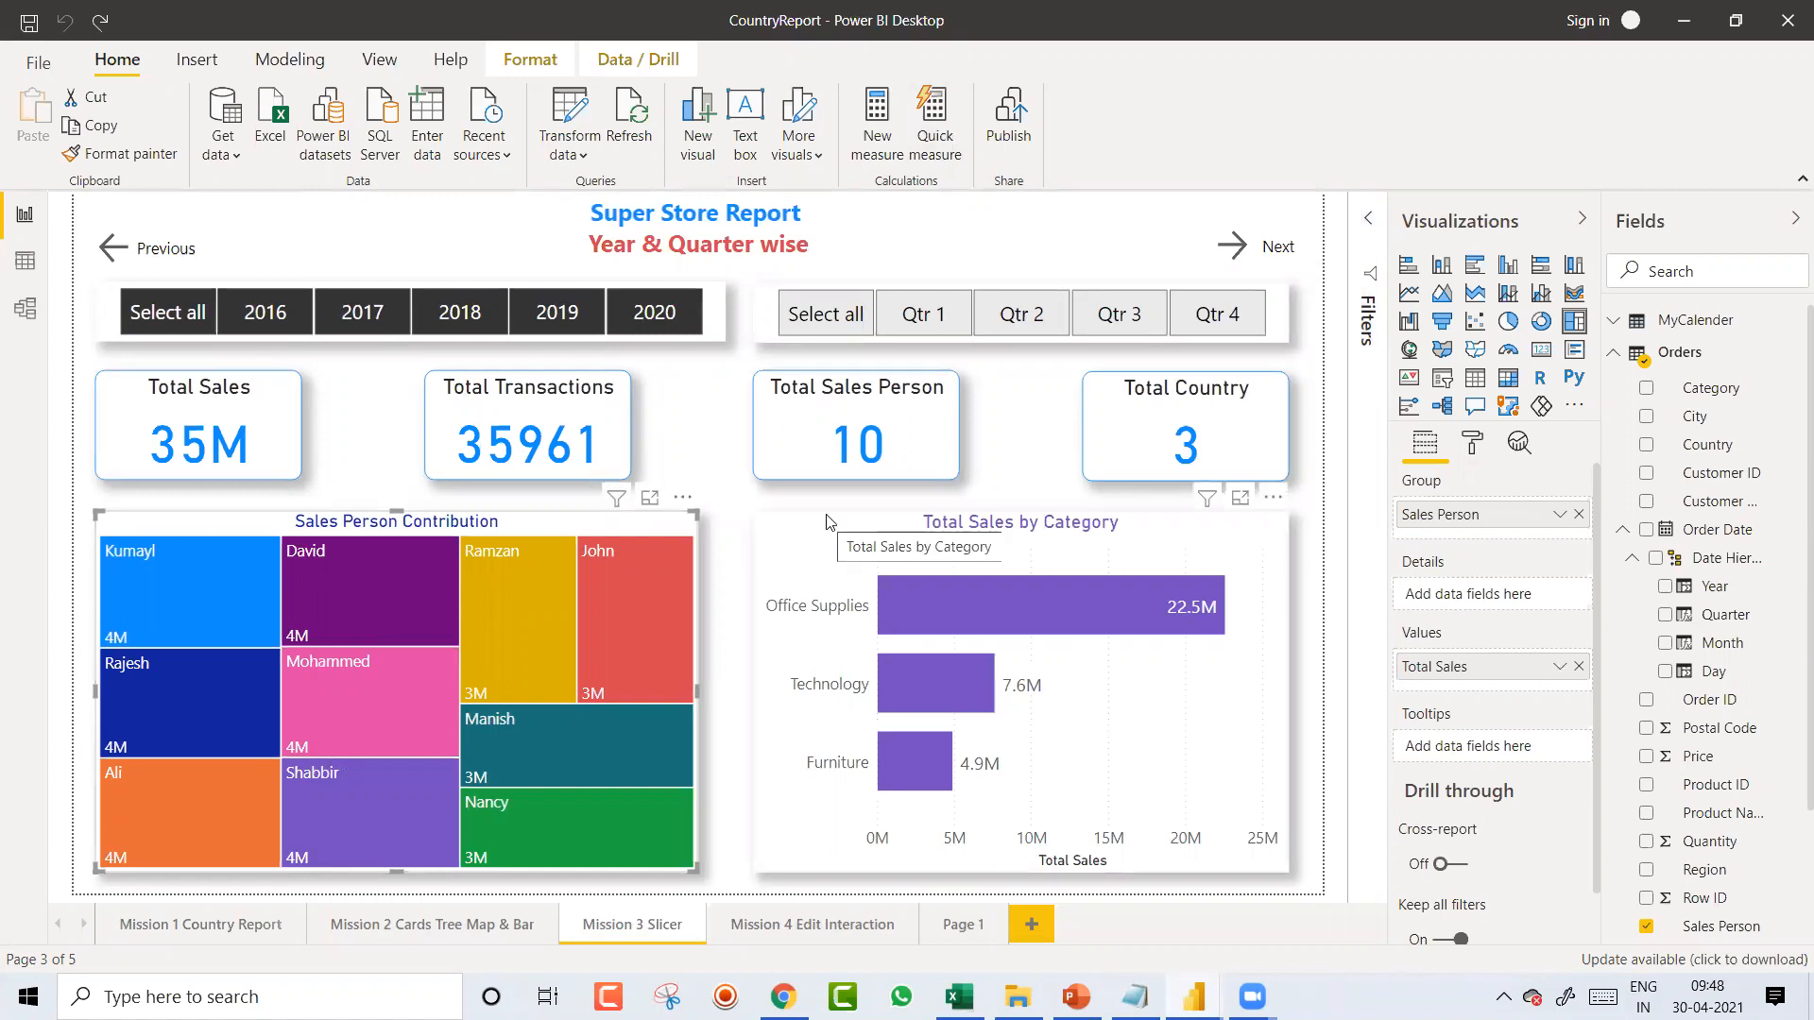
key("alt+Tab")
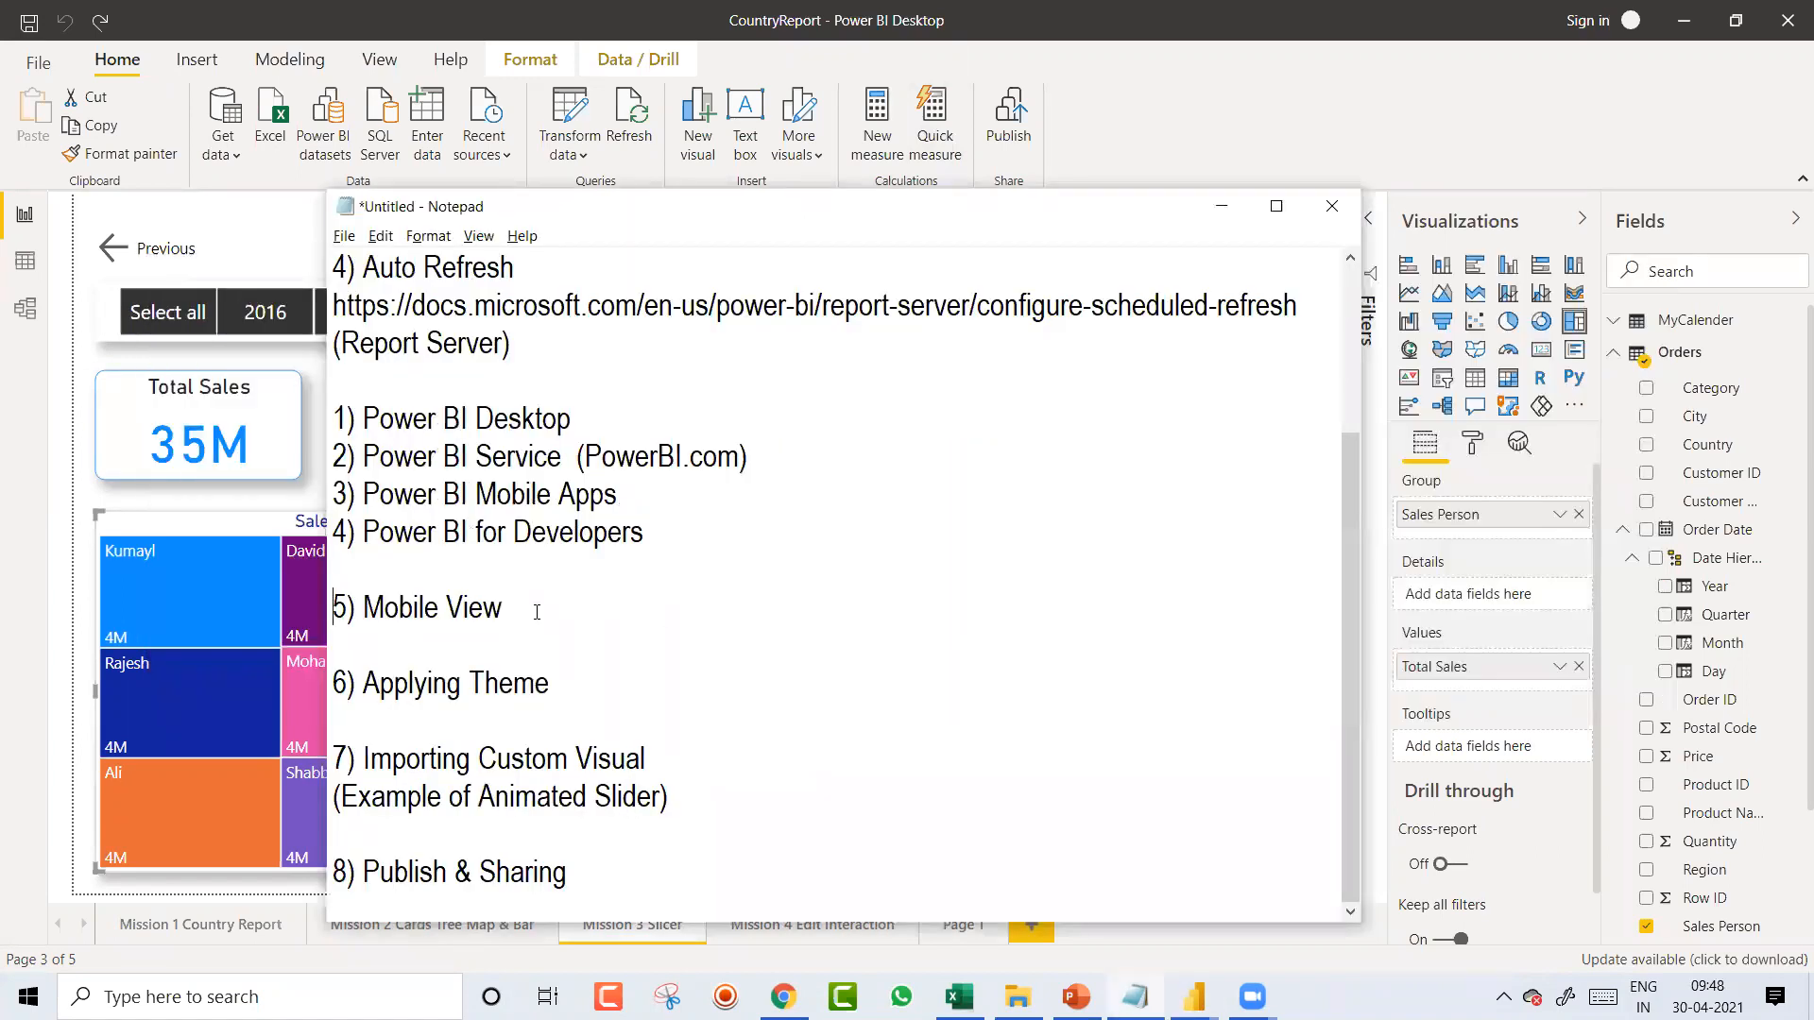
Step: Highlight the "6) Applying Theme" agenda topic, view the Super Store report in Power BI Desktop, and return to the Notepad agenda
left_click_drag(557, 682, 331, 682)
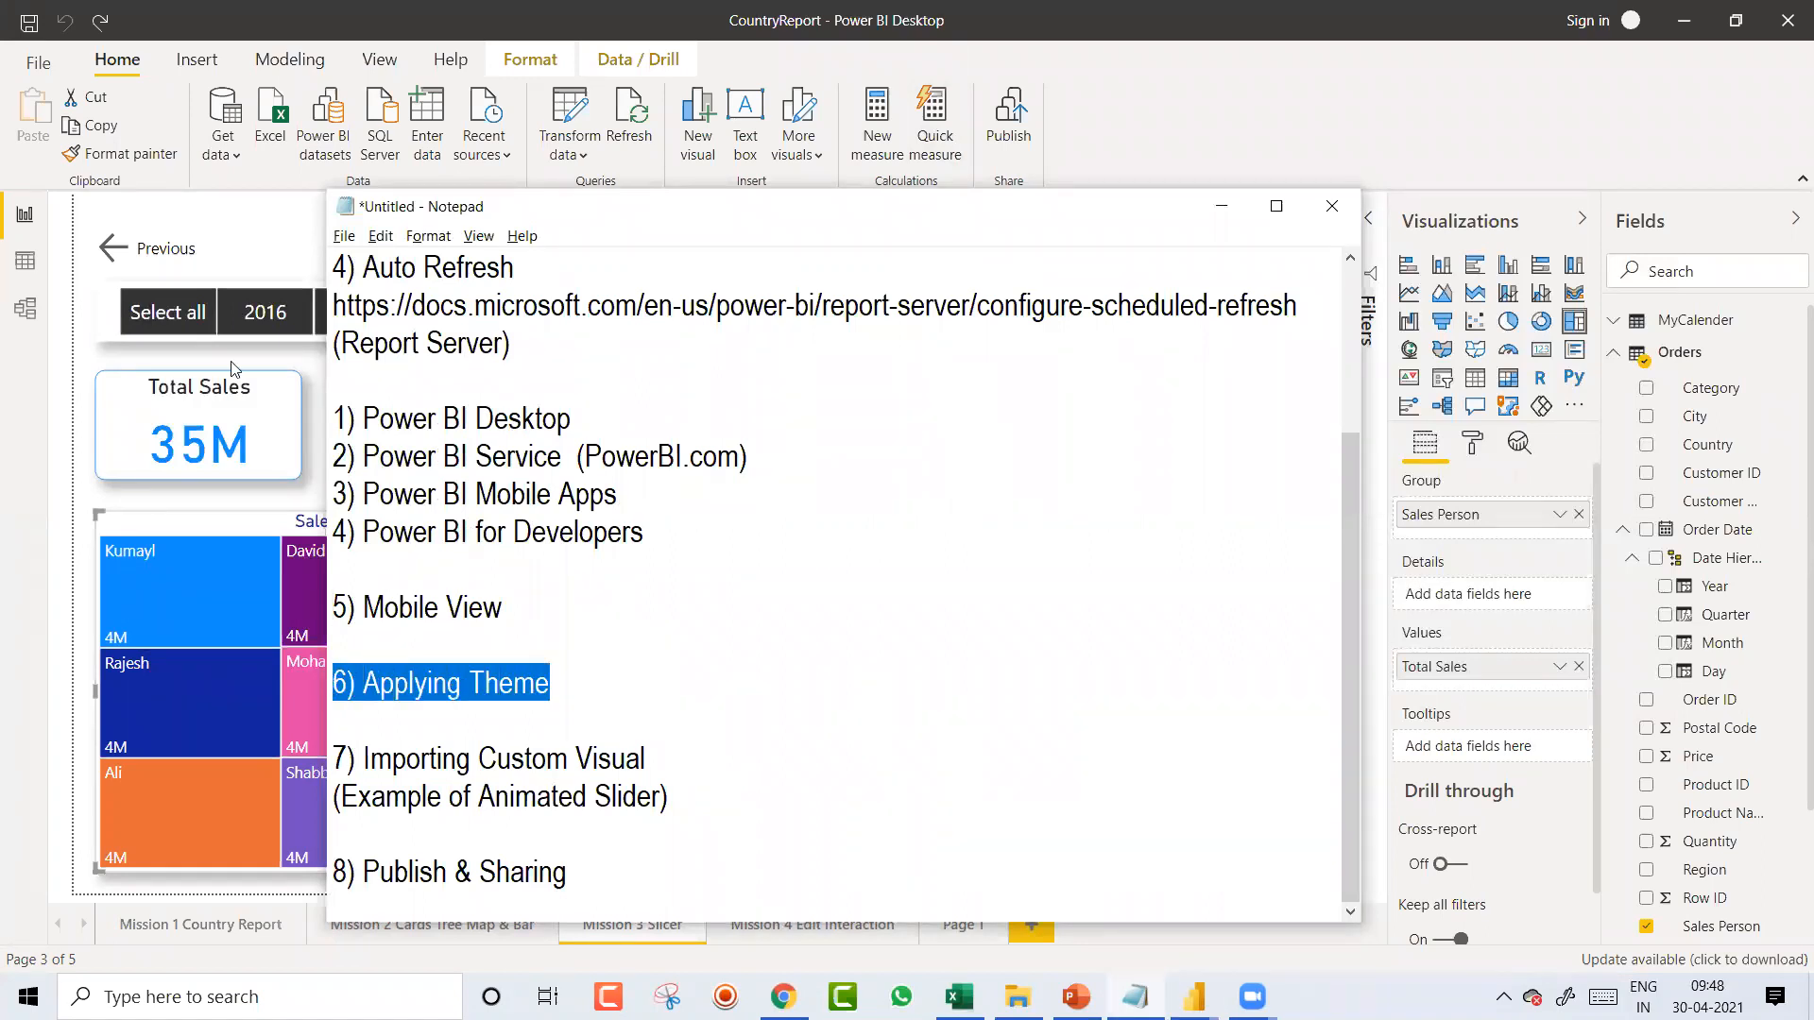
key("alt+Tab")
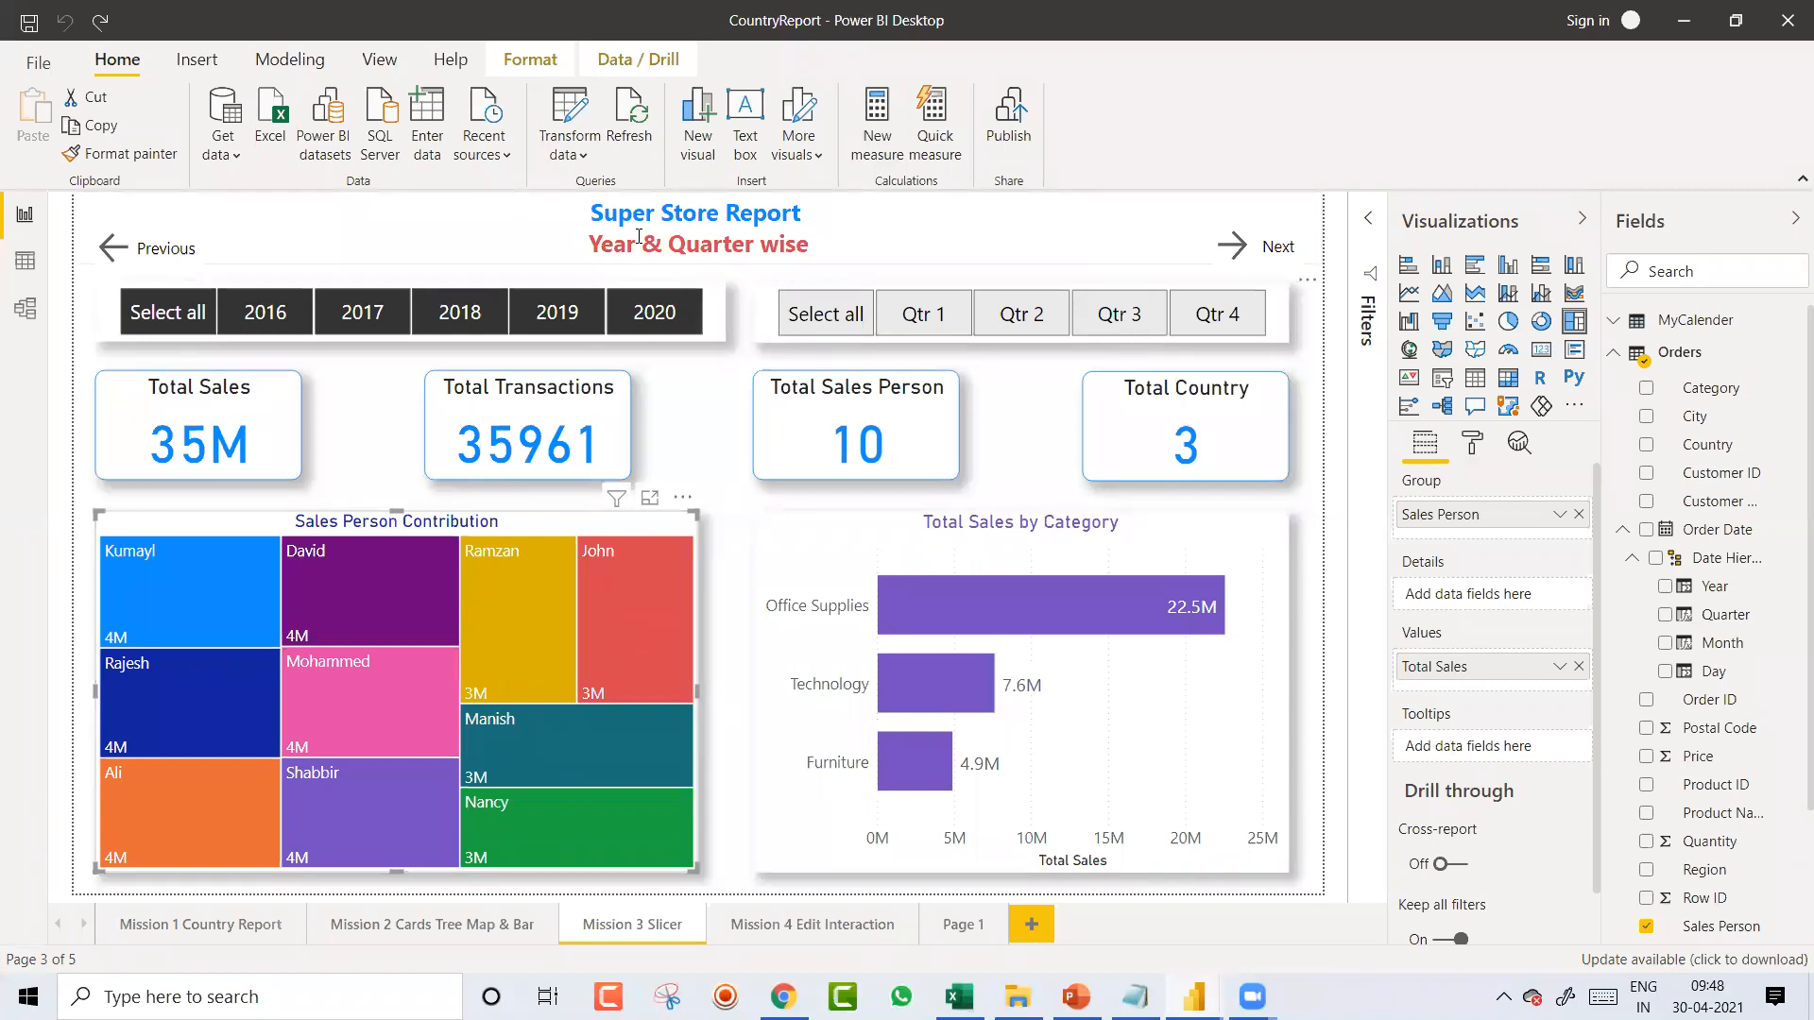
key("alt+Tab")
left_click(565, 684)
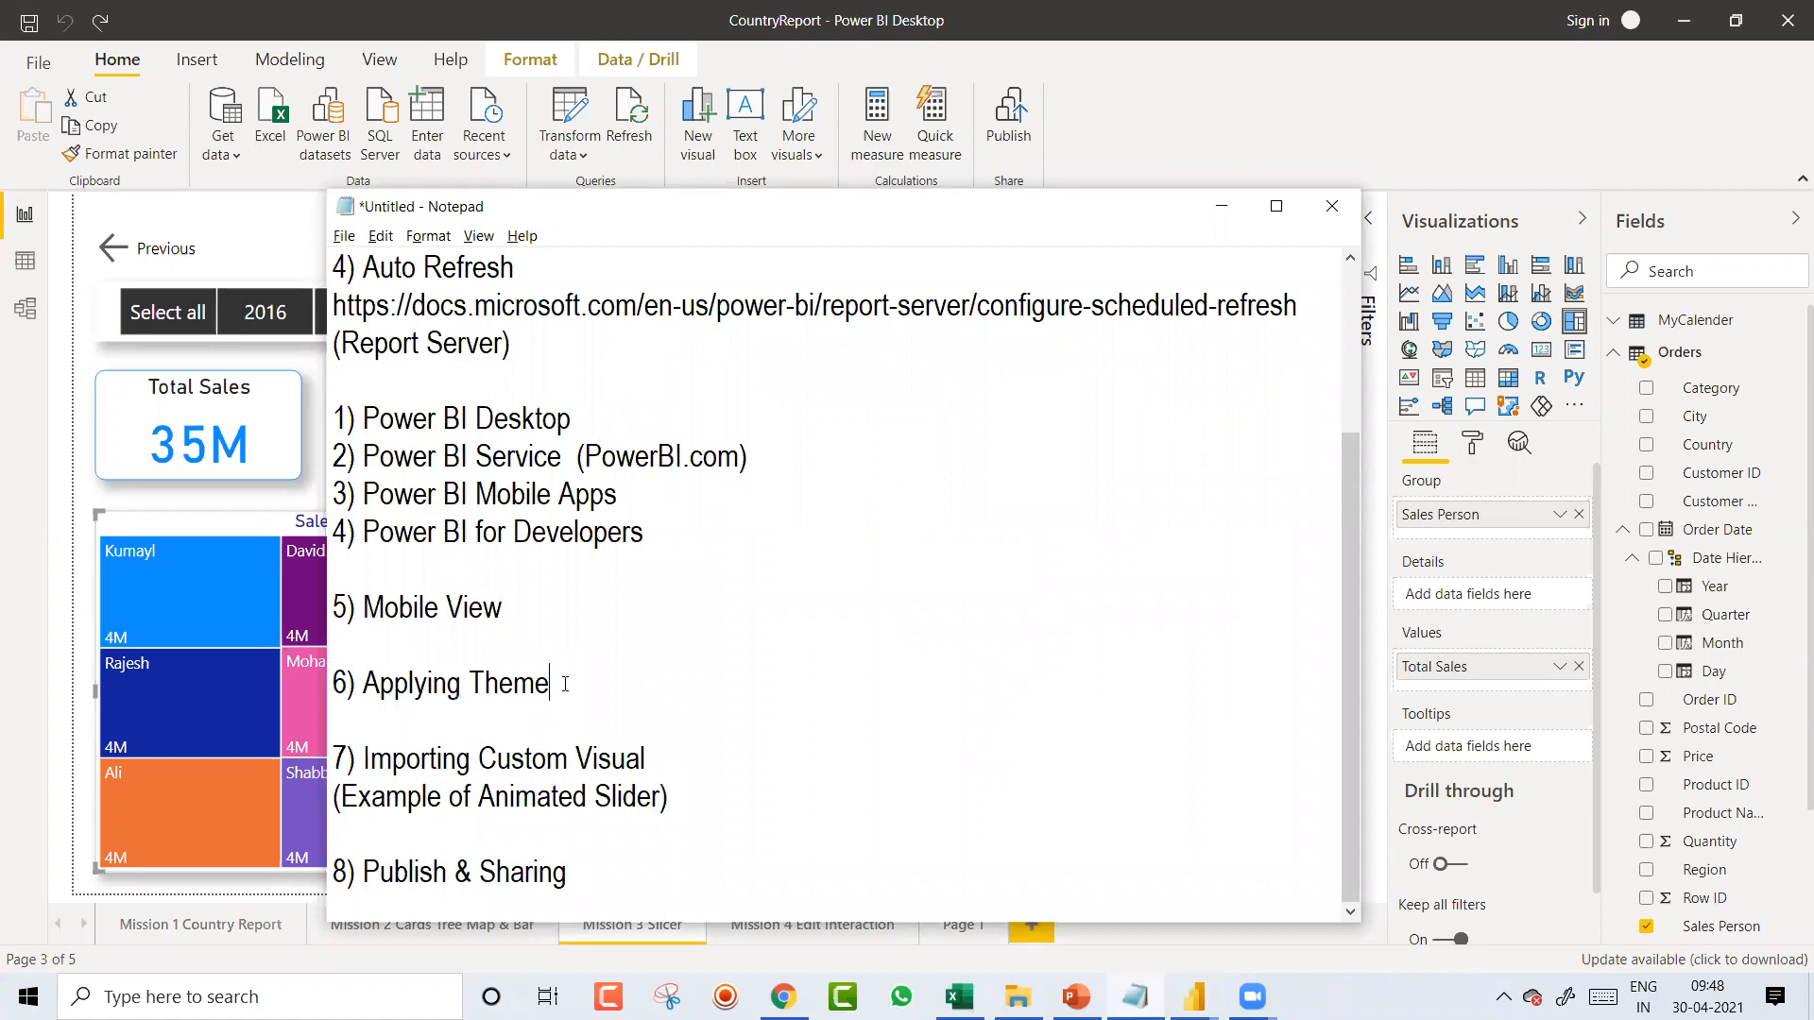
Step: Highlight "Importing Custom Visual" and its Animated Slider example in the agenda, viewing the report's available visuals in between
left_click_drag(664, 760, 364, 763)
key("alt+Tab")
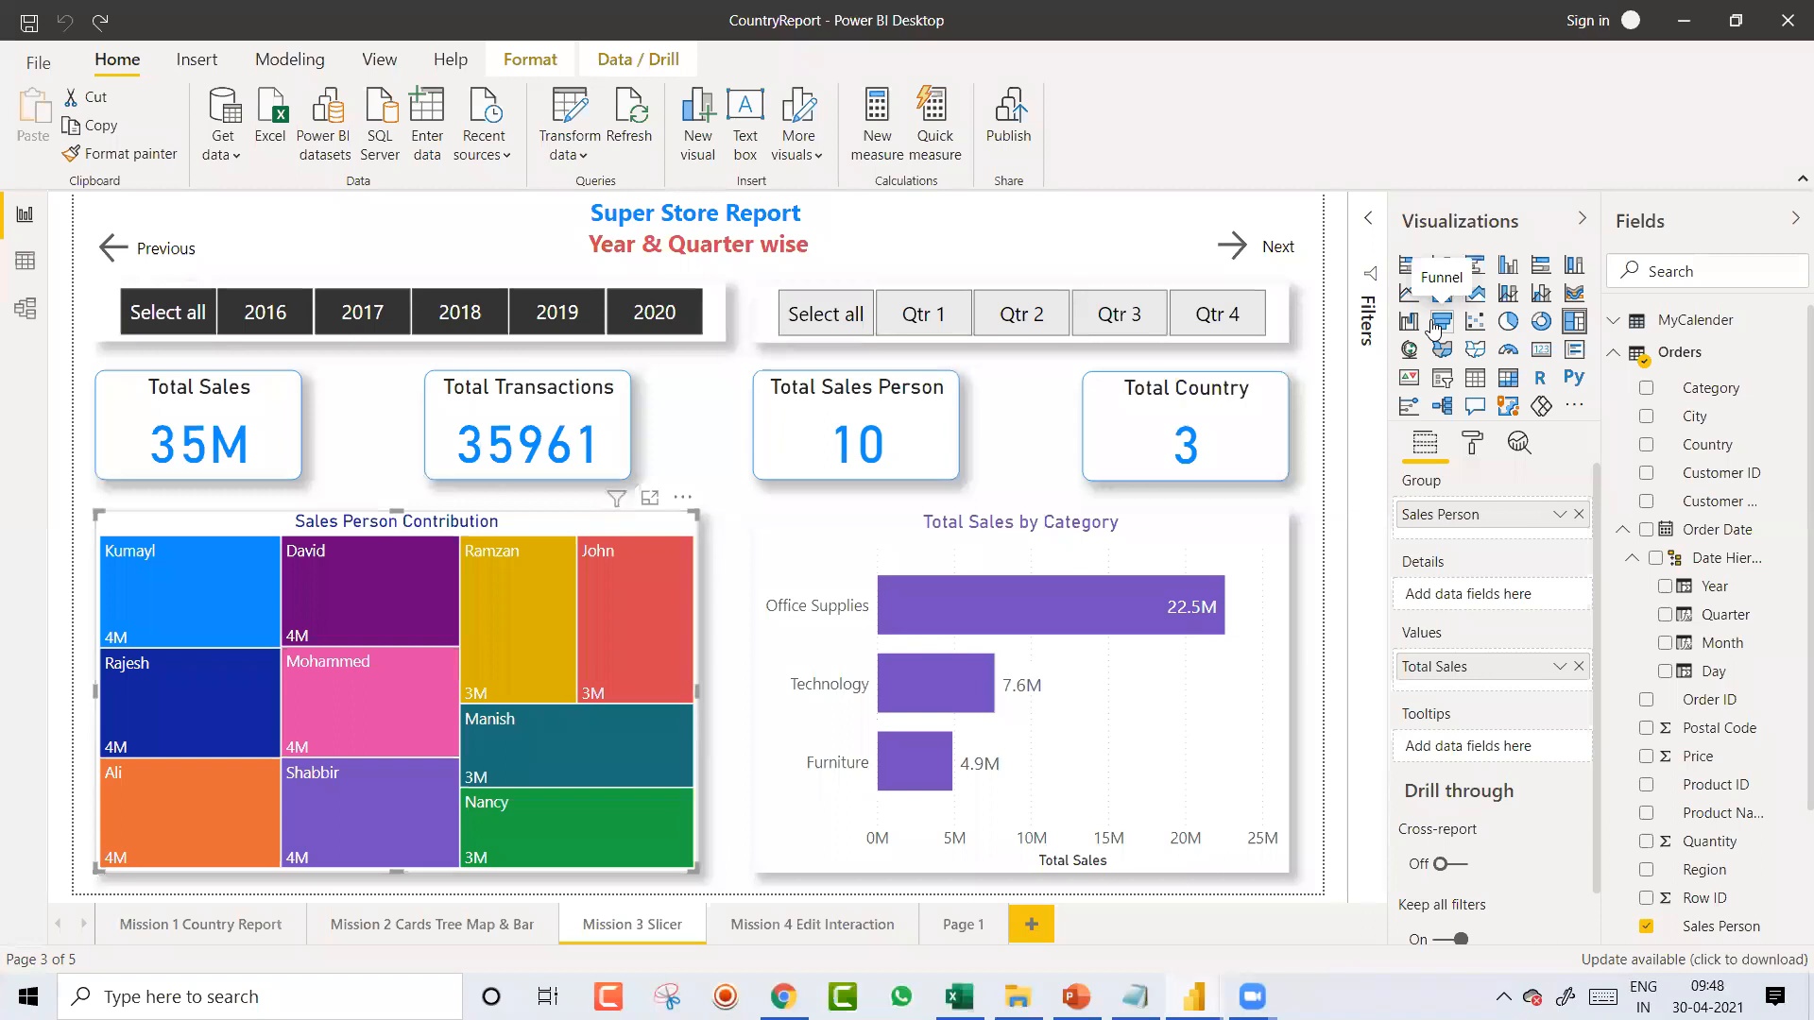
key("alt+Tab")
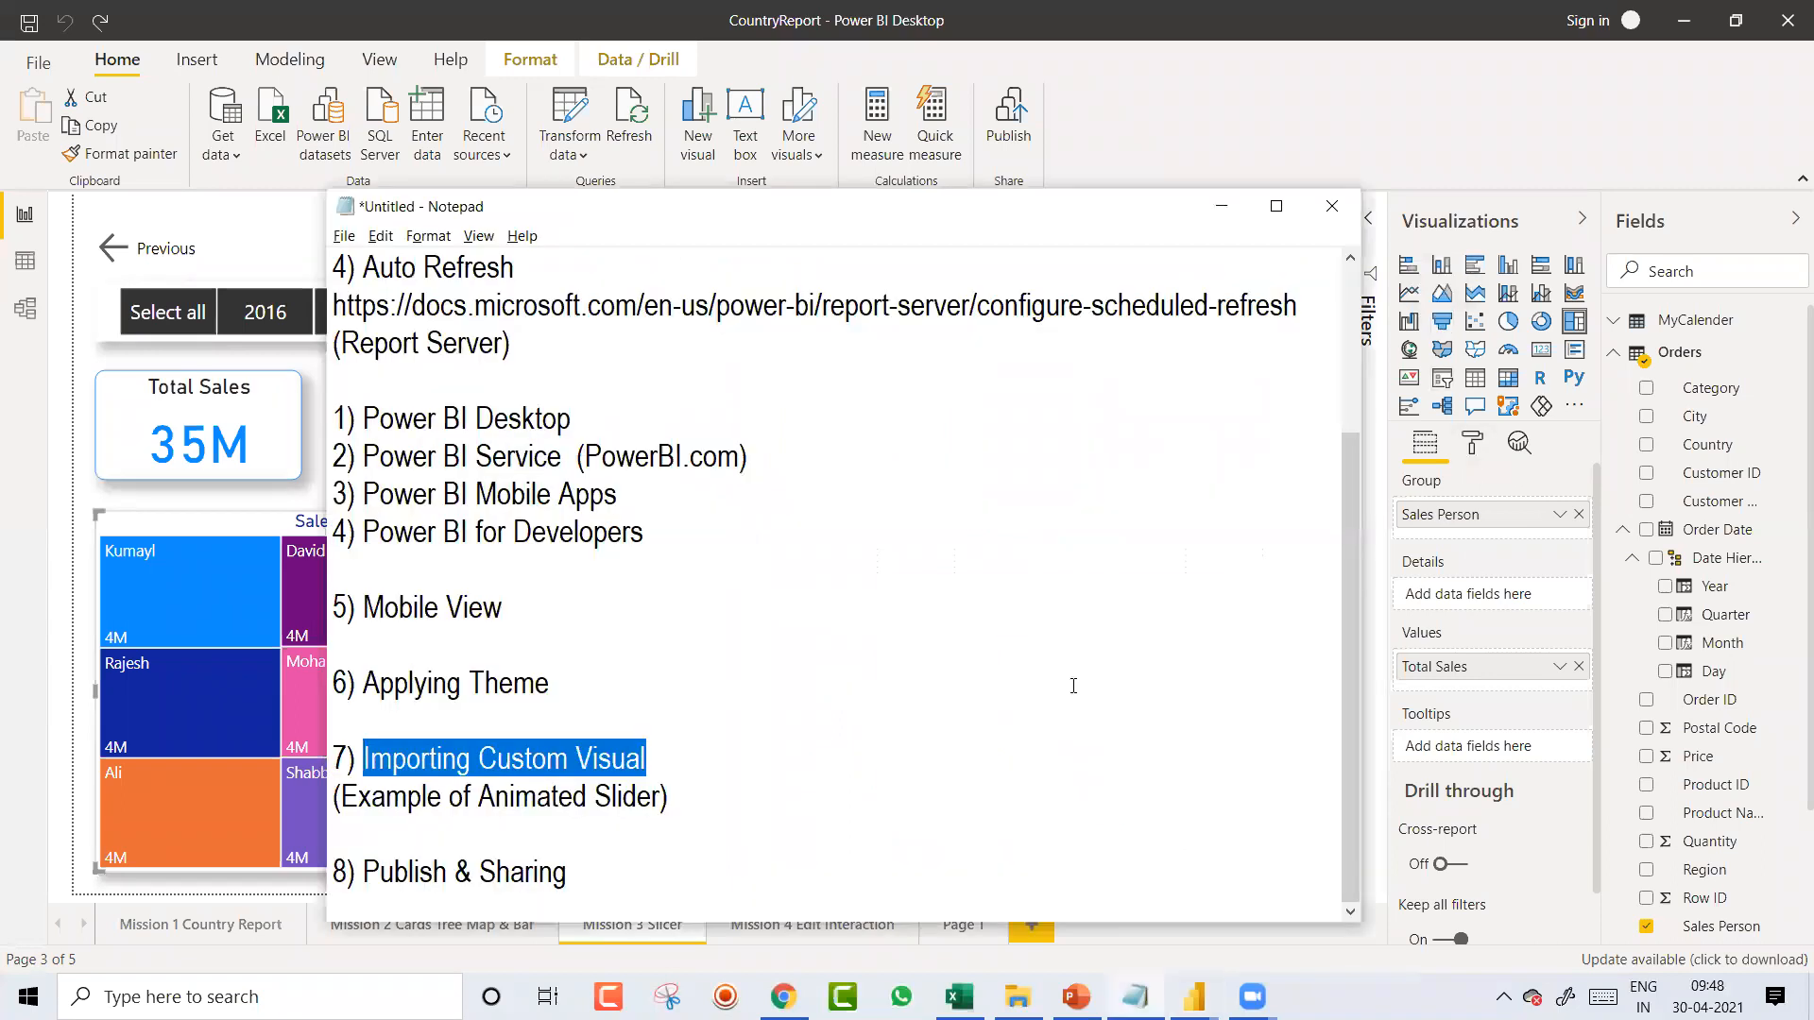
double_click(444, 802)
left_click(444, 802)
key("shift+Down")
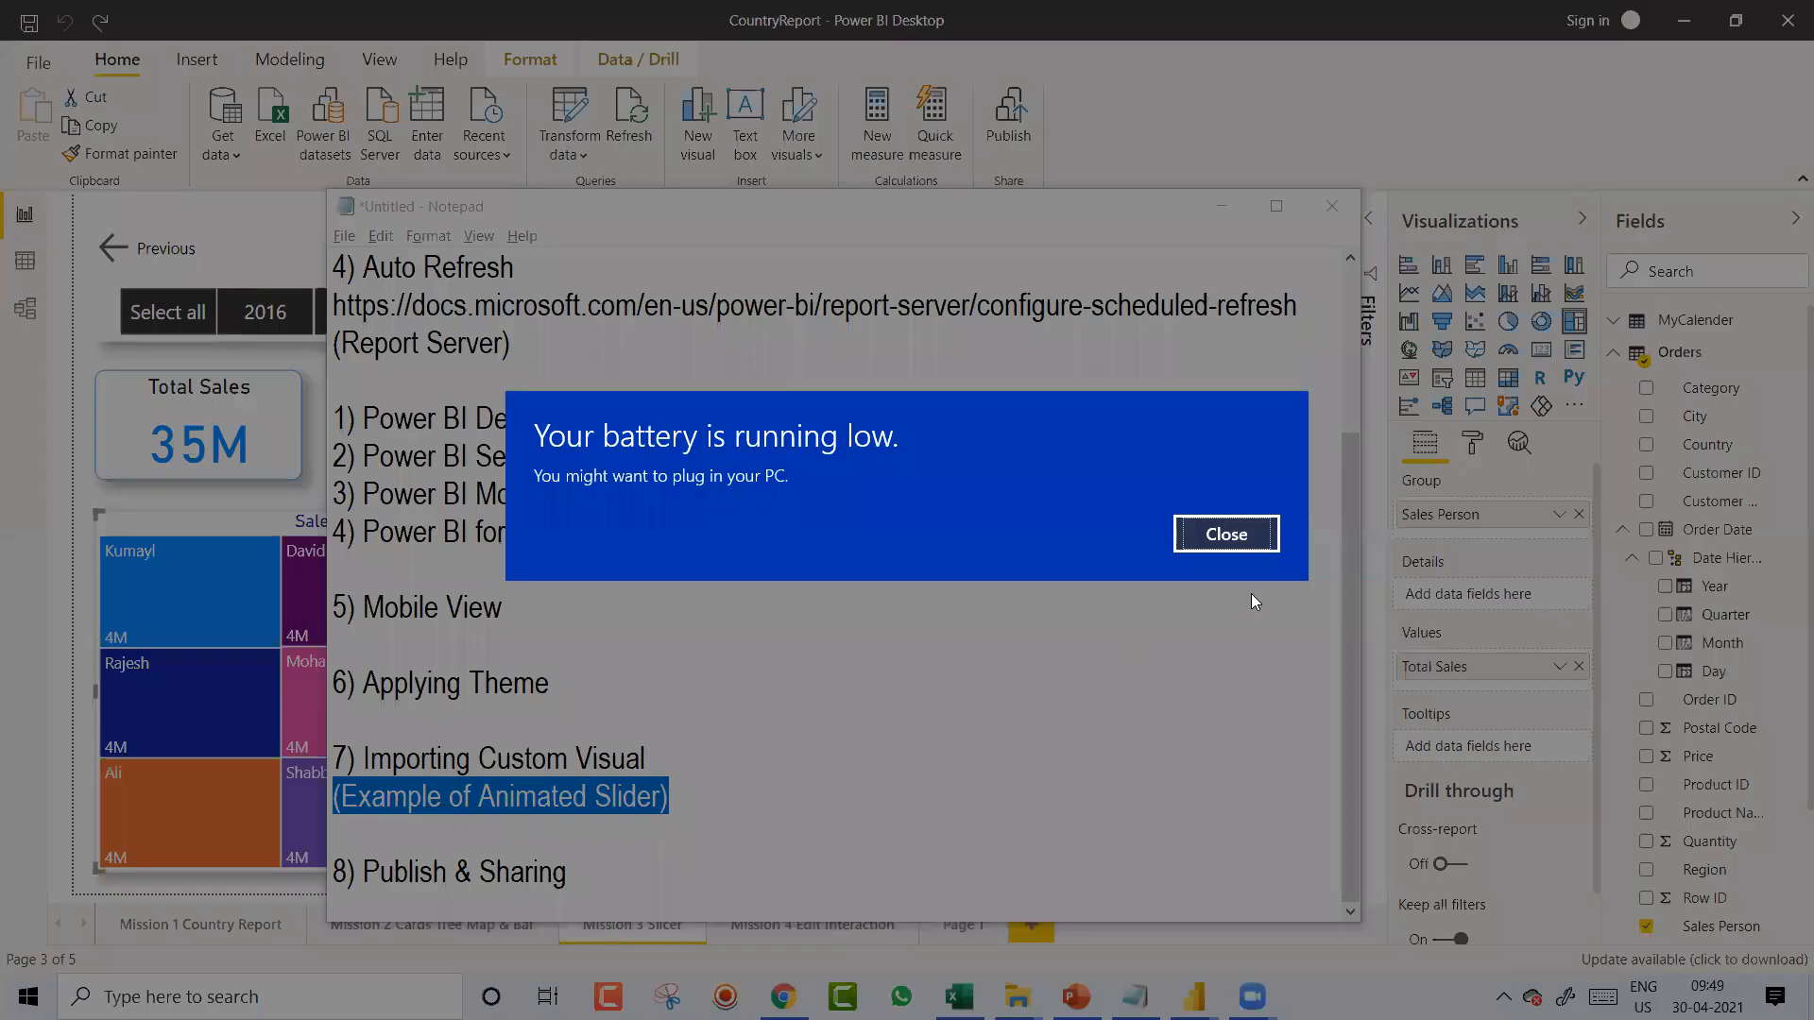
left_click(1240, 536)
key("ctrl+End")
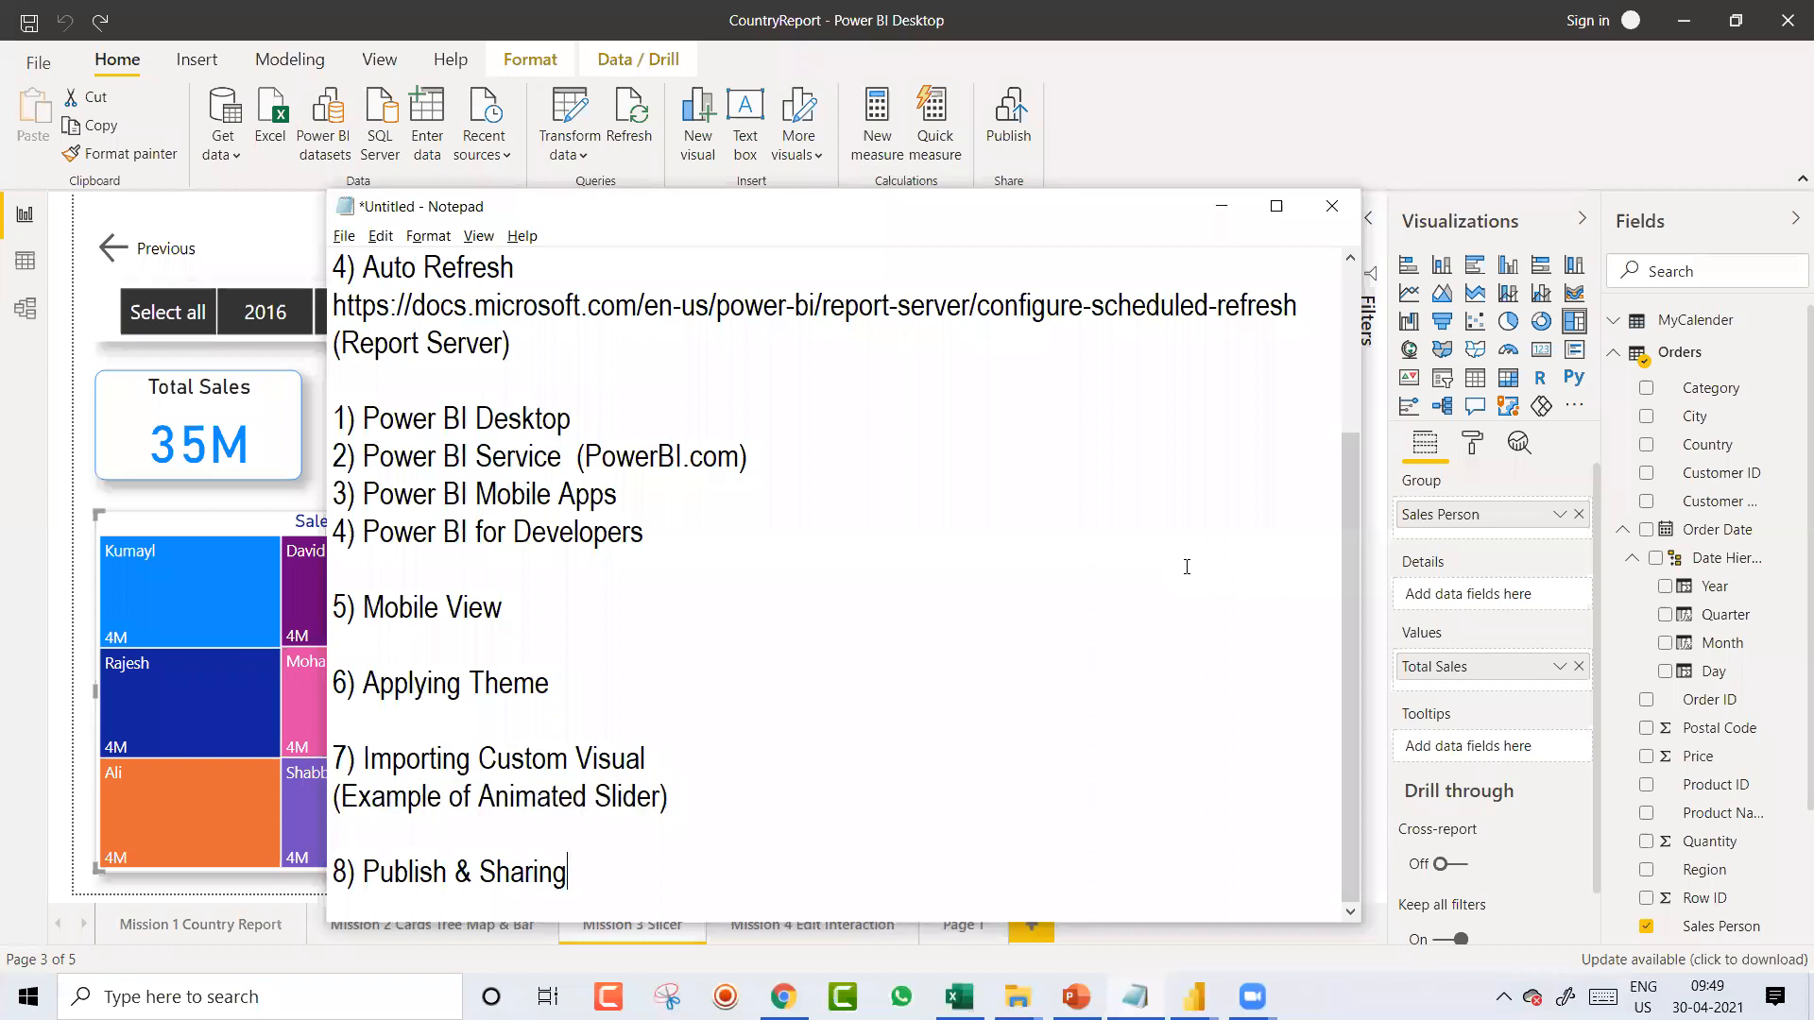
Step: Highlight "Publish & Sharing" and the related "Power BI Service" entry in the agenda
key("shift+Left")
key("shift+Left")
key("shift+Left")
key("shift+Left")
key("shift+Left")
key("shift+Left")
key("shift+Left")
key("shift+Left")
key("shift+Left")
key("shift+Left")
key("shift+Left")
key("shift+Left")
key("shift+Left")
key("shift+Left")
key("shift+Left")
key("shift+Left")
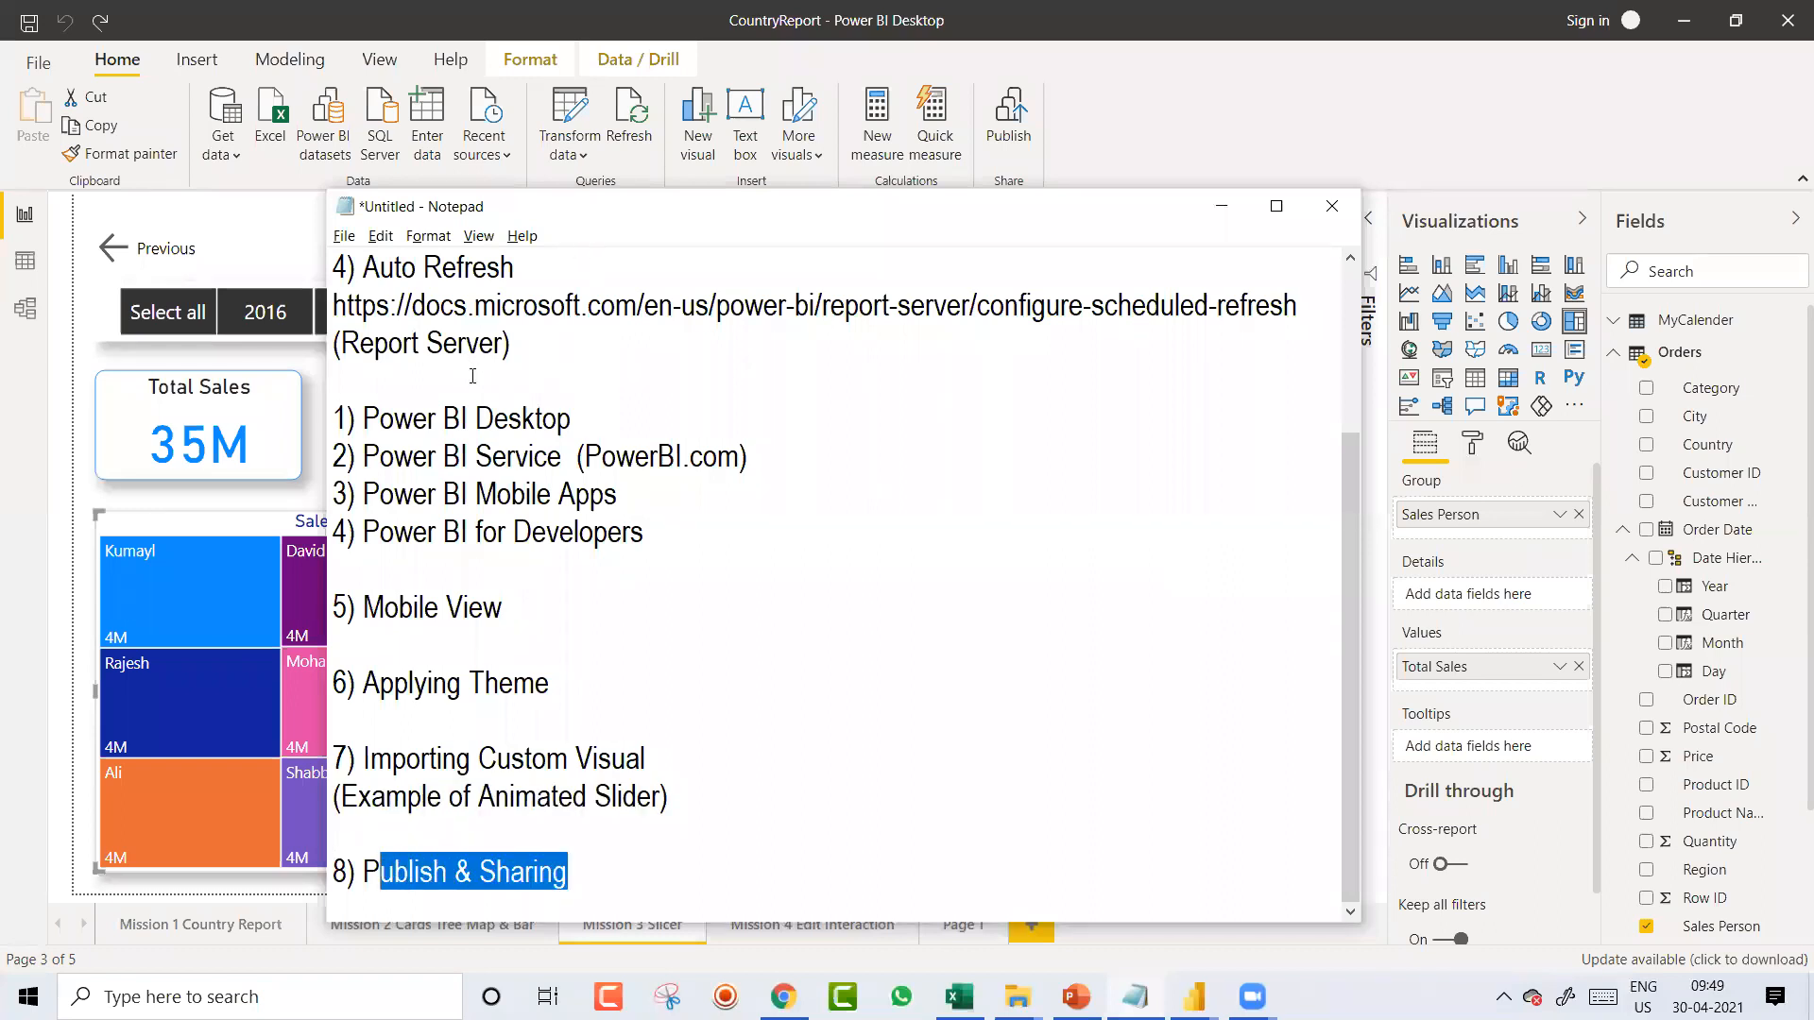
left_click_drag(363, 456, 572, 452)
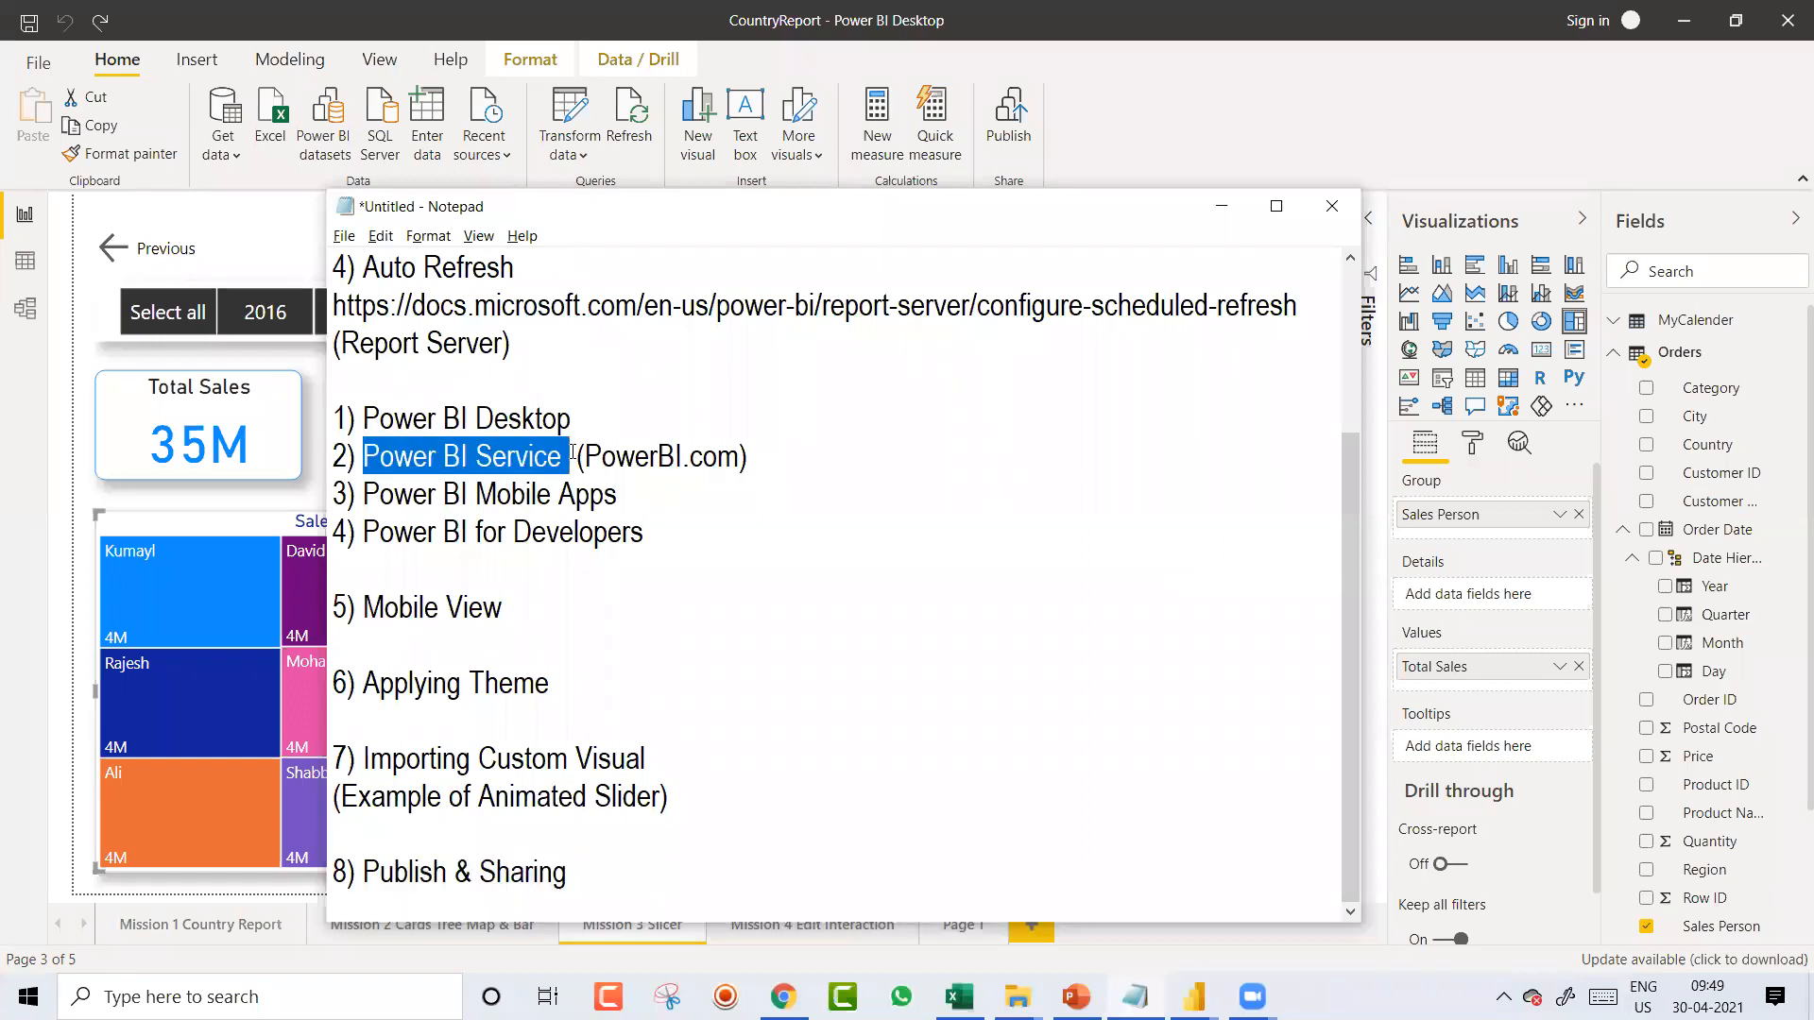
key("ctrl+End")
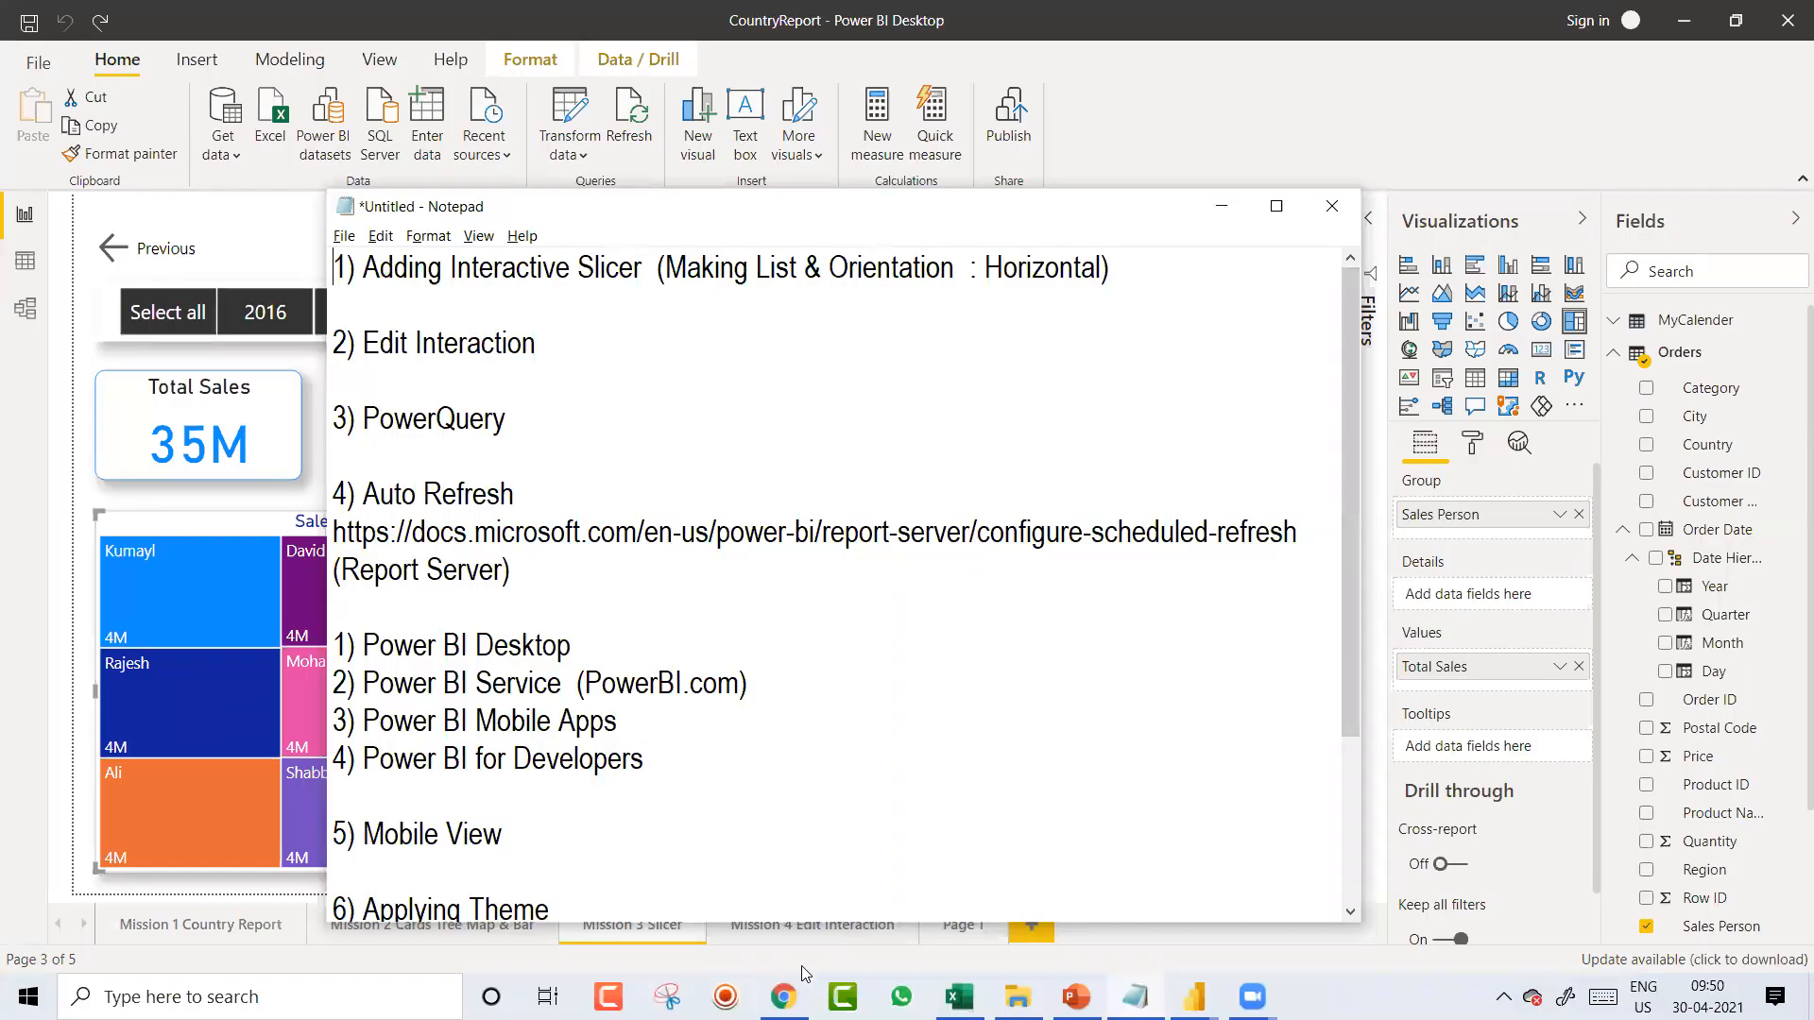
Step: Highlight the first agenda topic, "Adding Interactive Slicer", then minimize Notepad to view the slicers on the CountryReport page
key("alt+Tab")
left_click(457, 267)
left_click_drag(363, 268, 641, 268)
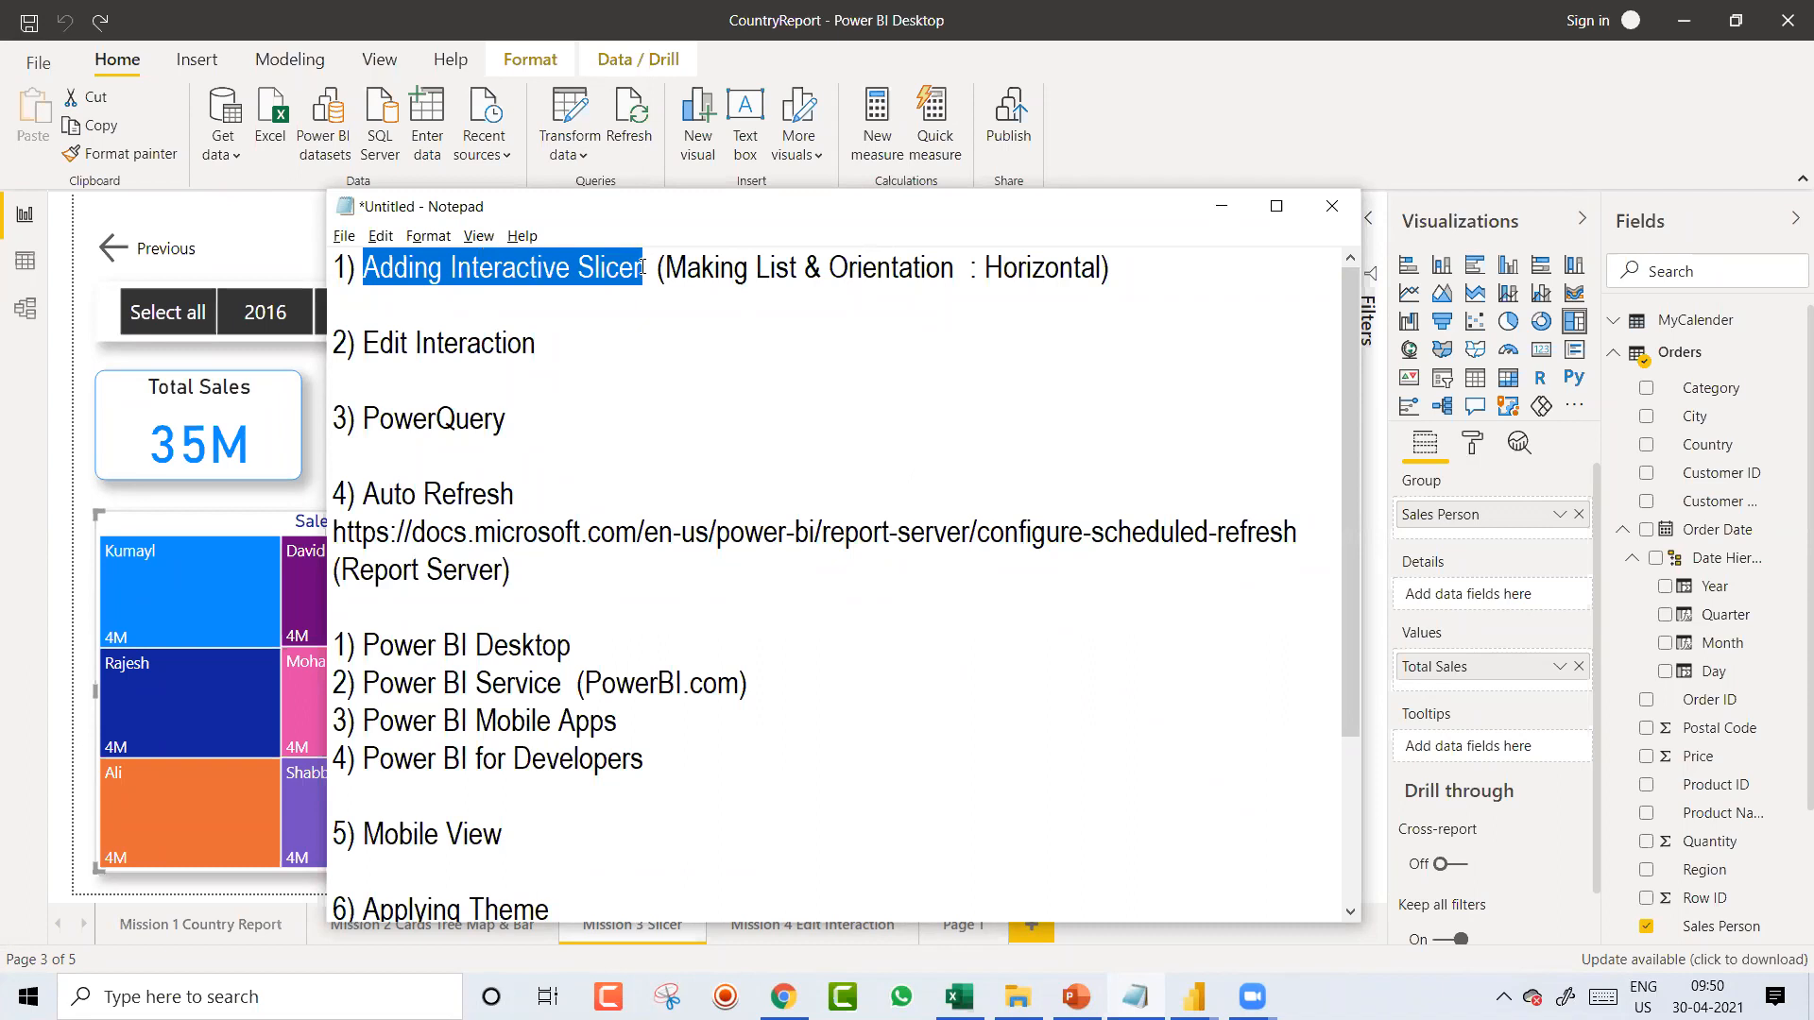
left_click(641, 268)
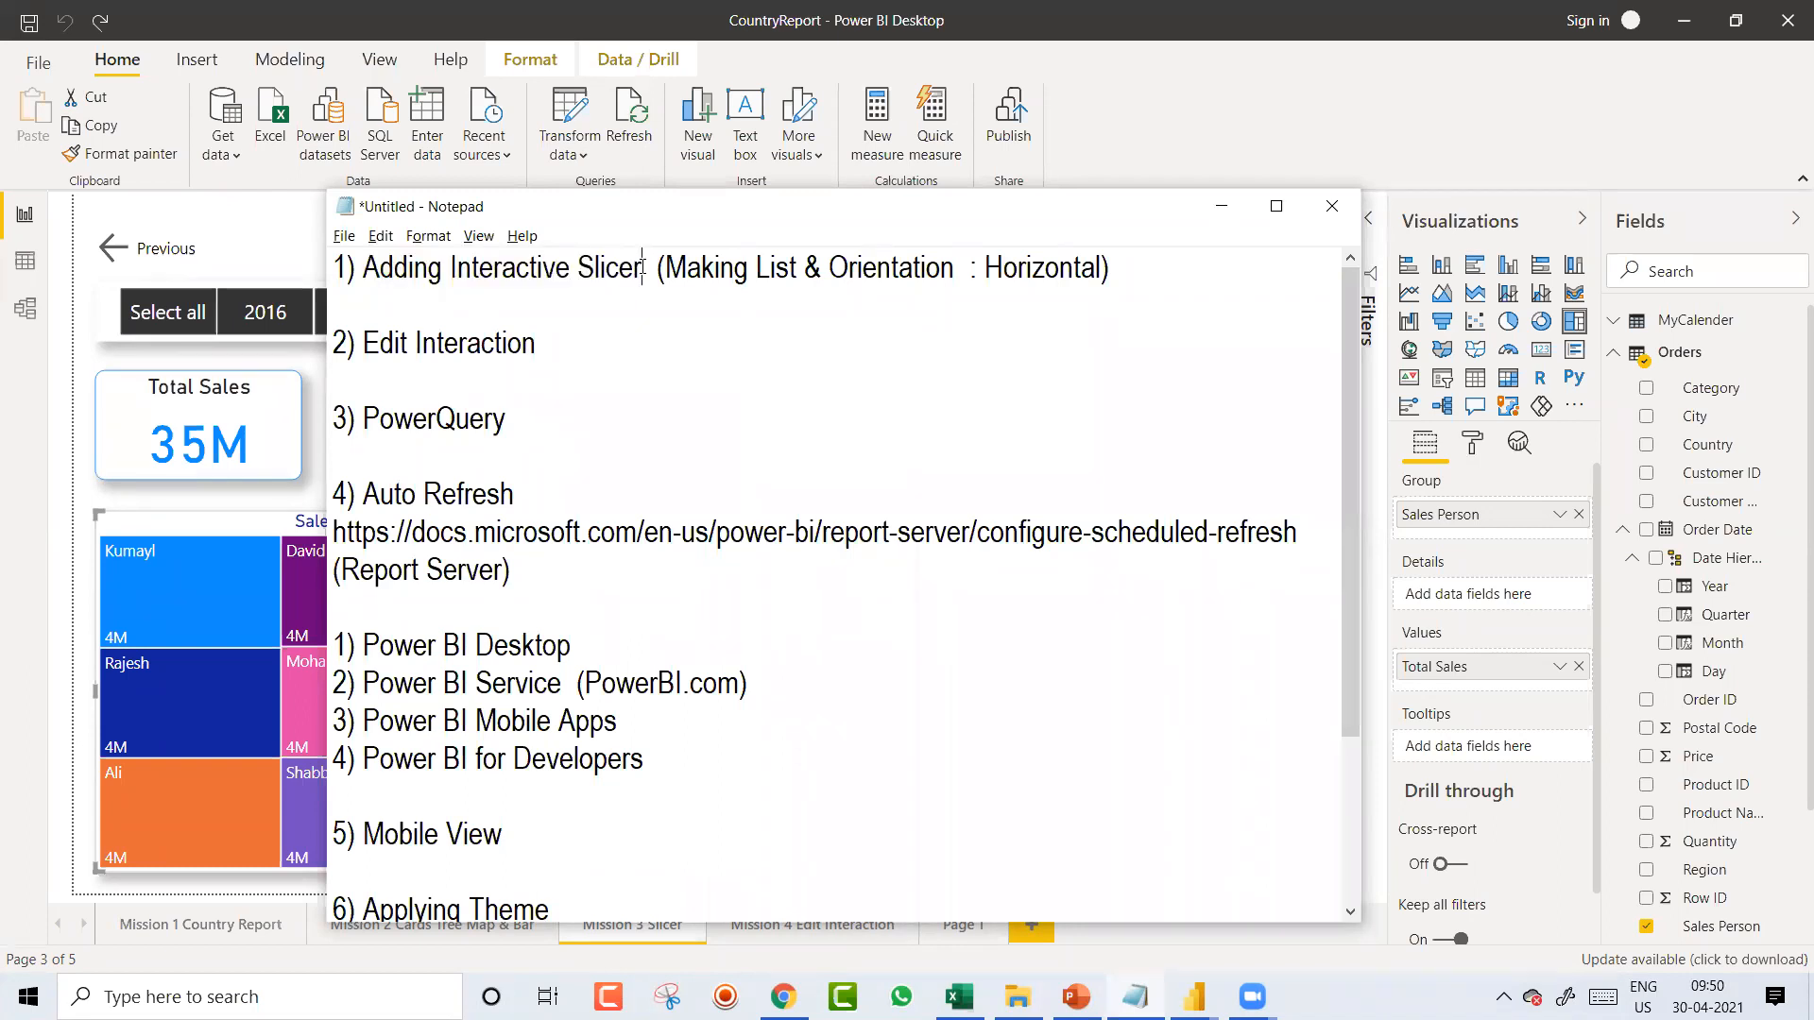
key("alt+Tab")
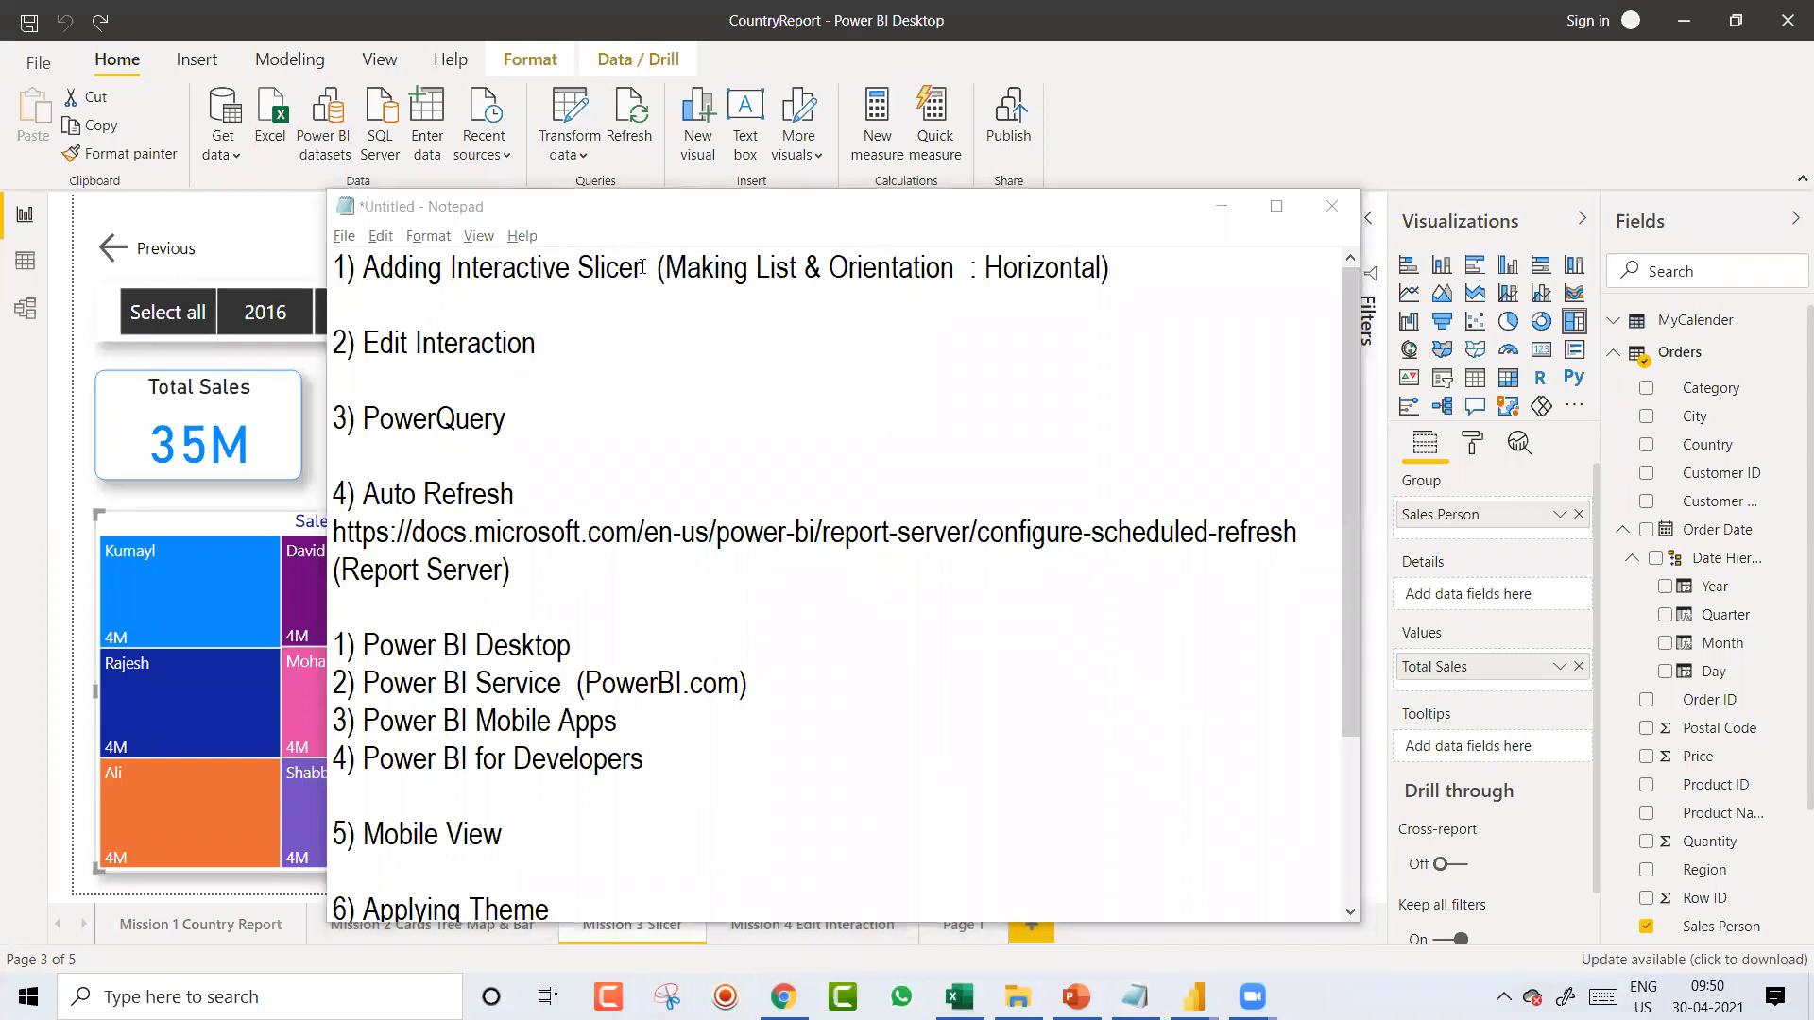
left_click(1221, 205)
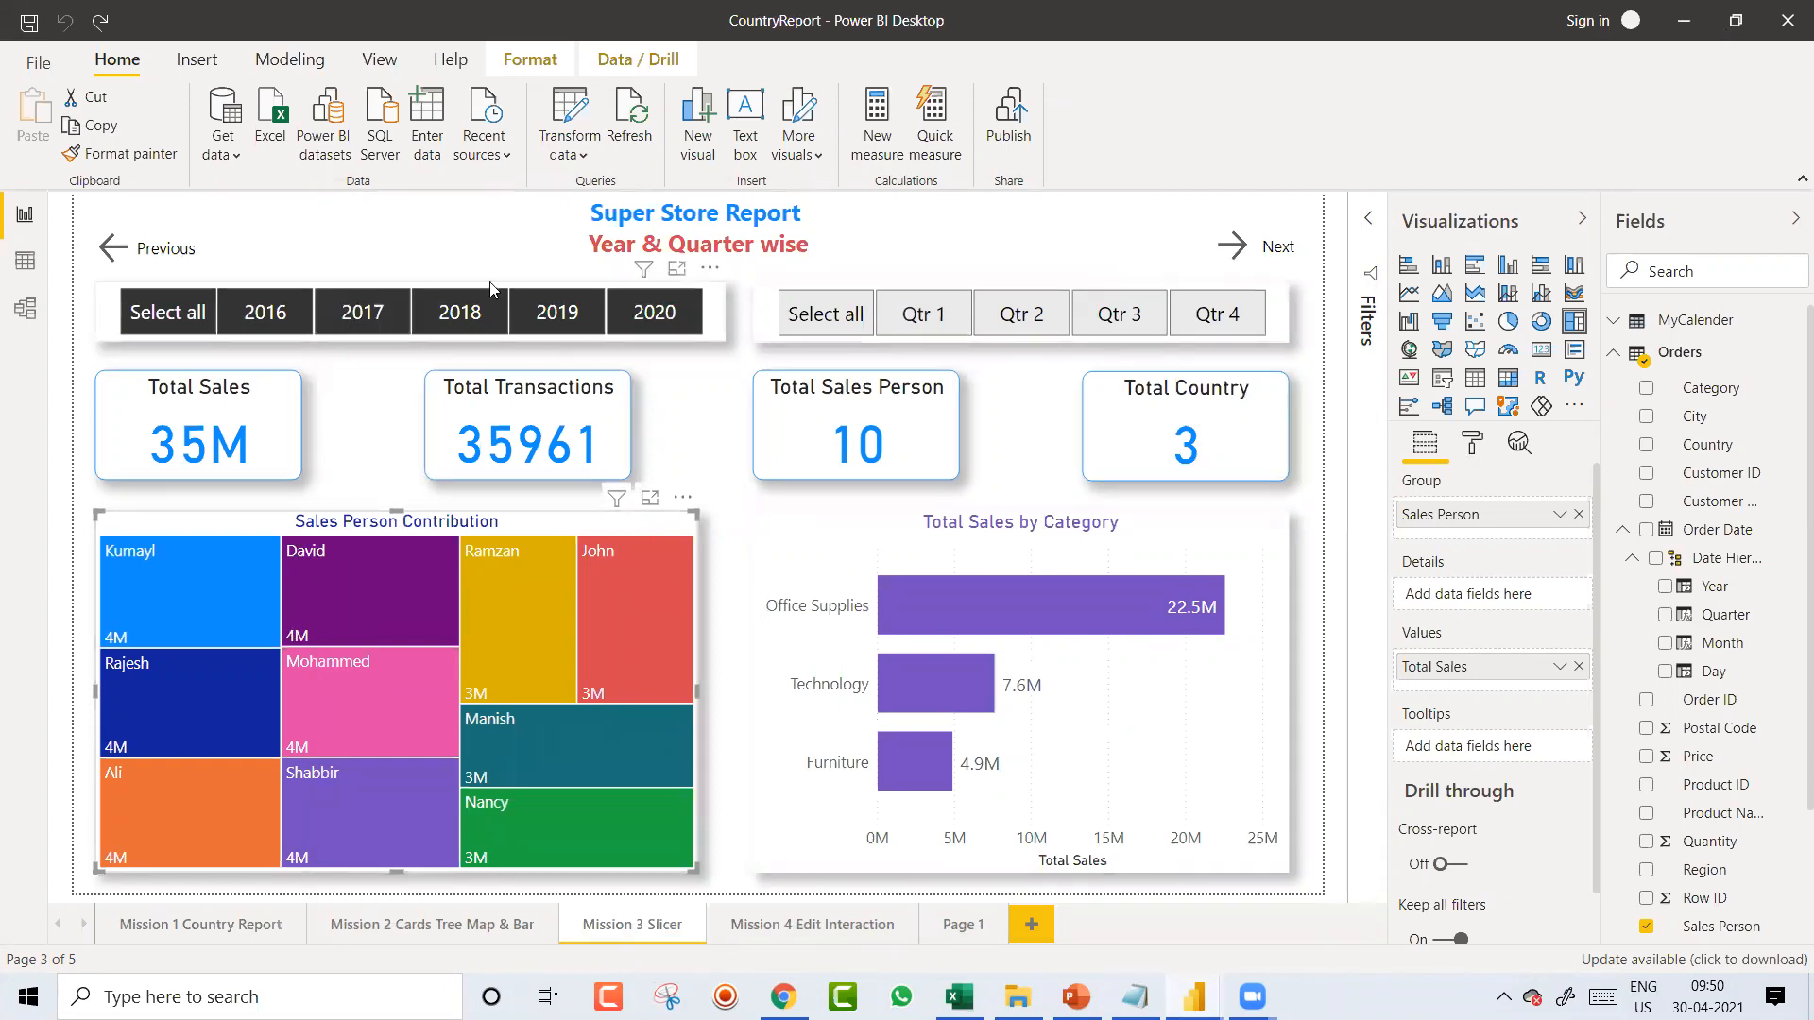
Step: Switch to the Session 1 report file and duplicate its Mission 2 page
key("alt+Tab")
key("alt+Tab")
key("alt+Tab")
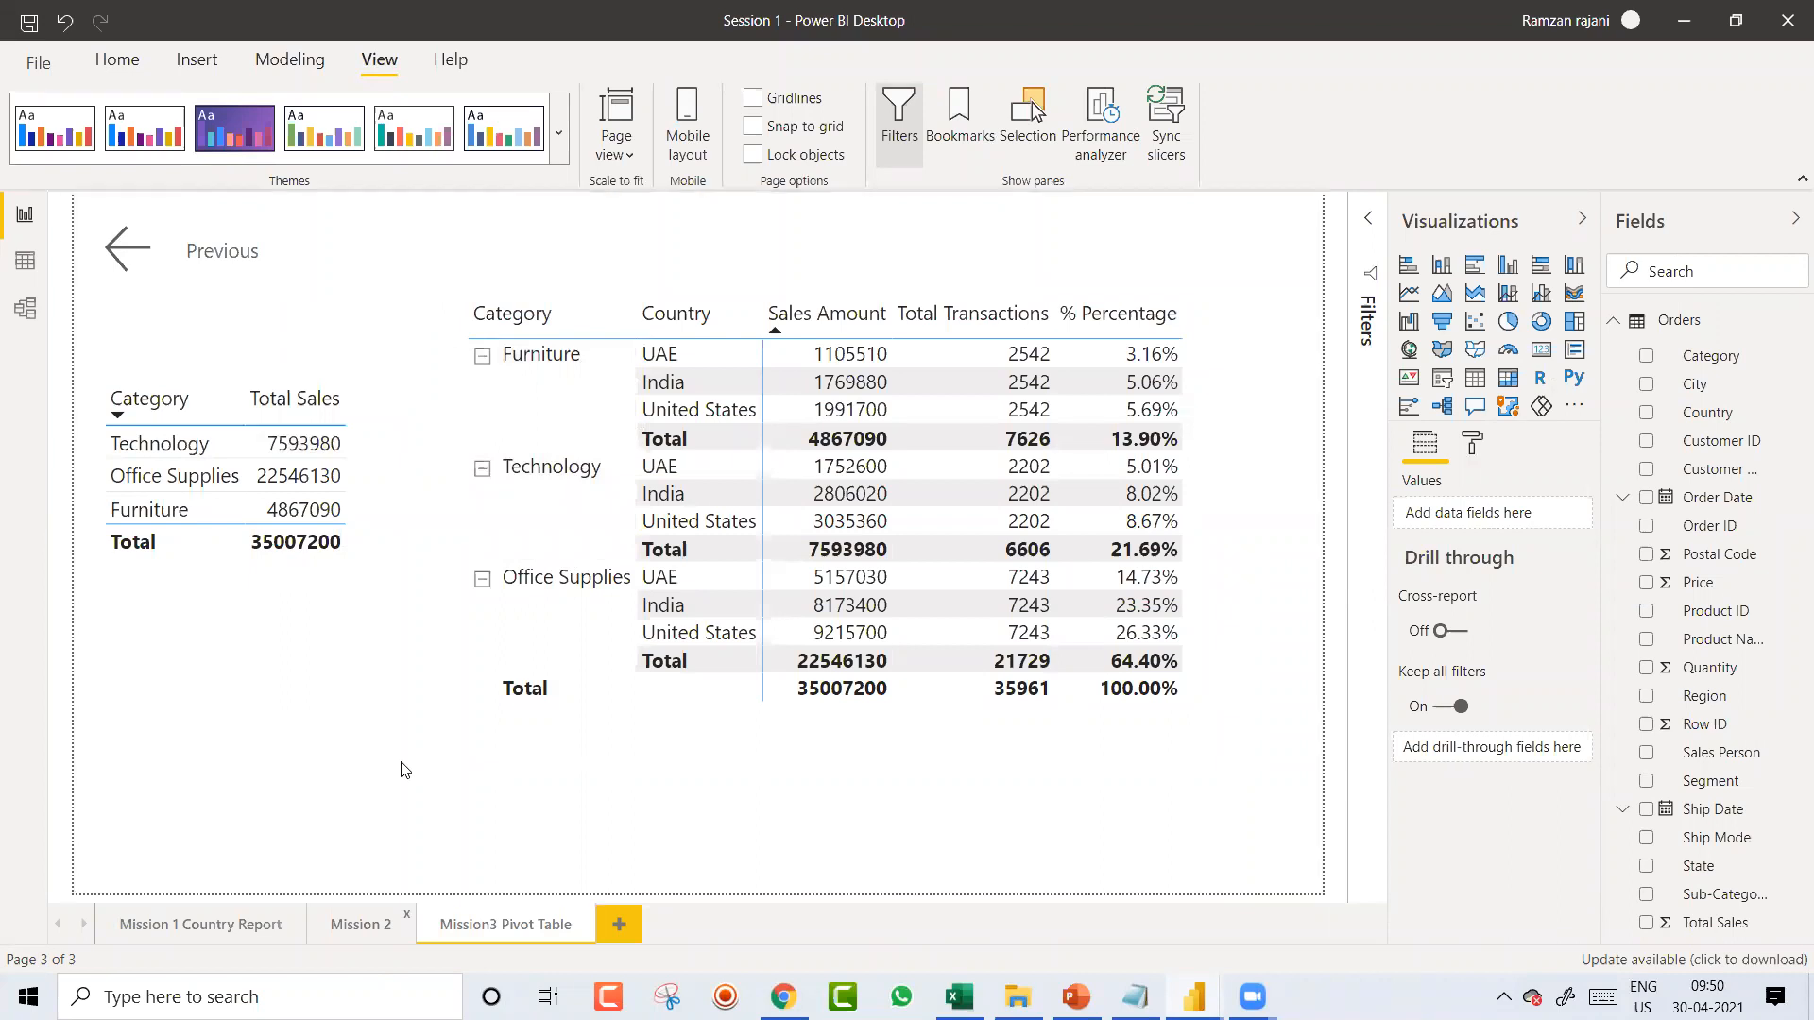
left_click(371, 925)
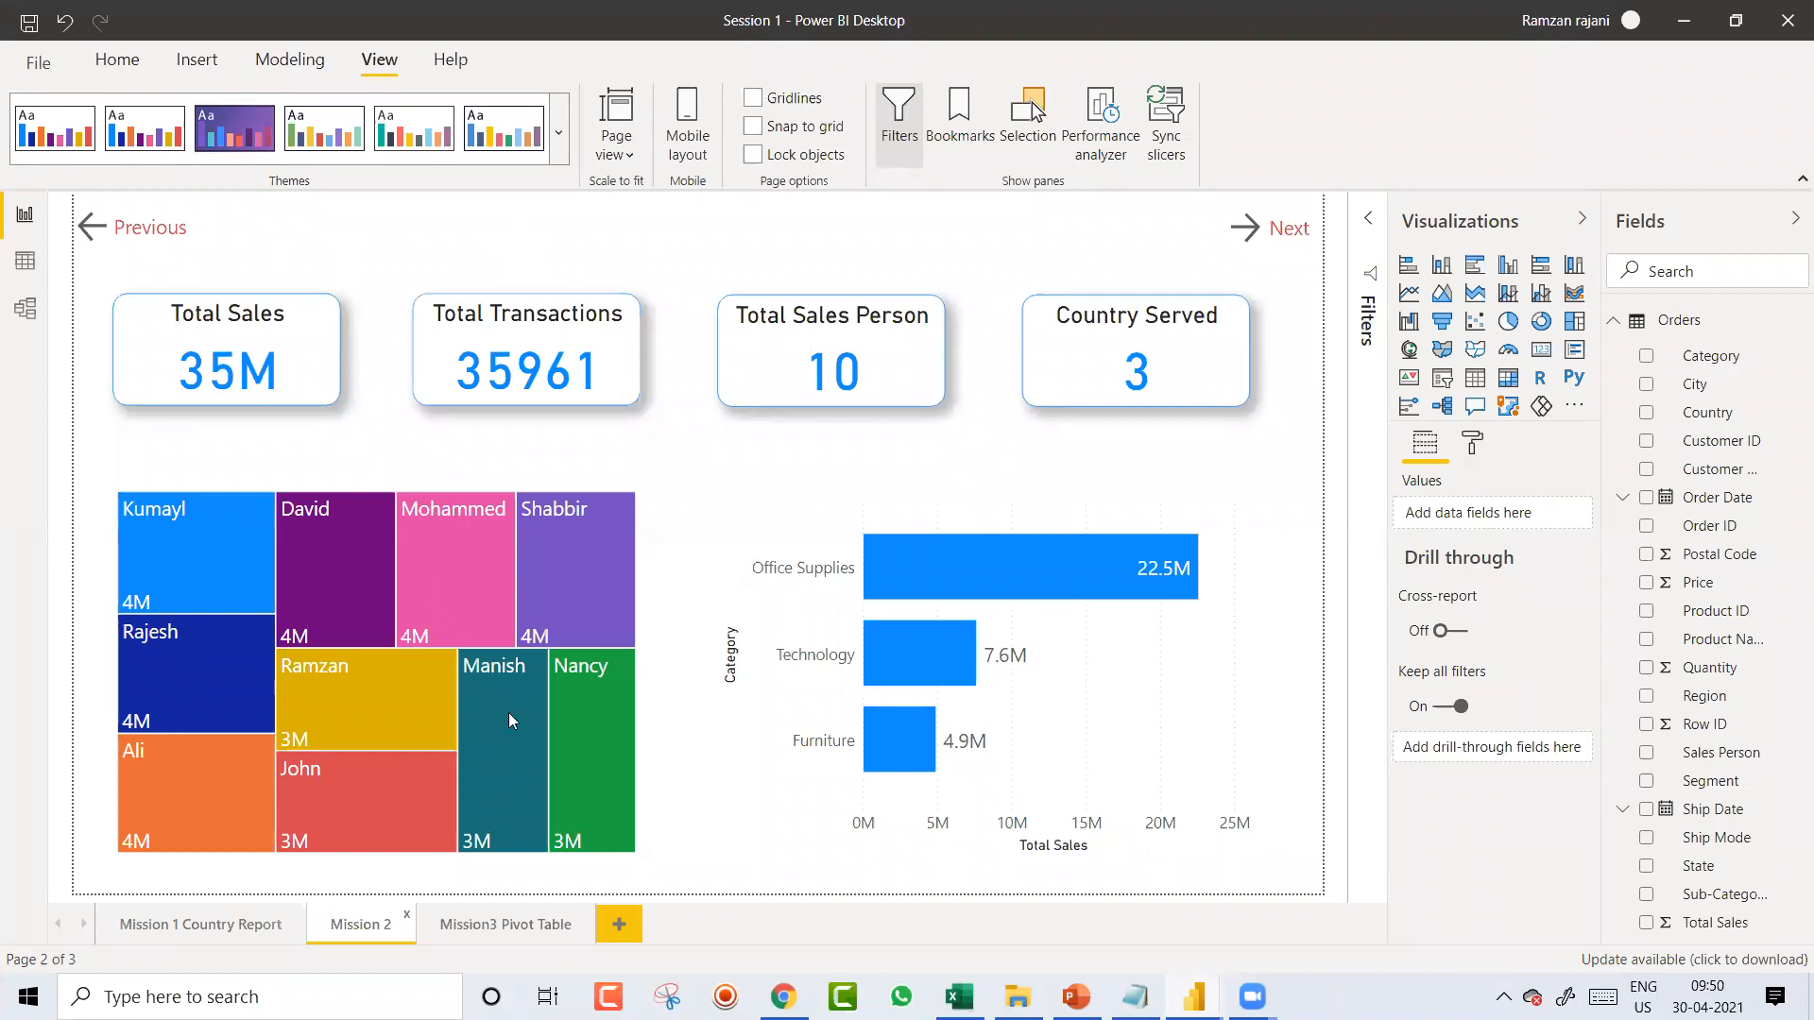
right_click(371, 941)
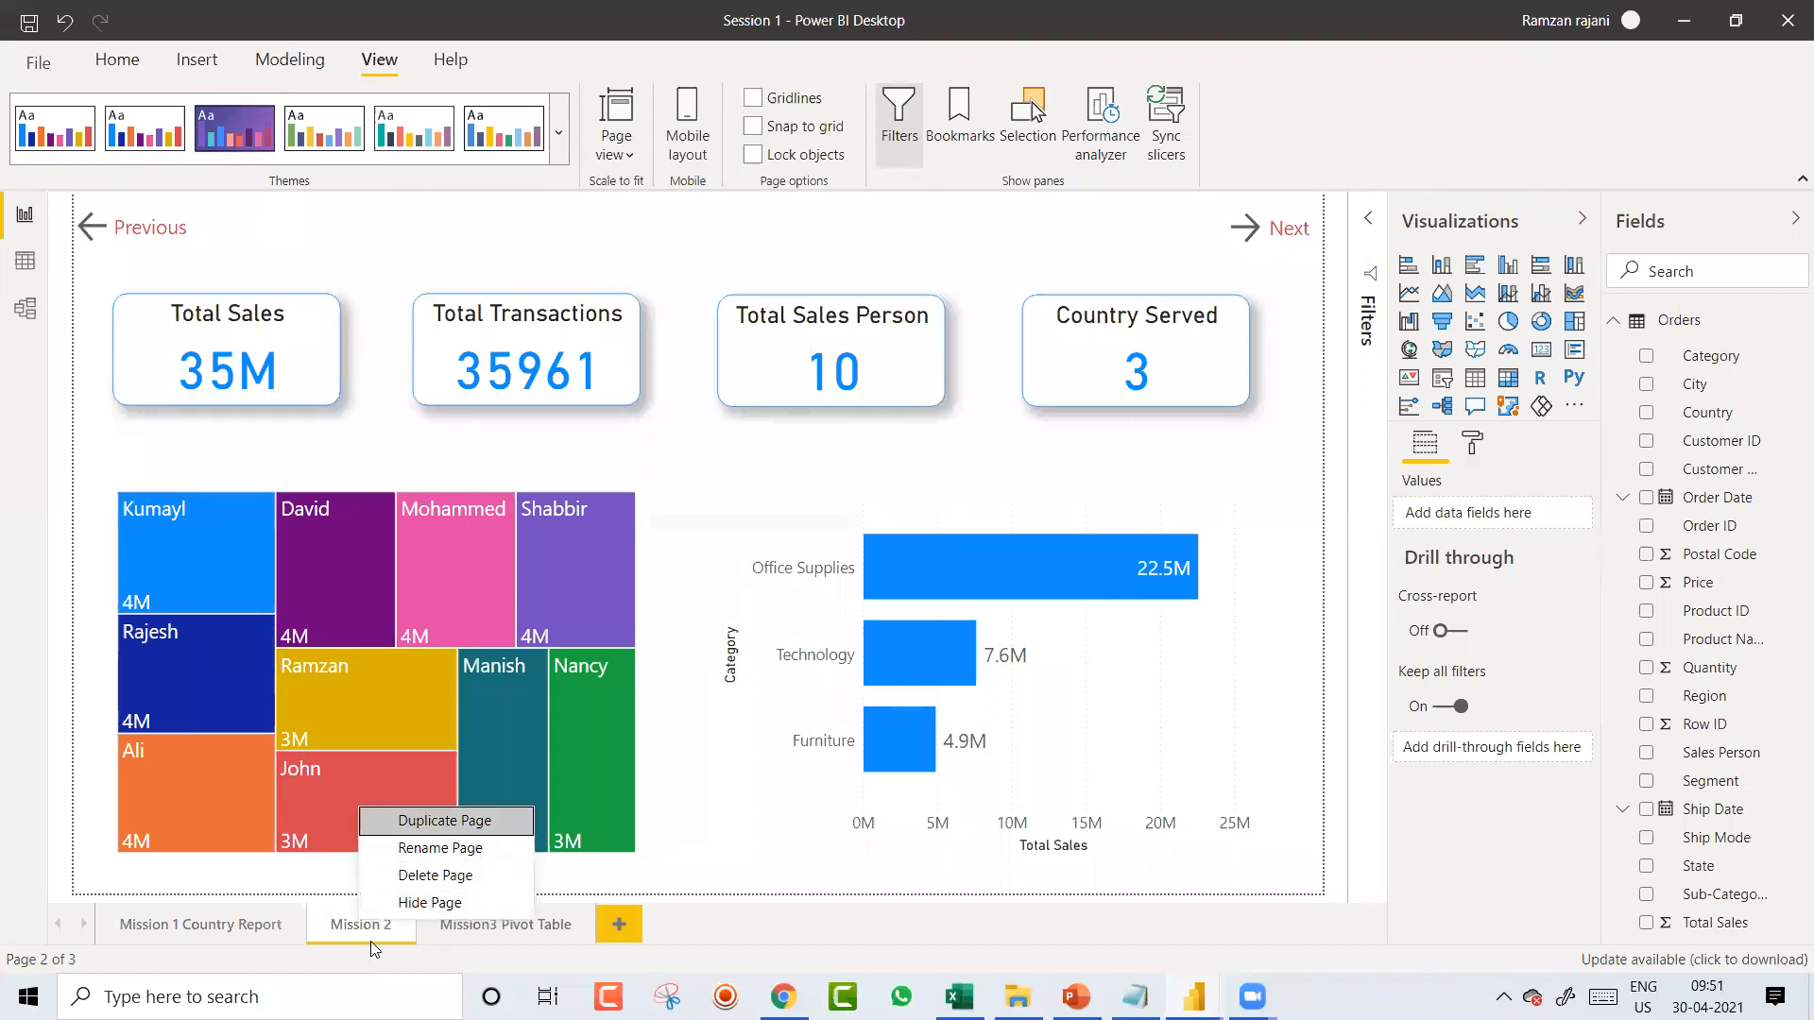
left_click(495, 821)
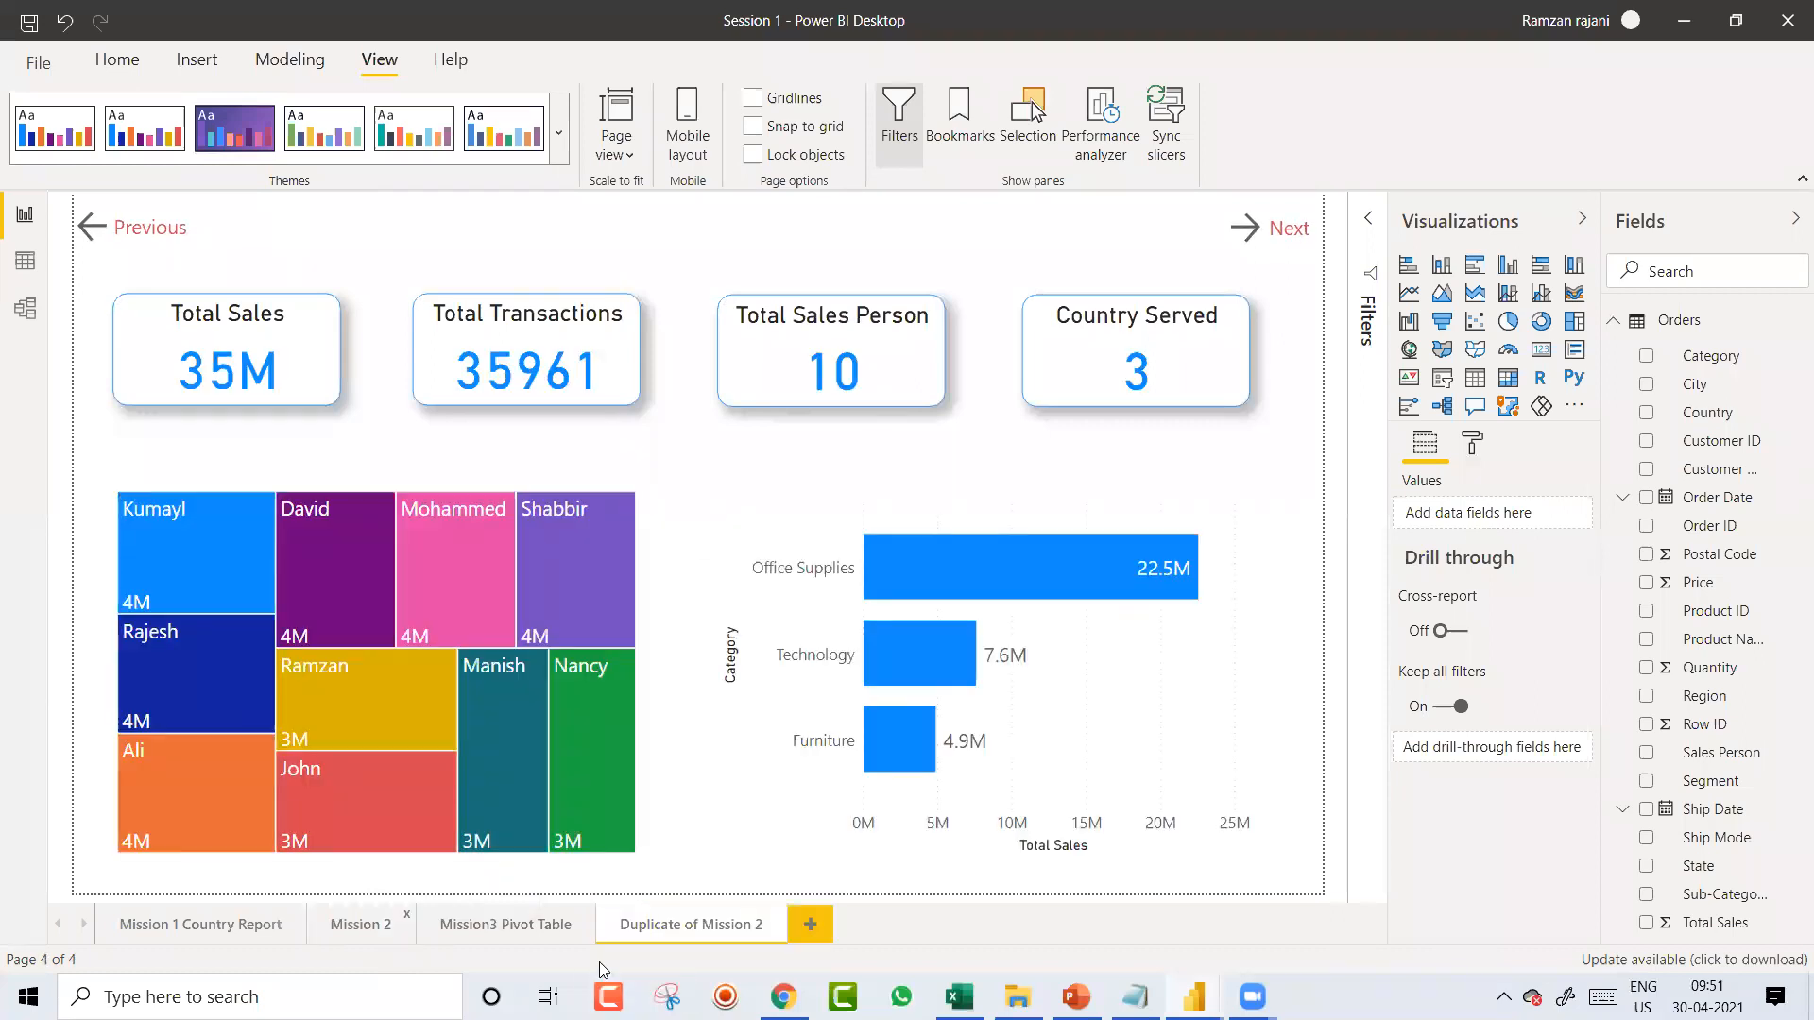
Step: Rename the duplicated page as "Mission 4"
double_click(665, 926)
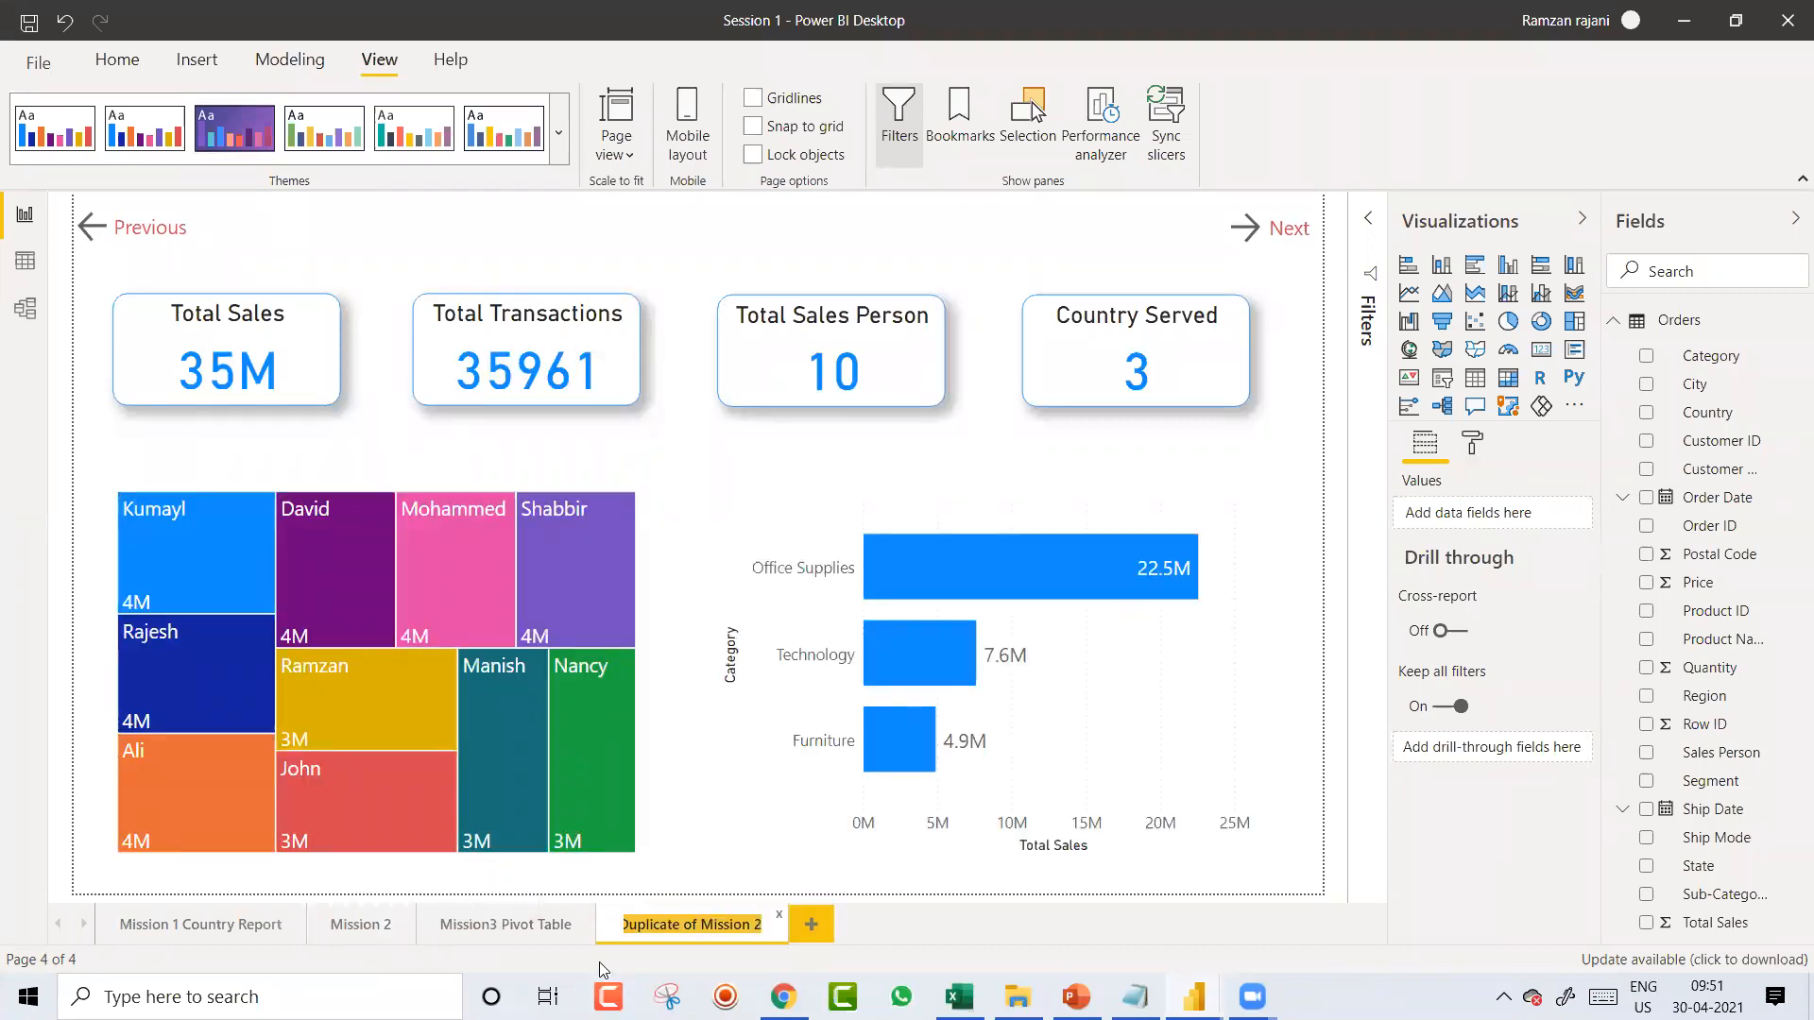
type("Mis")
key("BackSpace")
key("BackSpace")
key("BackSpace")
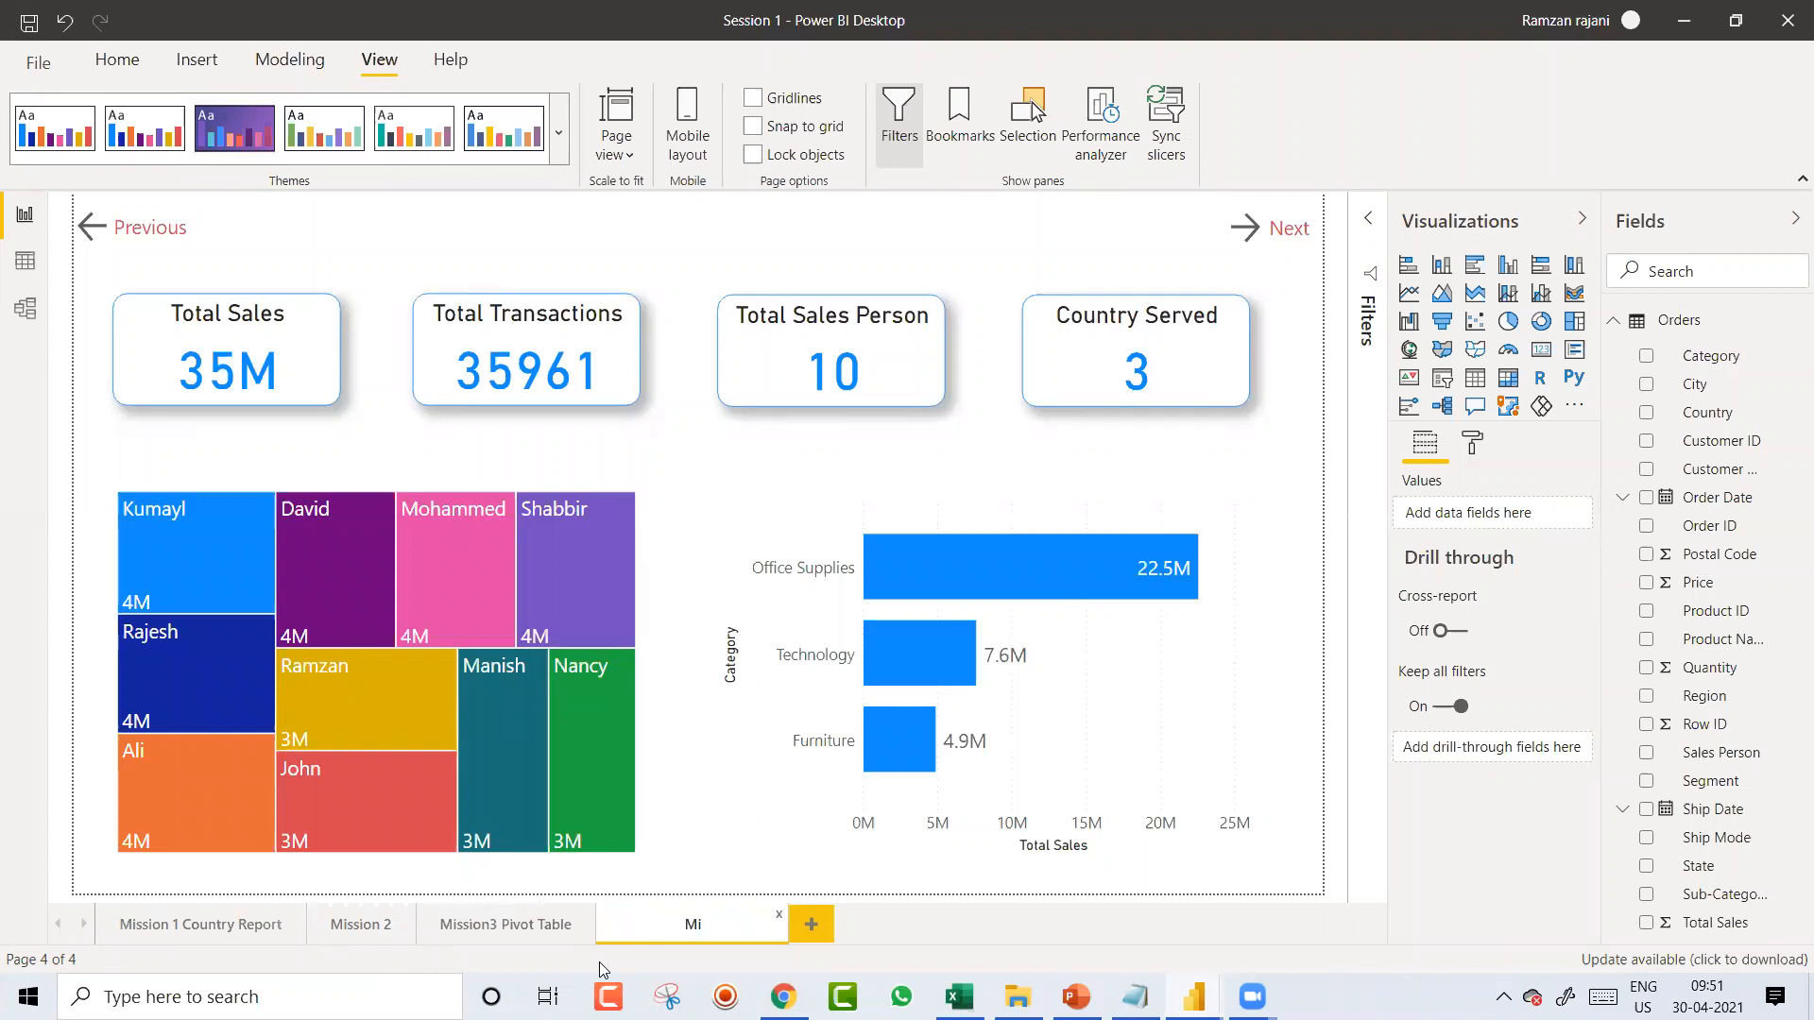
type("Mission 4")
key("Return")
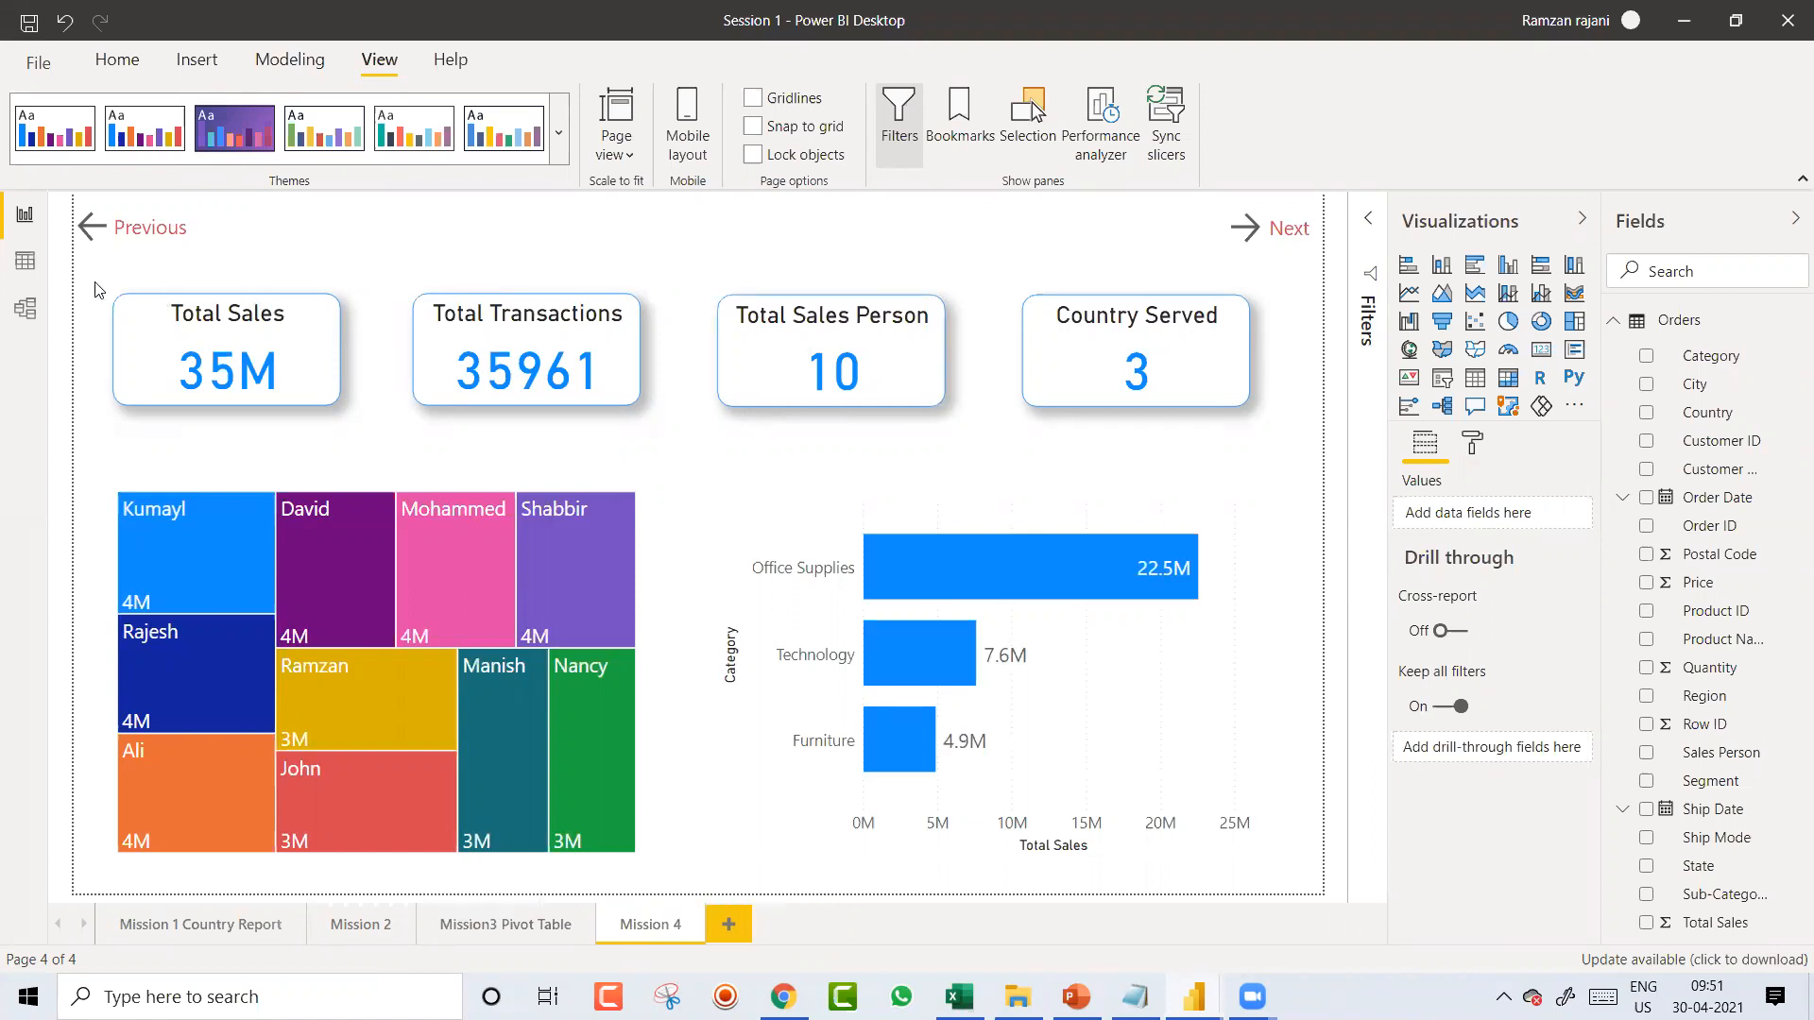
Step: Move the four KPI cards down together until they sit just above the treemap and bar chart, then deselect them
left_click_drag(85, 278, 1290, 452)
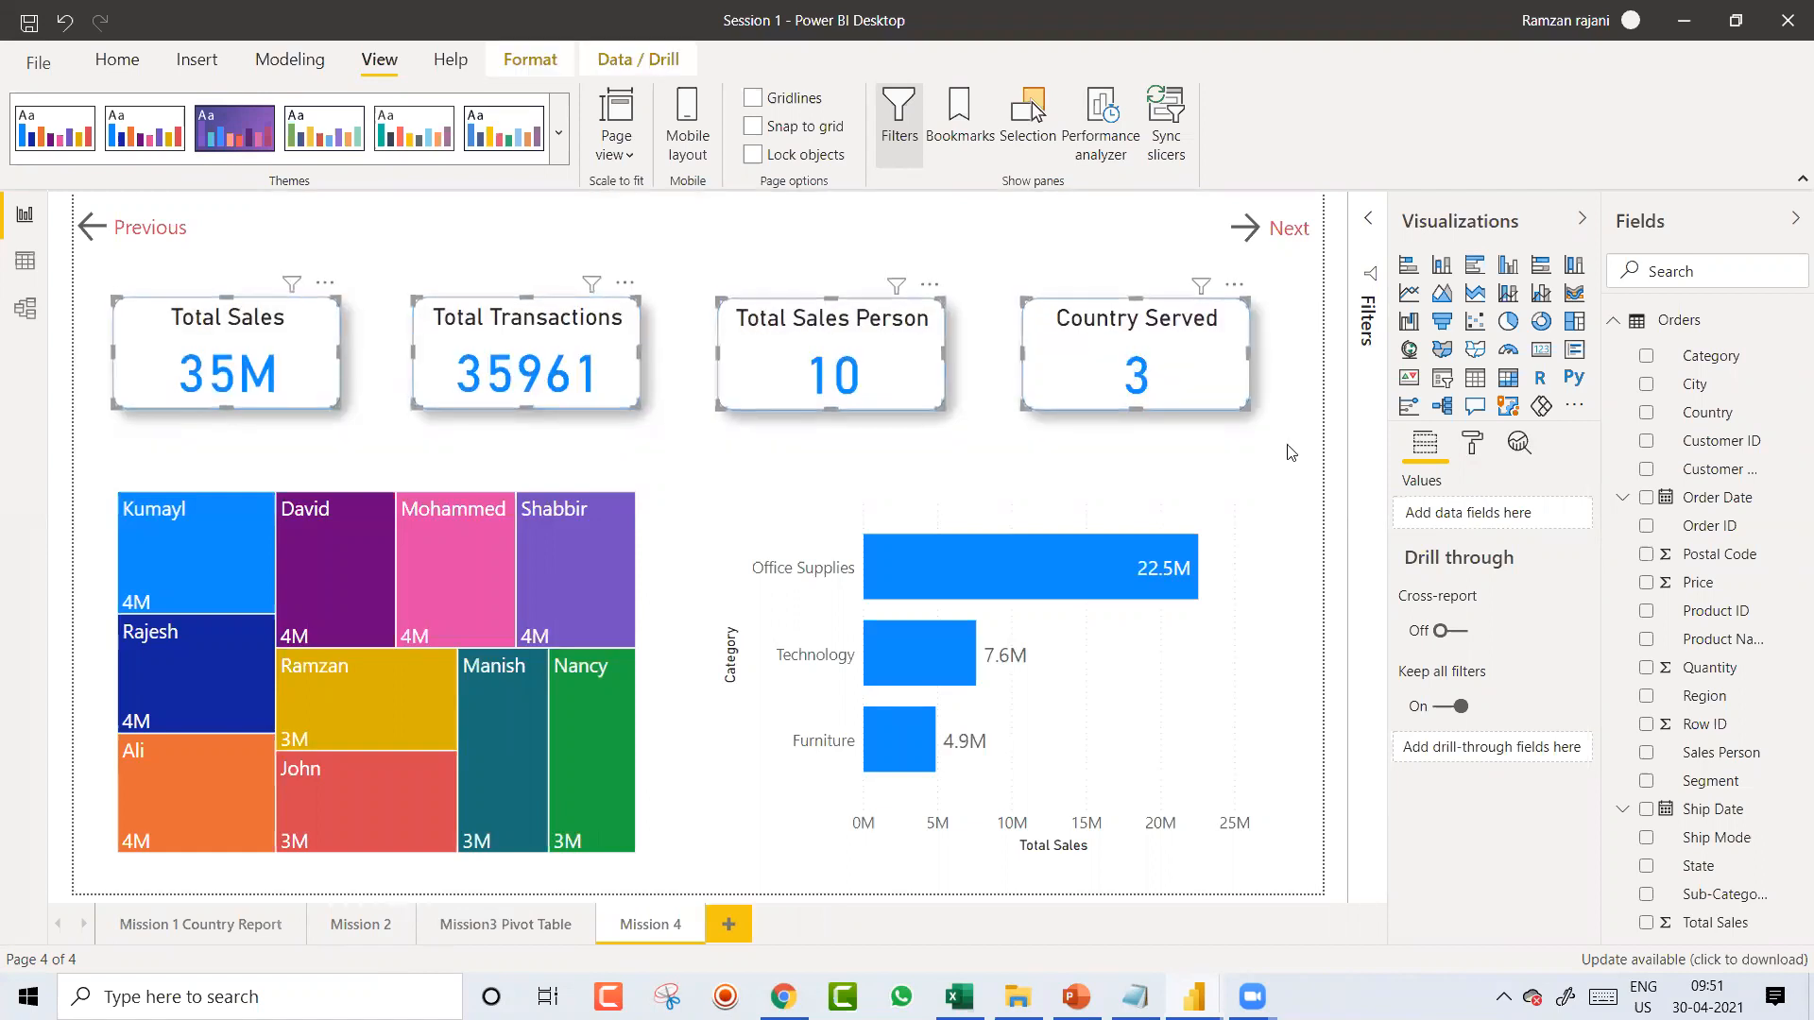
key("Down")
key("Down")
key("Down")
key("Down")
key("Down")
key("Down")
key("Down")
key("Down")
key("Down")
key("Down")
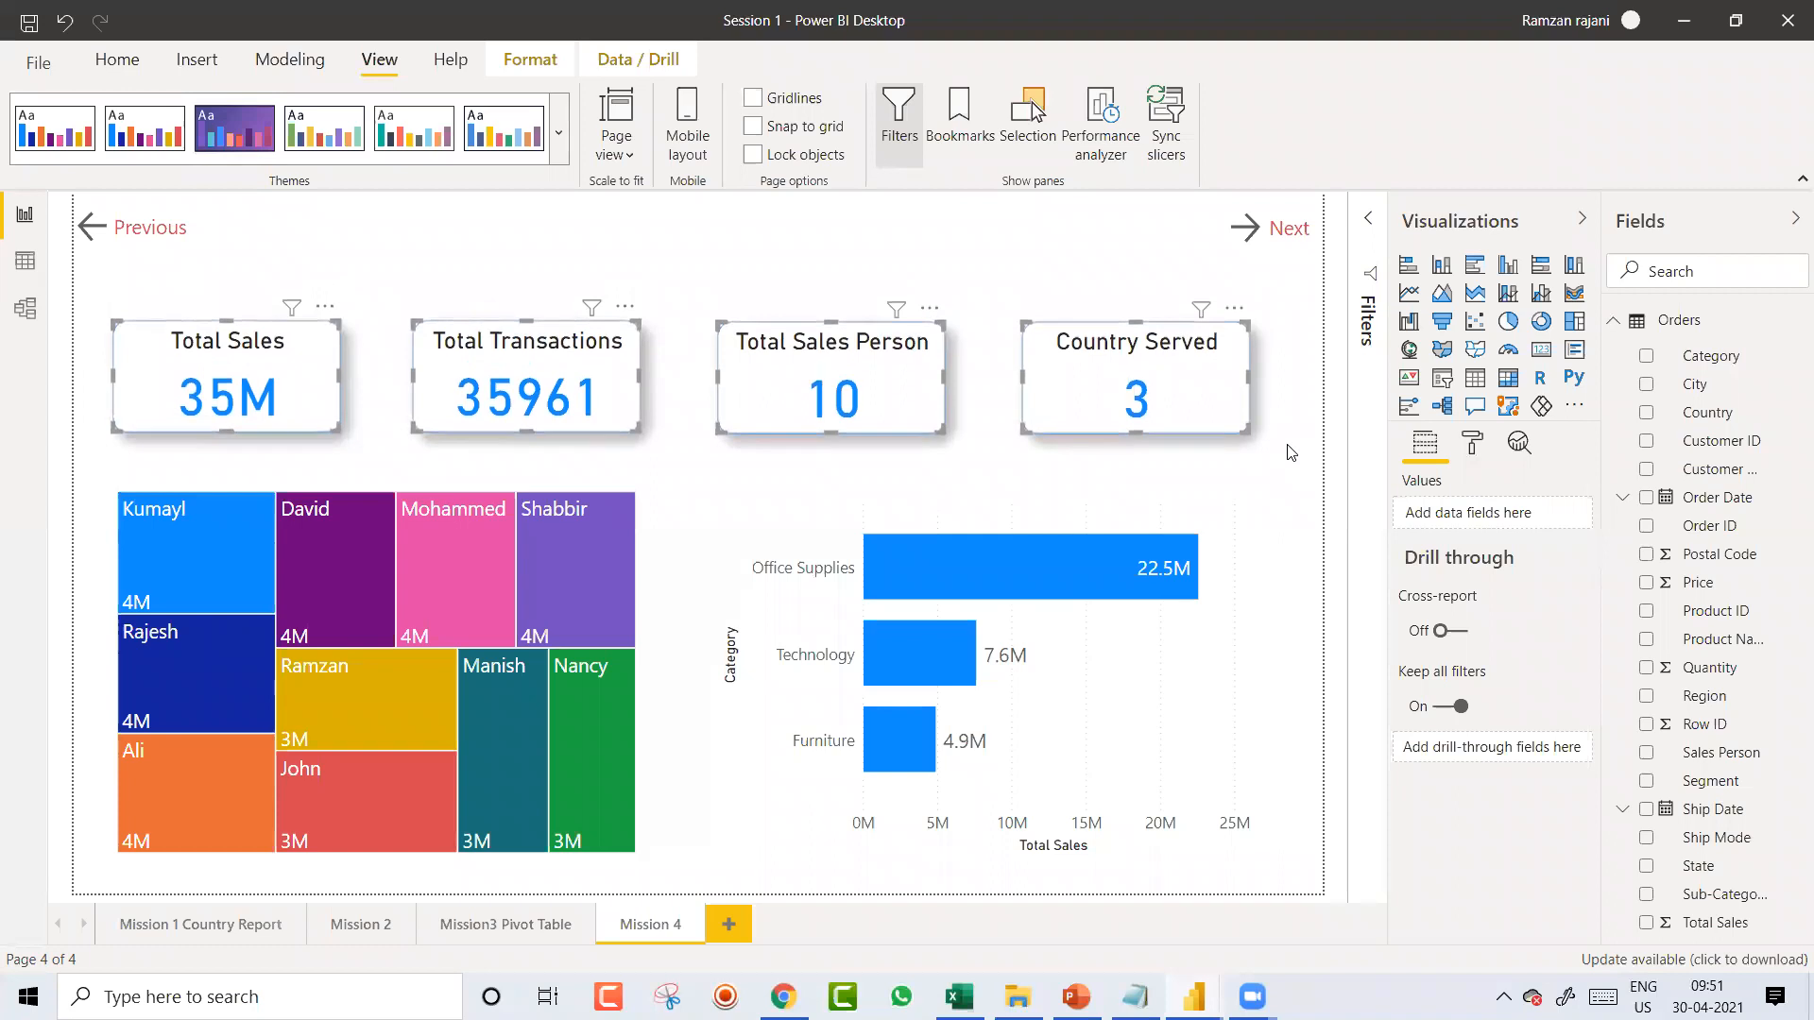
key("Down")
key("Down")
key("Down")
key("Down")
key("Down")
key("Down")
key("Down")
key("Down")
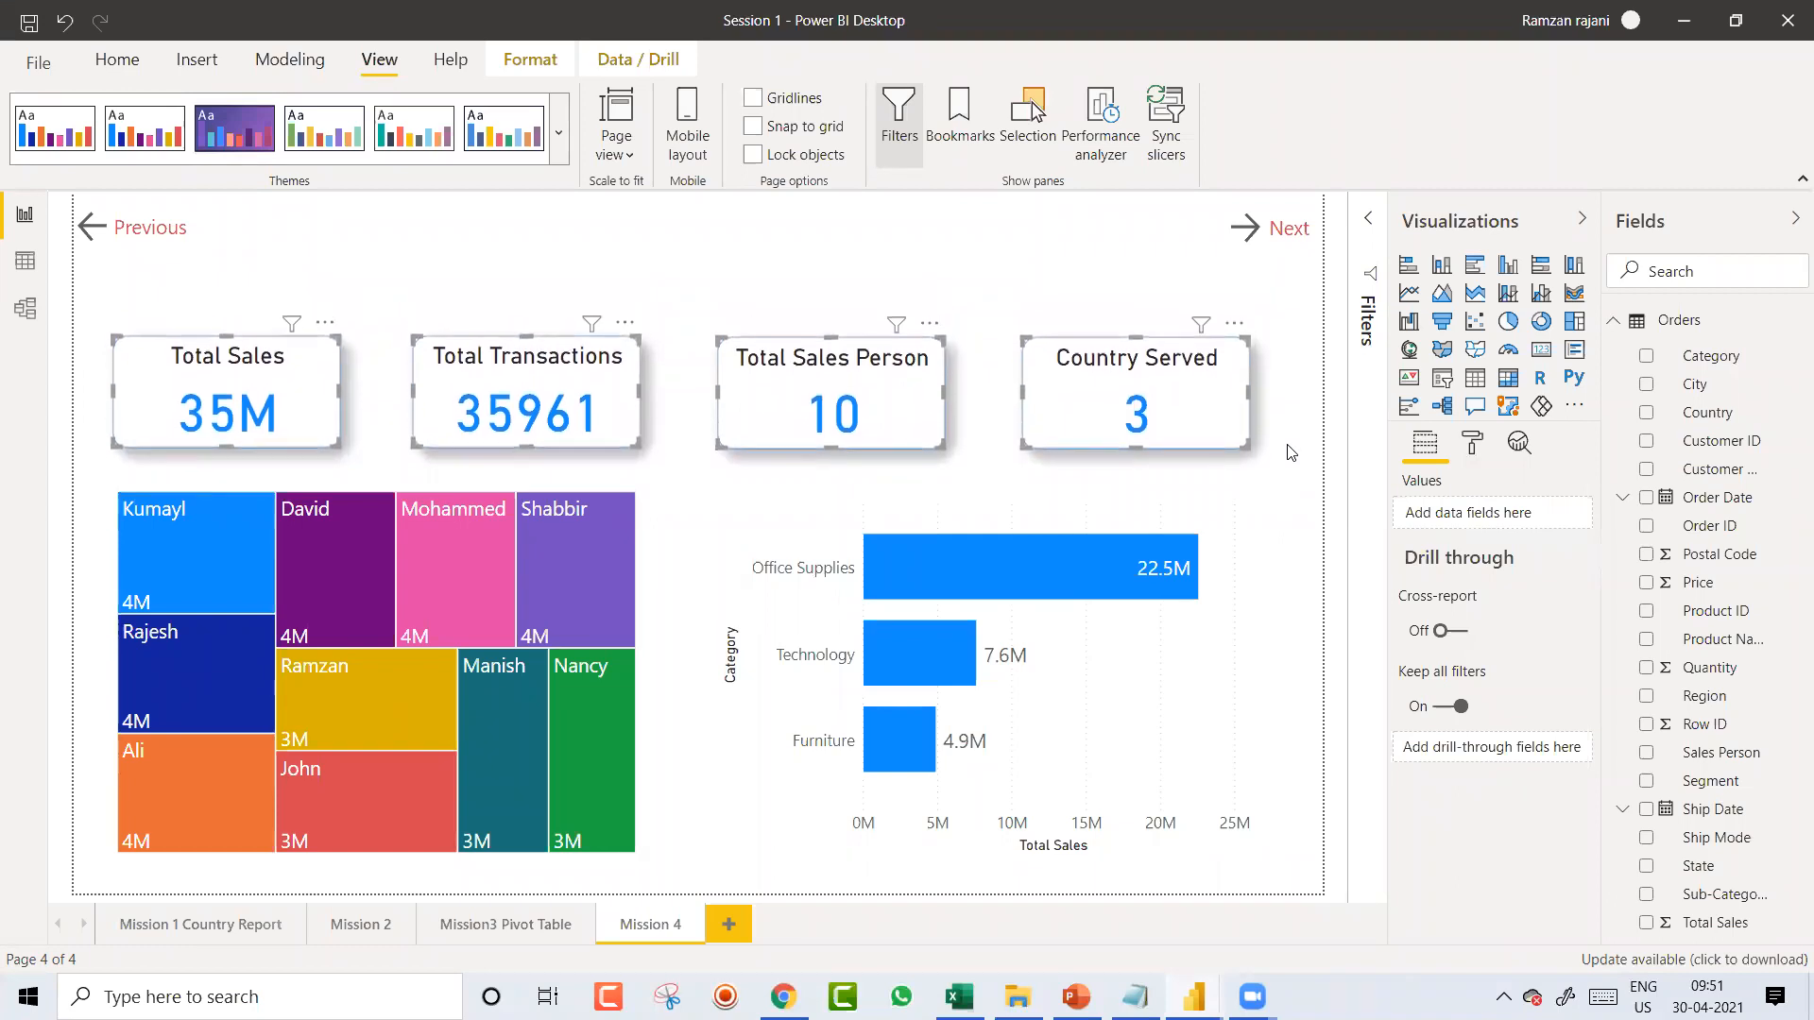
key("Down")
key("Down")
key("Down")
key("Down")
key("Down")
key("Down")
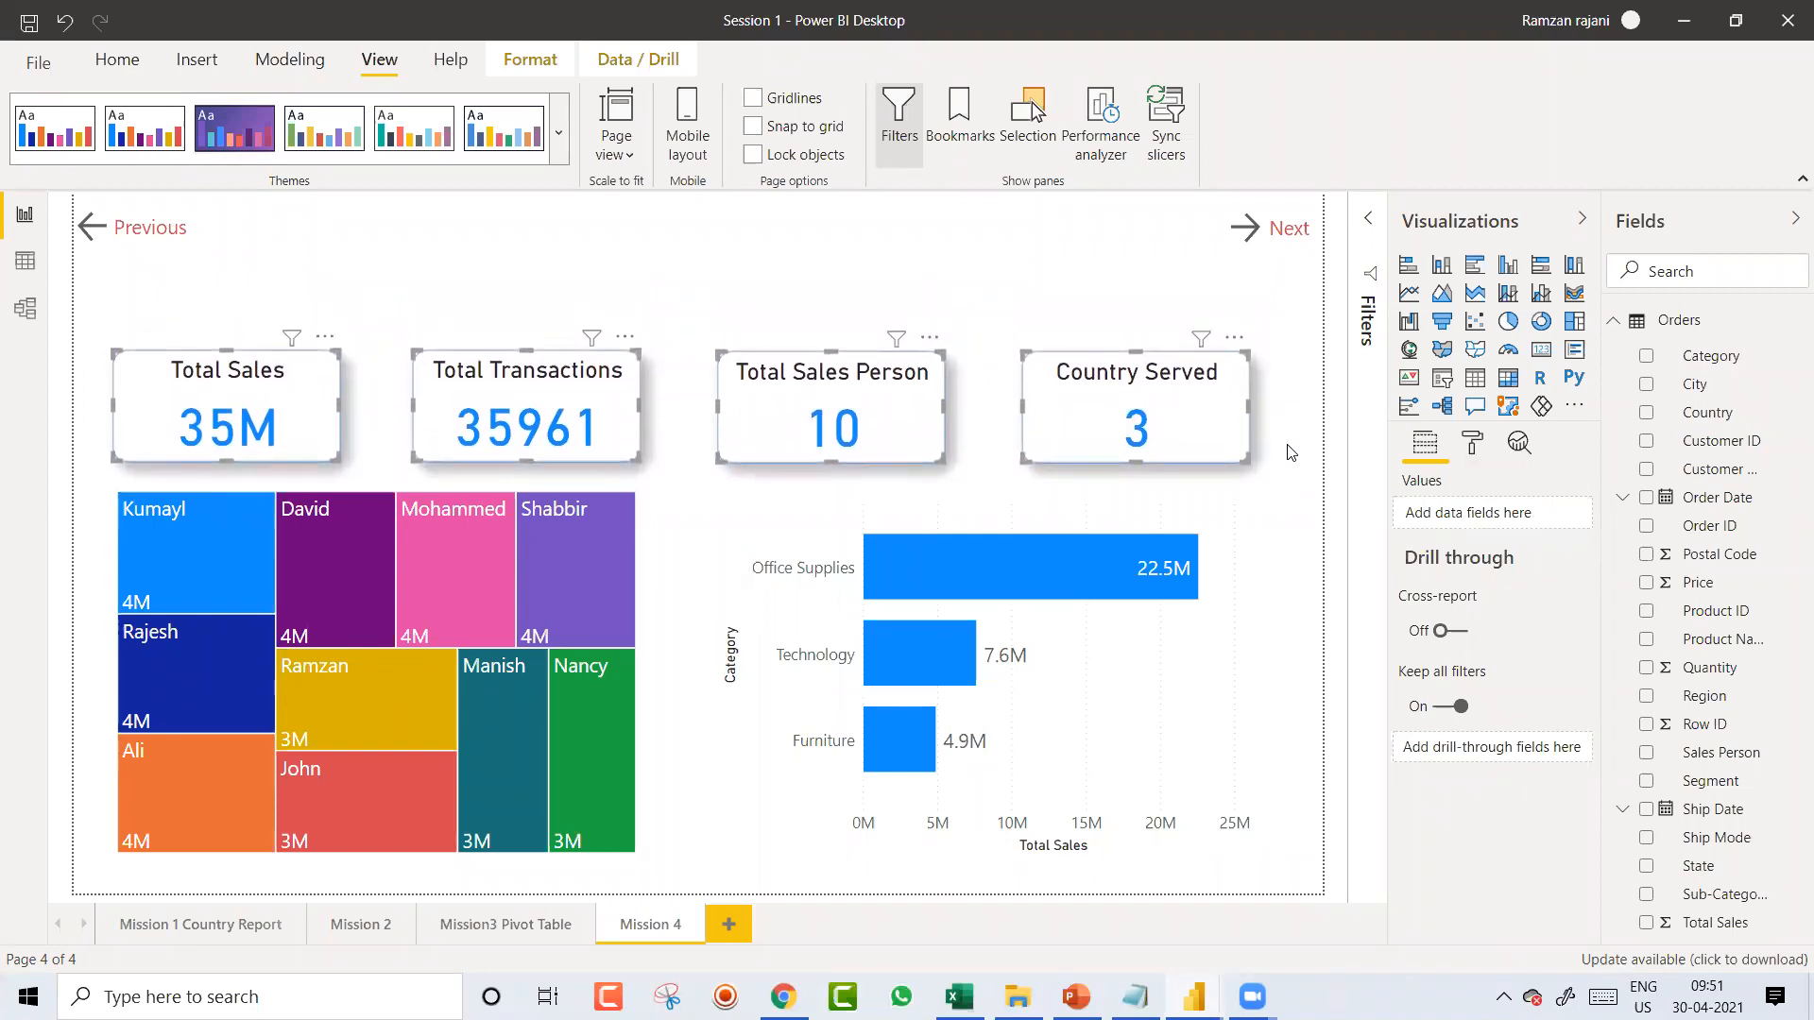
key("Down")
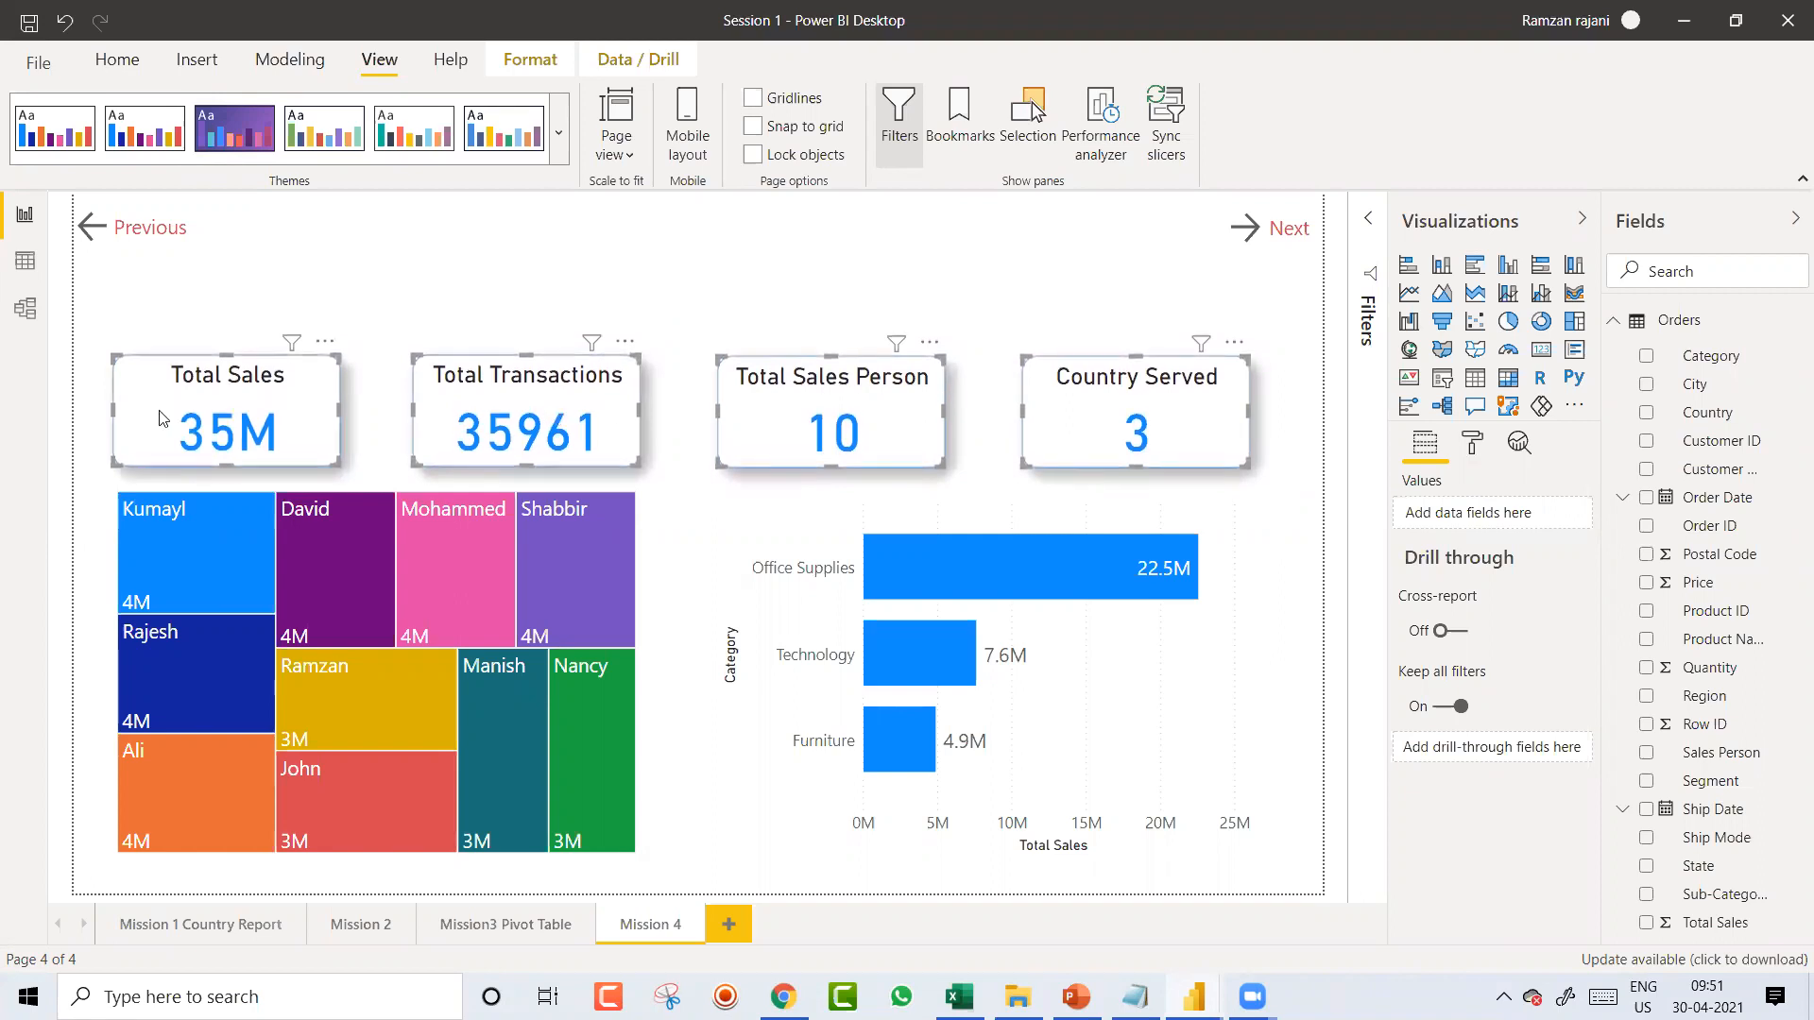
left_click(52, 401)
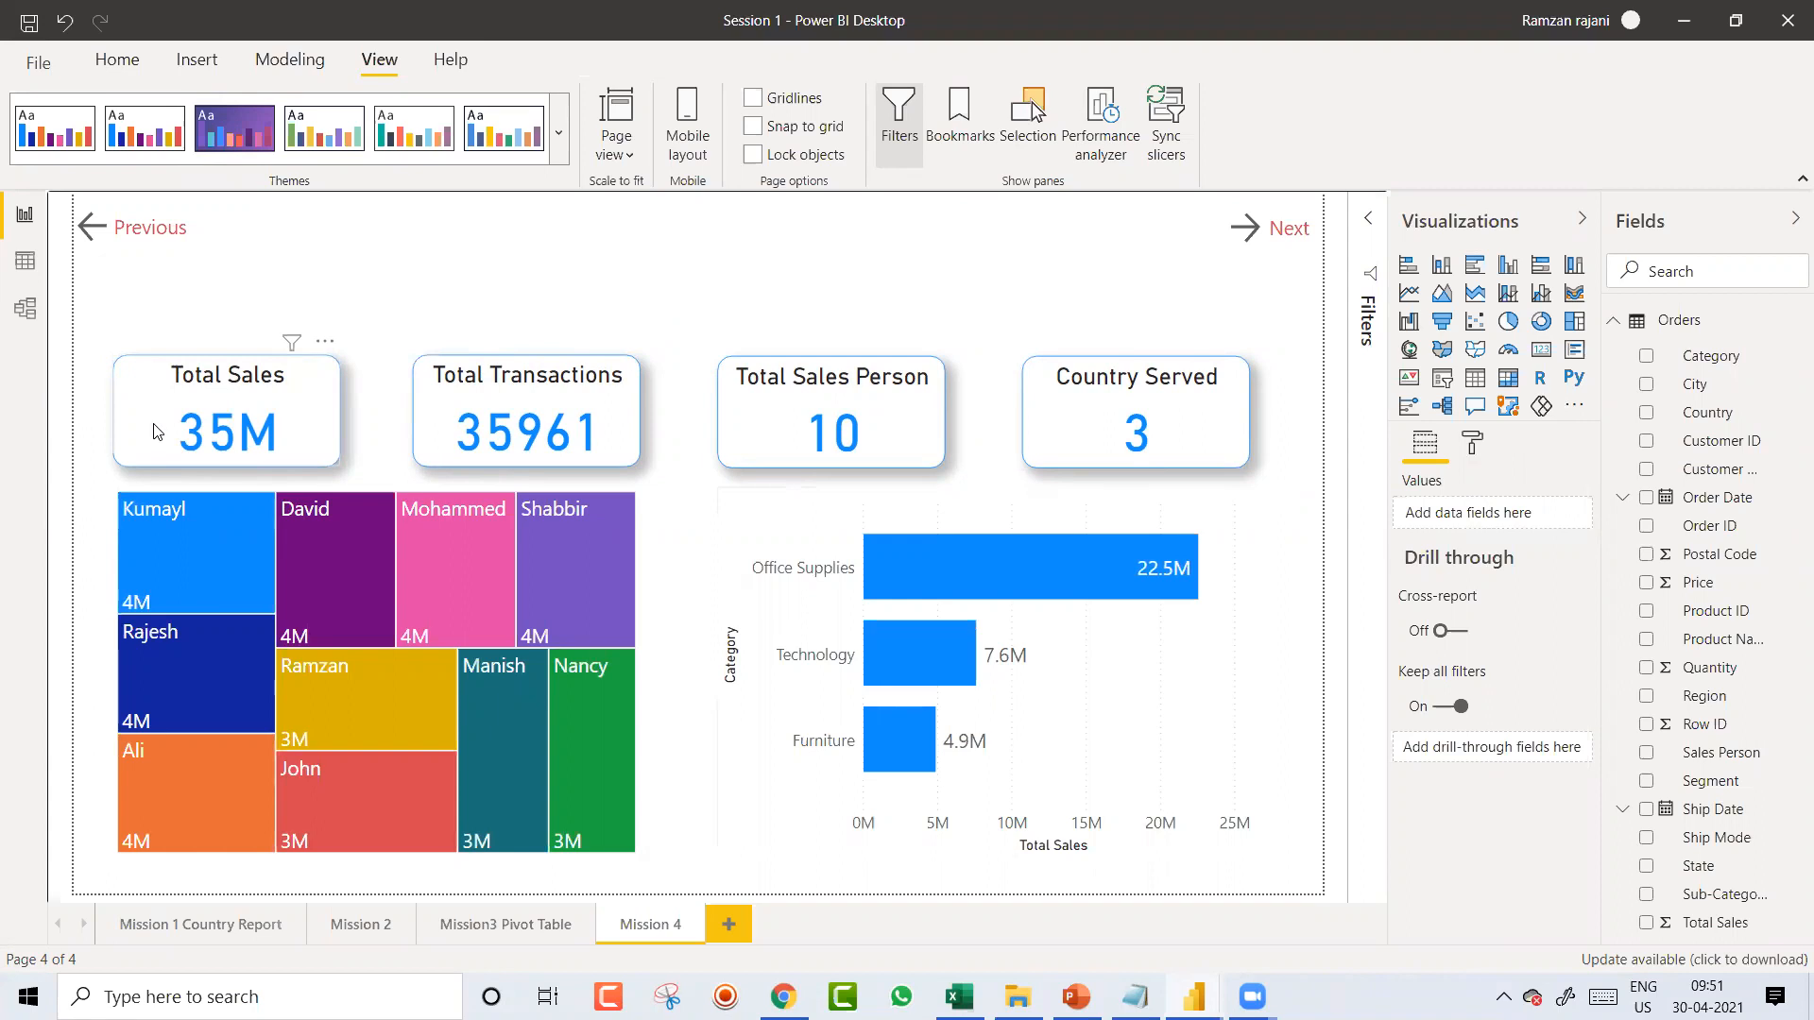
Step: Examine the rows of the Orders table in Data view, then return to the report page
left_click(25, 258)
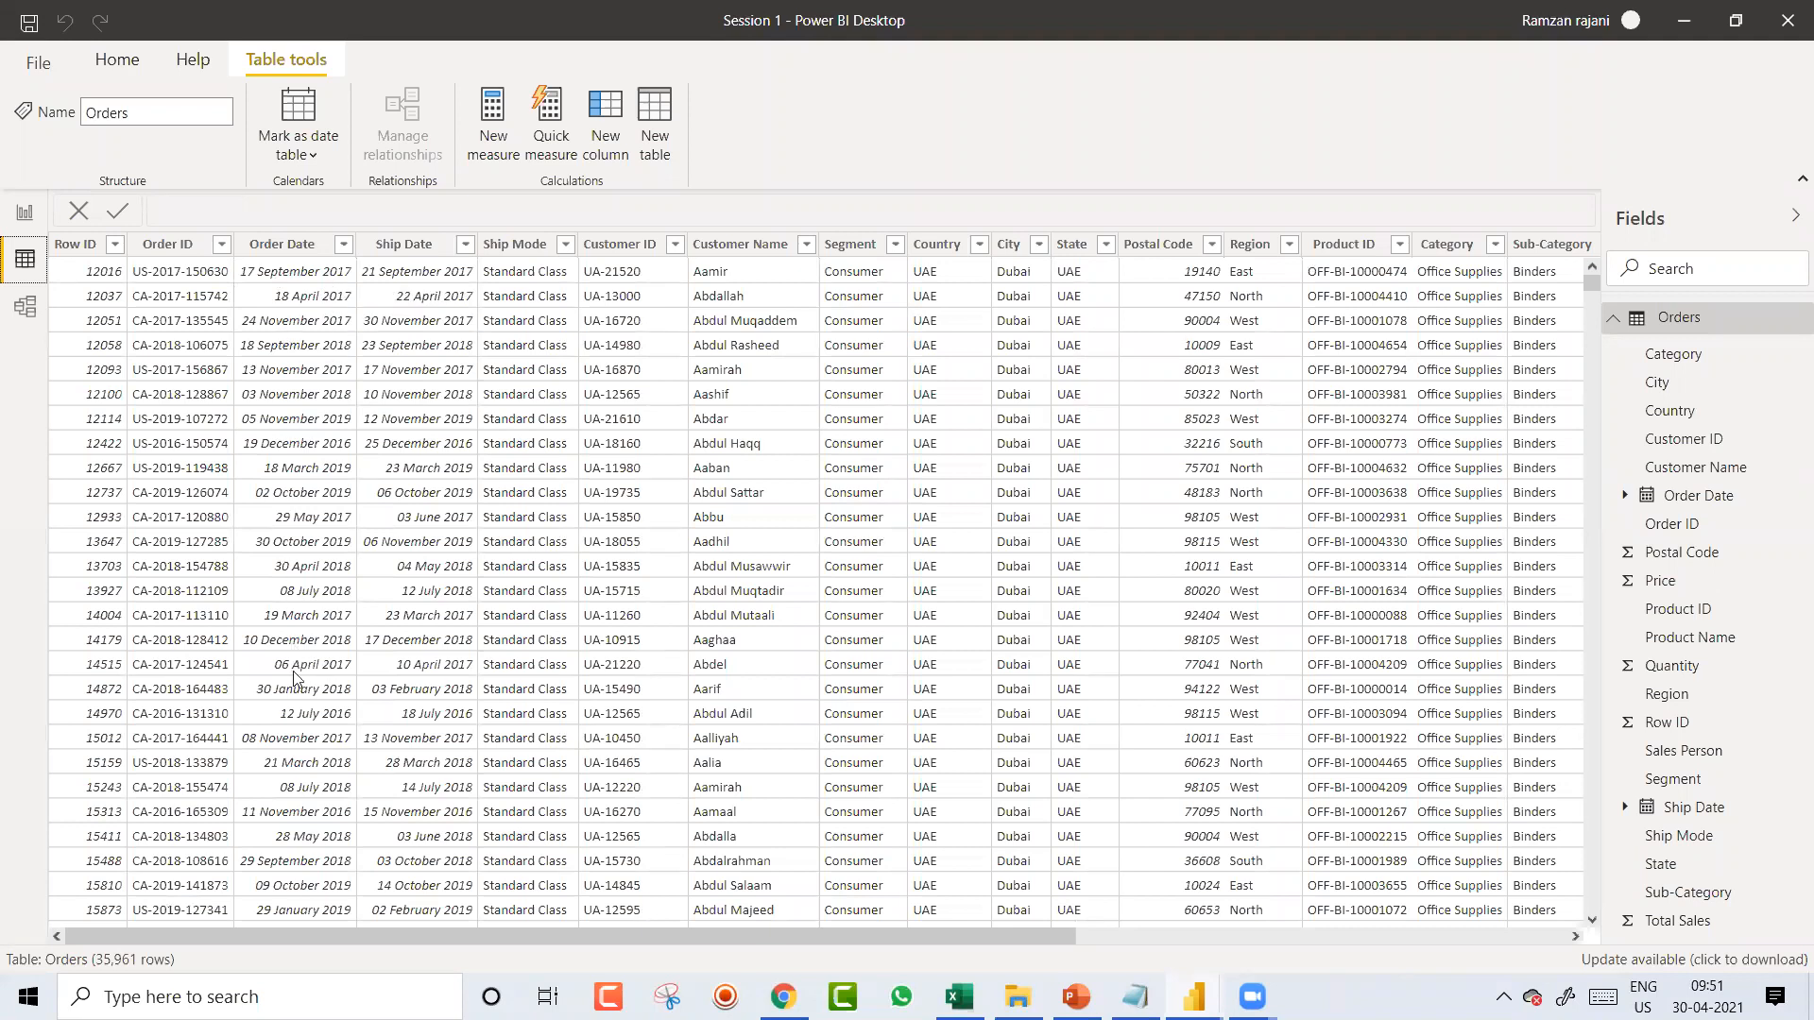
left_click_drag(1591, 496, 1550, 288)
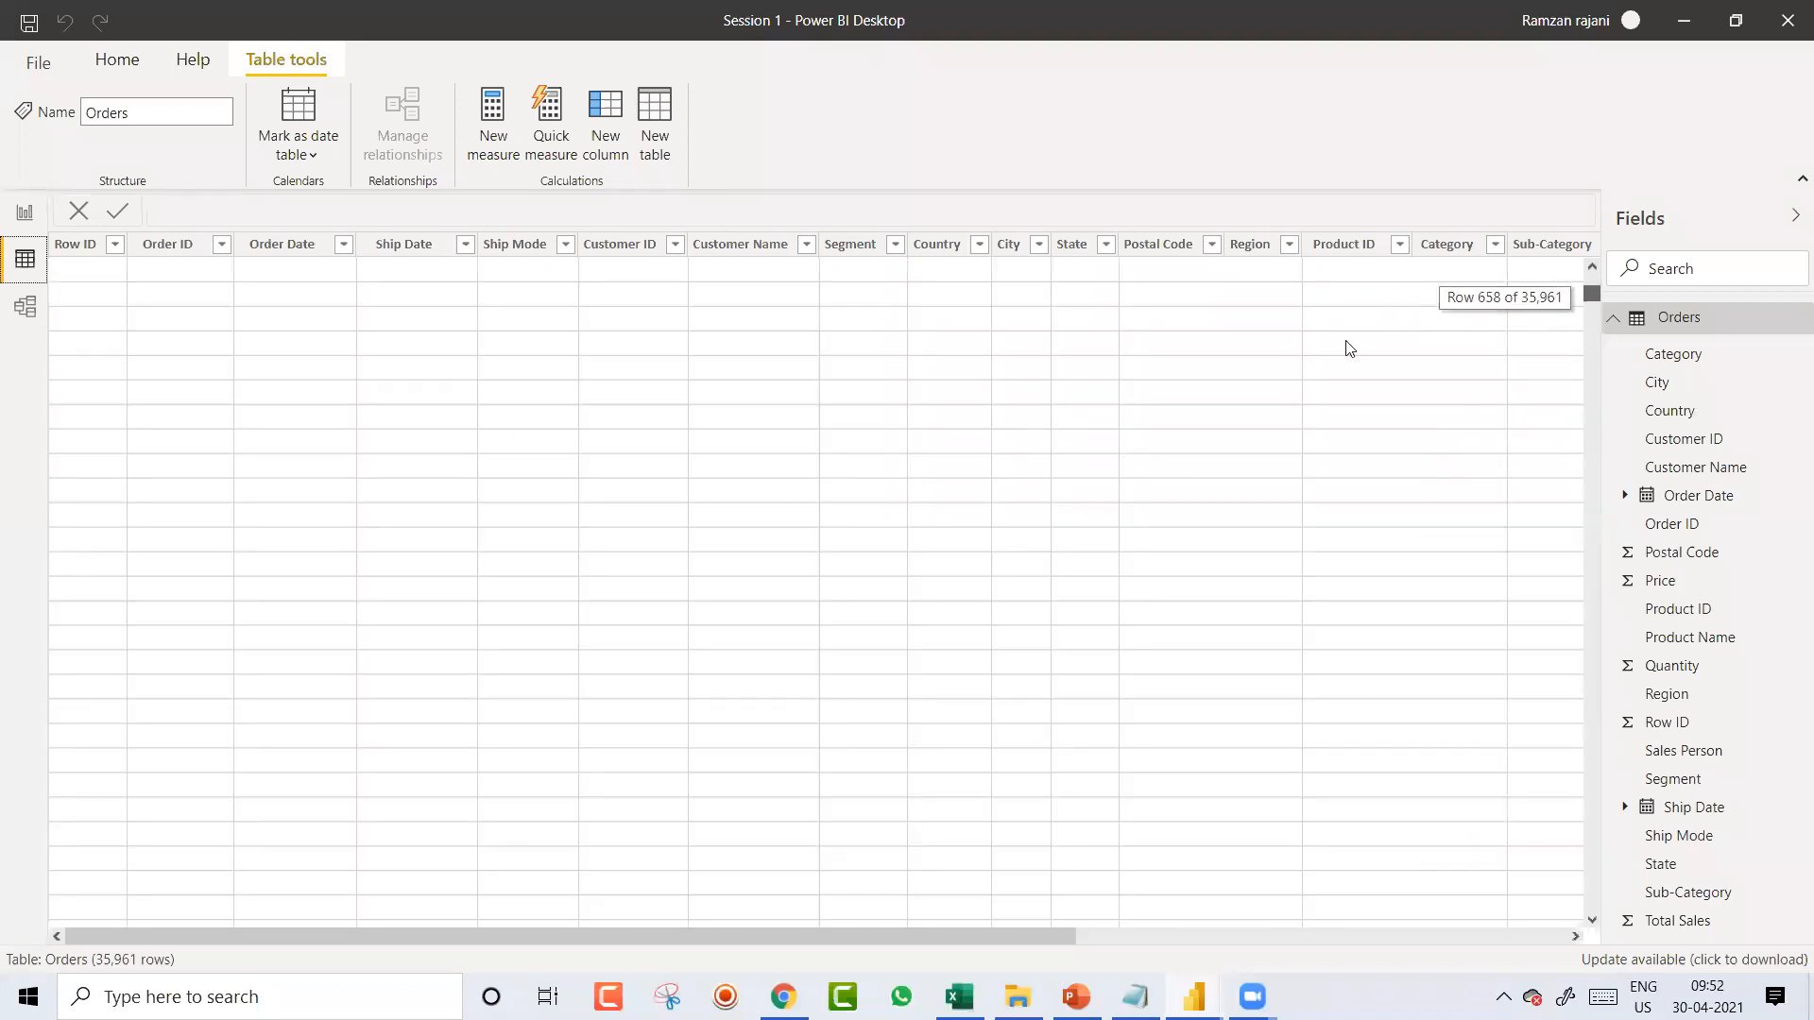
left_click(26, 214)
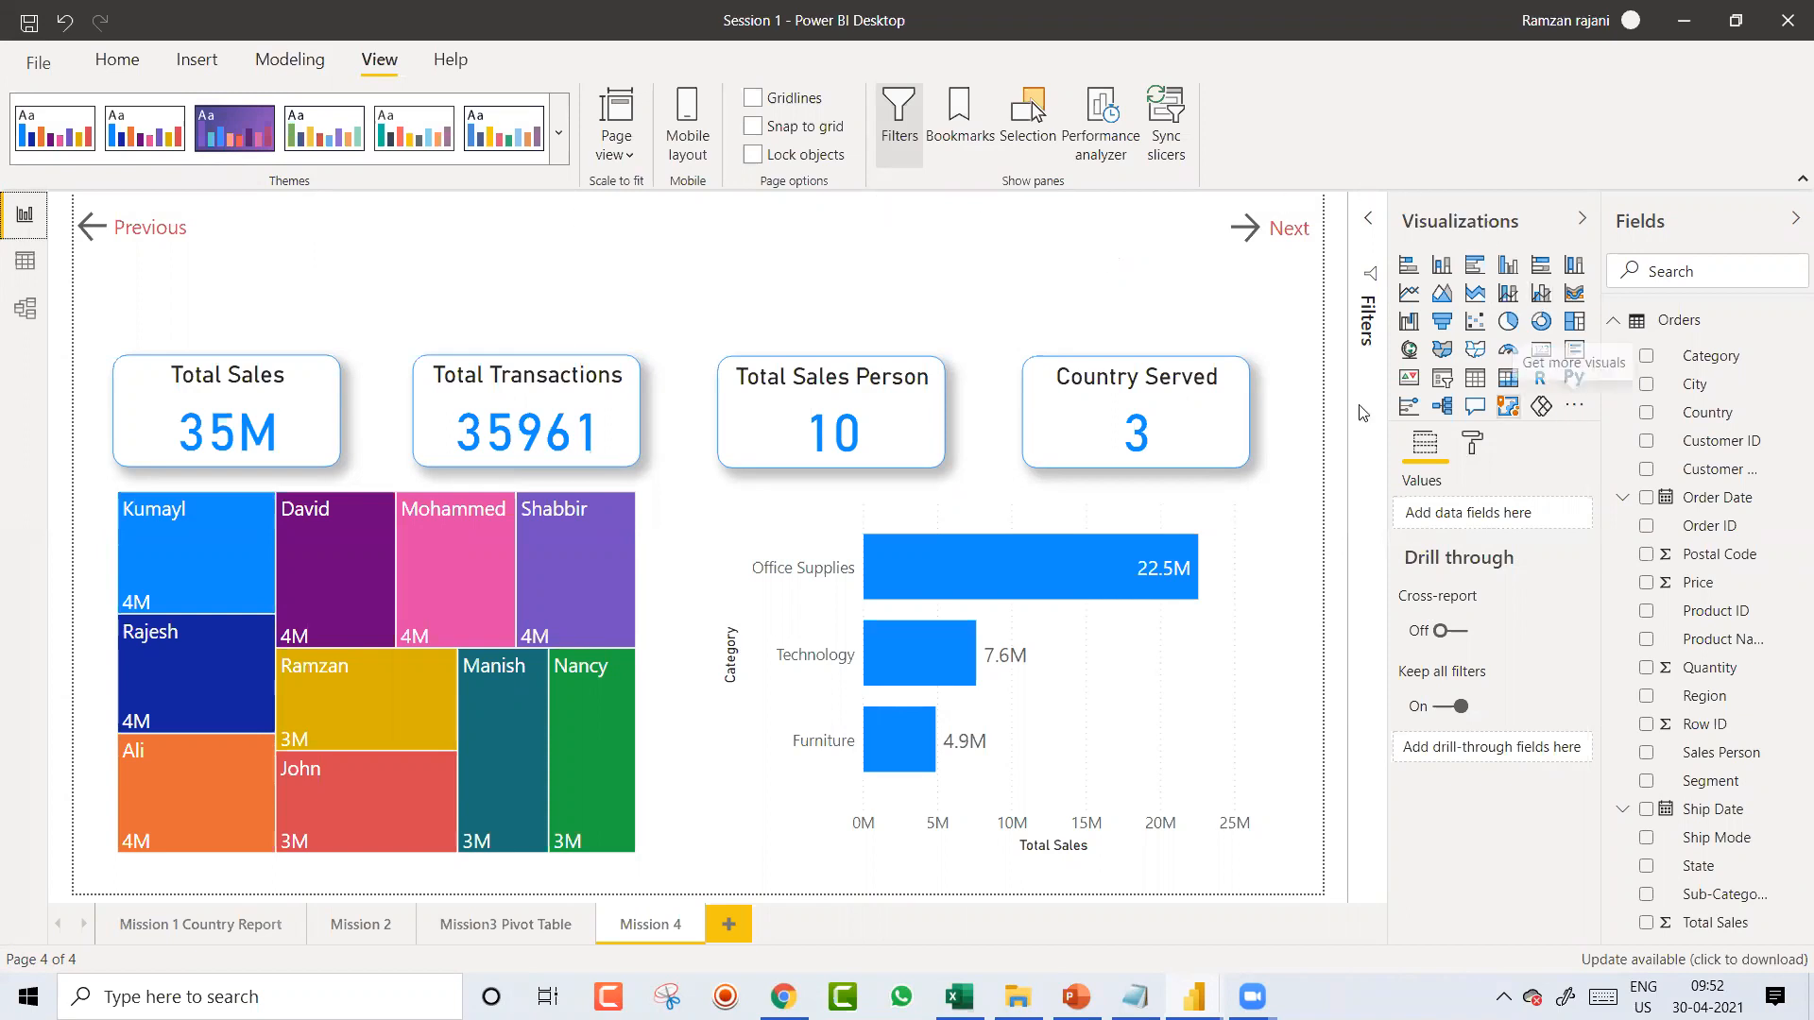
Step: Insert a blank slicer in the space above the first two cards, shrink it slightly, and collapse the Fields pane
left_click(1043, 370)
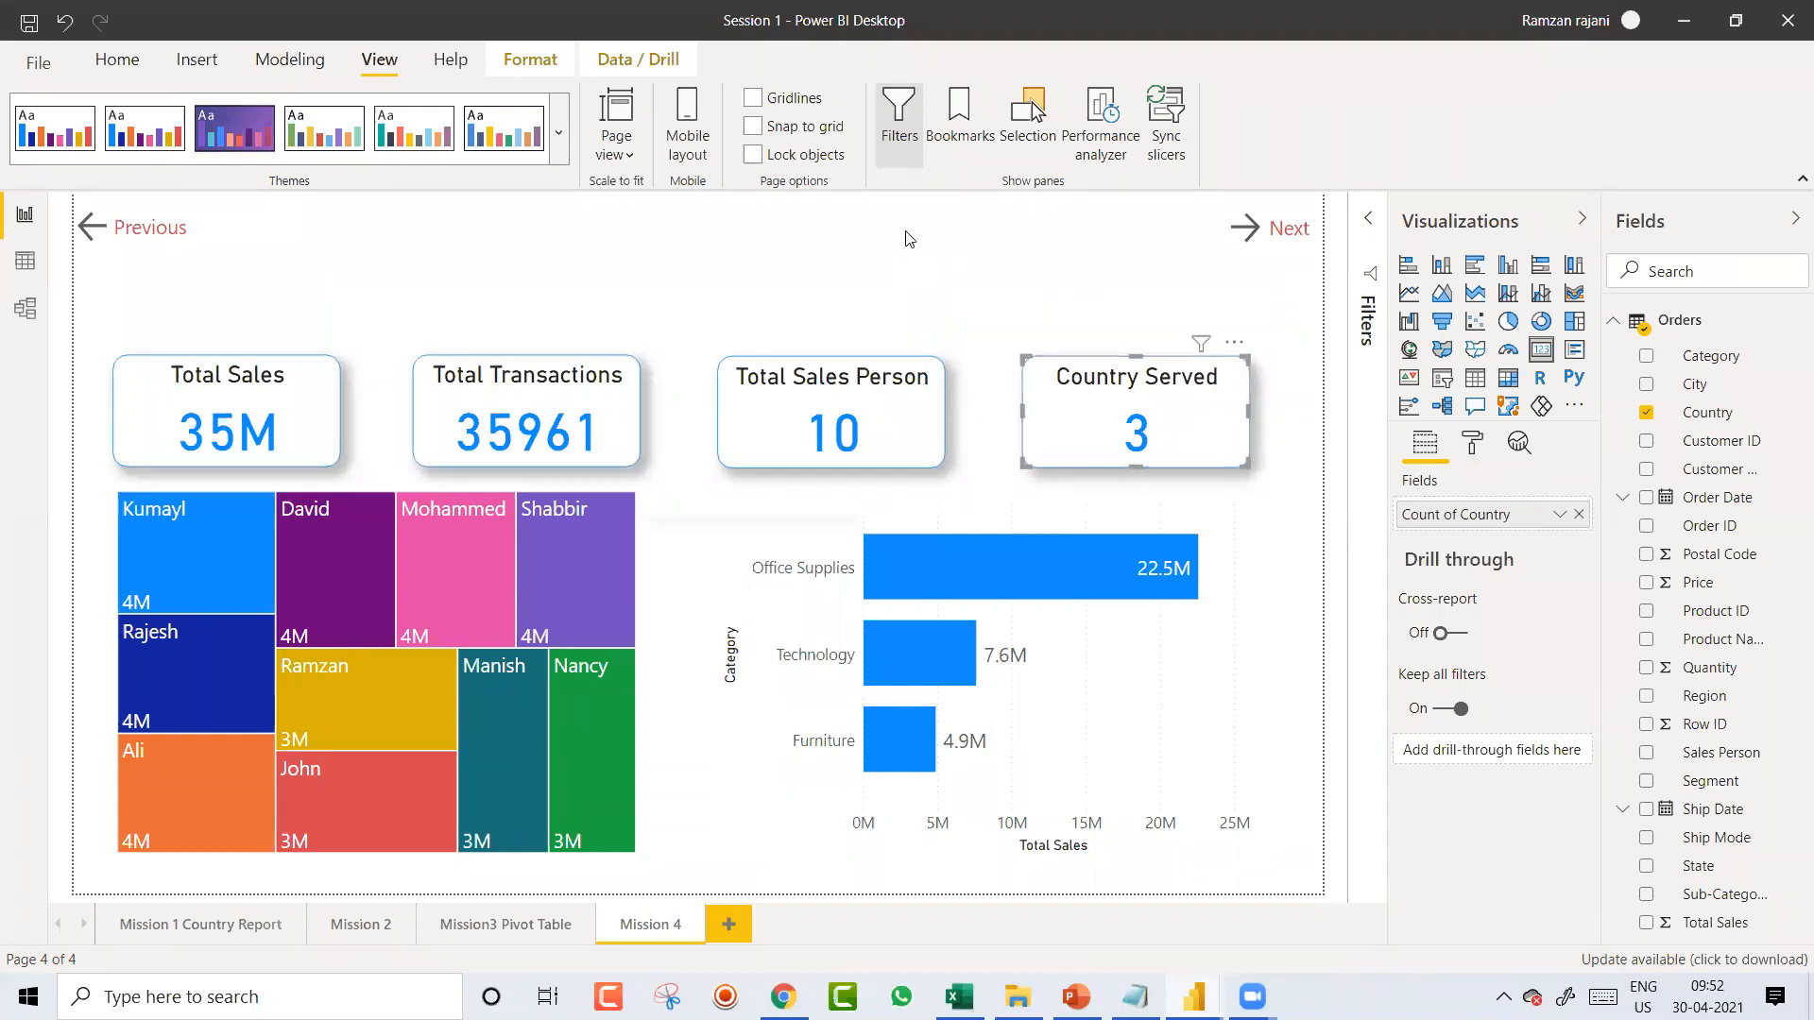
left_click(841, 257)
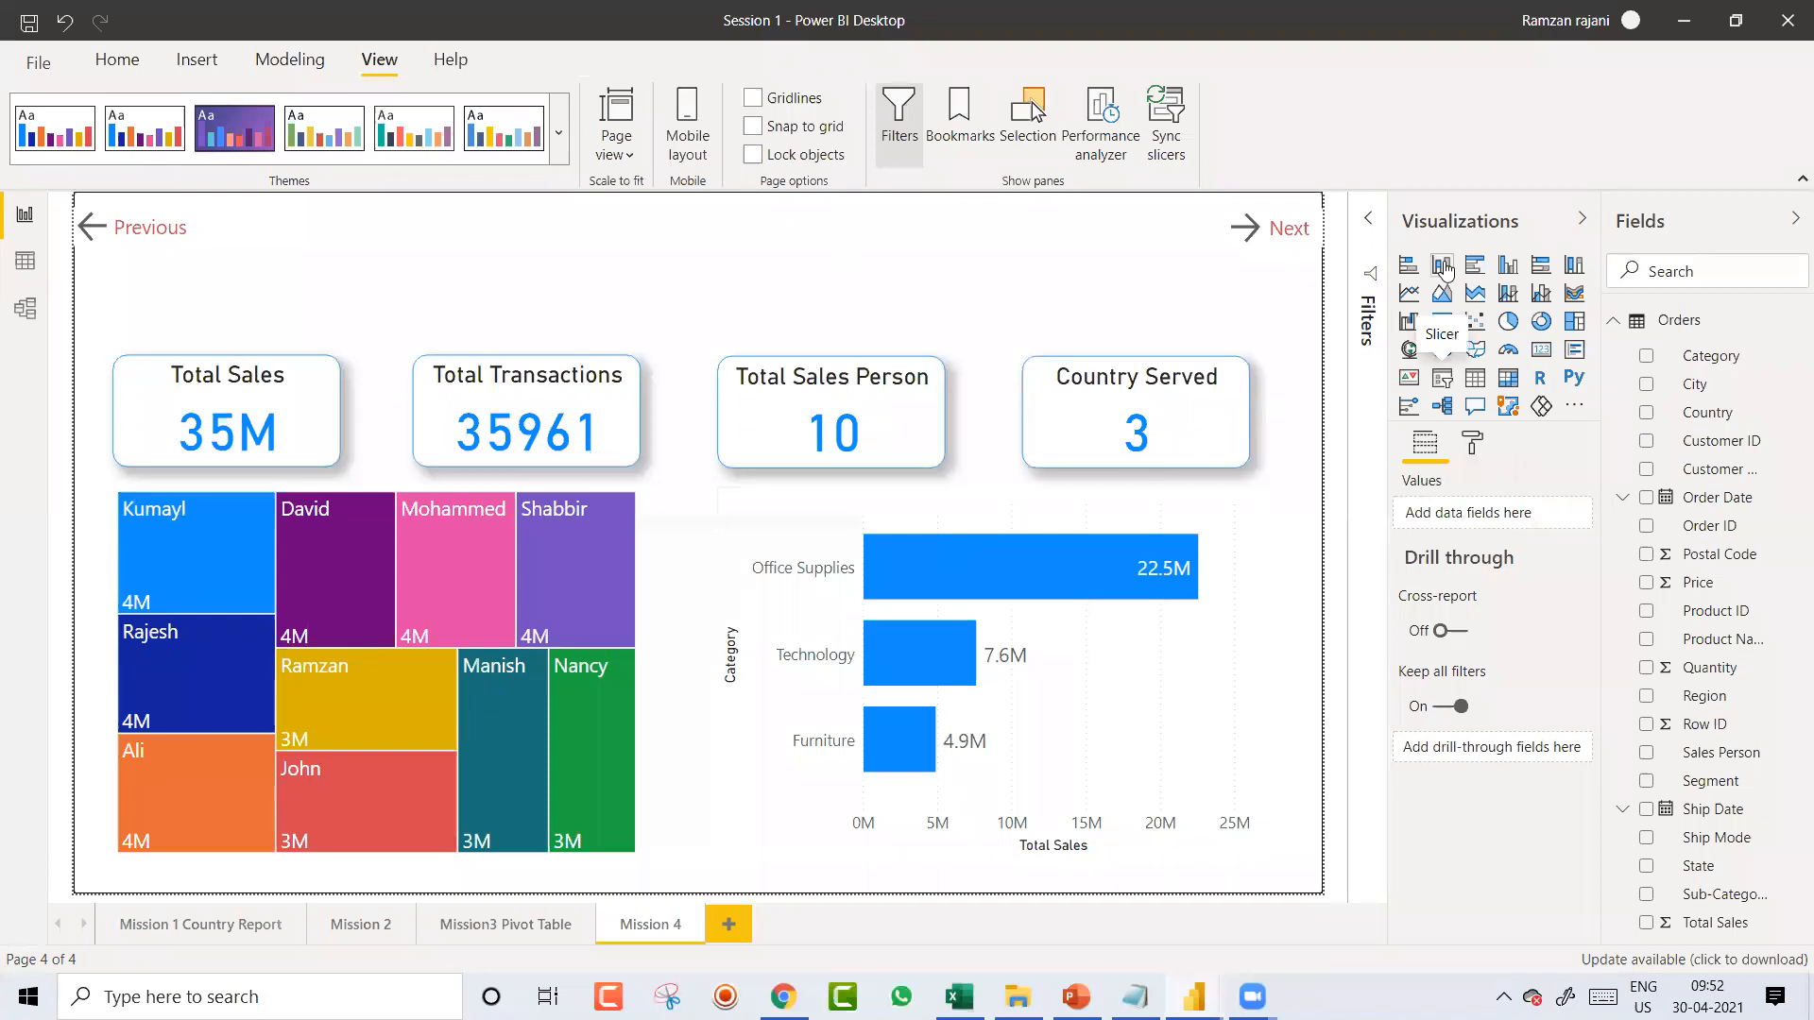
left_click(1444, 379)
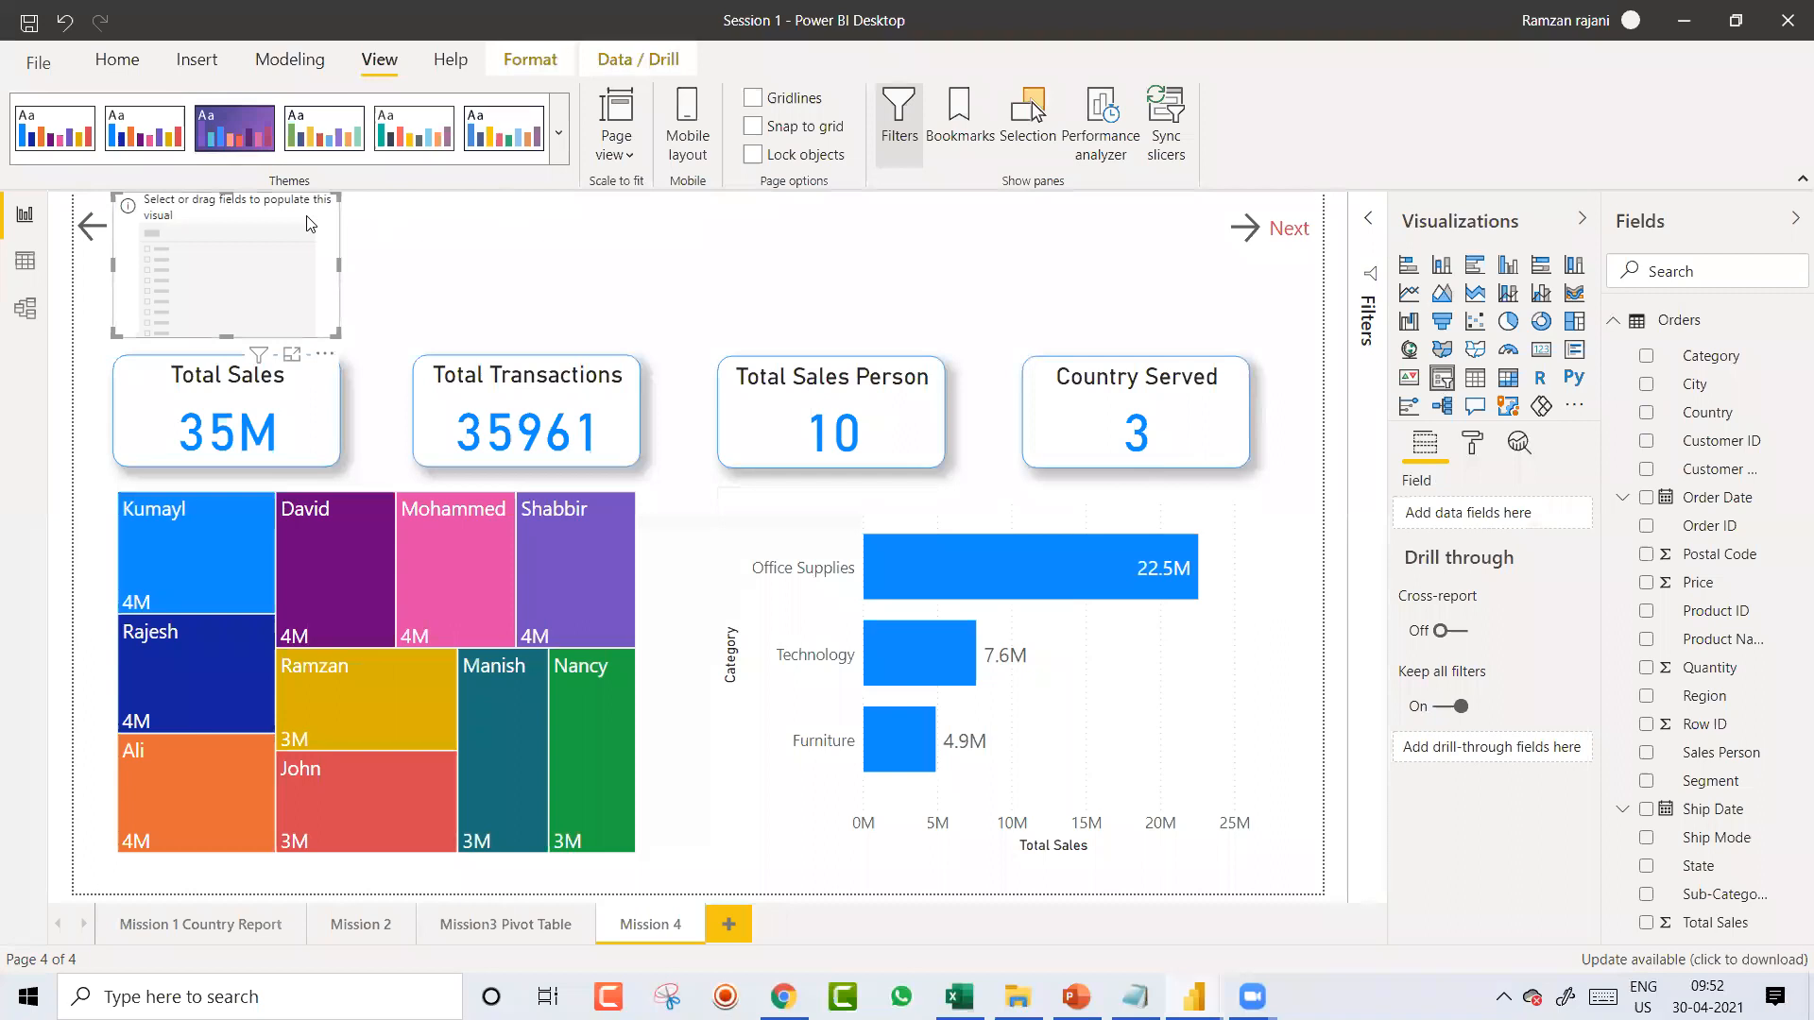
left_click_drag(309, 223, 443, 239)
left_click_drag(453, 348, 435, 329)
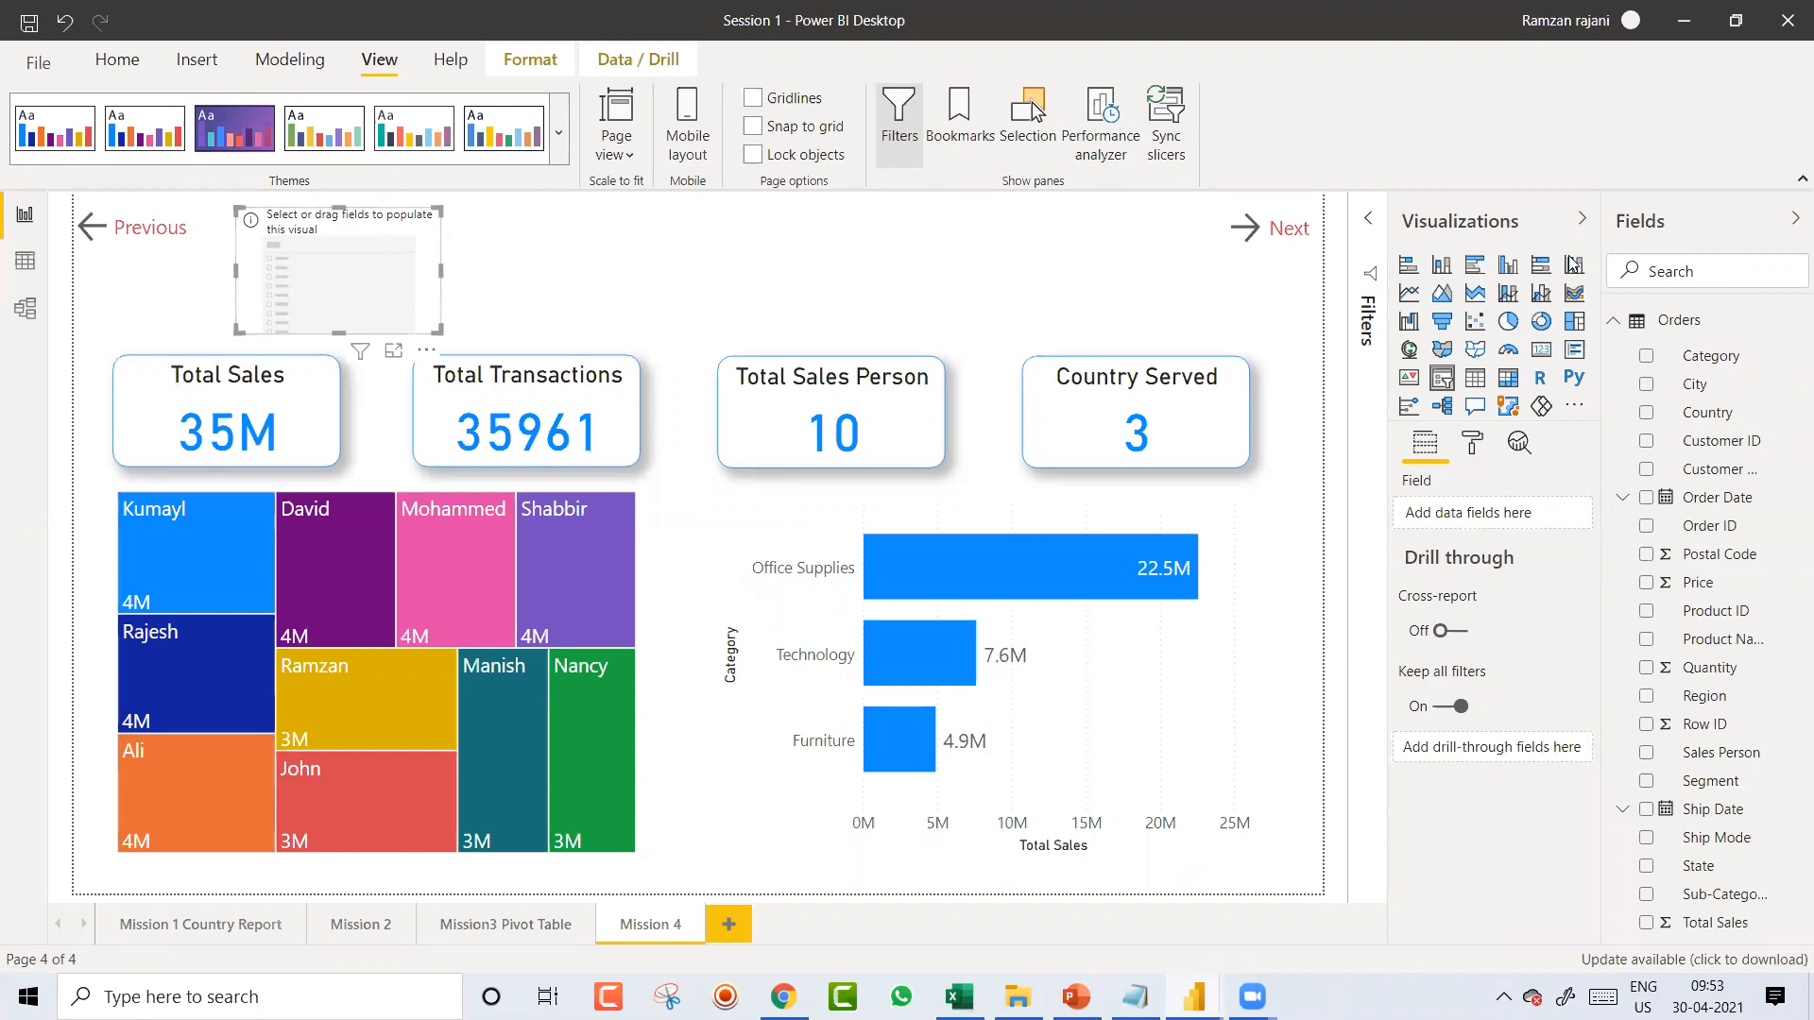
left_click(1792, 226)
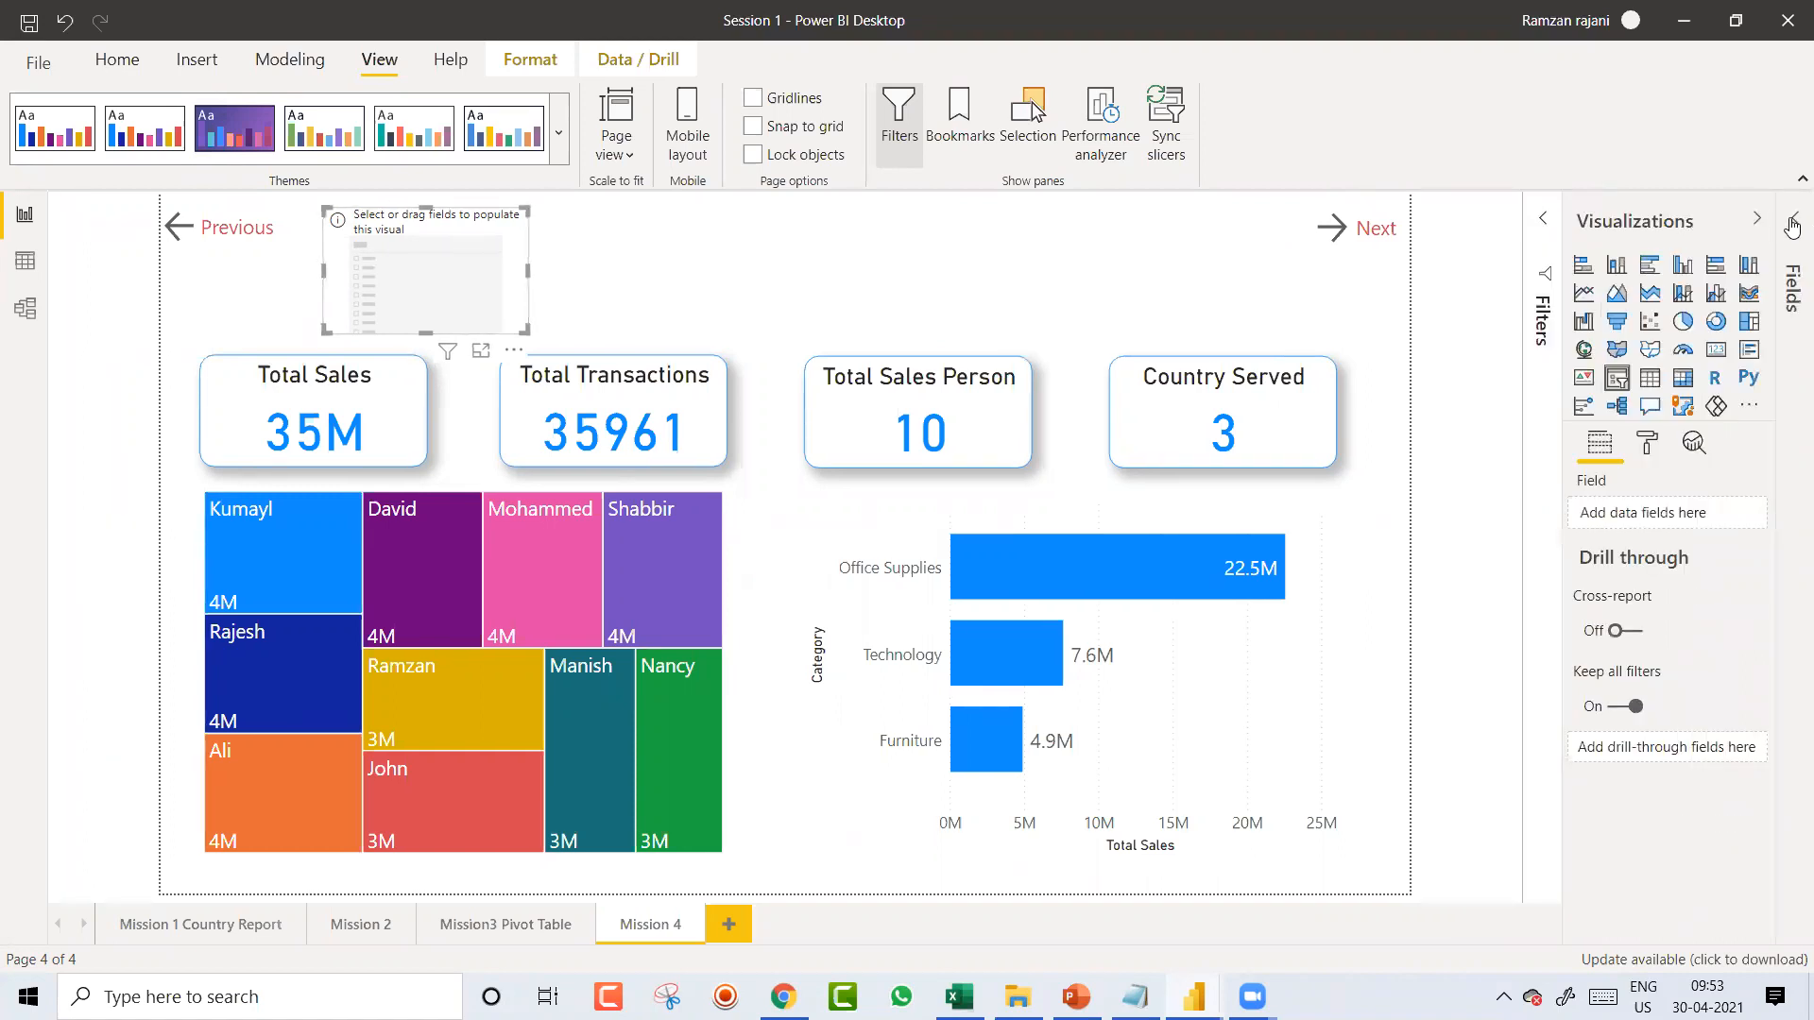
Step: Add Year from the Order Date hierarchy to the blank slicer, then widen the slicer and reduce its height slightly
left_click(1792, 227)
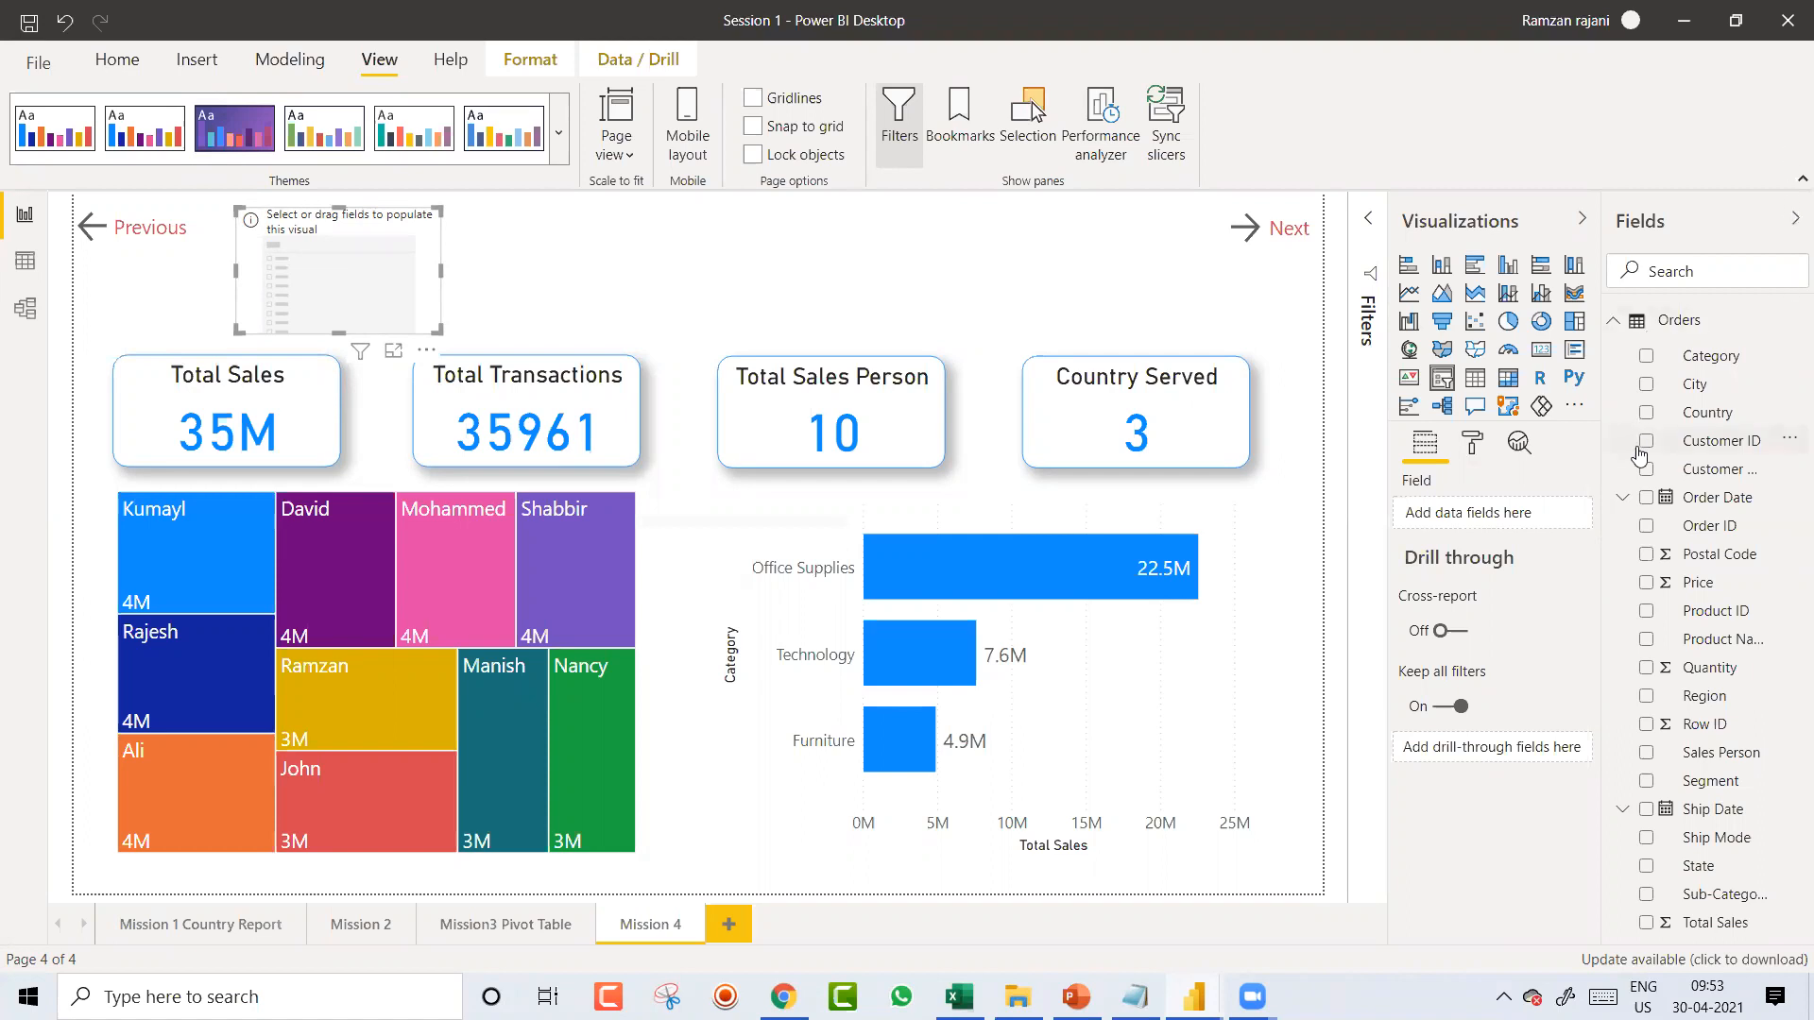
left_click(1621, 498)
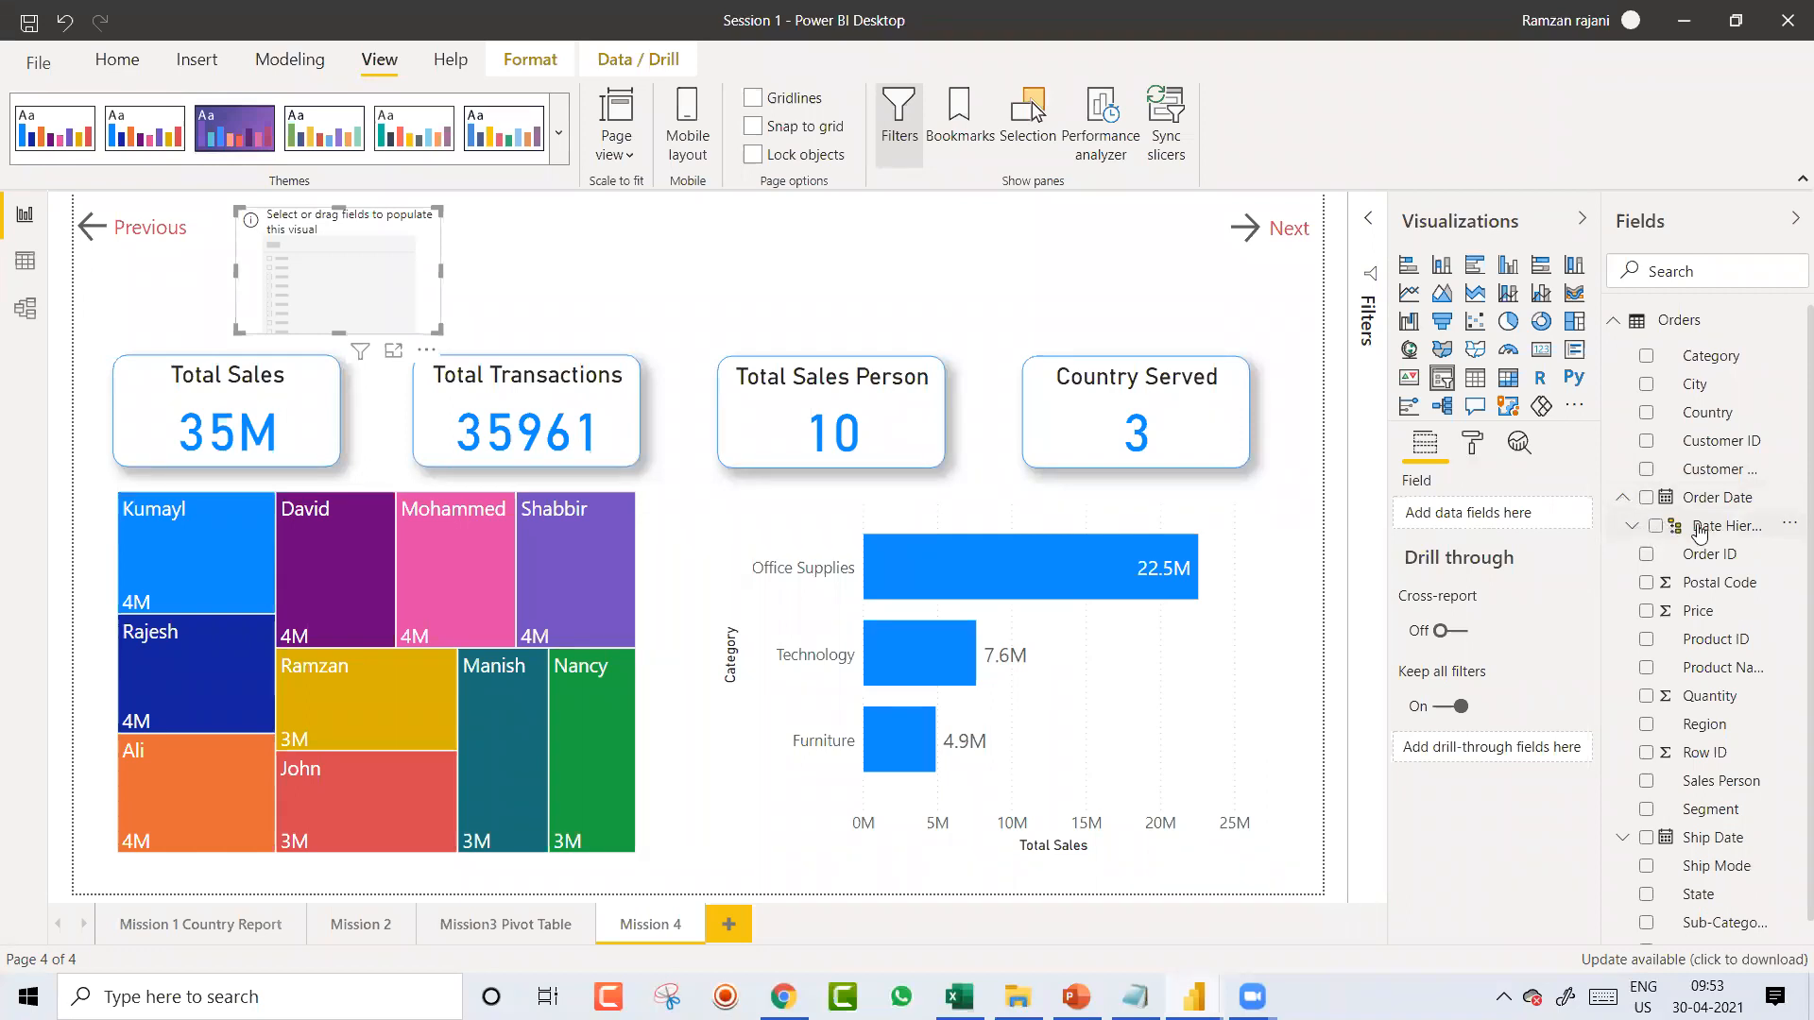
left_click(1632, 526)
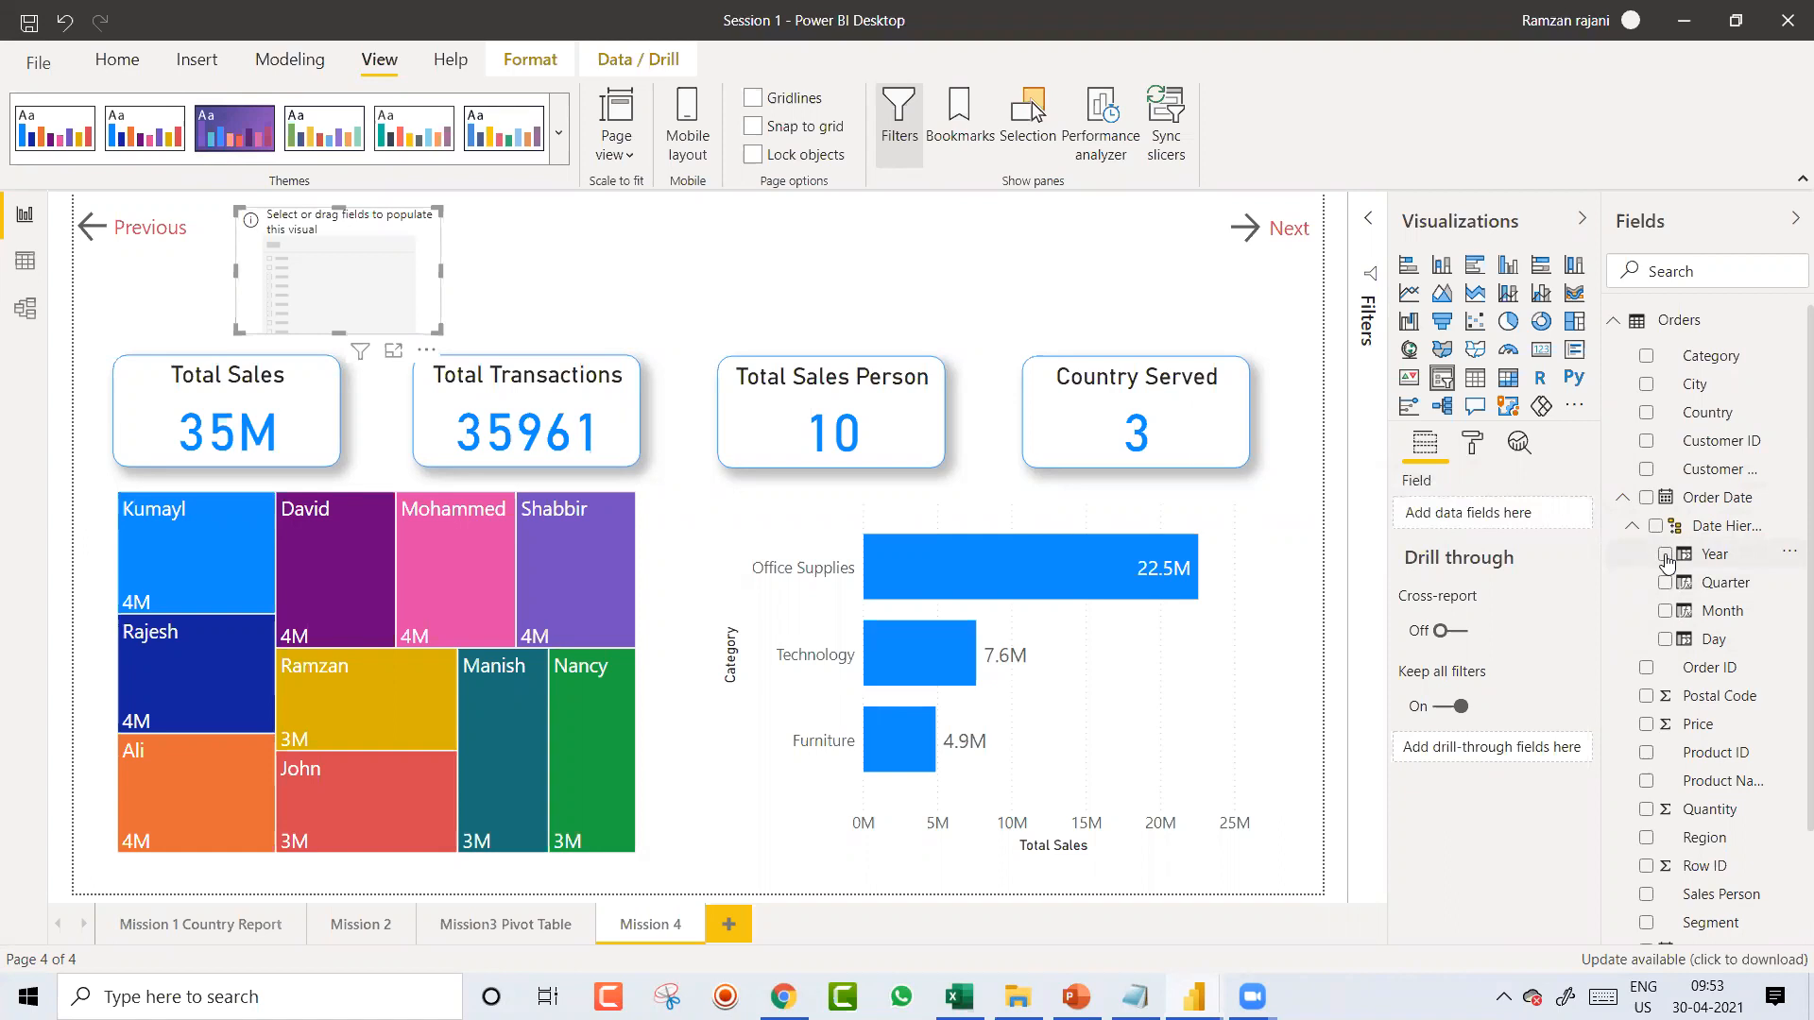
left_click(1665, 556)
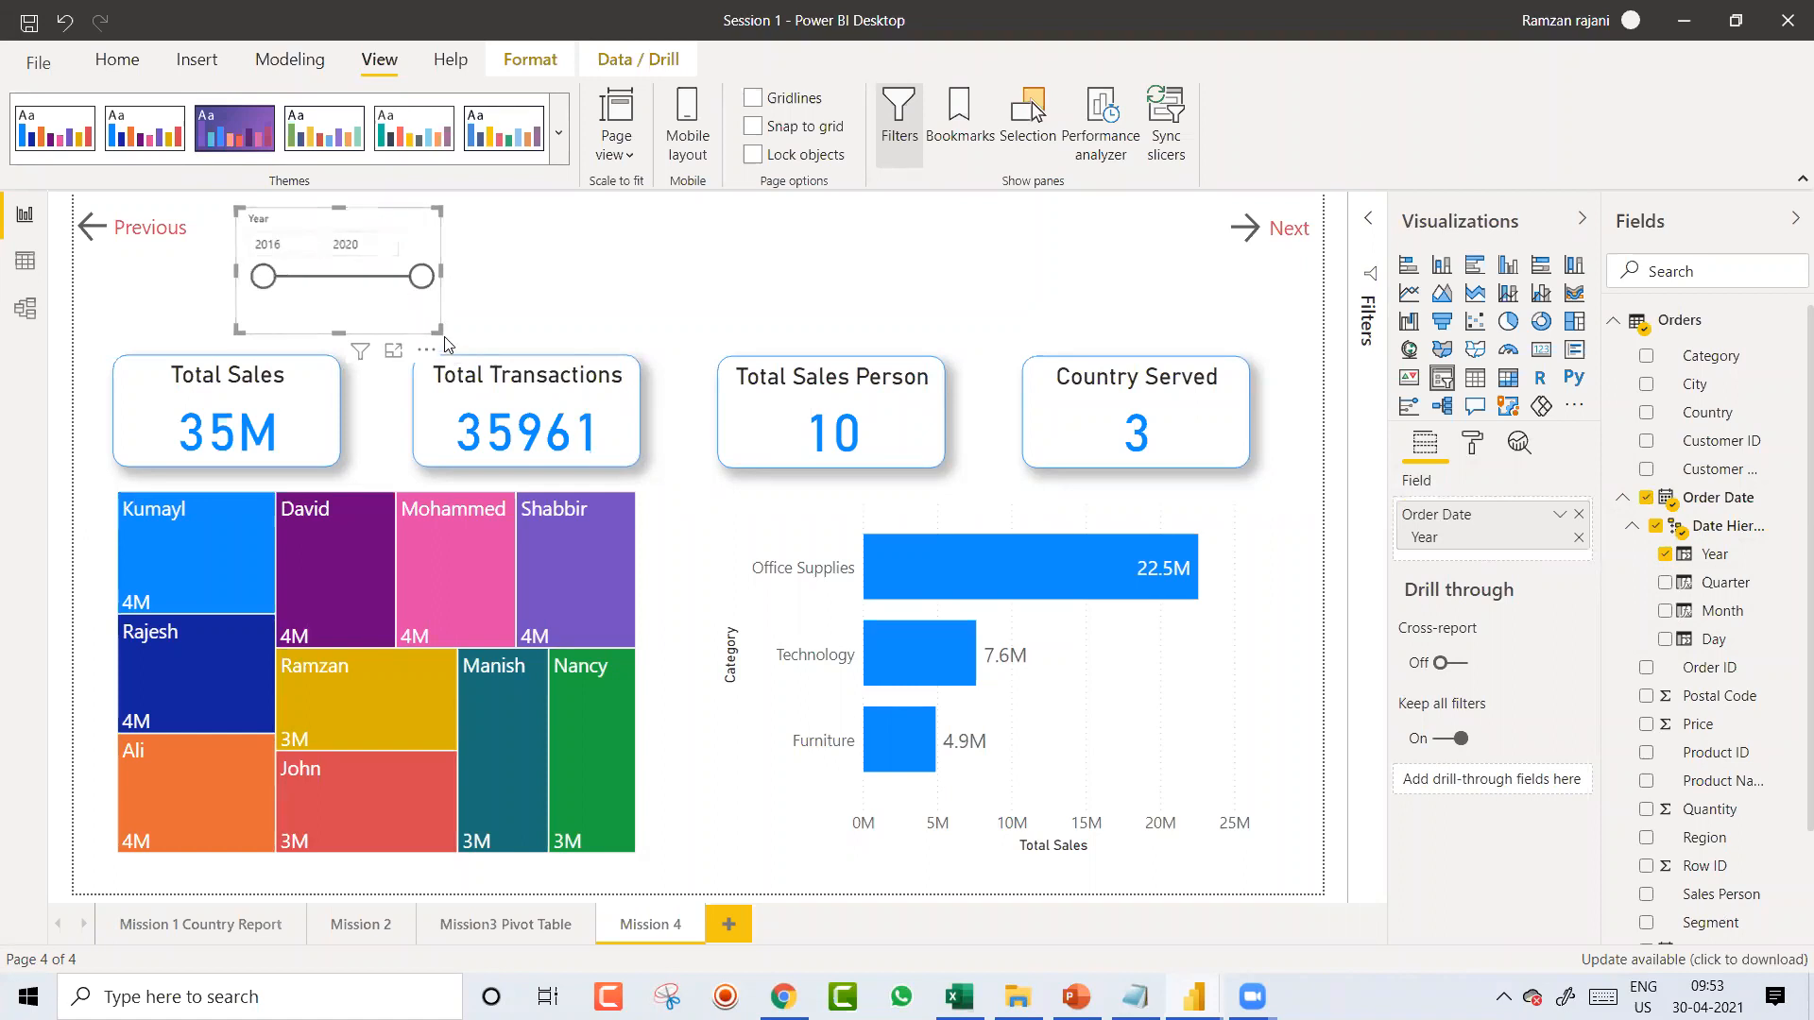
left_click_drag(438, 330, 523, 313)
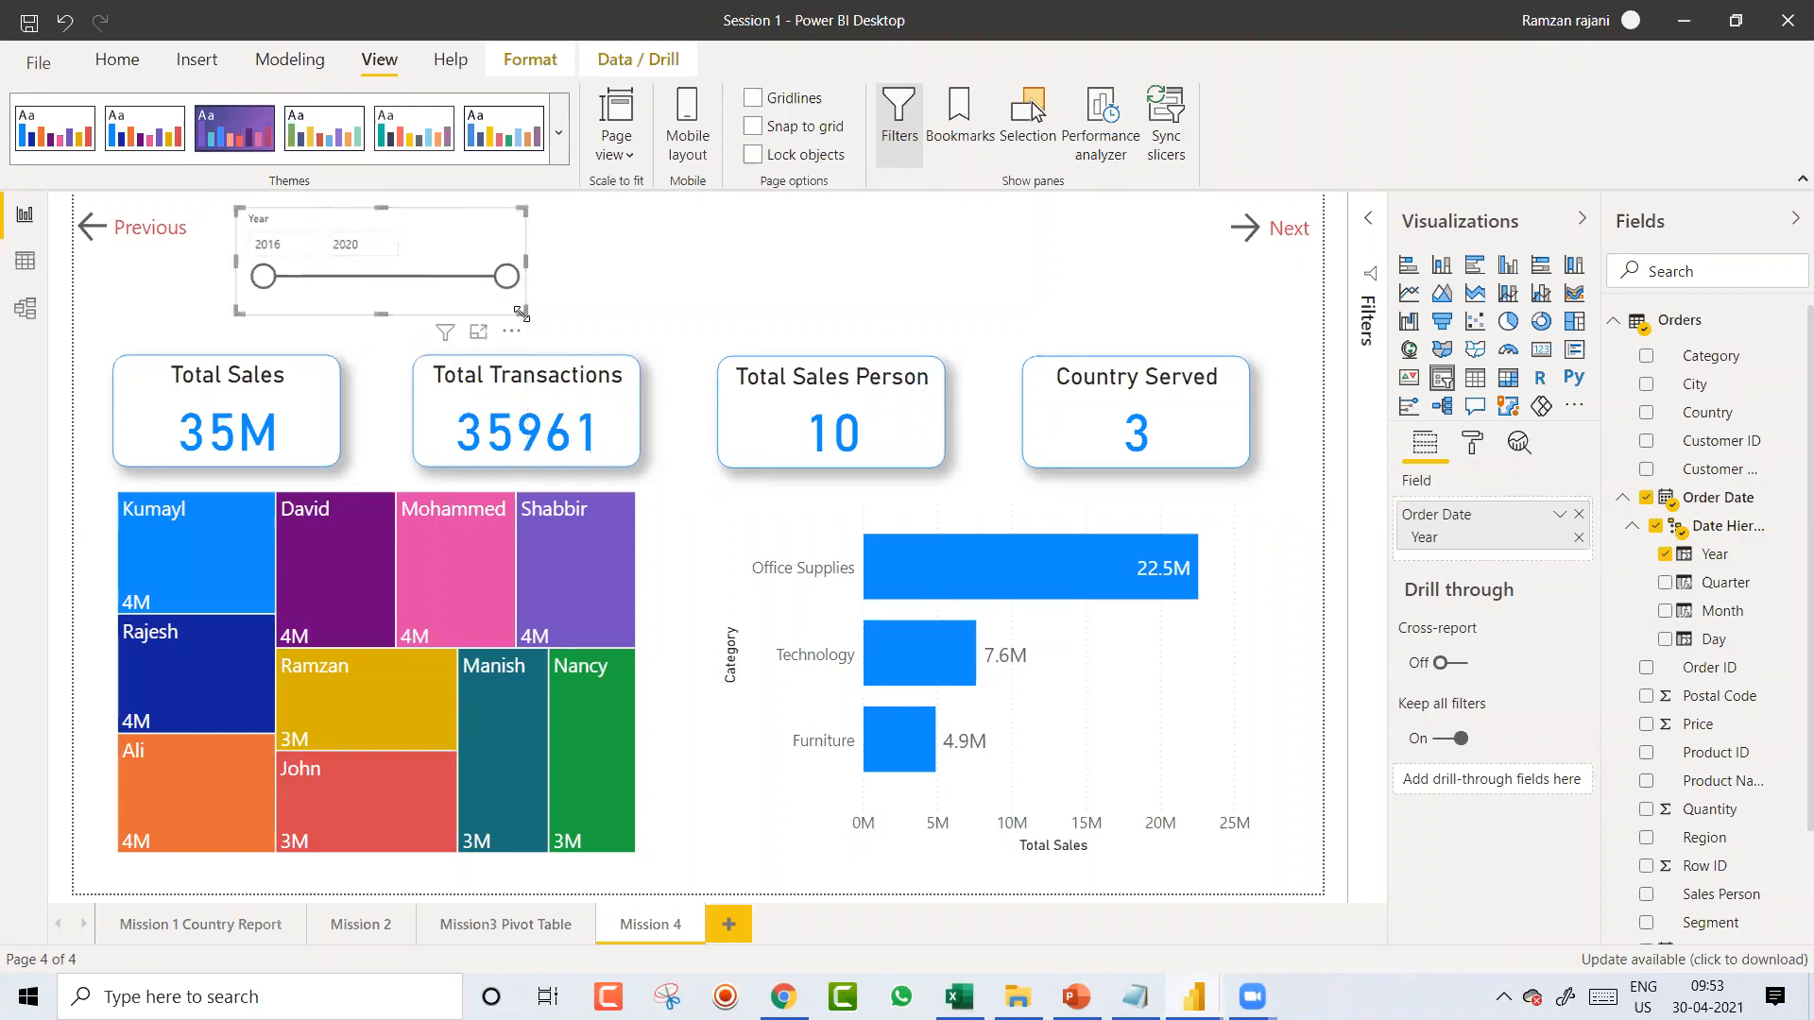
Step: Review the Year slicer's General format settings and compare the slicer with the year slicer in the CountryReport file
left_click(1474, 442)
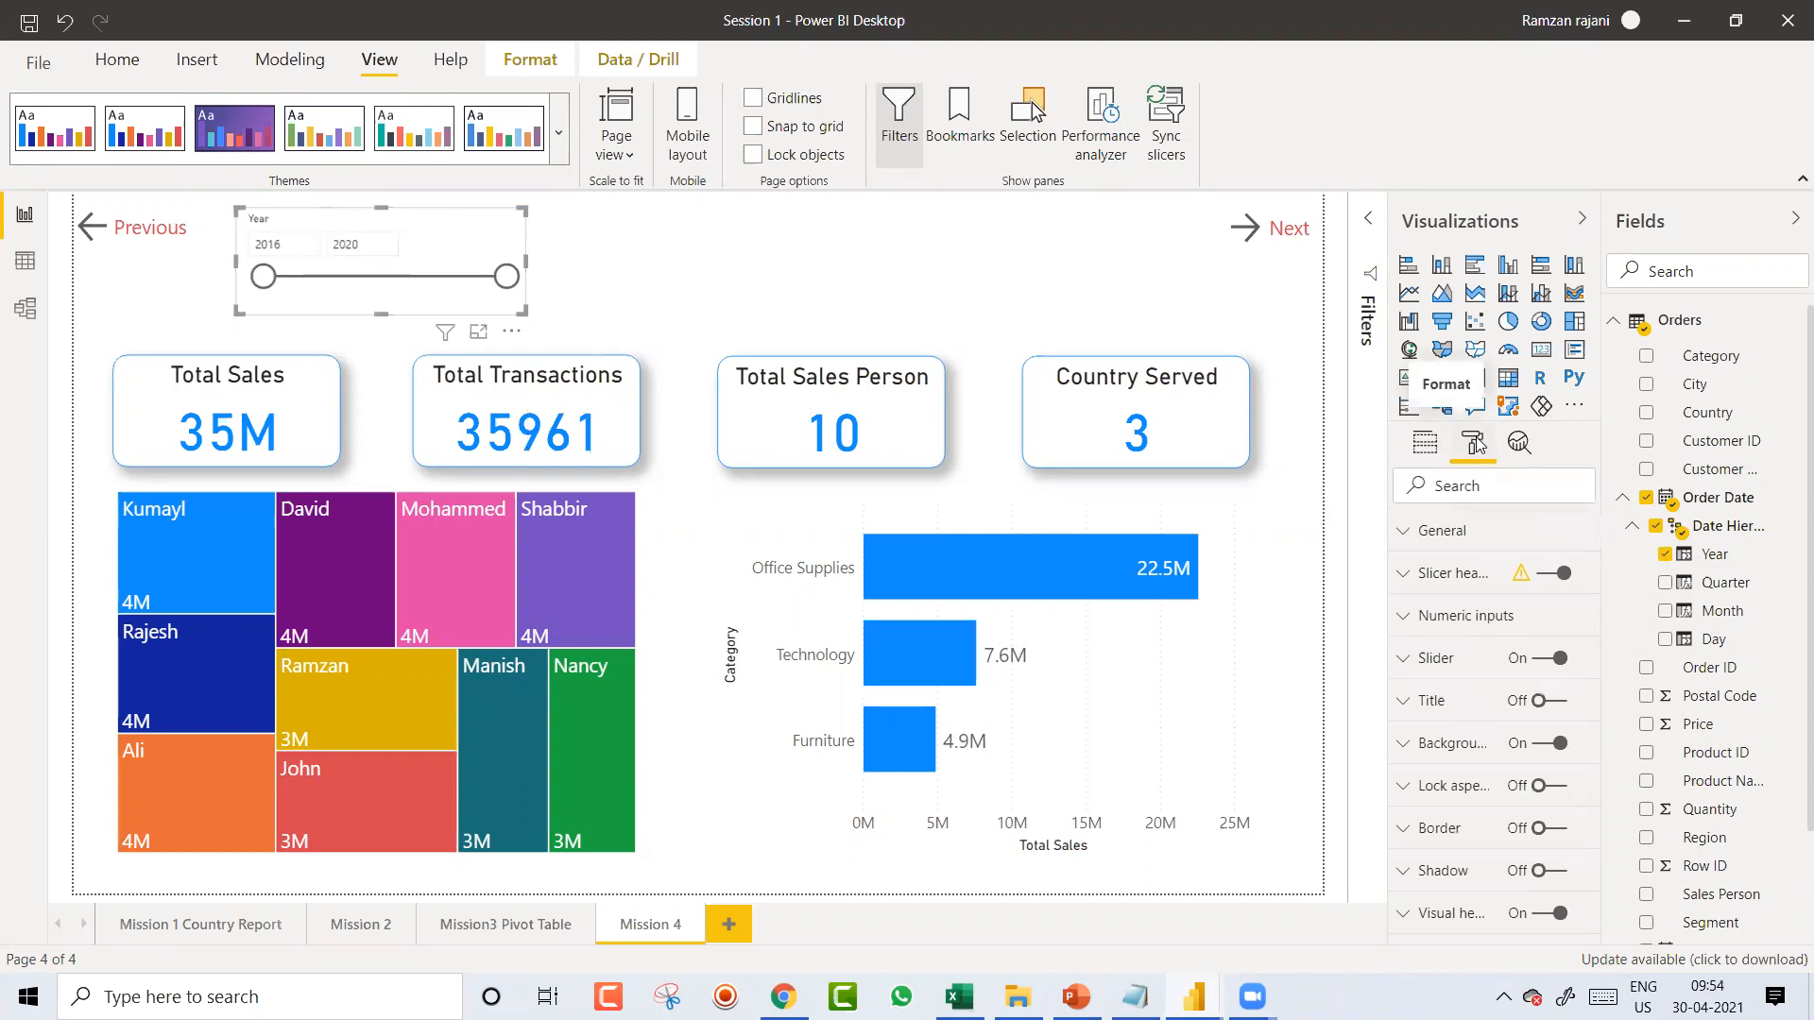
left_click(1419, 532)
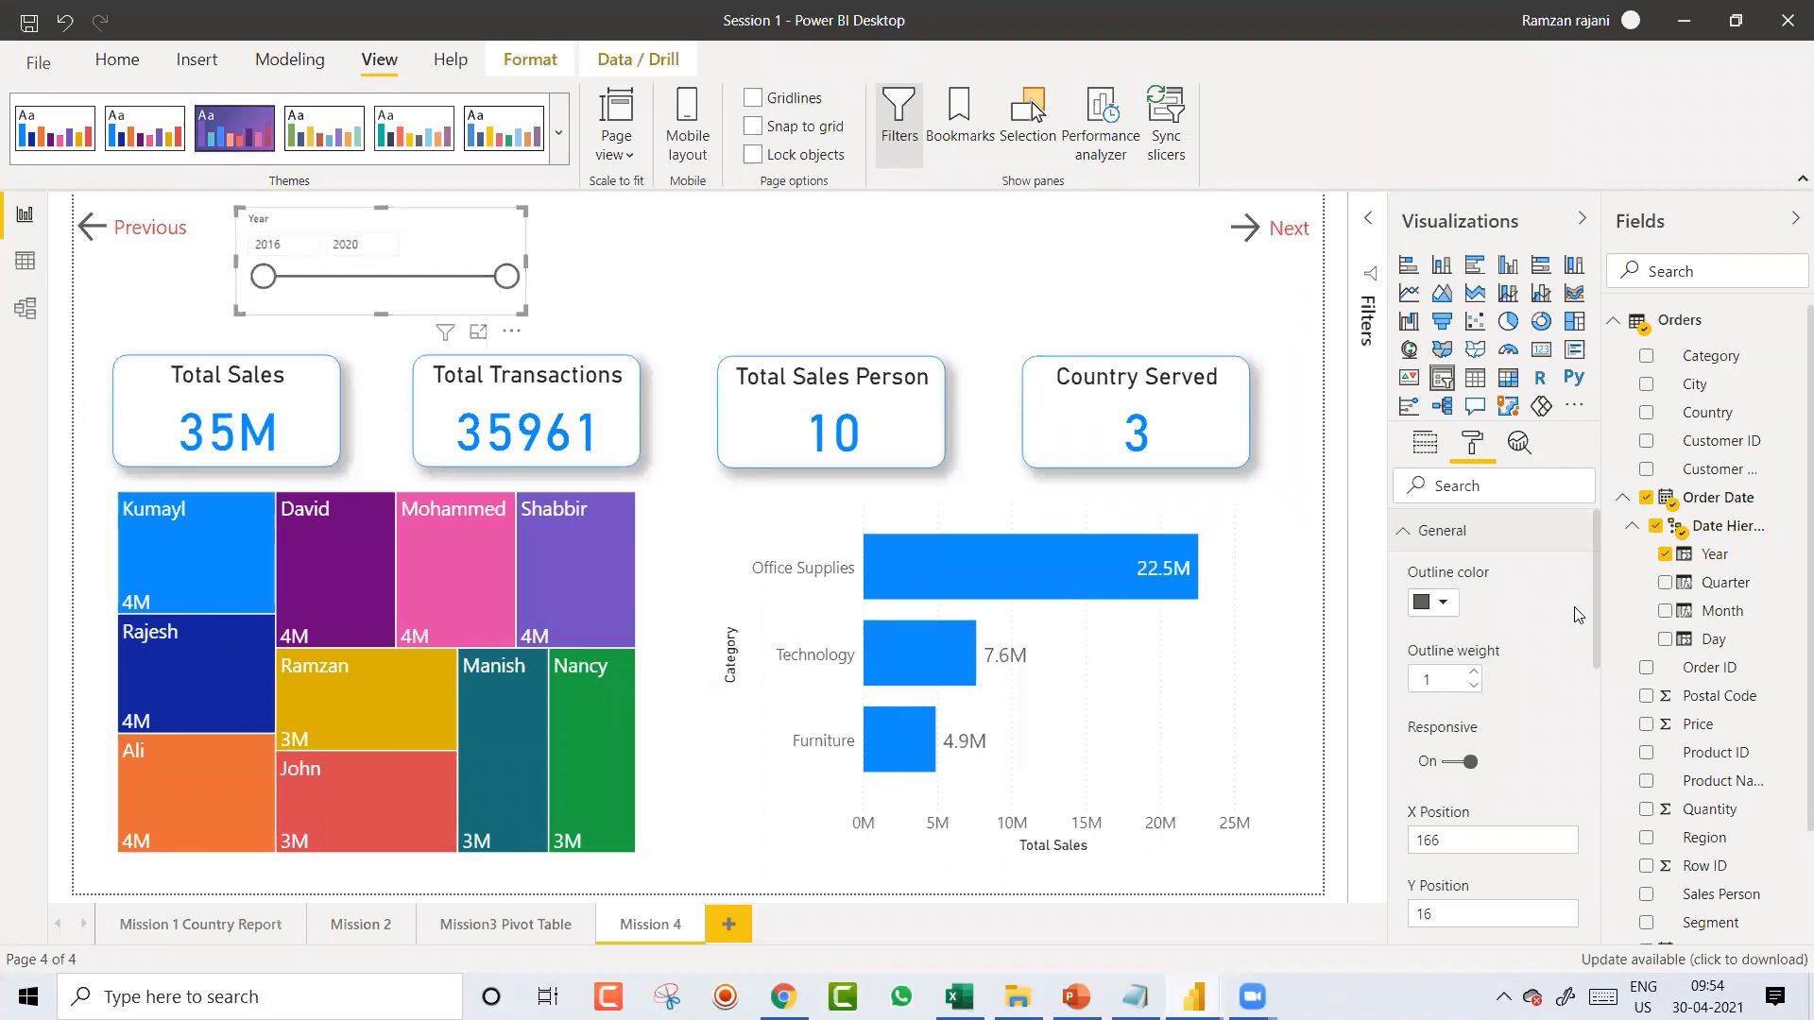
left_click_drag(1598, 569, 1598, 673)
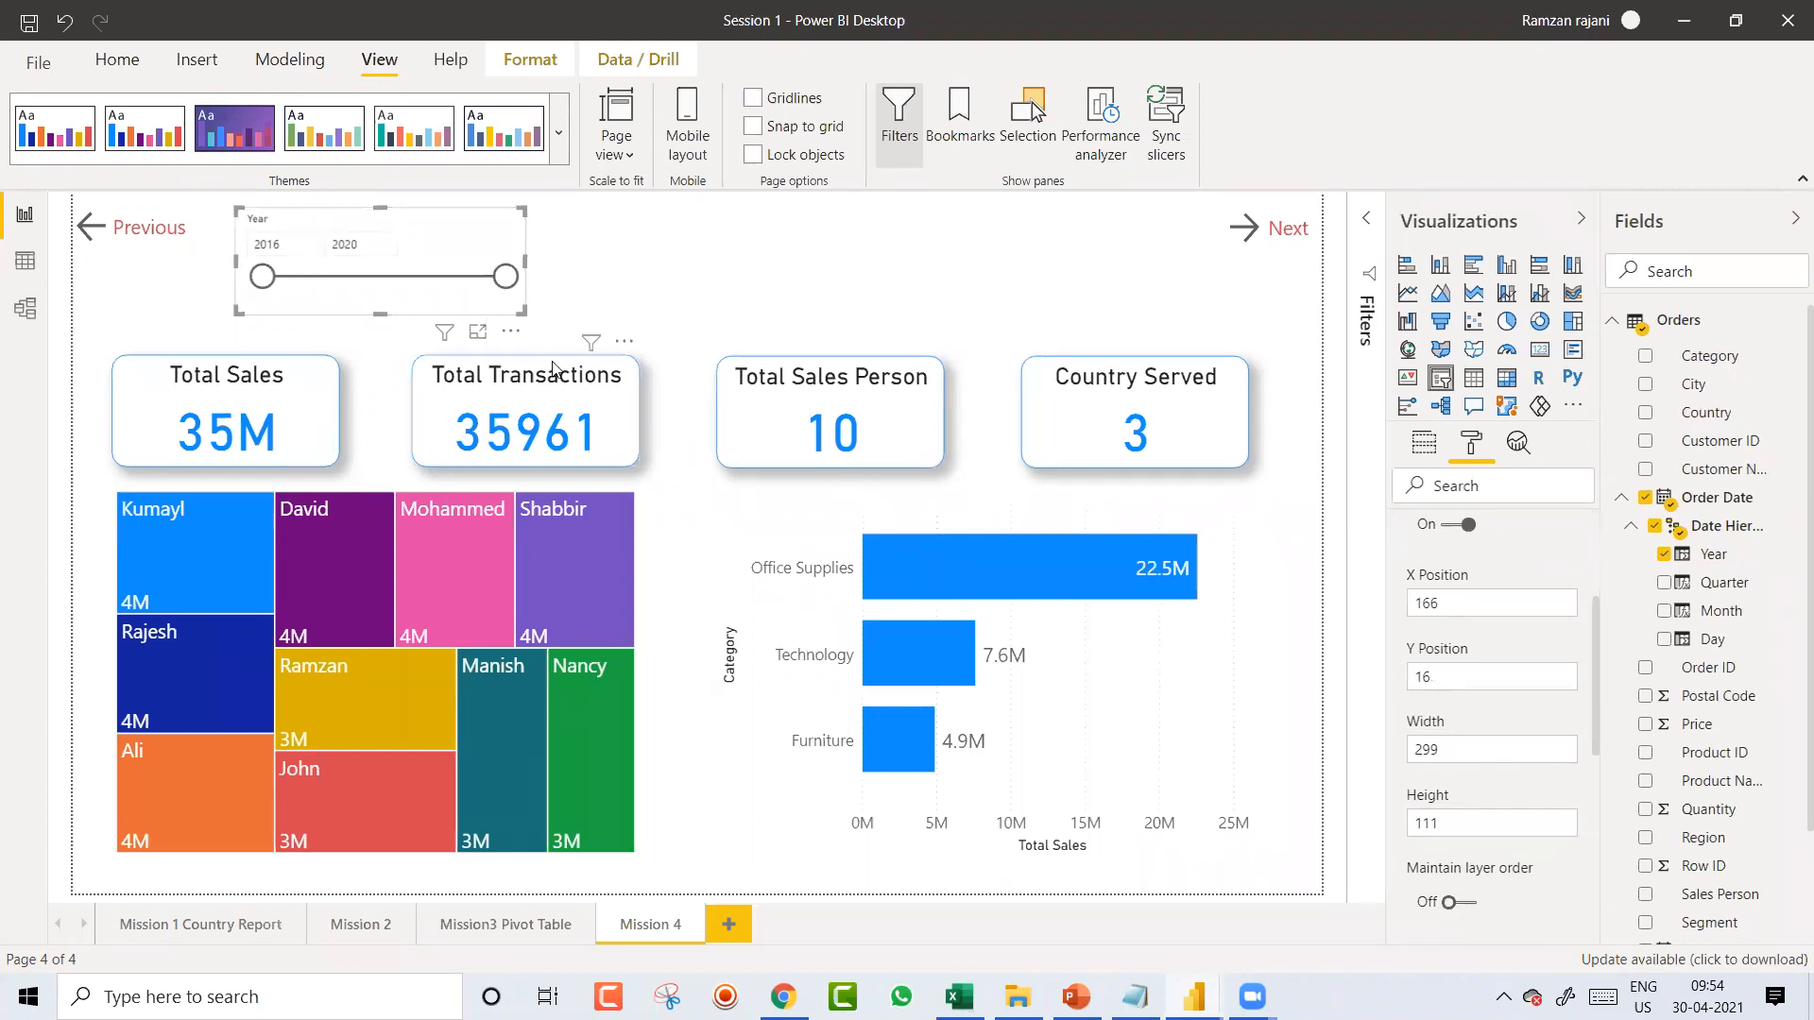
key("alt+Tab")
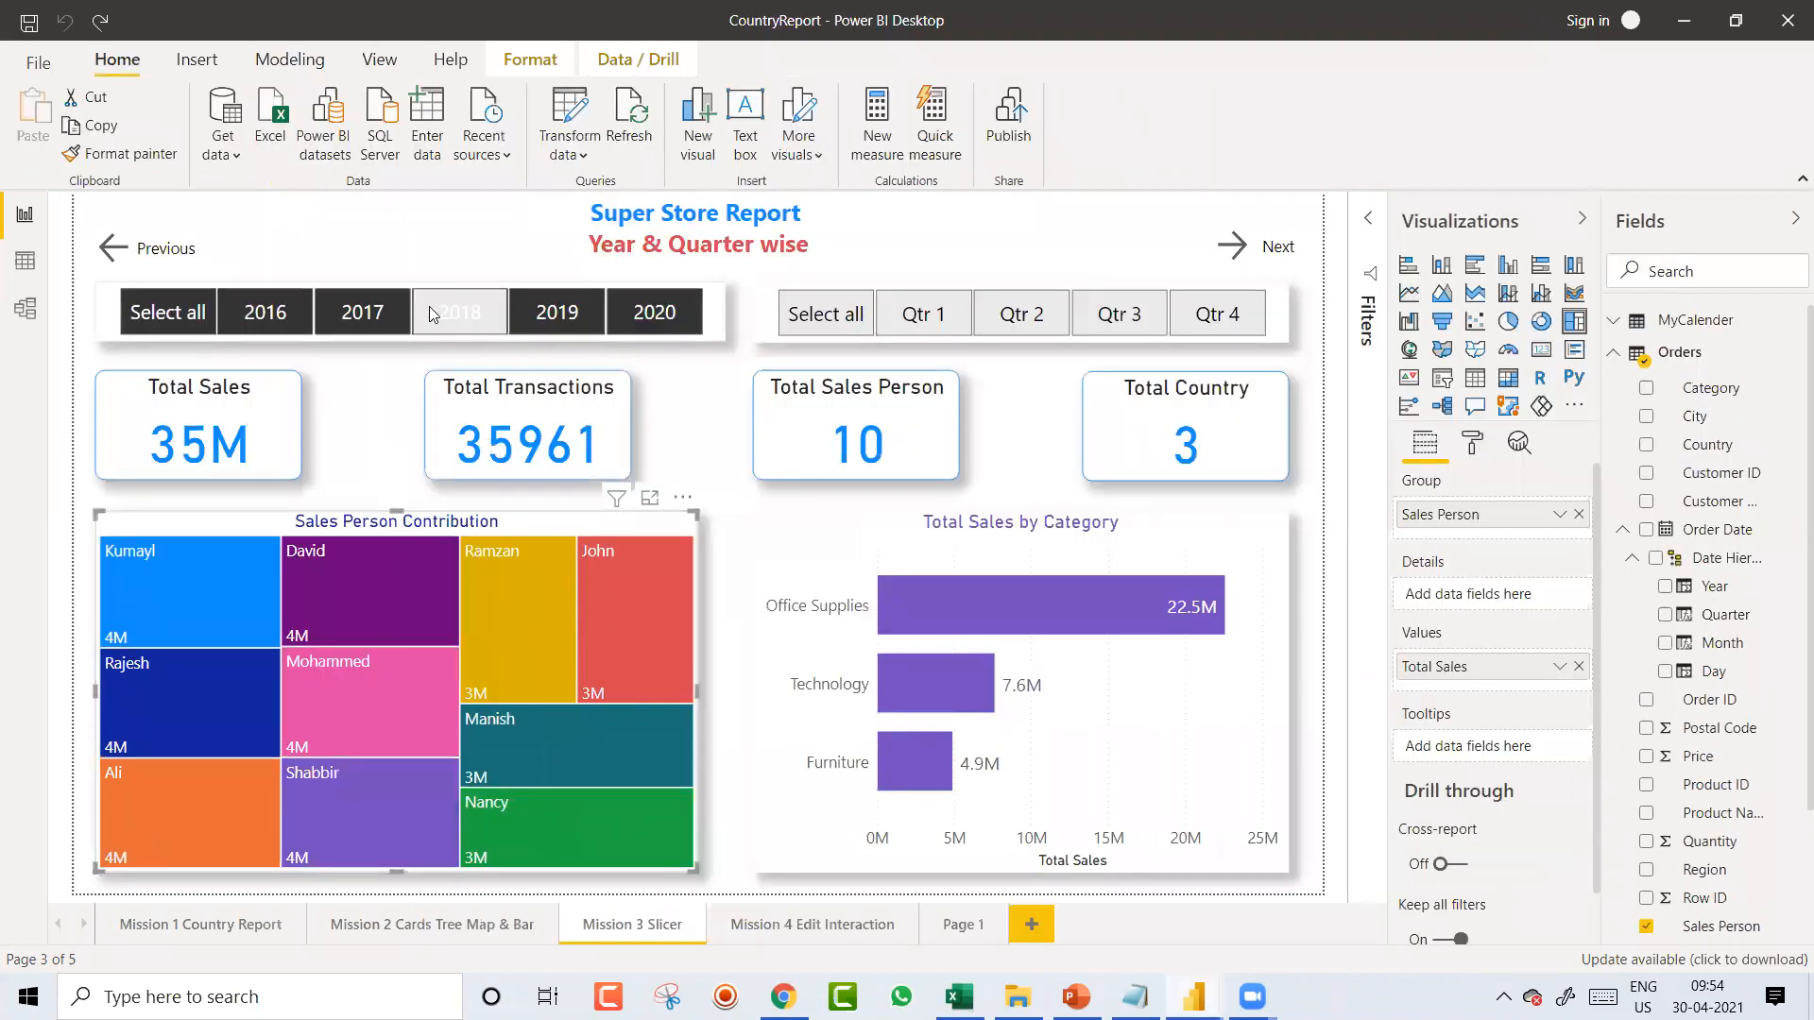
key("alt+Tab")
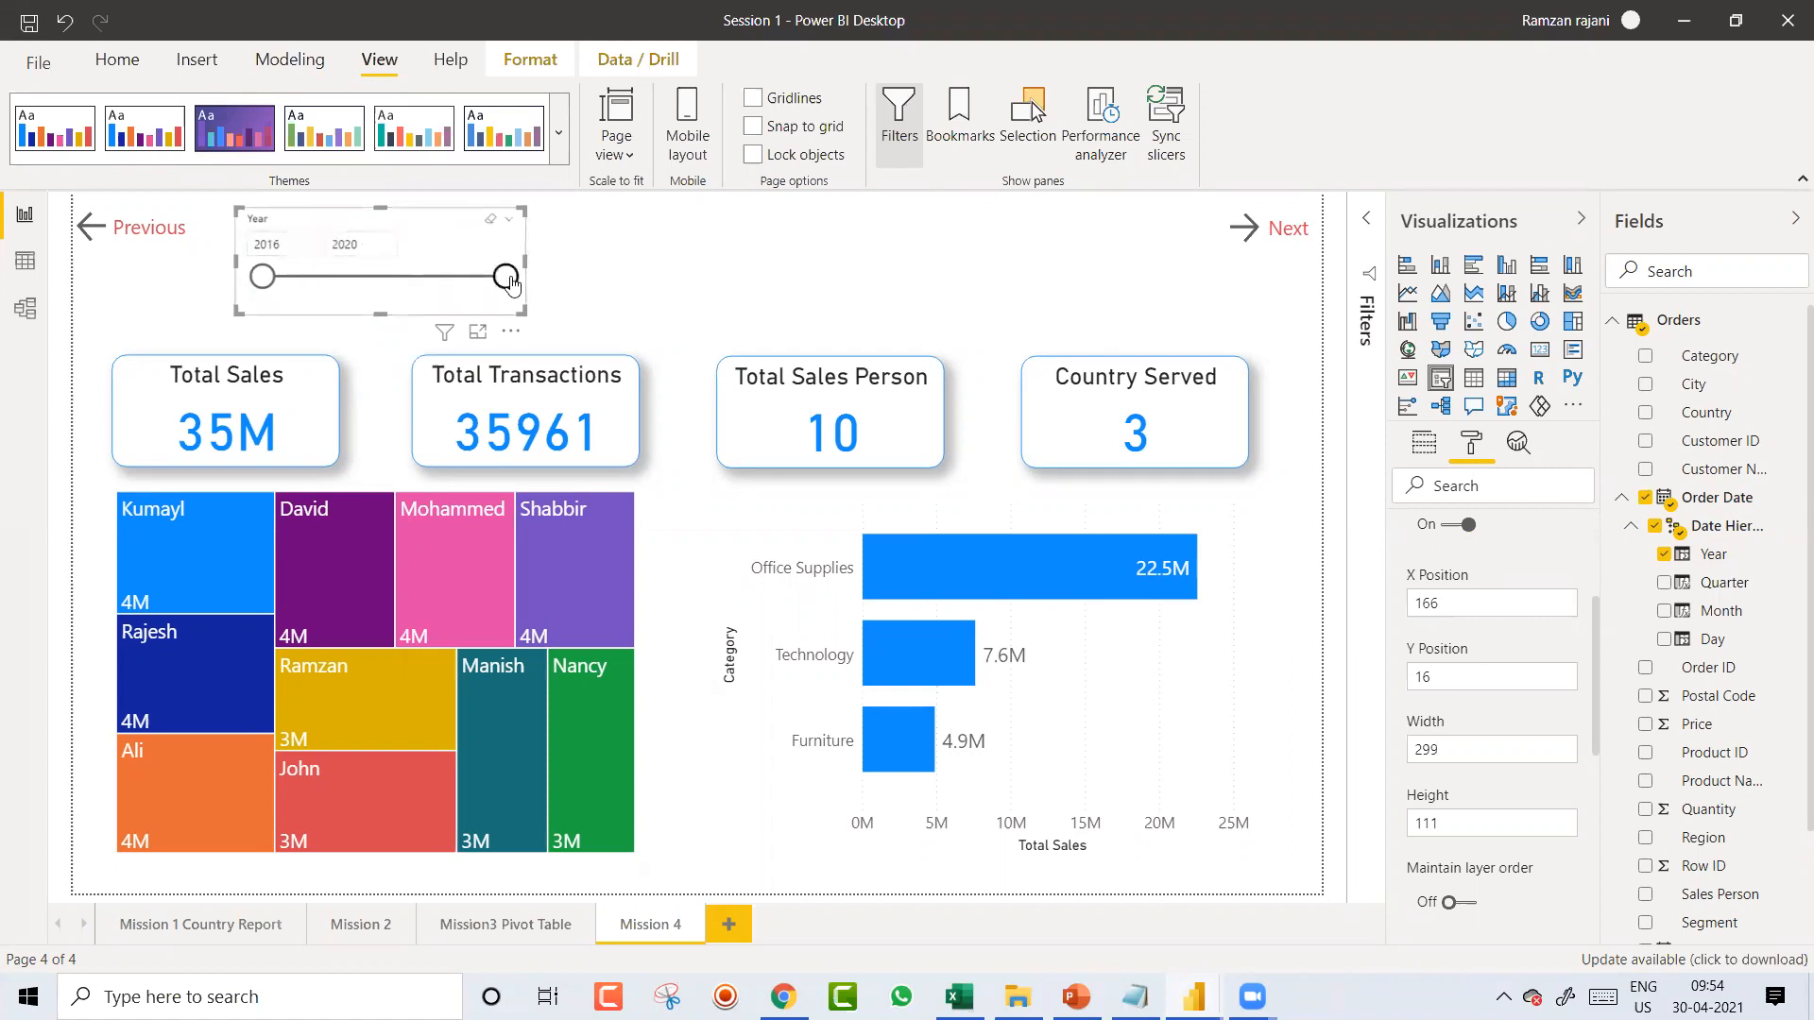
Step: Filter the report with the Year range slicer, ending the range at 2019, 2018 and finally 2016
left_click_drag(508, 280, 470, 287)
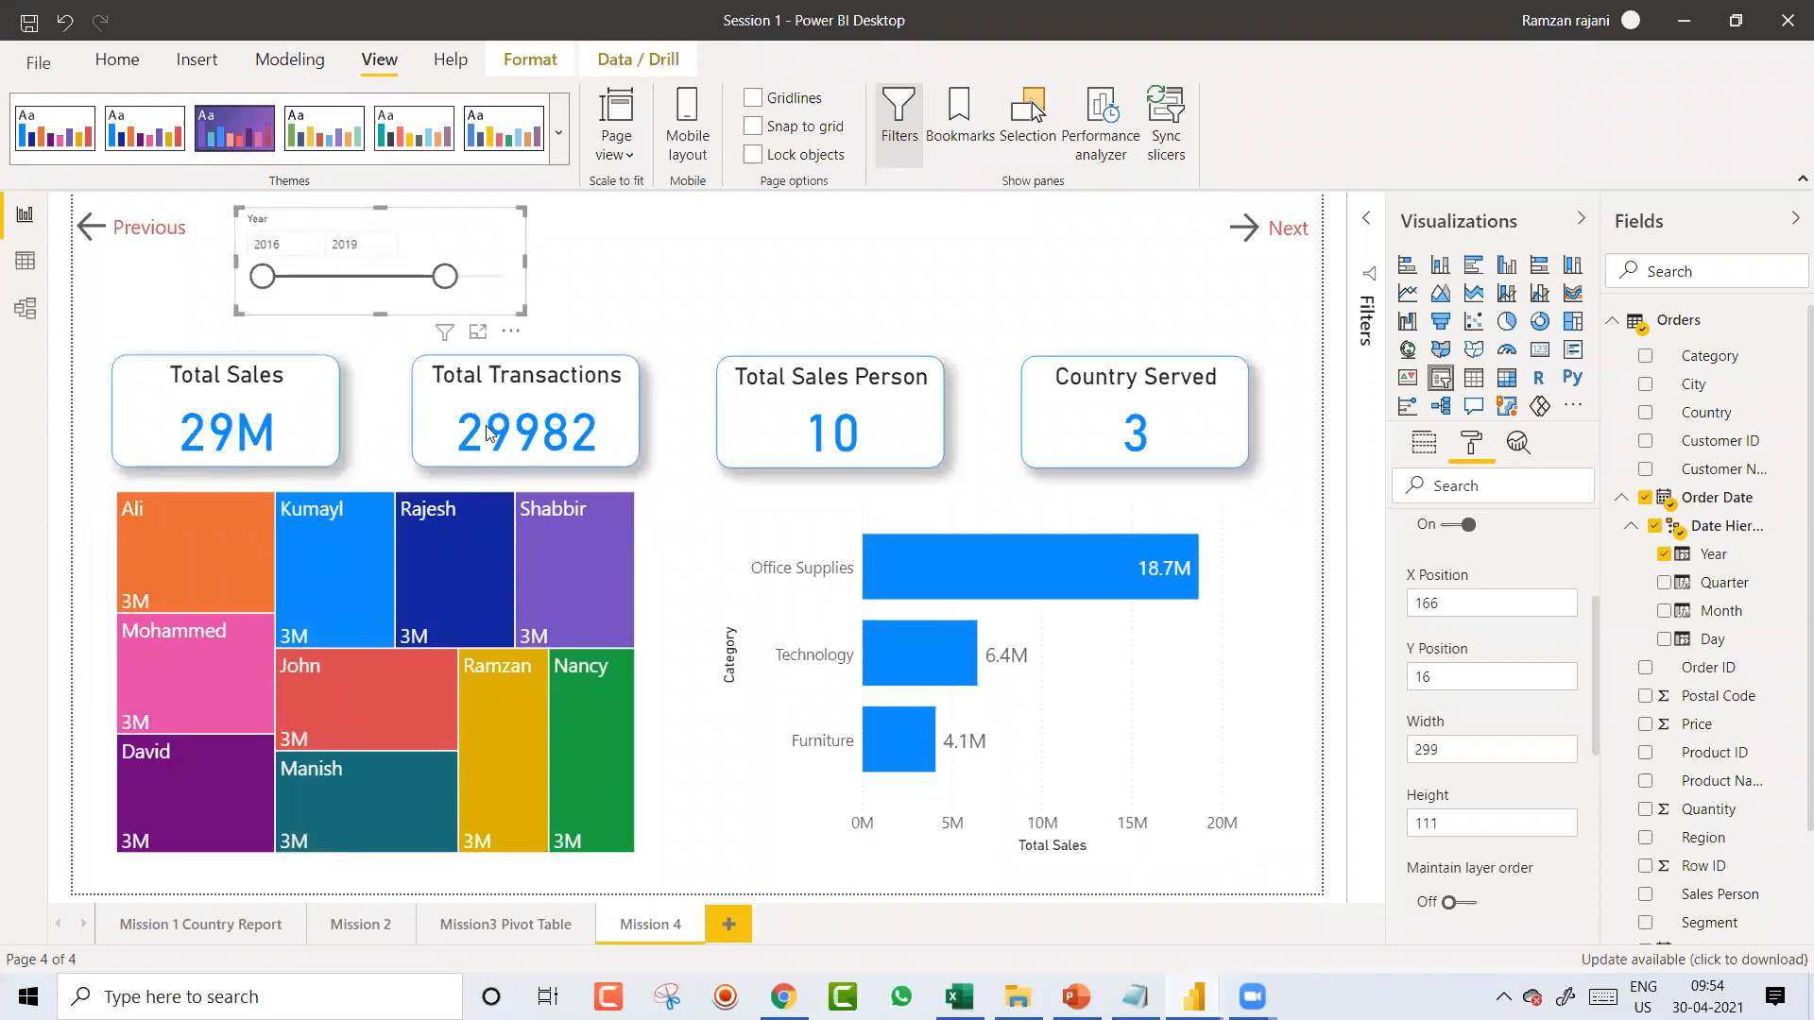
left_click_drag(445, 284, 410, 289)
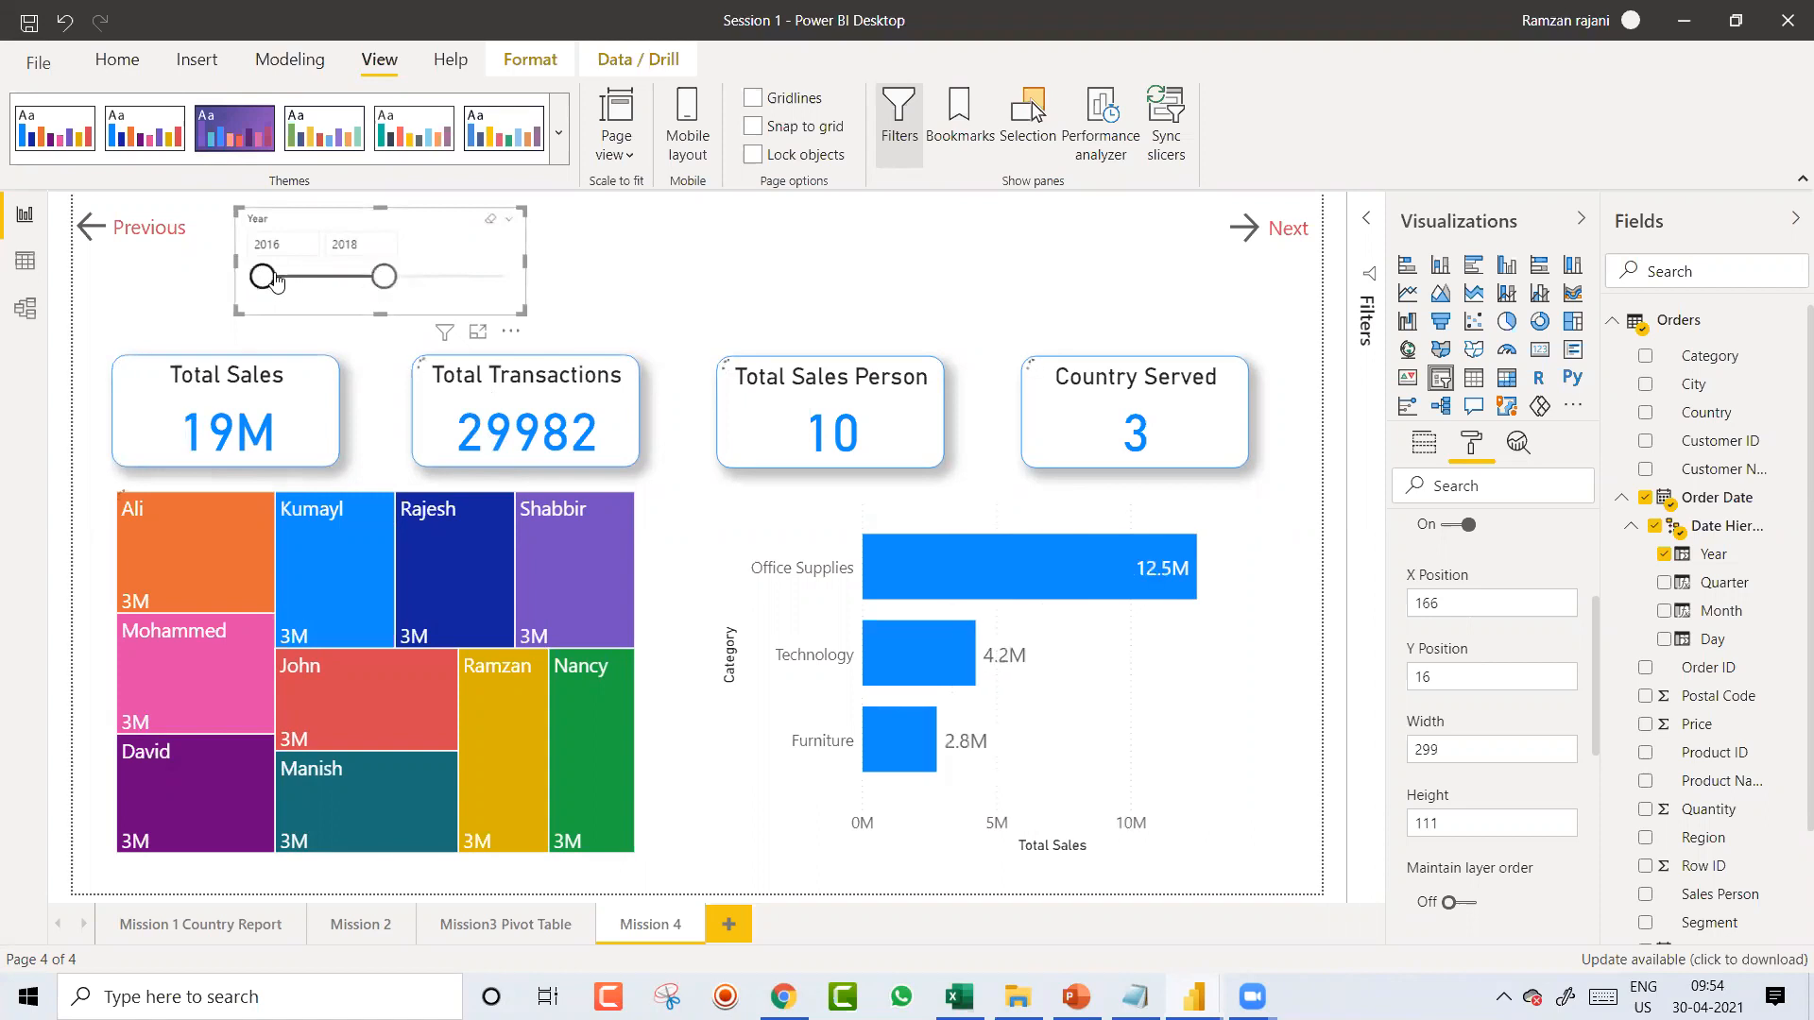
left_click(360, 245)
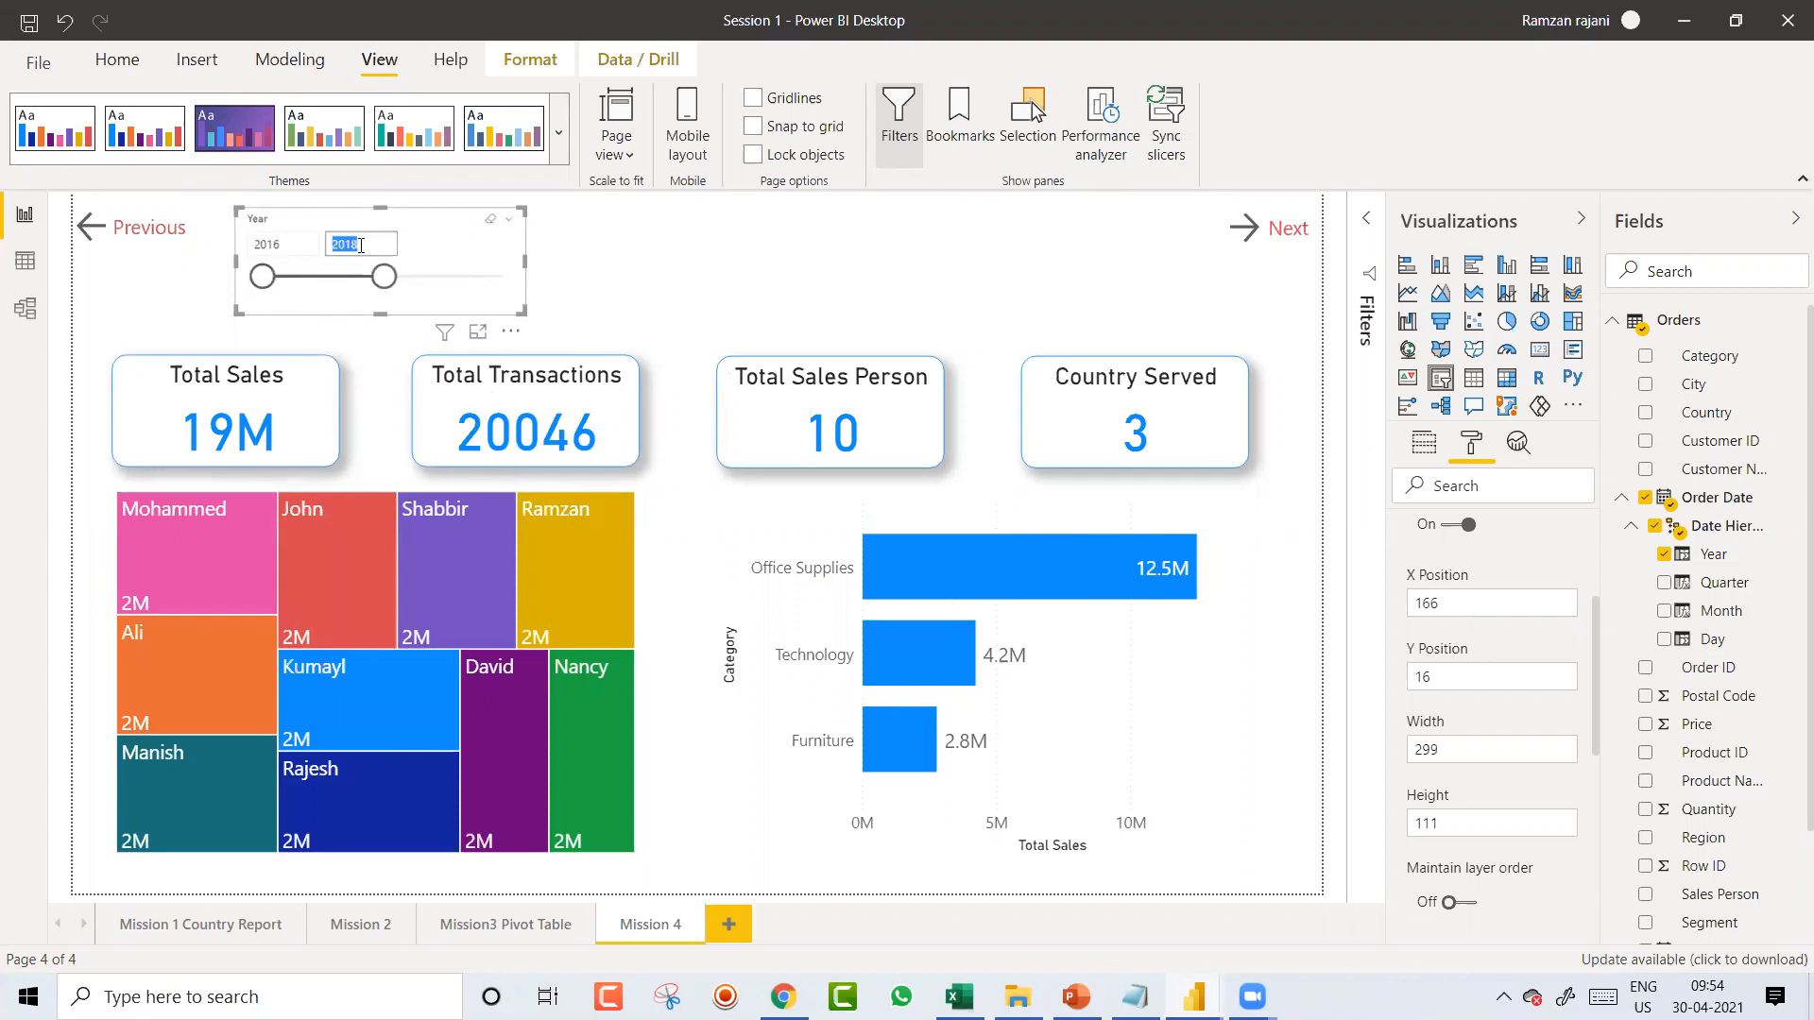
type("20")
key("Return")
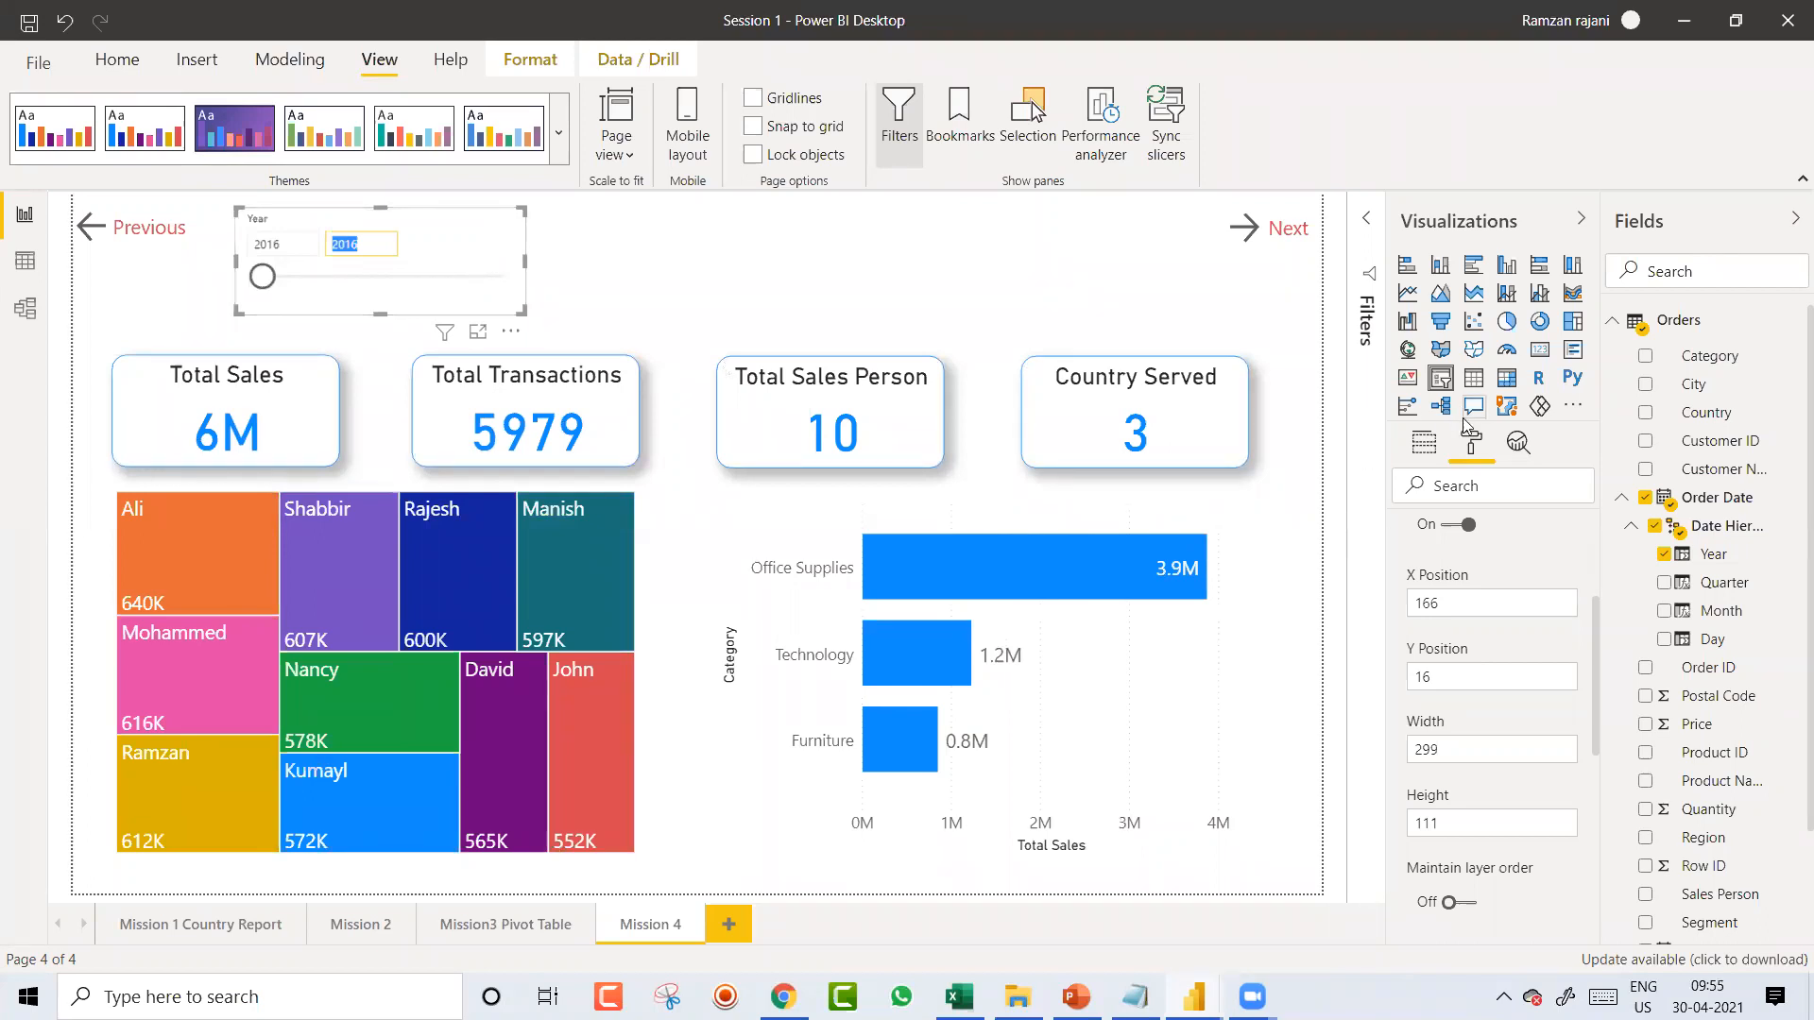
Step: Search the slicer's format settings for "size", then clear the search and collapse the General settings
left_click(1471, 485)
type("size")
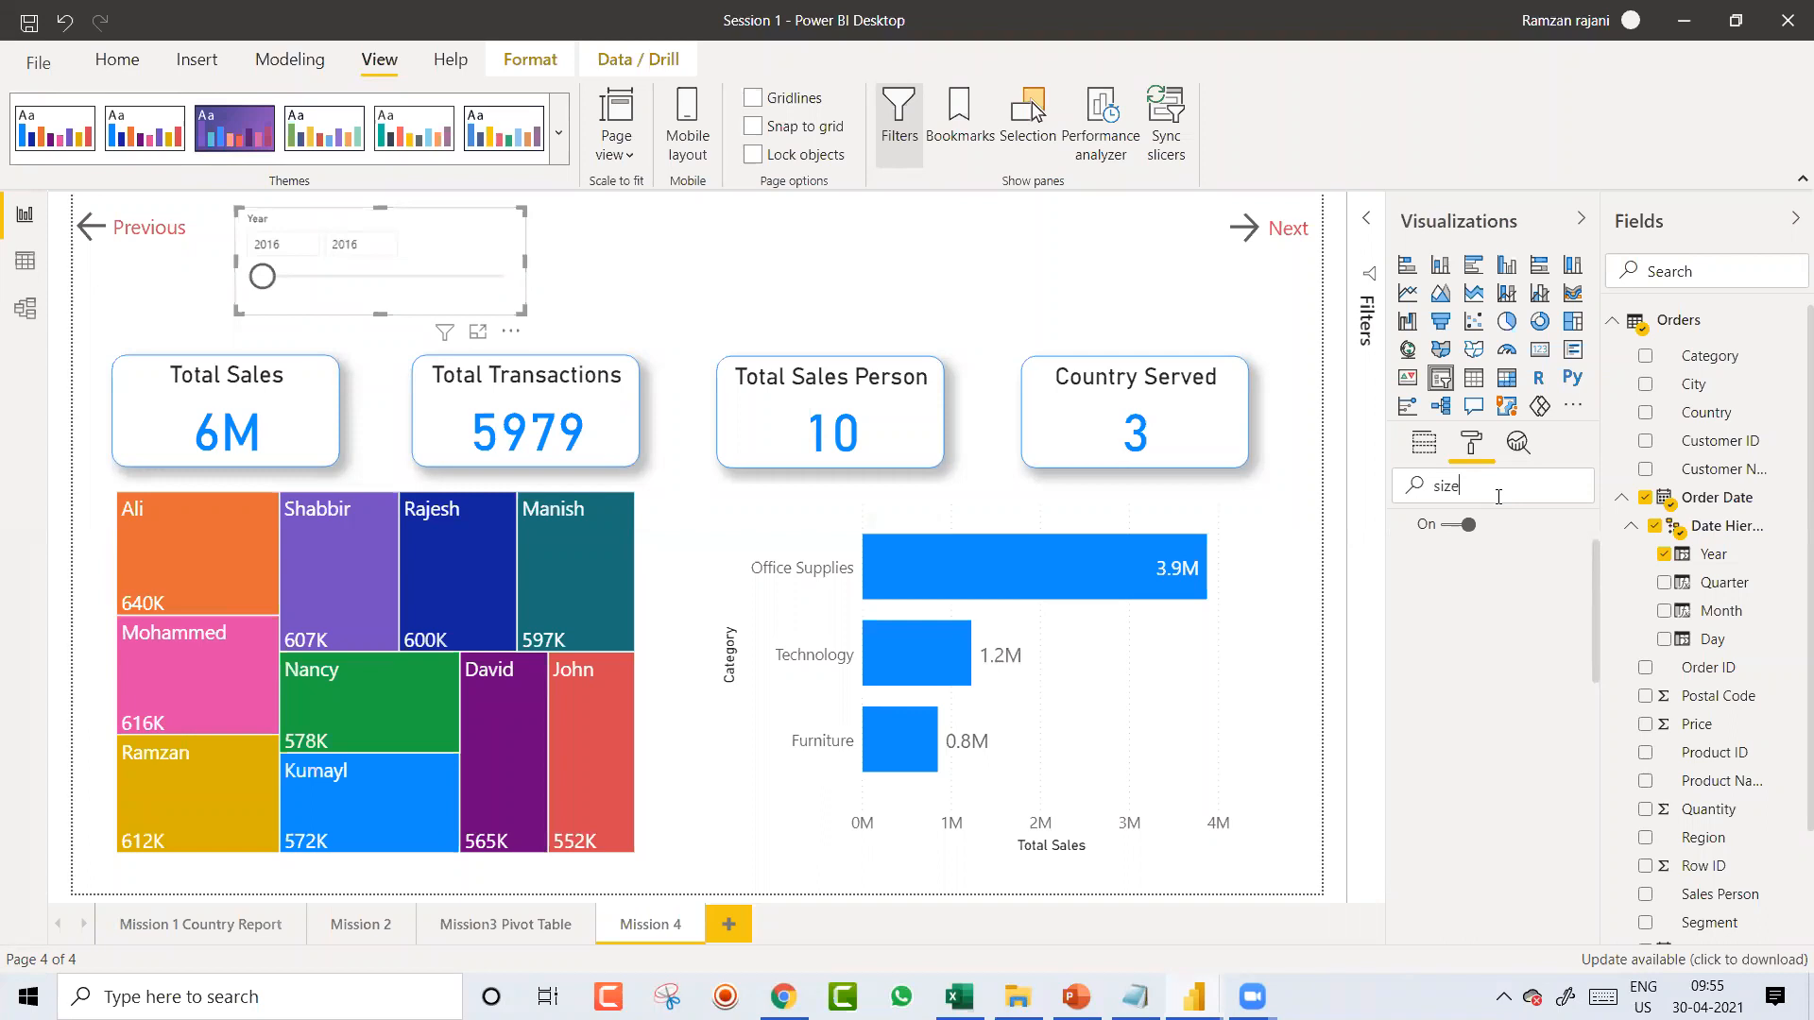
double_click(1498, 492)
key("BackSpace")
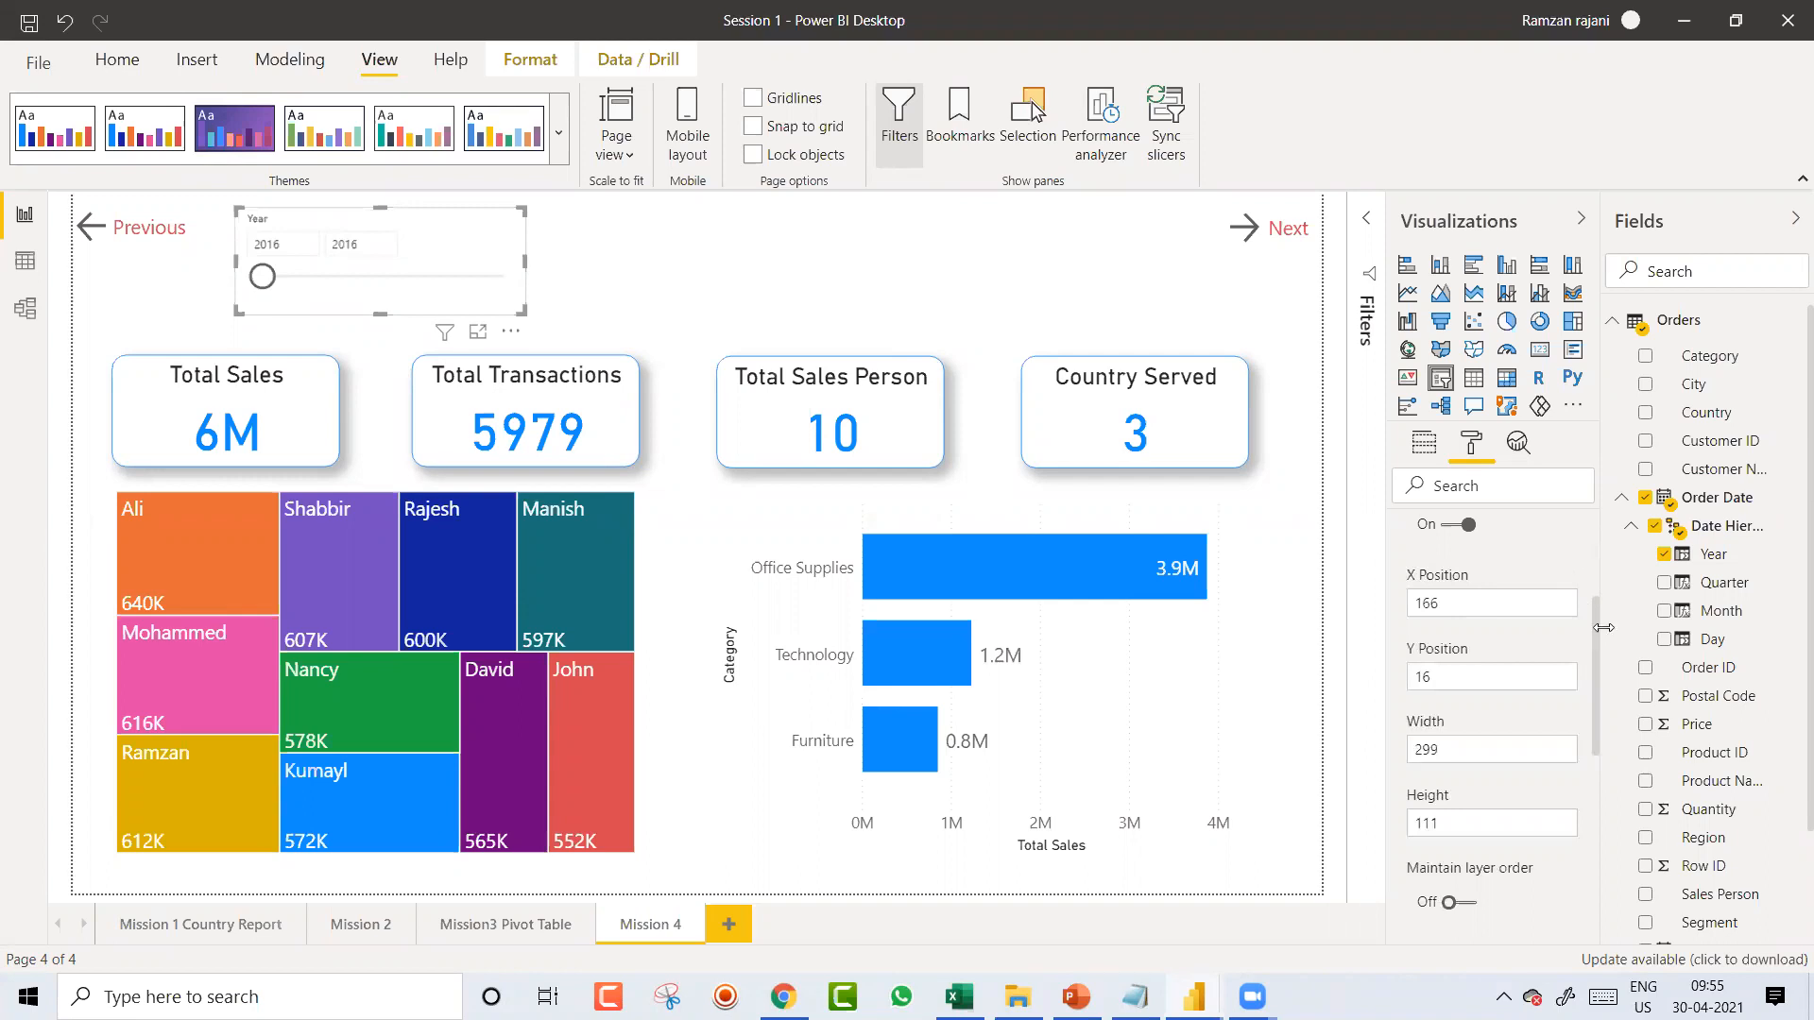
left_click_drag(1595, 630, 1576, 548)
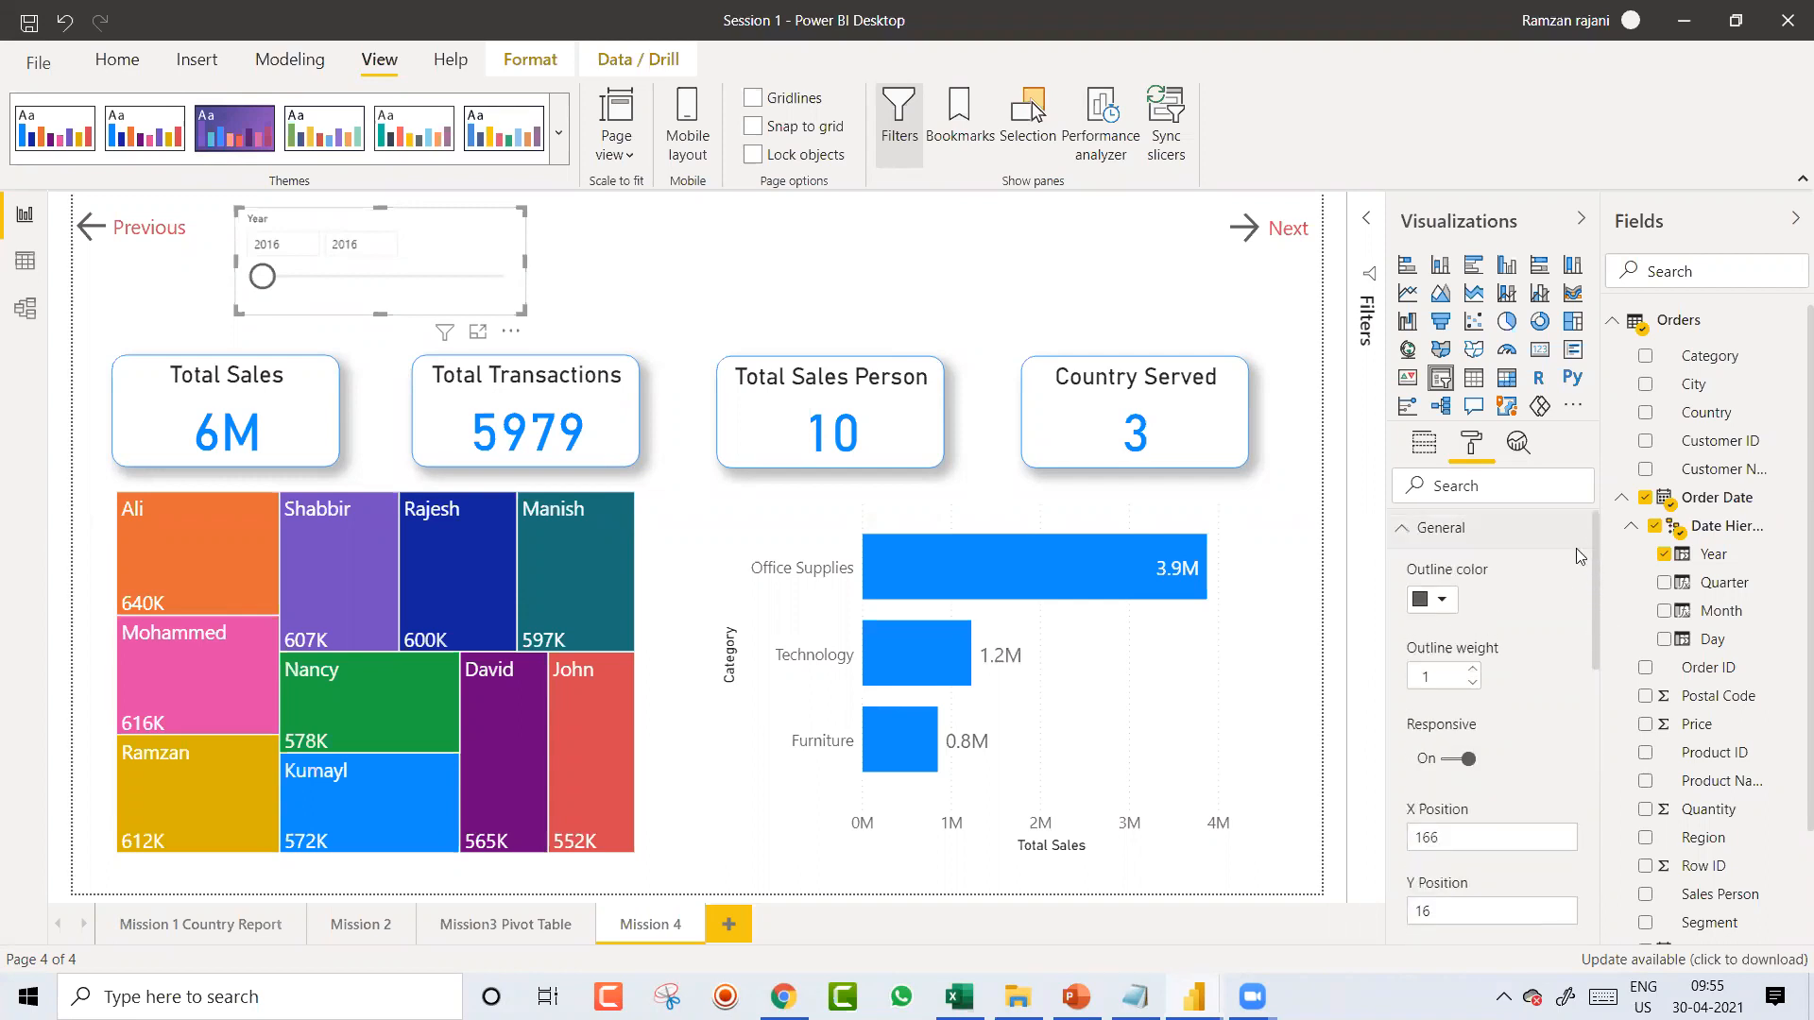
left_click(1408, 537)
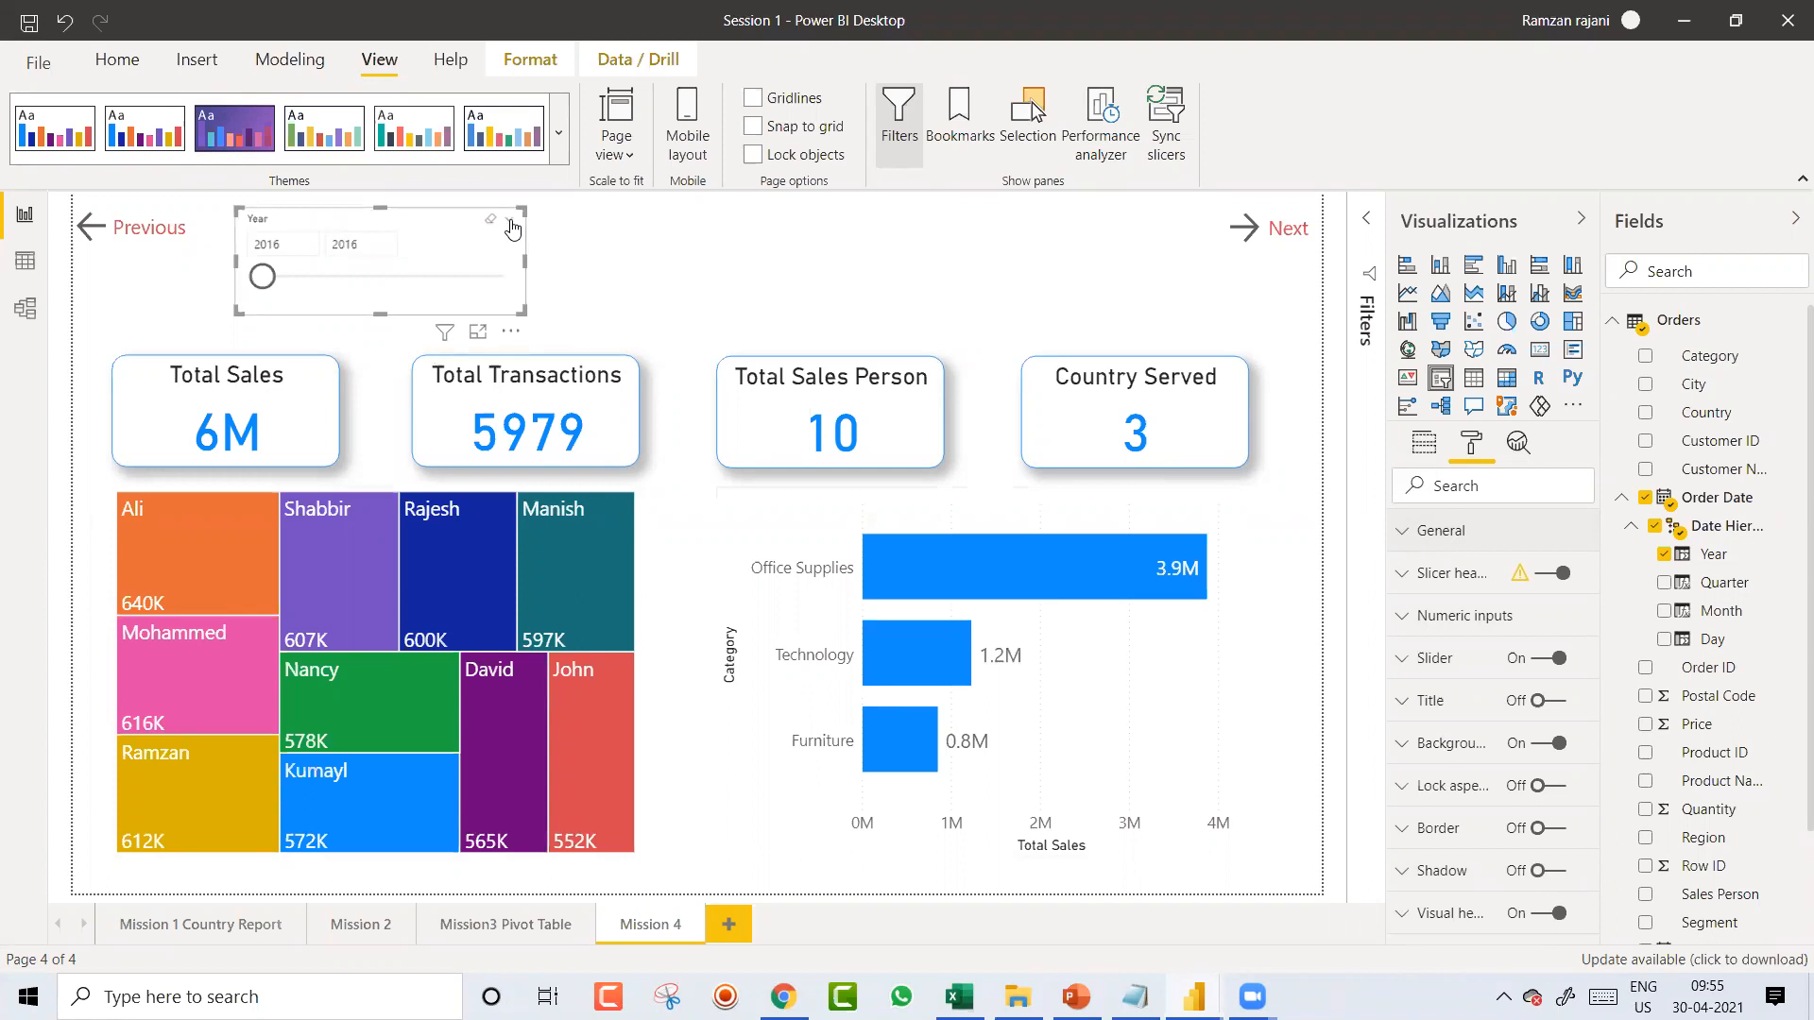
Step: Change the Year slicer's style to List and resize it into a narrow box that fits all the years
left_click(512, 228)
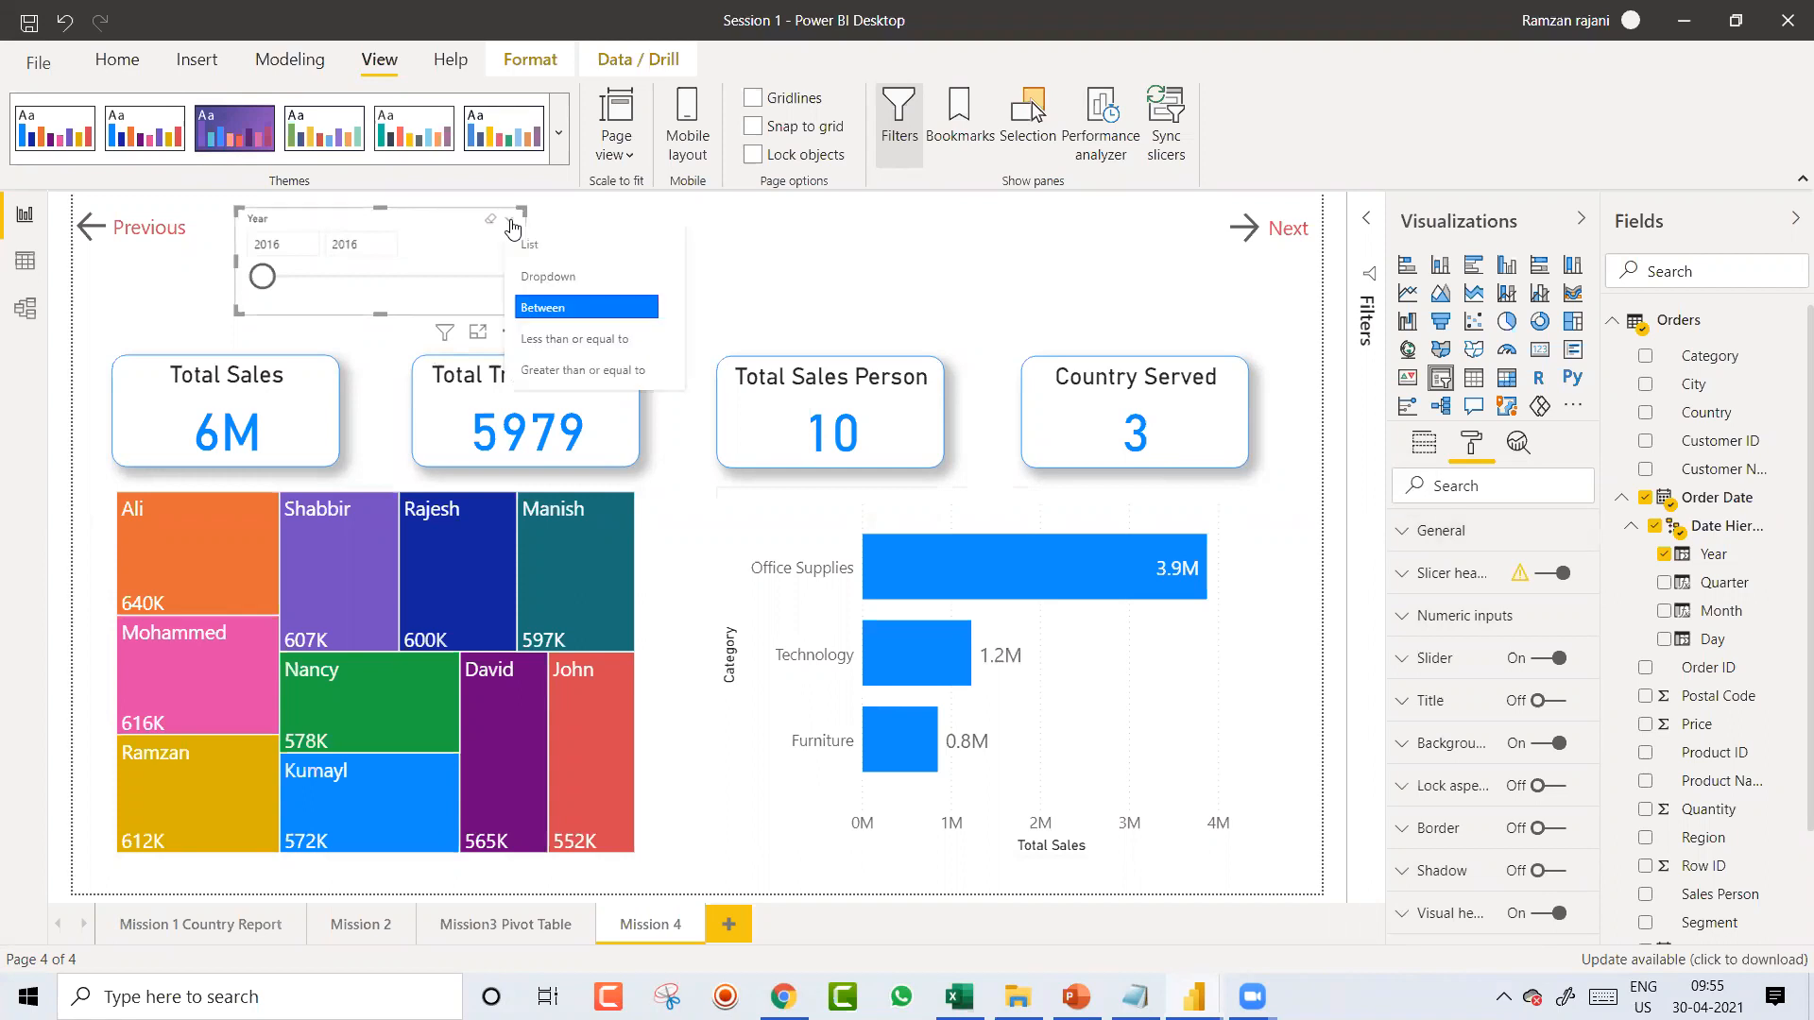
left_click(595, 249)
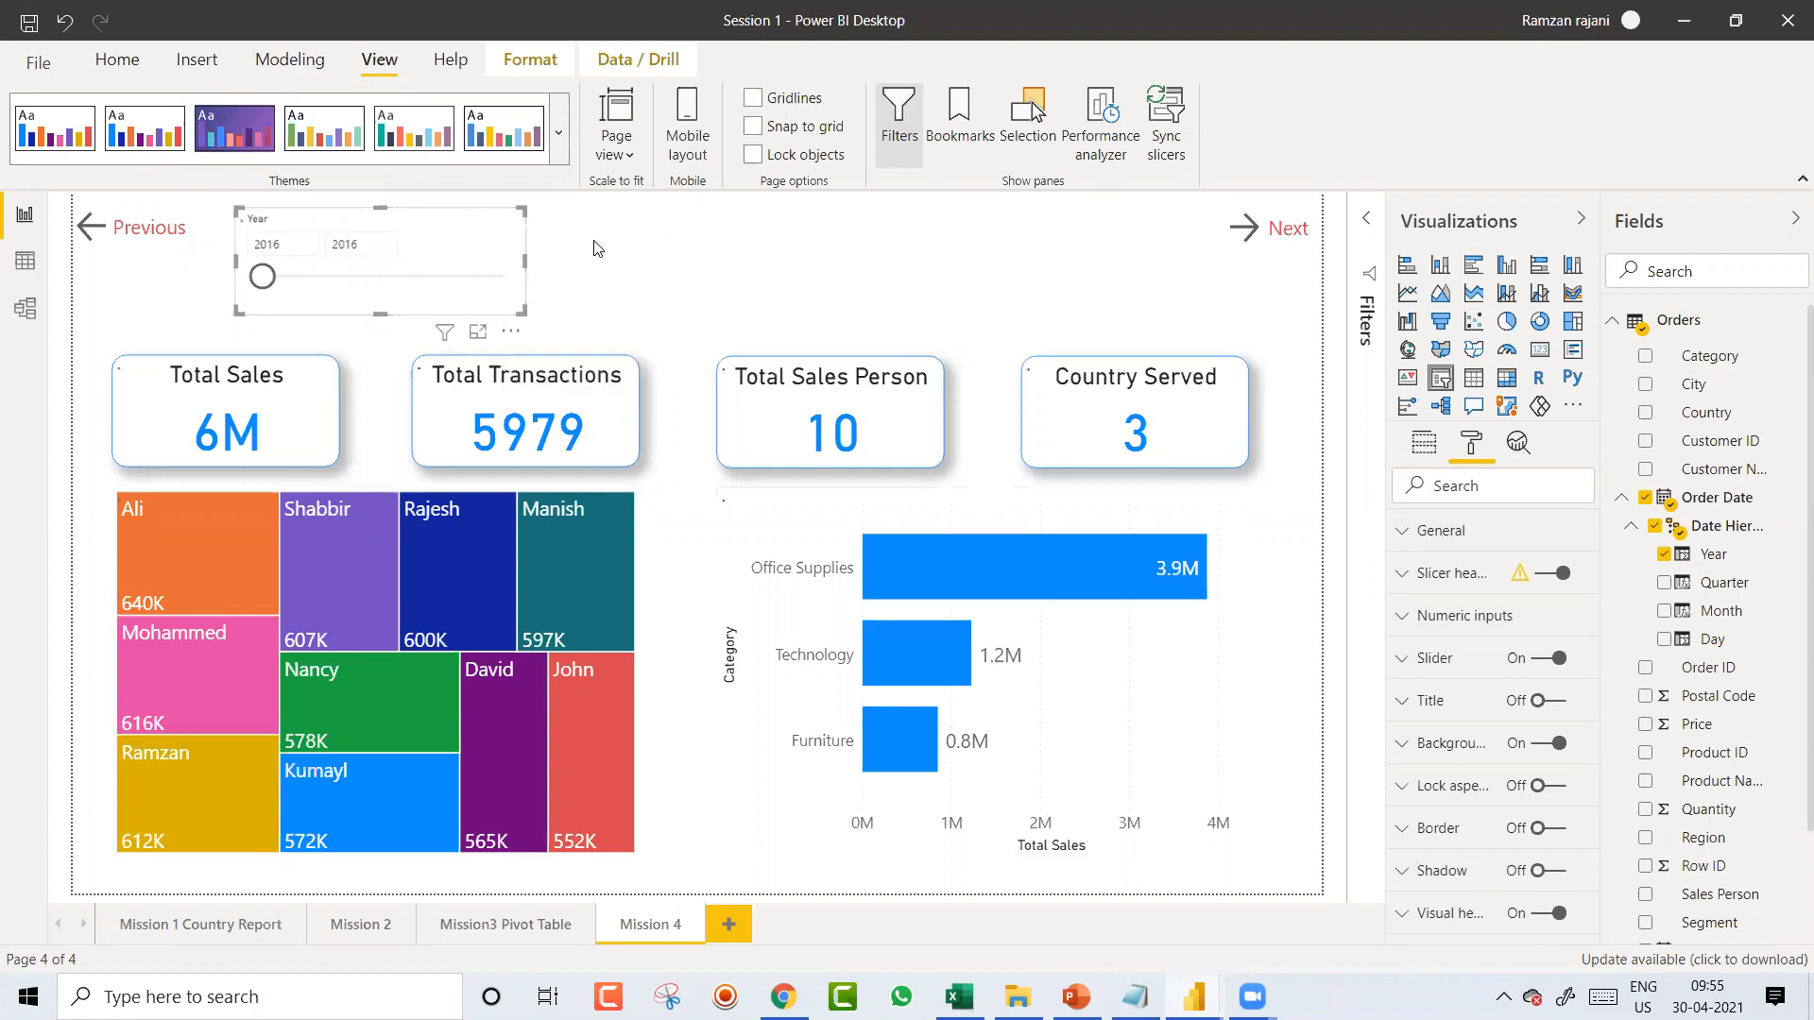
left_click_drag(522, 313, 349, 353)
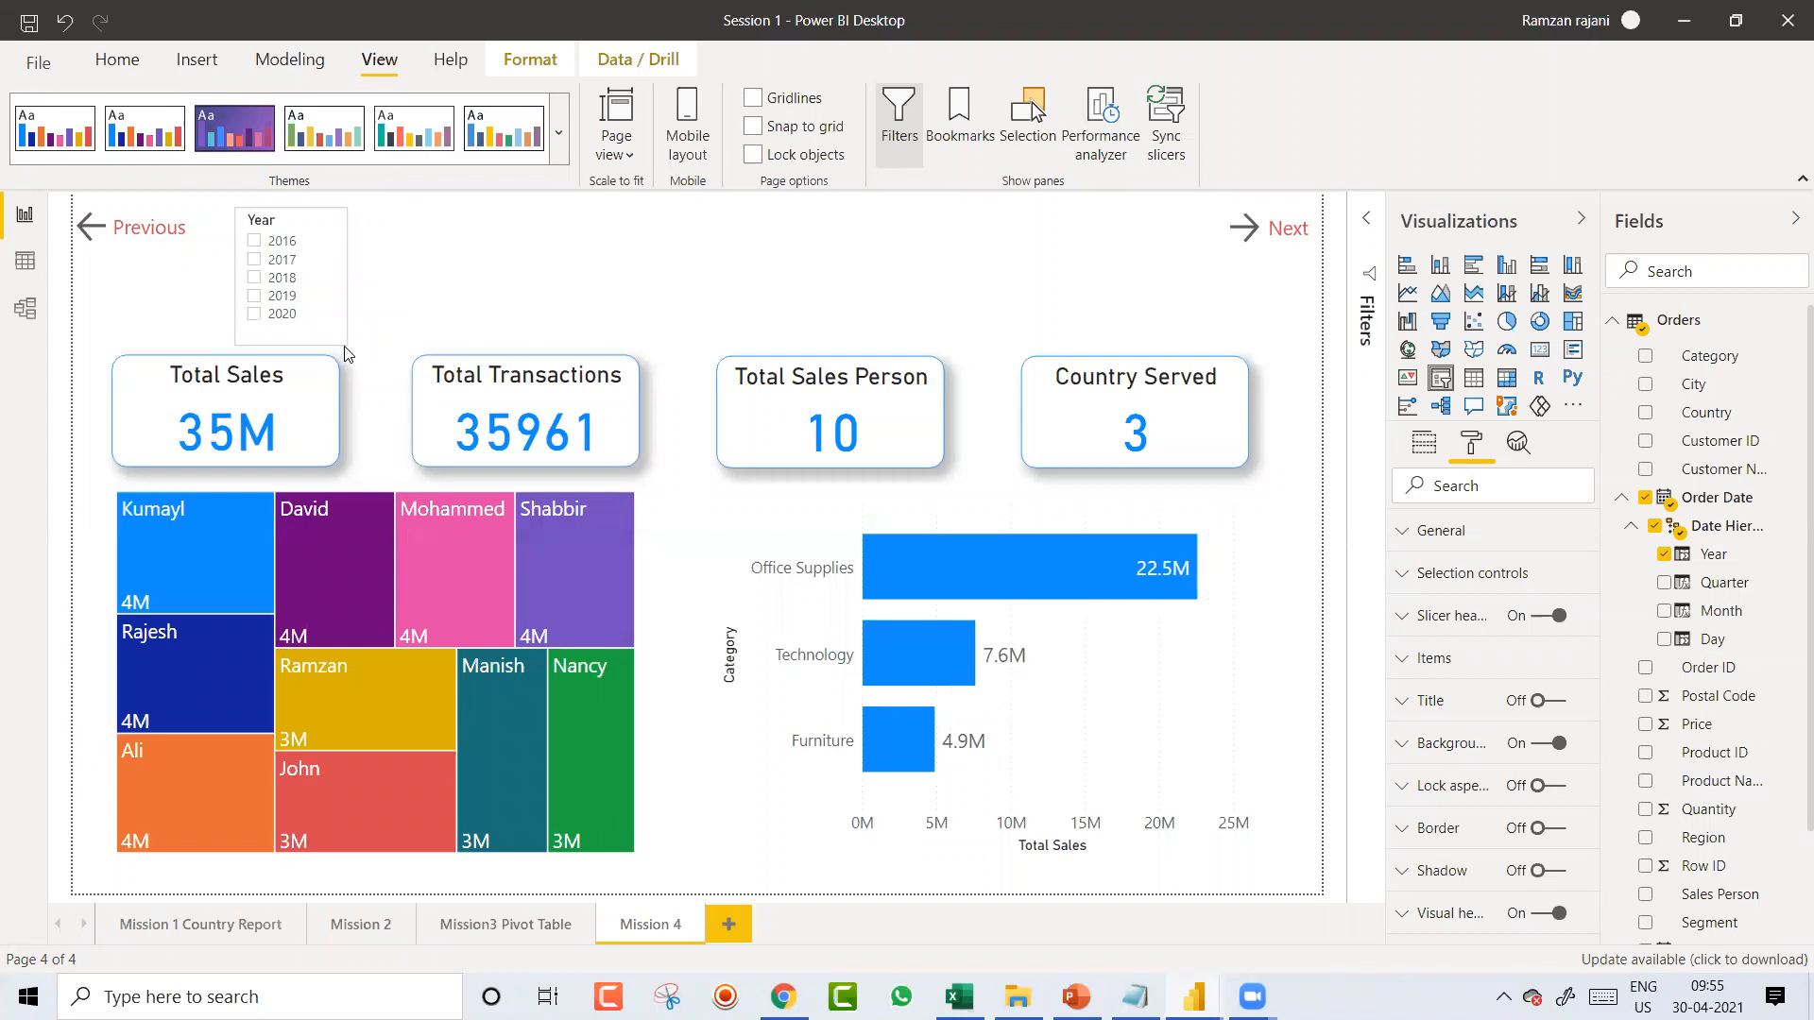
Step: Filter the report by 2017, 2018 and 2016 in turn, then check the year slicer in the CountryReport file
left_click(254, 260)
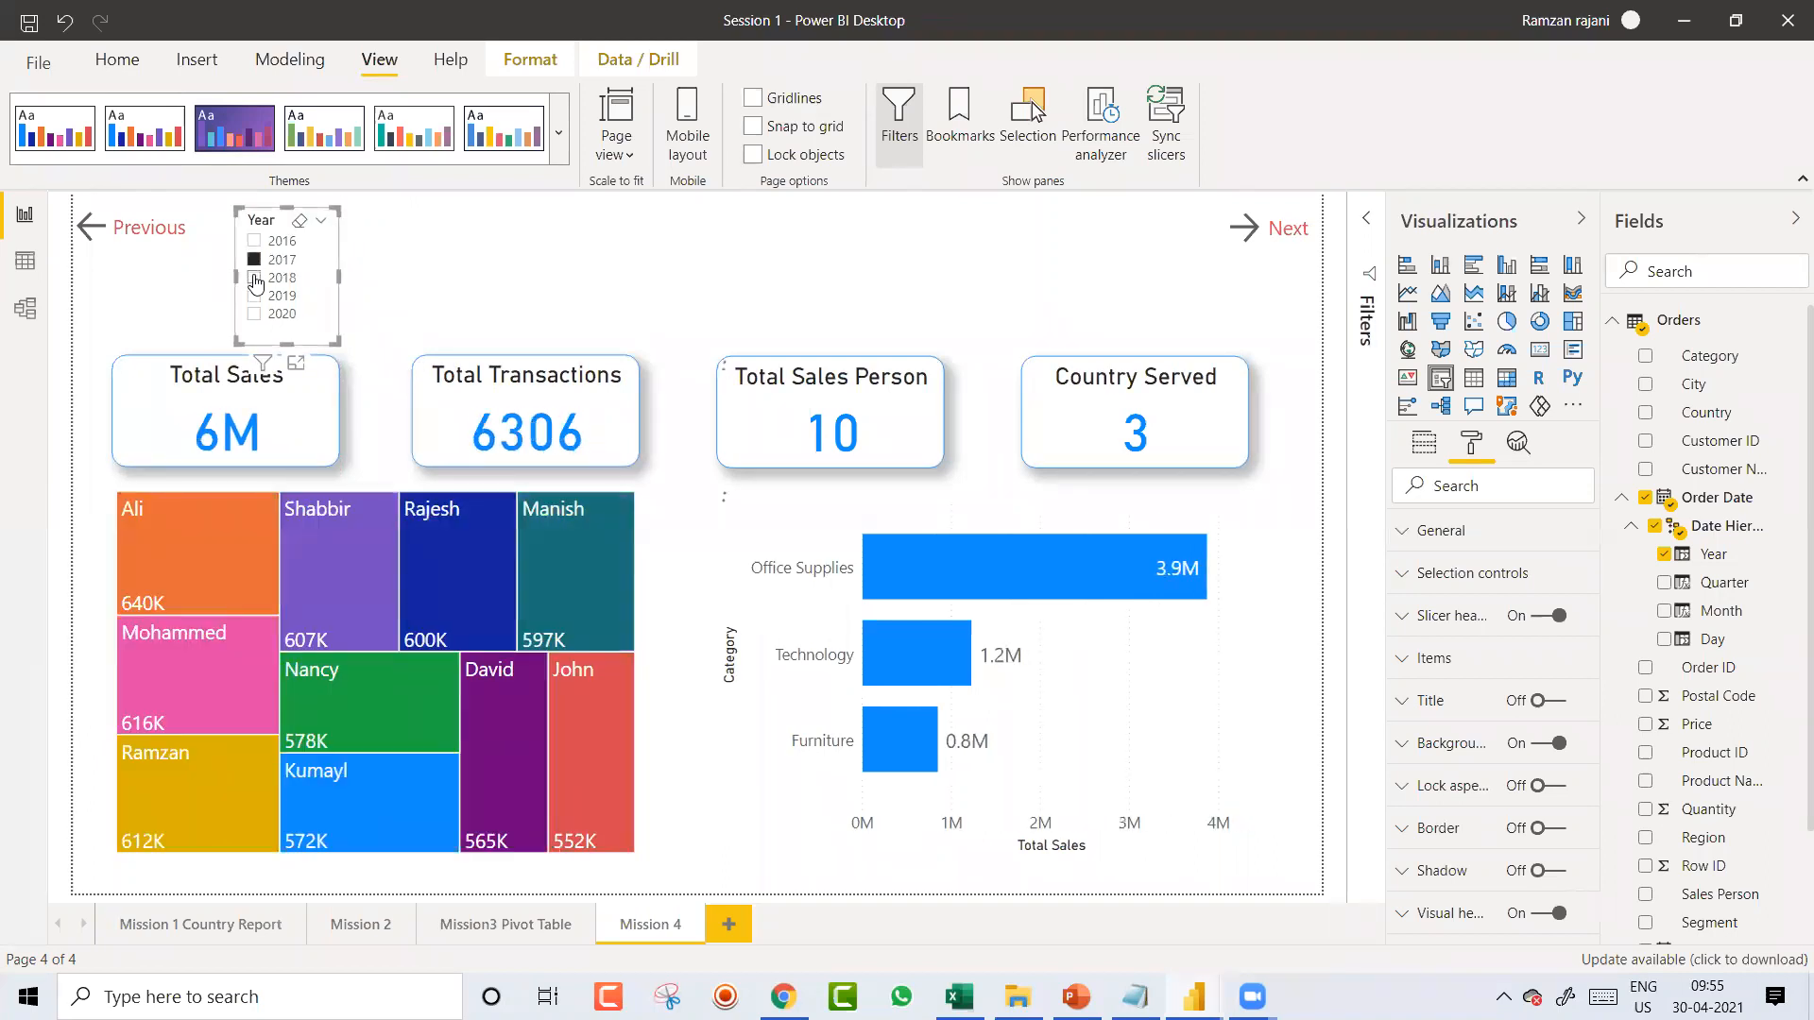
left_click(254, 277)
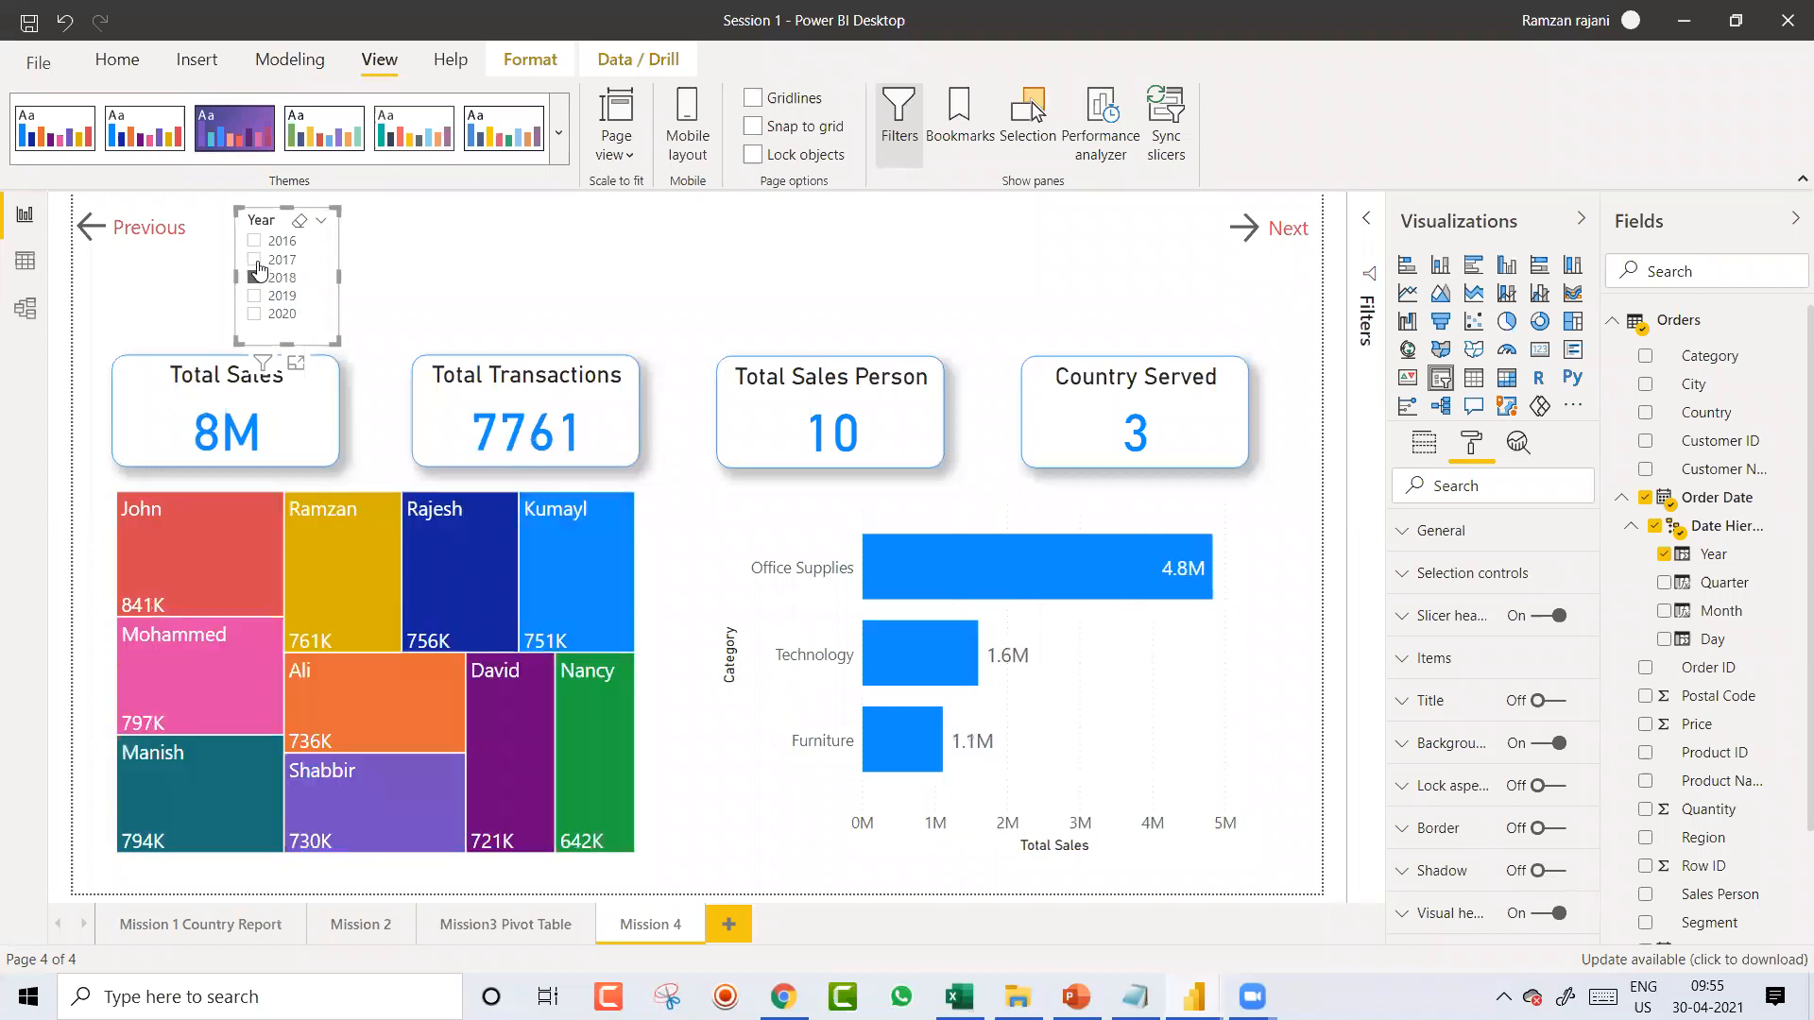
left_click(254, 242)
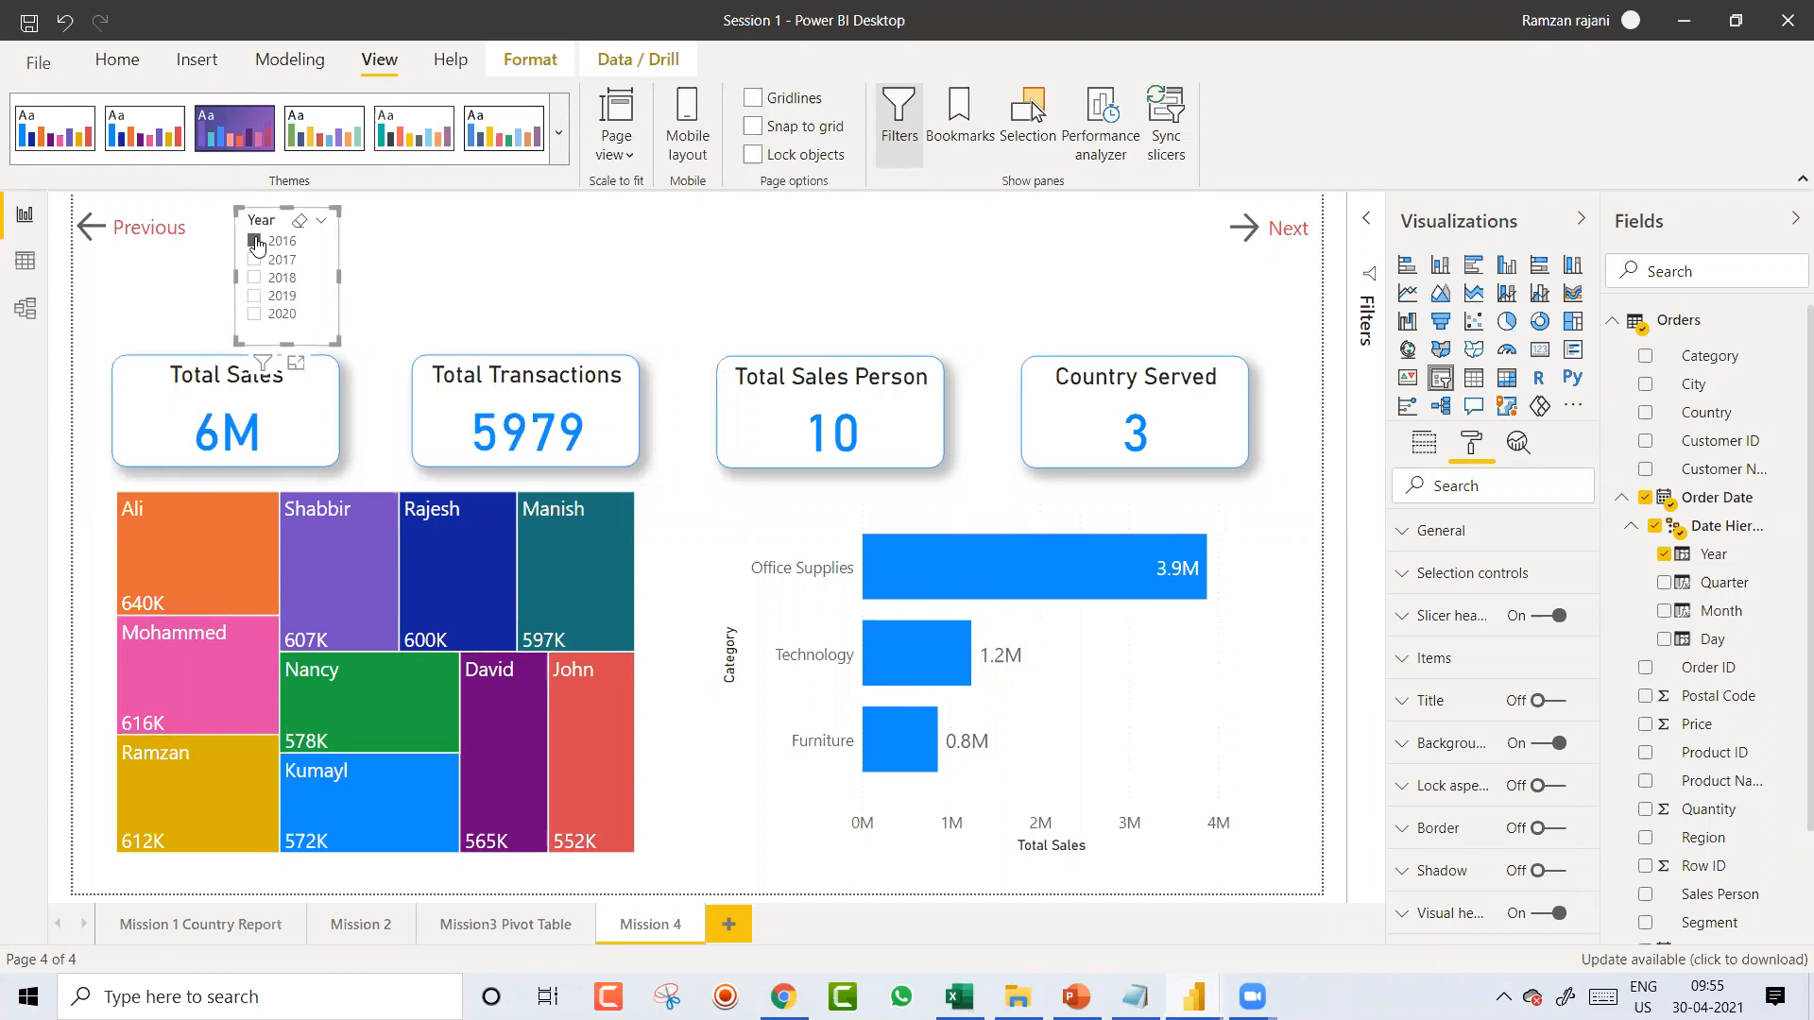
key("alt+Tab")
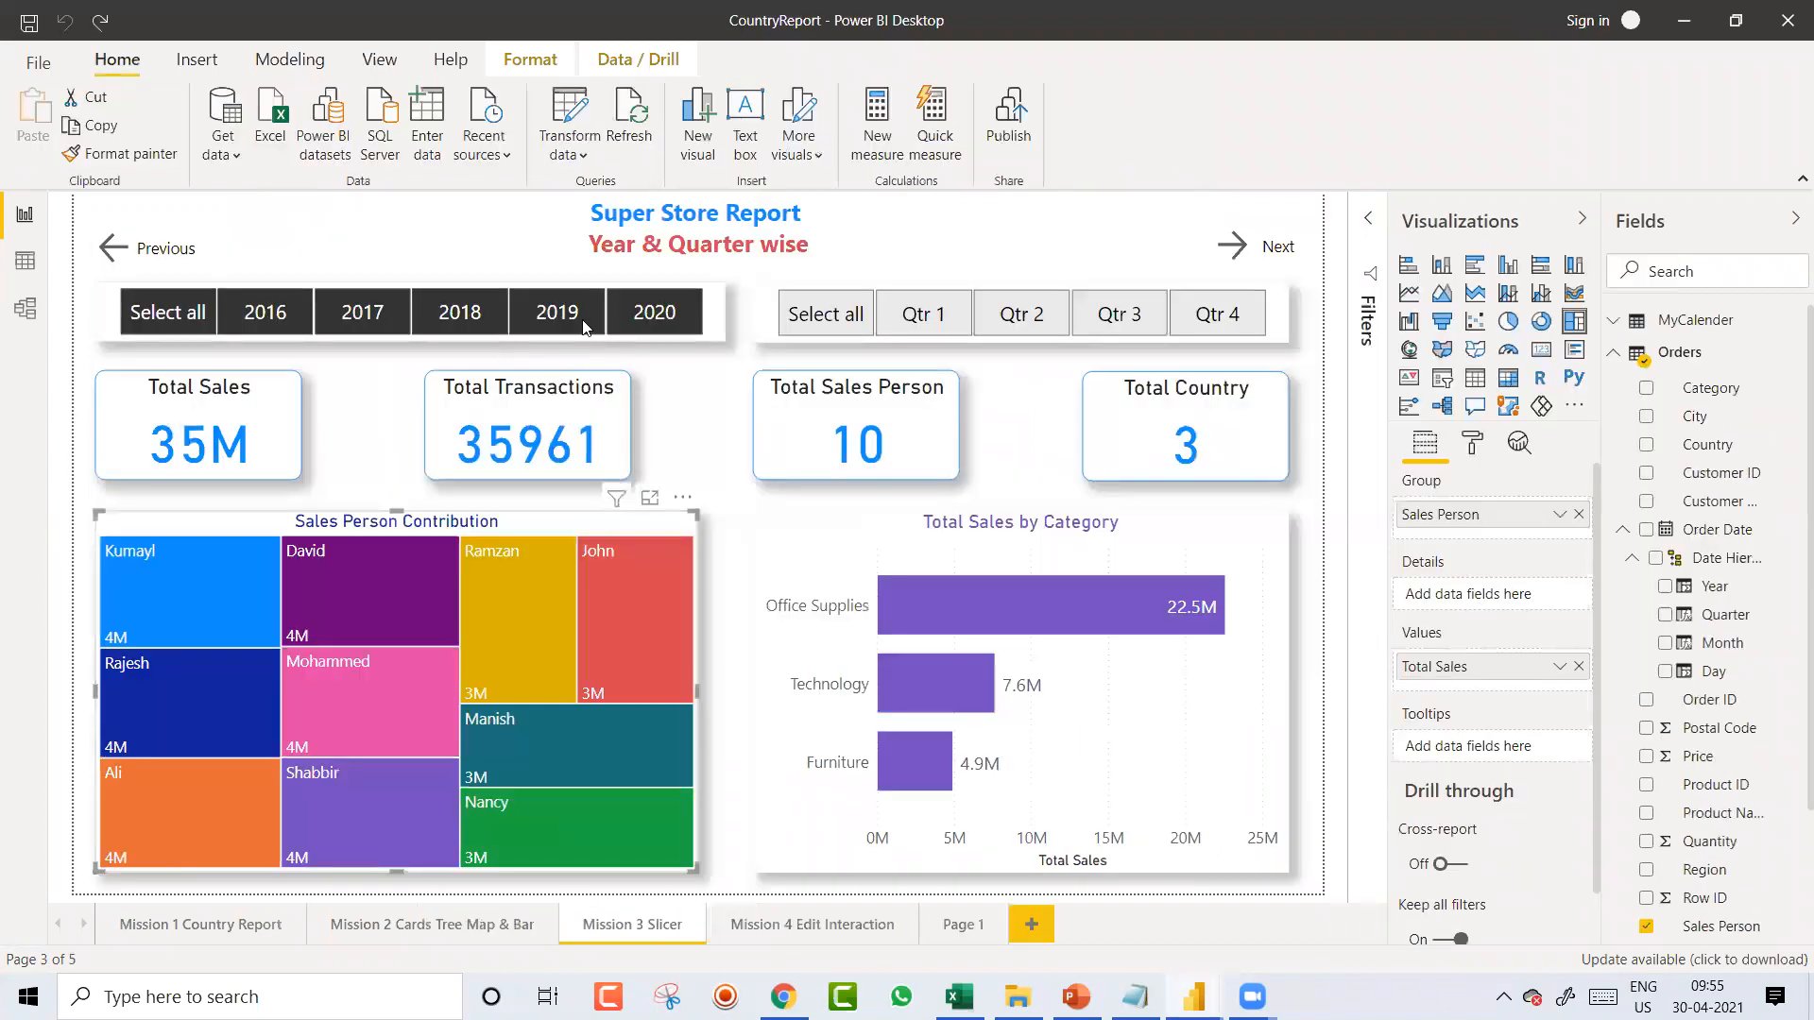
key("alt+Tab")
Step: Widen the Year slicer with its 2016 selection cleared, and change its style to Dropdown
left_click_drag(337, 273, 426, 274)
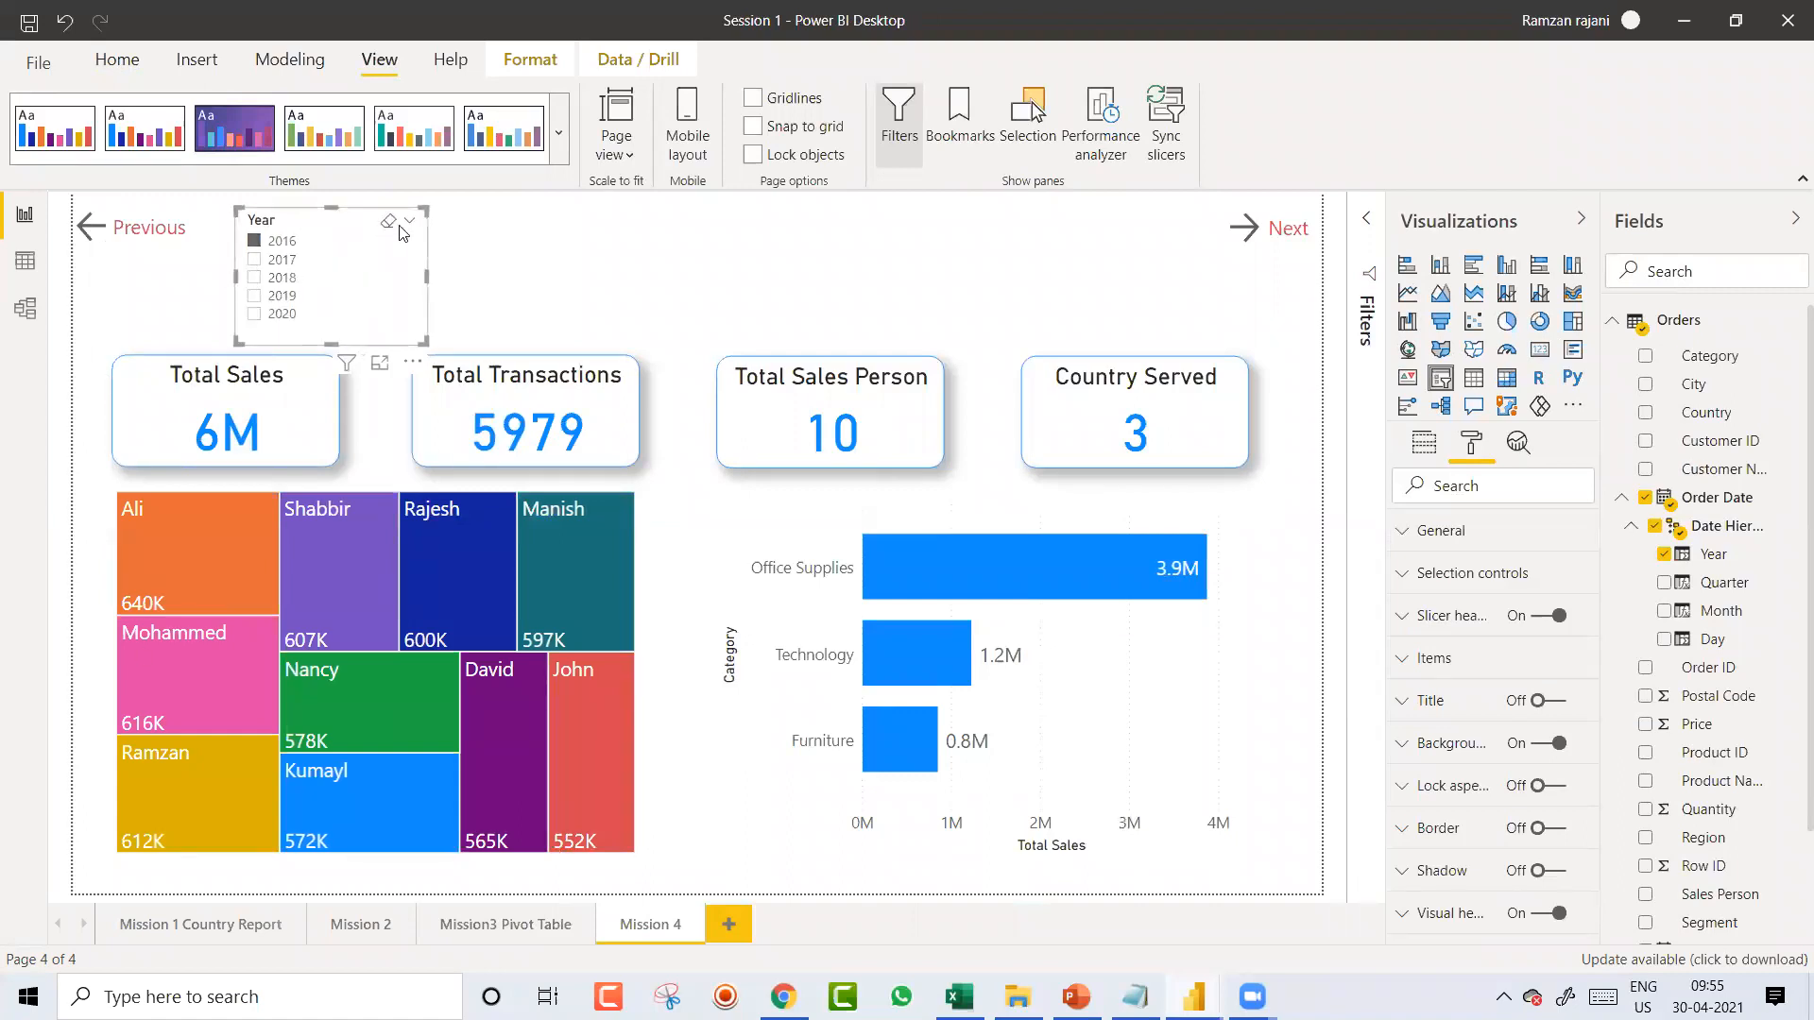
left_click(277, 242)
left_click(409, 223)
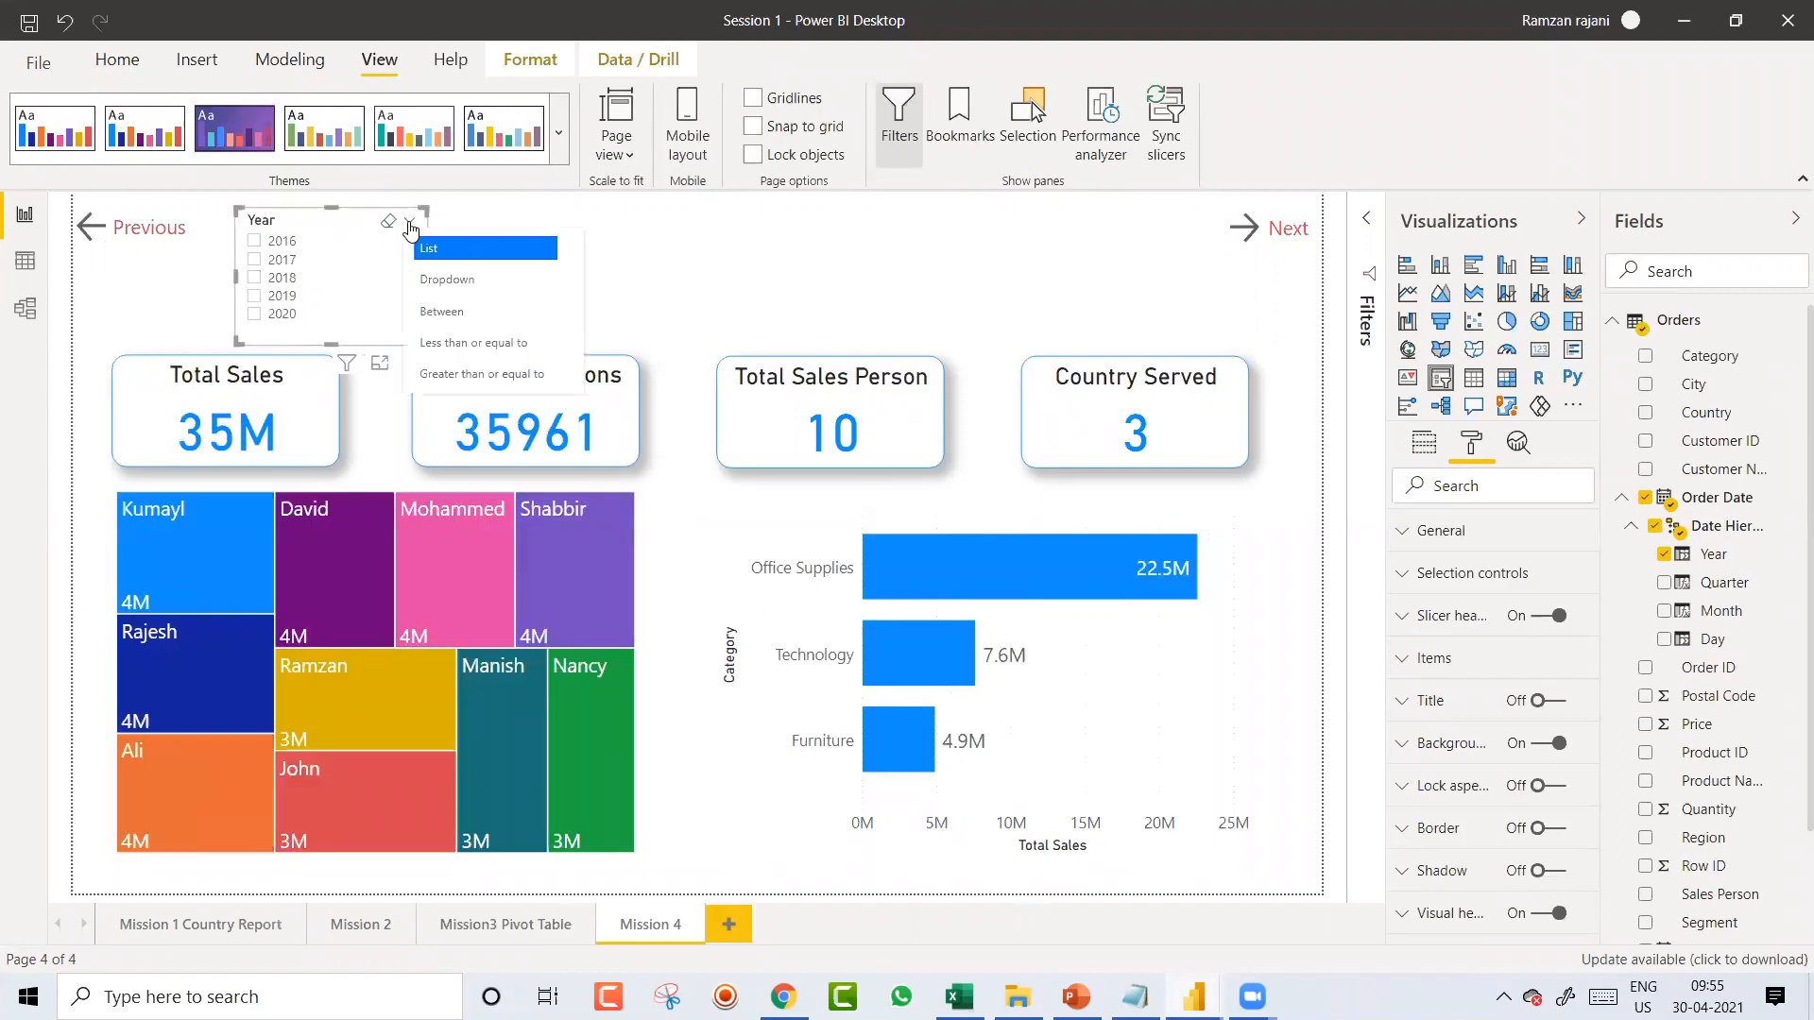
left_click(491, 287)
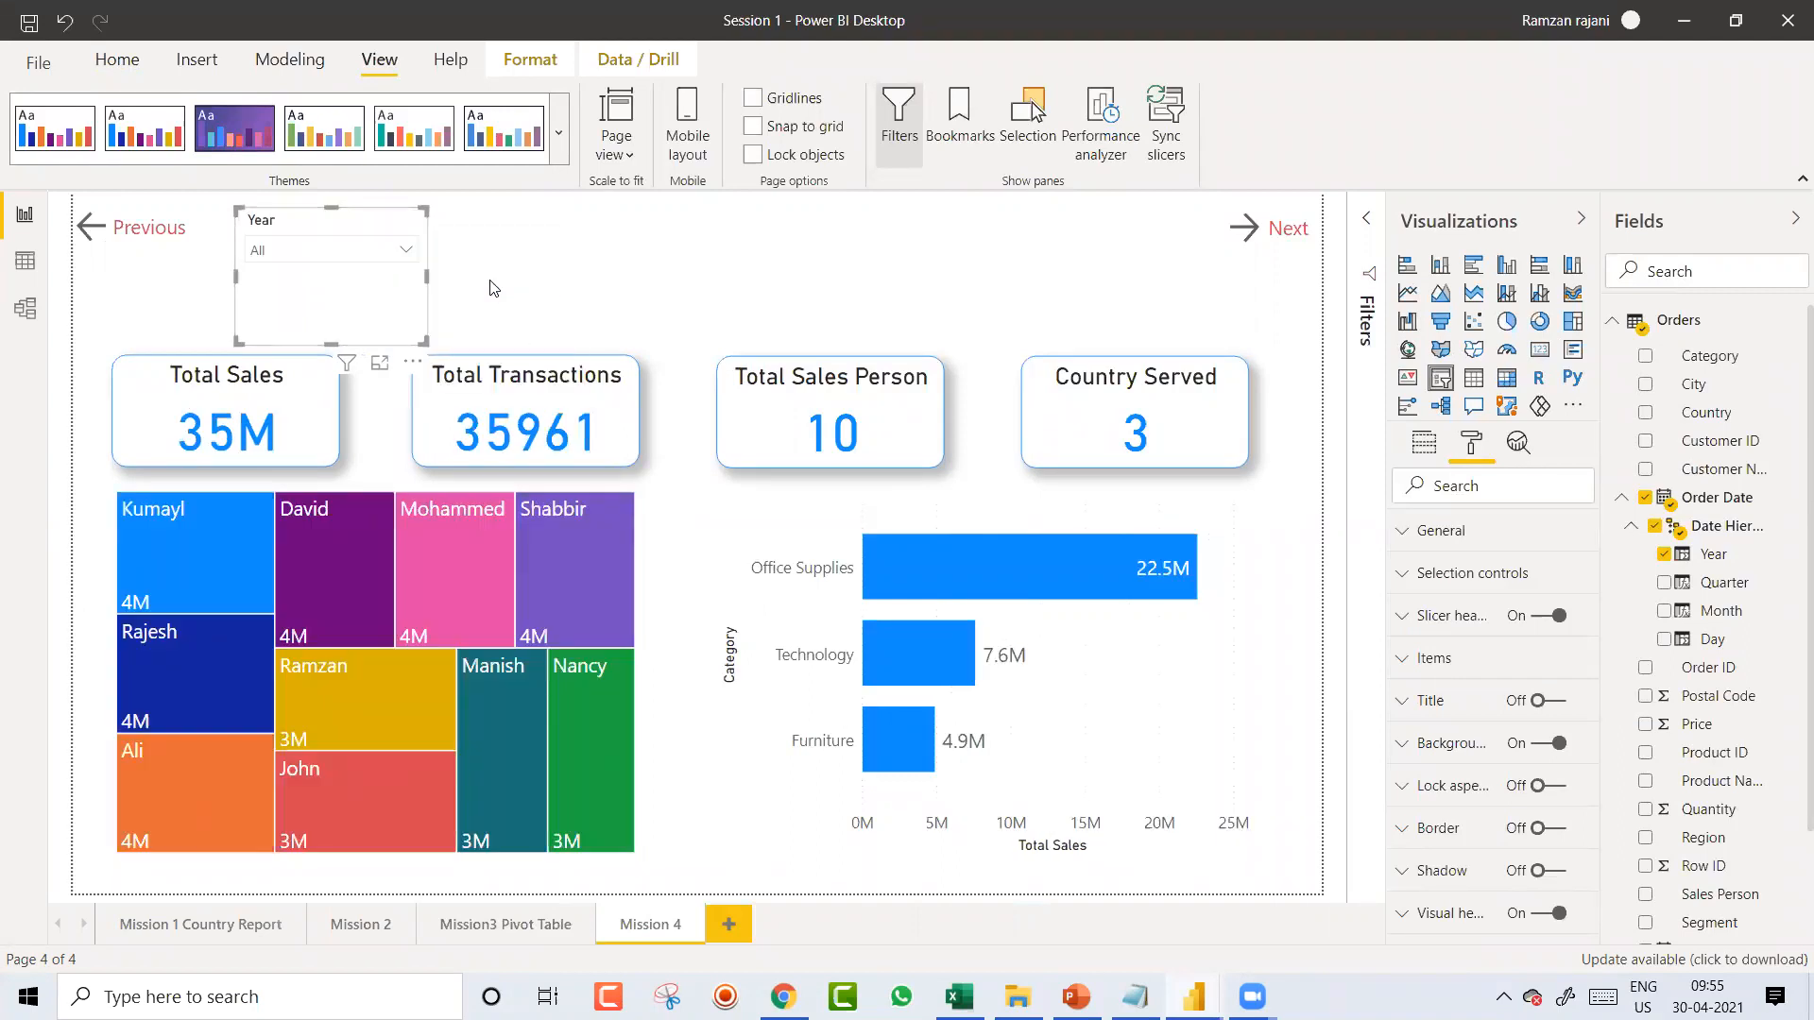
Step: Shrink the Year dropdown slicer to a low box and move it directly above the Total Sales card
left_click(409, 250)
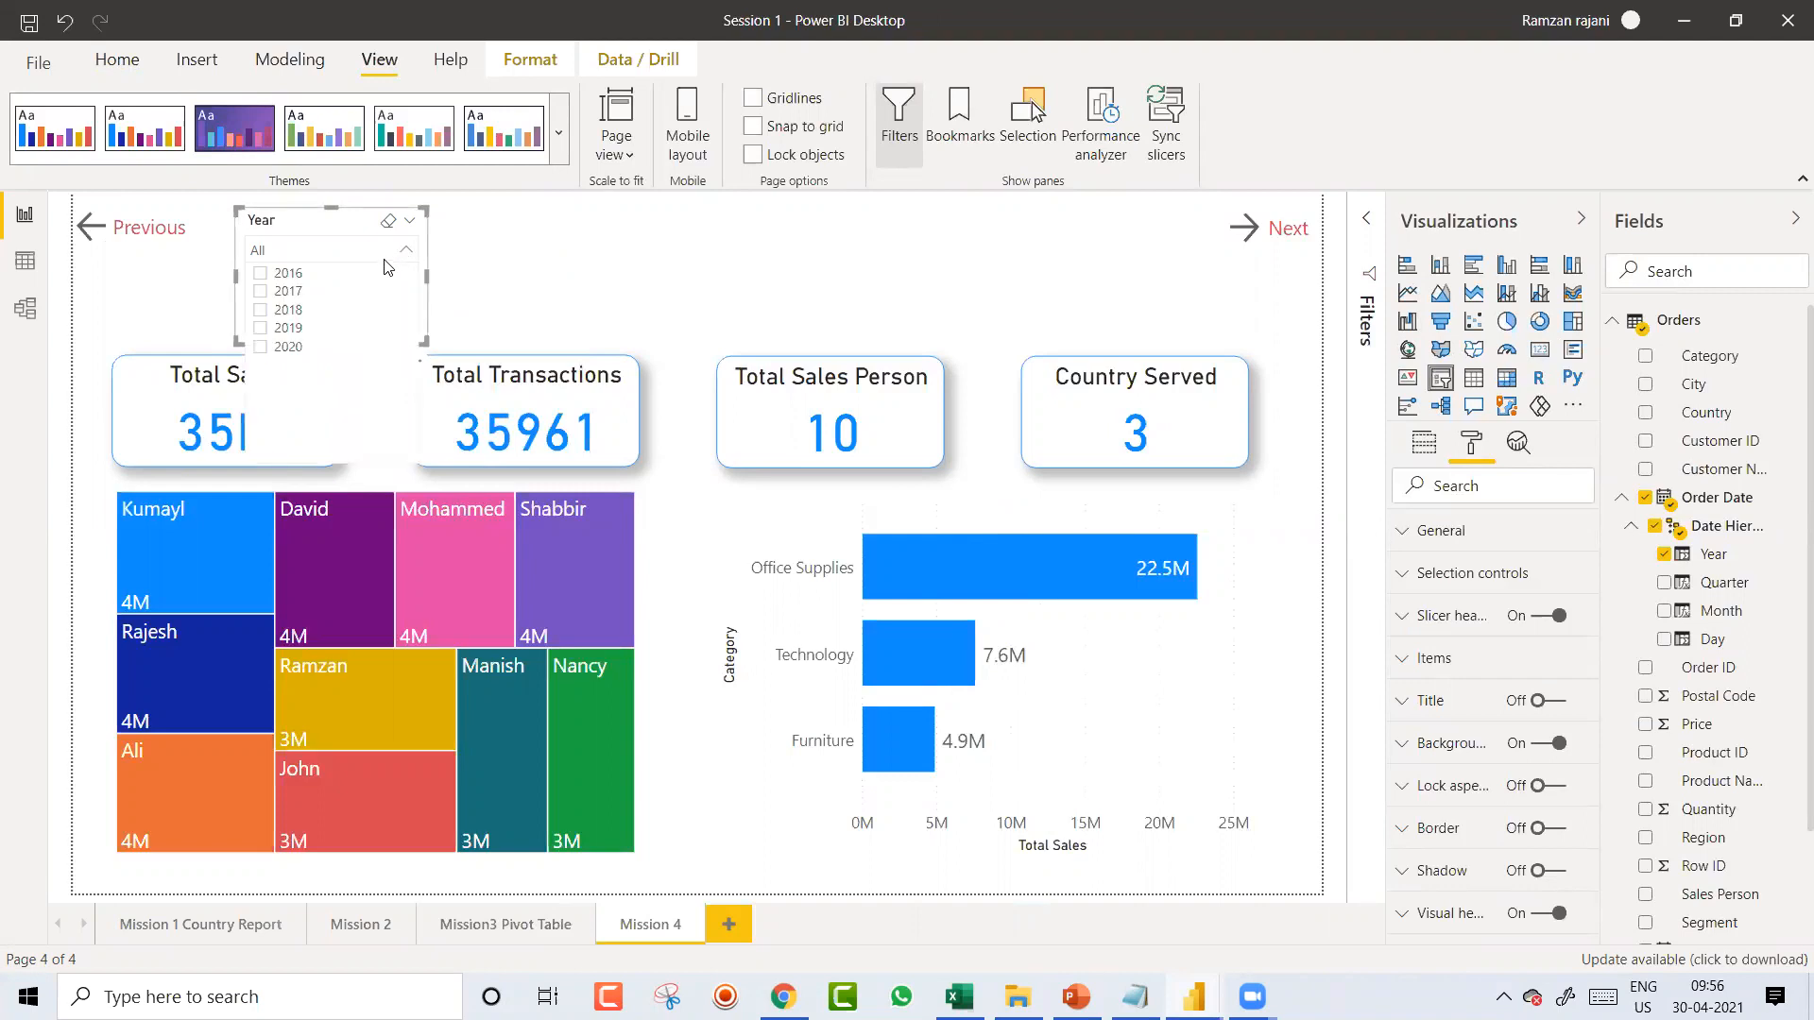
left_click(405, 253)
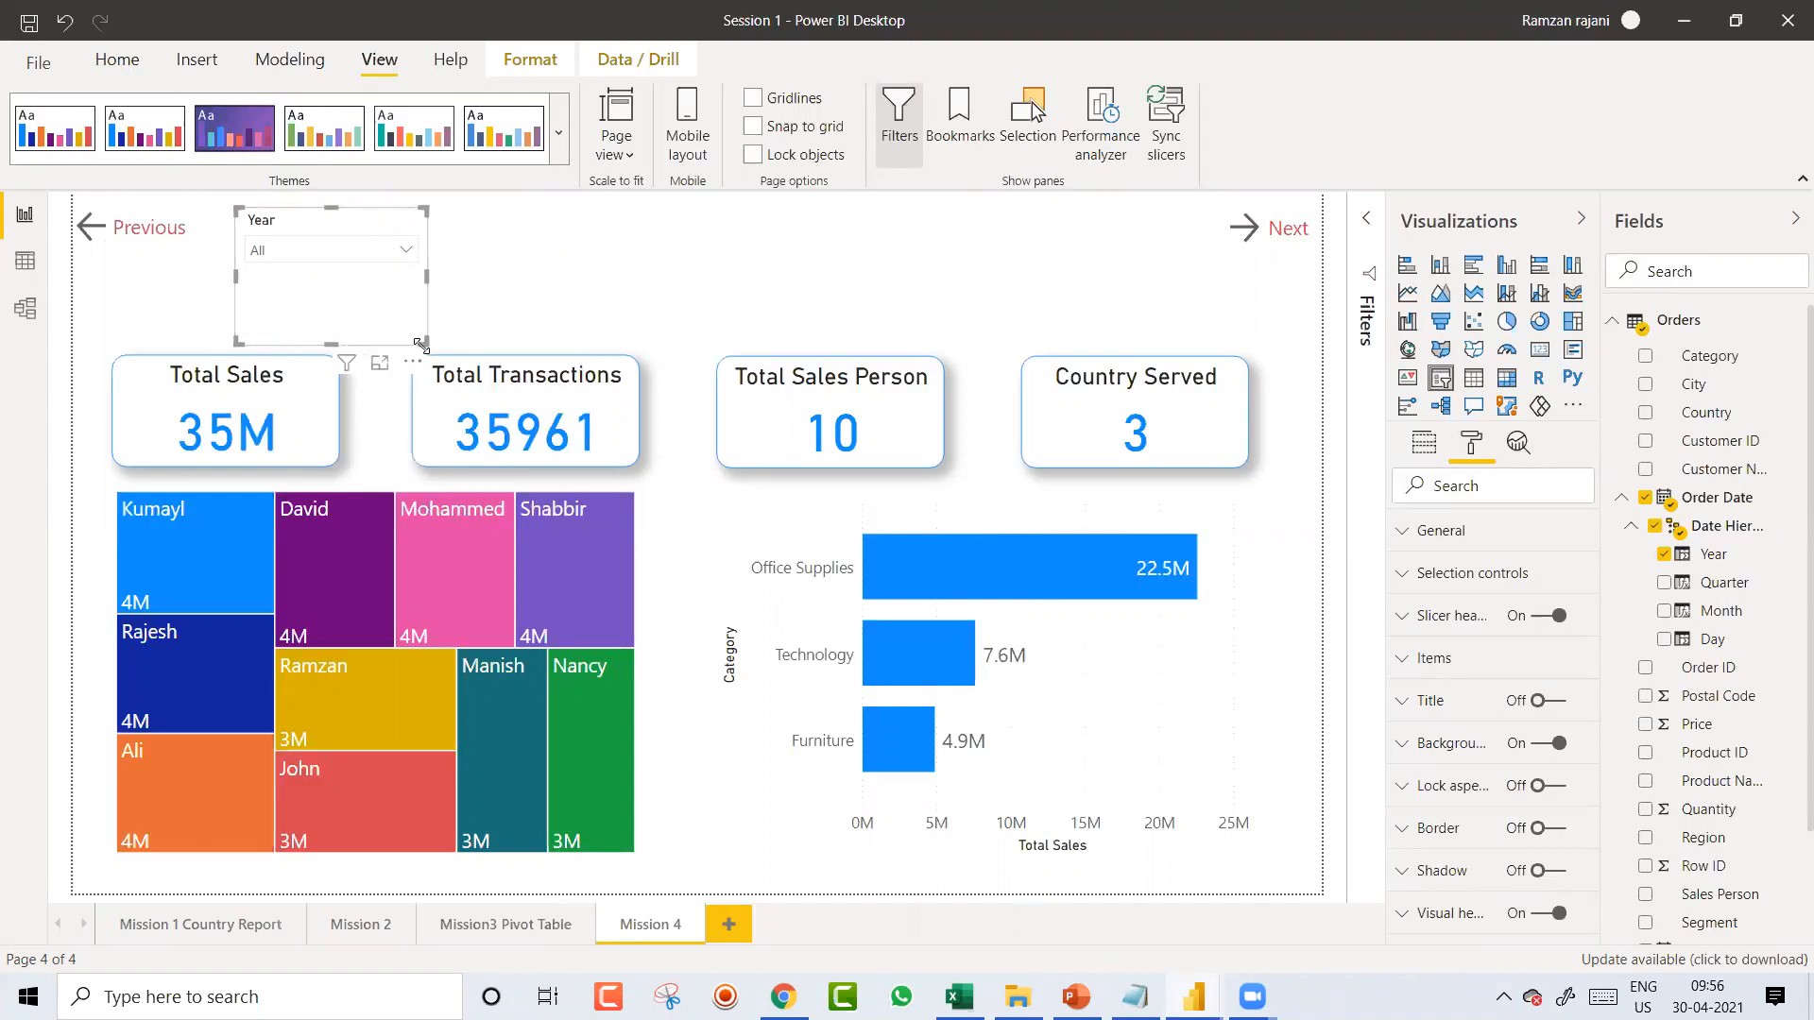
mouse_move(421, 321)
left_mouse_down()
mouse_move(422, 285)
mouse_move(448, 282)
left_mouse_up()
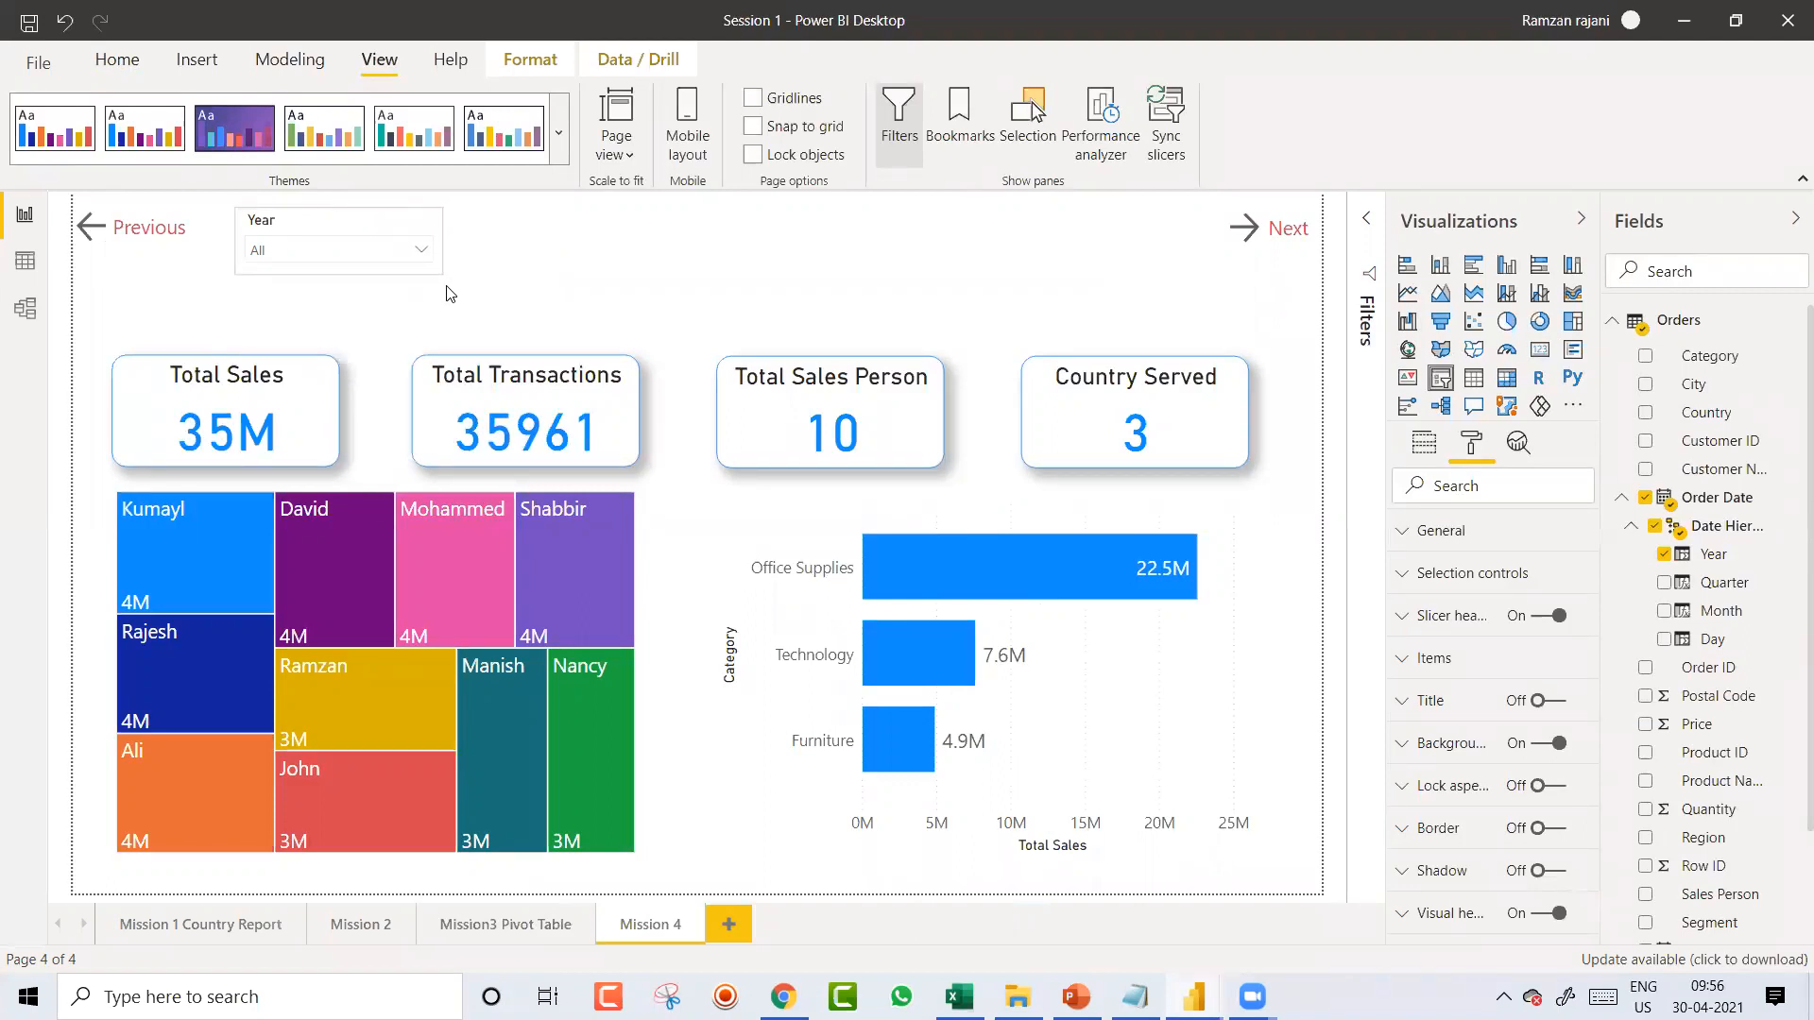
left_click_drag(394, 223, 267, 275)
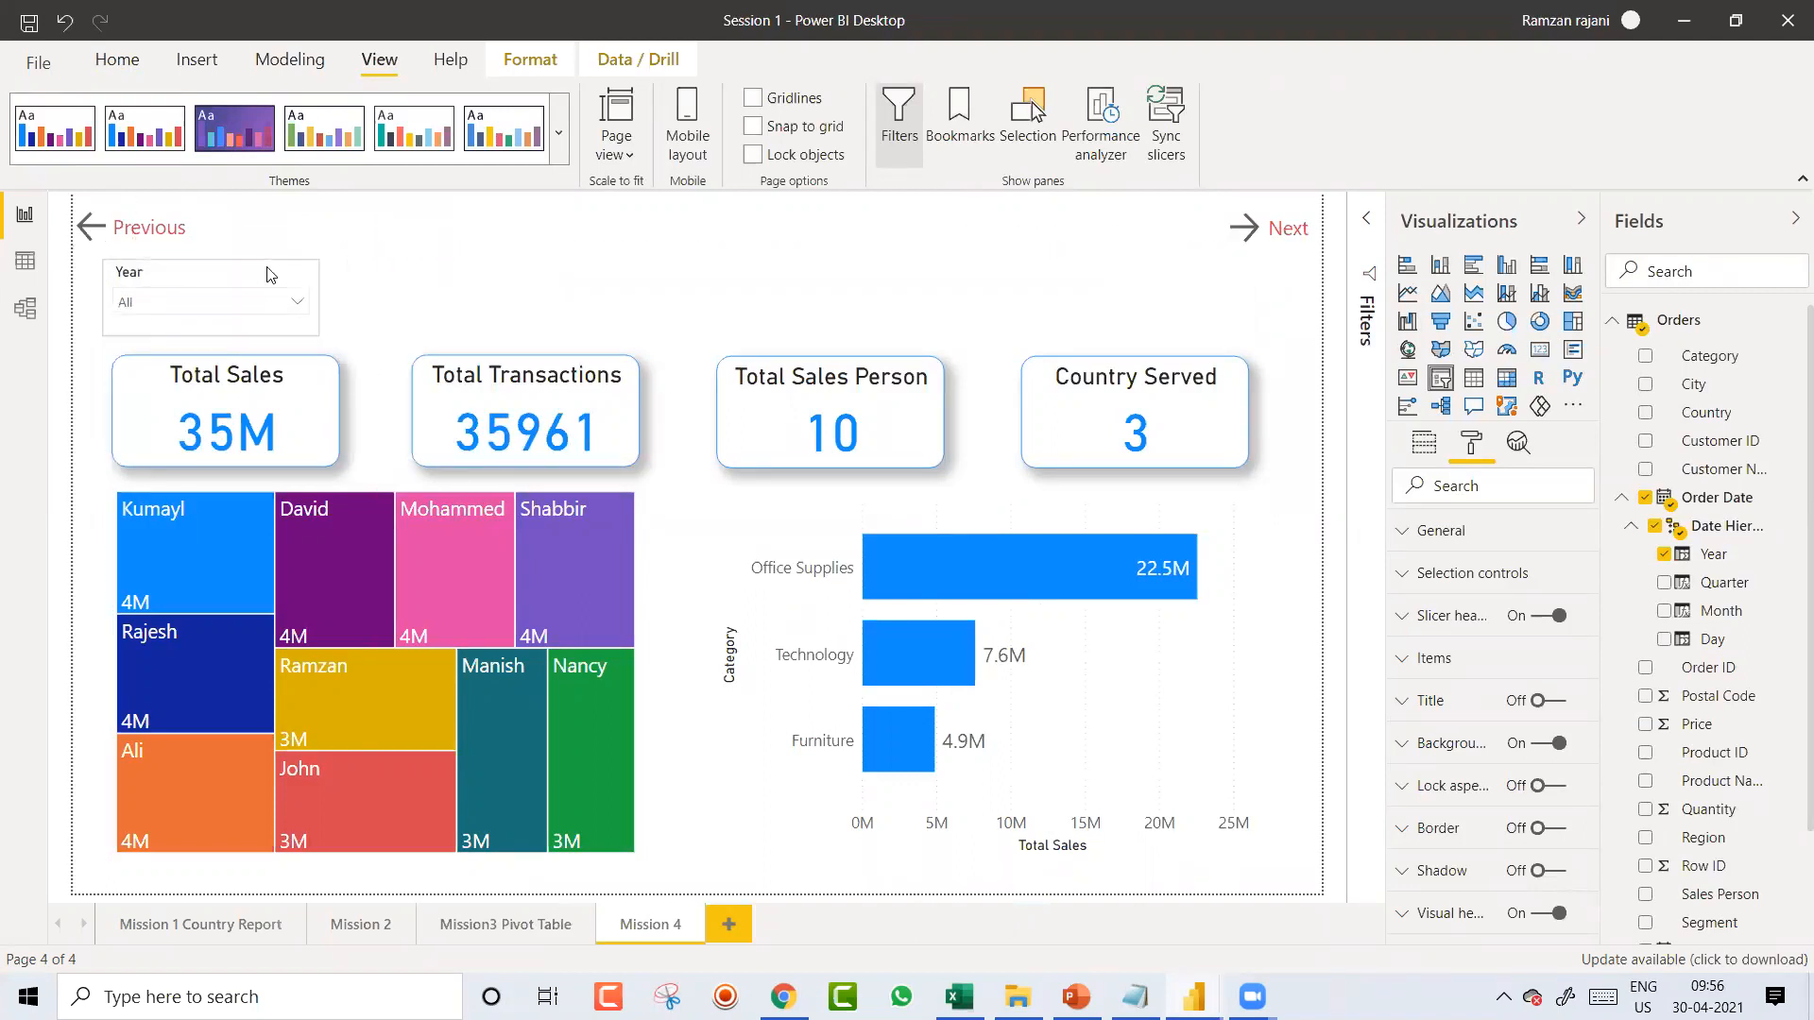
Step: Filter the report by 2017 from the Year dropdown, then clear that selection and close the year list
left_click(308, 302)
left_click(140, 343)
left_click(140, 343)
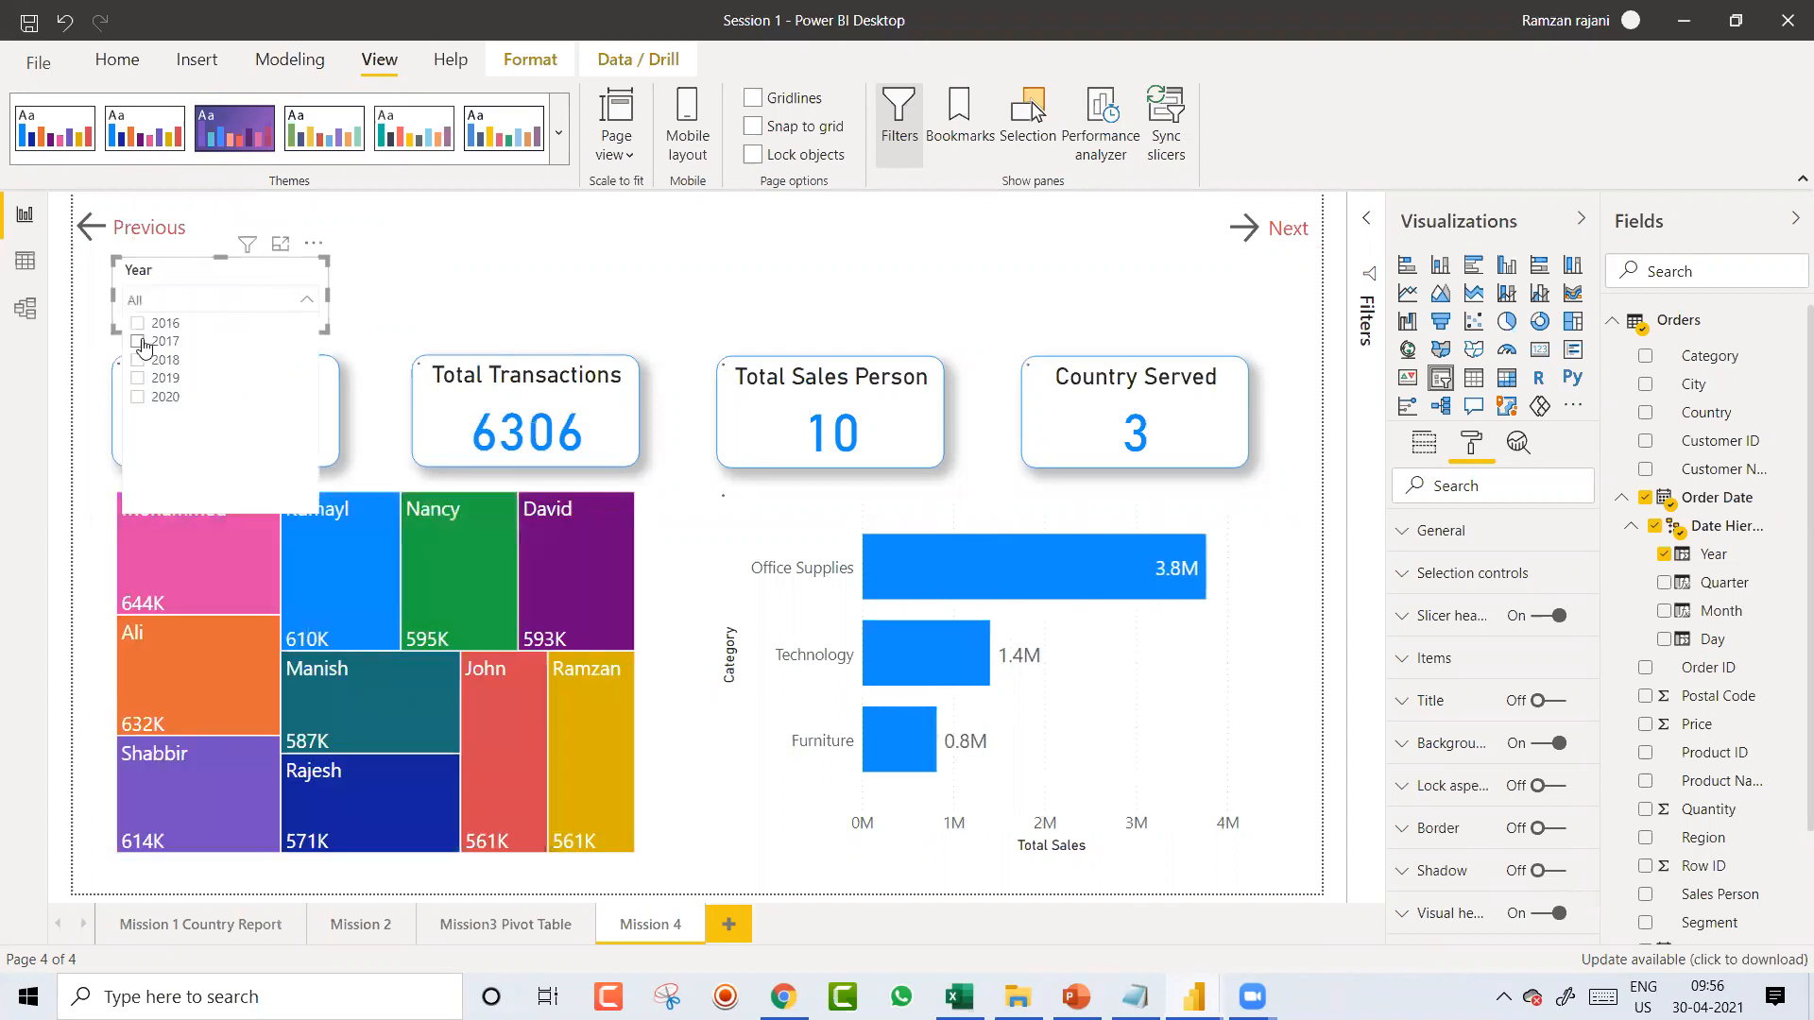
left_click(311, 254)
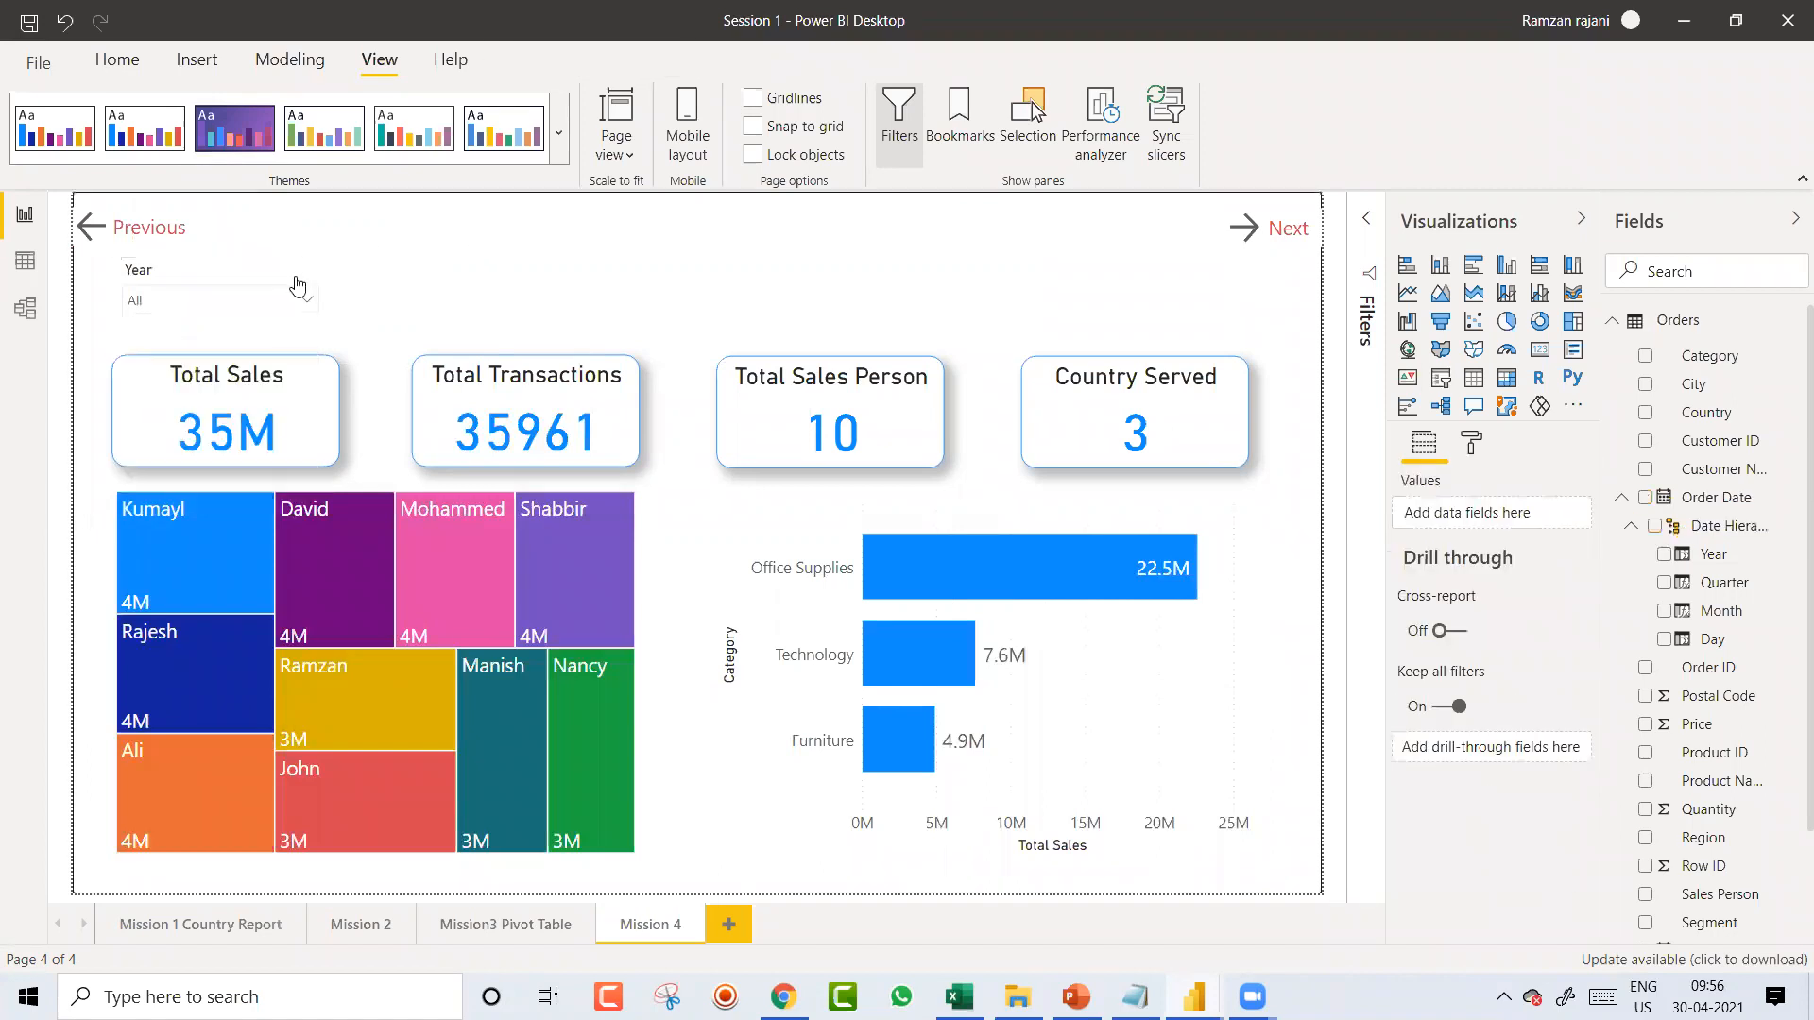
Step: Change the Year slicer's style to Between, try two wider sizes, and undo both resizes
left_click(310, 280)
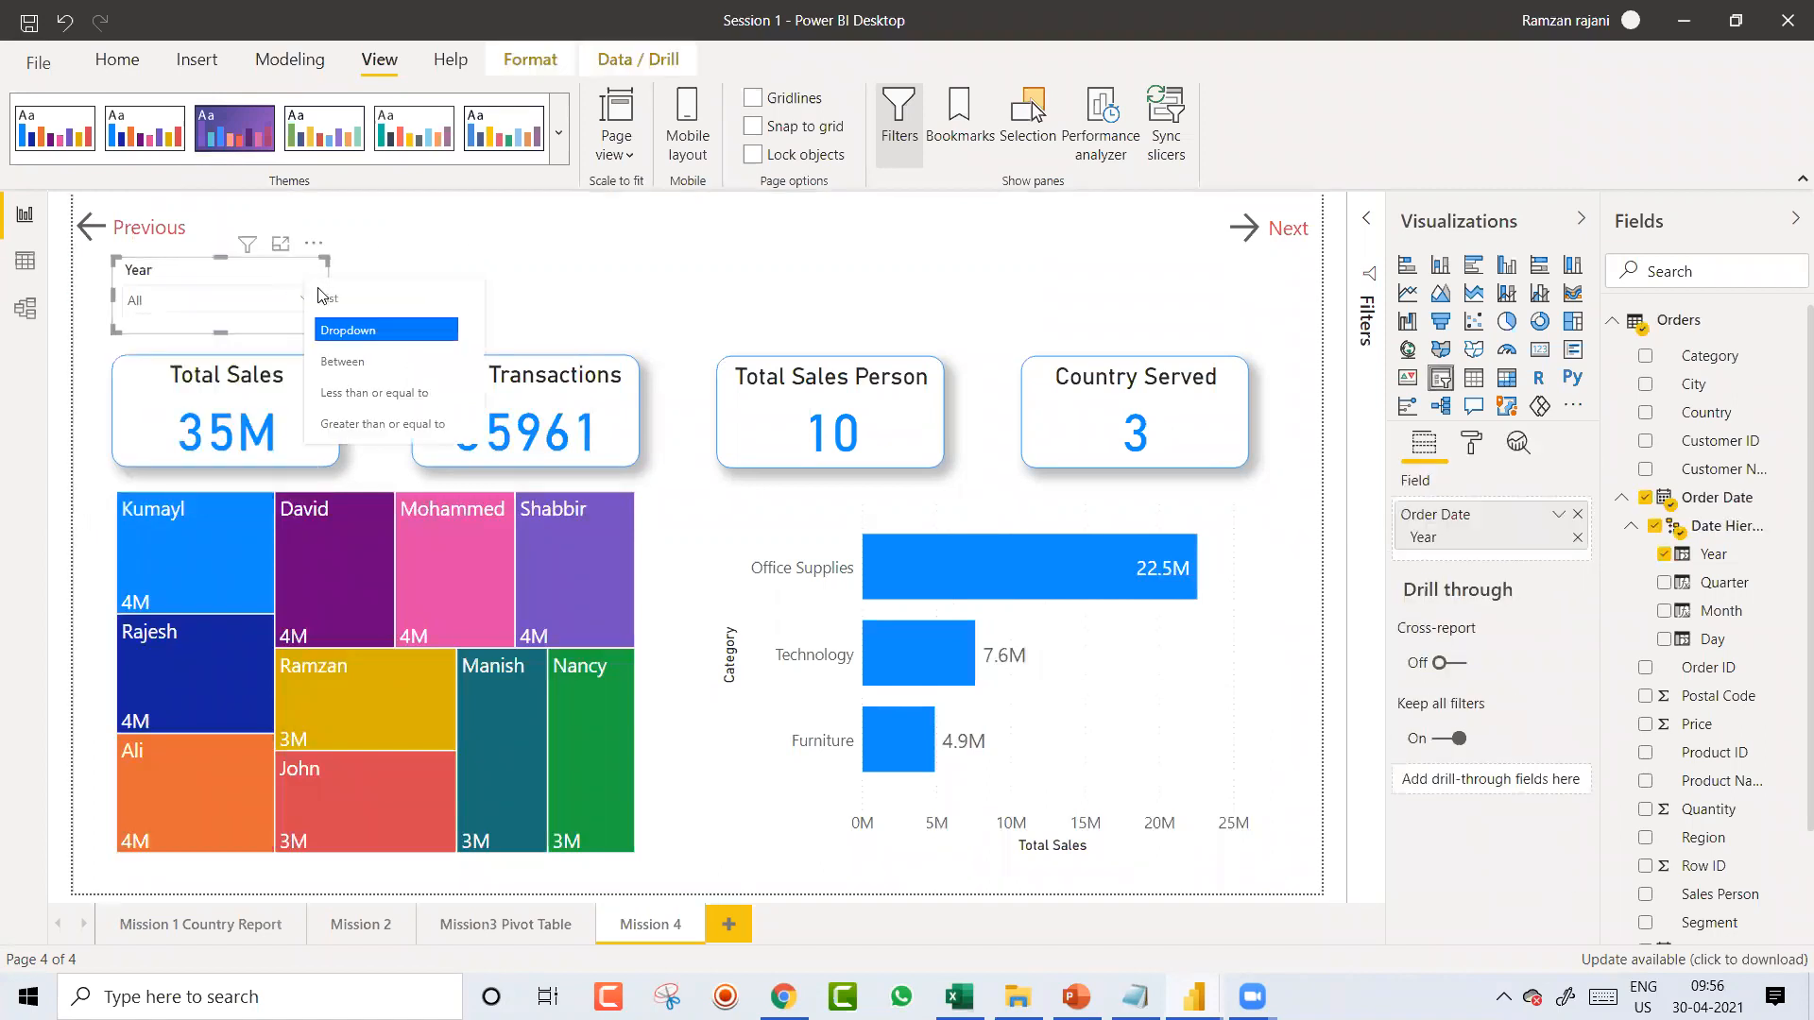
left_click(383, 362)
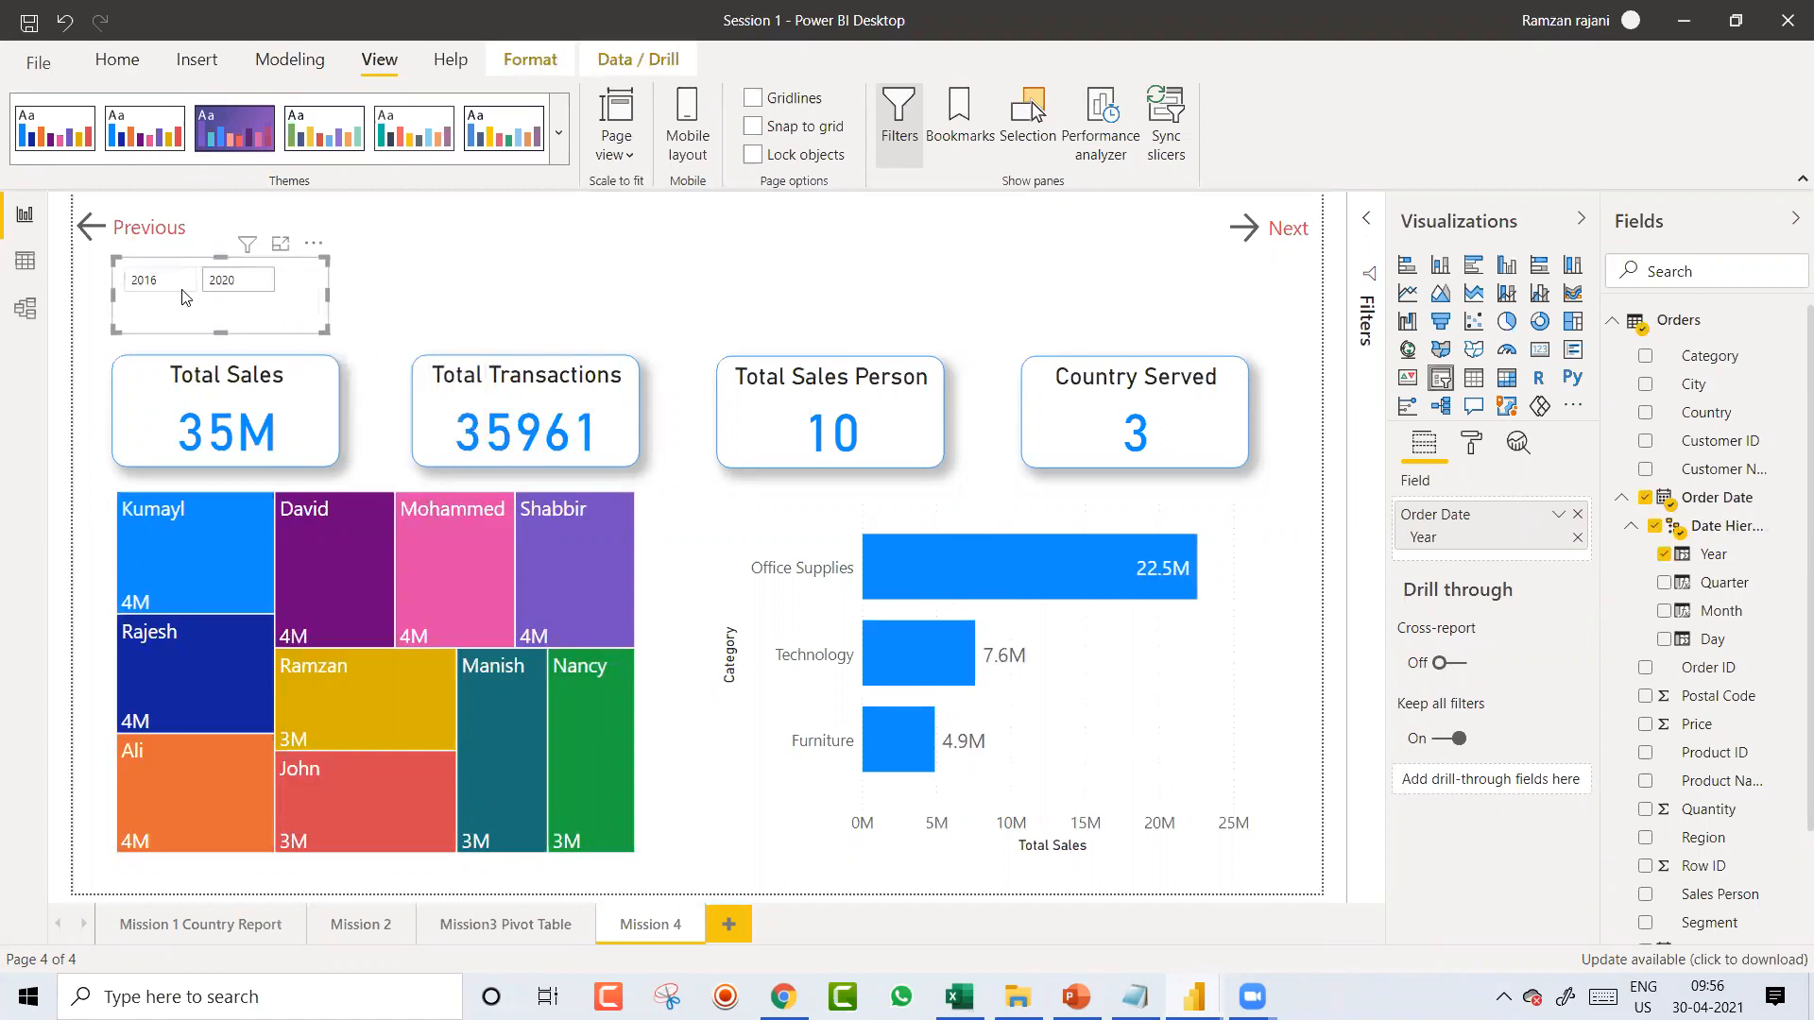
left_click_drag(327, 294, 422, 319)
left_click(350, 325)
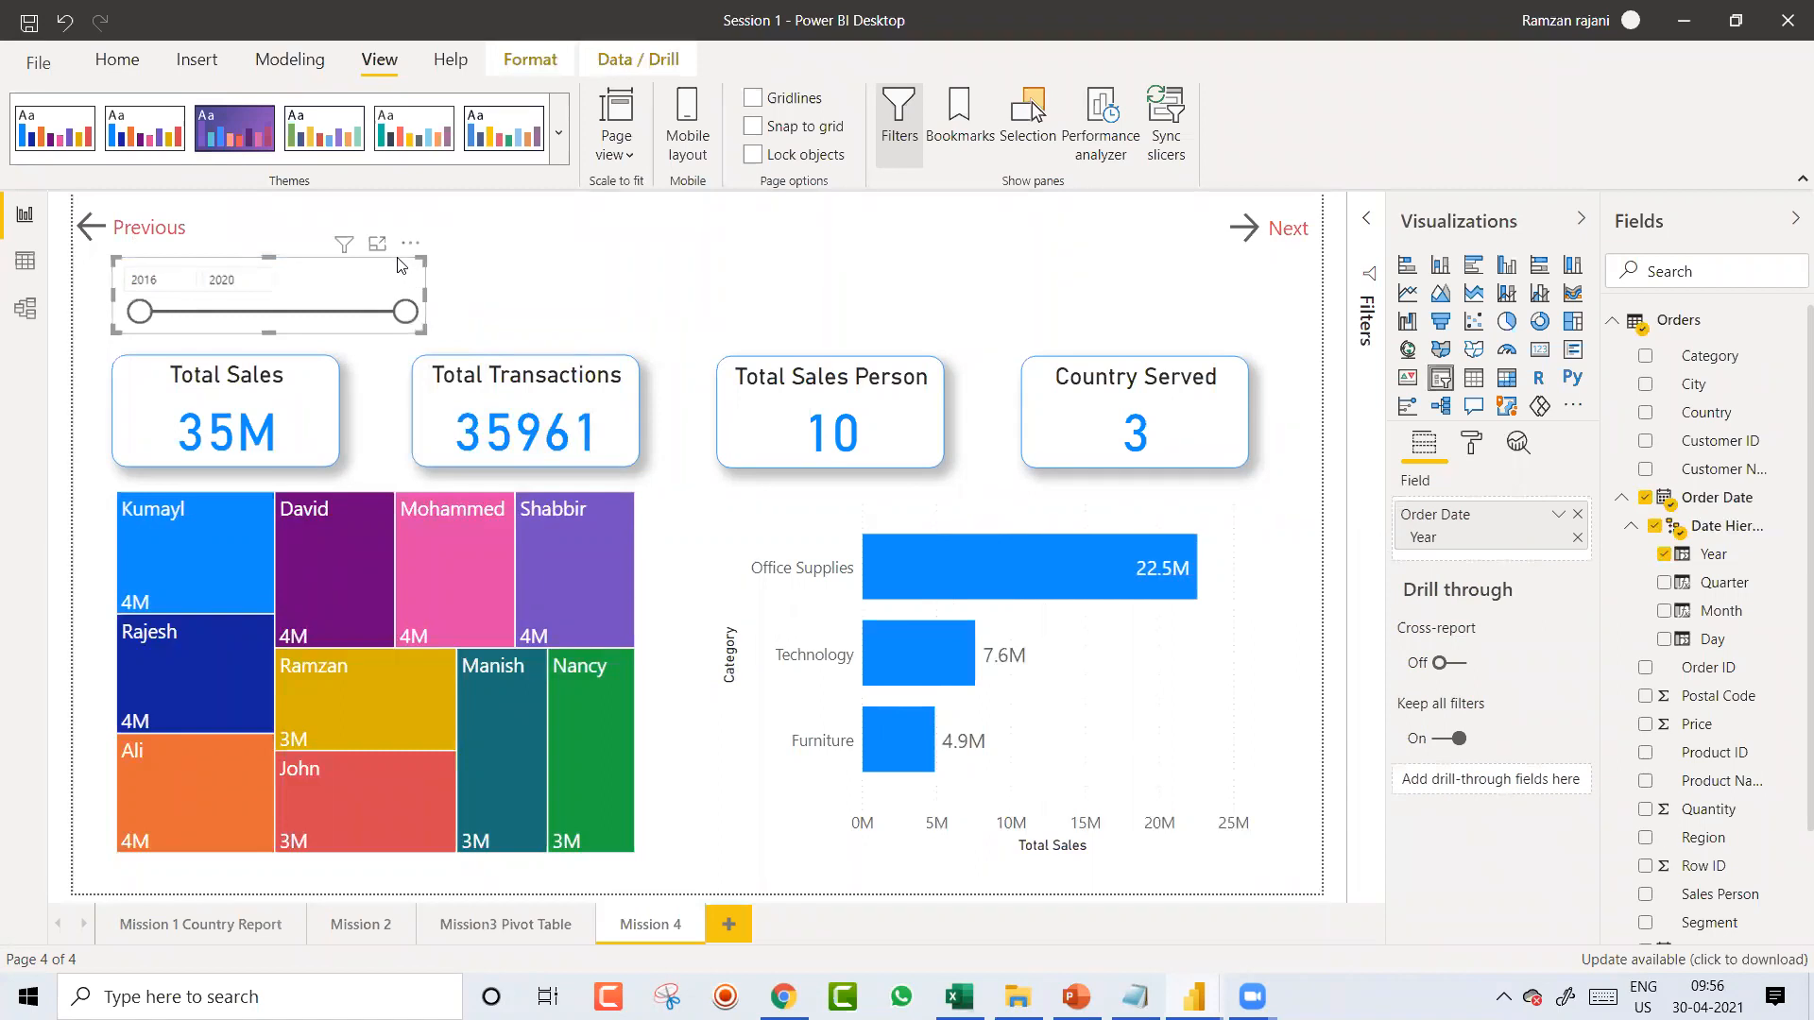
left_click_drag(425, 288, 342, 283)
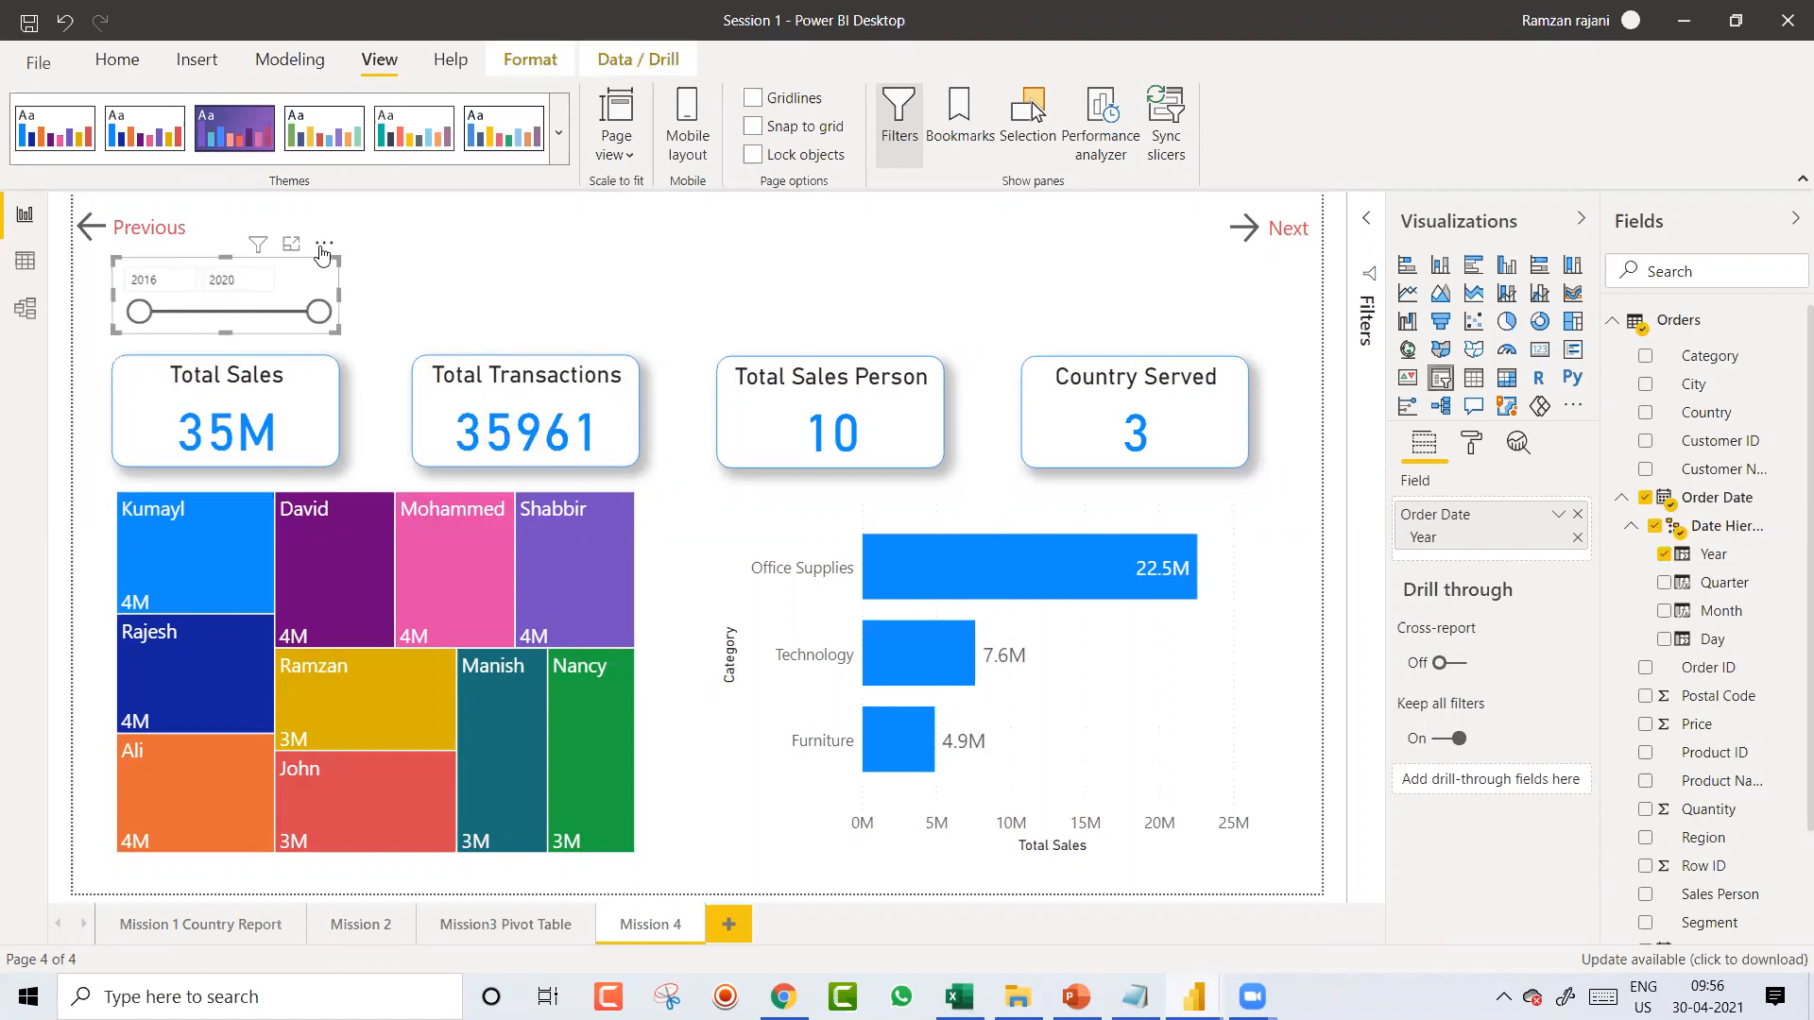
left_click(65, 20)
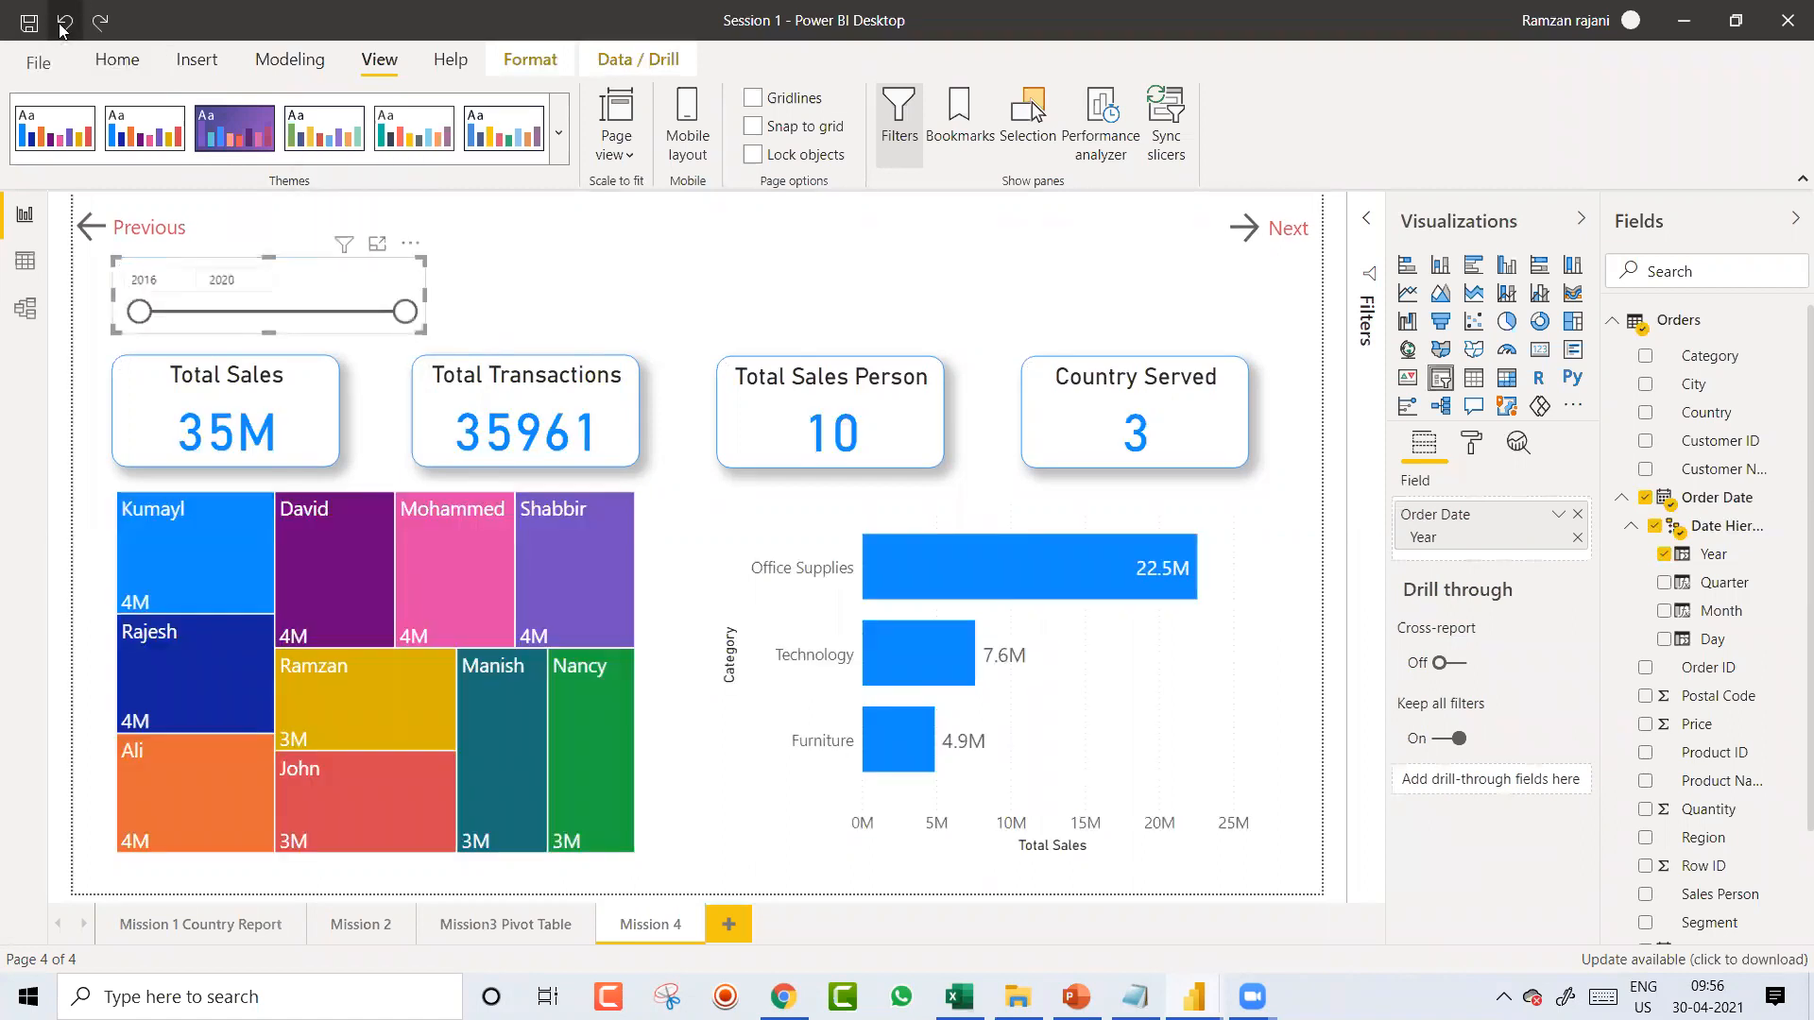
left_click(64, 21)
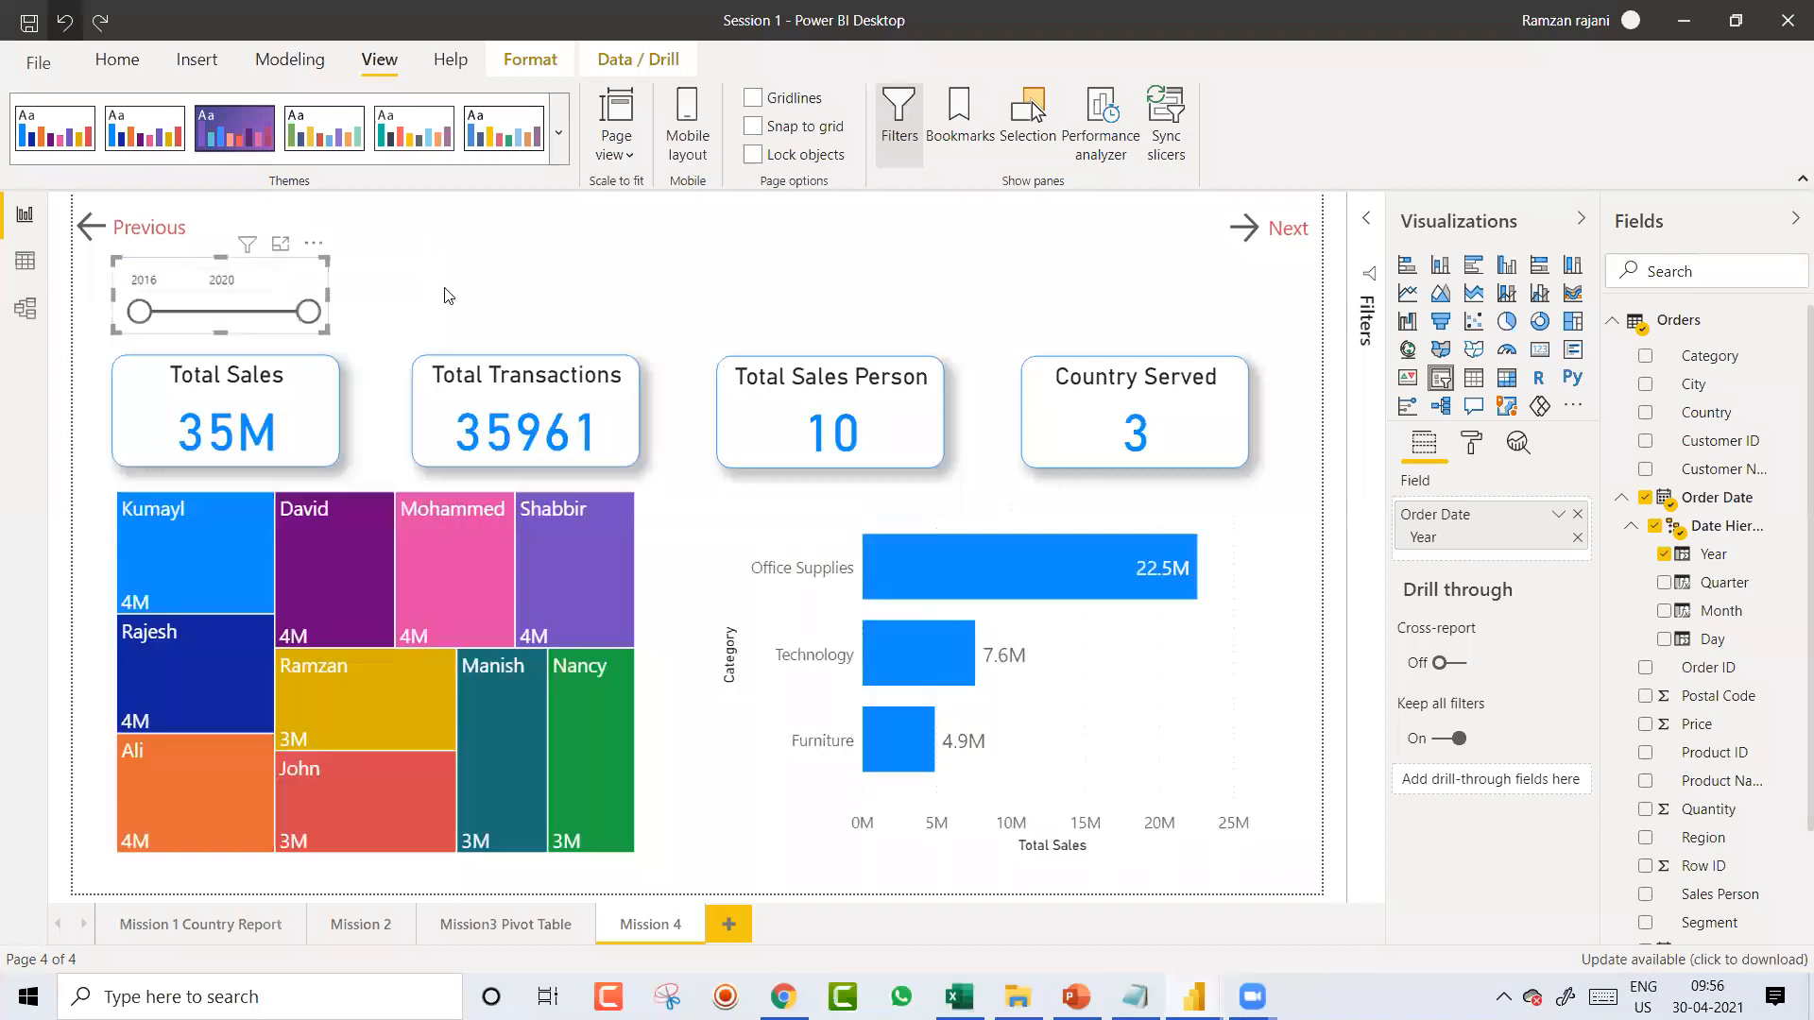
Step: Move the Year slicer slightly up and right, and make it taller so it overlaps the Total Sales card
left_click_drag(292, 265, 375, 246)
left_click_drag(409, 311, 394, 369)
mouse_move(375, 250)
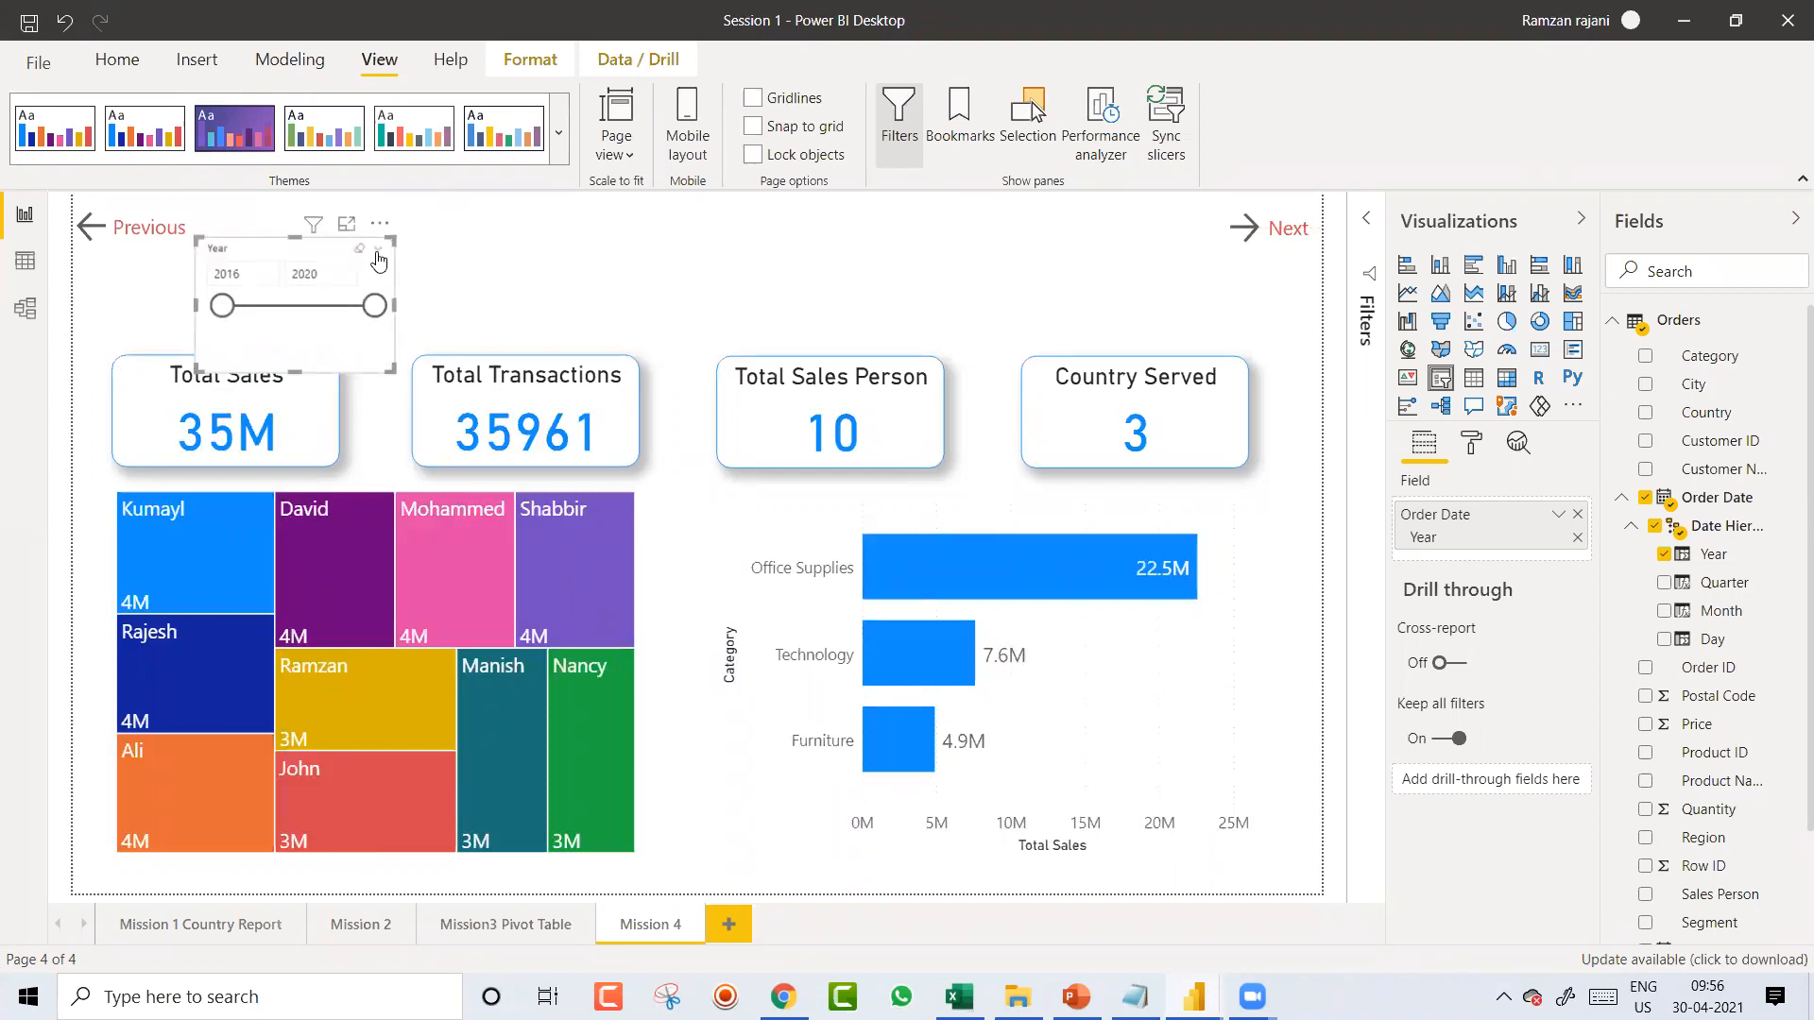
Step: Try the Less than or equal to style and the Dropdown style on the Year slicer
left_click(378, 260)
left_click(424, 369)
left_click(380, 255)
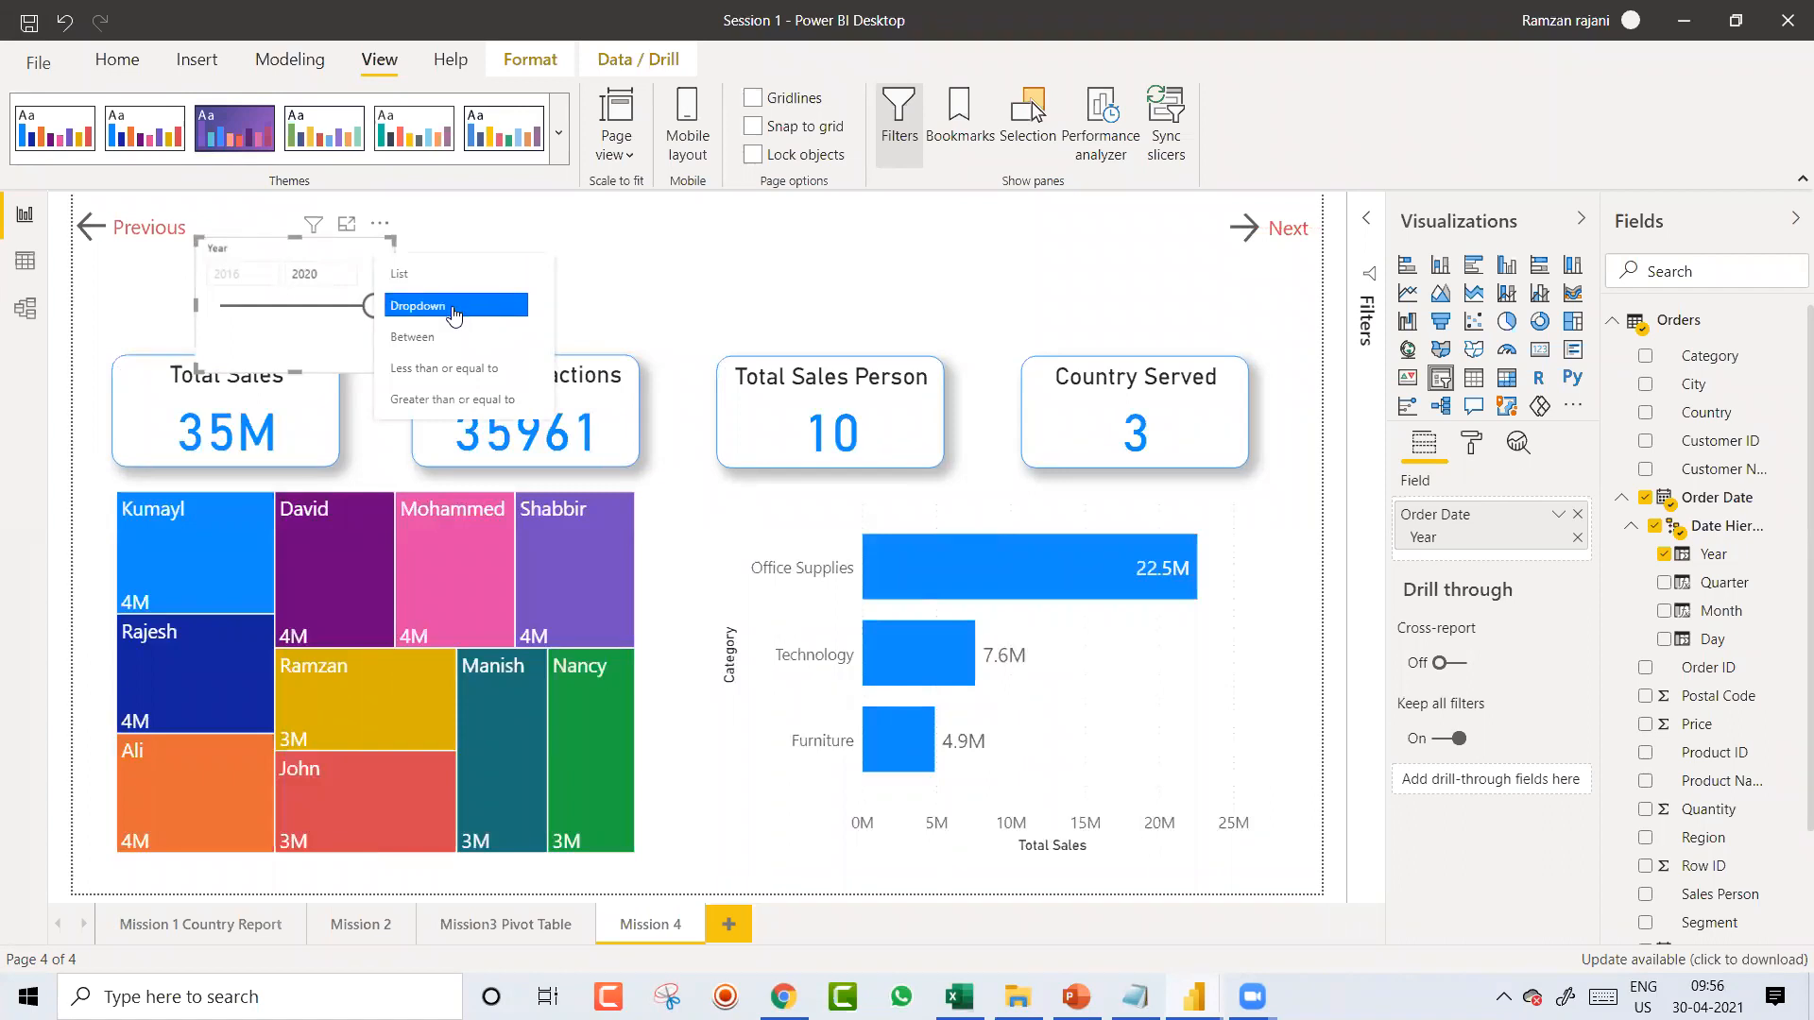
left_click(455, 306)
Step: Change the Year slicer's style to List and glance at the open CountryReport file
left_click(378, 251)
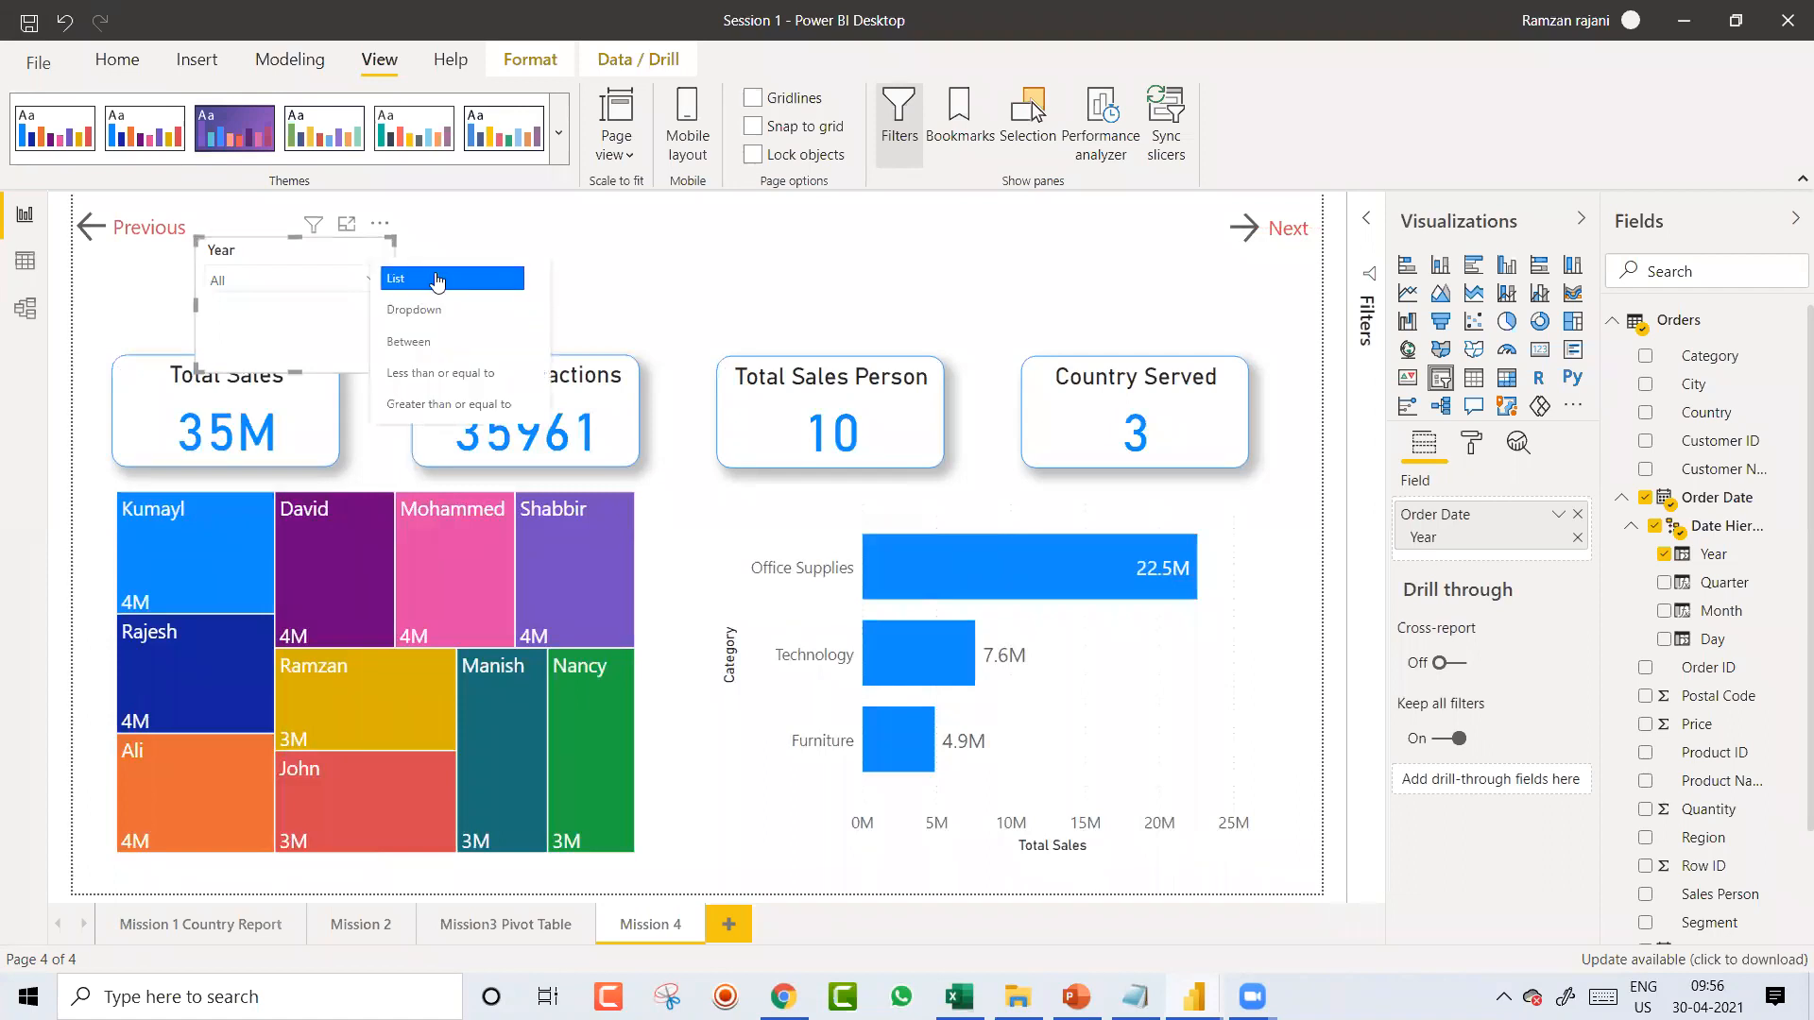
left_click(436, 281)
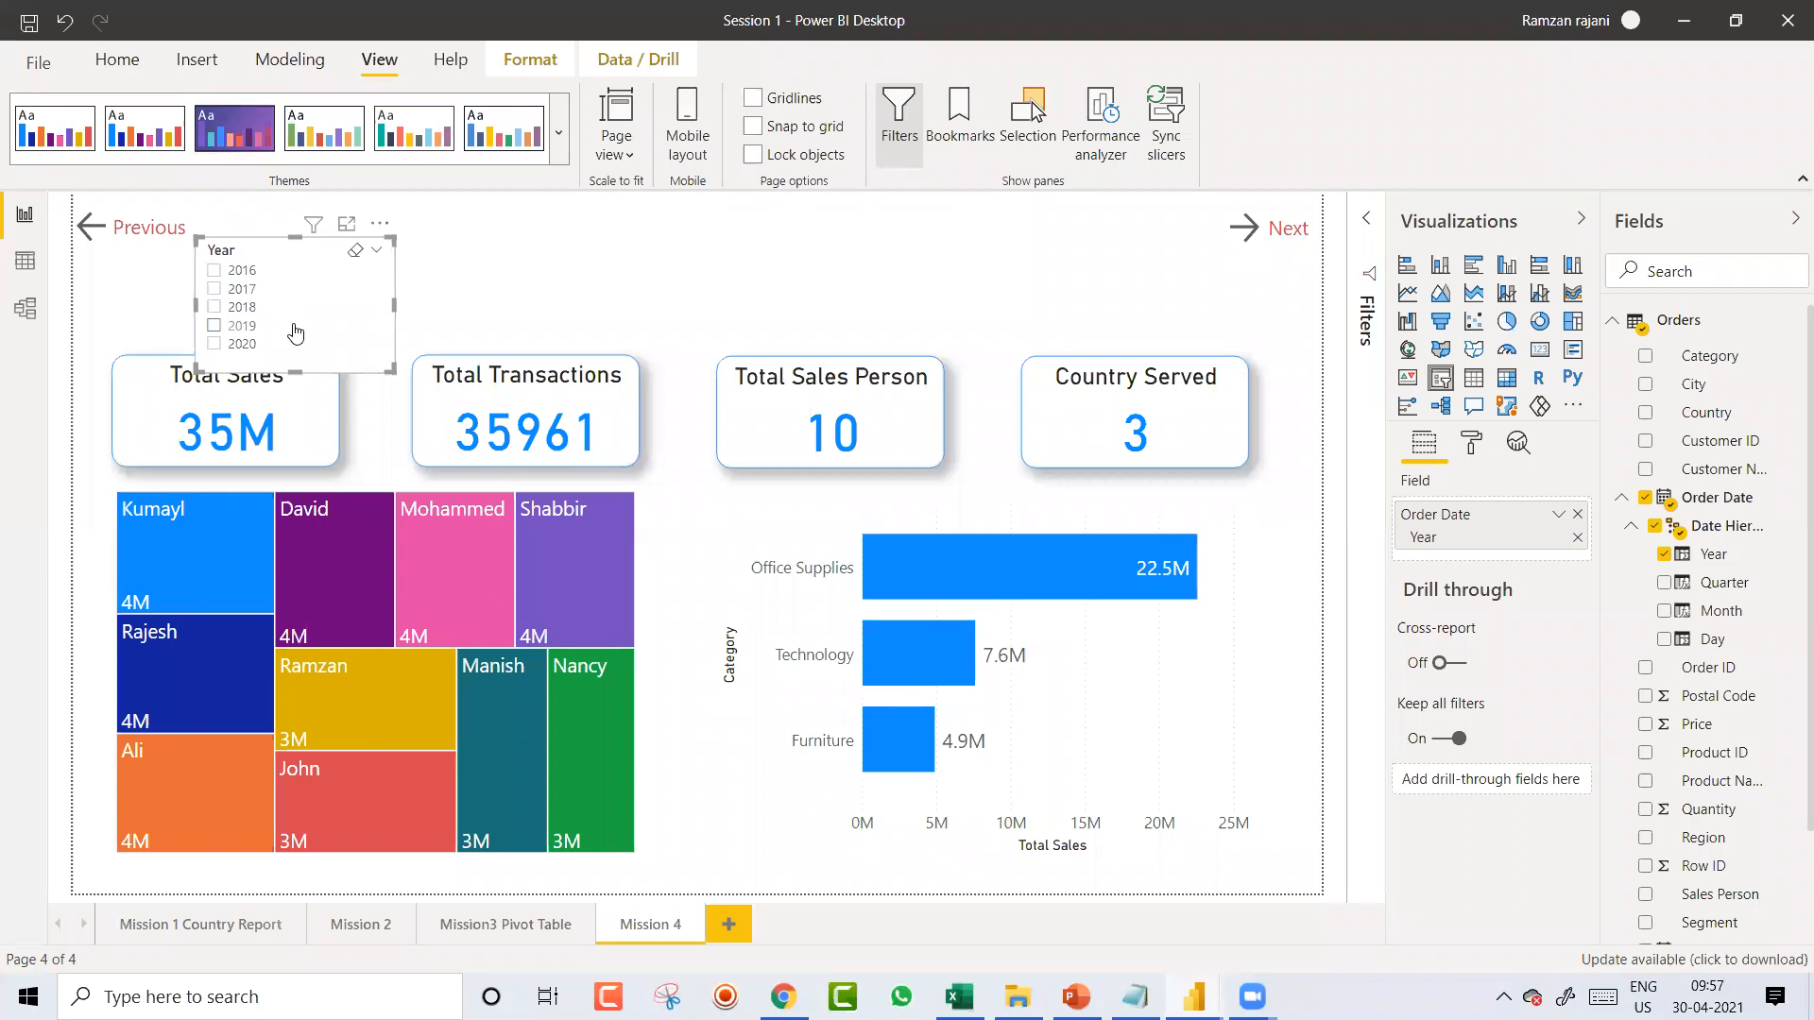
key("alt+Tab")
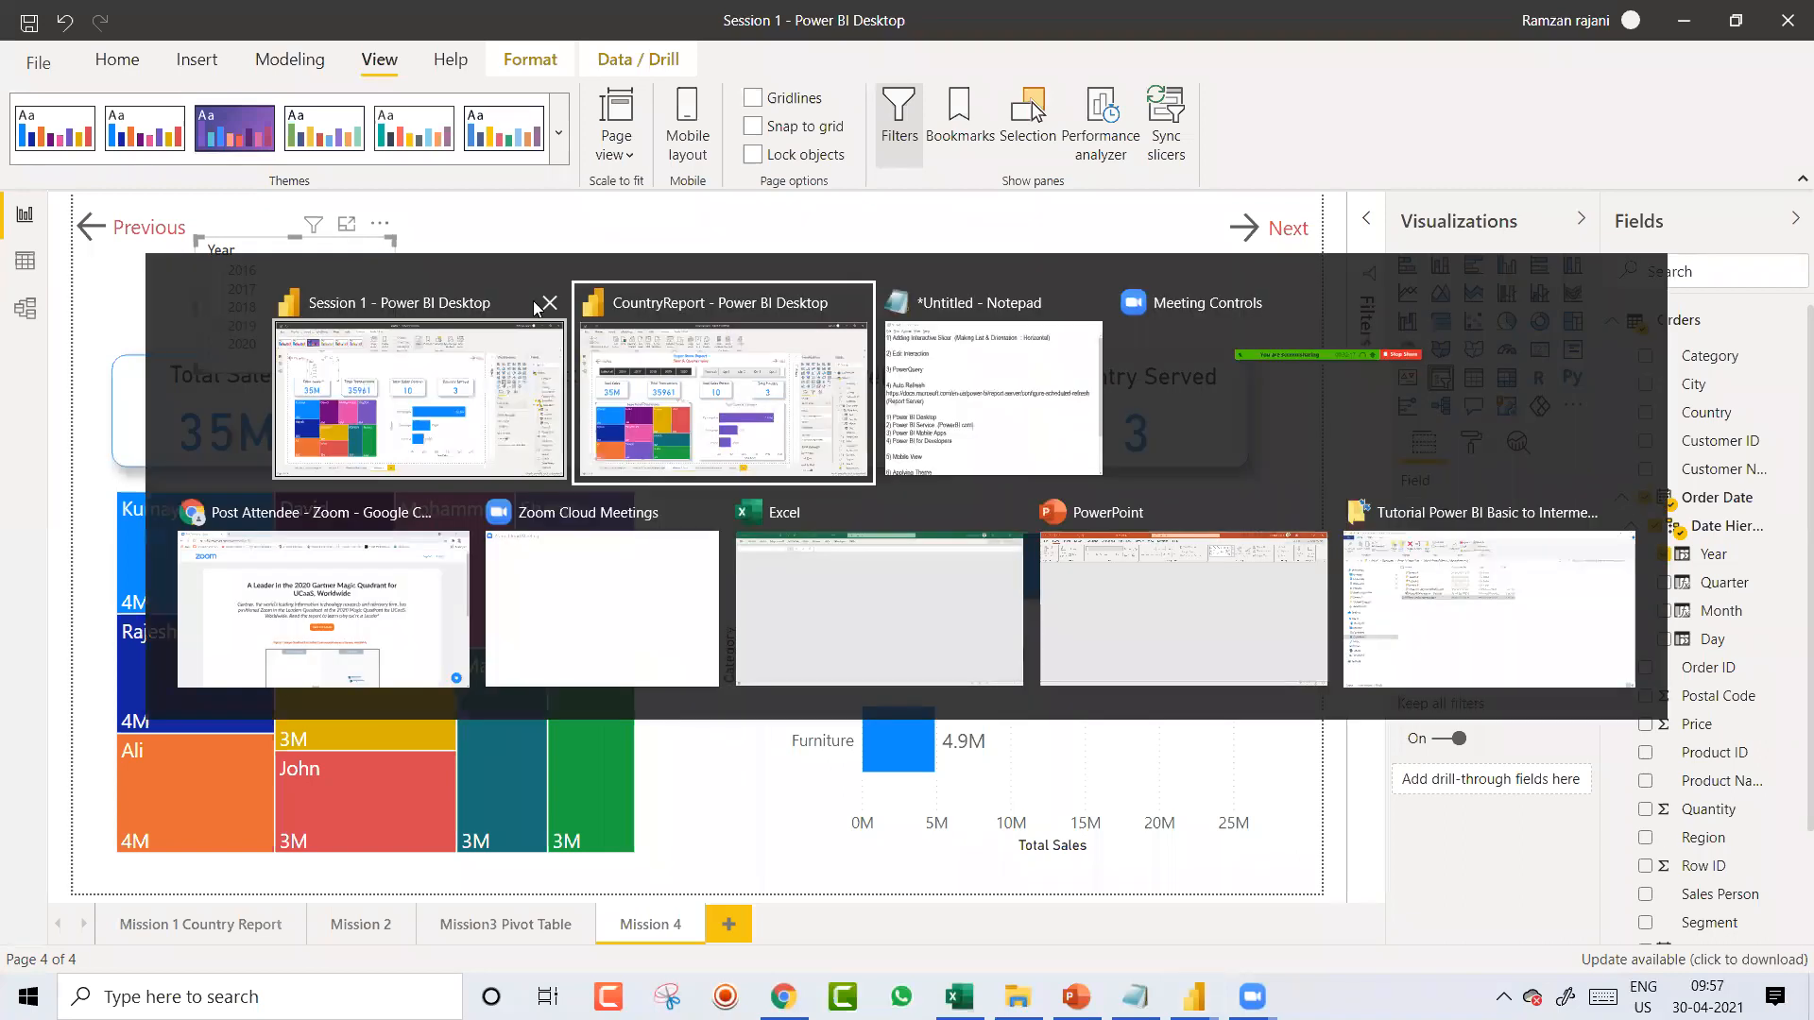
key("alt+Tab")
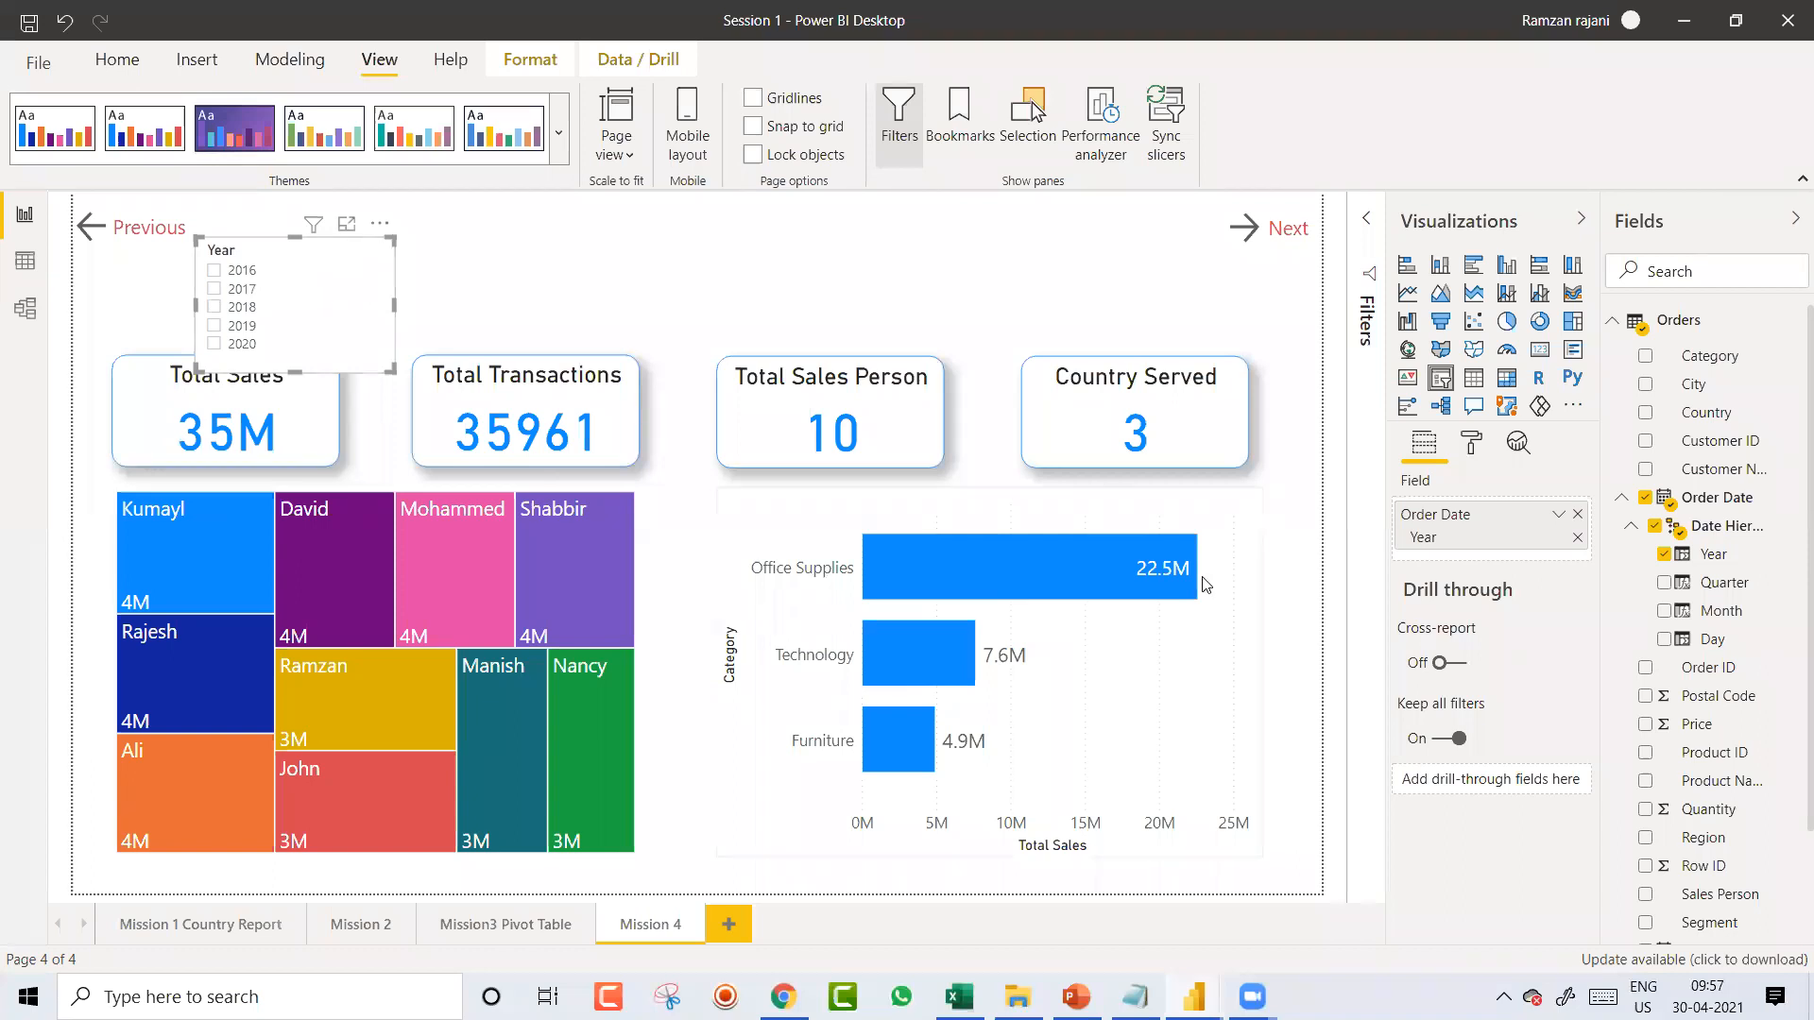
Step: Set the Year slicer's orientation to Horizontal and stretch it into a single wide row of year tiles above the cards
left_click(1471, 446)
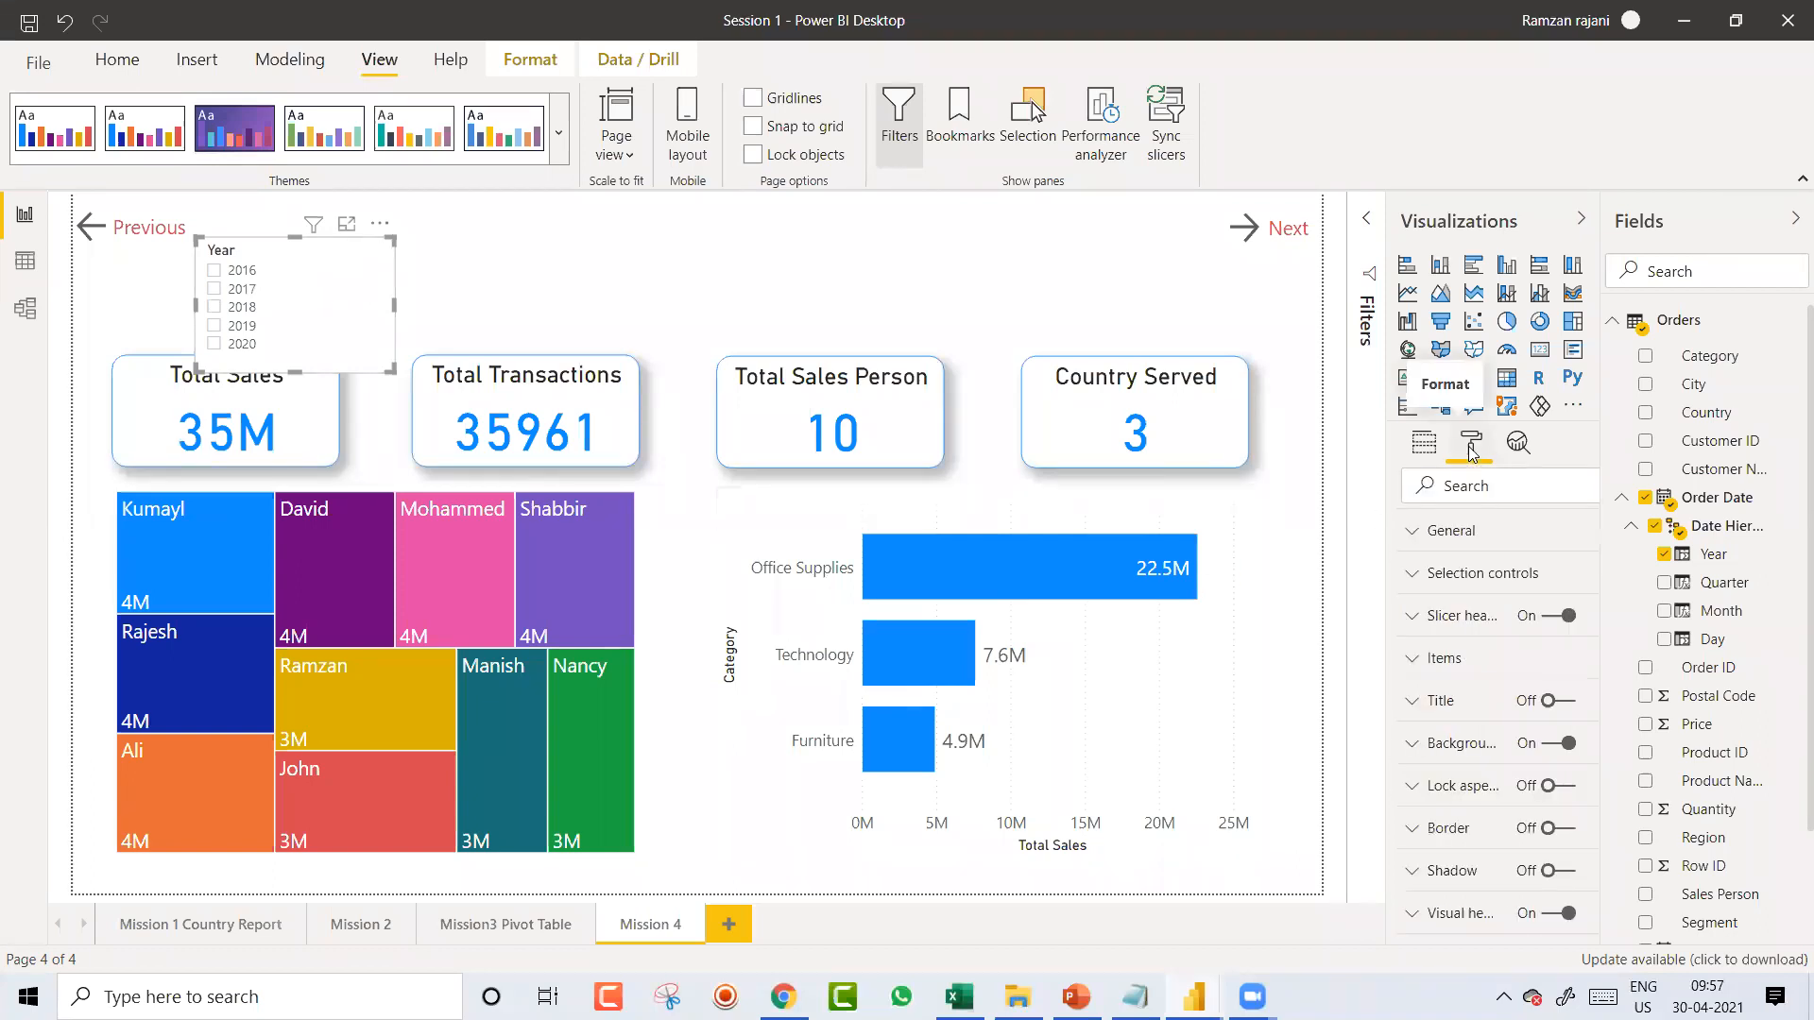
left_click(1399, 535)
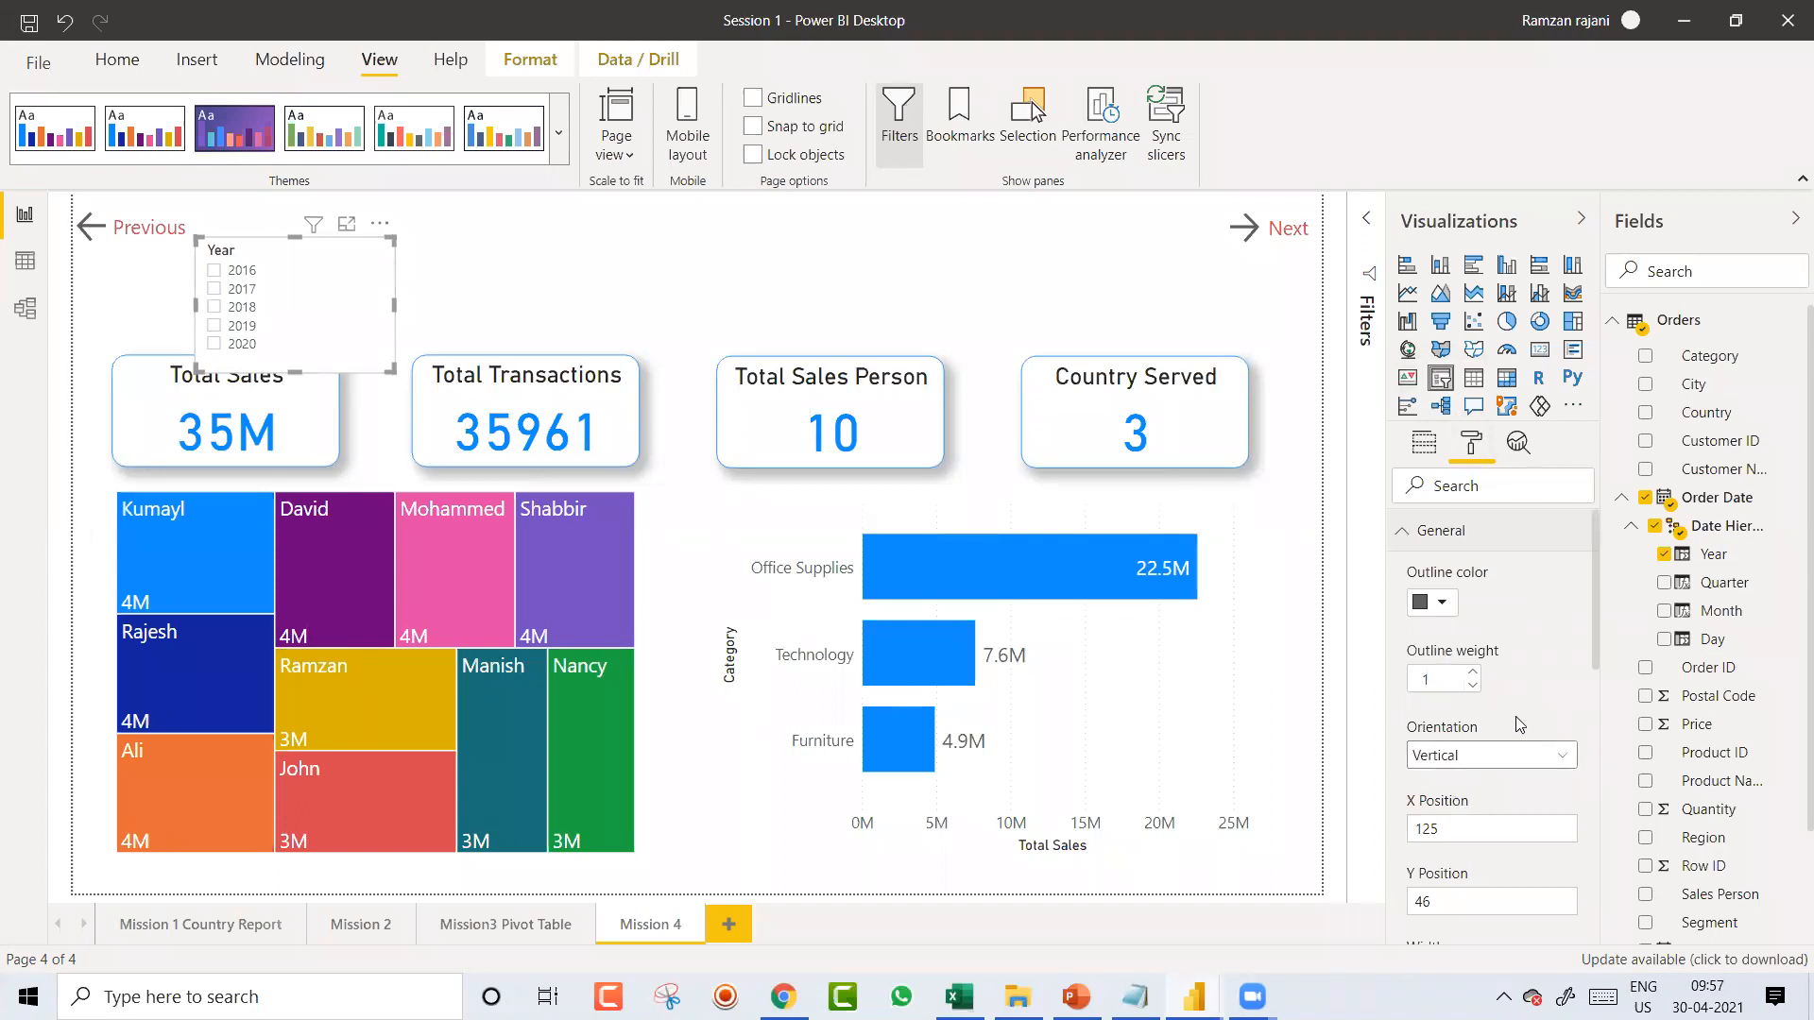
left_click(1504, 759)
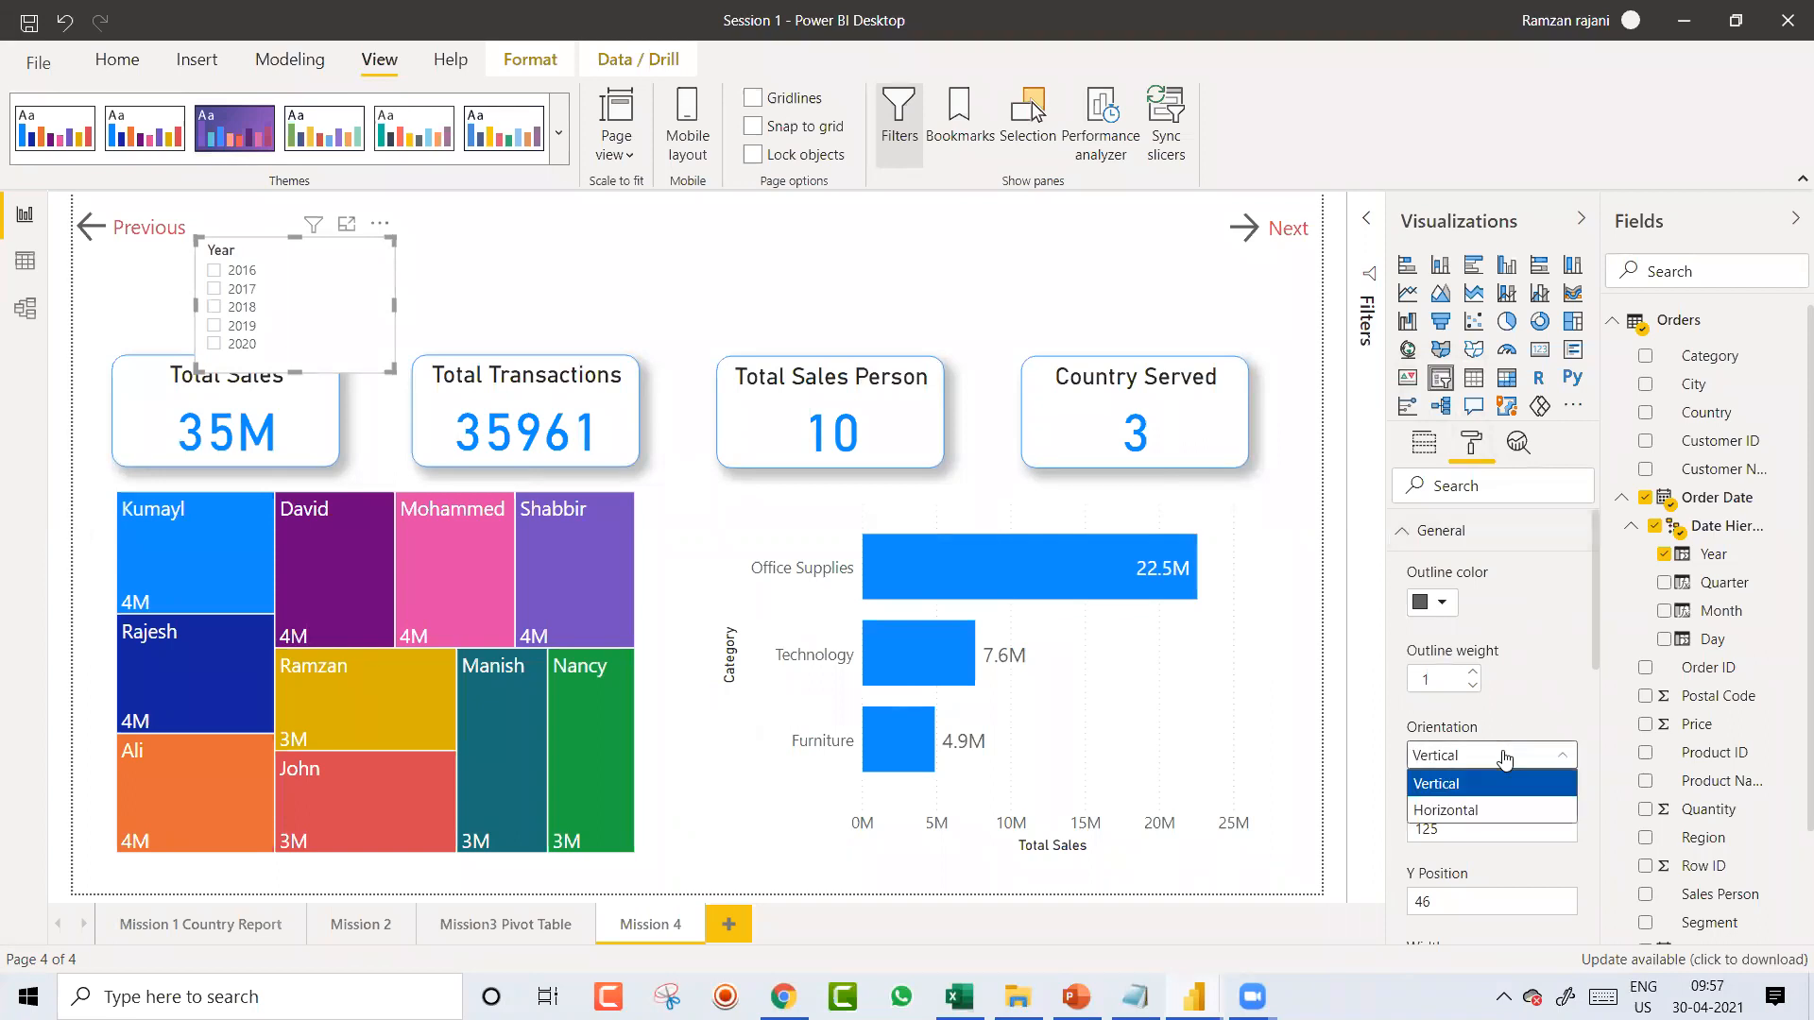
left_click(1503, 810)
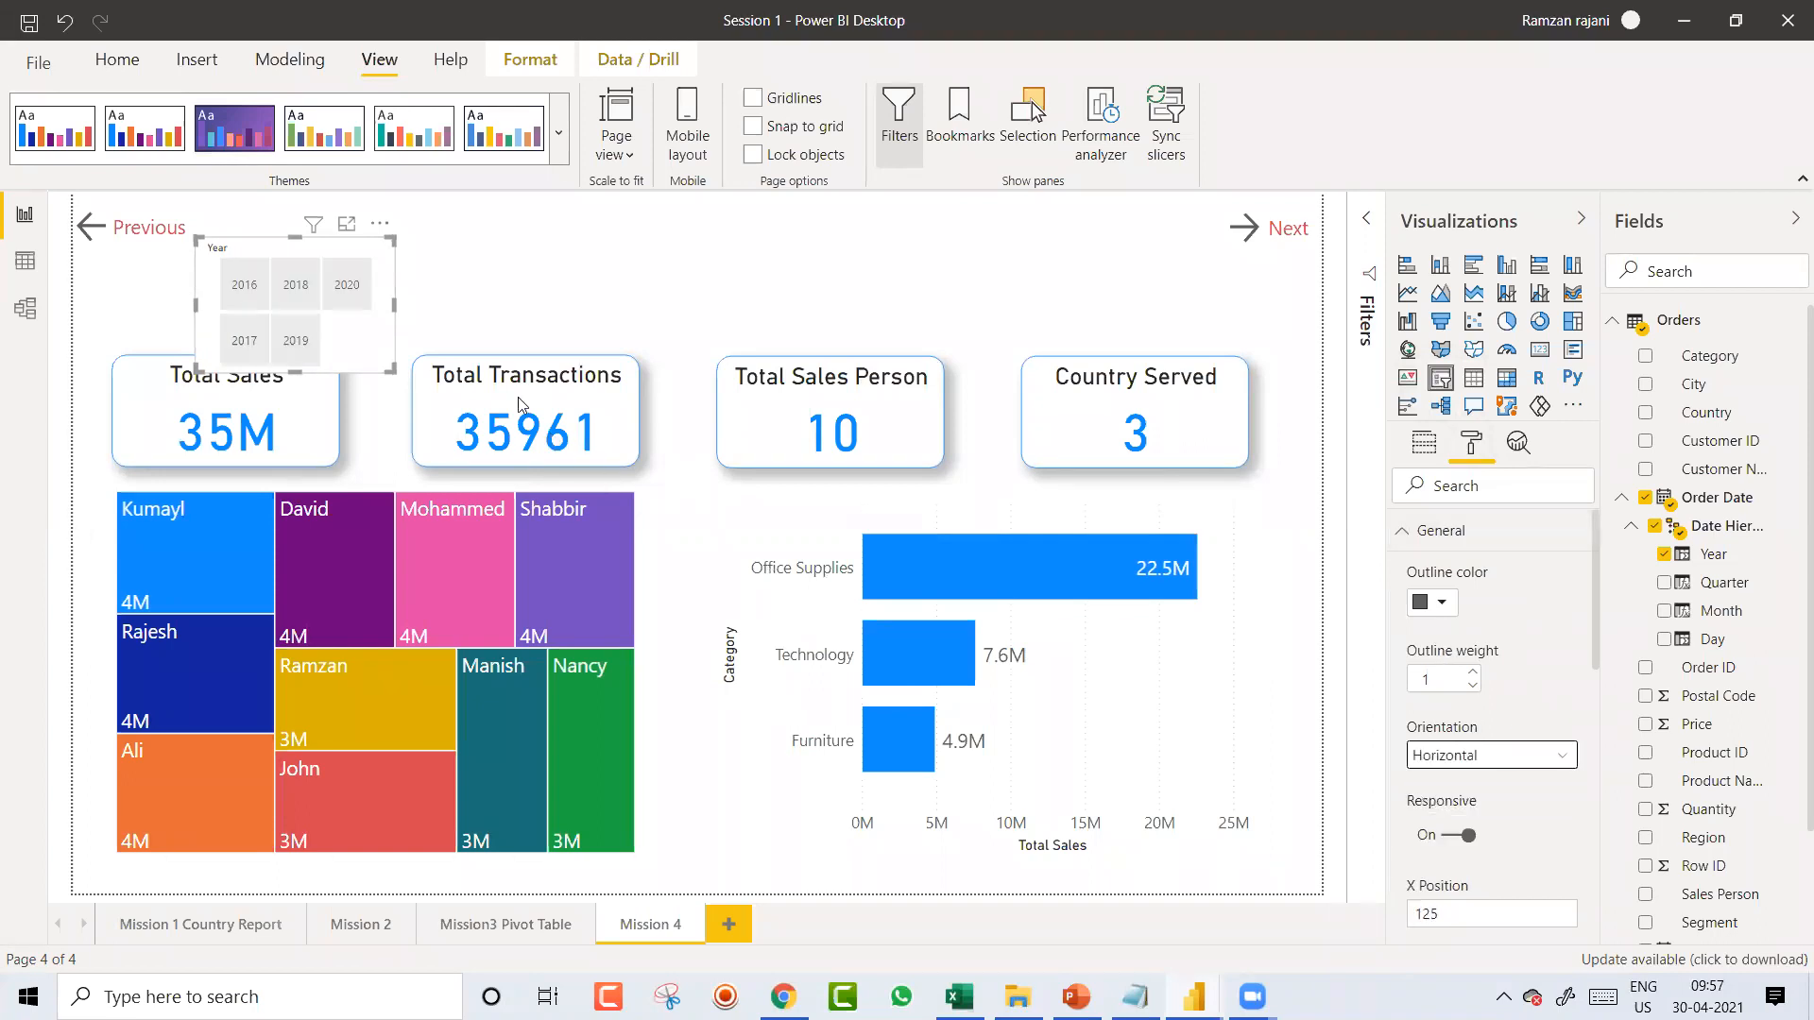
left_click_drag(390, 370, 693, 321)
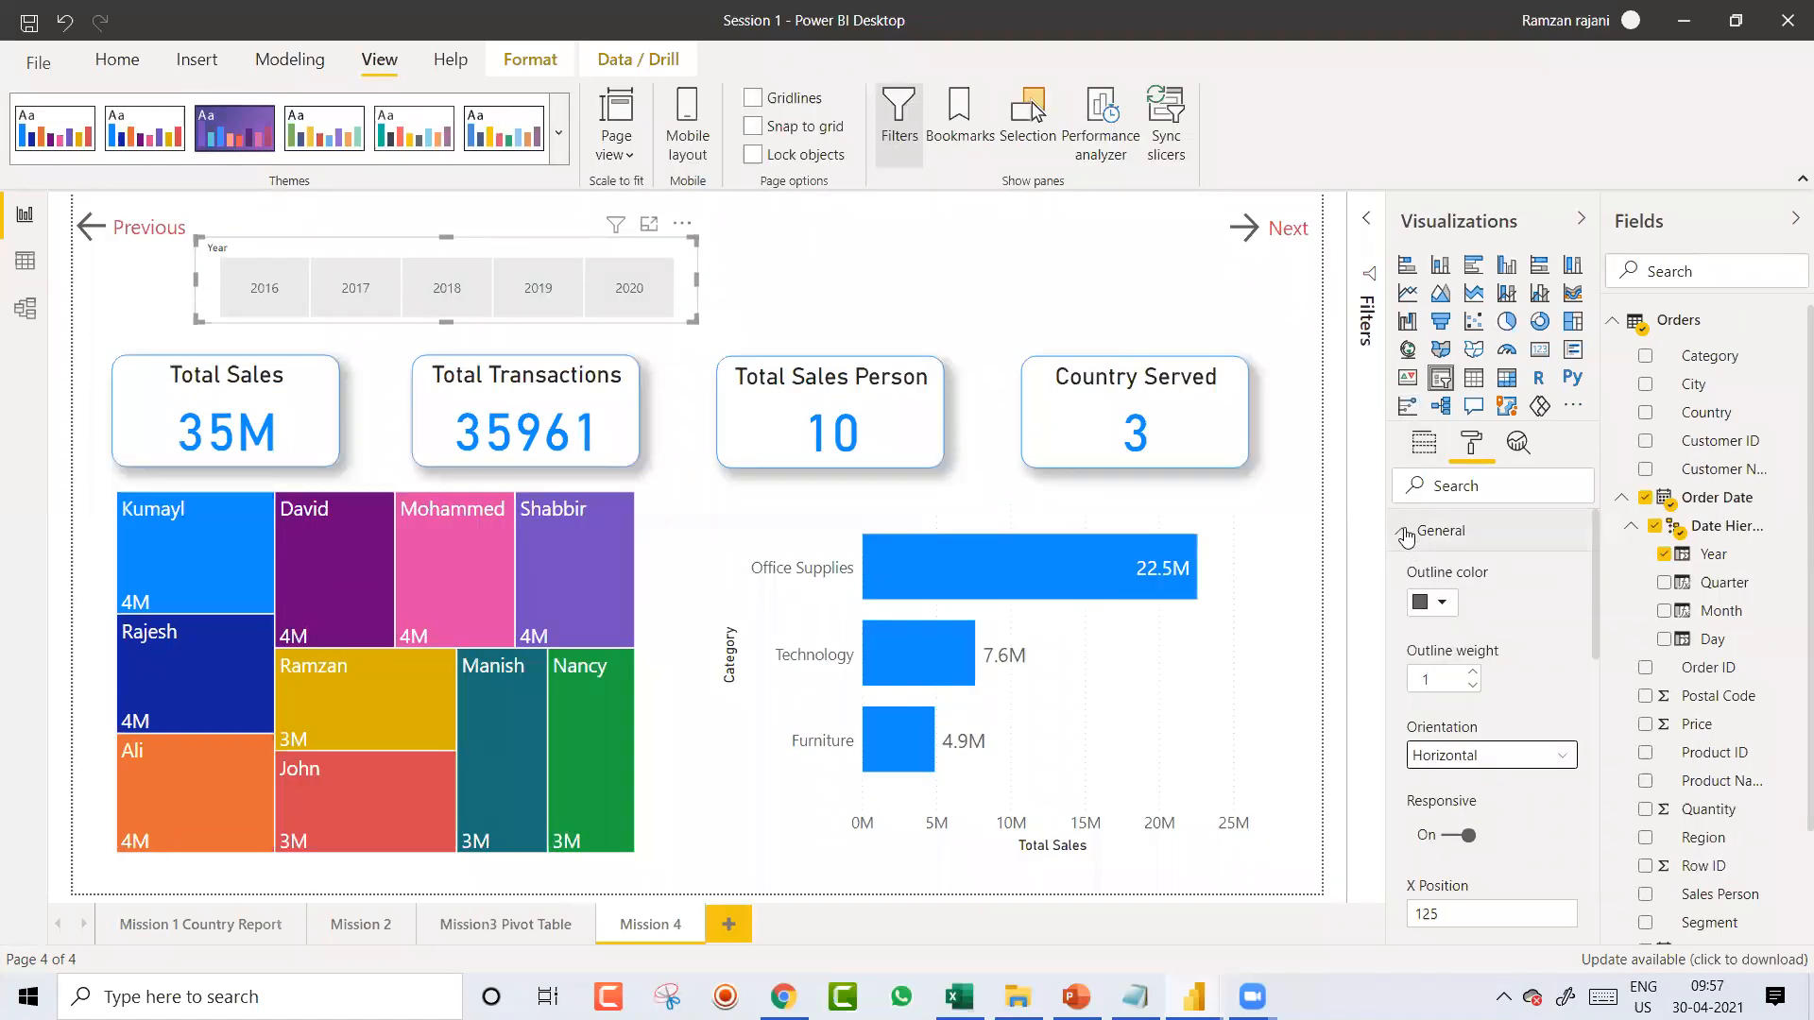
left_click(1405, 532)
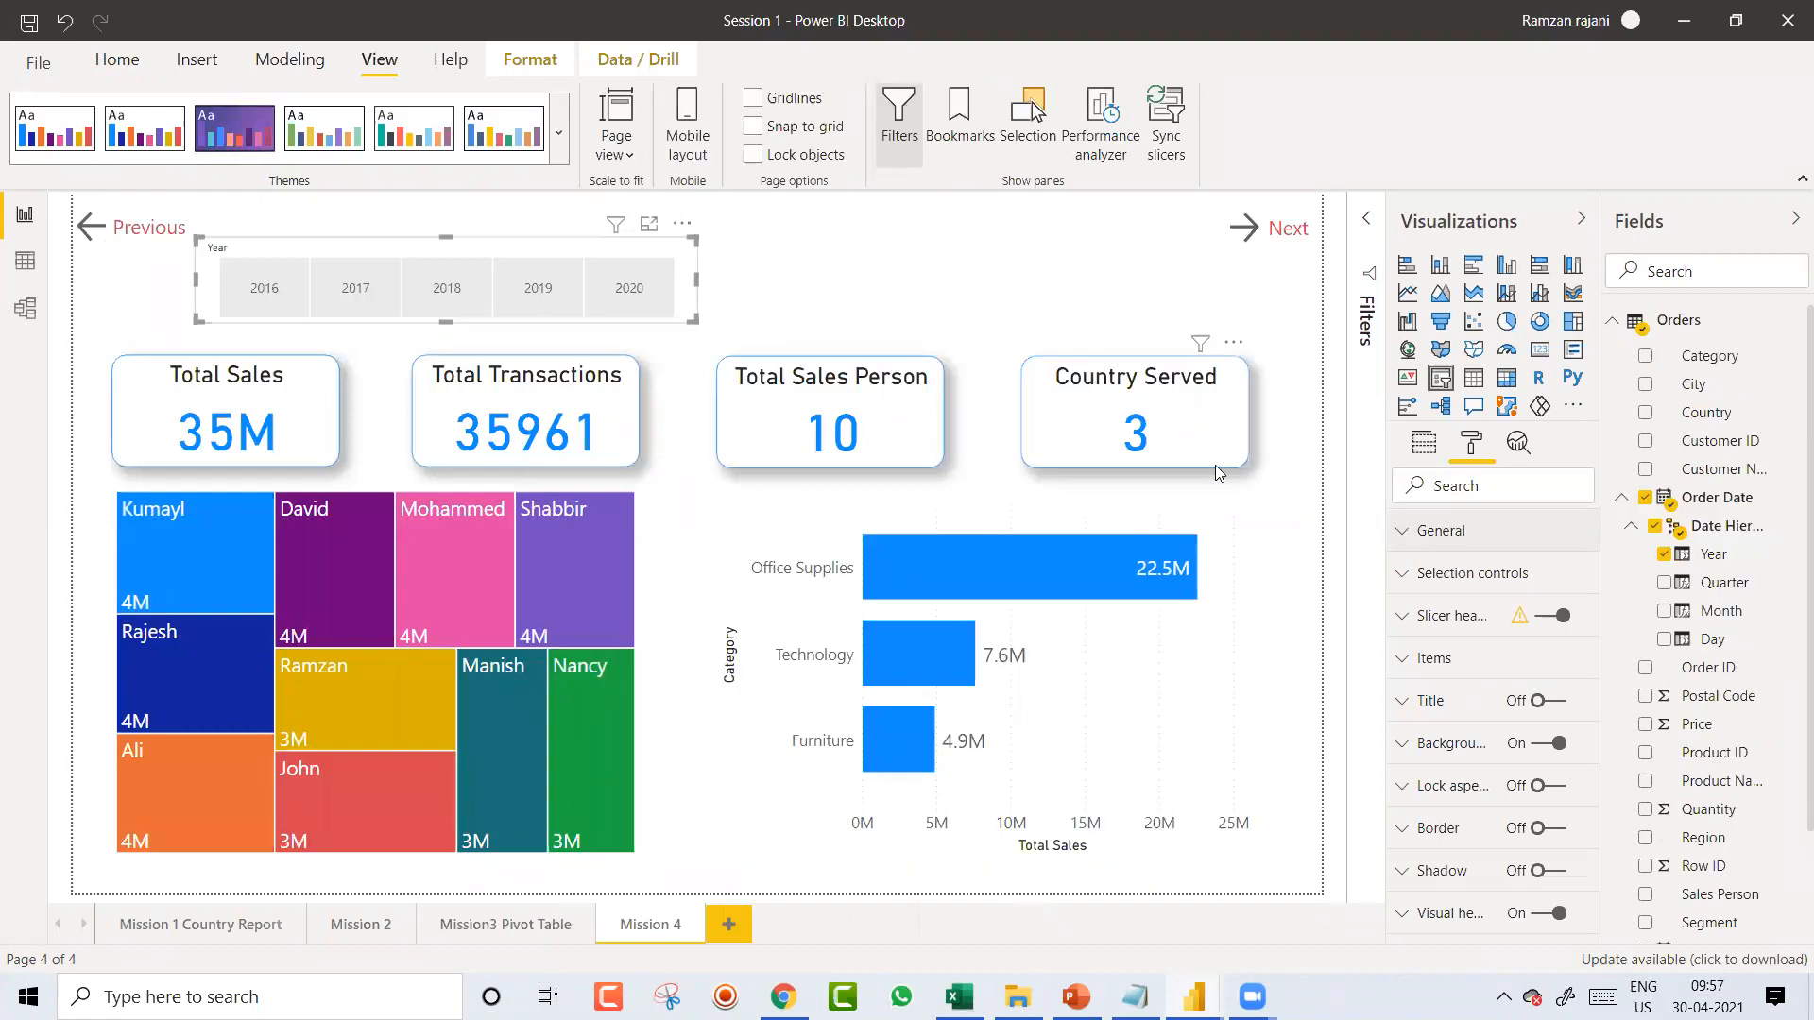
Step: Turn on the Year slicer's "Select all" option, widen it slightly and align it with the edge of the Total Sales card
left_click(1406, 573)
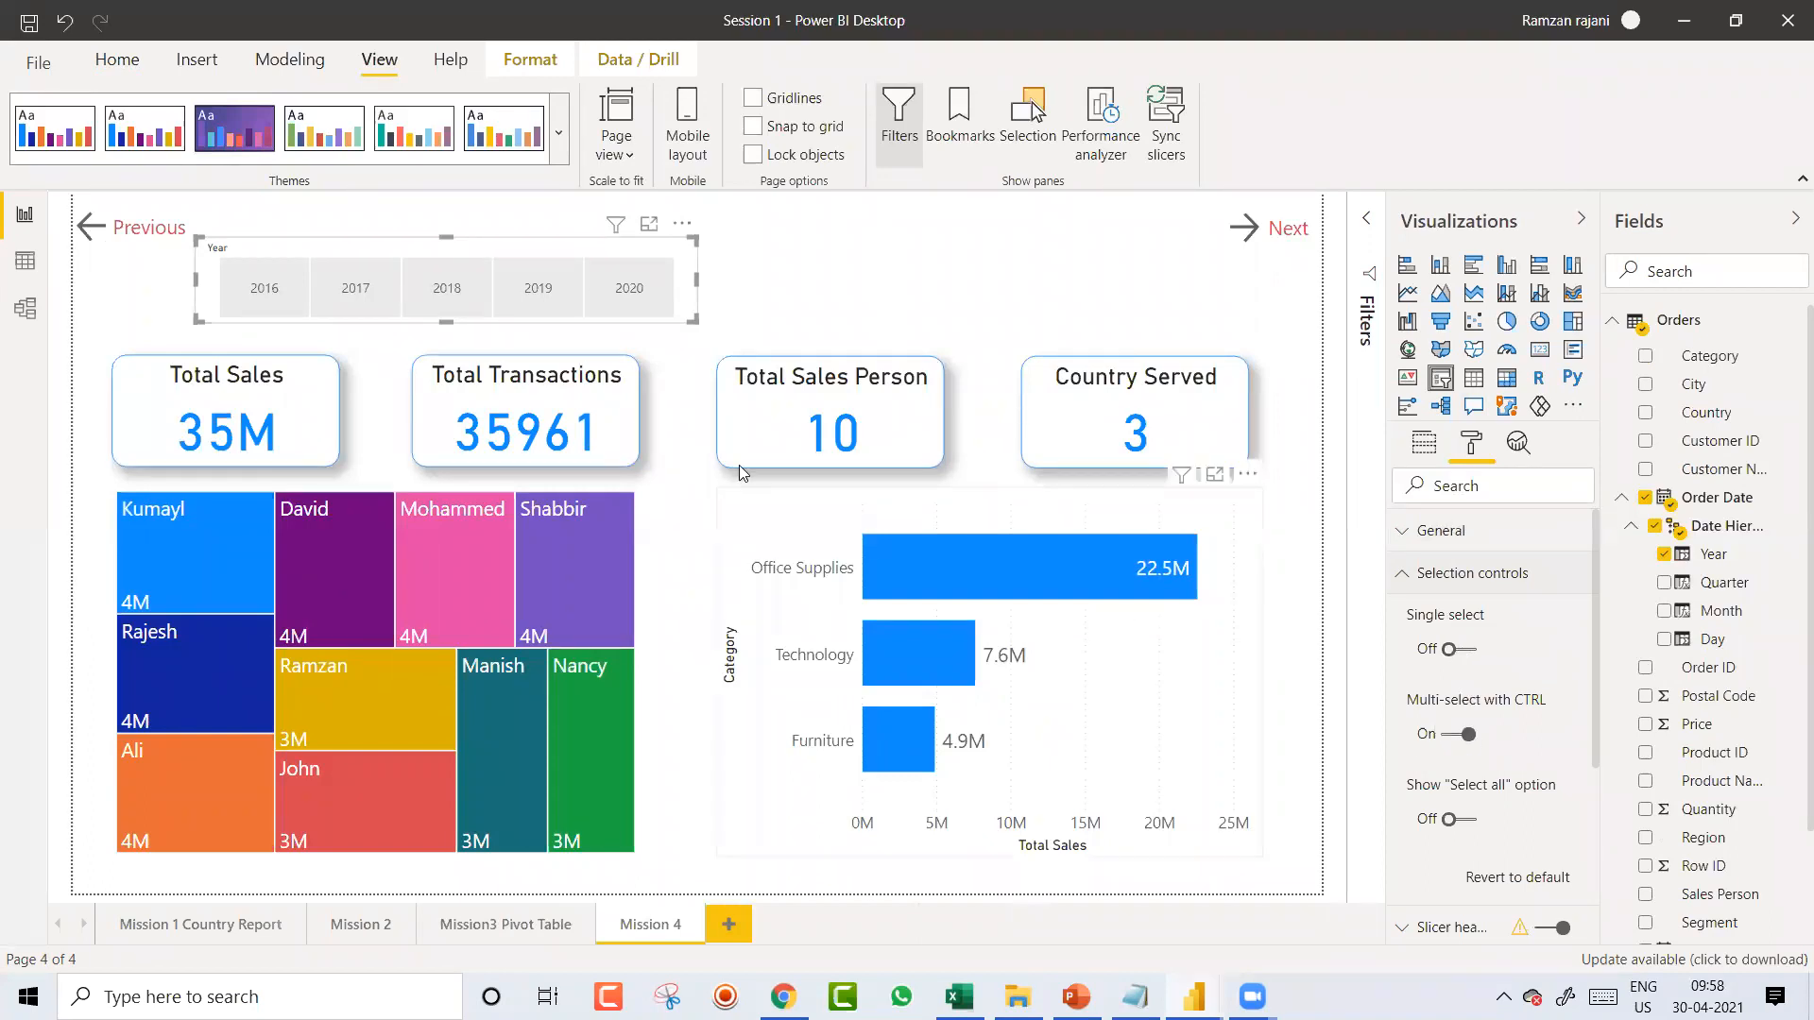
left_click(1470, 825)
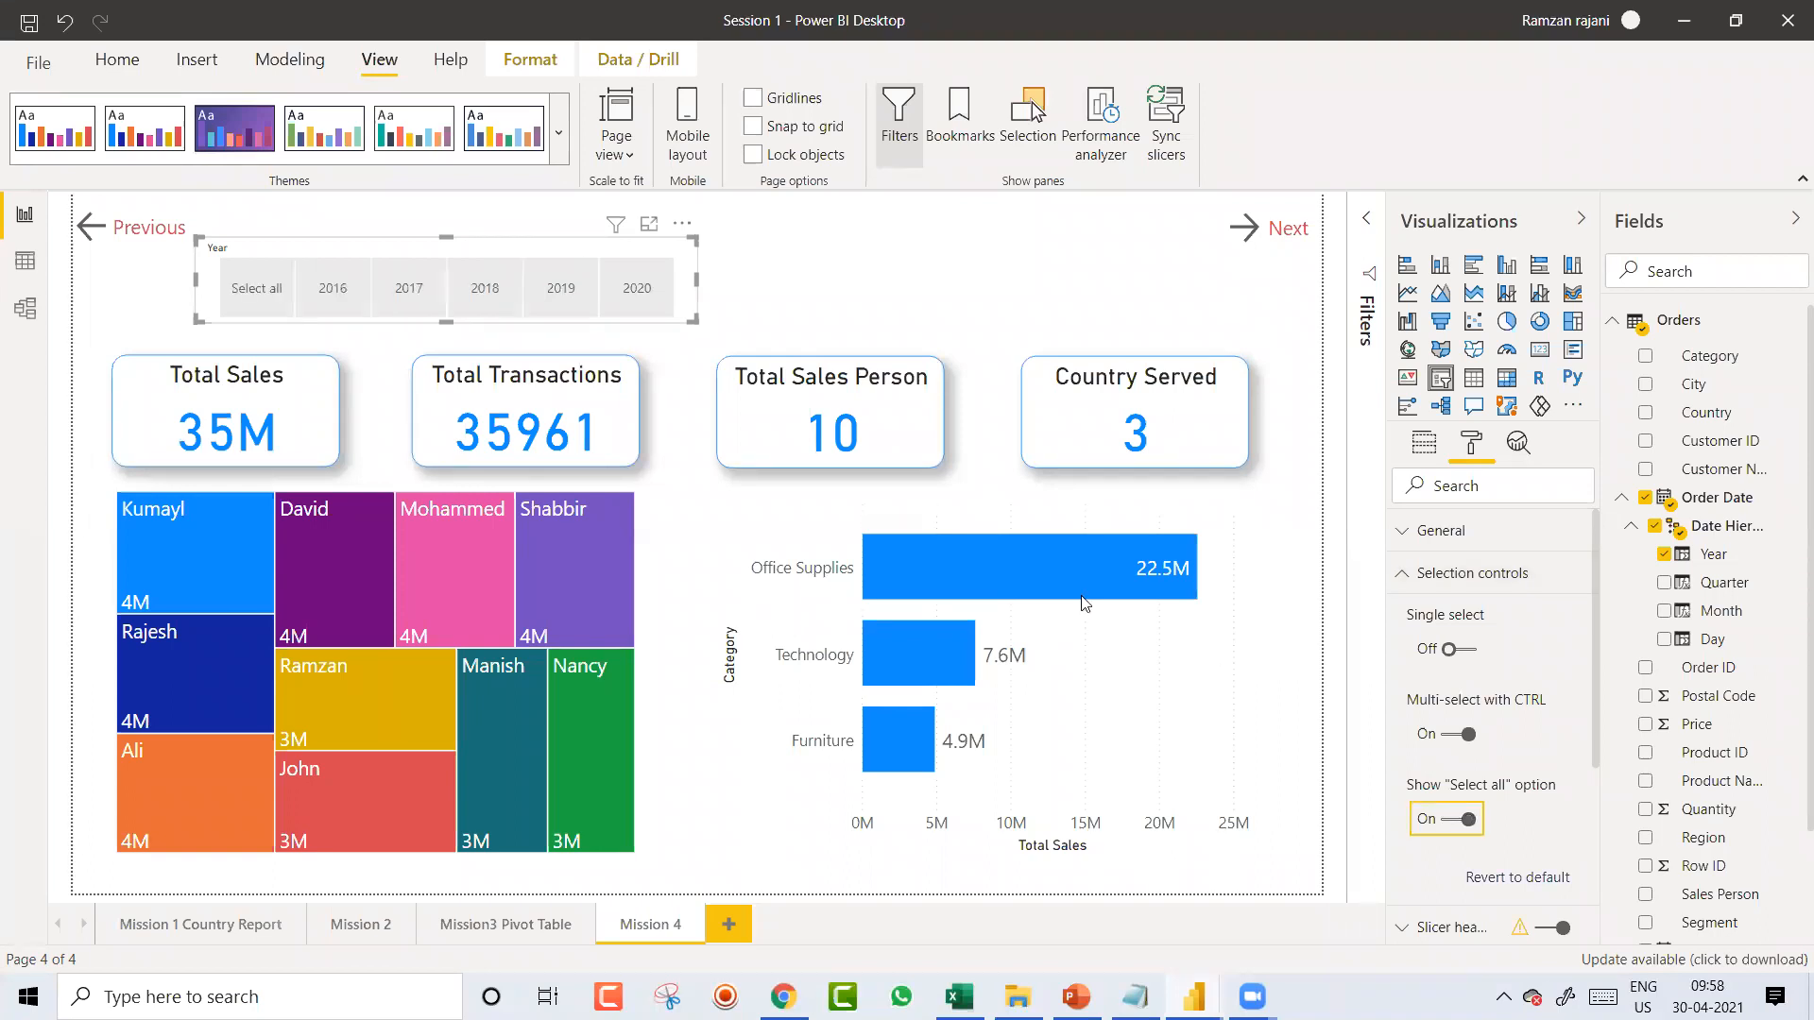
left_click_drag(695, 321, 727, 326)
left_click_drag(540, 256, 446, 272)
Step: Filter the report by 2016, 2017, 2018 and 2019 in turn, and finish with all years selected
left_click(260, 308)
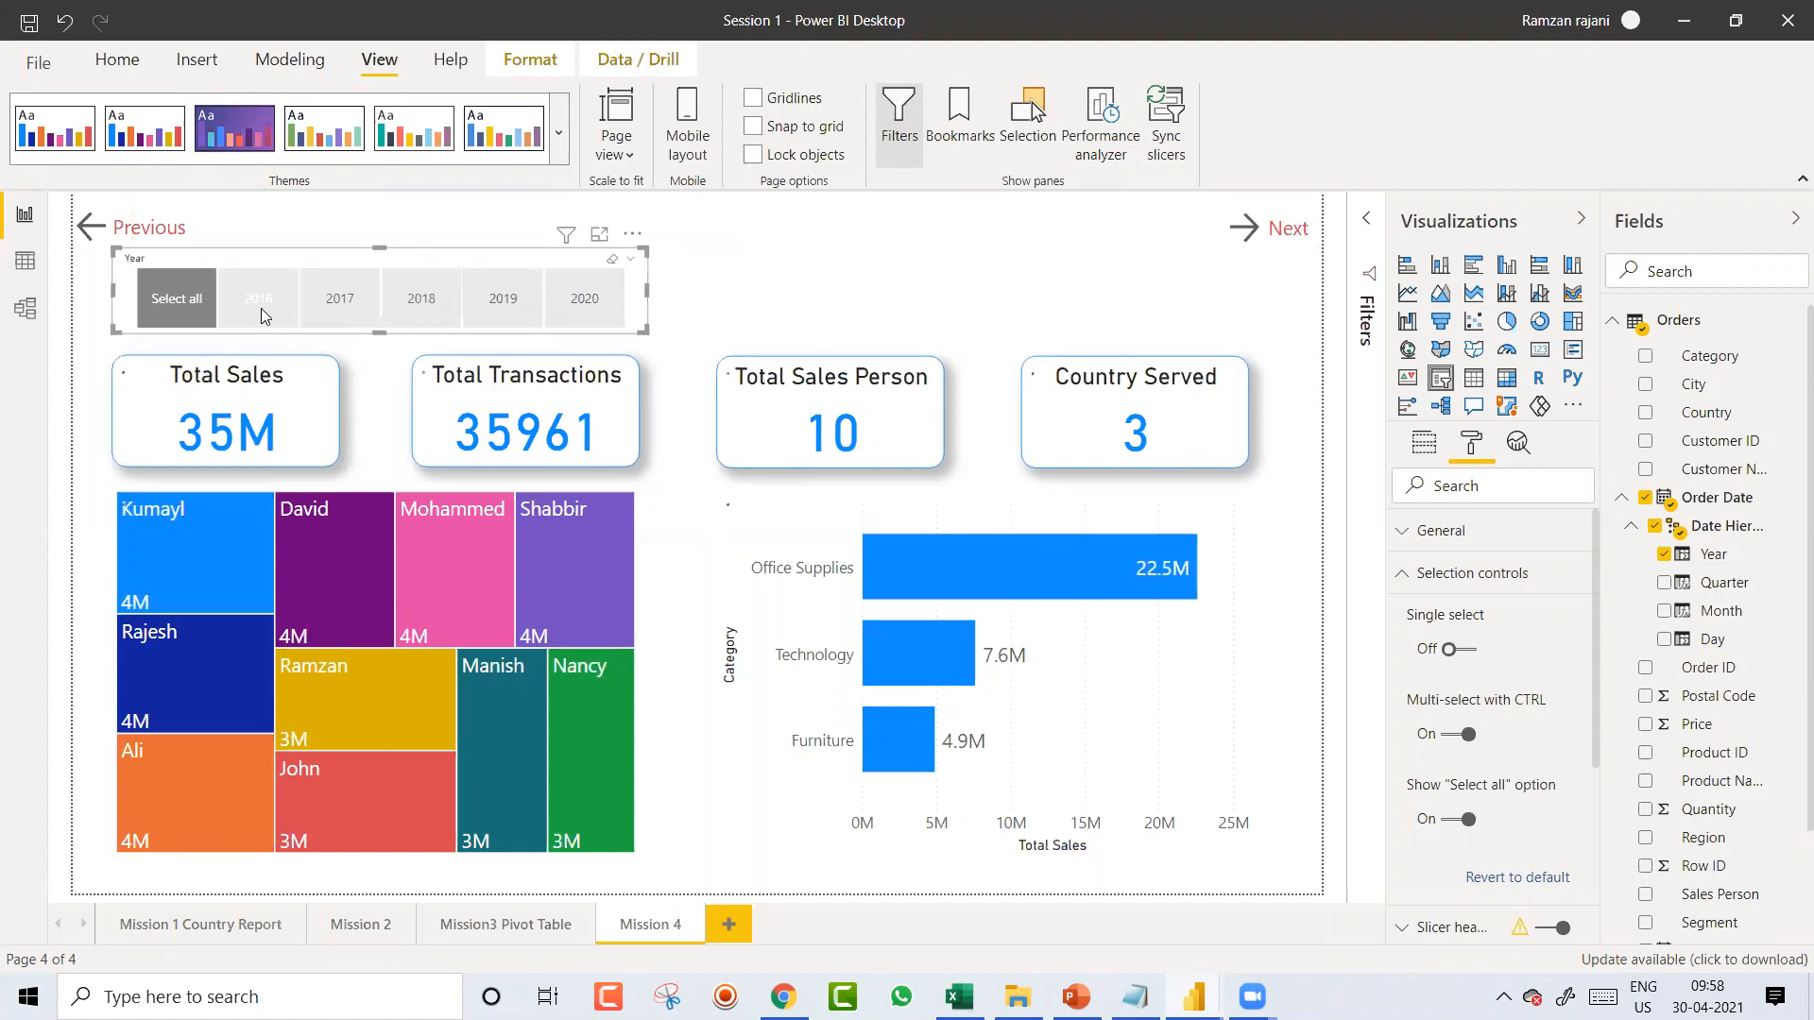
left_click(330, 300)
left_click(427, 303)
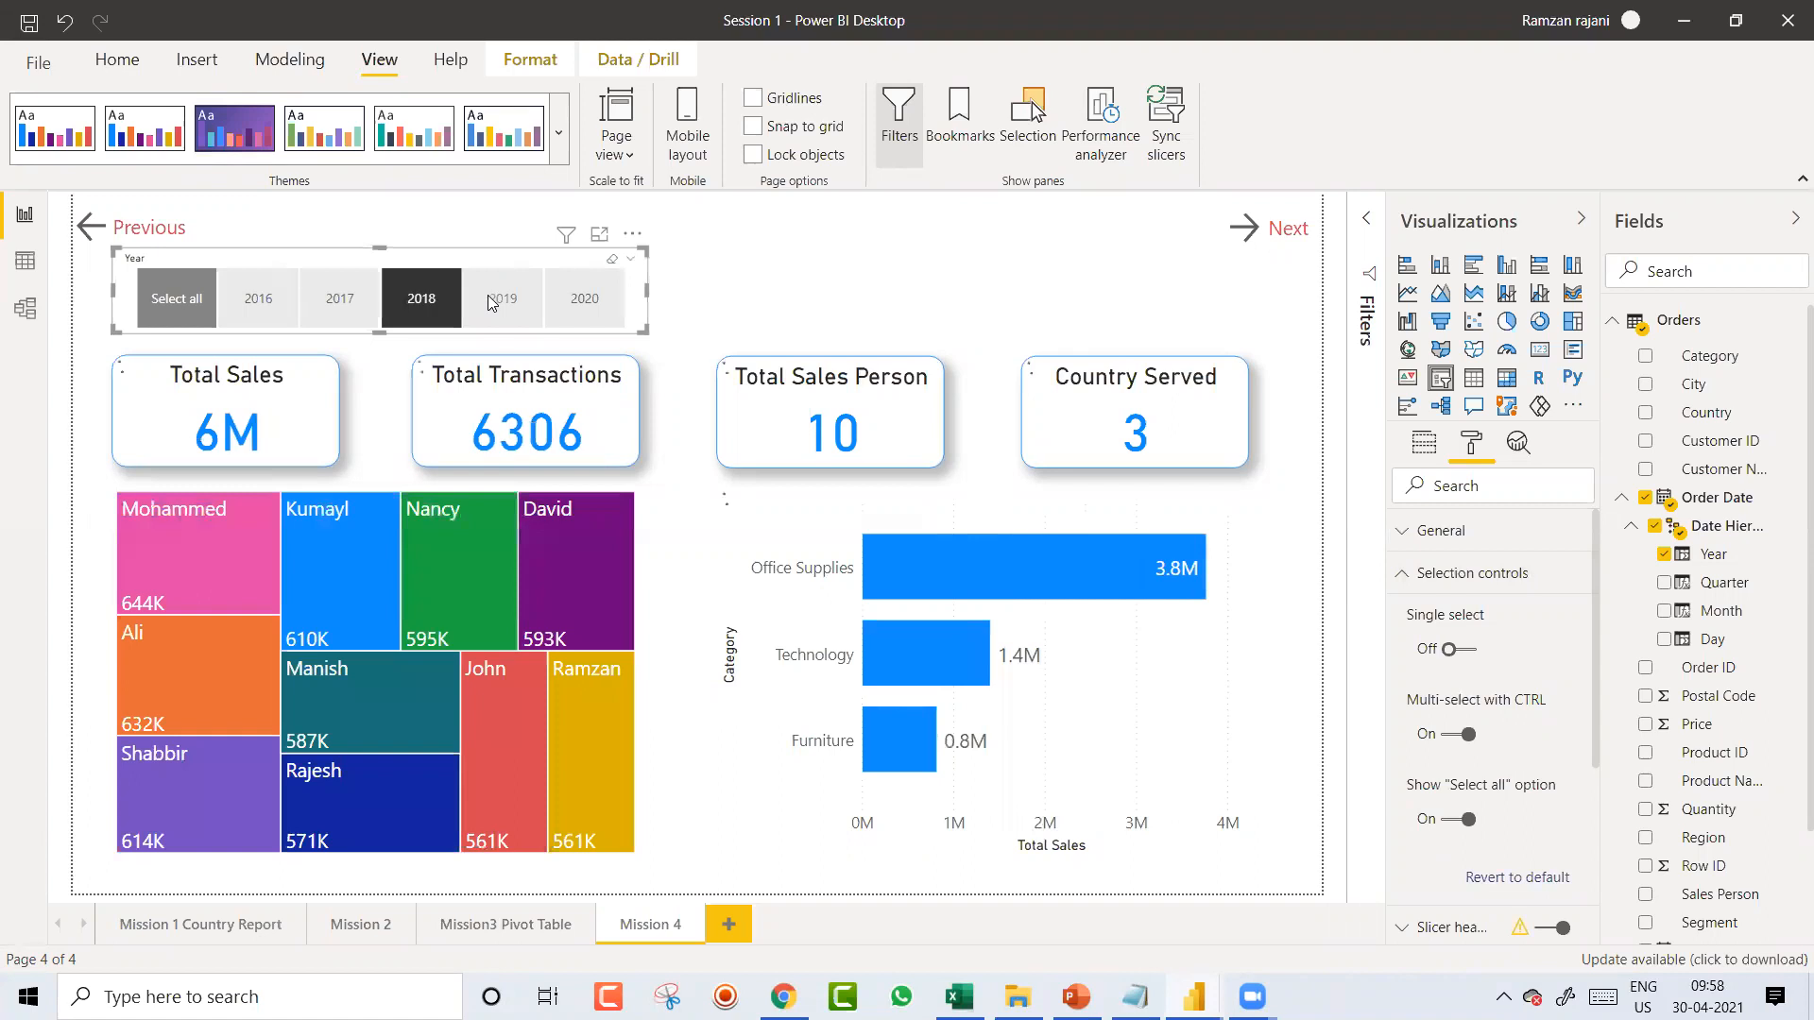
left_click(421, 301)
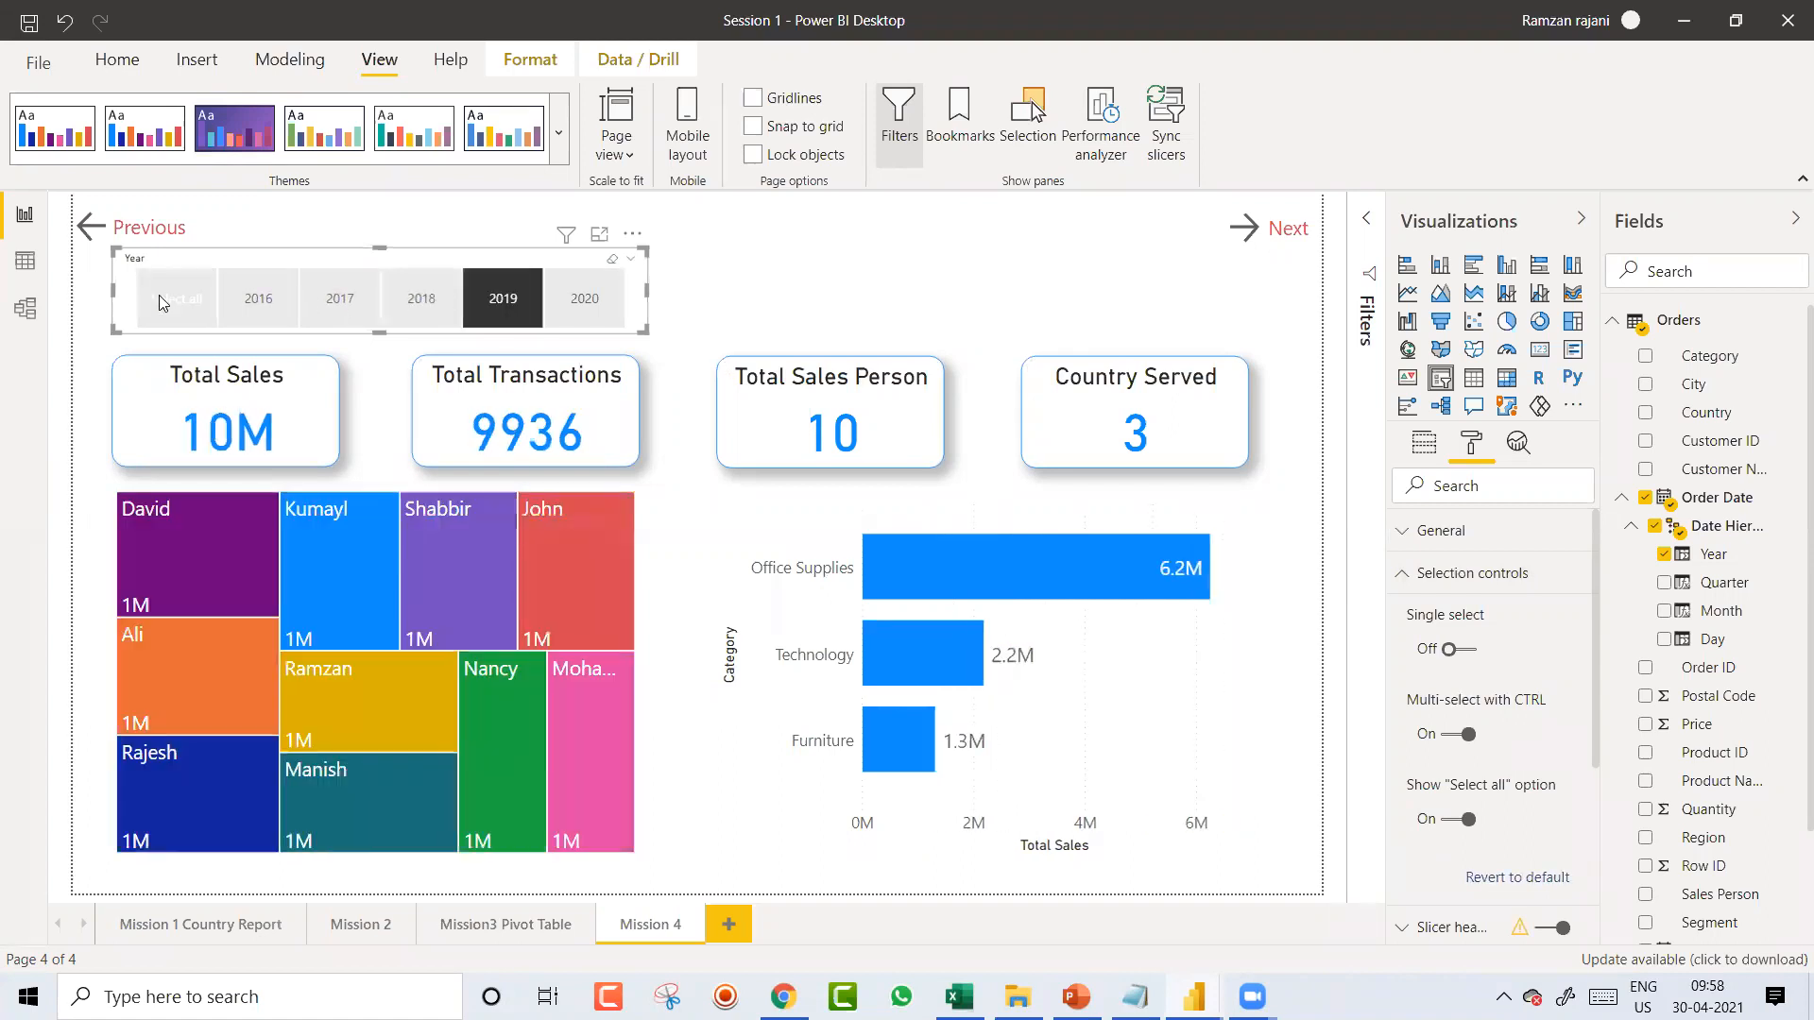
left_click(158, 296)
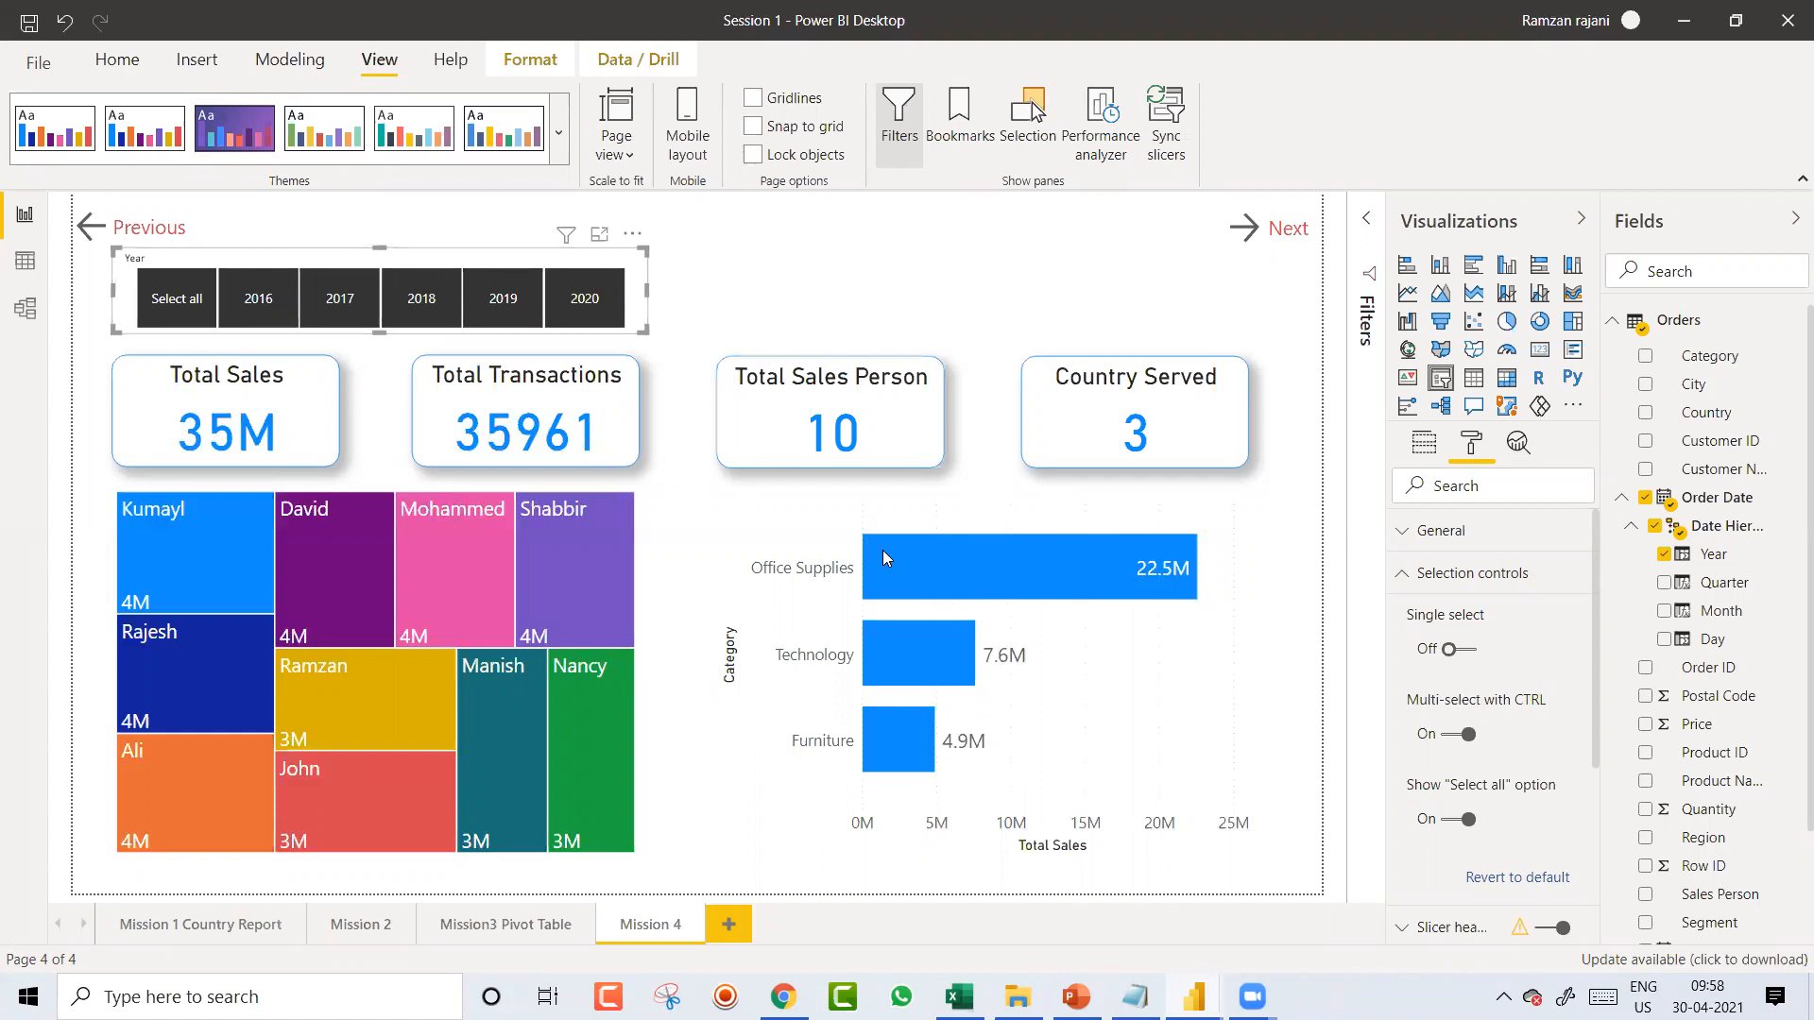
Step: Set the Year slicer items' text size to 15 pt, widen the slicer past the Total Transactions card, and deselect it
left_click(1401, 574)
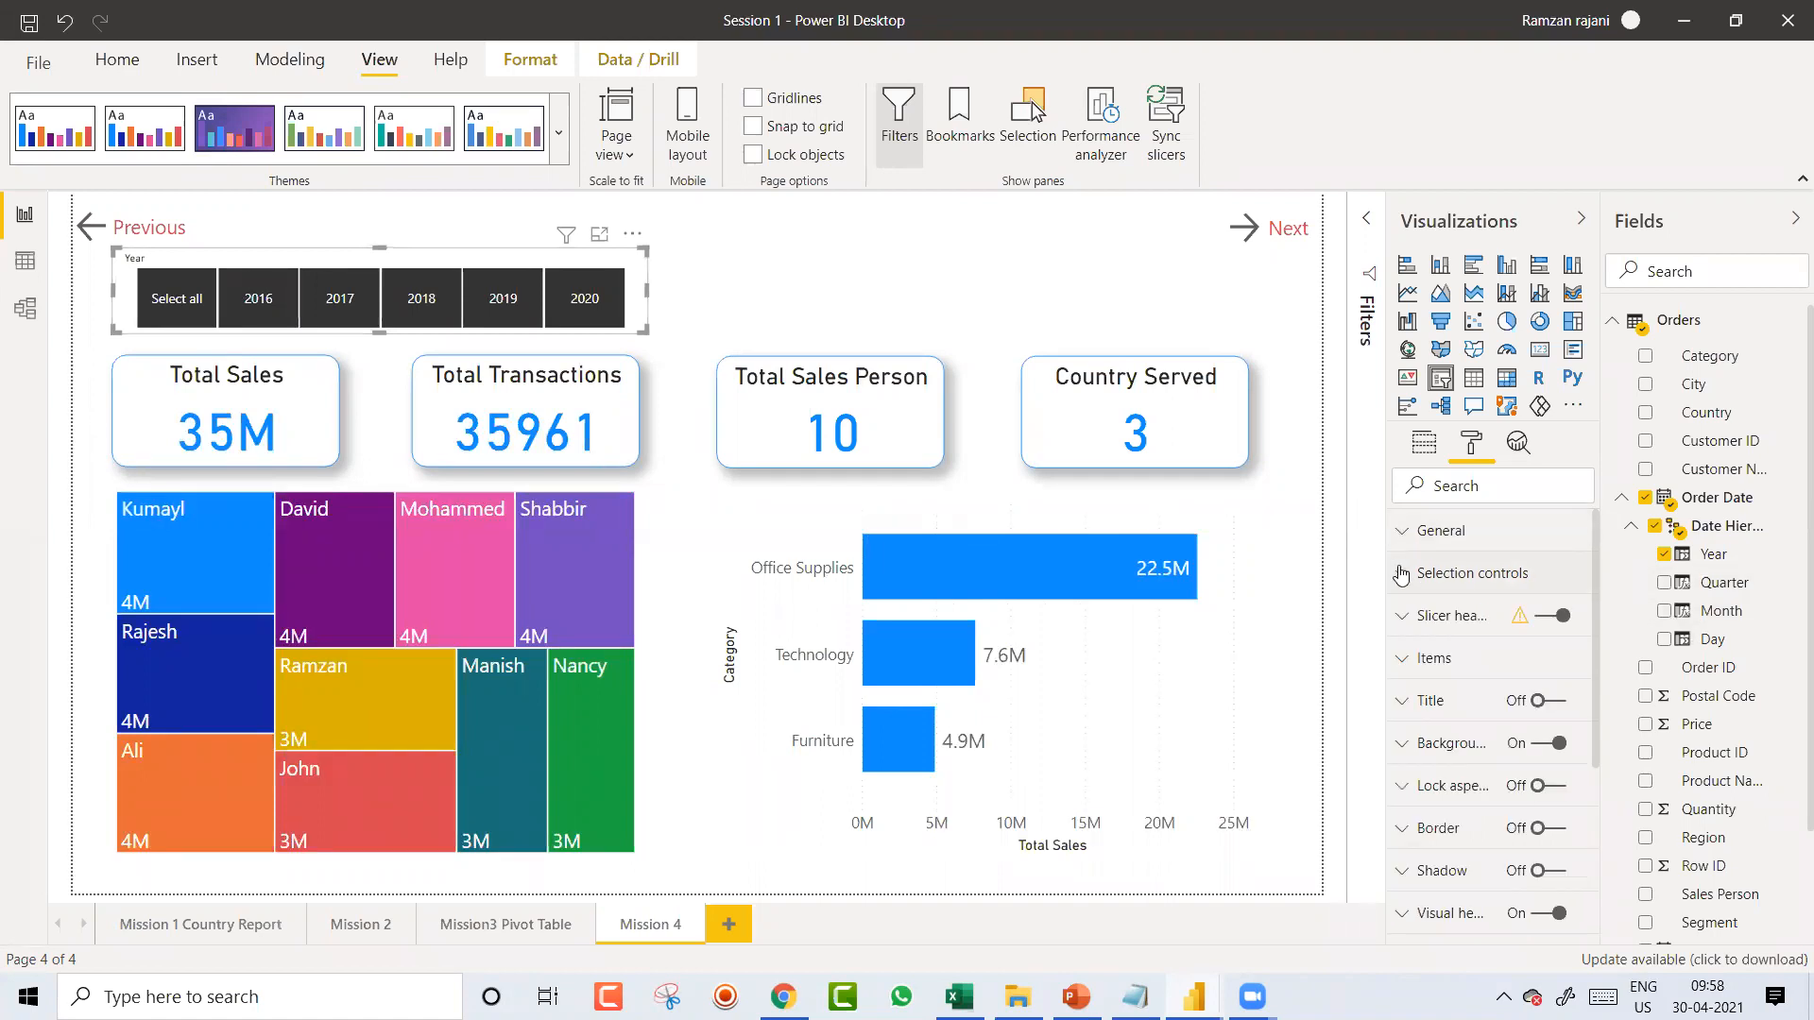
left_click(1405, 661)
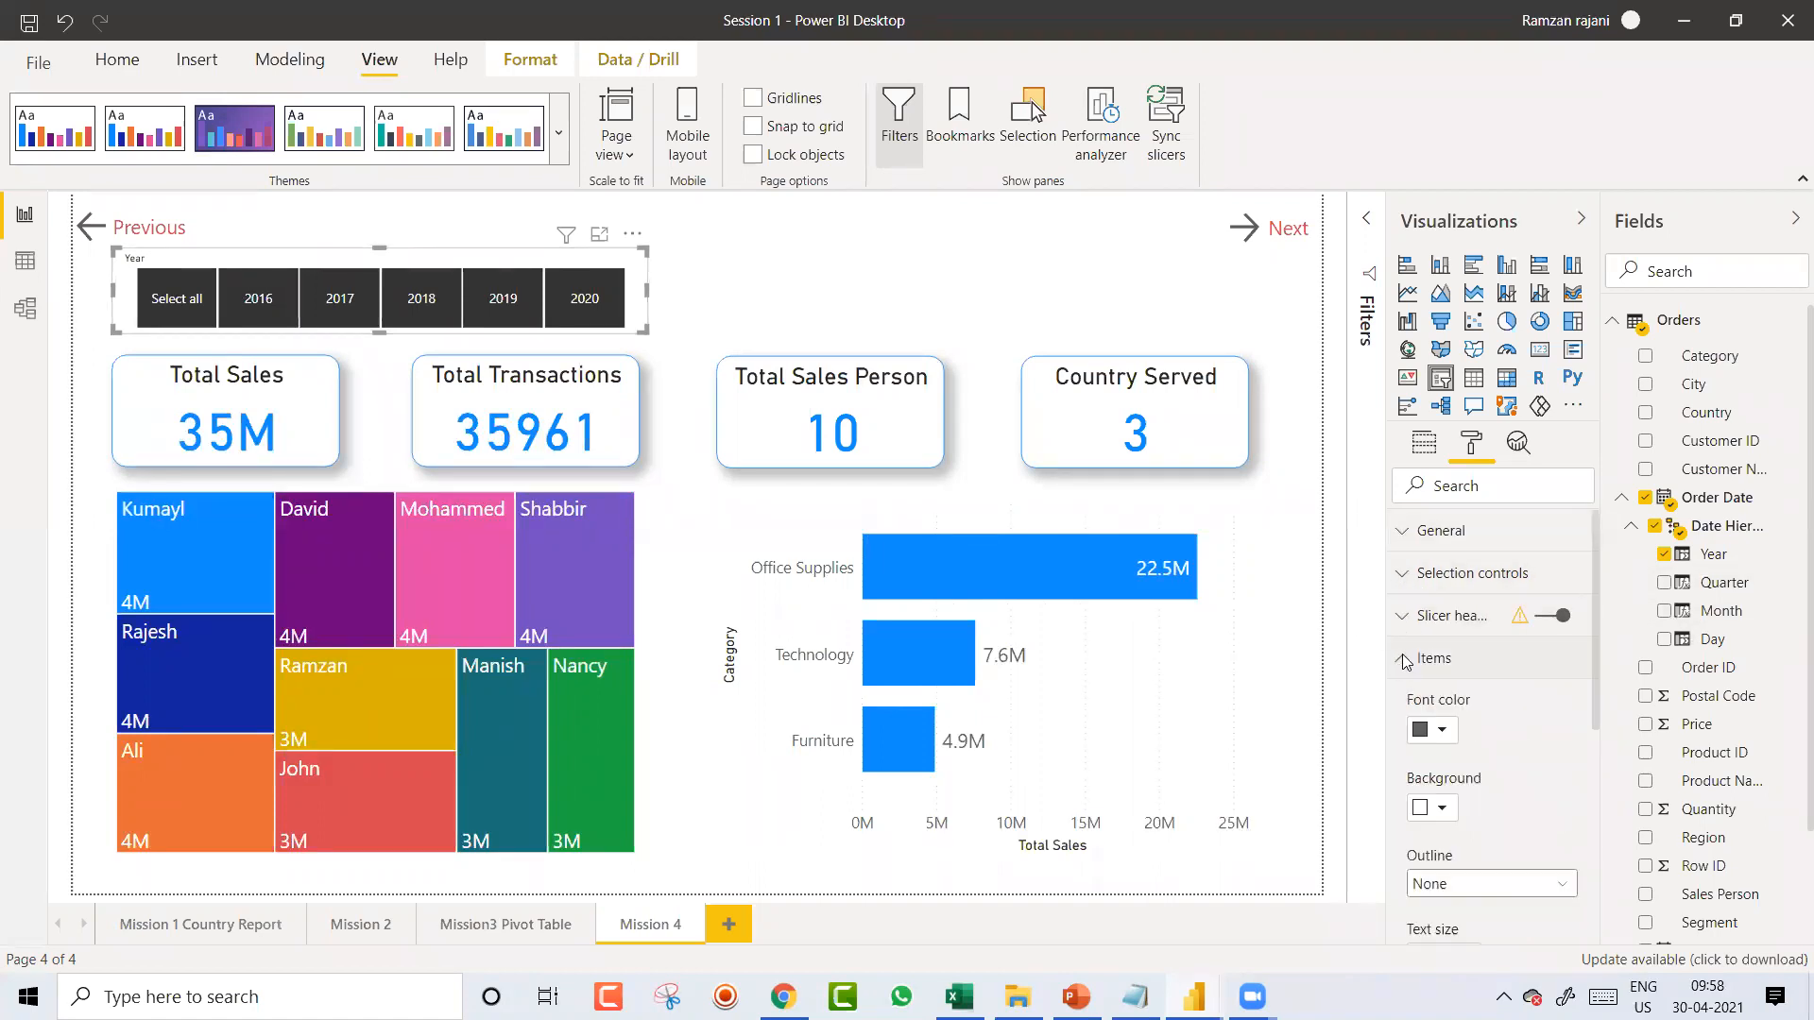
left_click_drag(1593, 601, 1594, 720)
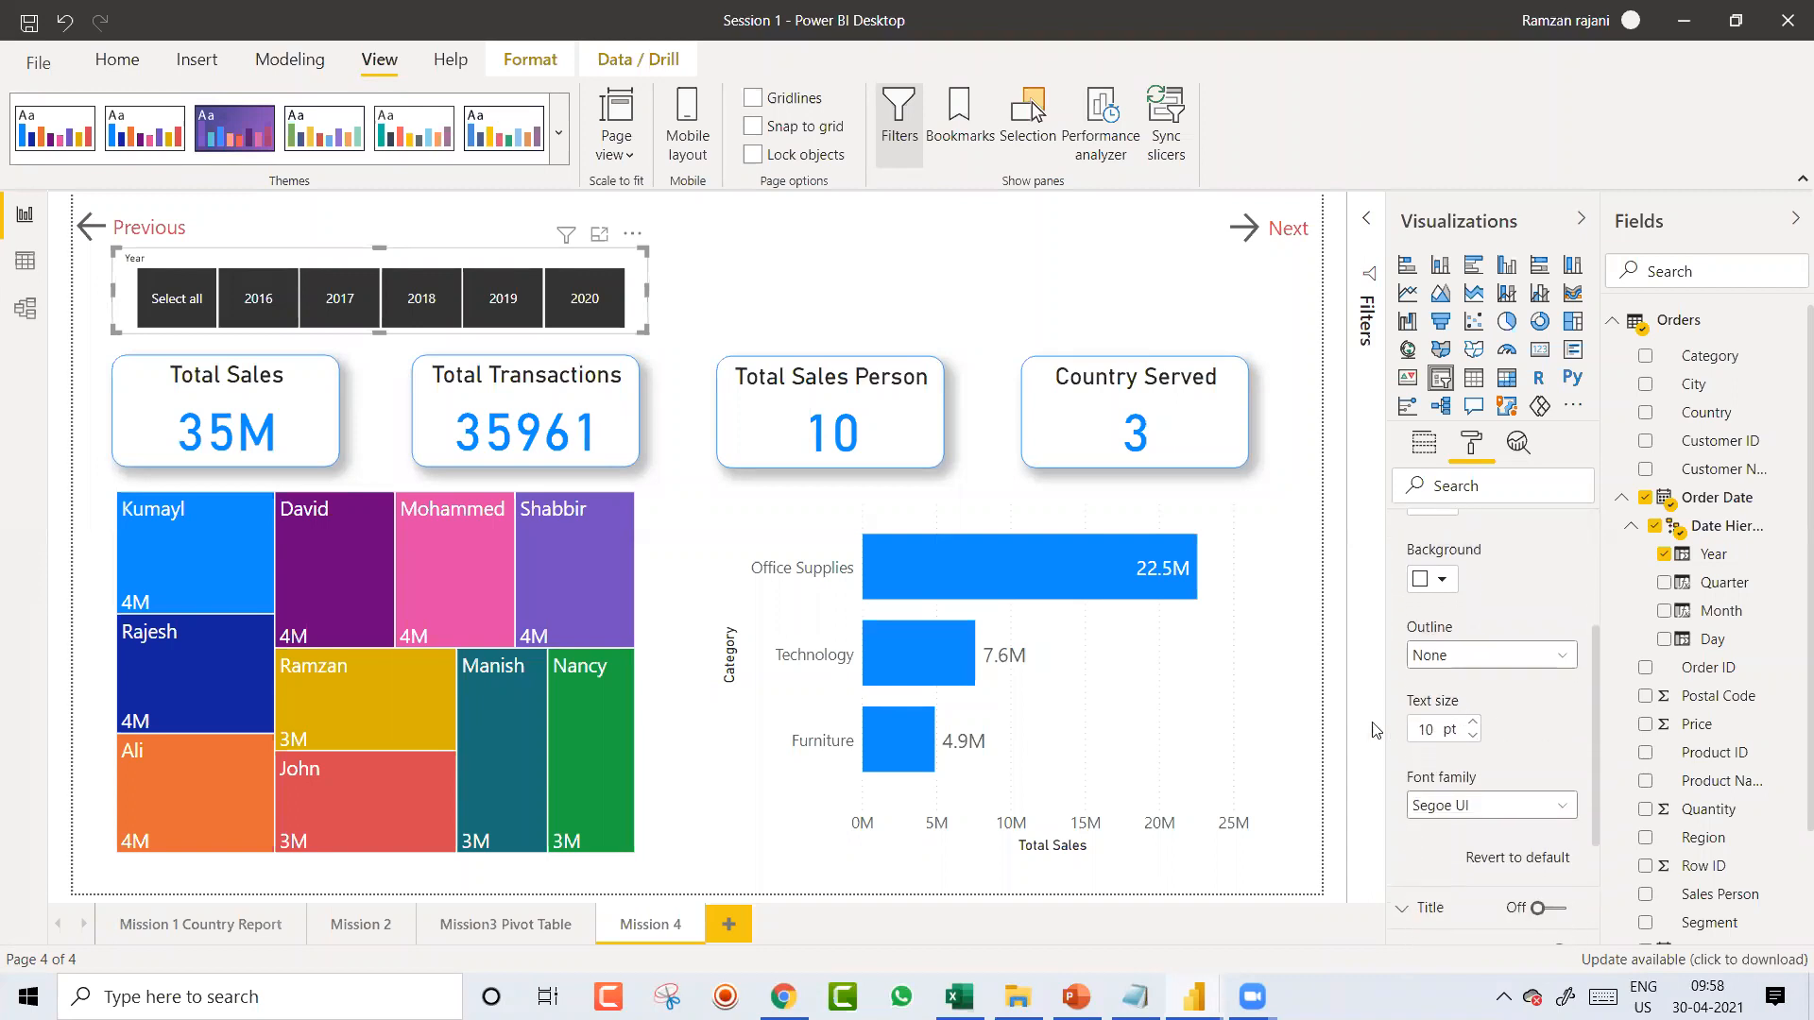
left_click(1439, 729)
type("15")
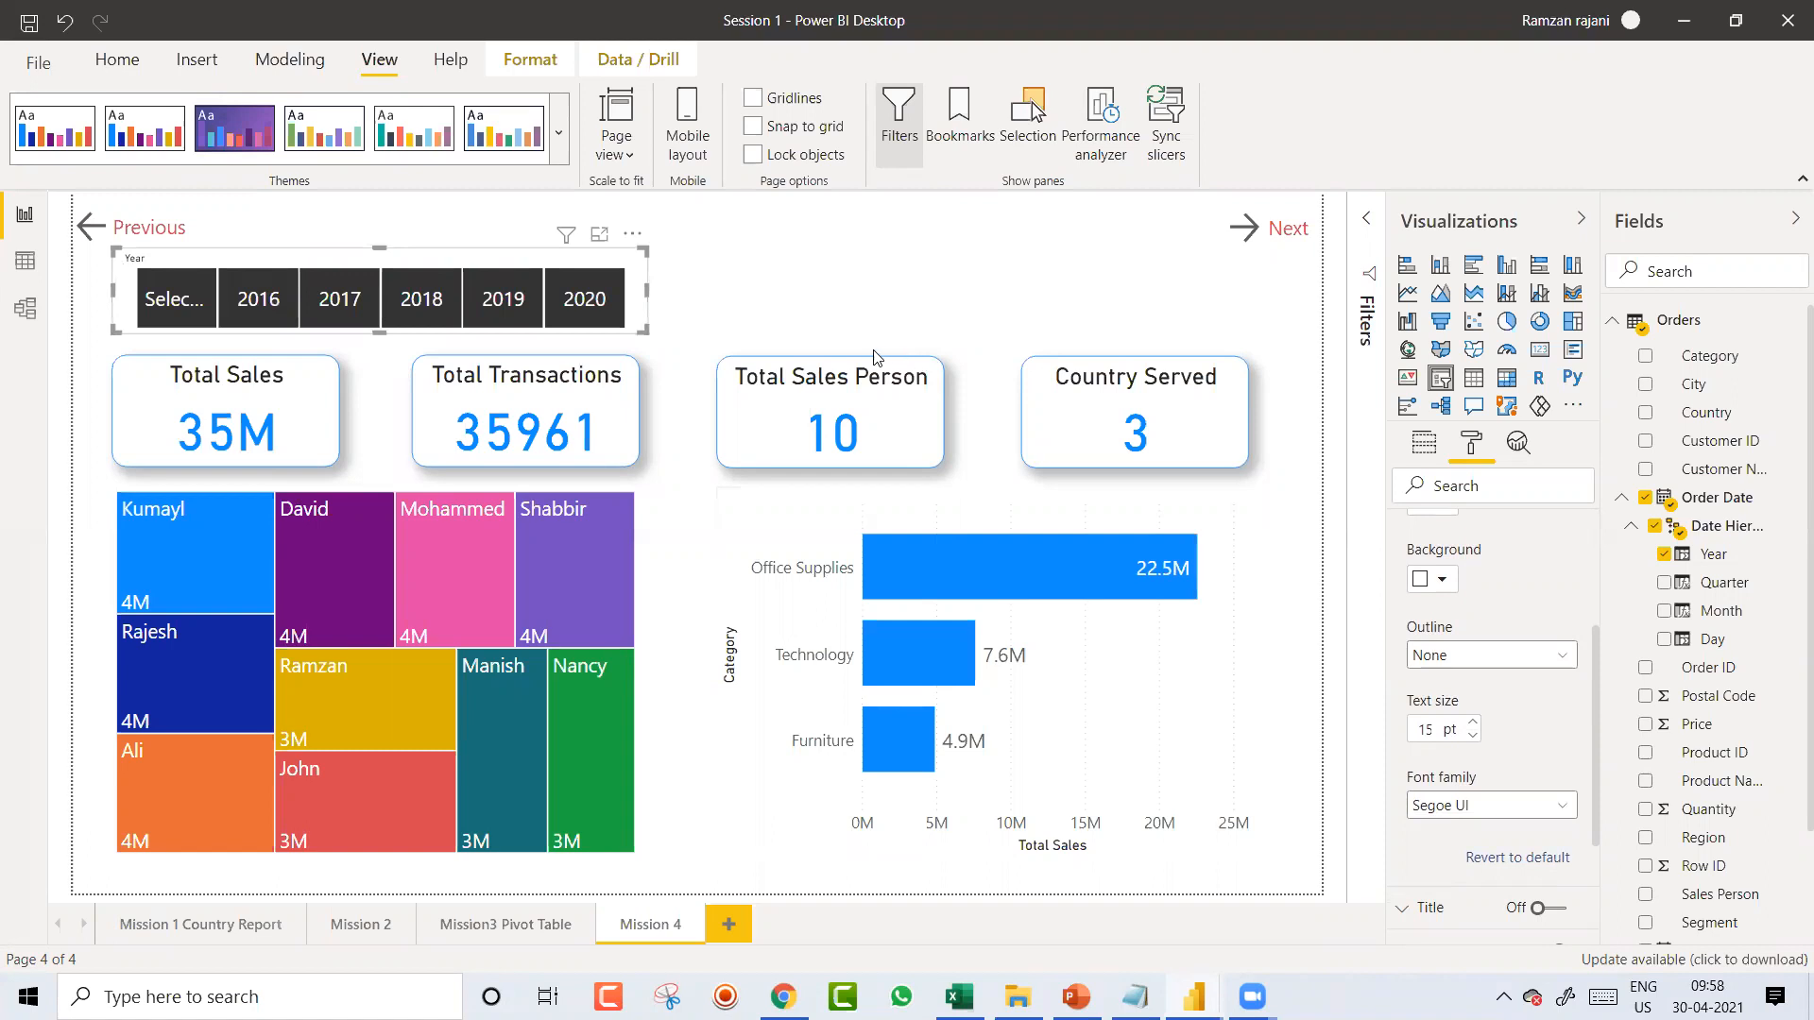
left_click_drag(649, 328, 731, 324)
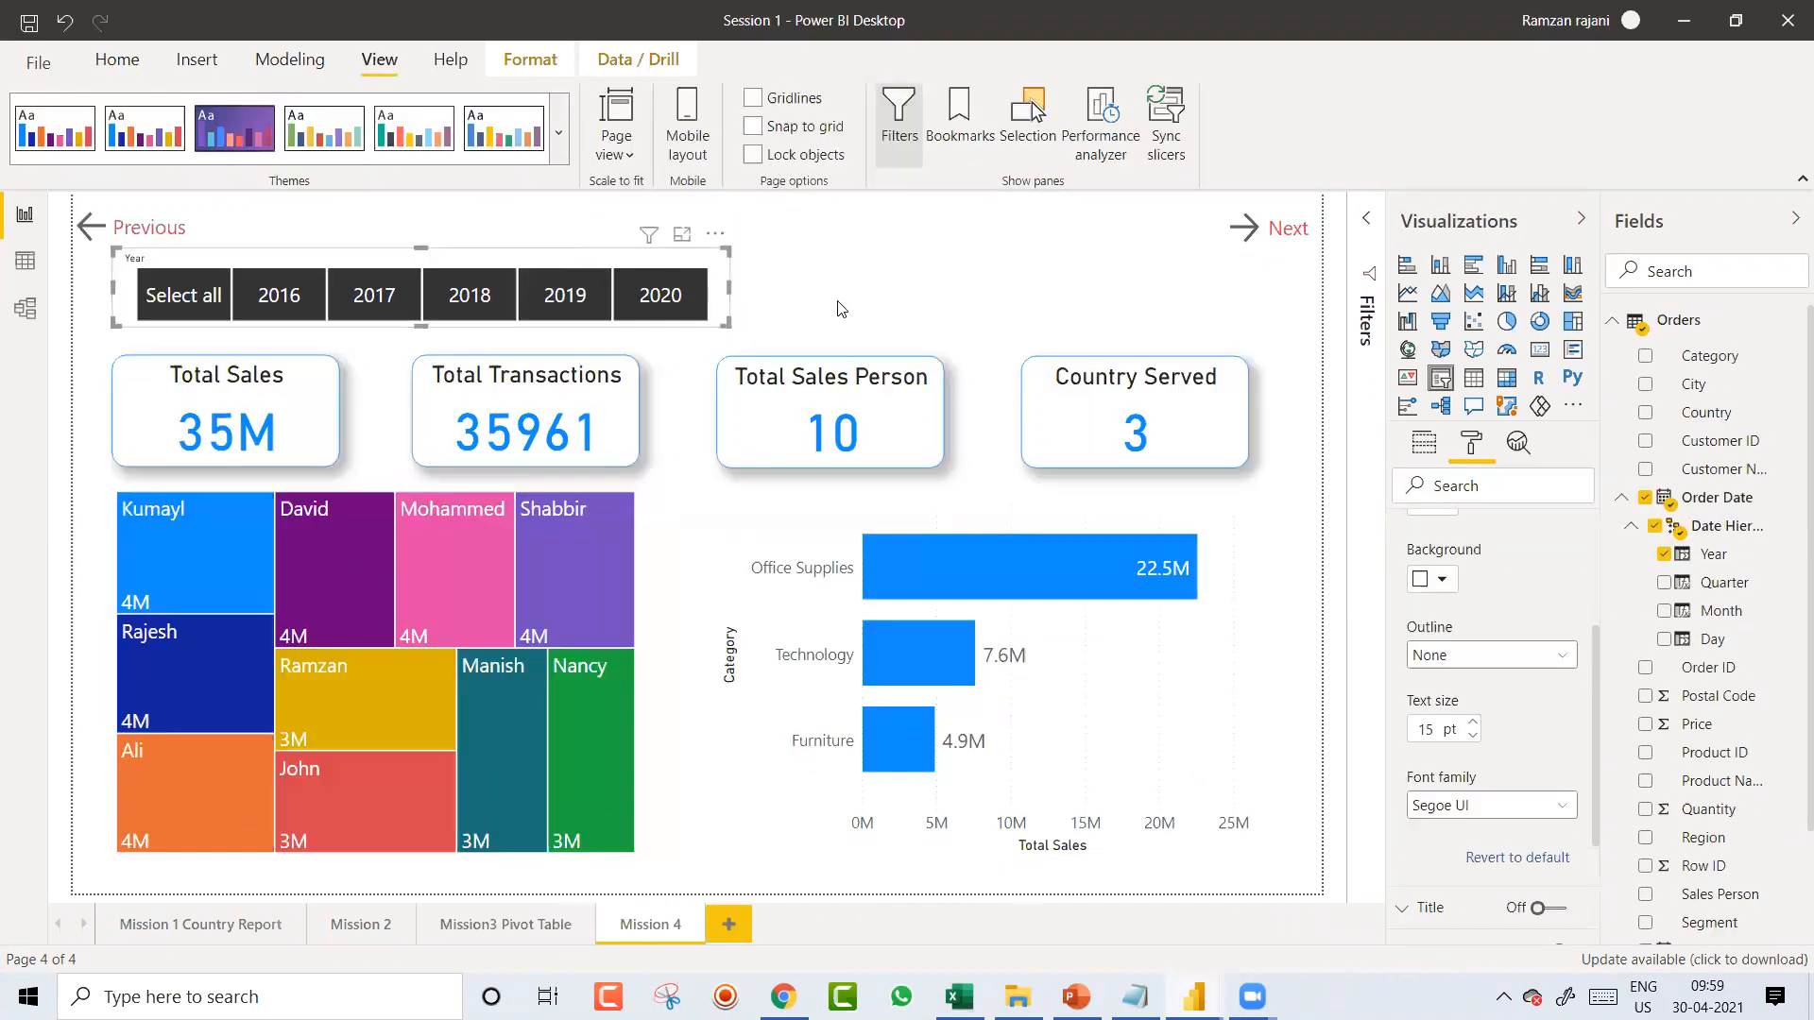
left_click_drag(728, 287, 715, 288)
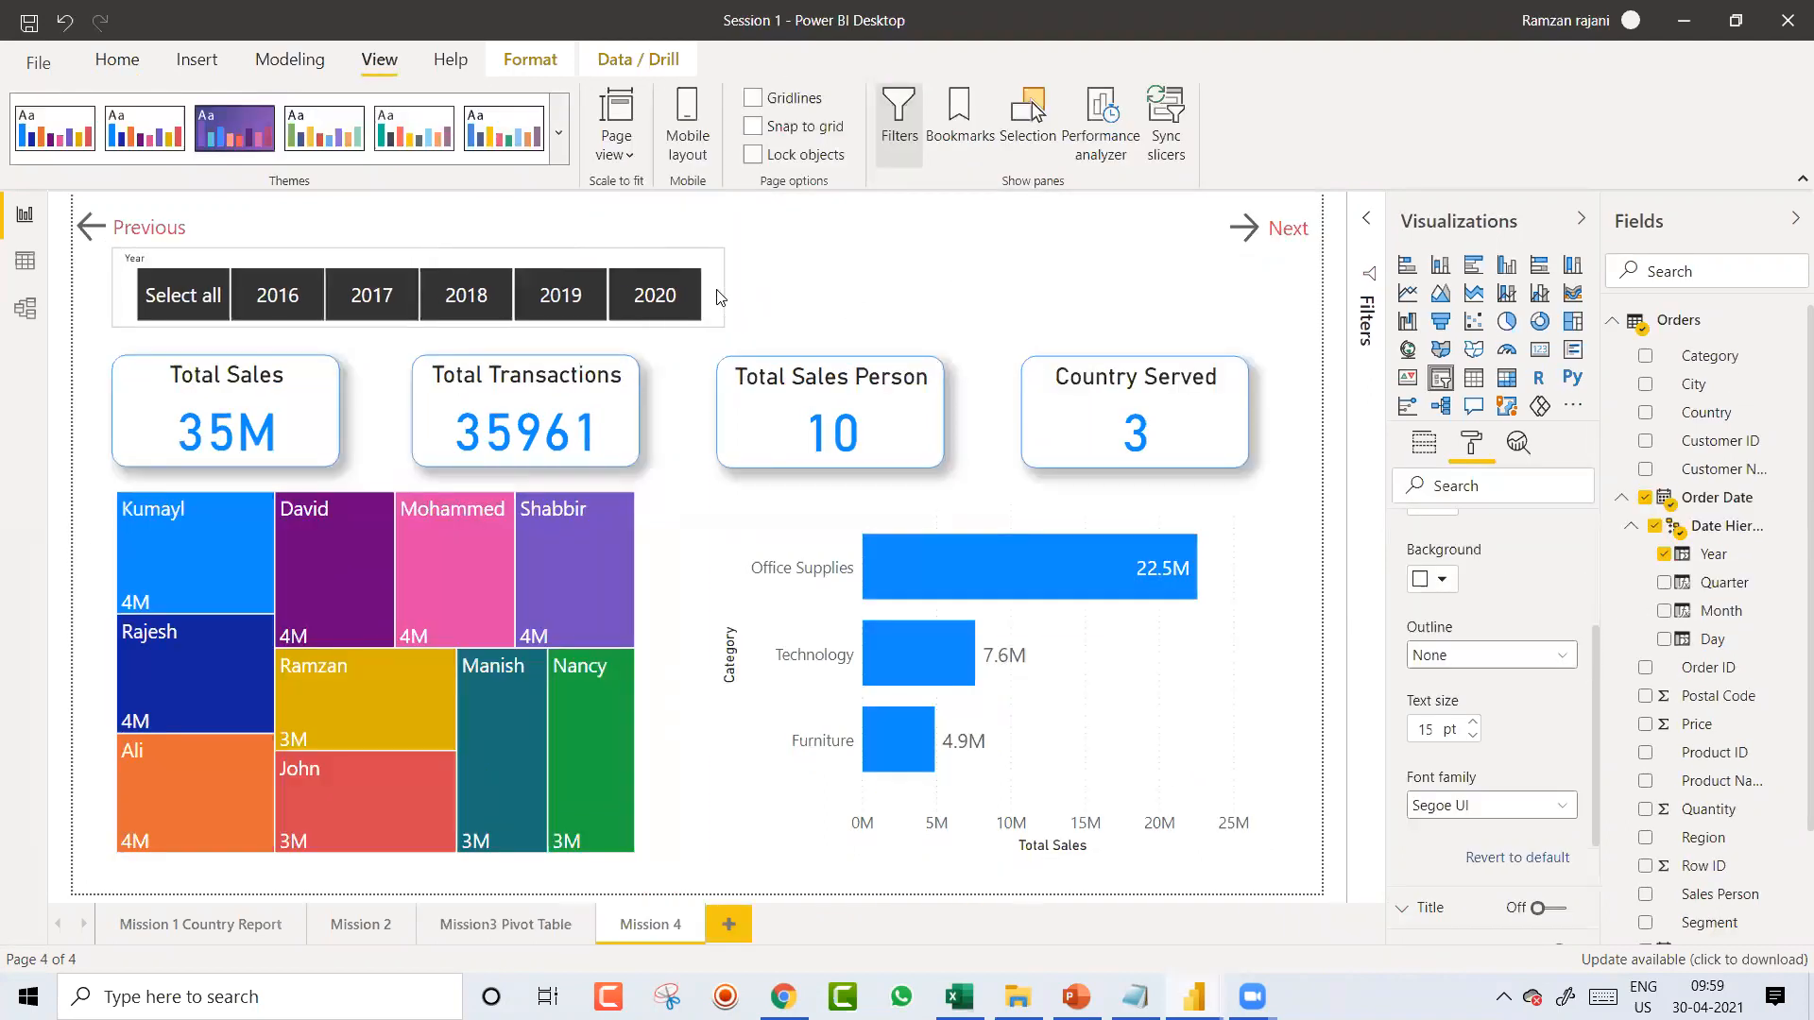
key("Escape")
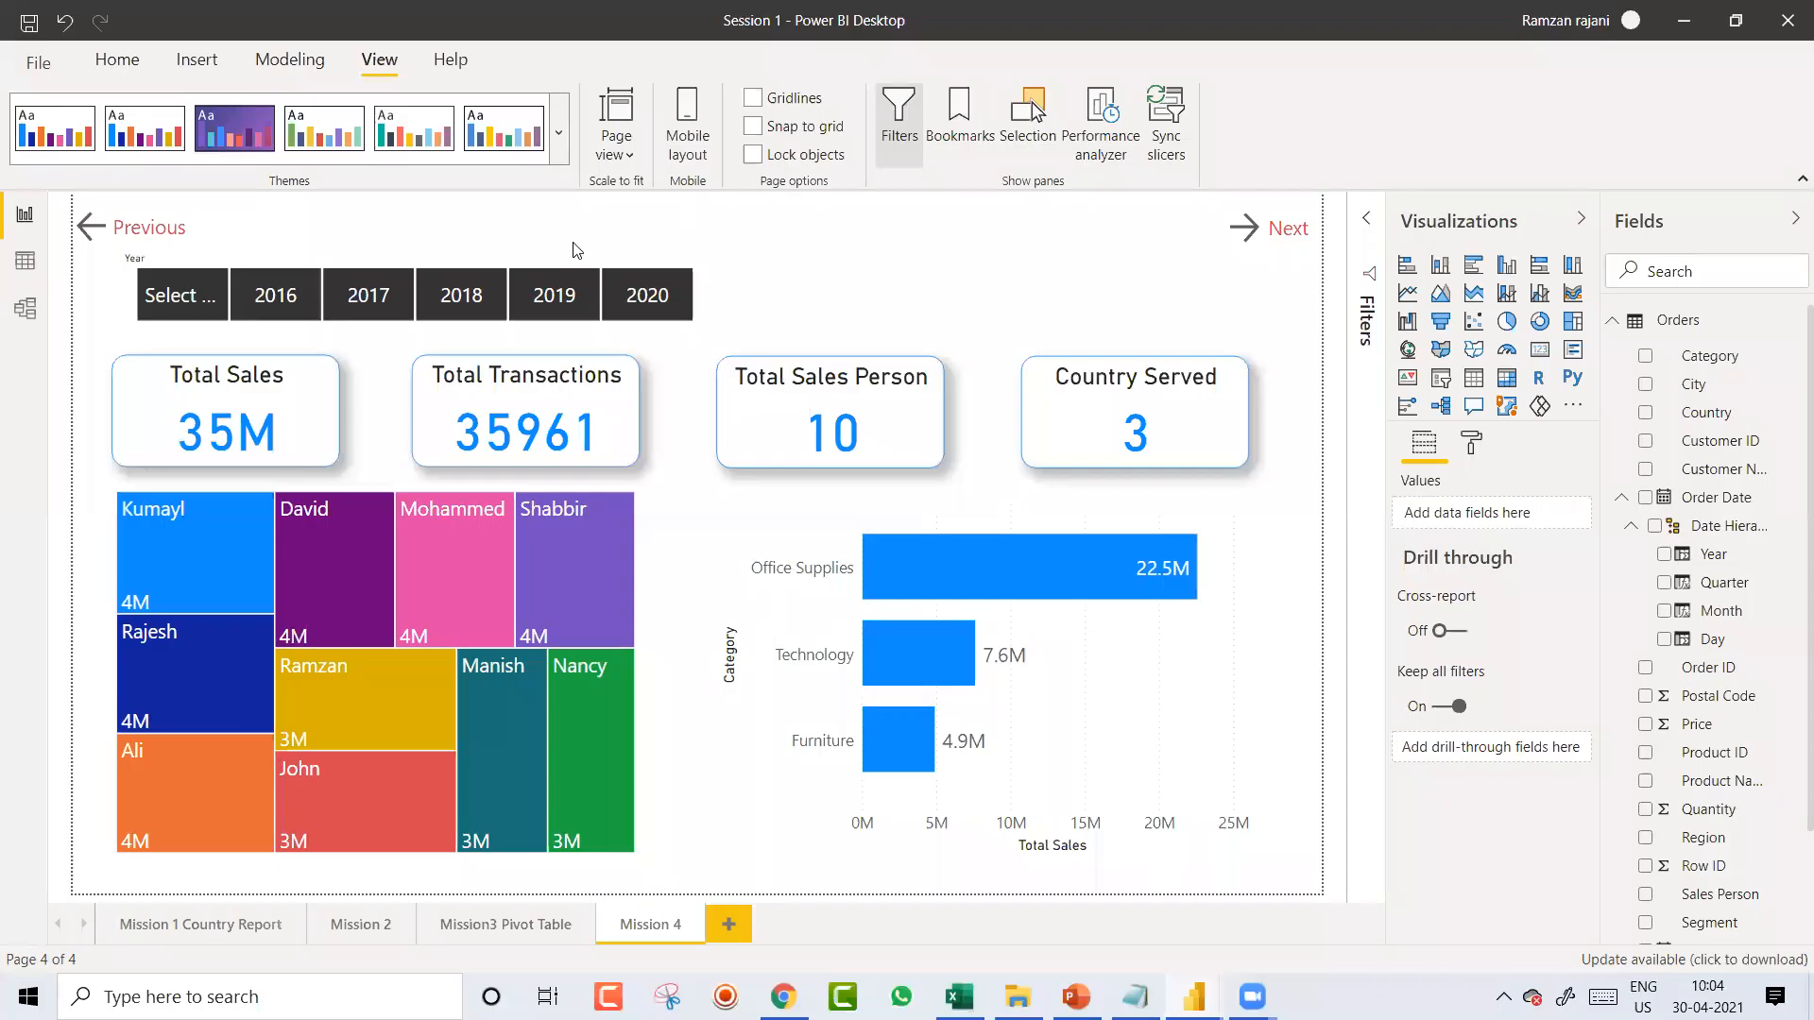
left_click(473, 258)
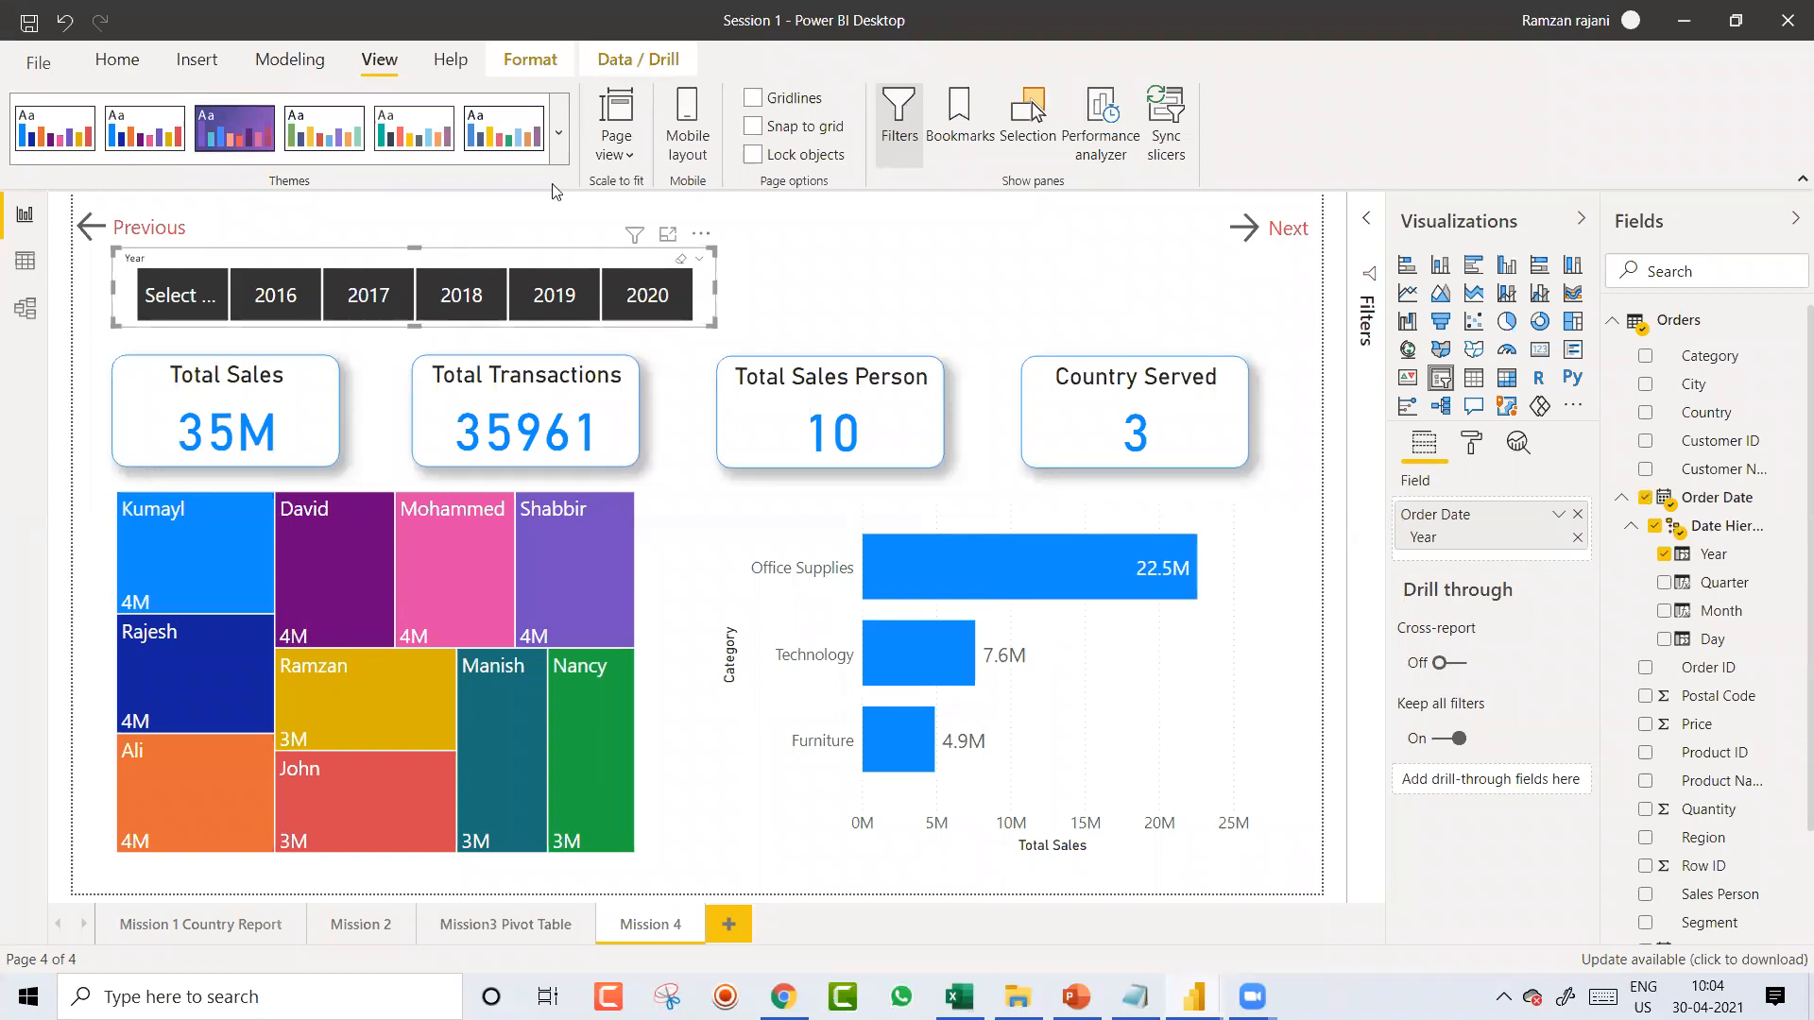
left_click(1068, 293)
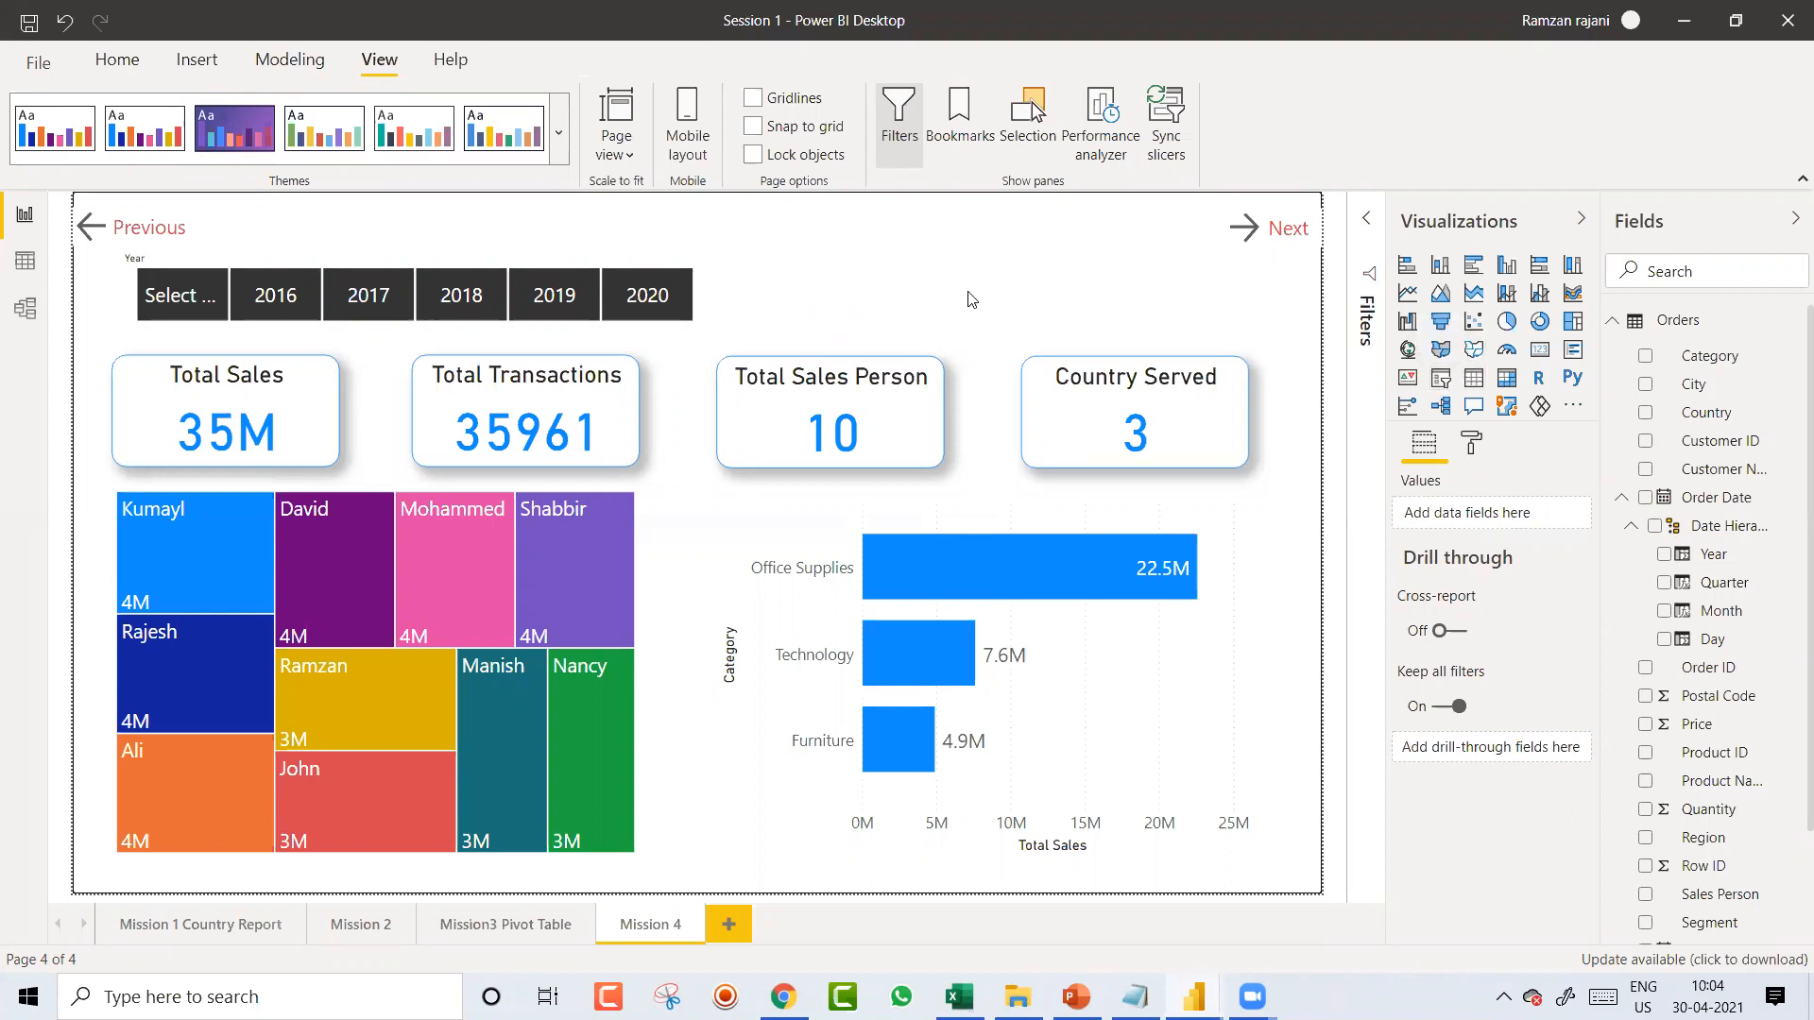
left_click(1228, 416)
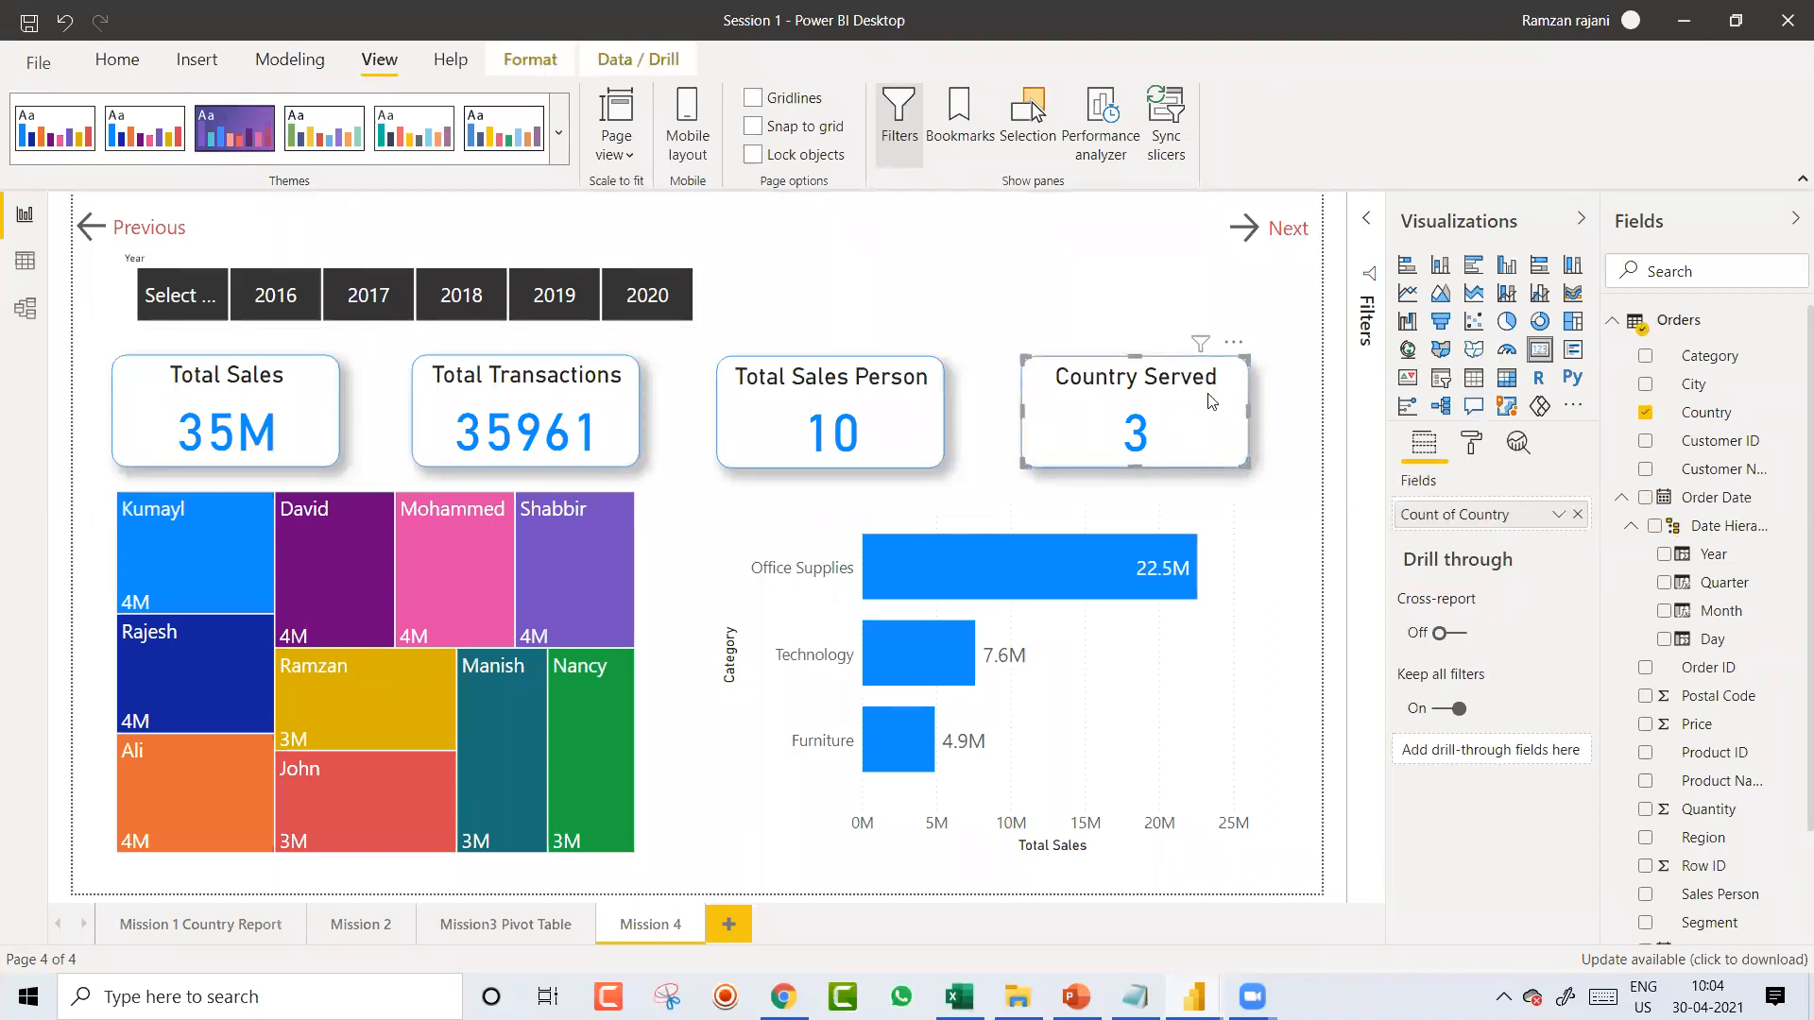
left_click(1028, 308)
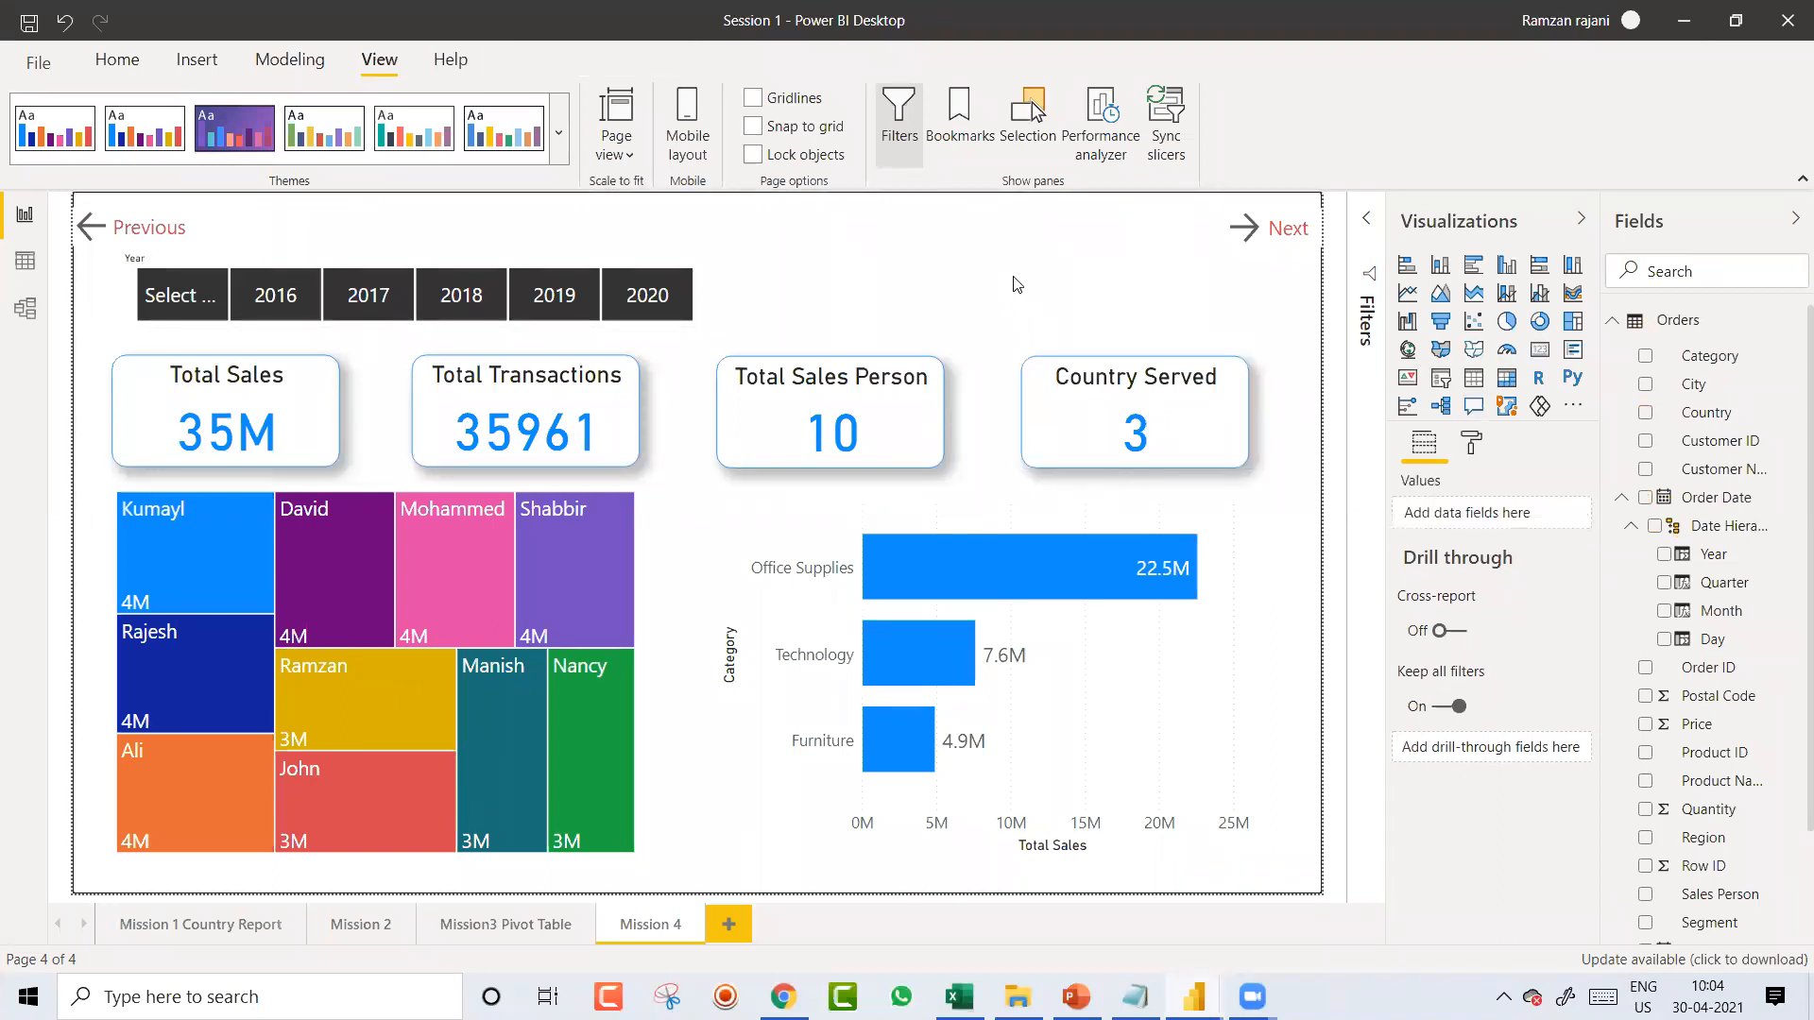
Step: Add a second slicer as a wide strip above the Total Sales Person and Country Served cards, using Quarter from the Order Date hierarchy
left_click(1443, 381)
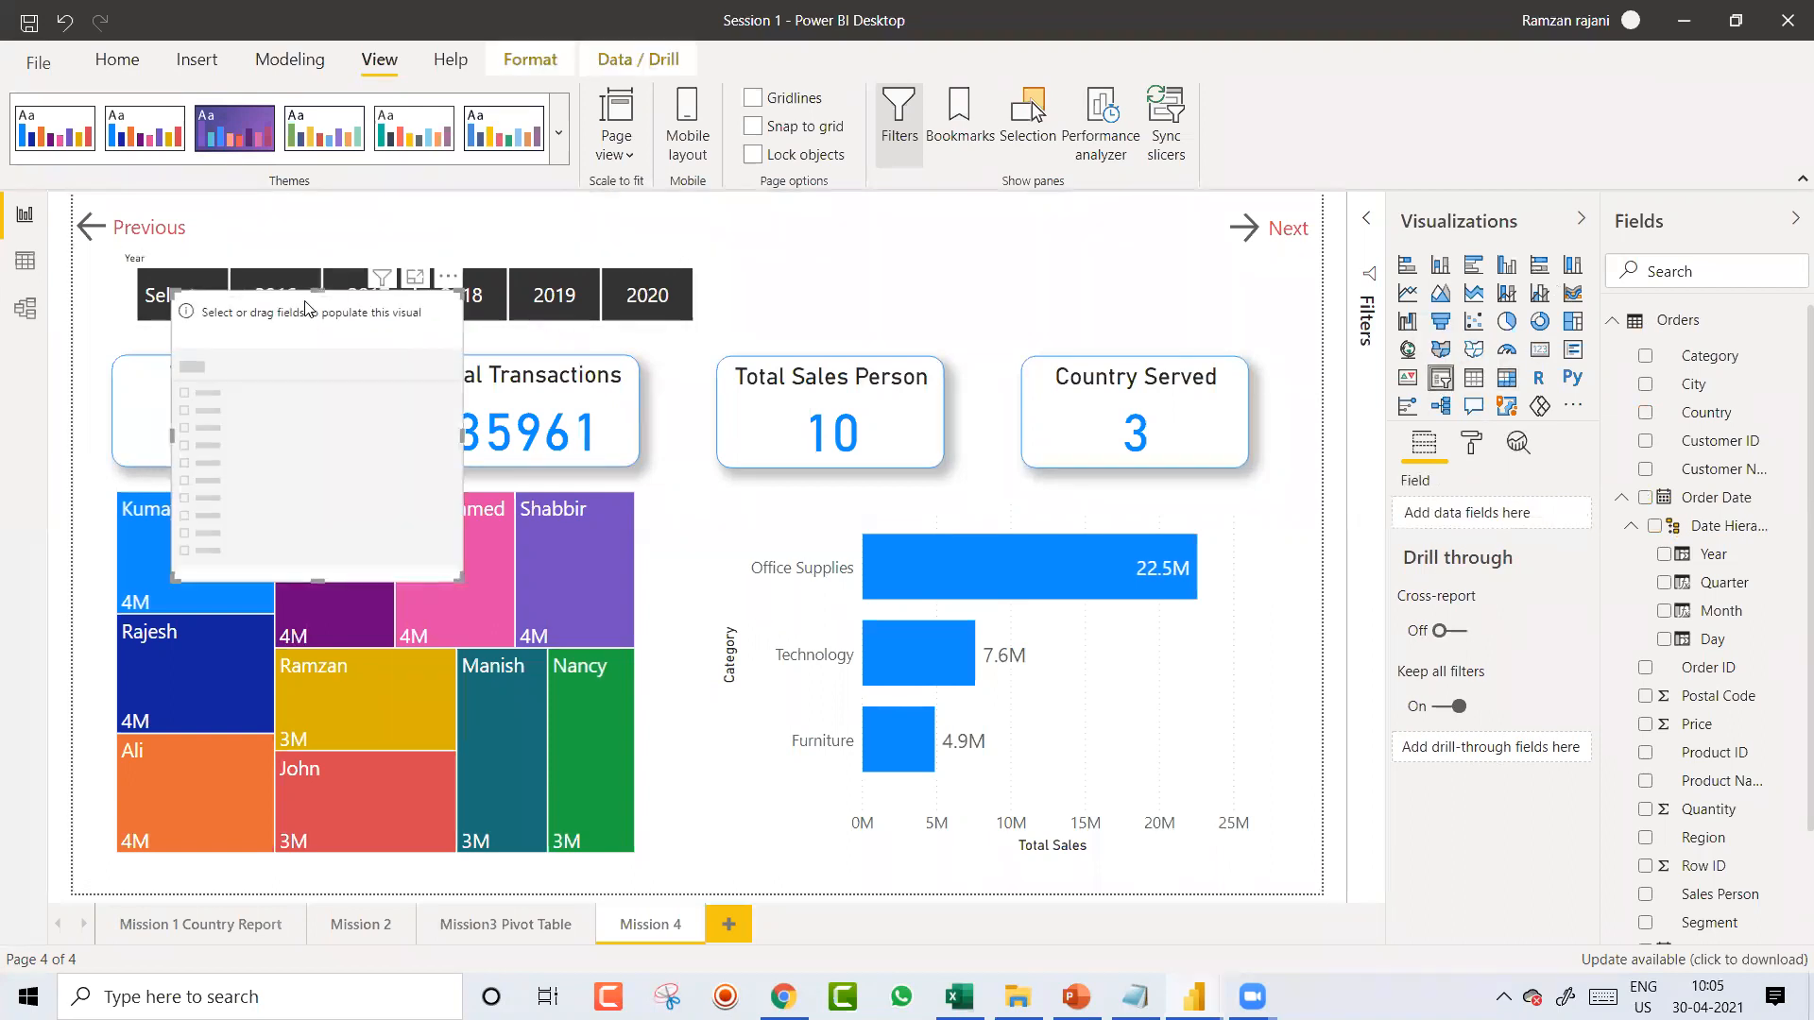
left_click_drag(291, 308, 857, 246)
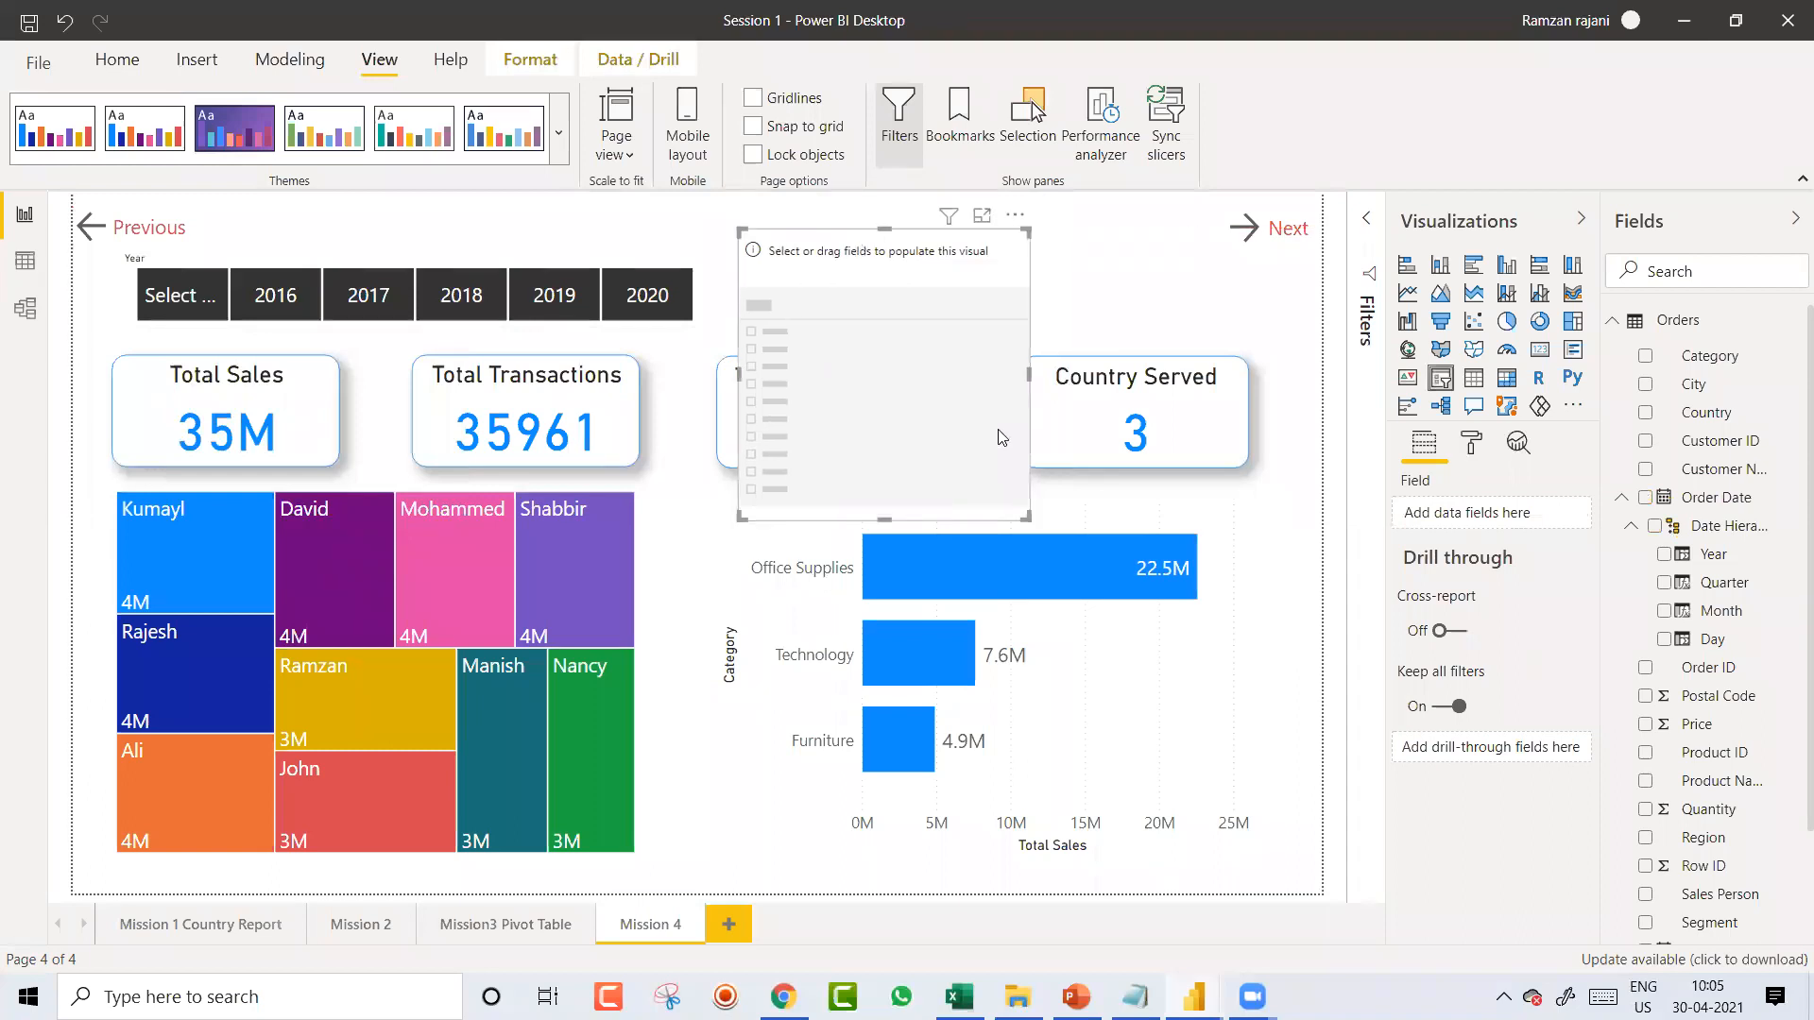
left_click_drag(1151, 366, 1159, 306)
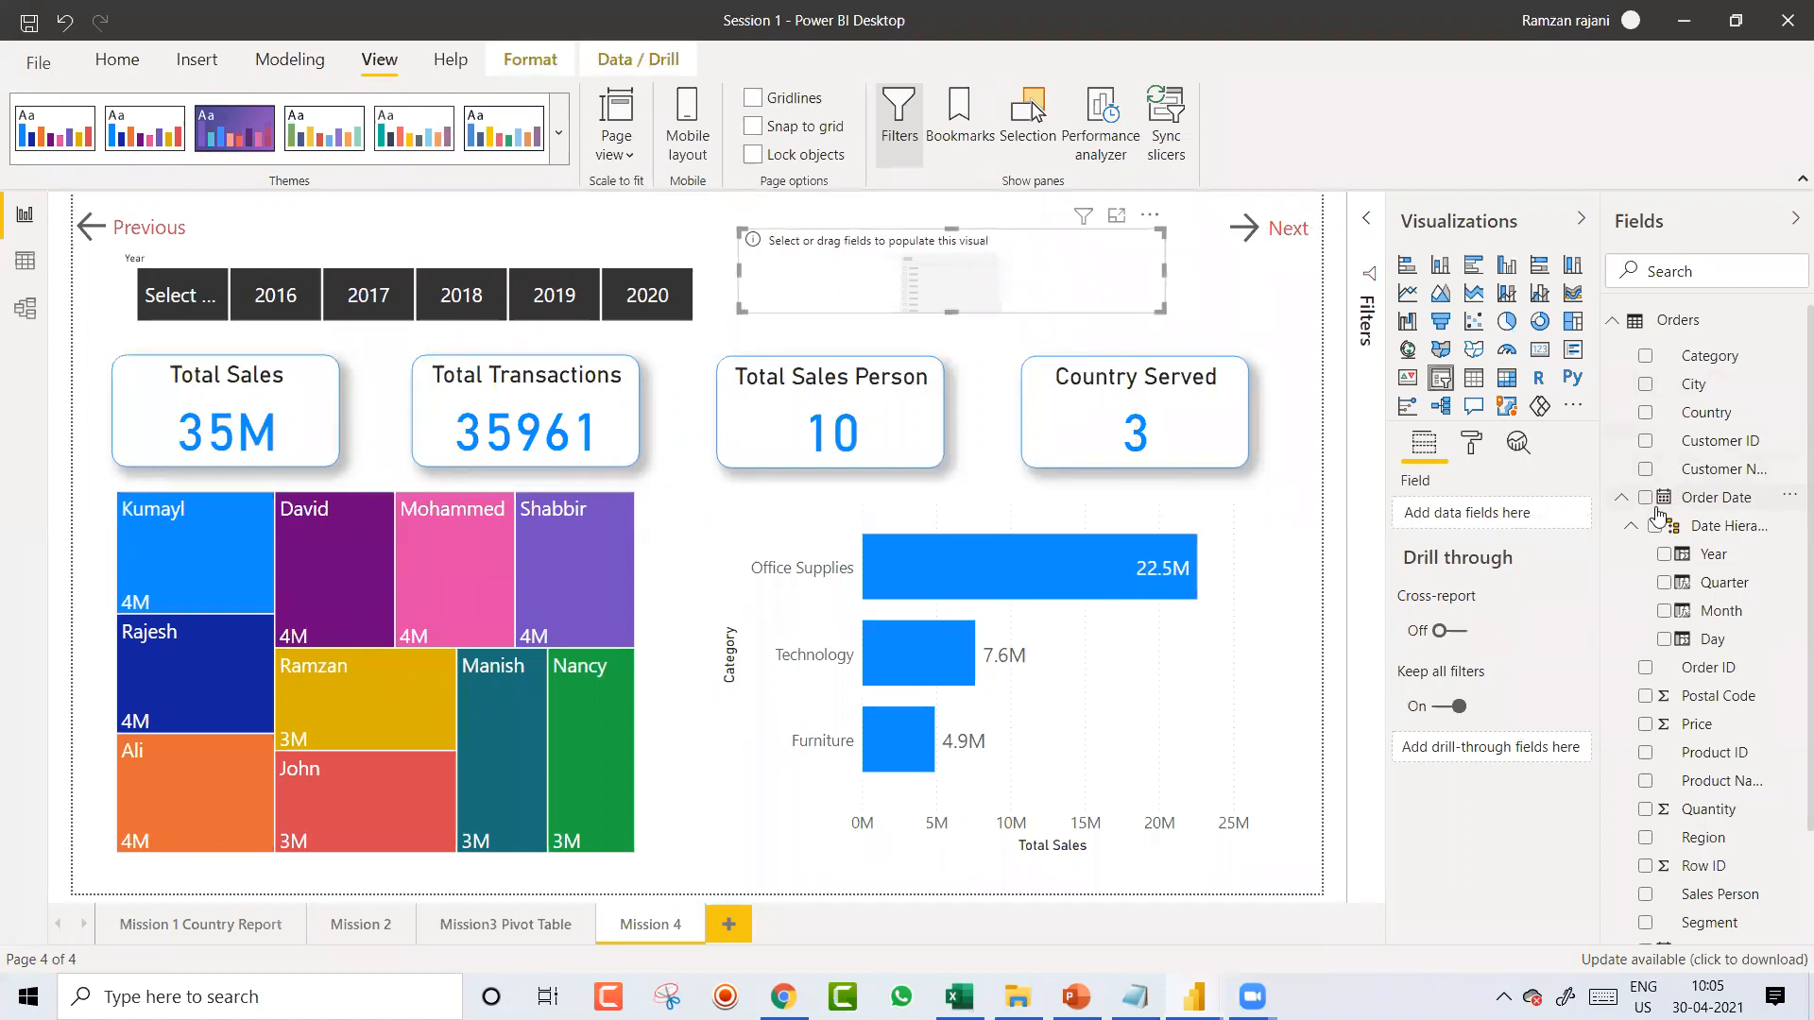
left_click(1621, 503)
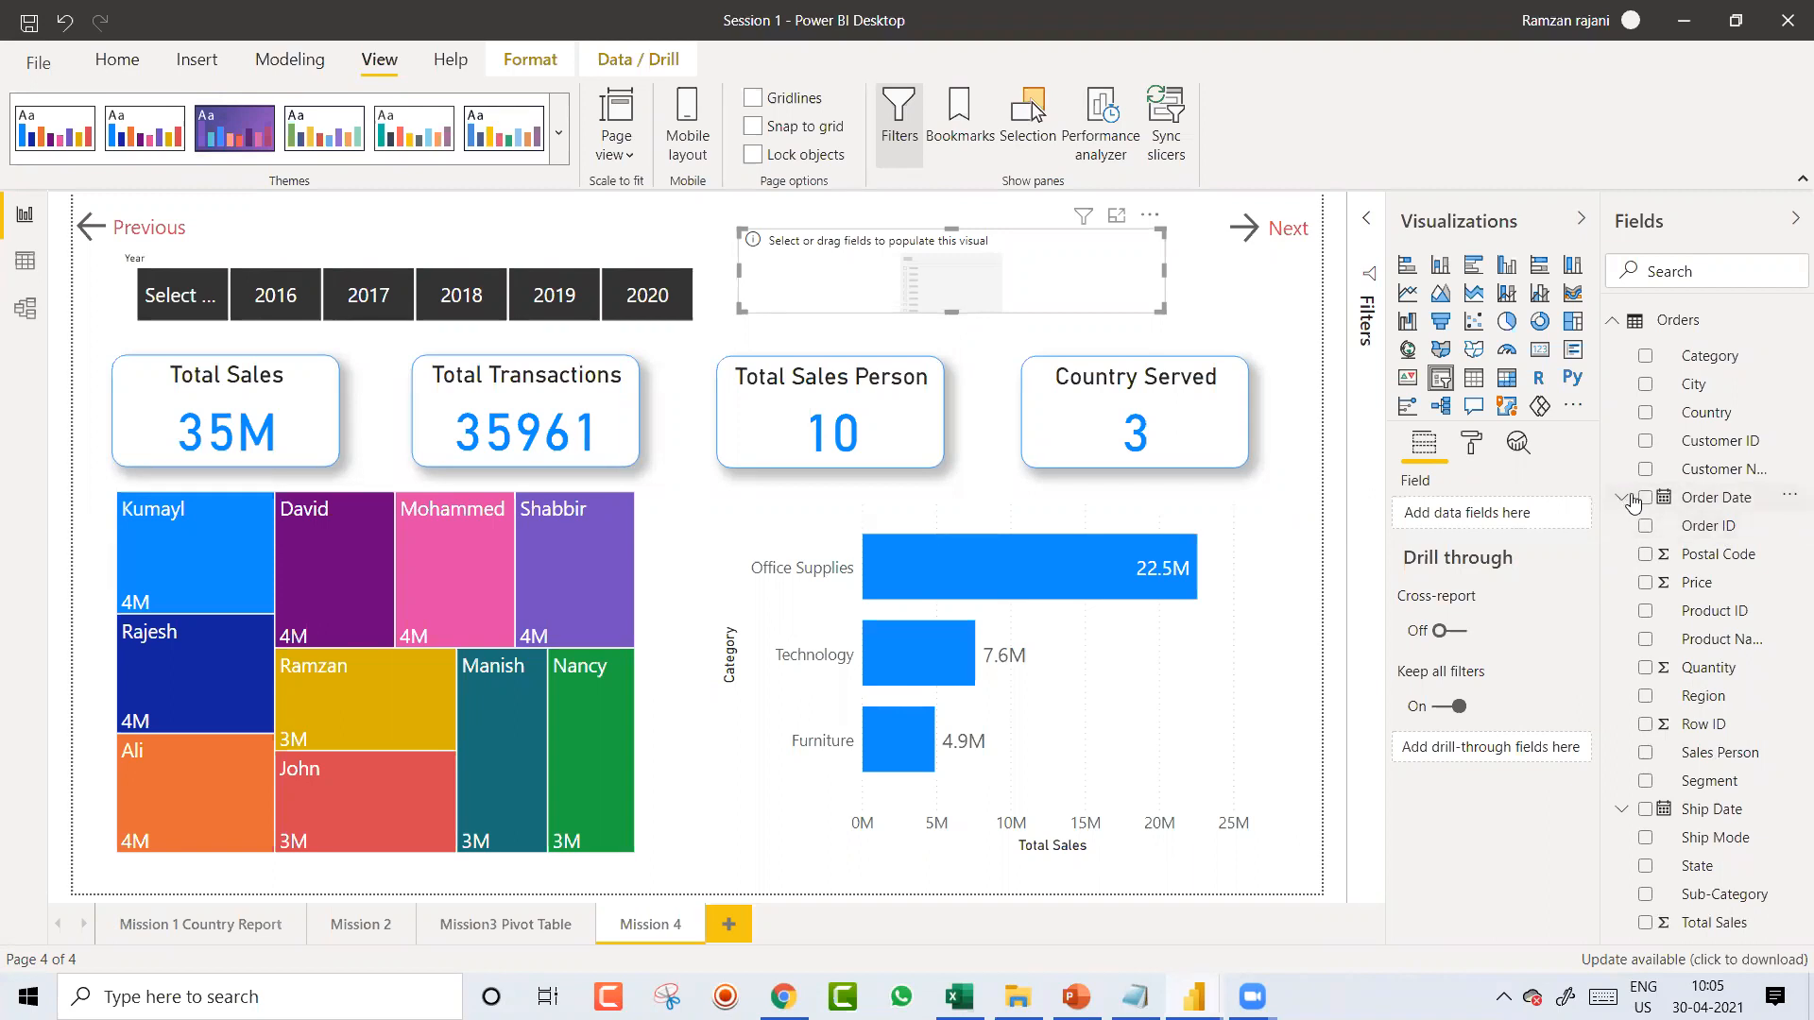
left_click(1628, 501)
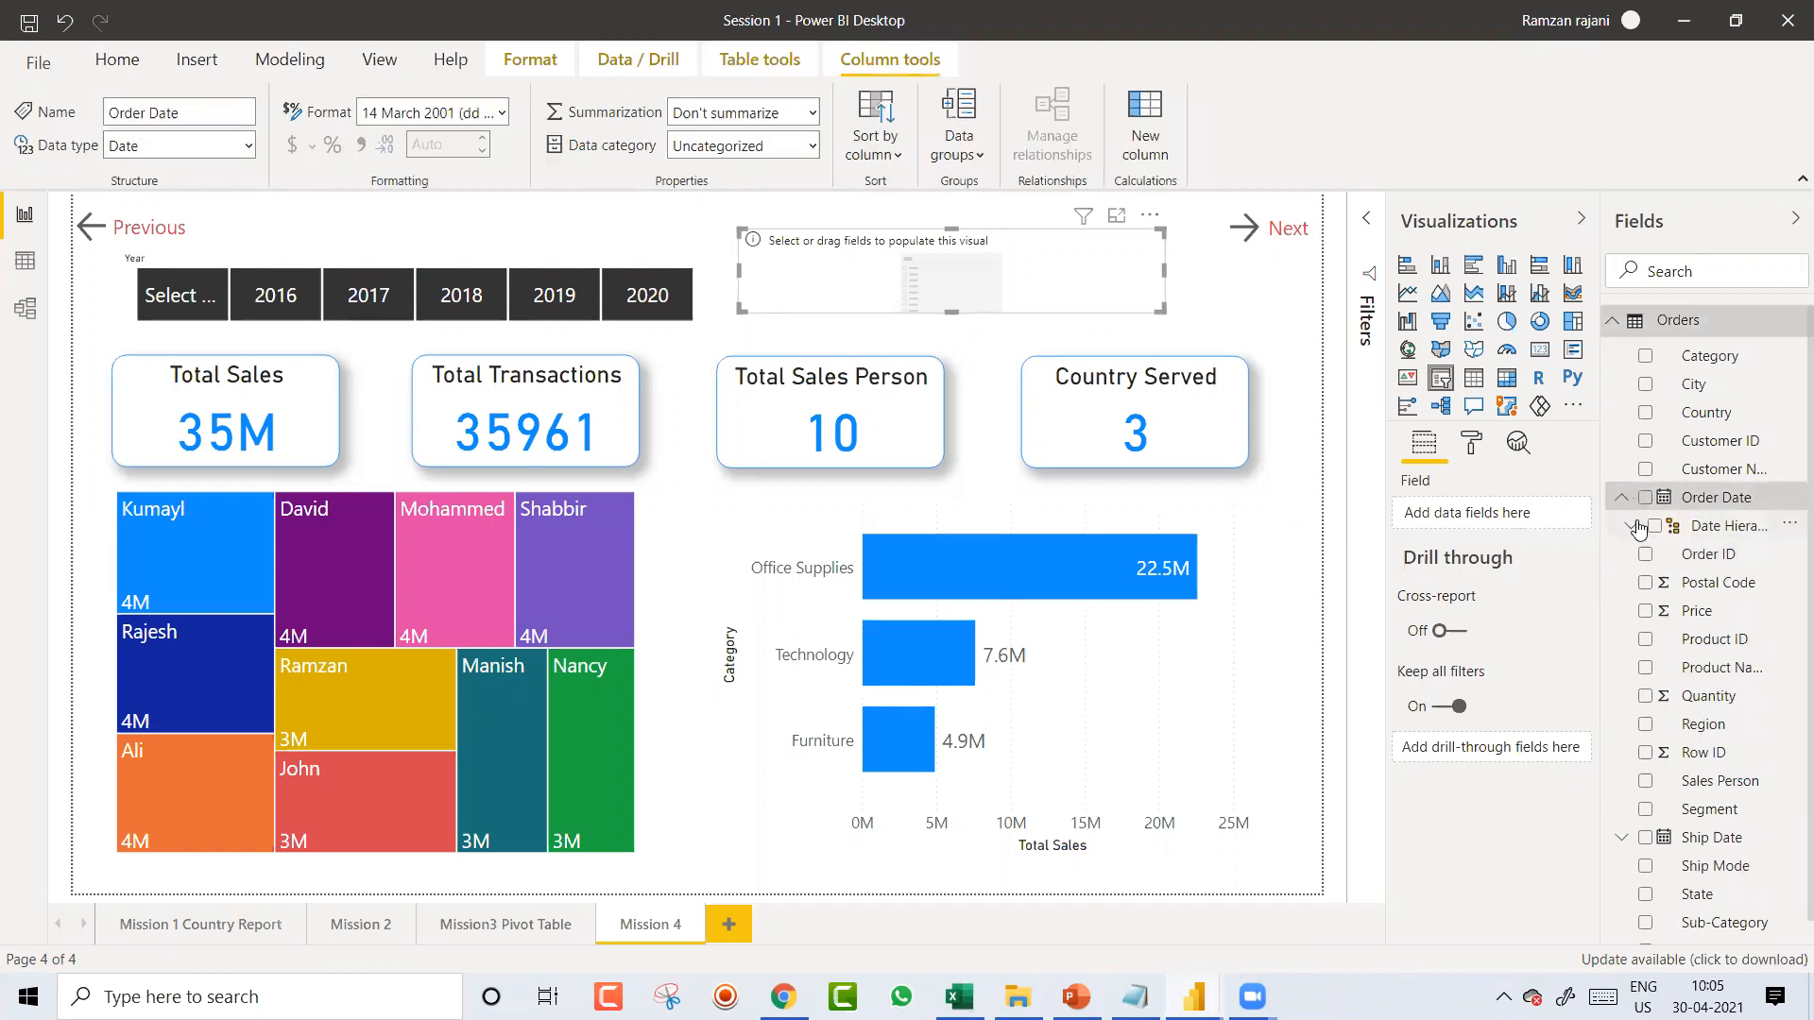
left_click(1630, 527)
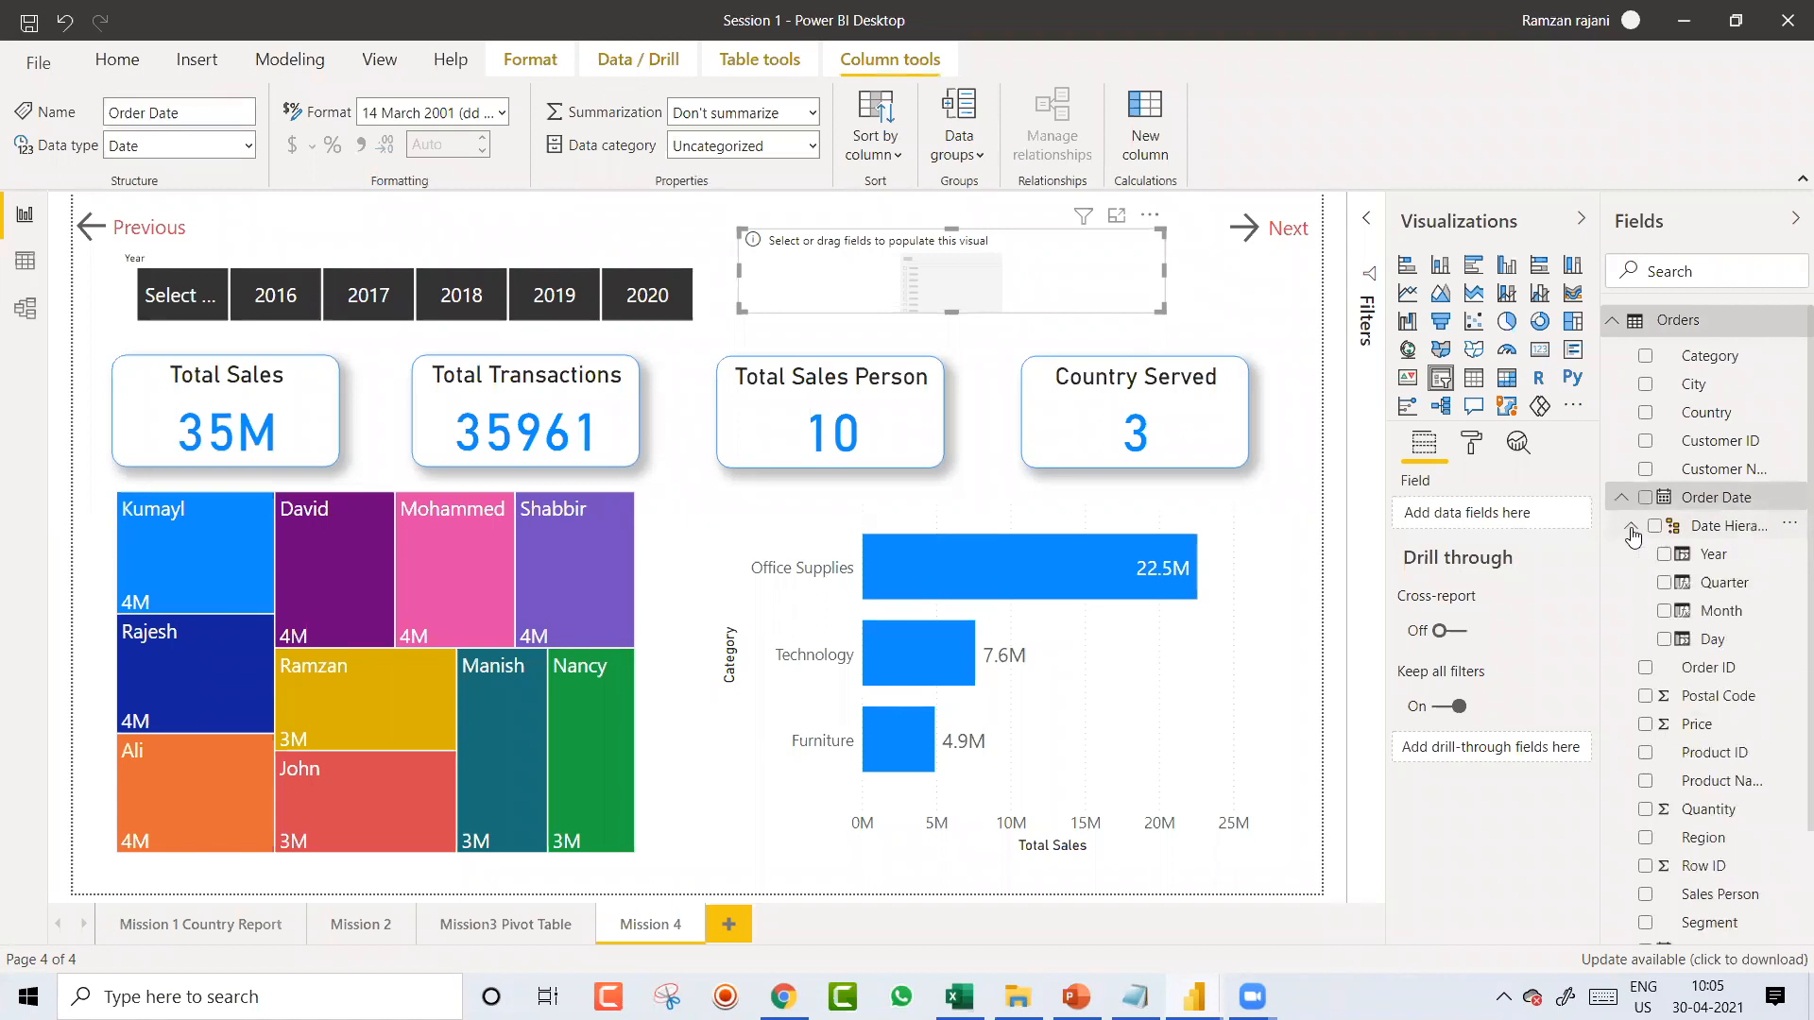
left_click(1664, 584)
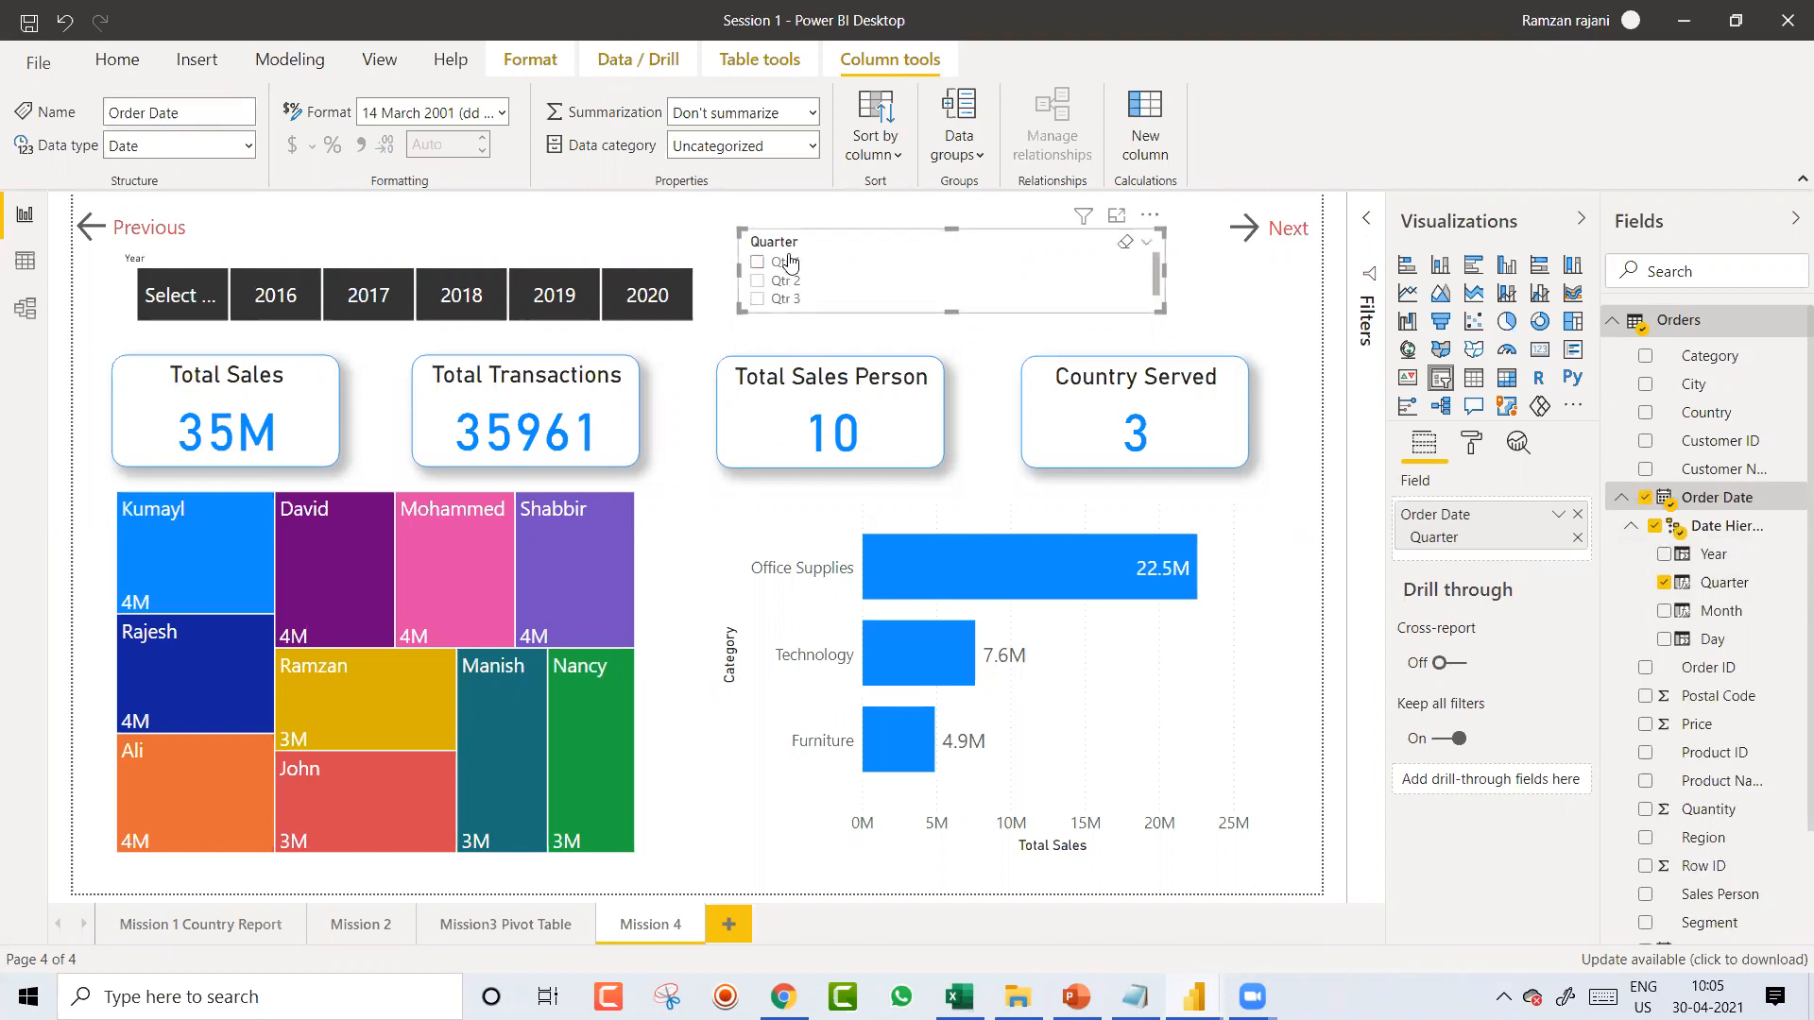
Step: Set the Quarter slicer to List style with Horizontal orientation, and widen it slightly while reducing its height
left_click(1146, 244)
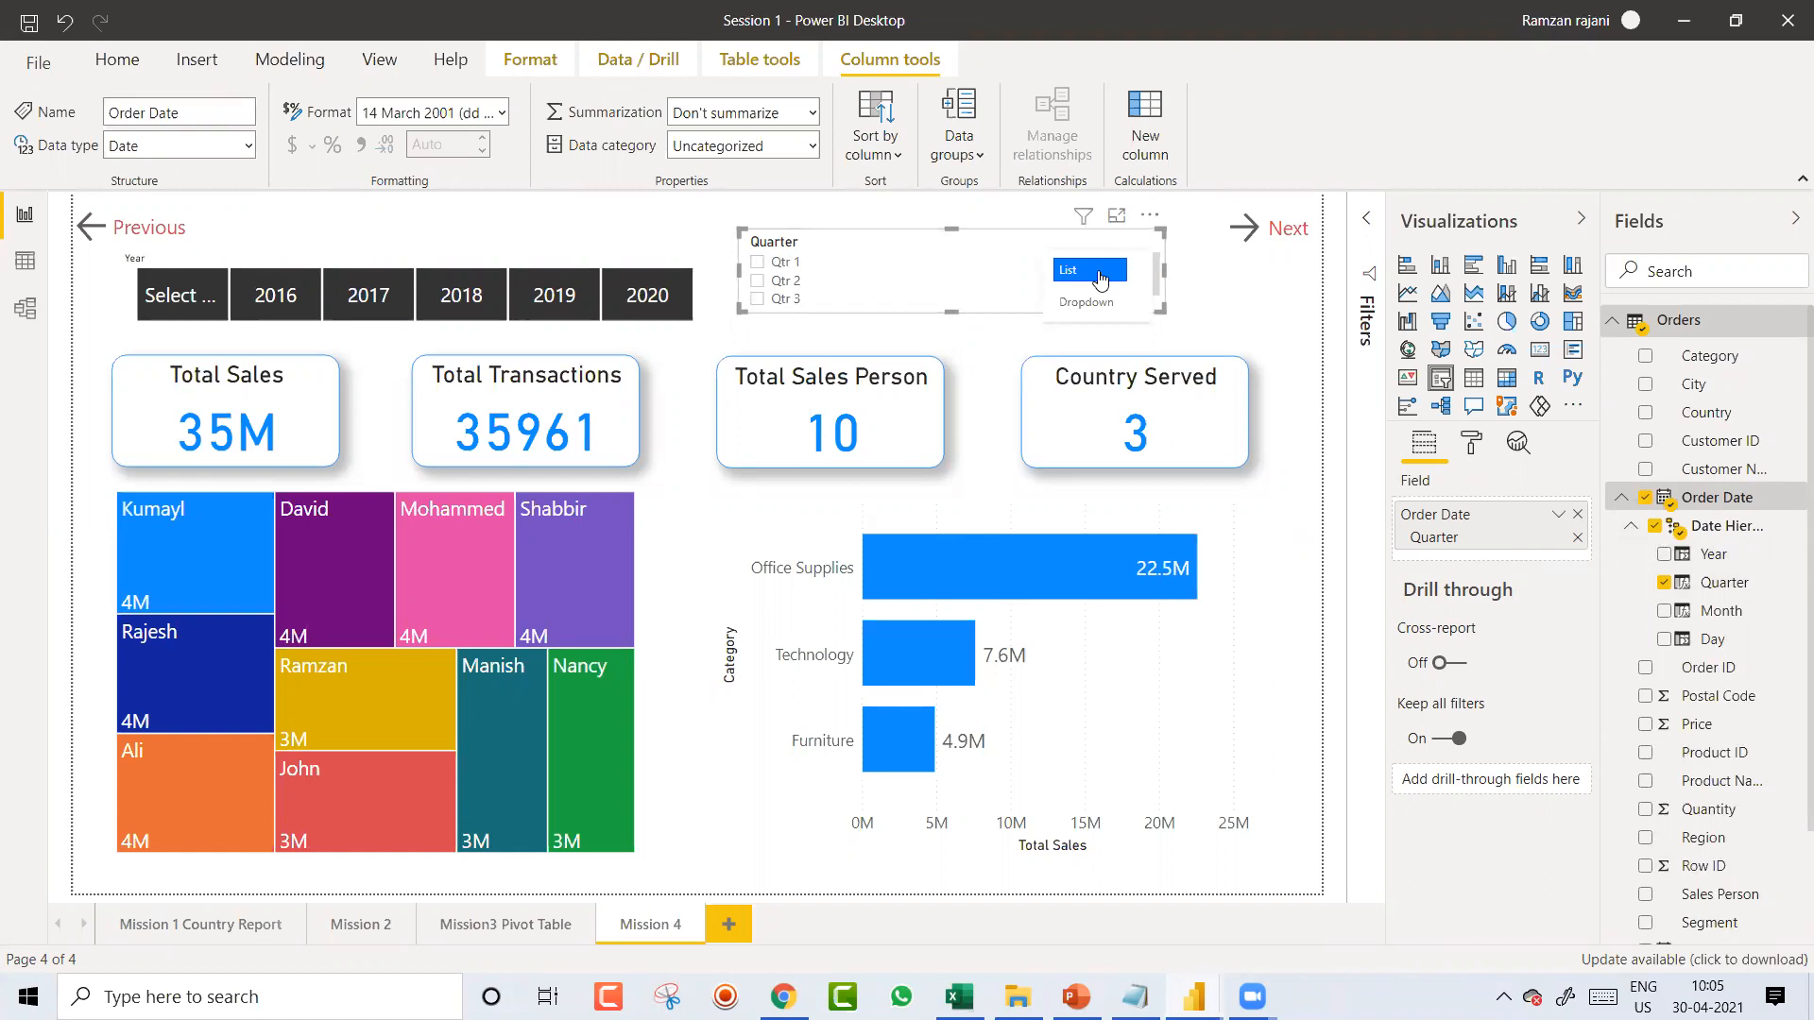
left_click(1101, 272)
left_click(1471, 444)
left_click(1411, 528)
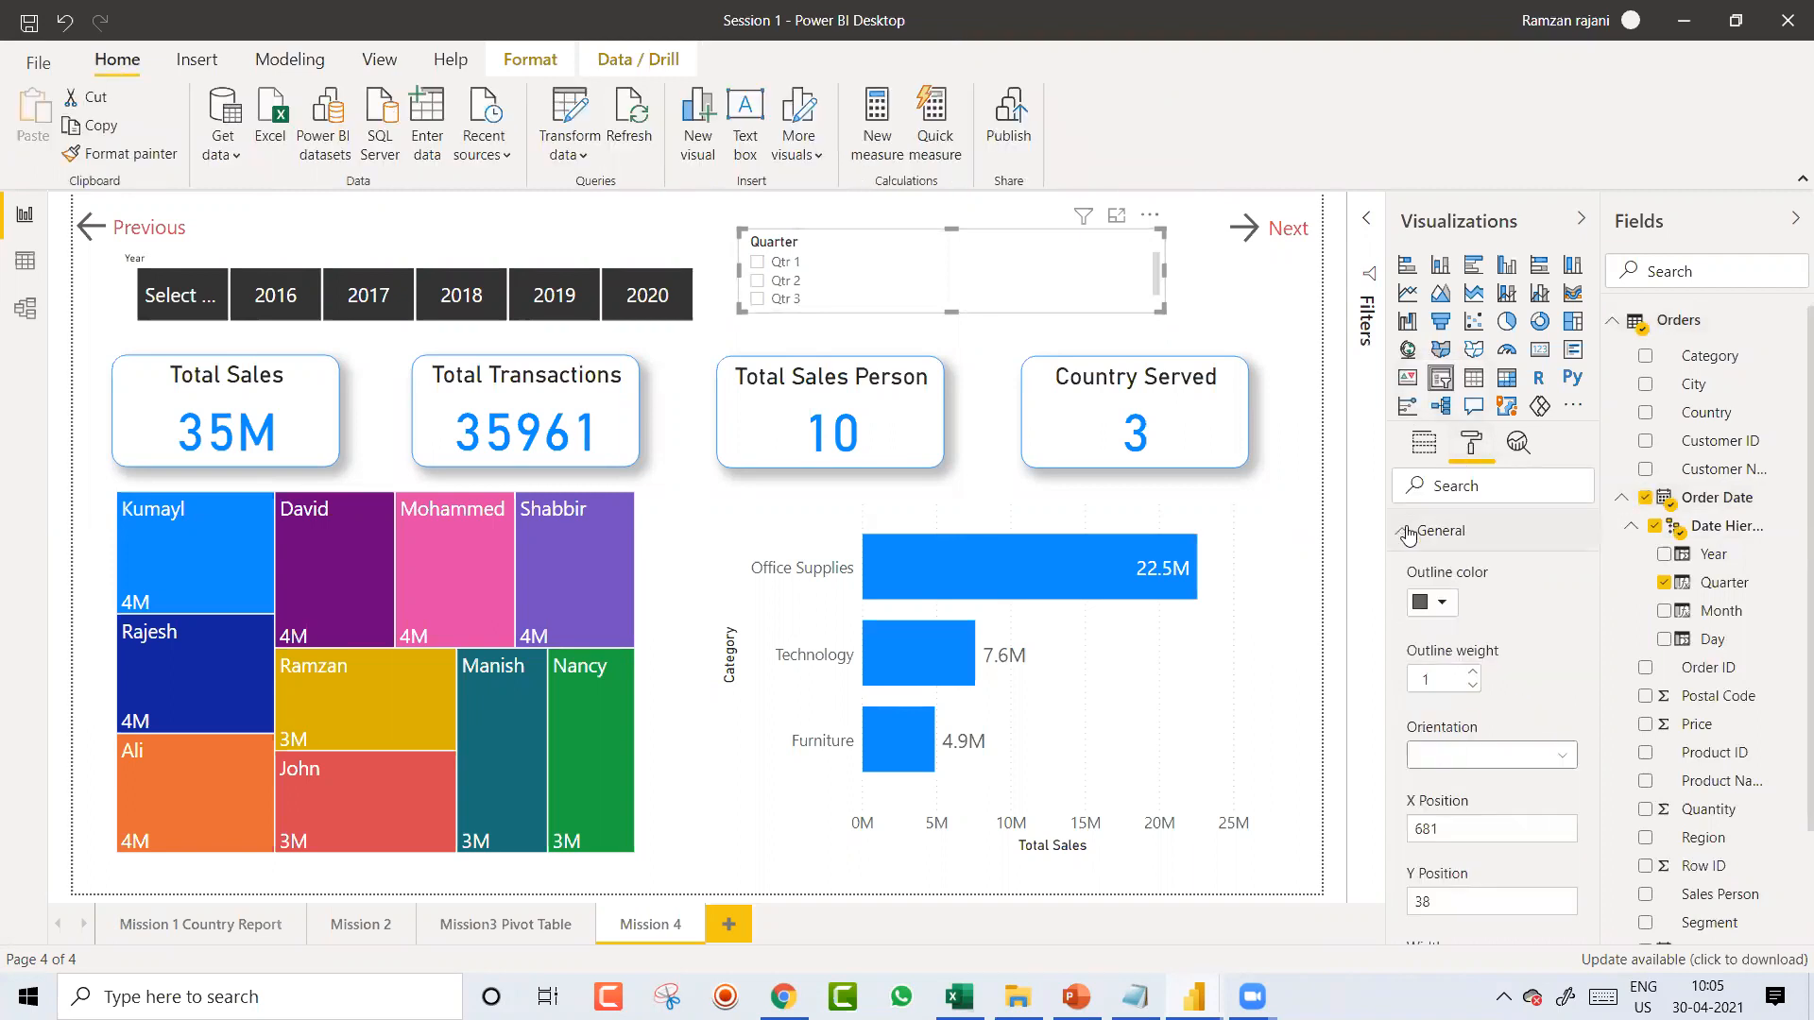
left_click(1497, 758)
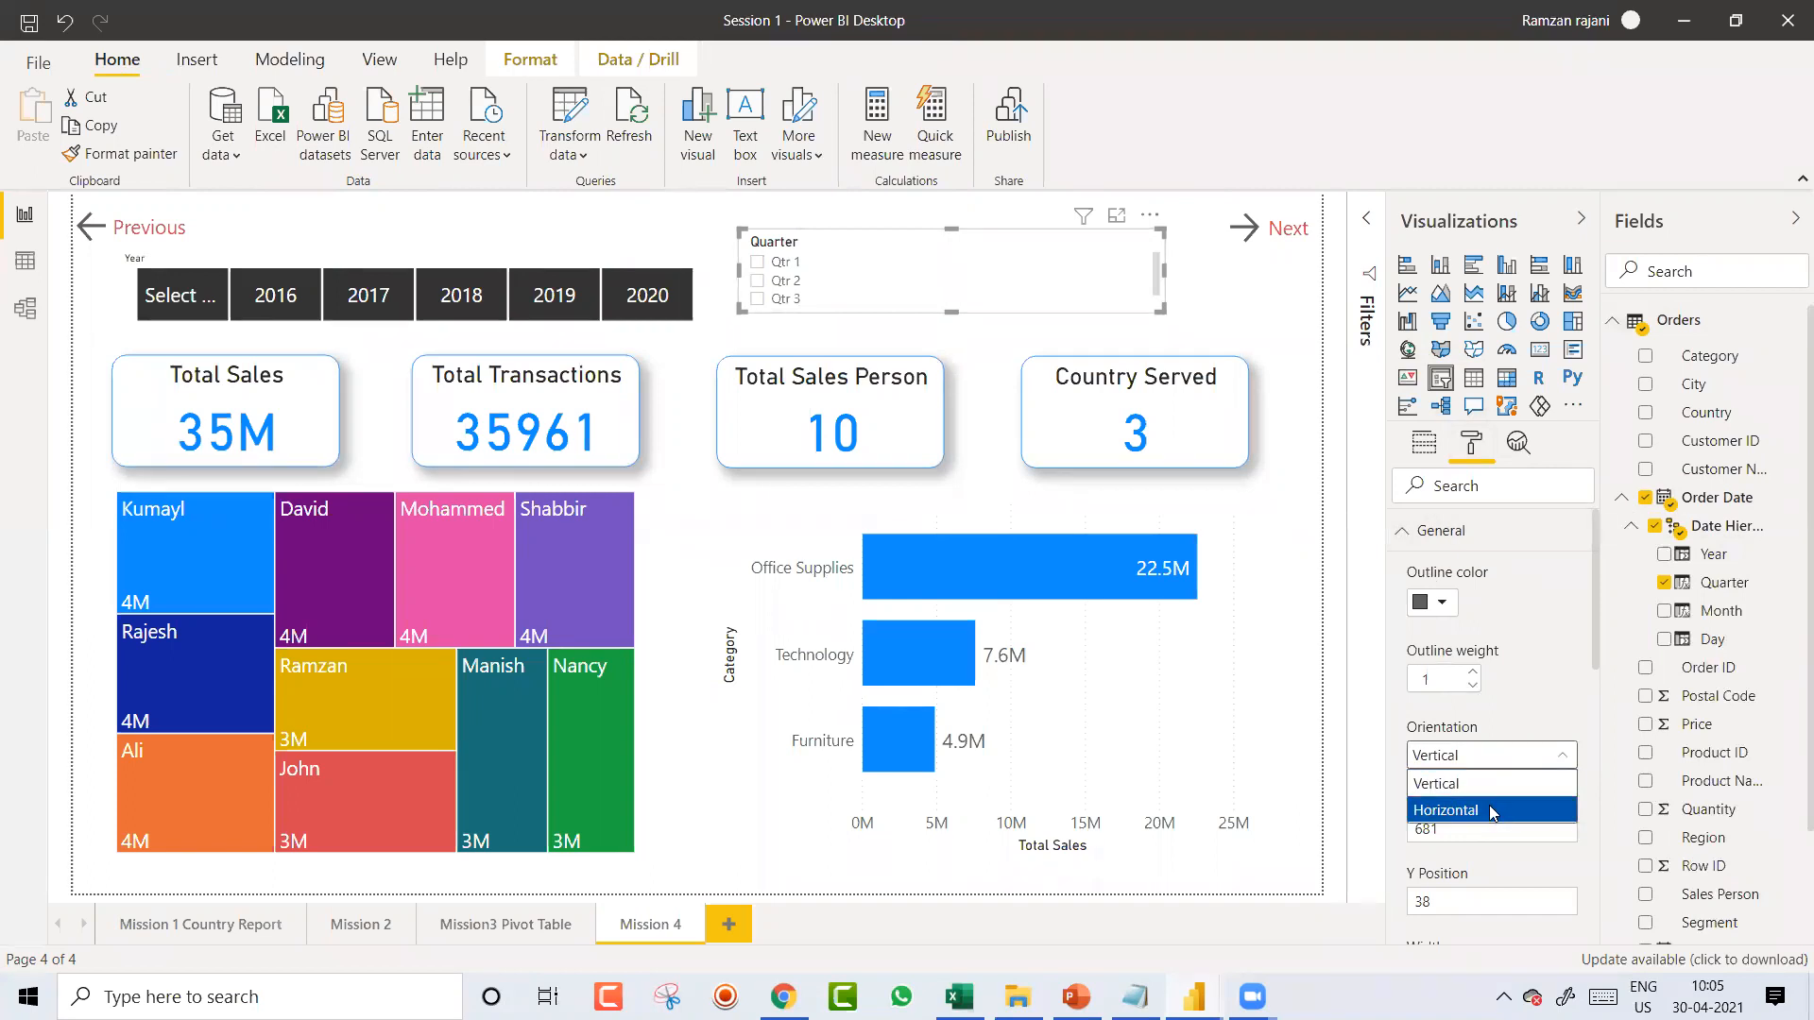
left_click(1494, 811)
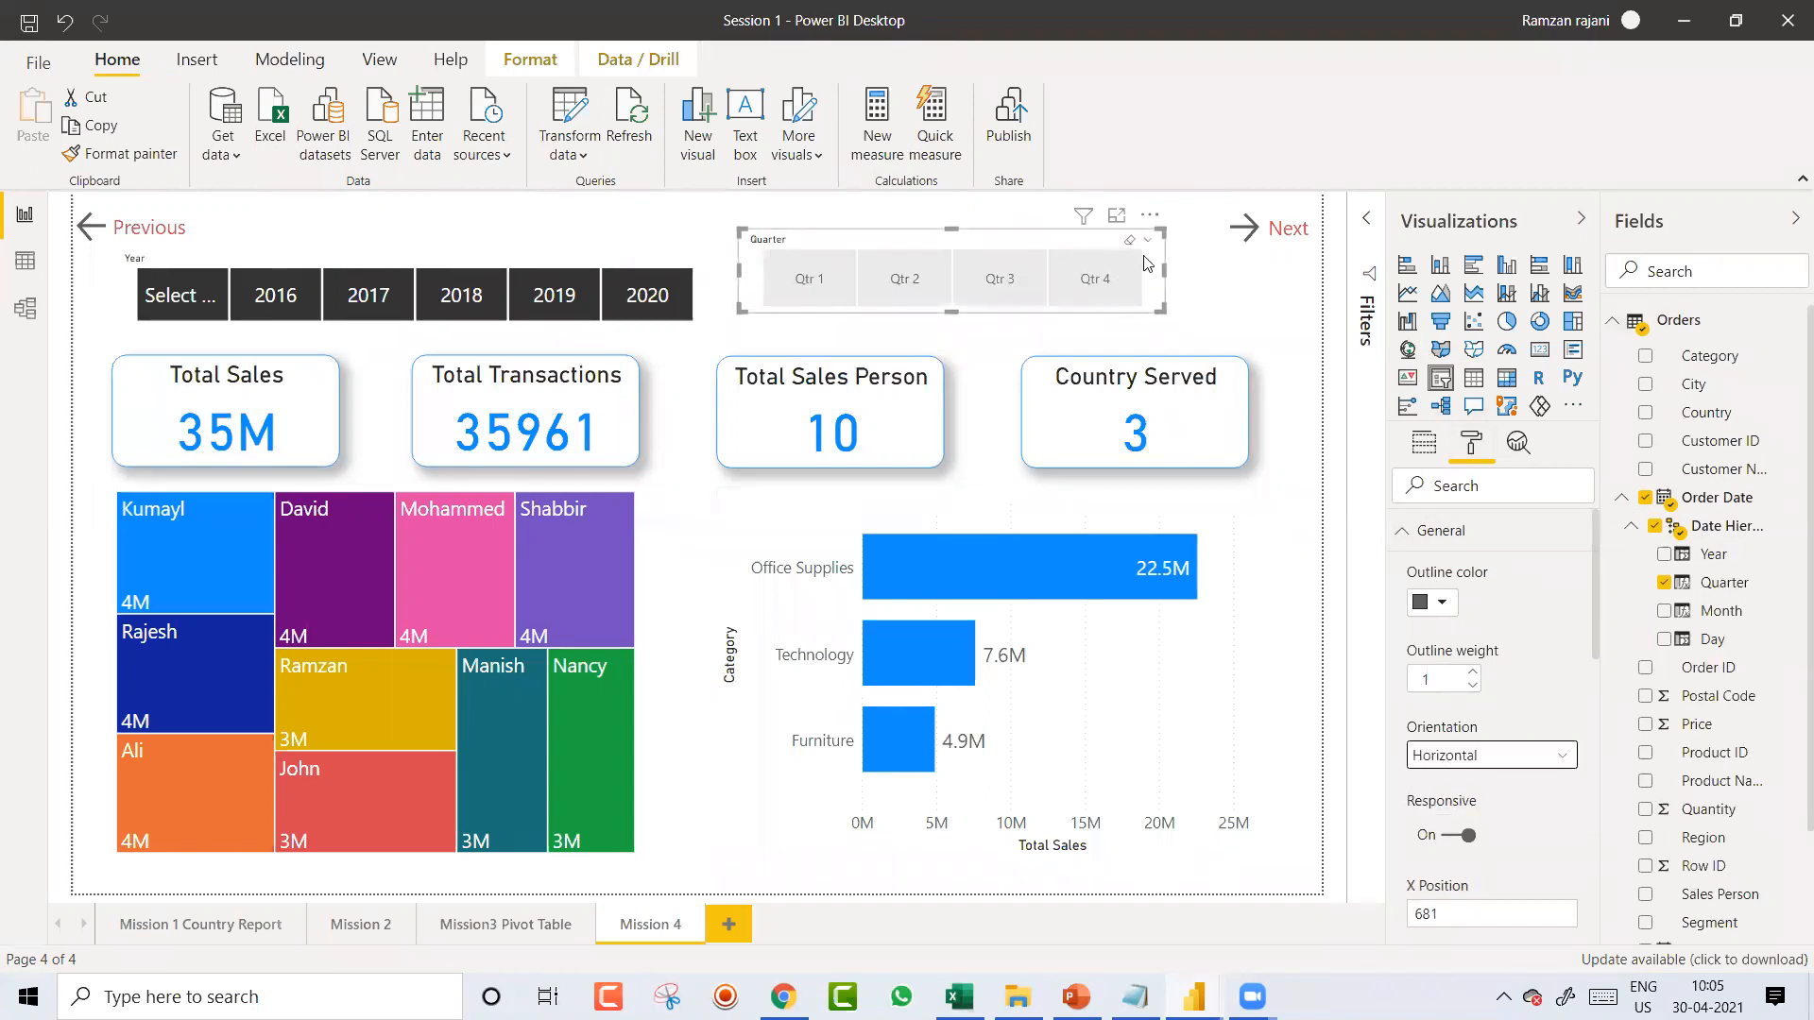
left_click_drag(1169, 311, 1195, 299)
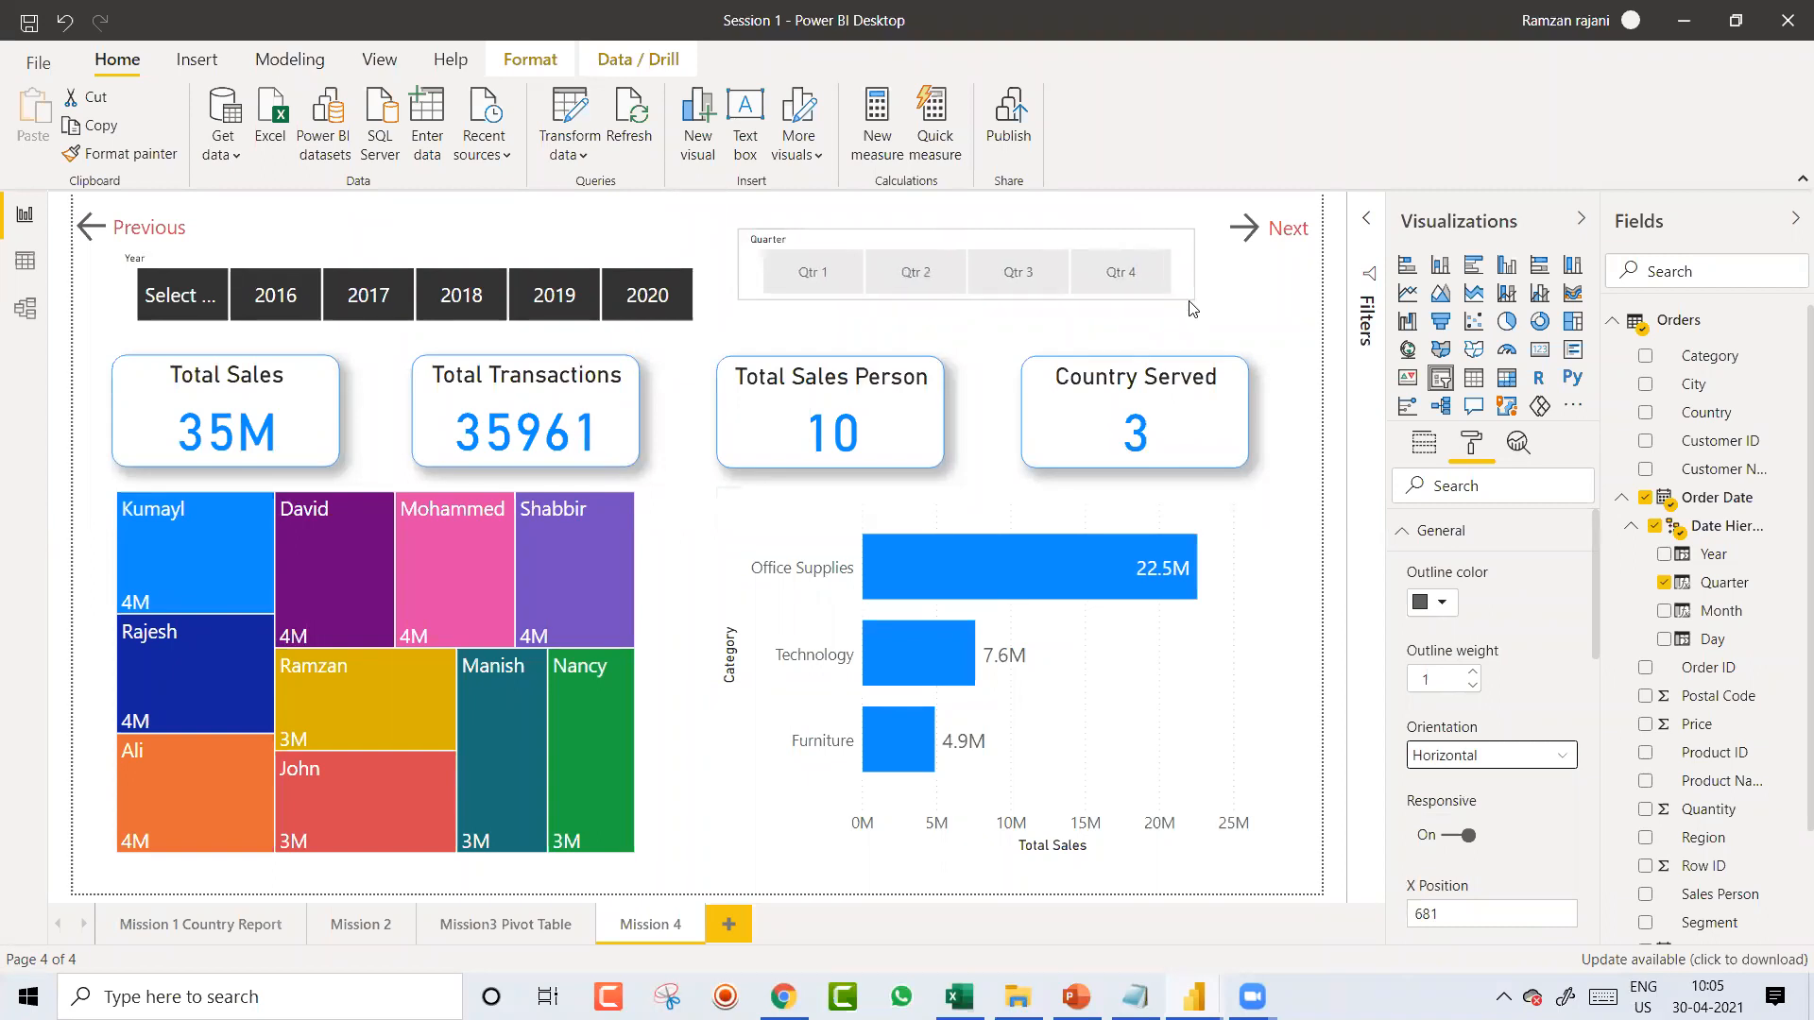
Step: Search the Quarter slicer's format settings for "size", "text" and "font", and clear the search
left_click(1433, 486)
type("size")
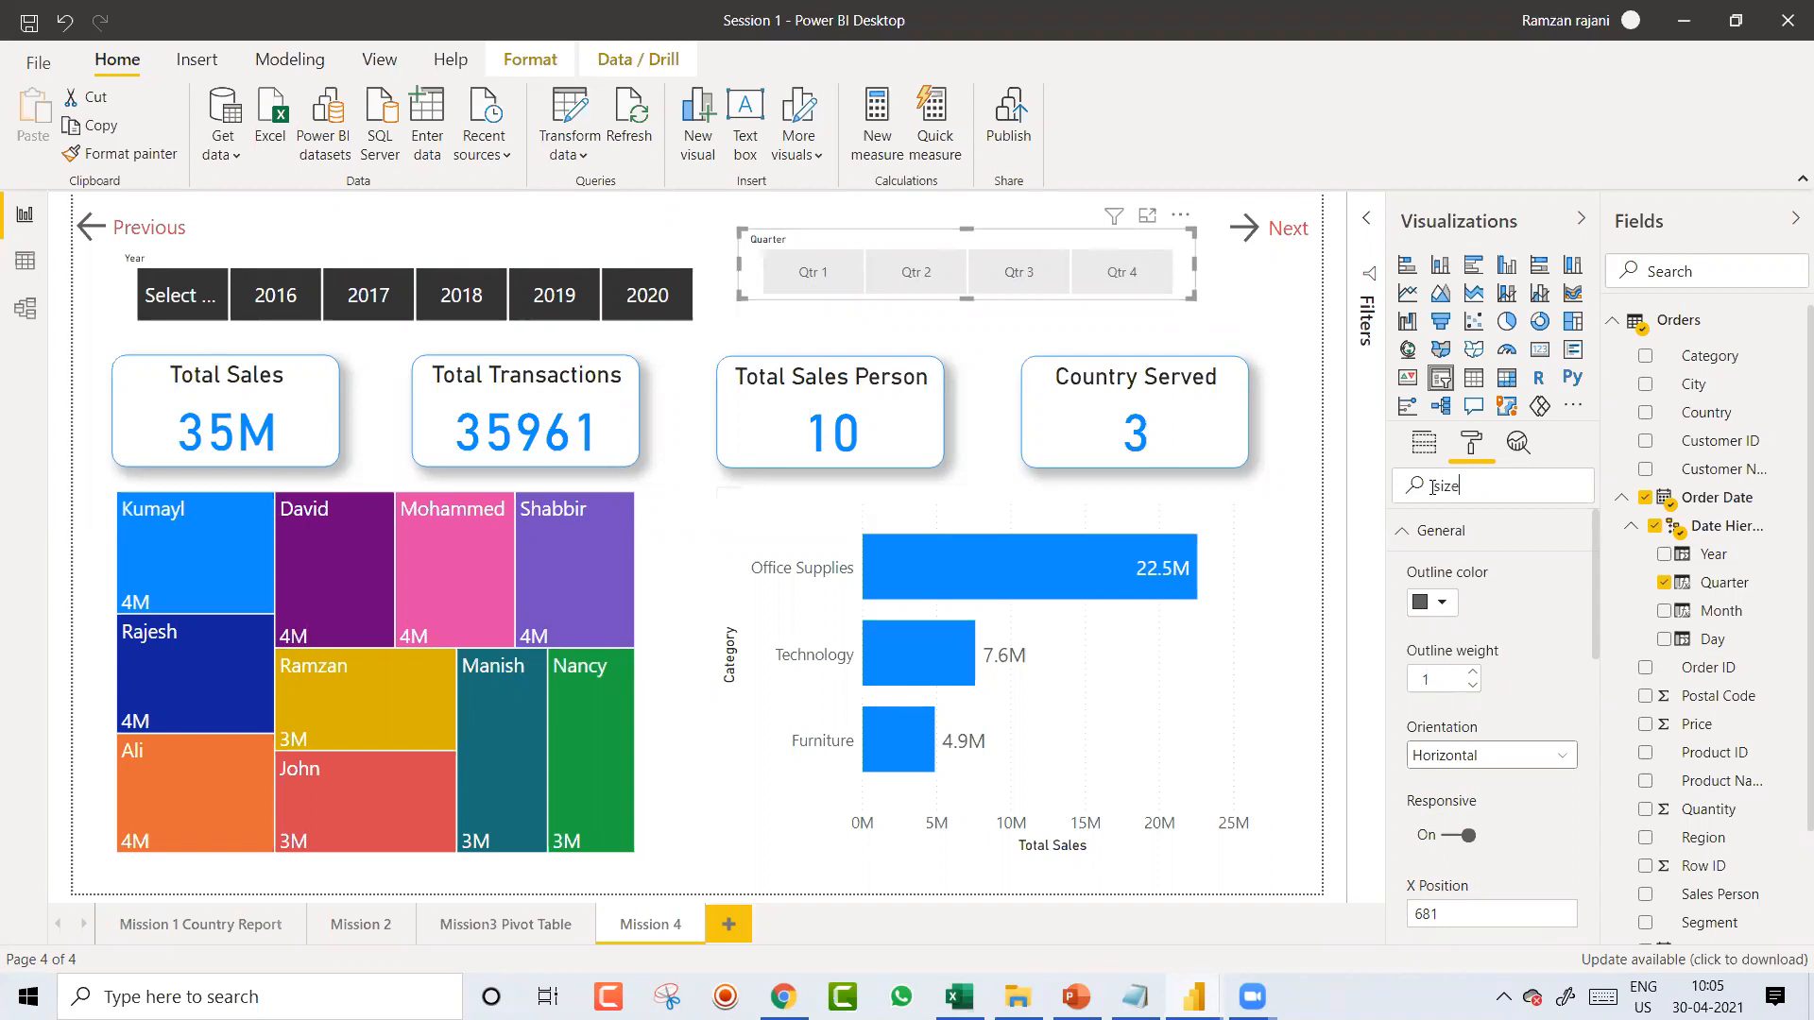
key("BackSpace")
key("BackSpace")
key("BackSpace")
key("BackSpace")
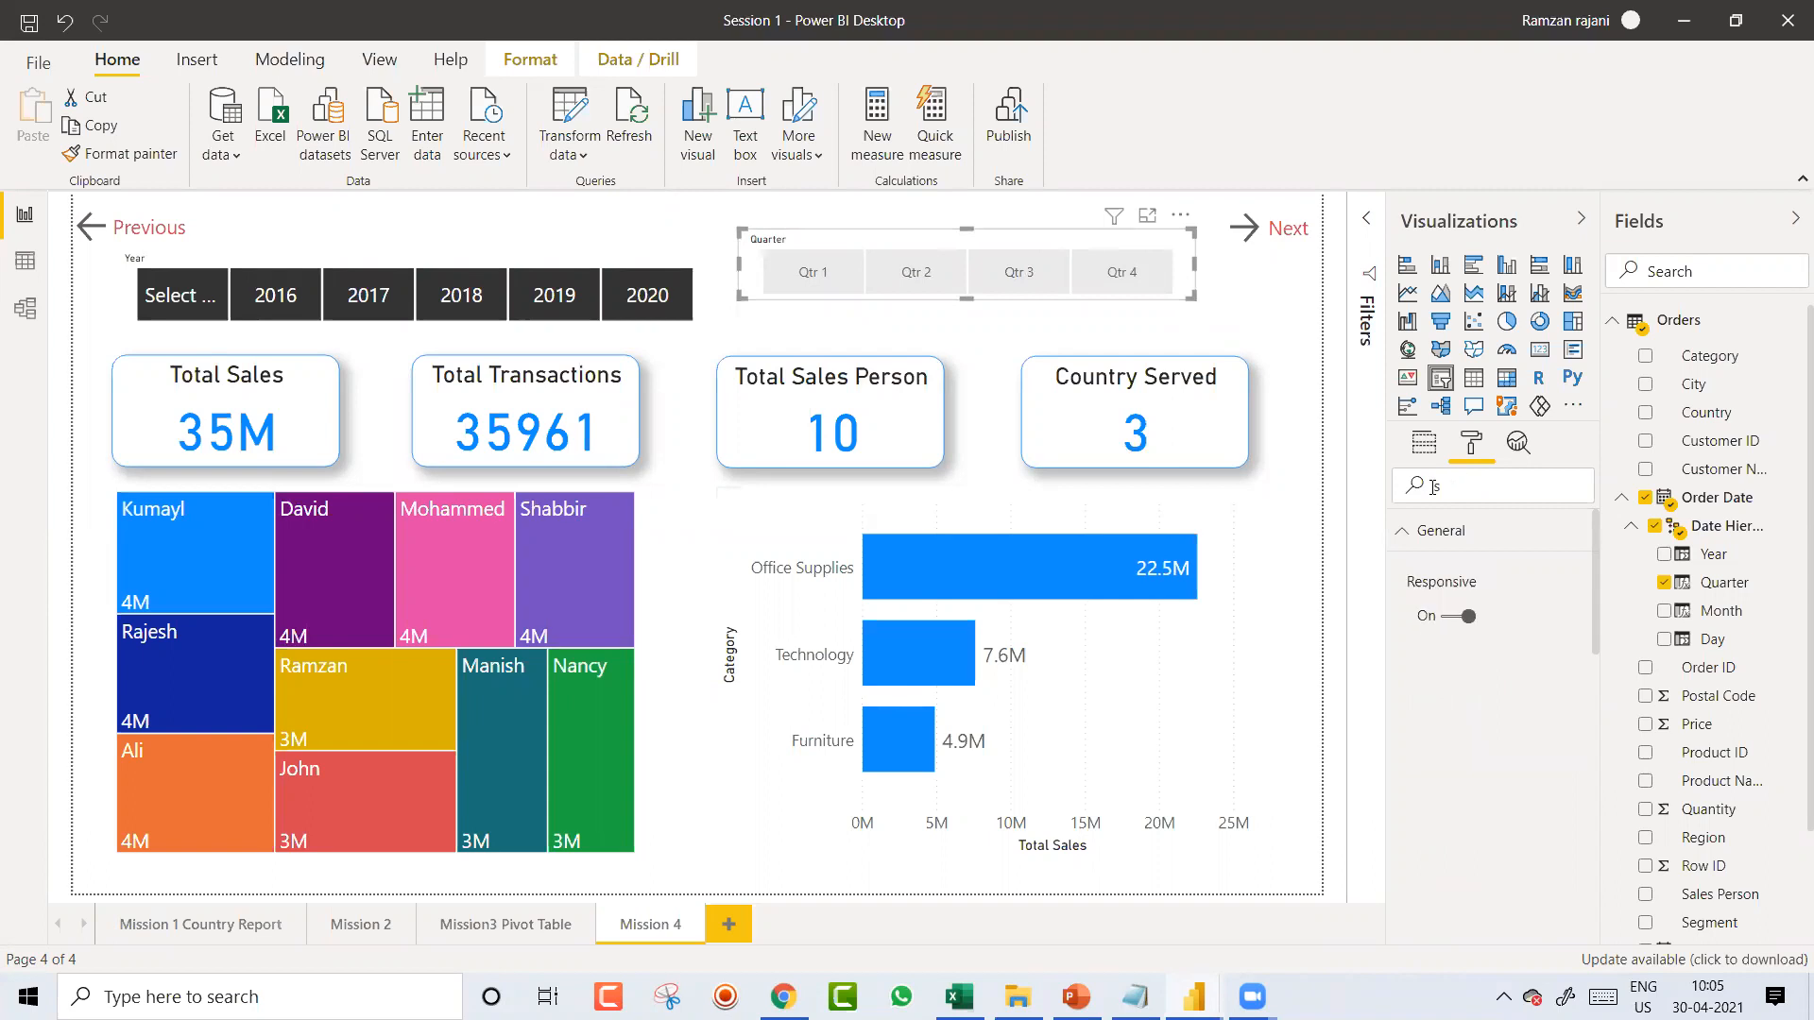
type("Text")
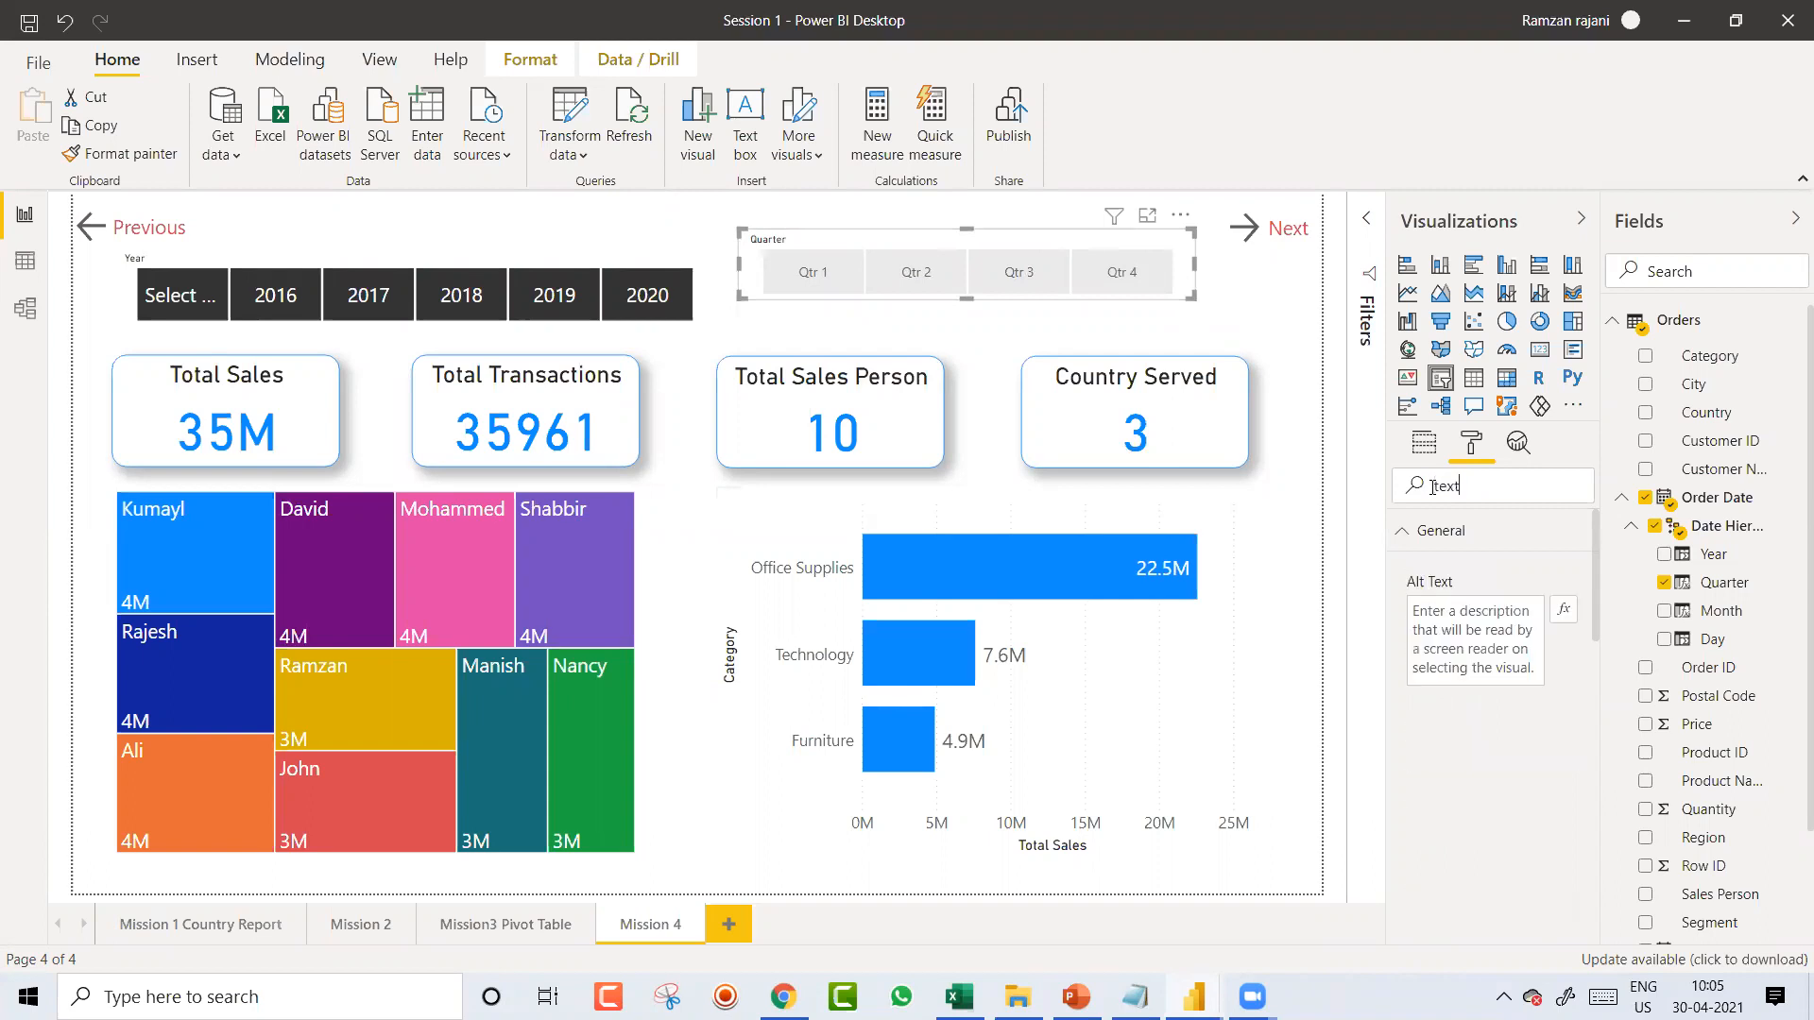
key("BackSpace")
key("BackSpace")
key("BackSpace")
key("BackSpace")
type("font")
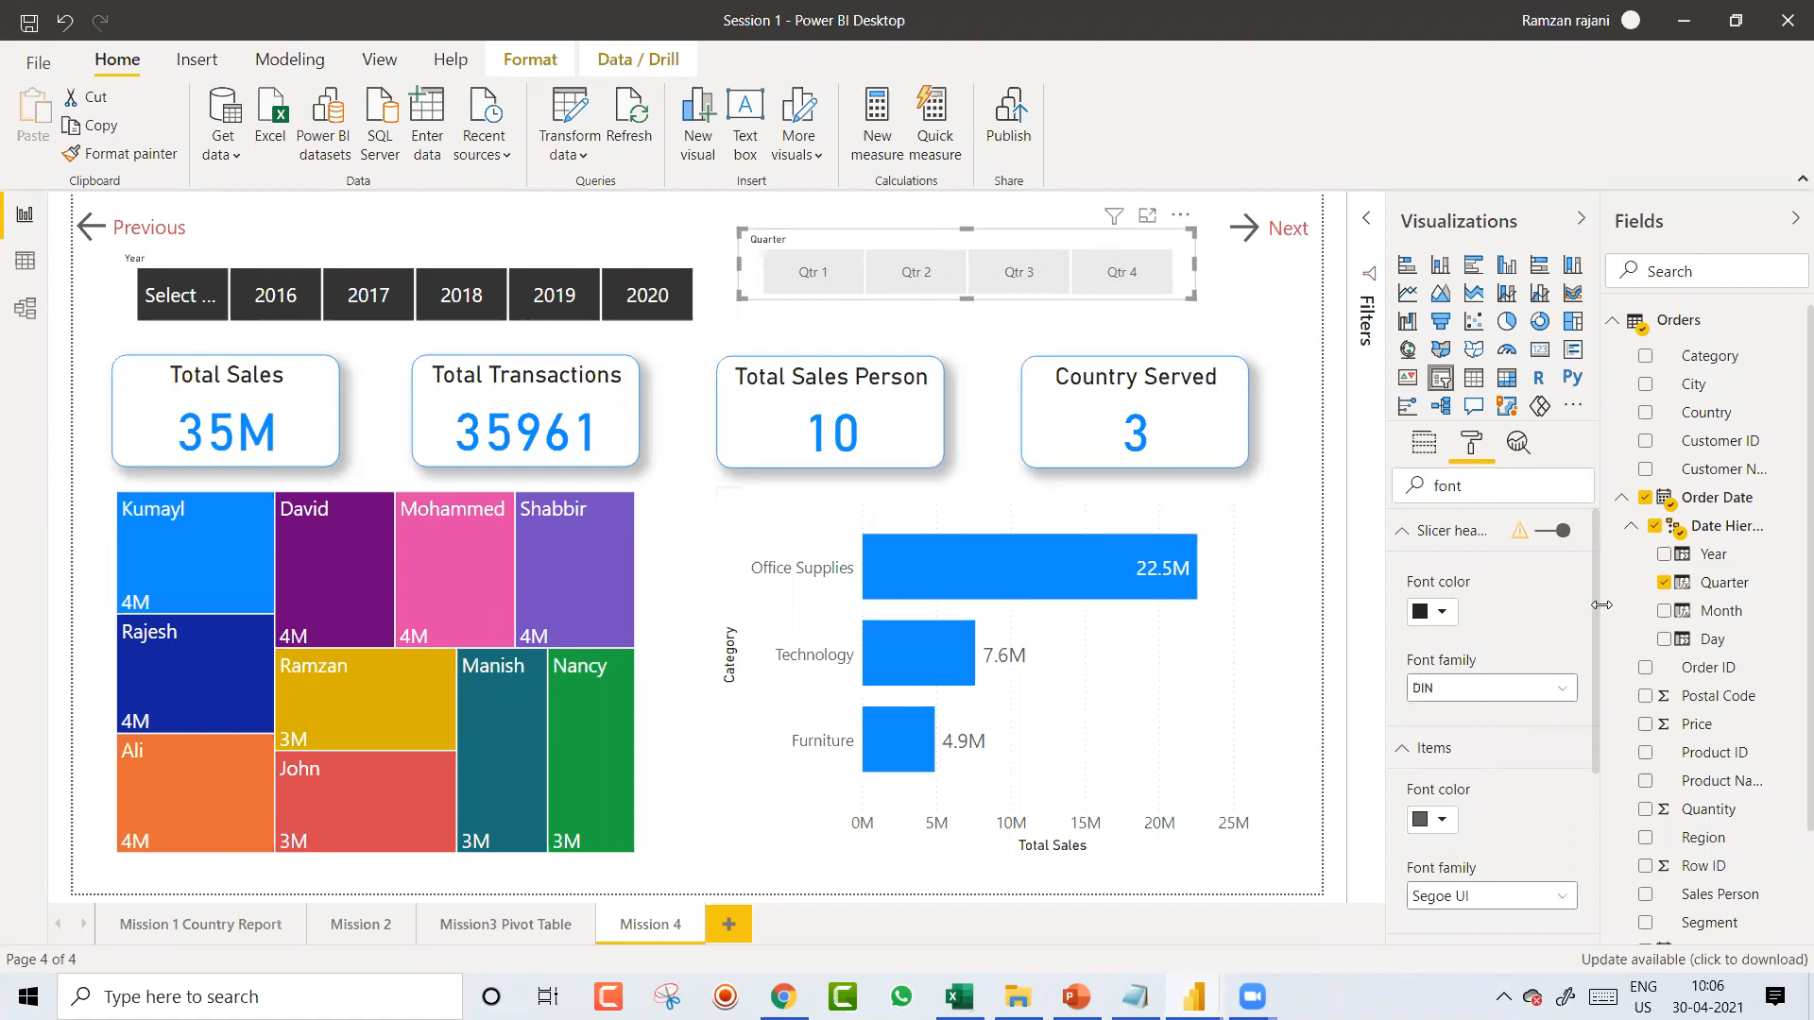
scroll(1594, 650, "down", 2)
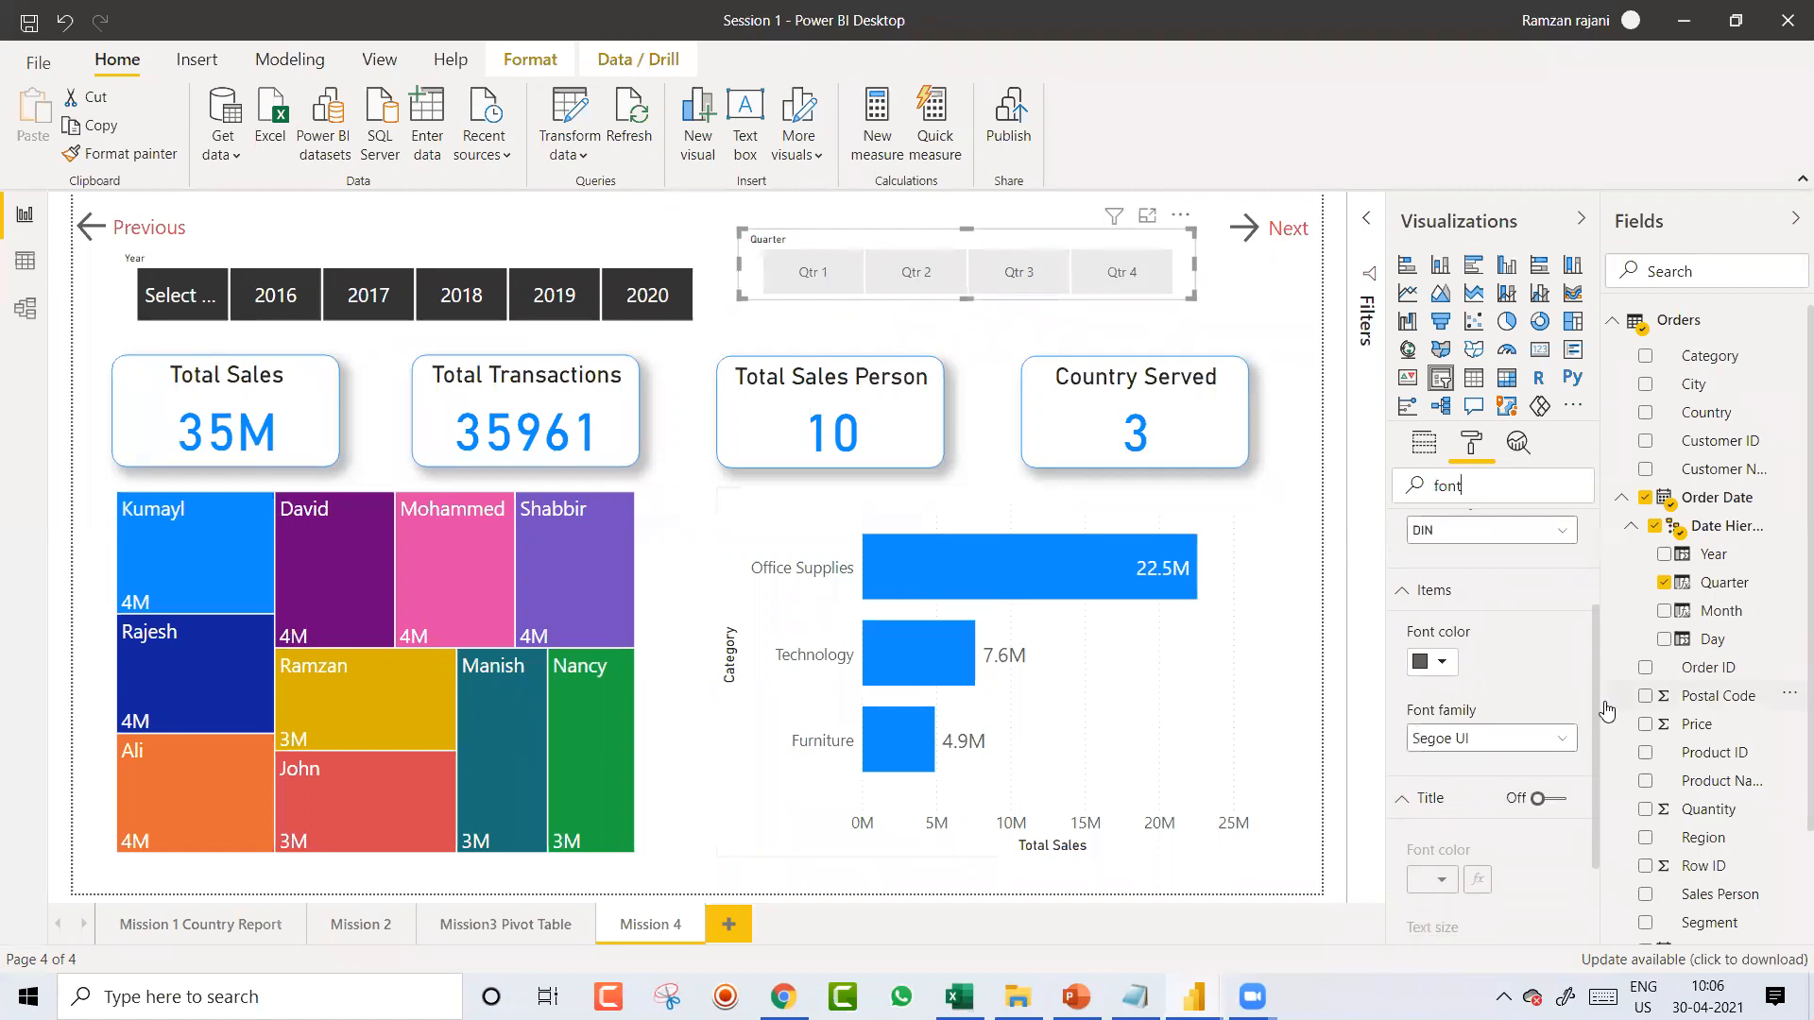
scroll(1494, 516, "up", 2)
left_click_drag(1498, 486, 1376, 510)
key("BackSpace")
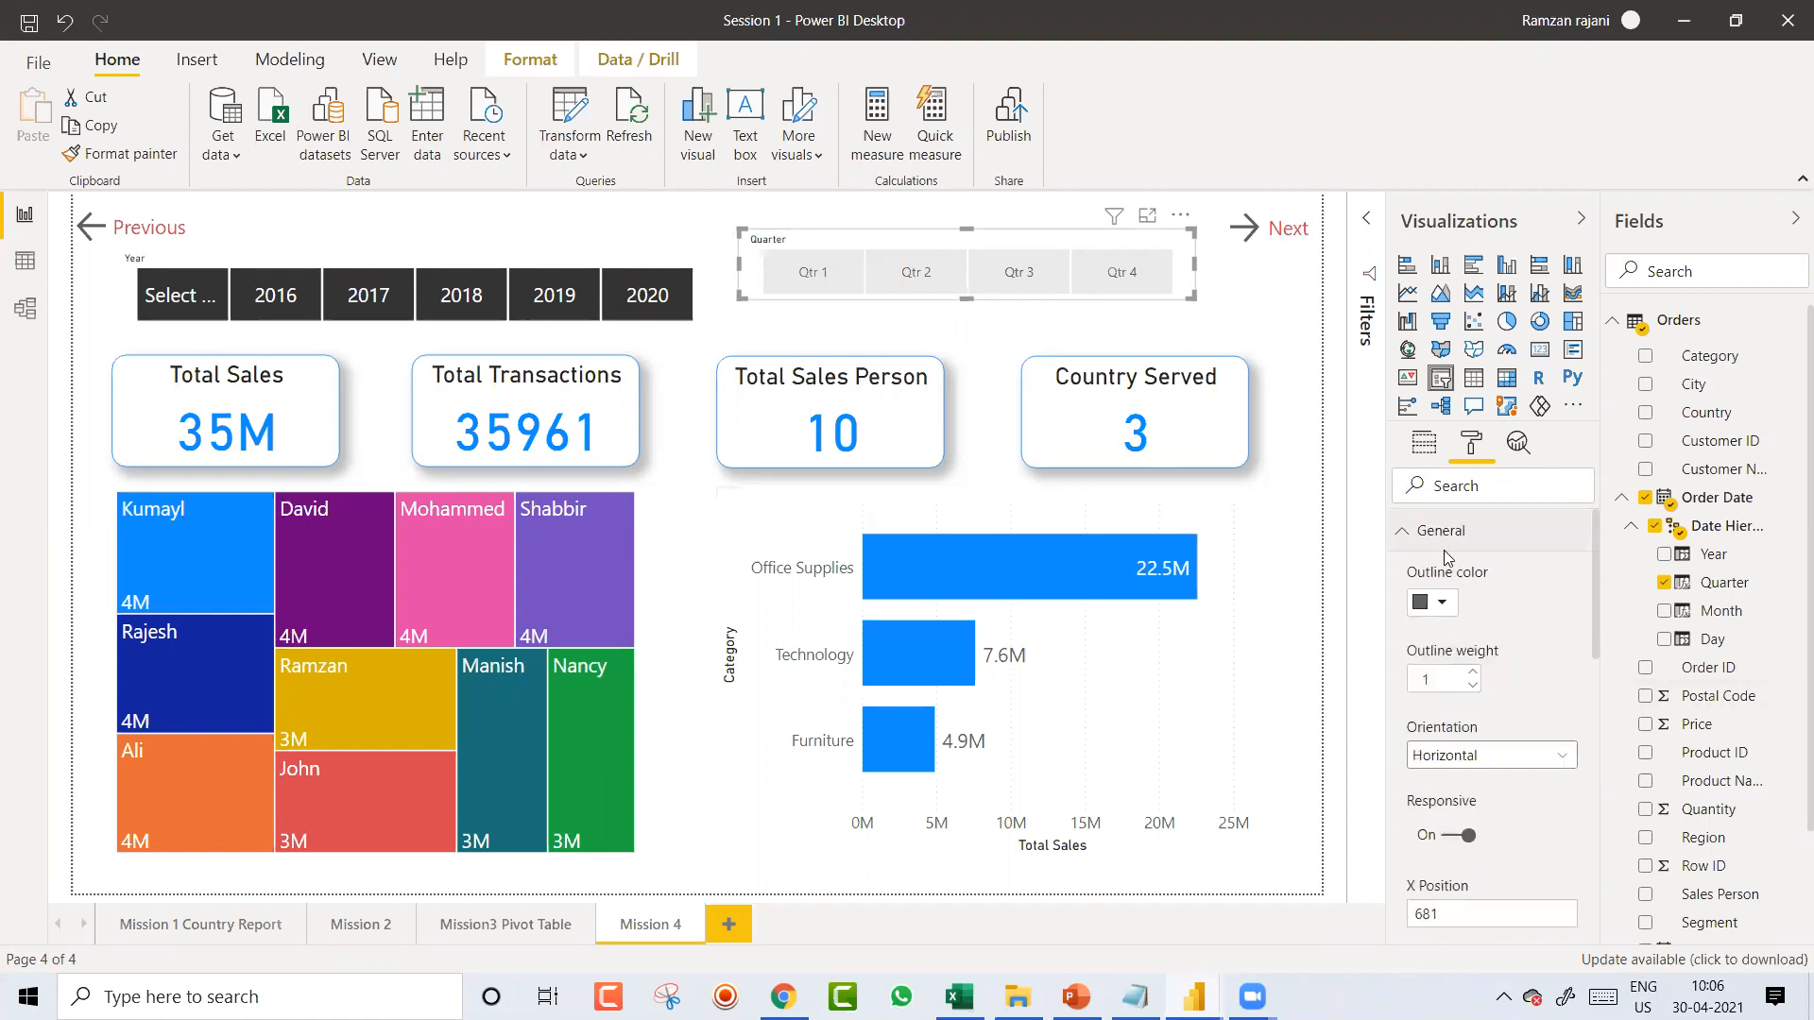
Step: Set the Quarter slicer items' text size to 15 pt
left_click(1404, 534)
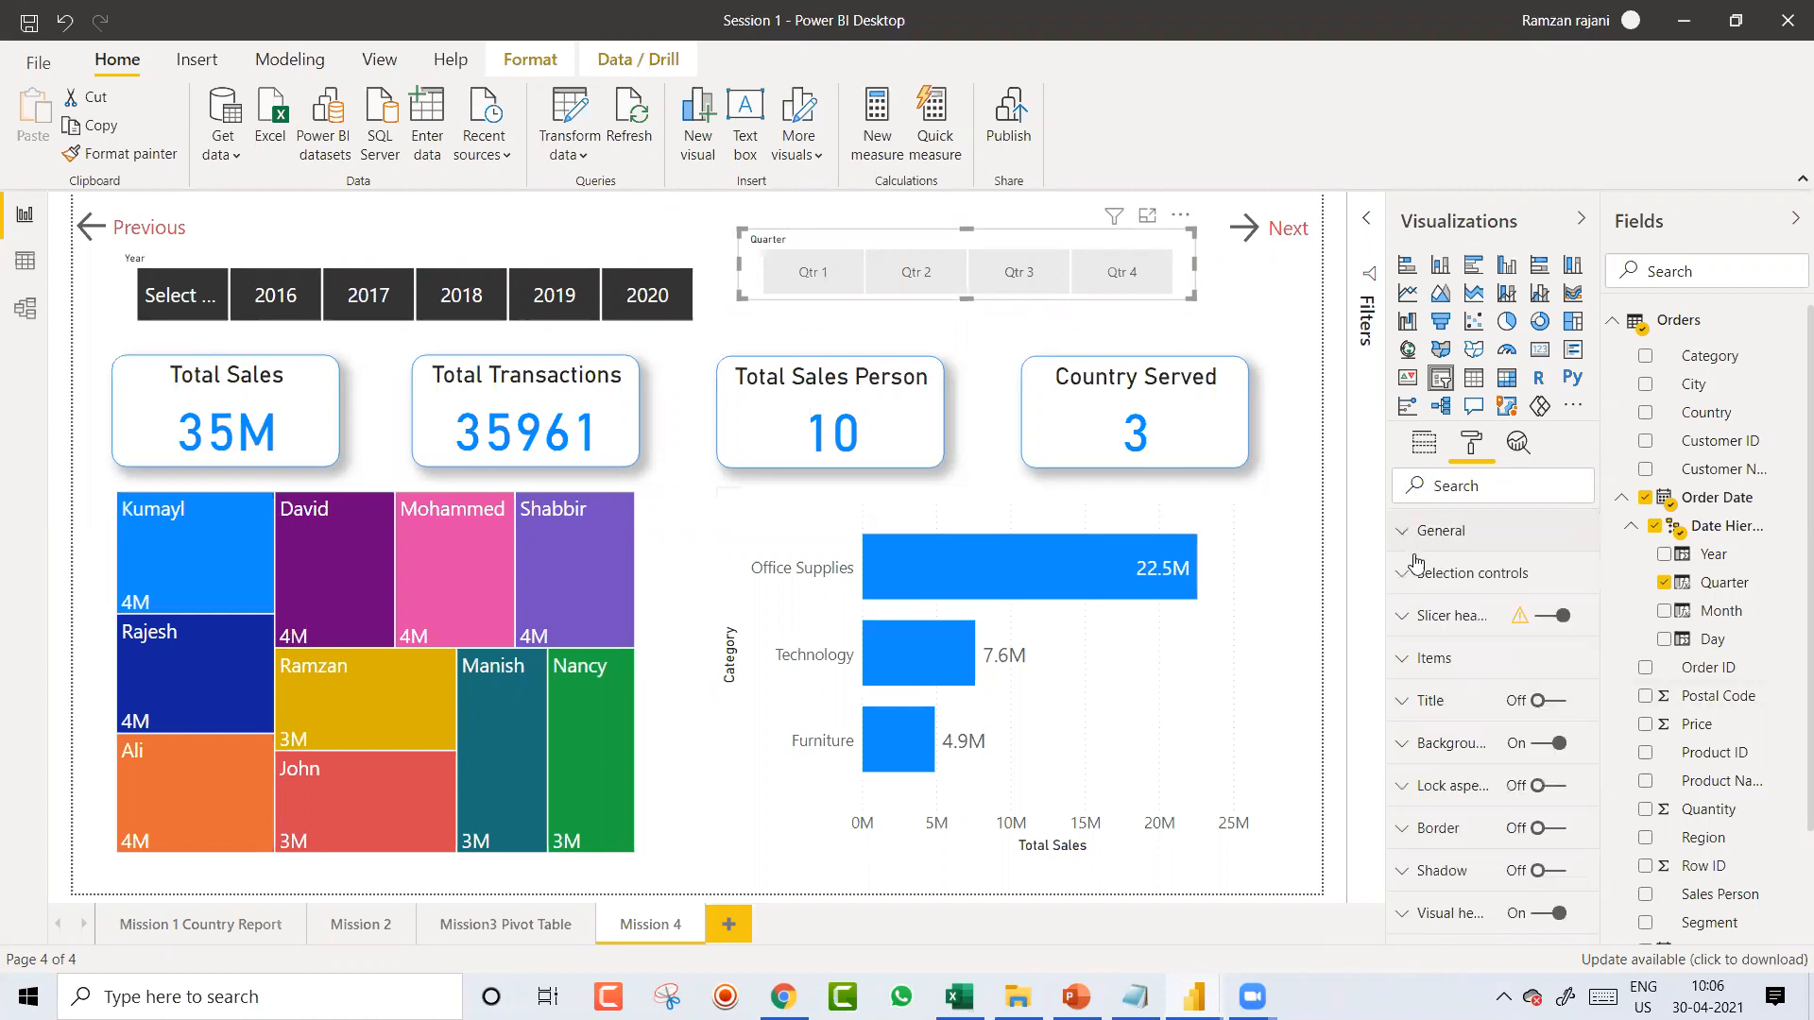
left_click(1404, 661)
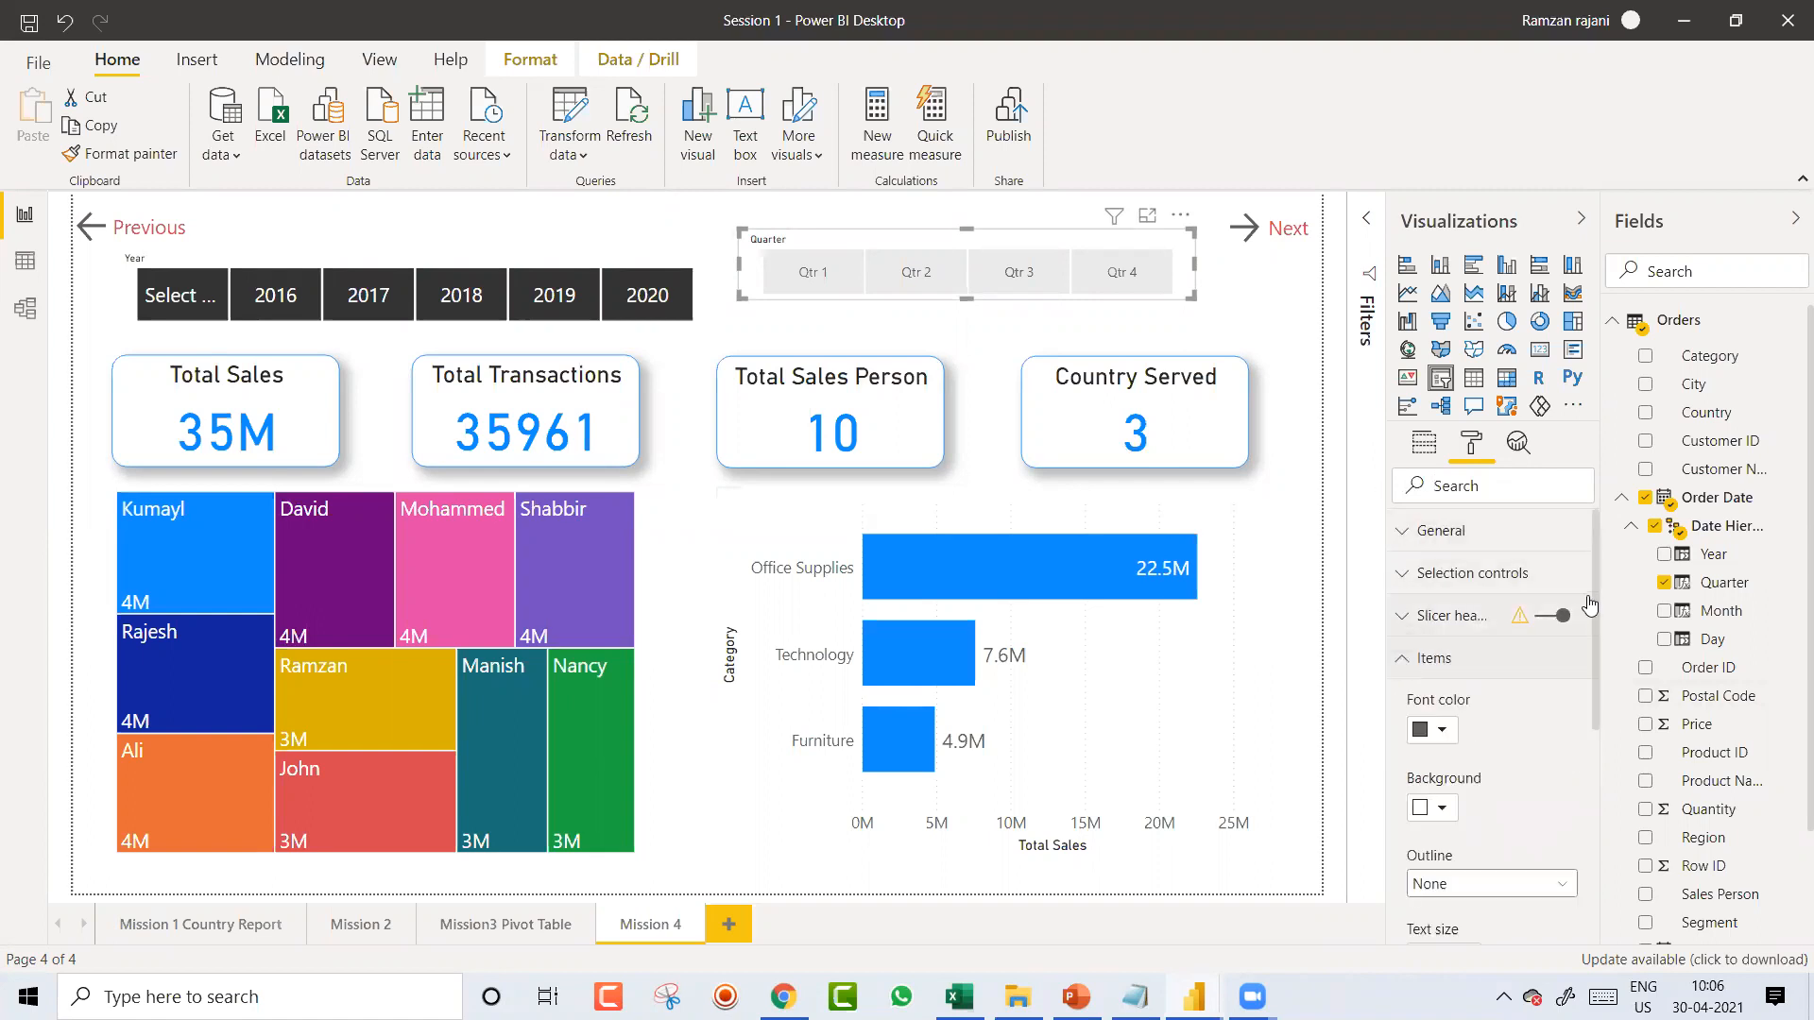
left_click_drag(1593, 582, 1599, 634)
scroll(1517, 746, "down", 2)
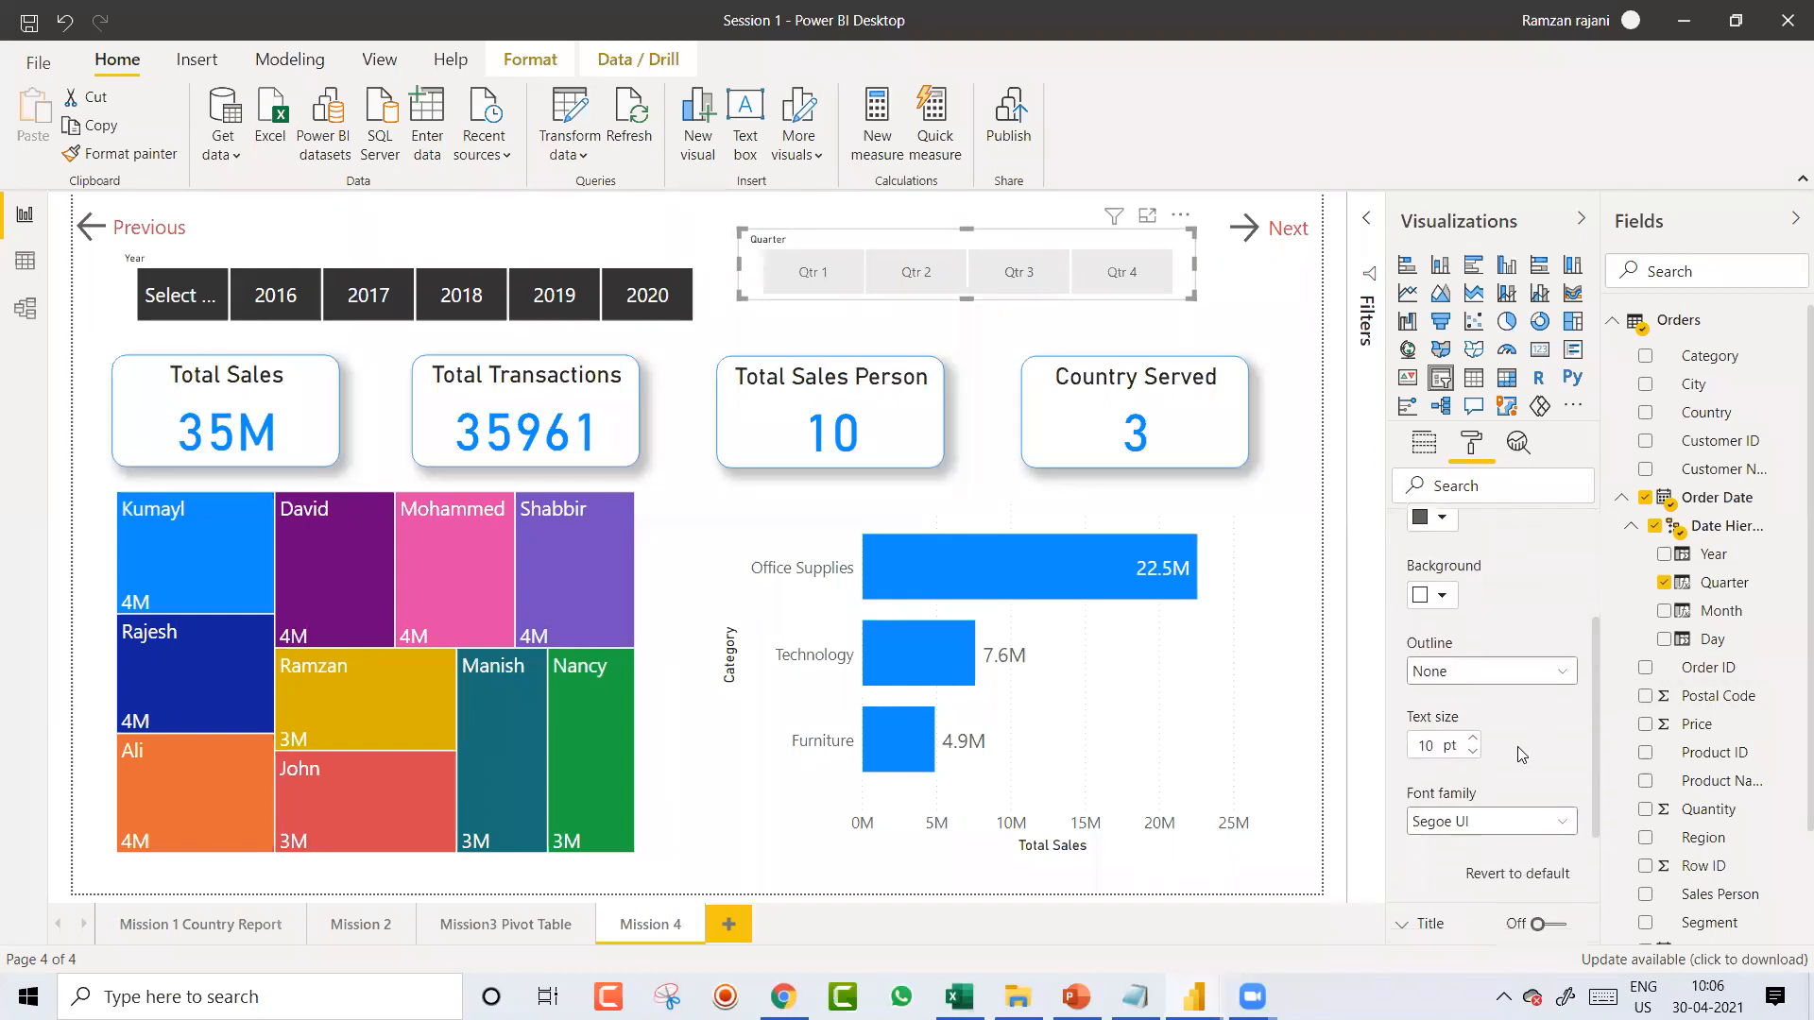
left_click(1440, 745)
type("15")
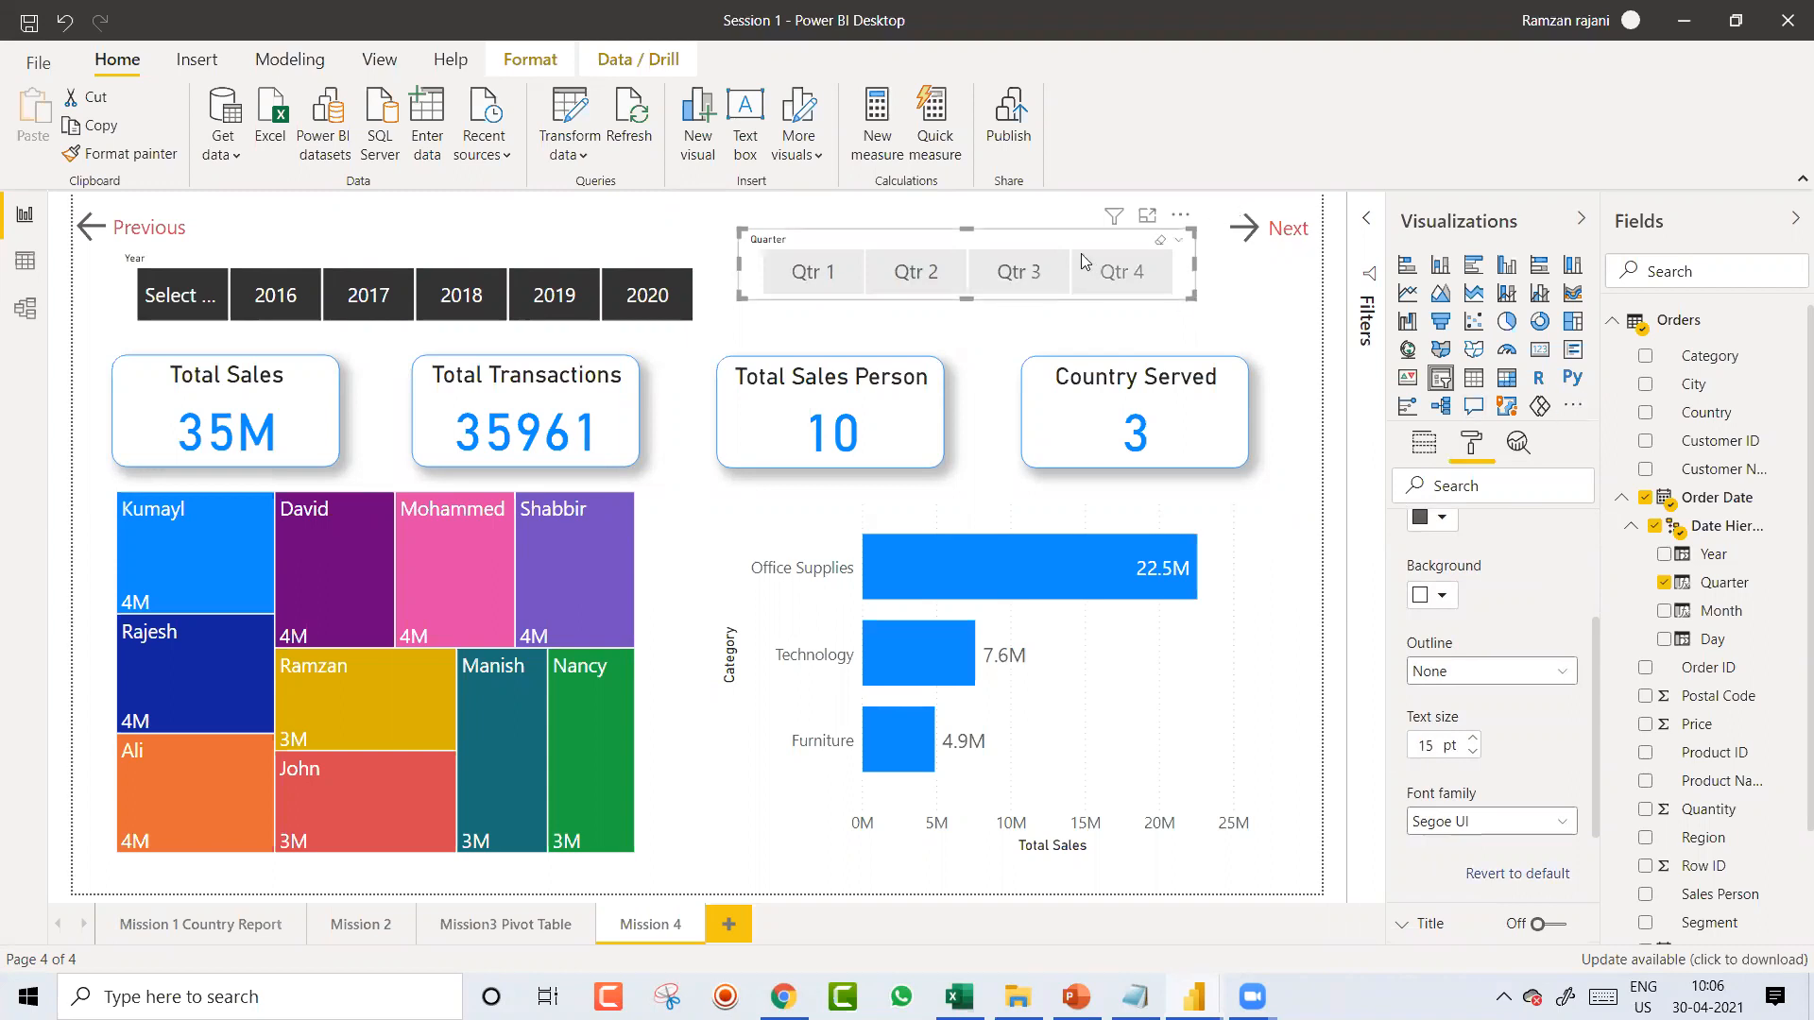
Step: Line the Quarter slicer up with the Year slicer and widen it past the edge of the Country Served card
left_click_drag(1080, 253, 1091, 263)
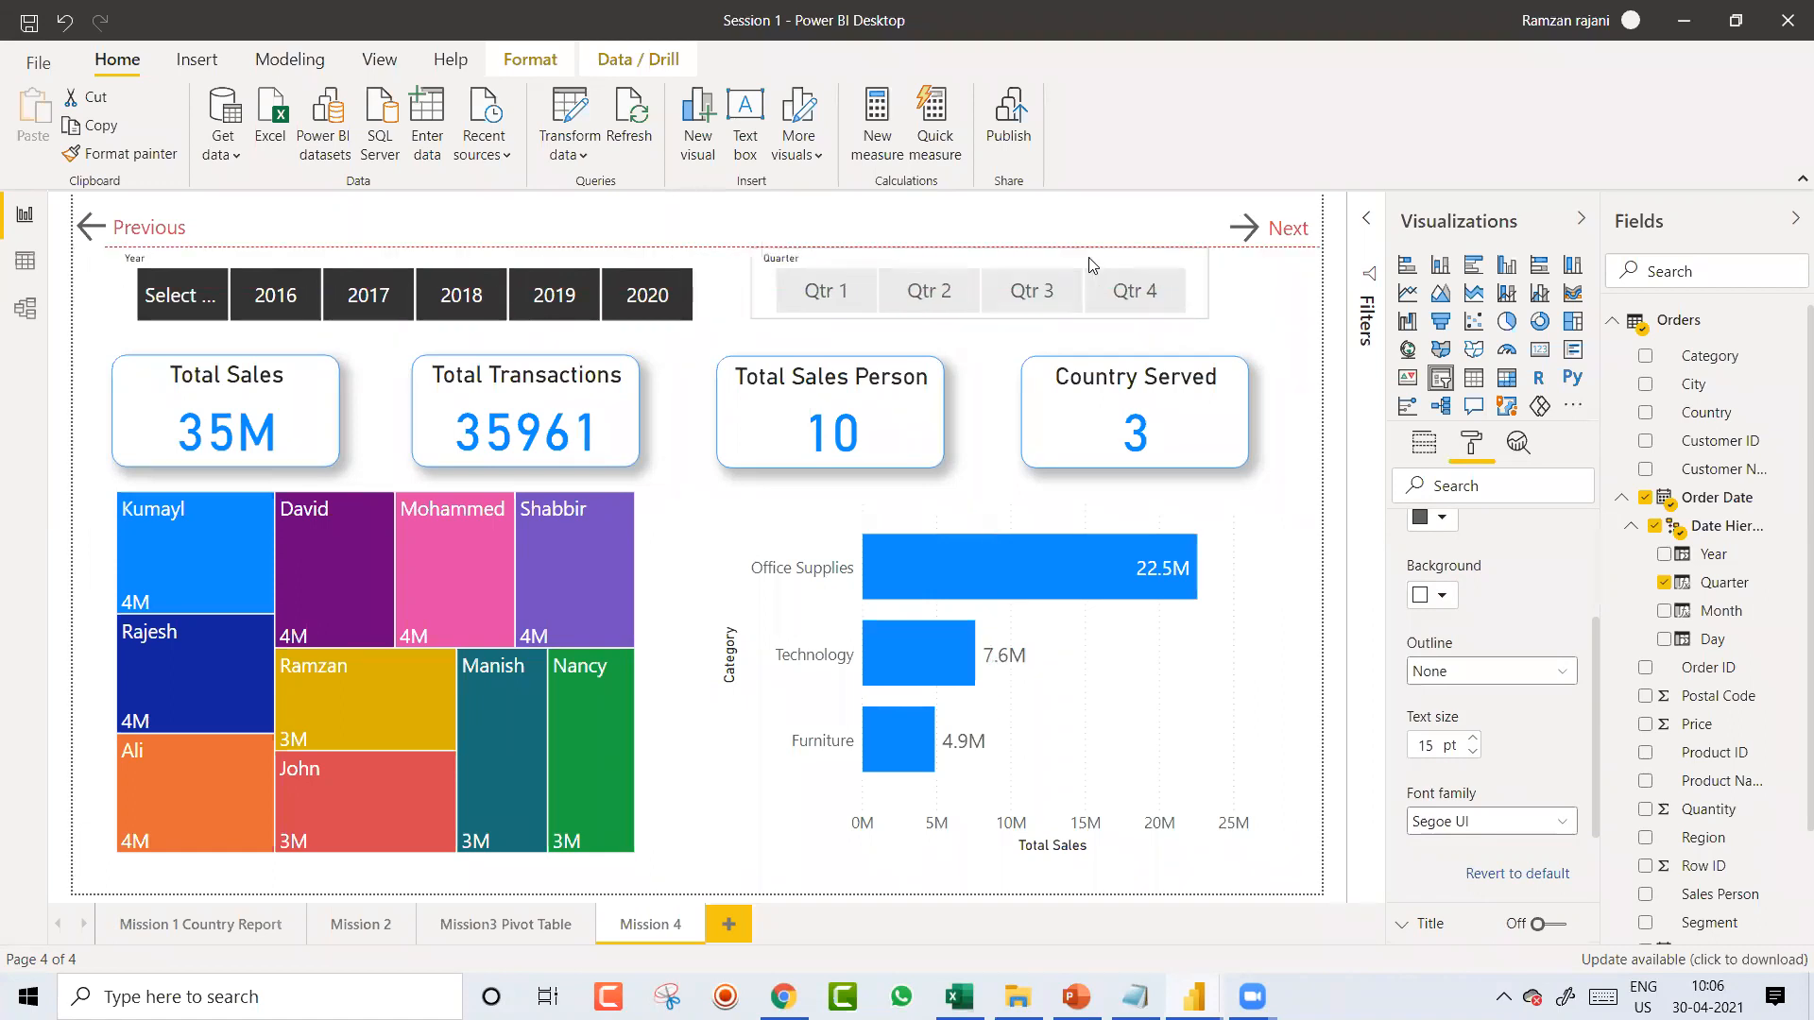
left_click_drag(1209, 283, 1267, 320)
left_click(1268, 323)
Step: Test the Quarter slicer by filtering on individual quarters, including Qtr 1 and Qtr 2, and clear the quarter filter
left_click(1111, 292)
left_click(984, 292)
left_click(842, 295)
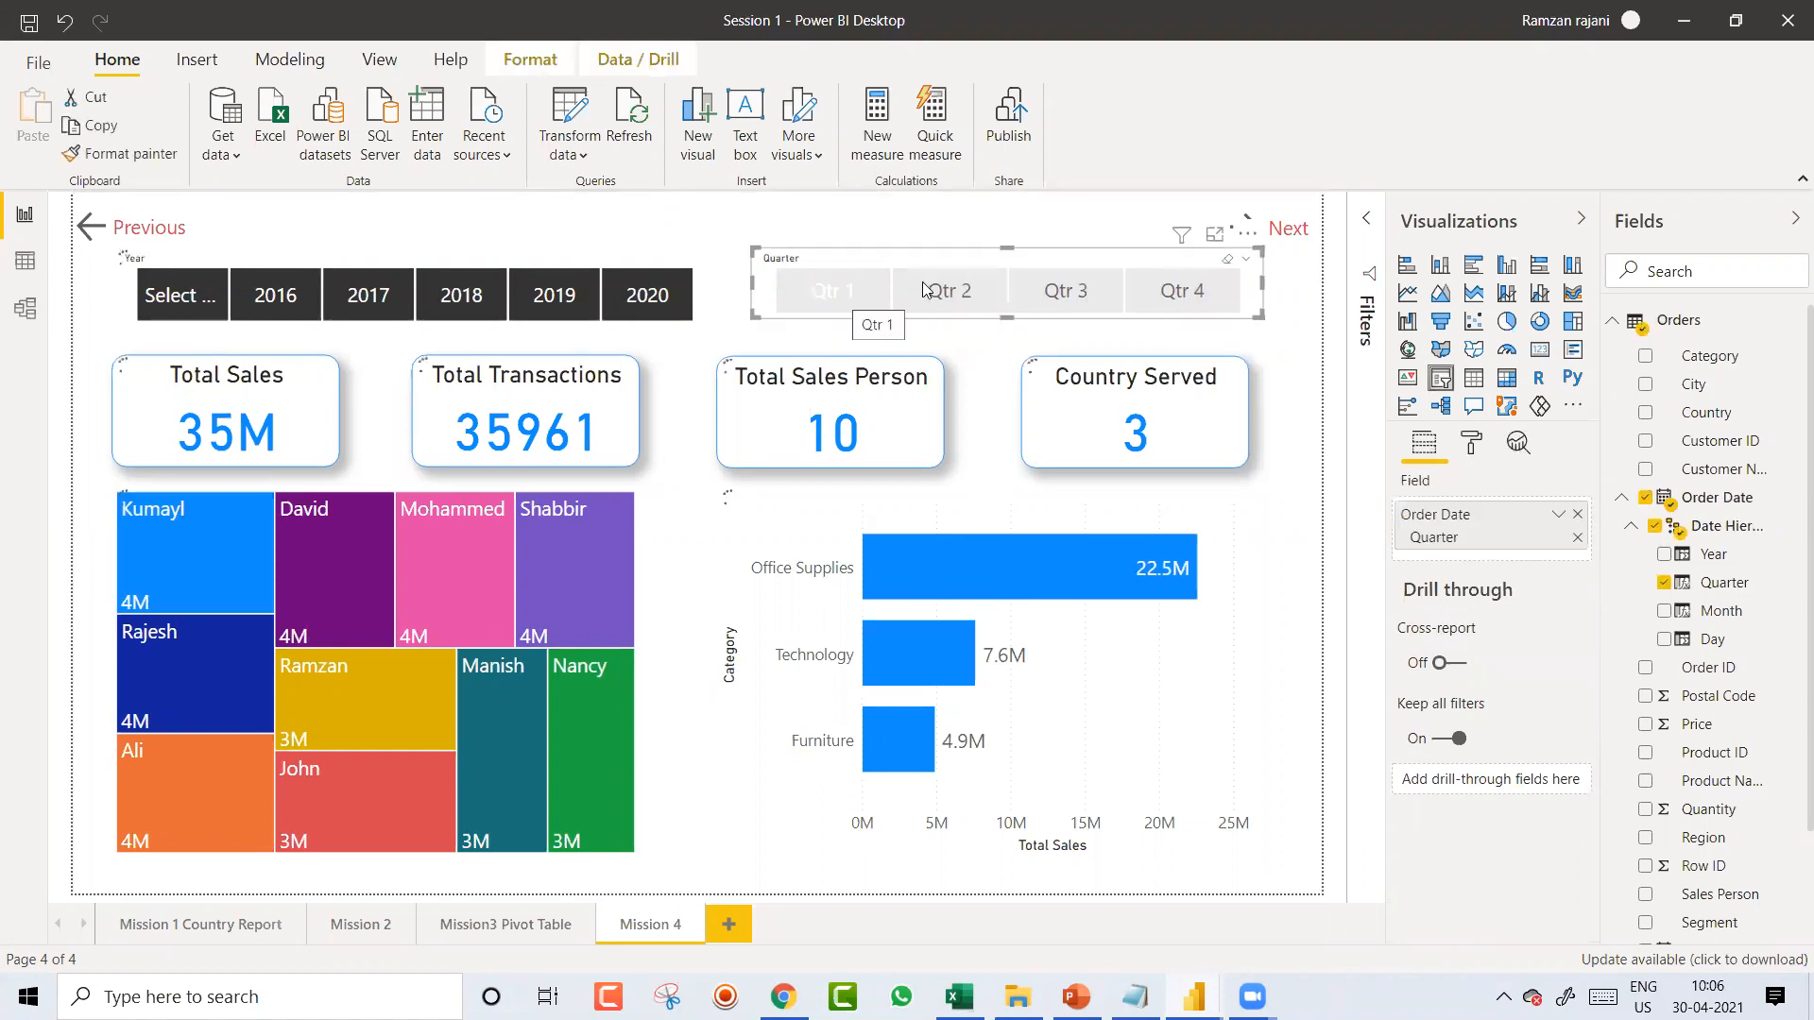
left_click(945, 293)
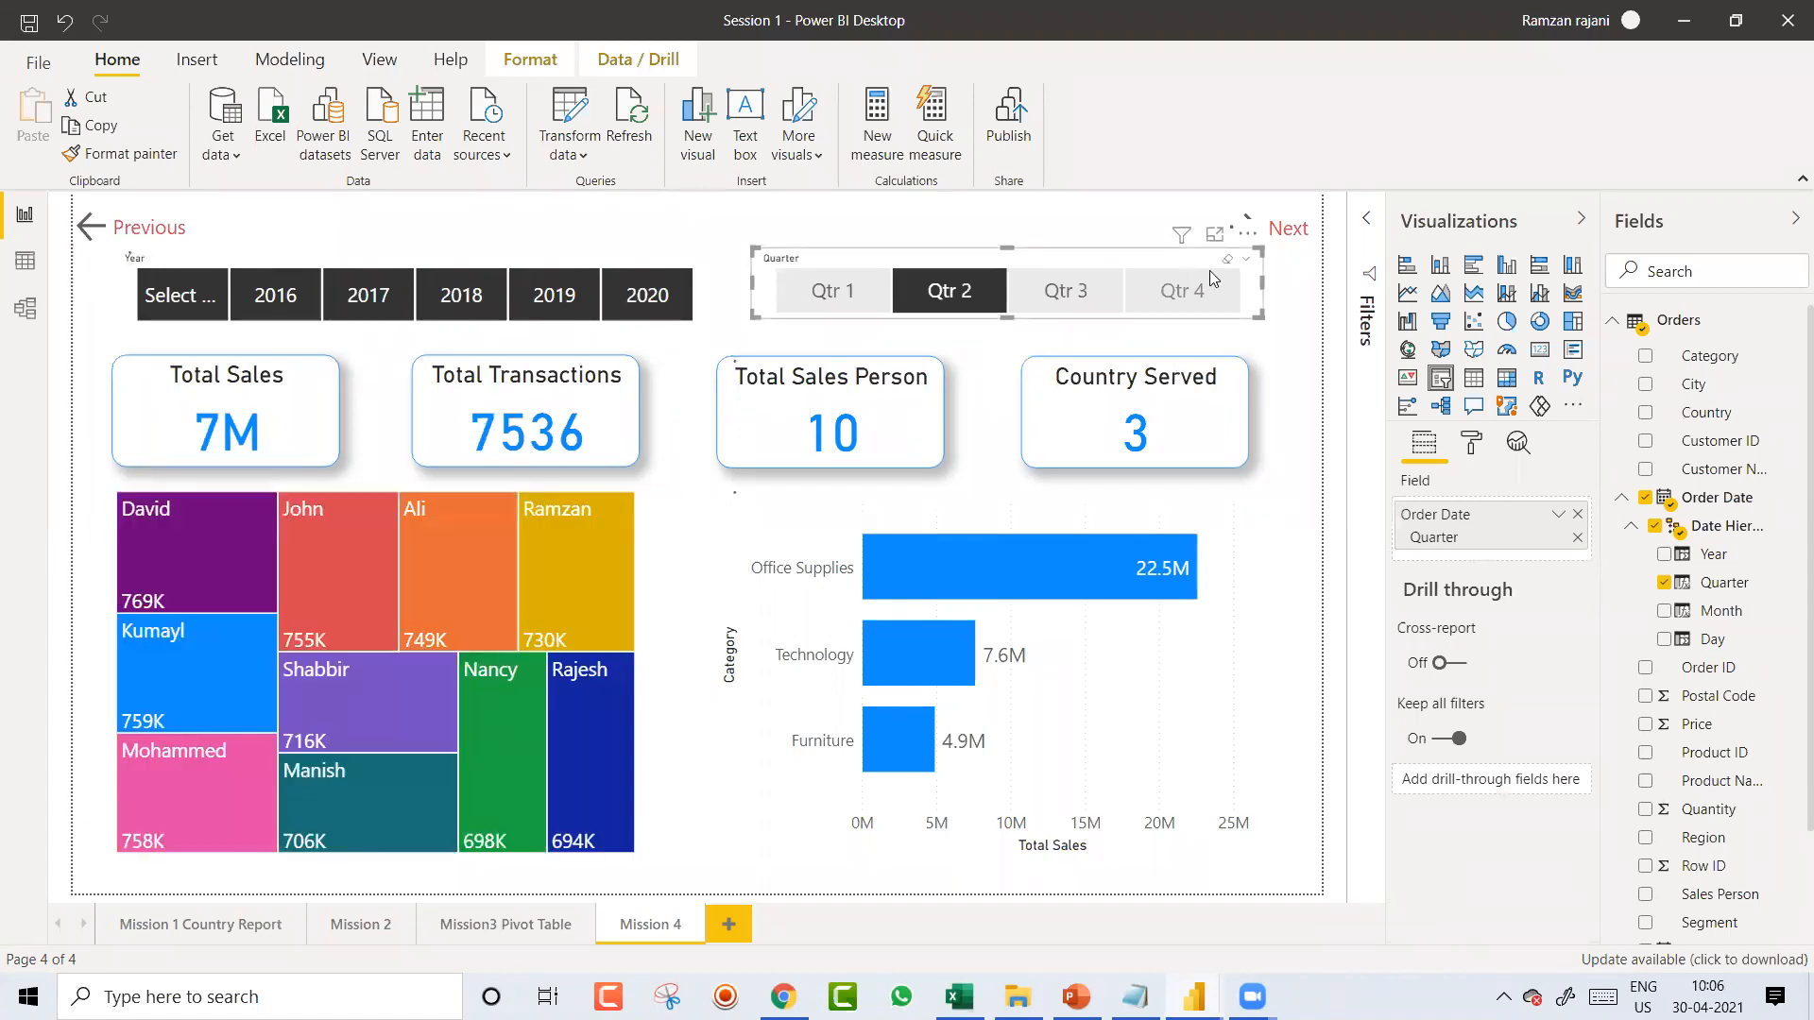
left_click(963, 295)
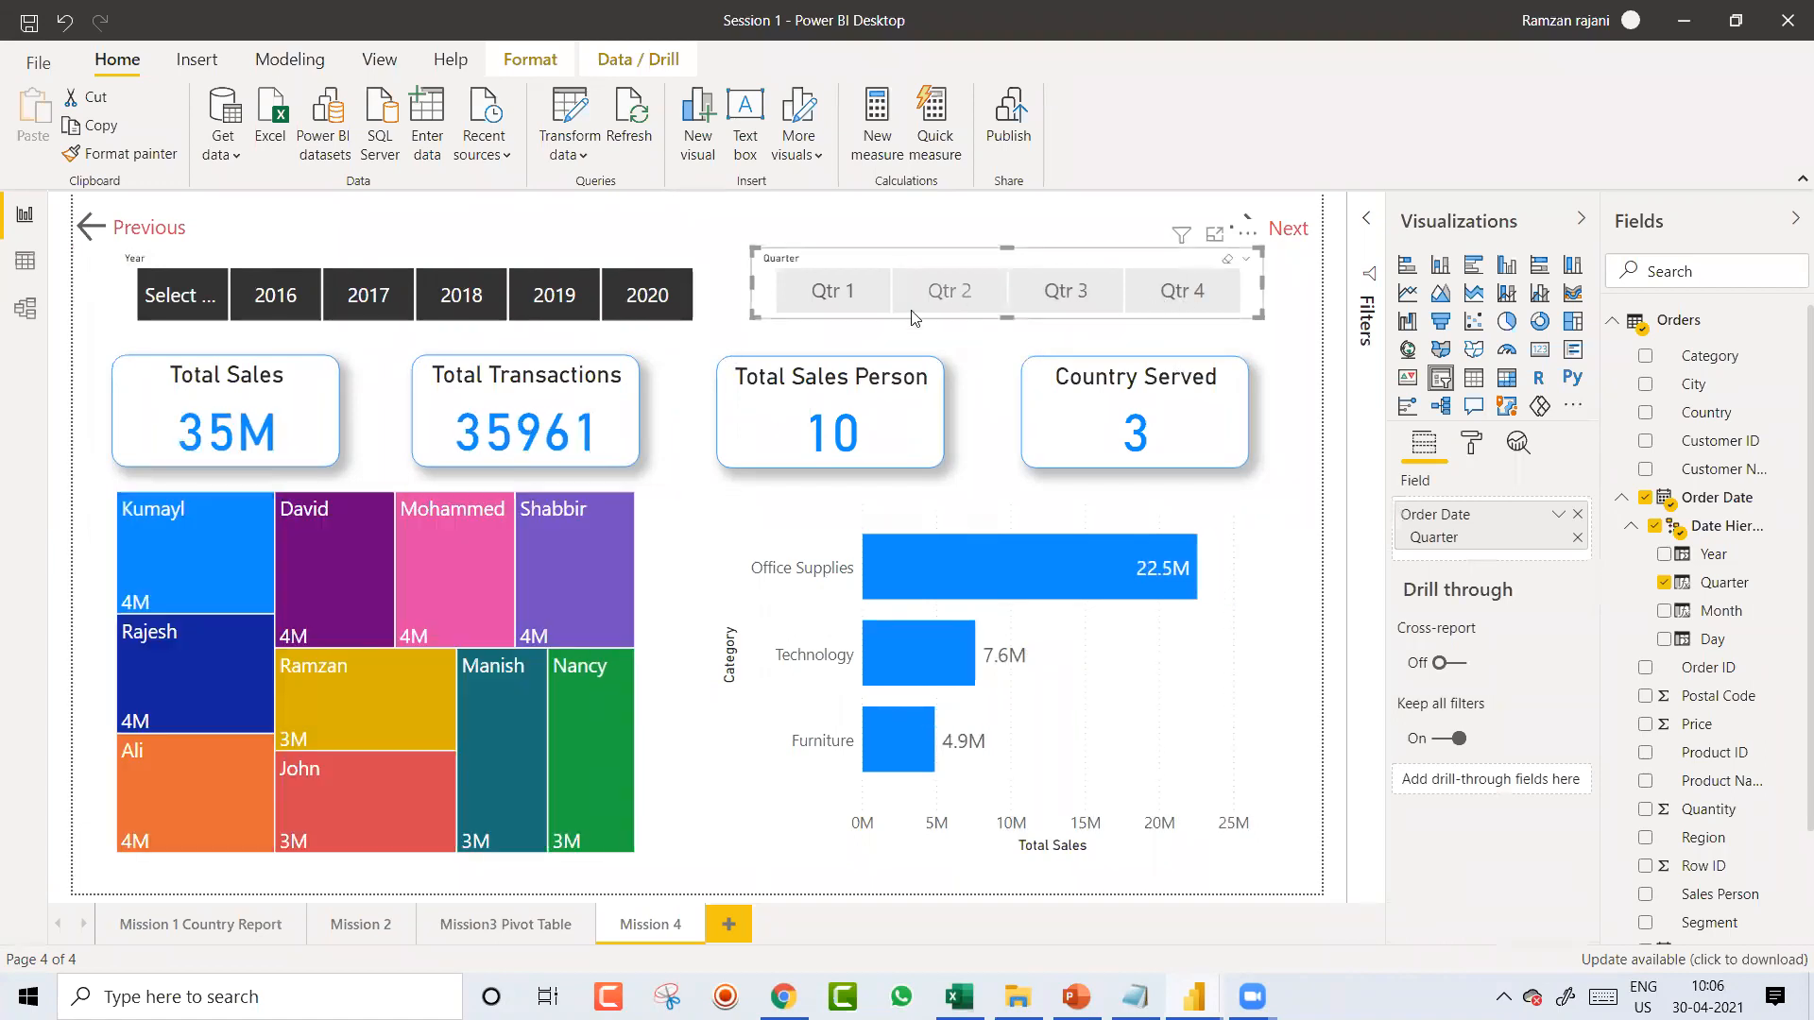
Step: Exclude 2016, filter by Qtr 1, Qtr 2 and Qtr 3 in turn, clear the quarter filter and include 2016 again
left_click(291, 298)
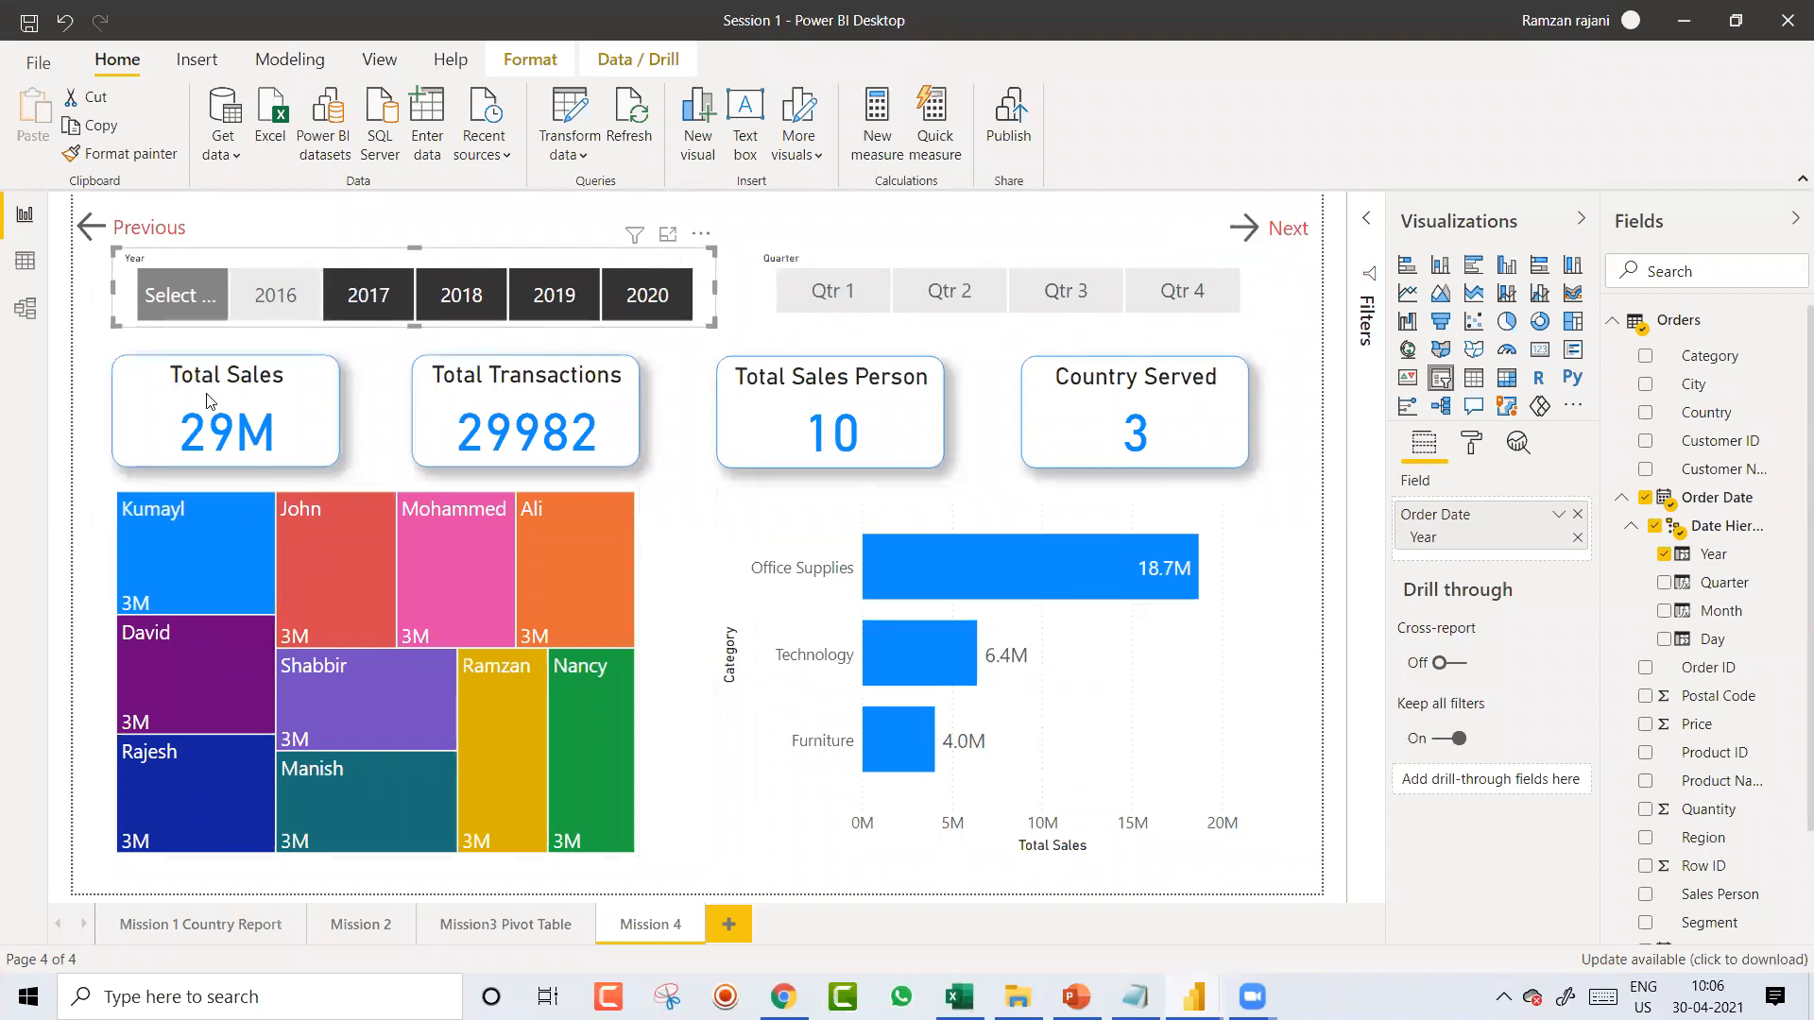
left_click(832, 291)
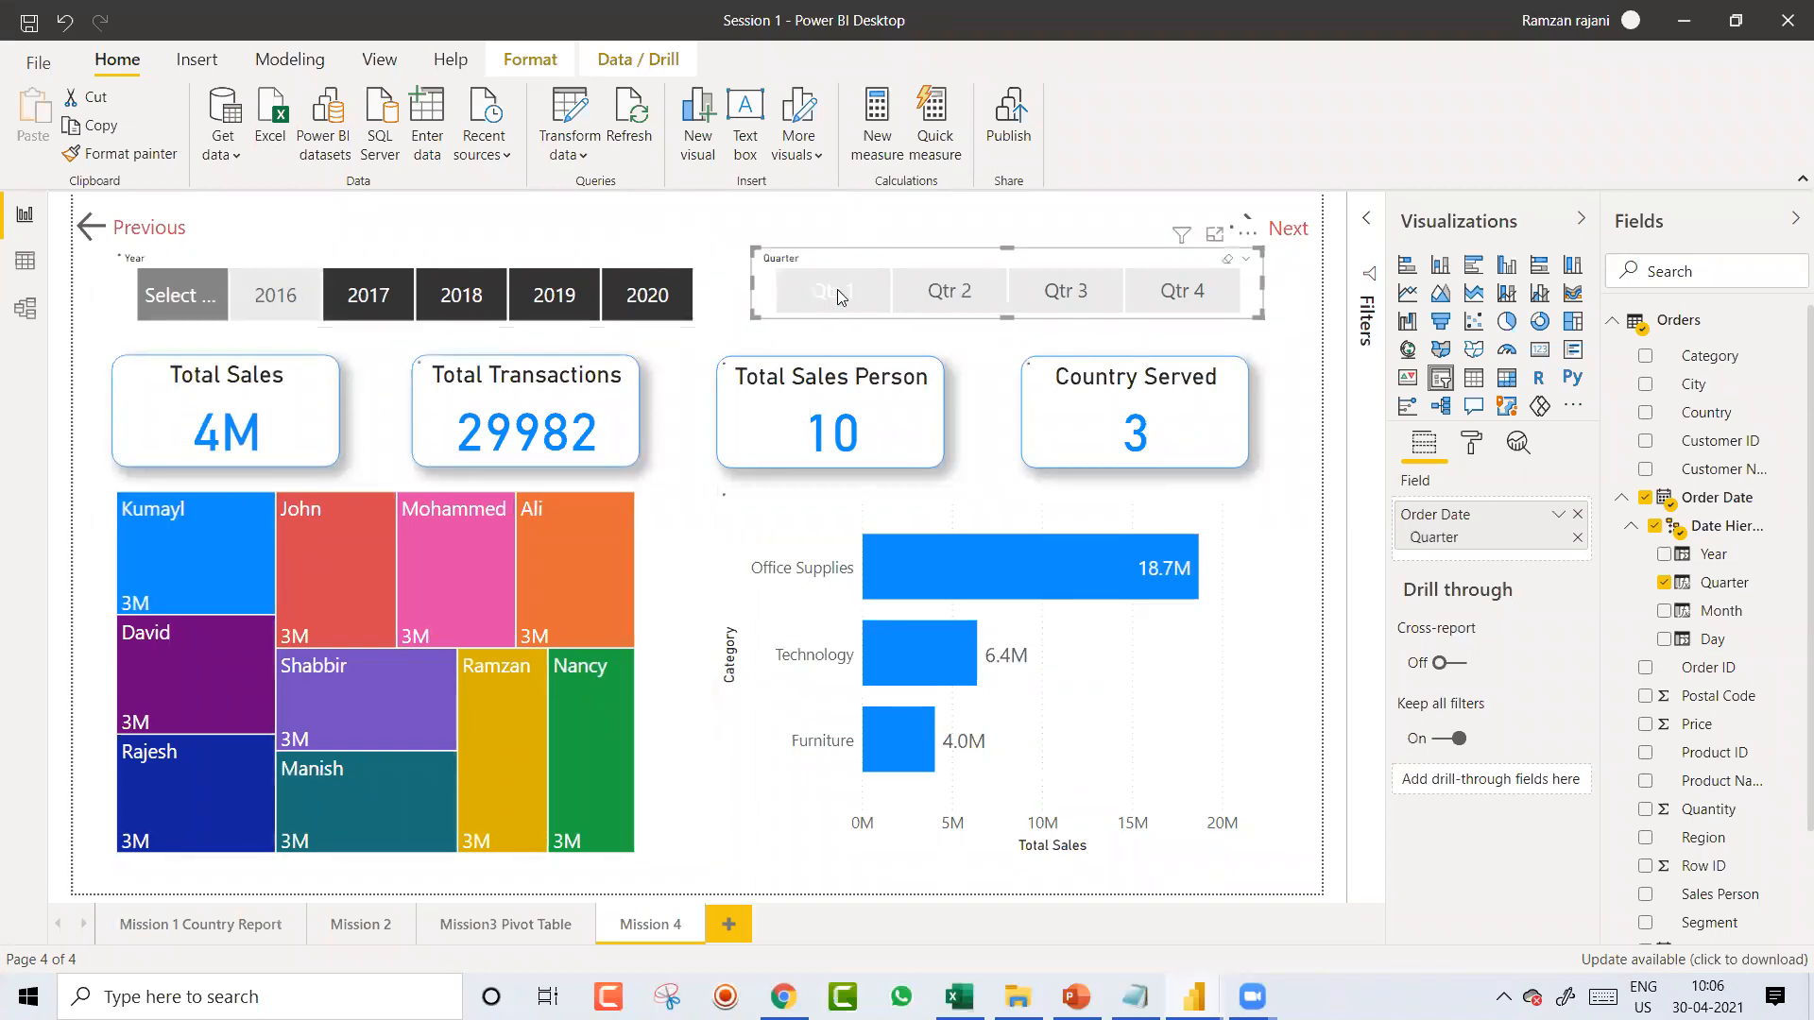
left_click(954, 291)
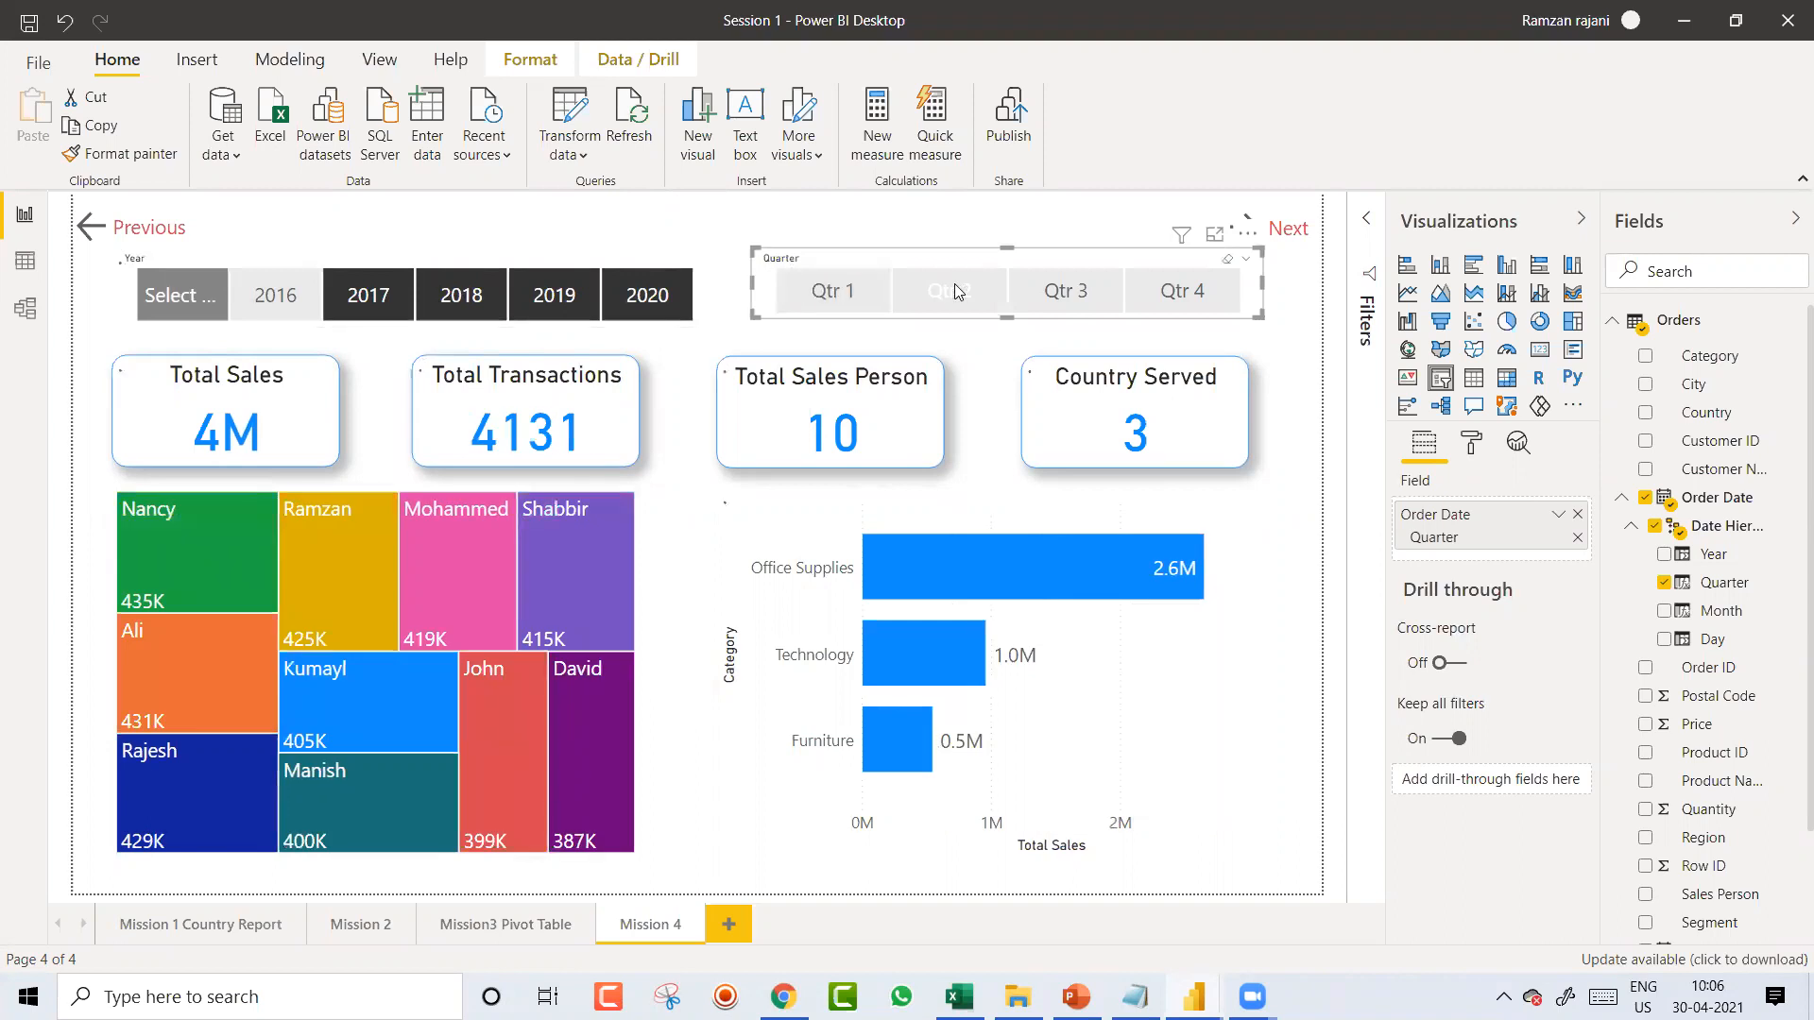
left_click(1062, 293)
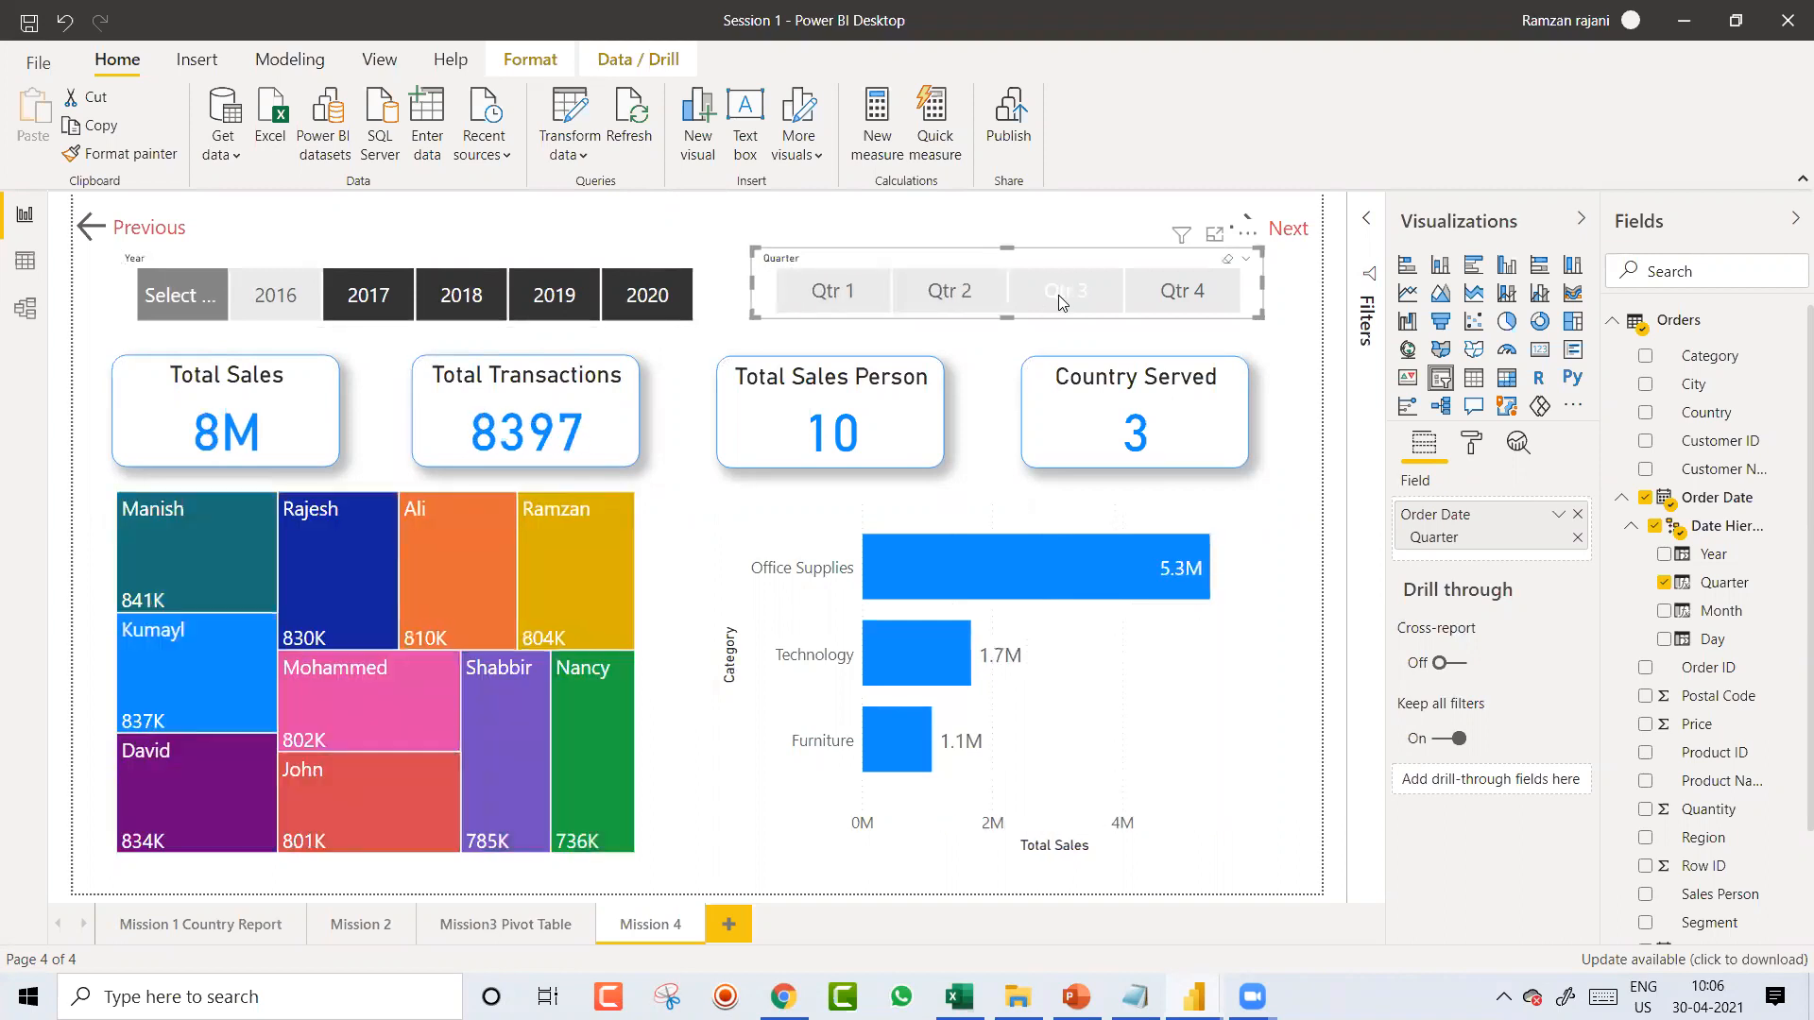
left_click(1058, 295)
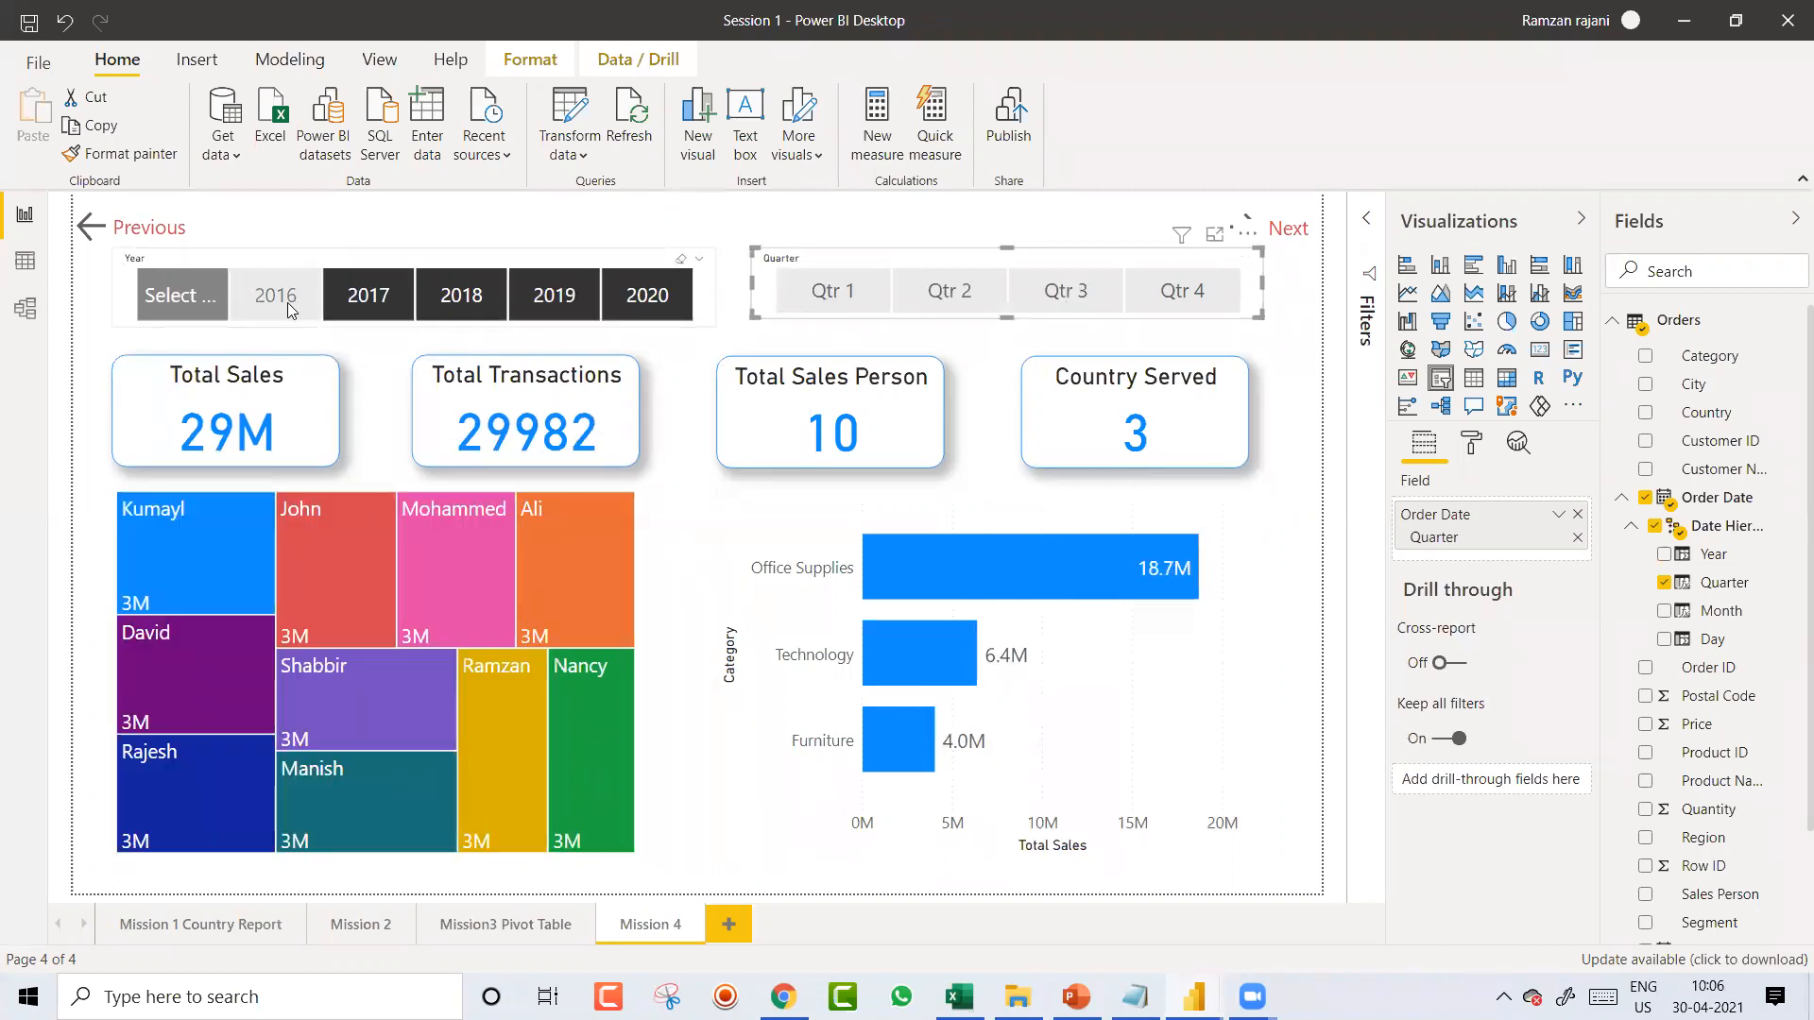
left_click(290, 309)
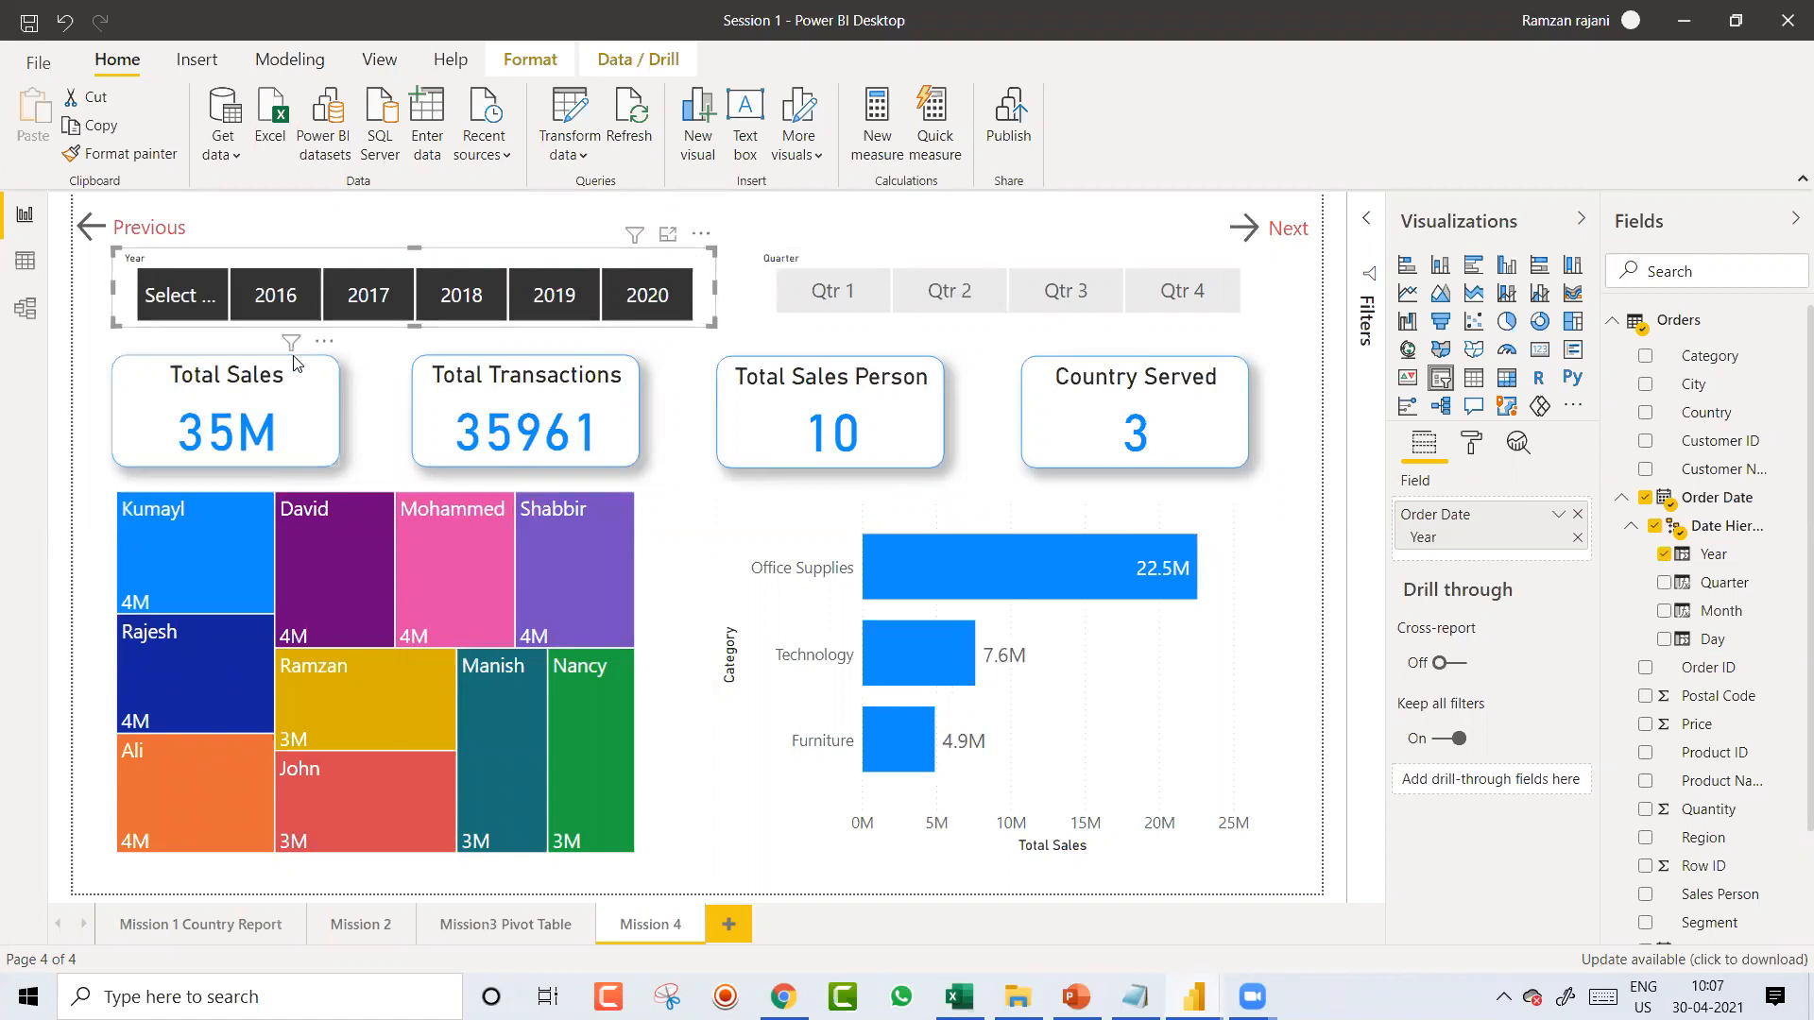
left_click(203, 395)
left_click(528, 367)
left_click(837, 365)
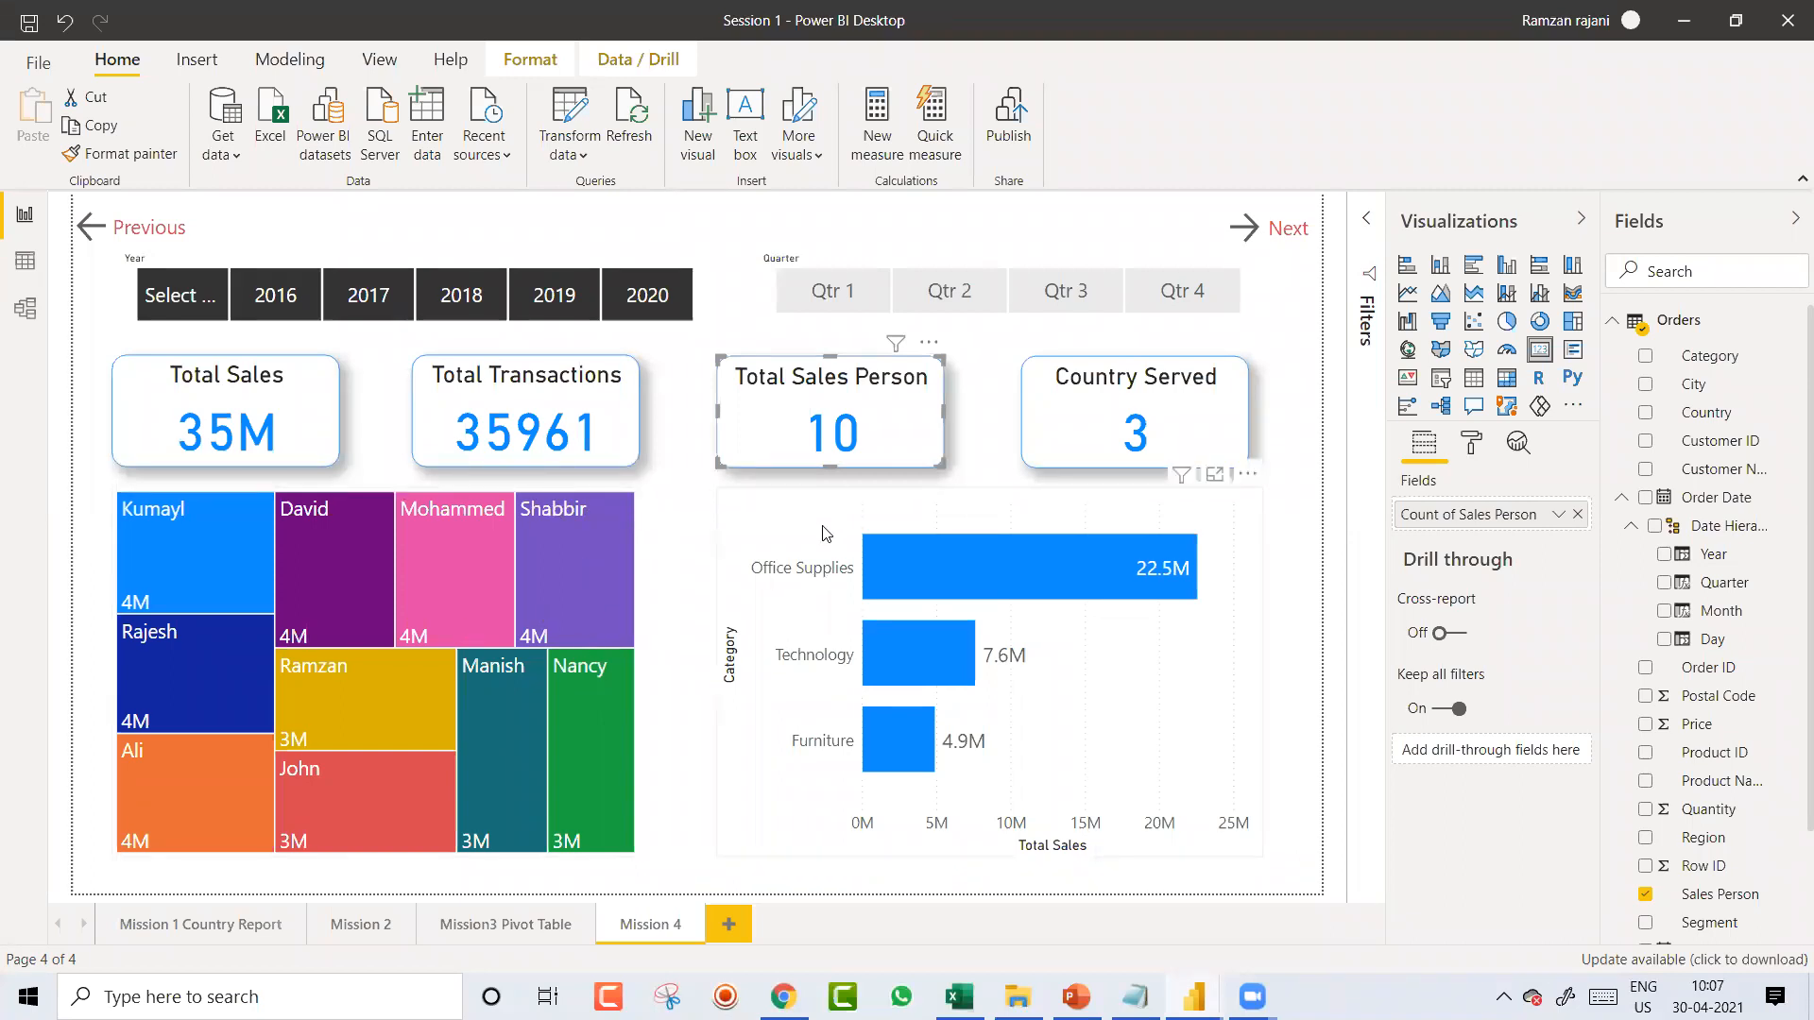
left_click(958, 228)
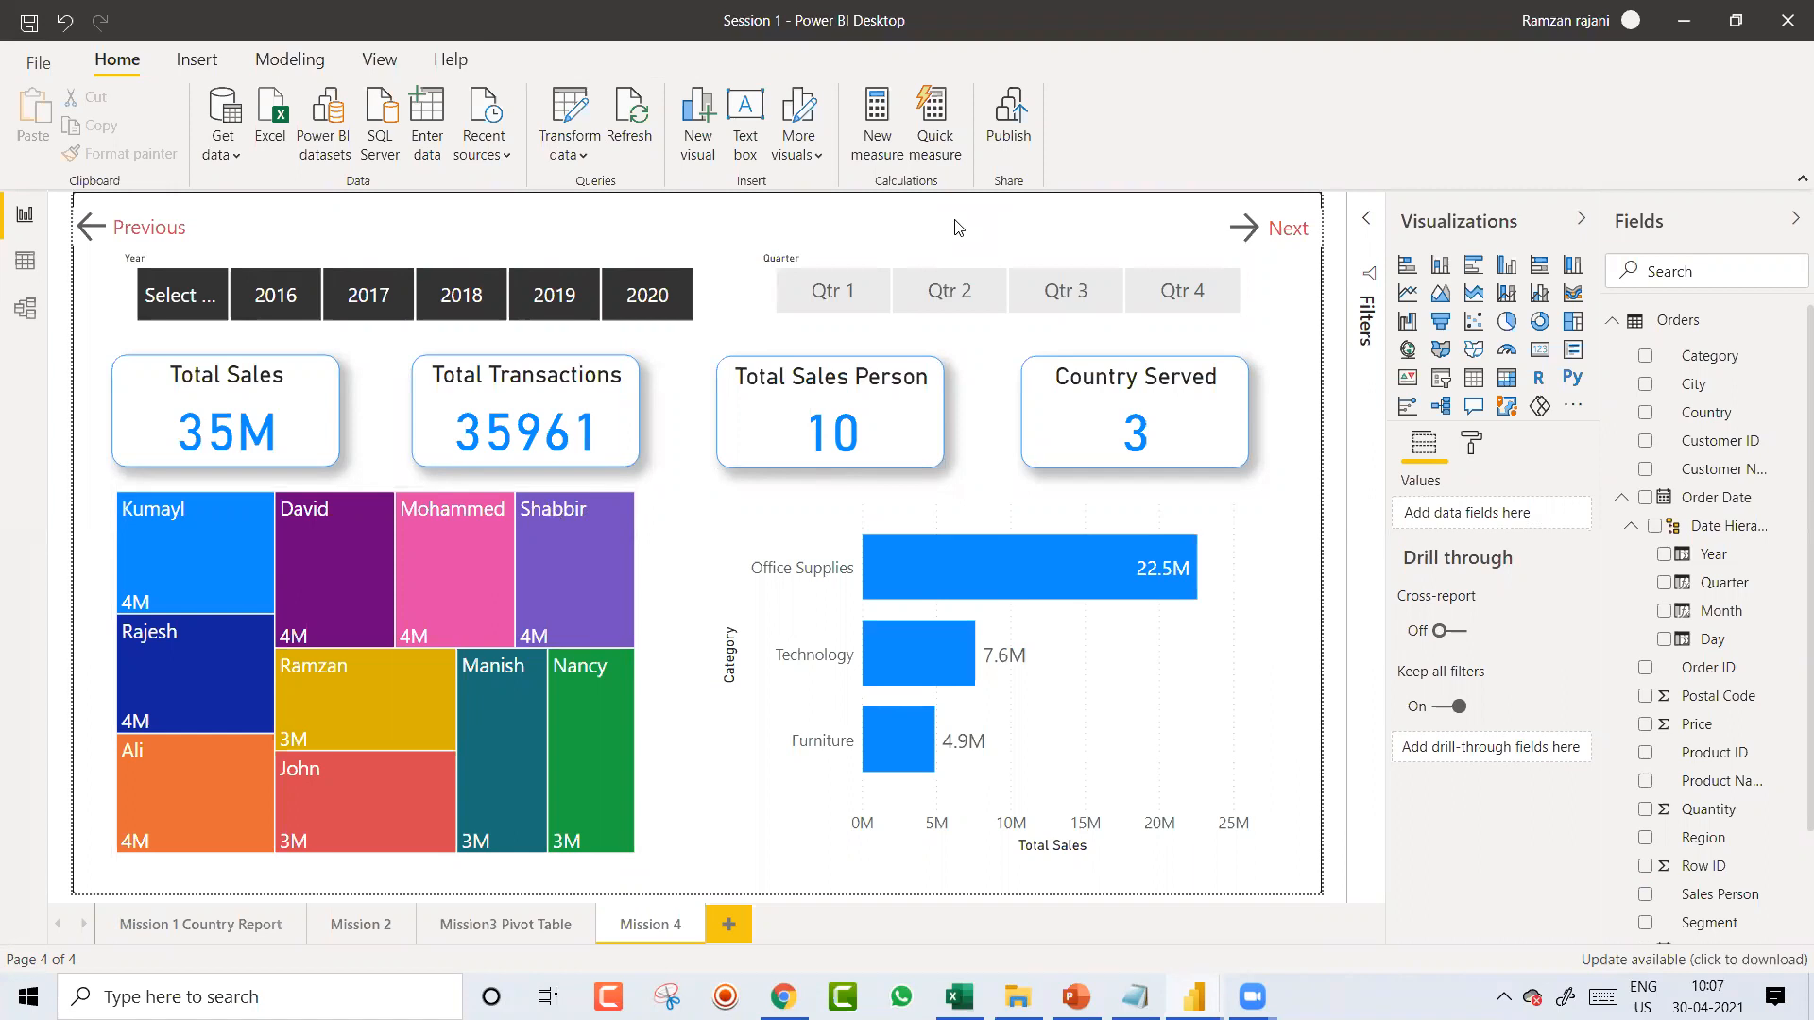
Step: Switch to the Notepad window with the numbered list of session topics
key("alt+Tab")
key("alt+Tab")
key("alt+Tab")
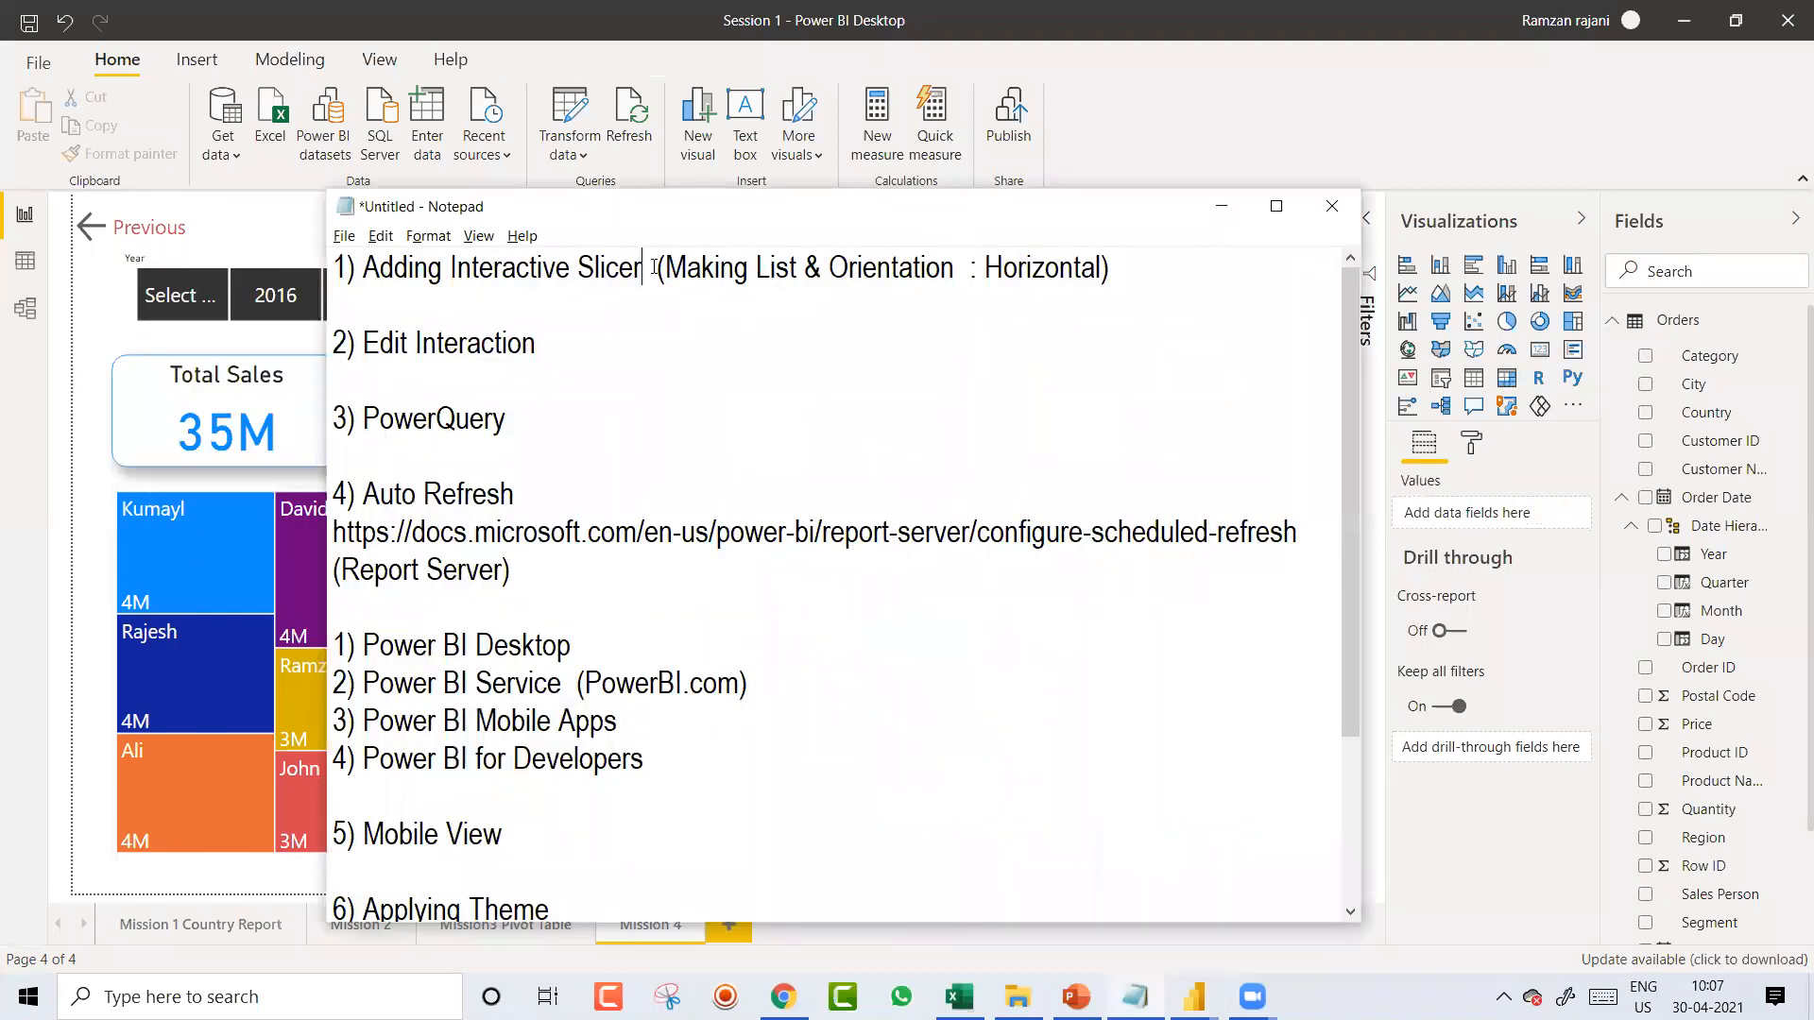
Step: Review the interactive slicer and Edit Interaction topics in the Notepad list, and return to the Mission 4 report page
left_click_drag(664, 267, 956, 271)
left_click(605, 354)
left_click(570, 364)
left_click(1038, 245)
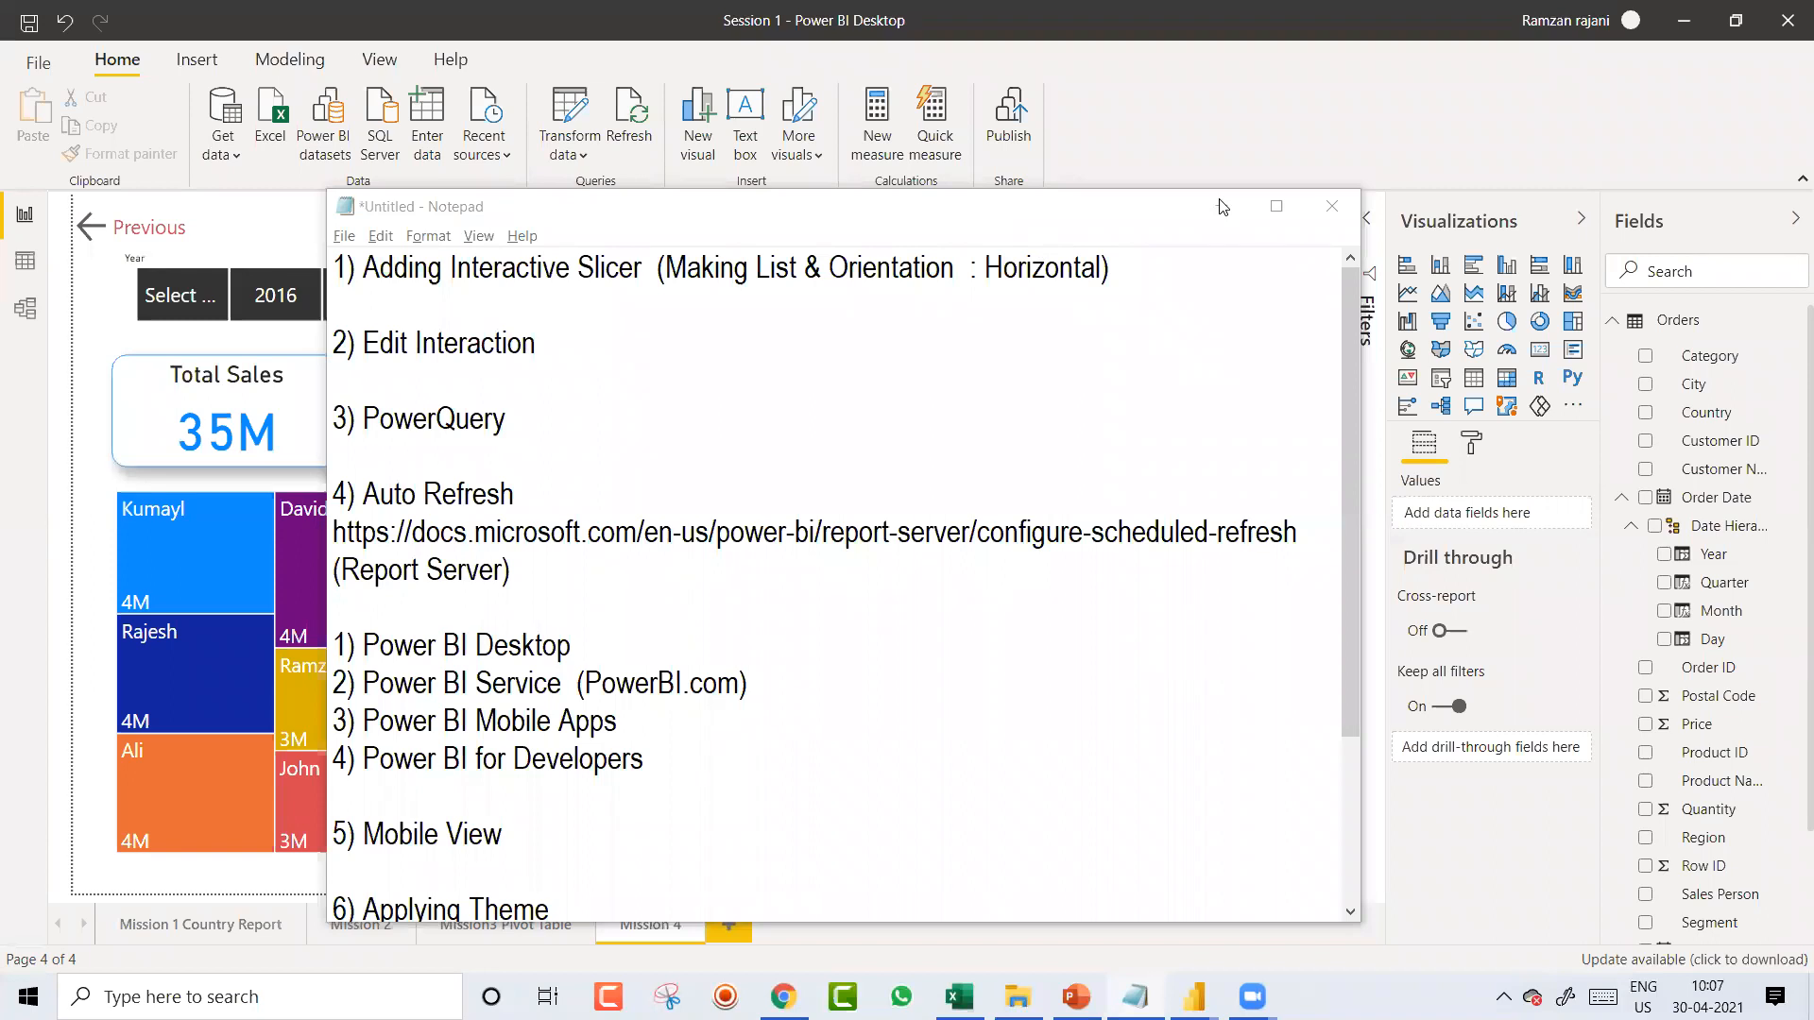
left_click_drag(540, 343, 332, 343)
left_click(479, 355)
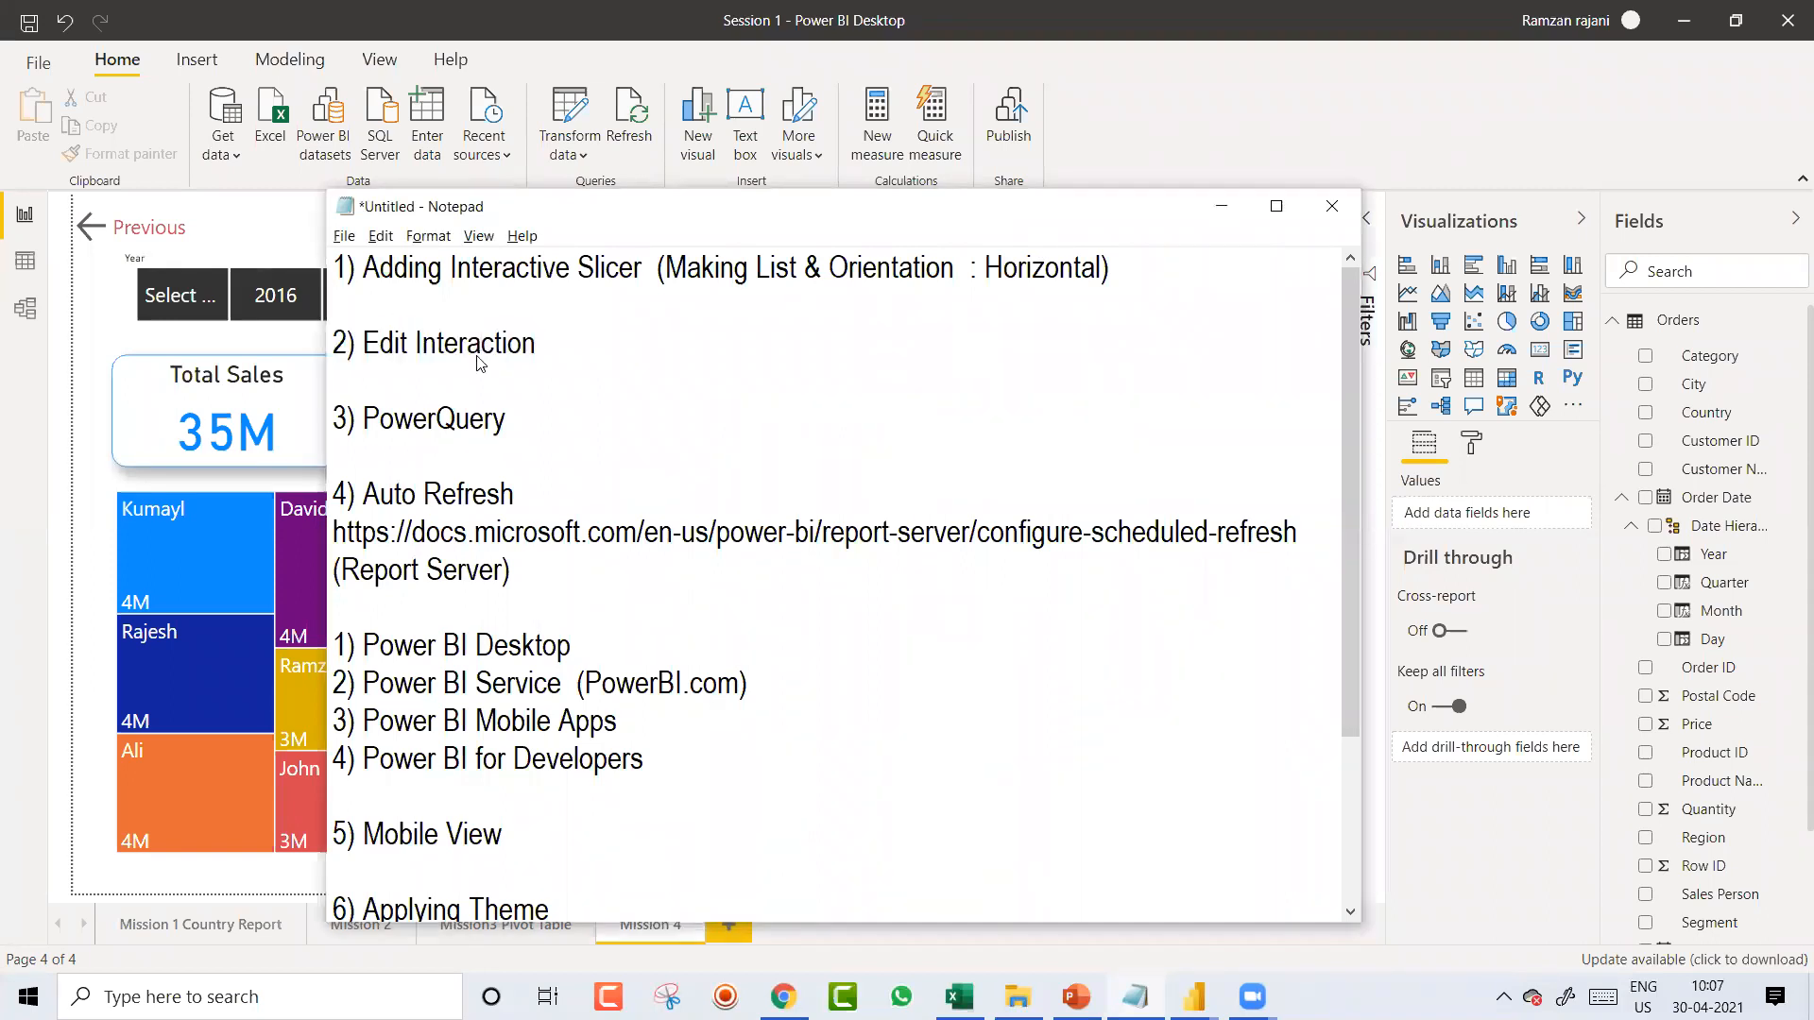
left_click(1222, 206)
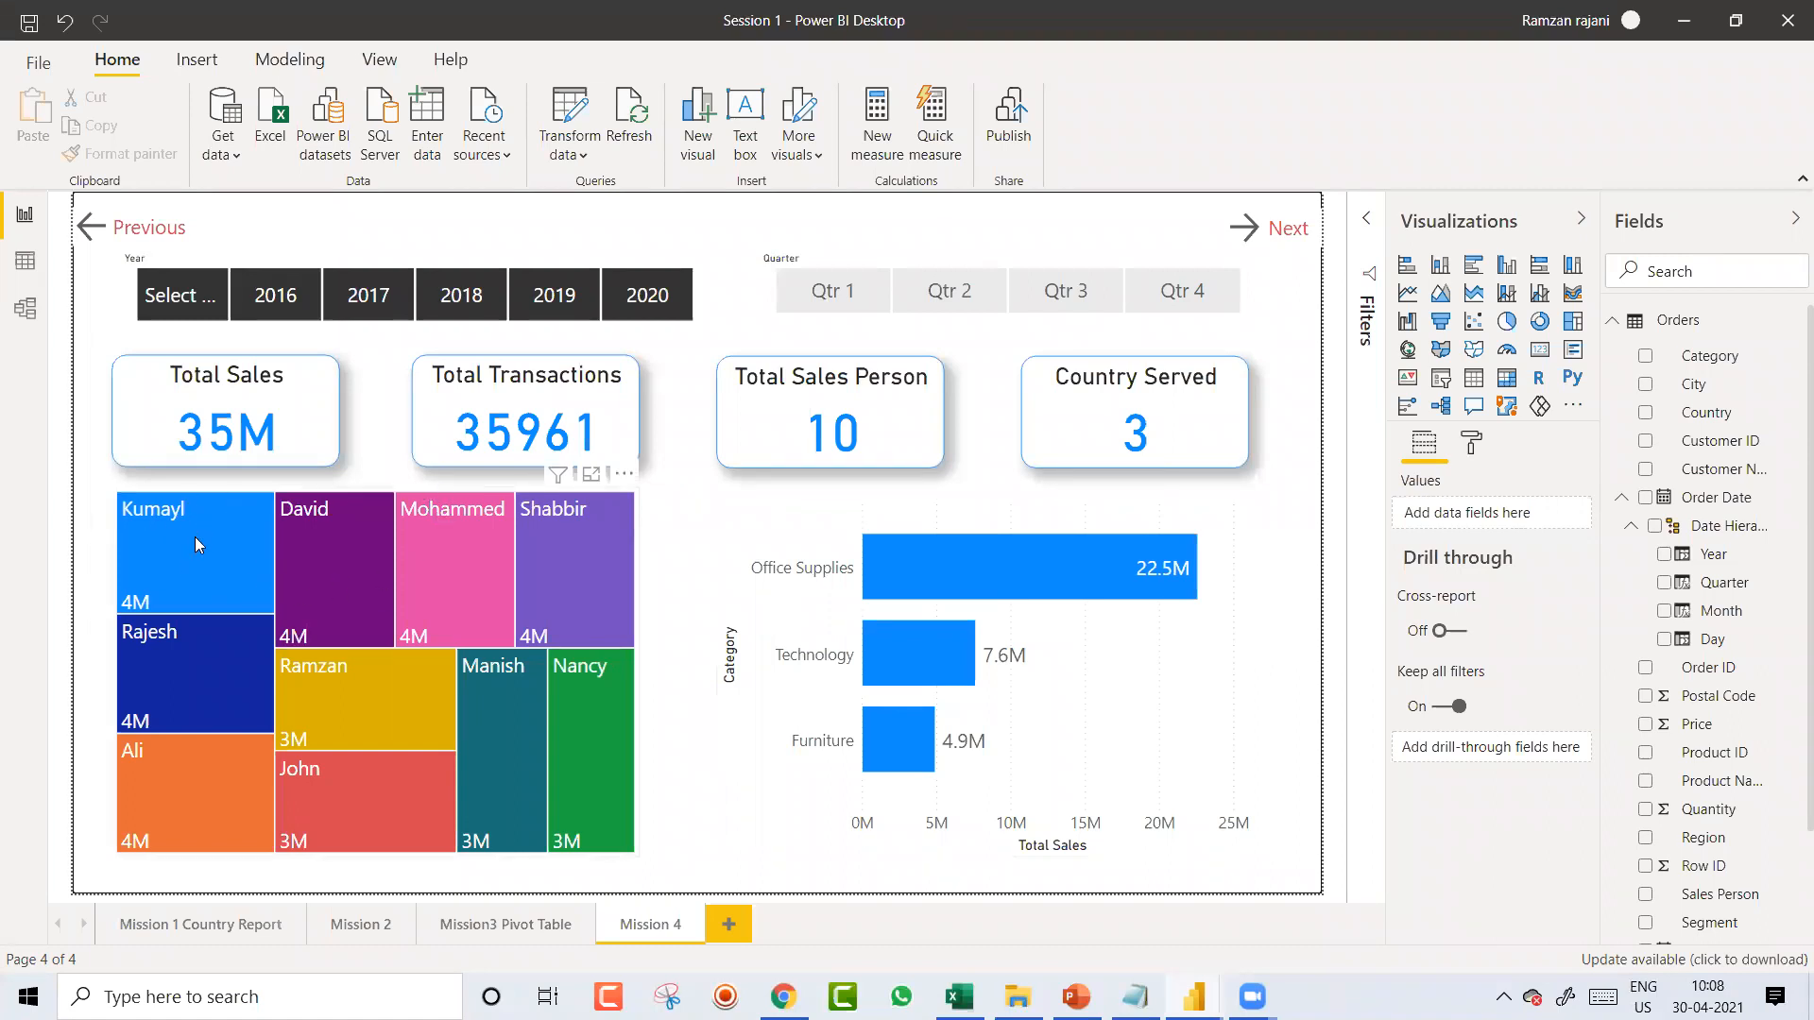
Step: Test the treemap's default cross-filtering by selecting one sales person's tile and clearing the selection, twice
mouse_move(192, 538)
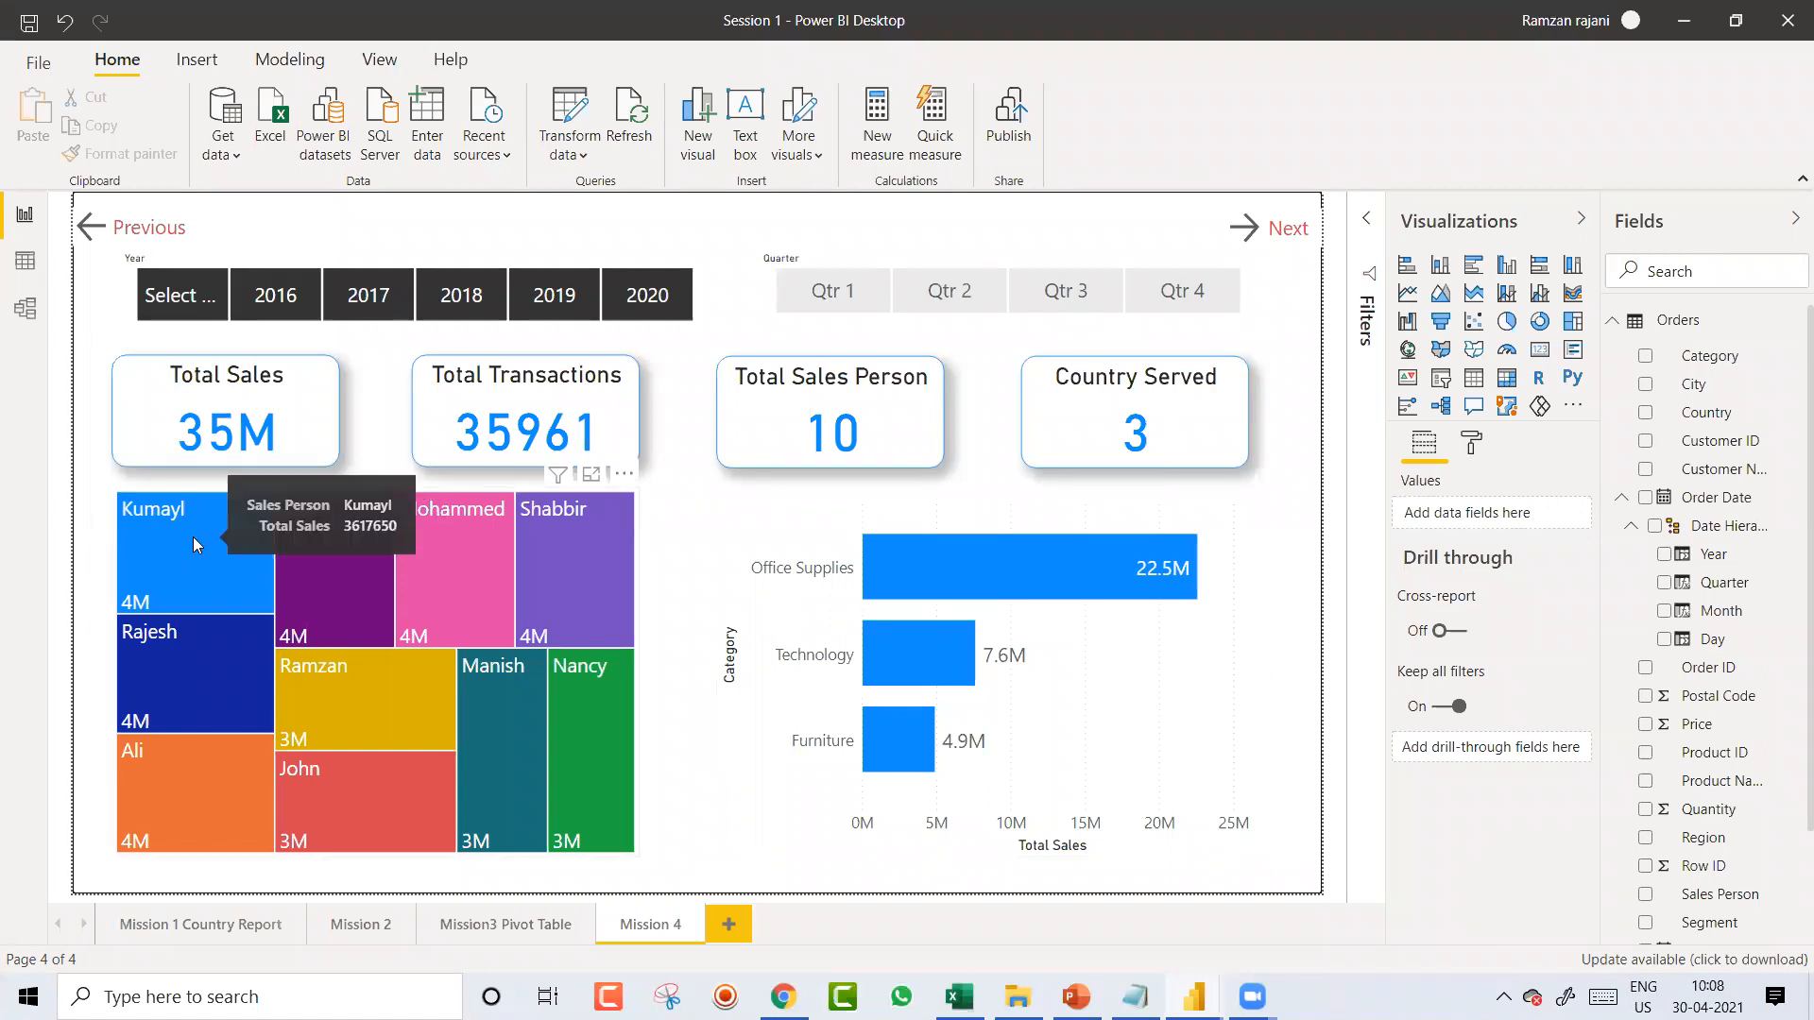
left_click(193, 537)
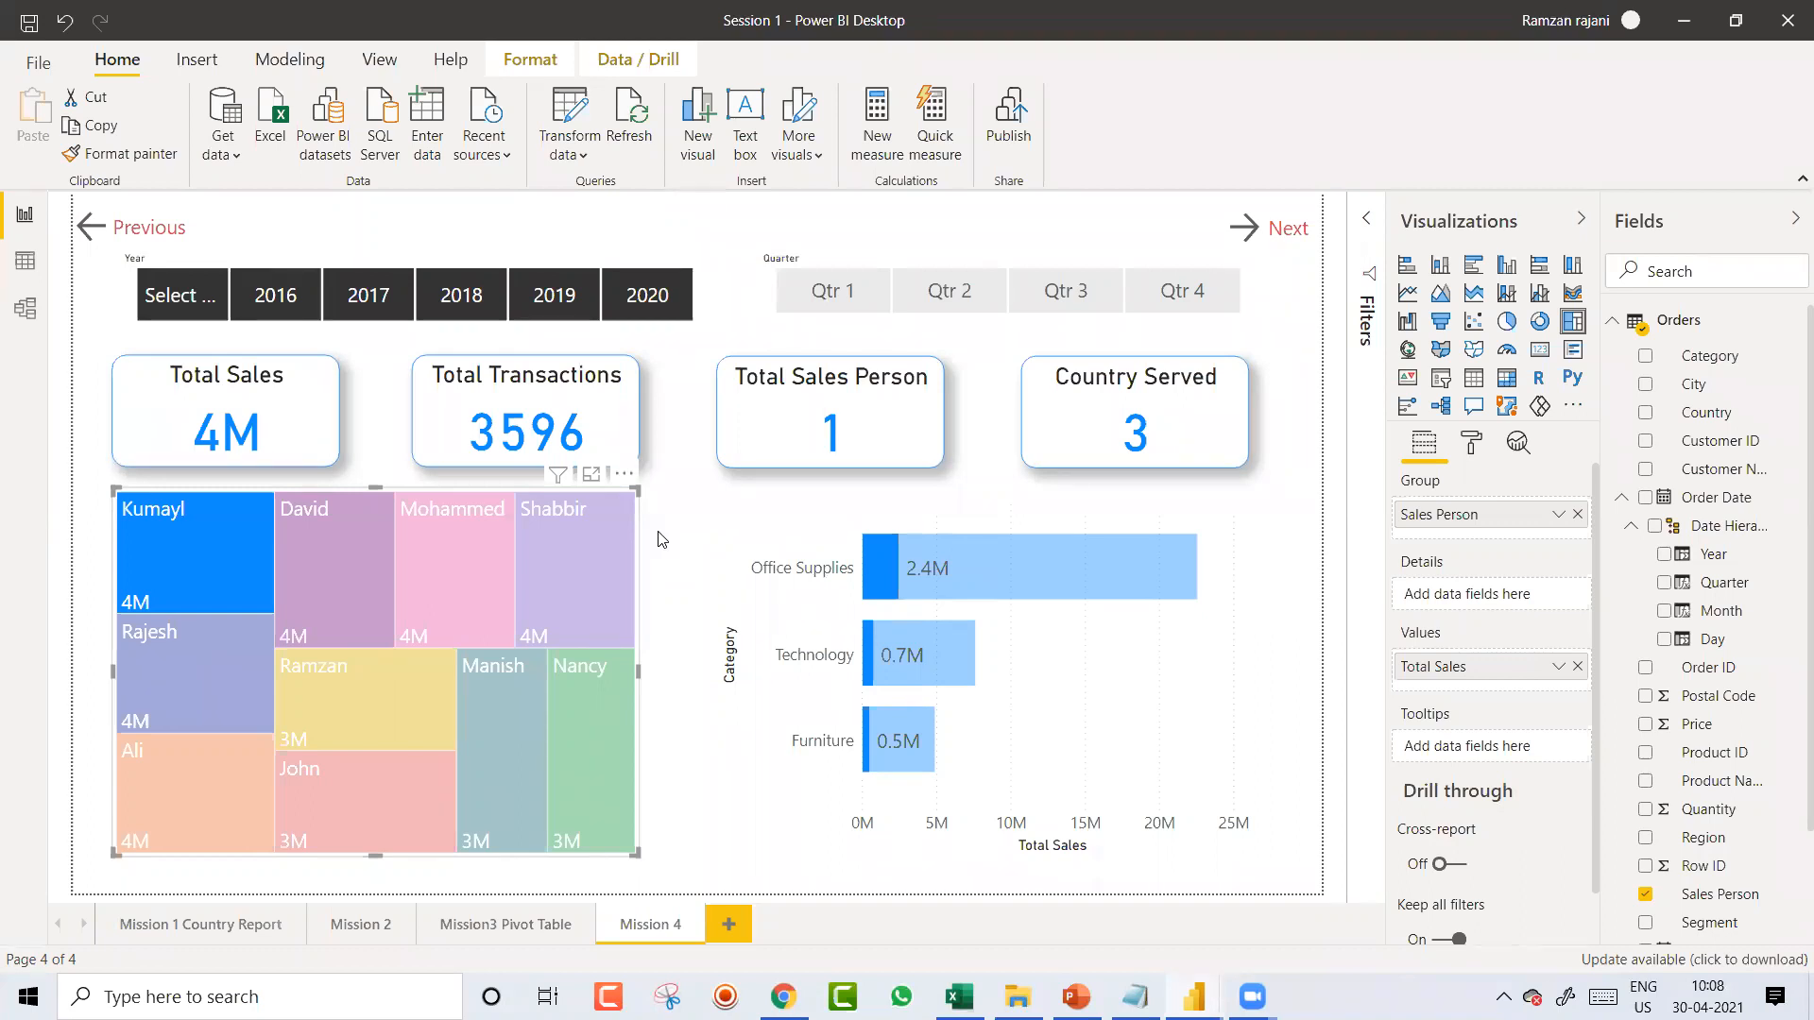
left_click(183, 549)
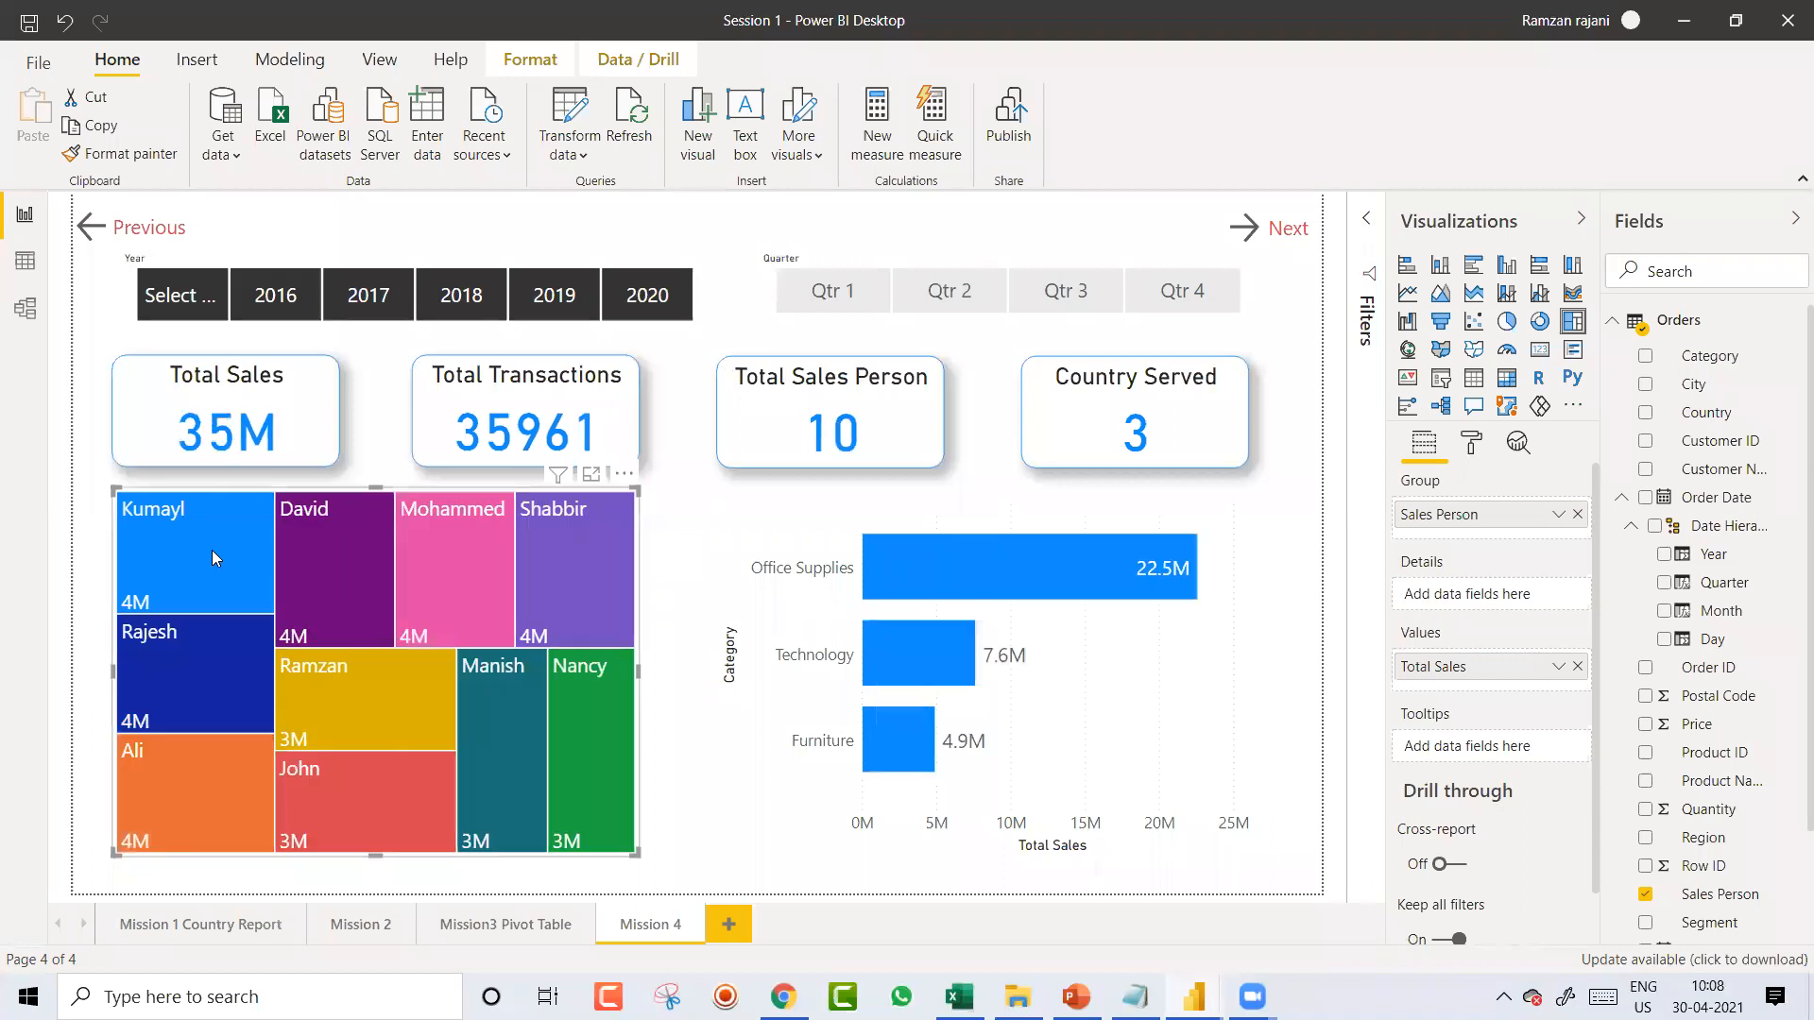
mouse_move(205, 554)
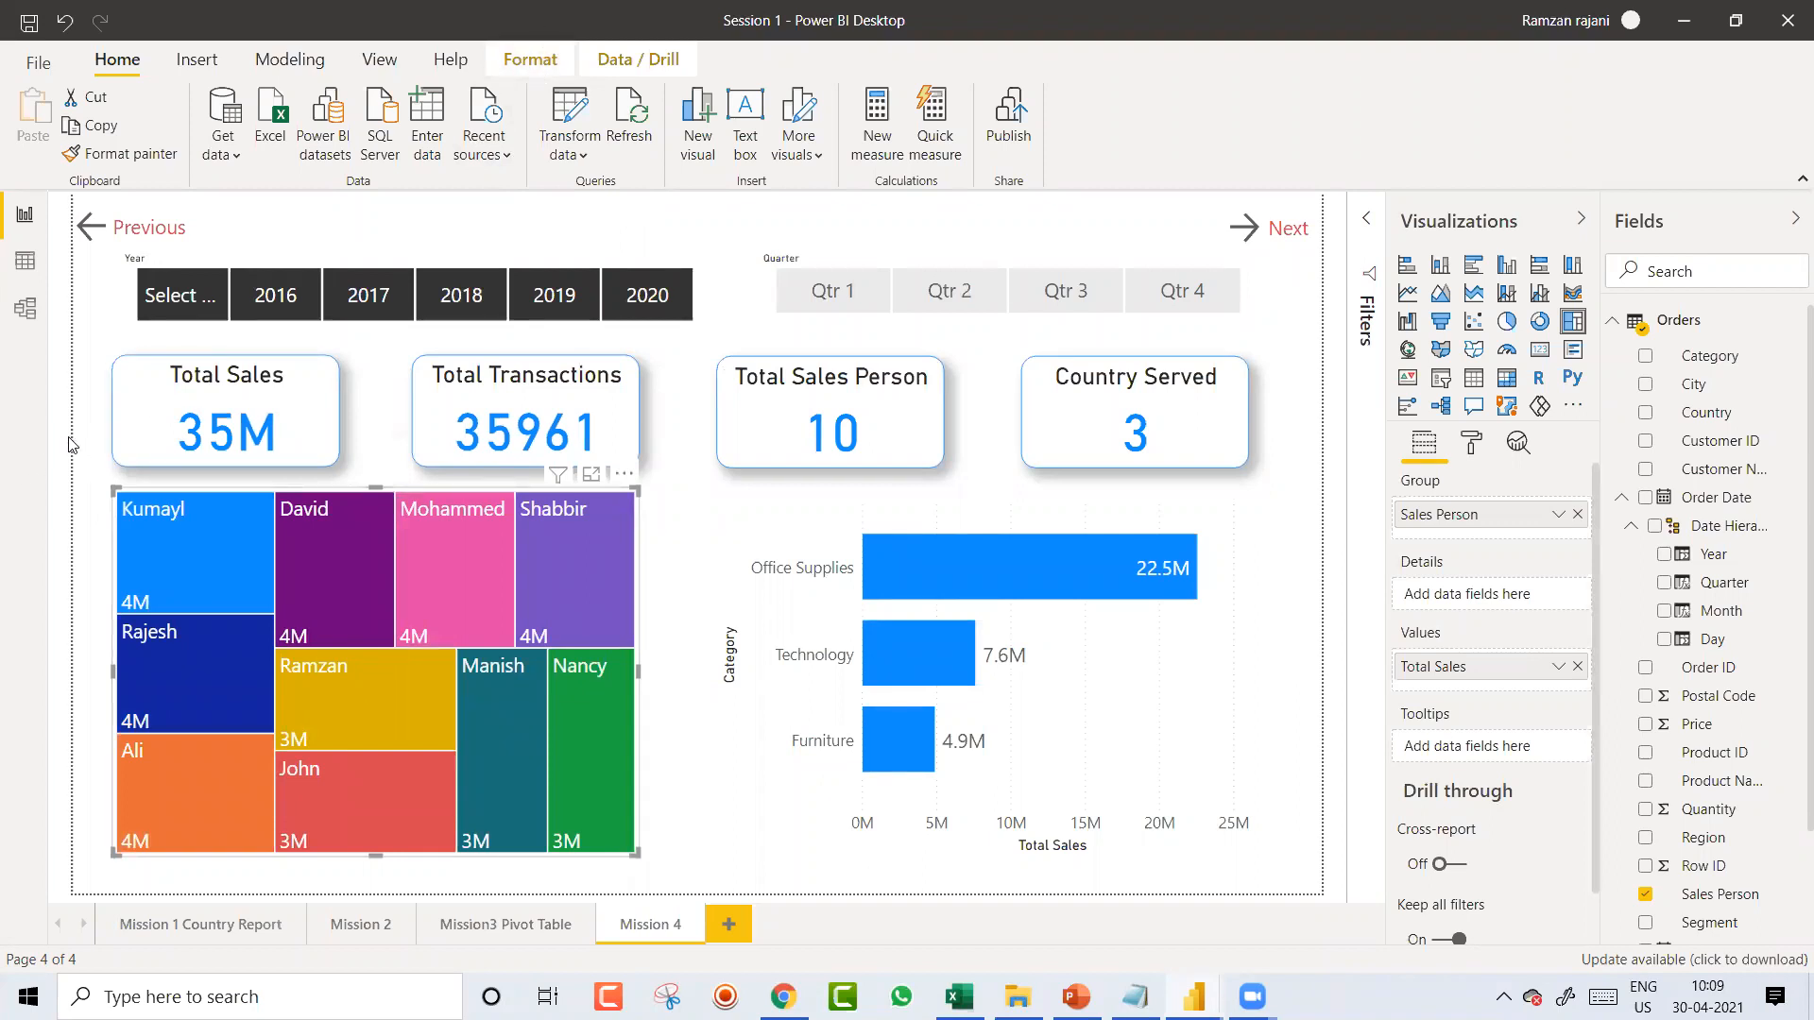
left_click(109, 471)
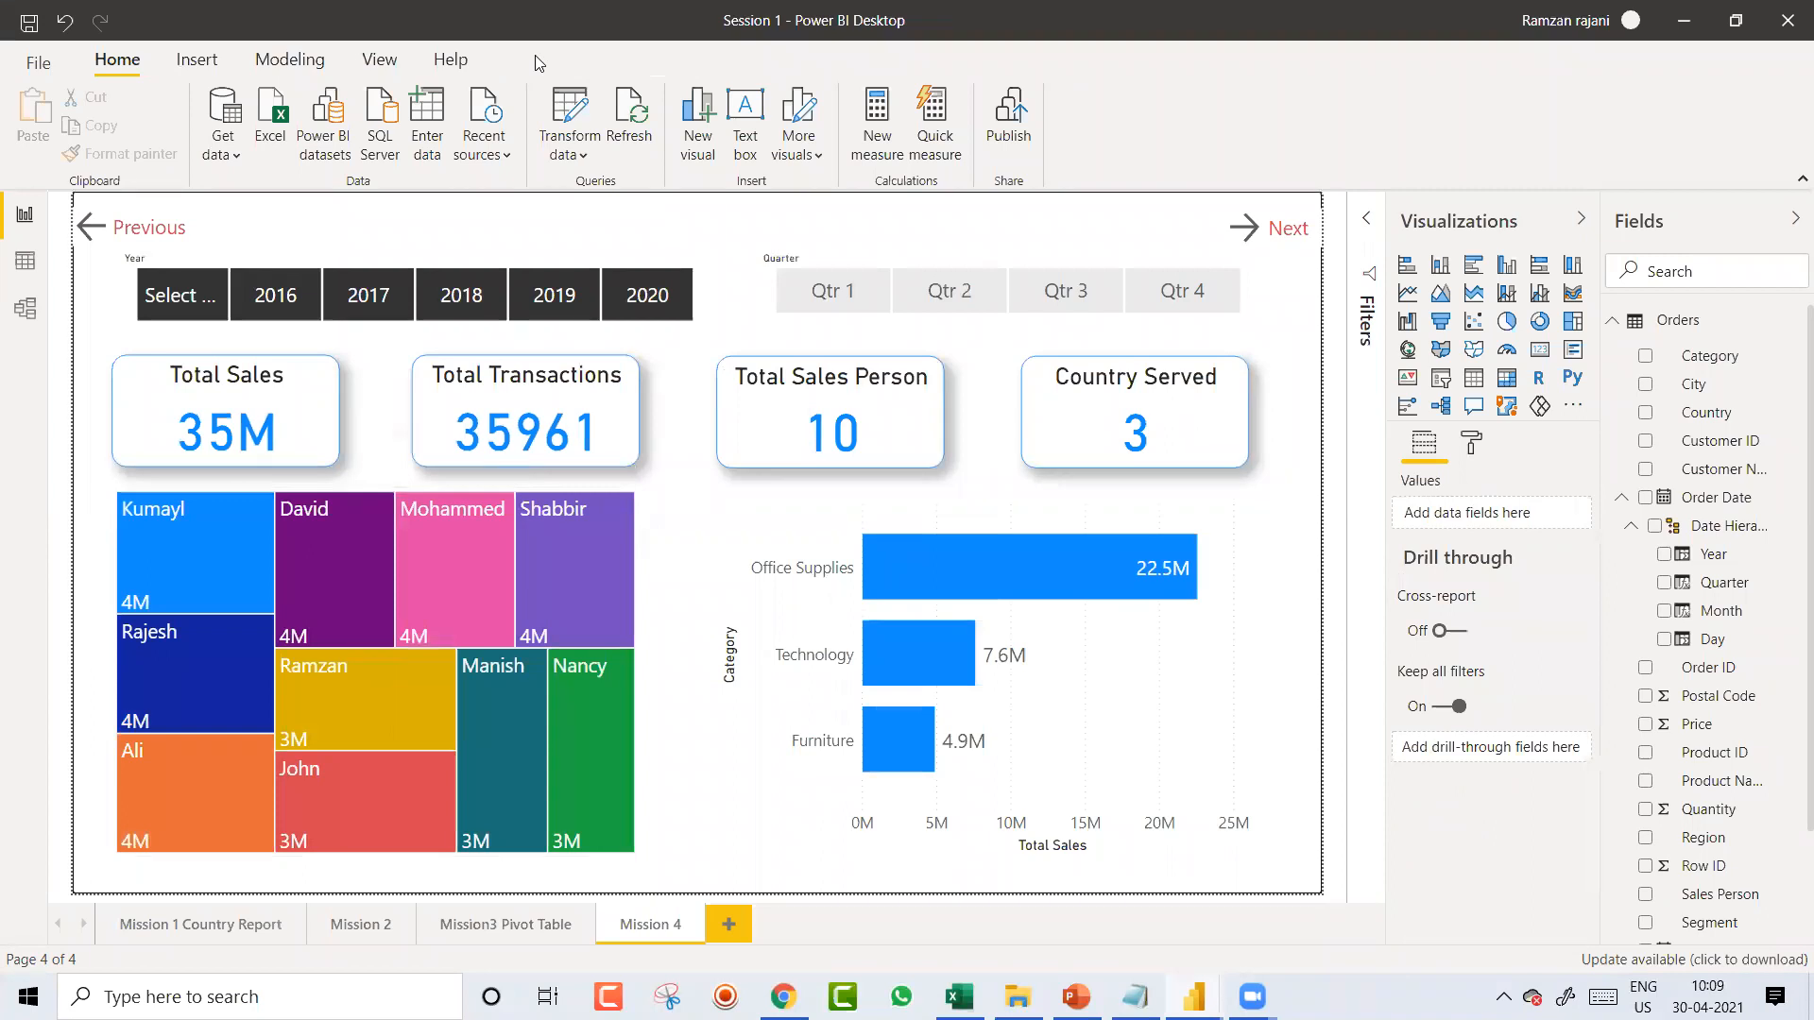
left_click(173, 498)
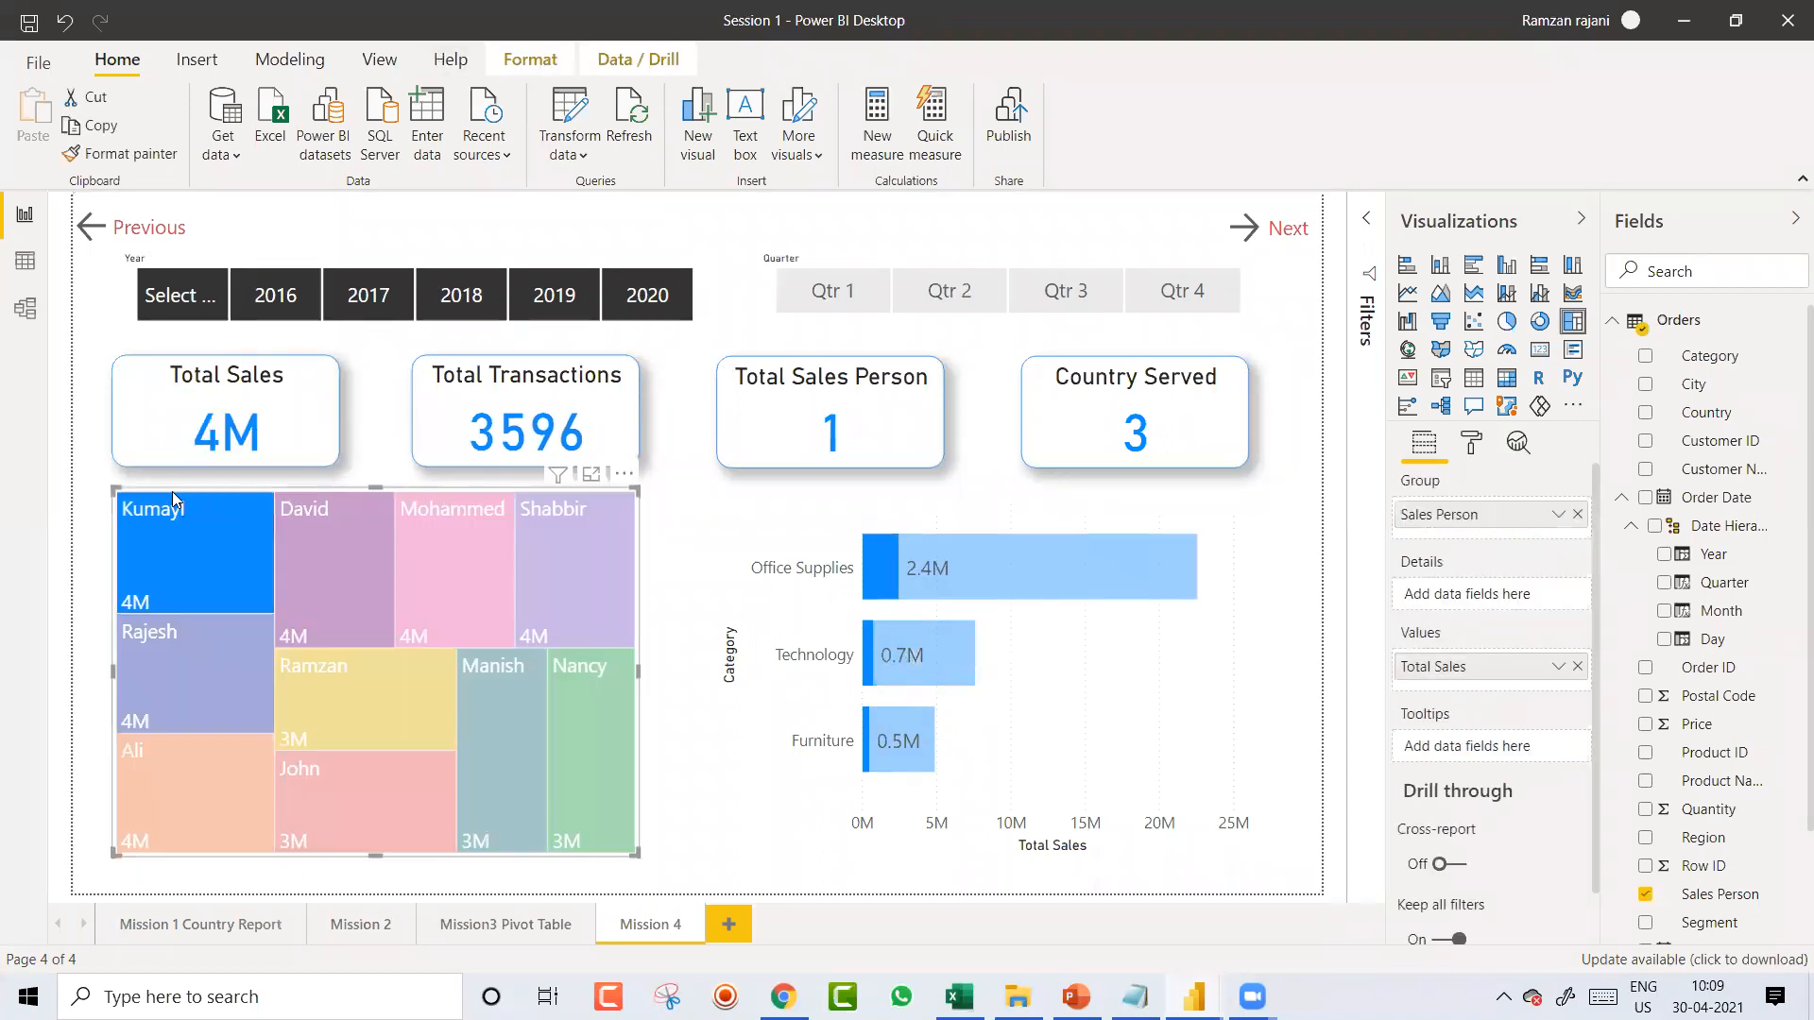
left_click(173, 499)
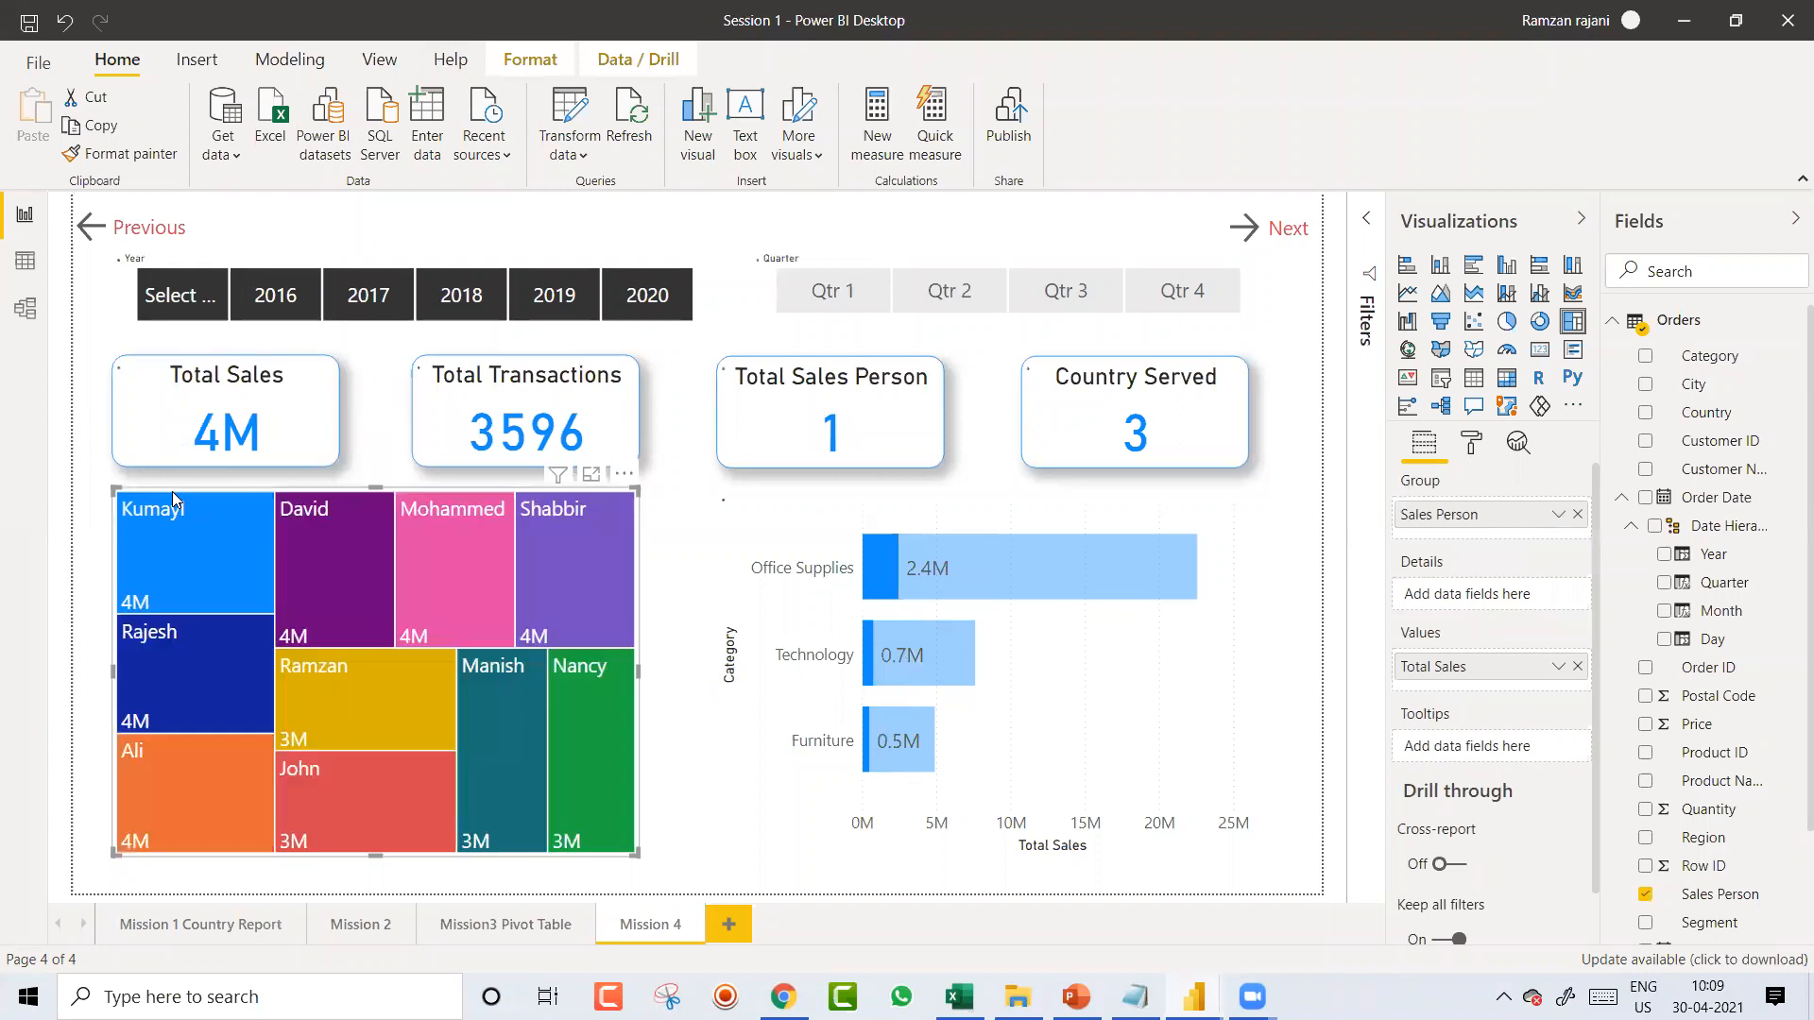
Step: Turn on Edit interactions for the sales person treemap and set its effect on the category bar chart to None
left_click(515, 62)
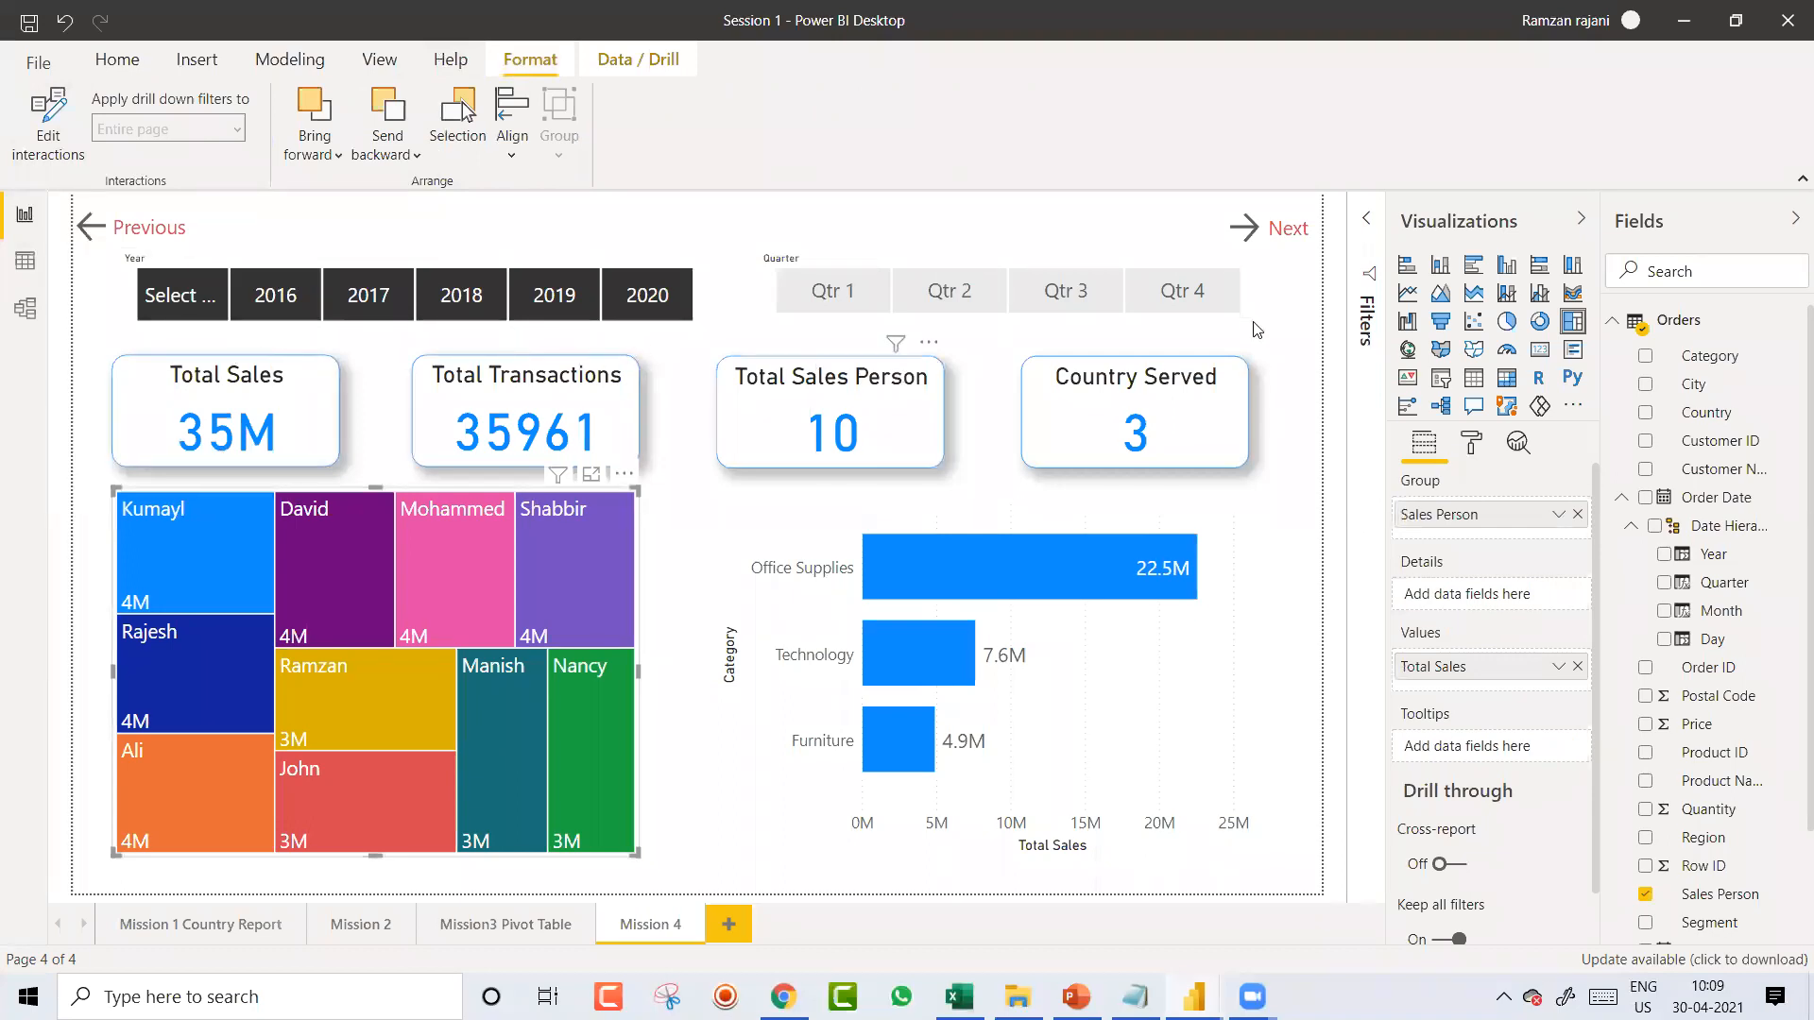
left_click(45, 123)
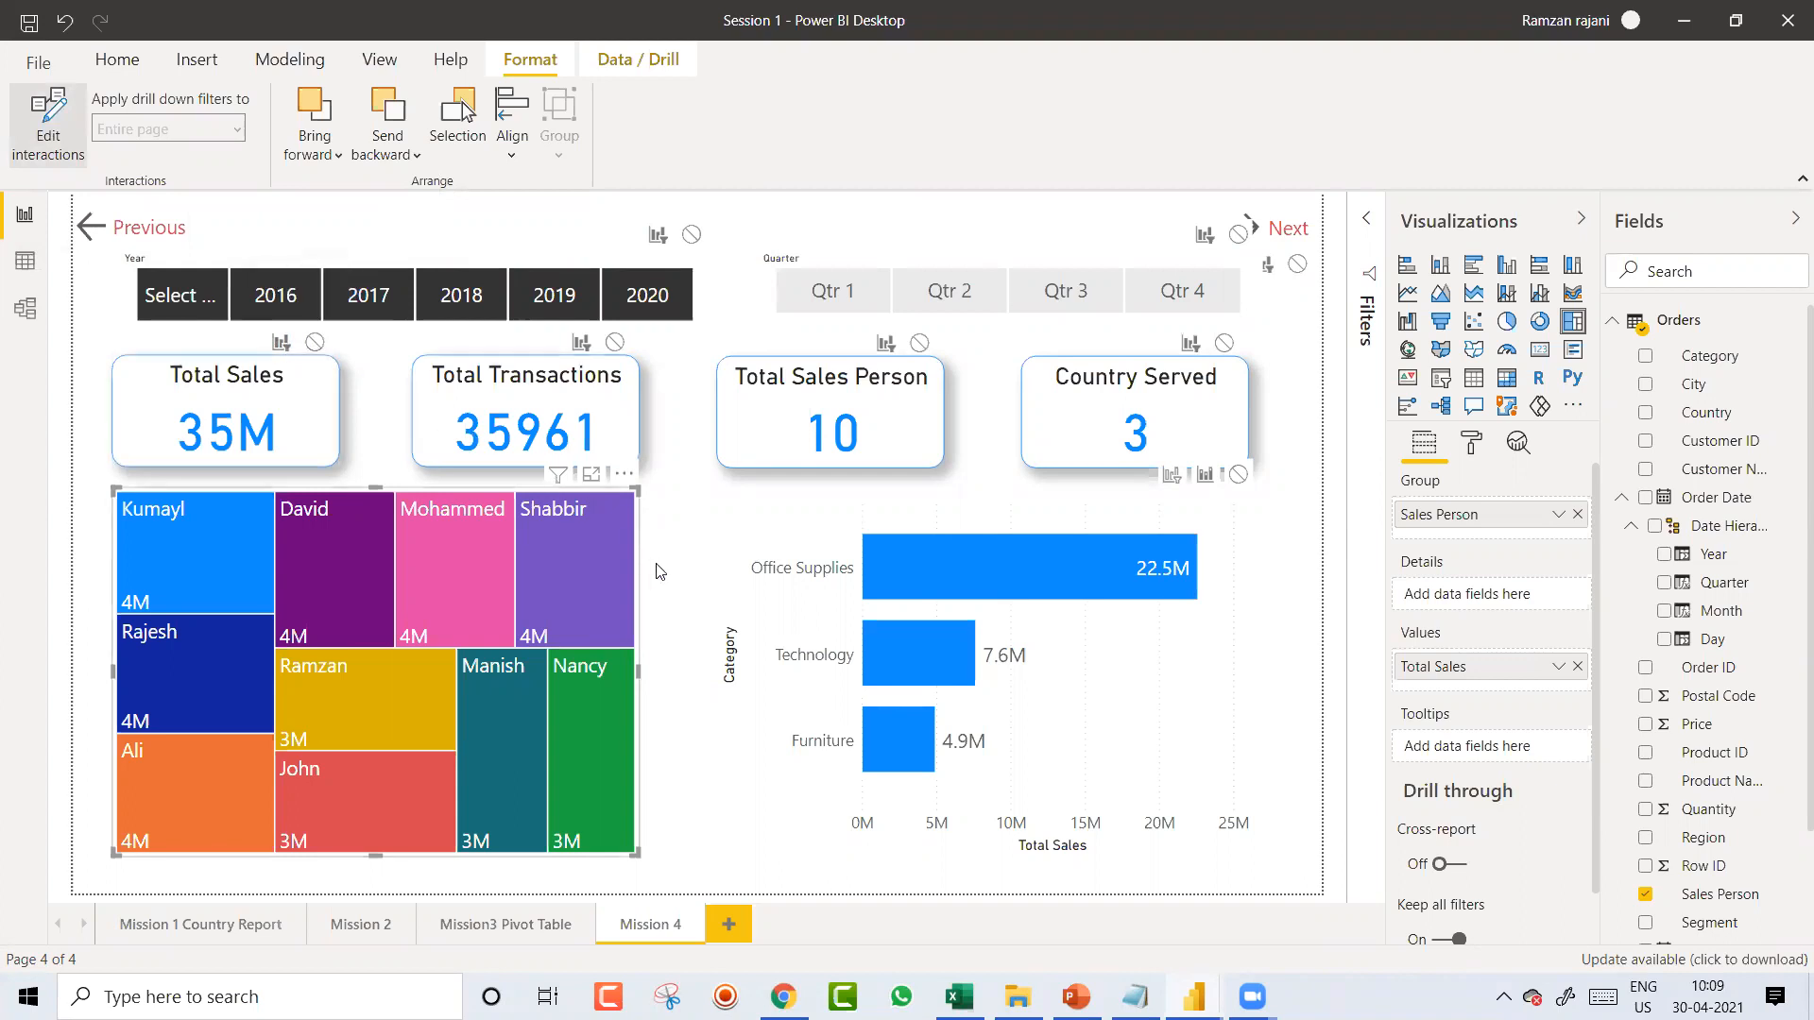
left_click(56, 140)
left_click(1239, 475)
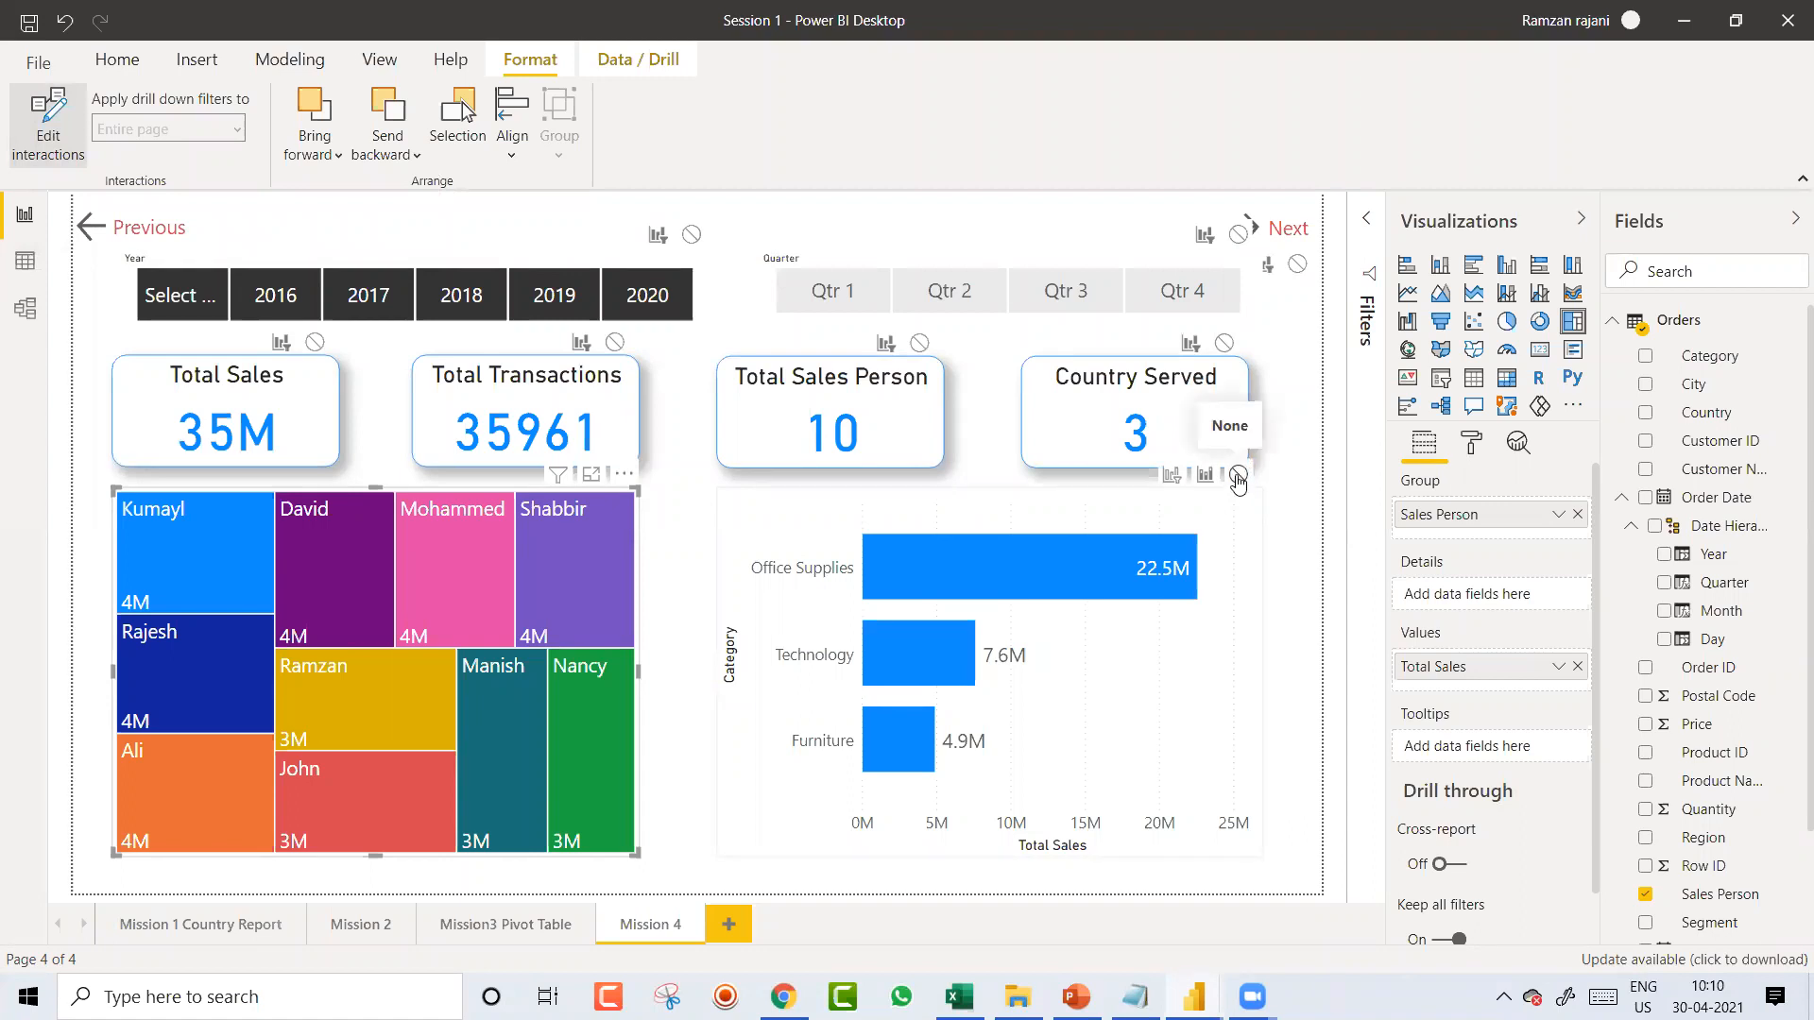
left_click(1239, 475)
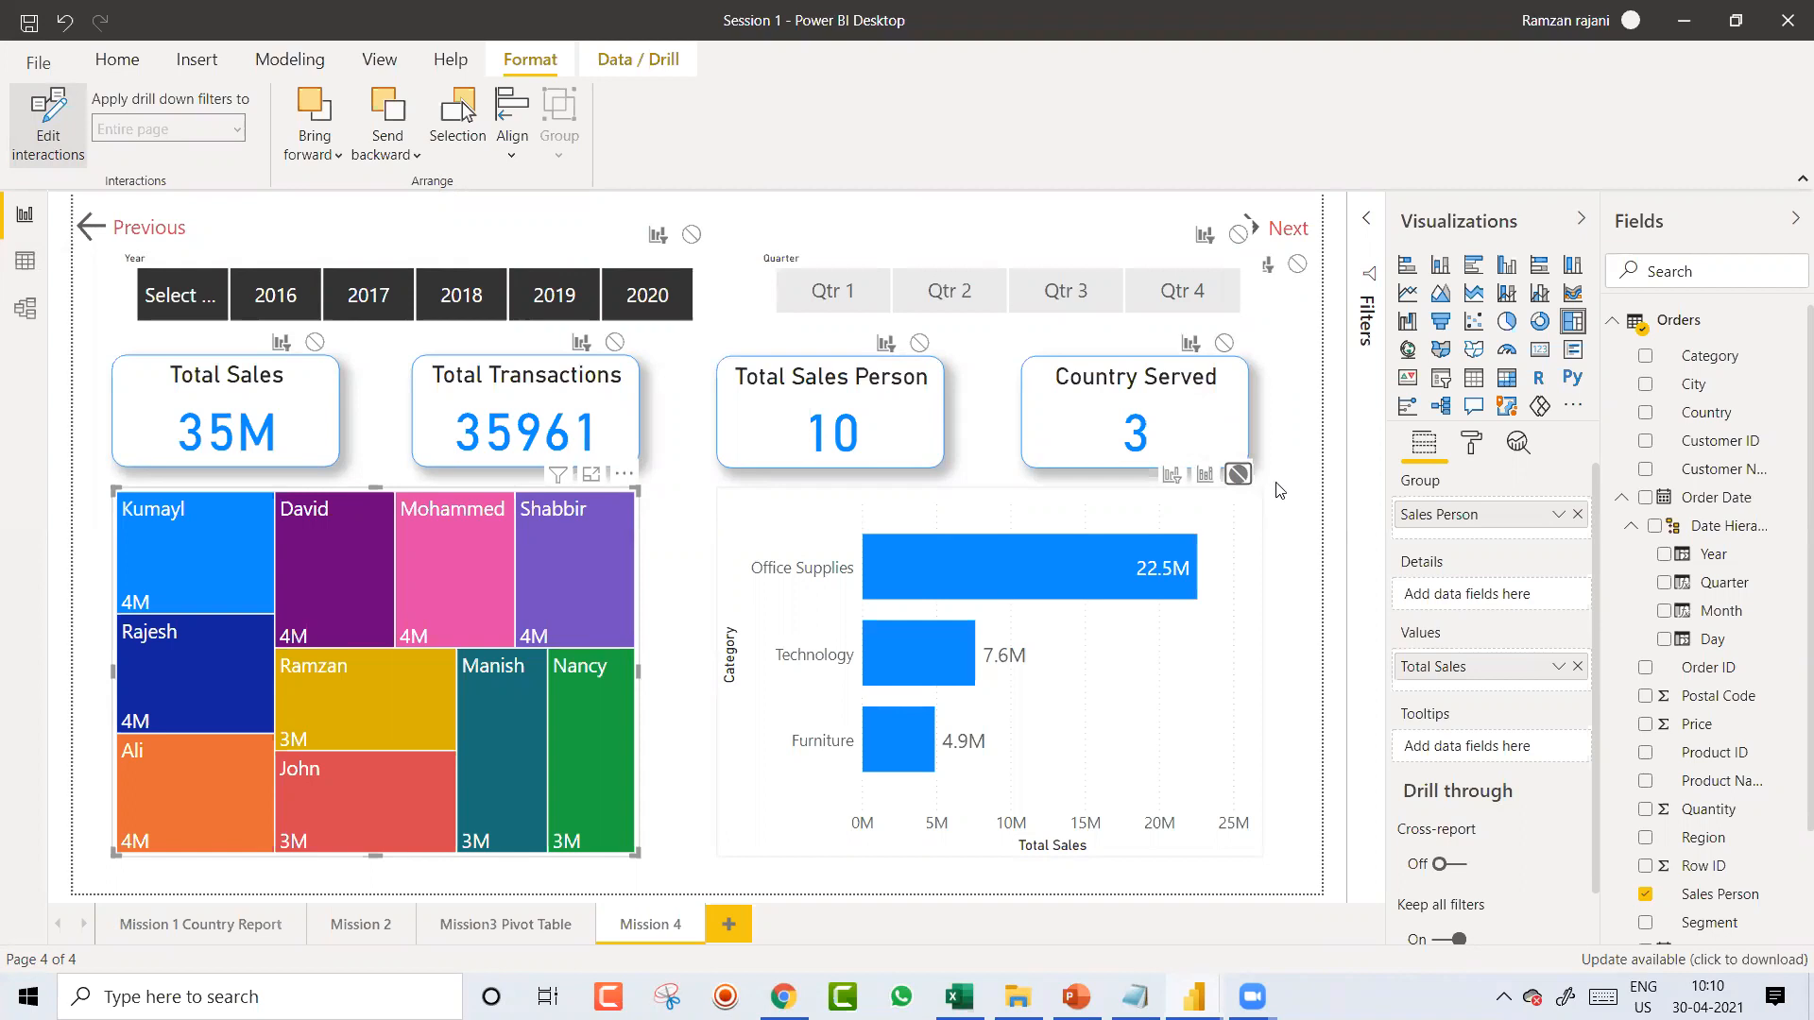
left_click(1290, 503)
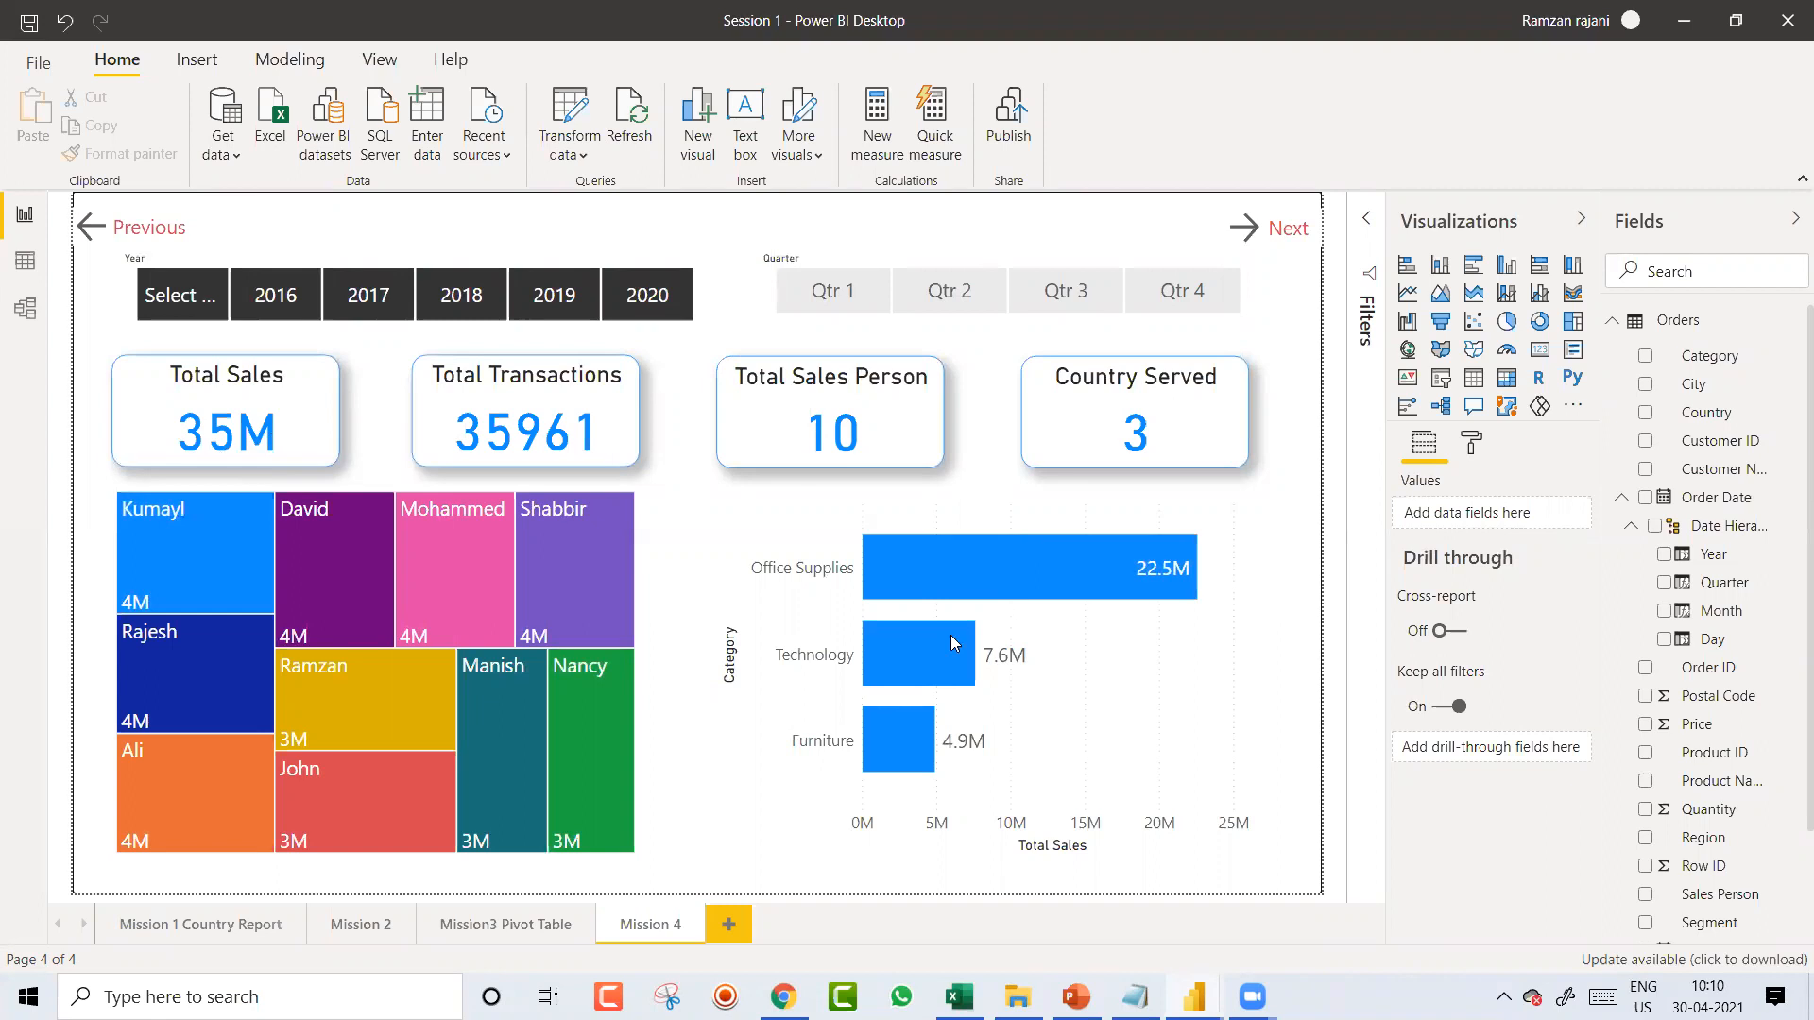
Step: Test the None interaction by selecting several sales person tiles in the treemap one after another, and clear the selection
left_click(194, 567)
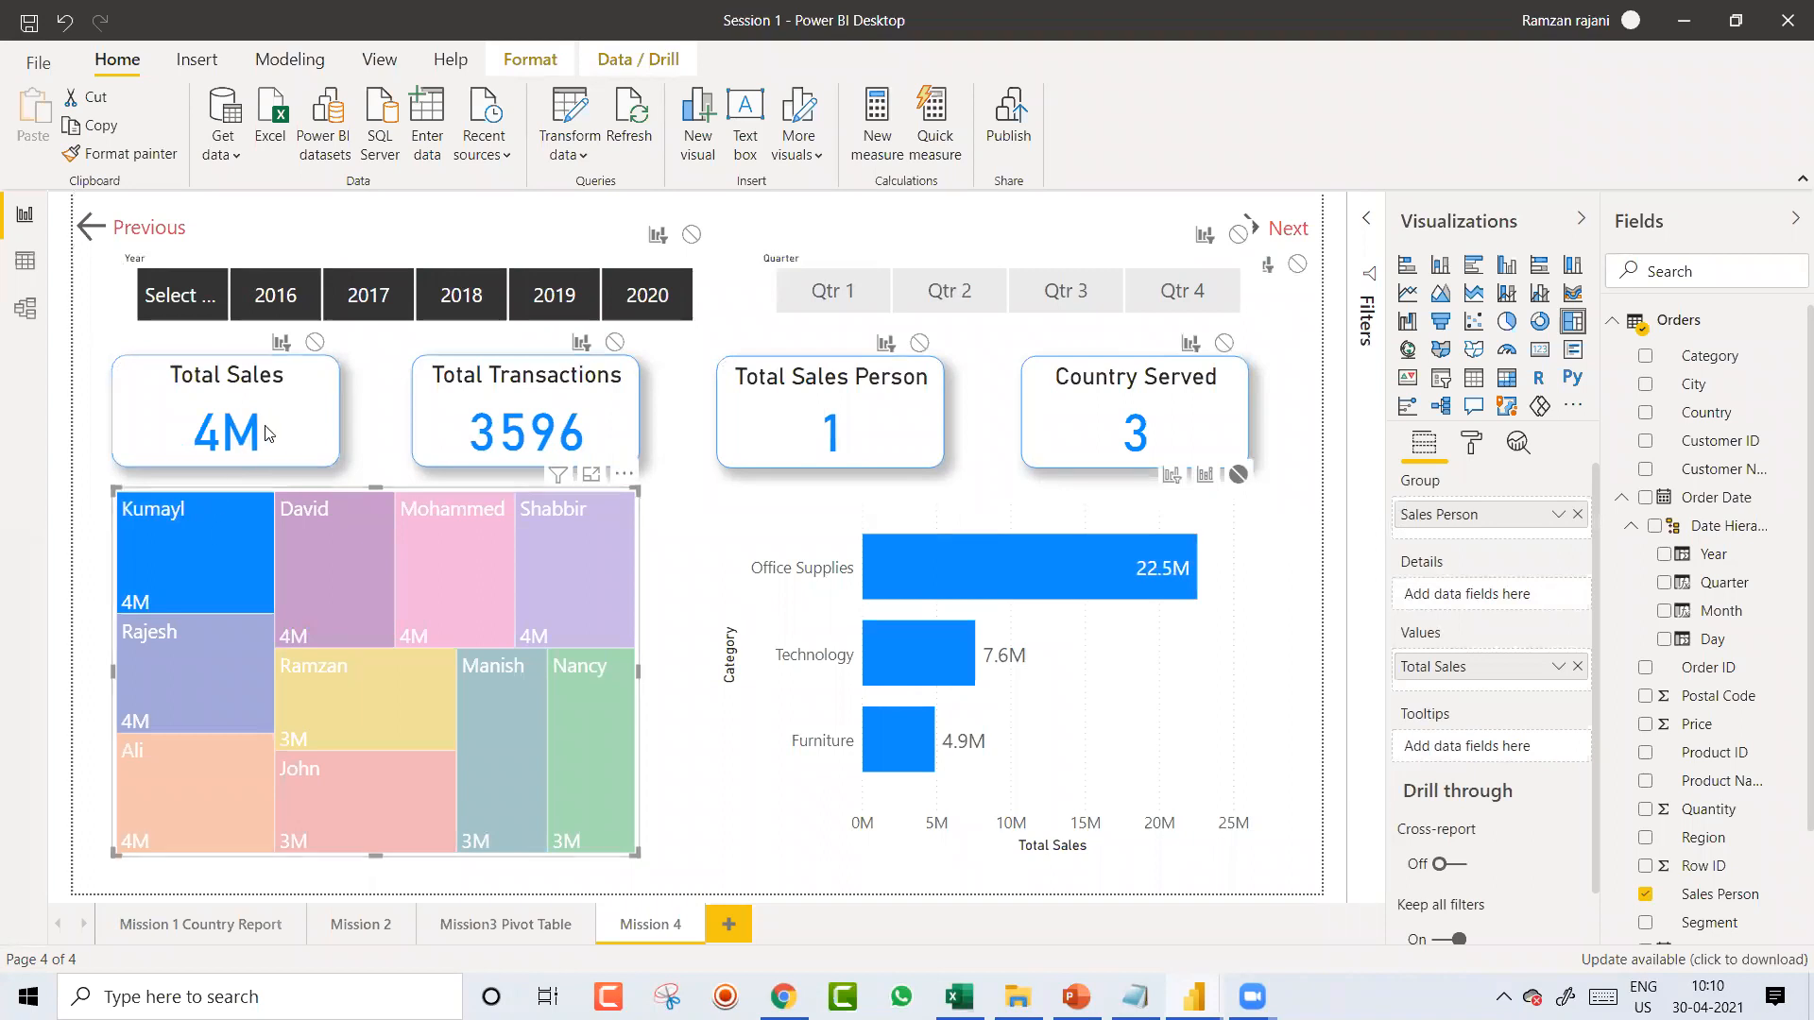
left_click(308, 573)
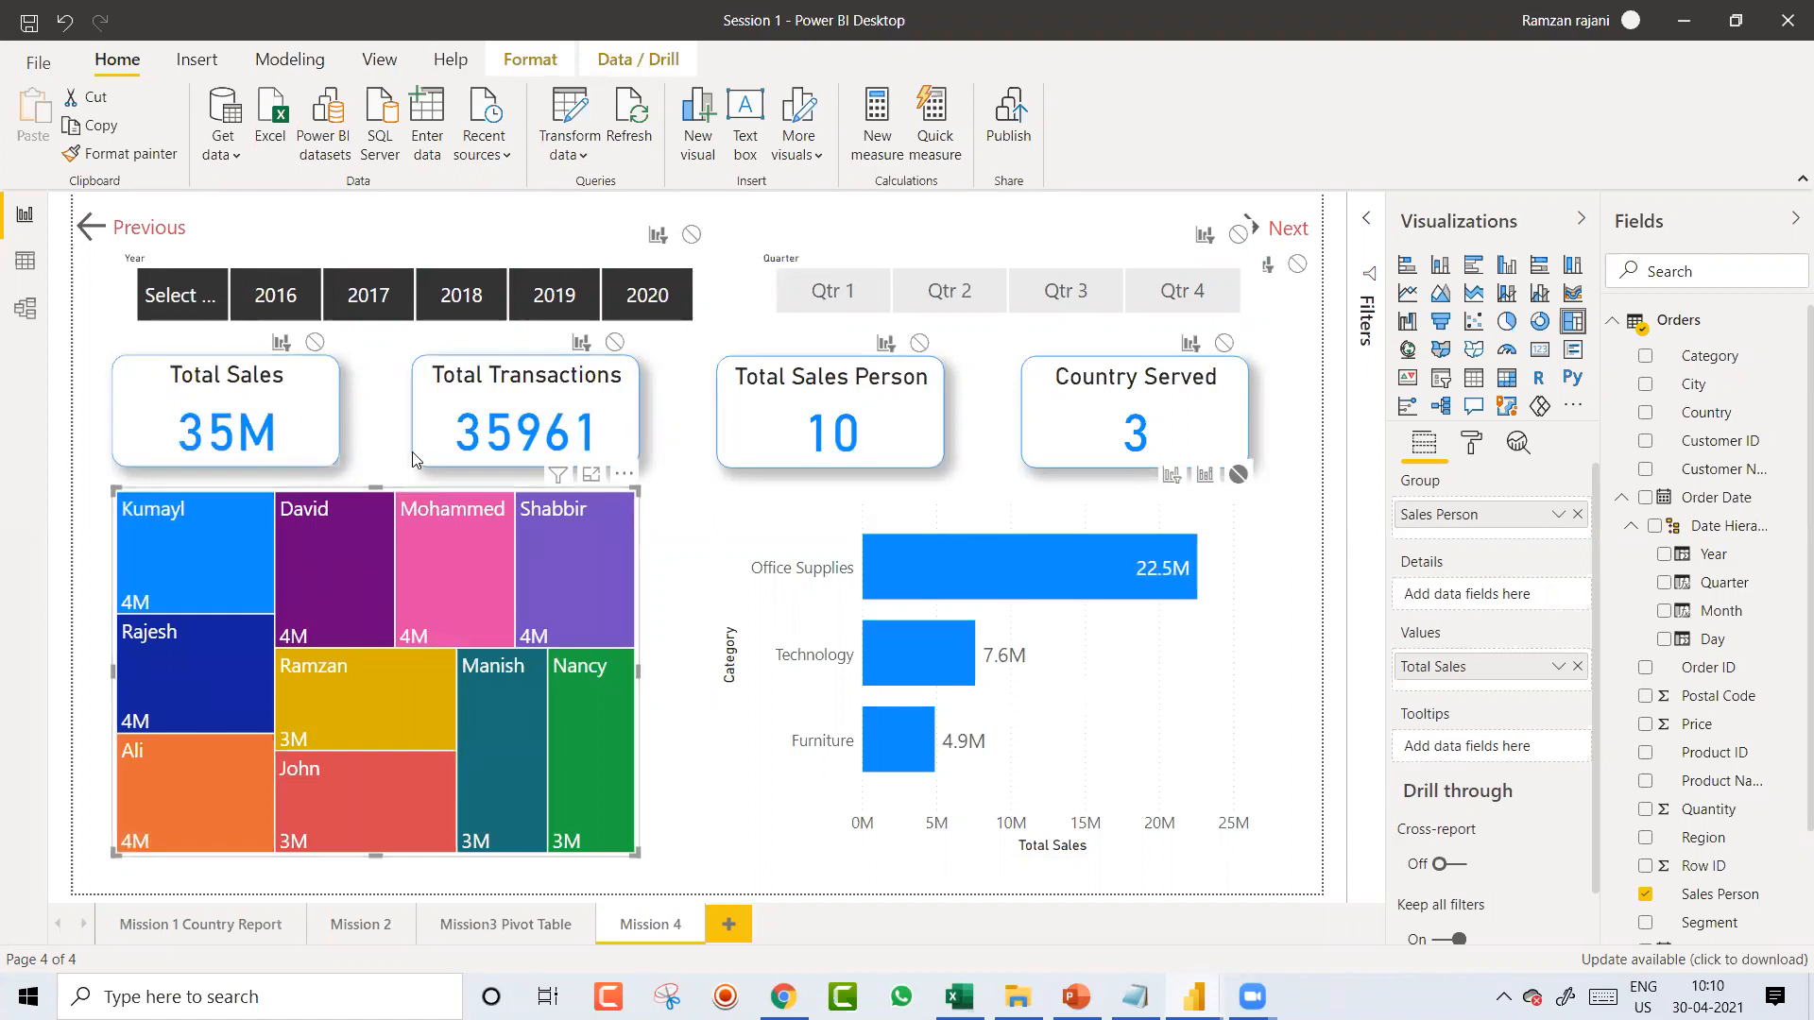
left_click(475, 537)
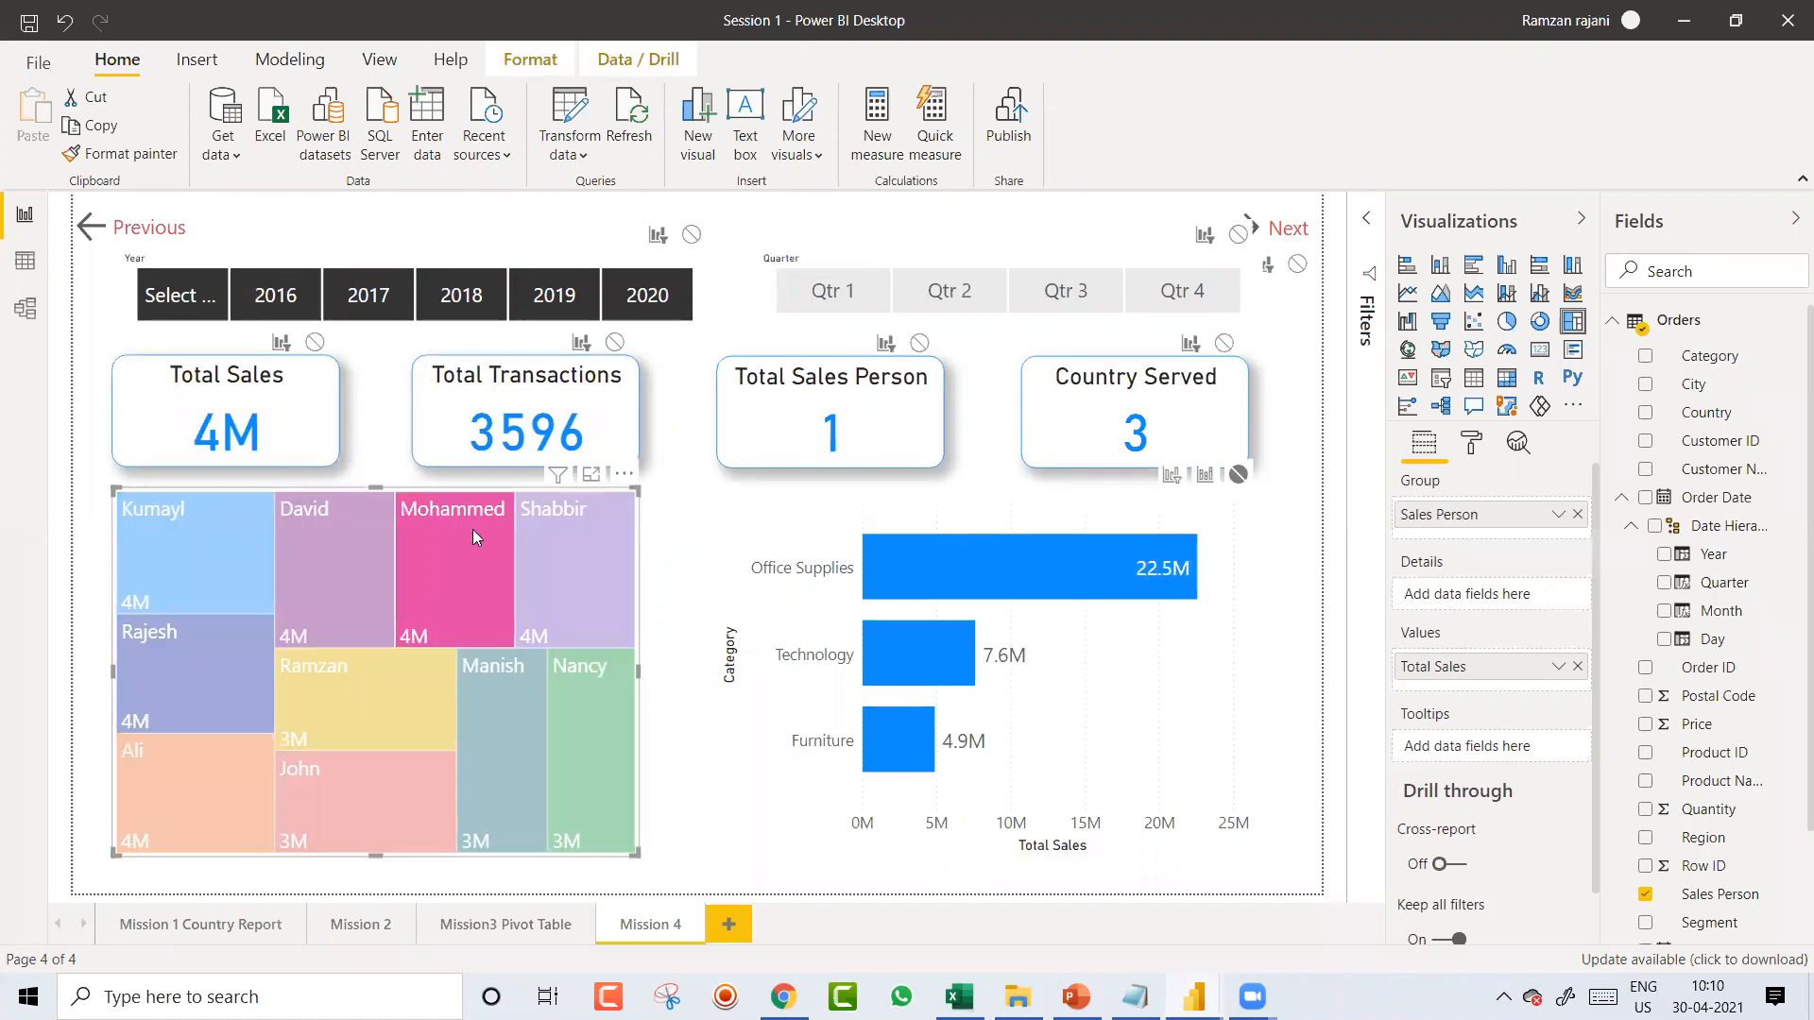
left_click(572, 538)
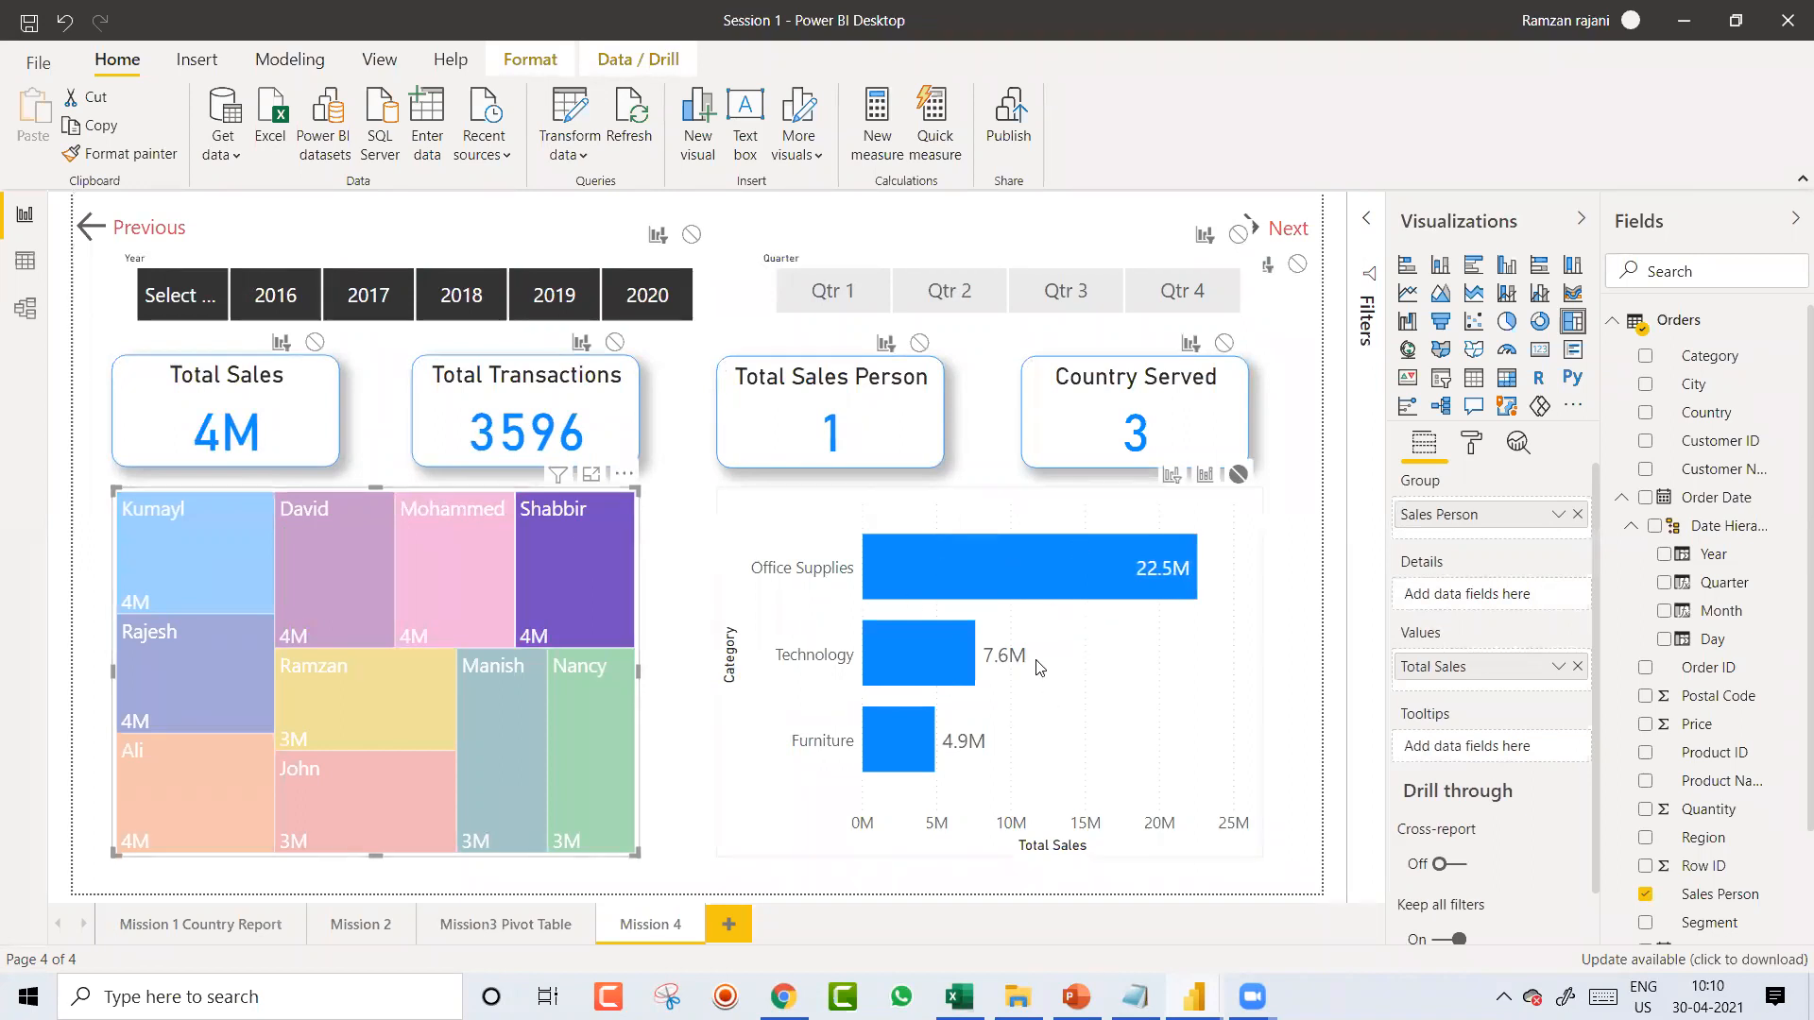
left_click(590, 573)
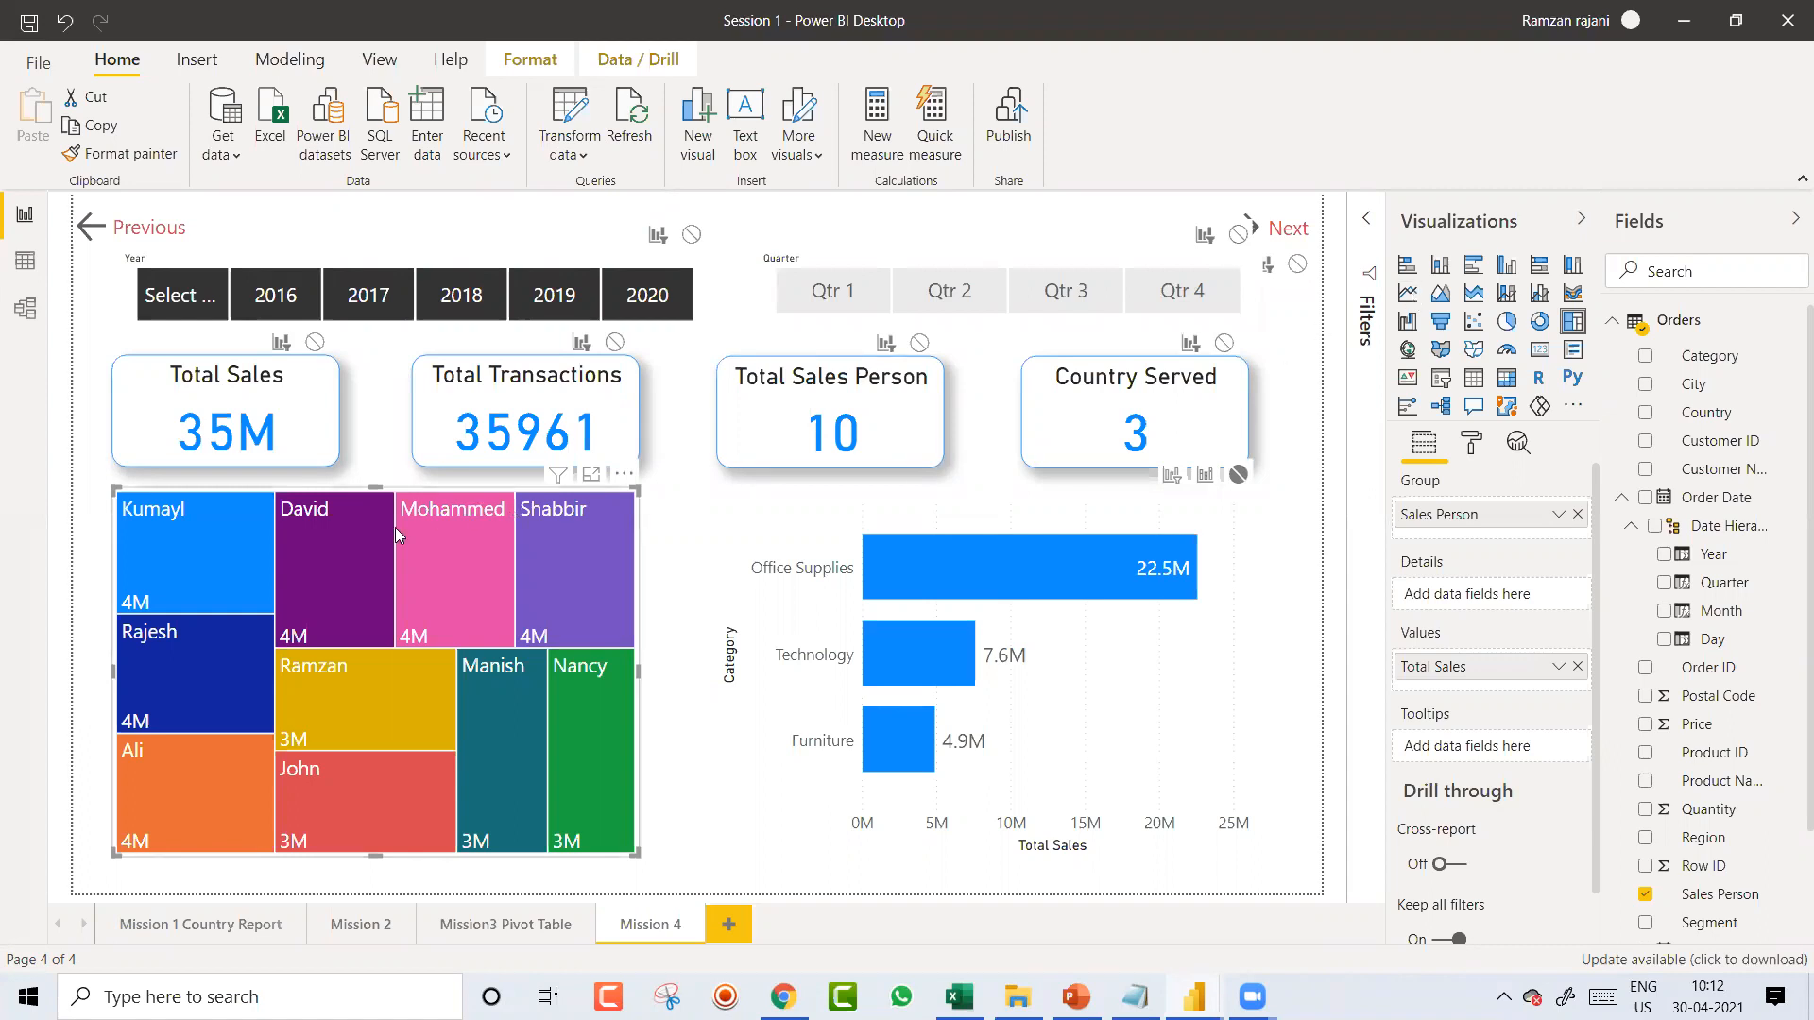
left_click(187, 546)
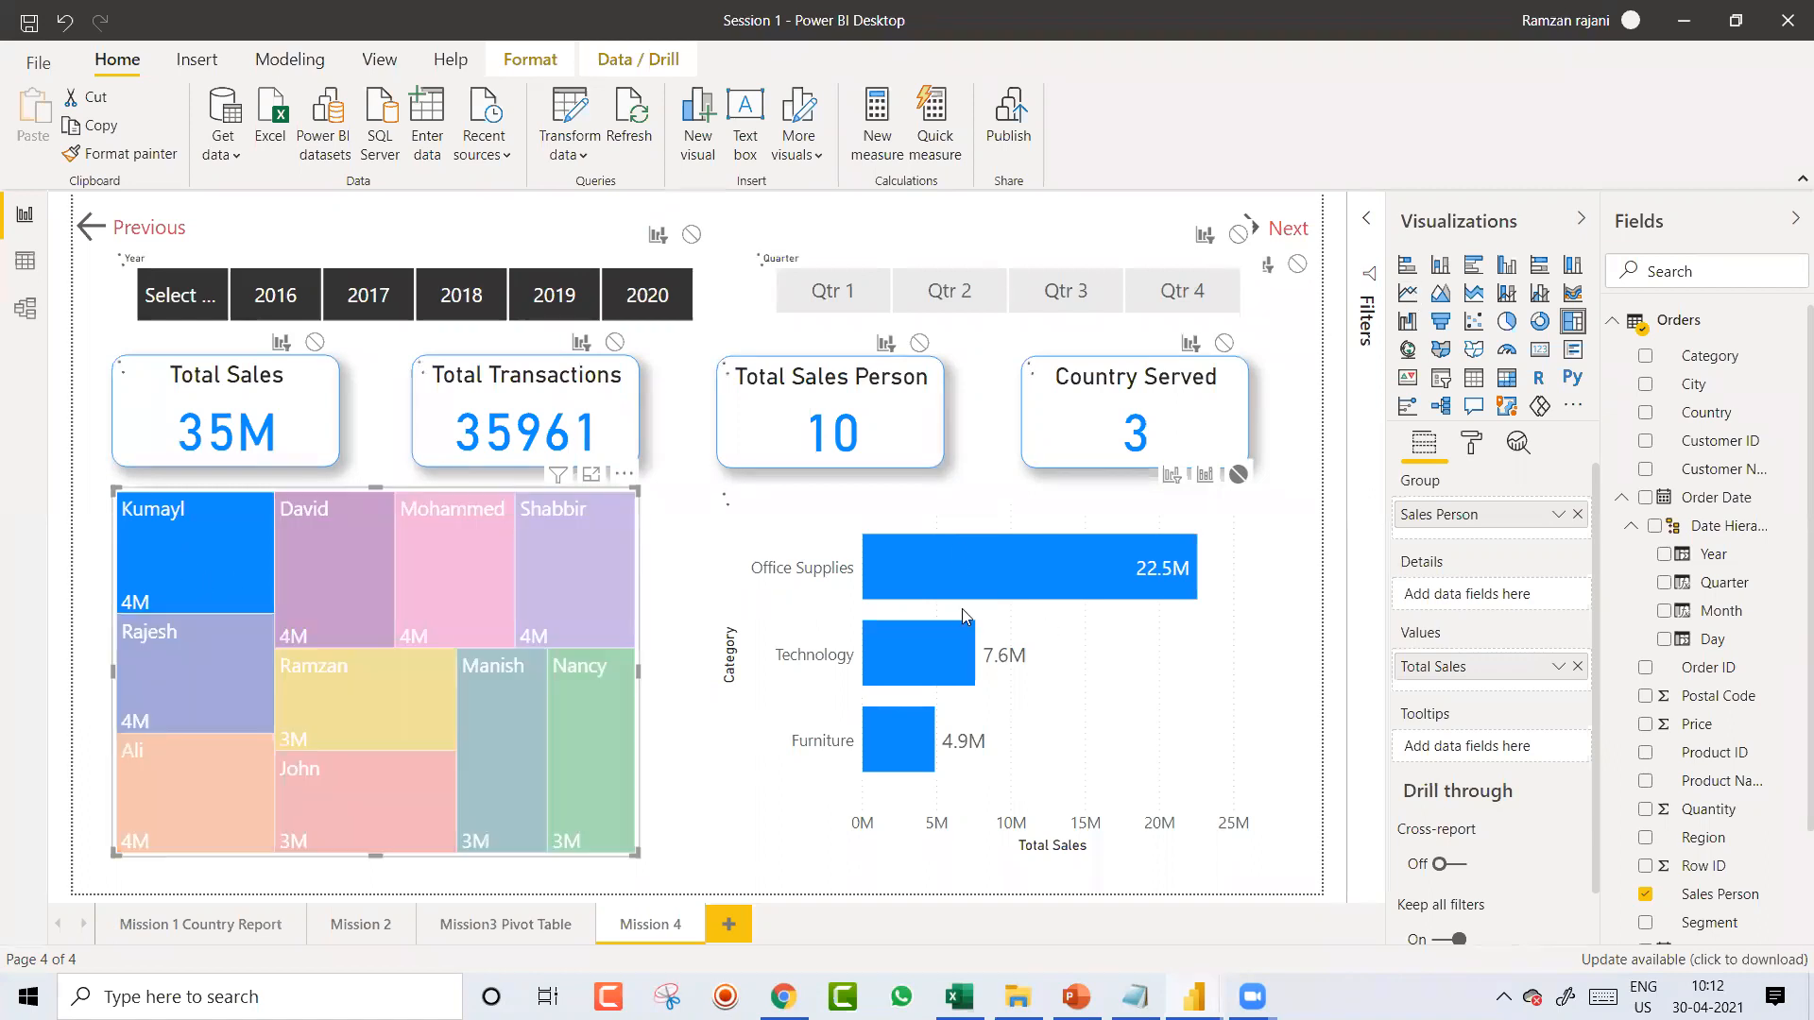
left_click(243, 562)
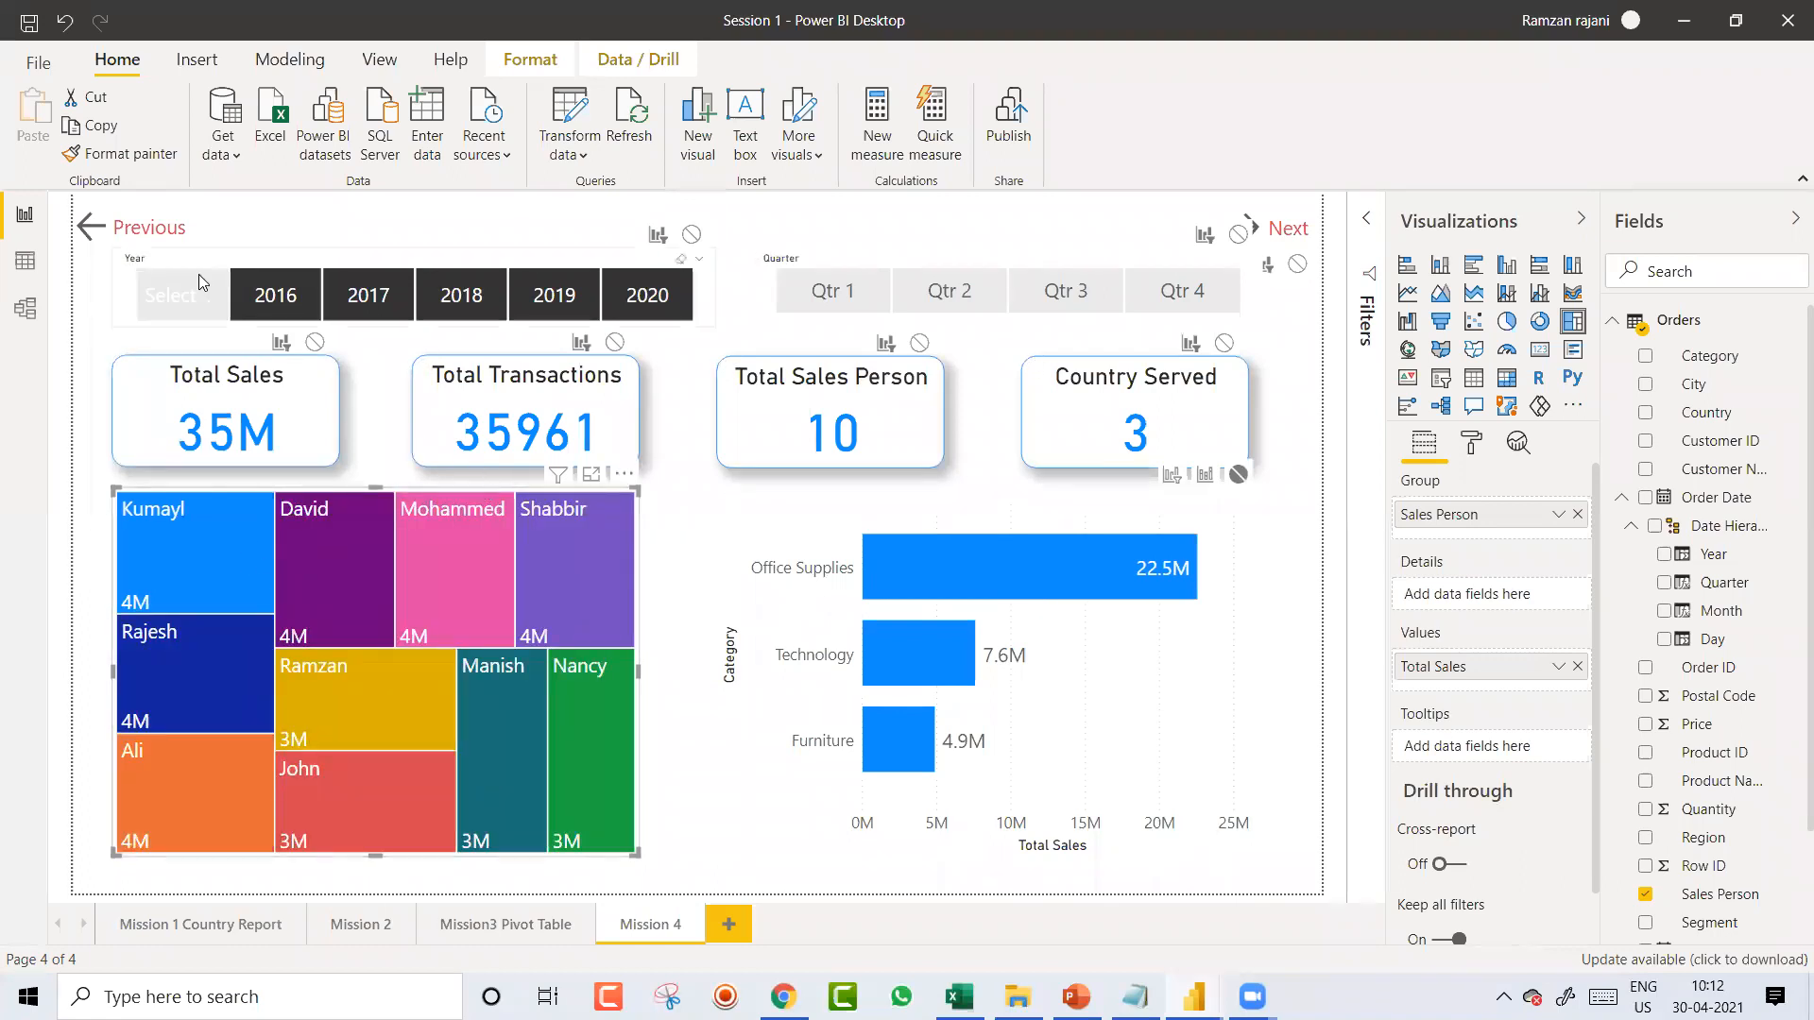
Step: Change the treemap's interaction with the category bar chart to Filter
left_click(557, 63)
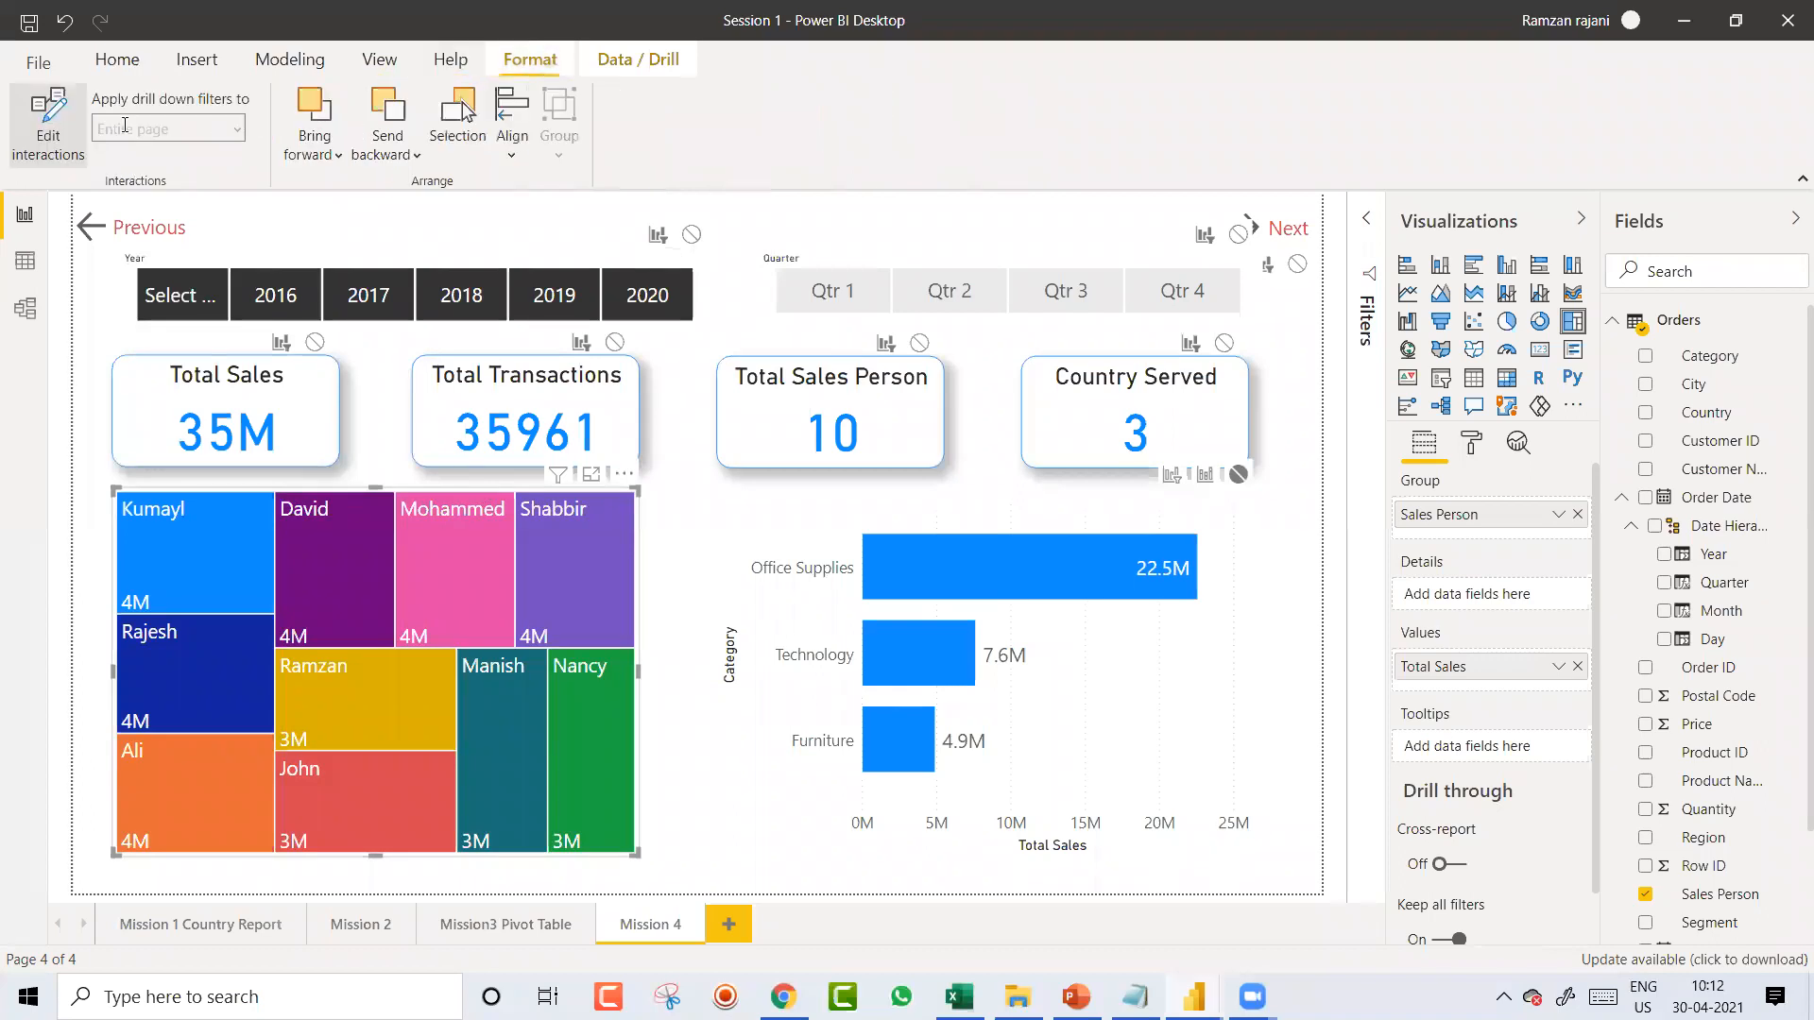
left_click(59, 129)
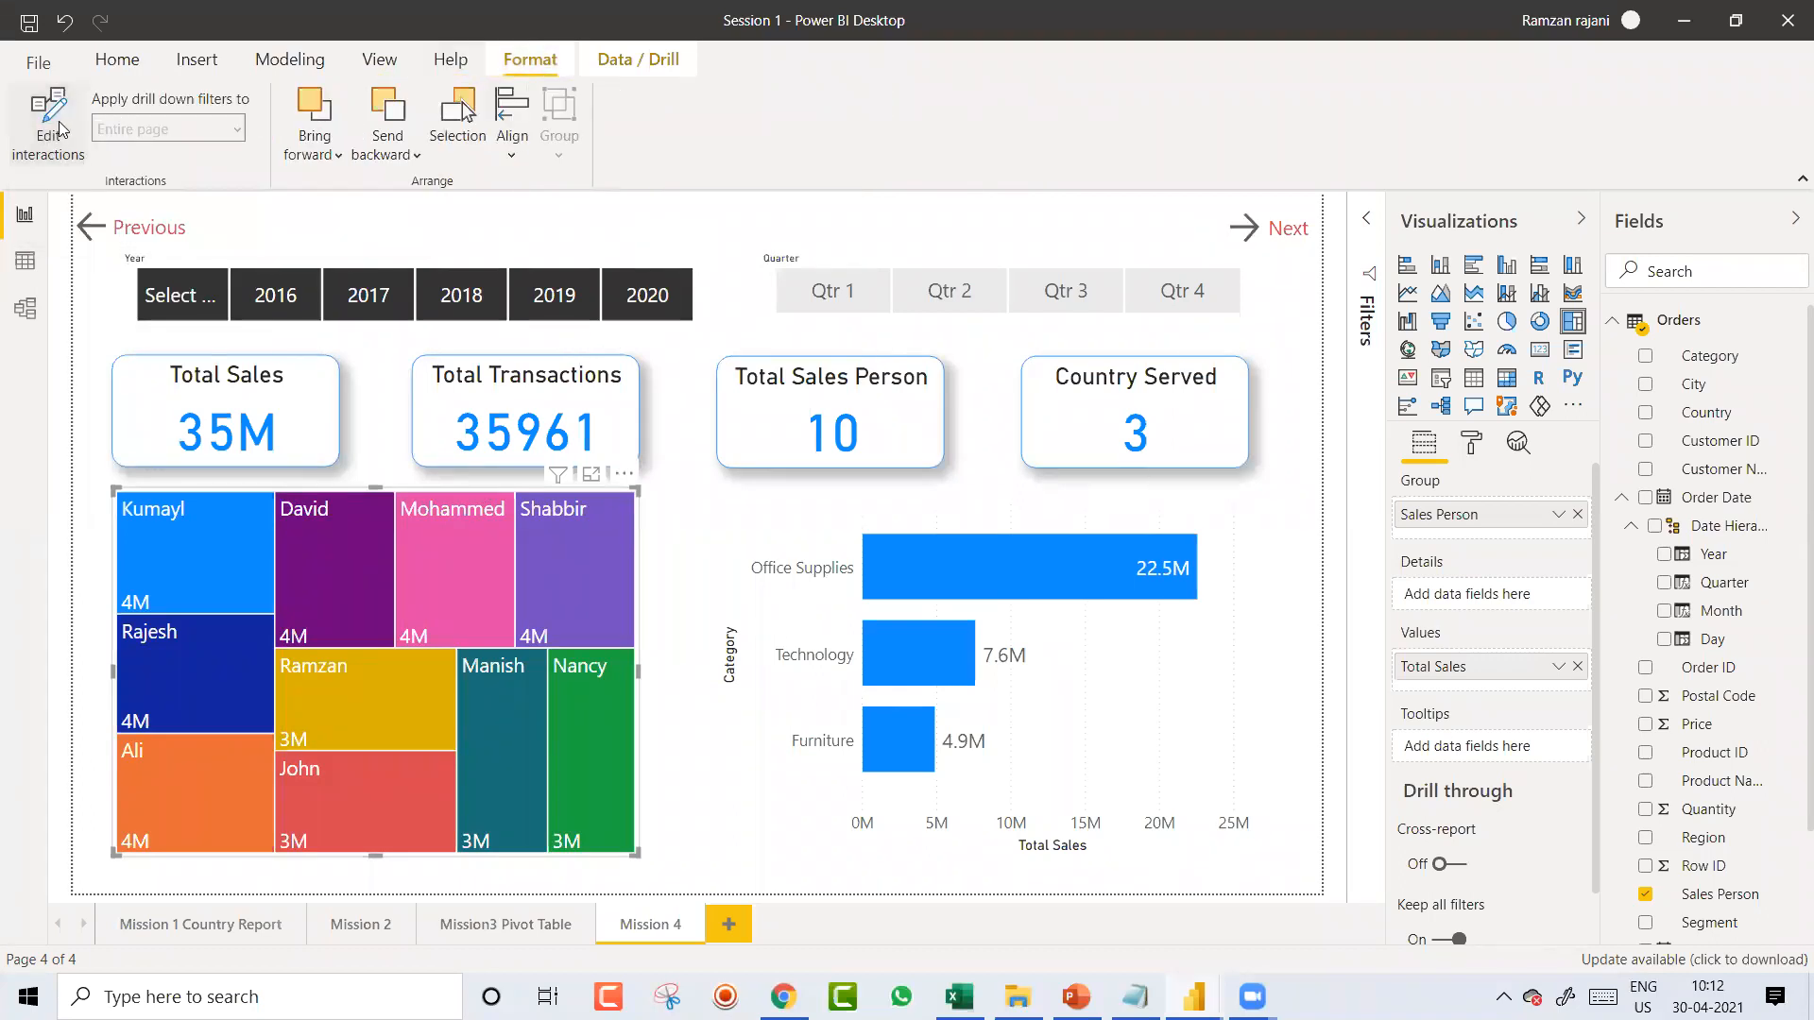
left_click(59, 129)
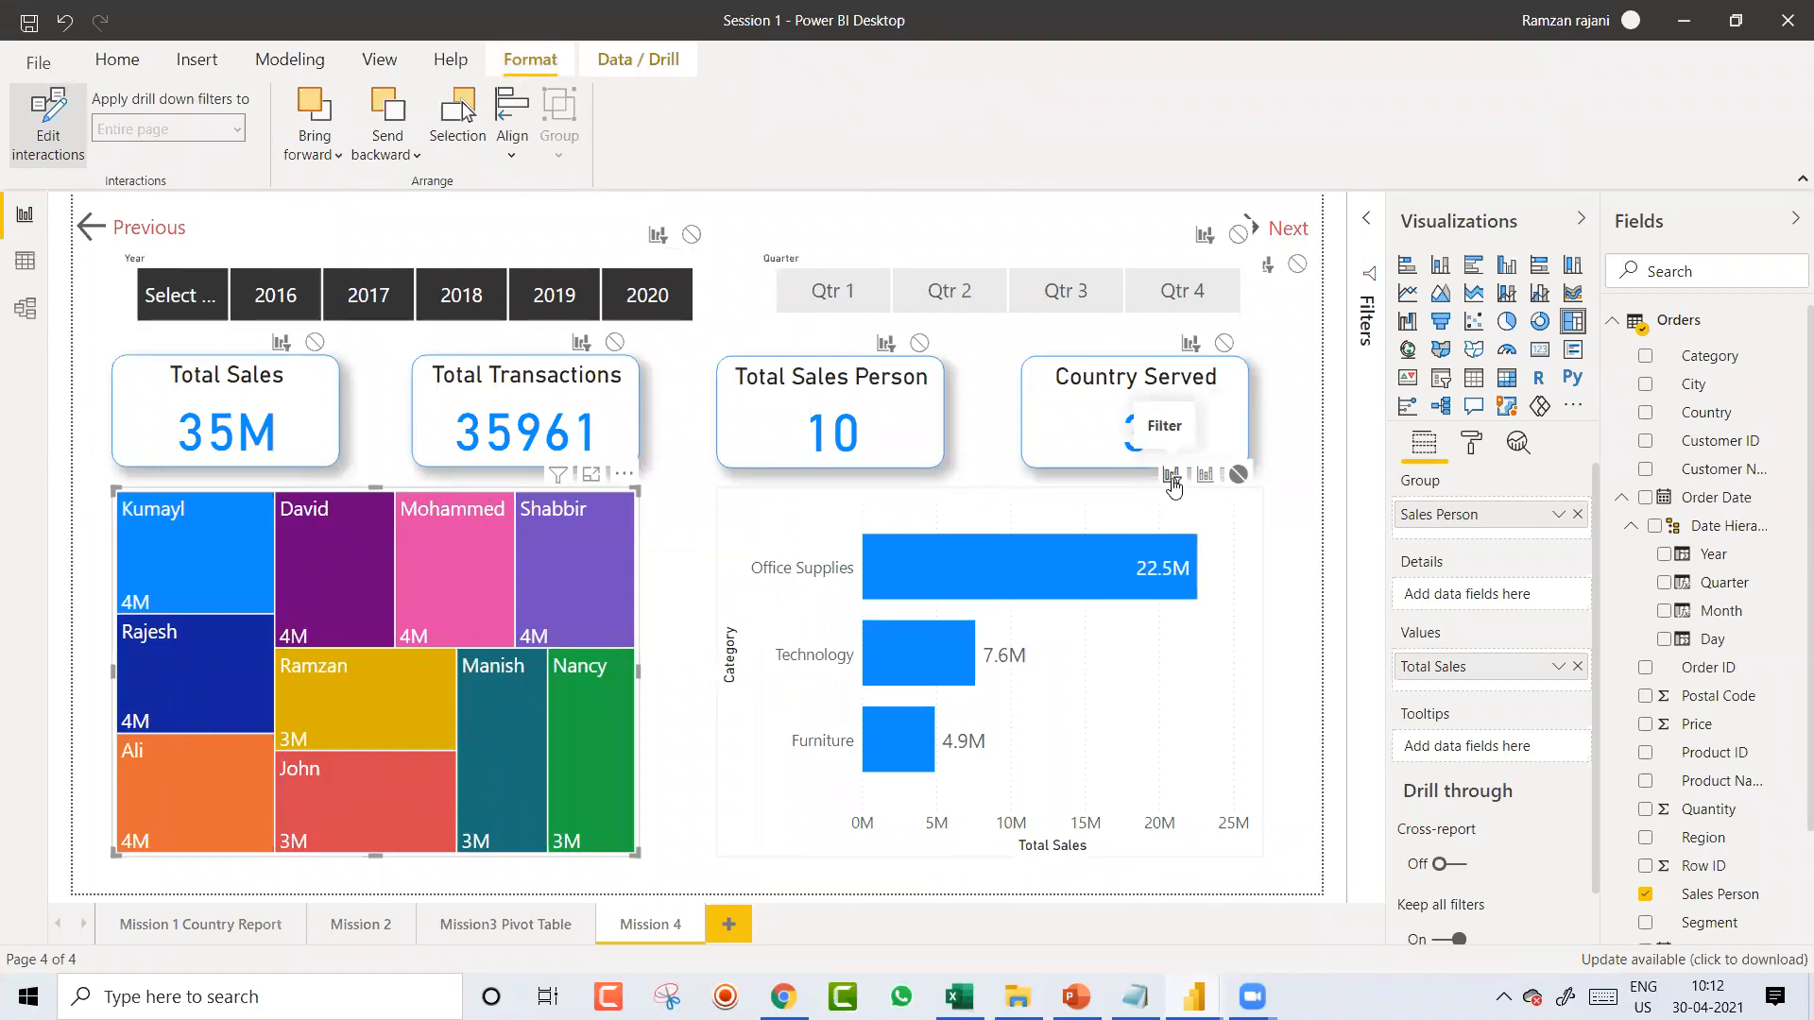
left_click(1173, 482)
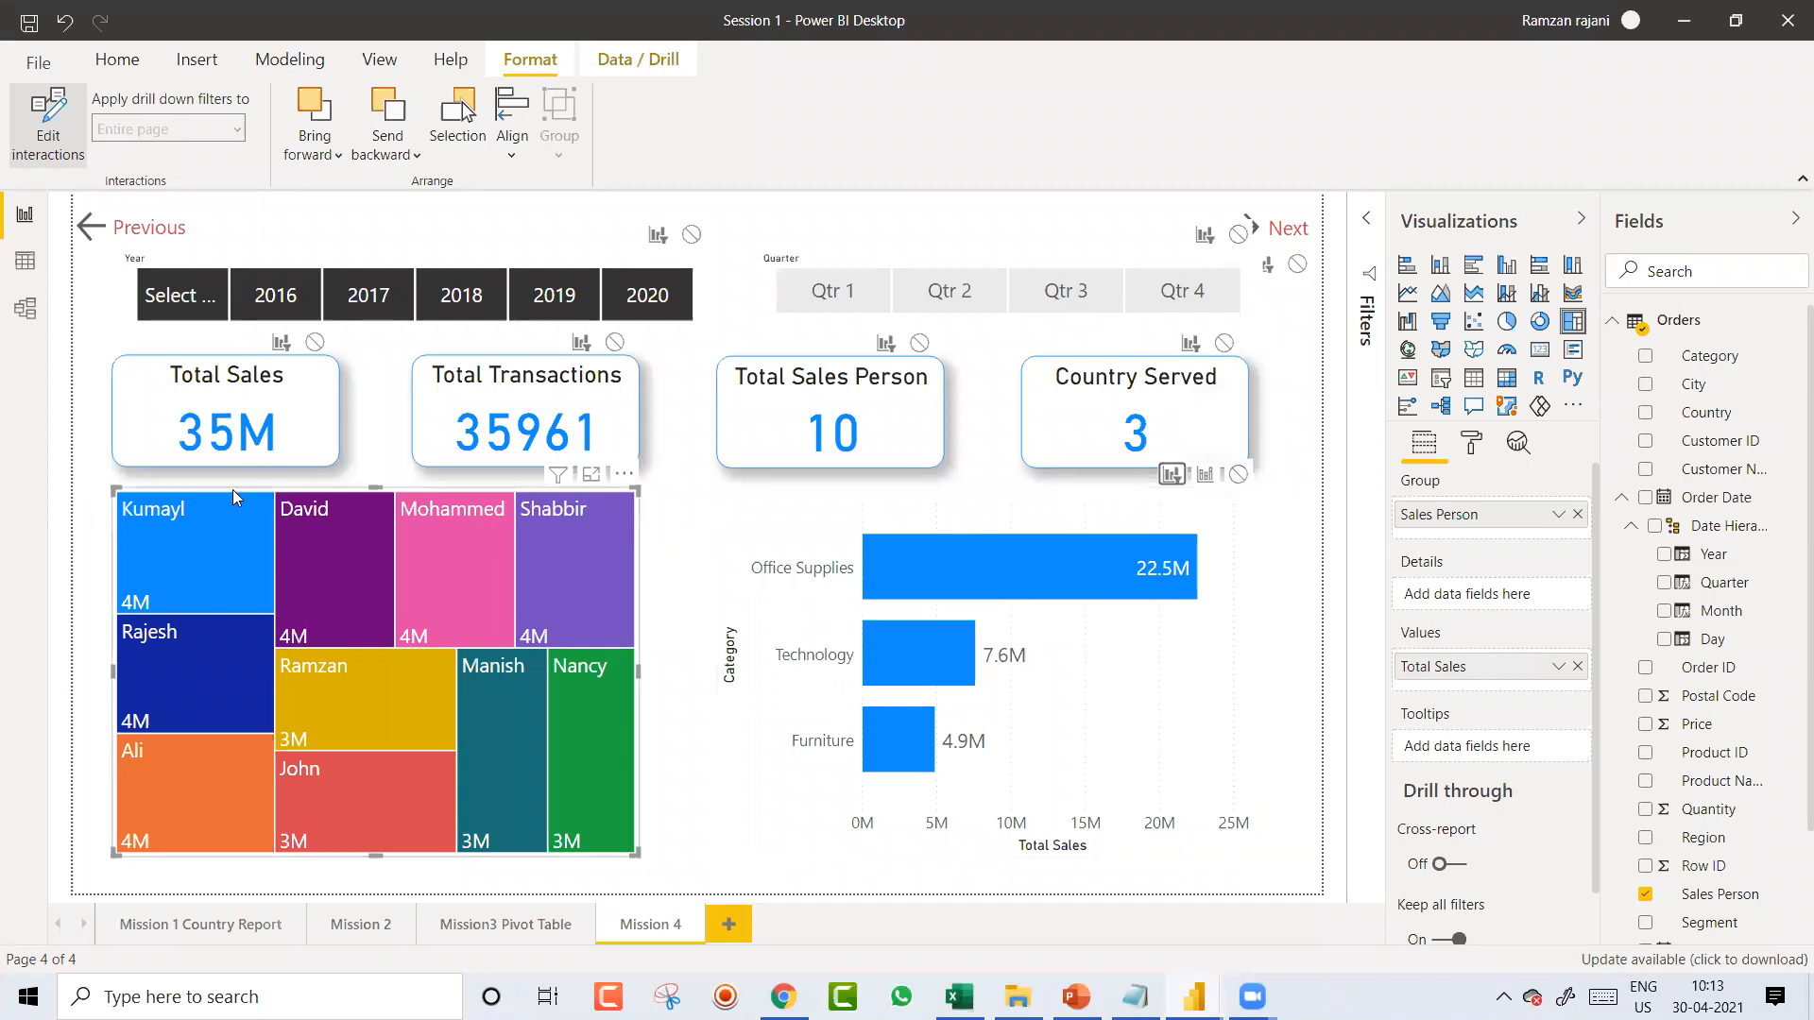
Step: Test the Filter interaction by selecting three different sales person tiles in turn, and clear the selection
left_click(345, 542)
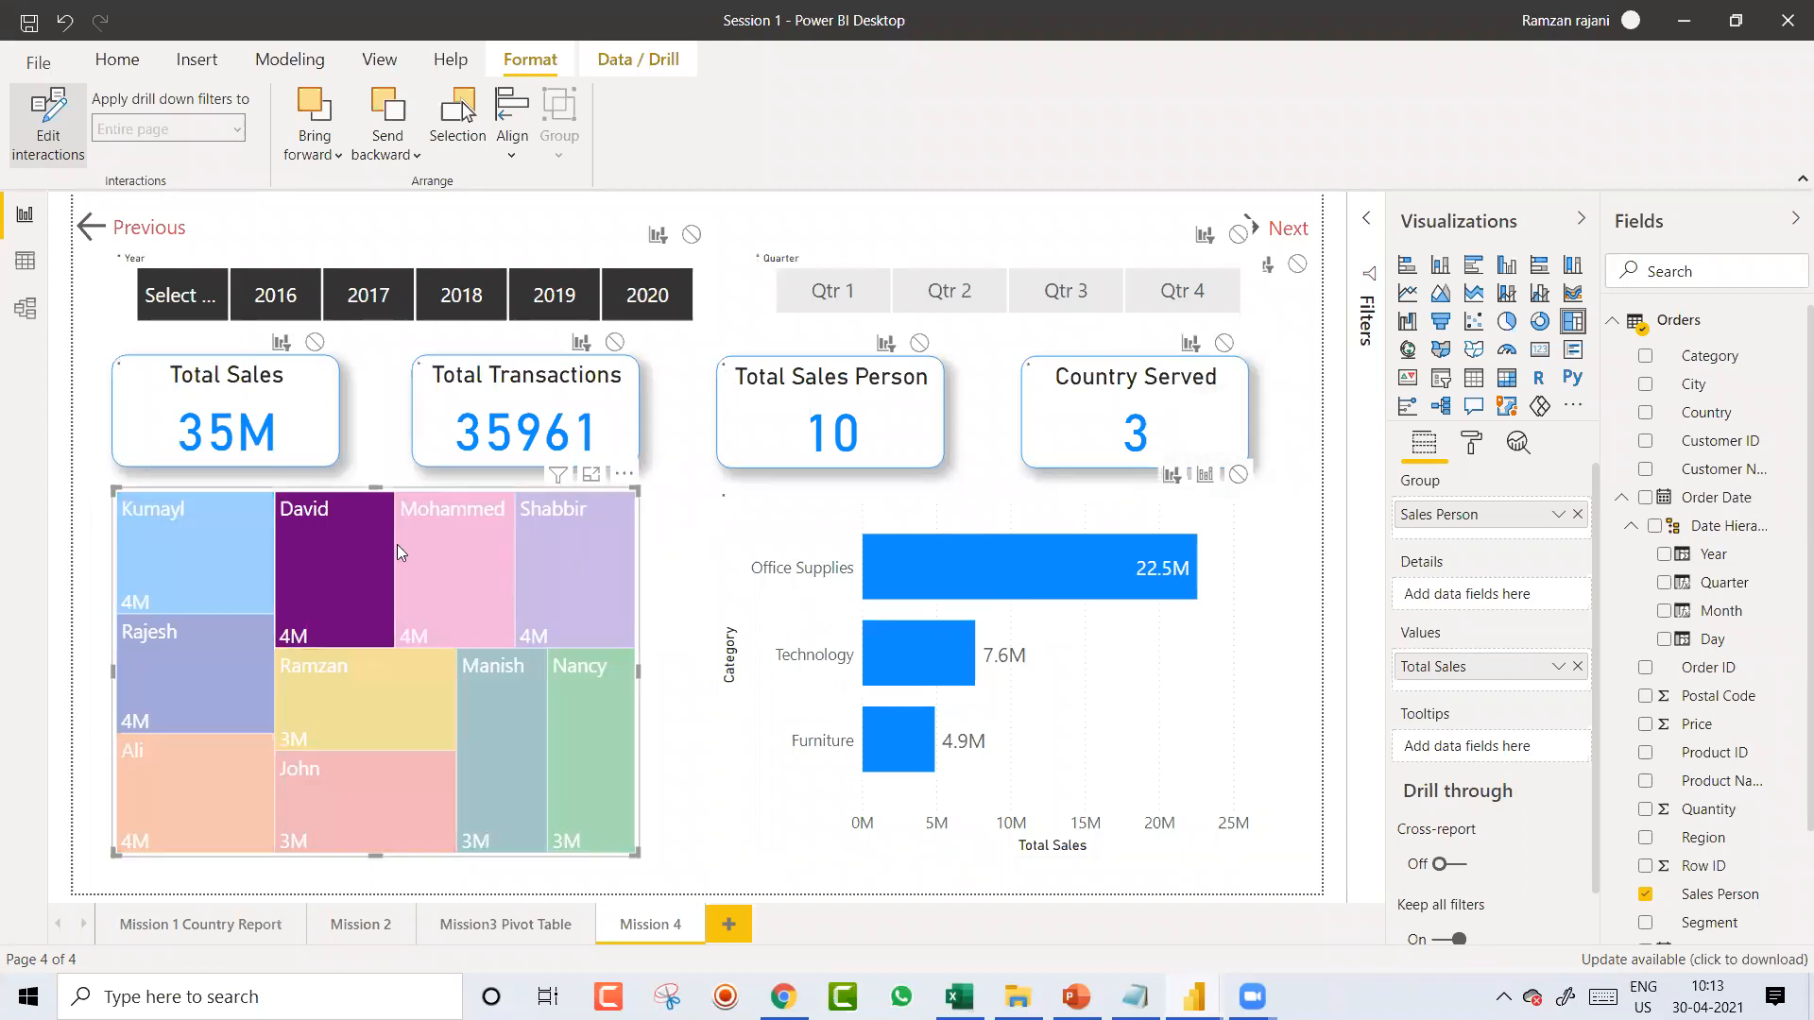
left_click(461, 554)
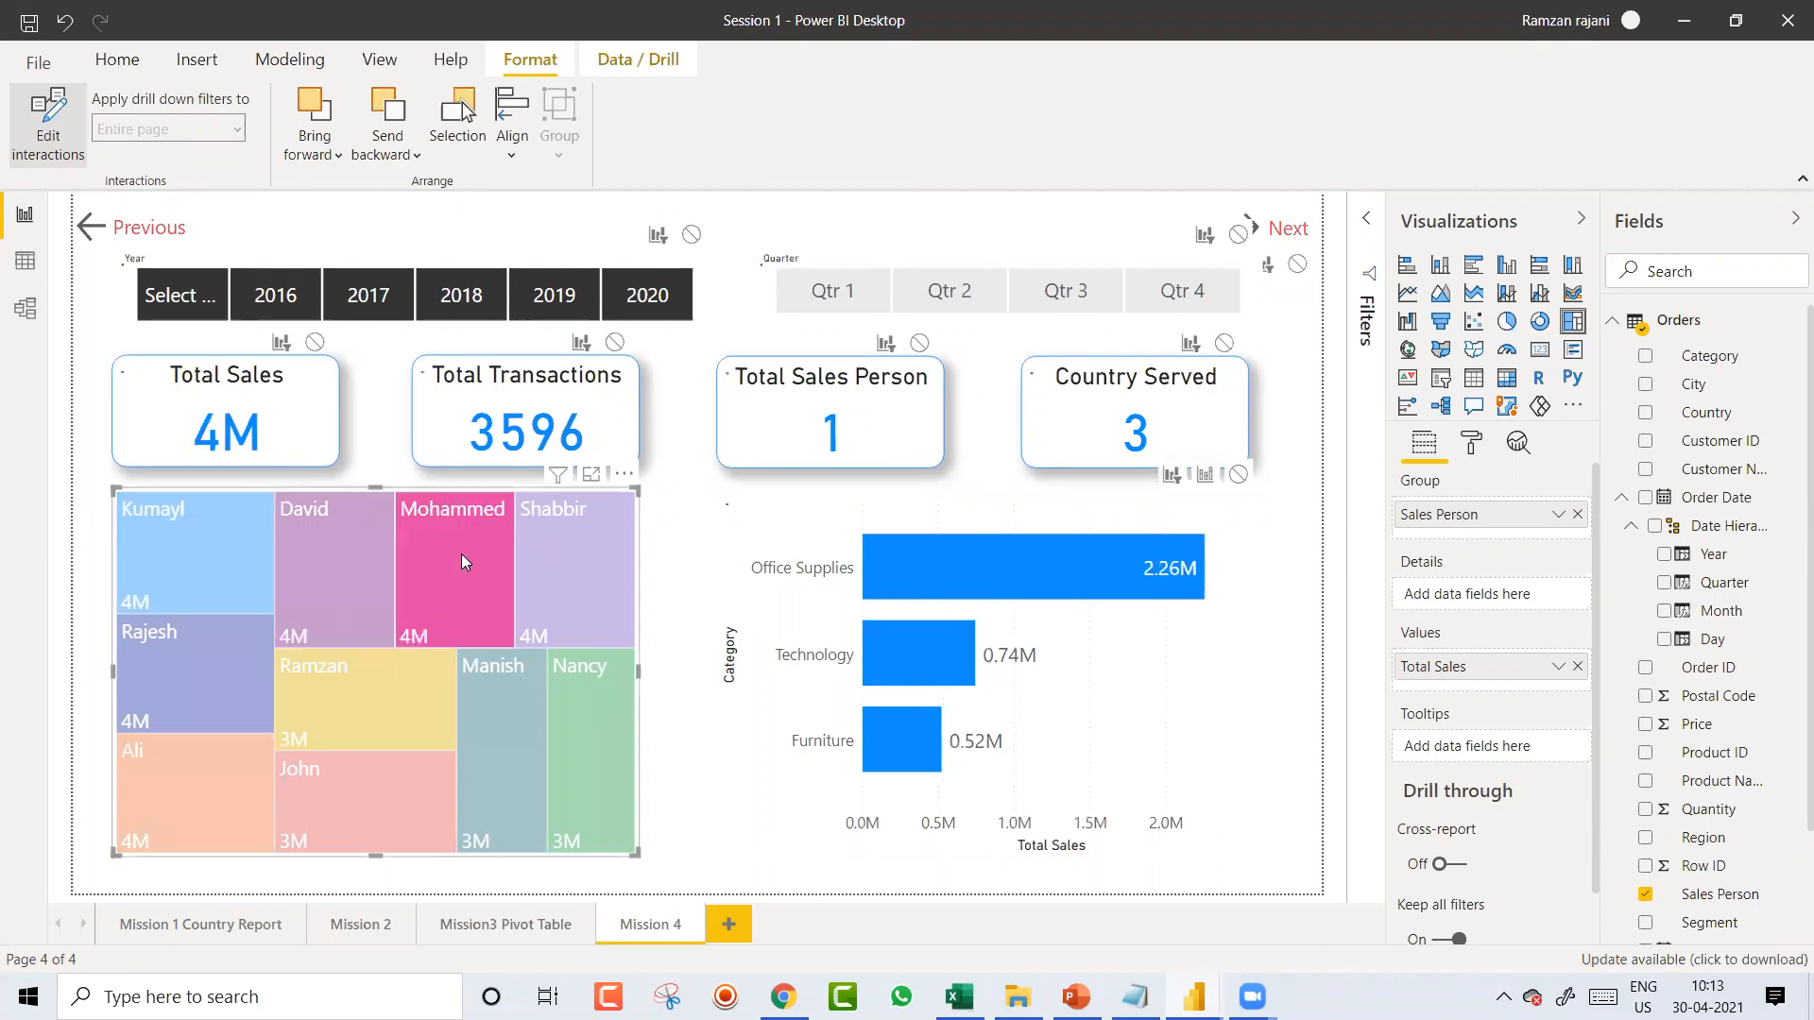
left_click(576, 555)
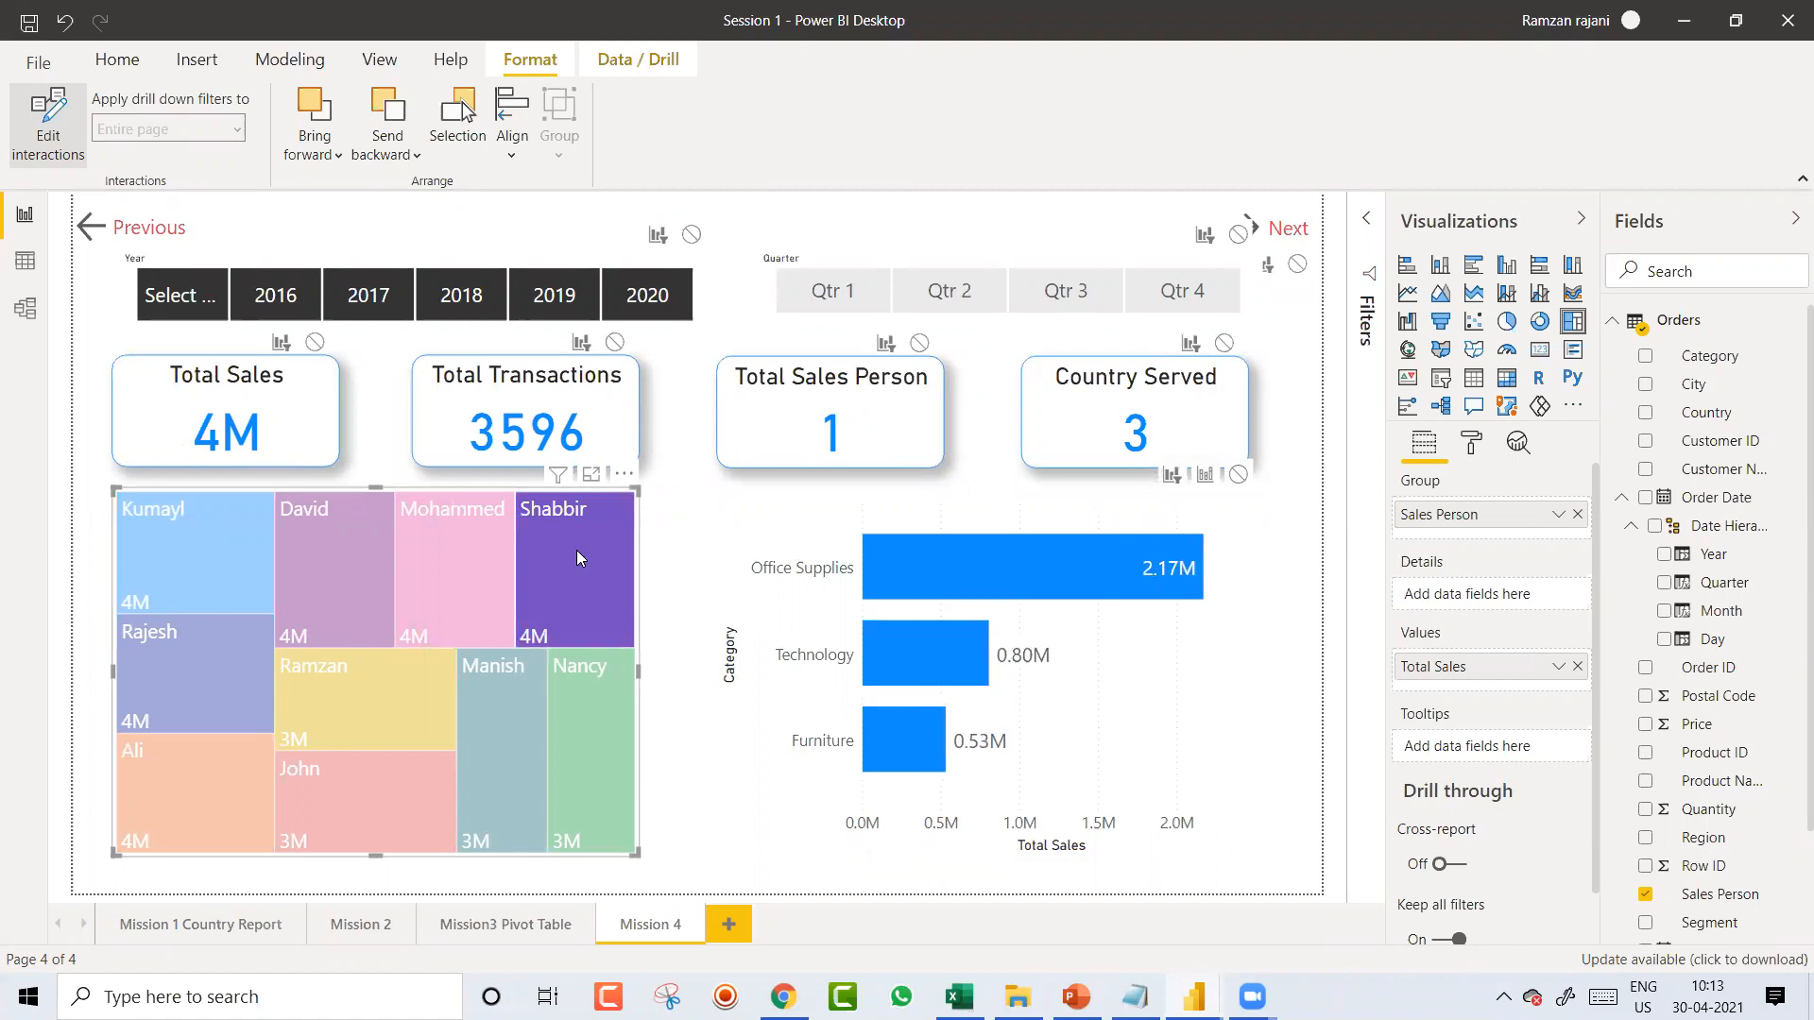
left_click(578, 553)
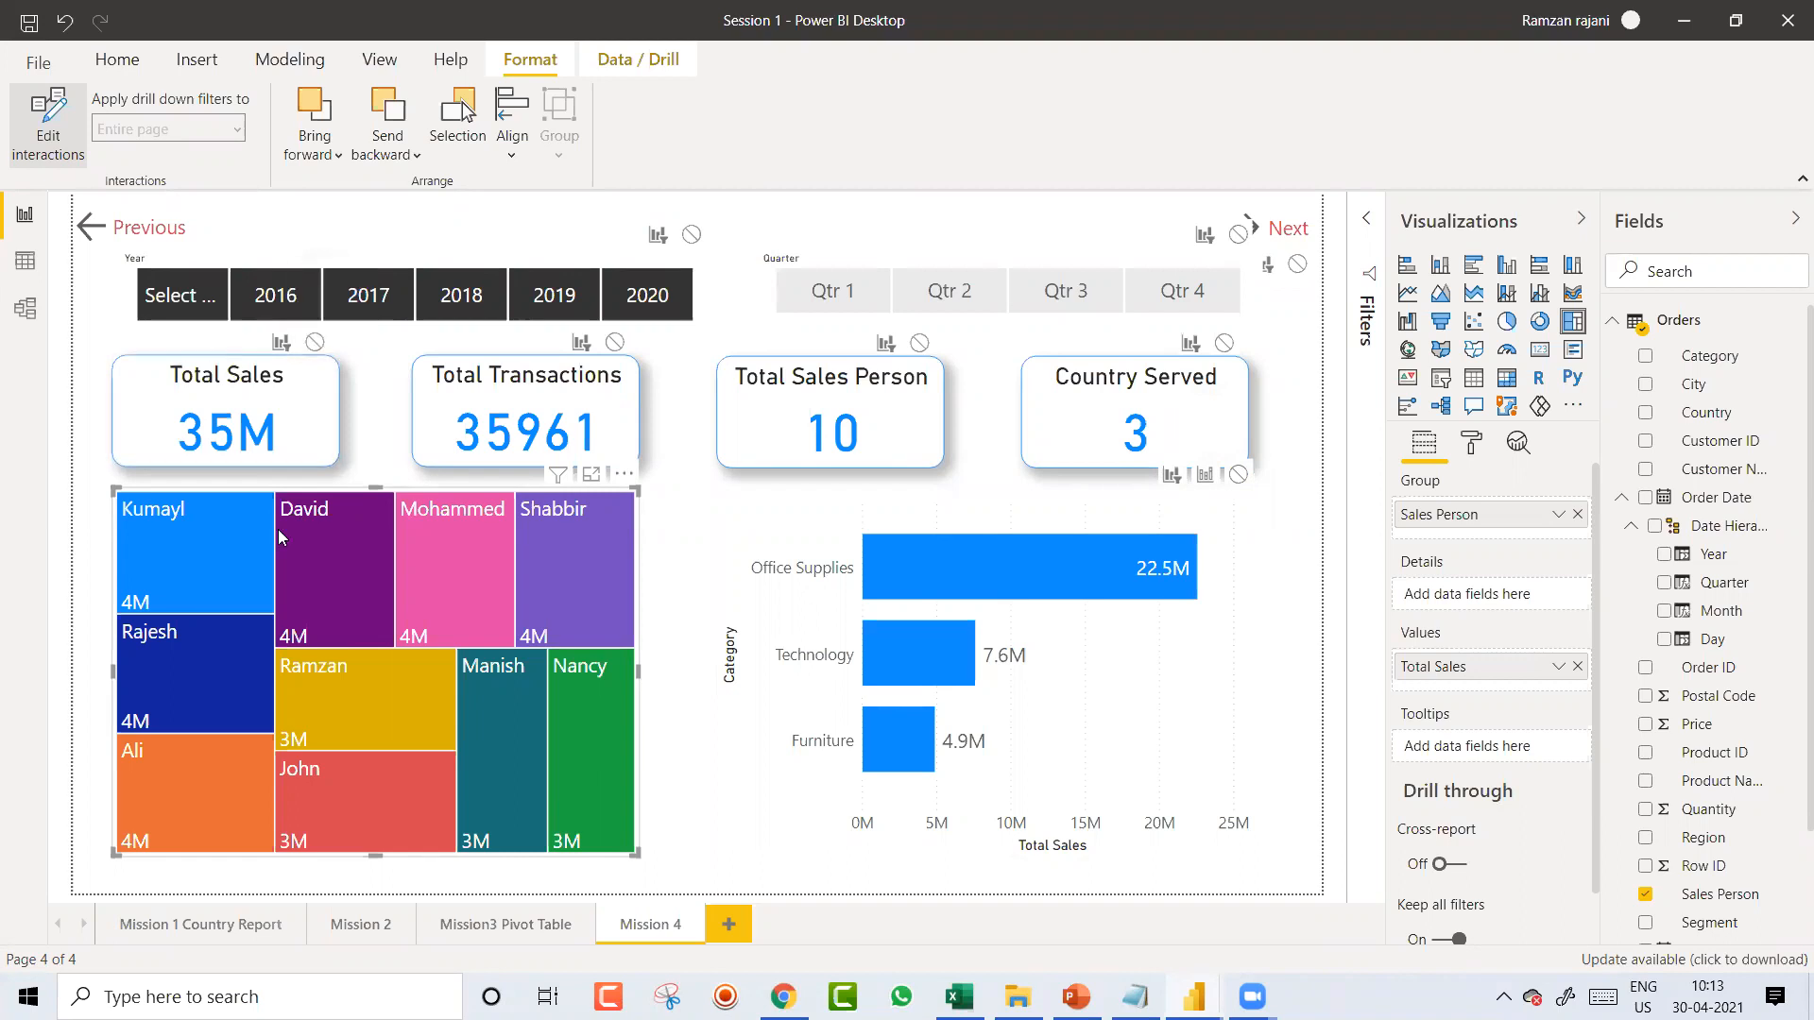
Step: Set the treemap's interaction with the Total Sales card to None, test it on one sales person, and restore Filter
left_click(315, 343)
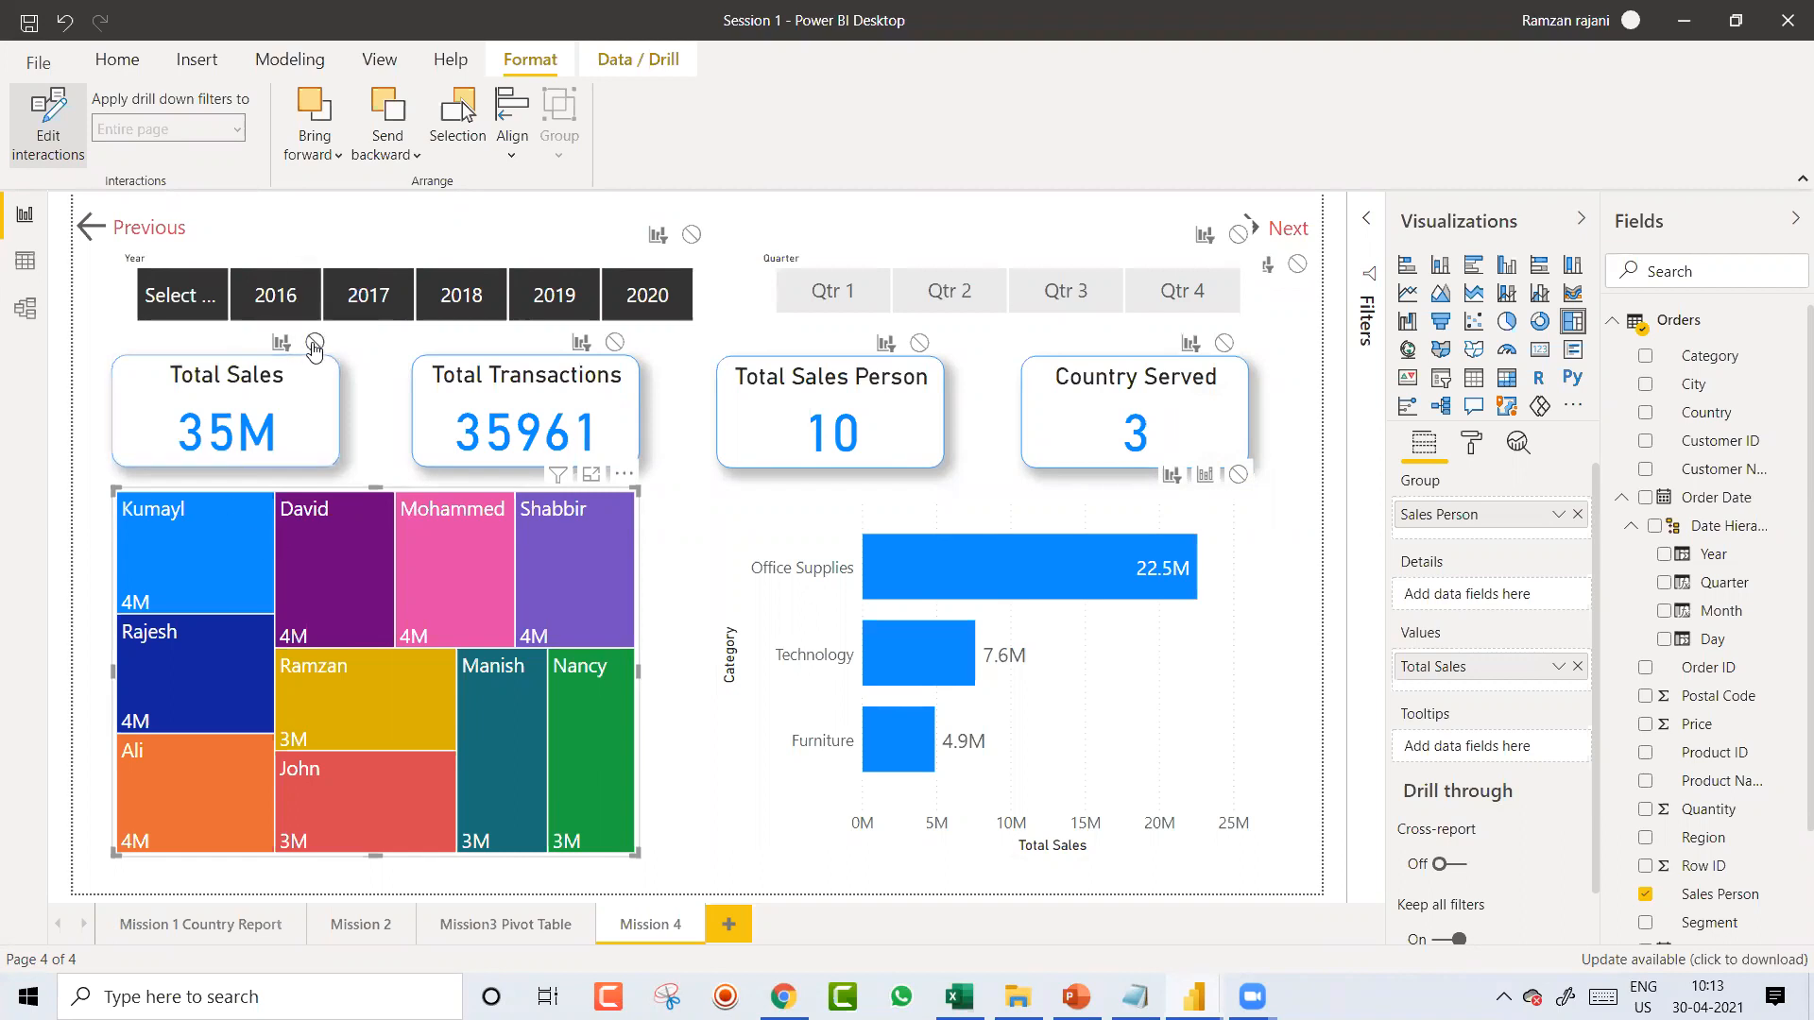
left_click(198, 550)
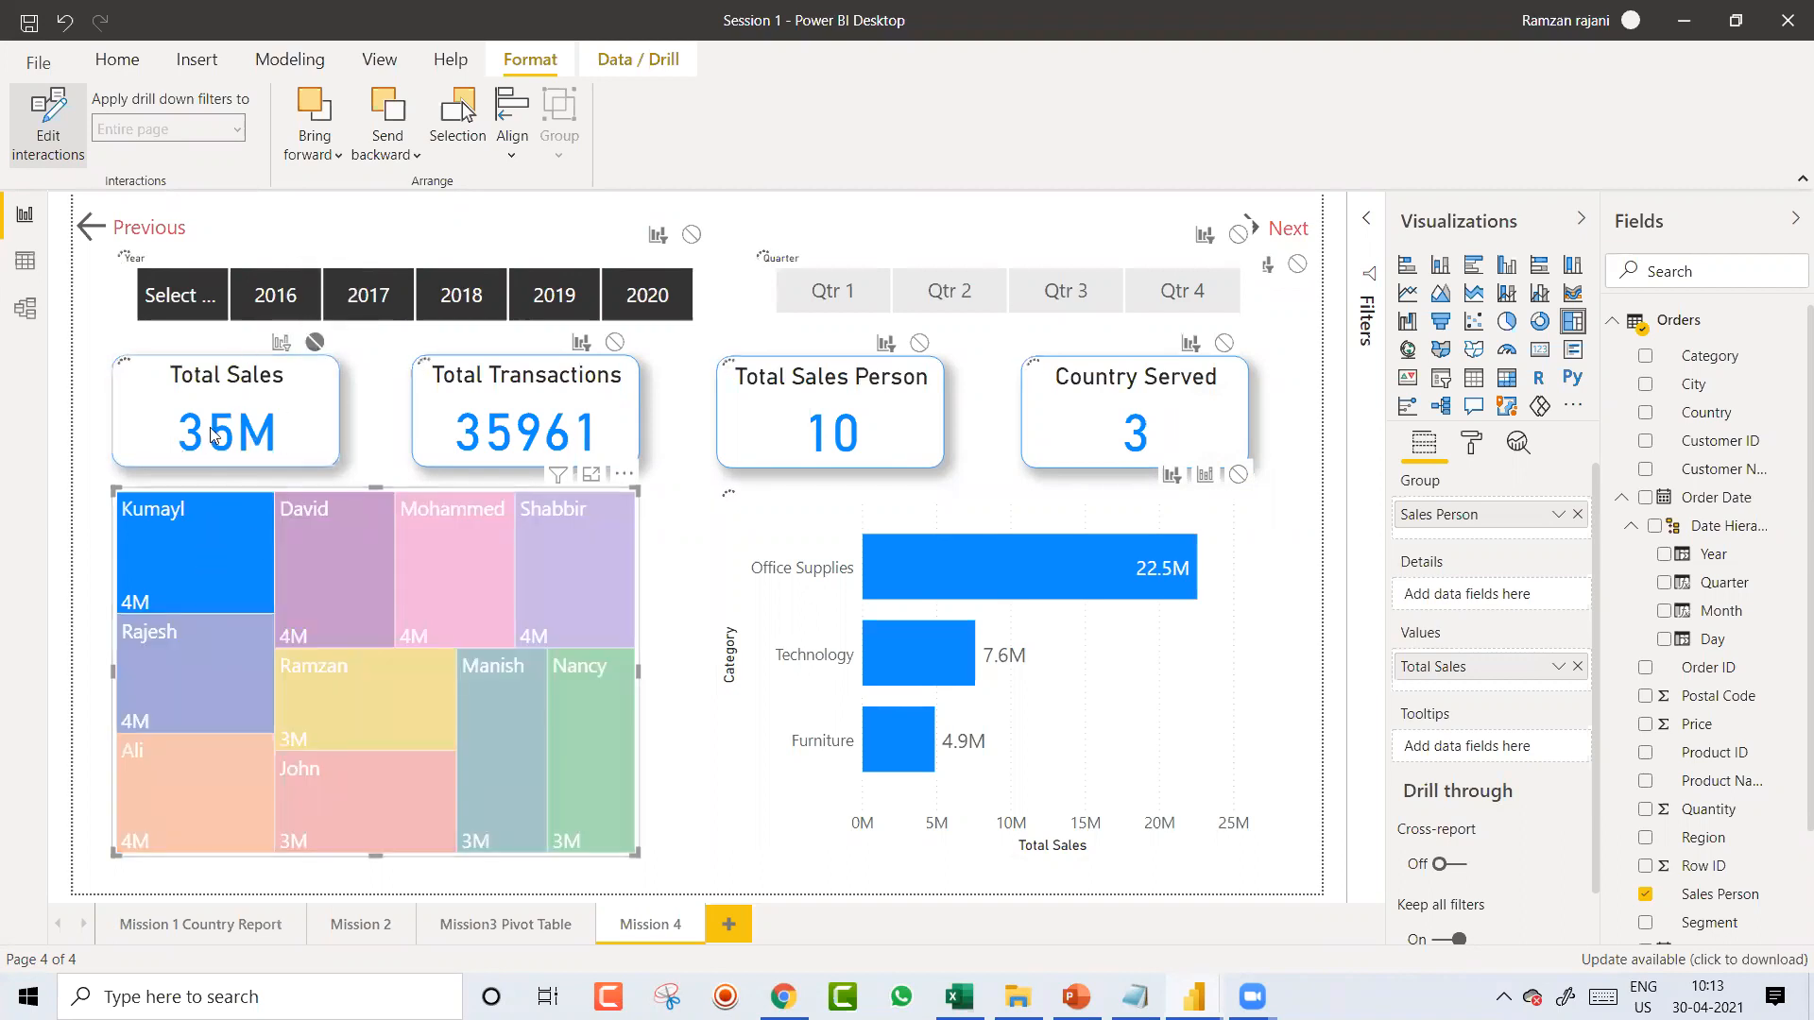
left_click(225, 557)
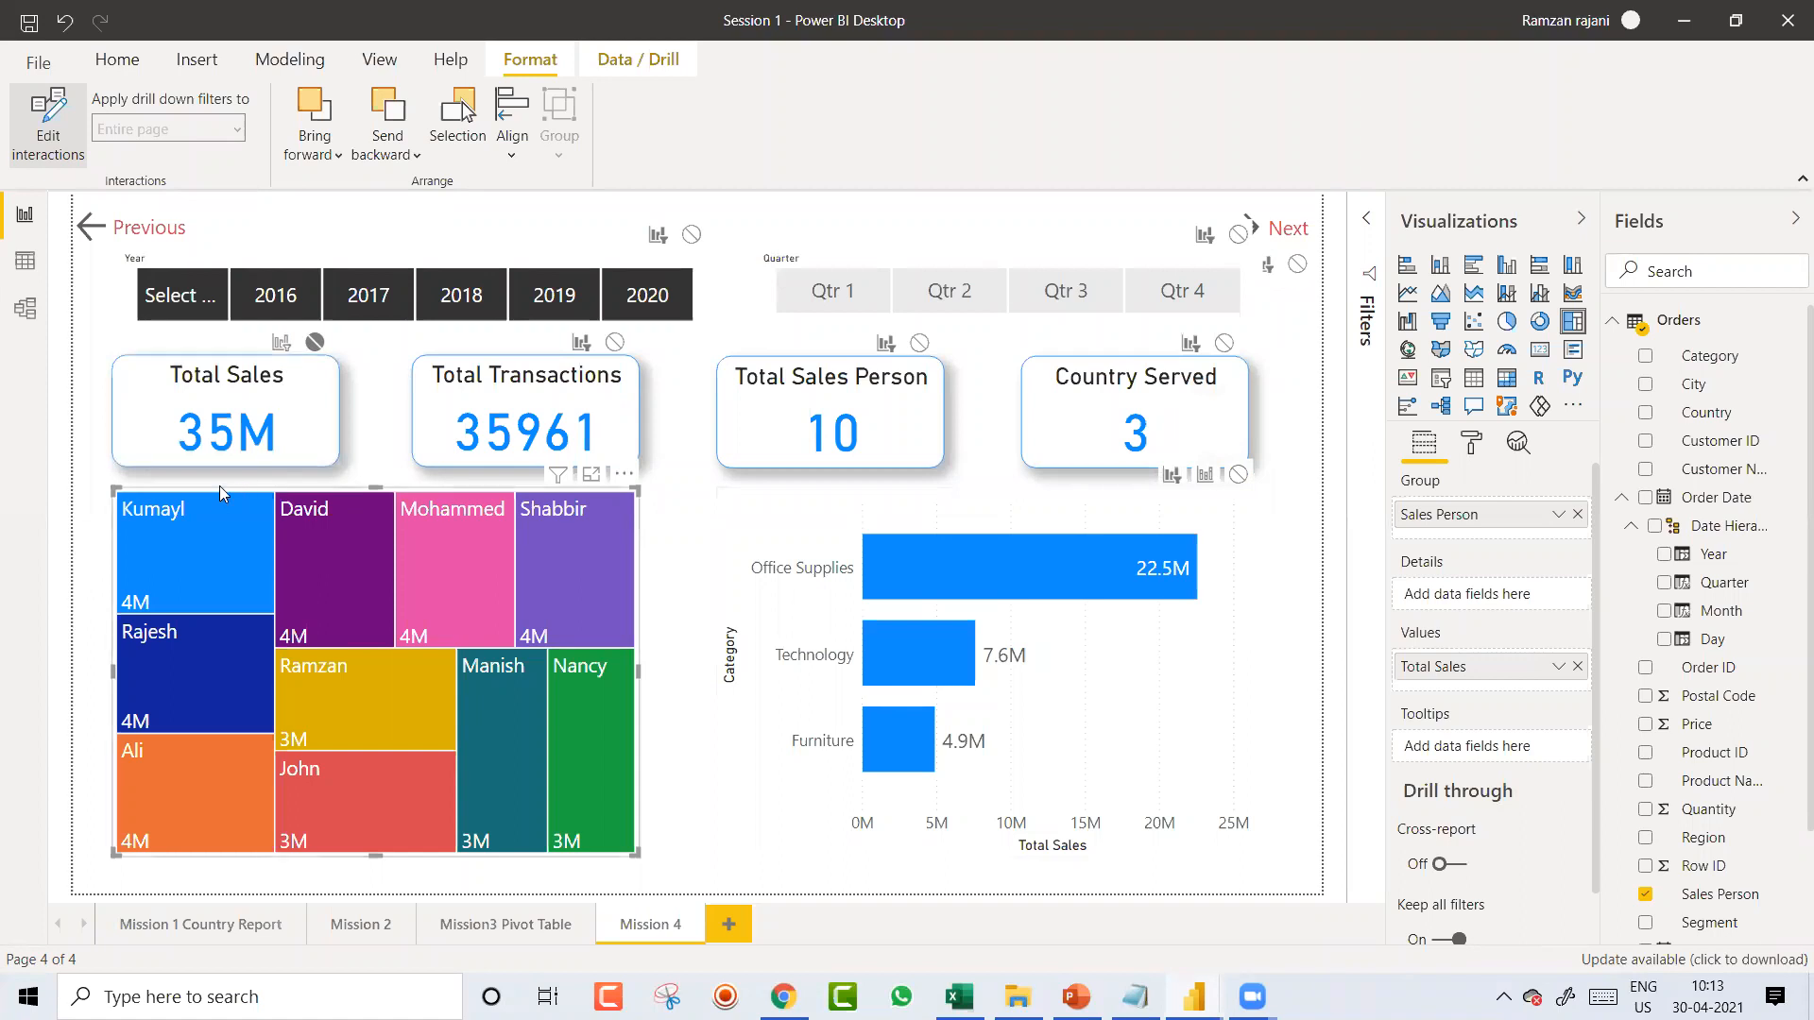
left_click(281, 343)
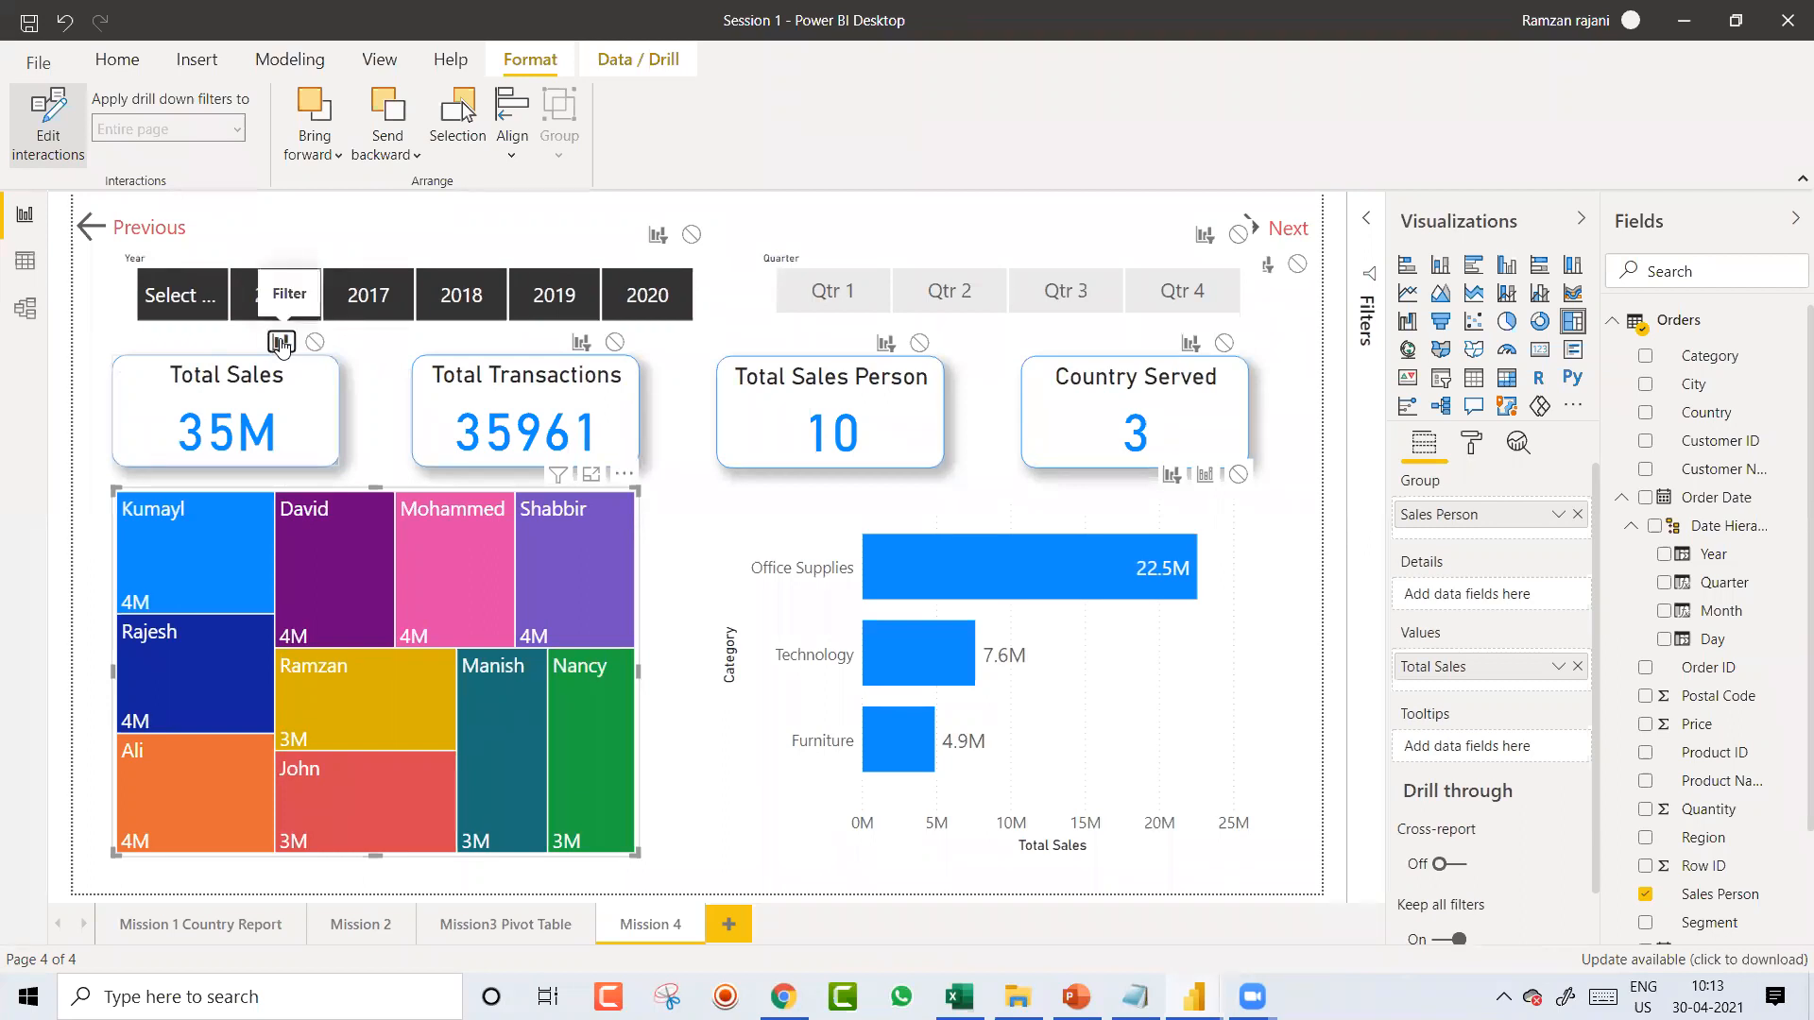
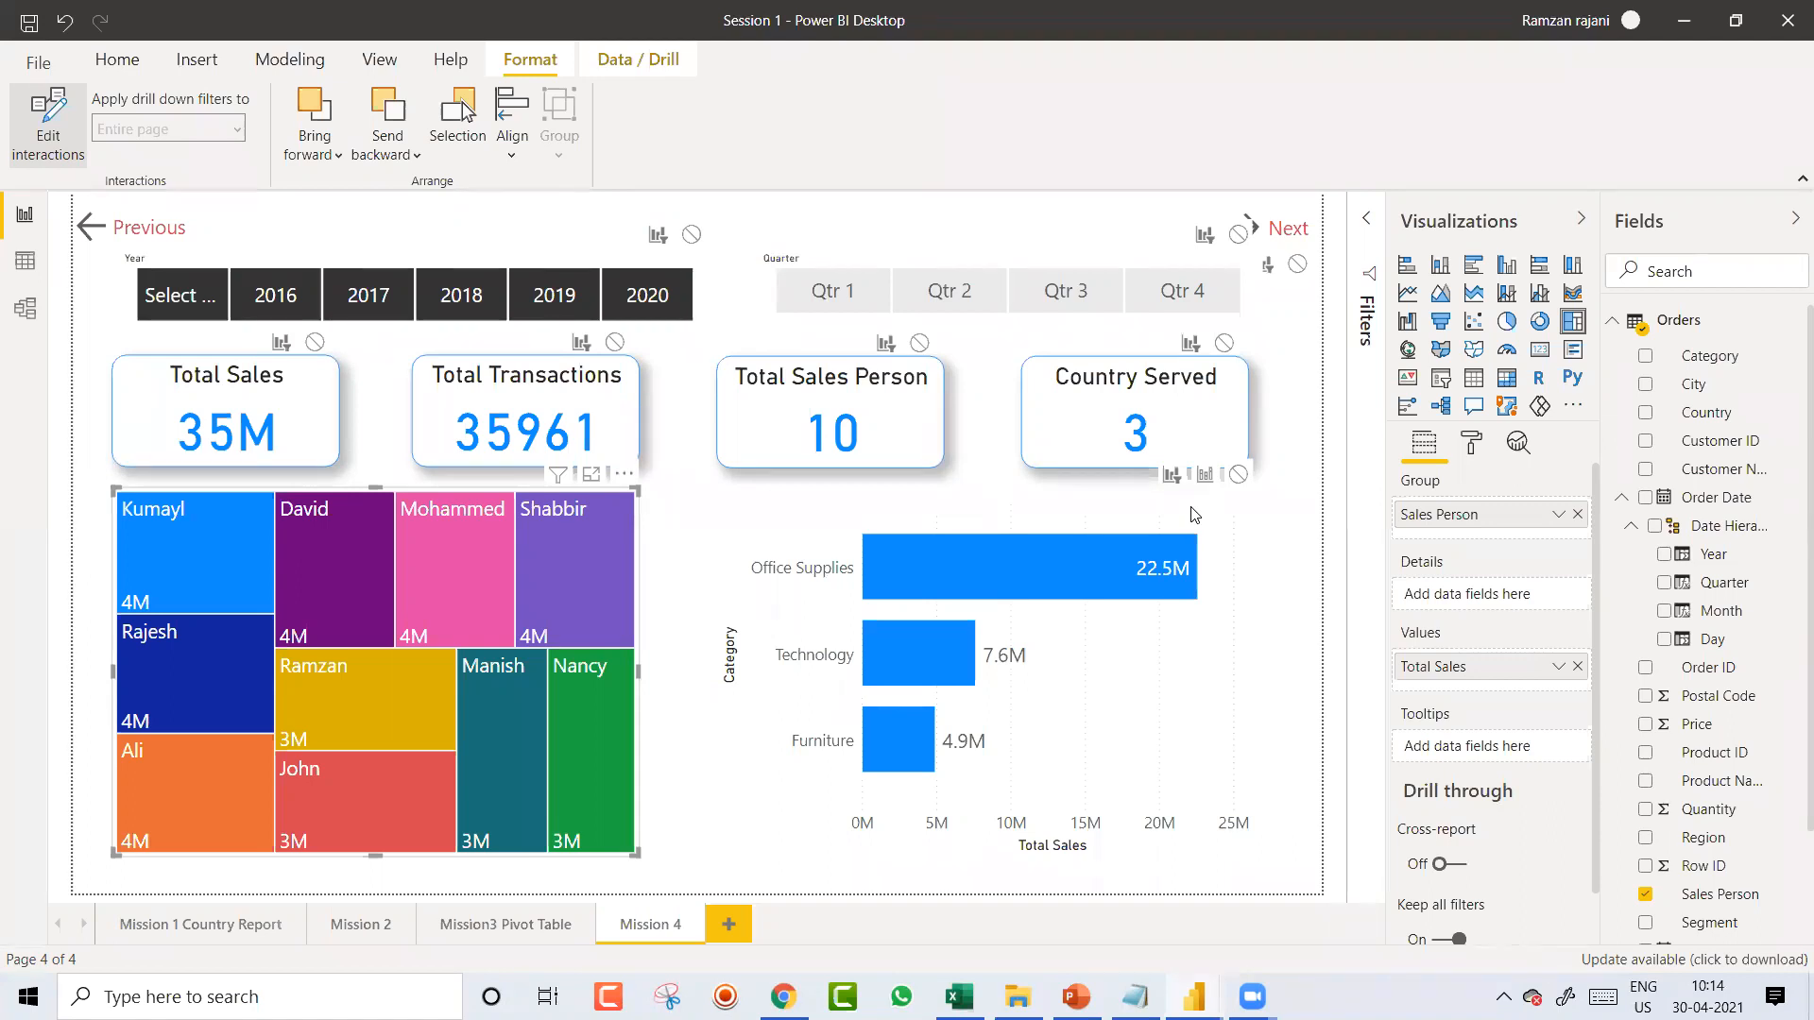
Step: Switch to the Notepad topic list and highlight the first two topics, from Adding Interactive Slicer through Edit Interaction
key("alt+Tab")
key("alt+Tab")
key("alt+Tab")
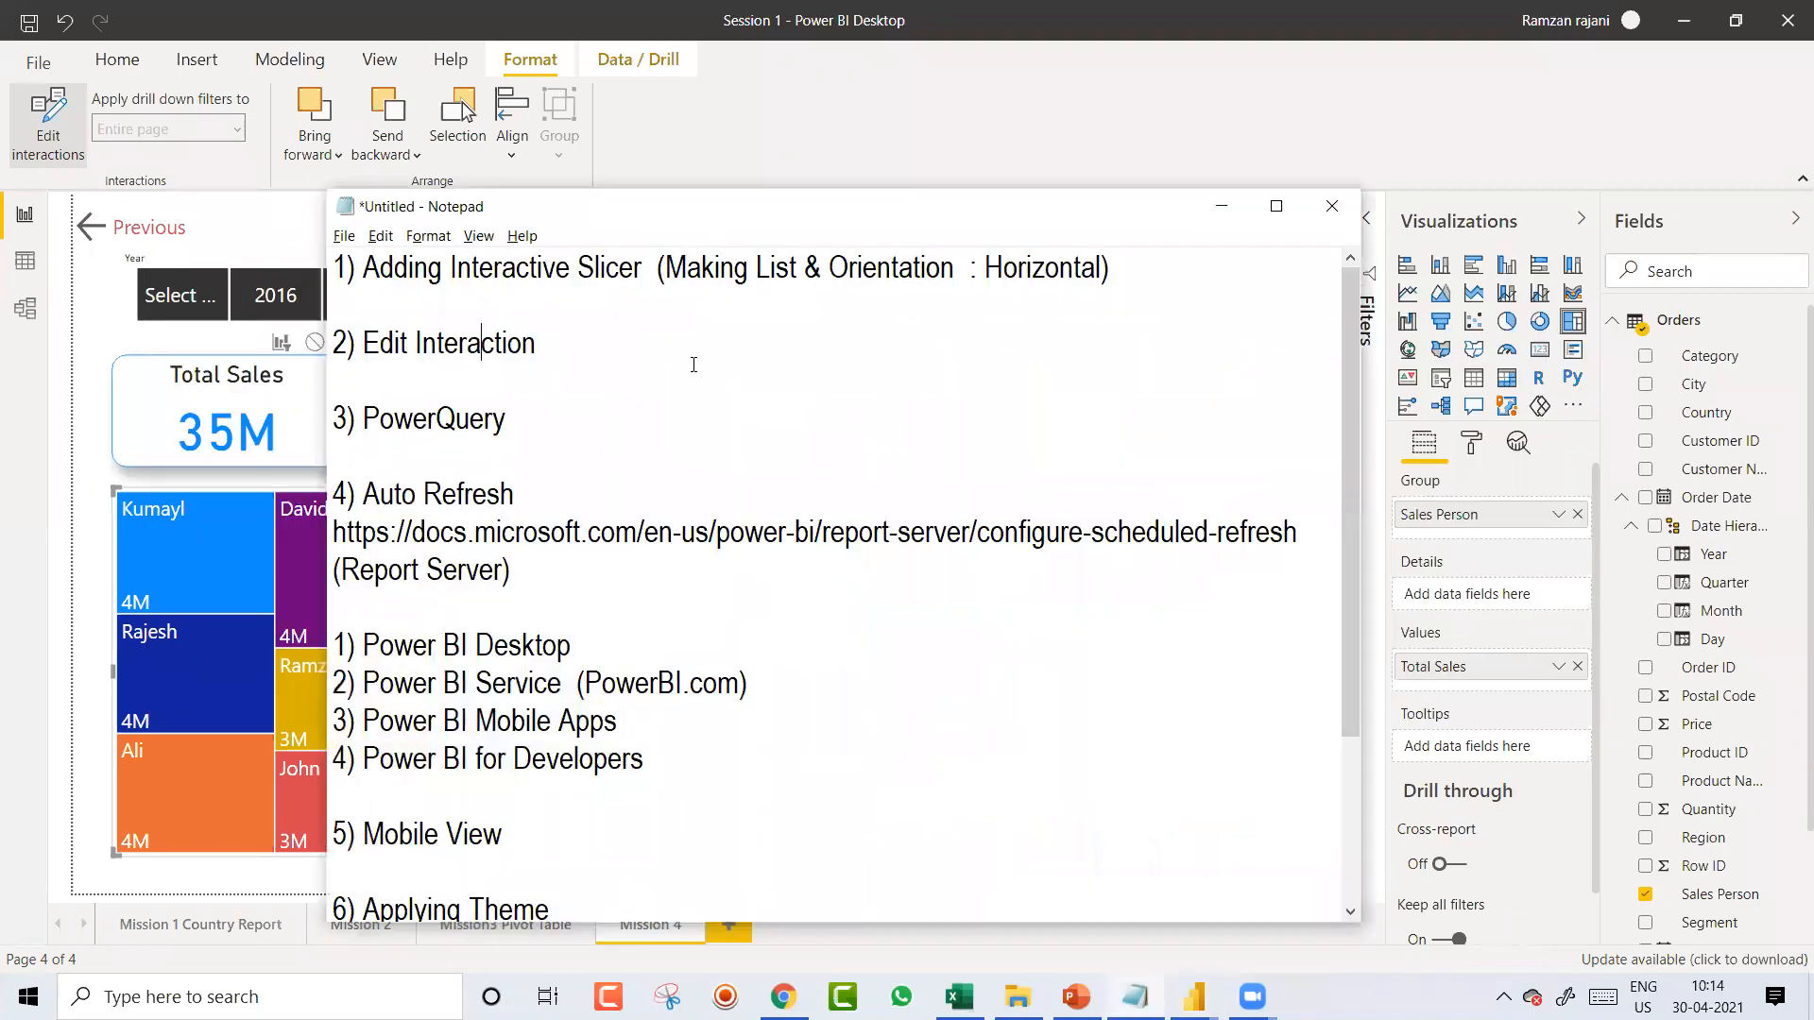
left_click(562, 345)
left_click_drag(535, 347, 328, 279)
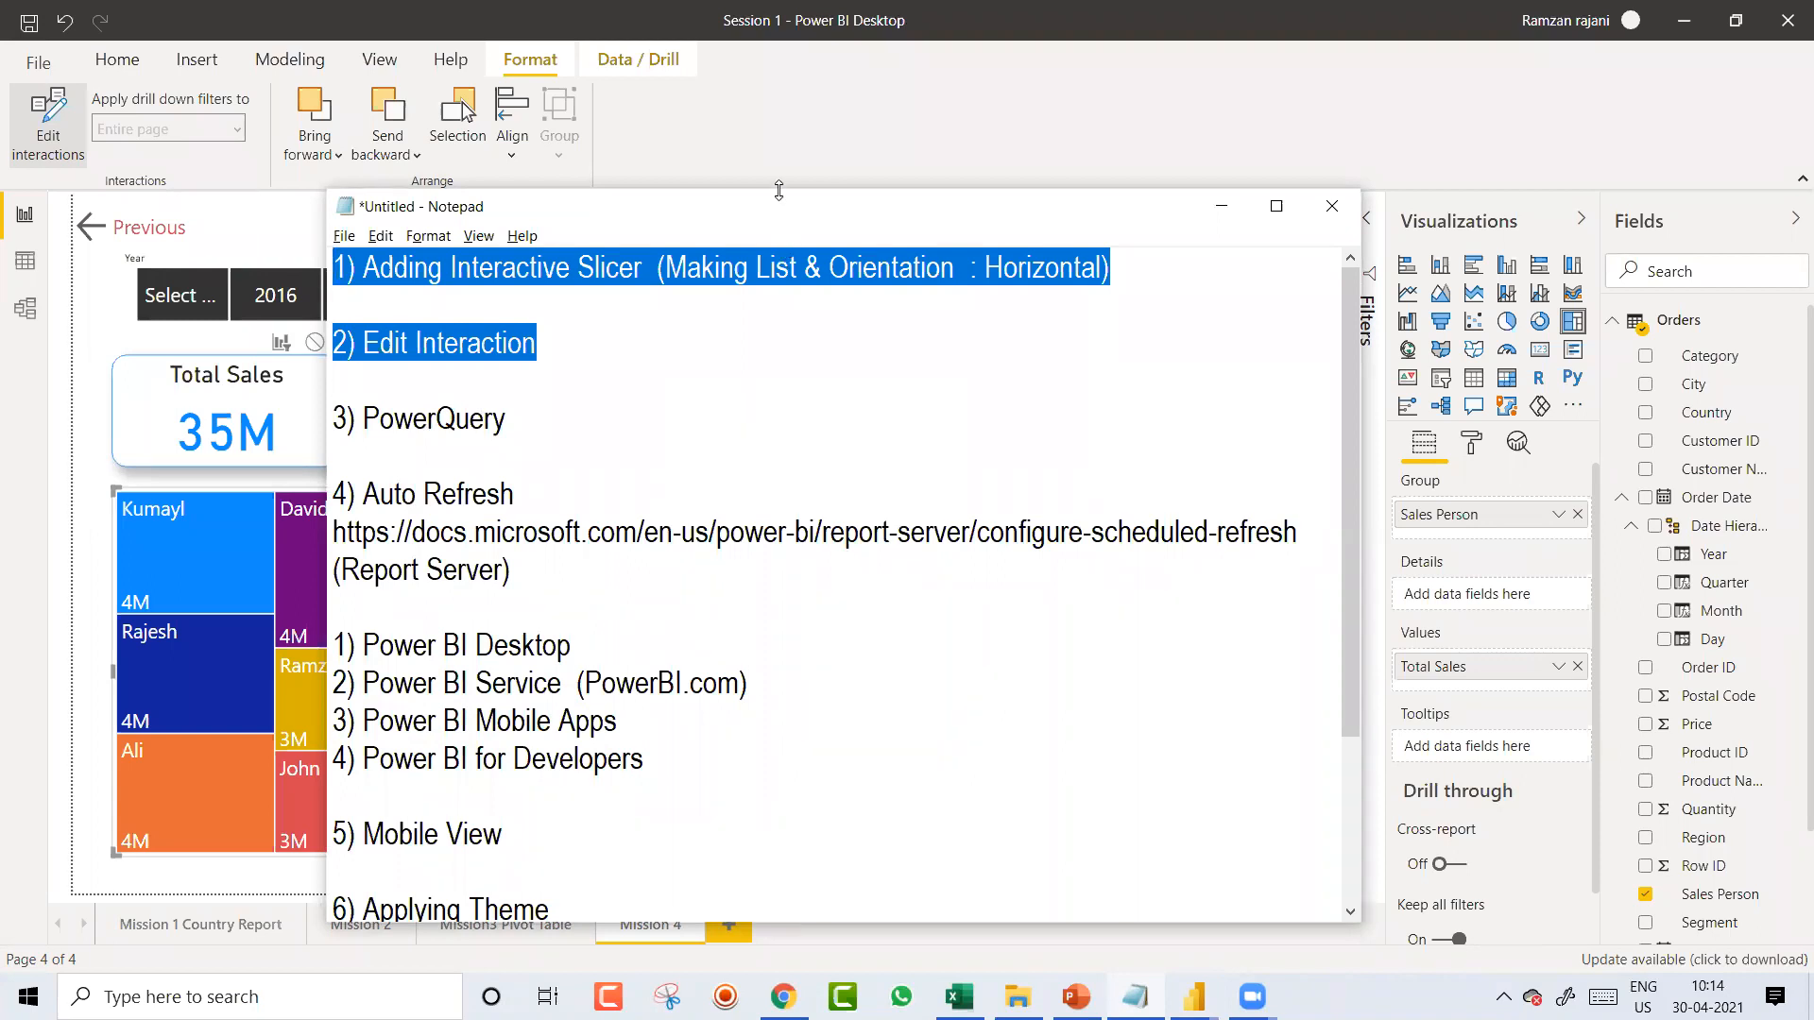
Step: Enlarge the agenda notes window and insert a "Break" line between the Edit Interaction and PowerQuery items
left_click_drag(778, 190, 773, 53)
left_click_drag(669, 885, 316, 300)
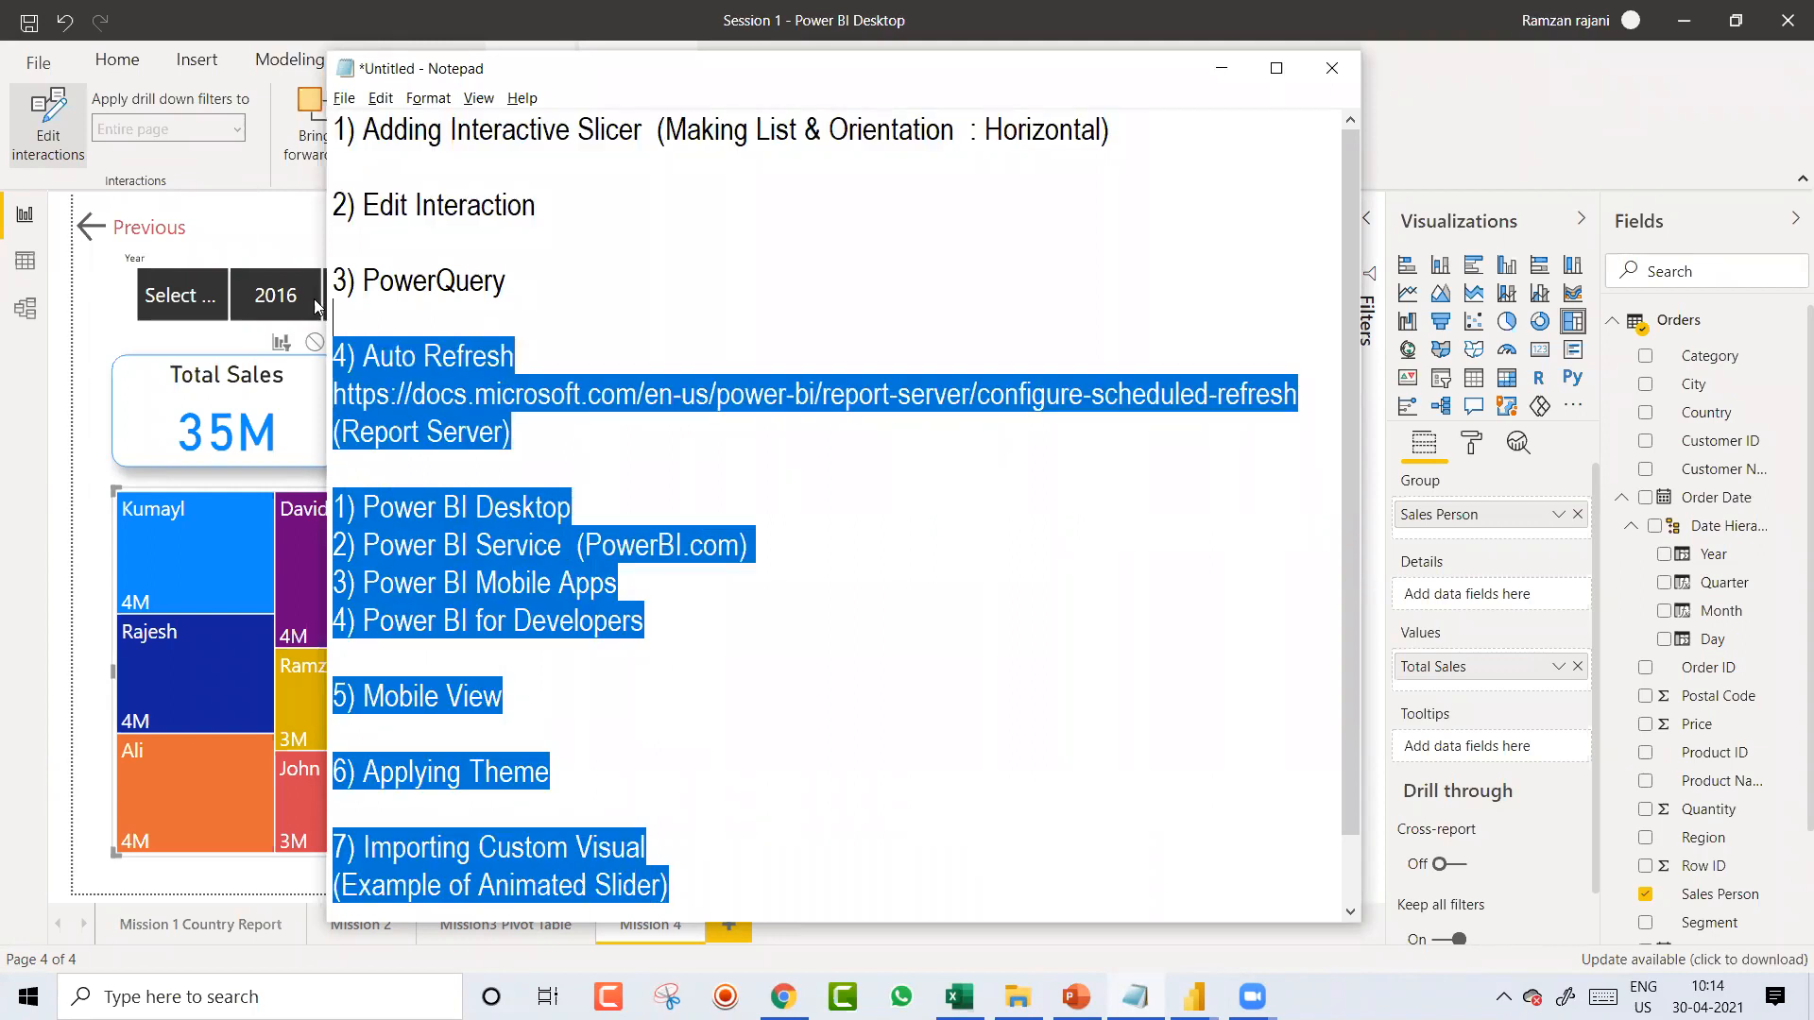
left_click(527, 280)
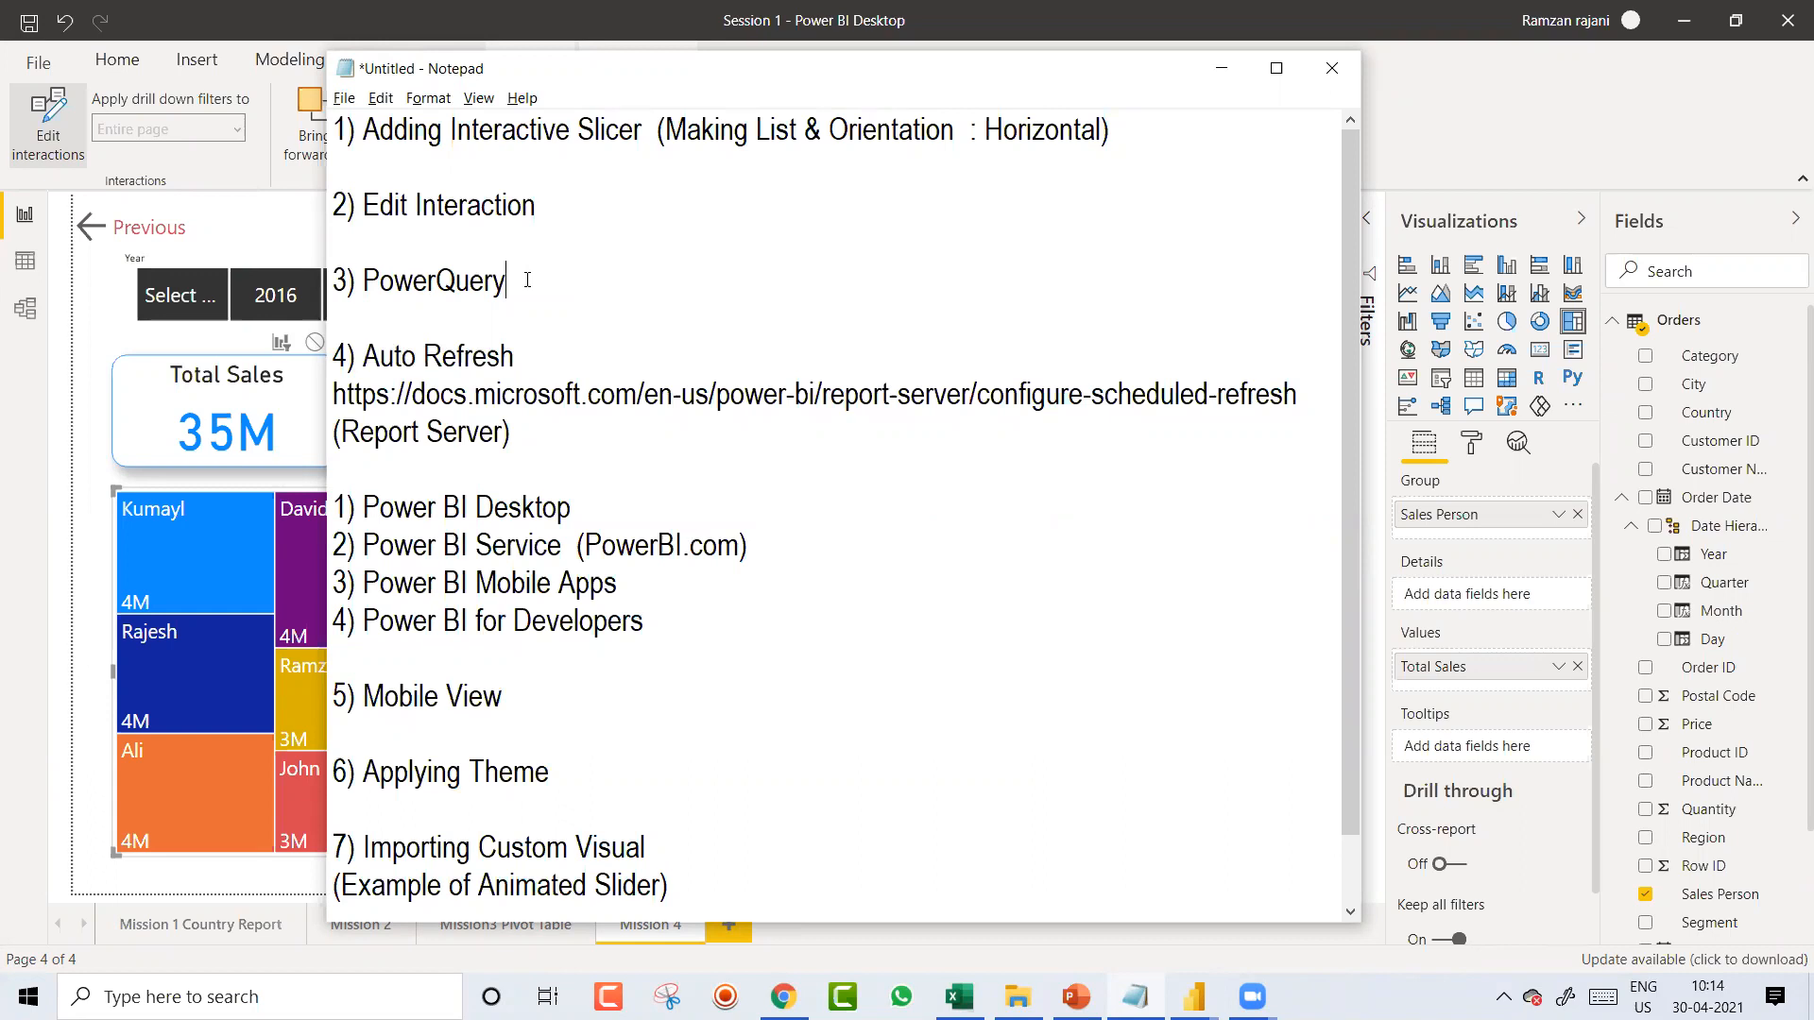
key("Up")
key("Return")
key("Up")
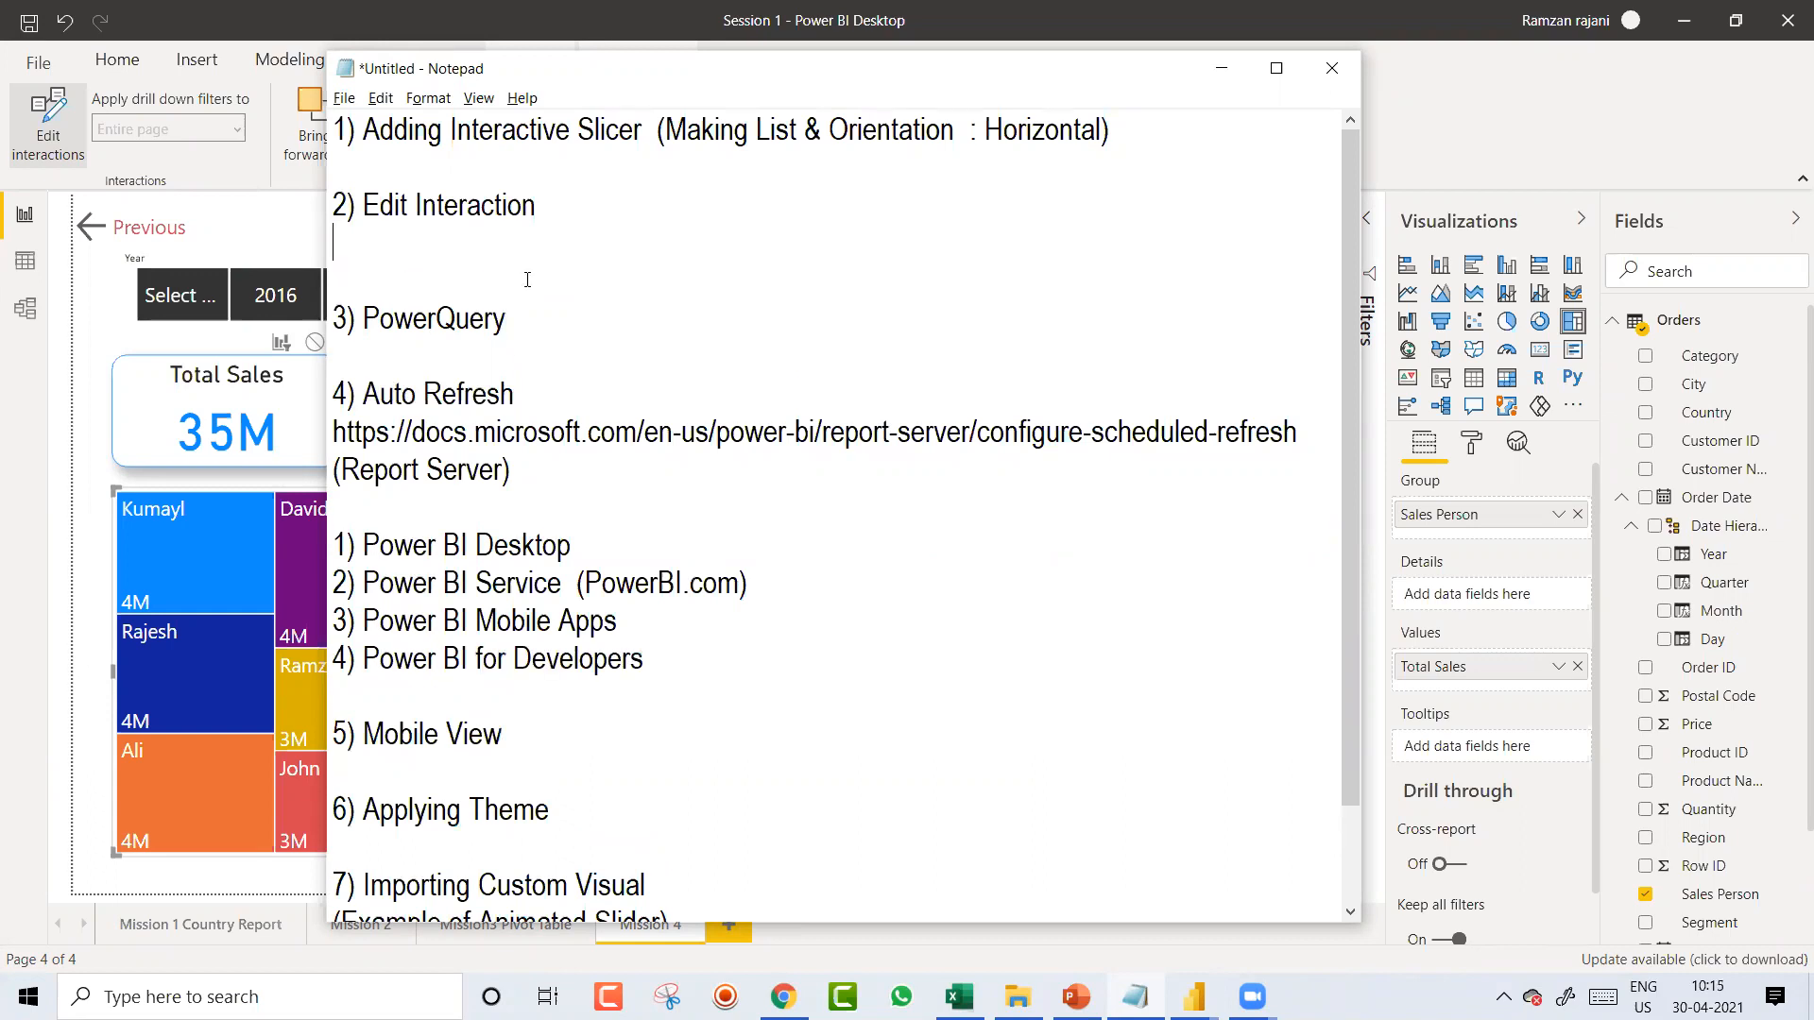
key("Return")
type("Break")
Step: Highlight the "3) PowerQuery" item in the agenda notes
key("Down")
key("Down")
key("ctrl+shift+Right")
key("ctrl+shift+Right")
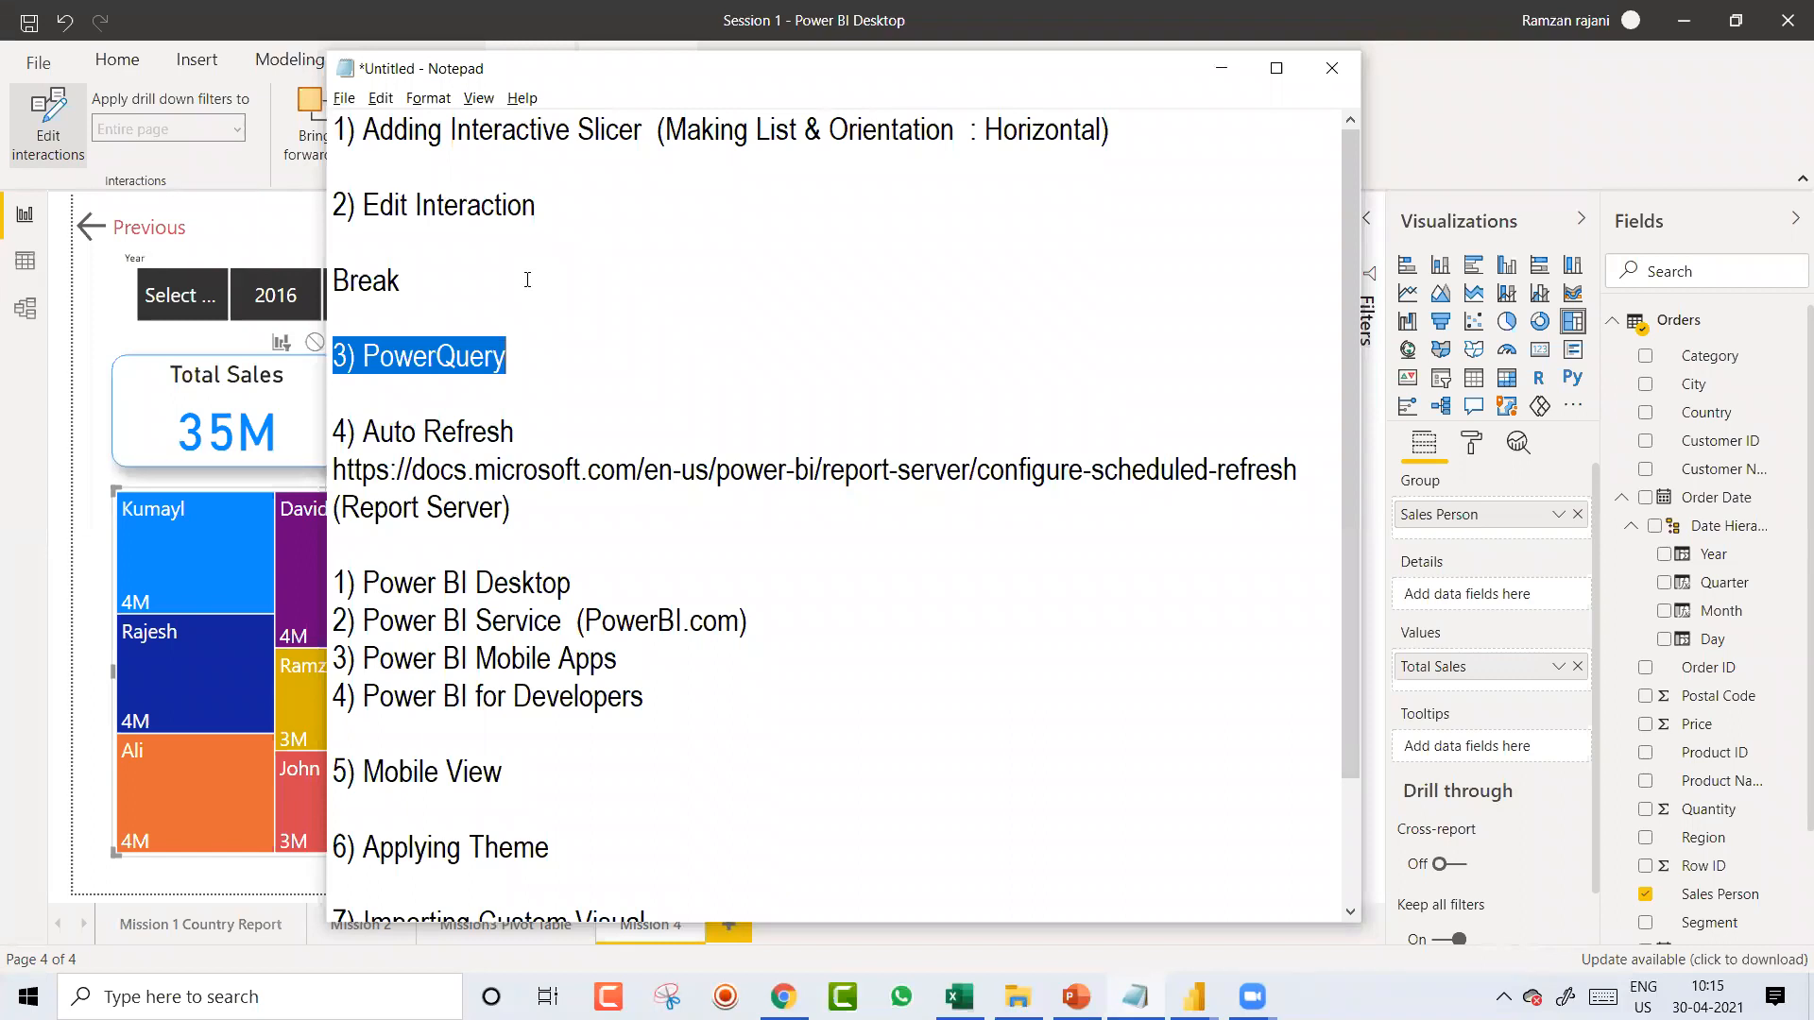
key("Right")
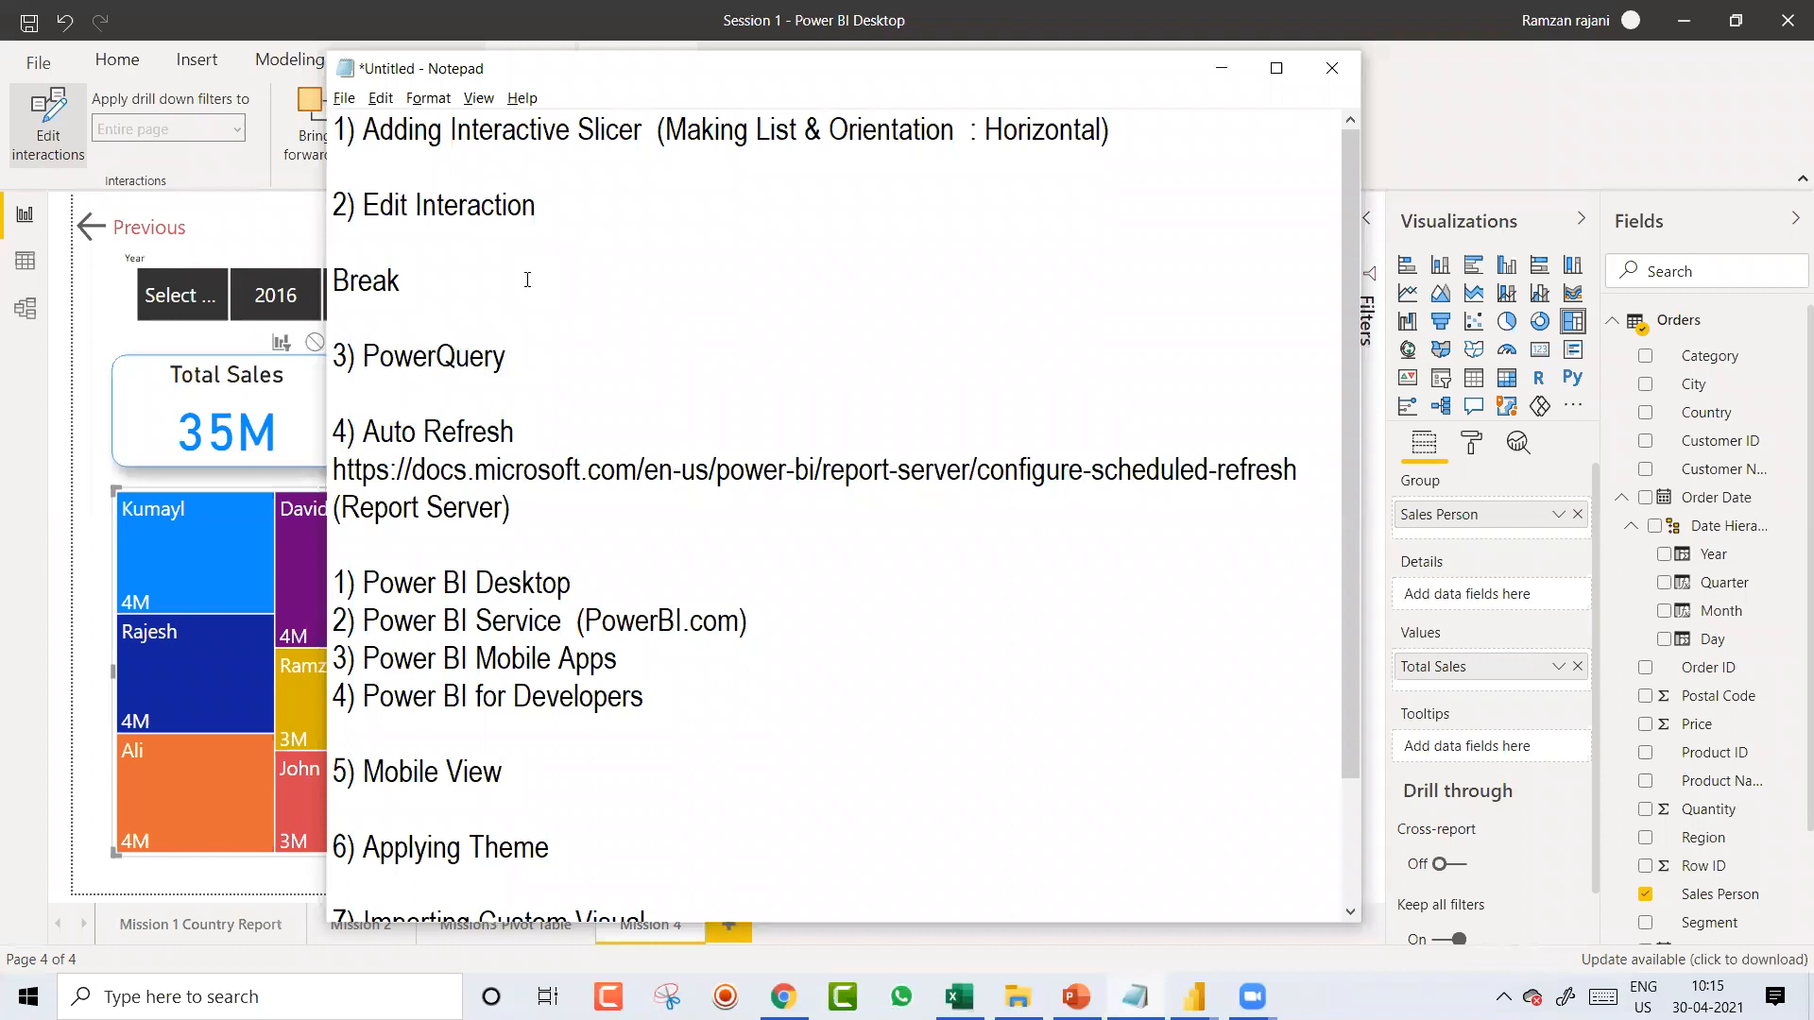
Step: Complete the break line in the agenda so it reads "(Break 15 Mins)"
key("Up")
key("Left")
type("15 Mins.)")
key("Left")
key("BackSpace")
key("ctrl+Left")
key("ctrl+Left")
key("ctrl+Left")
type("(")
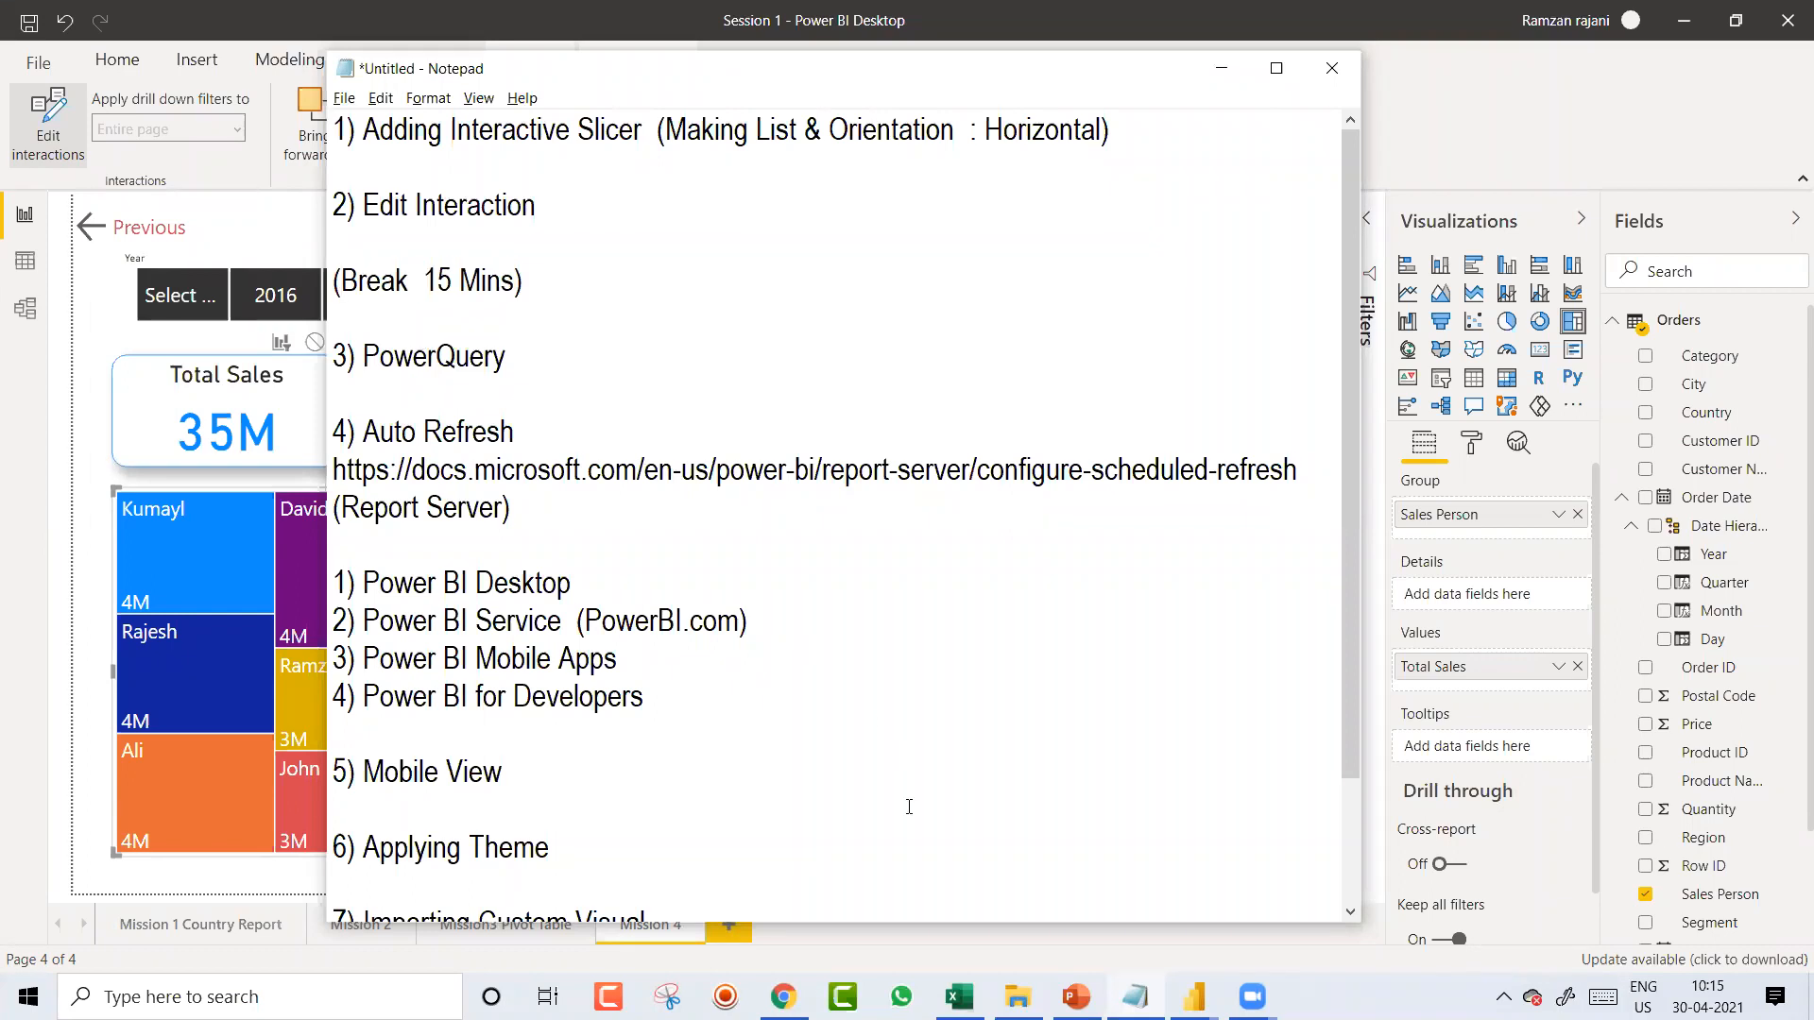
Step: Glance at the Power BI report, return to the agenda notes and highlight the PowerQuery topic
key("alt+Tab")
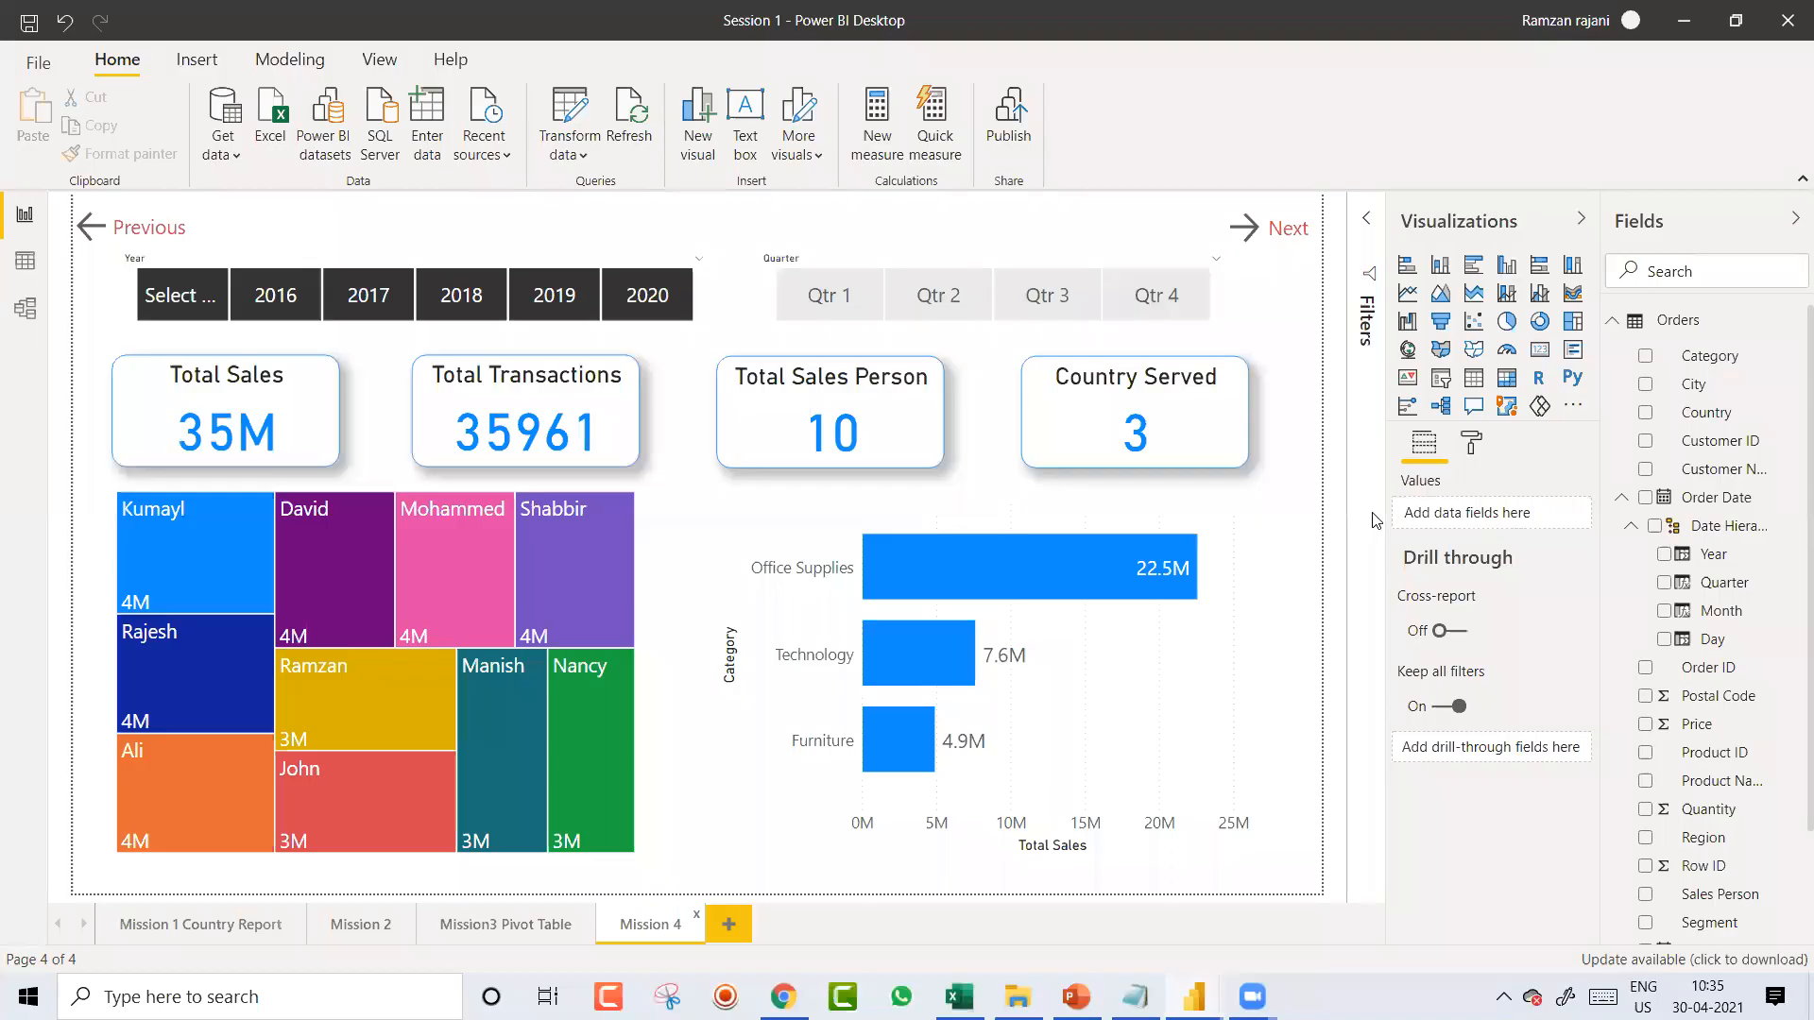
key("alt+Tab")
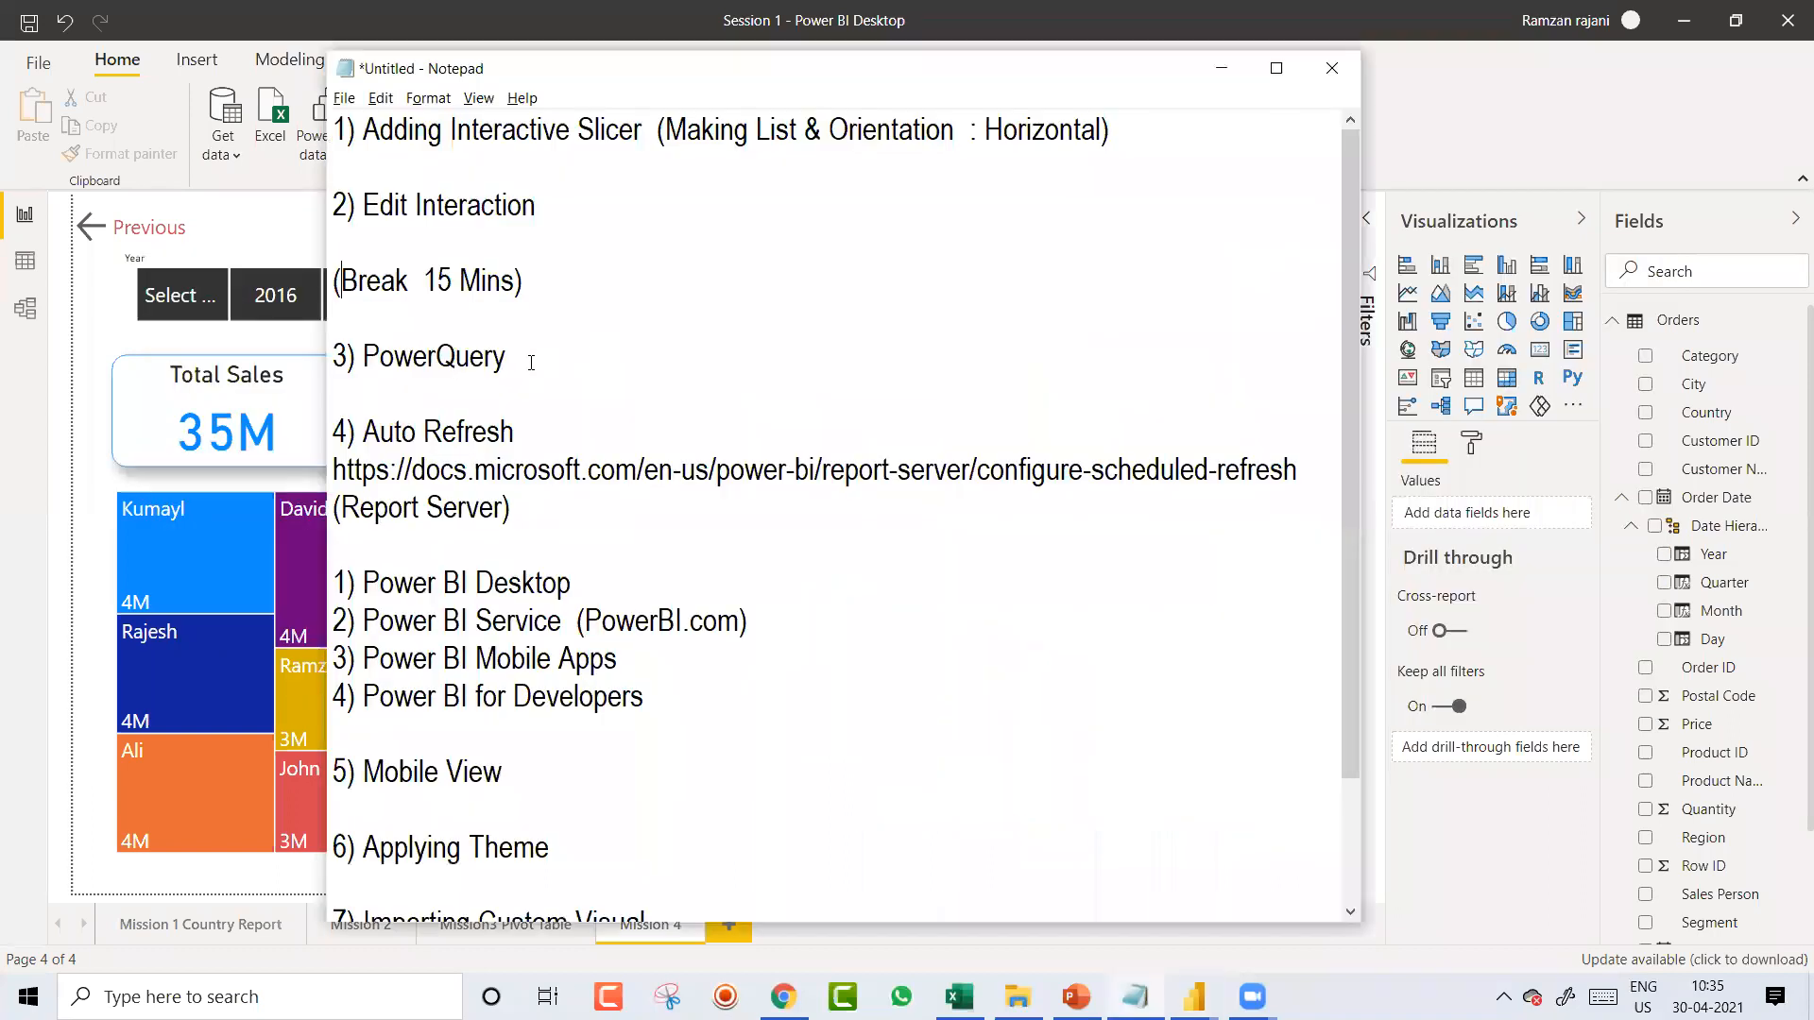
left_click_drag(404, 342, 331, 338)
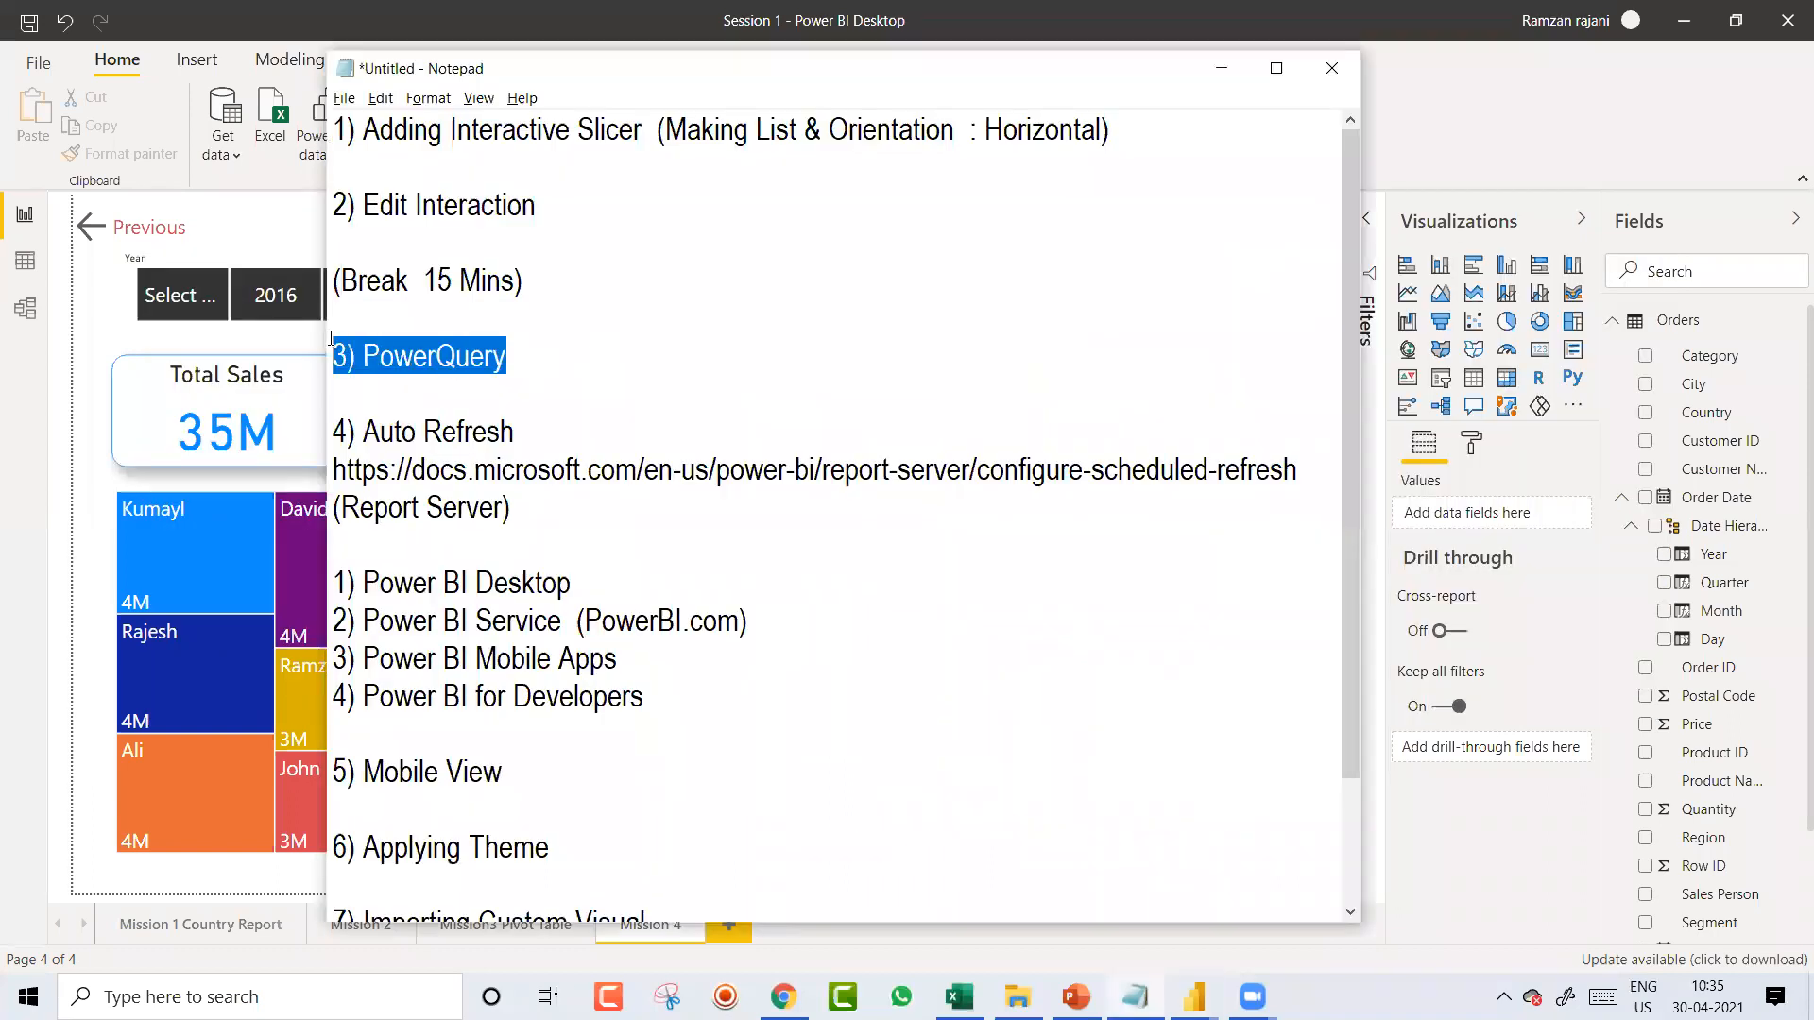
left_click(526, 355)
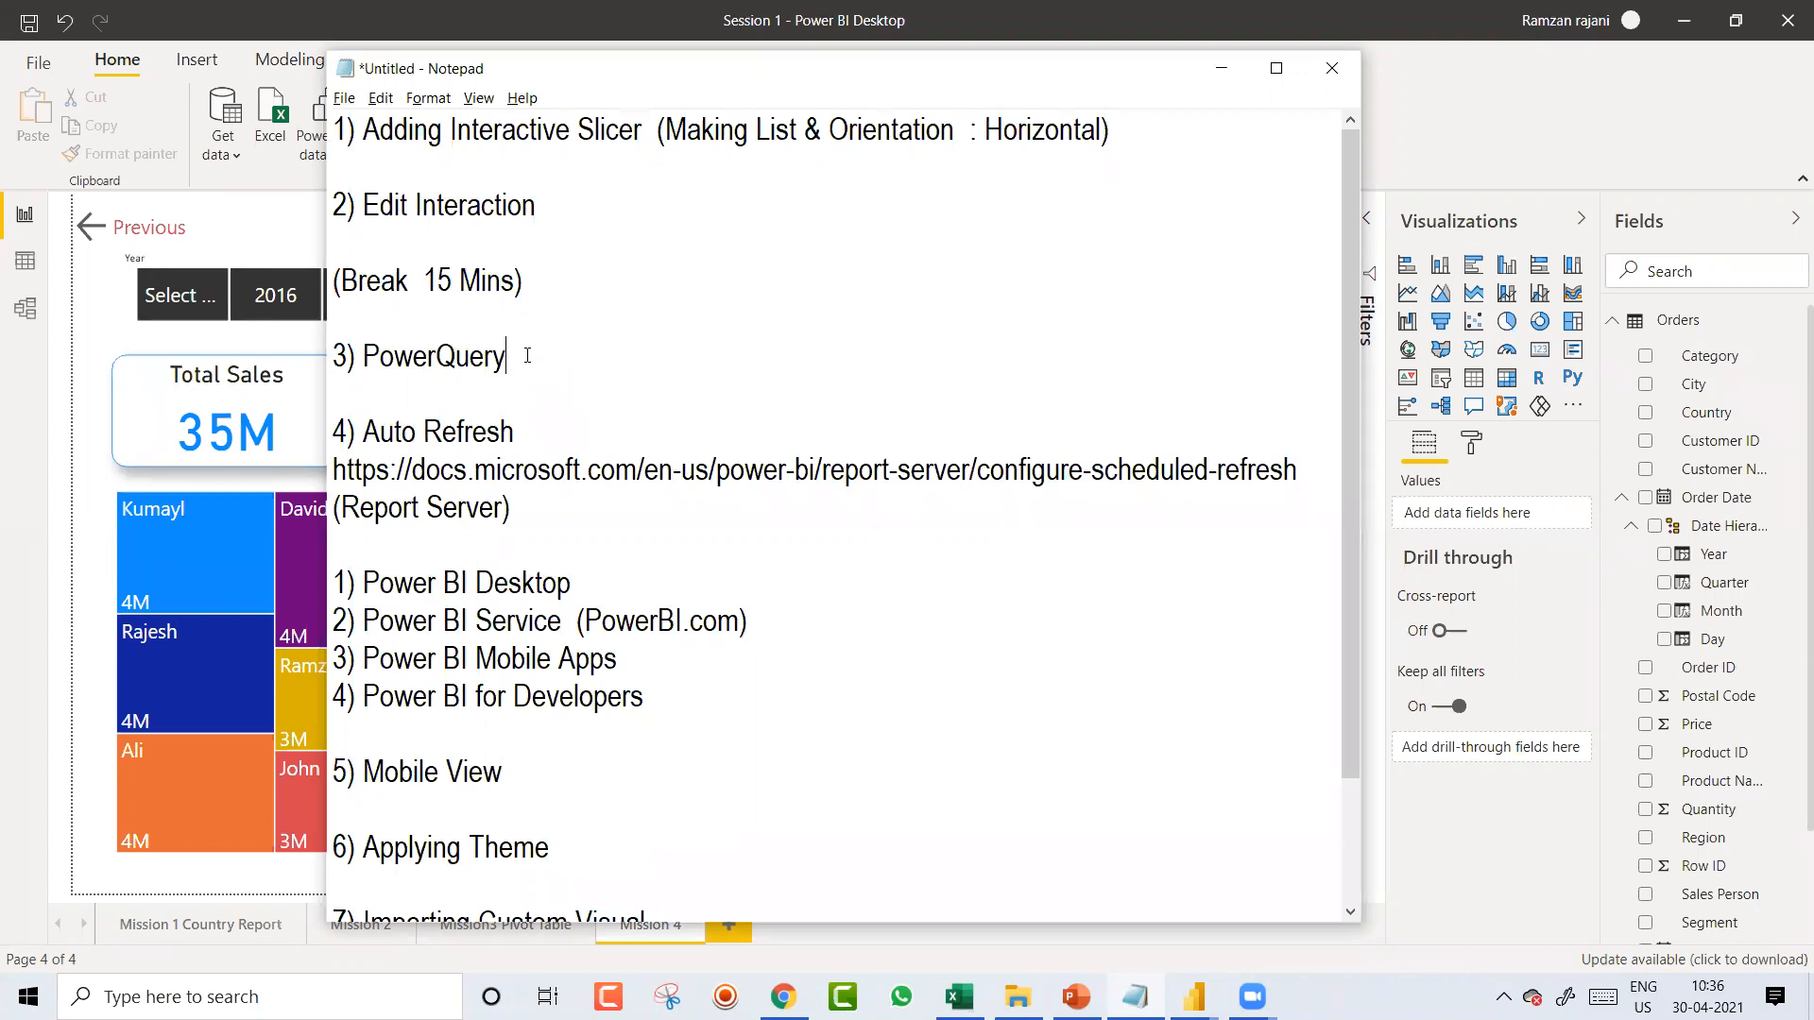
Step: Switch to File Explorer, open the Session 1 folder and check the contents of its Banglore subfolder
key("alt+Tab")
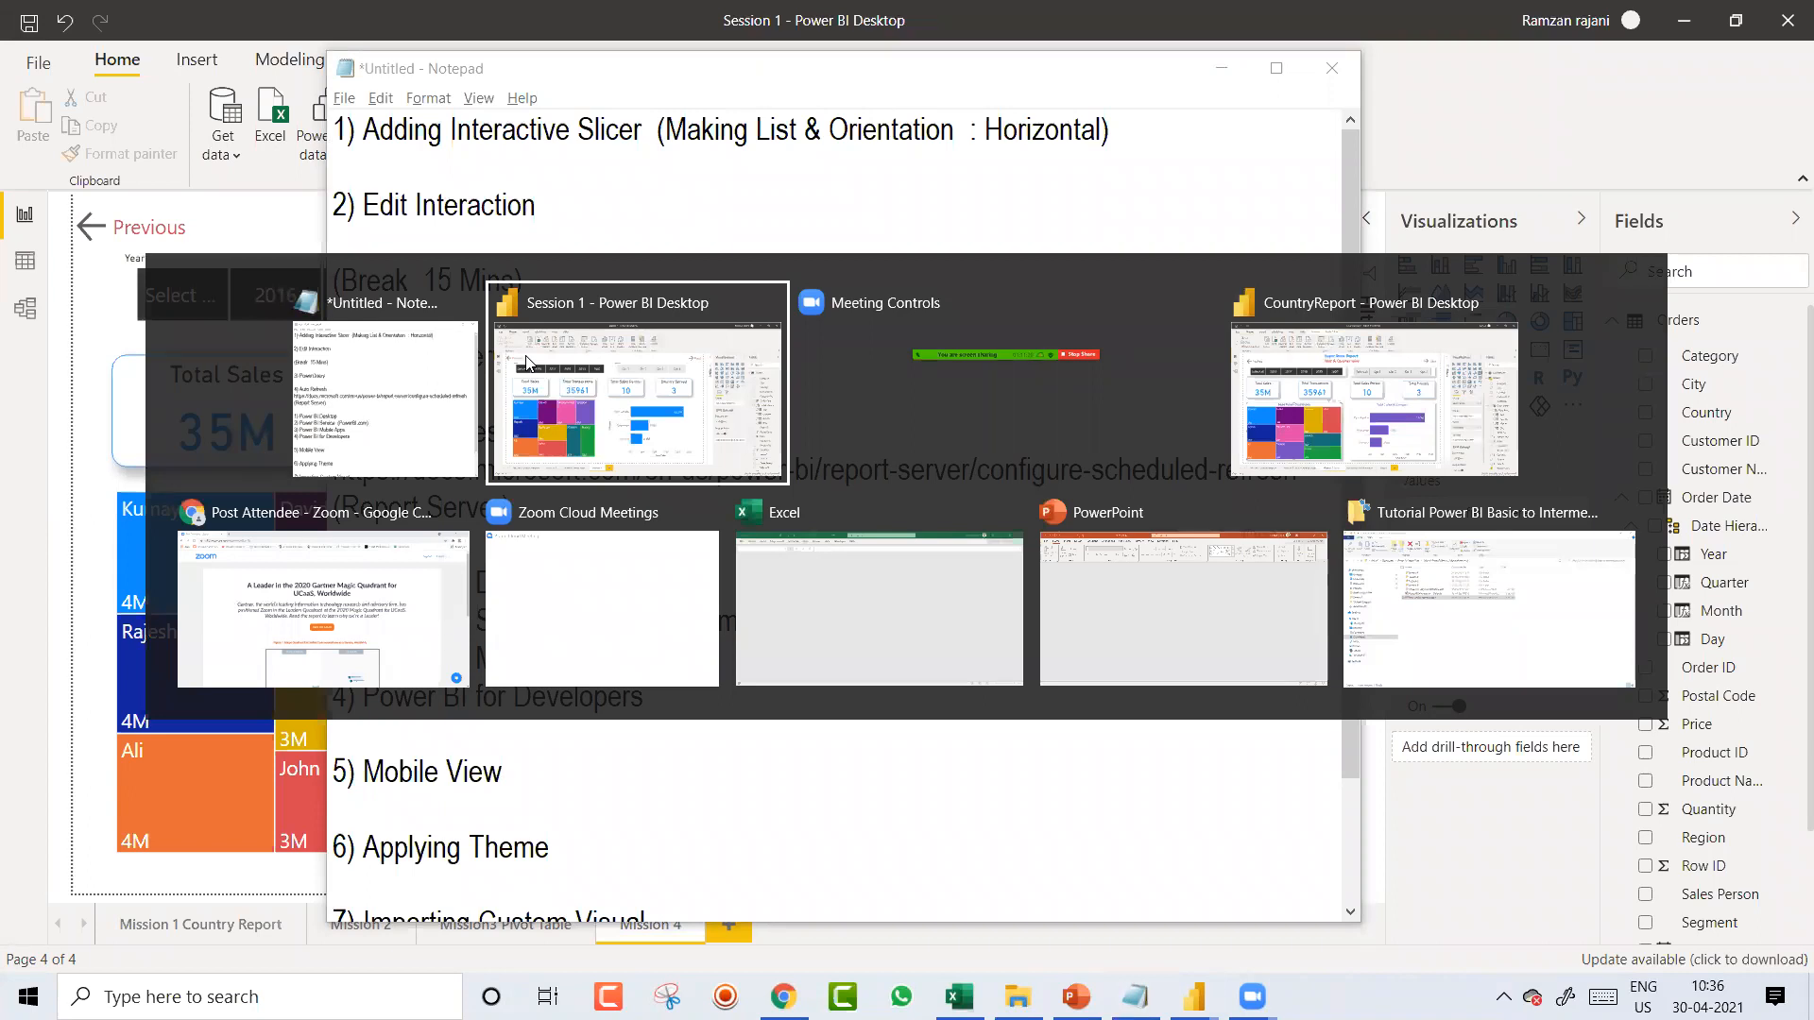
key("alt+Tab")
key("alt+Tab")
key("alt+Tab")
key("alt+Tab")
key("alt+Tab")
key("alt+Tab")
key("alt+Tab")
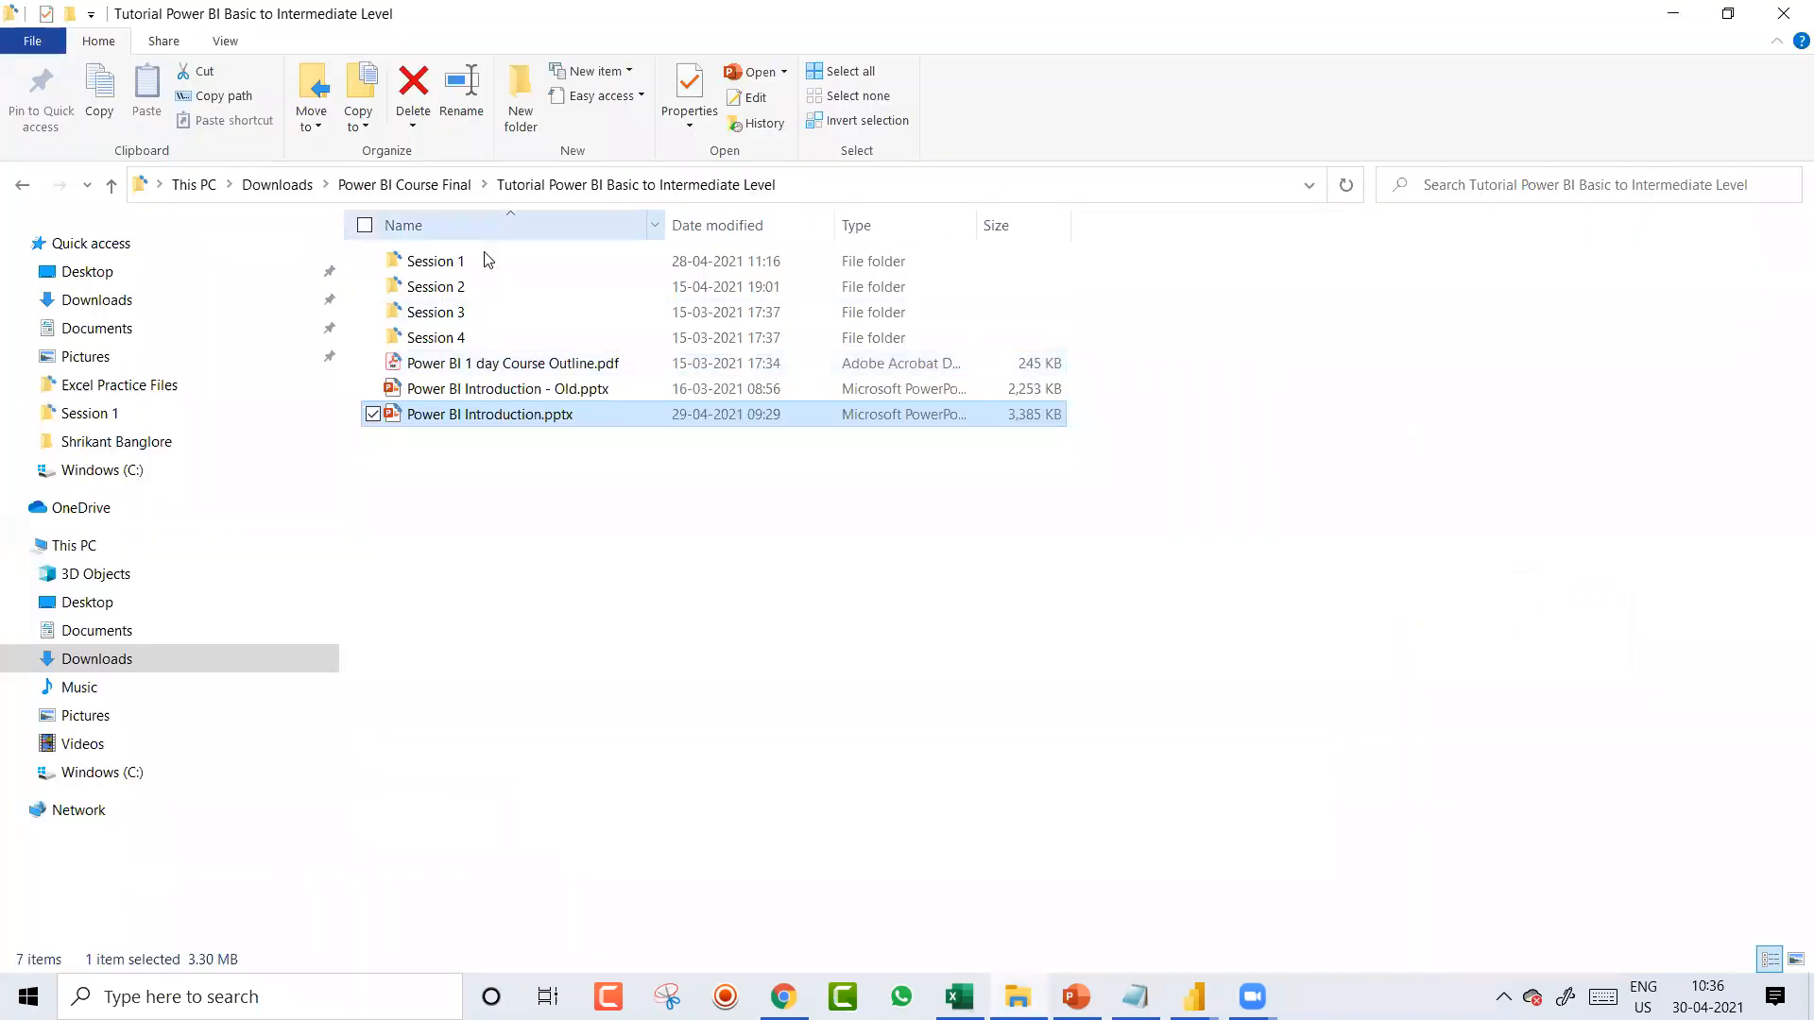
double_click(484, 265)
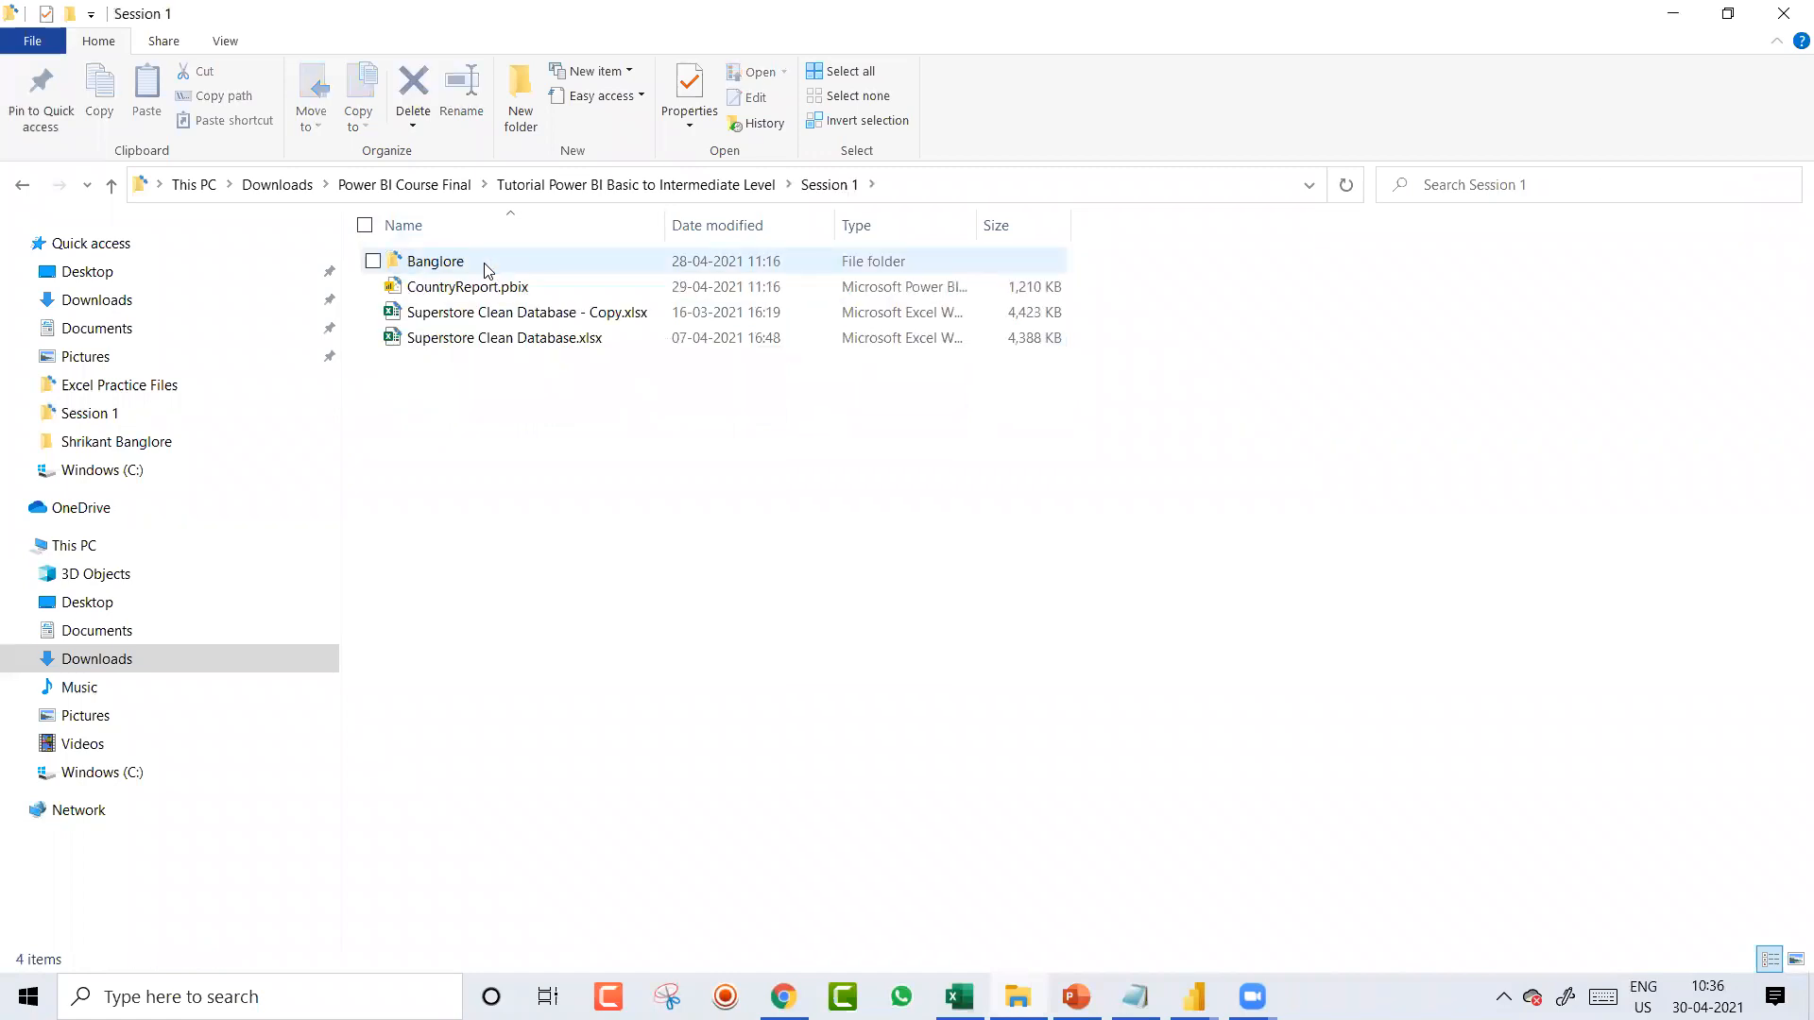
double_click(485, 265)
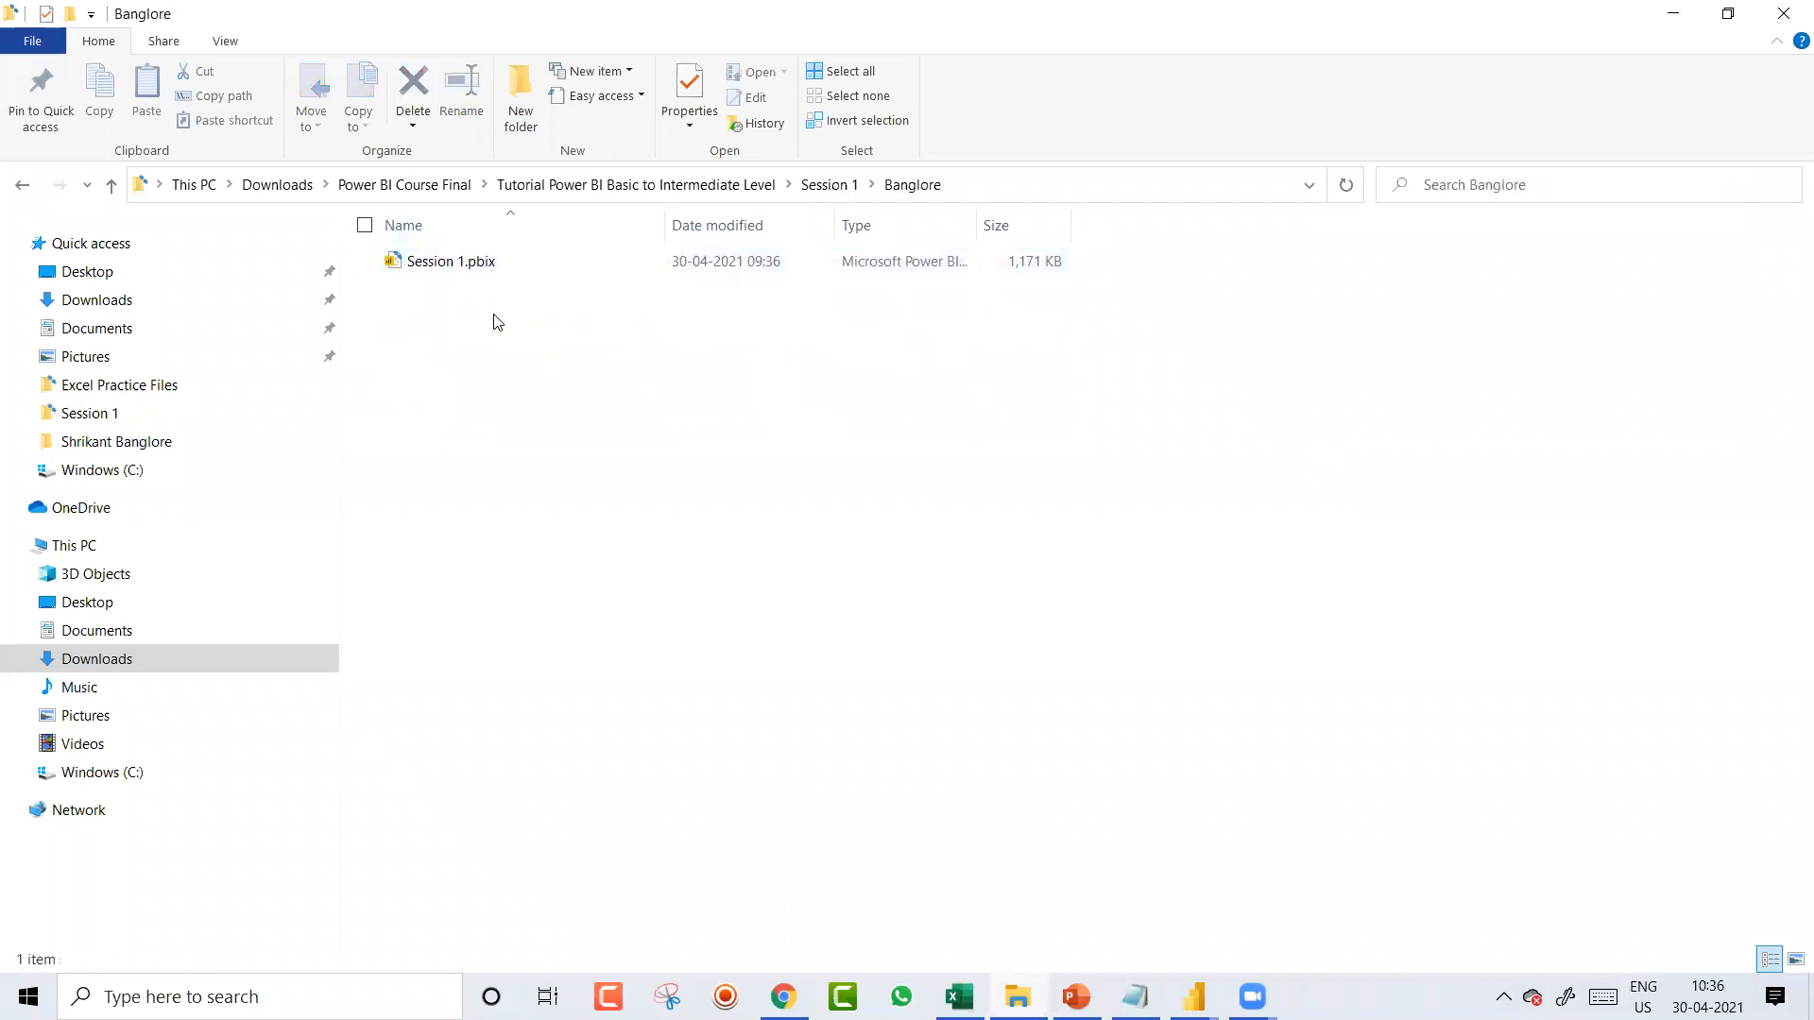
key("alt+Left")
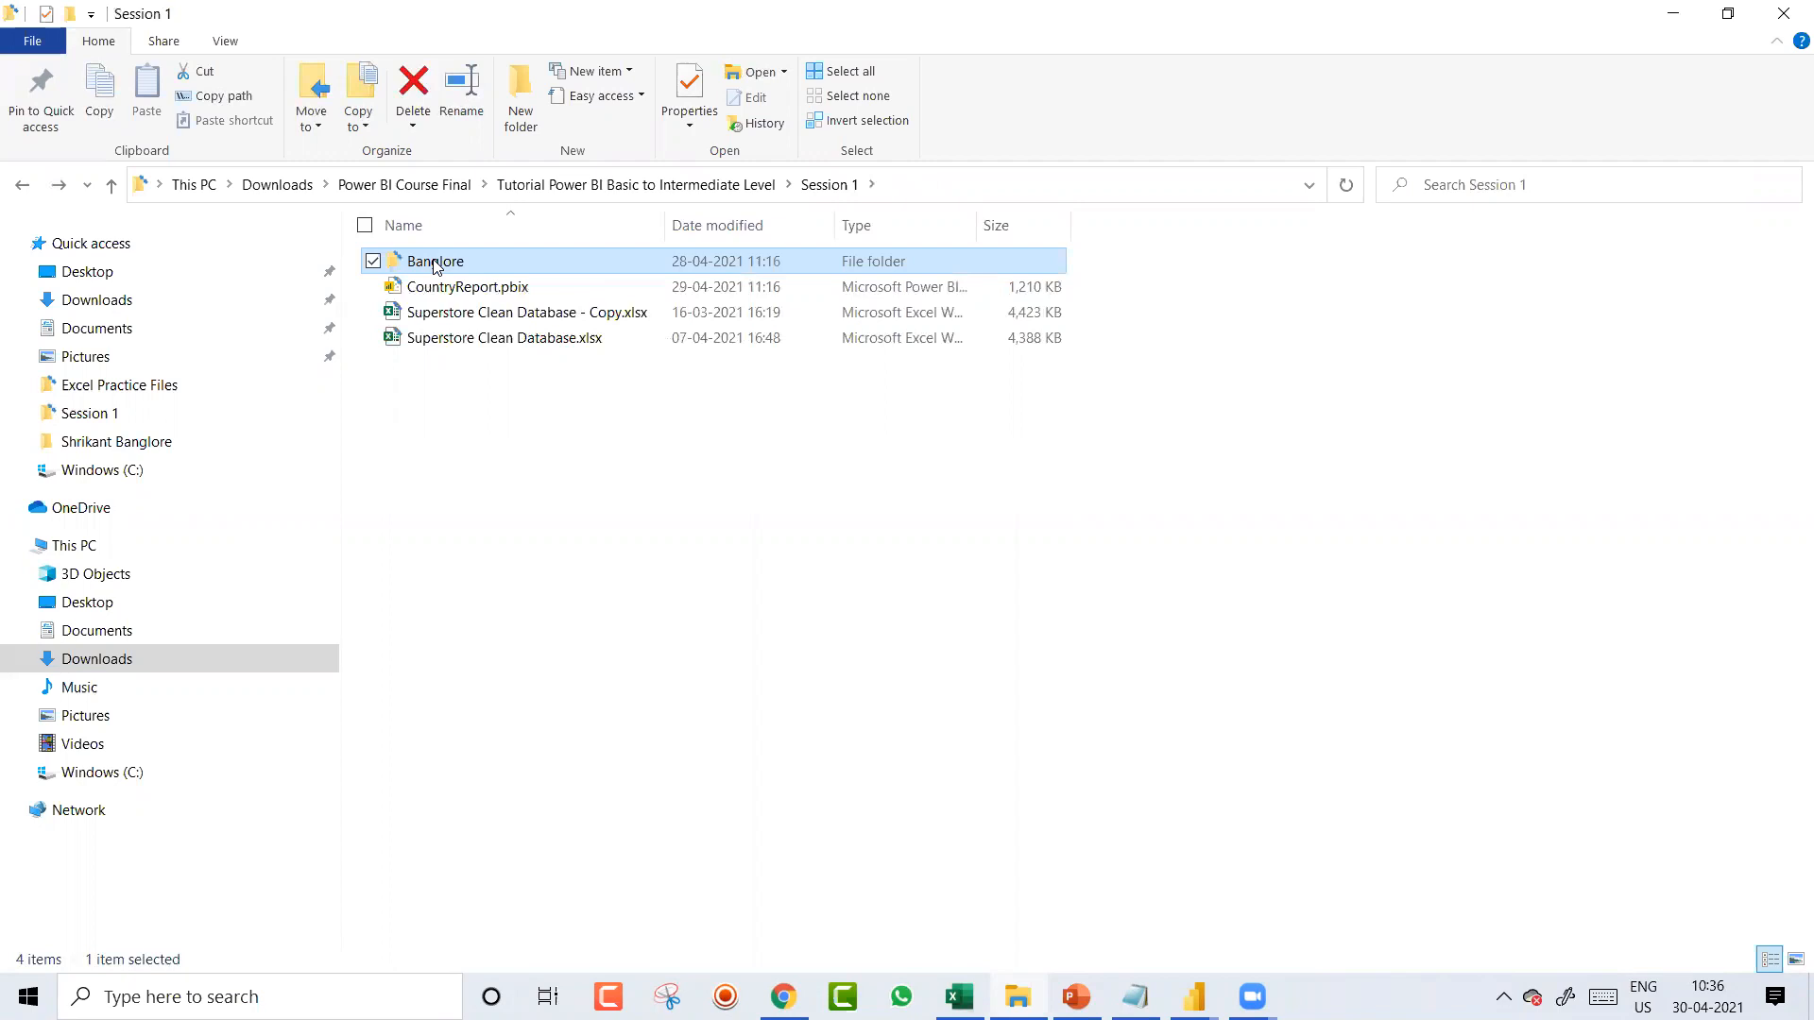
Step: Copy Superstore Clean Database.xlsx from the Session 1 folder into its Banglore subfolder
left_click(508, 346)
key("ctrl+c")
key("alt+Left")
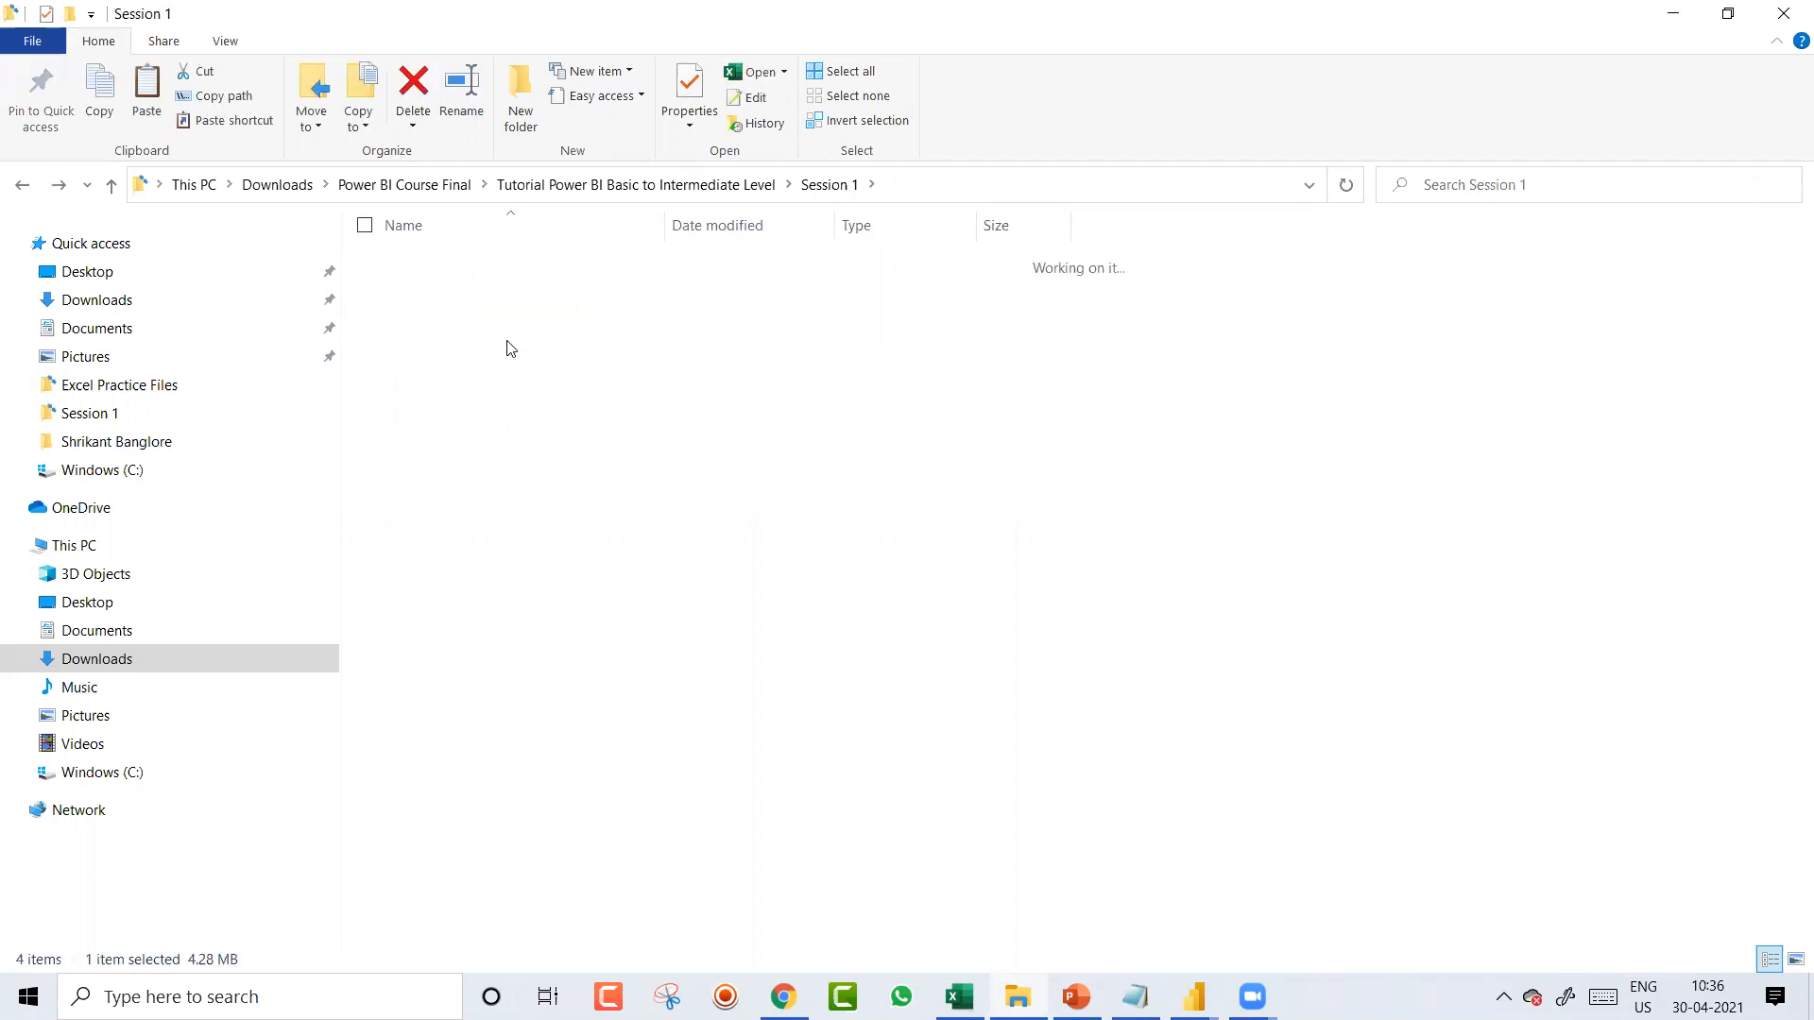
double_click(483, 262)
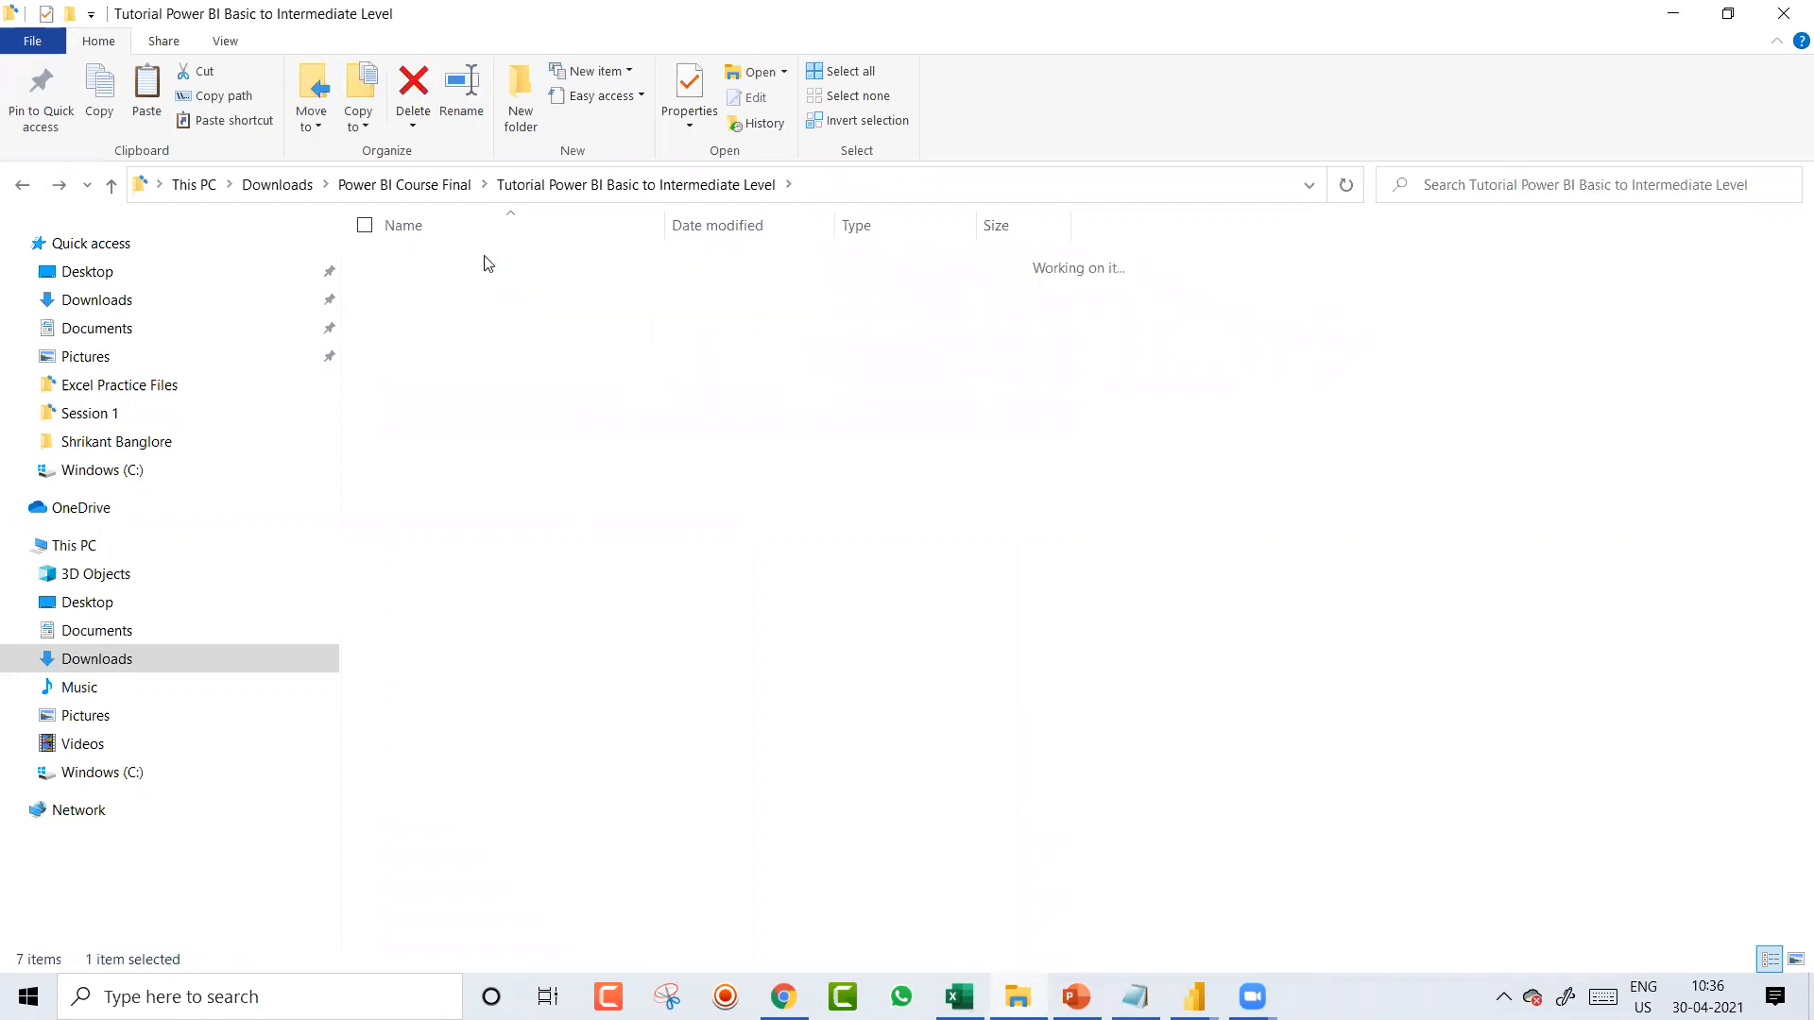
double_click(484, 265)
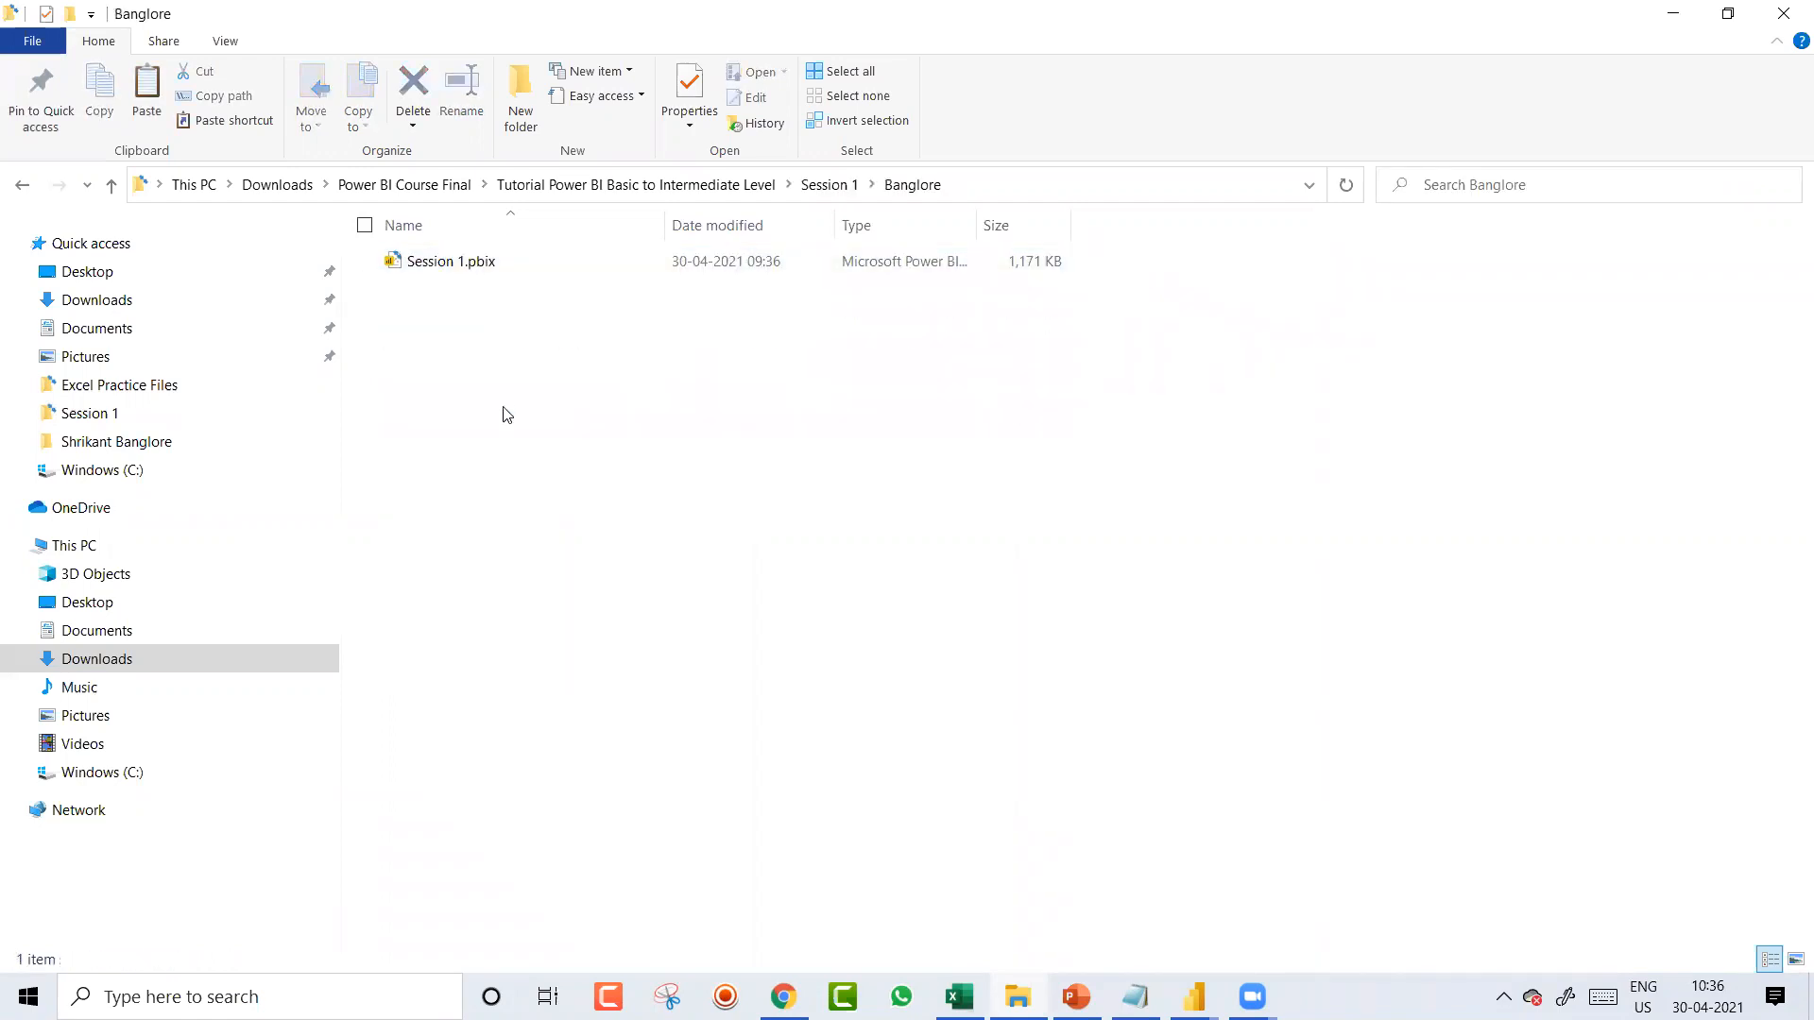
key("ctrl+v")
Step: Rename the copied workbook to Superstore UnClean Database.xlsx and open it in Excel
key("F2")
key("End")
key("ctrl+shift+Right")
type("UnClean")
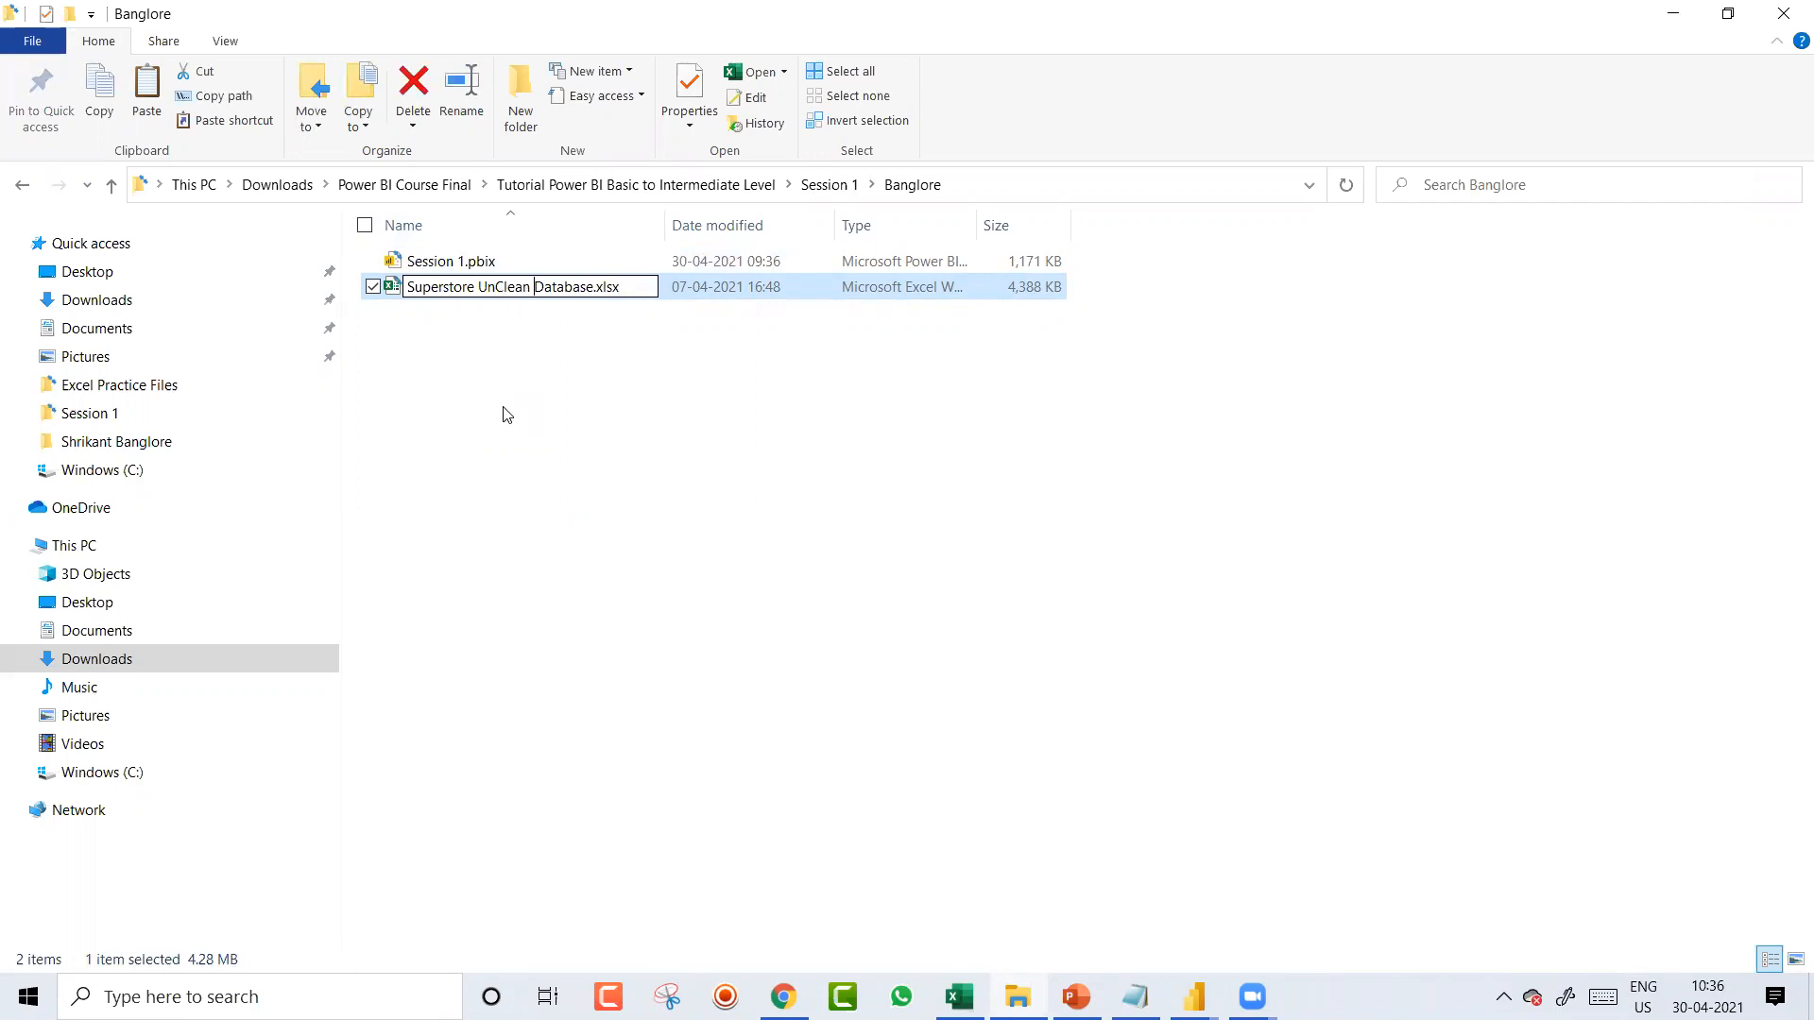
key("Return")
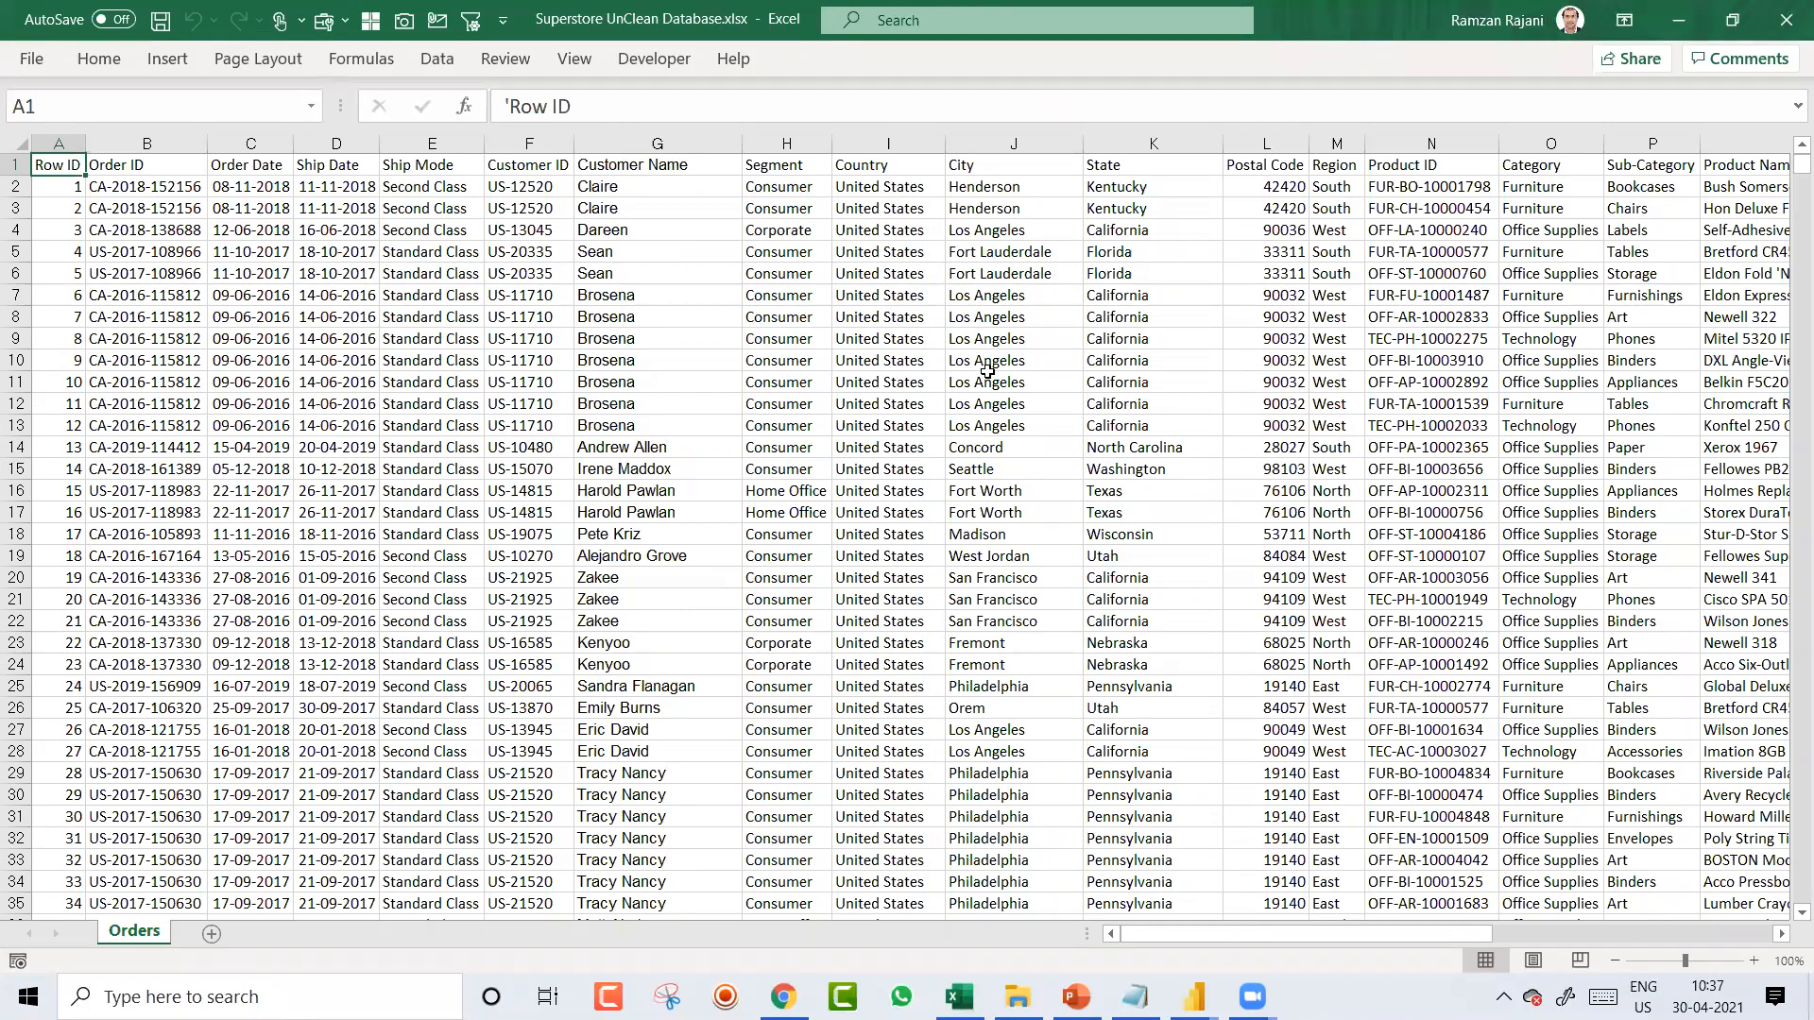
Step: Look across the Orders sheet's columns and widen the State column slightly
left_click(1026, 207)
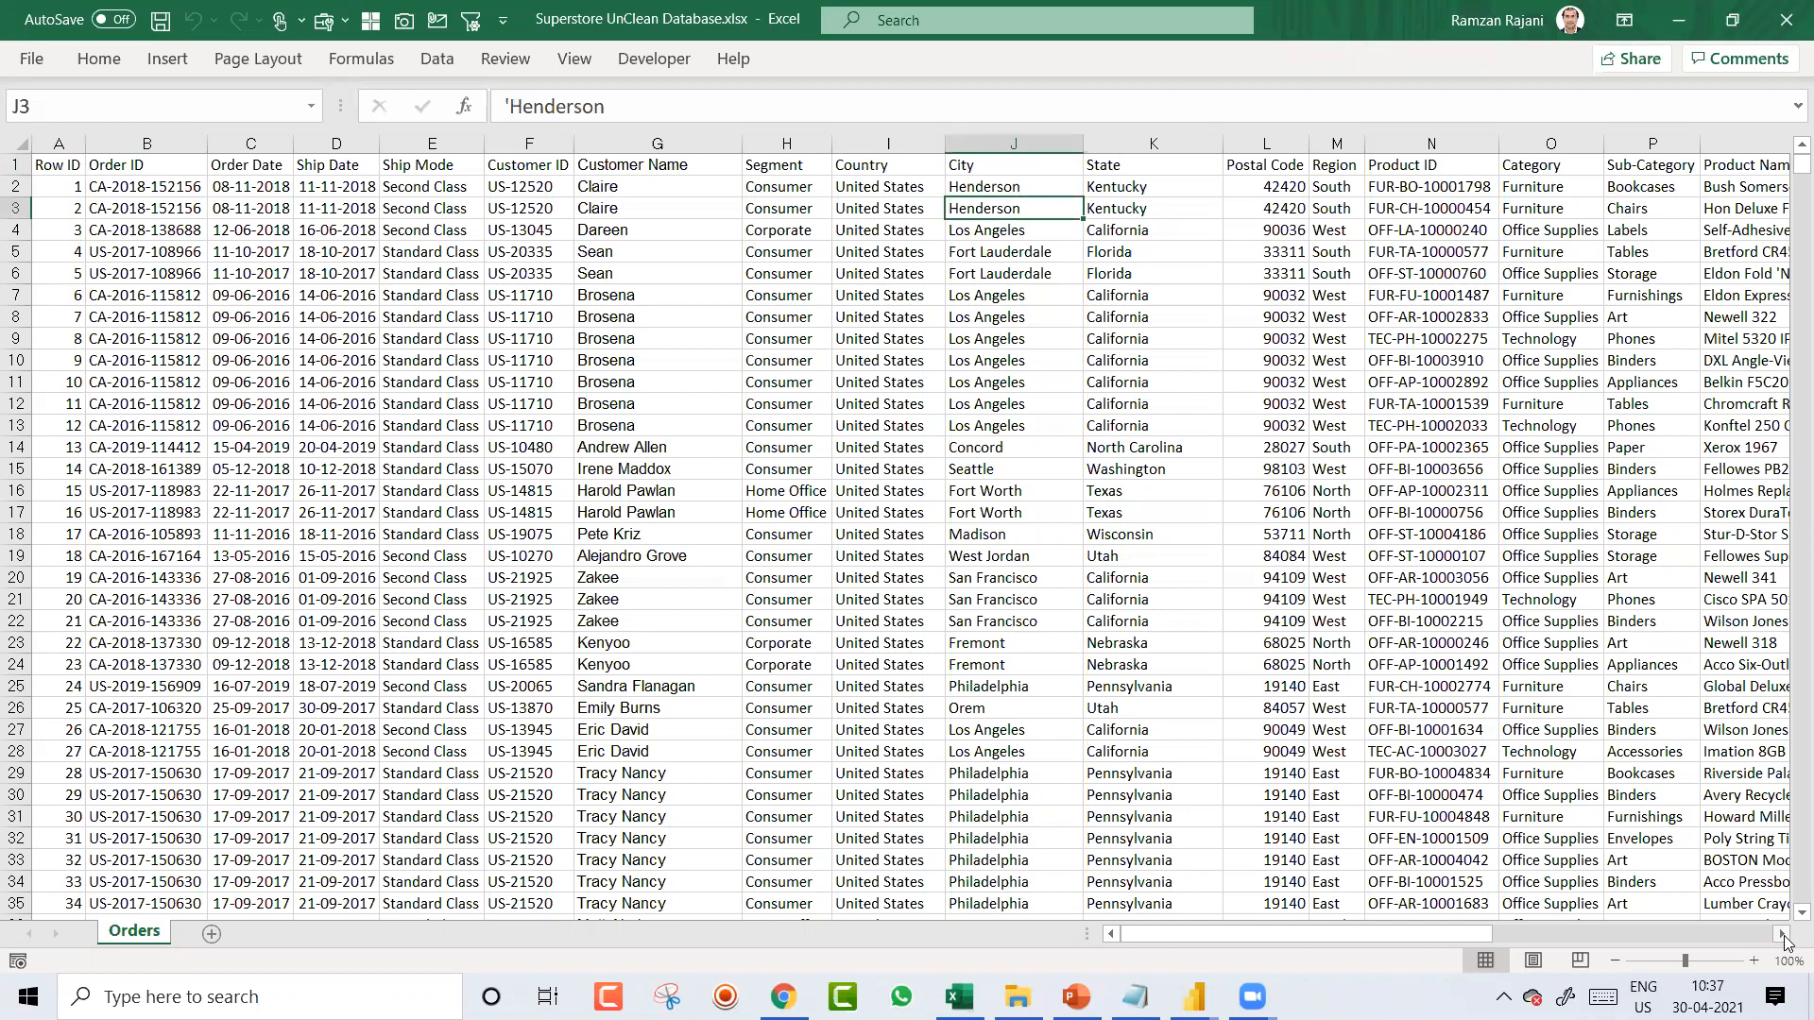
scroll(666, 156, "right", 1)
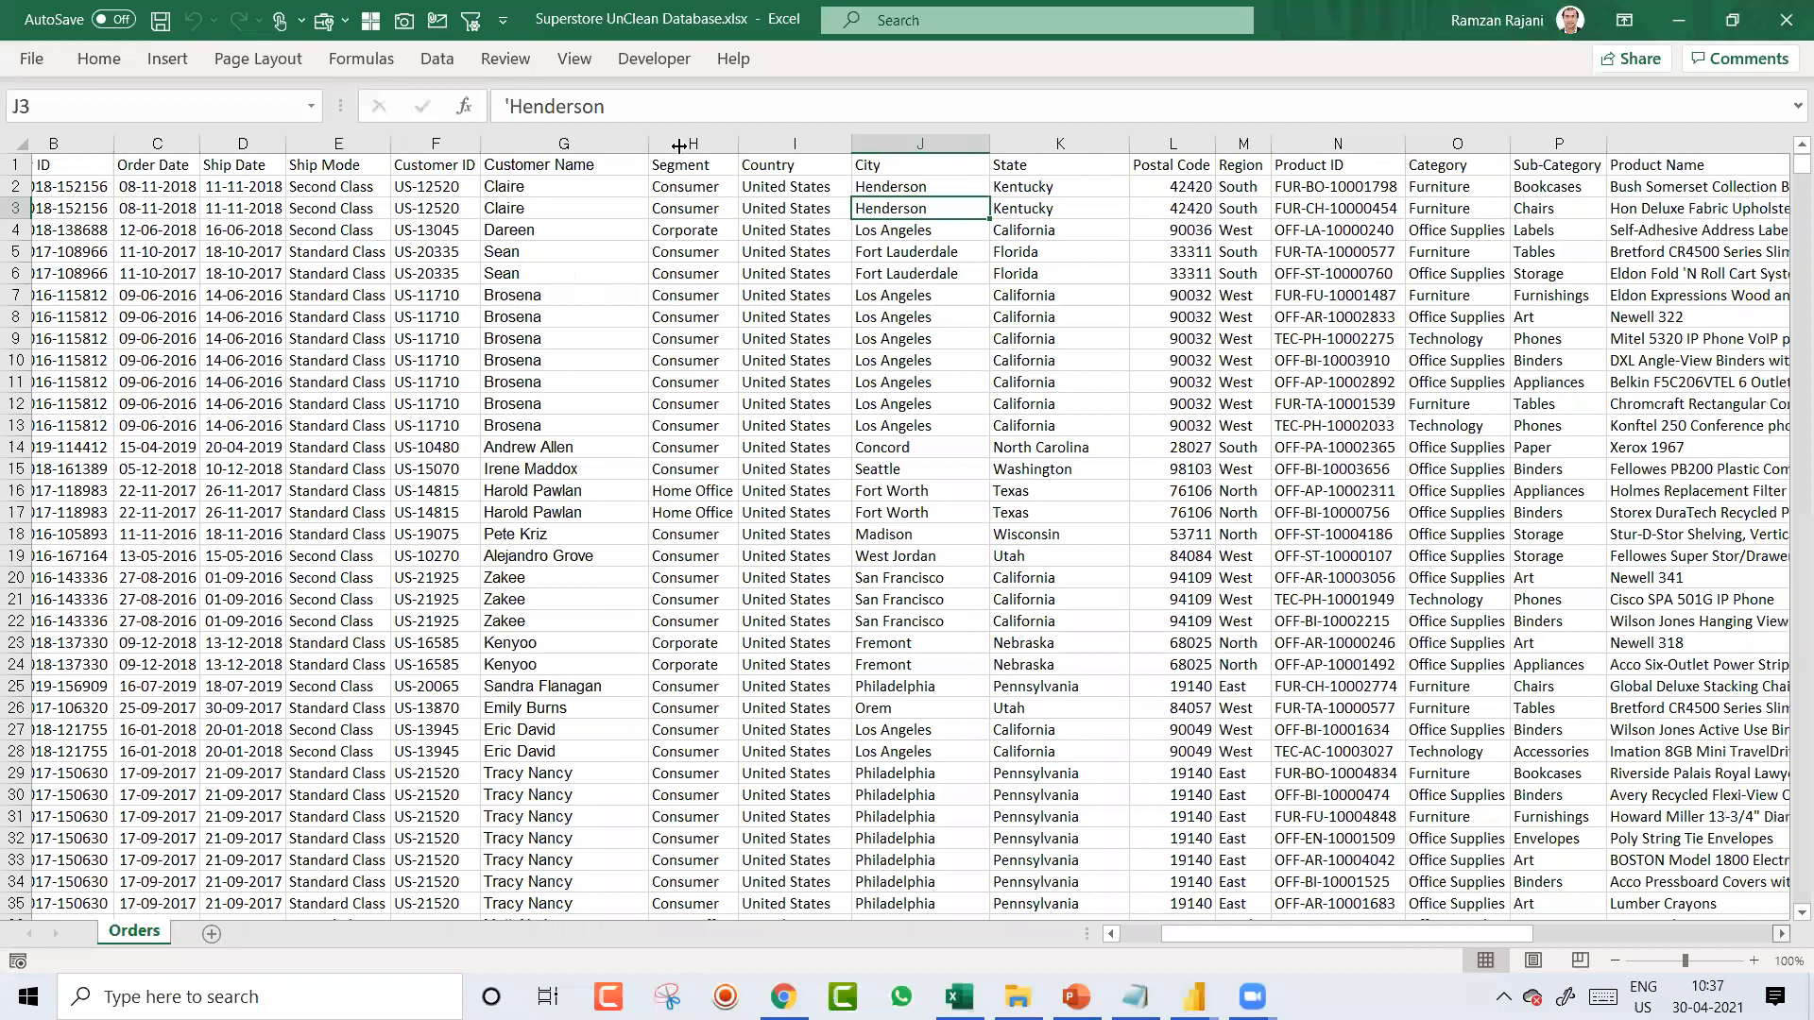
scroll(680, 144, "right", 2)
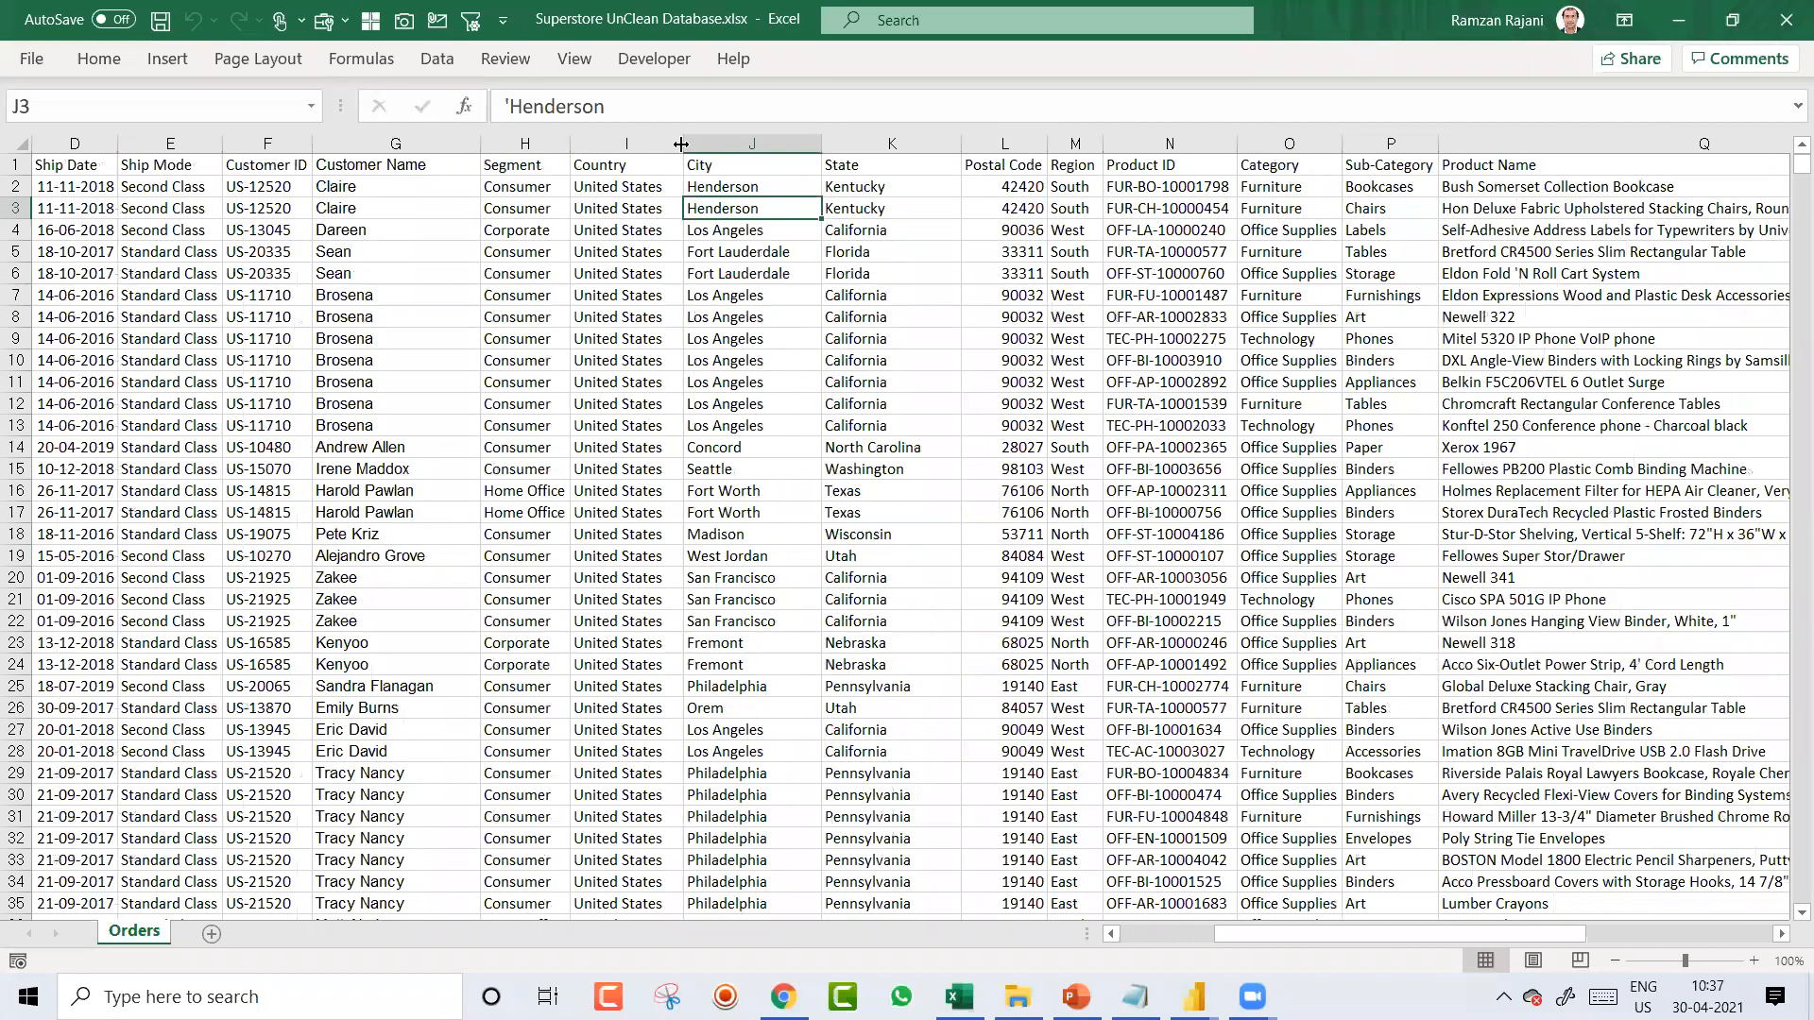
left_click_drag(962, 145, 997, 144)
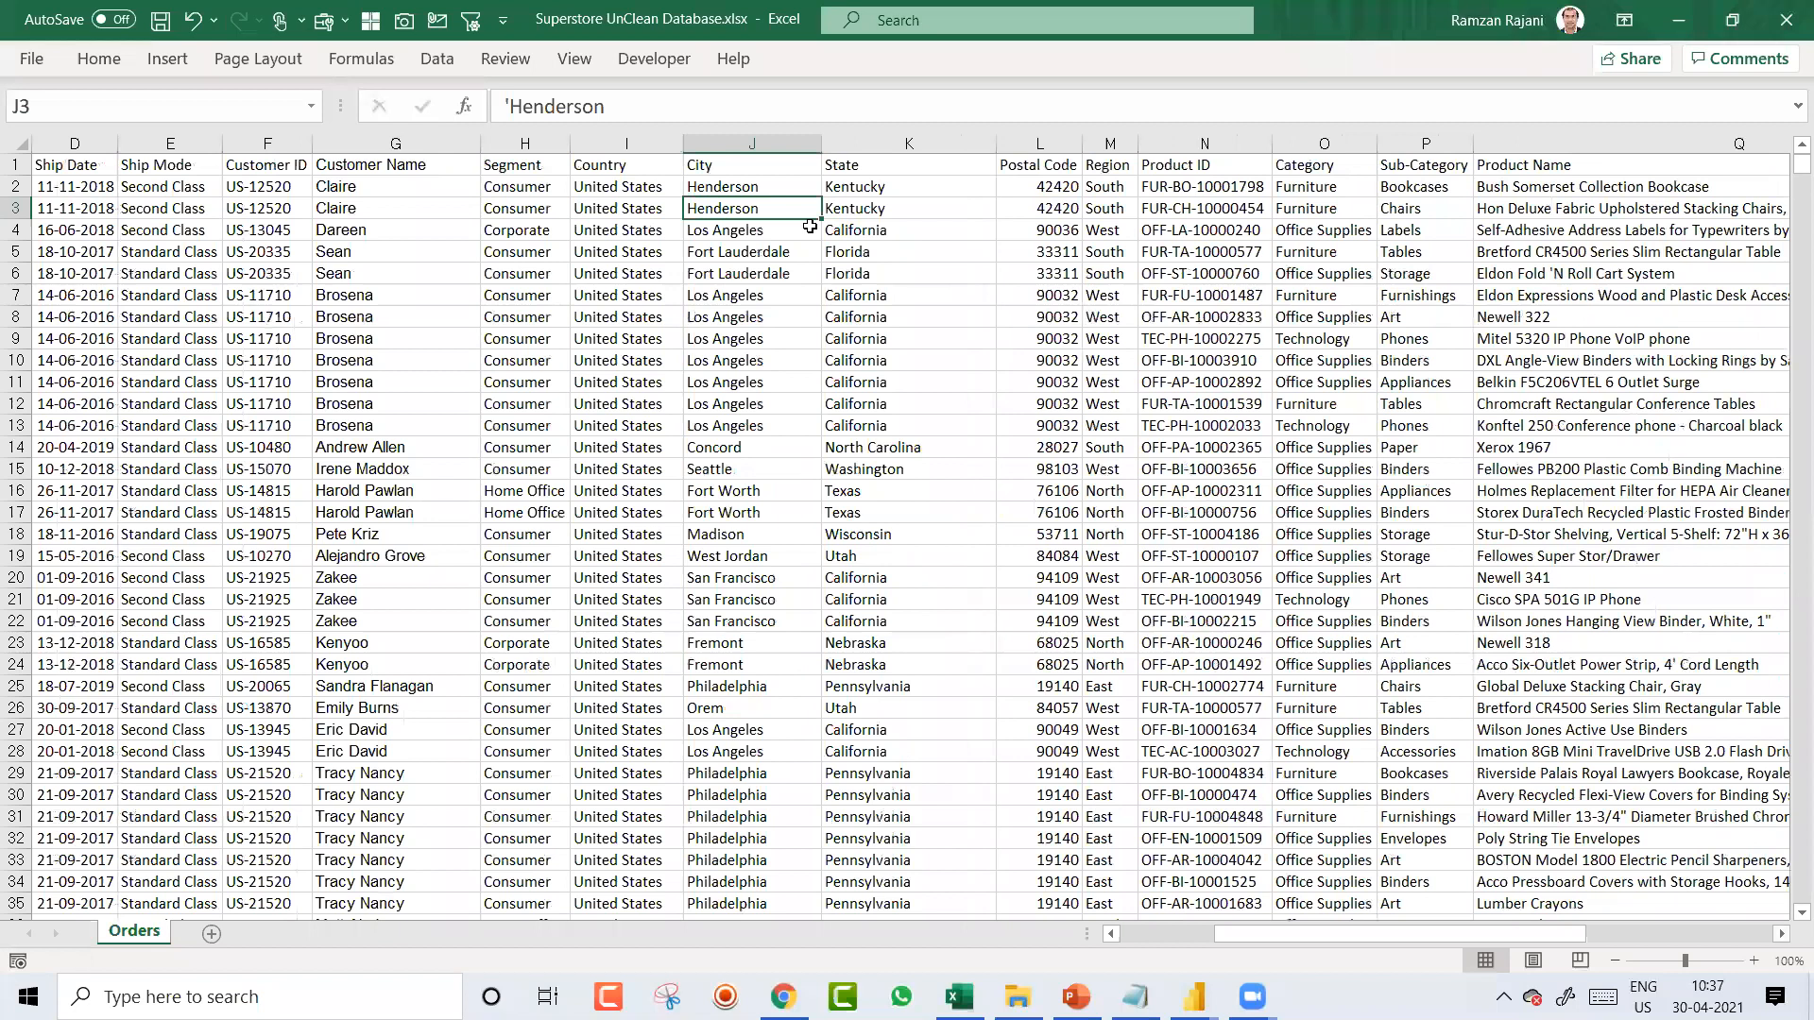
Step: Turn on filters for the Orders header row and filter the Country column to India
key("ctrl+Up")
key("ctrl+shift+l")
key("alt+Down")
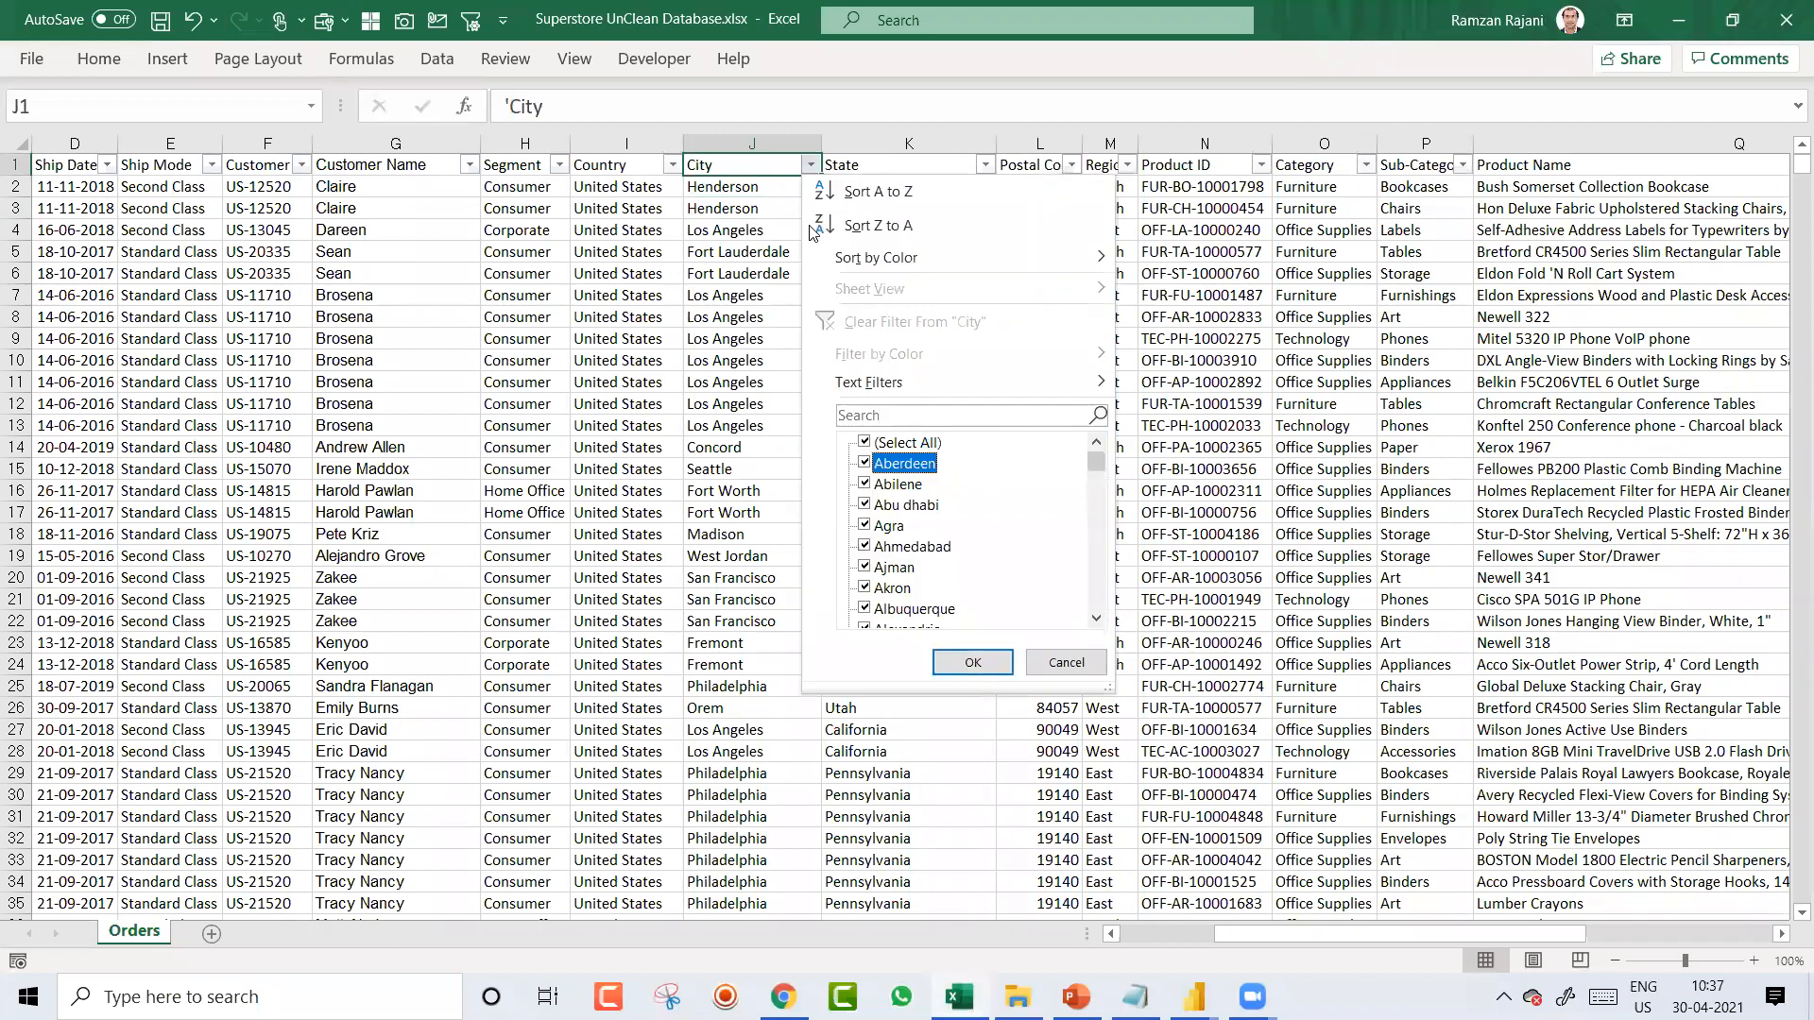
key("Escape")
key("Left")
key("alt+Down")
key("Down")
key("space")
key("Down")
key("space")
key("Return")
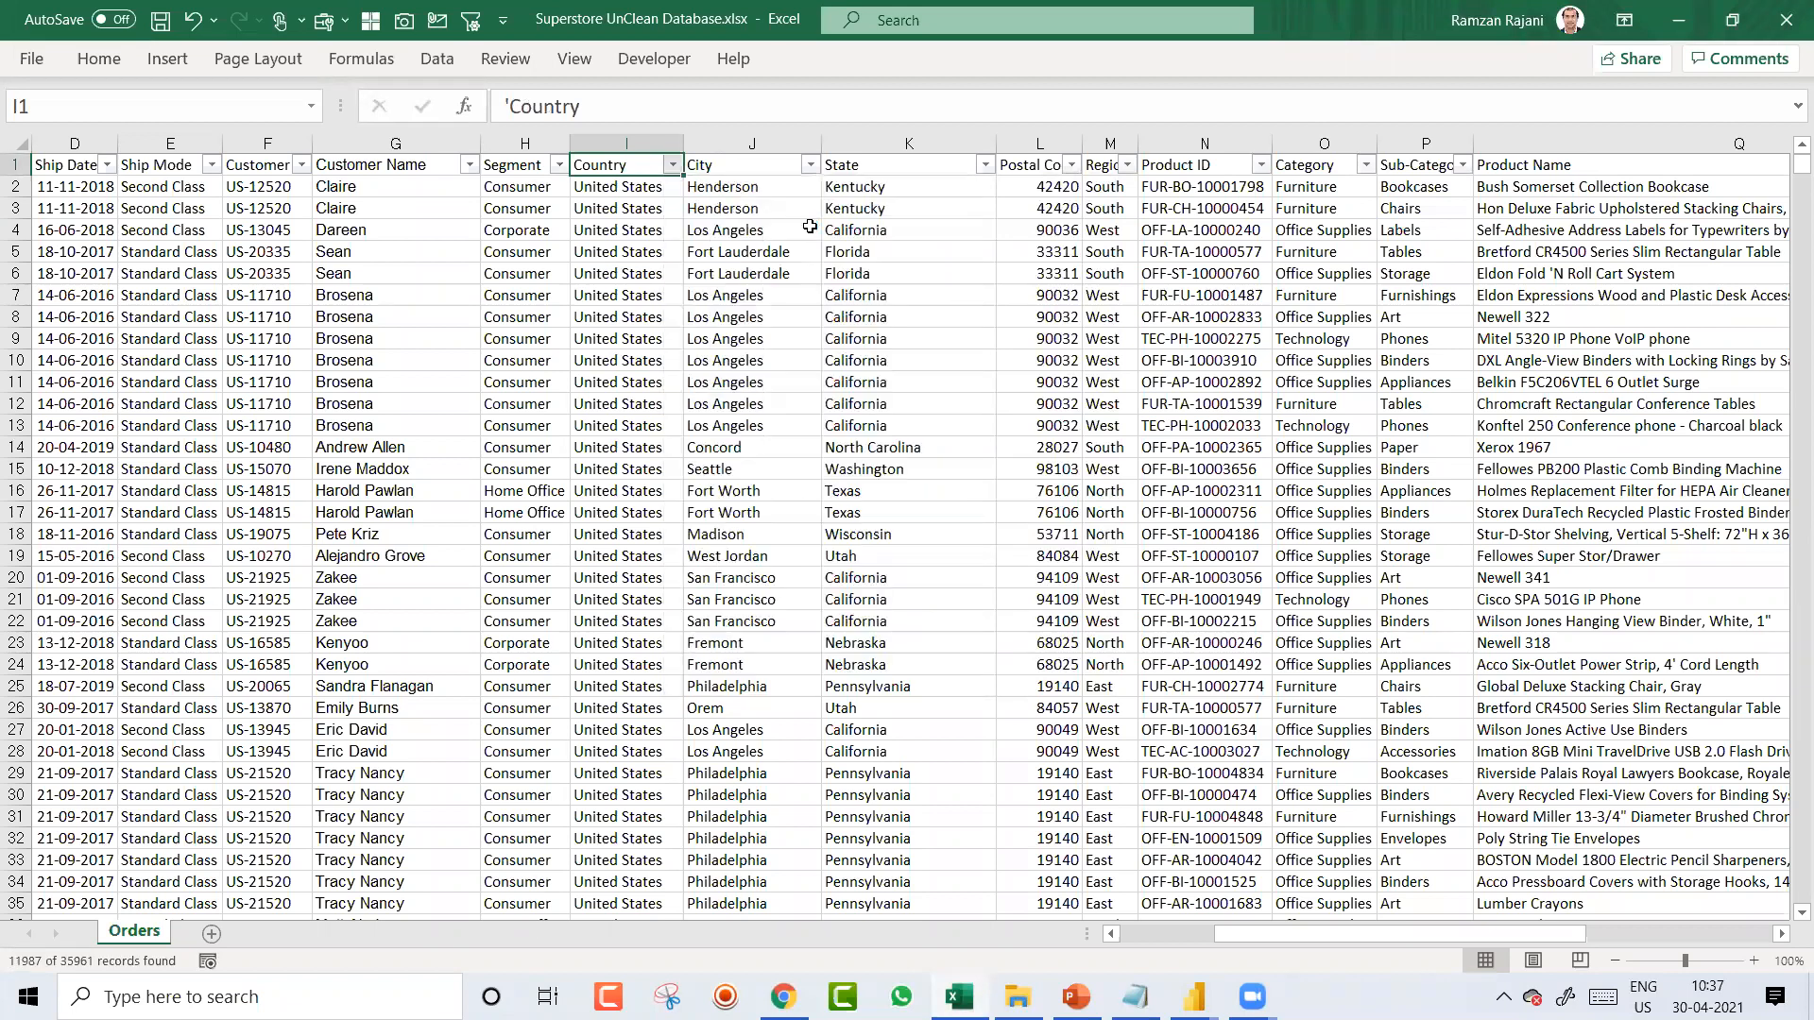
Step: Change the first filtered City entry, in cell J23976, to MUMBAI
key("Down")
key("Right")
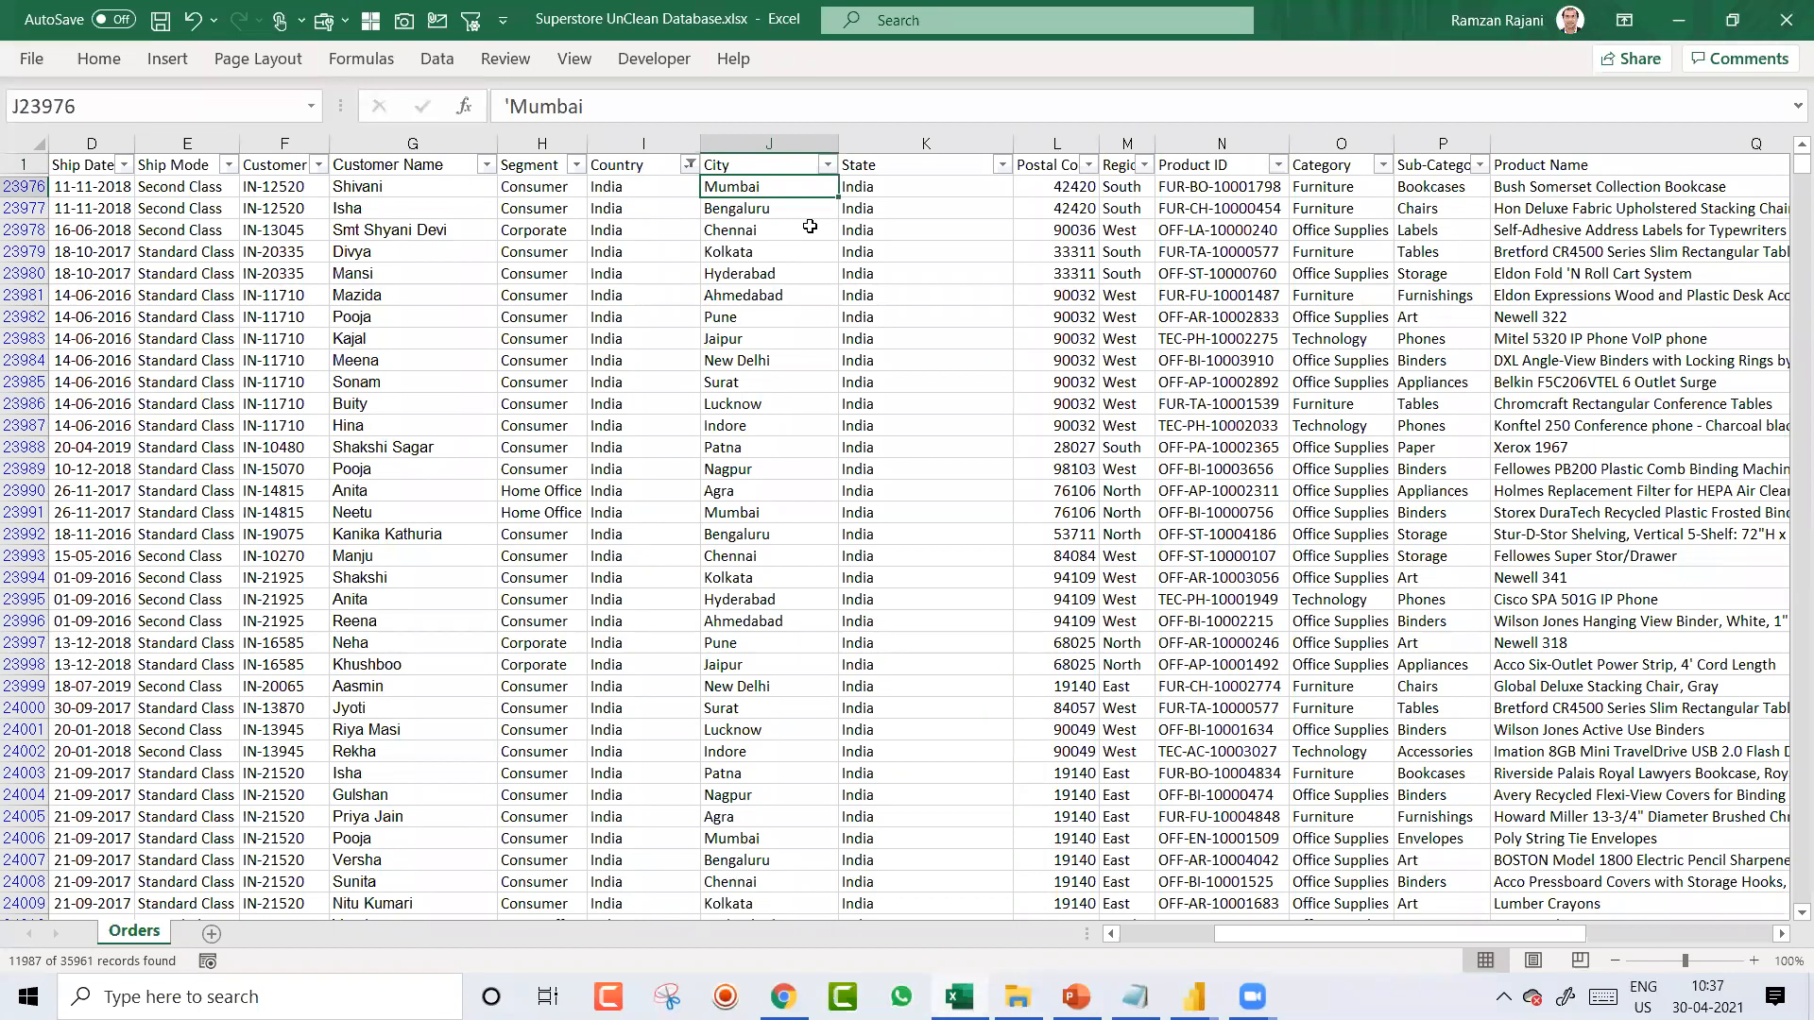
type("MUMBAI")
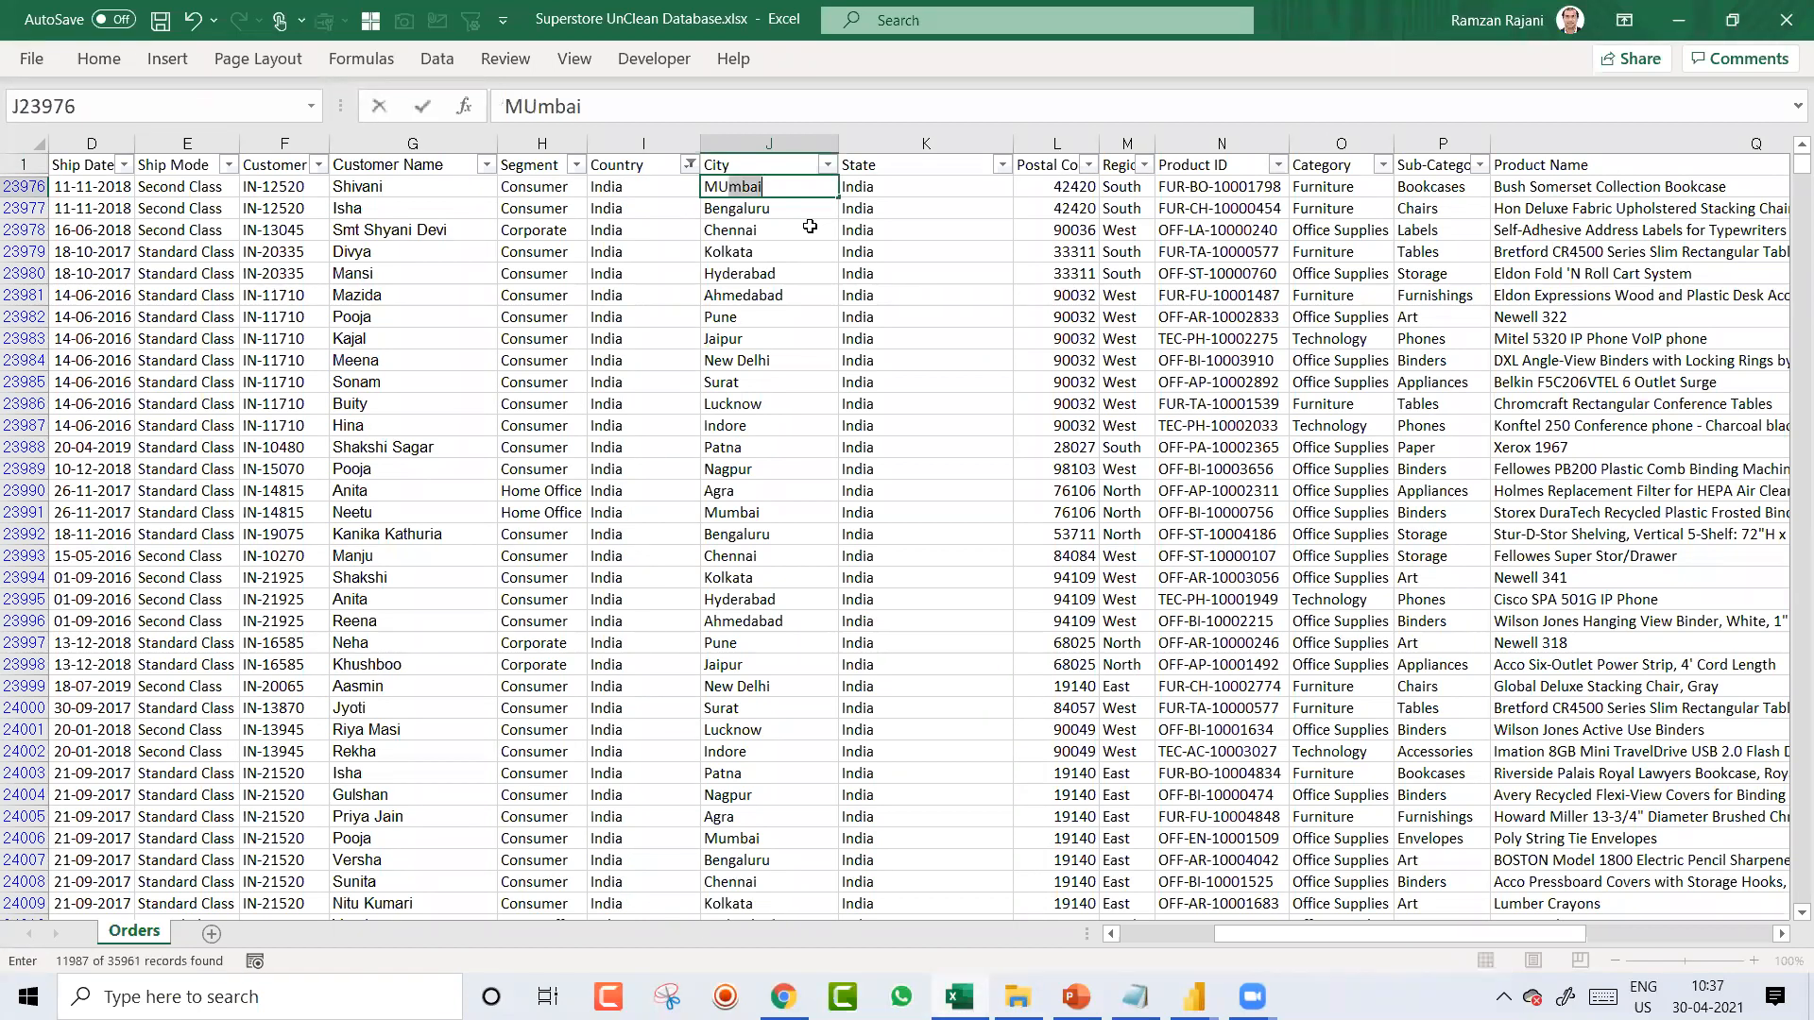
key("Down")
Step: Try to retype the Pune entry in the City column in capitals, starting with "PU"
key("Down")
key("Down")
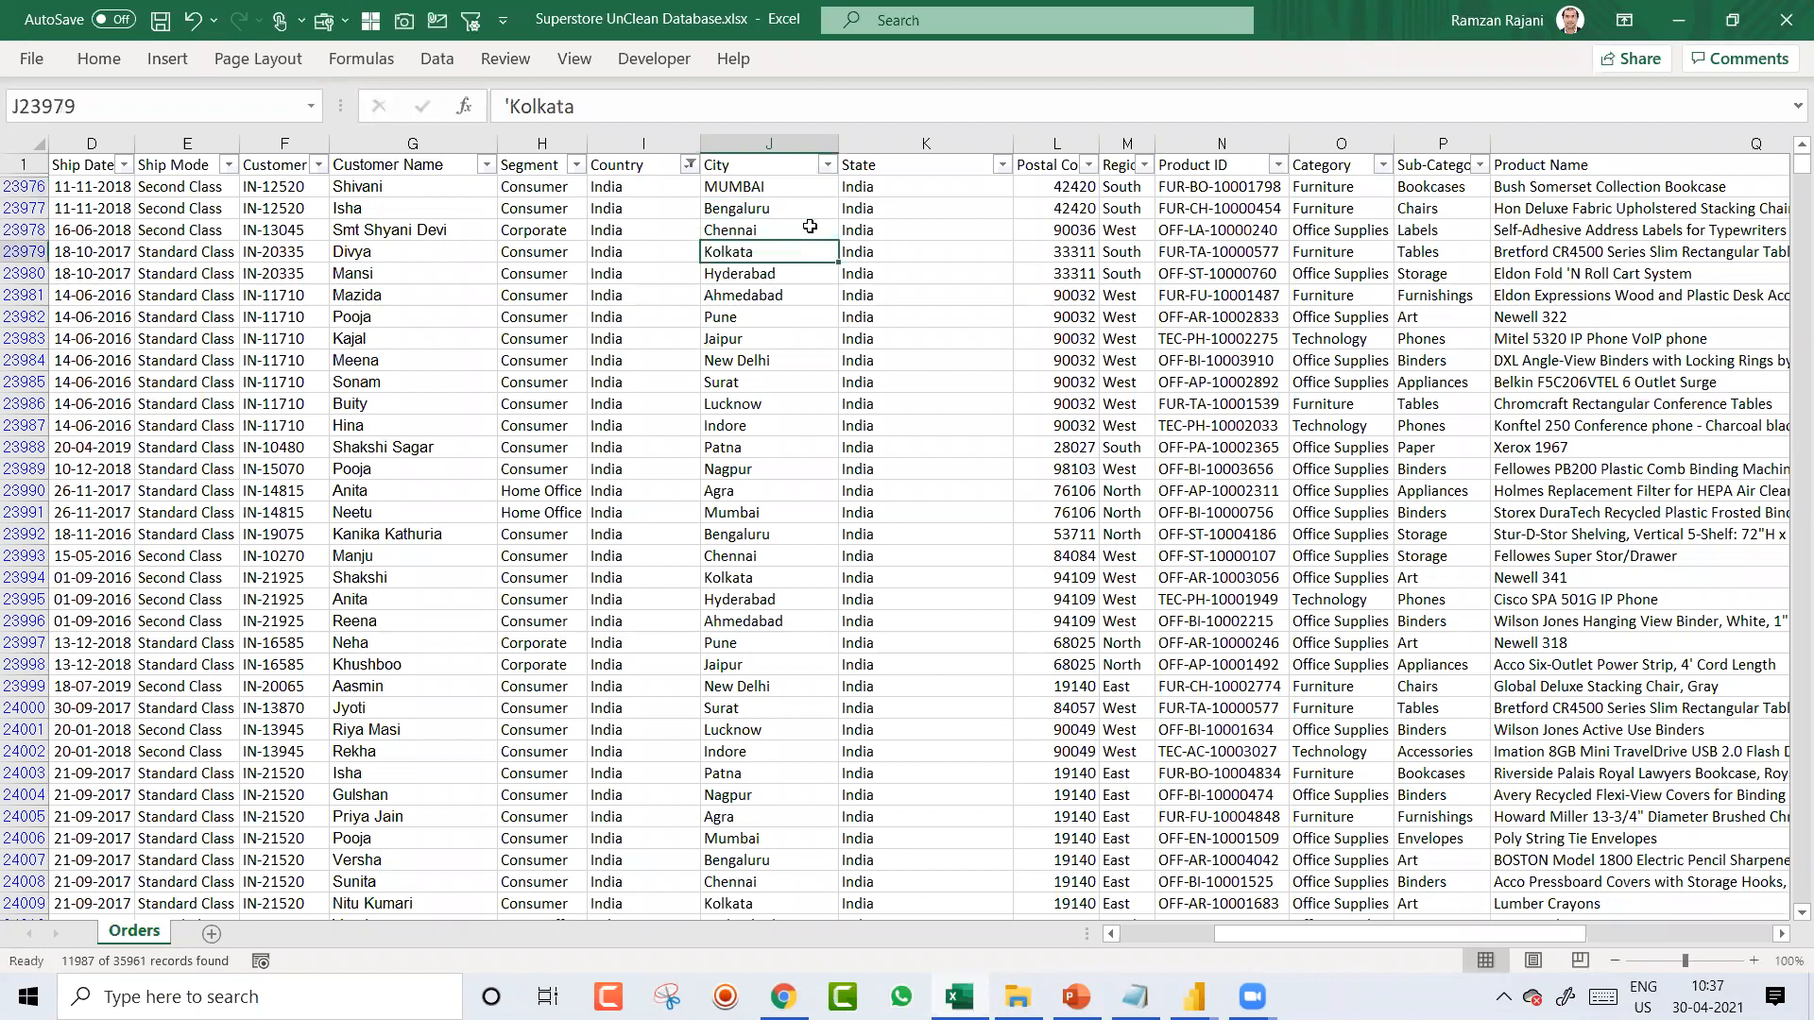
key("Down")
key("Down")
key("Down")
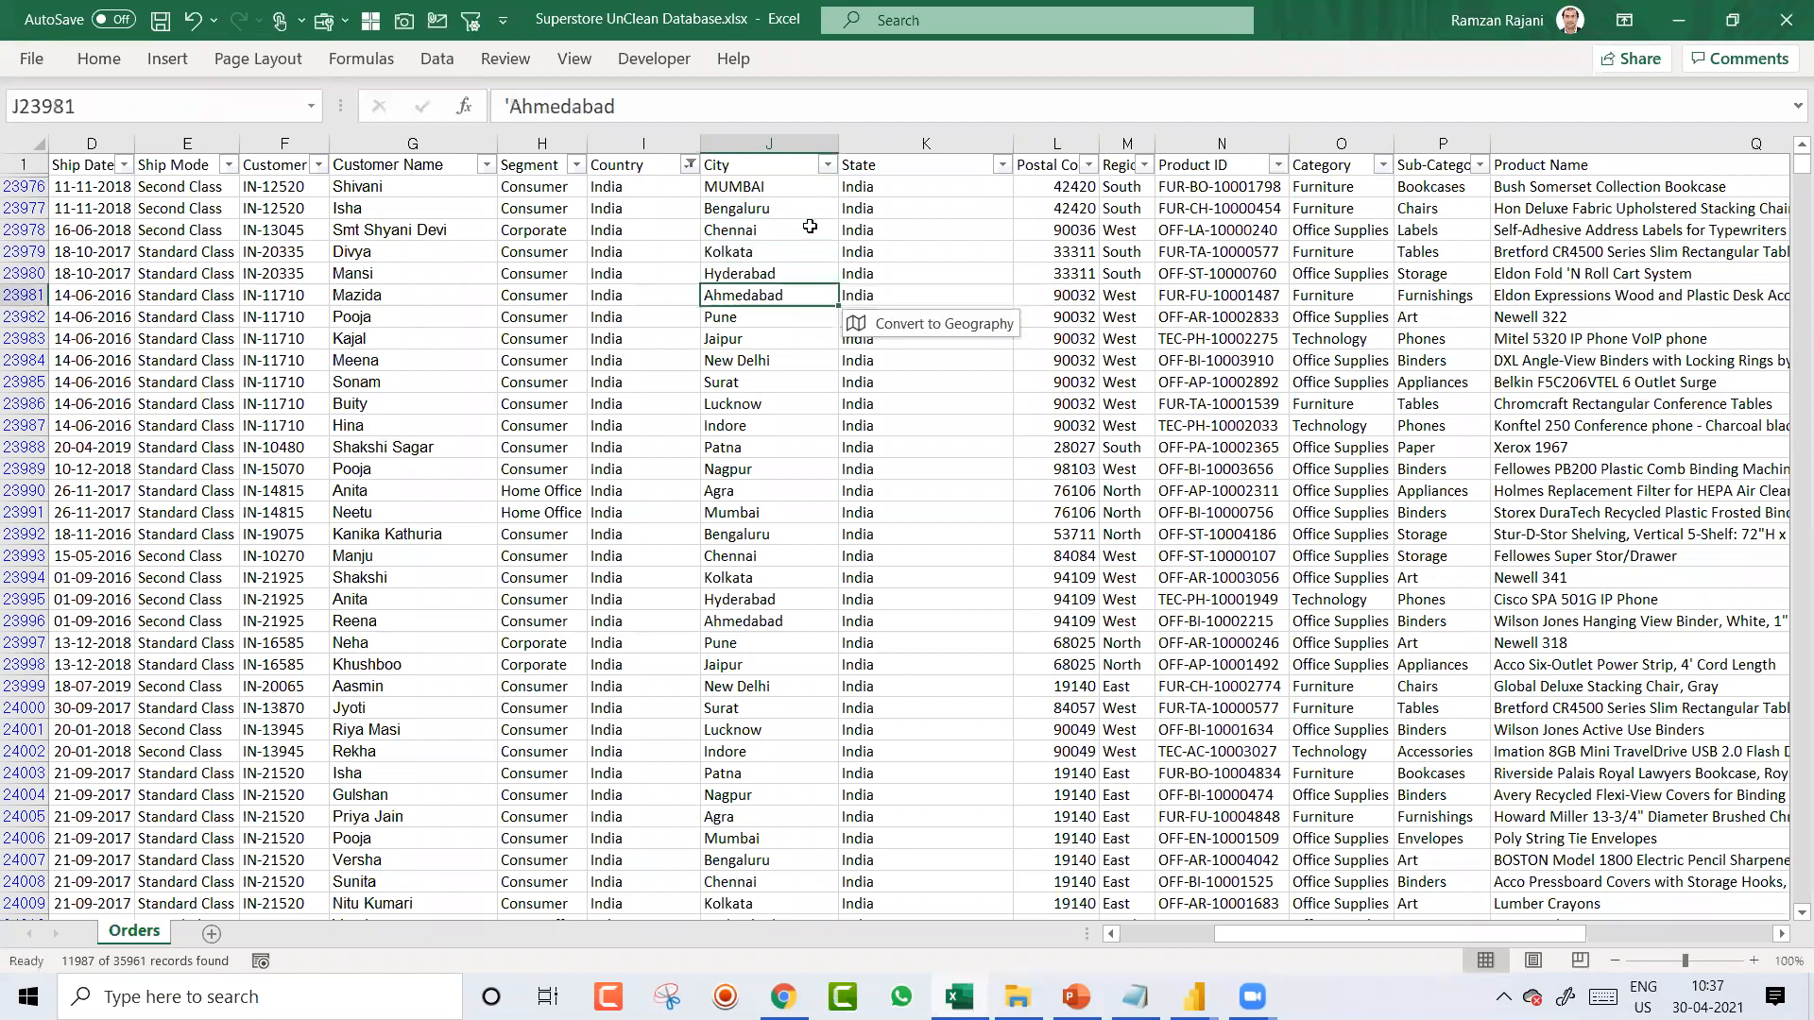
type("PU")
key("Down")
Step: Change the Patna entry in City cell J23988 to PATNA
key("Down")
key("Down")
key("Down")
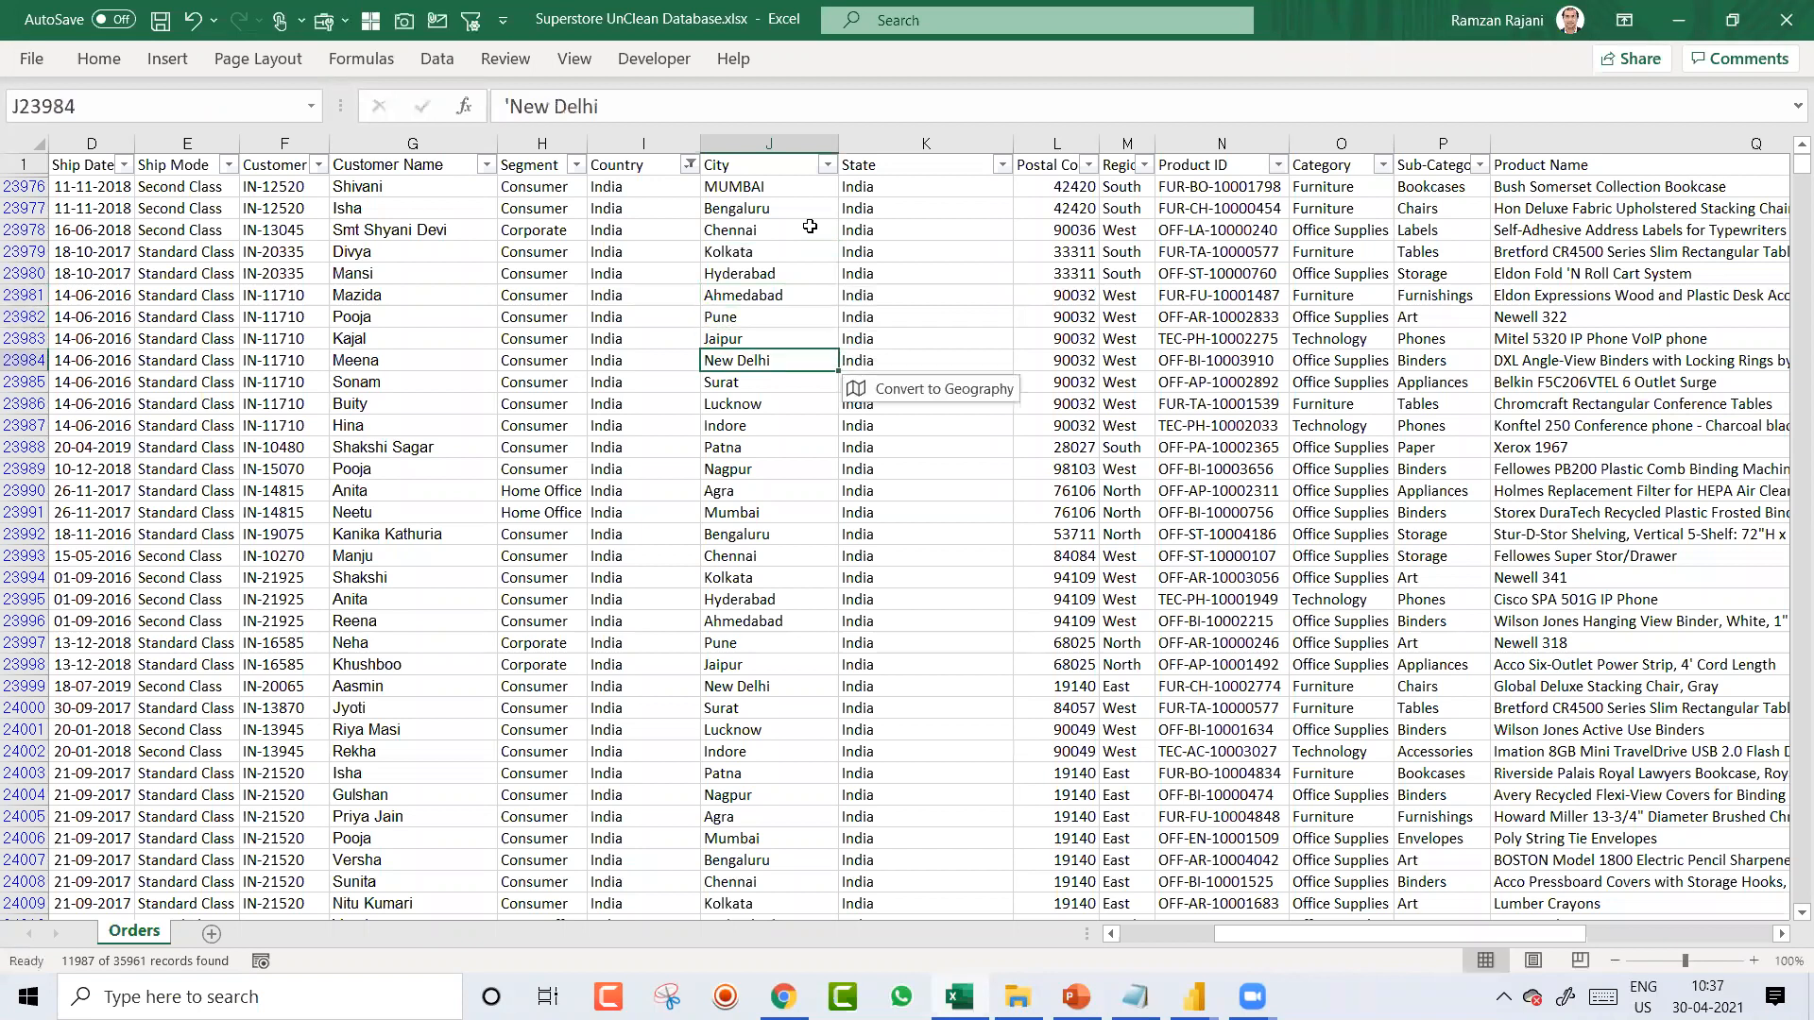
key("Down")
key("Down")
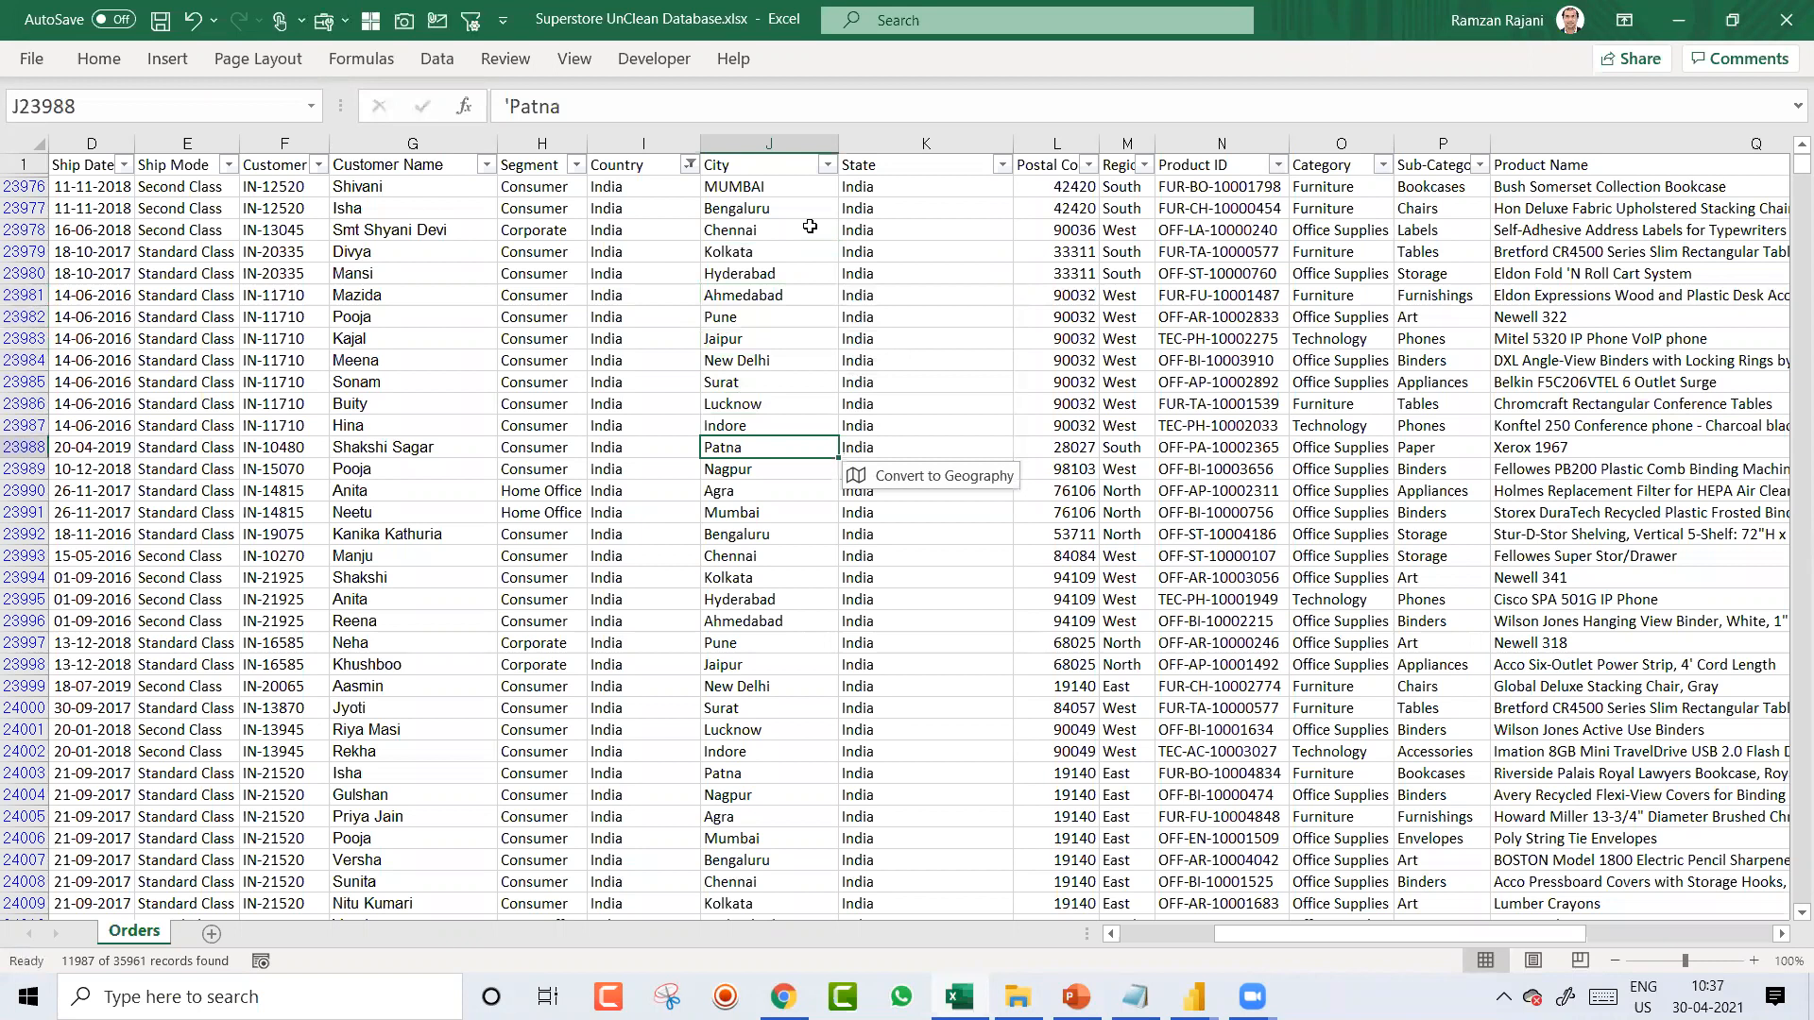
type("PATA")
key("BackSpace")
type("NA")
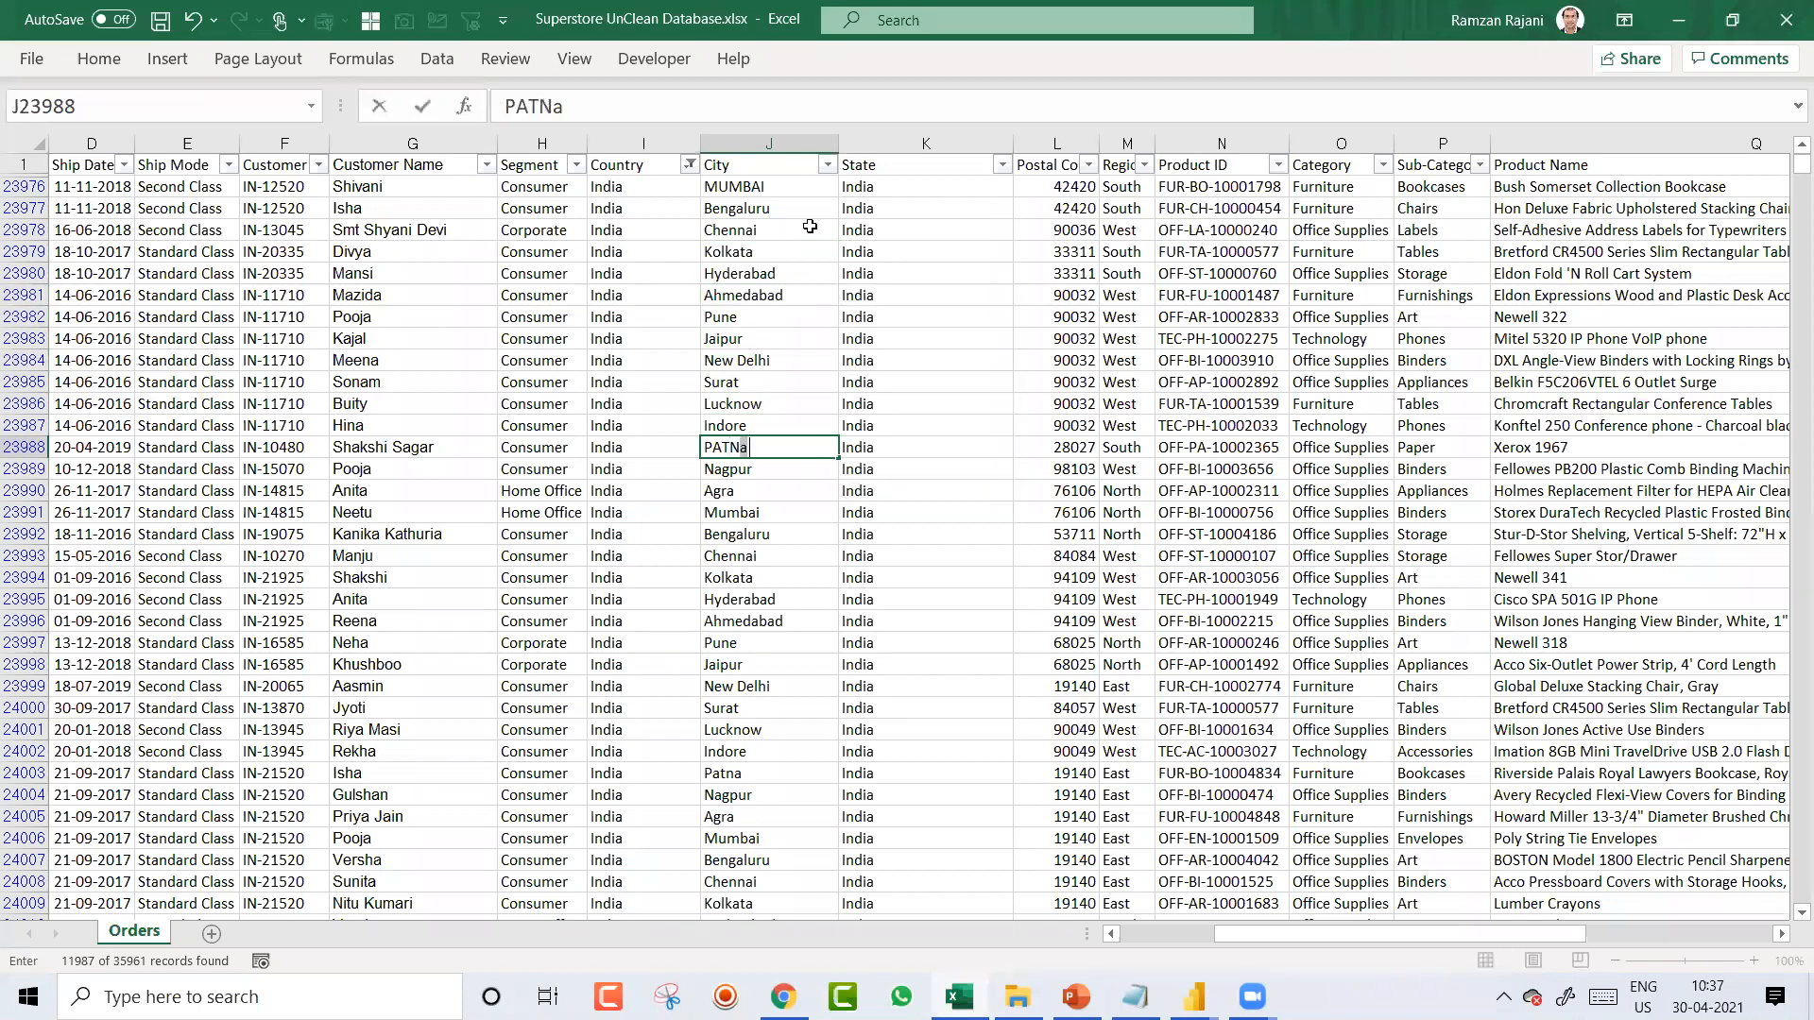
key("Return")
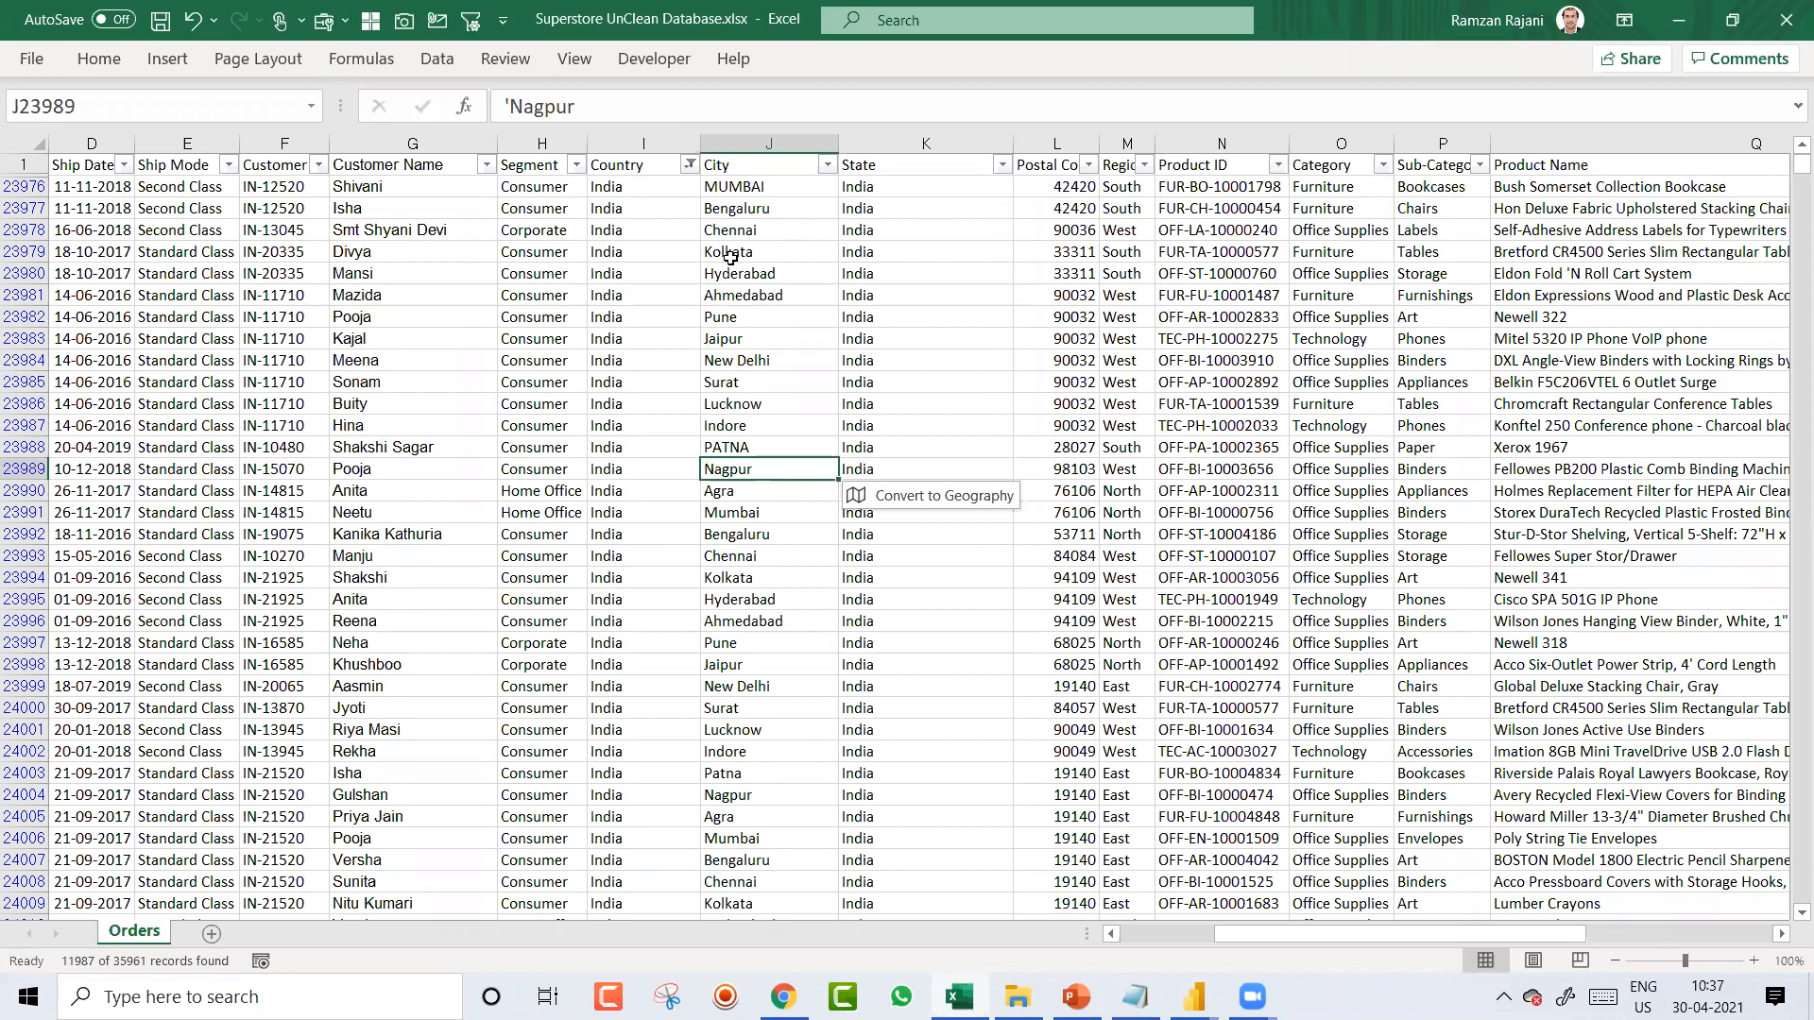
Step: Insert extra spaces between the words of the customer name in cell G23978
left_click(371, 229)
double_click(362, 229)
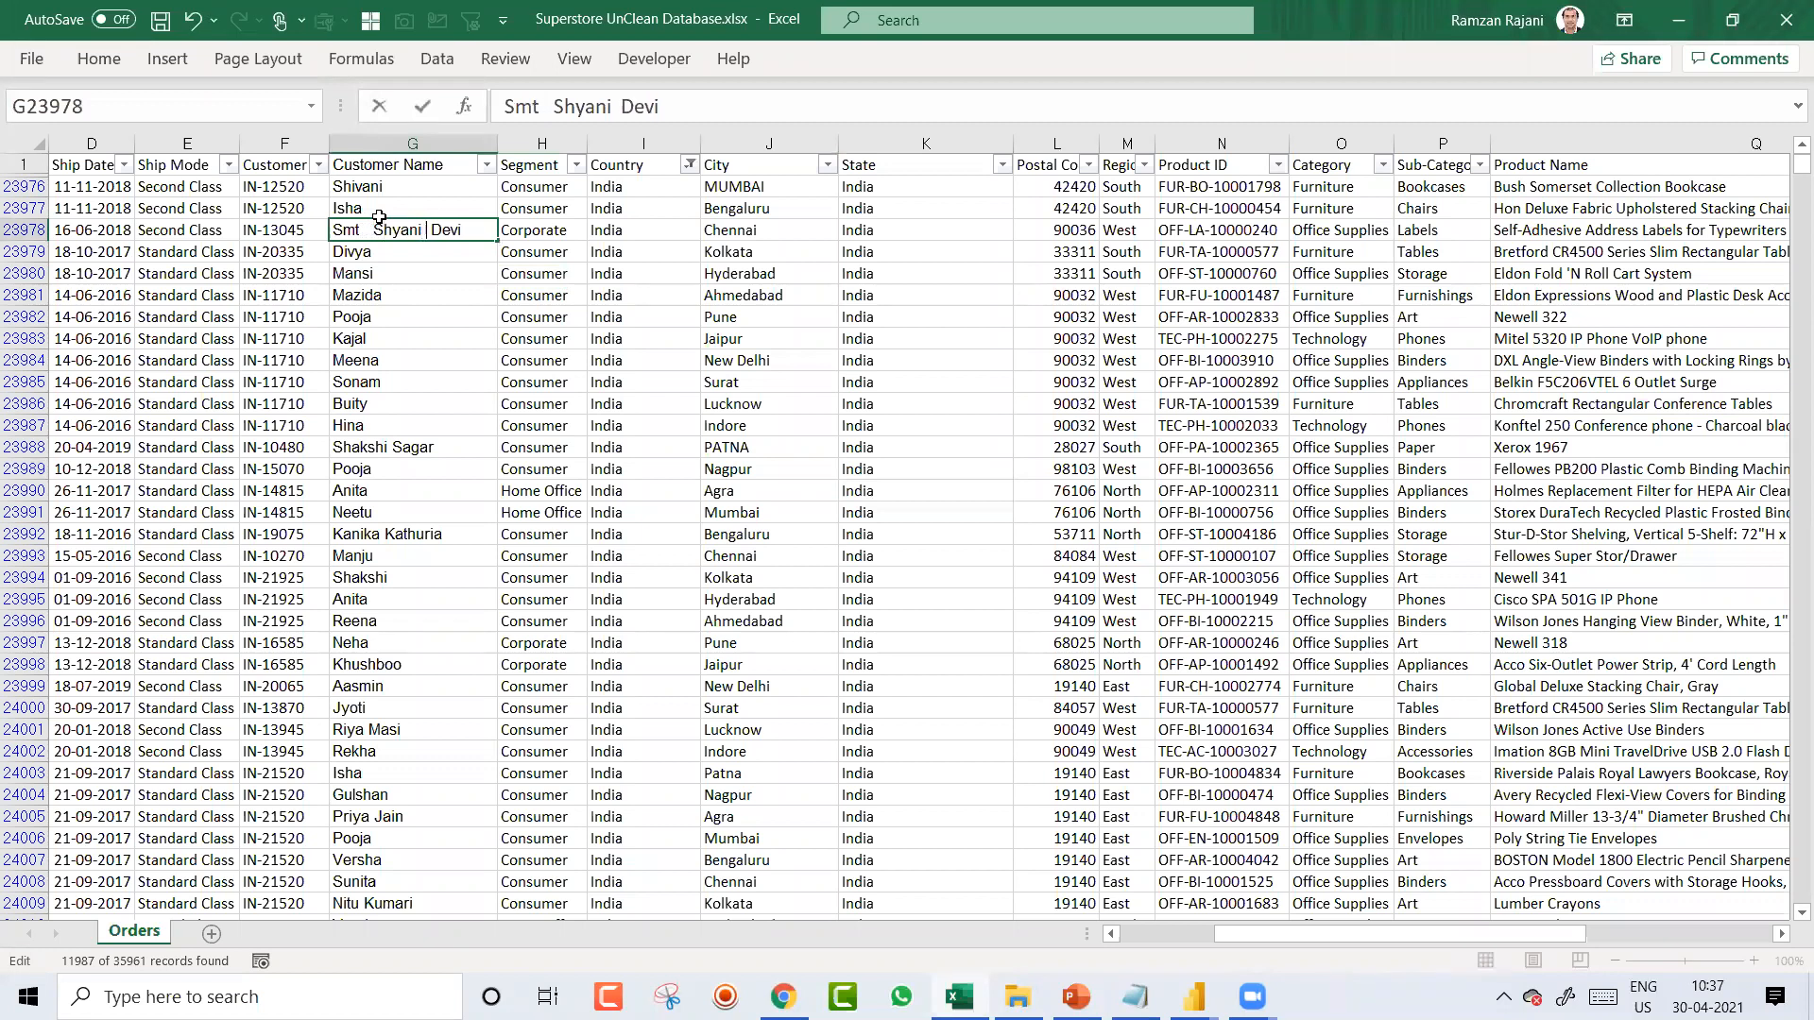
key("Return")
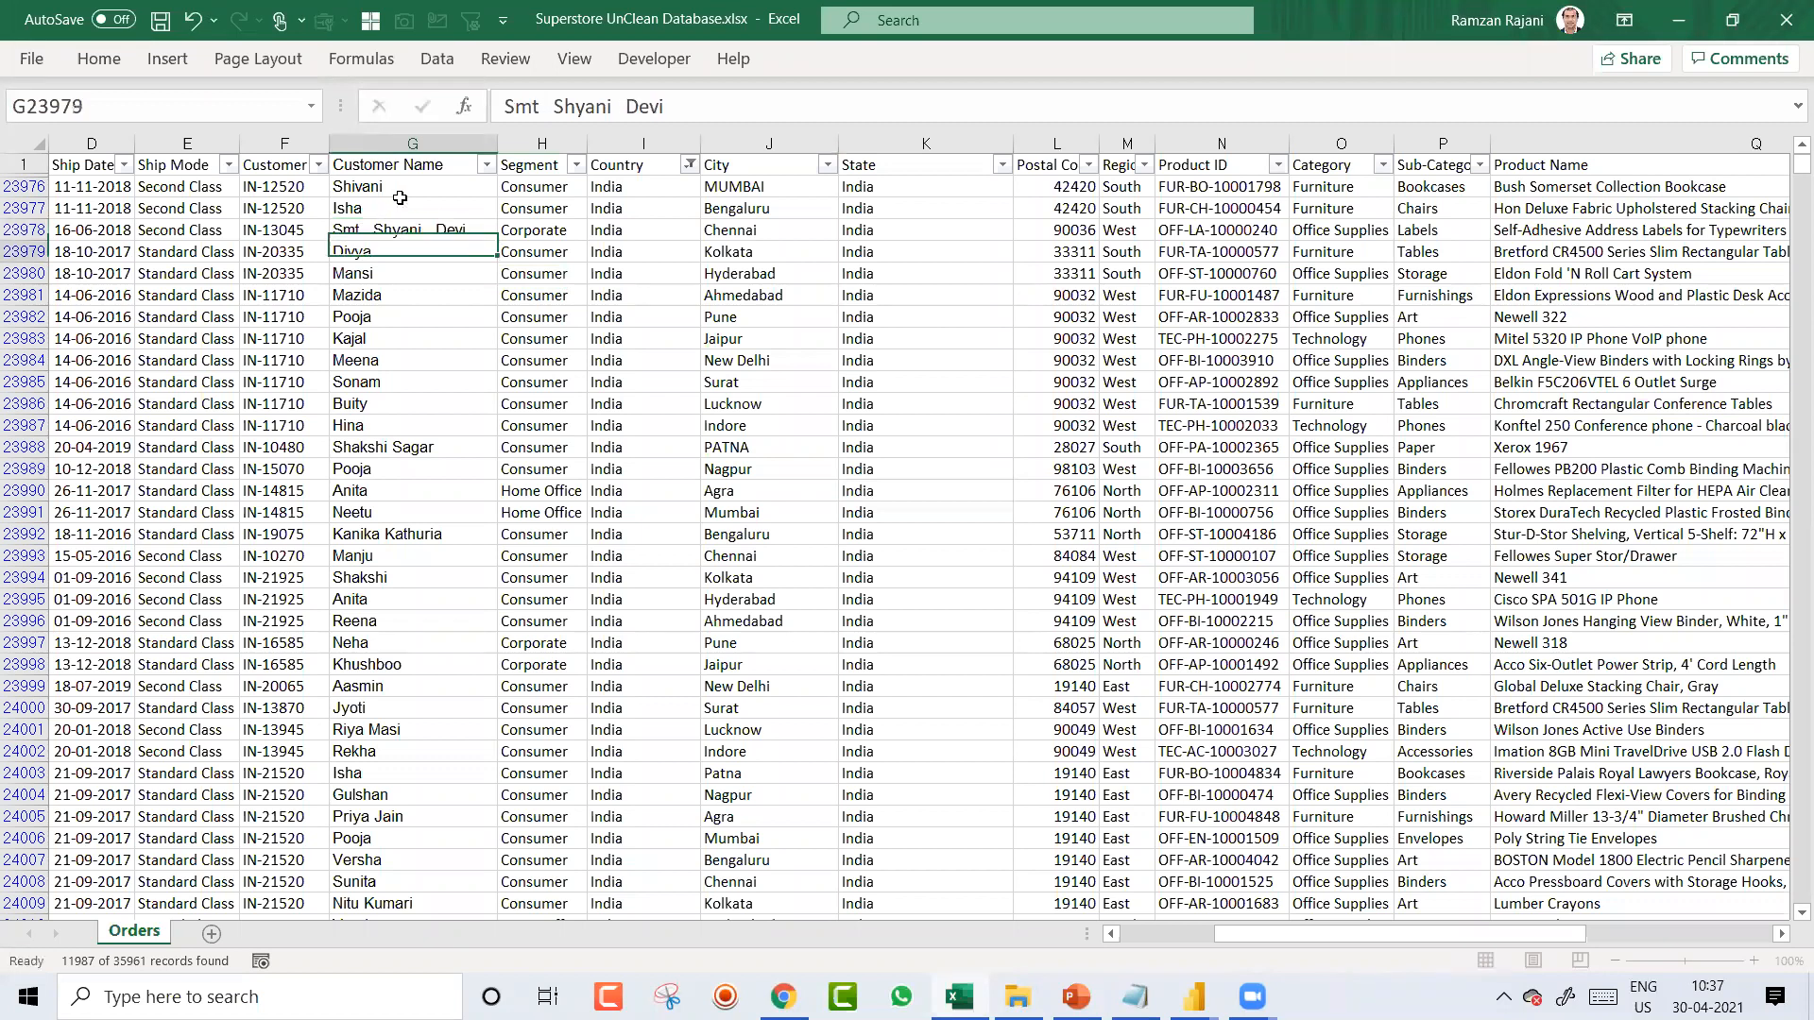
Step: Add leading spaces to the customer names in cells G23981 and G23985
key("Down")
key("Down")
key("F2")
key("Home")
key("Return")
key("Down")
key("Down")
key("Down")
key("F2")
key("Return")
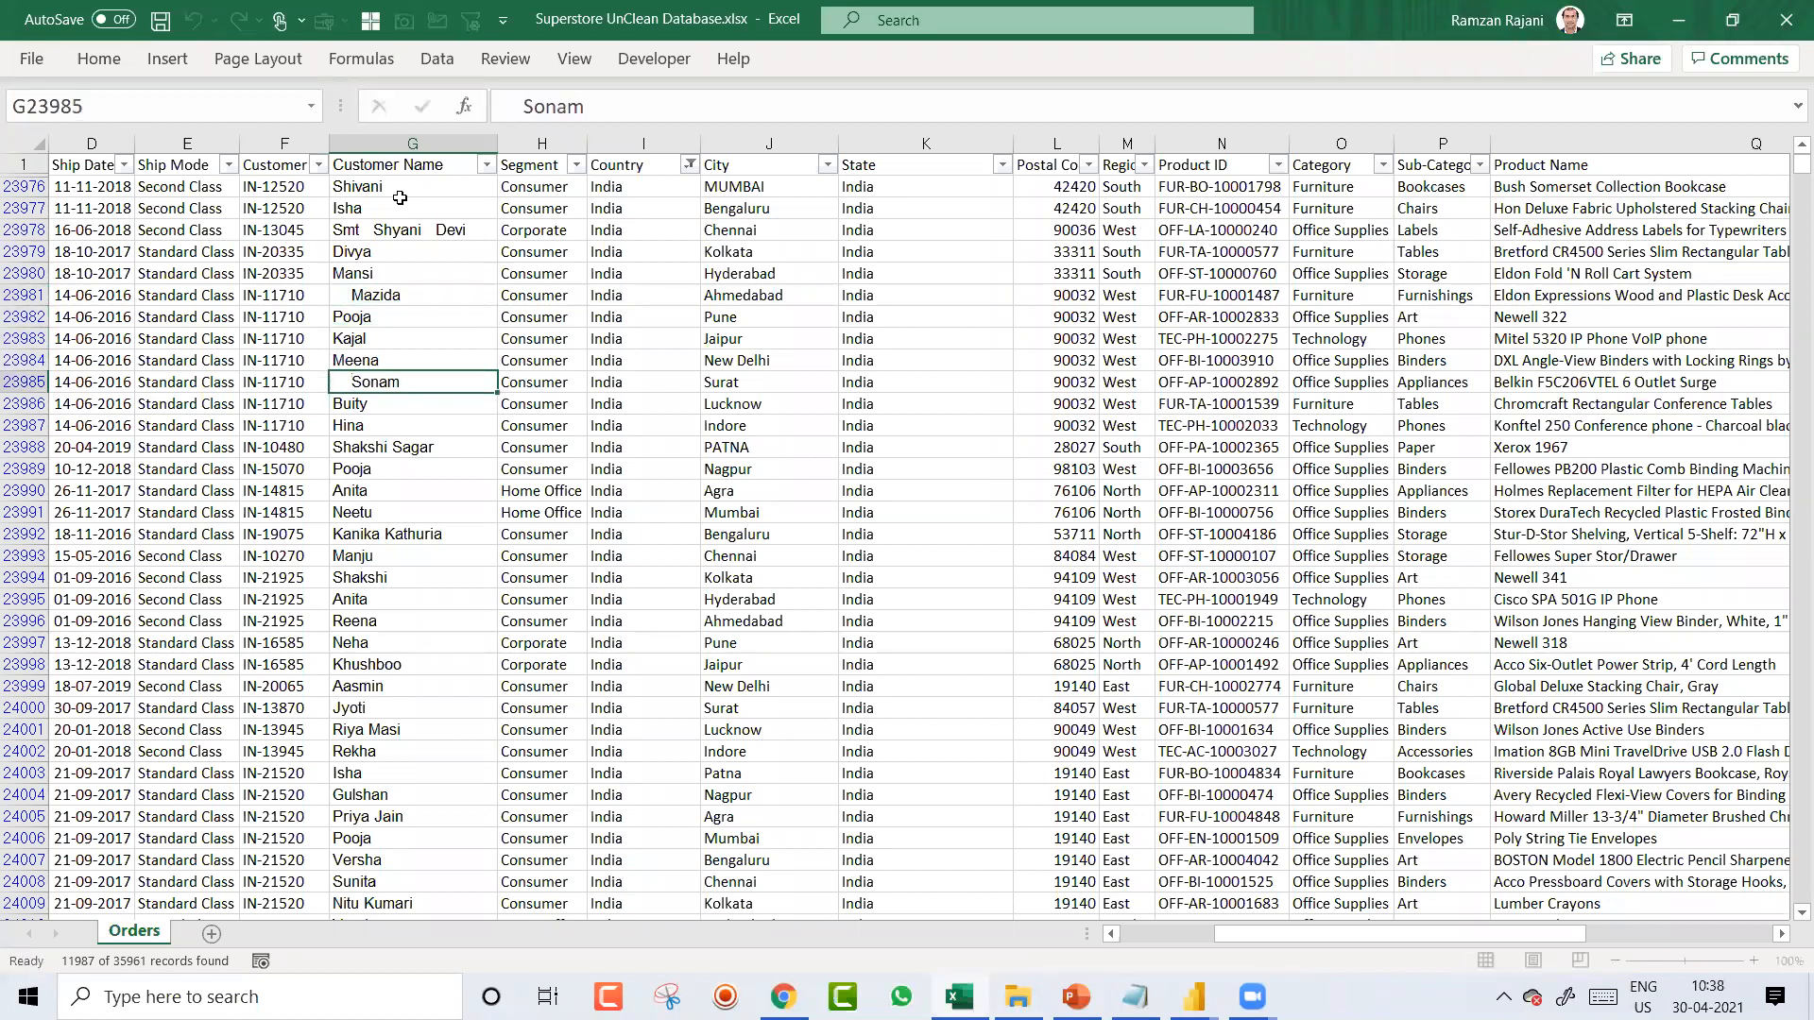
Step: Add leading spaces to the customer names in cells G23988 and G23993
key("Down")
key("Down")
key("F2")
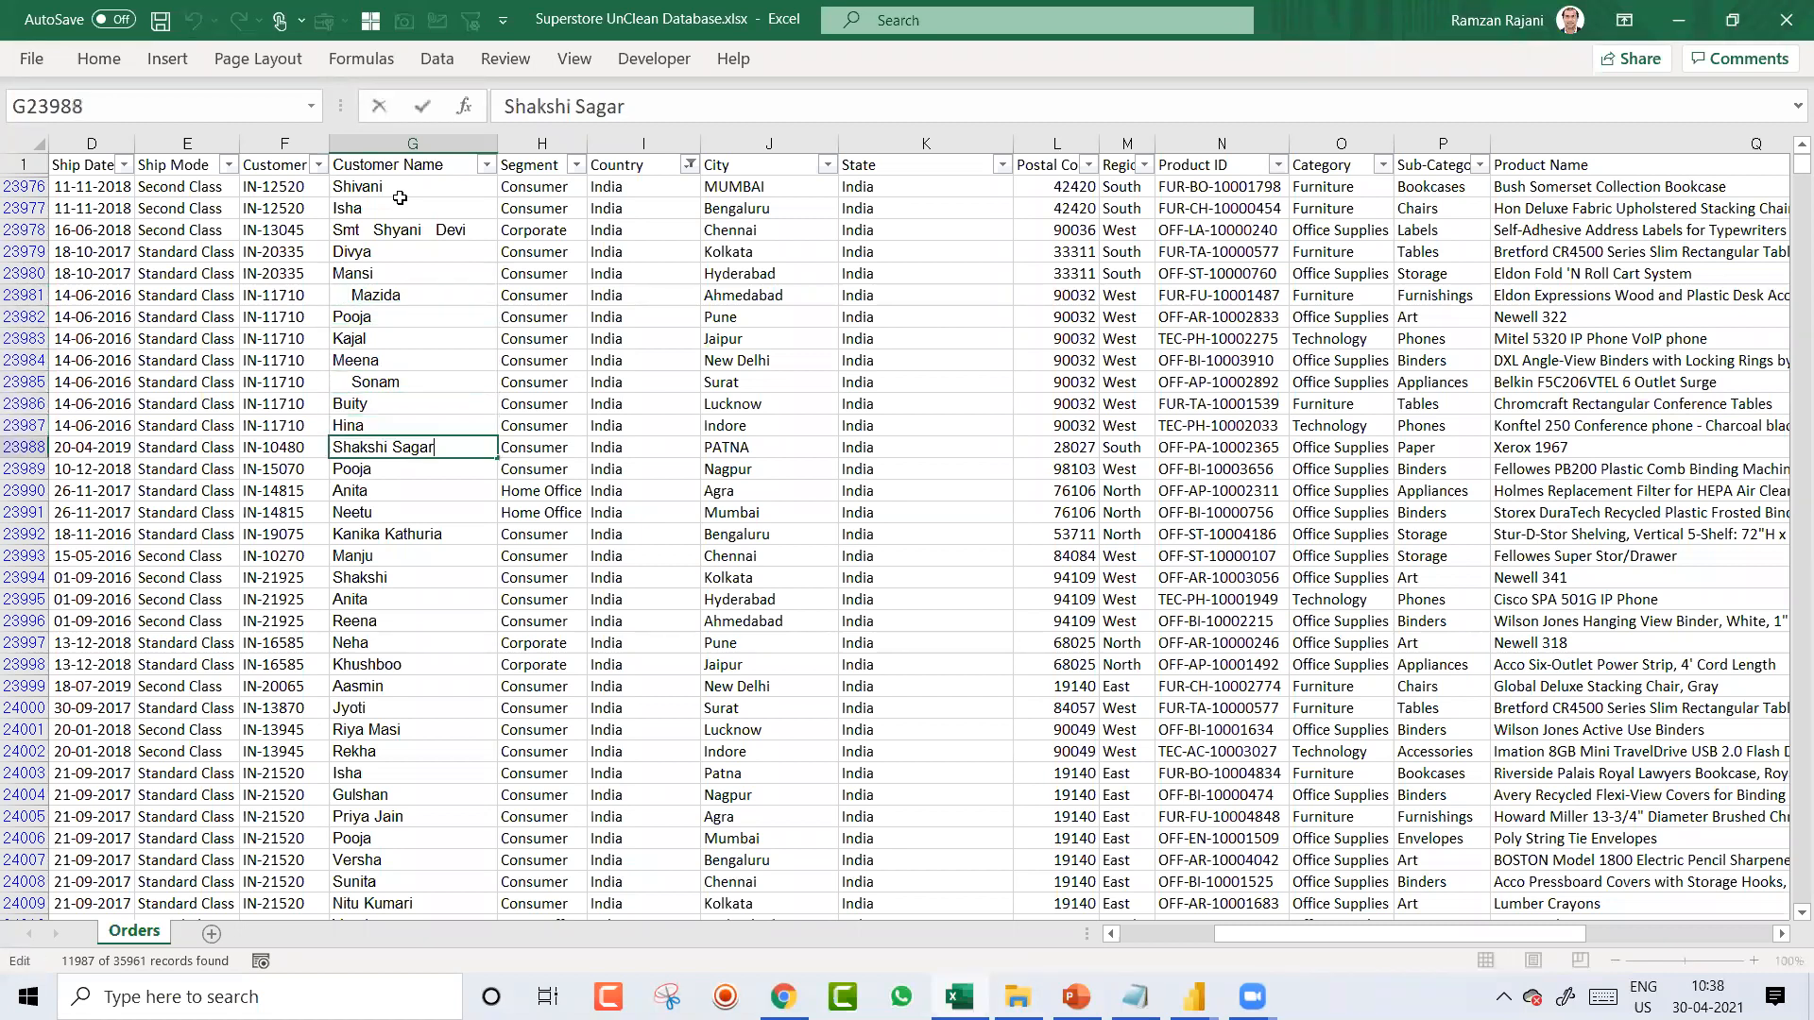
key("Home")
key("Return")
key("Down")
key("Down")
key("Down")
key("Down")
key("F2")
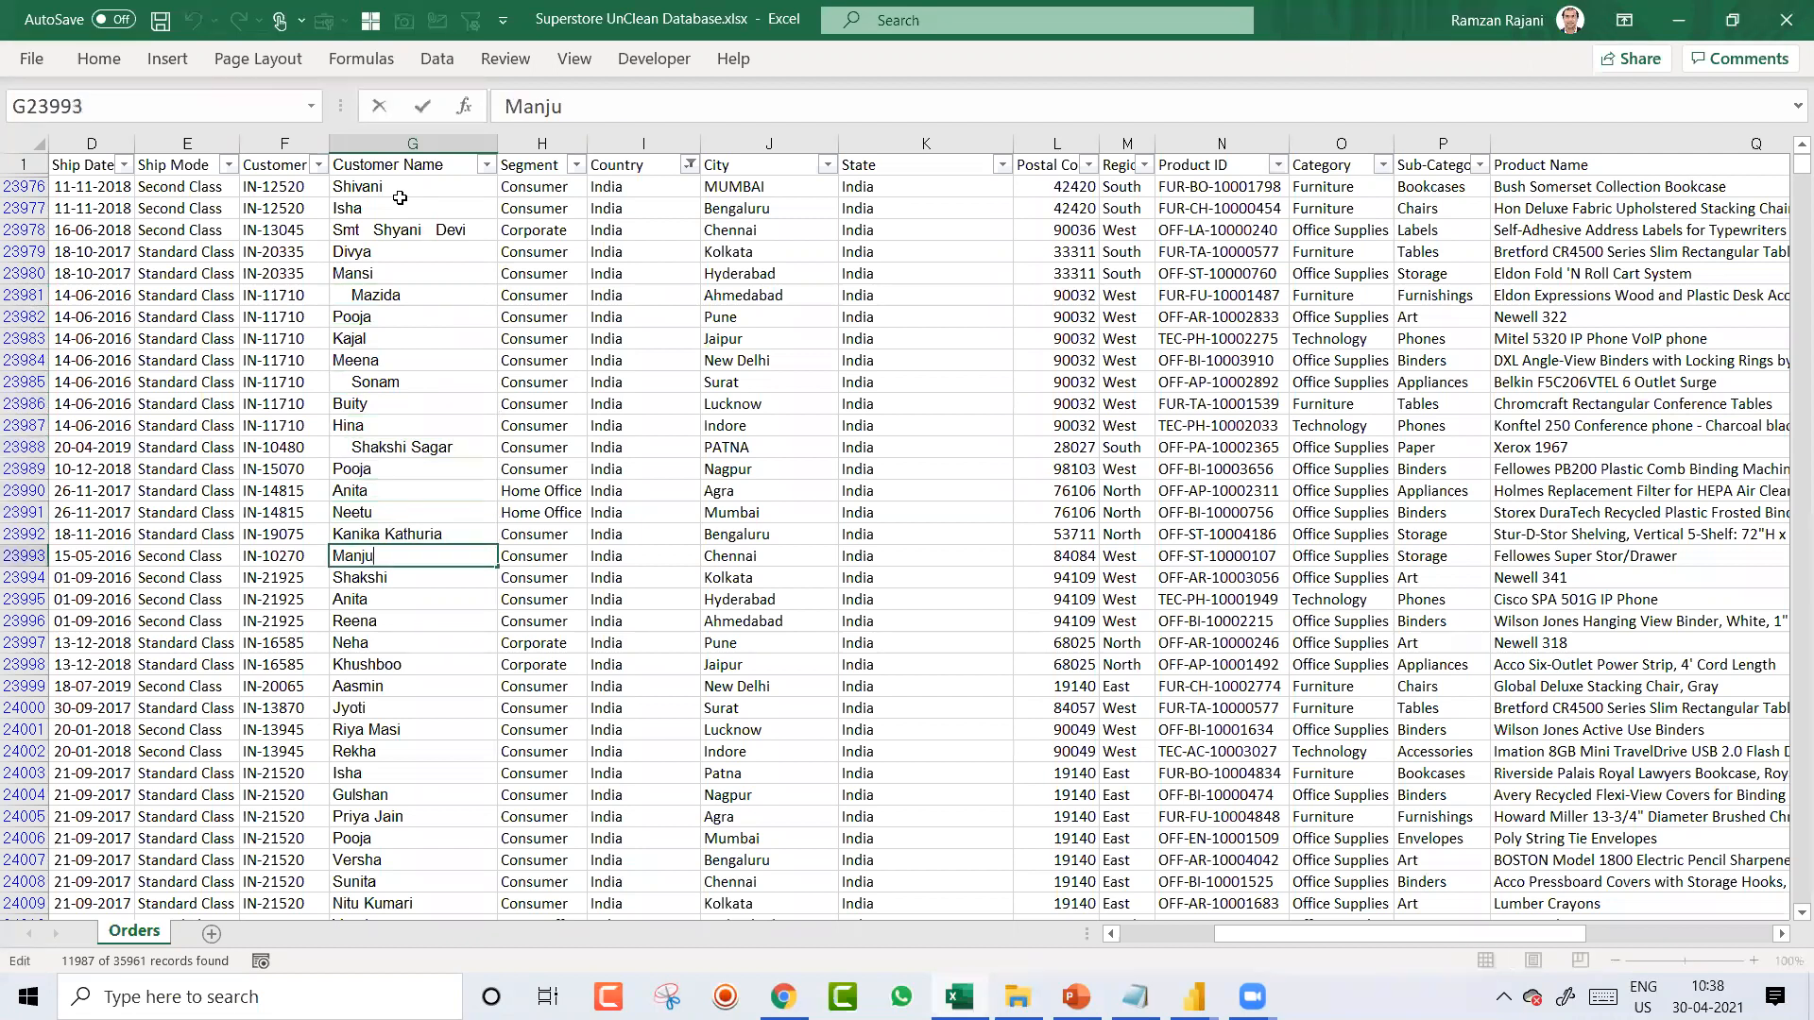
key("Home")
key("Return")
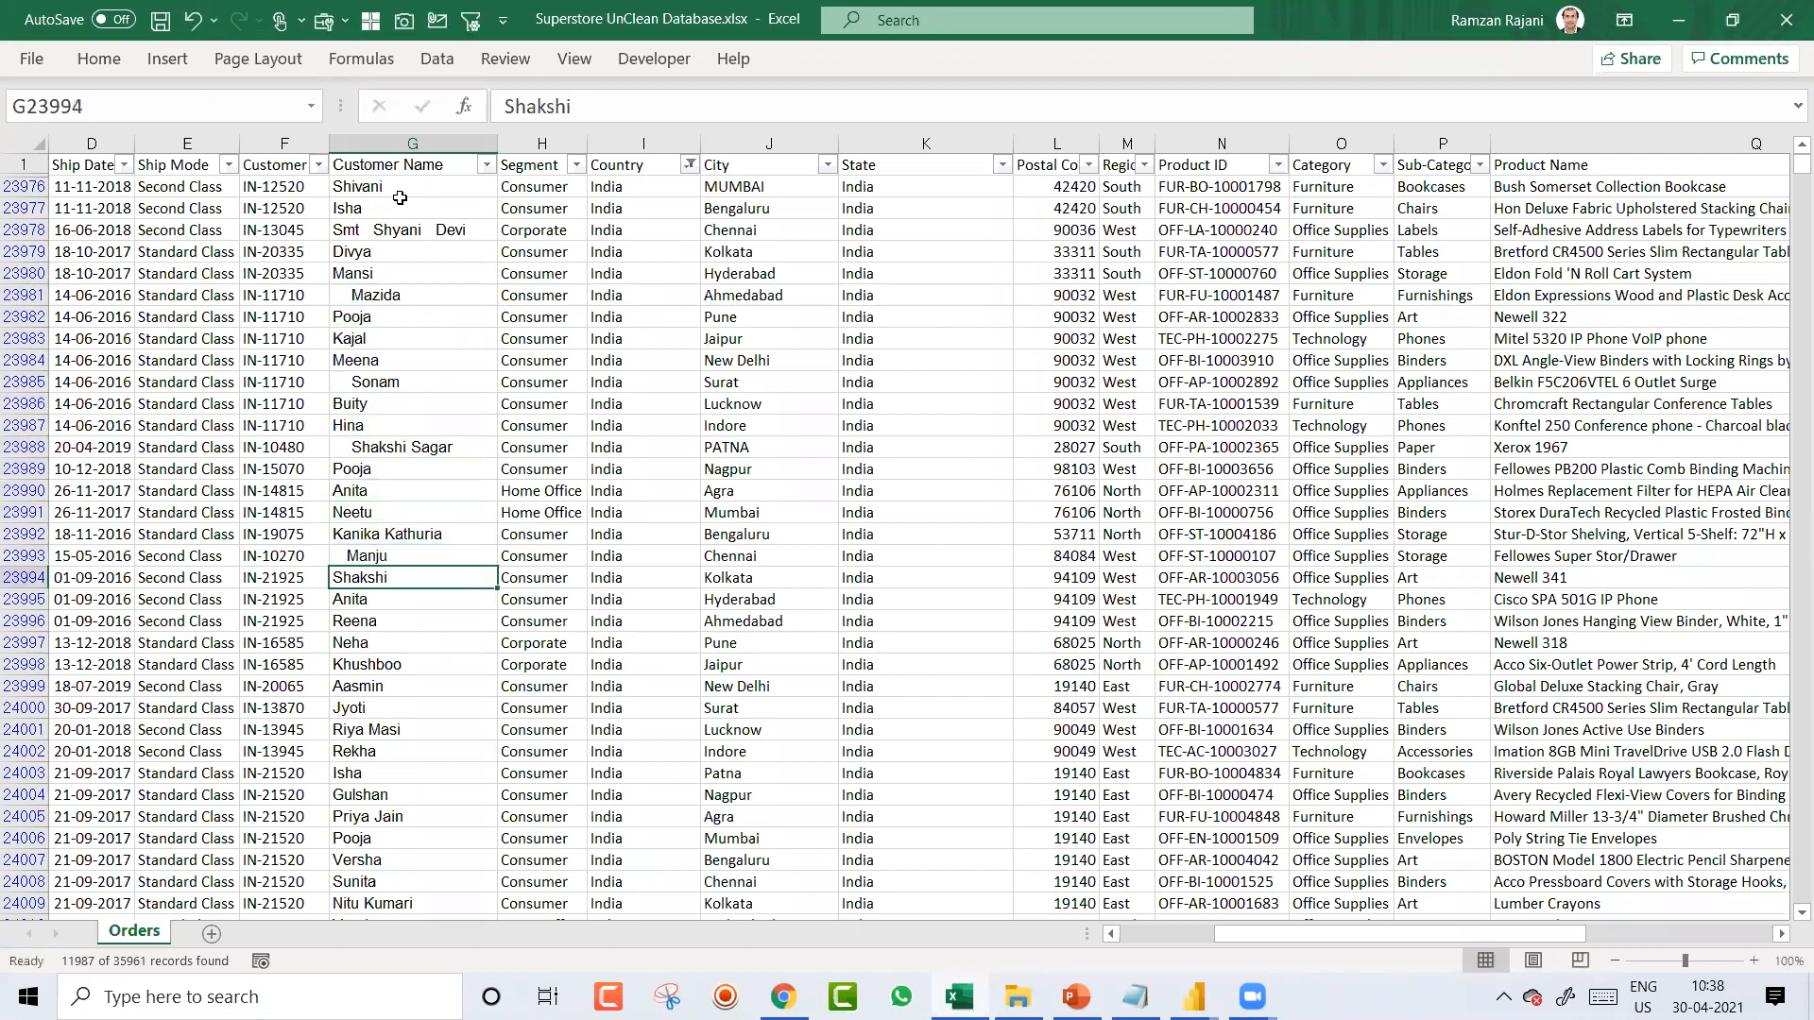
Step: Try to clear the Country entries in cells I23986 through I23997
key("Right")
key("Right")
key("Right")
key("Right")
key("Left")
key("Left")
key("Up")
key("Up")
key("Up")
key("Up")
key("Up")
key("Up")
key("Up")
key("Up")
key("shift+Down")
key("shift+Down")
key("shift+Down")
key("shift+Down")
key("shift+Down")
key("shift+Down")
key("shift+Down")
key("shift+Down")
key("shift+Down")
key("shift+Down")
key("shift+Down")
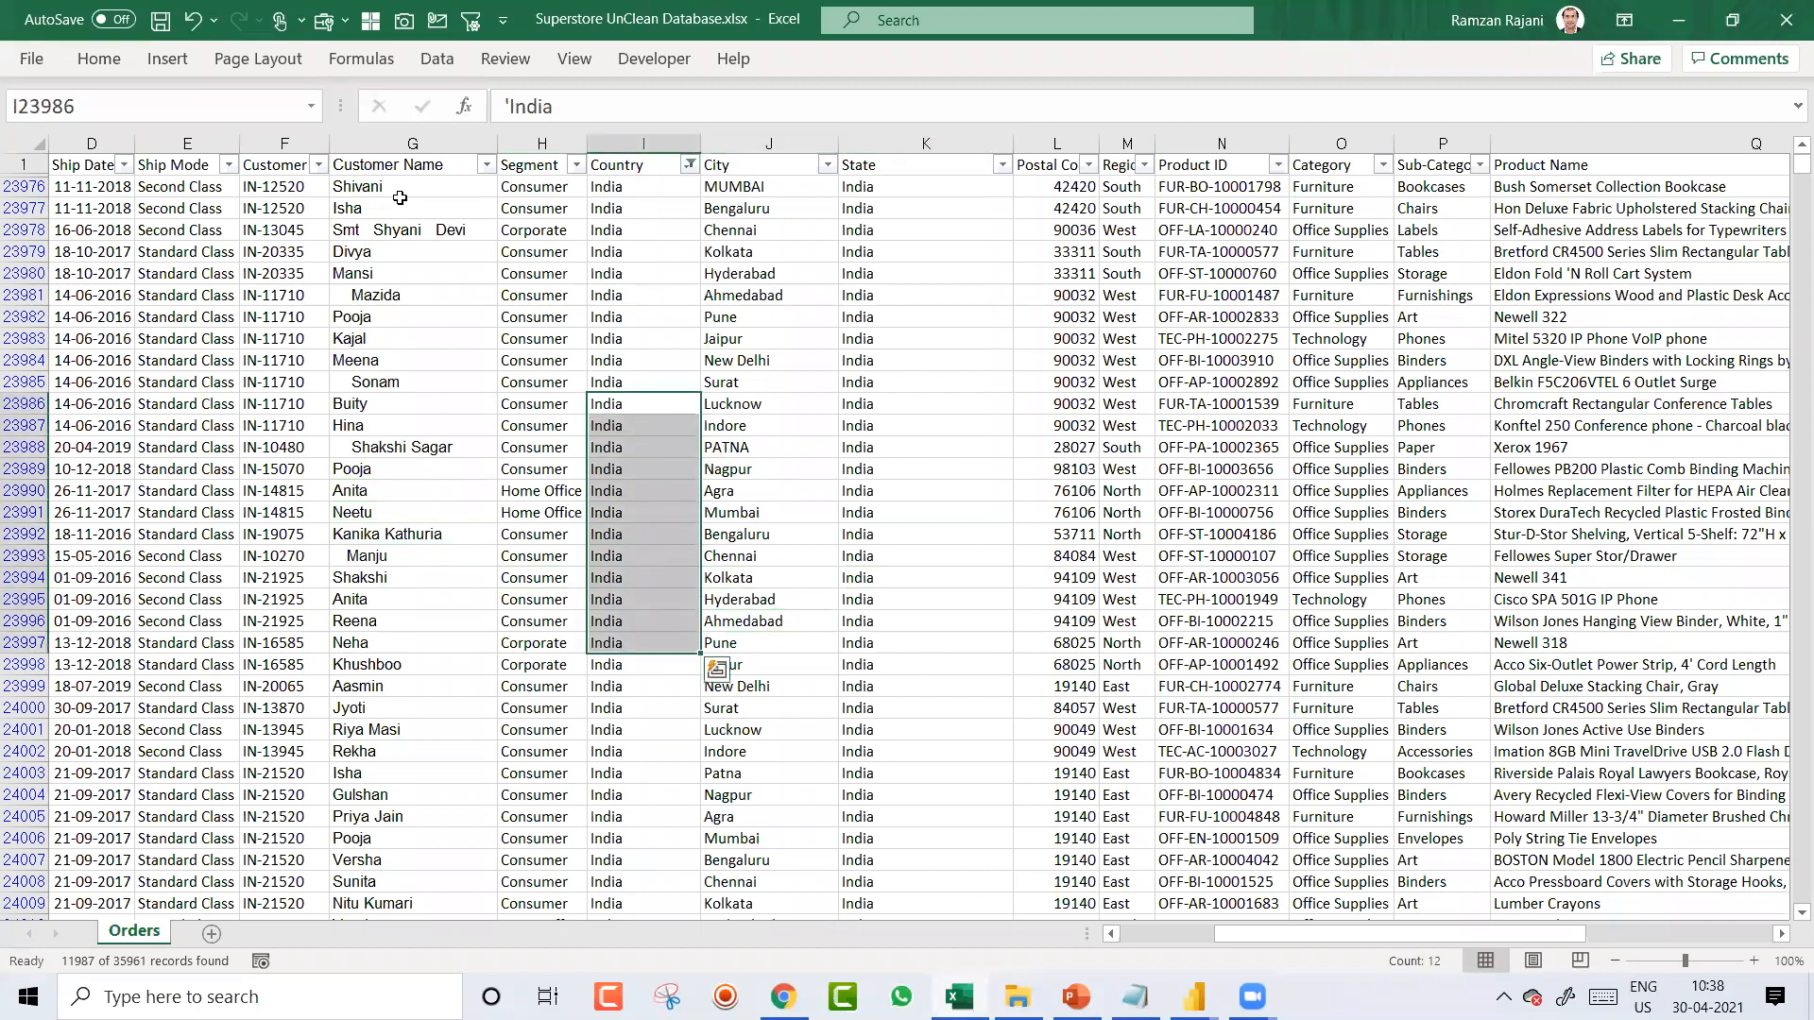
key("Delete")
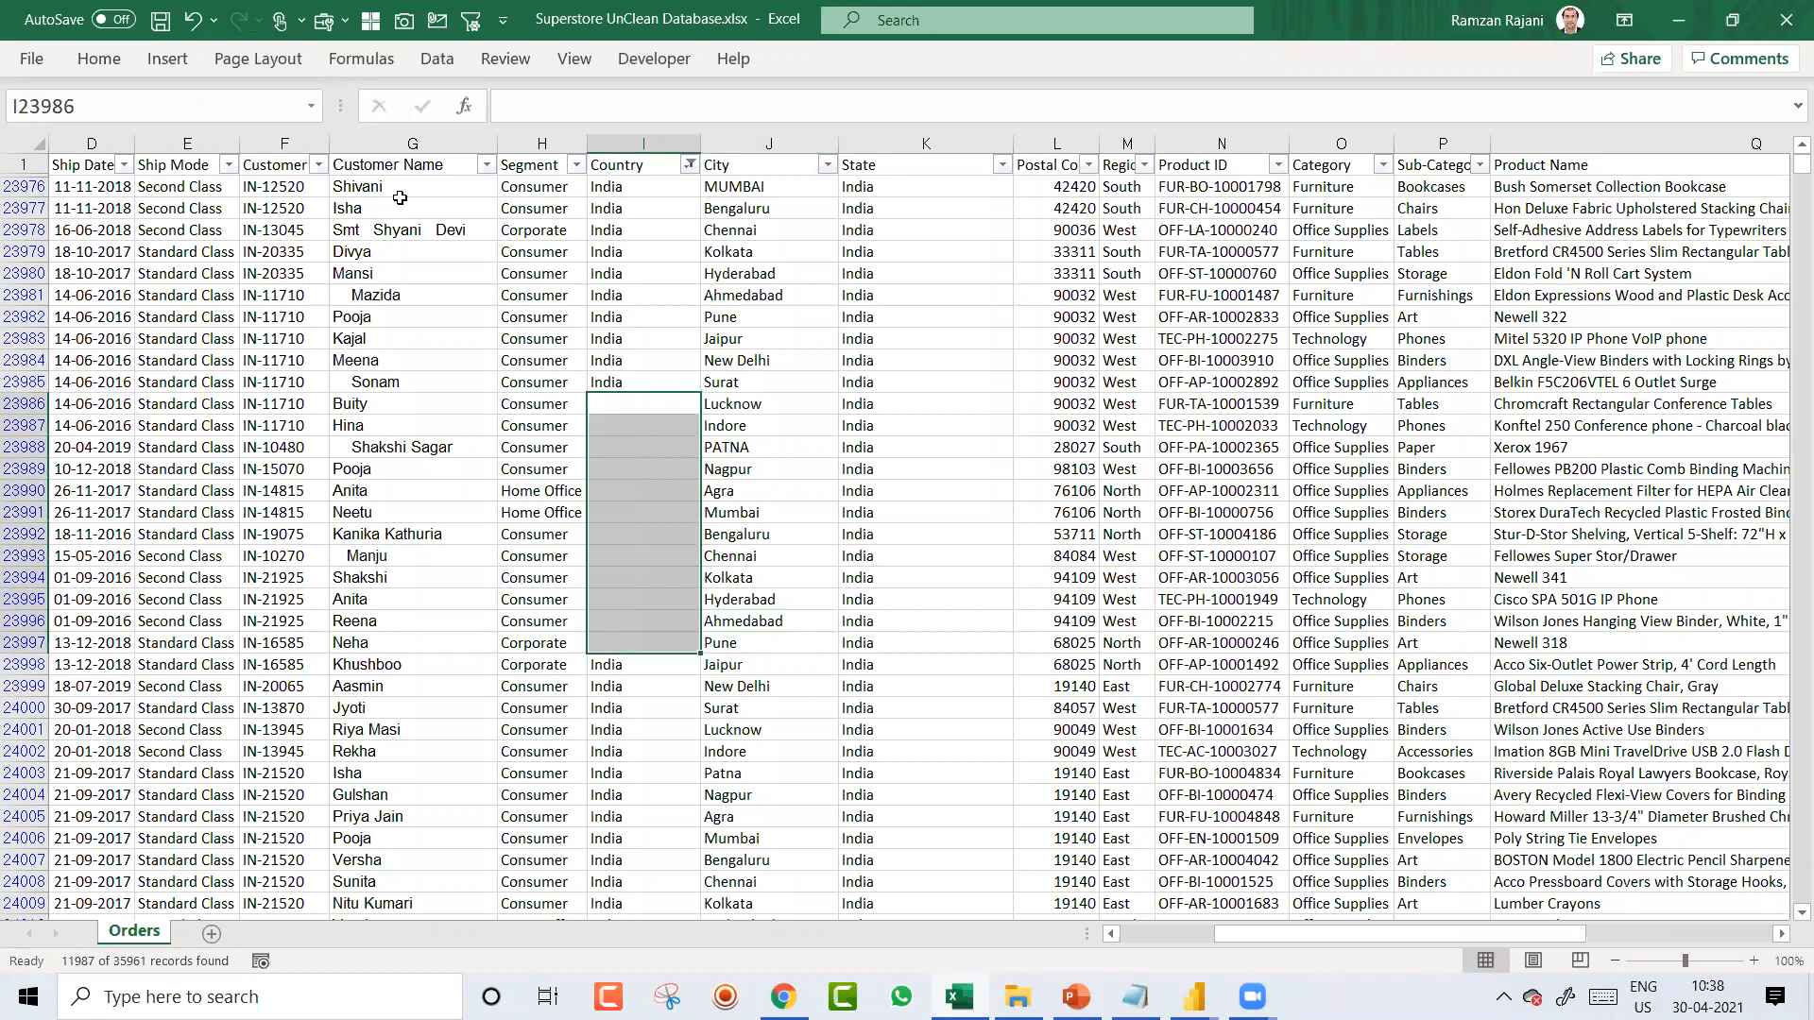
type("India")
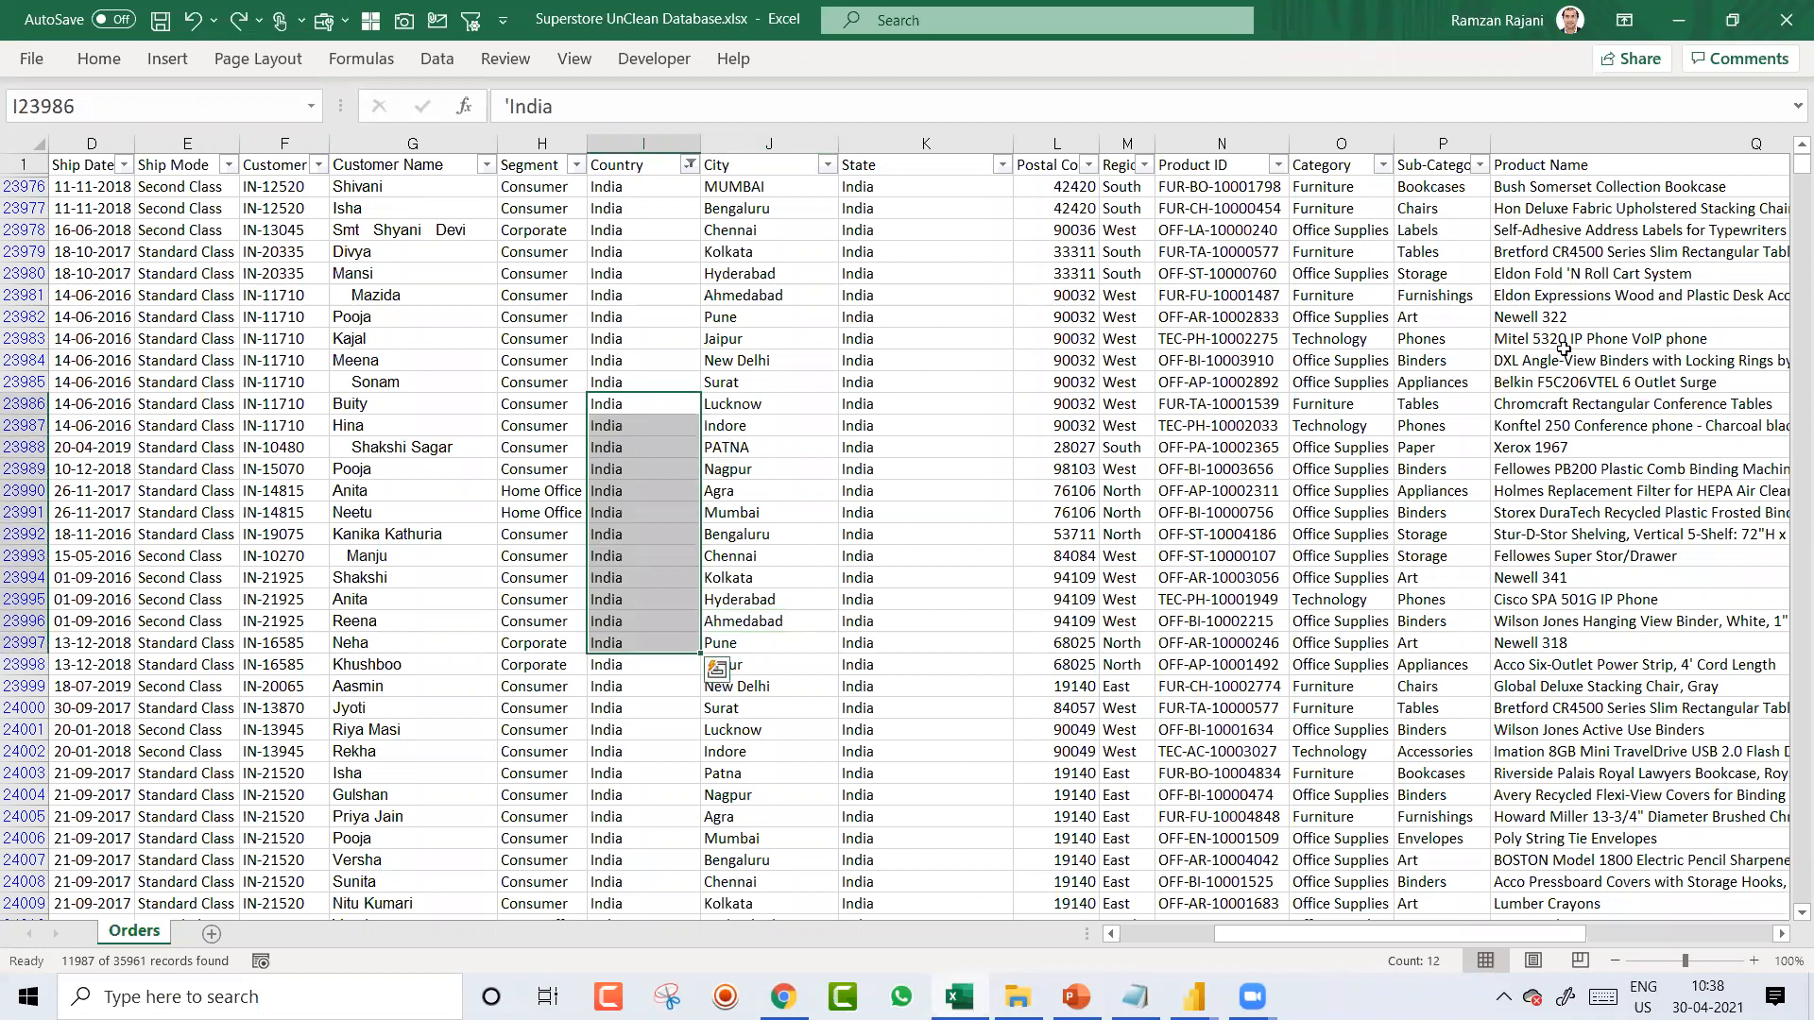
Step: Examine the other columns of the filtered Orders rows, from Sales Person and Price back to Order Date
left_click(1441, 477)
left_click(1376, 527)
key("Right")
key("Right")
key("Right")
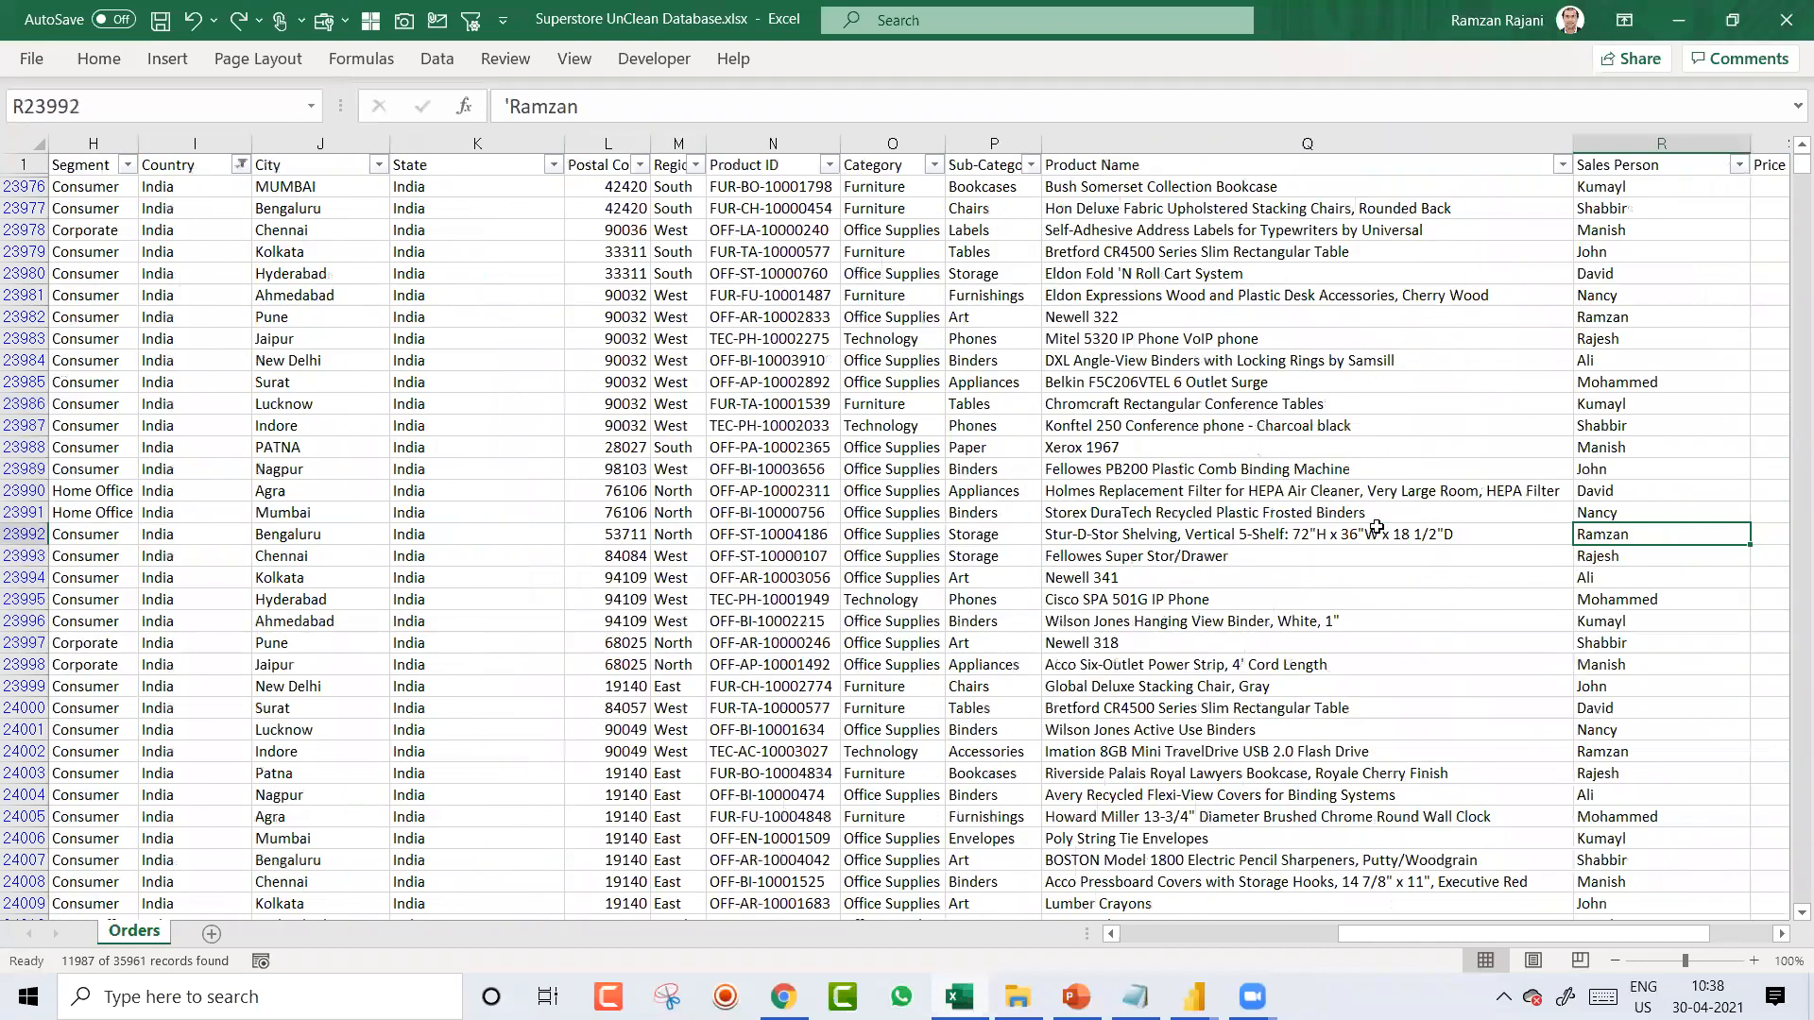
key("Right")
key("Home")
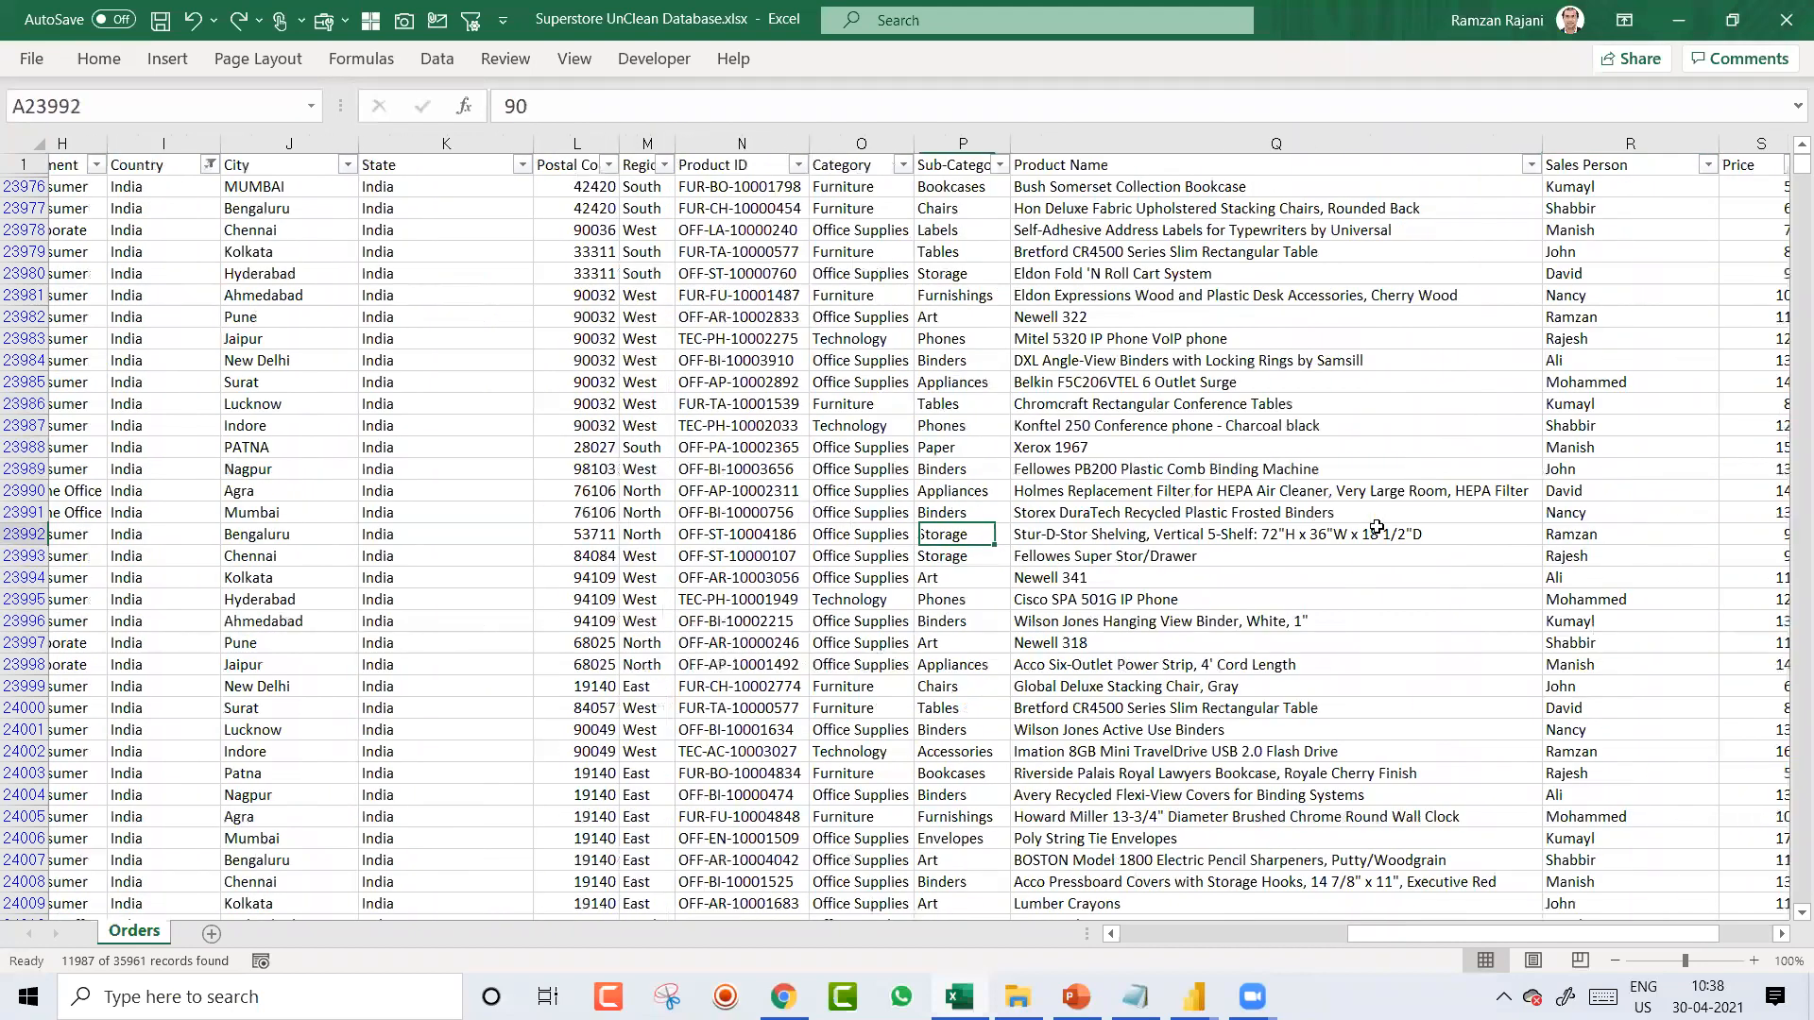
key("ctrl+Right")
key("ctrl+Left")
key("ctrl+Home")
key("Down")
key("Right")
key("Right")
key("Right")
key("Up")
key("Left")
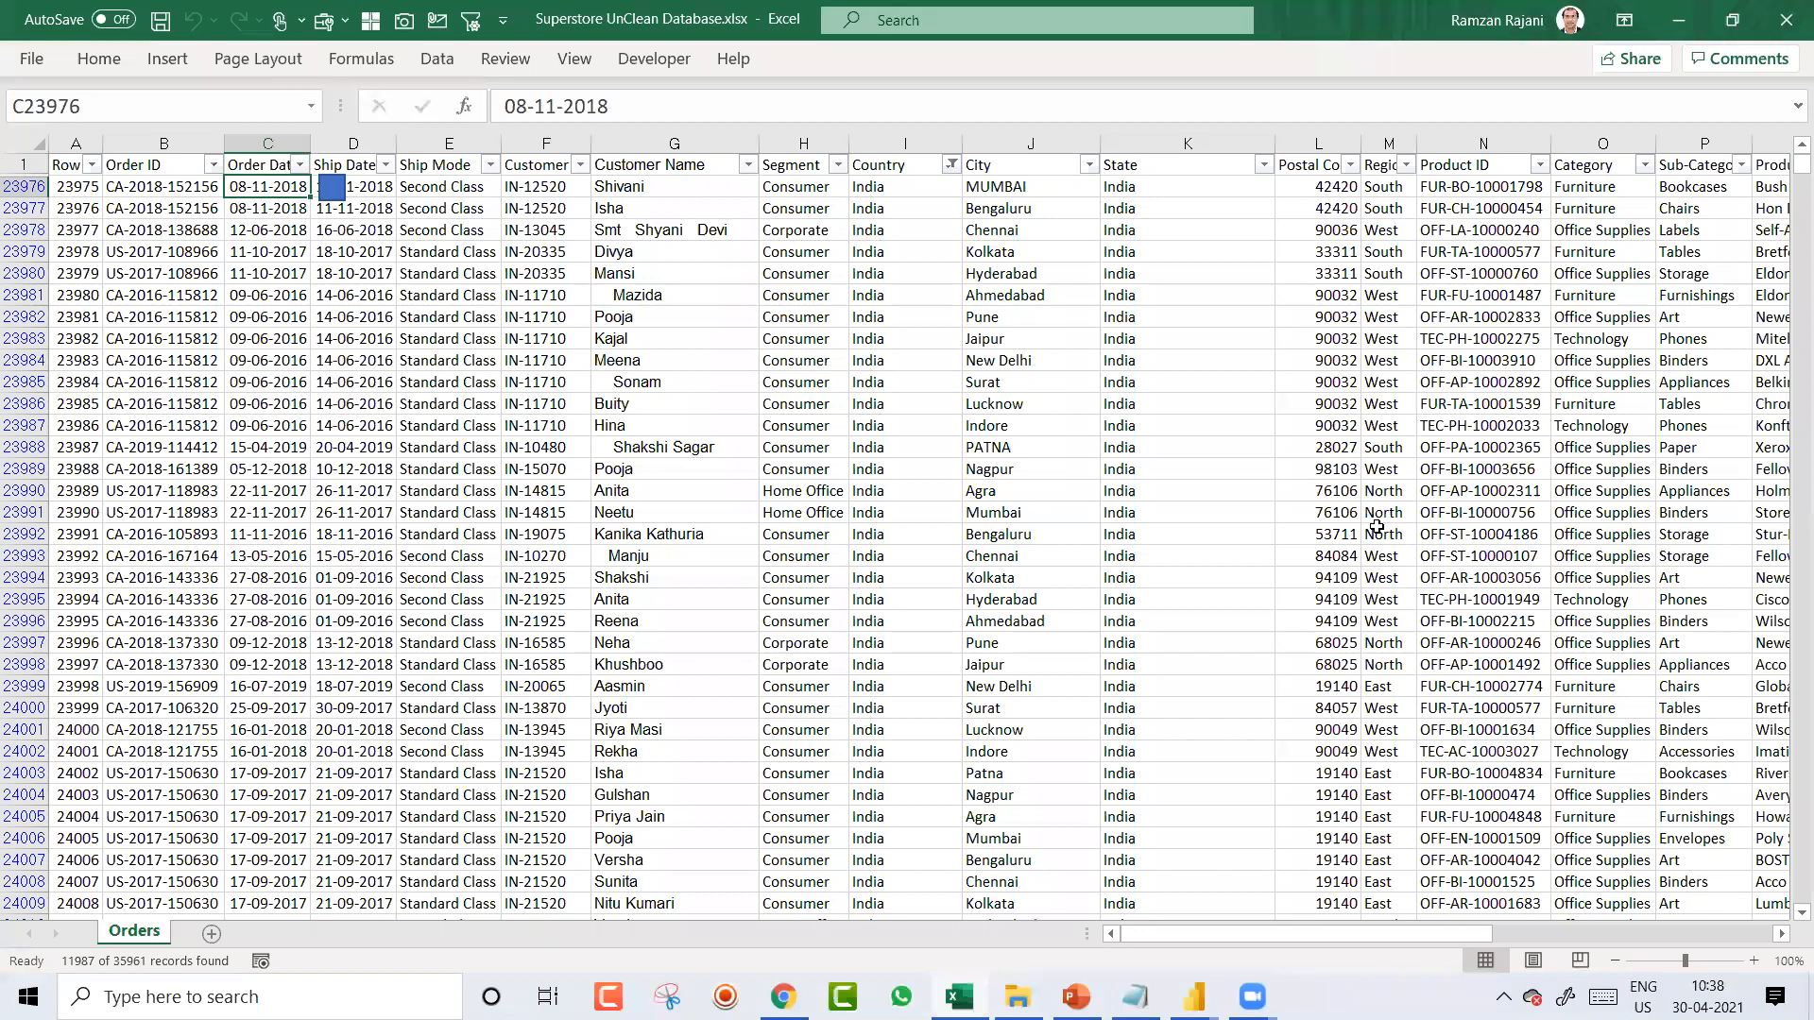
Step: Remove the filters from the Orders header row, and save and close the workbook
key("Up")
key("ctrl+s")
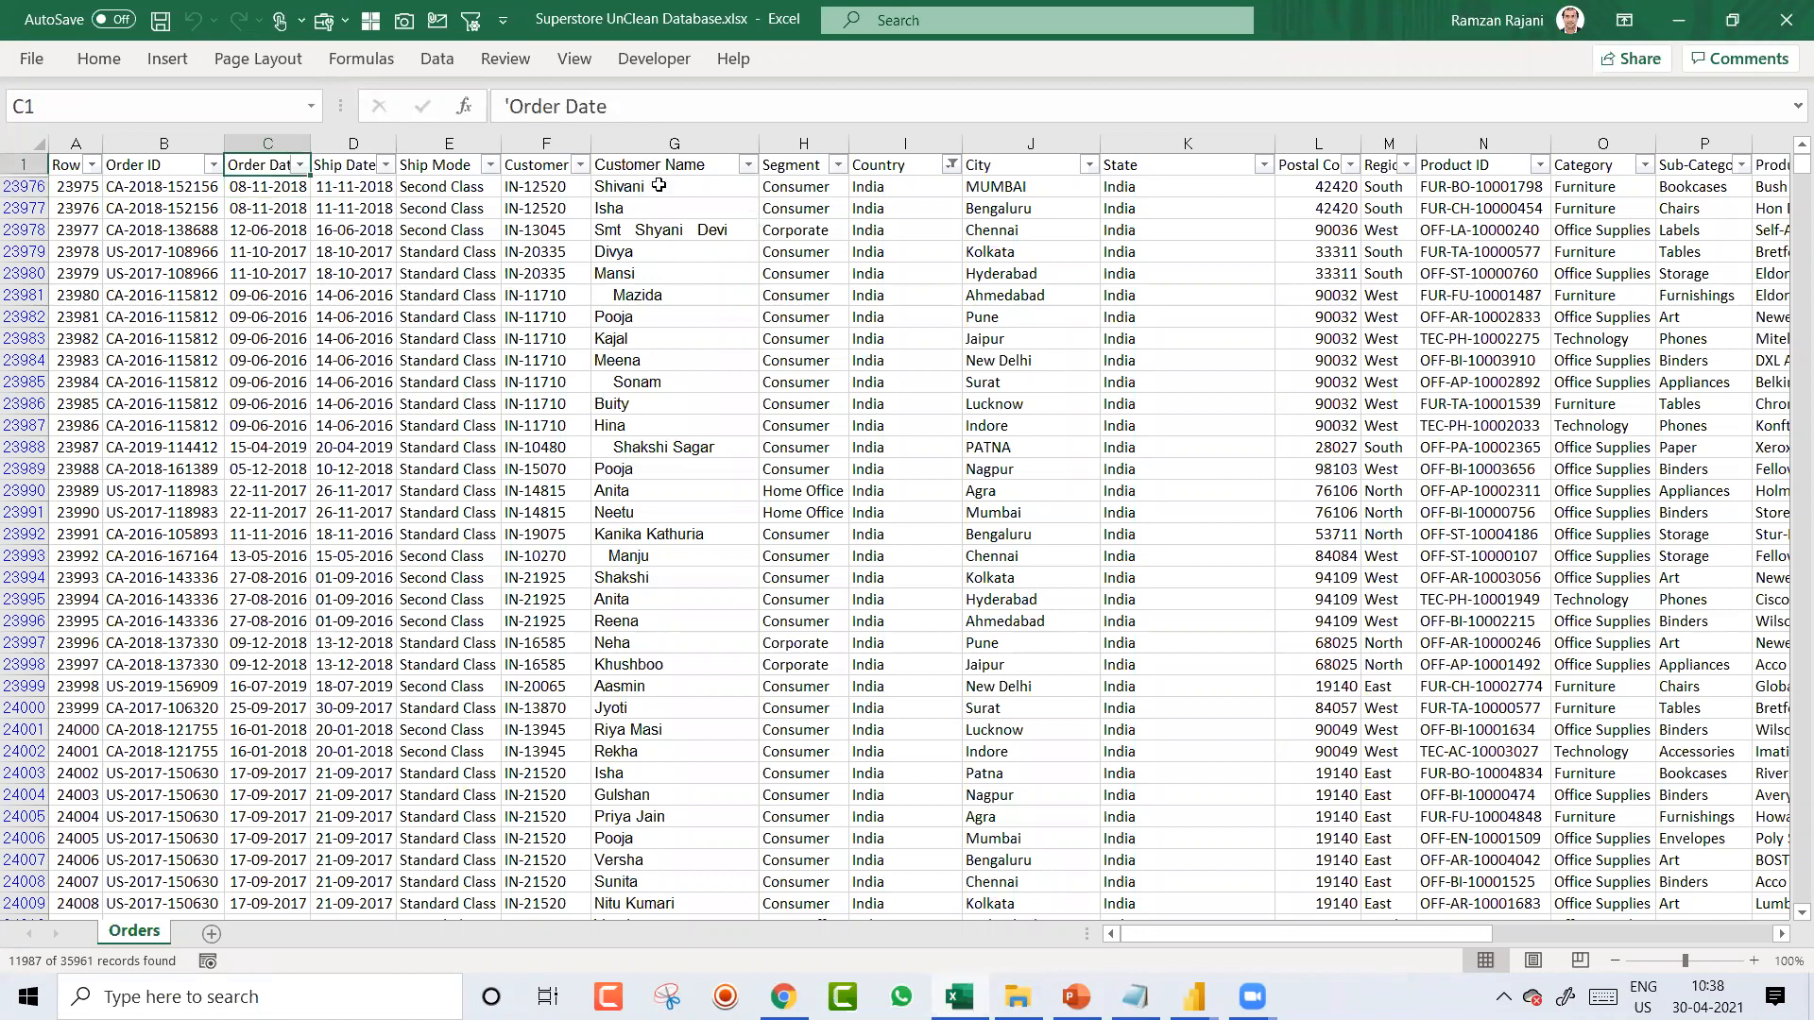
key("ctrl+shift+l")
key("ctrl+s")
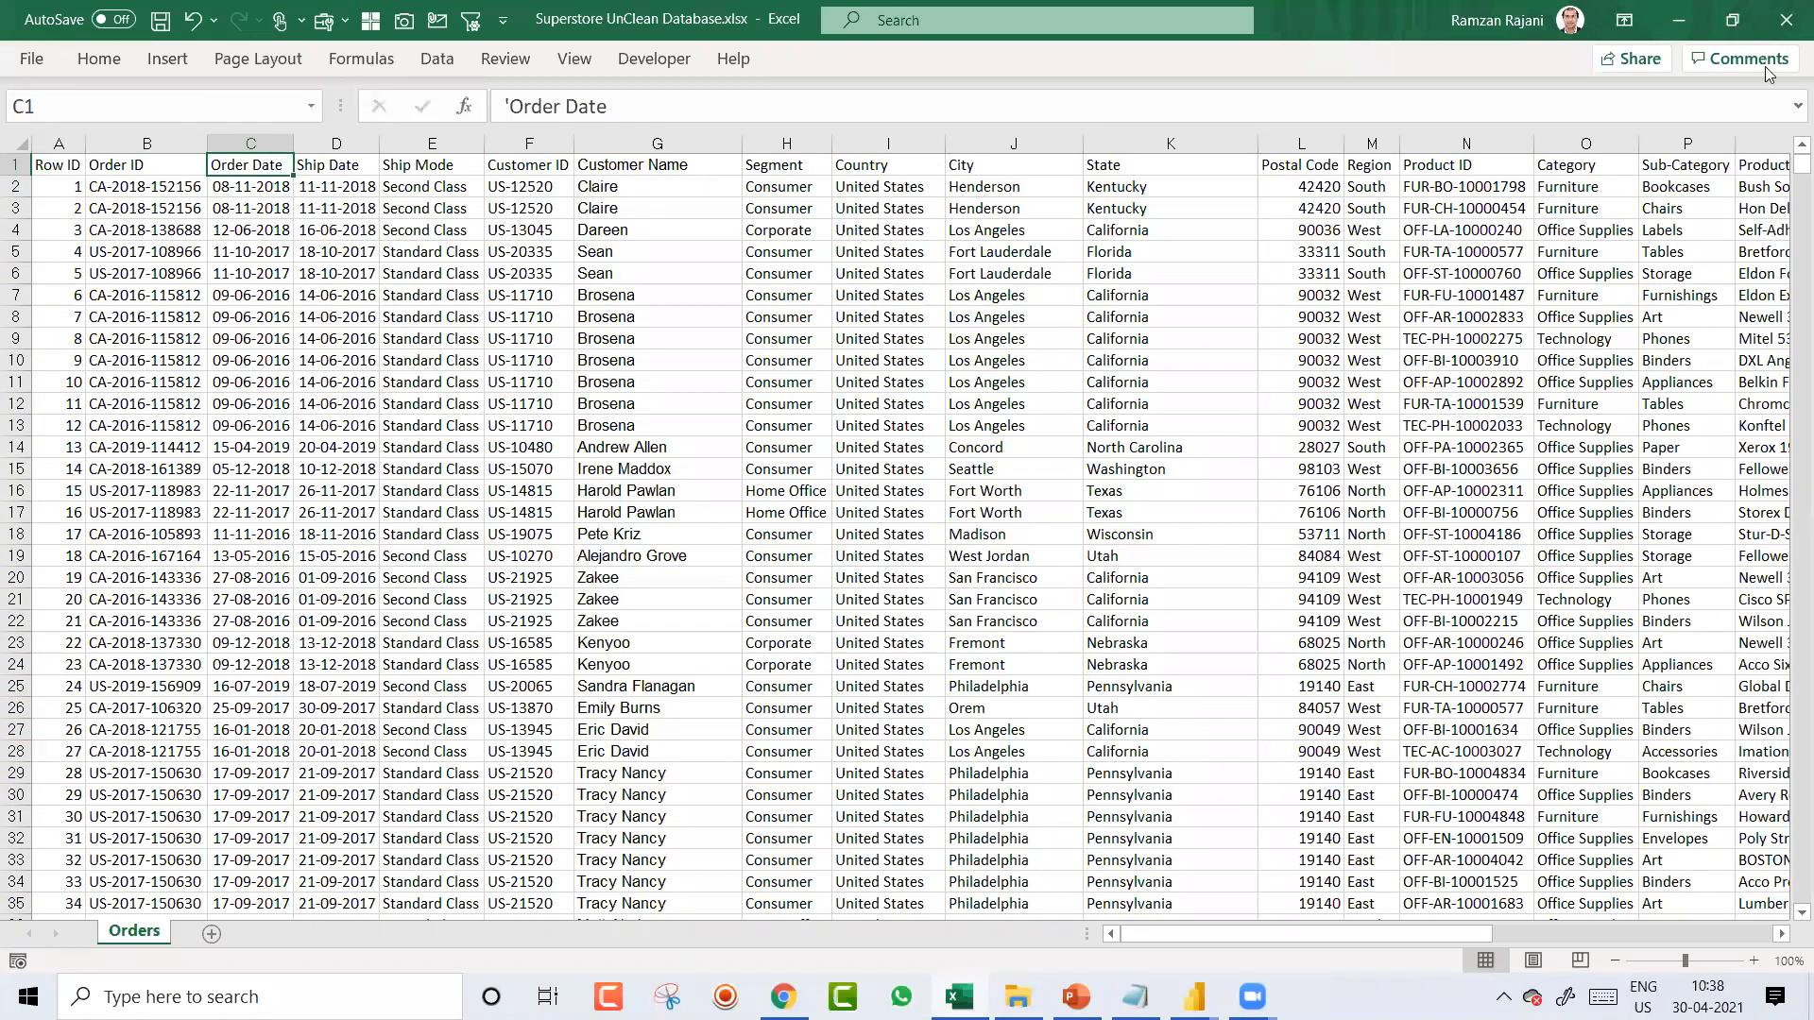
left_click(1784, 23)
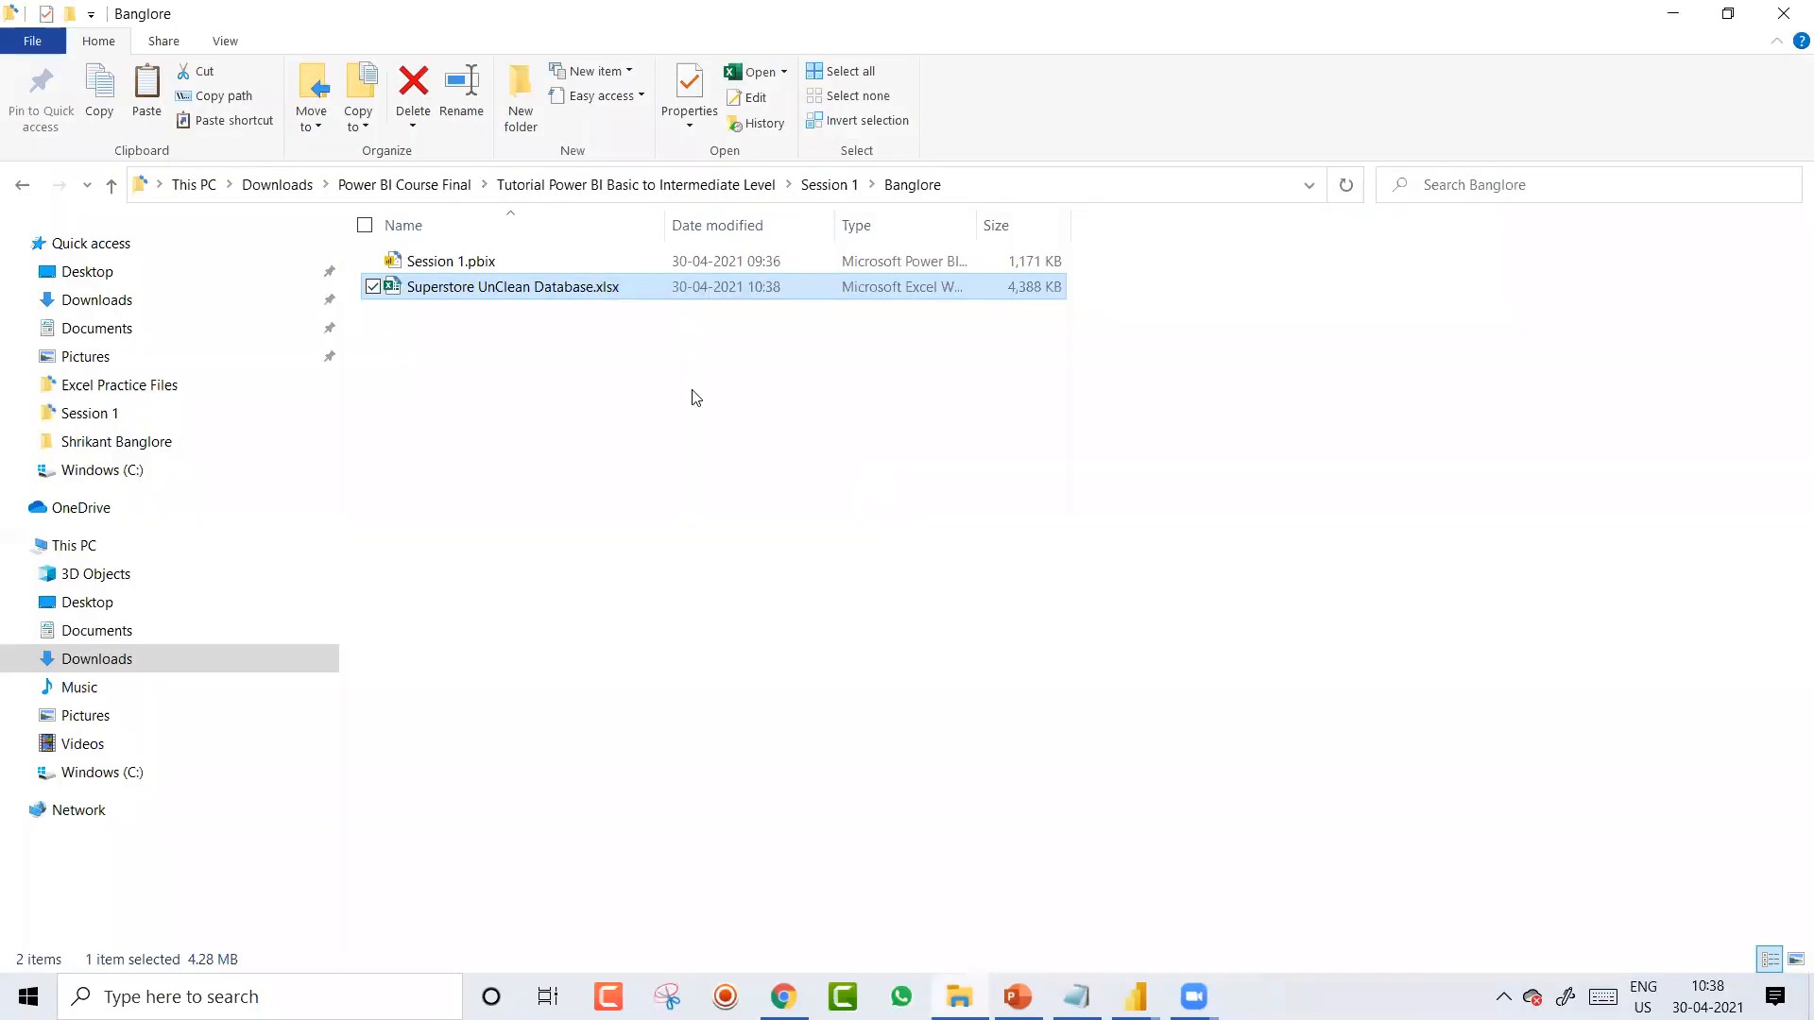
Step: Copy the path of the Banglore folder that holds the unclean workbook
left_click(1016, 179)
key("ctrl+c")
key("alt+Tab")
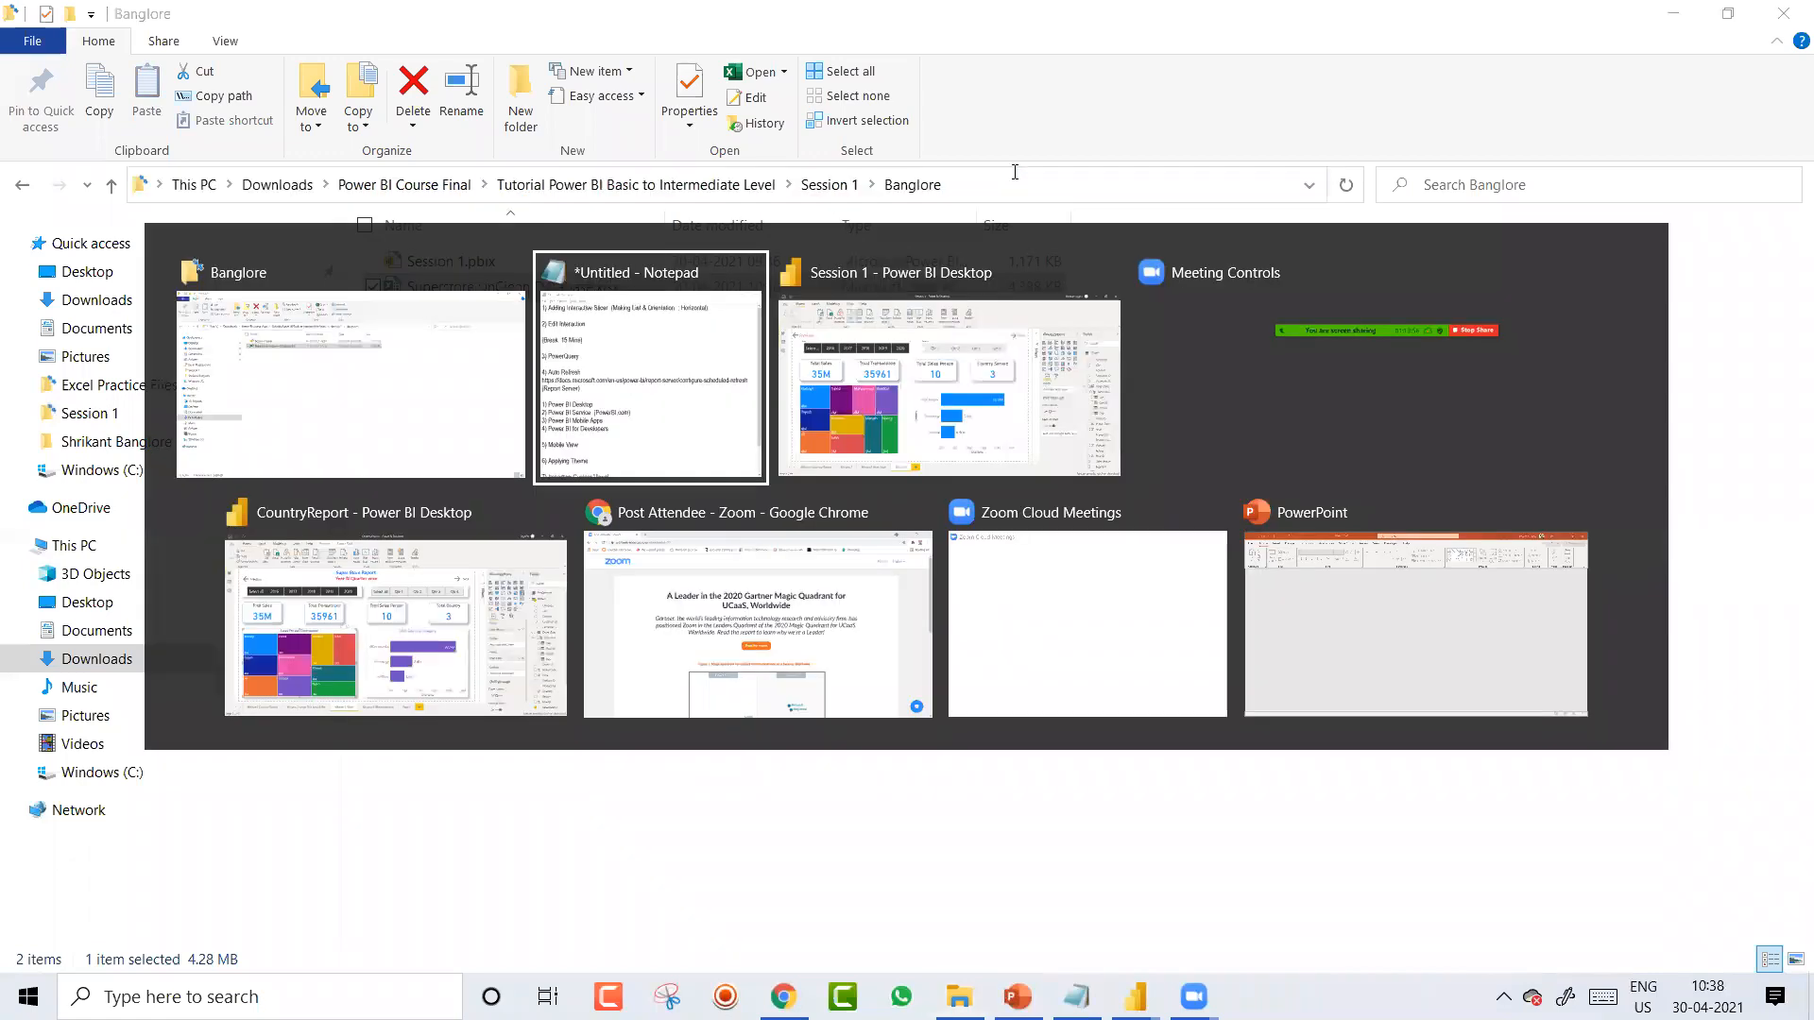
Step: Switch to a new instance of Power BI Desktop with a blank report and dismiss its start screen
key("super")
type("POWER")
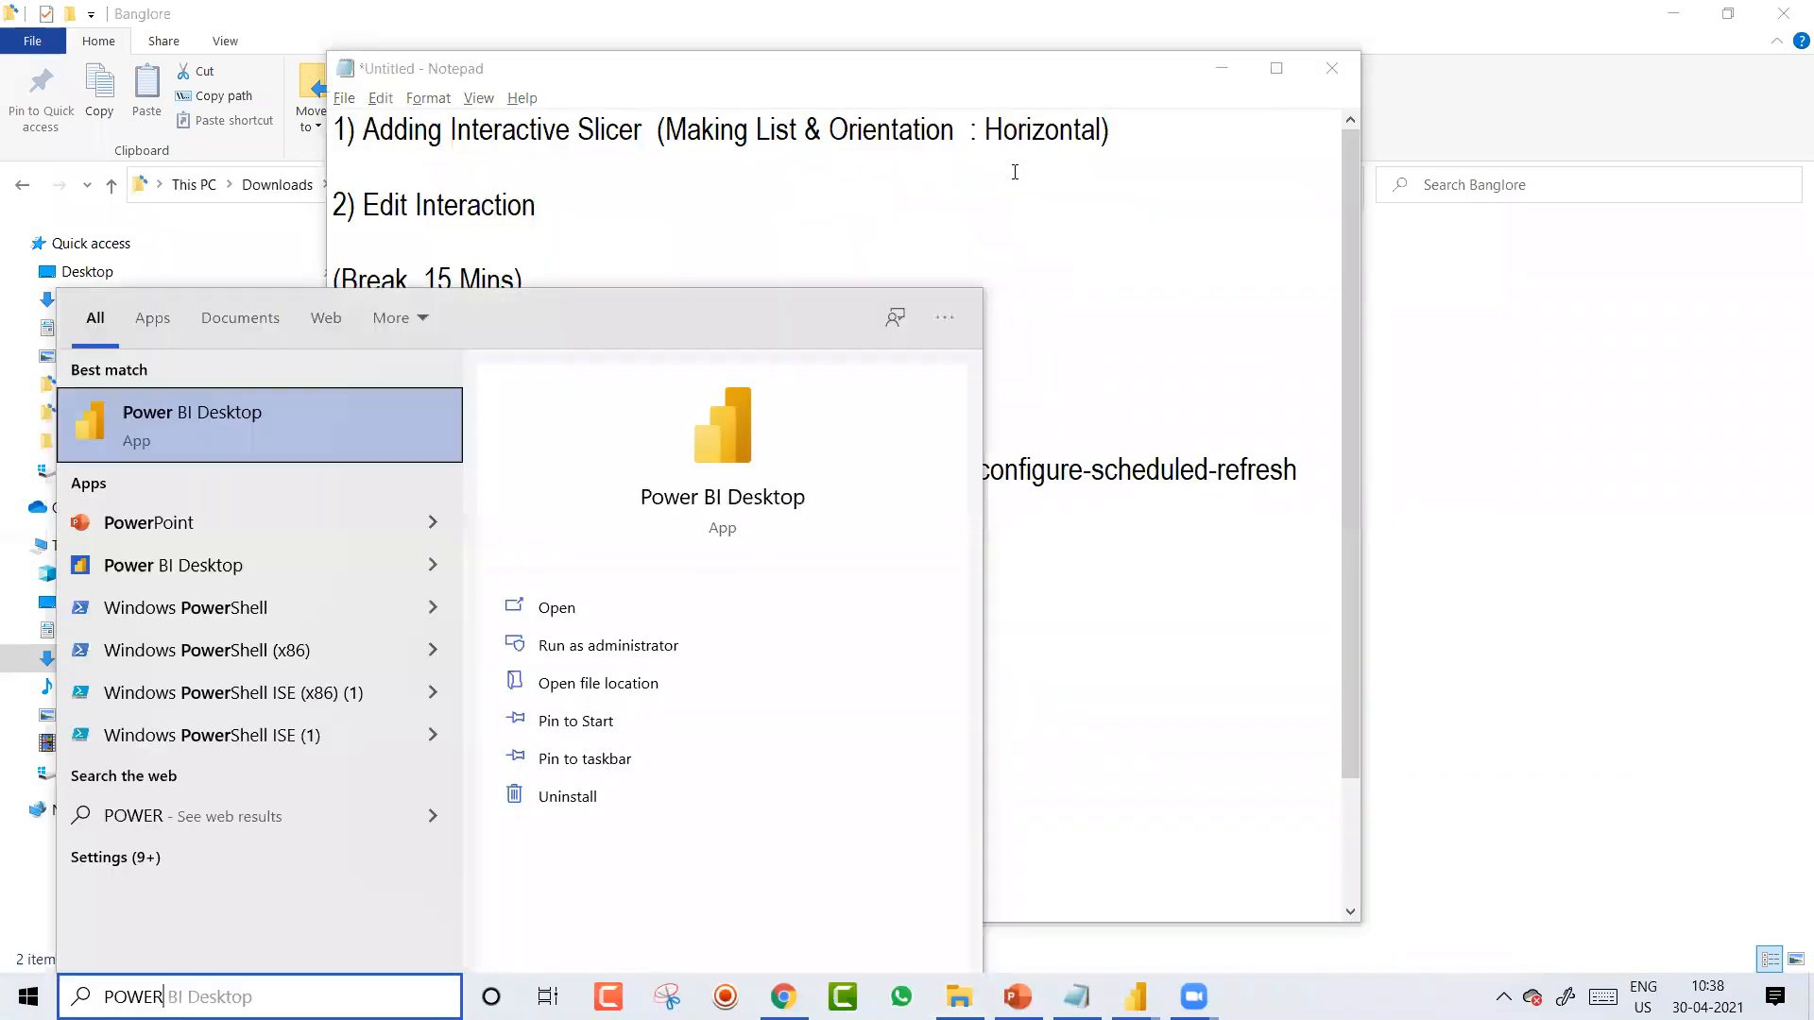
key("Return")
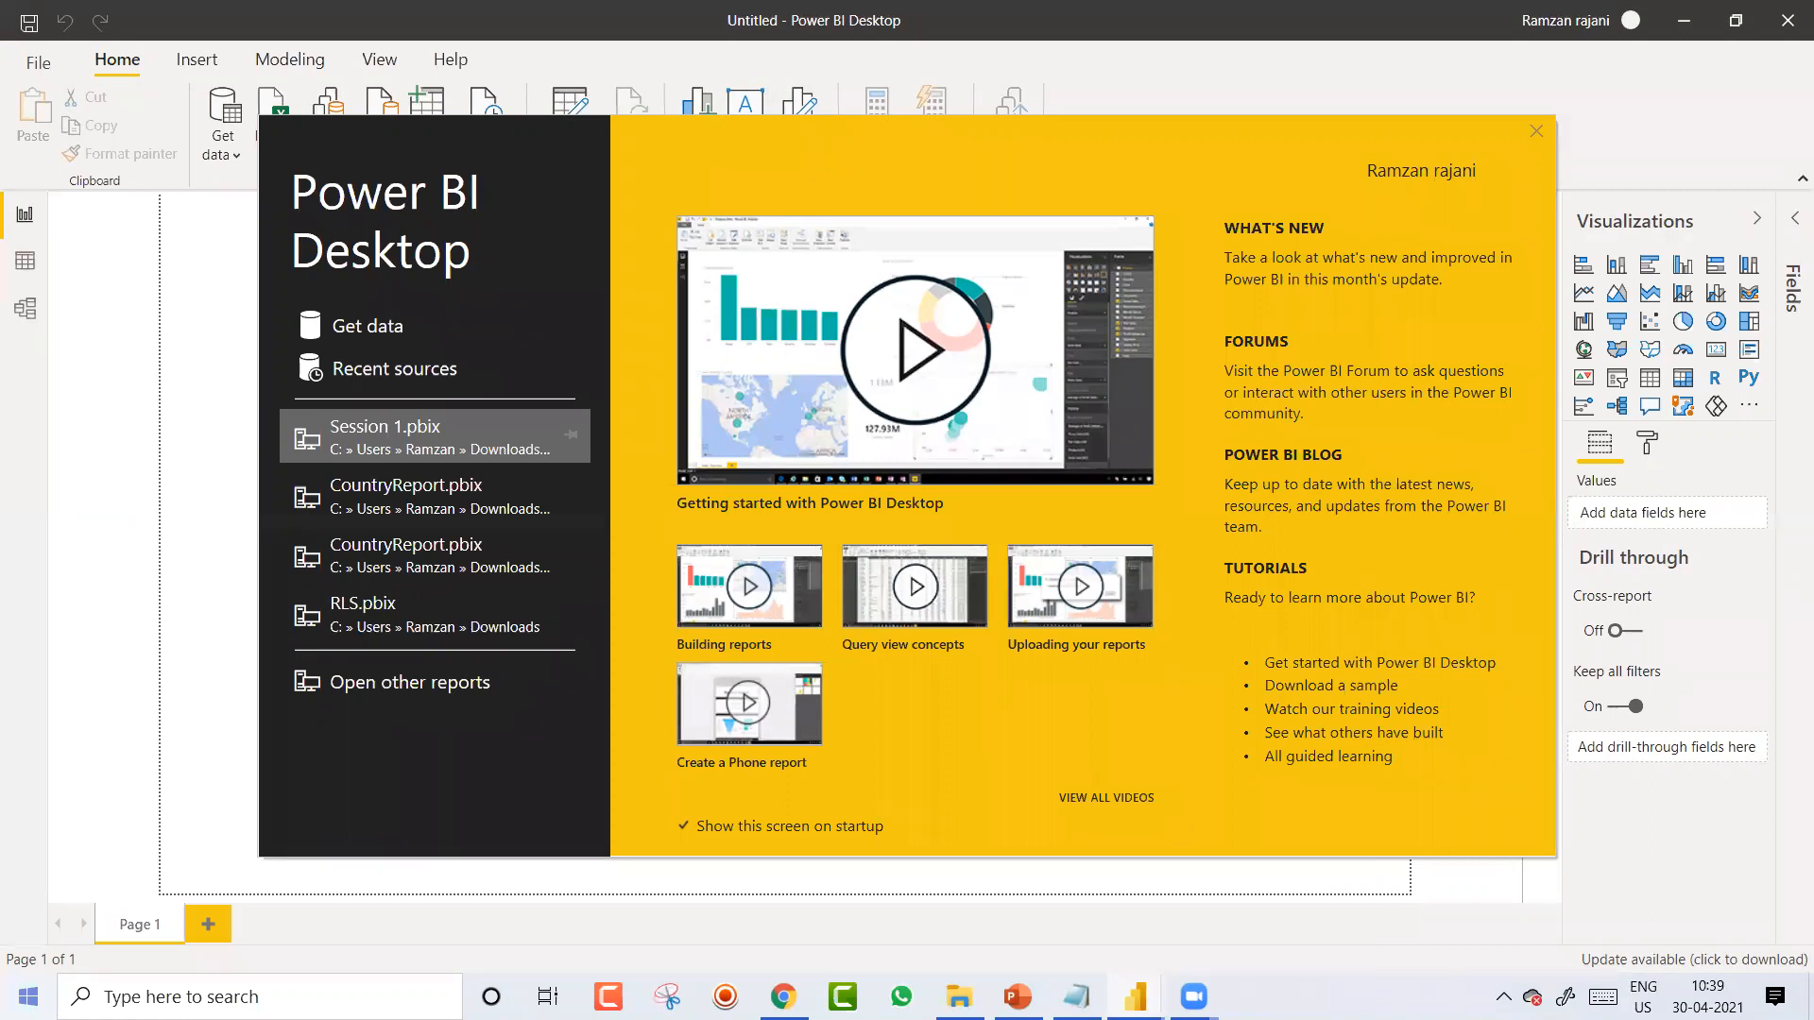
left_click(1535, 128)
Step: Connect to the Excel workbook Superstore UnClean Database.xlsx in the Banglore folder and open its Orders sheet in Power Query Editor
left_click(236, 170)
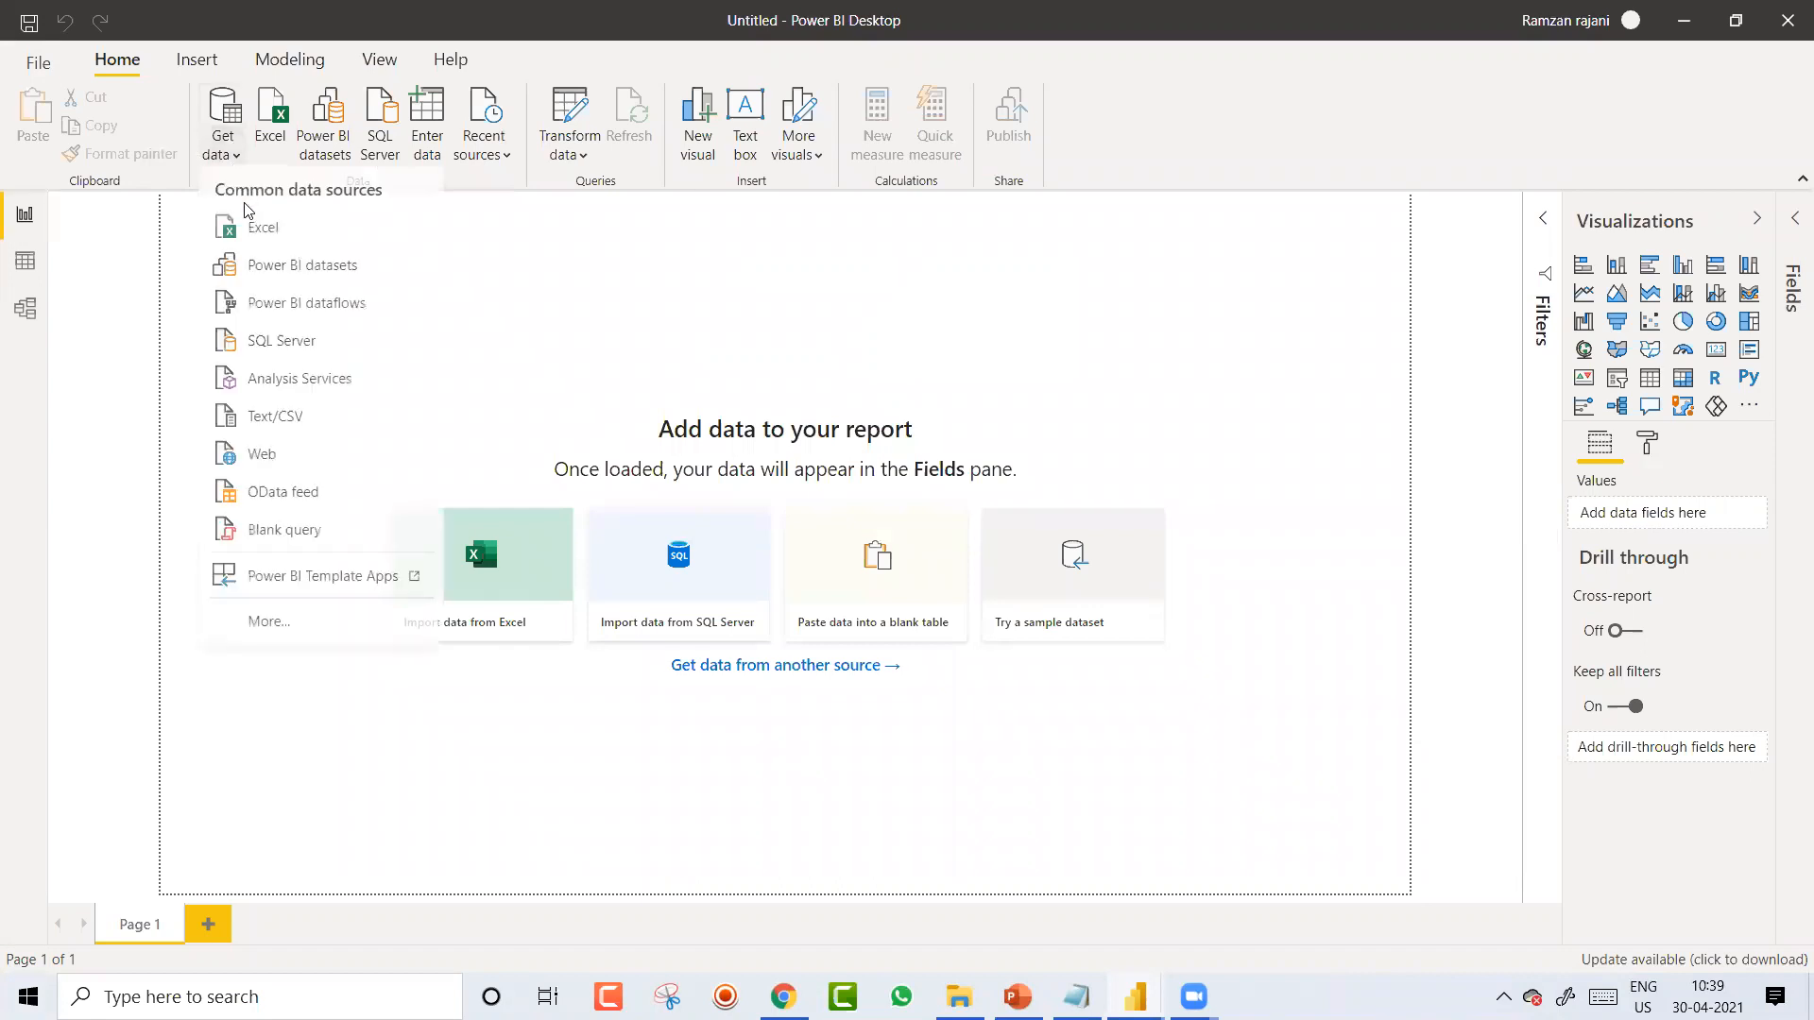
left_click(254, 234)
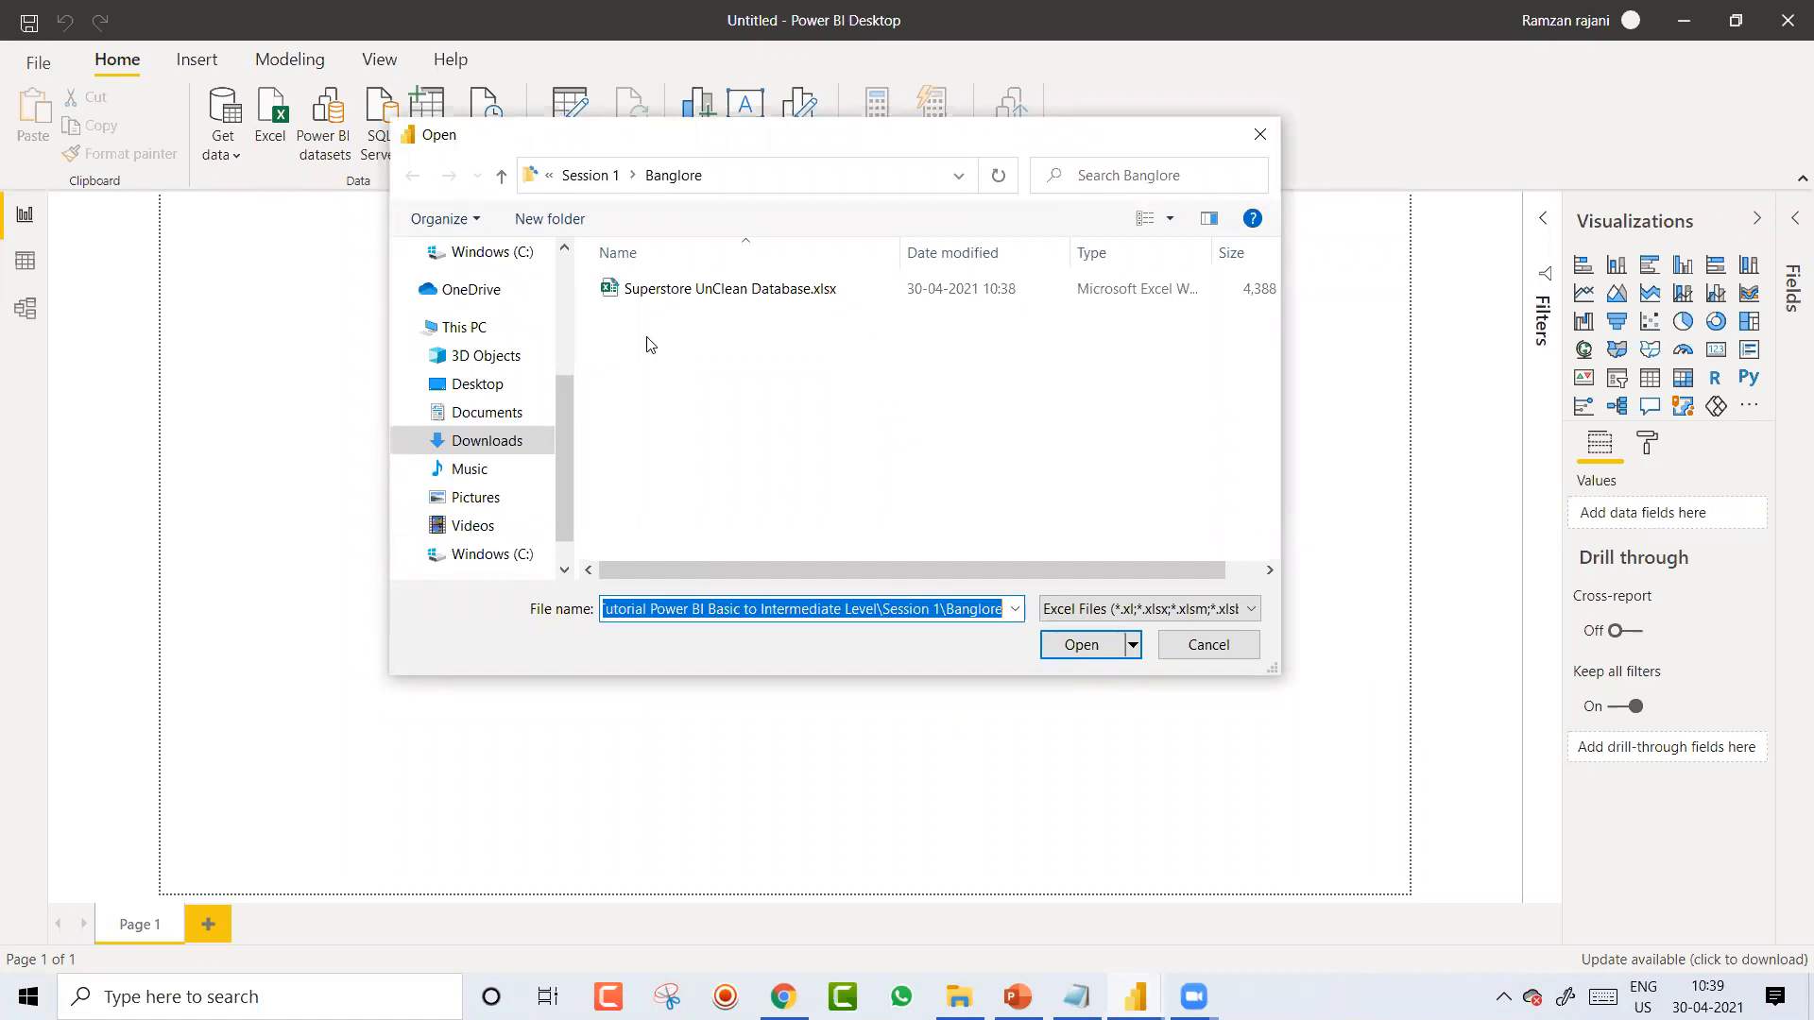
left_click(661, 293)
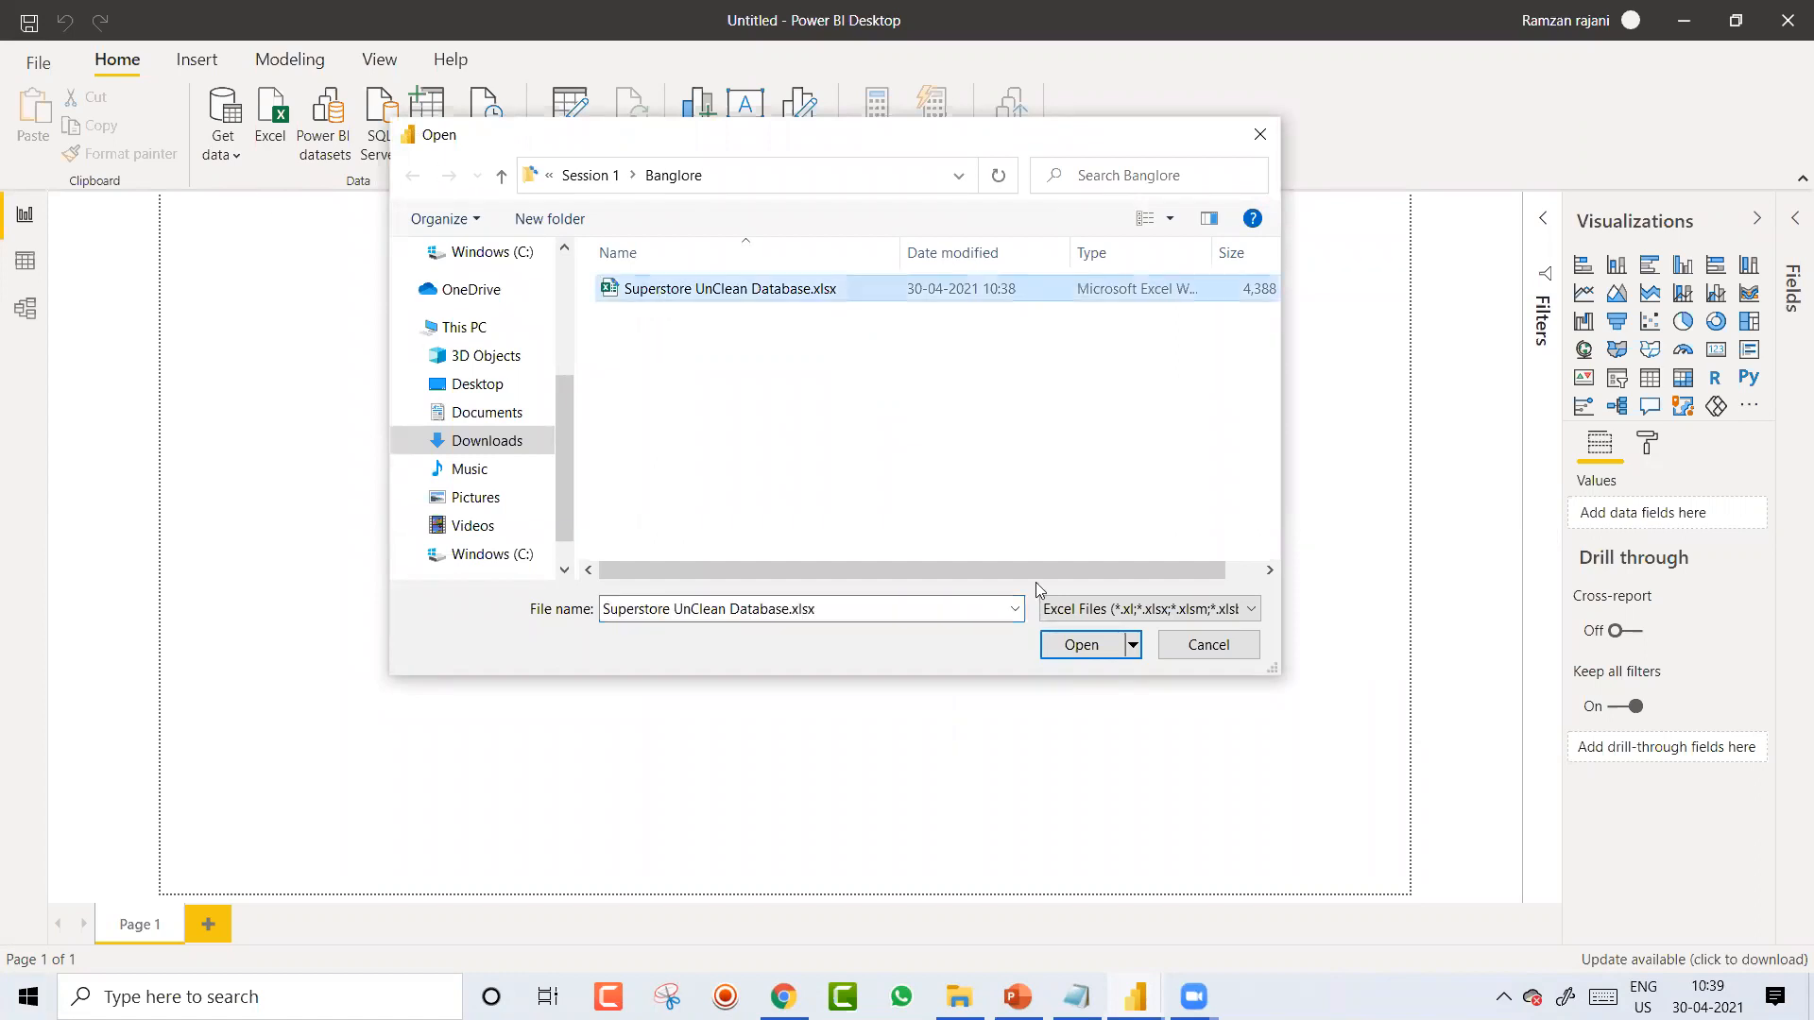
left_click(1082, 646)
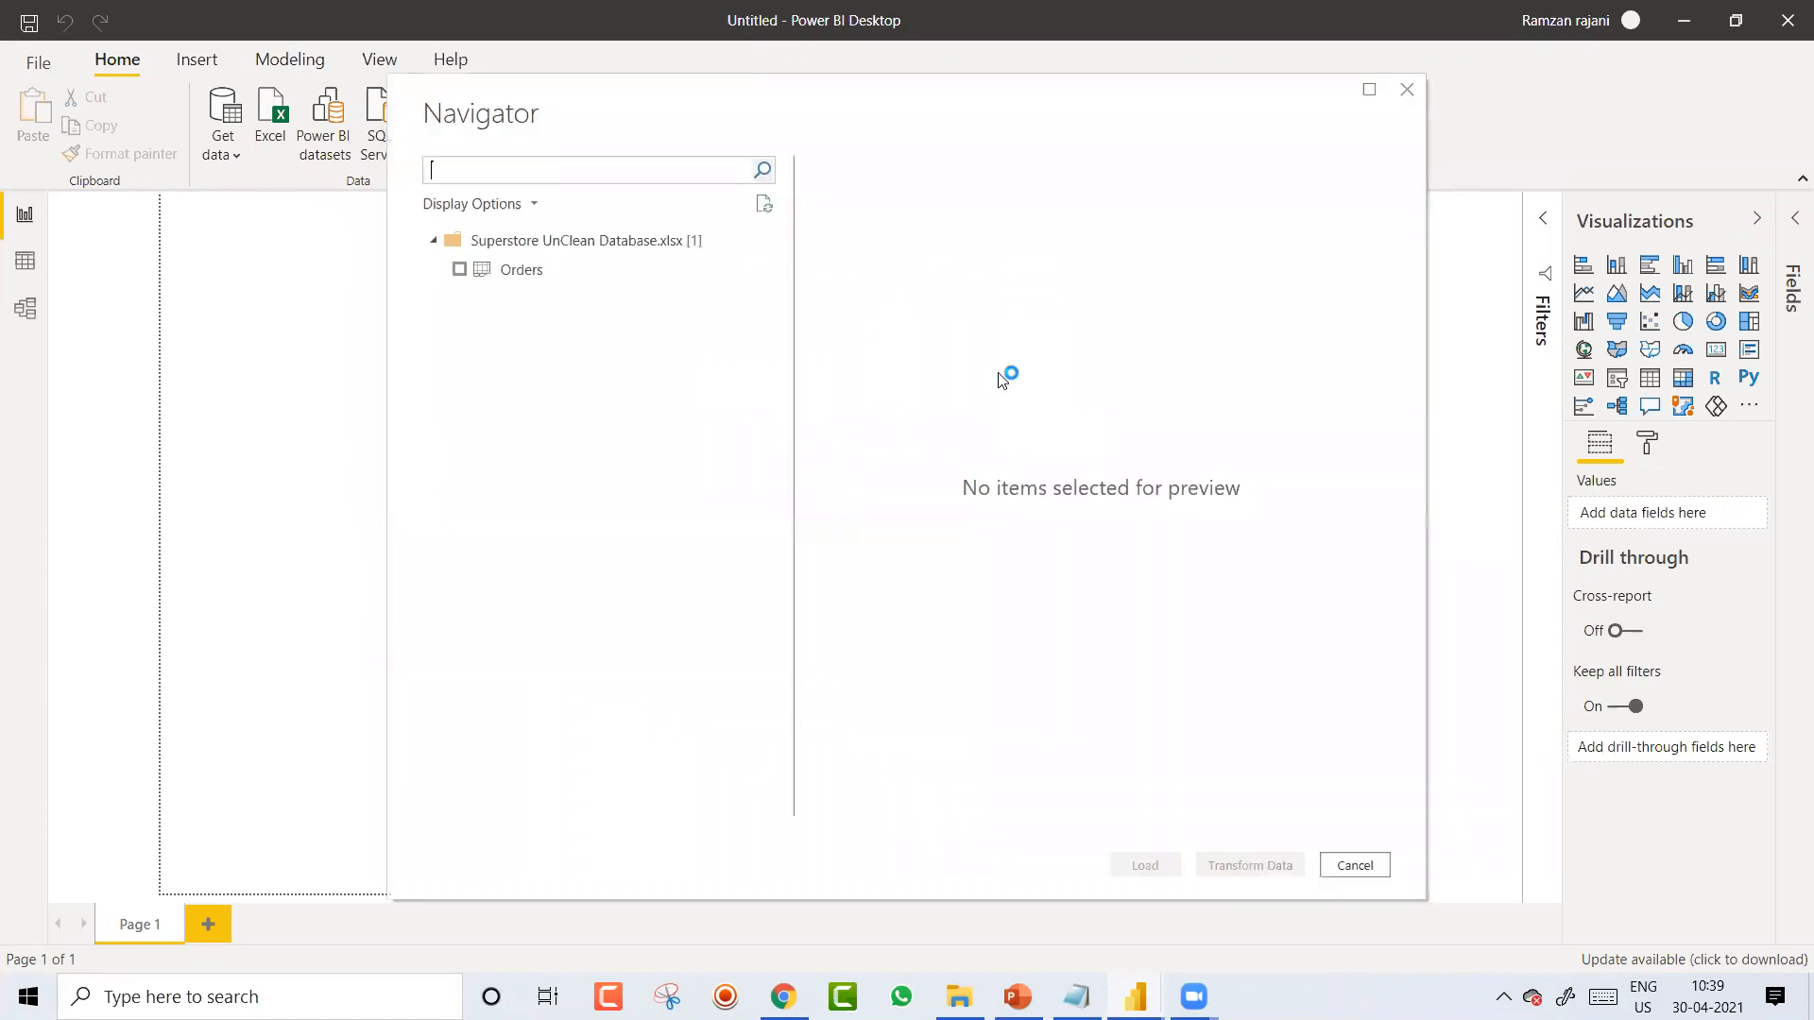
left_click(455, 276)
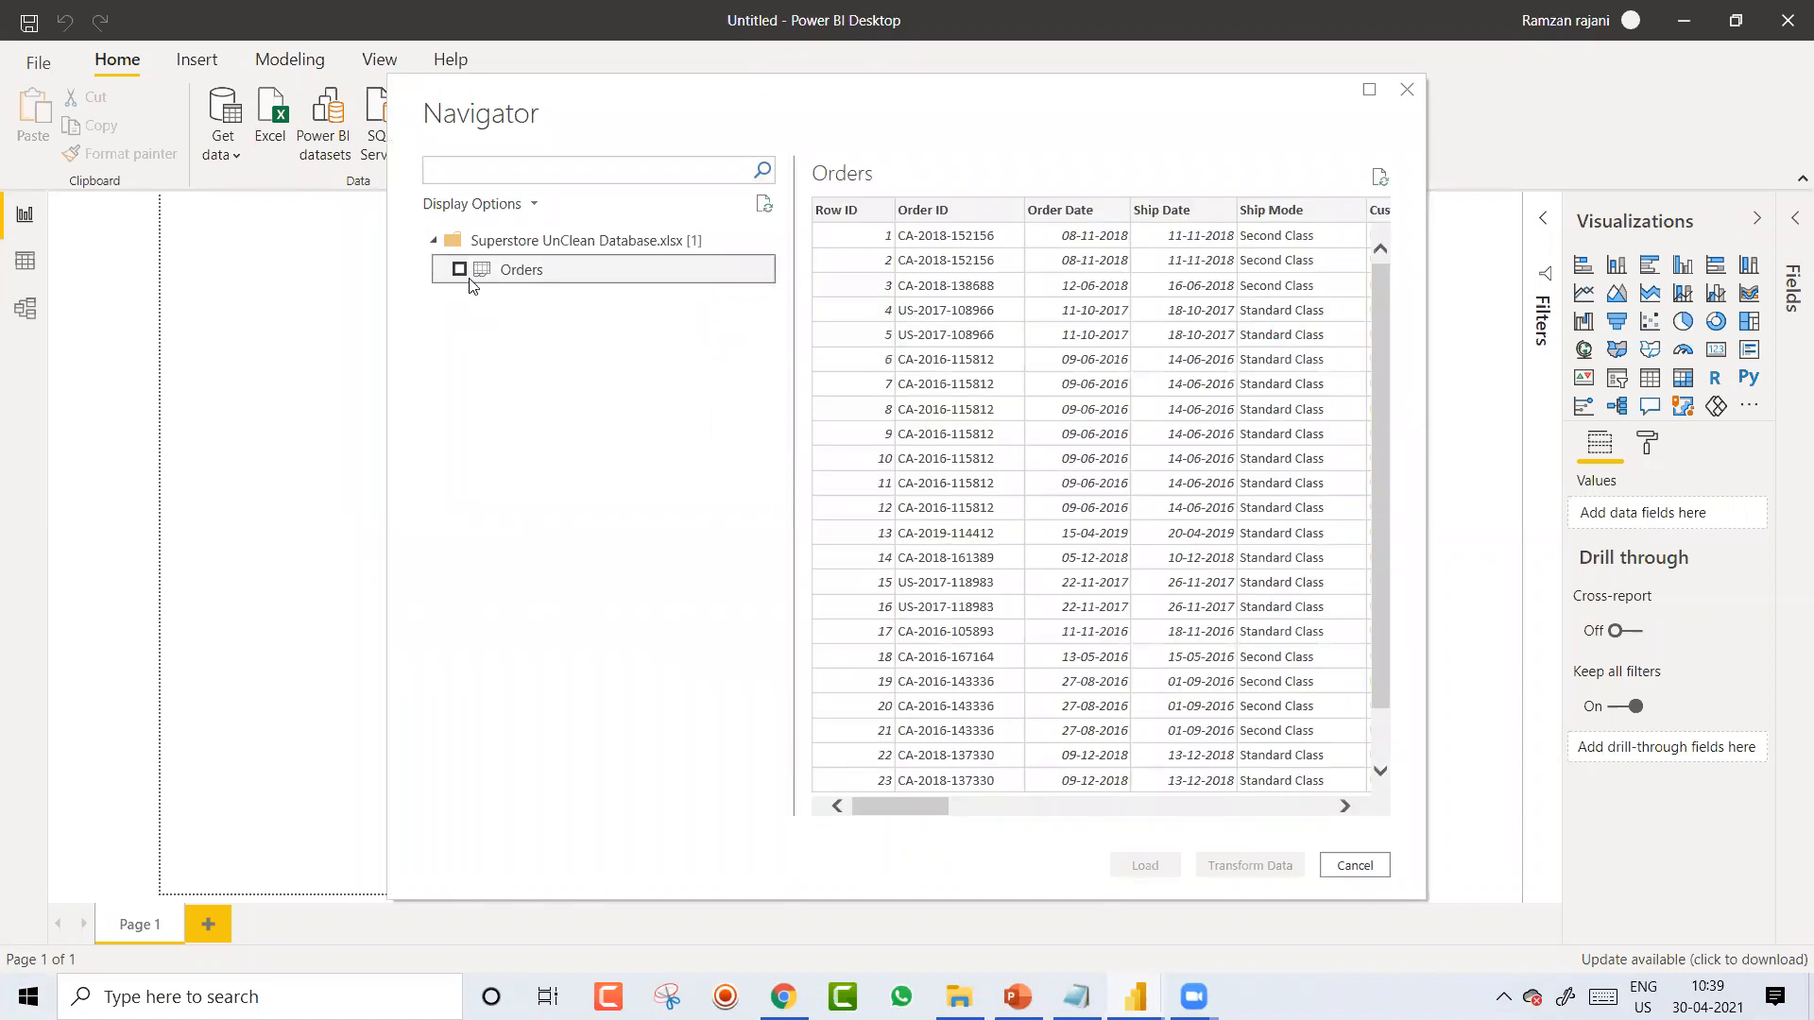
left_click(459, 270)
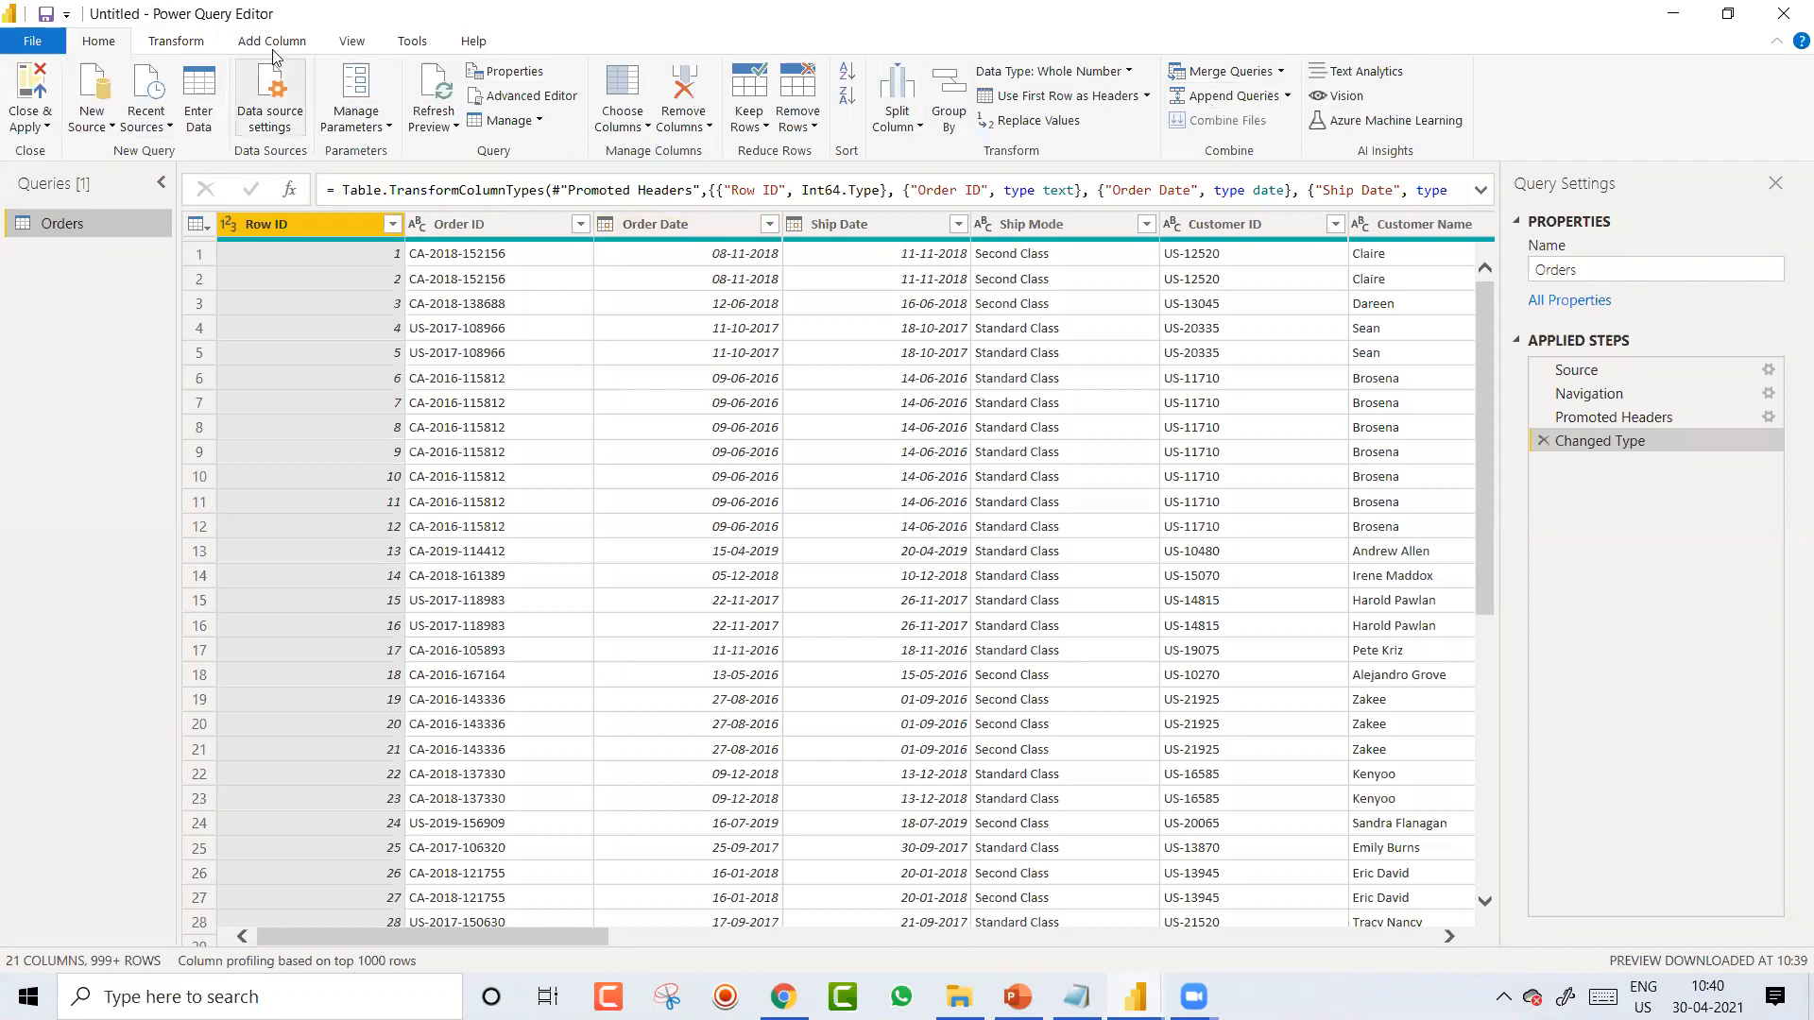
left_click(179, 42)
left_click(255, 49)
left_click(185, 45)
left_click(87, 45)
Step: Convert the text in the City column of the Orders query to UPPERCASE
left_click(175, 45)
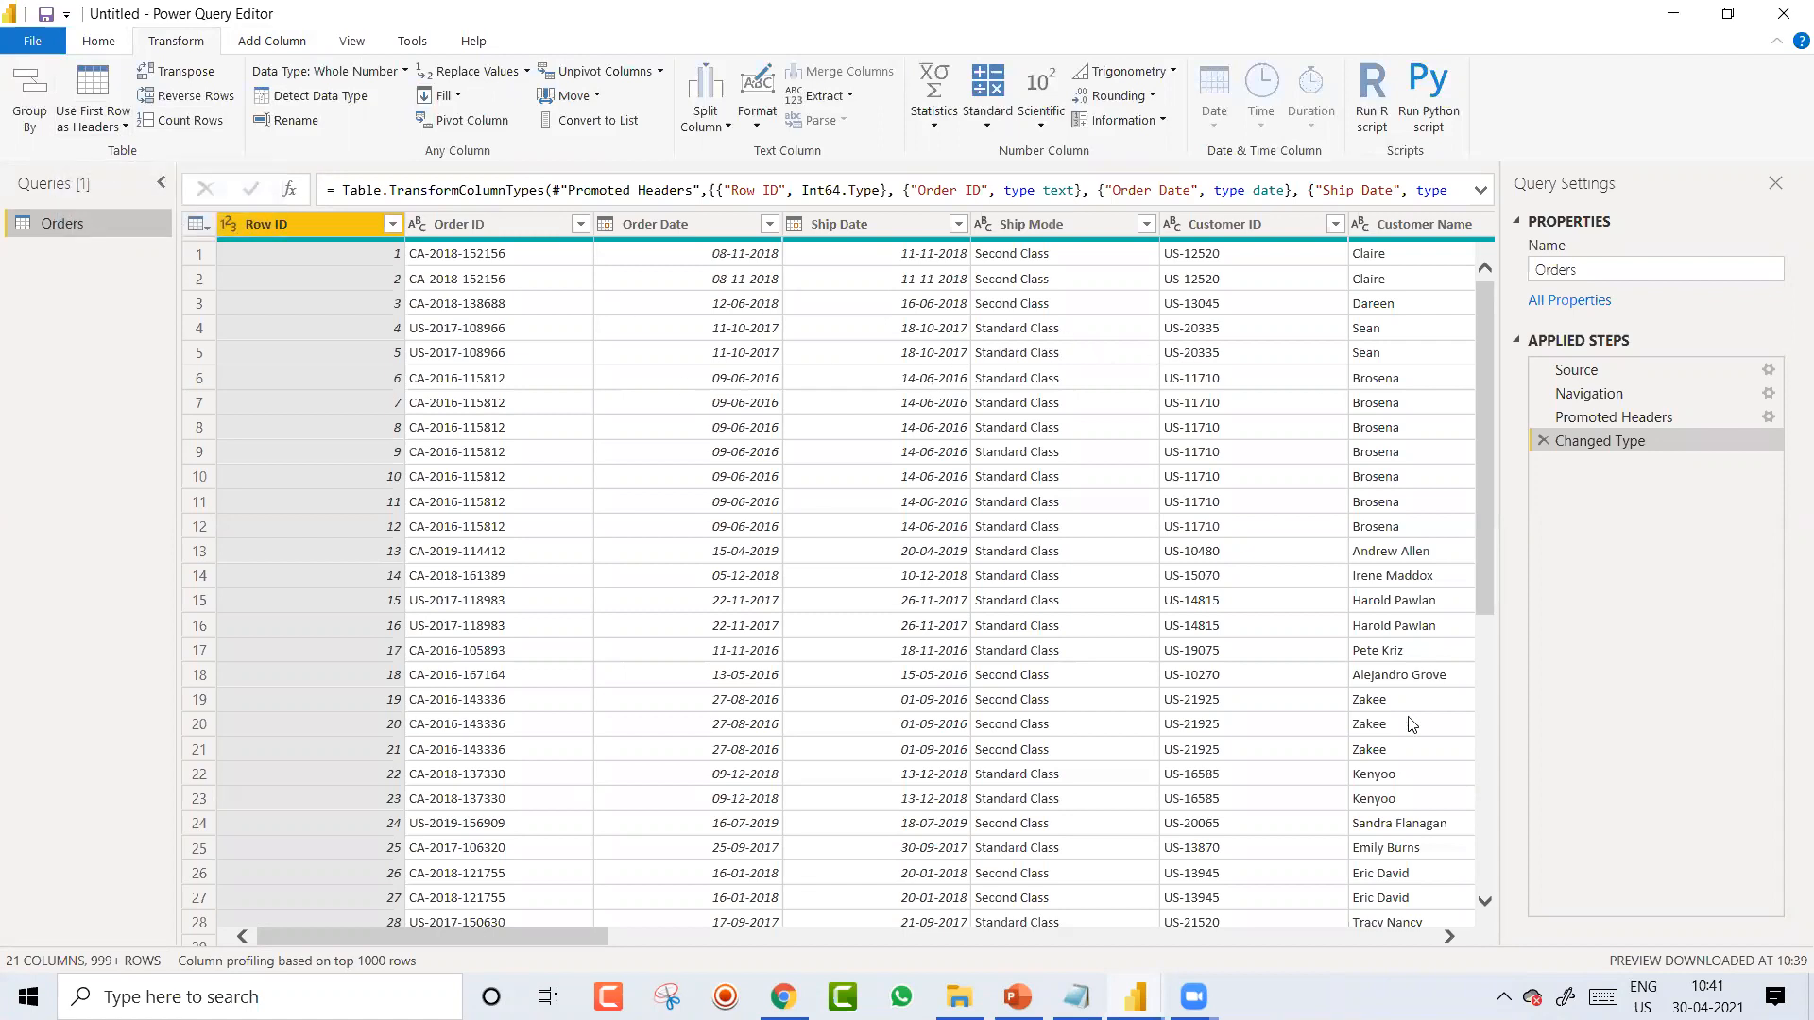
left_click(1451, 935)
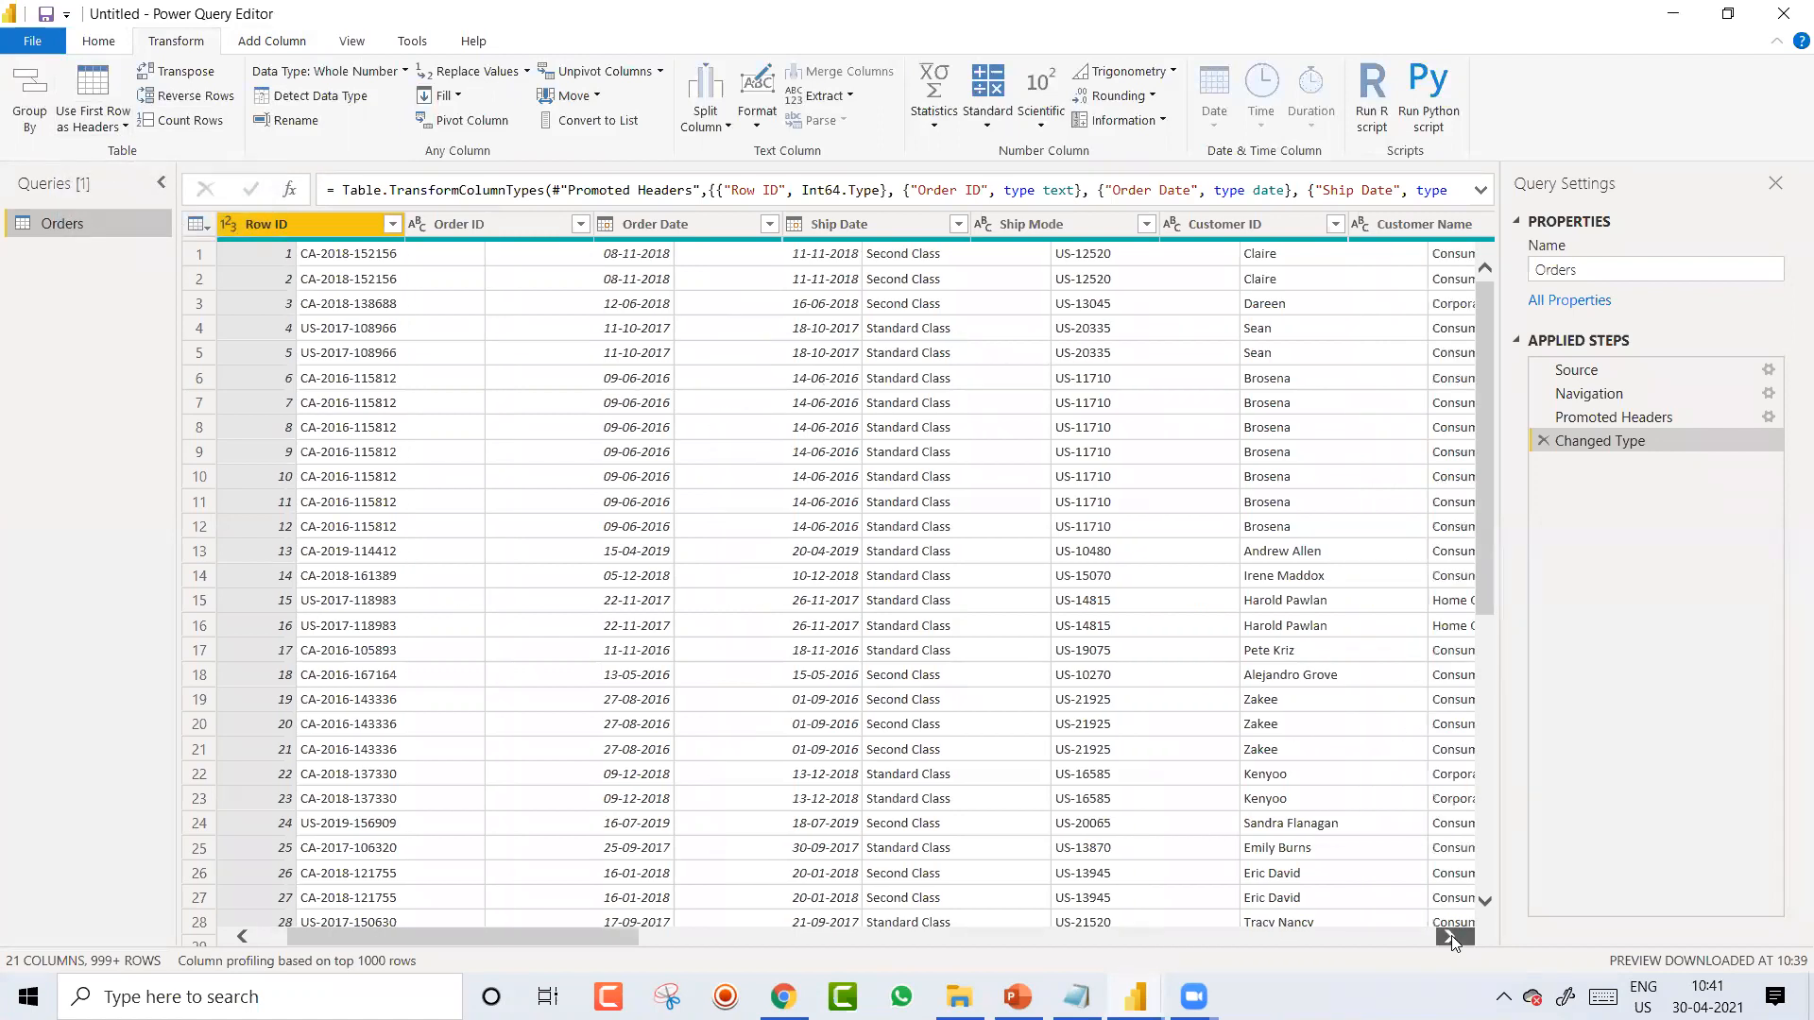
left_click(1451, 935)
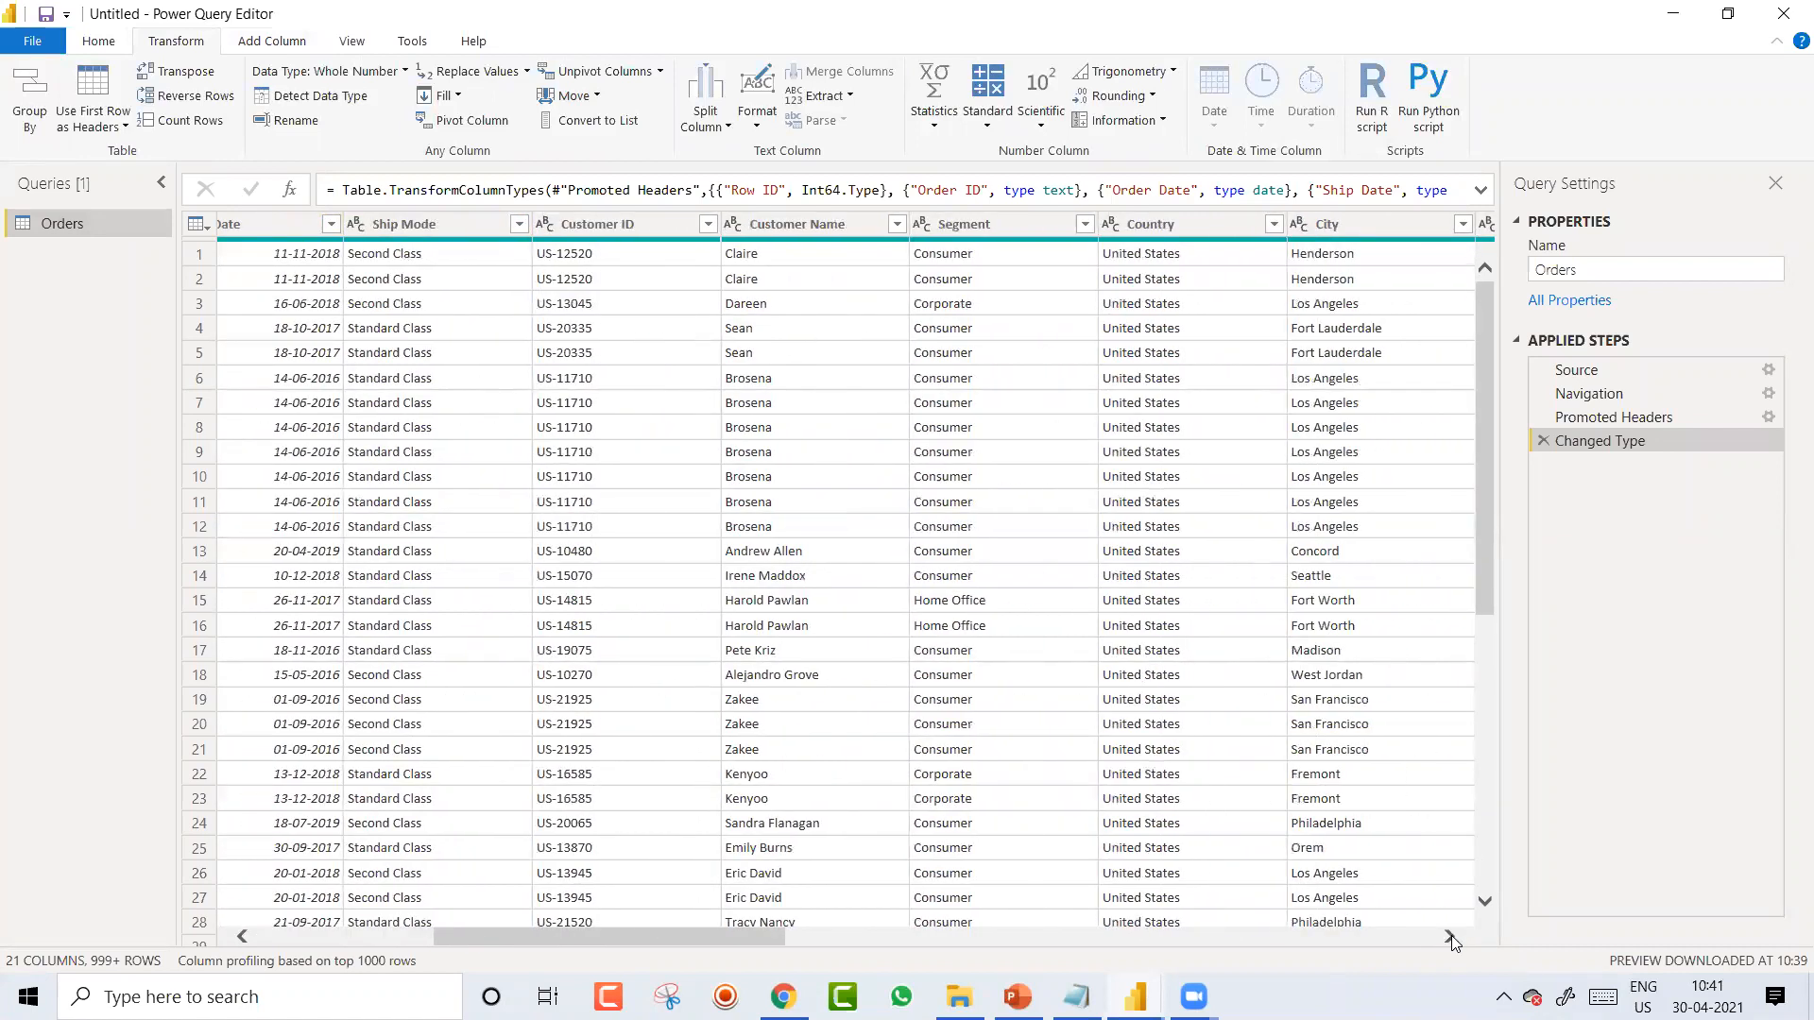
left_click(1451, 937)
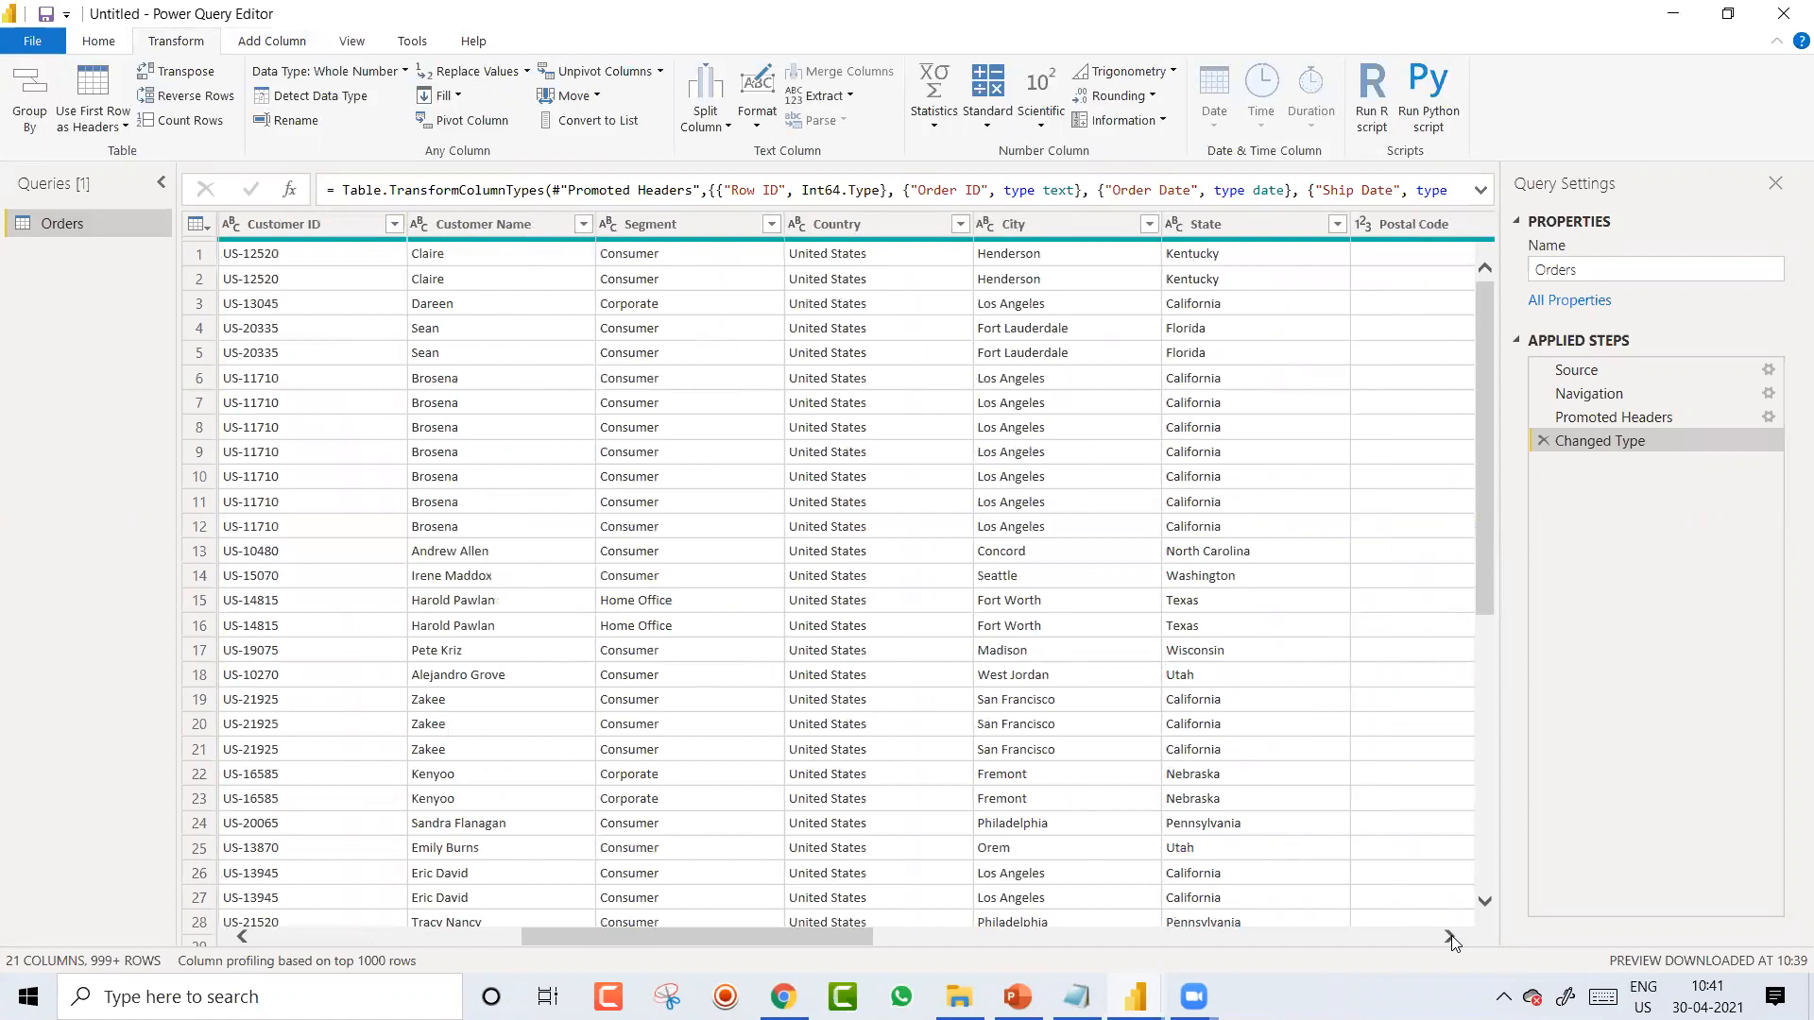
left_click(1451, 937)
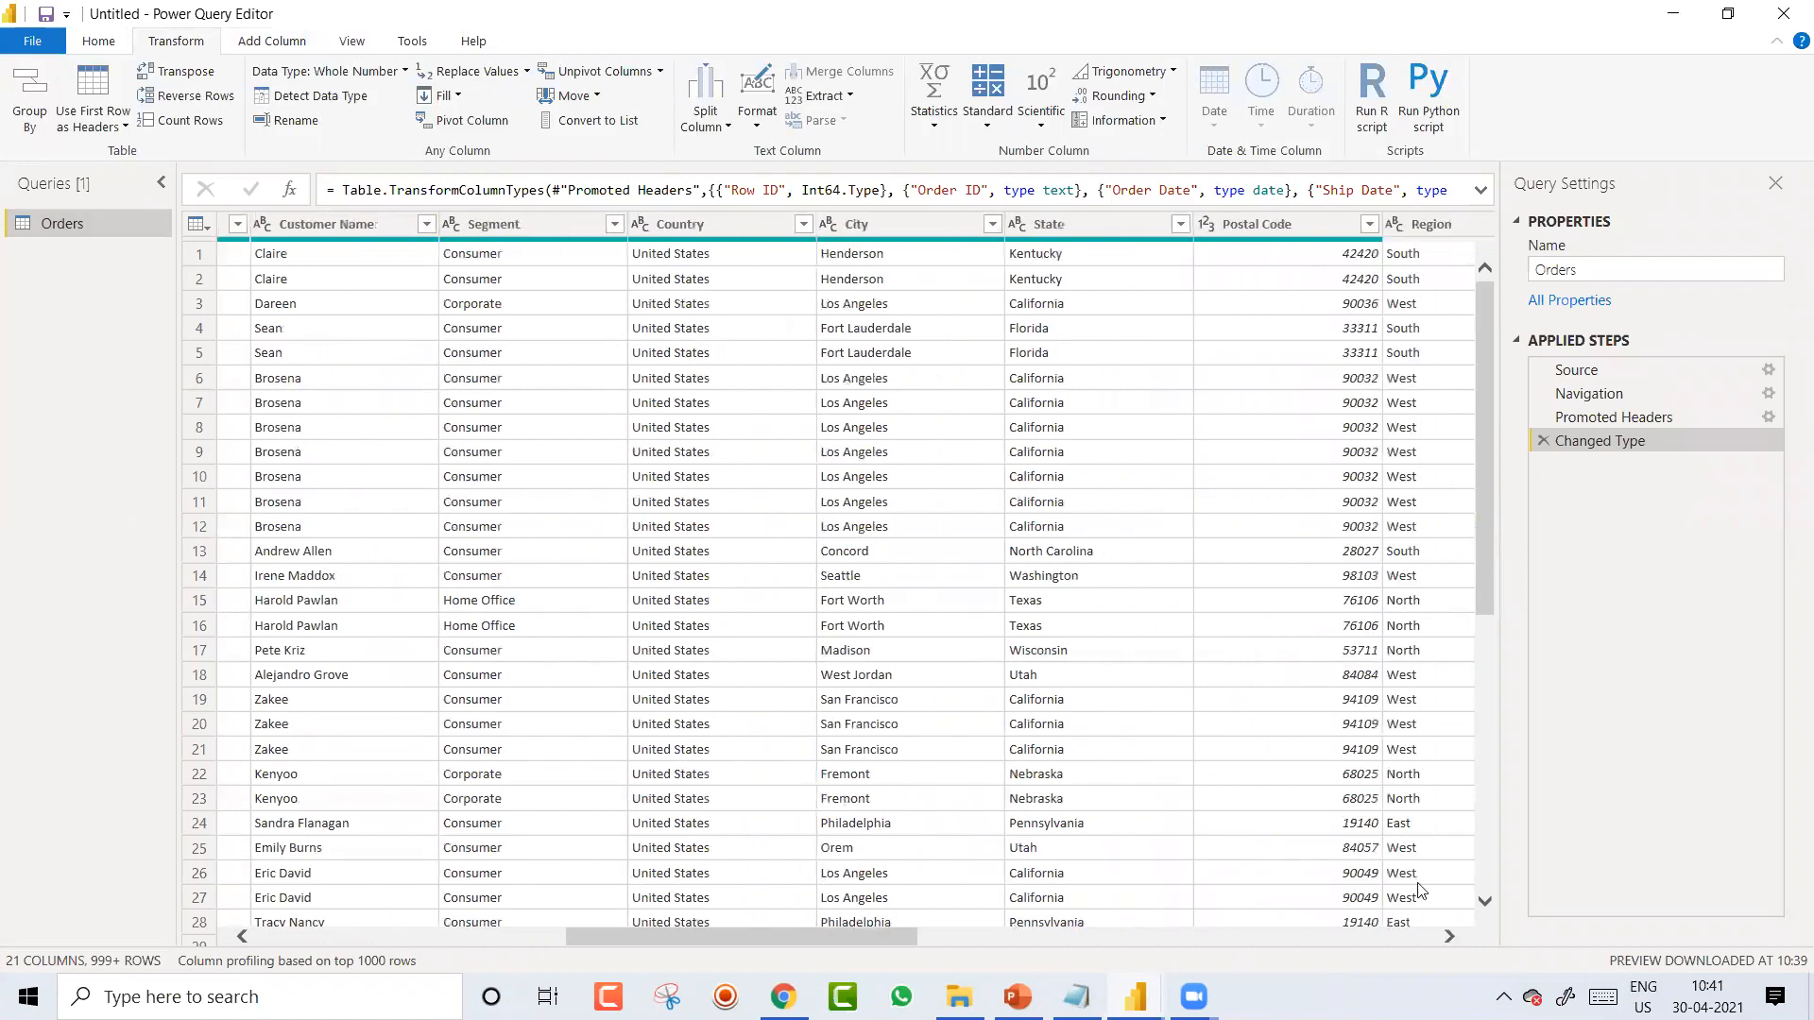
left_click(916, 225)
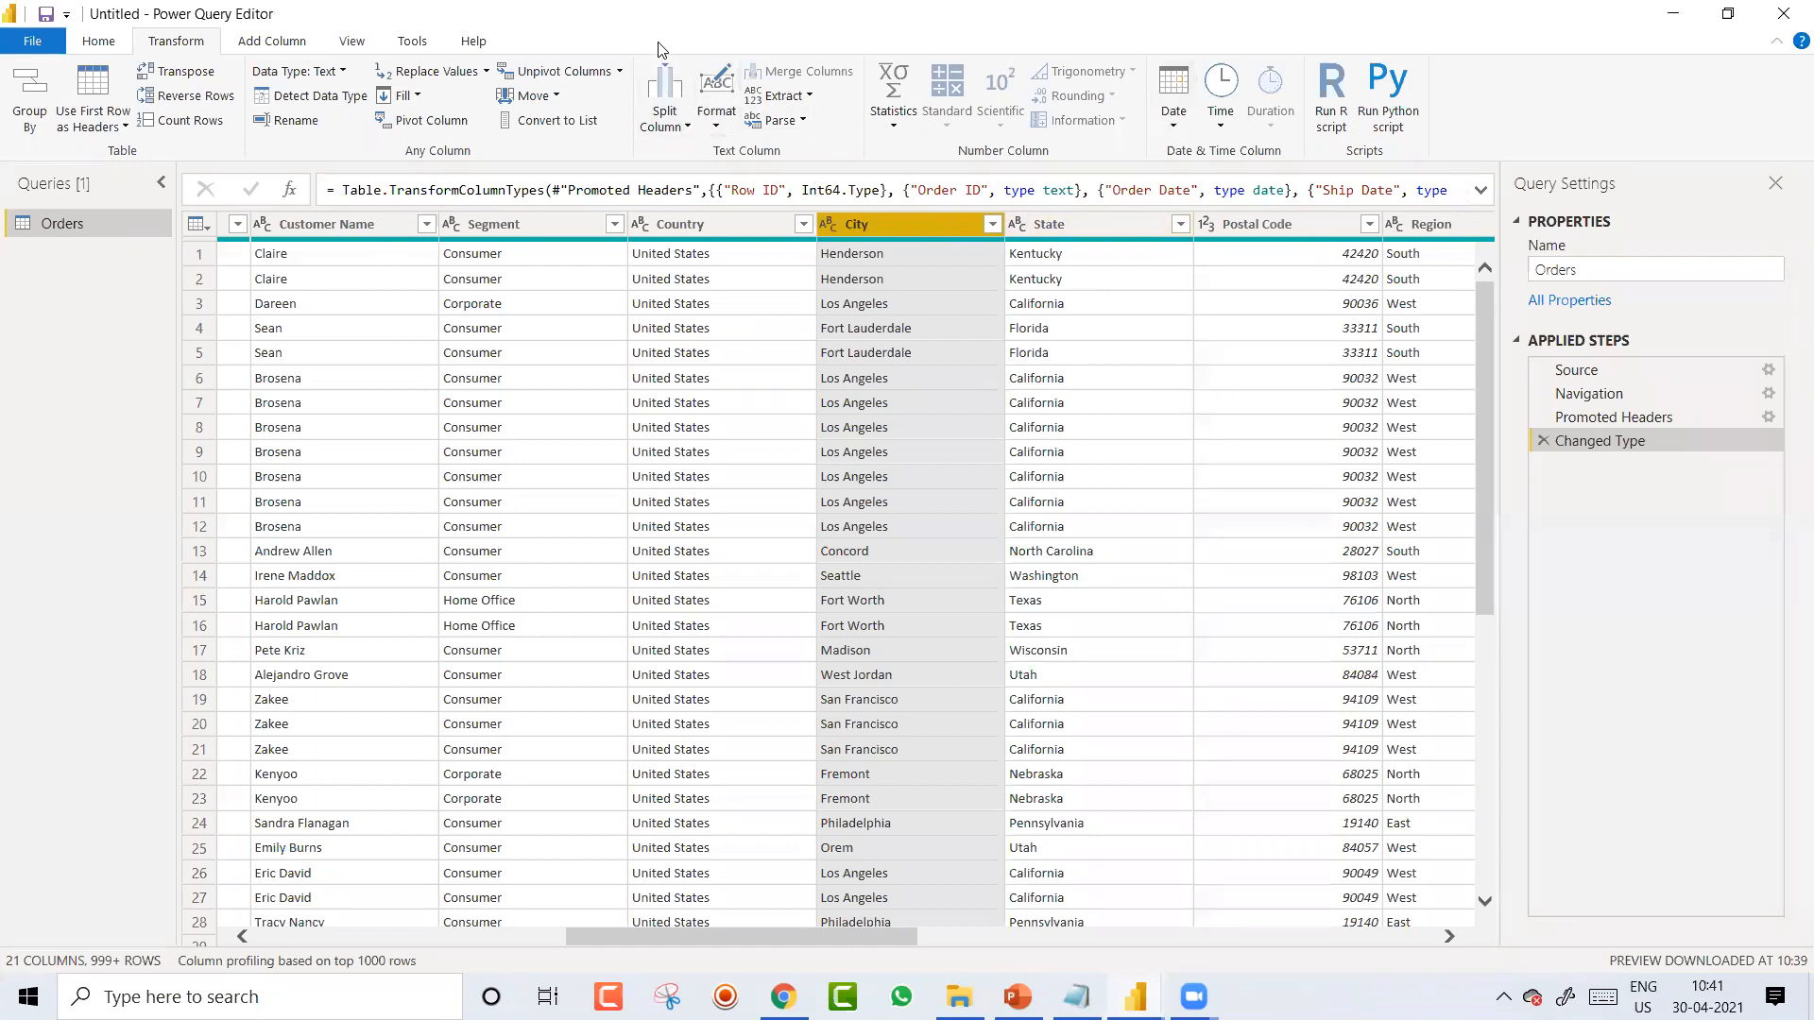
left_click(725, 129)
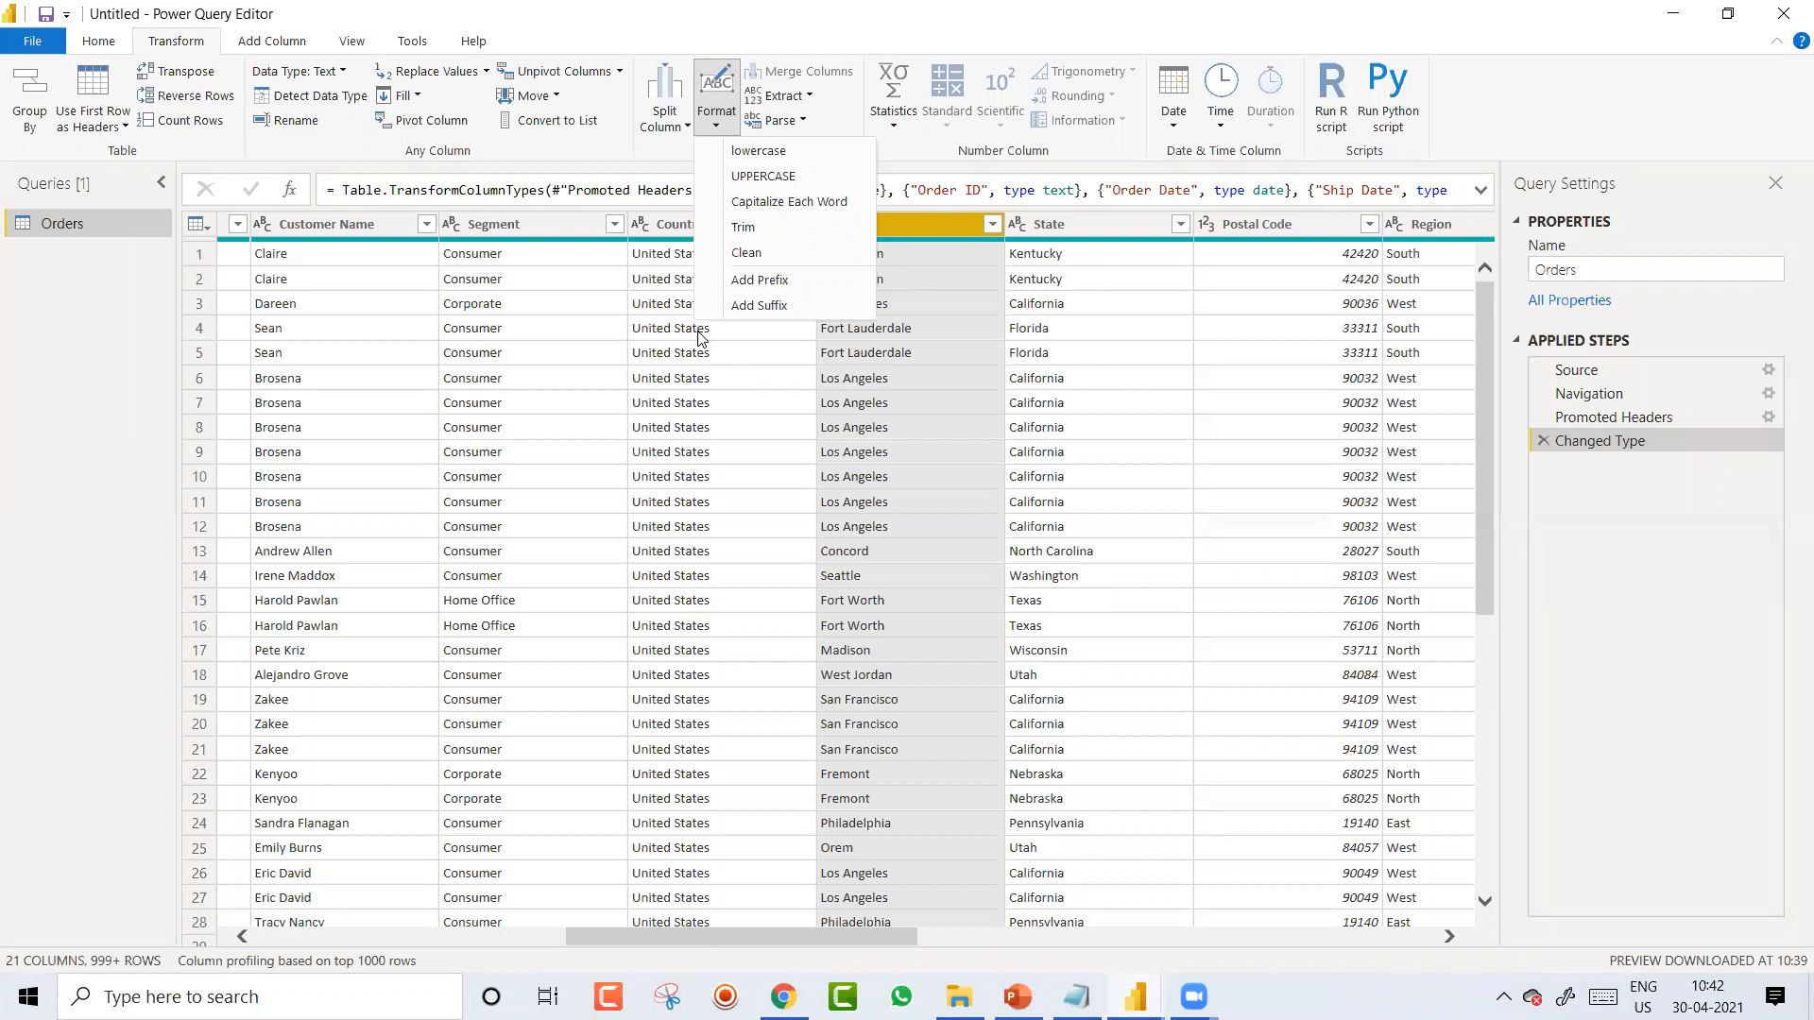
left_click(755, 179)
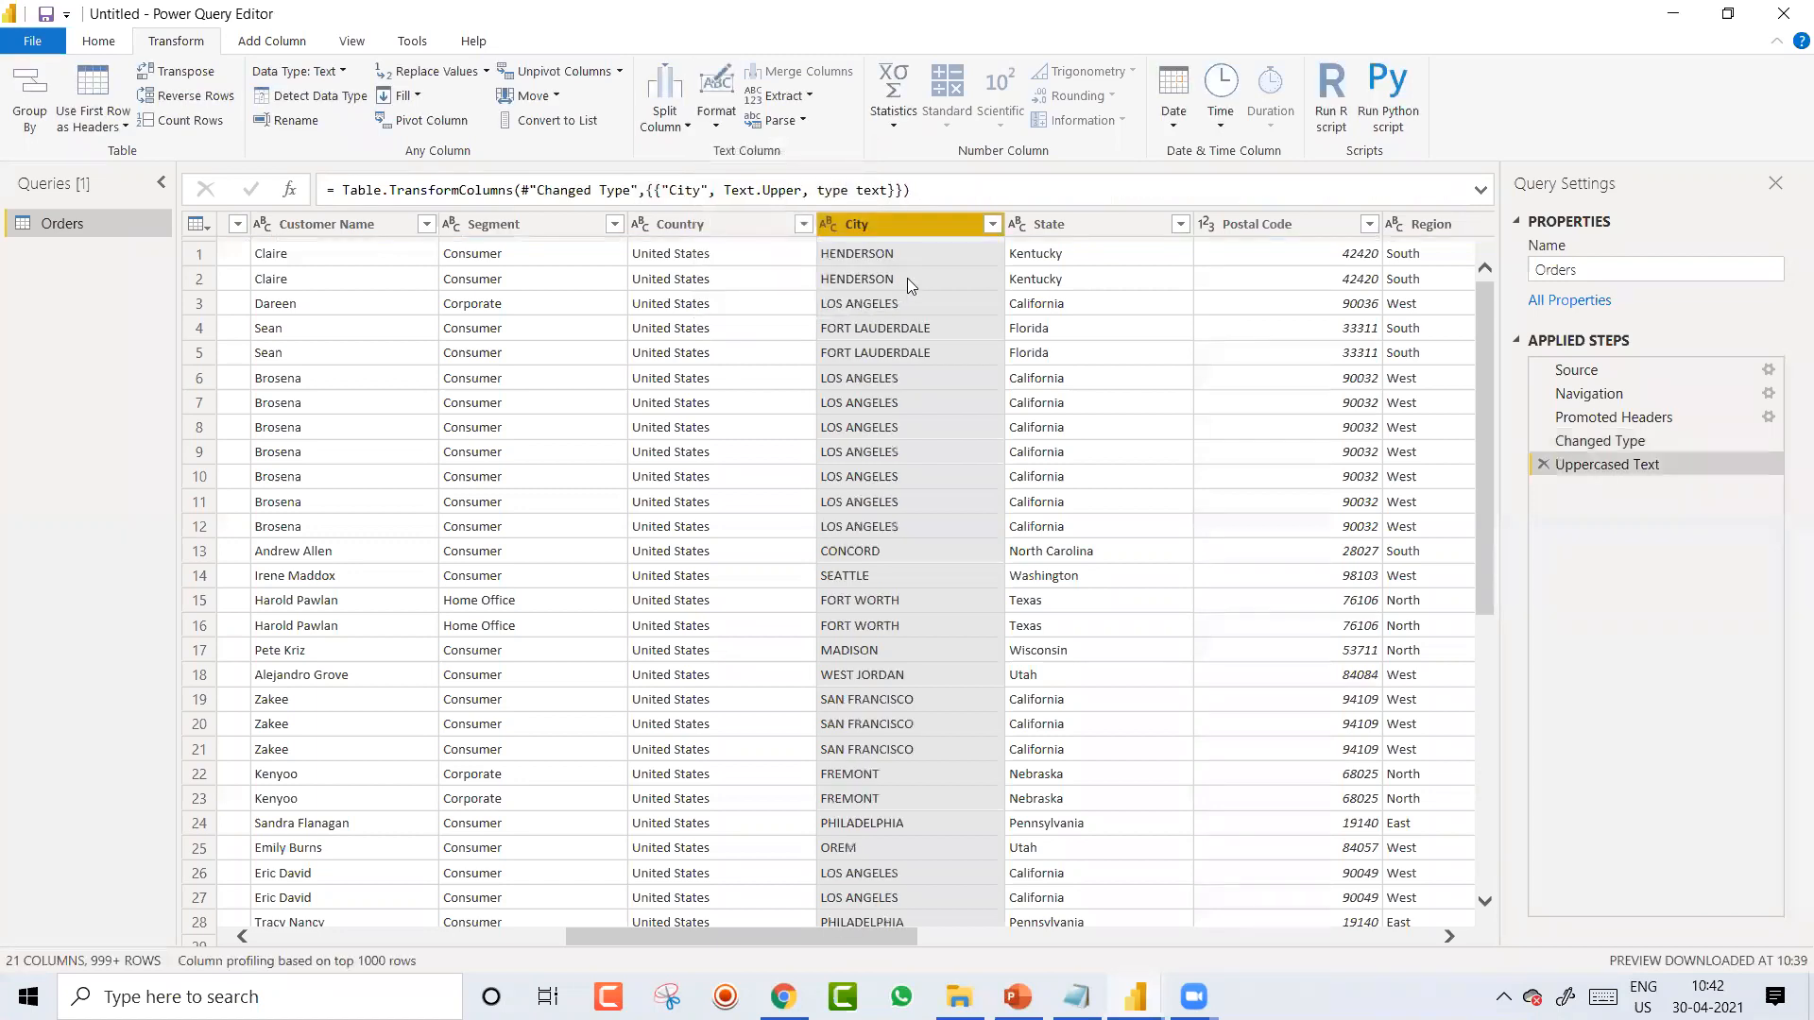
Step: Apply the Capitalize Each Word format to the City column
left_click(717, 117)
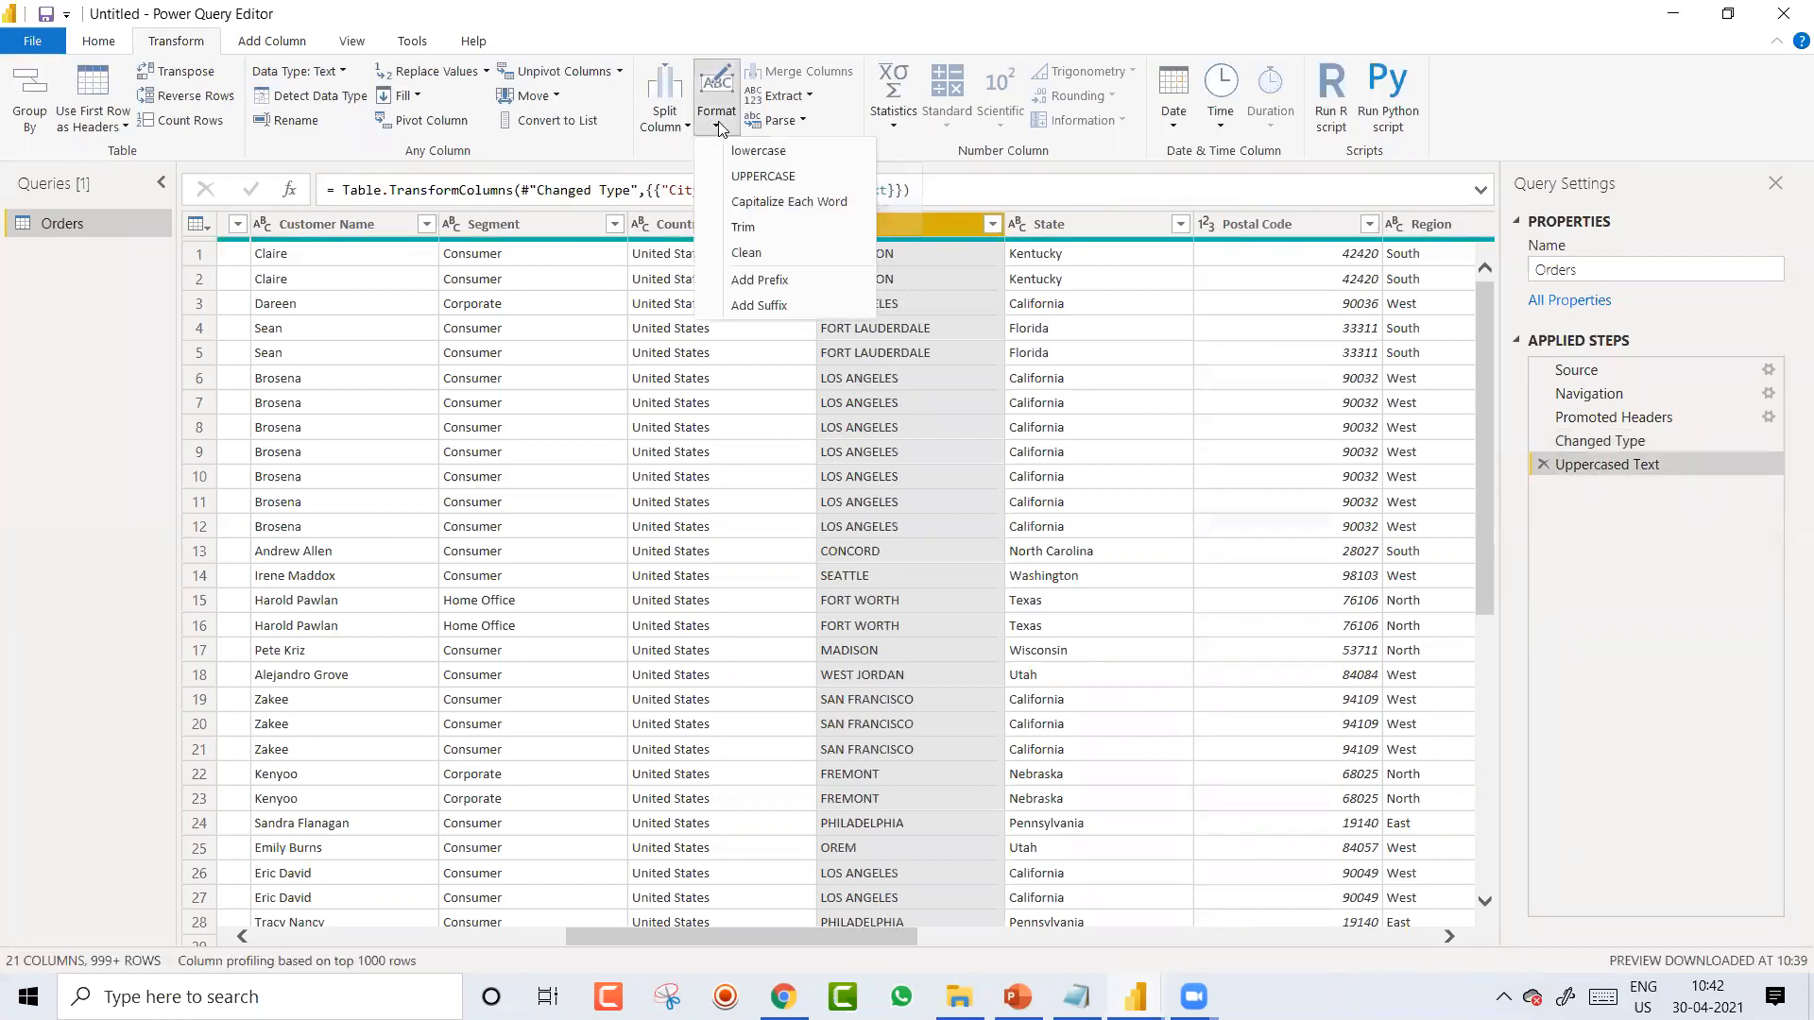
left_click(777, 202)
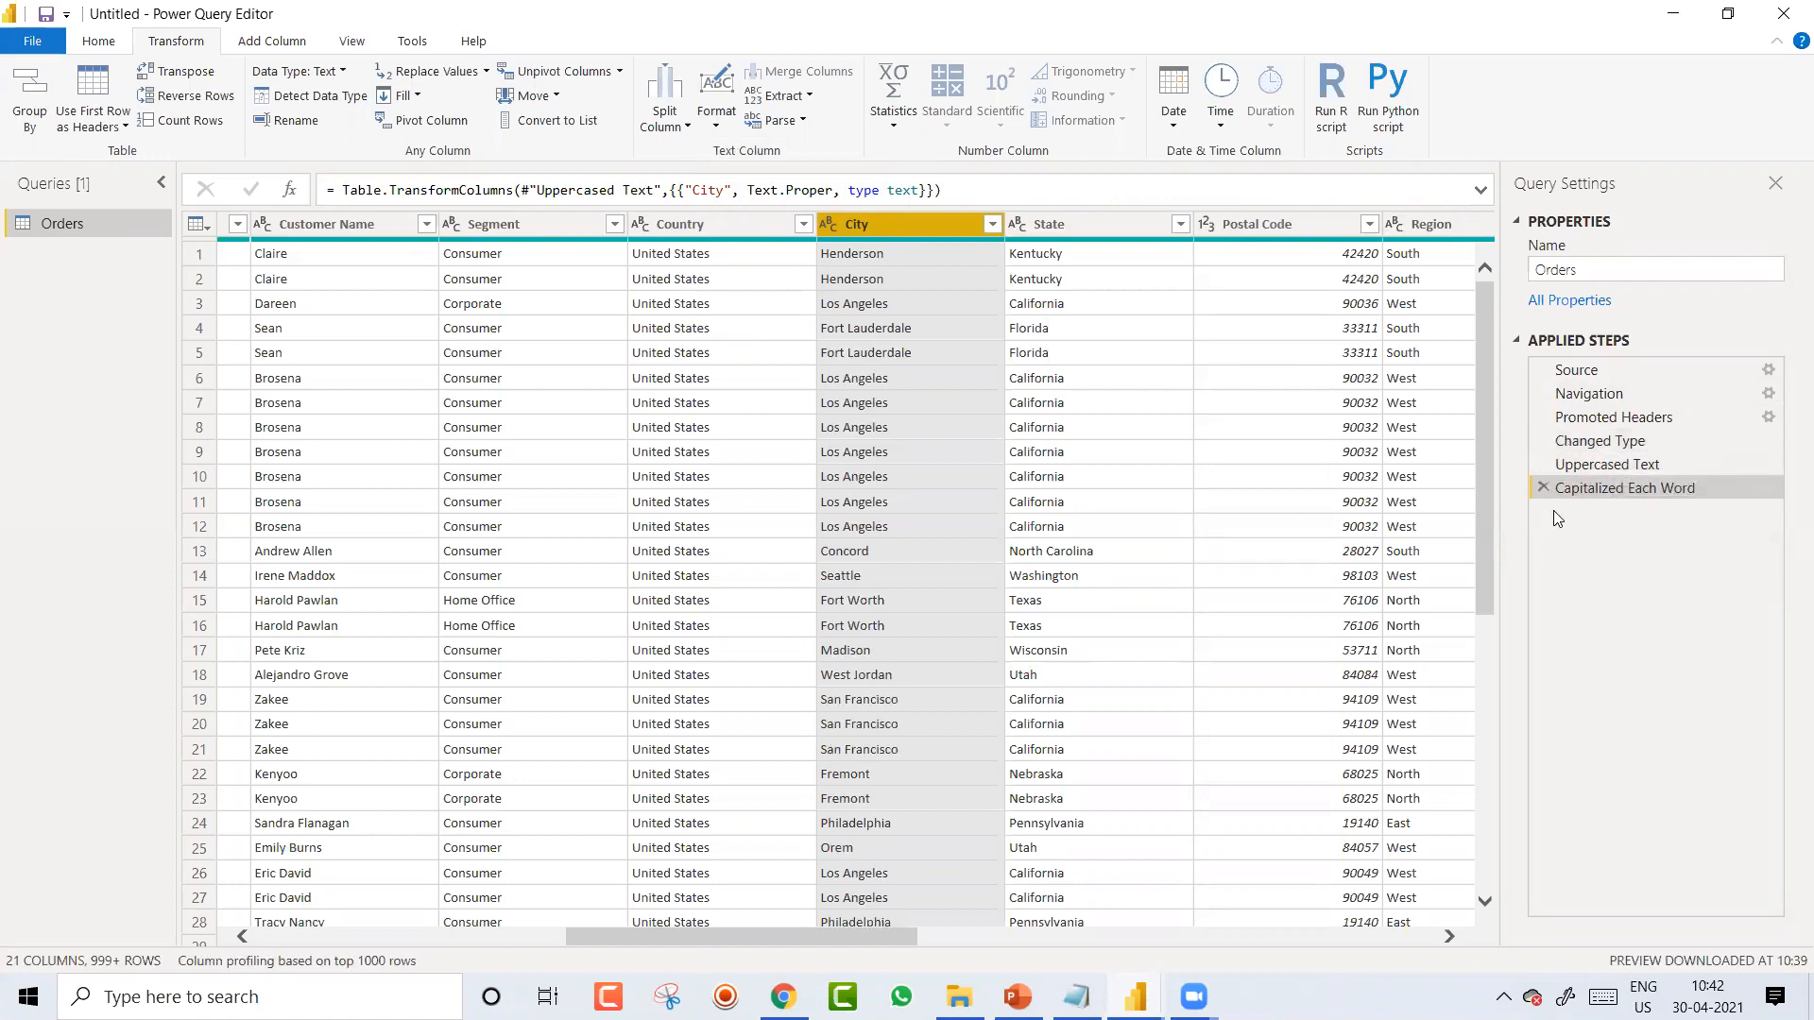
Step: Delete the Uppercased Text step from the applied steps of the Orders query
left_click(1540, 466)
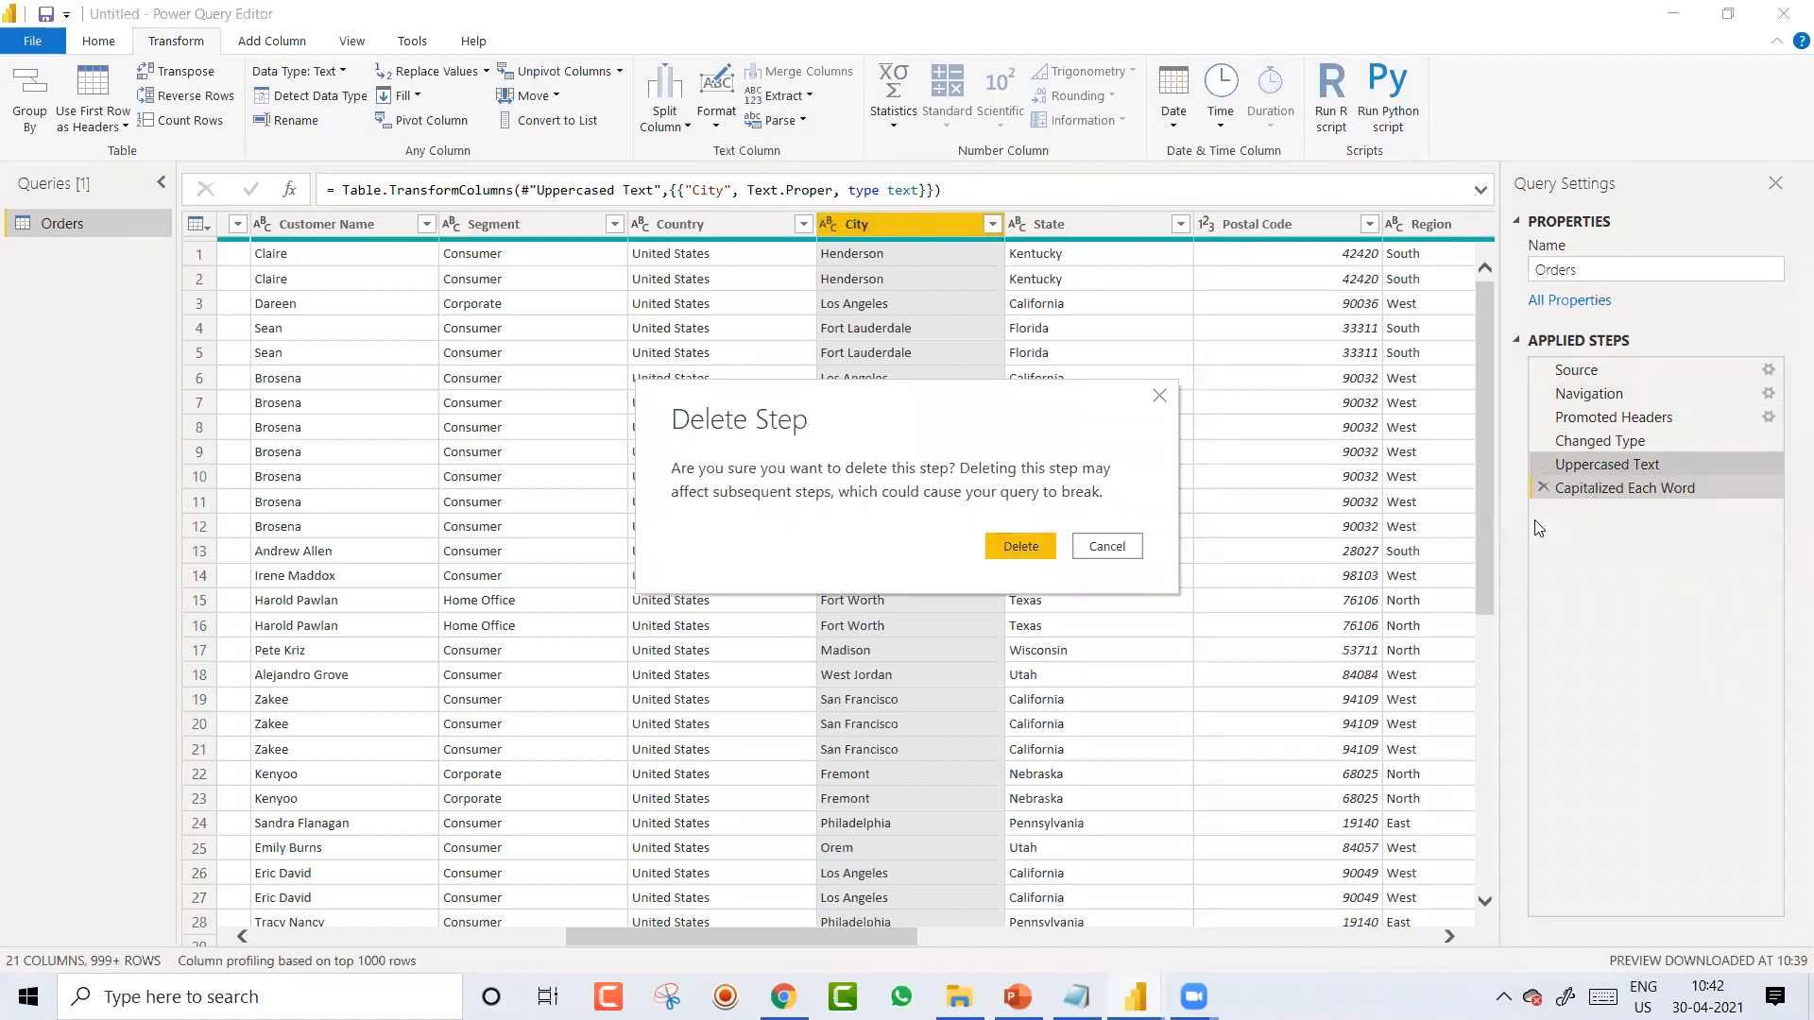
left_click(1028, 547)
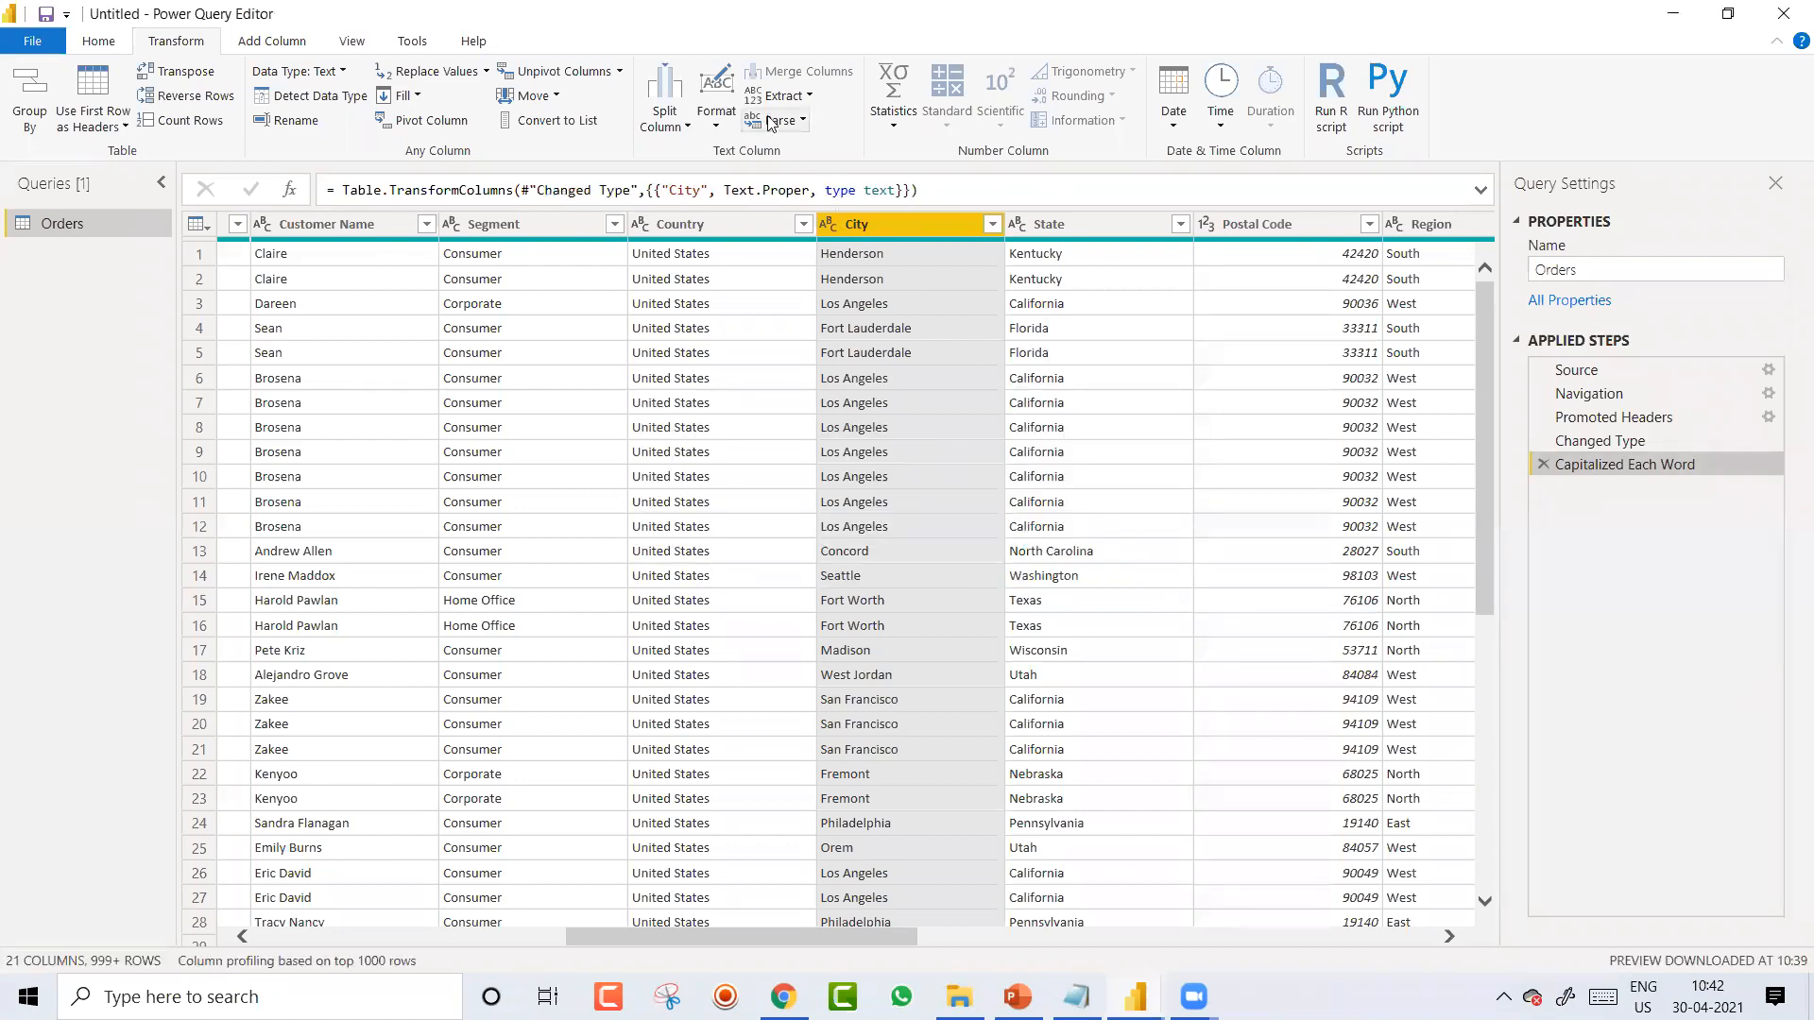
Step: Trim the leading and trailing spaces from the text in the Customer Name column
left_click(717, 114)
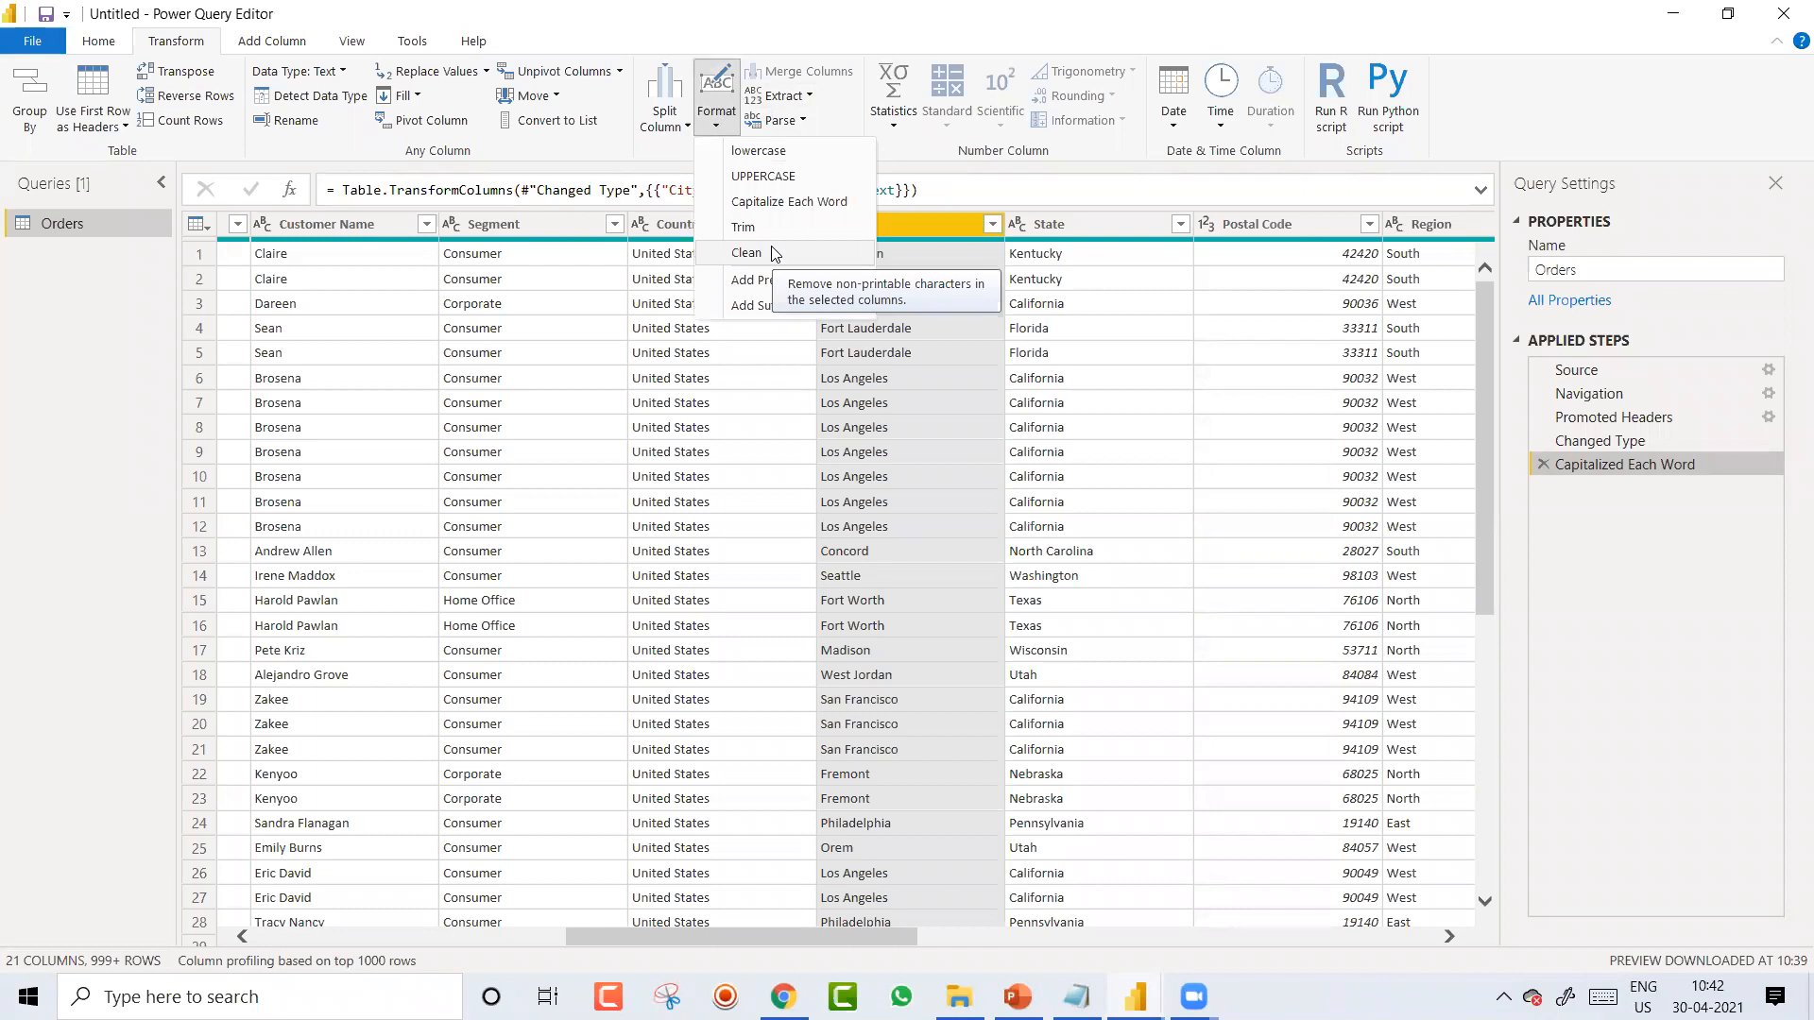
left_click(321, 235)
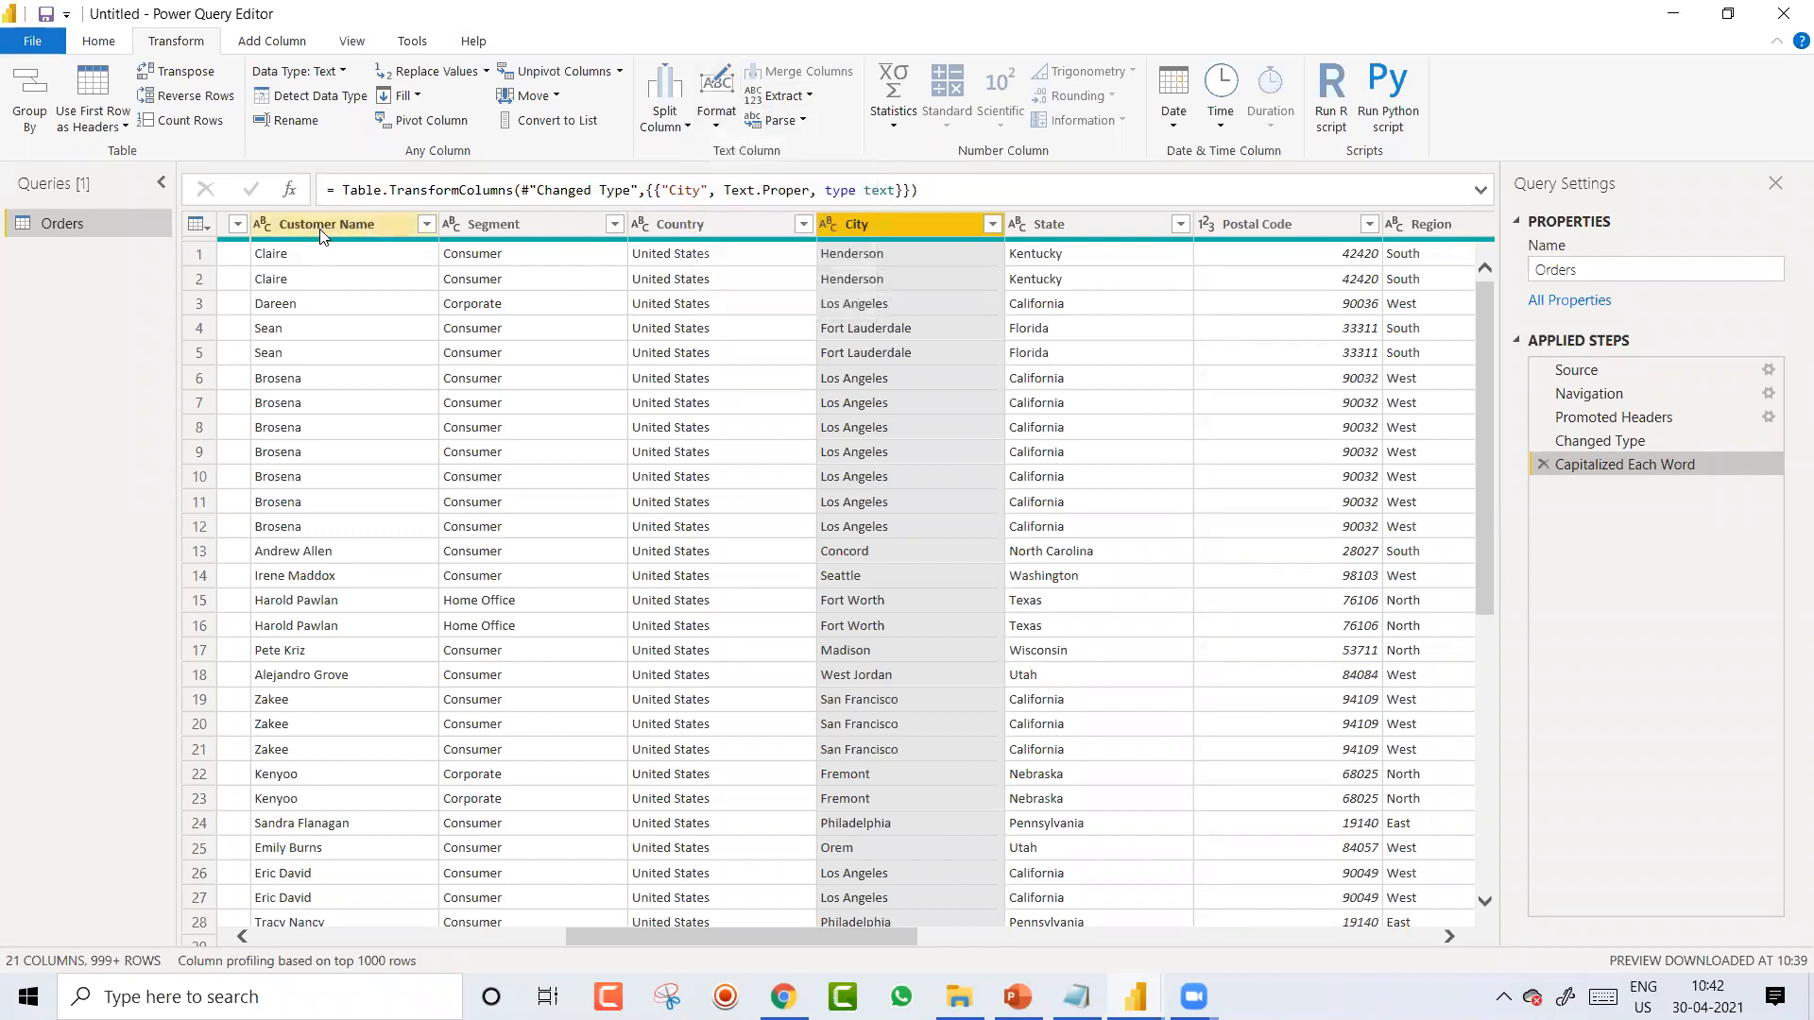
left_click(320, 229)
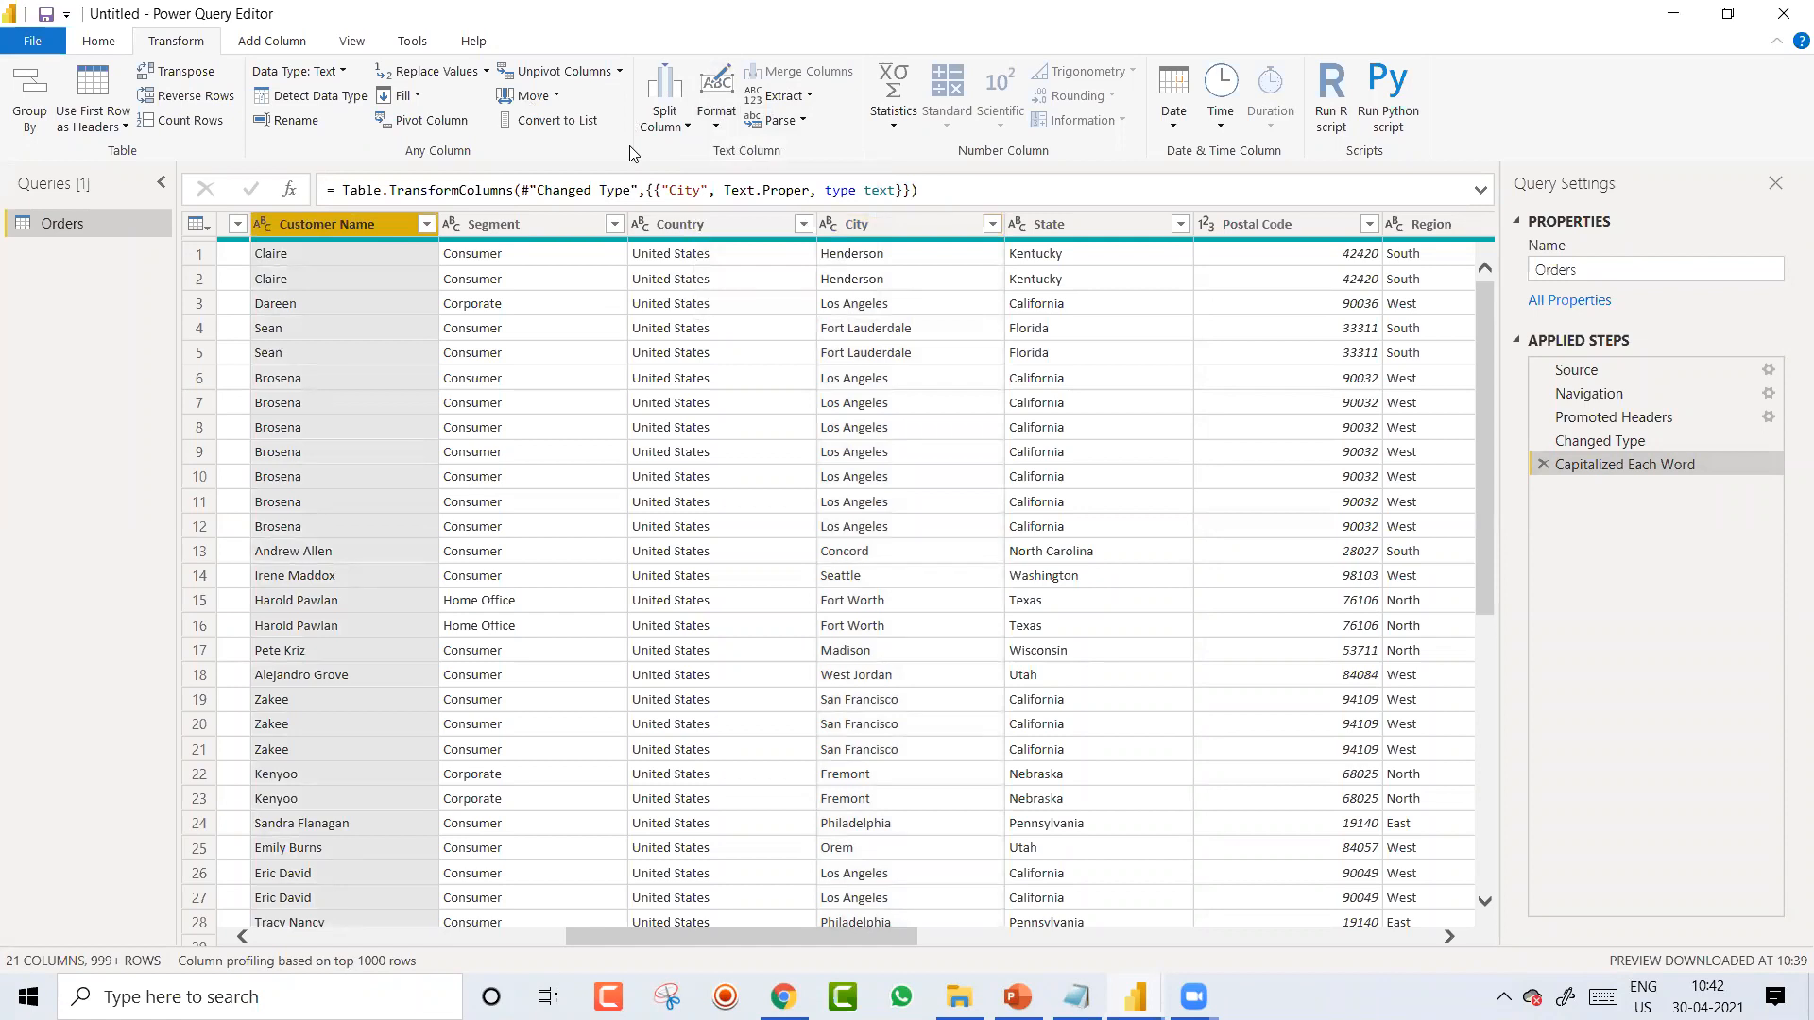
left_click(716, 118)
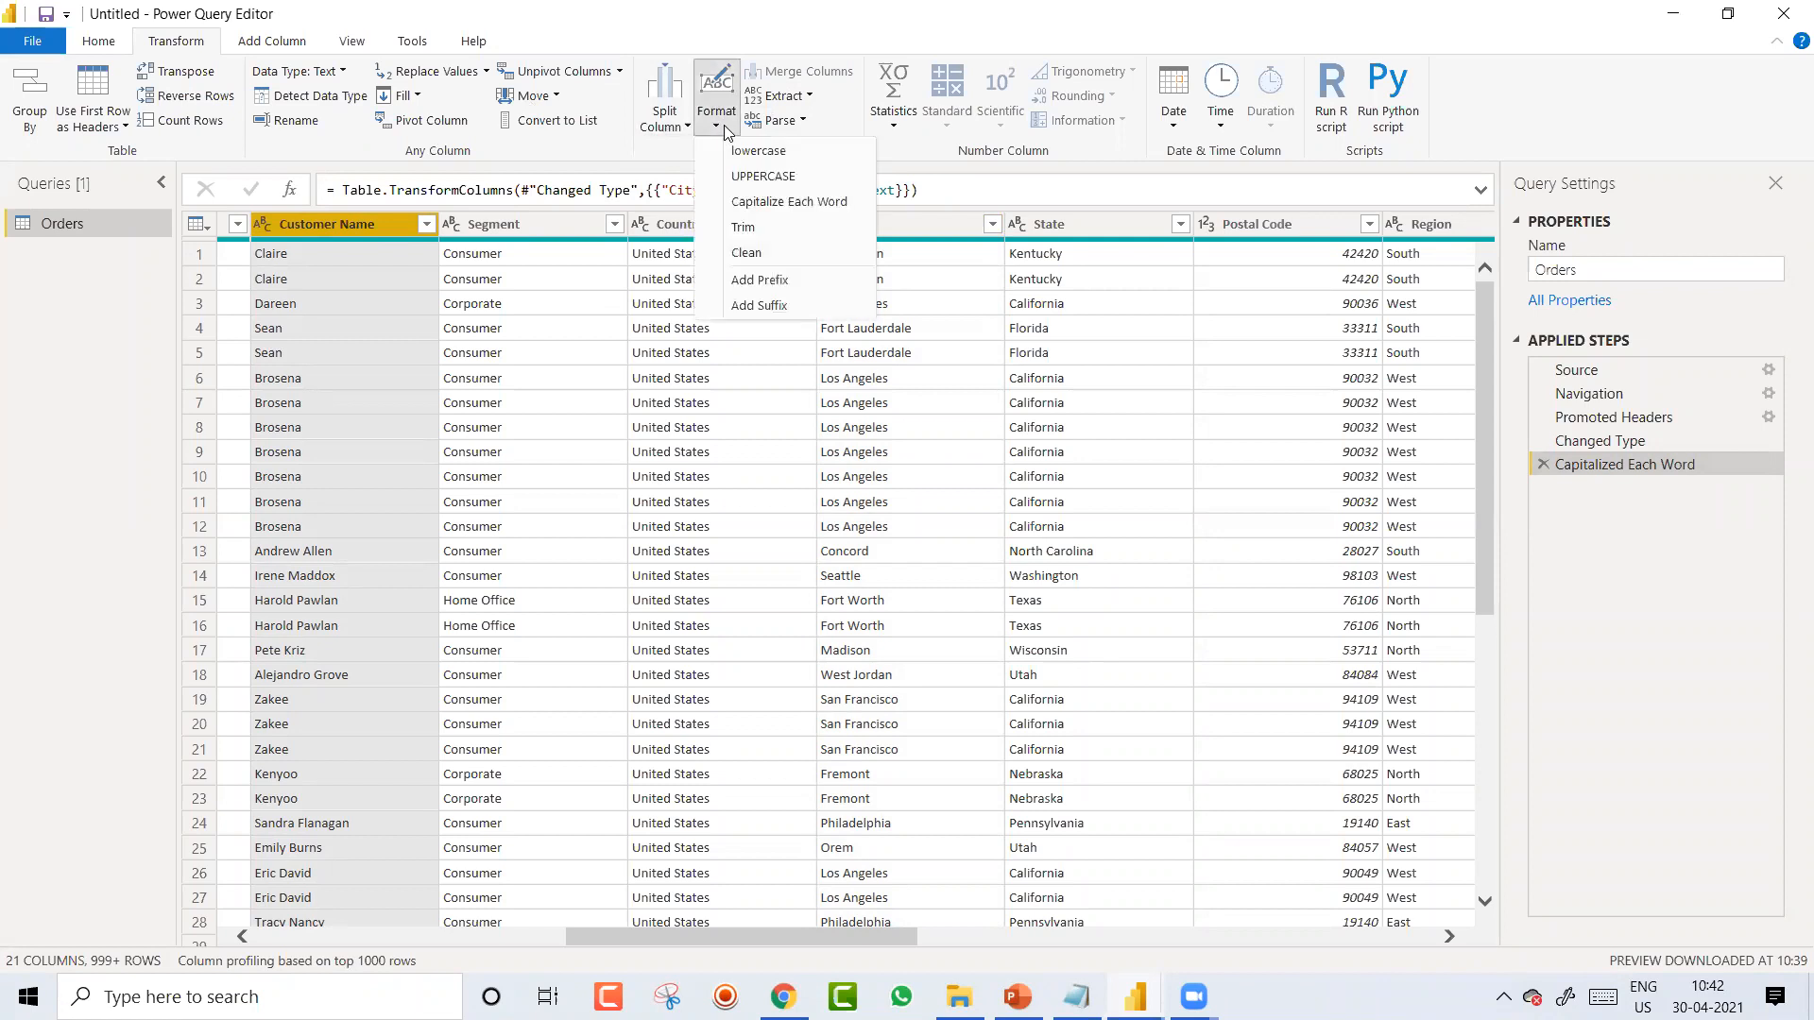
left_click(780, 229)
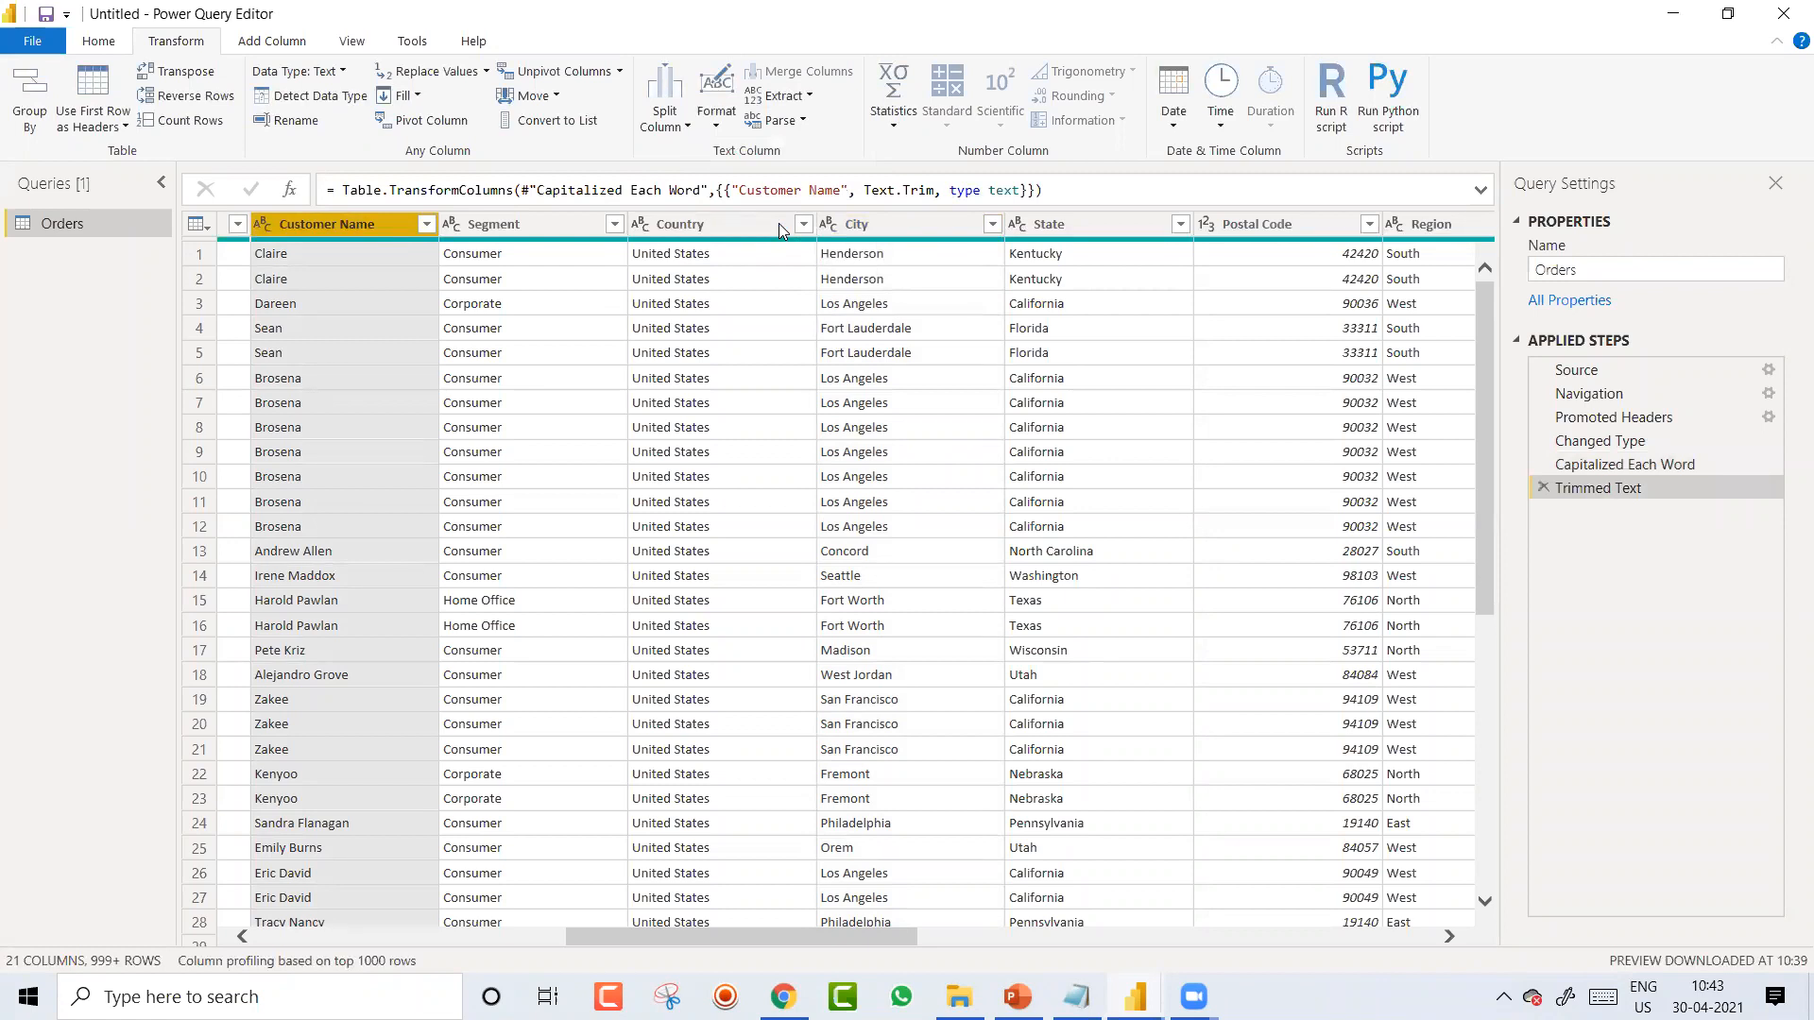
left_click(686, 128)
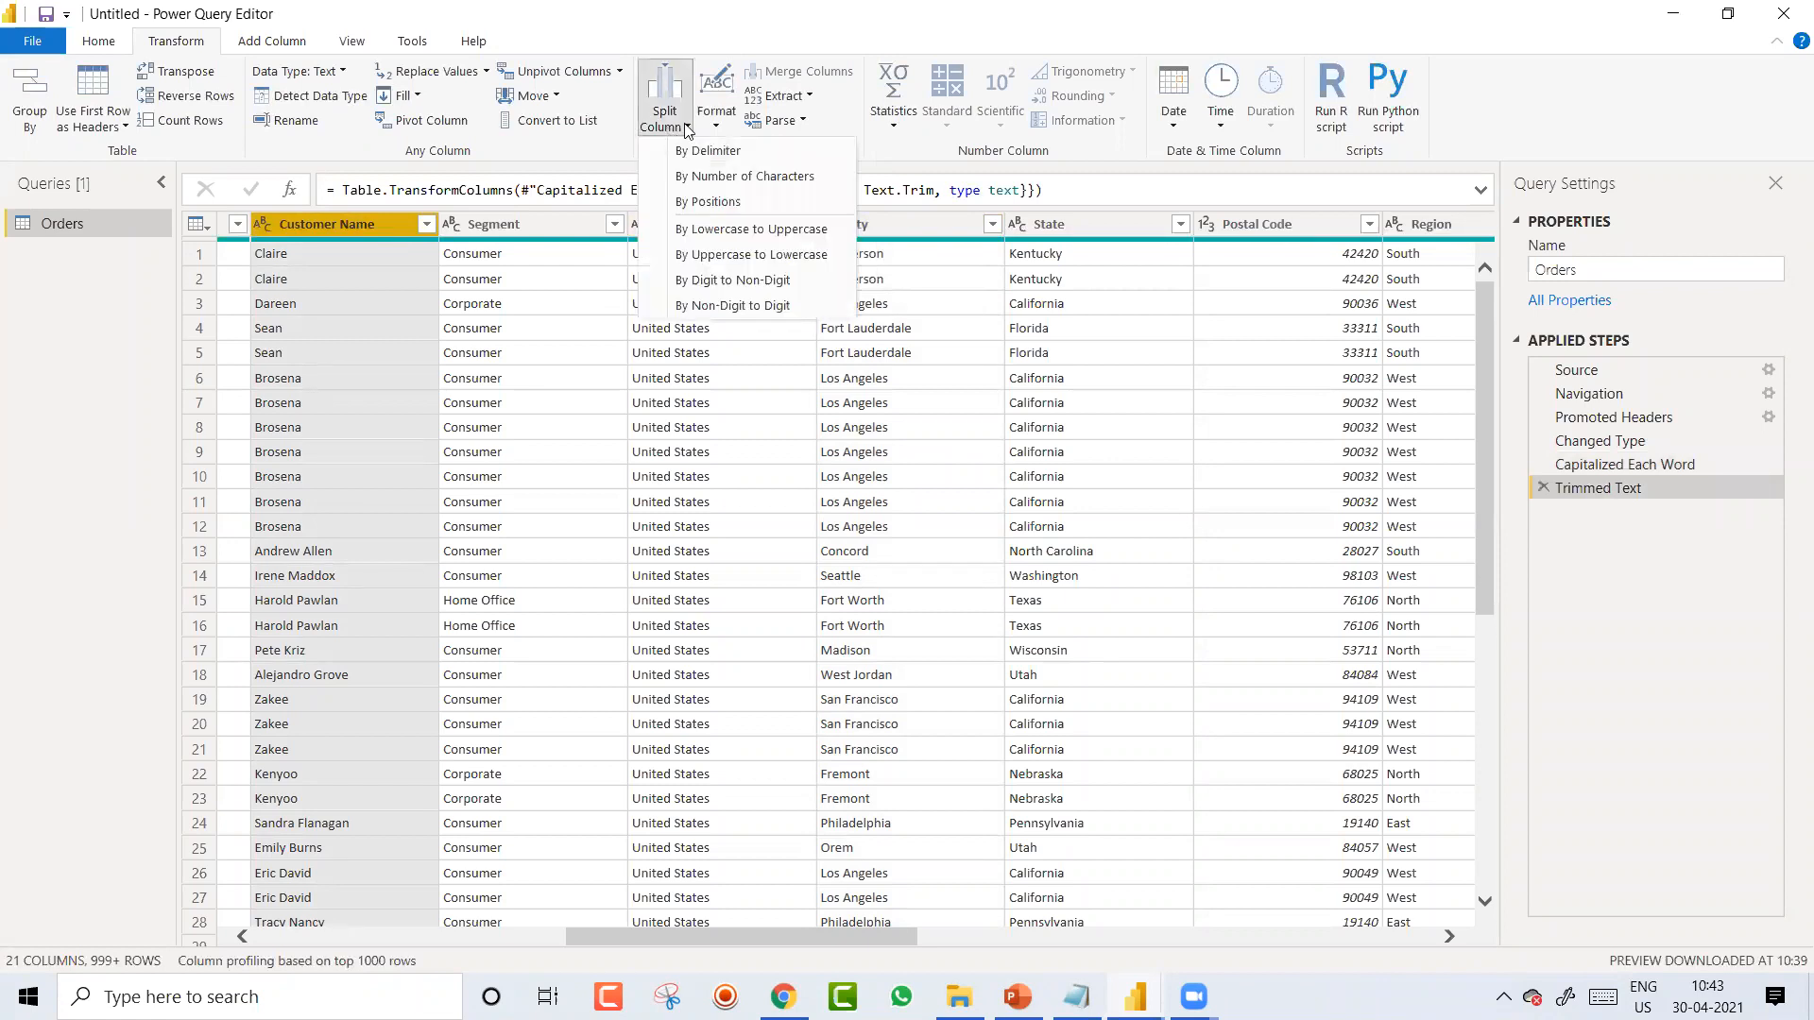
left_click(716, 121)
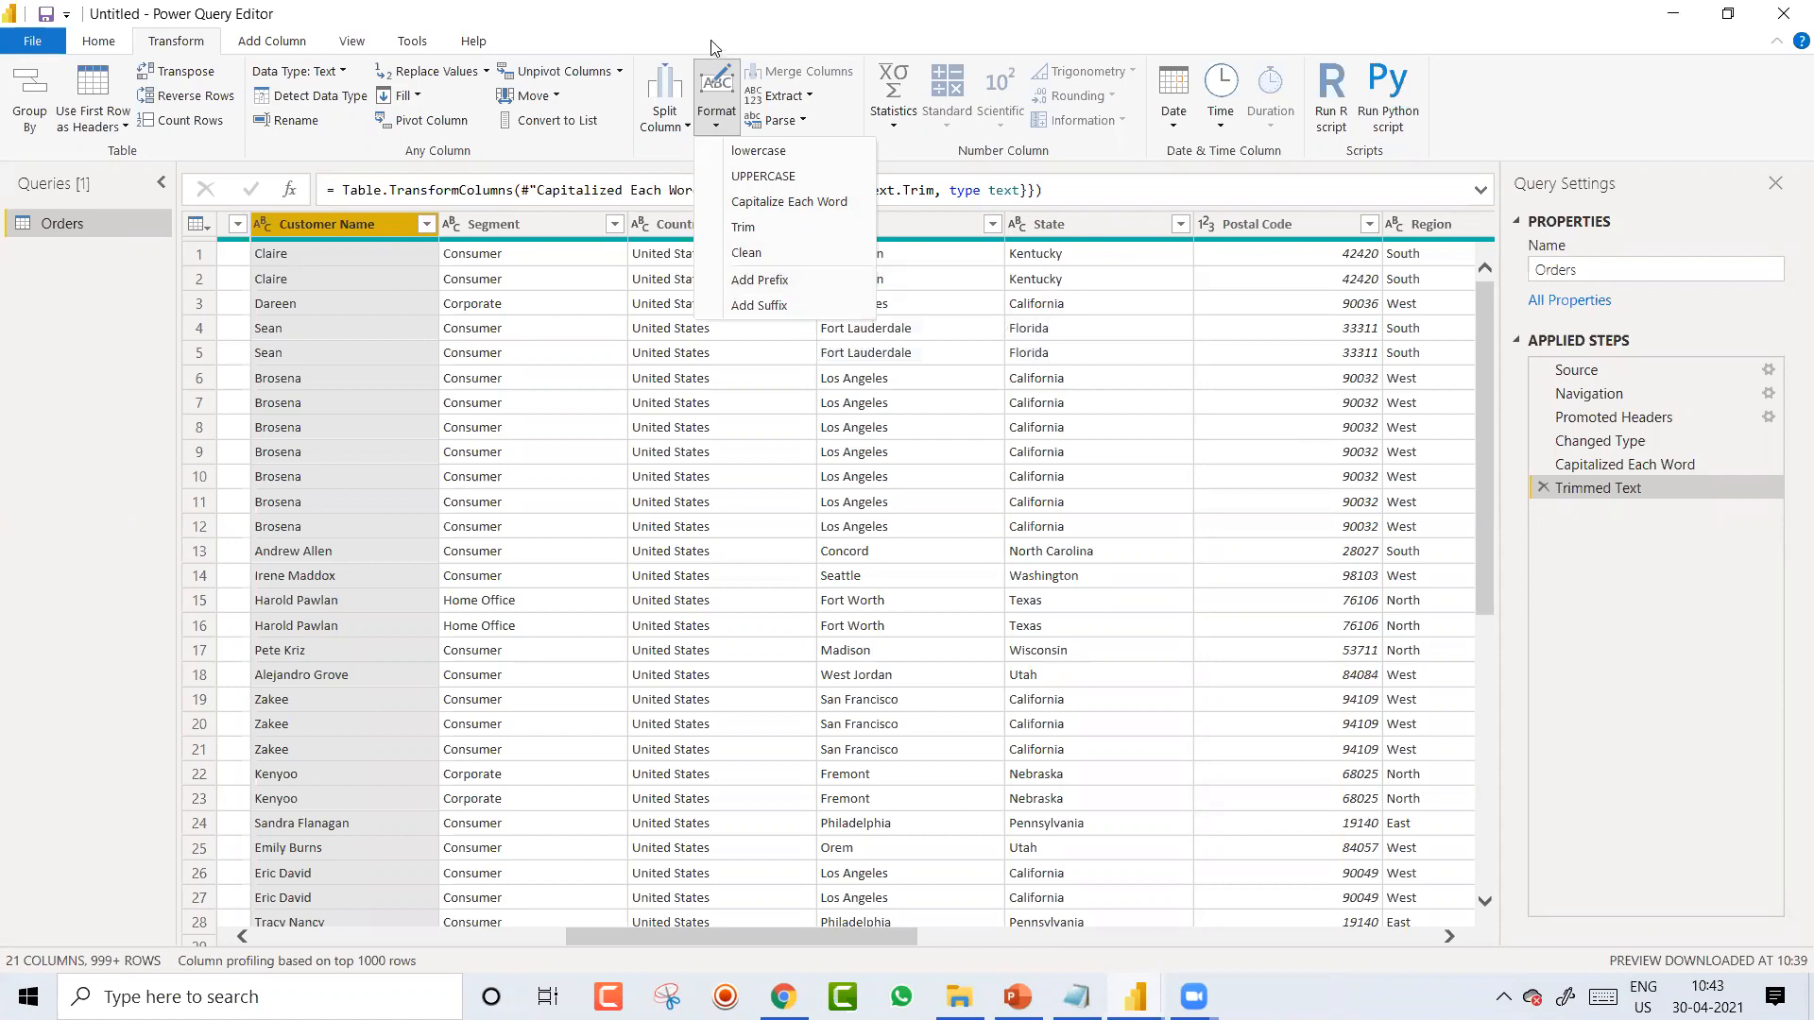
left_click(706, 15)
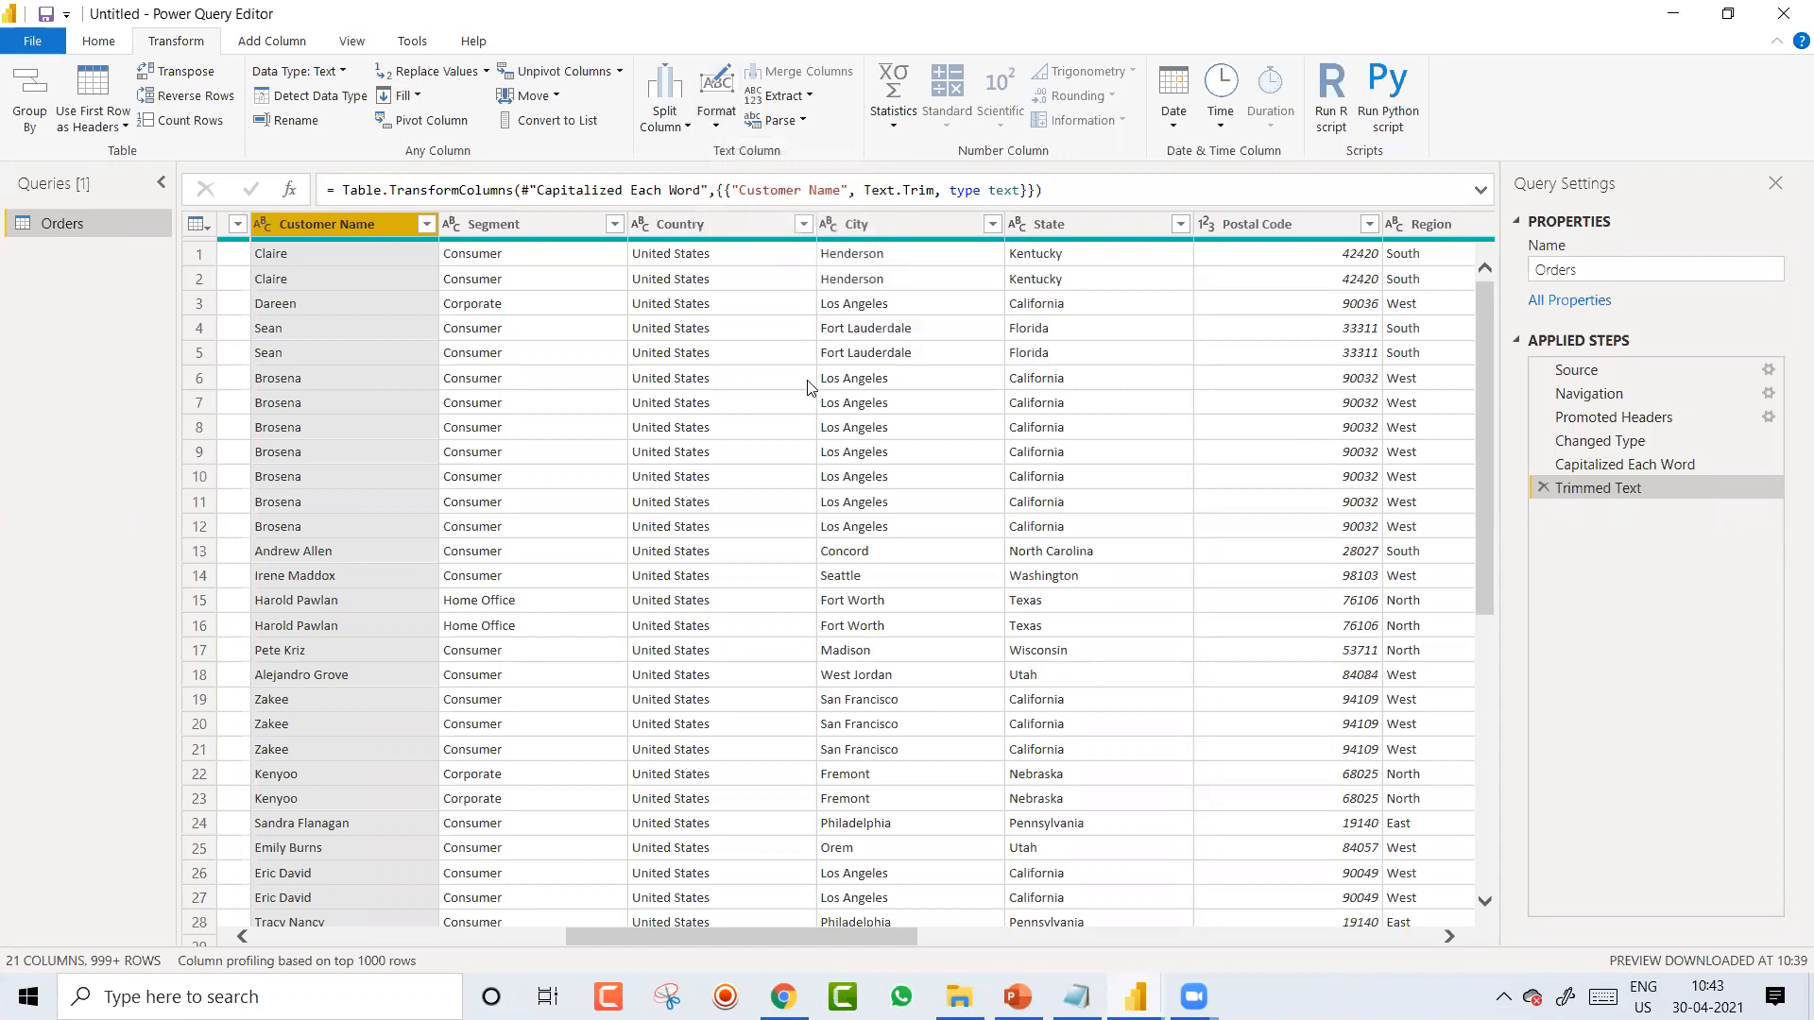
left_click(677, 125)
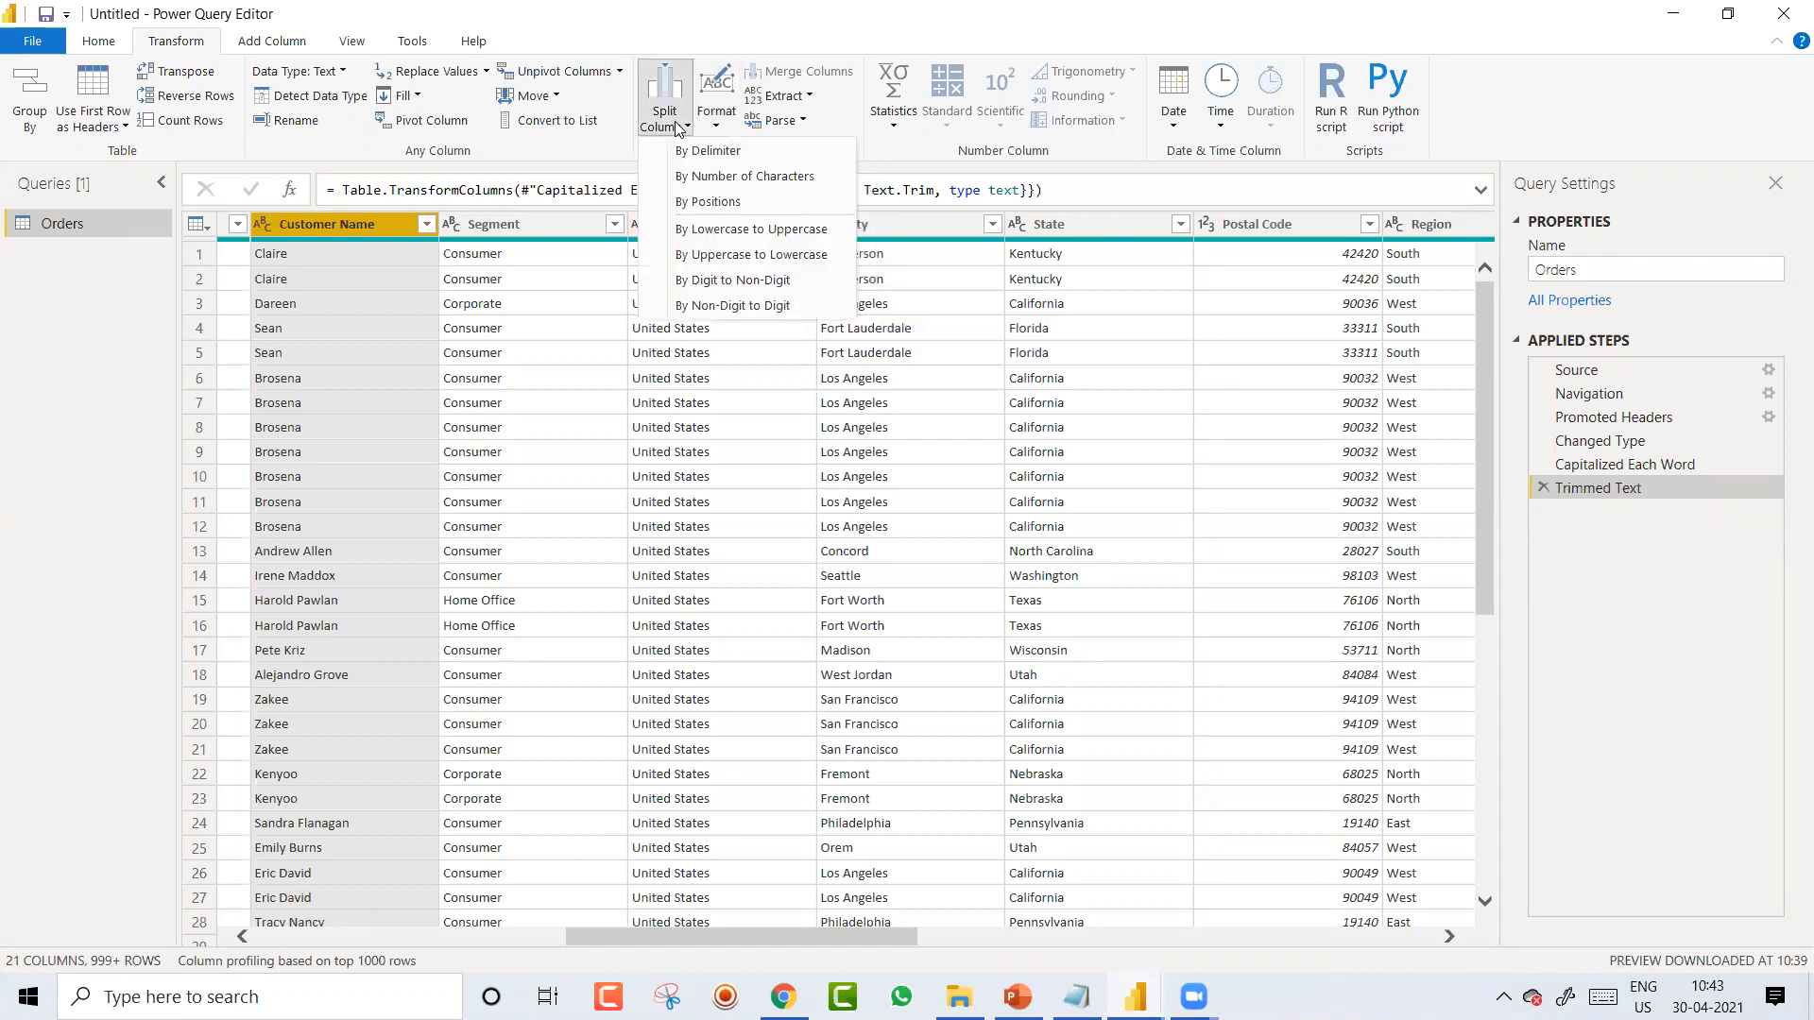
left_click(557, 943)
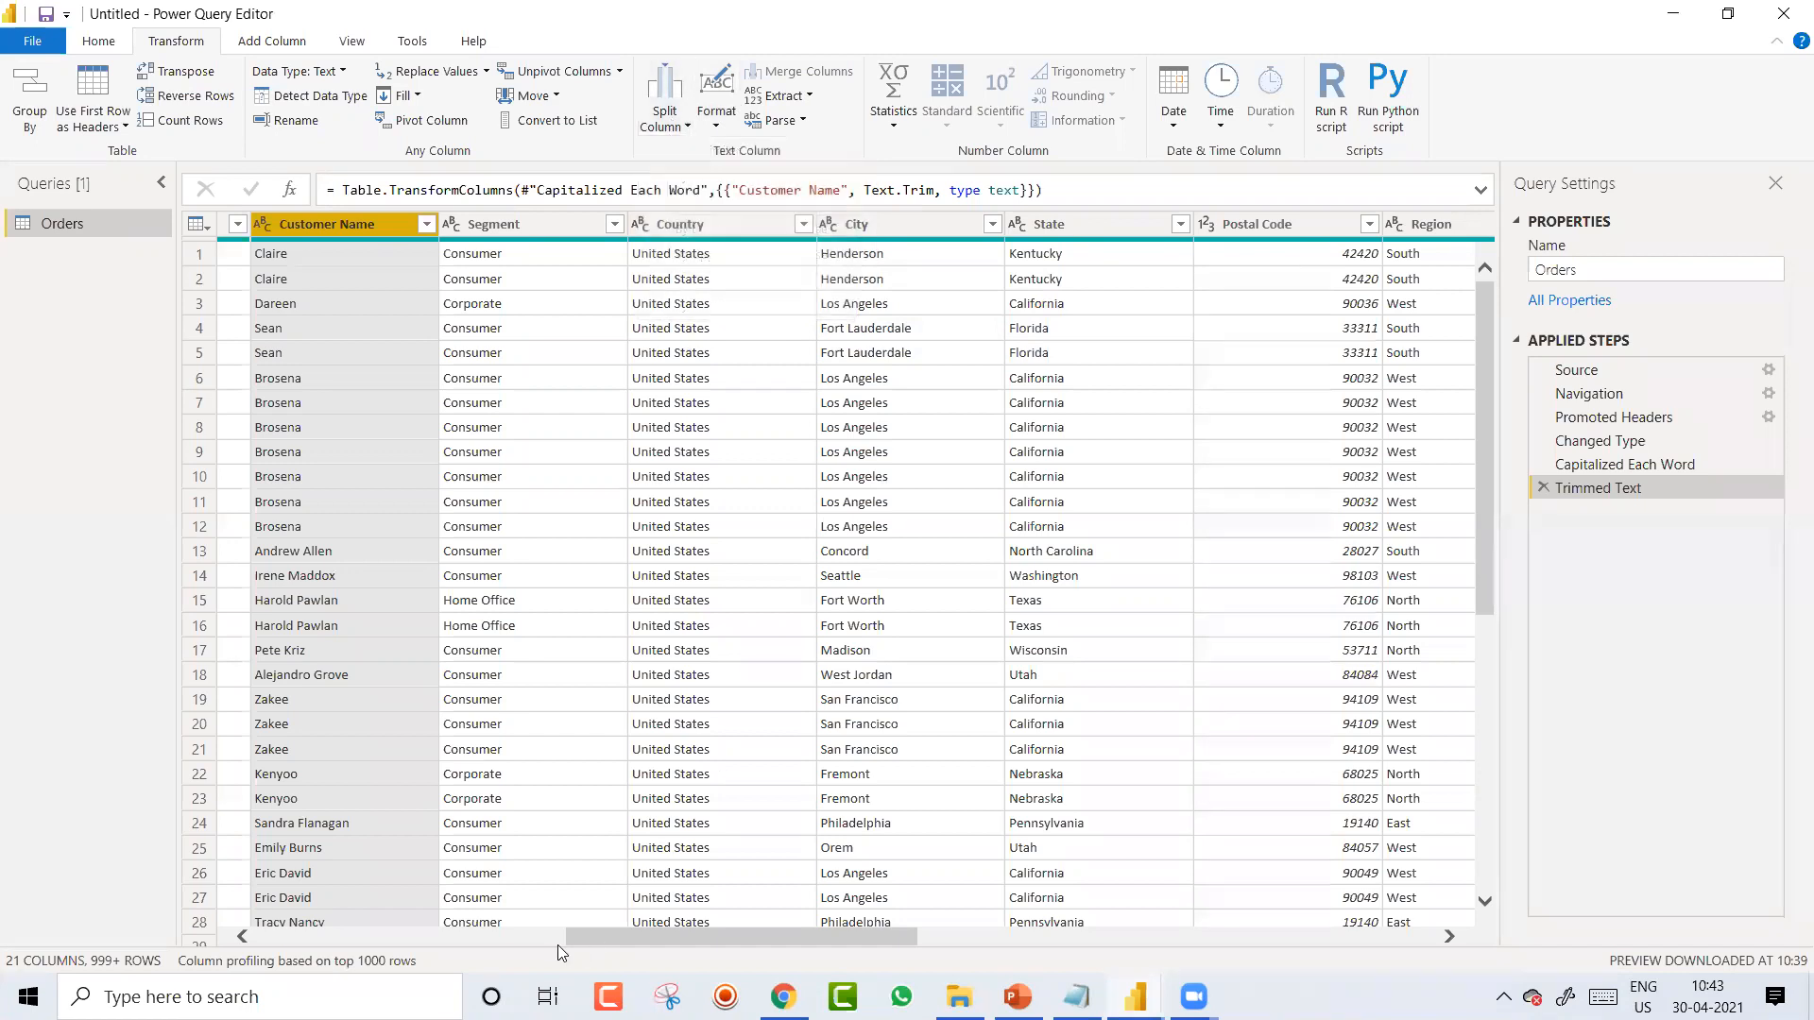
left_click(529, 939)
left_click_drag(611, 935, 409, 926)
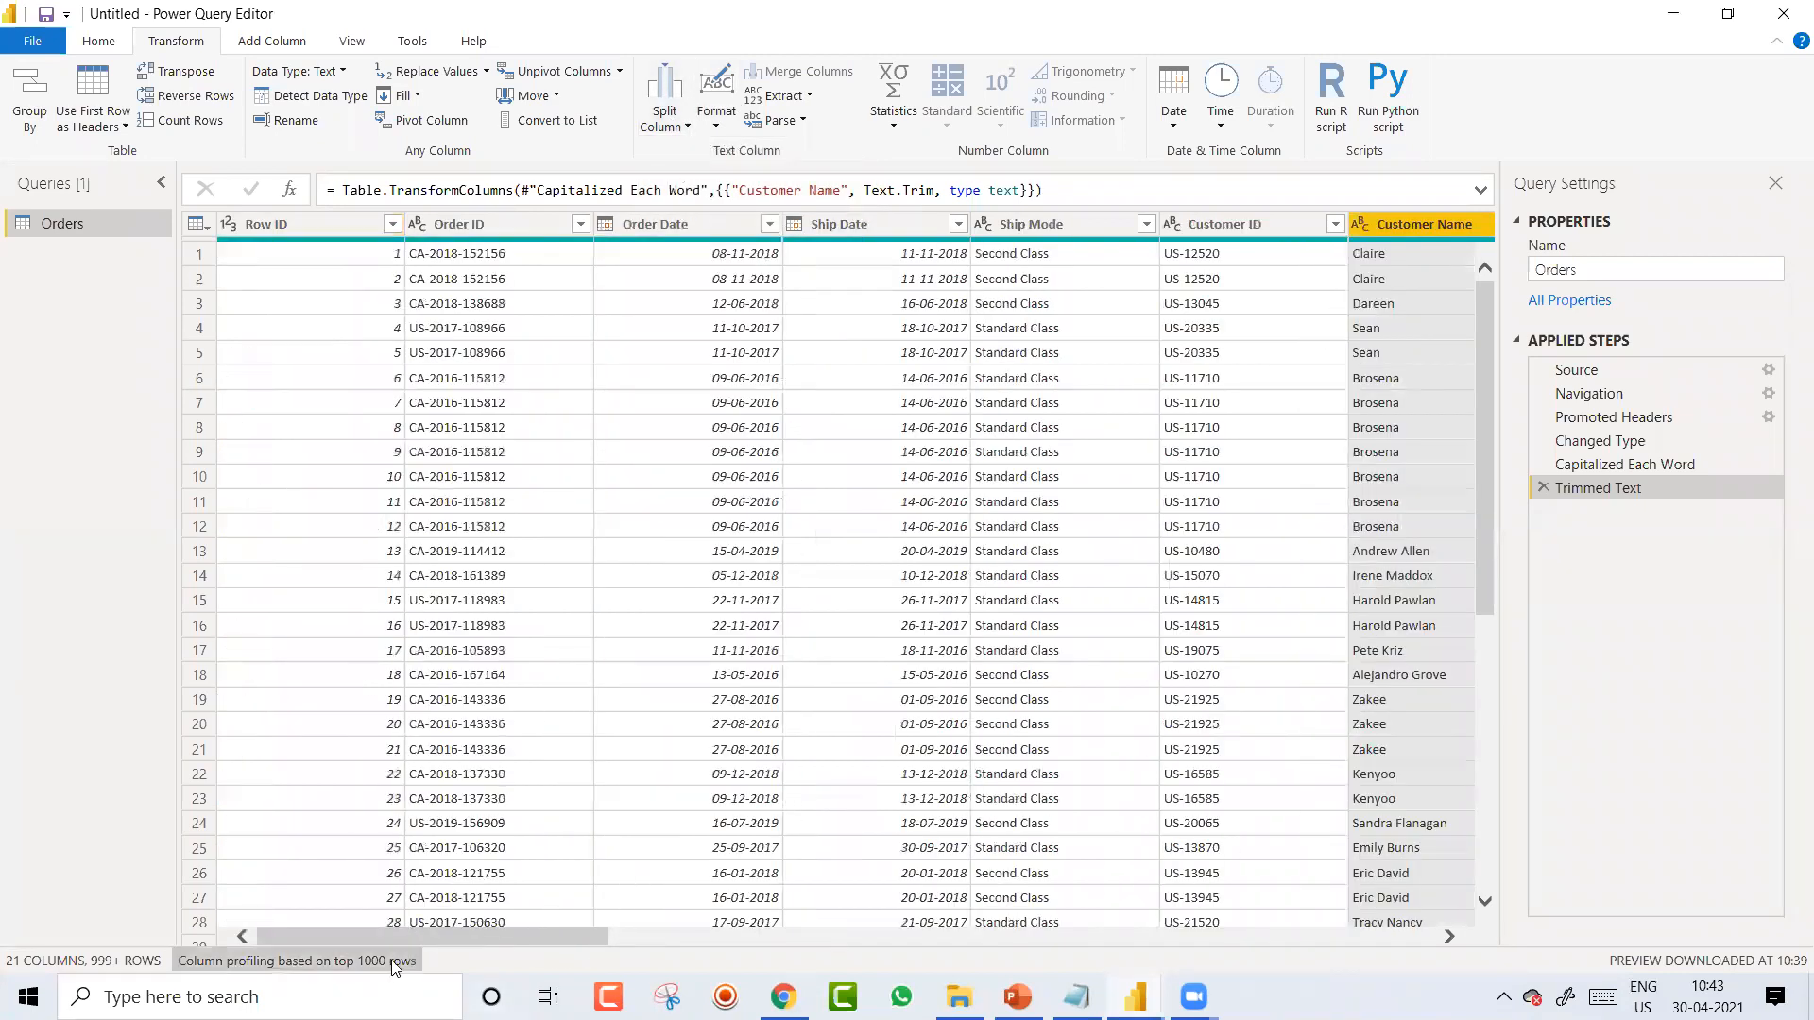
left_click_drag(565, 924, 848, 926)
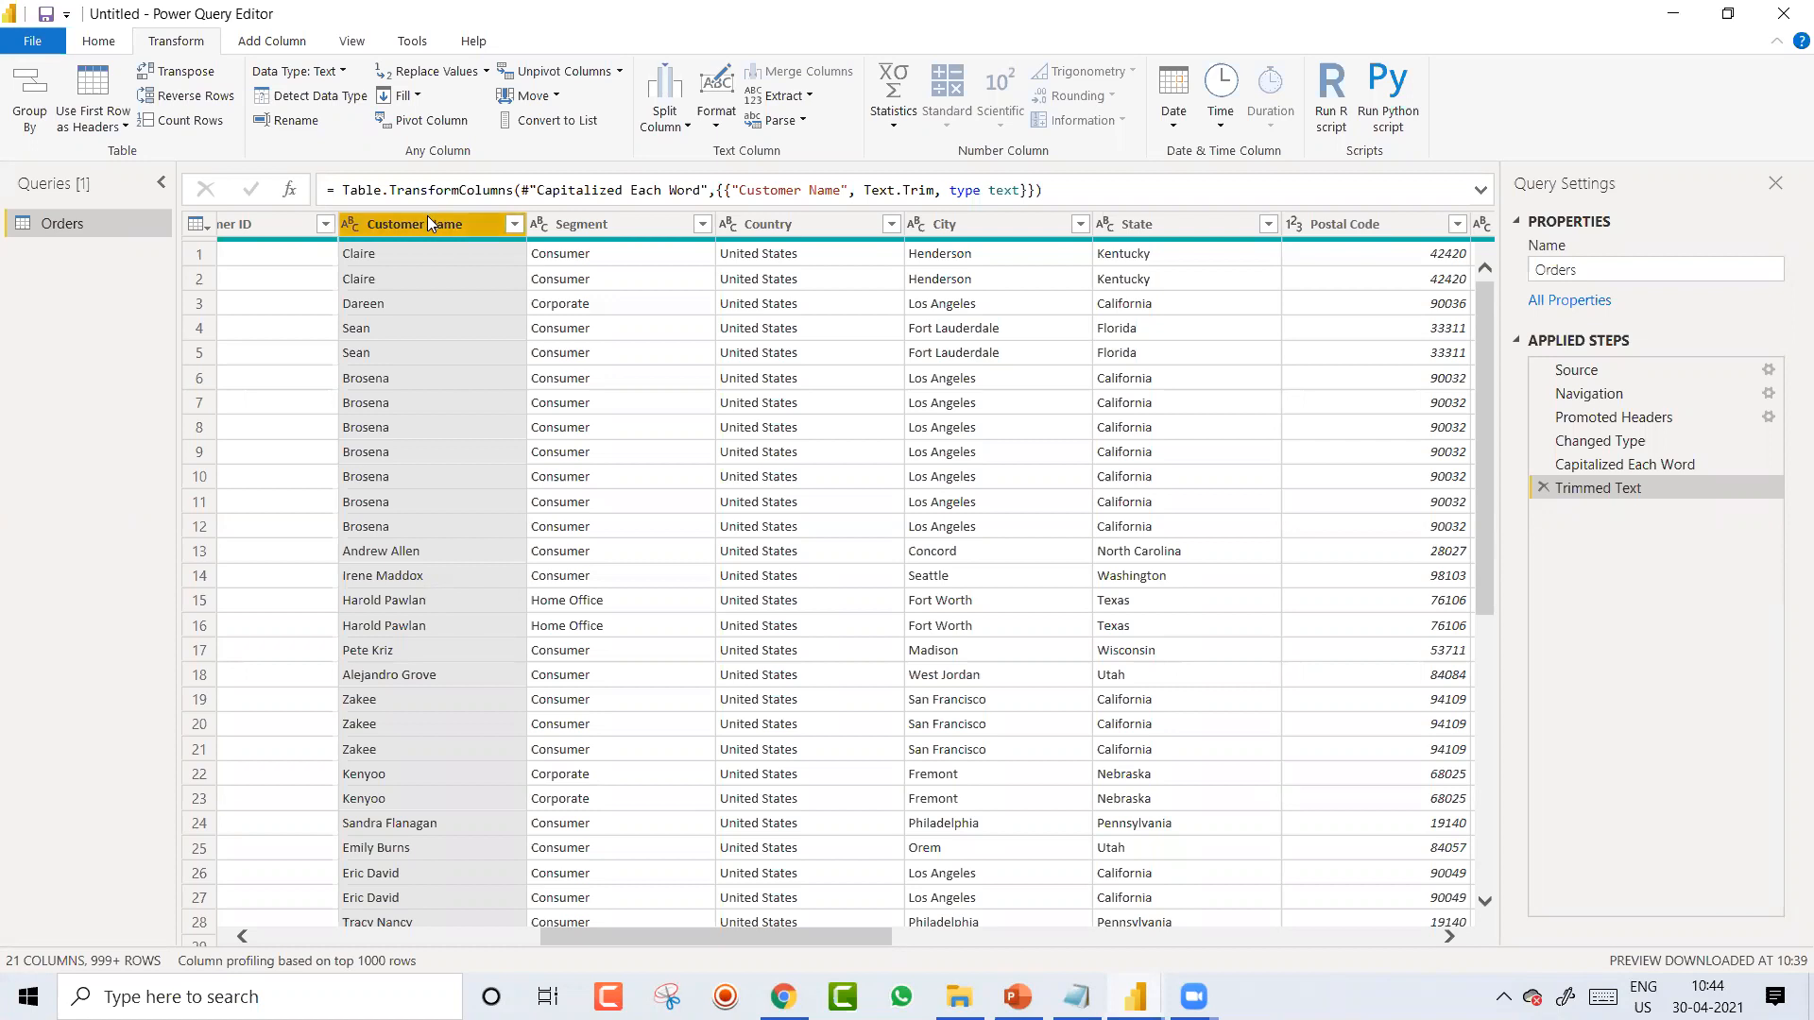
Step: Split the Customer Name column by the Space delimiter at each occurrence of the delimiter
left_click(666, 118)
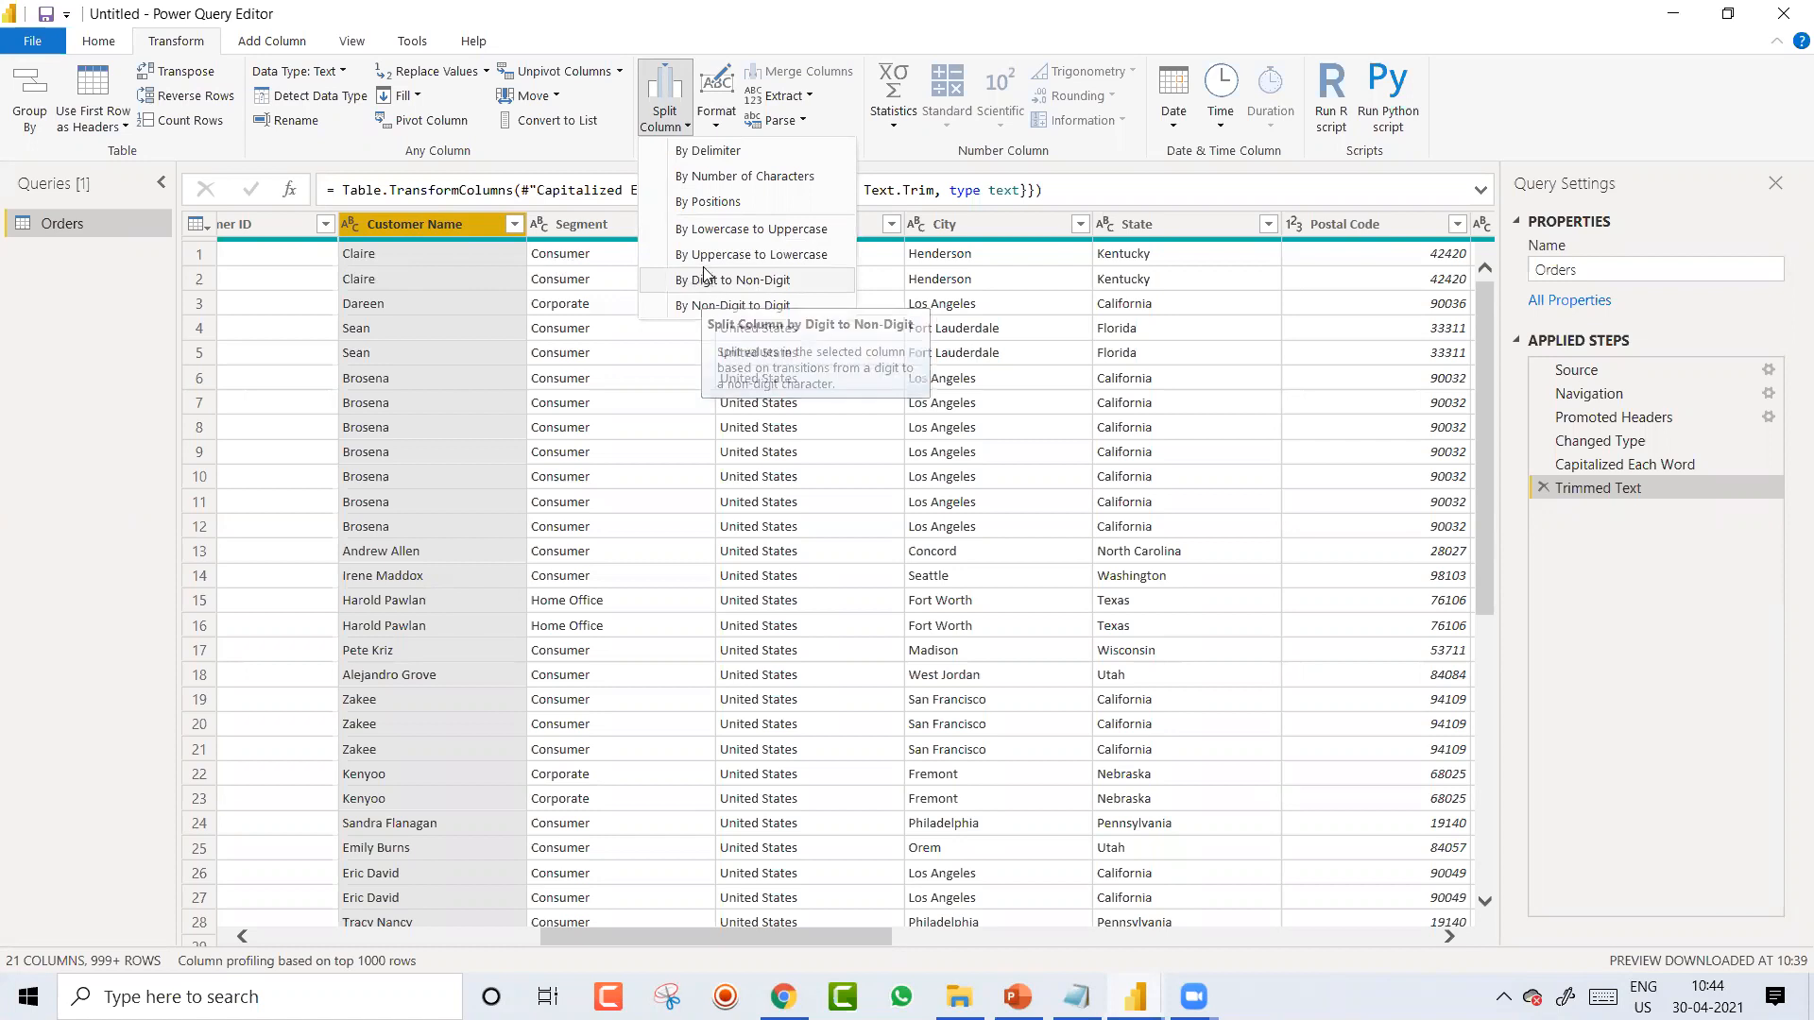
left_click(756, 154)
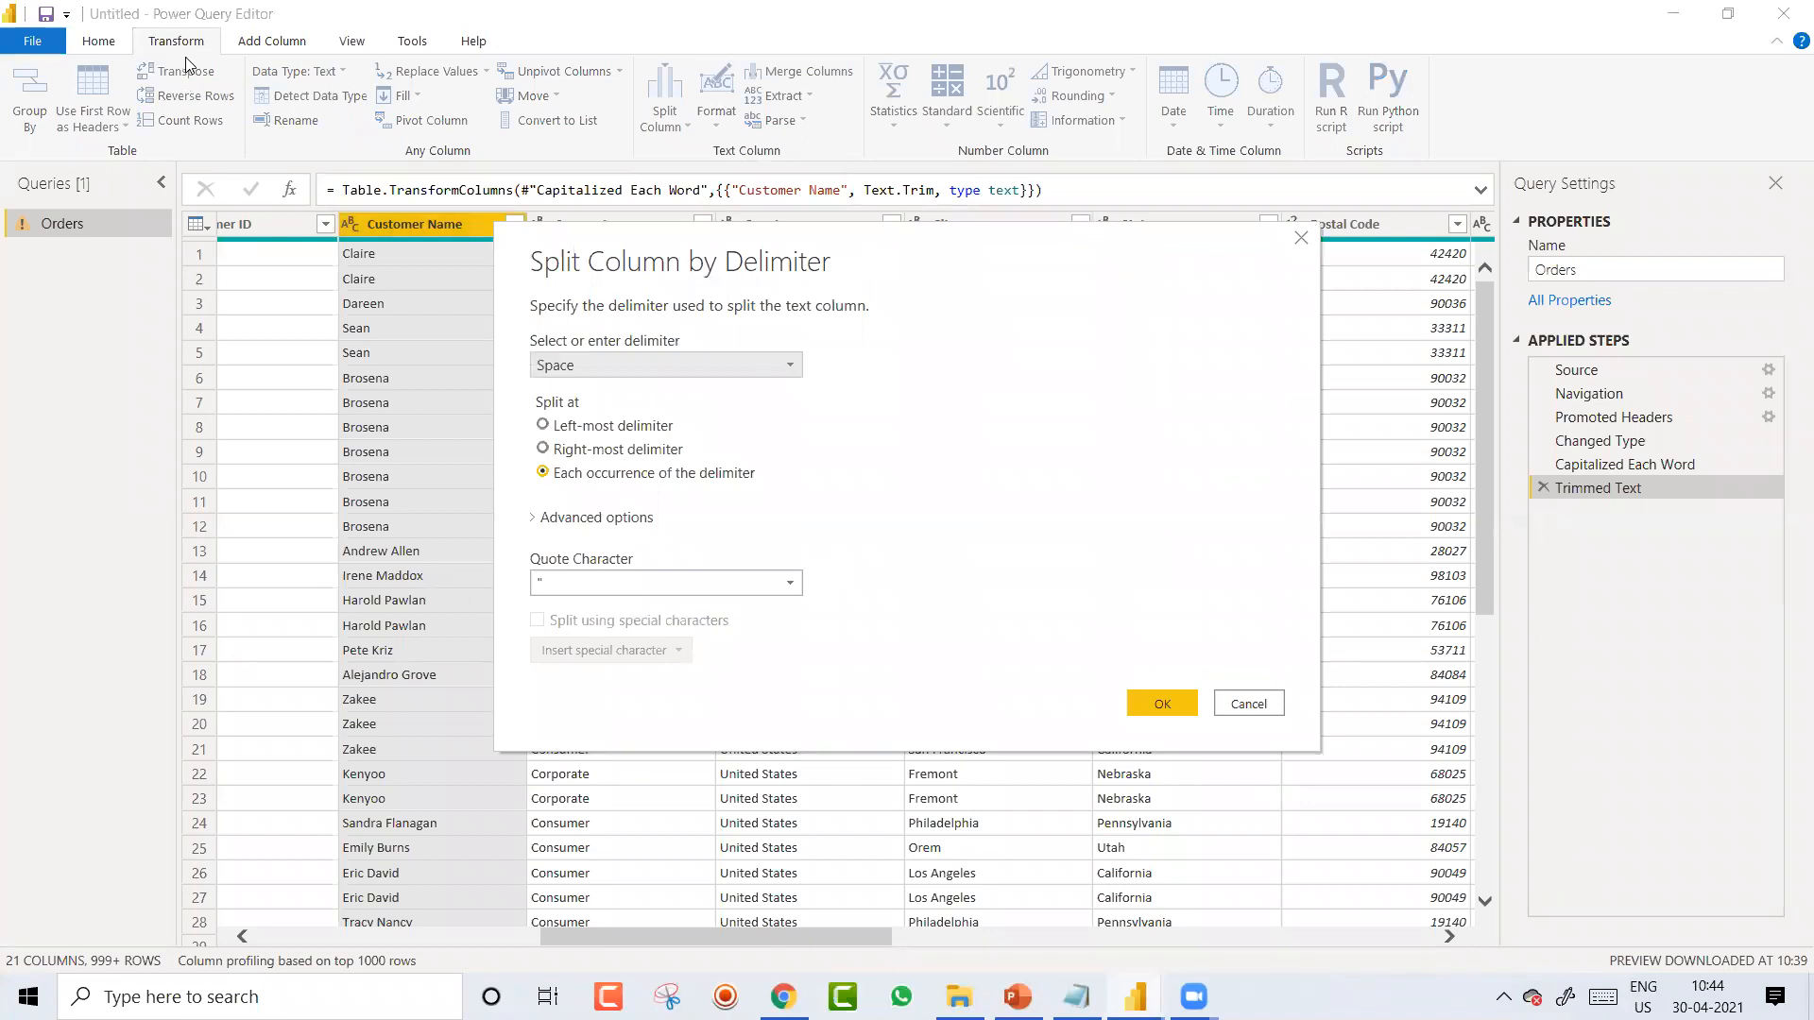
left_click_drag(666, 238, 791, 252)
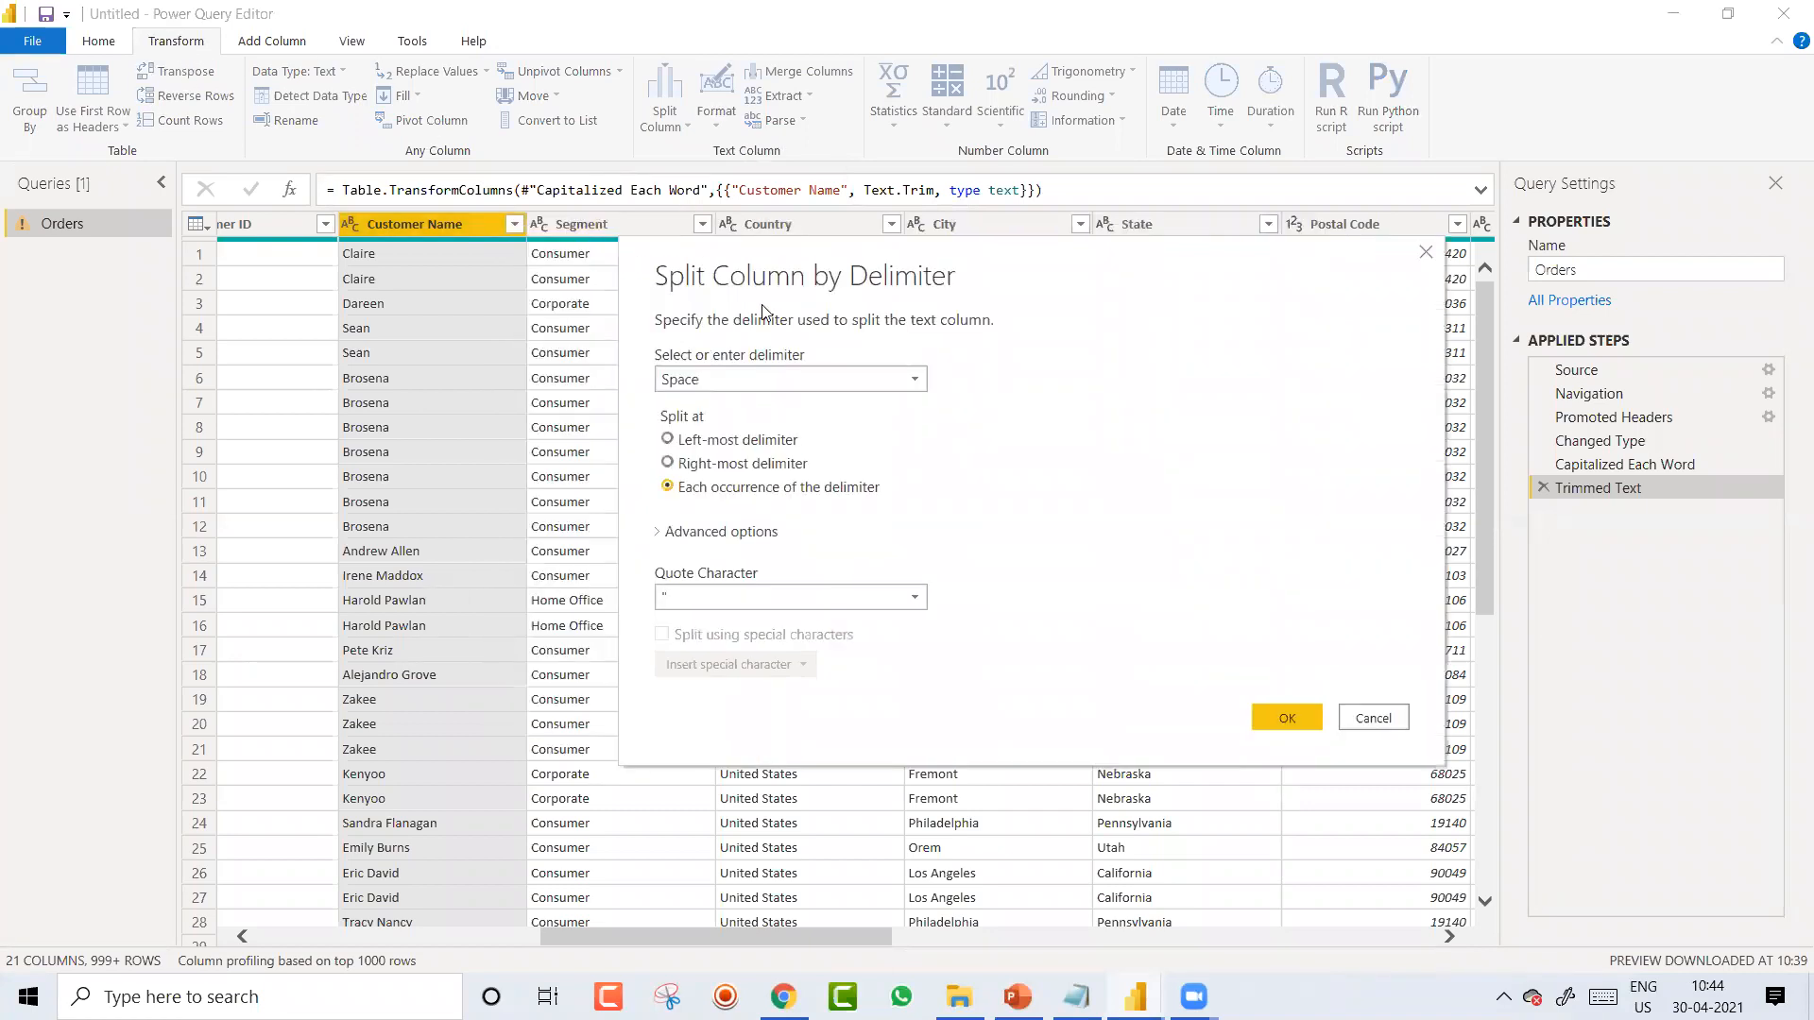
left_click(803, 381)
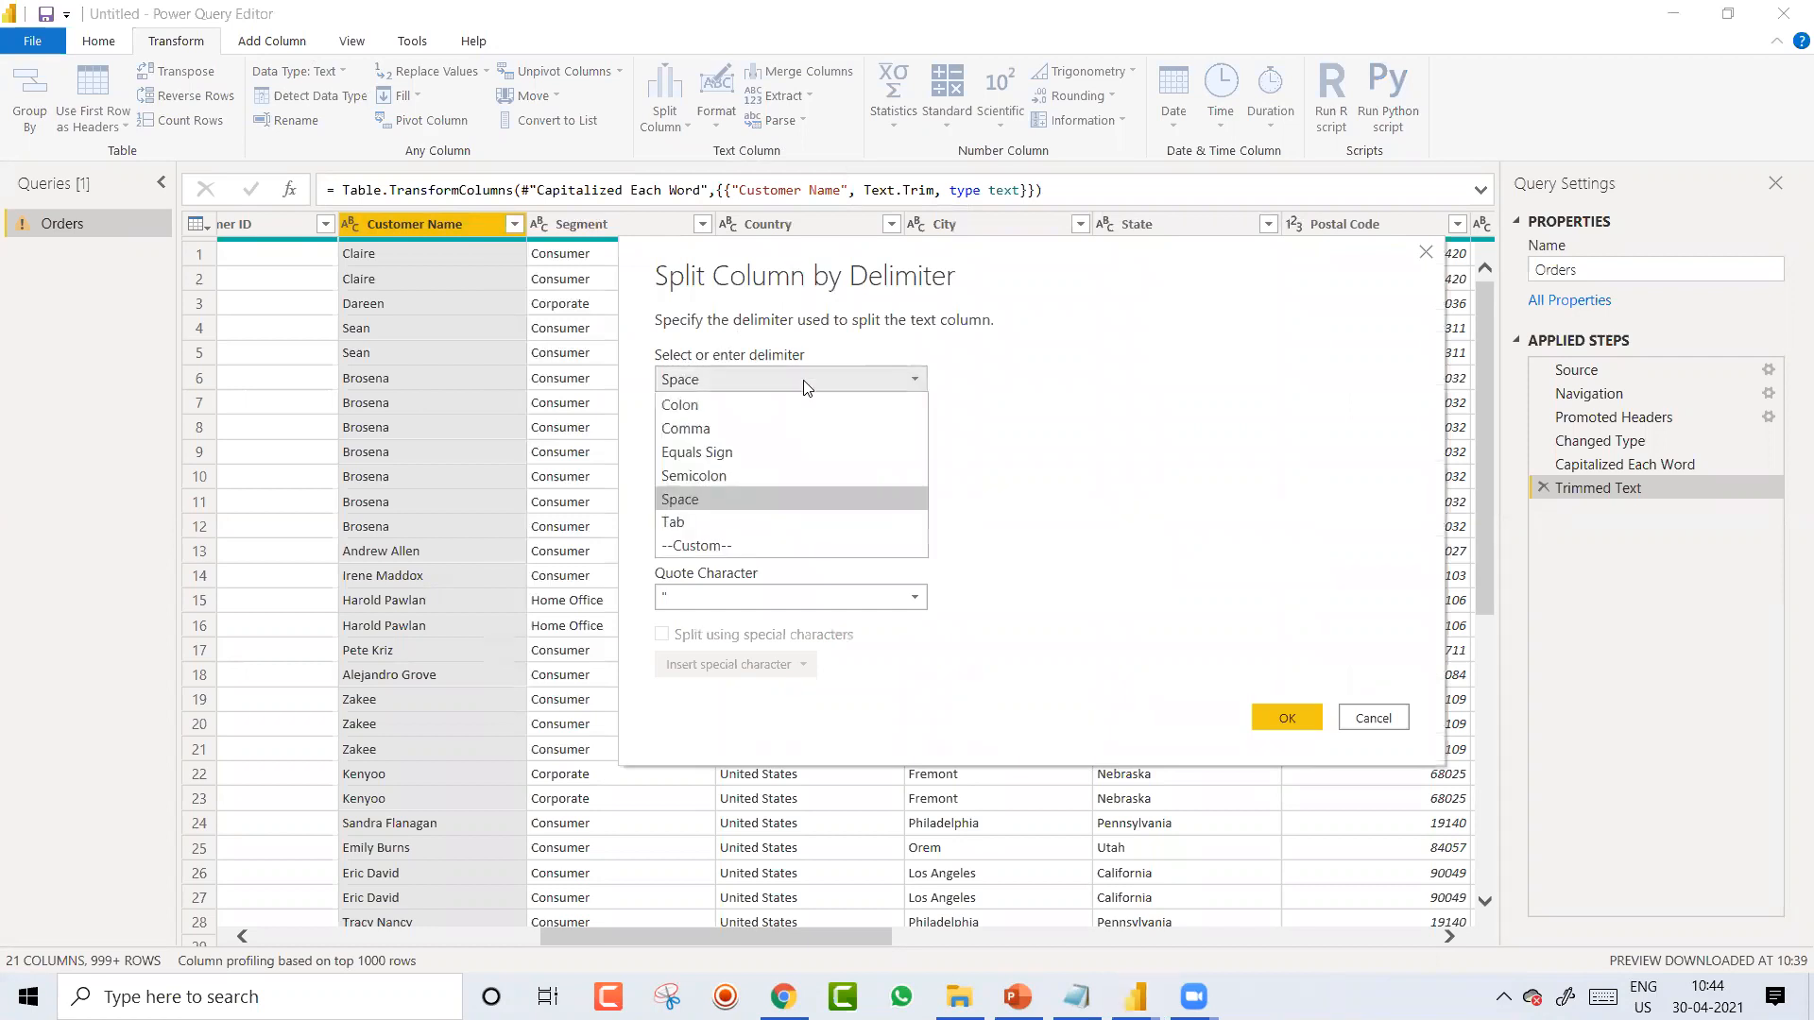
left_click(806, 382)
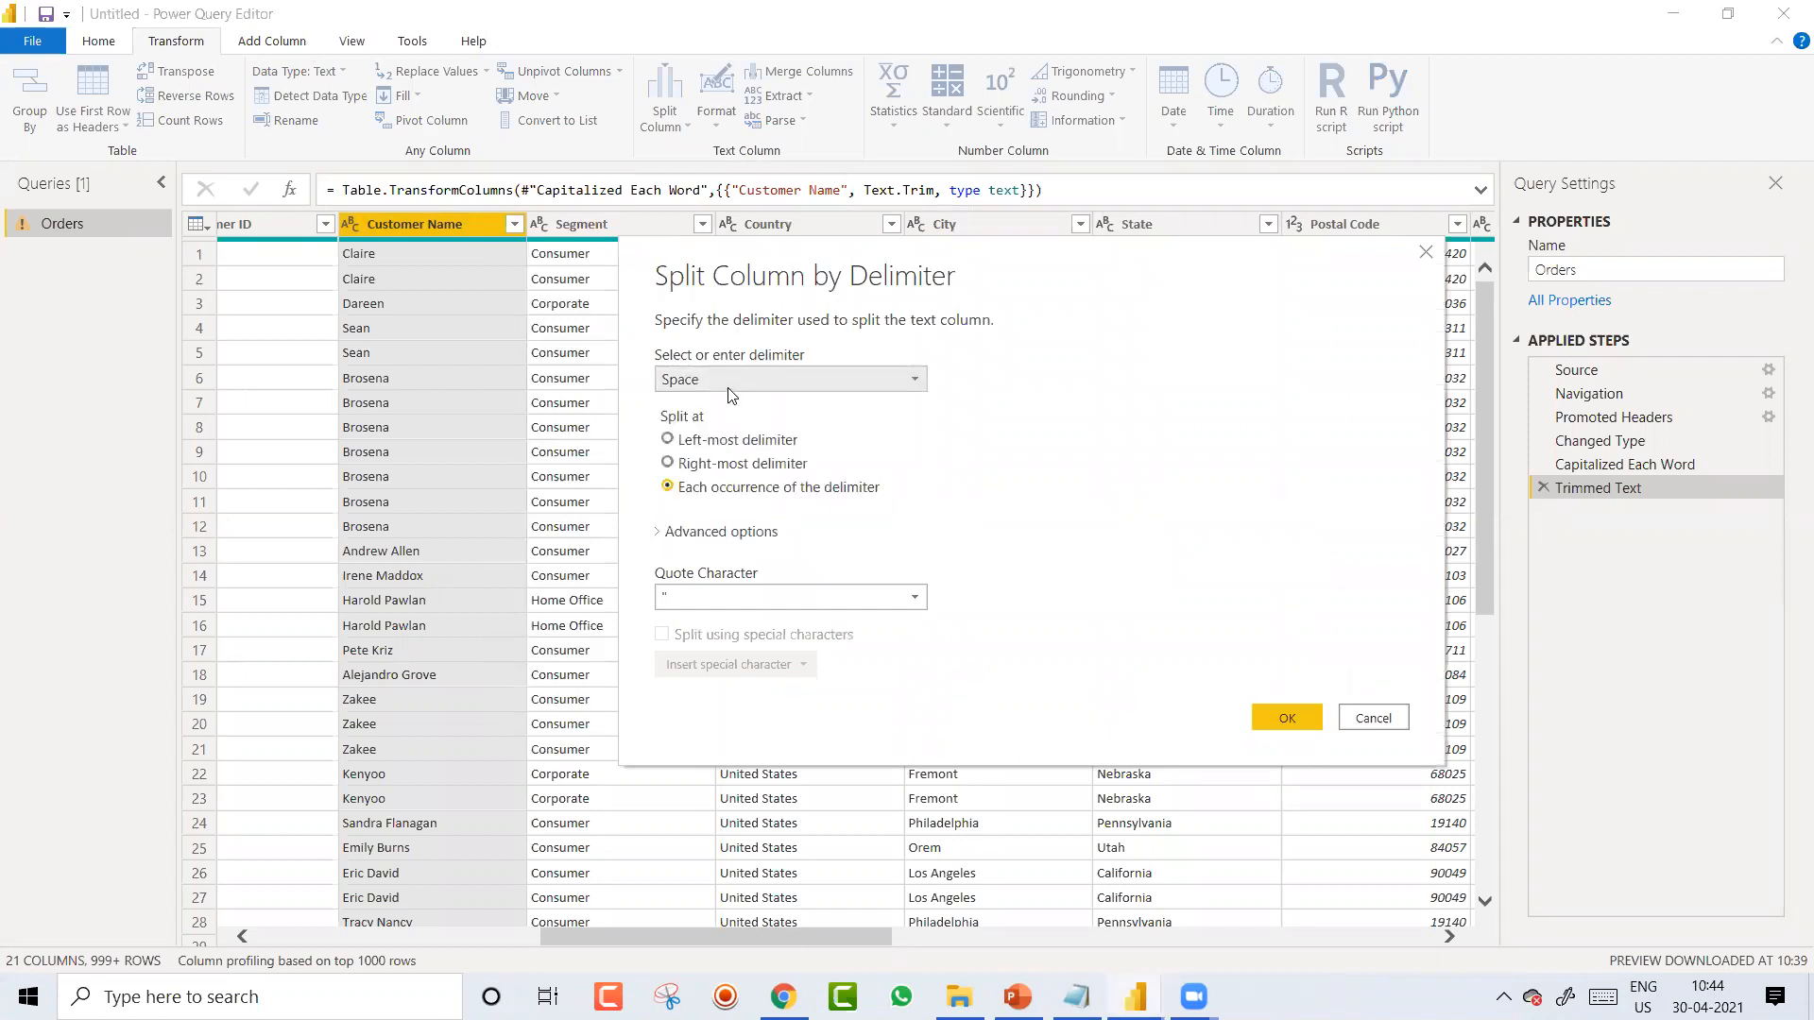
left_click(1289, 720)
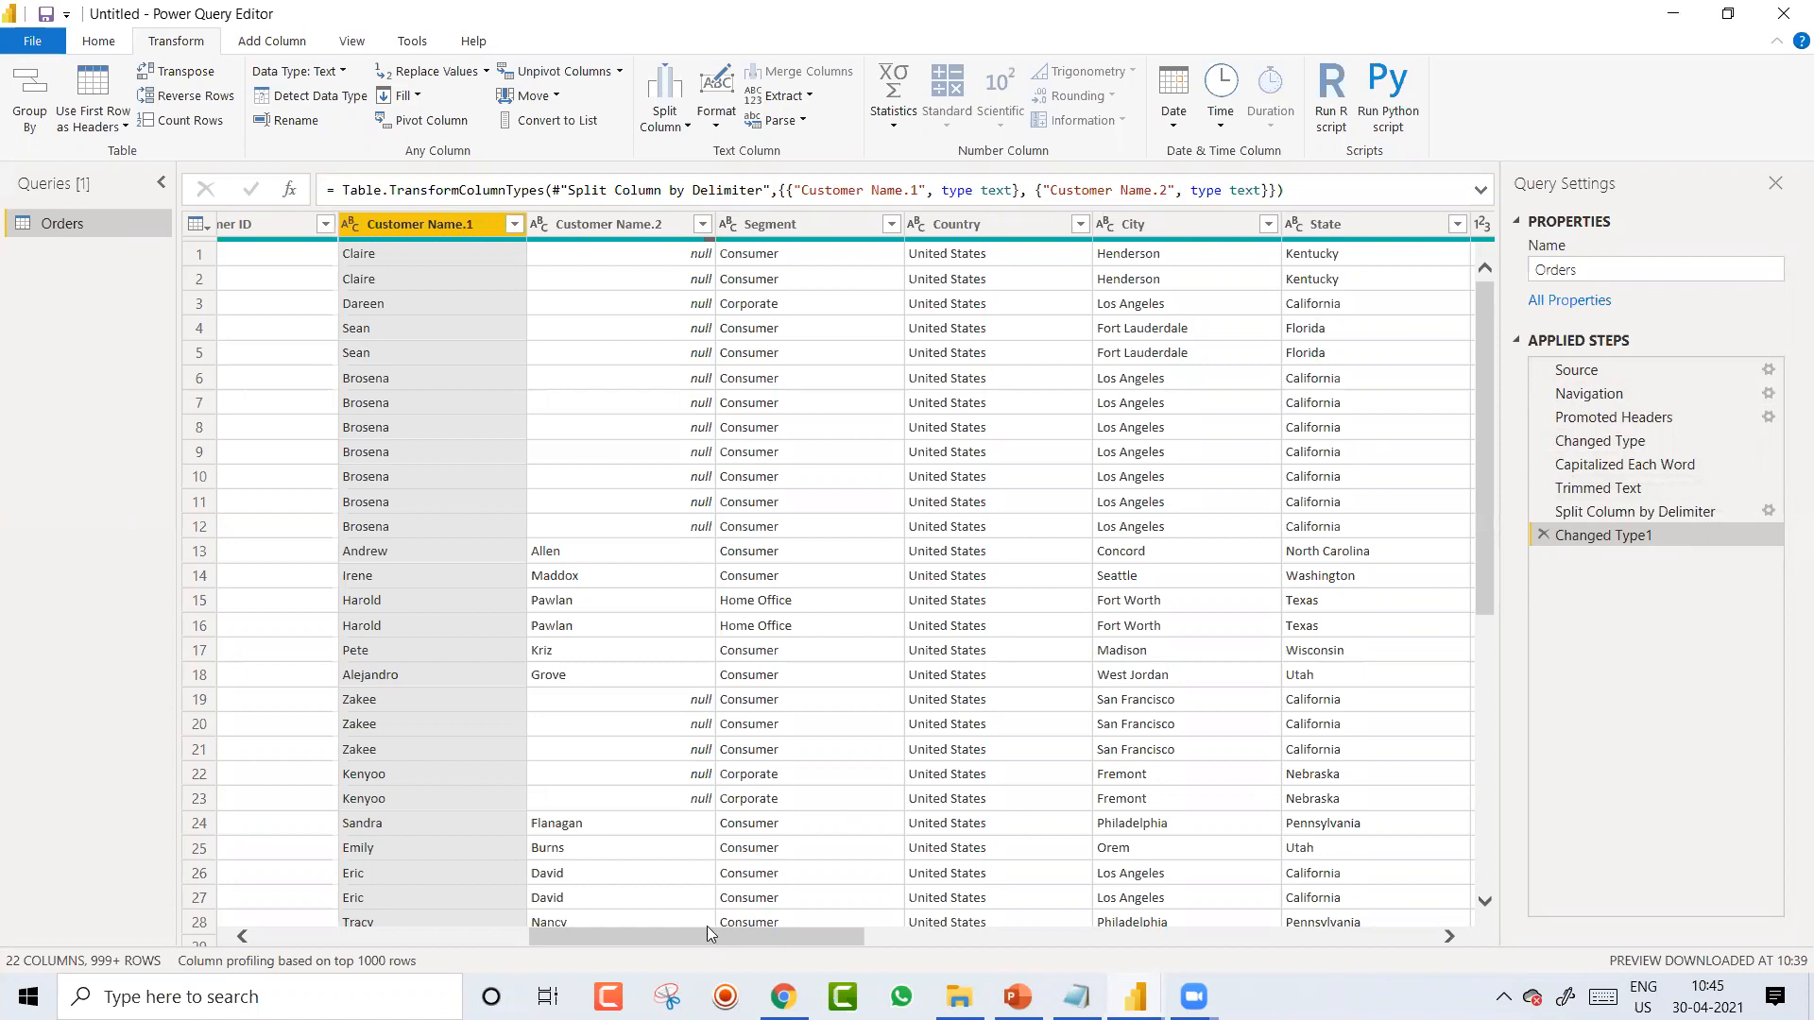
left_click_drag(633, 947, 330, 930)
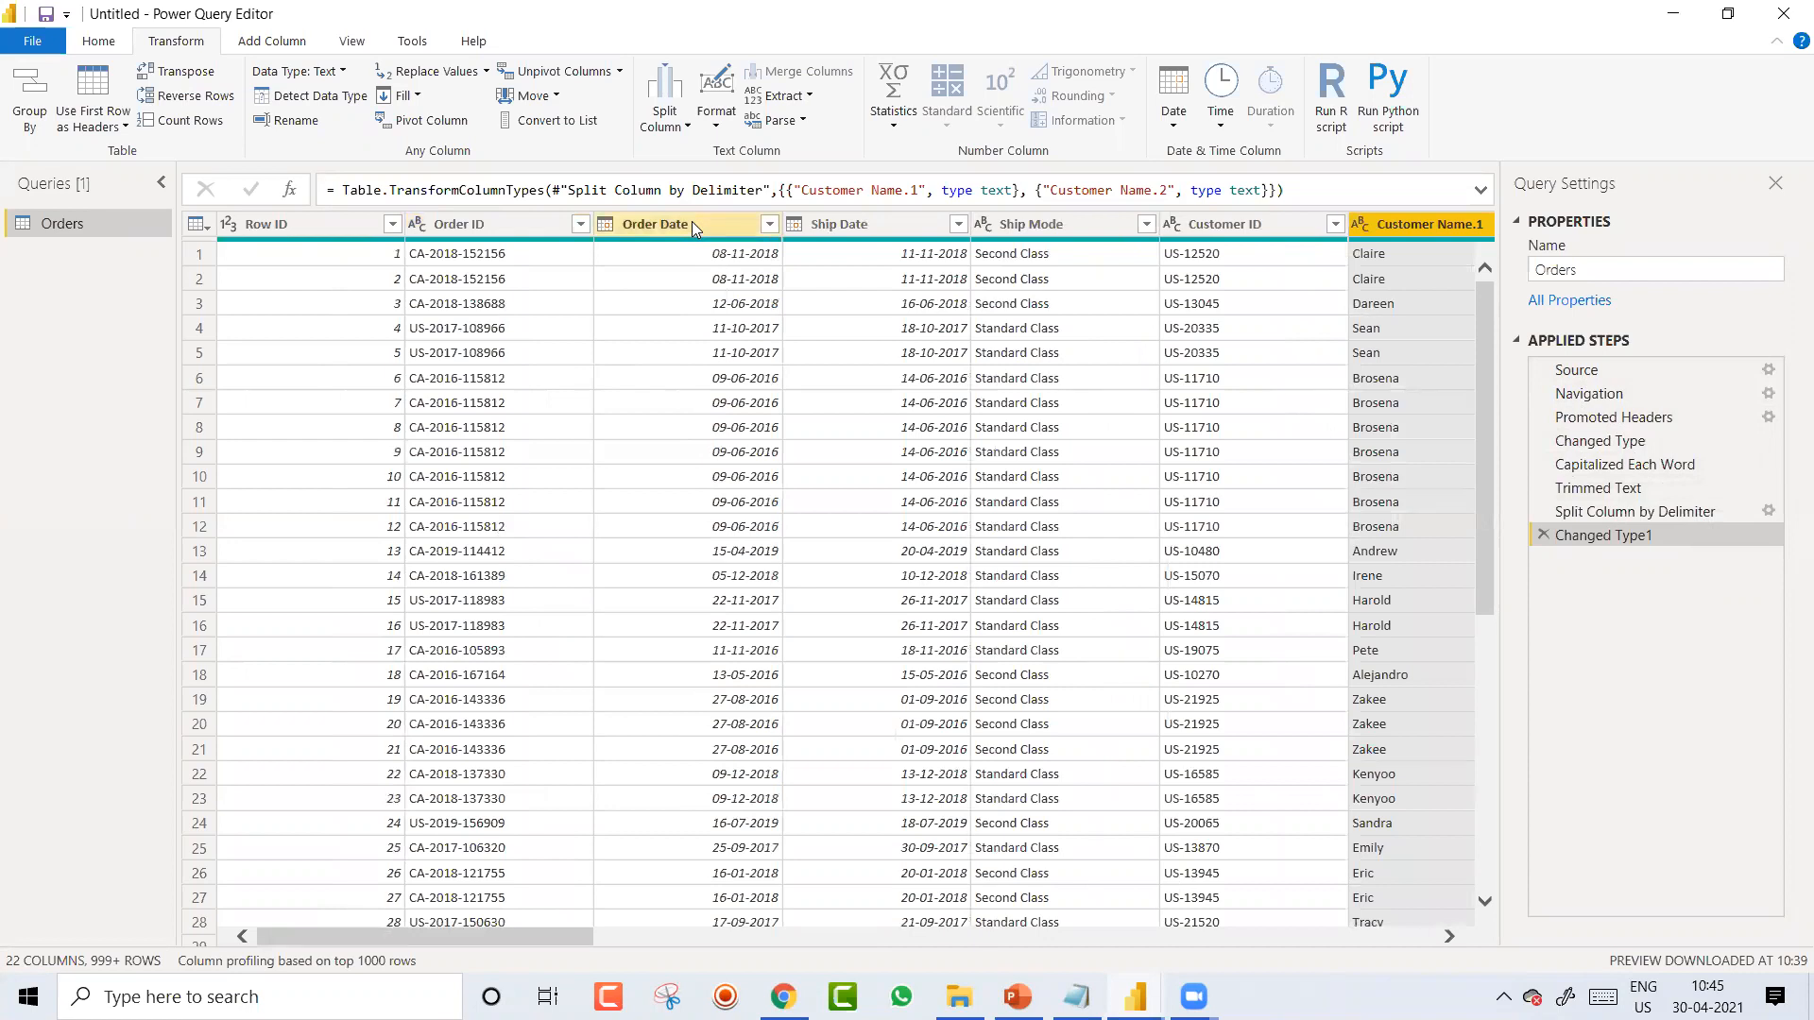
right_click(653, 227)
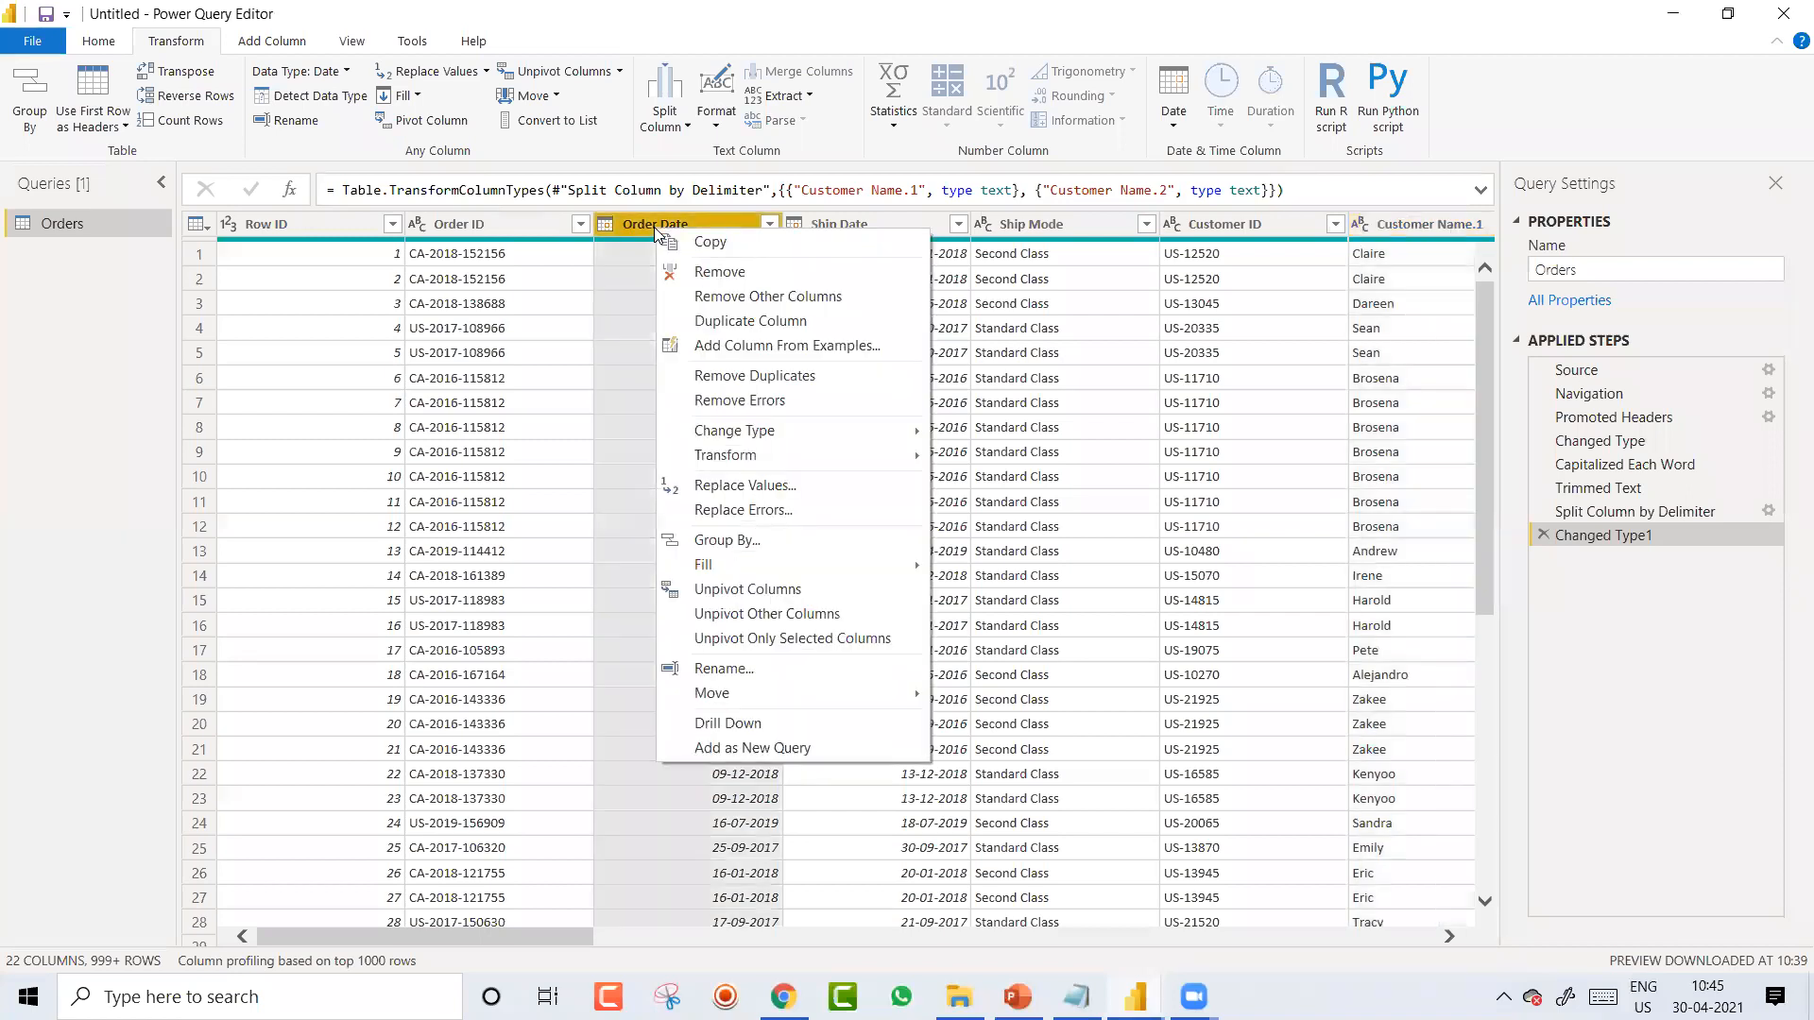
mouse_move(814, 446)
left_click(607, 26)
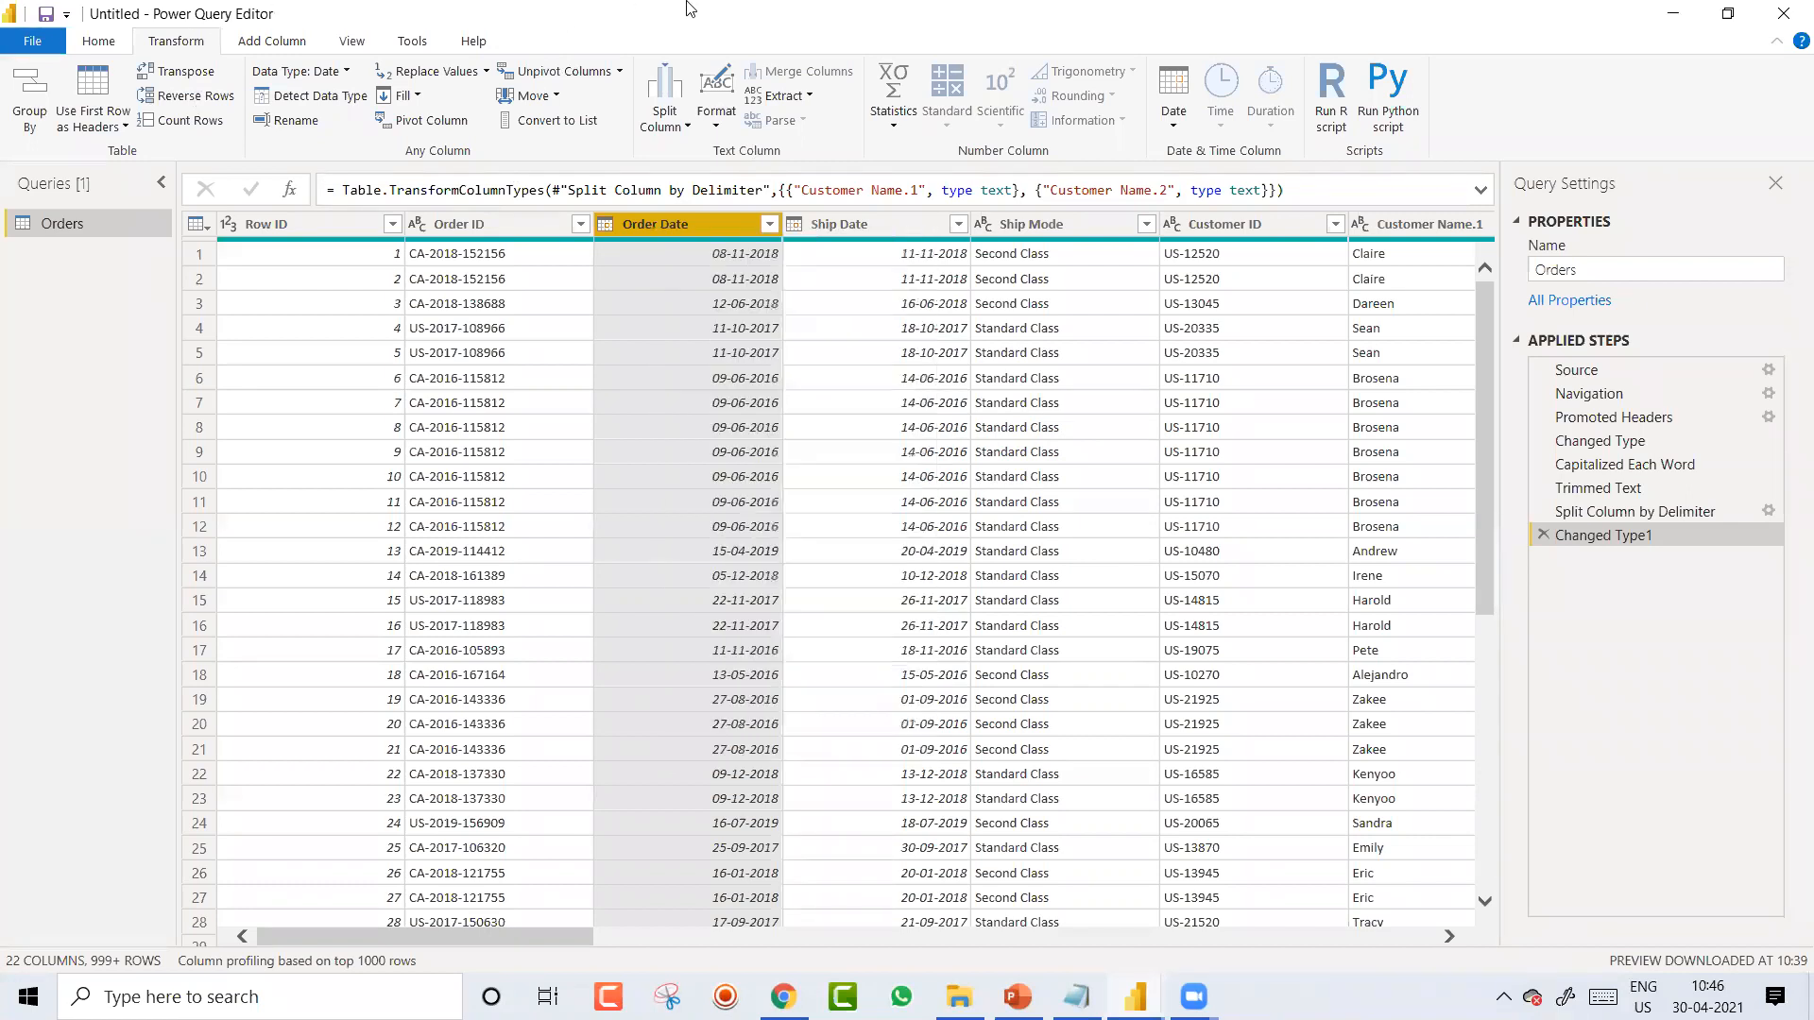
left_click(790, 96)
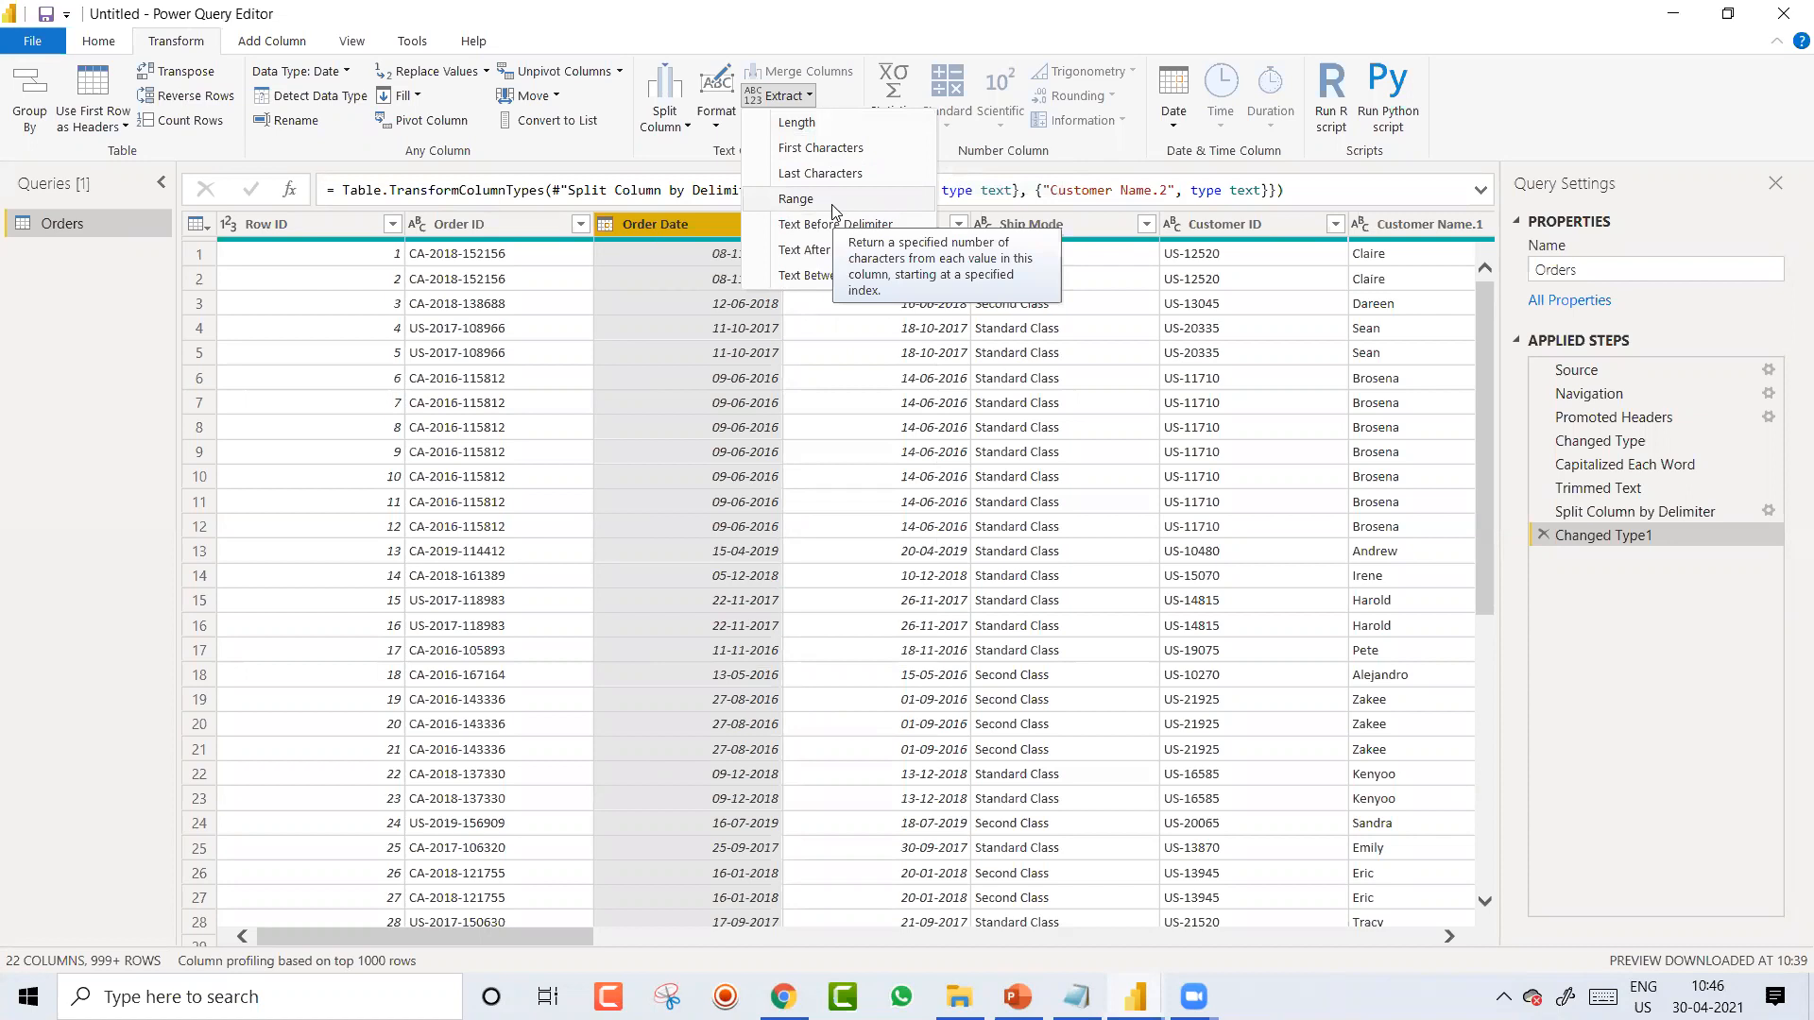
left_click(688, 225)
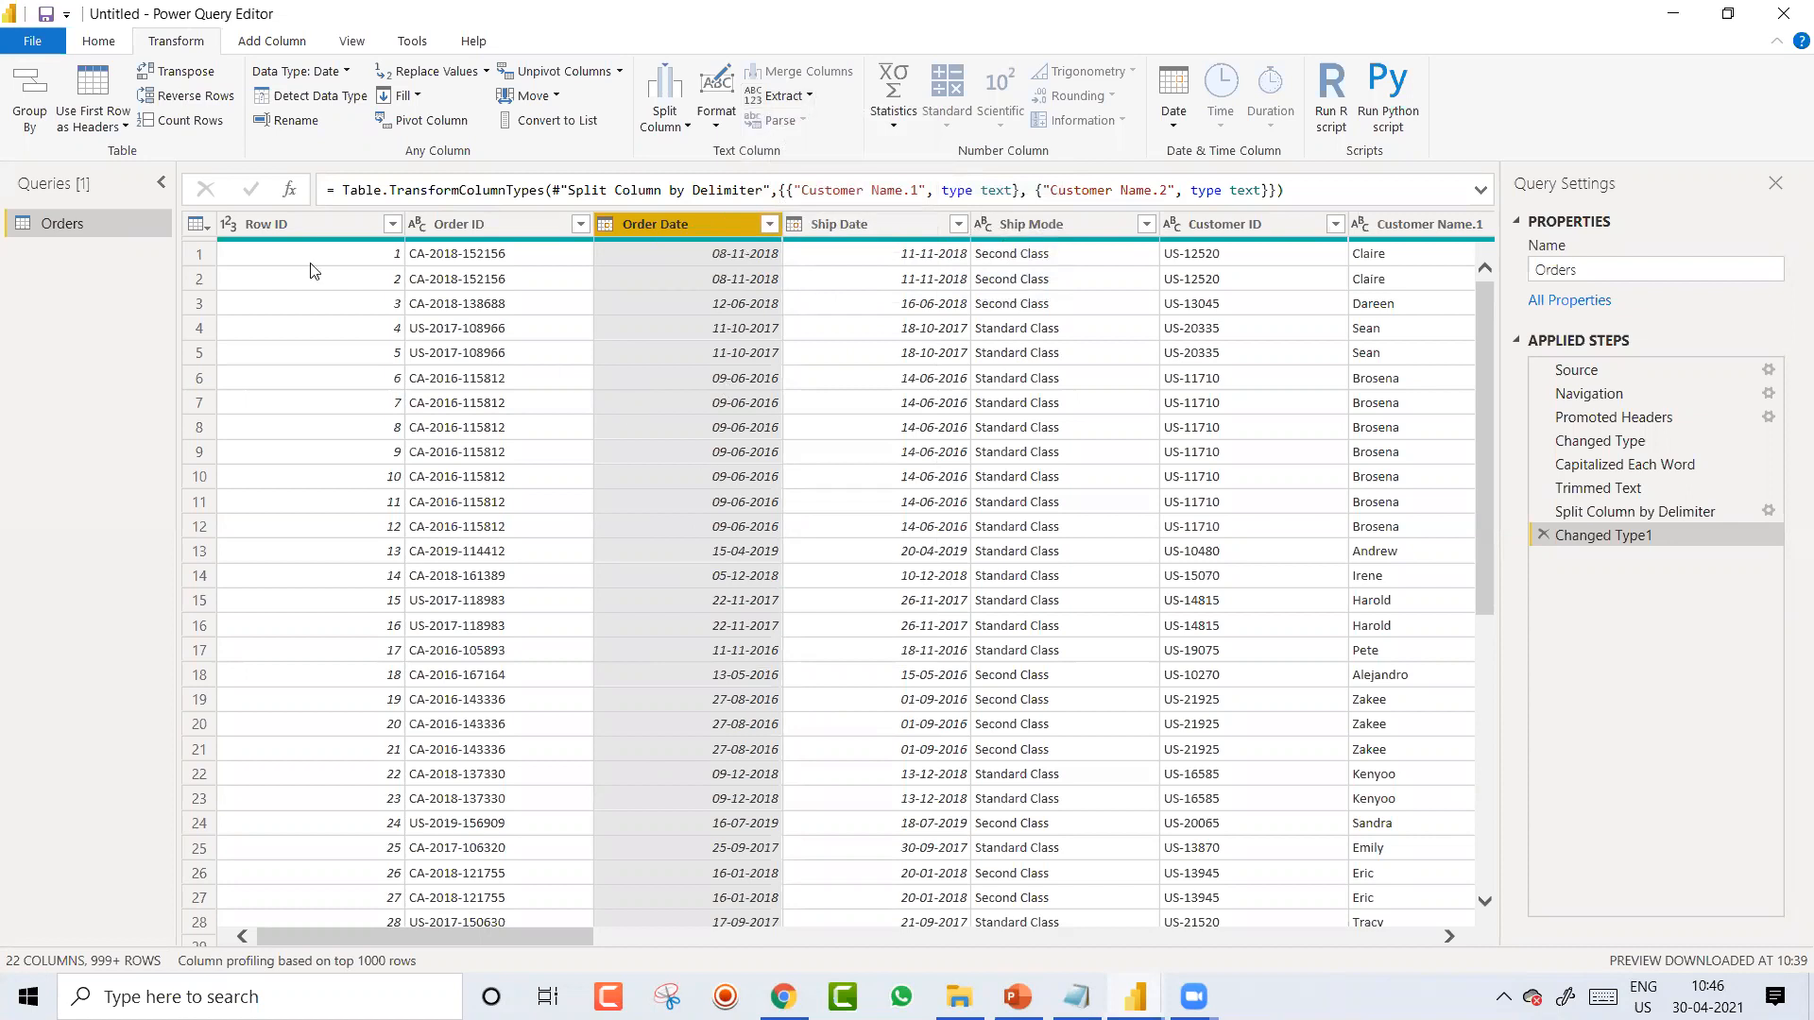
Step: Close Power Query Editor and apply the Orders query changes to the report
left_click(106, 43)
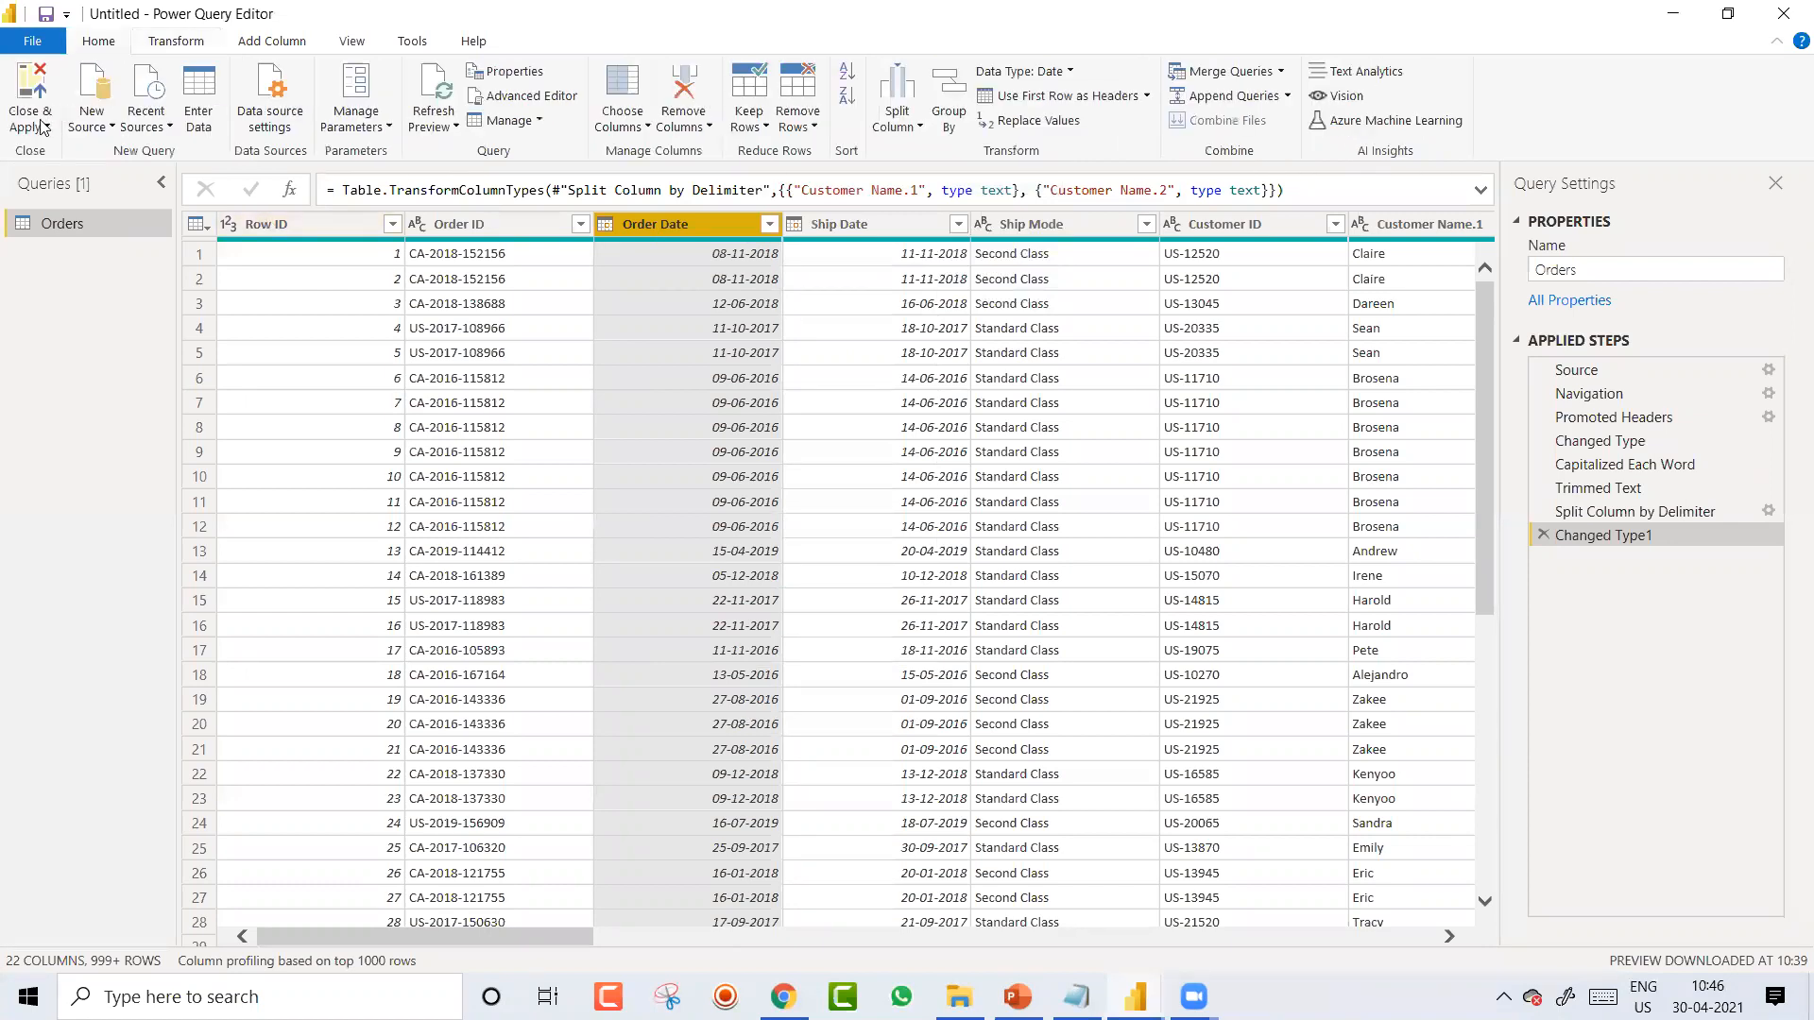
left_click(44, 126)
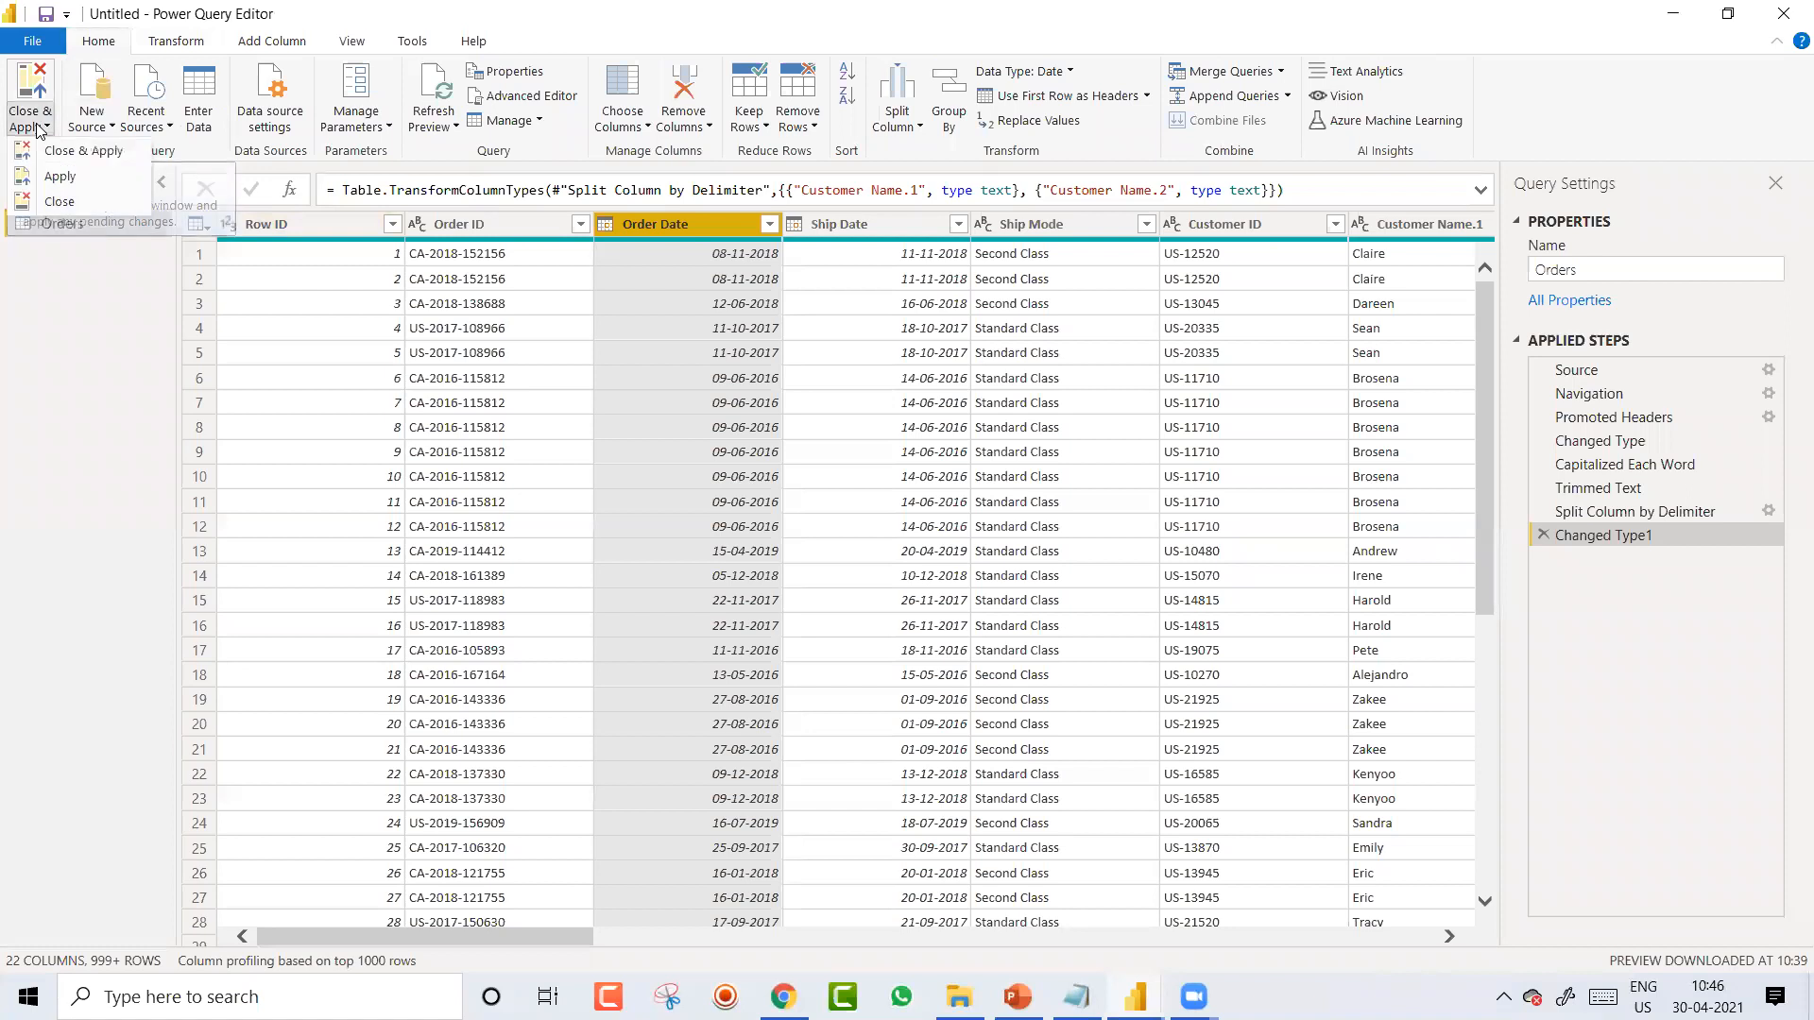
left_click(79, 161)
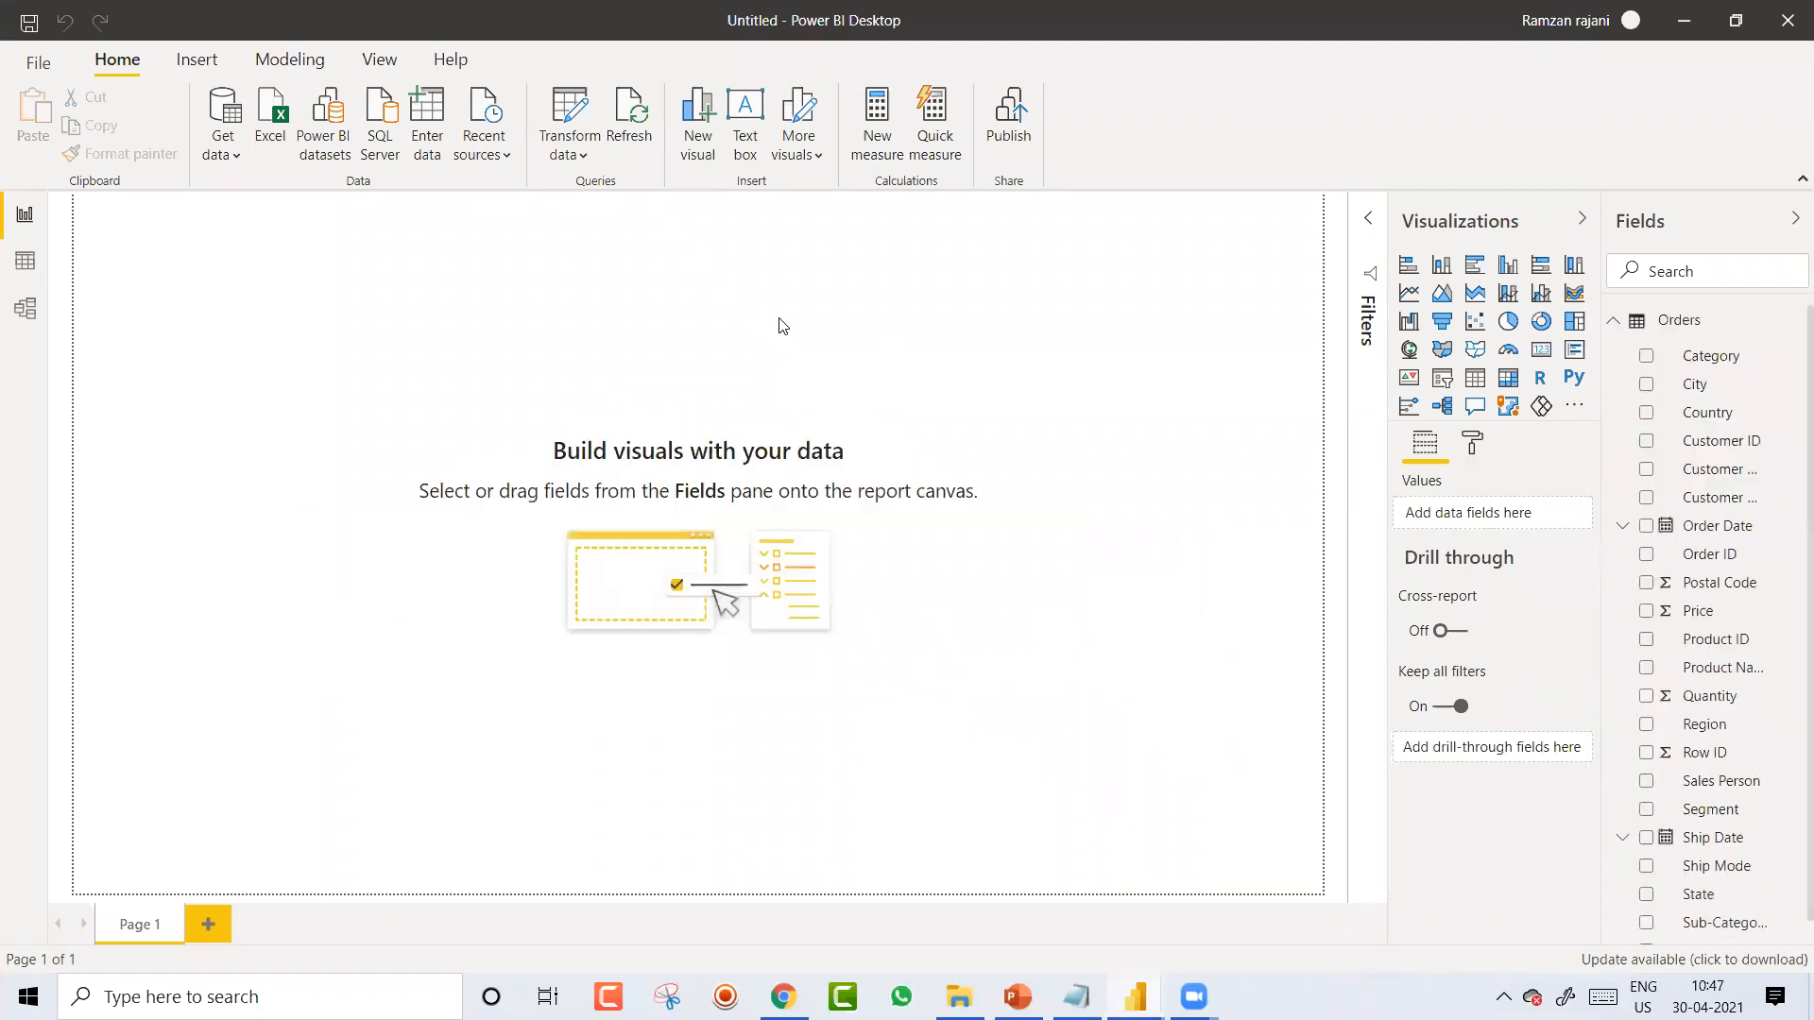
Step: Examine the loaded Orders table rows in the Data view, including the split customer name and city columns
left_click(24, 264)
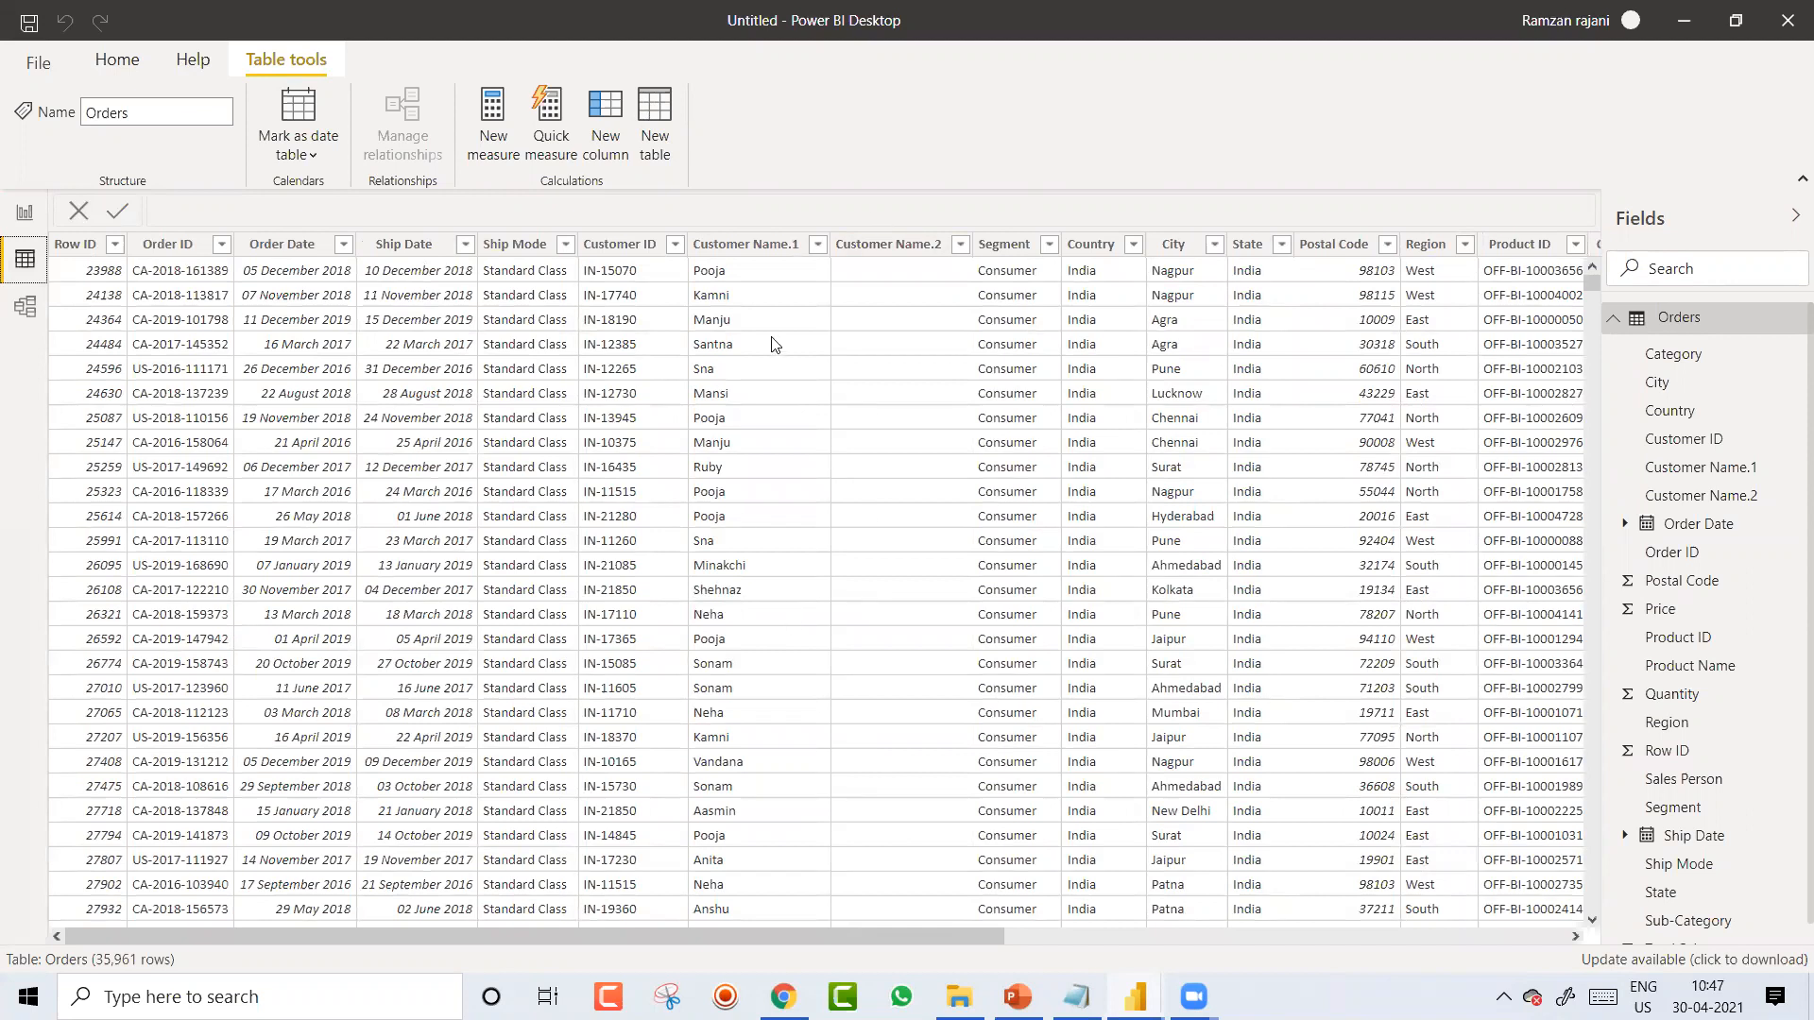
left_click_drag(1592, 282, 1596, 349)
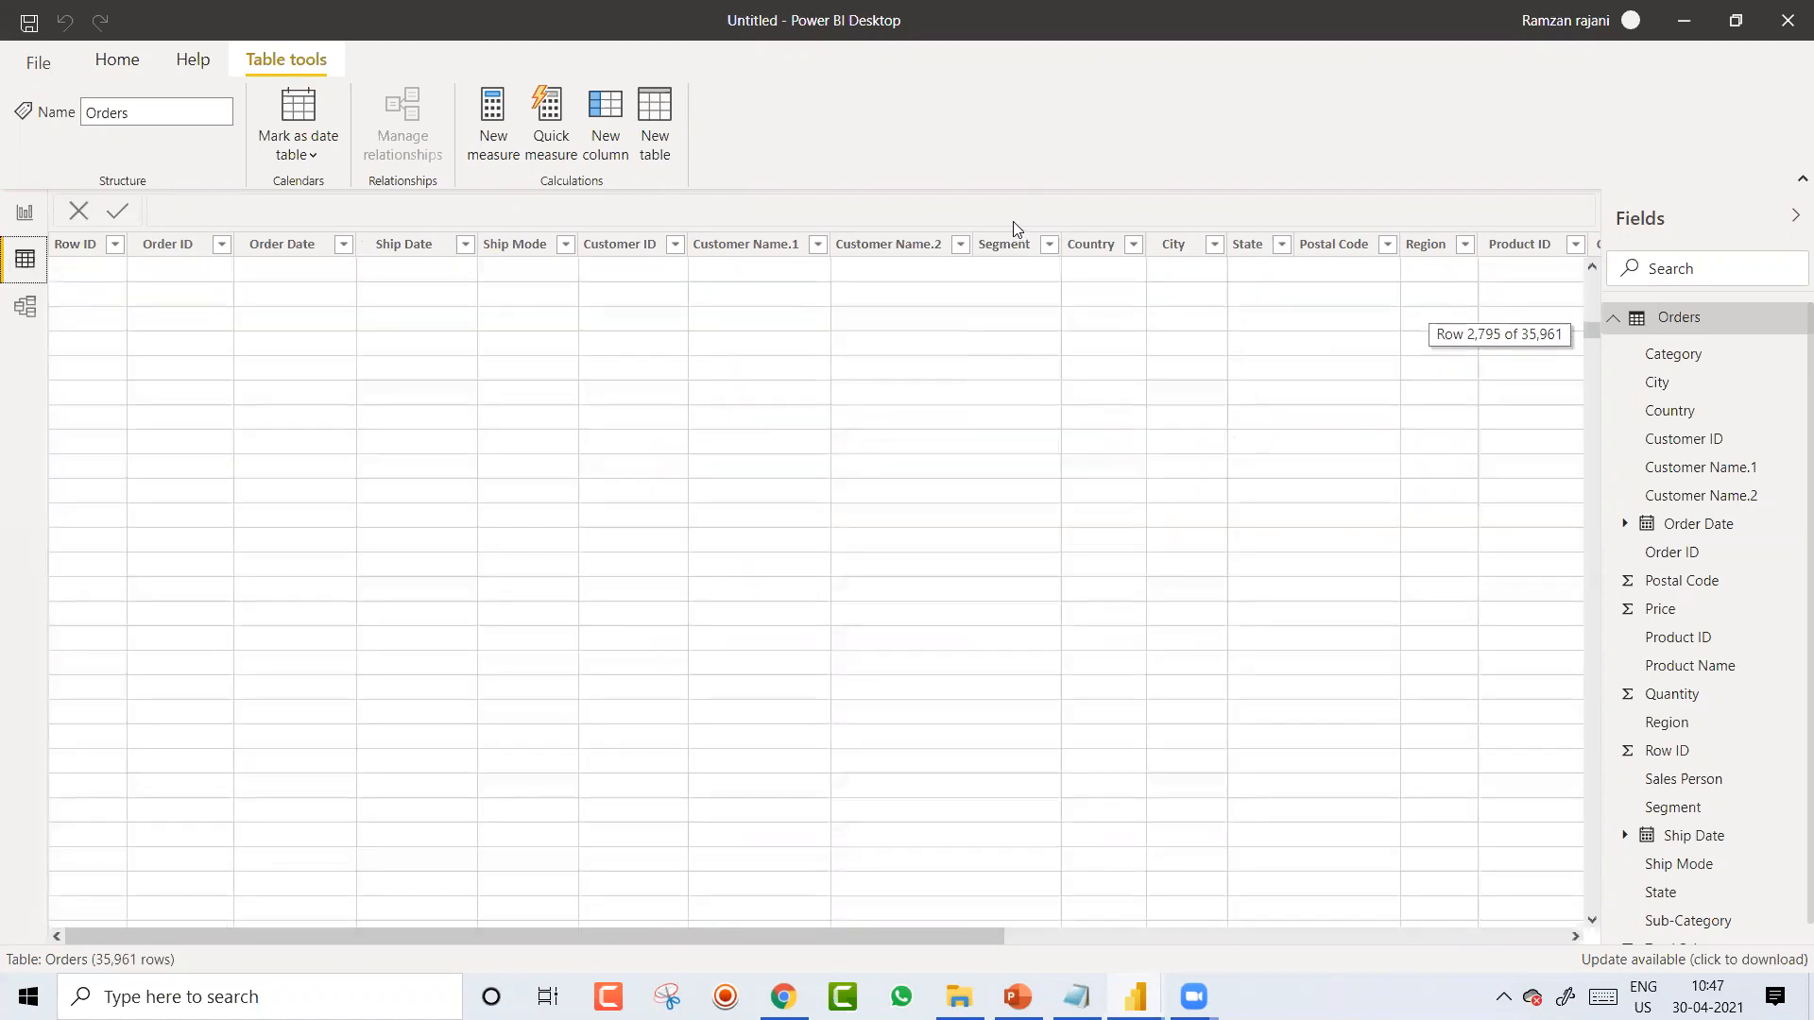
left_click(1594, 923)
left_click(1594, 923)
left_click(1594, 925)
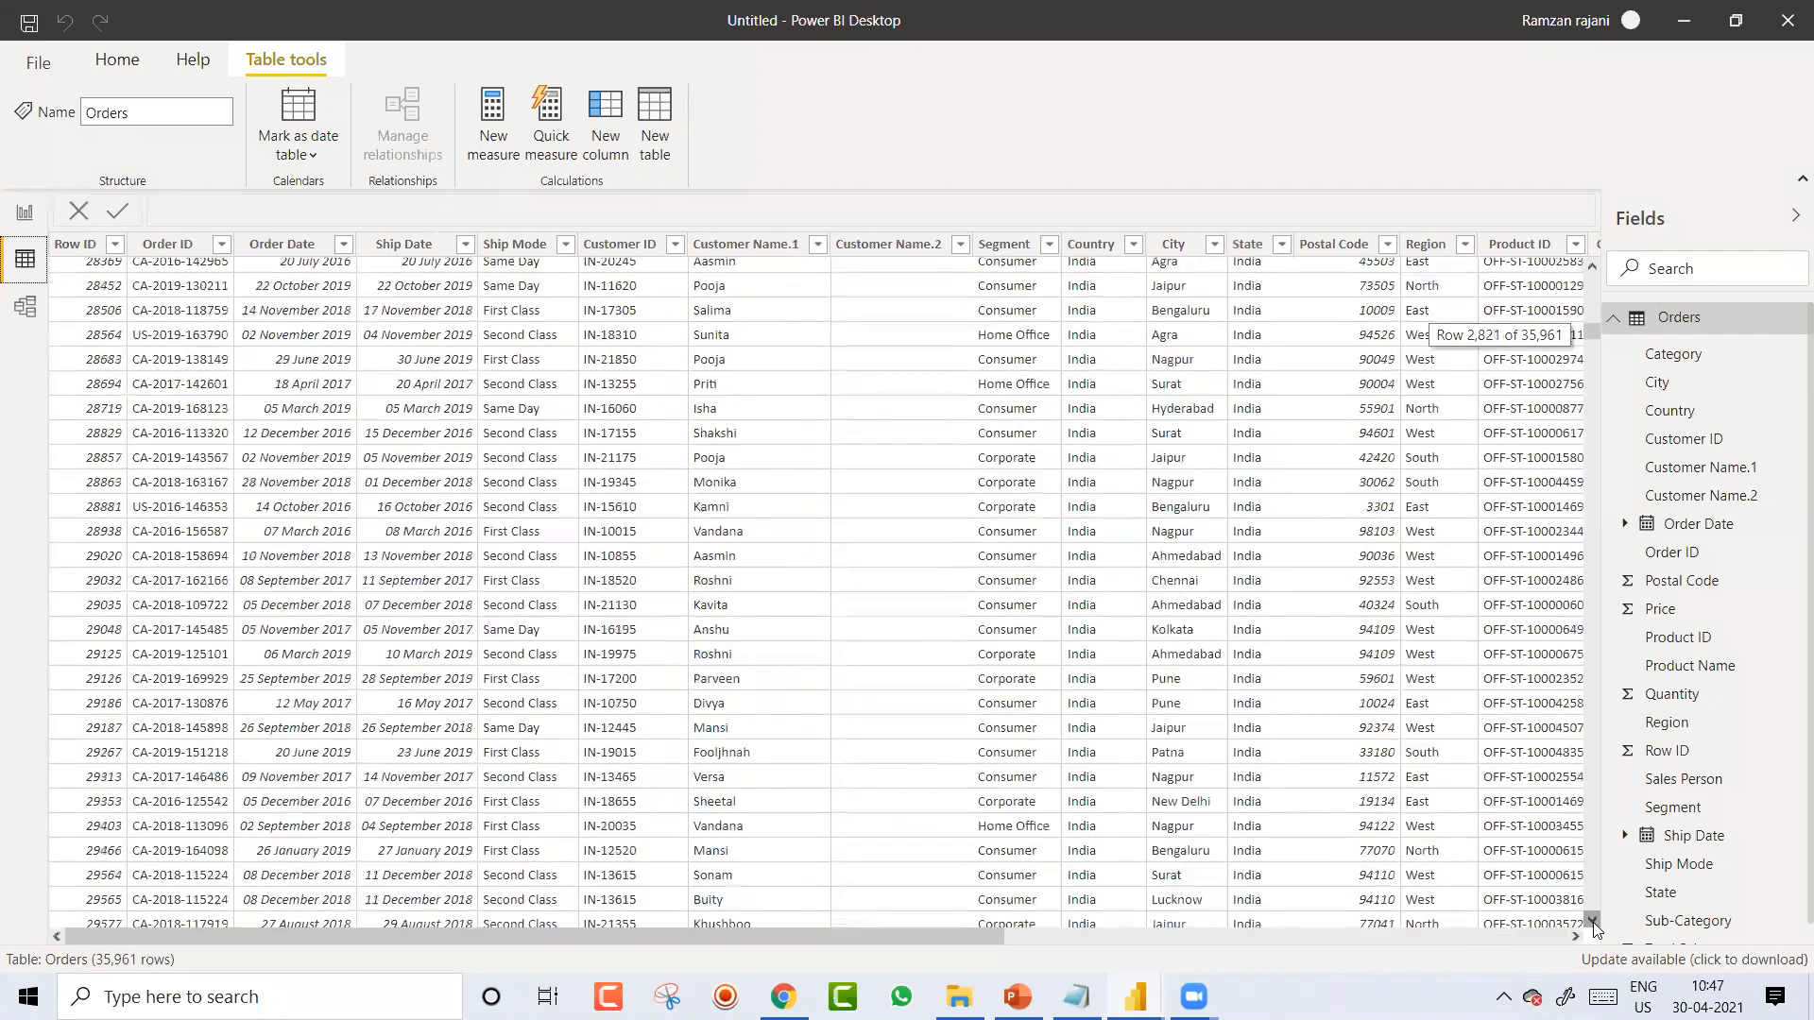
left_click(1593, 923)
left_click(1594, 923)
left_click(1594, 923)
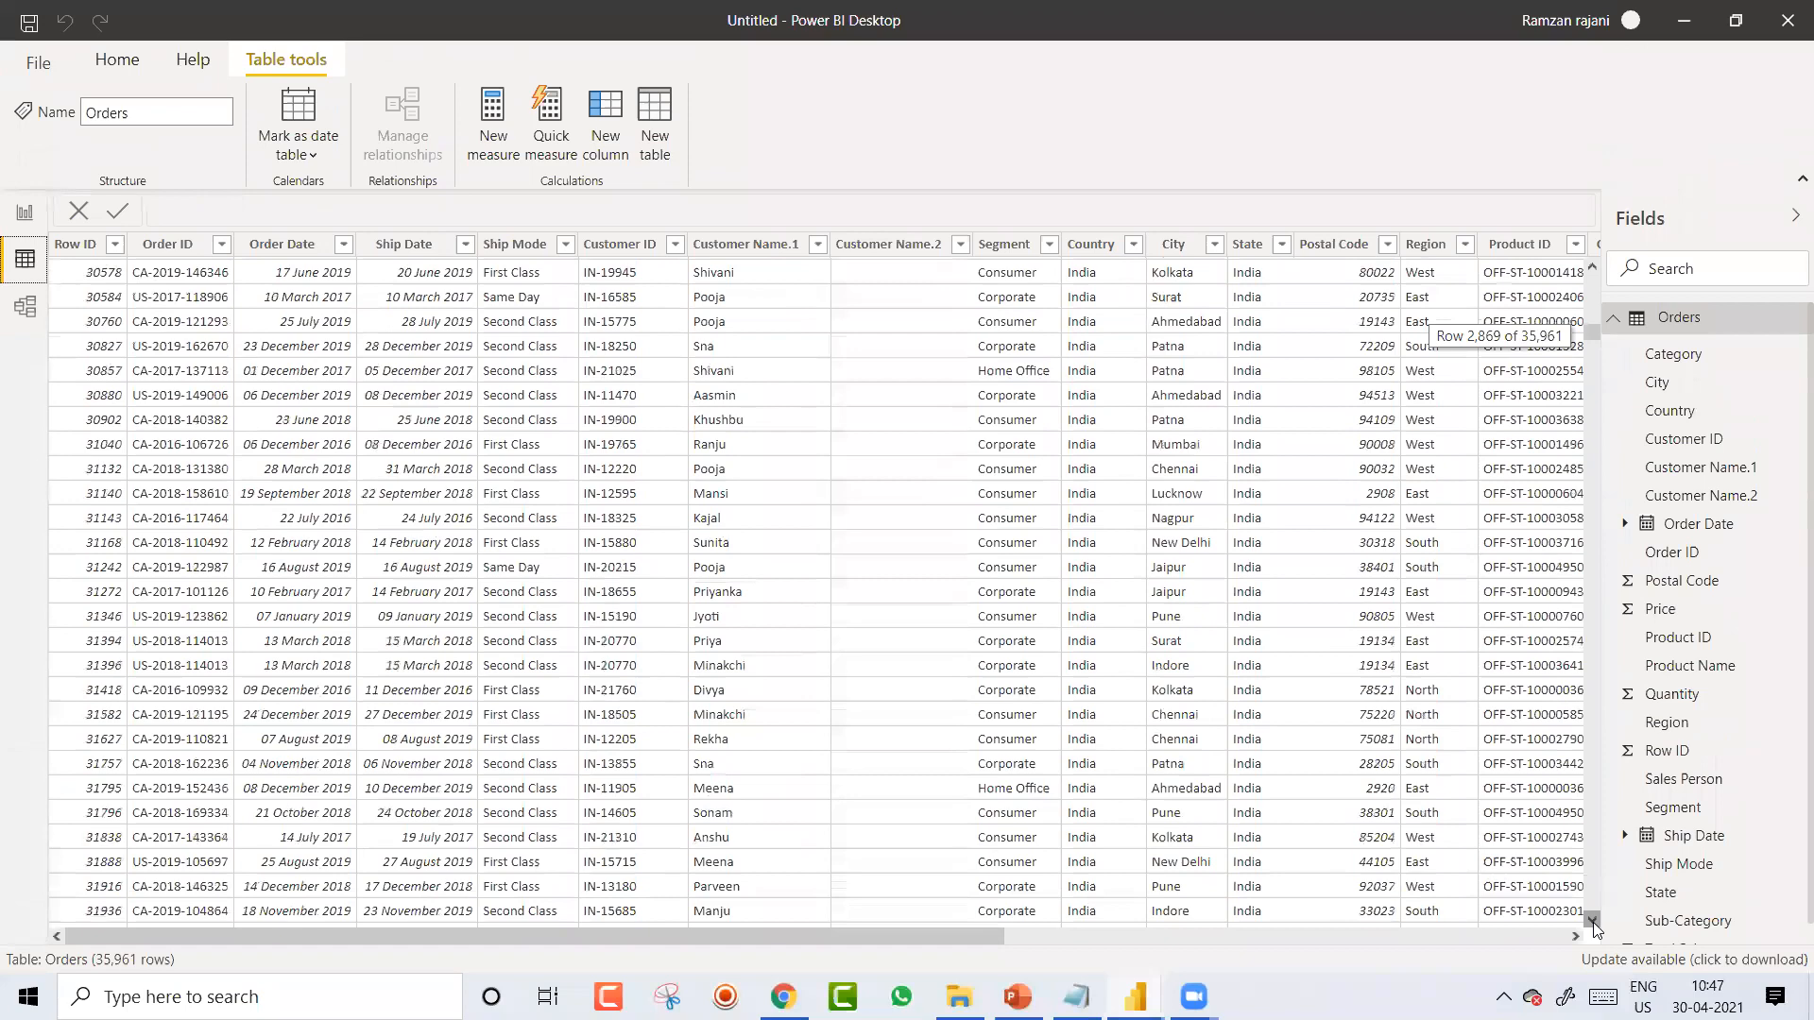
left_click(1594, 923)
left_click(1594, 923)
left_click(1594, 923)
left_click(1593, 923)
left_click(1594, 923)
left_click(1594, 923)
left_click(1594, 923)
left_click(1594, 923)
left_click(1594, 923)
left_click(1593, 923)
left_click(1594, 923)
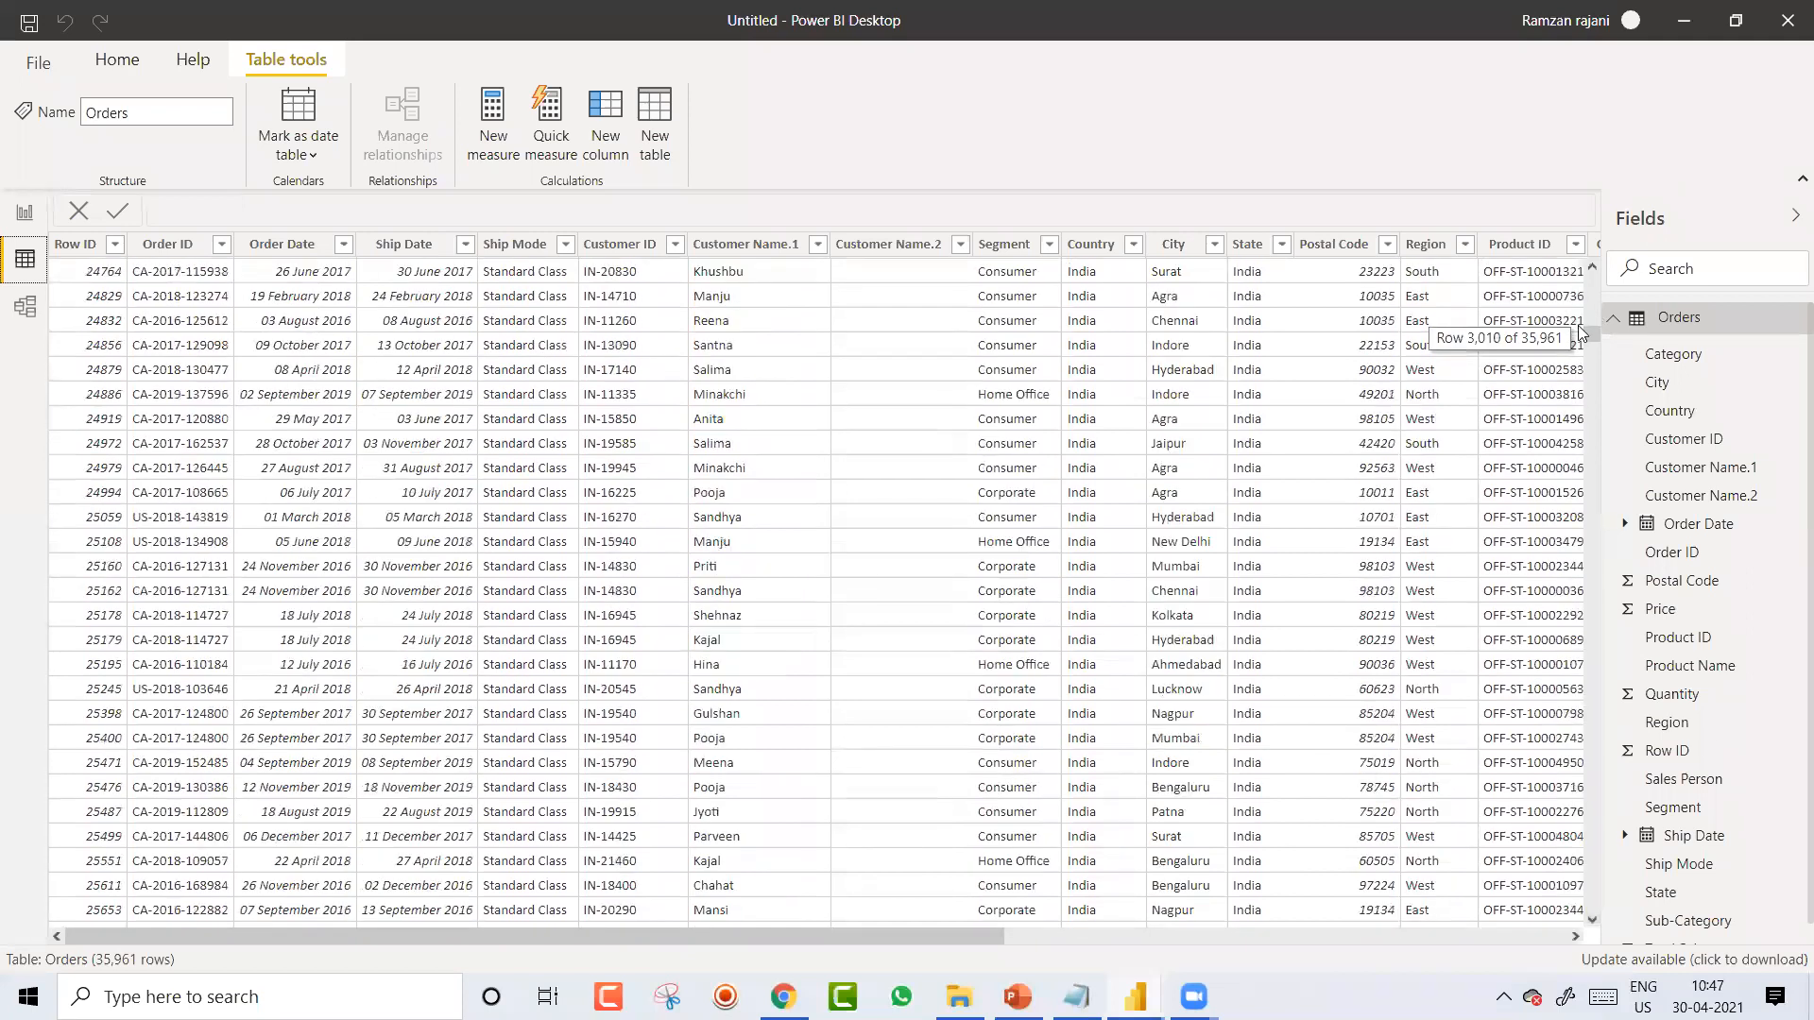
left_click_drag(1594, 342, 1576, 245)
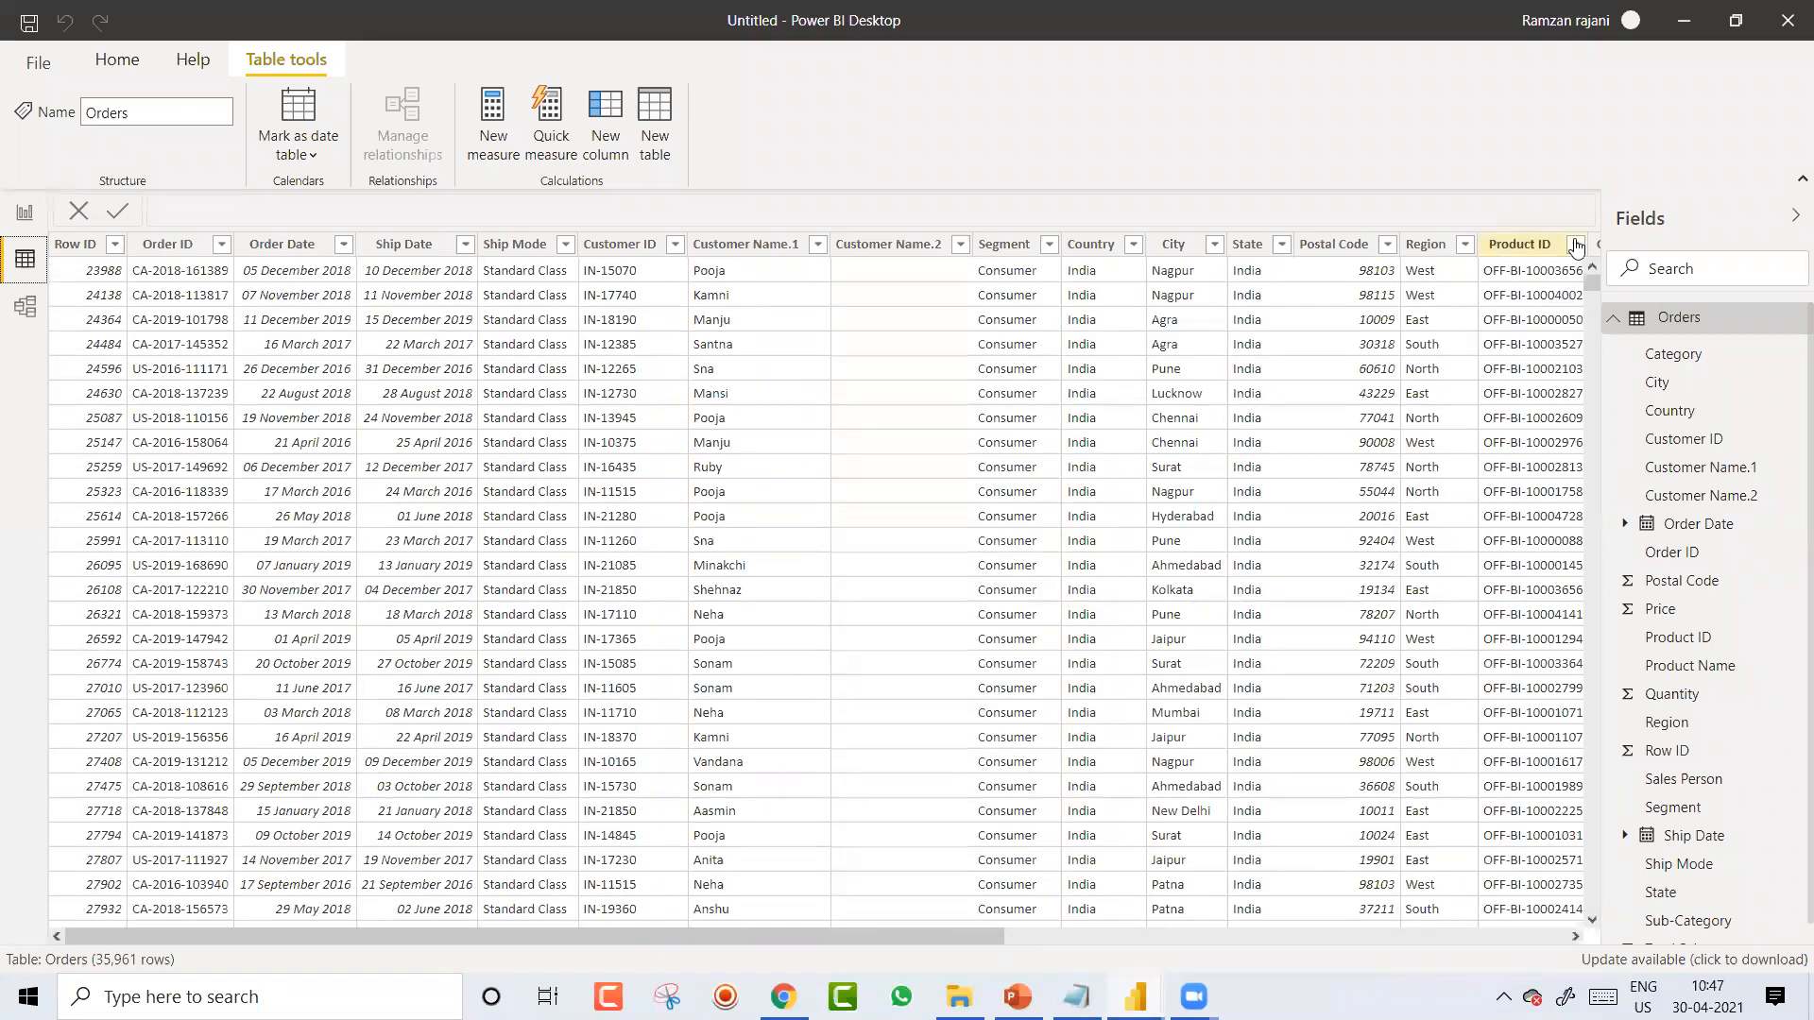
left_click(119, 60)
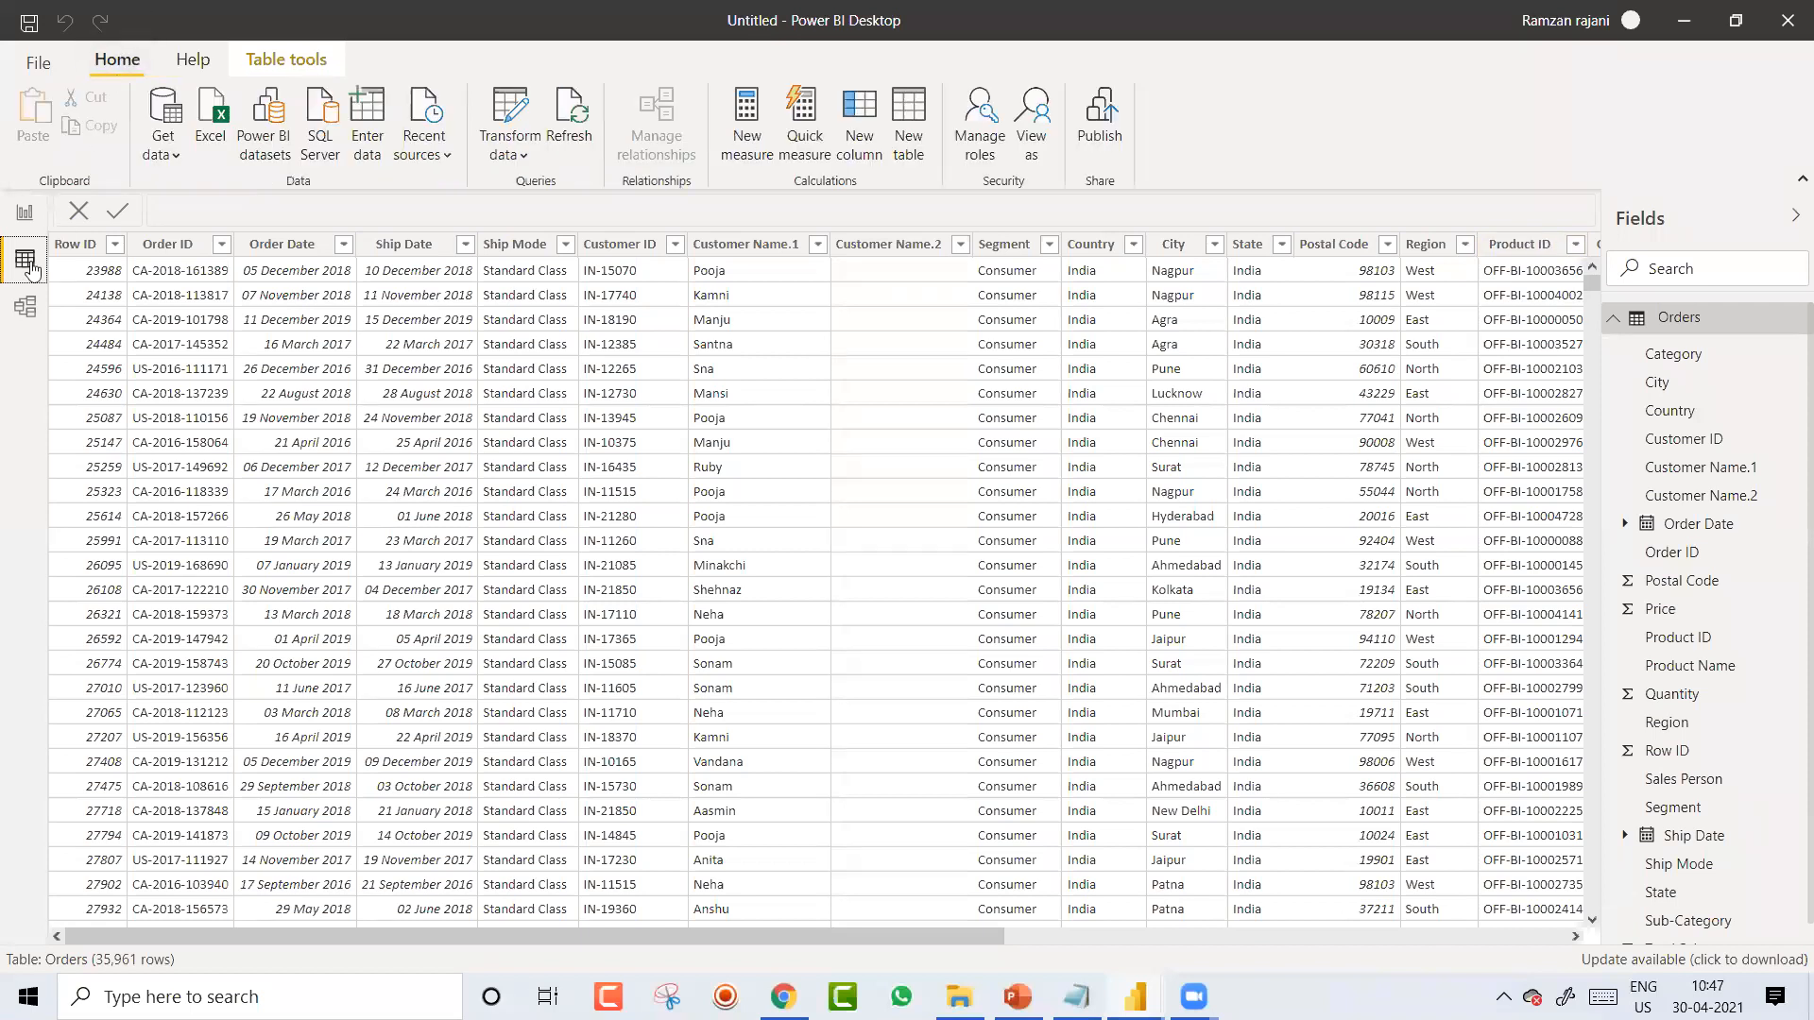
Step: Return to the report view, look over the session agenda in Notepad and switch to PowerPoint
left_click(26, 219)
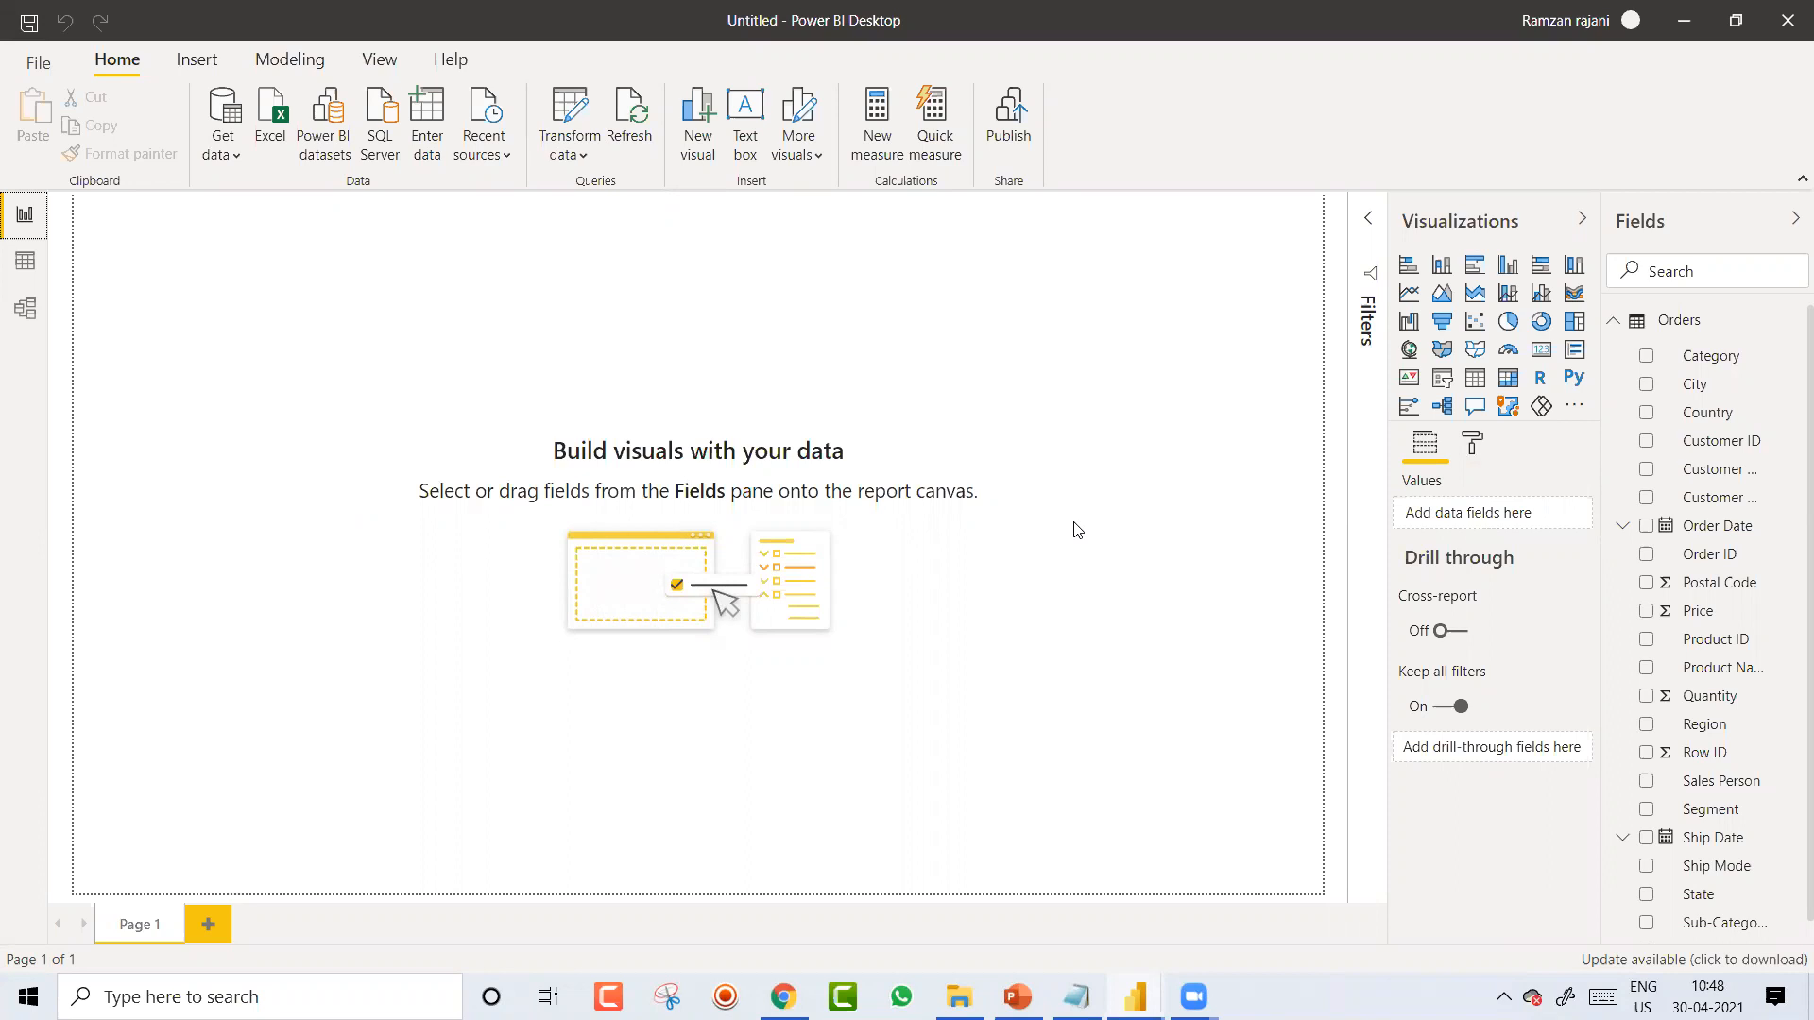
key("alt+Tab")
key("super+s")
type("power")
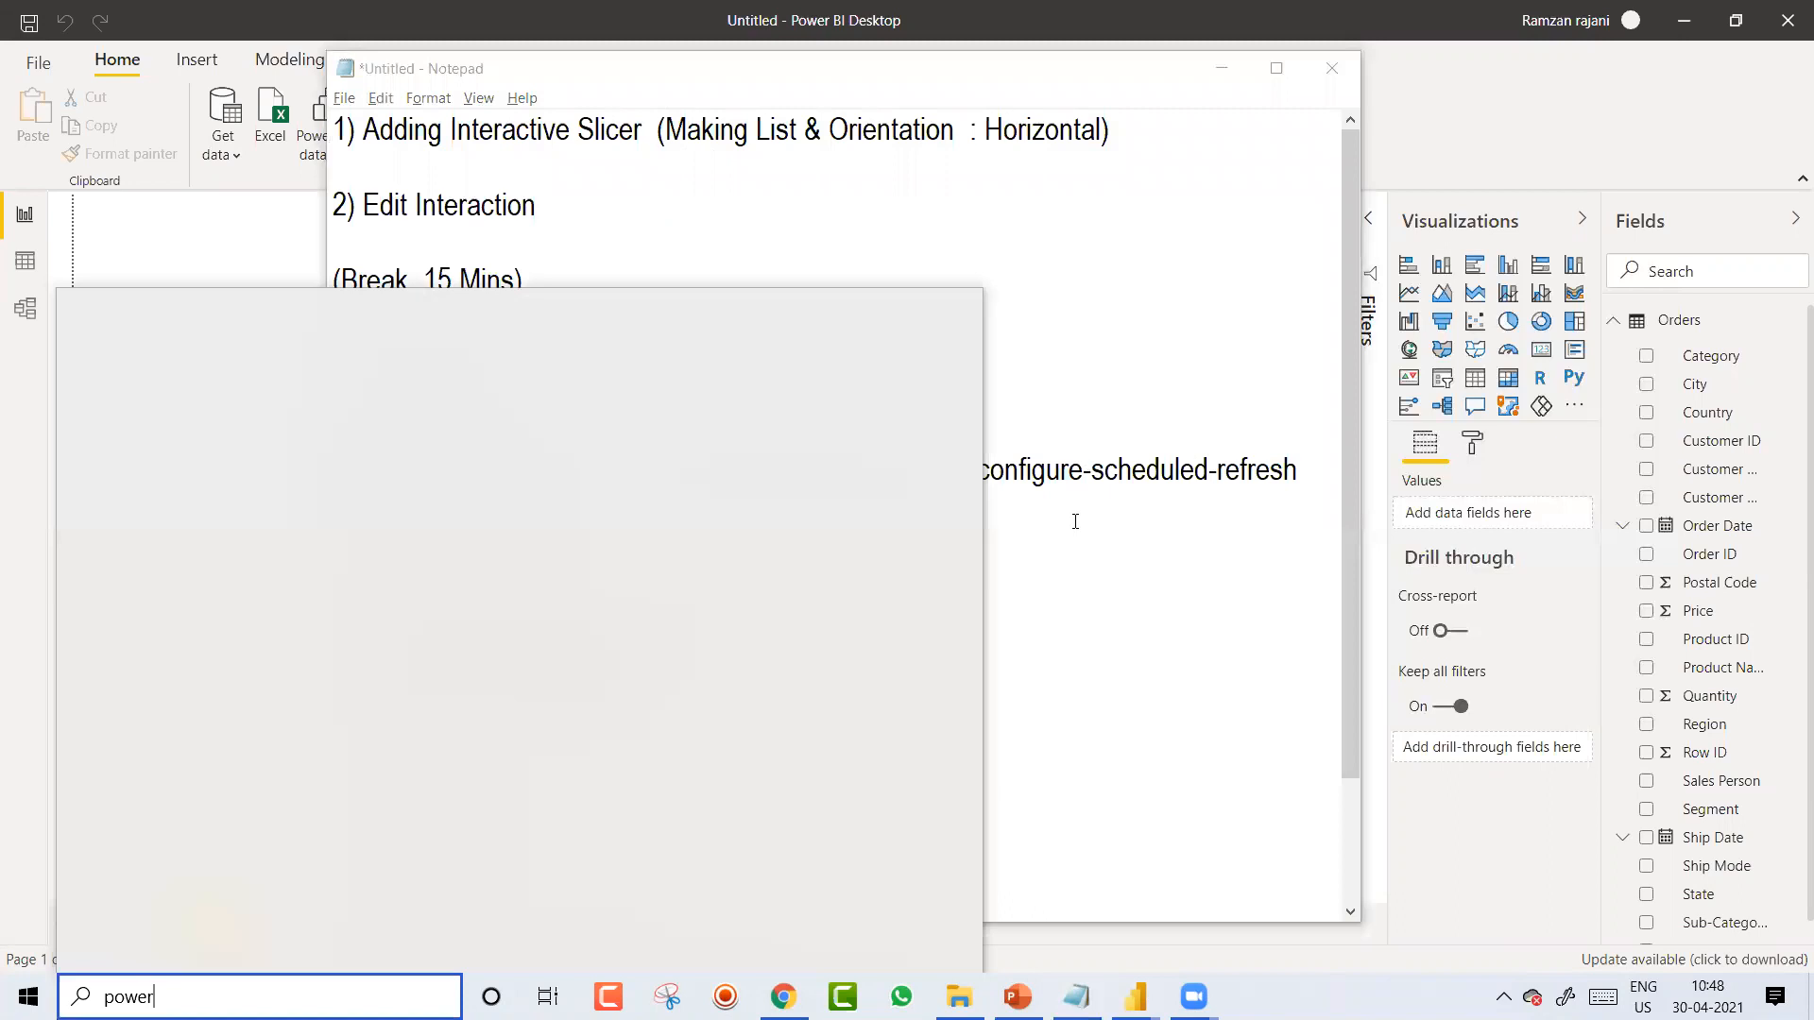
key("Down")
key("Down")
key("Return")
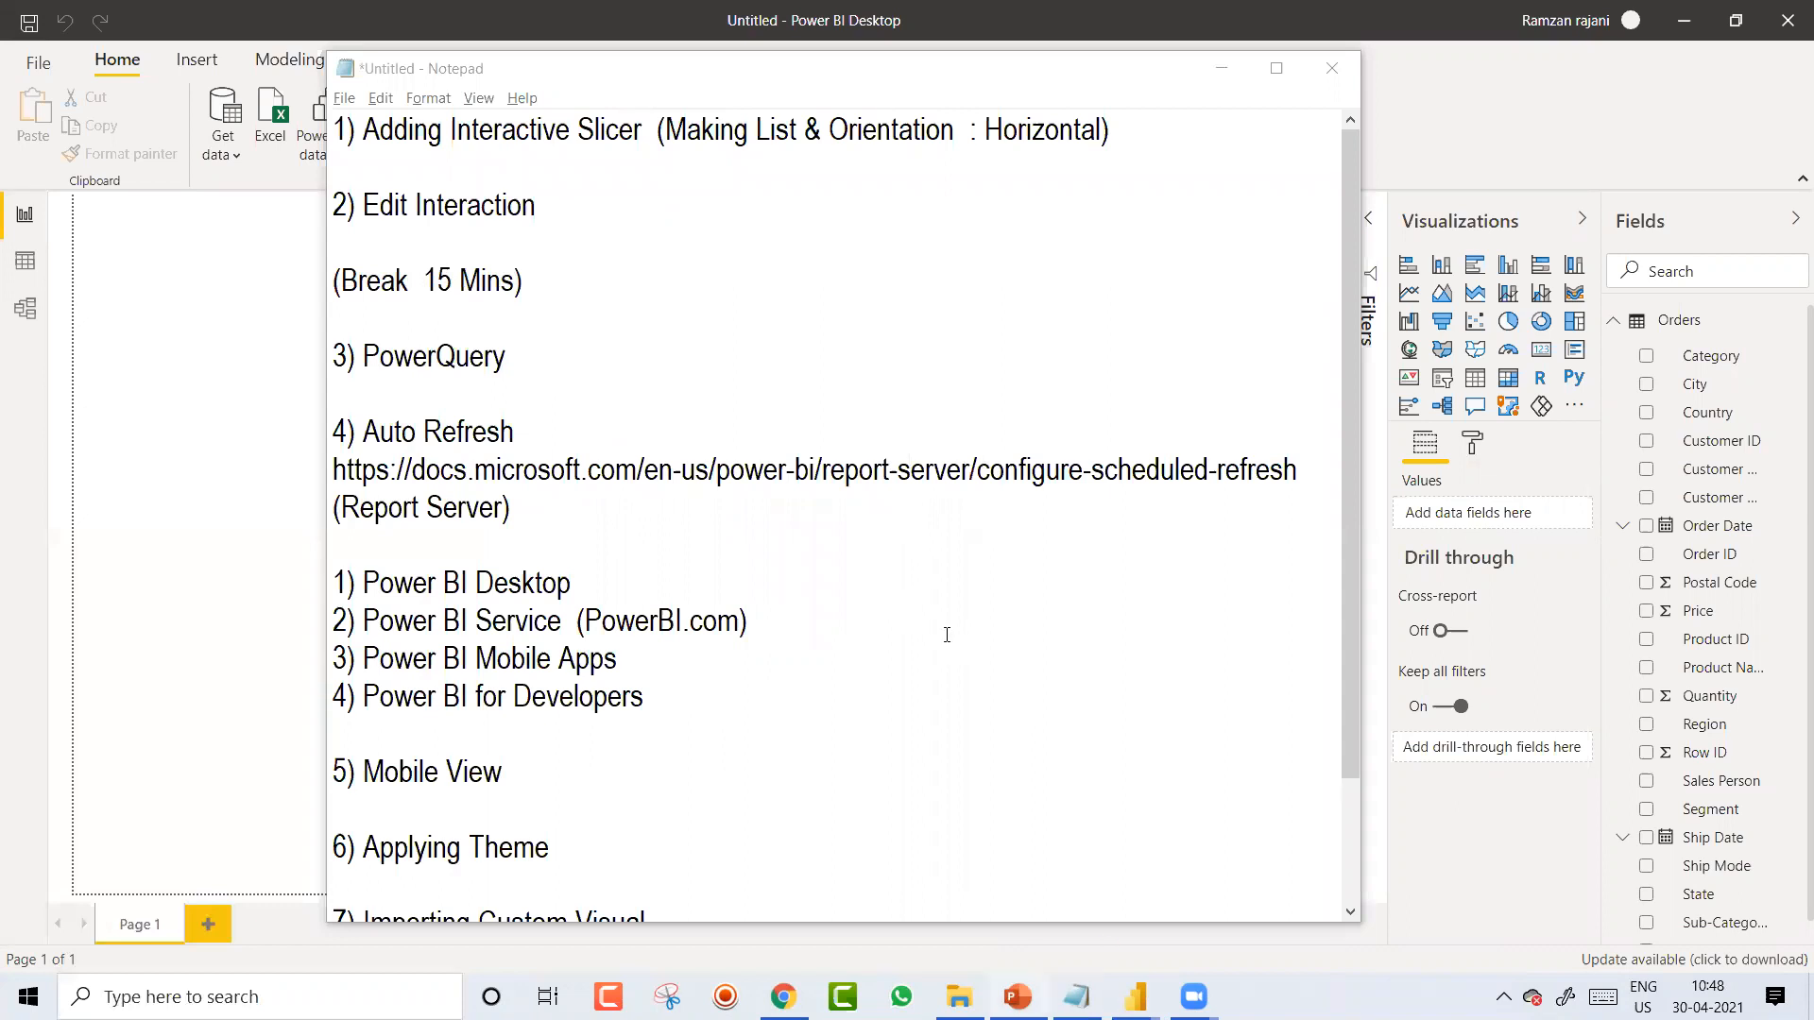
left_click(912, 468)
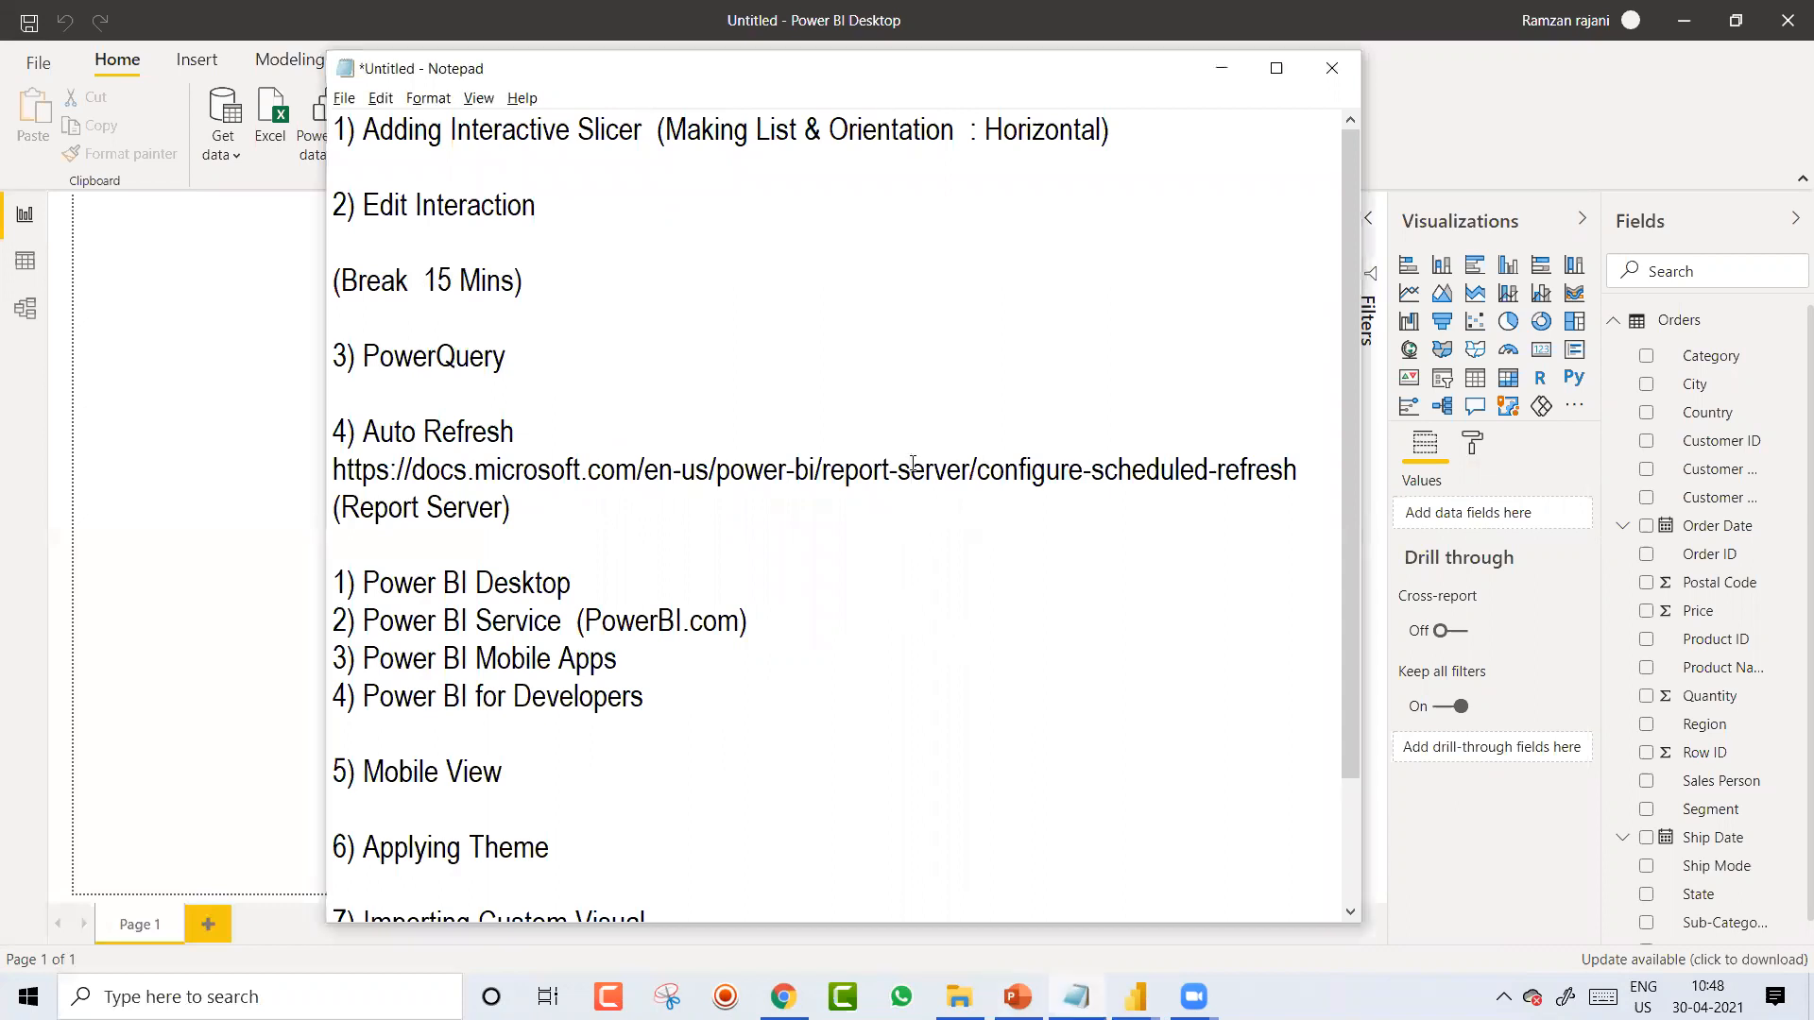
left_click(1017, 996)
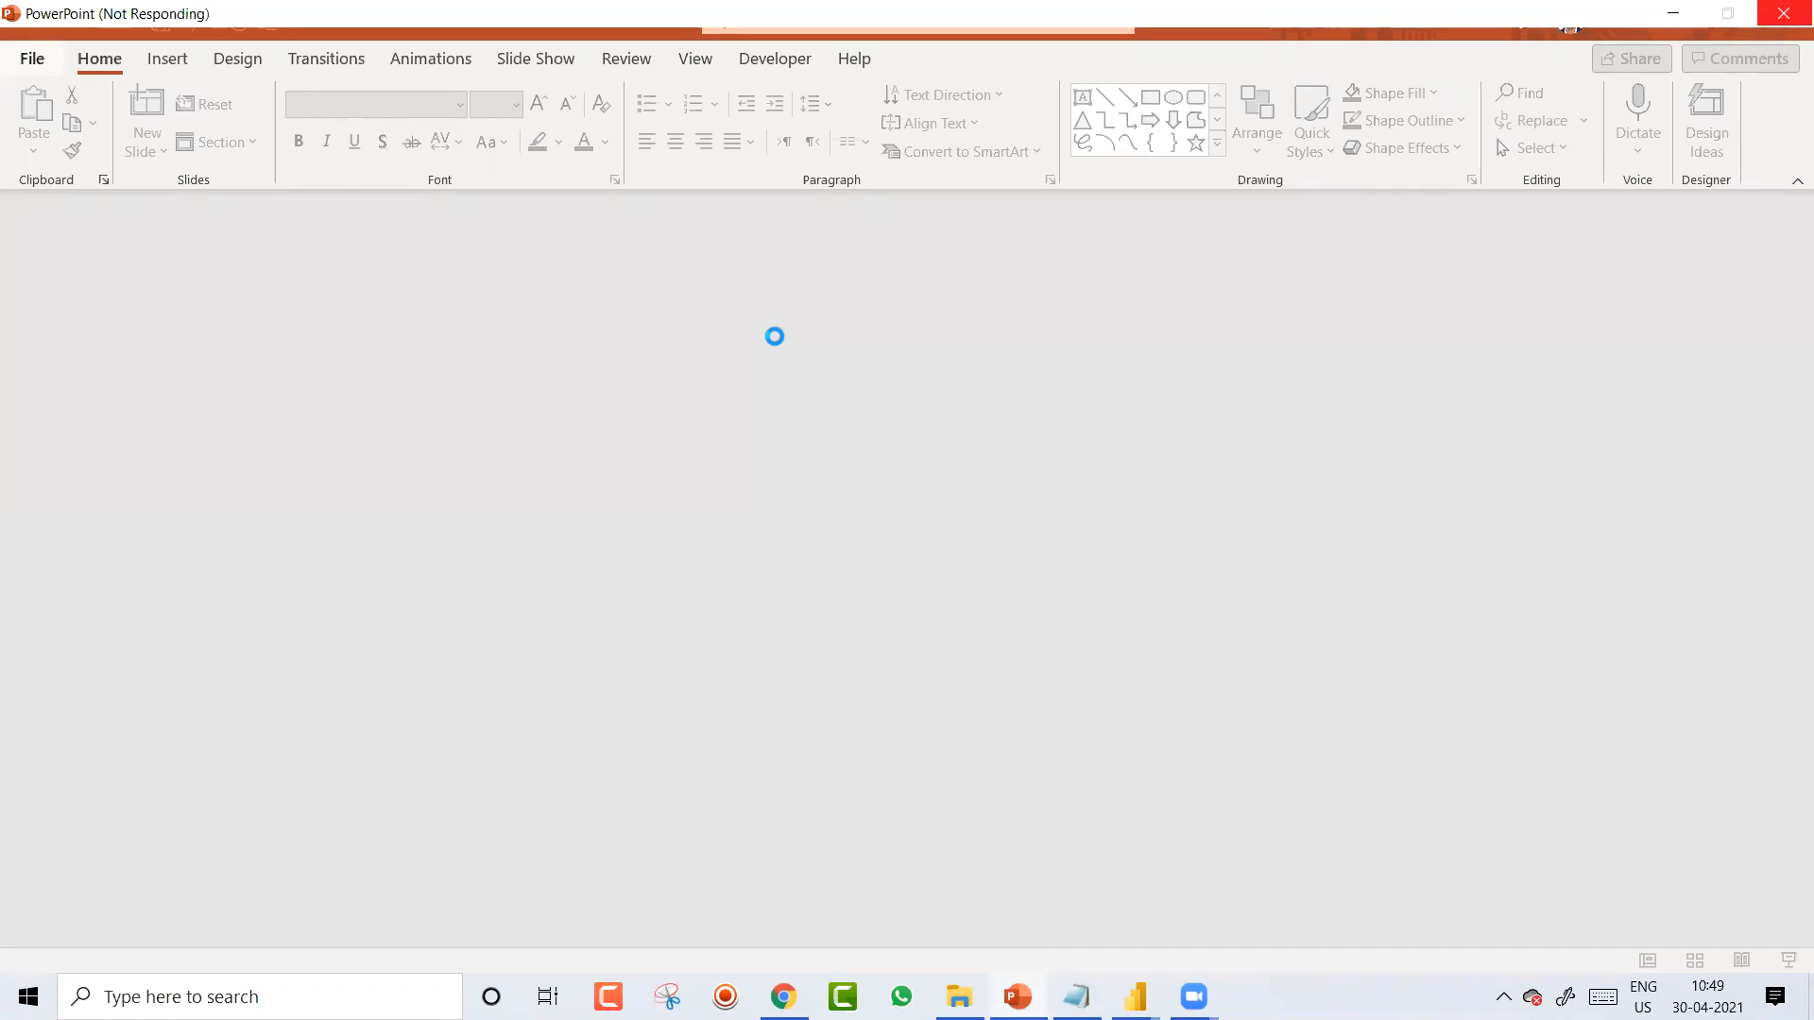
Step: Switch back to the Untitled Power BI Desktop report and close it without saving the changes
key("alt+Tab")
key("alt+Tab")
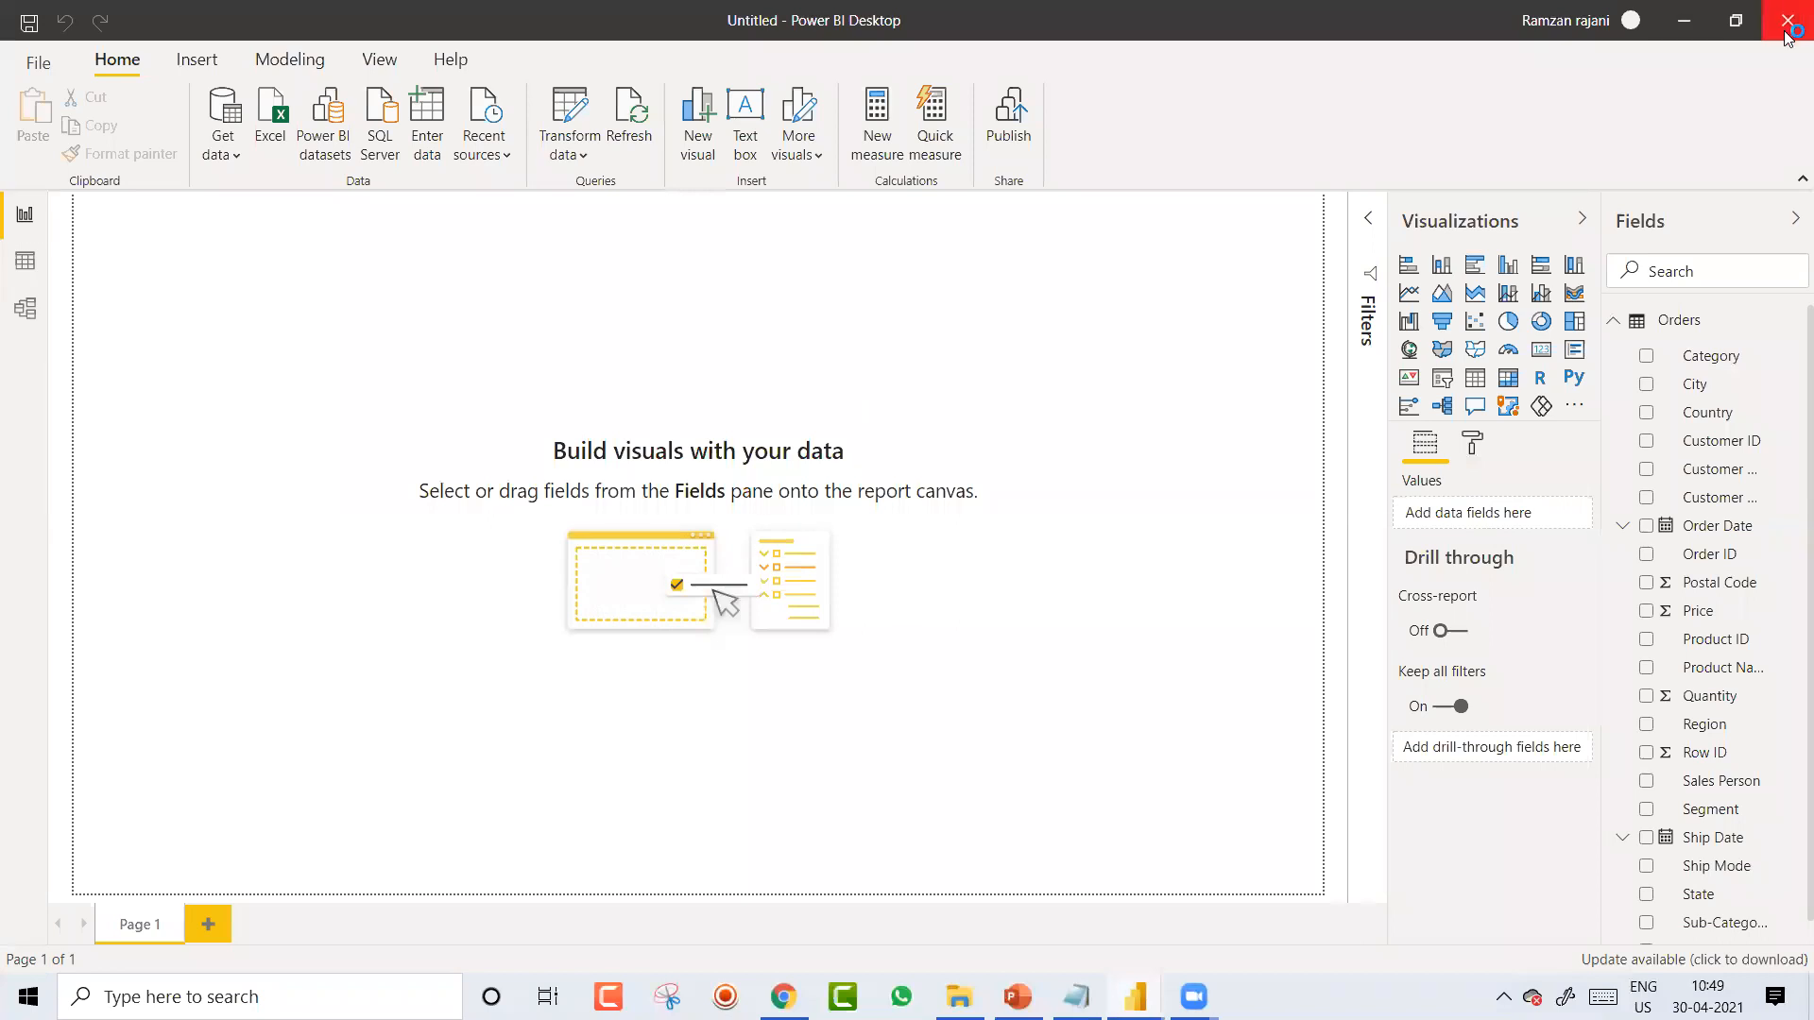
key("alt+Tab")
key("alt+Tab")
key("alt+Tab")
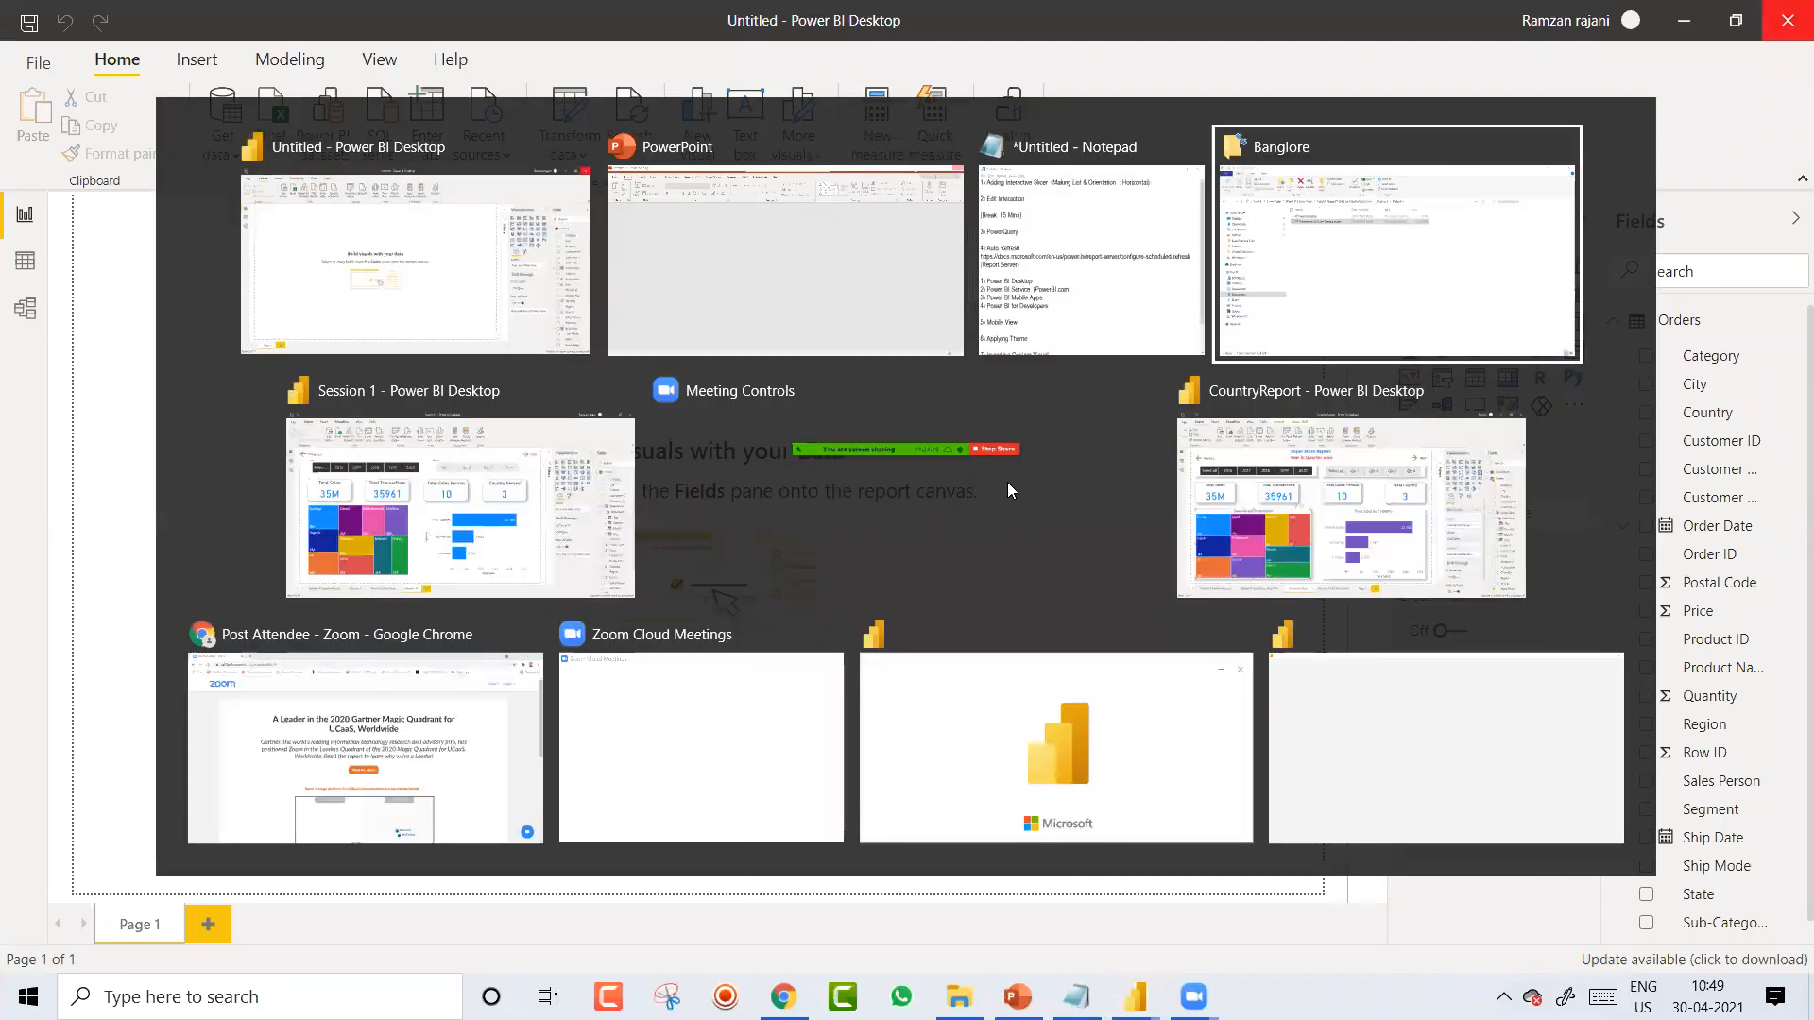
key("alt+Tab")
key("alt+Tab")
key("alt+Tab")
left_click(1007, 481)
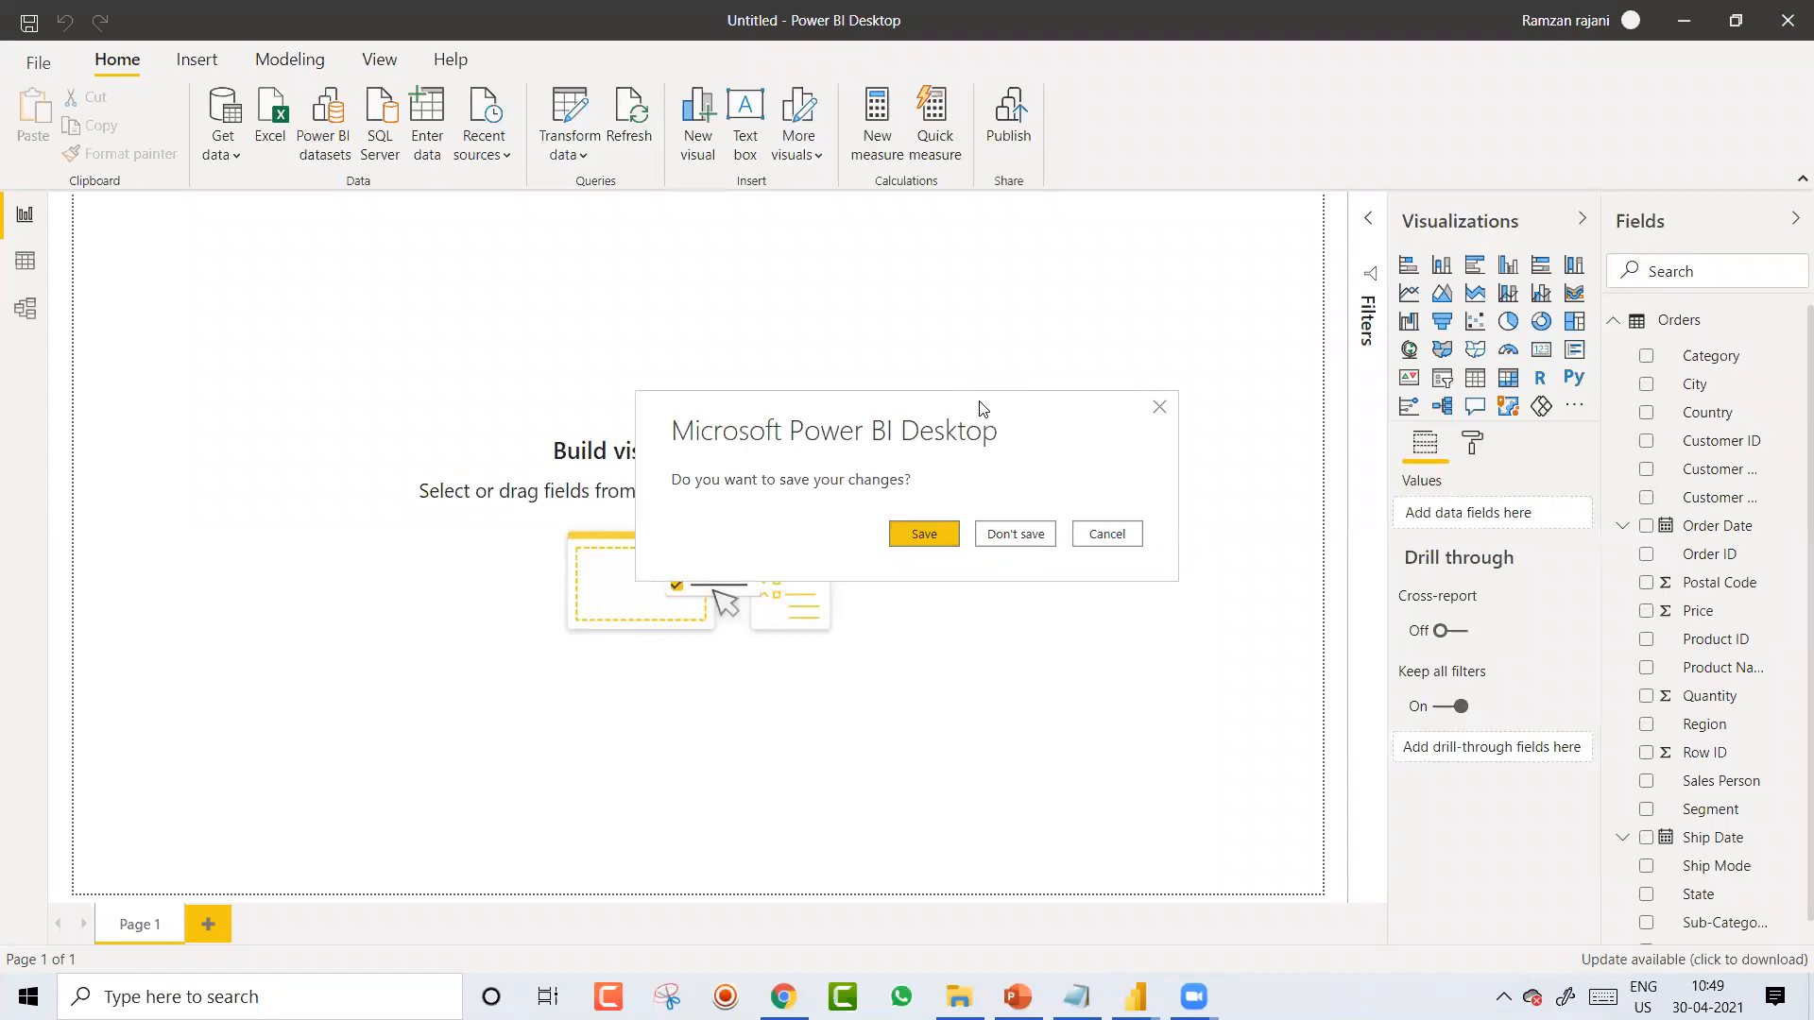
left_click(1015, 534)
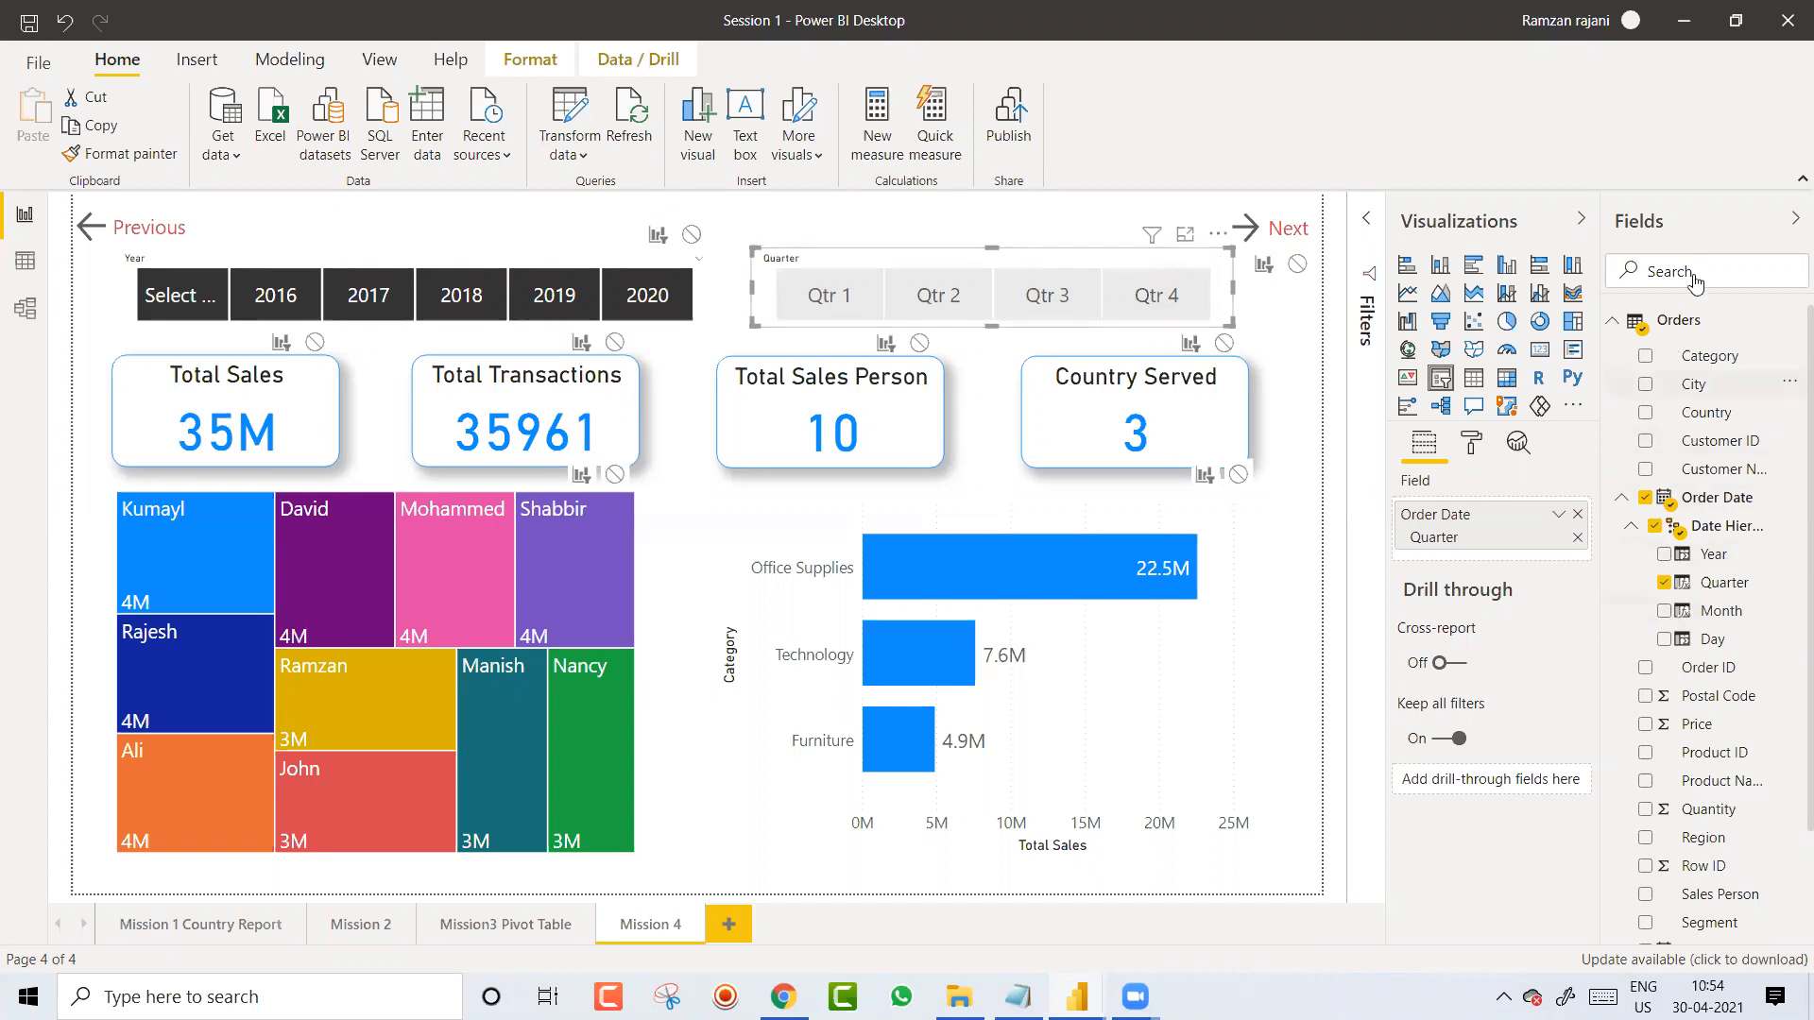
Step: Replace the Quarter field with Month from the Order Date hierarchy in the slicer beside the Year slicer
left_click(1663, 583)
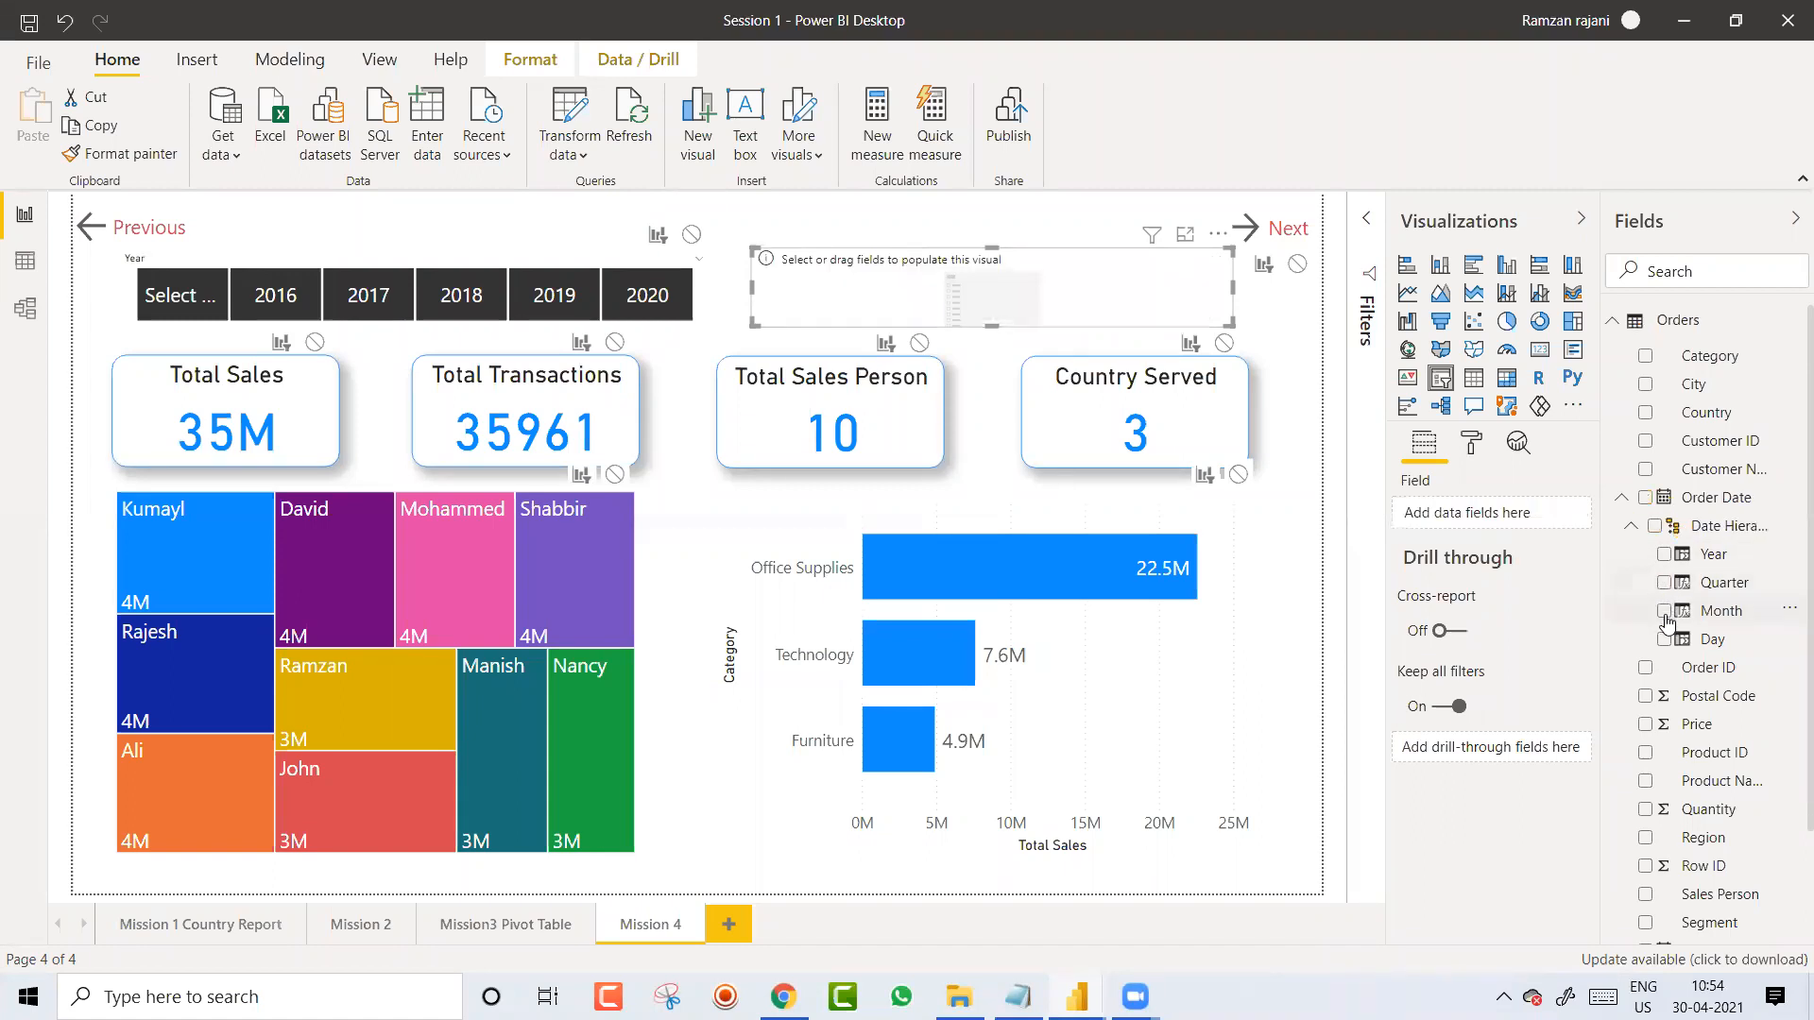
left_click(1664, 612)
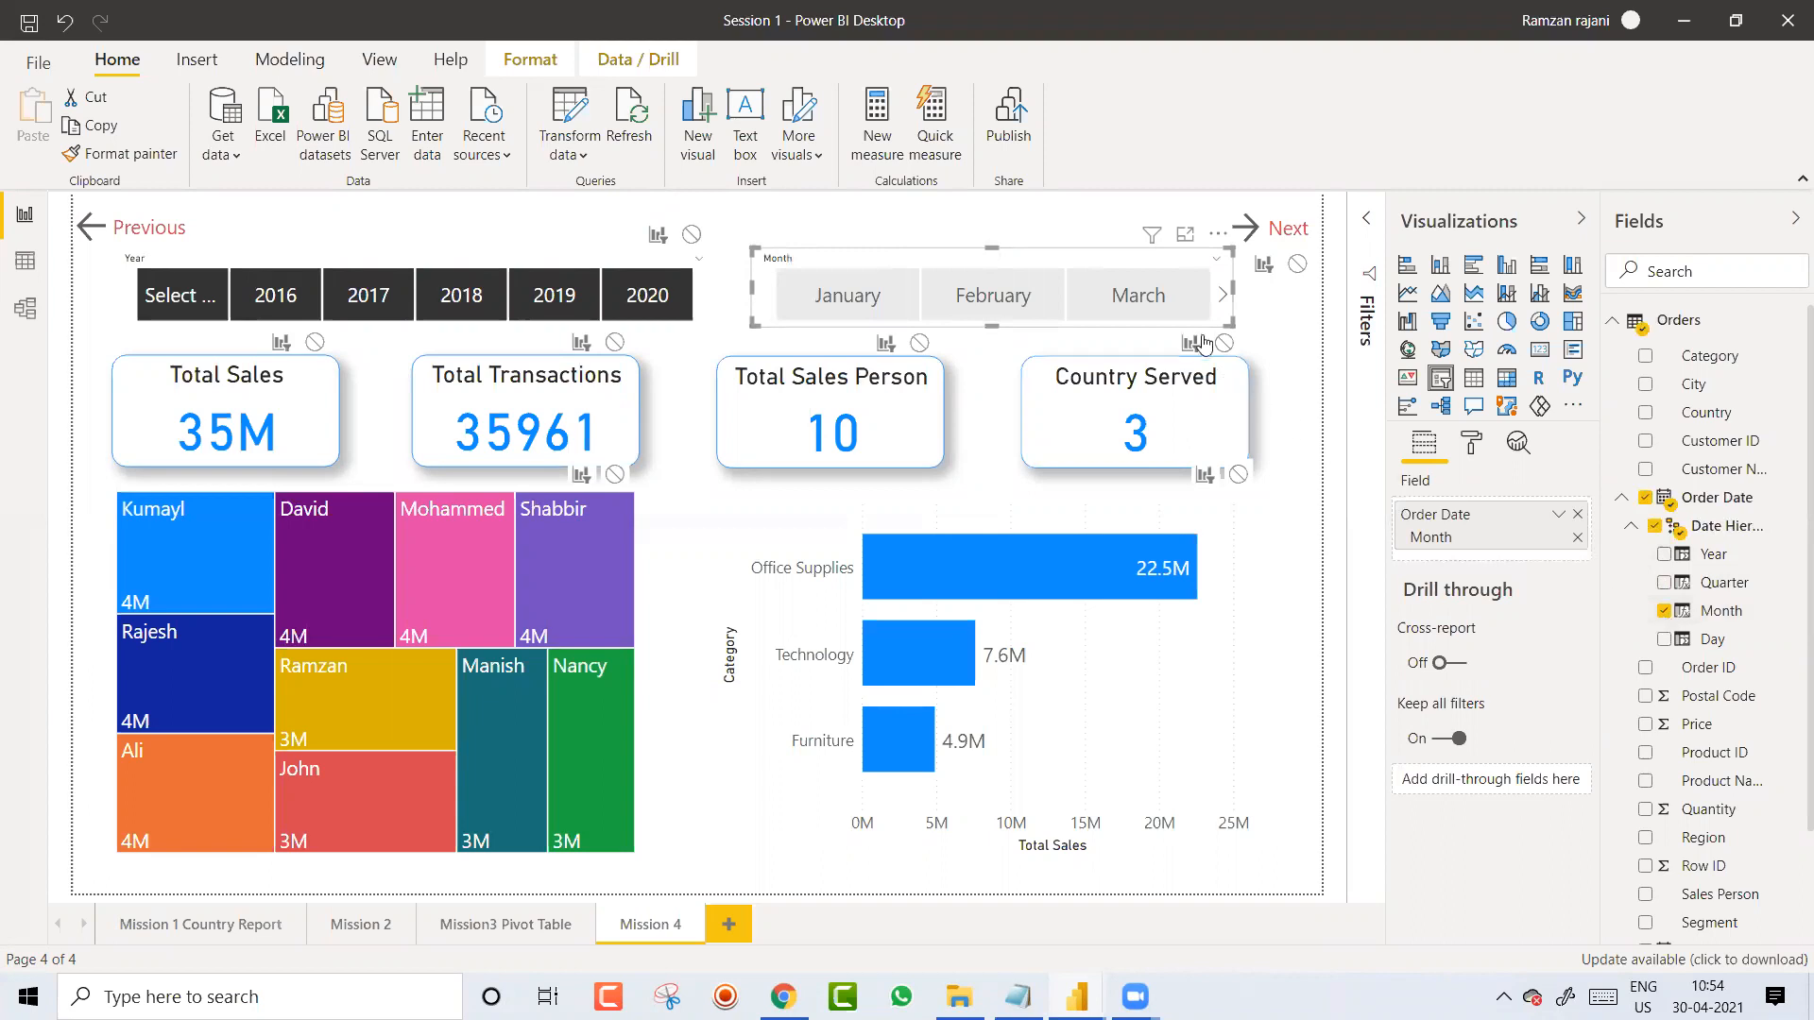
left_click_drag(1245, 315, 1252, 322)
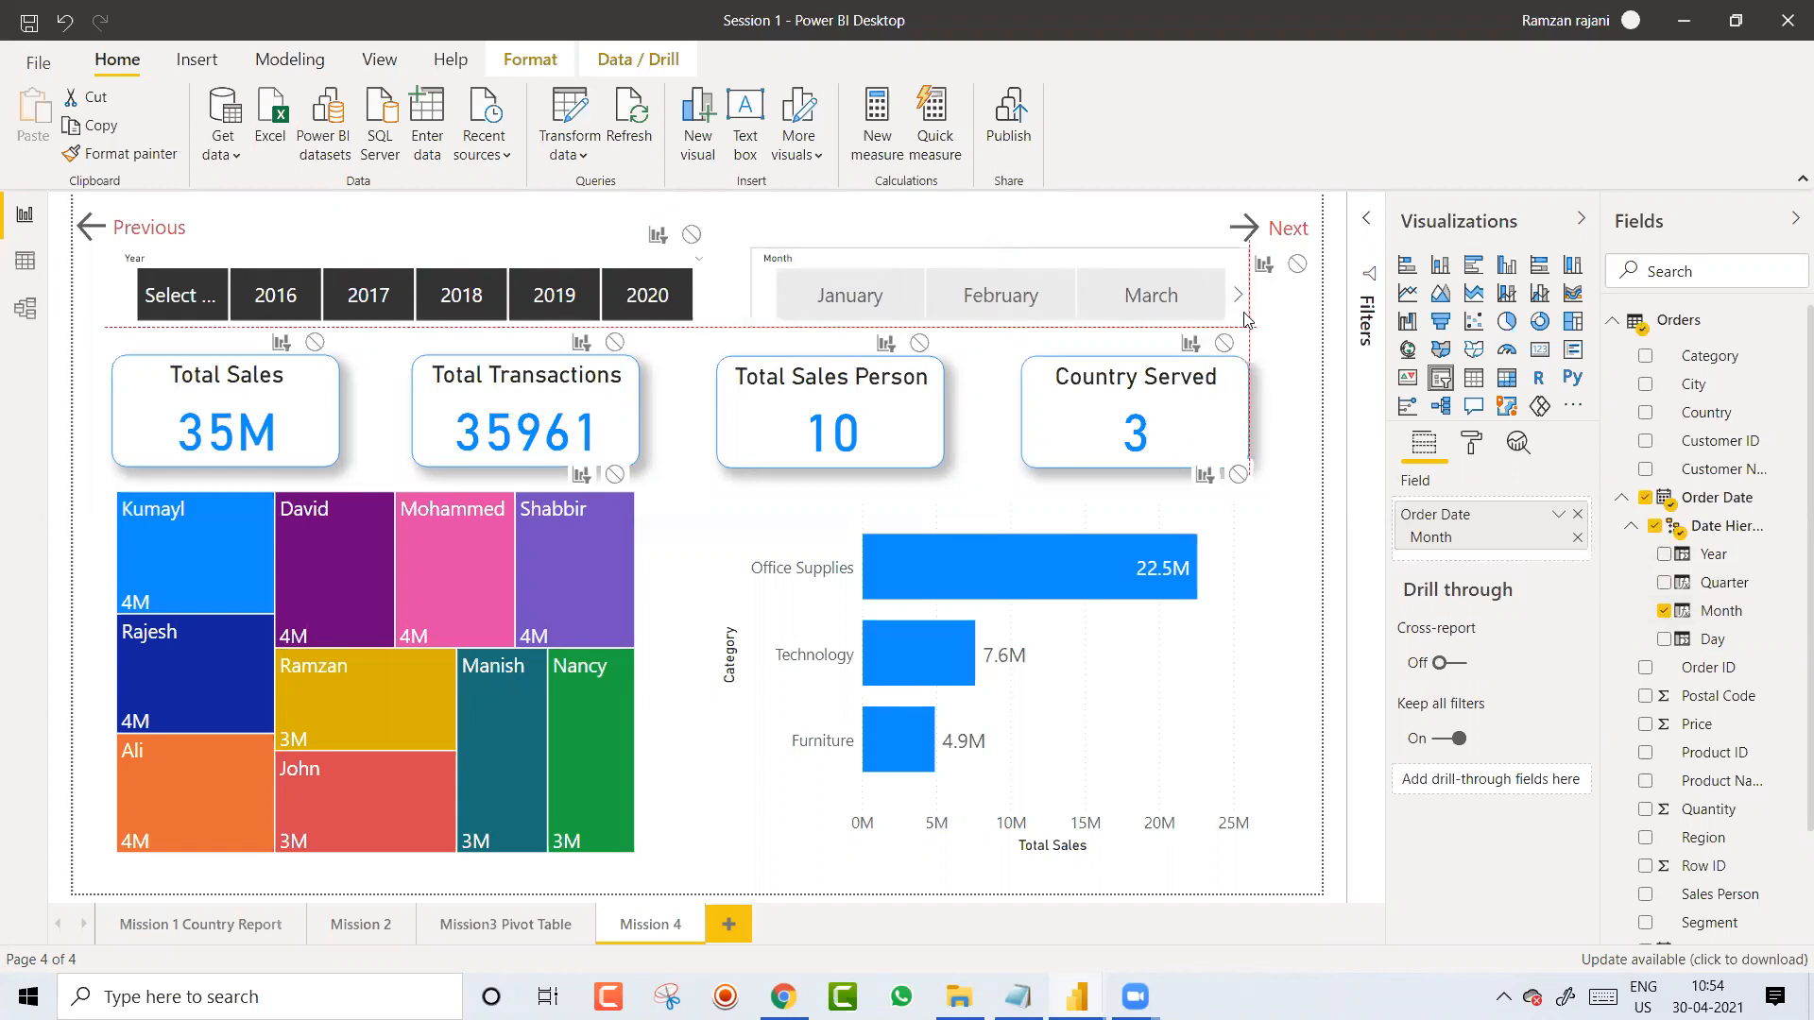
left_click_drag(1251, 323, 1237, 317)
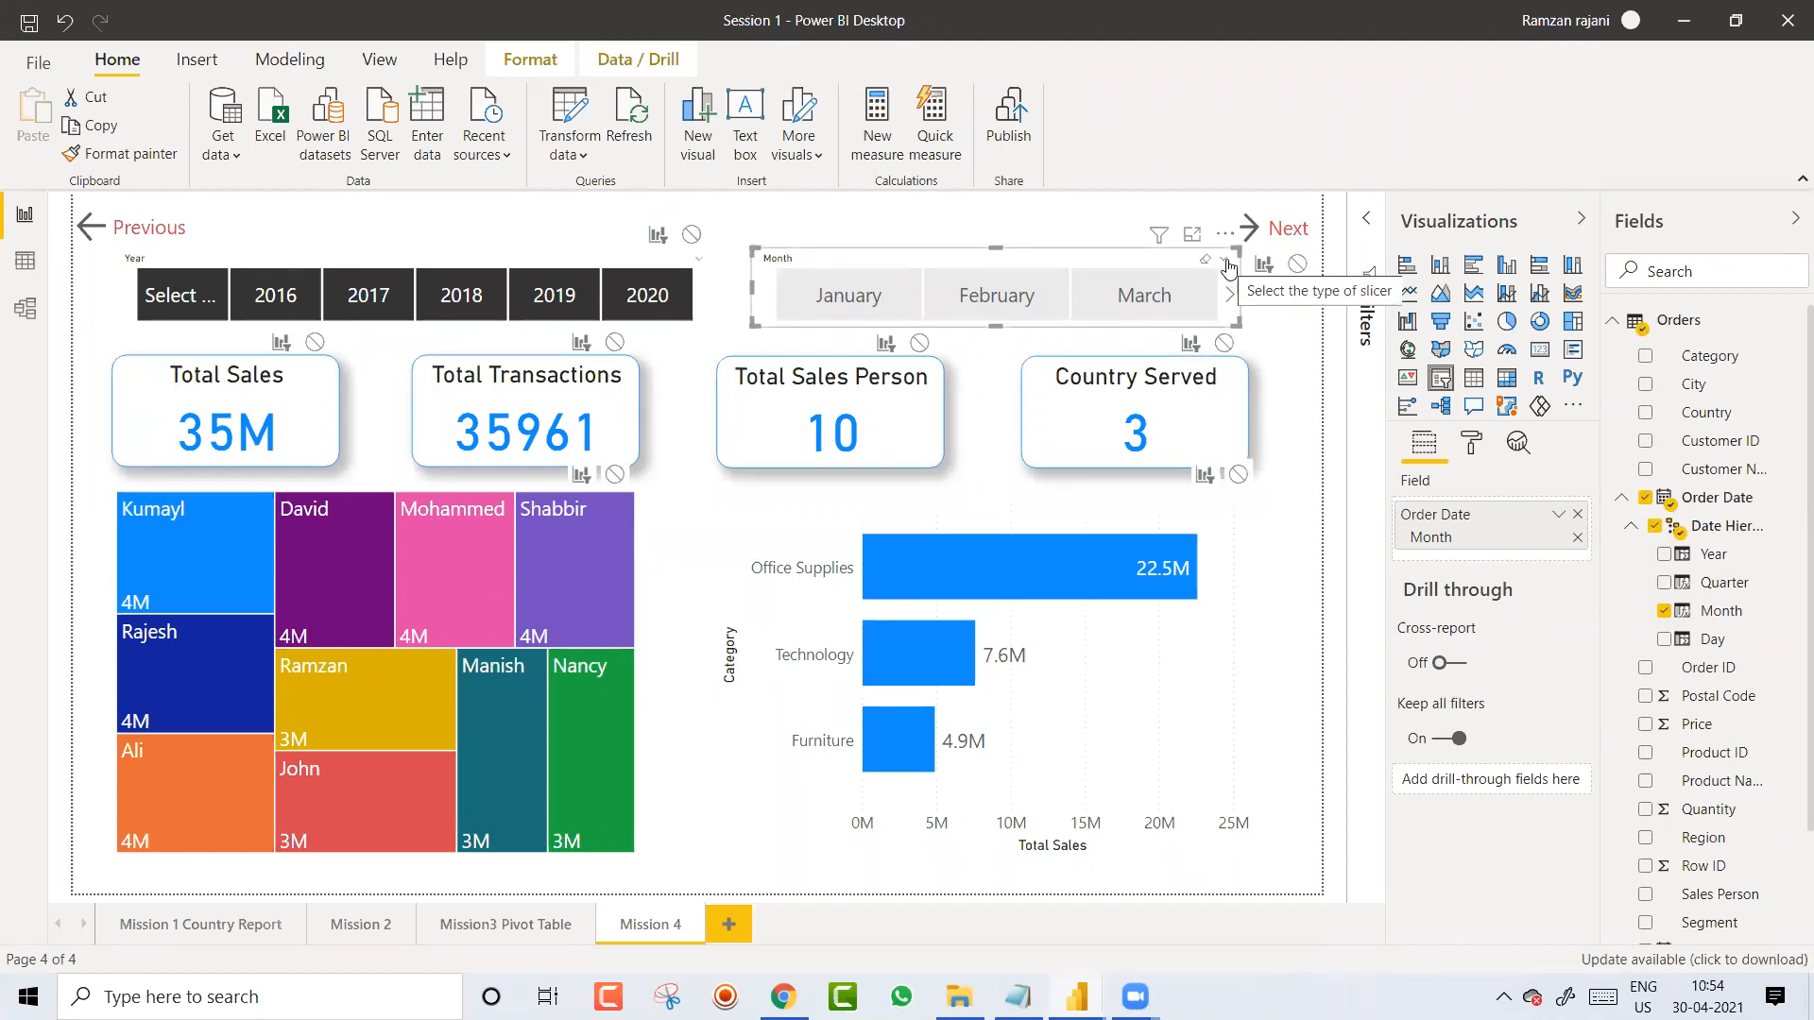
Step: Change the Month slicer to a dropdown, make it narrower and taller, and move it slightly up
left_click(1226, 263)
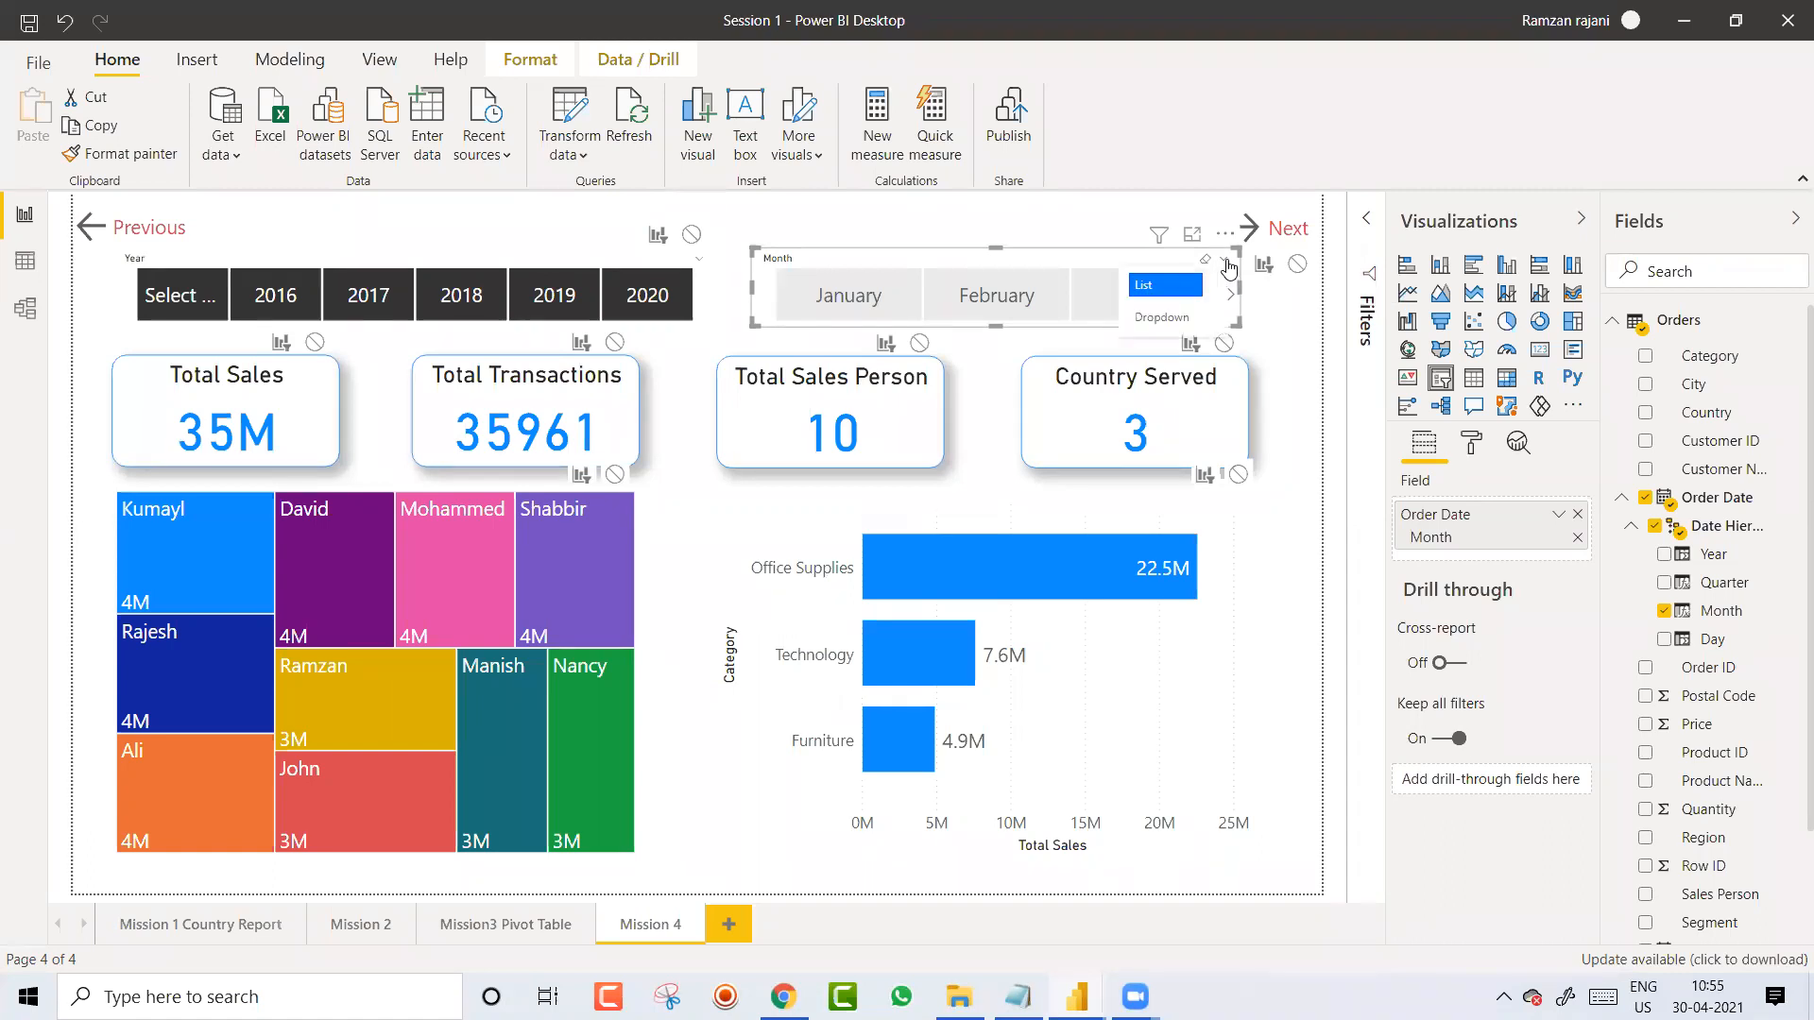
left_click(1178, 322)
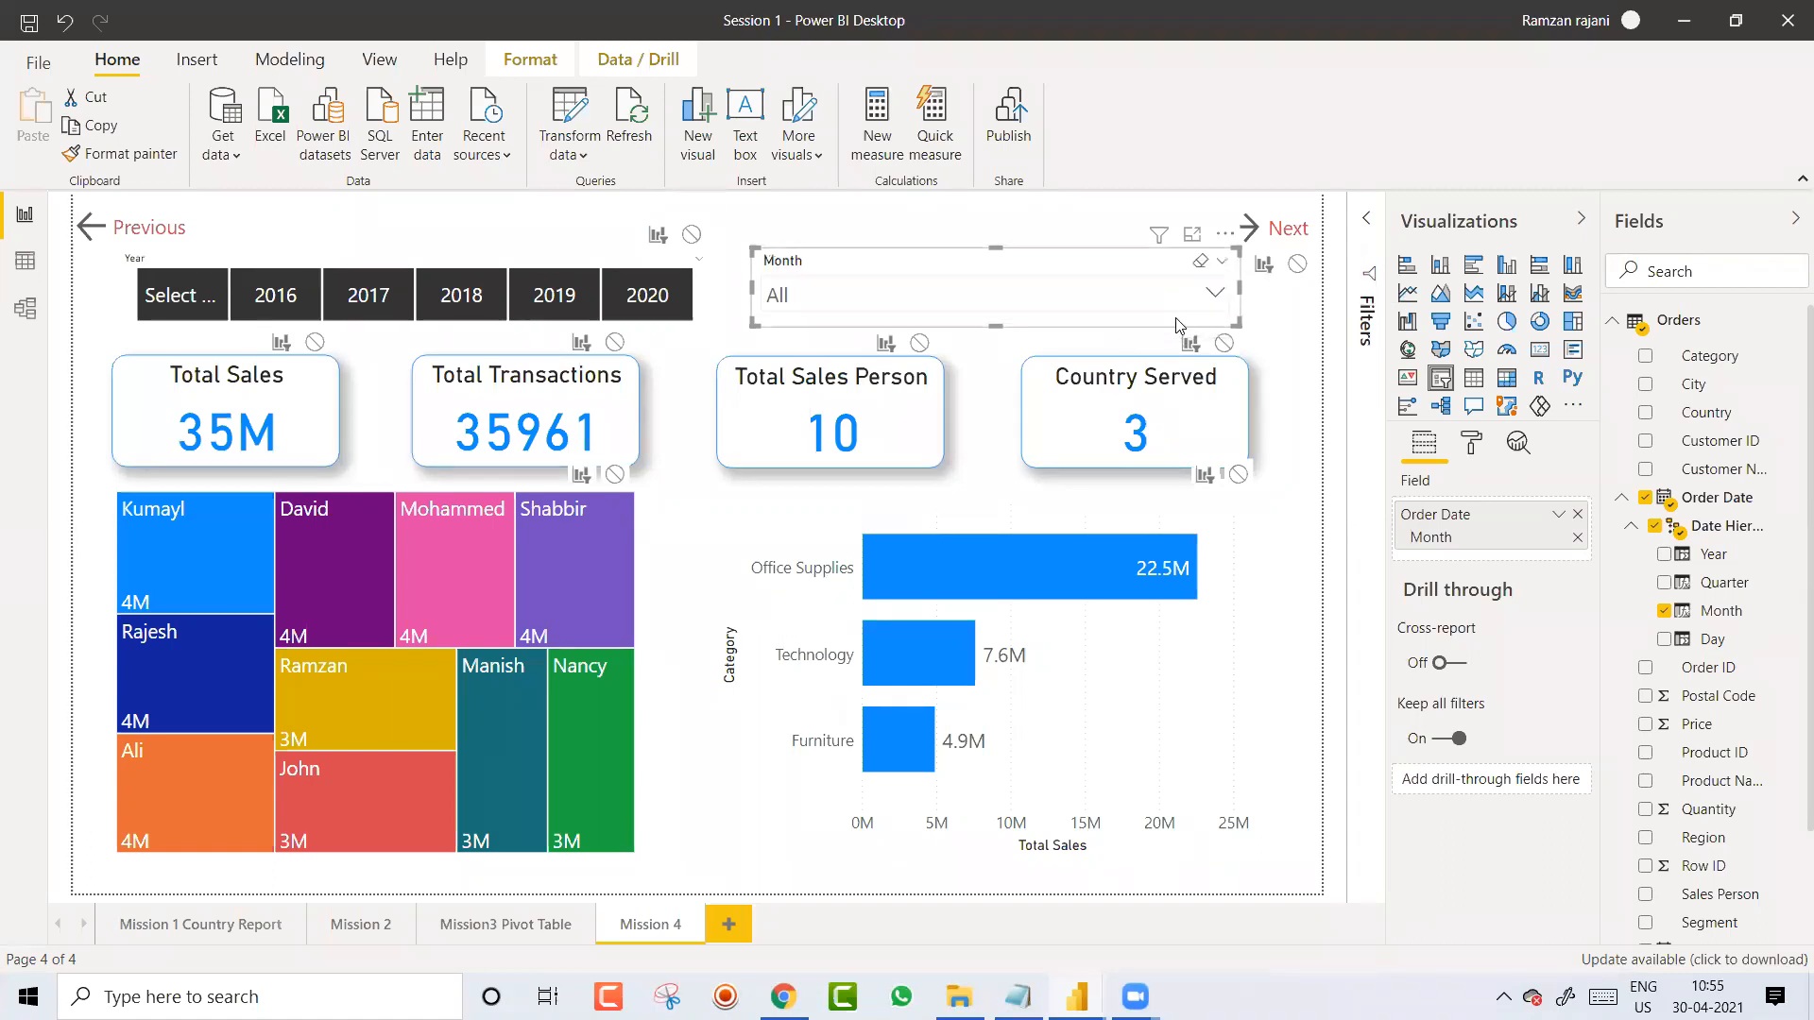
left_click_drag(1235, 326, 940, 446)
left_click_drag(867, 274, 822, 244)
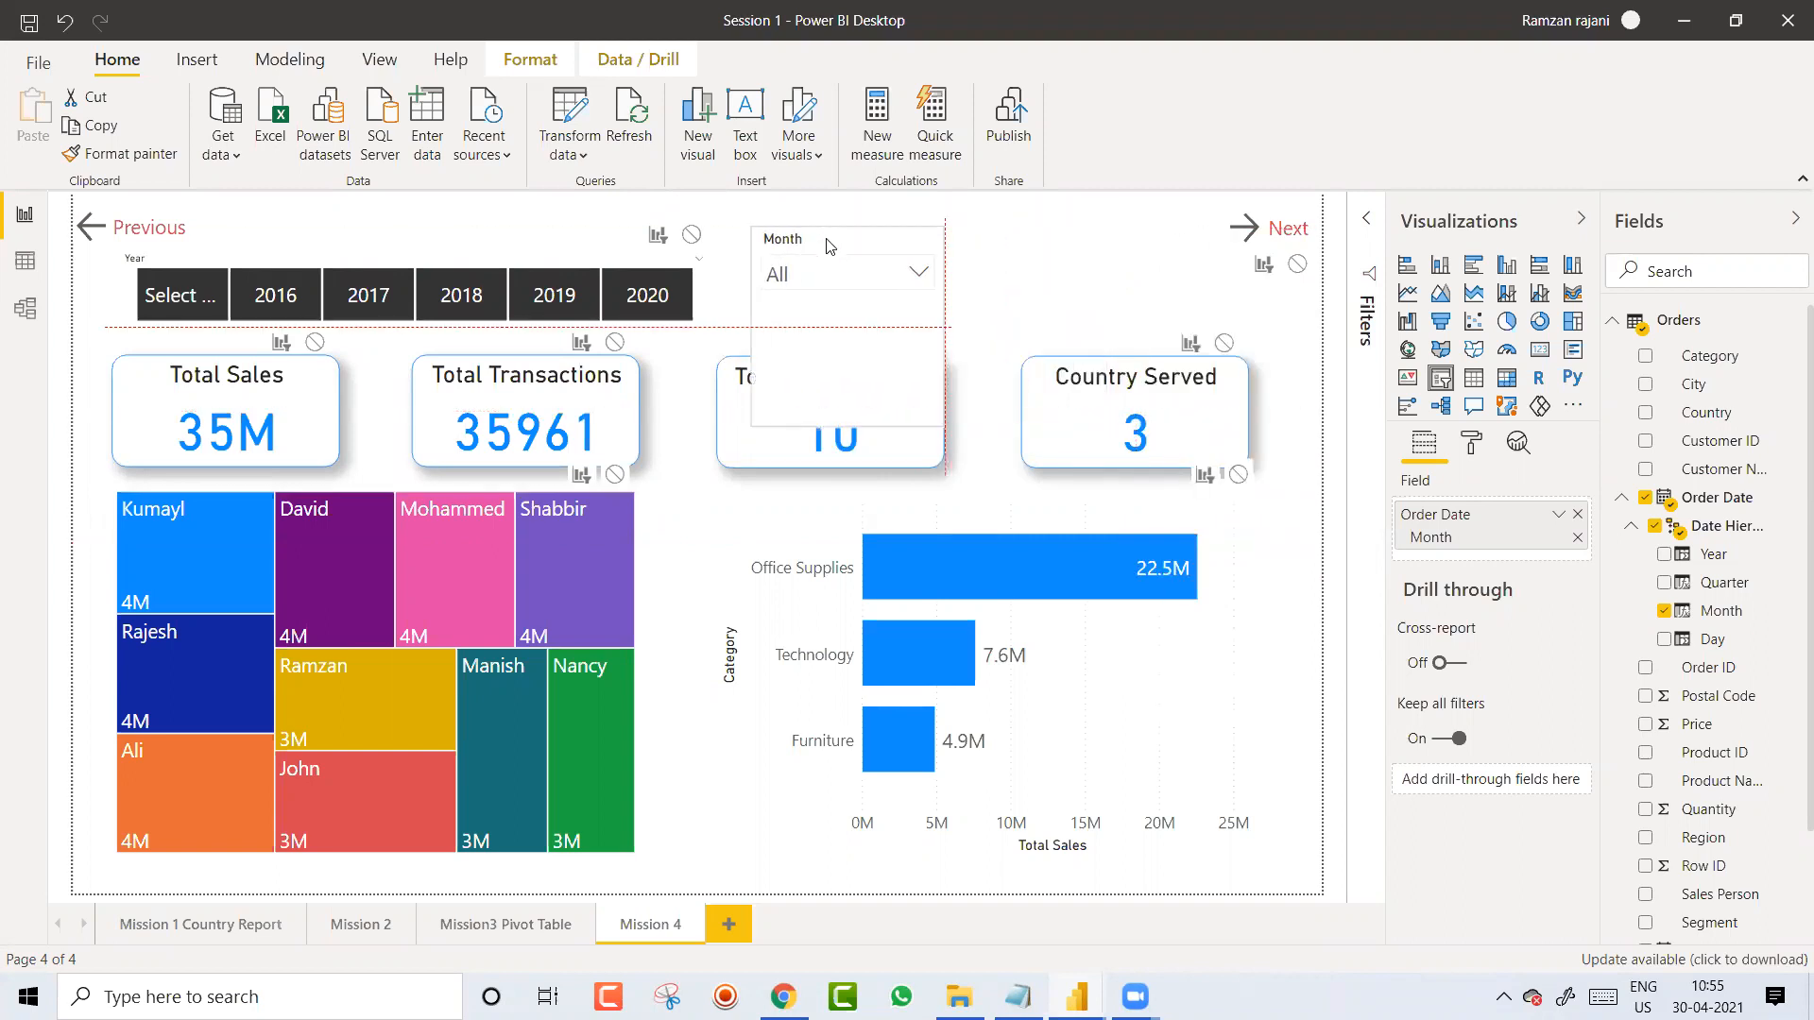
Step: Try filtering the report by January, February and March one at a time in the Month slicer, and clear the selection
left_click(920, 274)
left_click(779, 306)
left_click(780, 333)
left_click(779, 360)
left_click(779, 333)
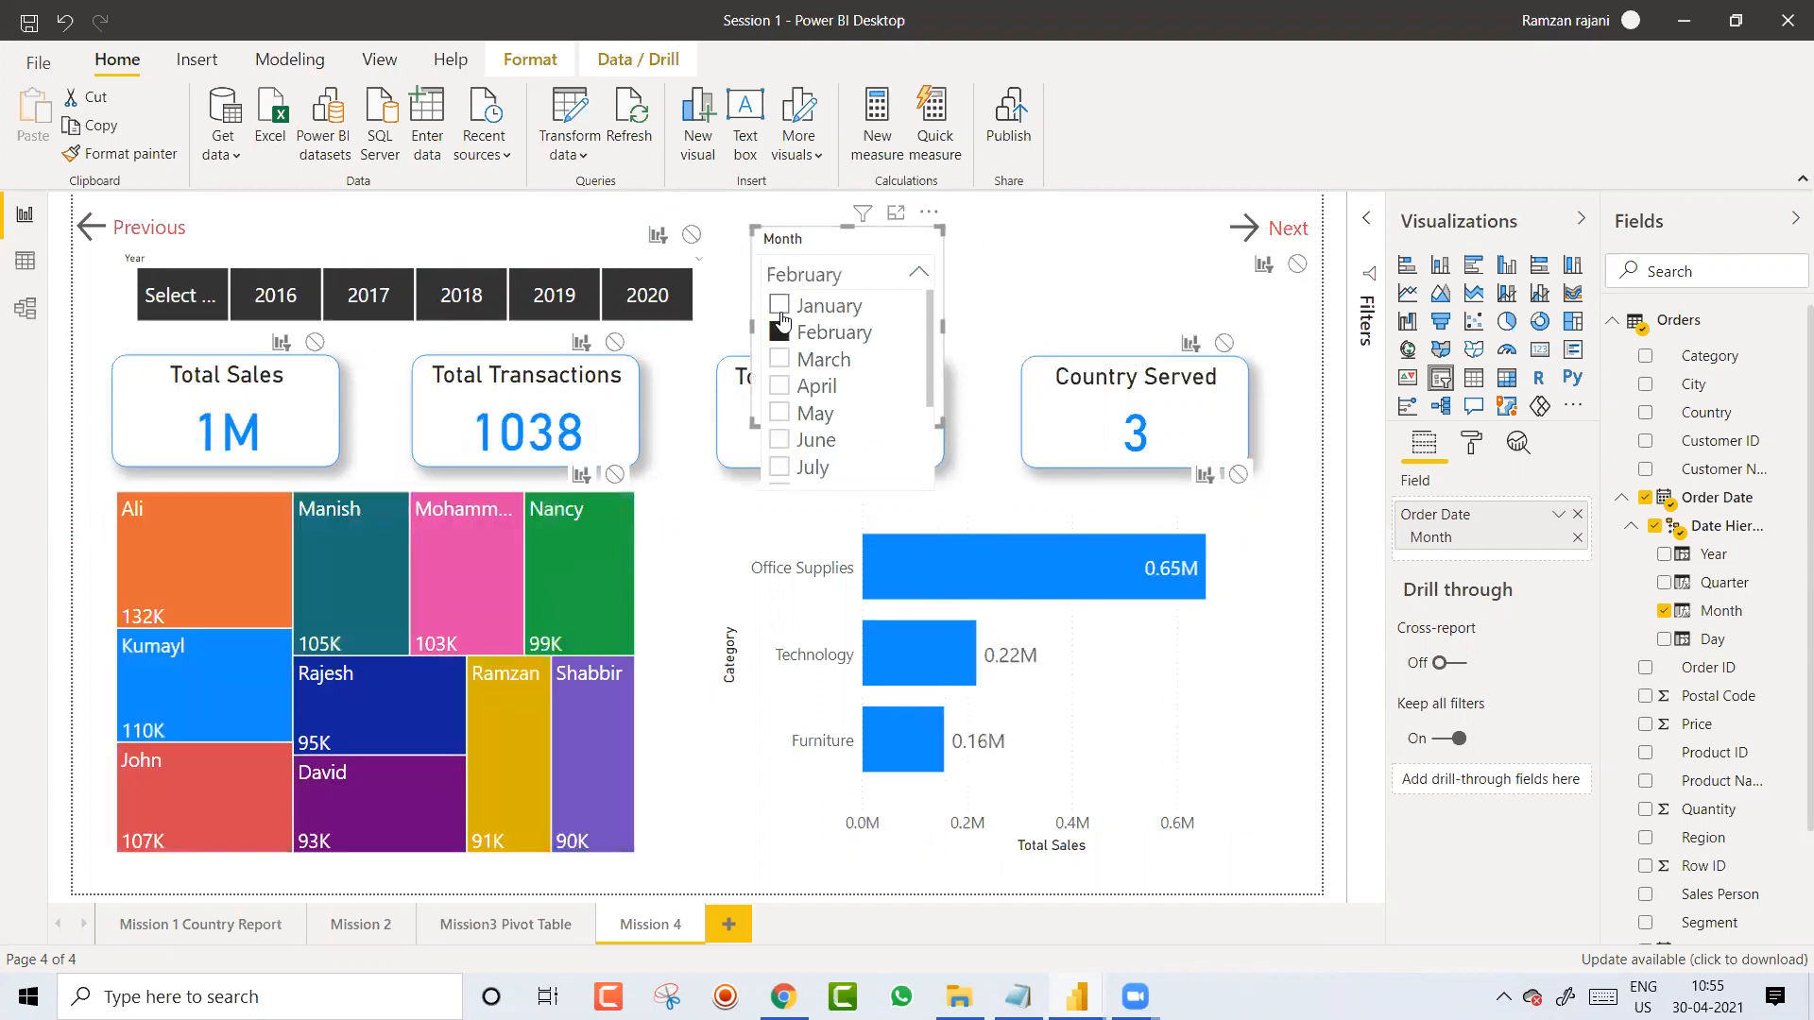
left_click(779, 306)
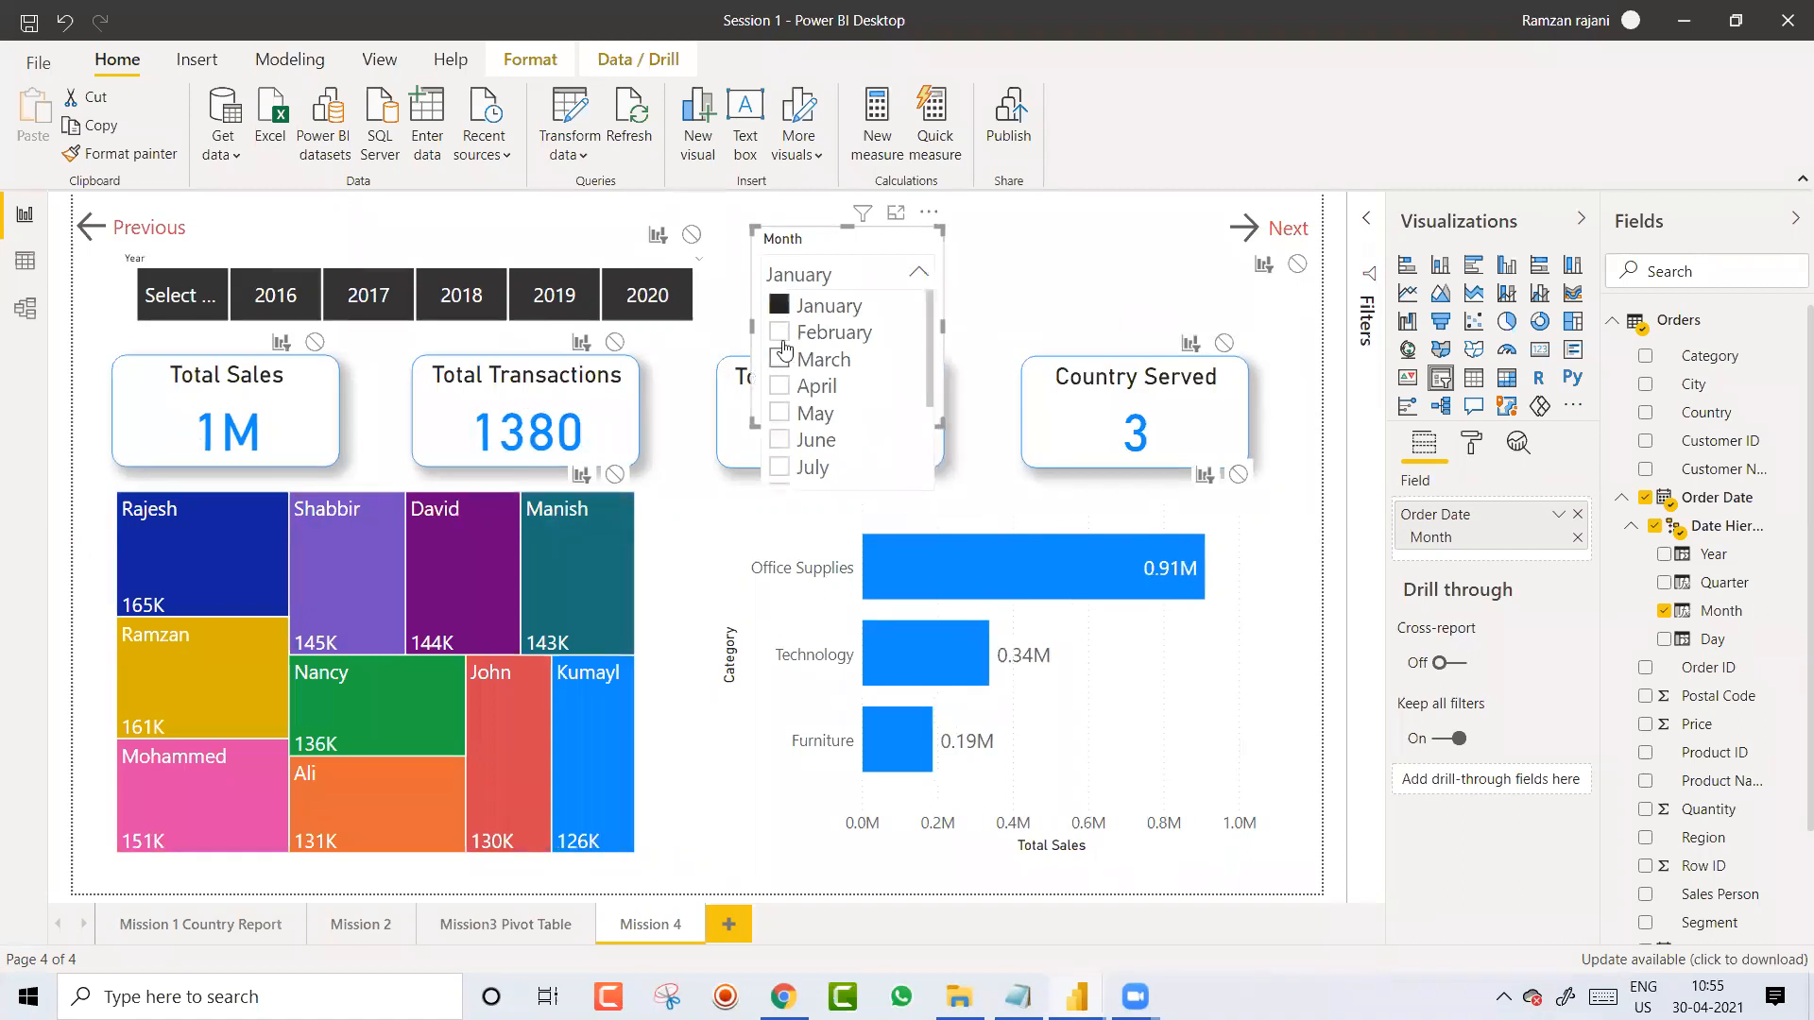
left_click(780, 306)
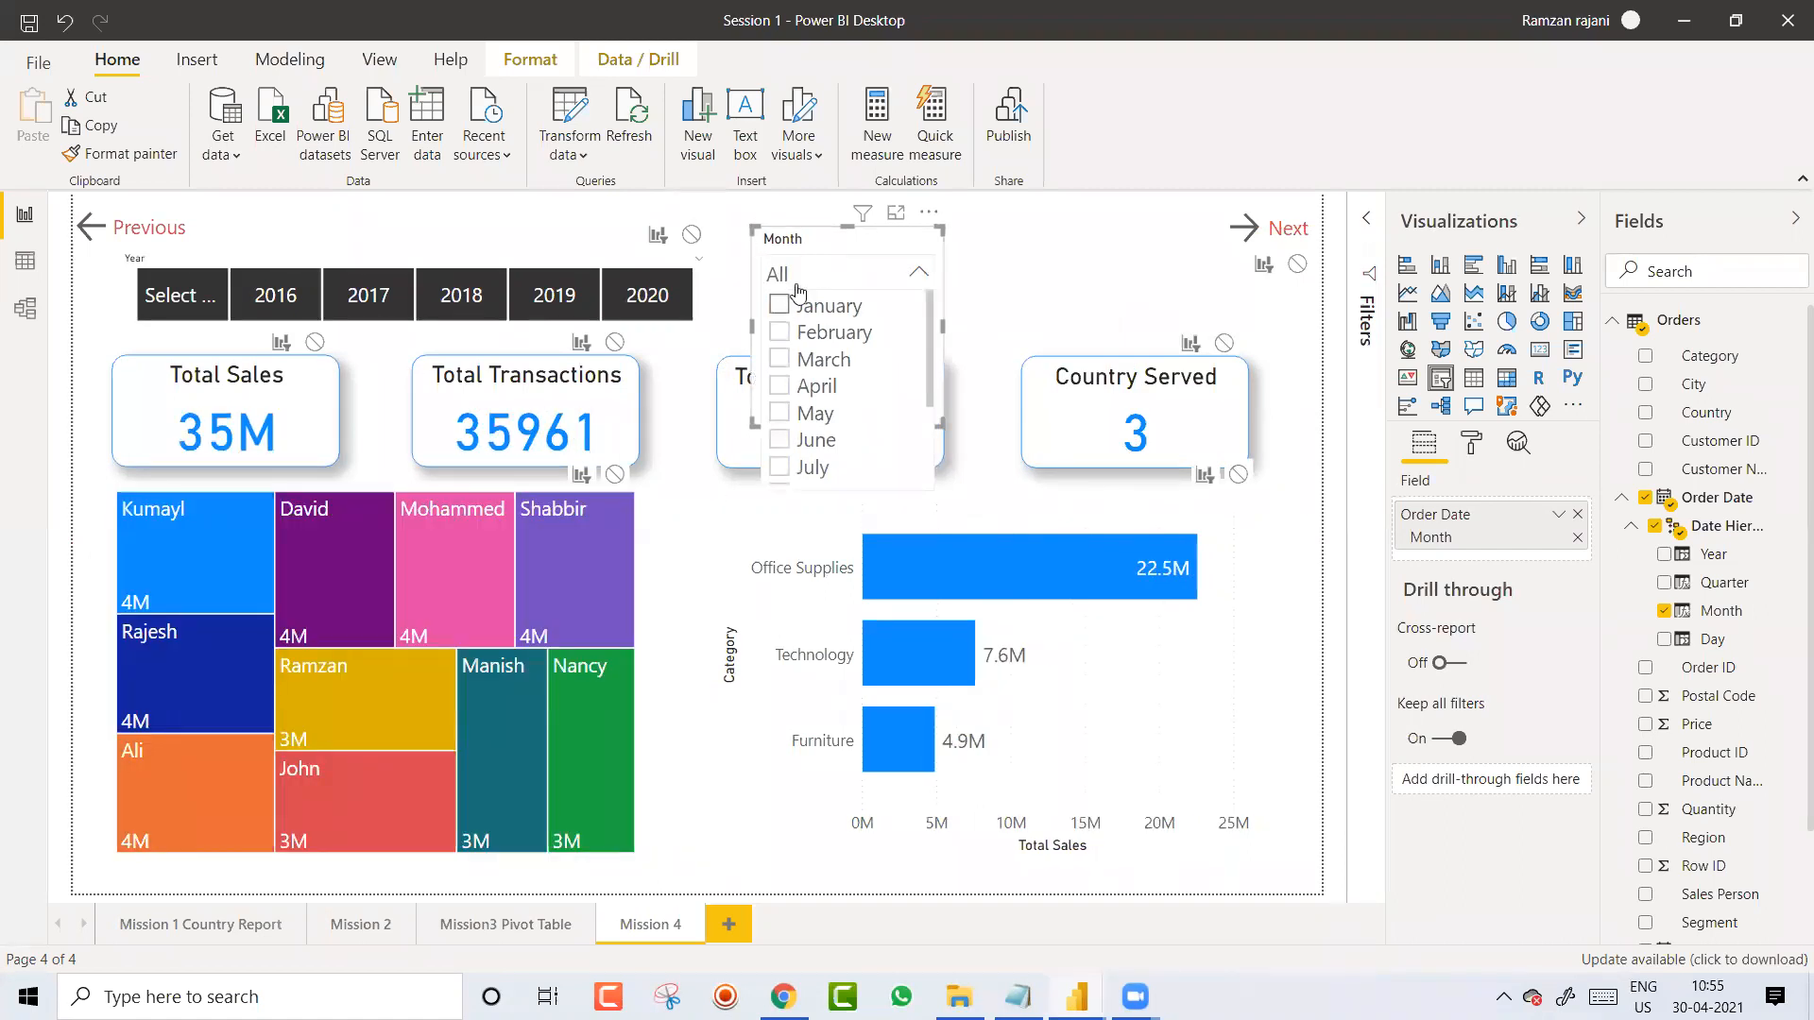
left_click(831, 253)
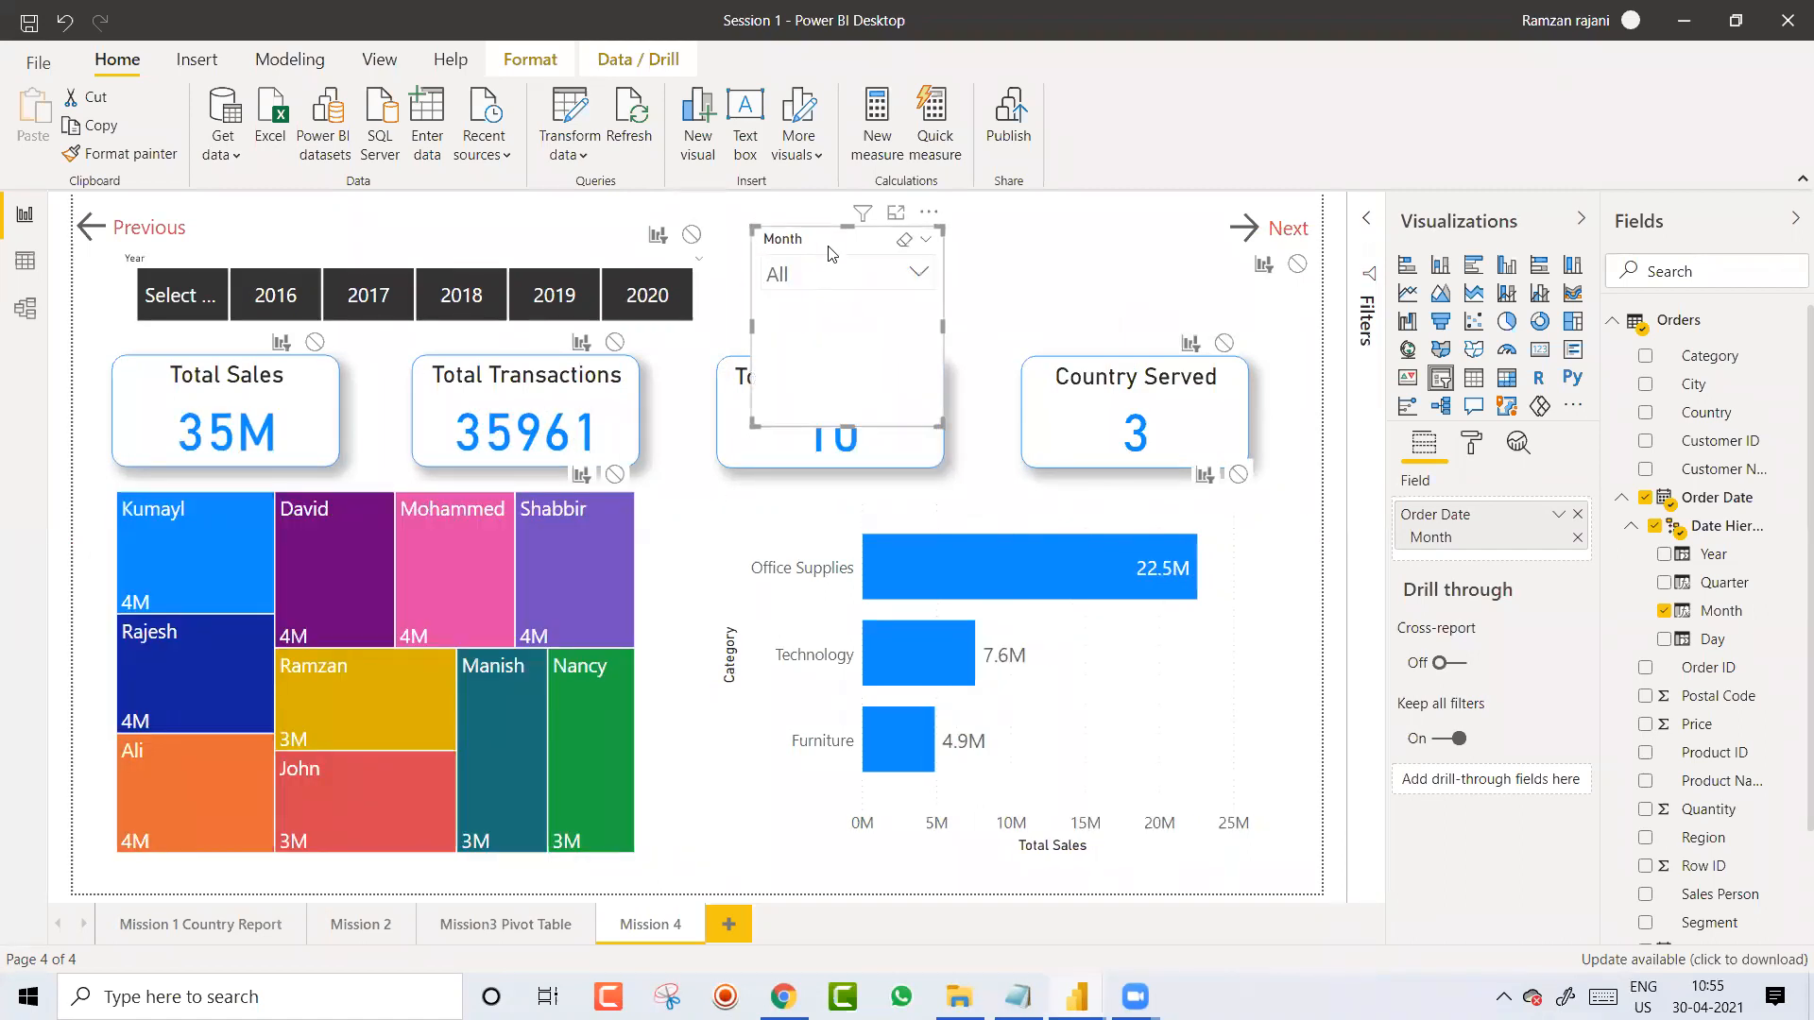
Step: Turn off Multi-select with CTRL in the Month slicer's selection controls
left_click(1471, 444)
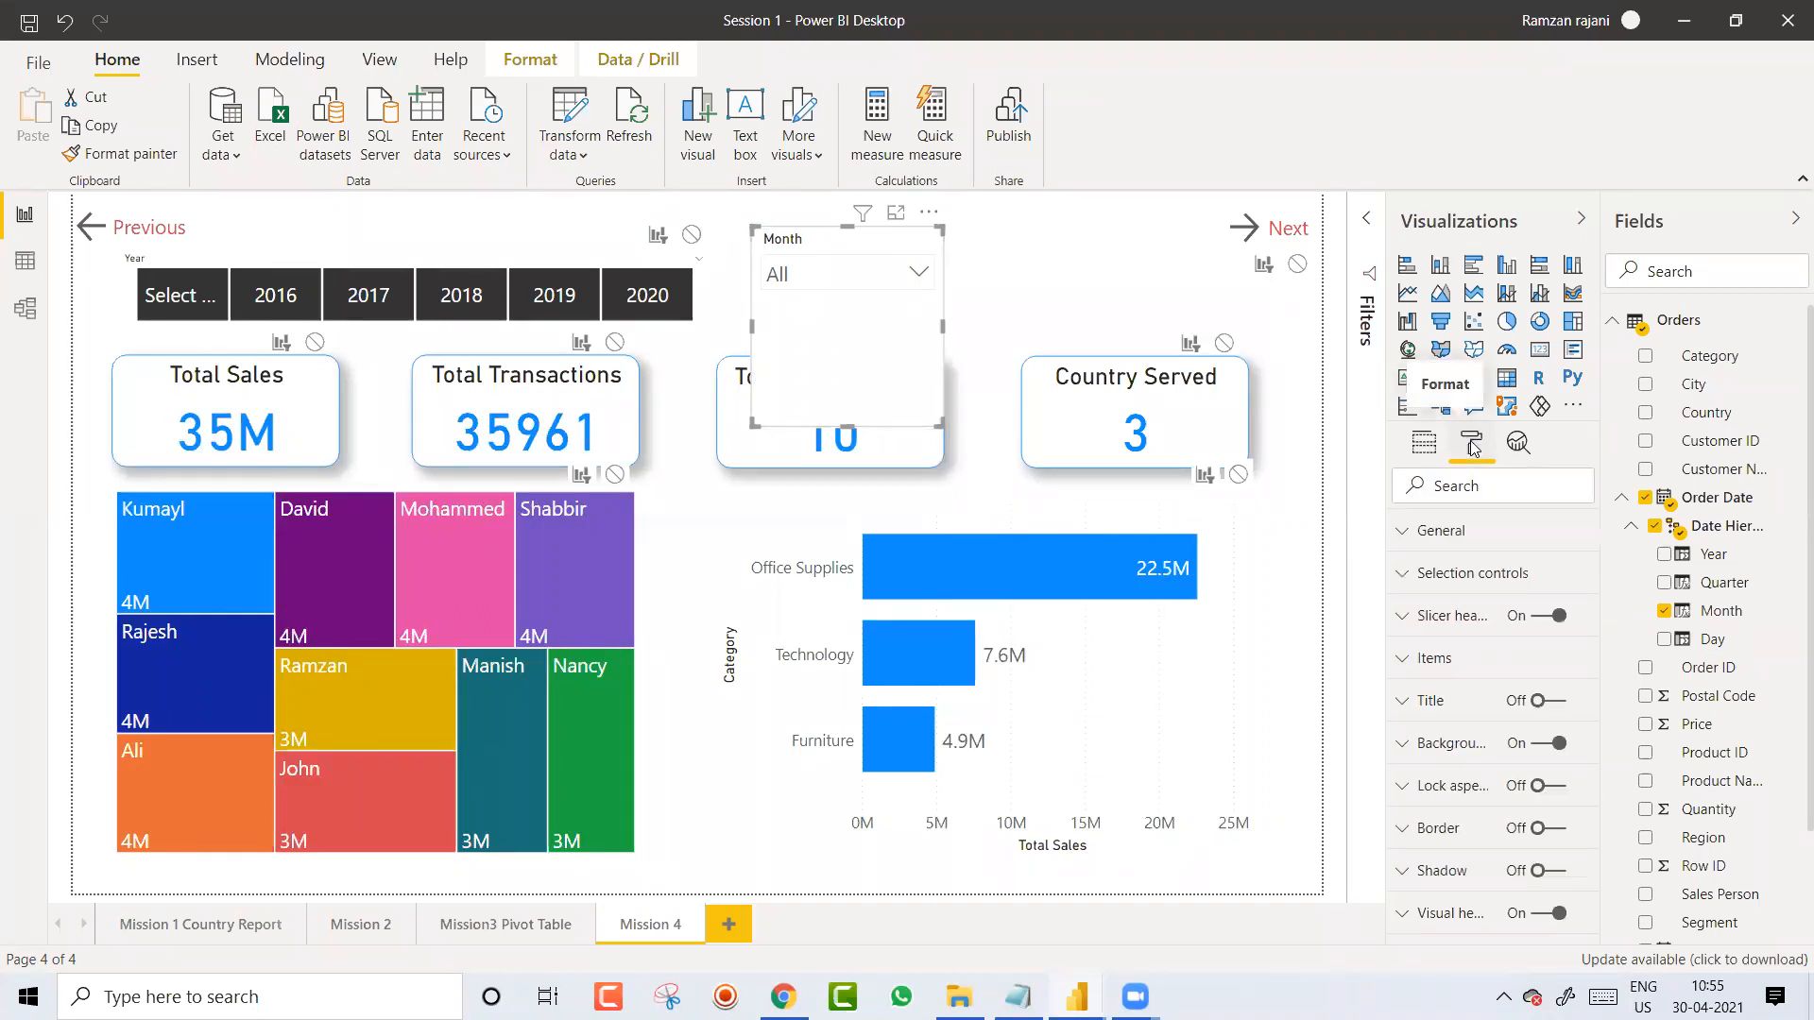
left_click(1402, 576)
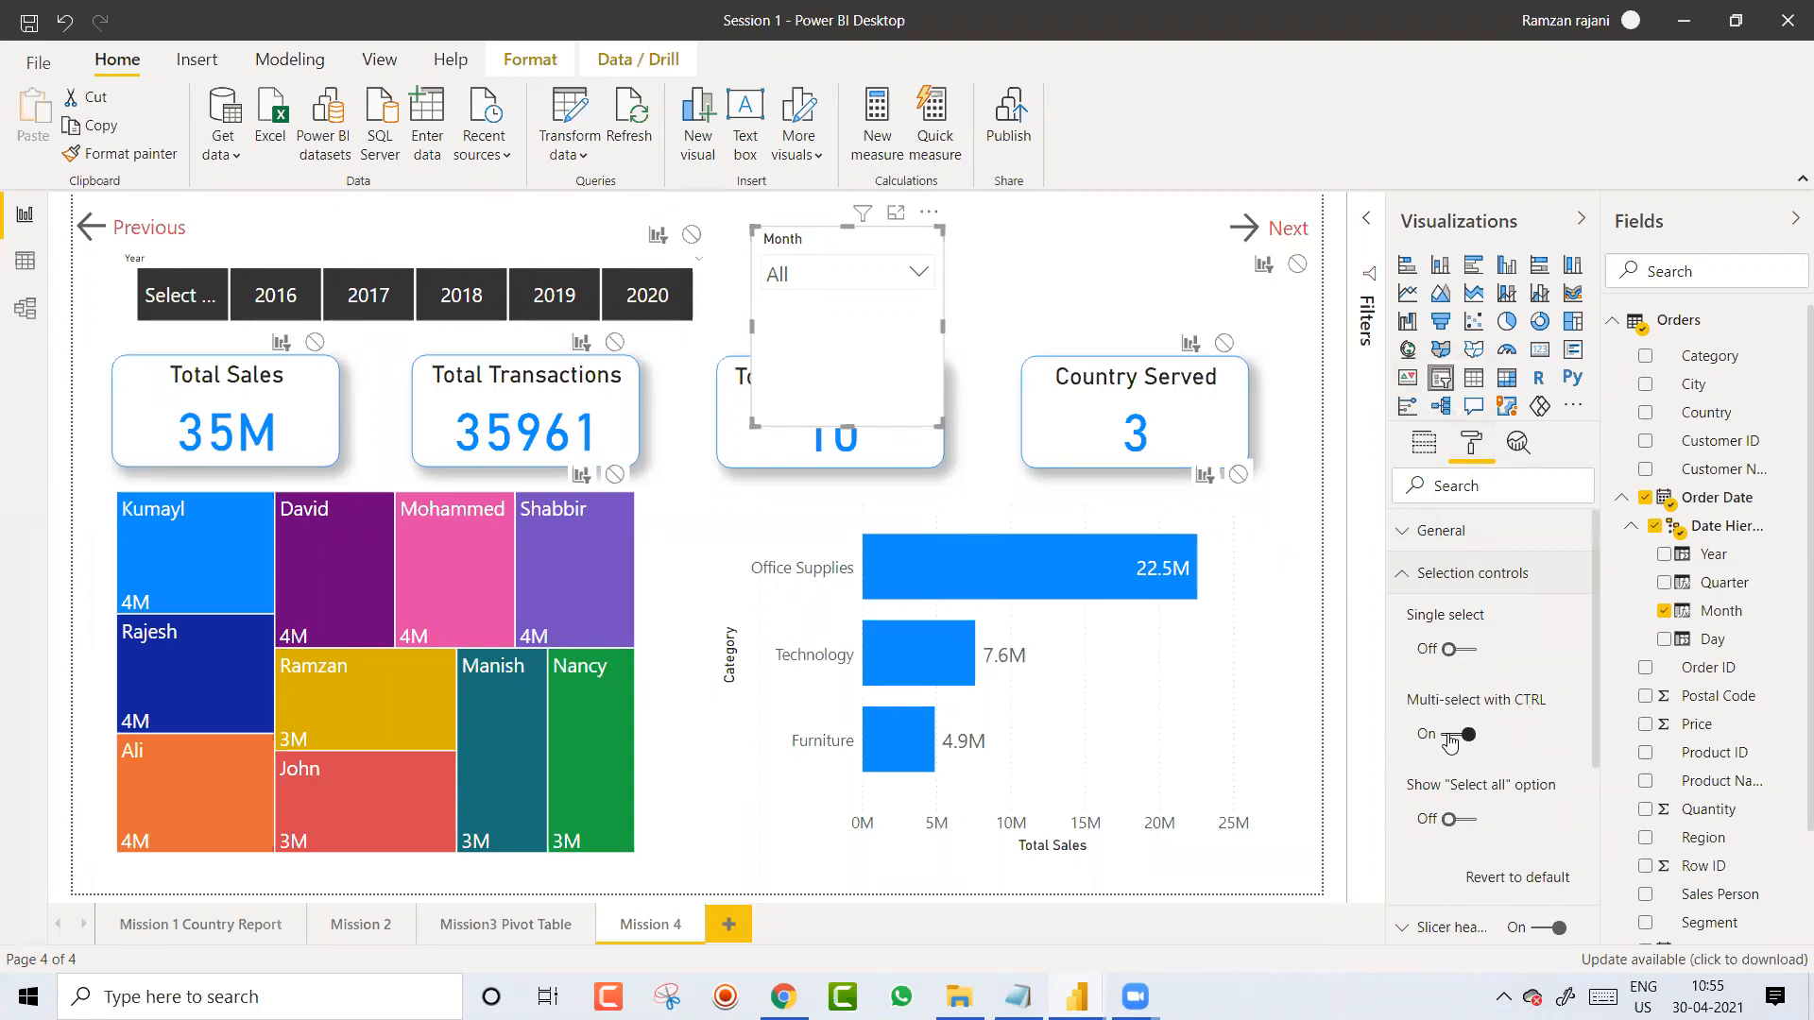
left_click(1450, 738)
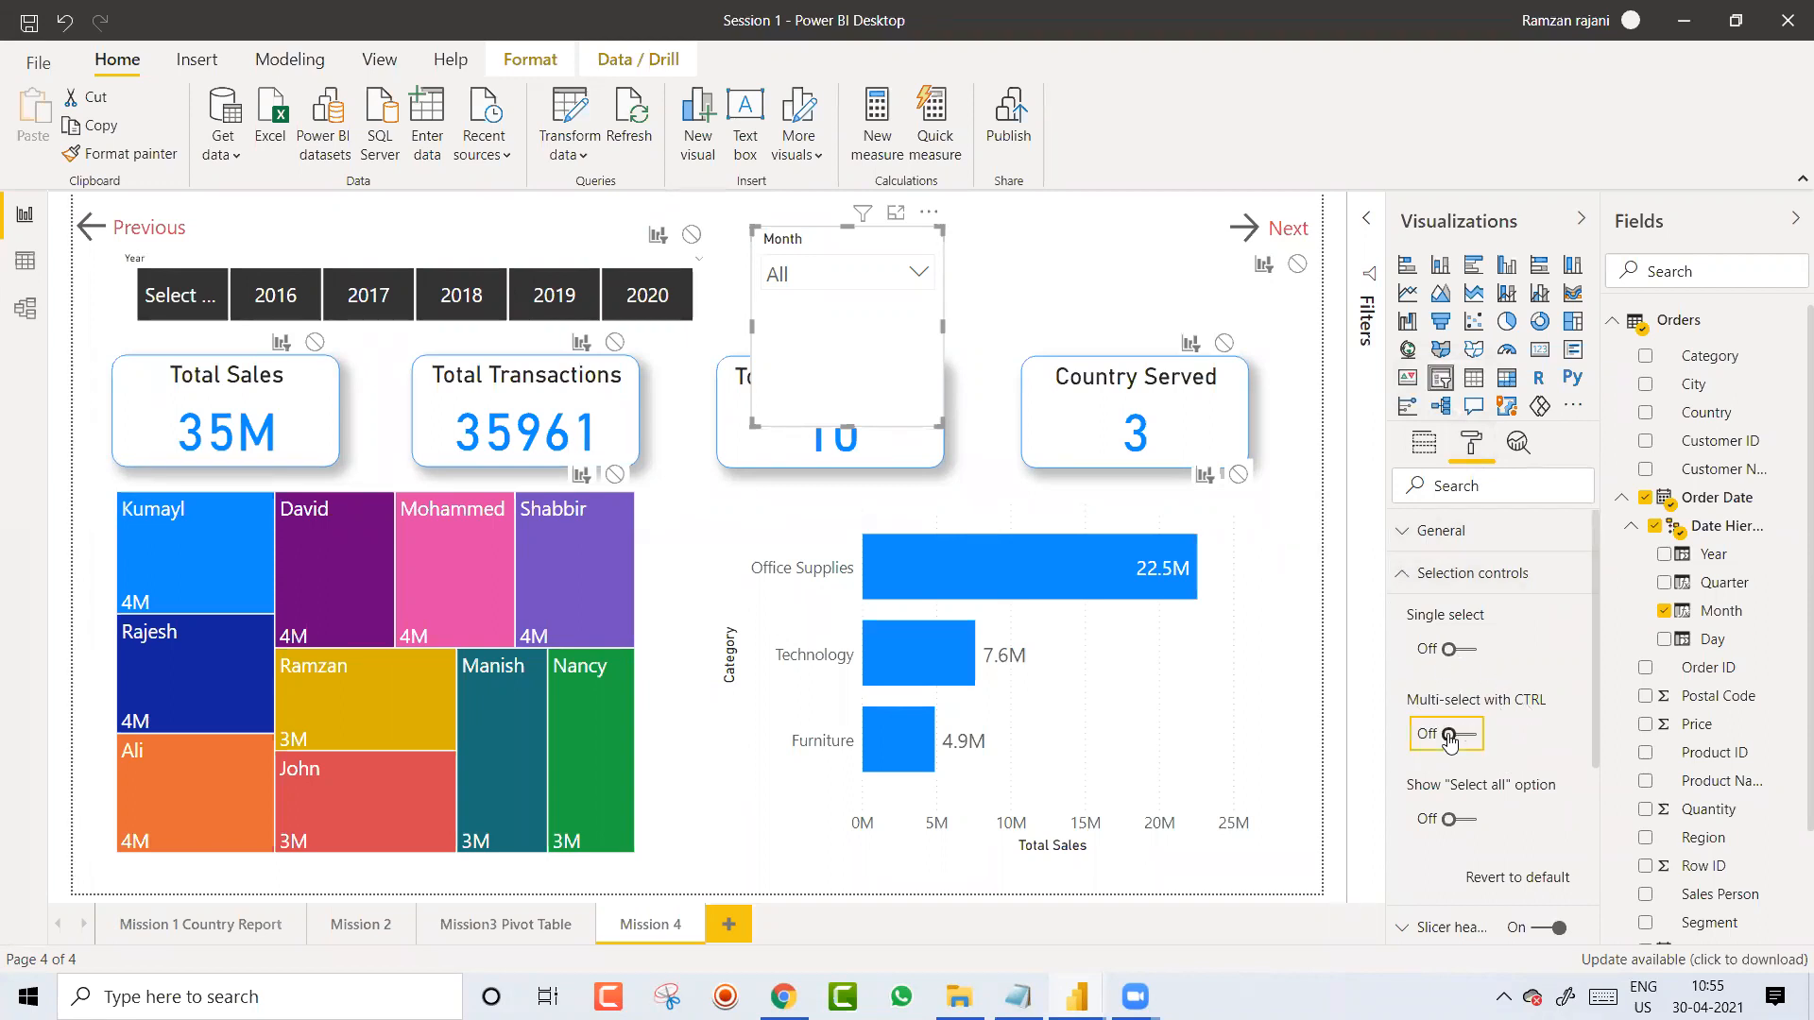
Step: Filter the report to January, February and March together in the Month slicer
left_click(921, 274)
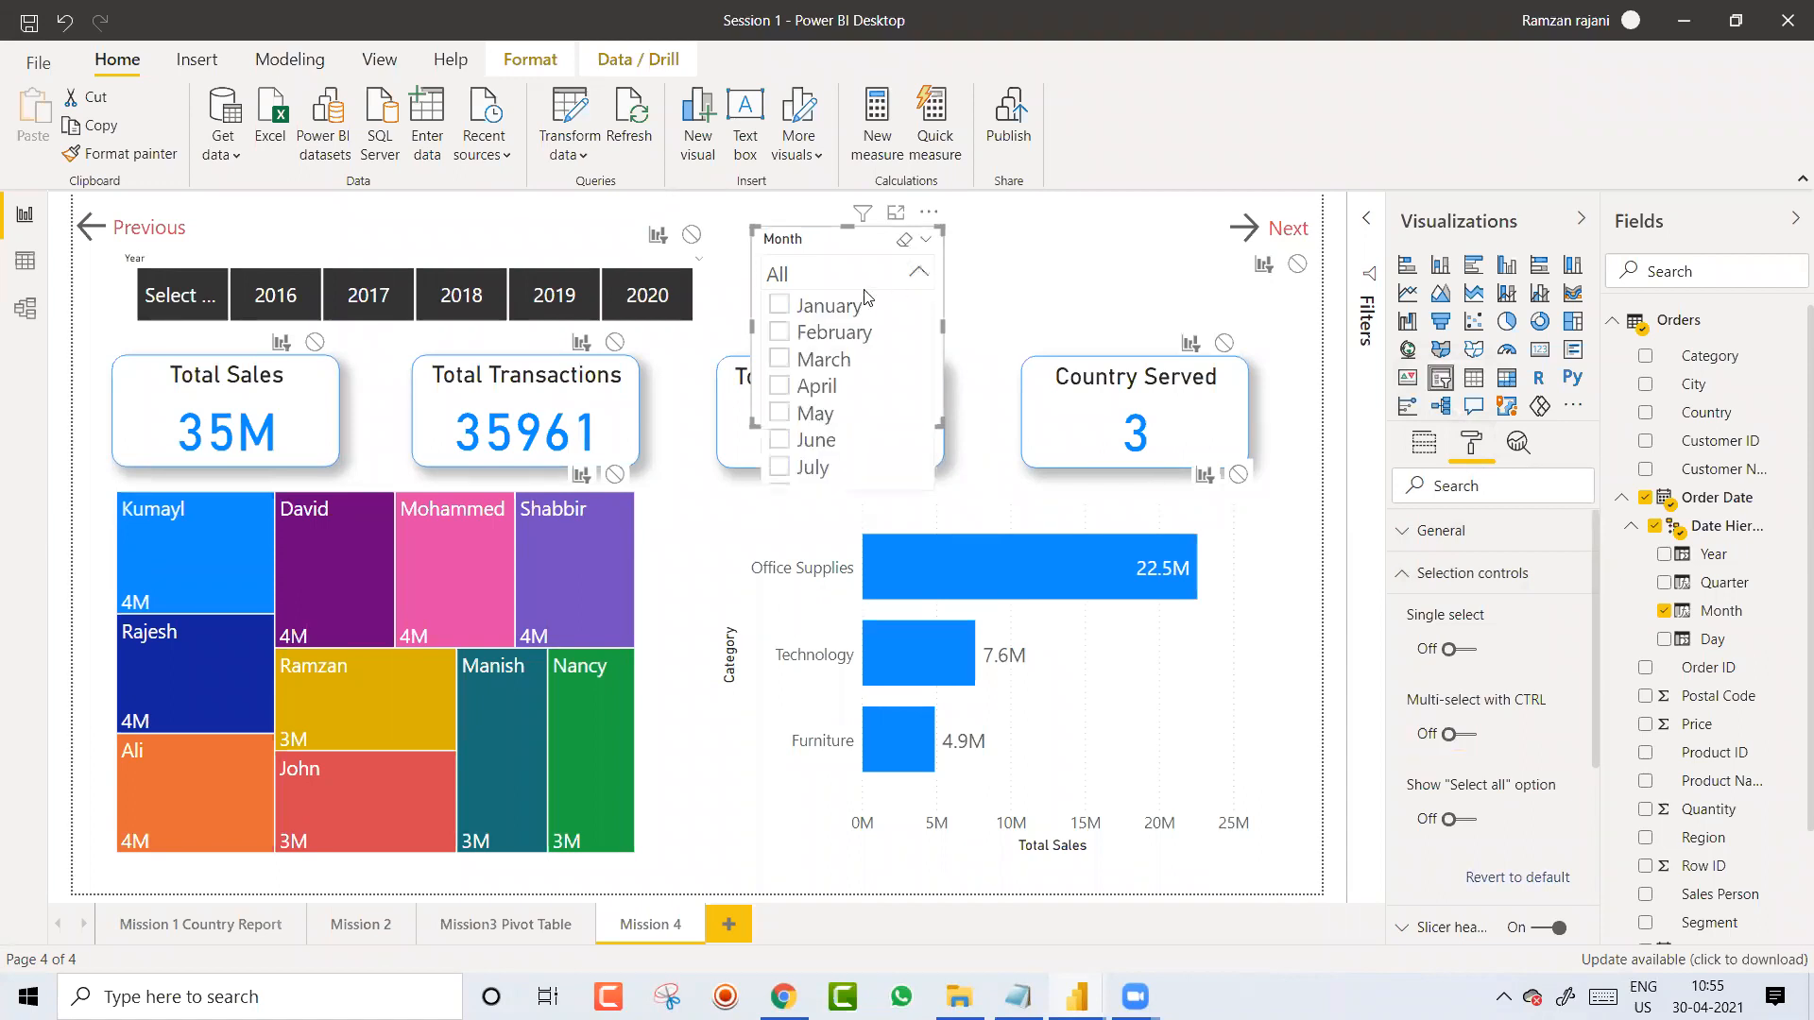
left_click(780, 305)
left_click(781, 333)
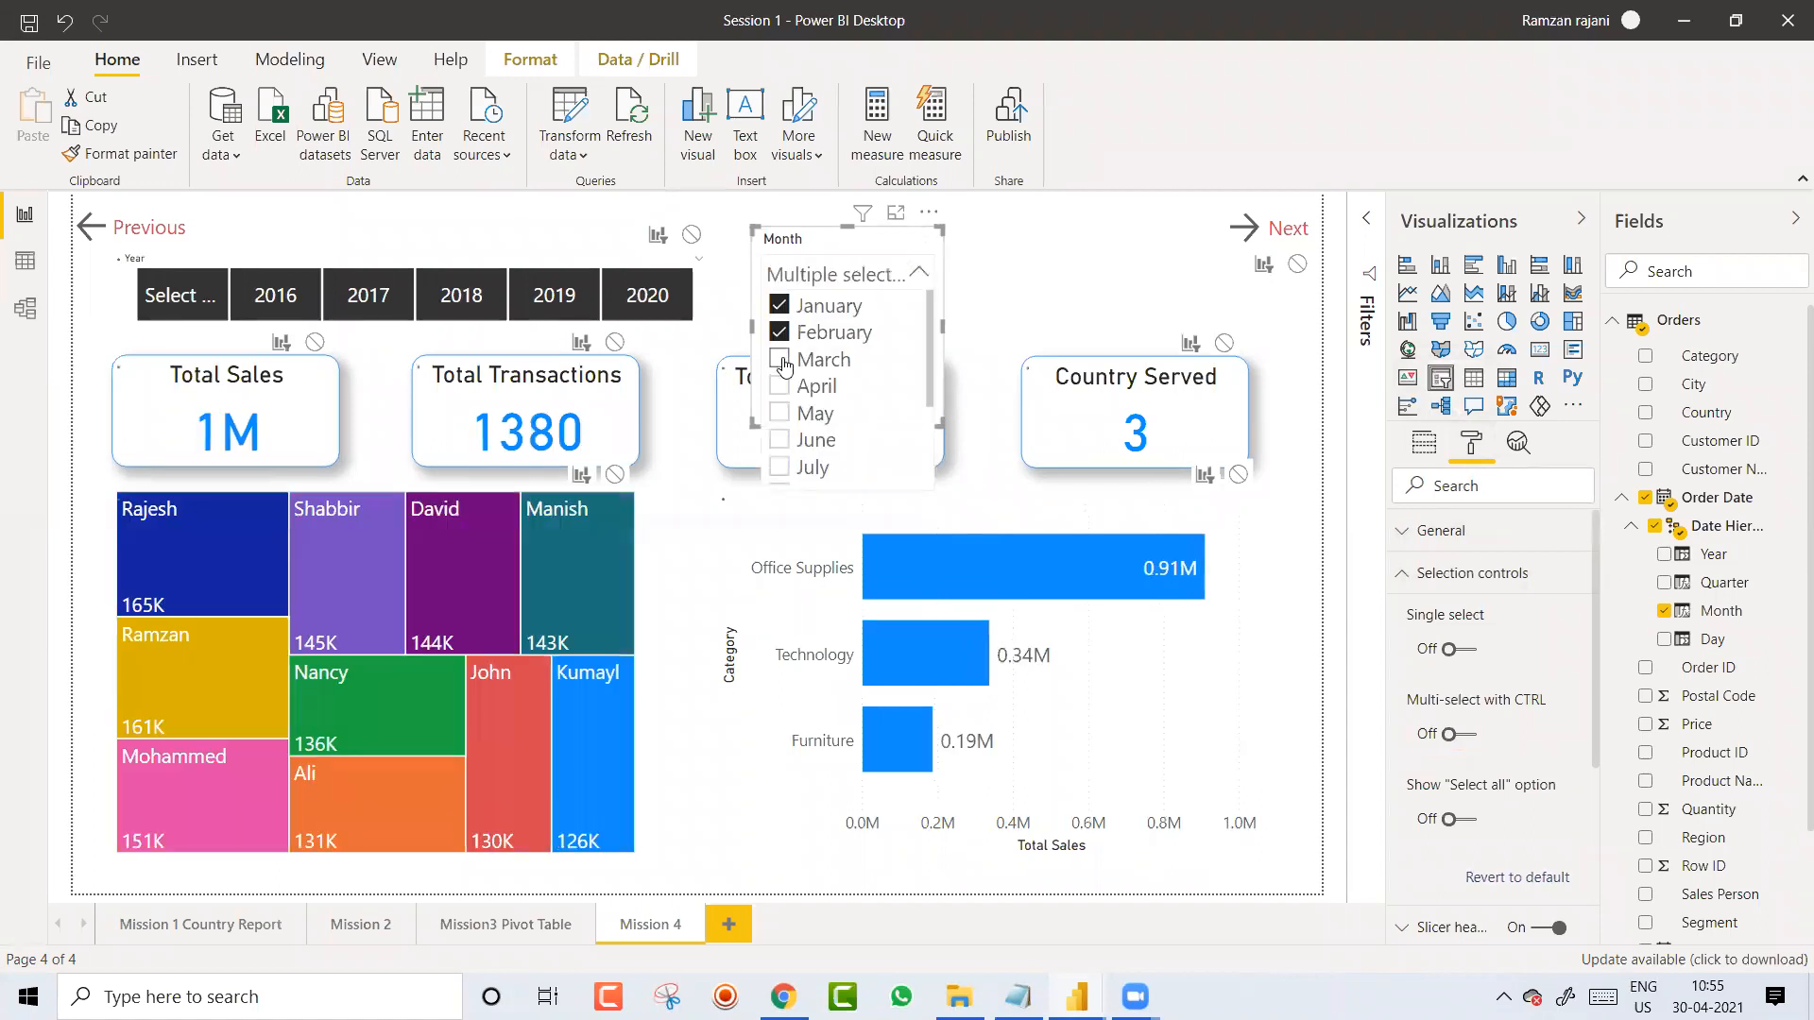
left_click(780, 360)
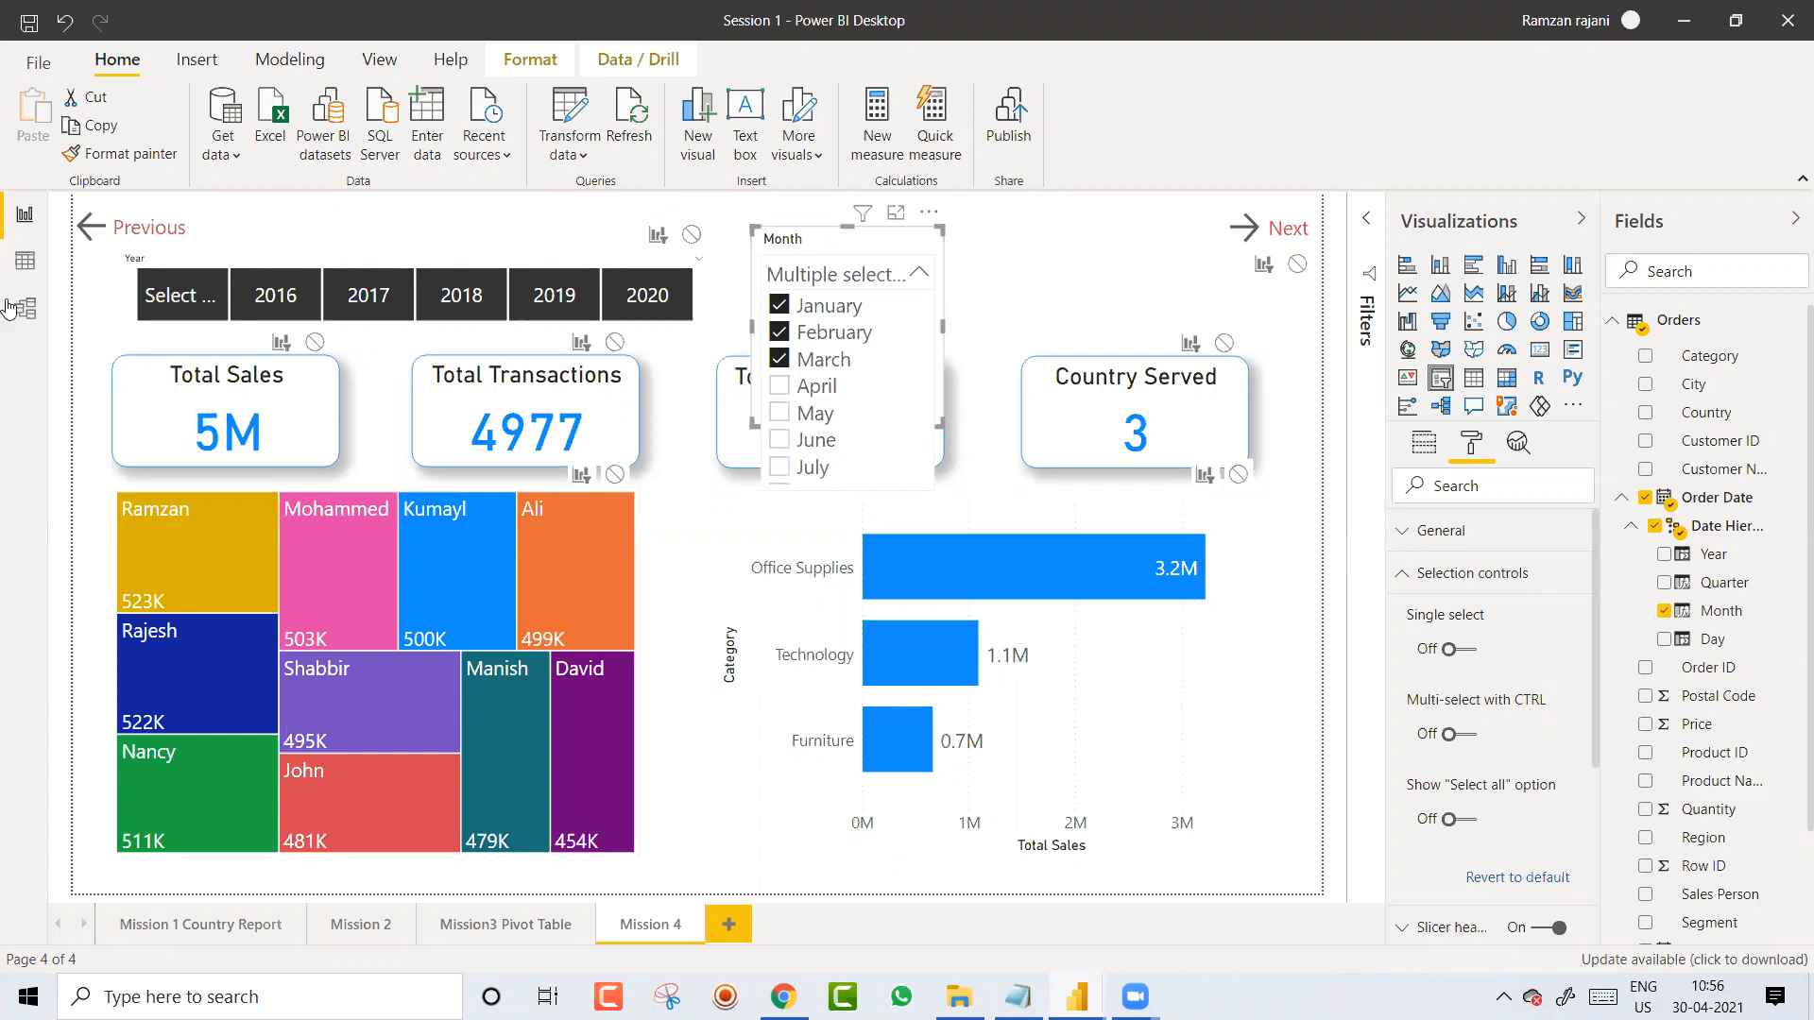
Step: Examine the Order Date and Ship Date columns of the Orders table in the Data view and return to the report
left_click(33, 276)
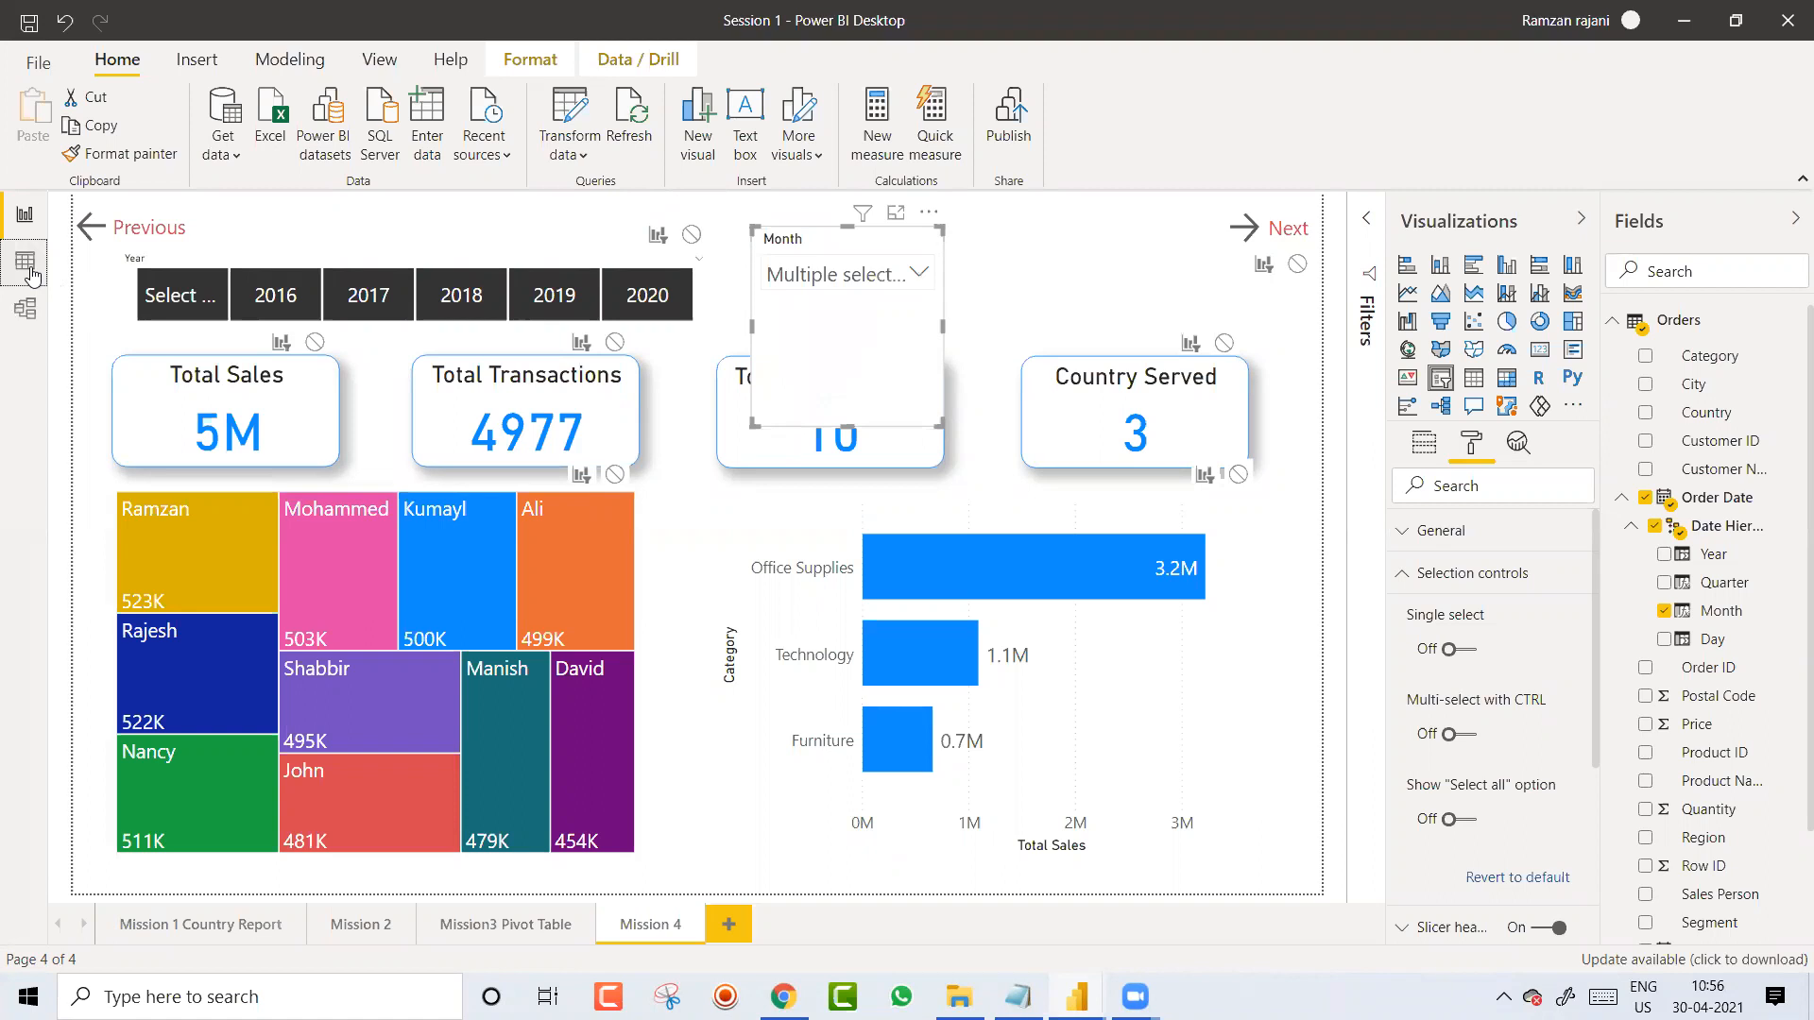
left_click(31, 276)
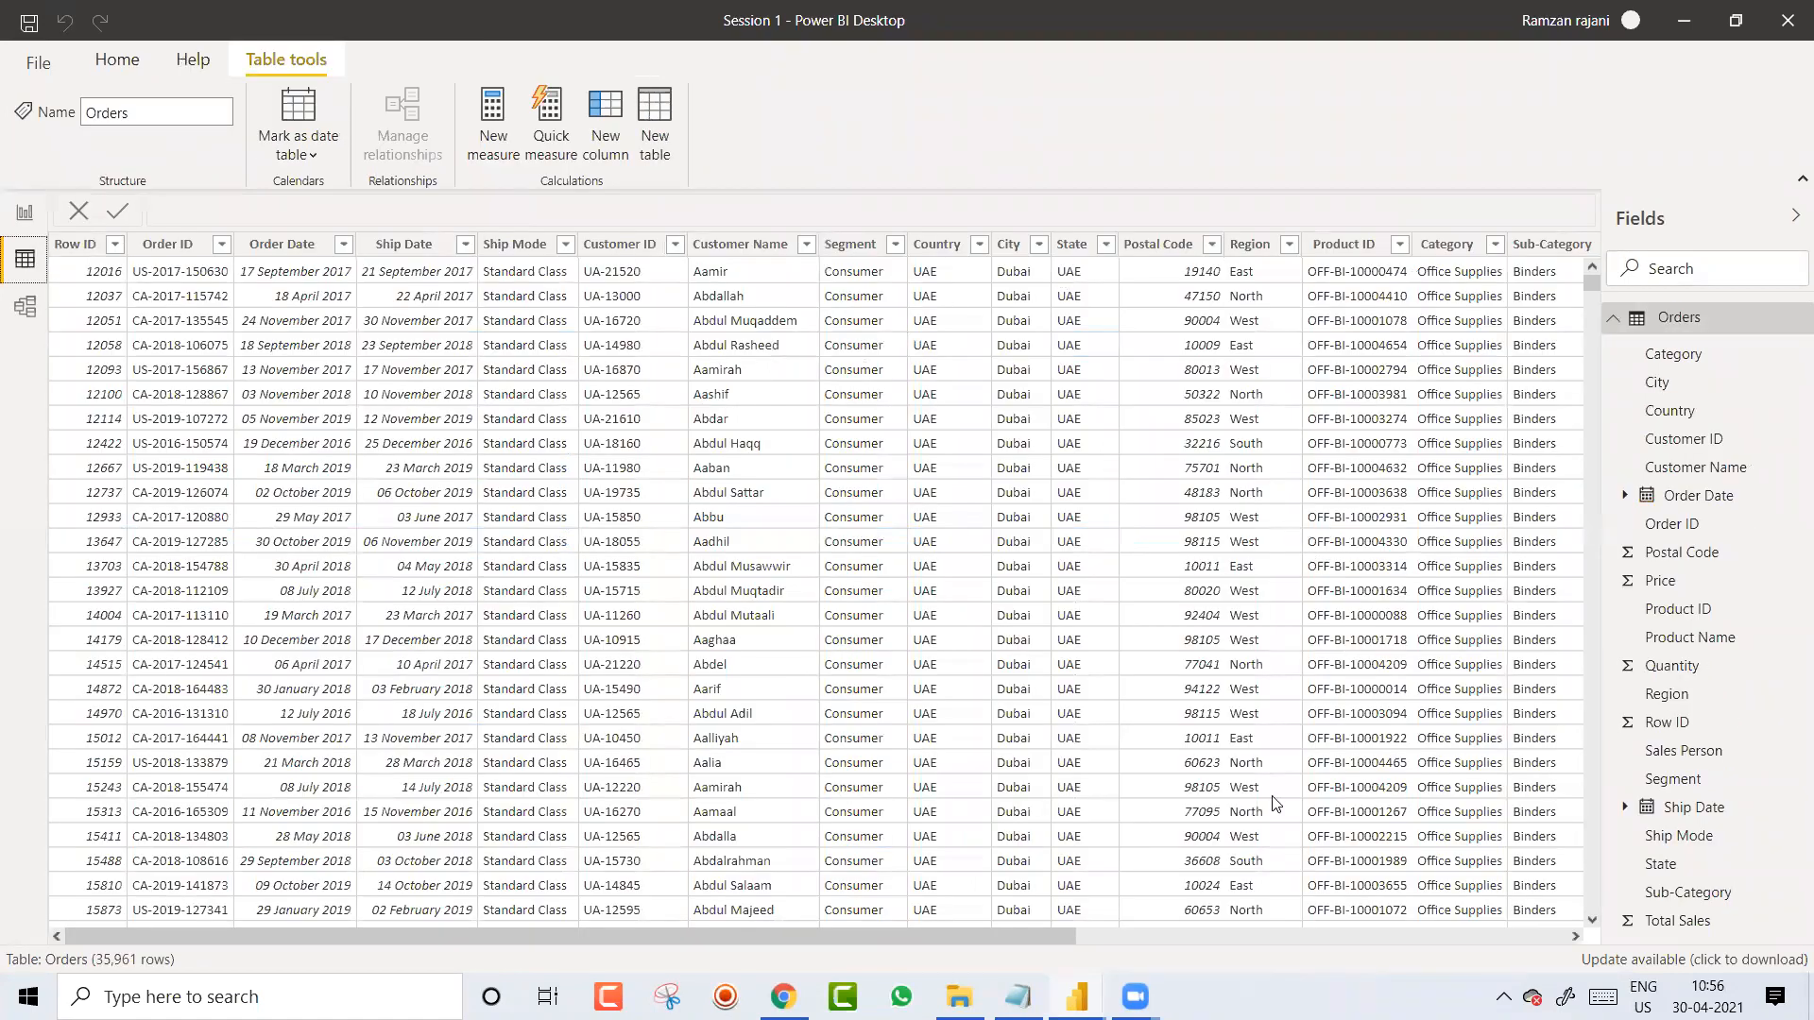
left_click(295, 243)
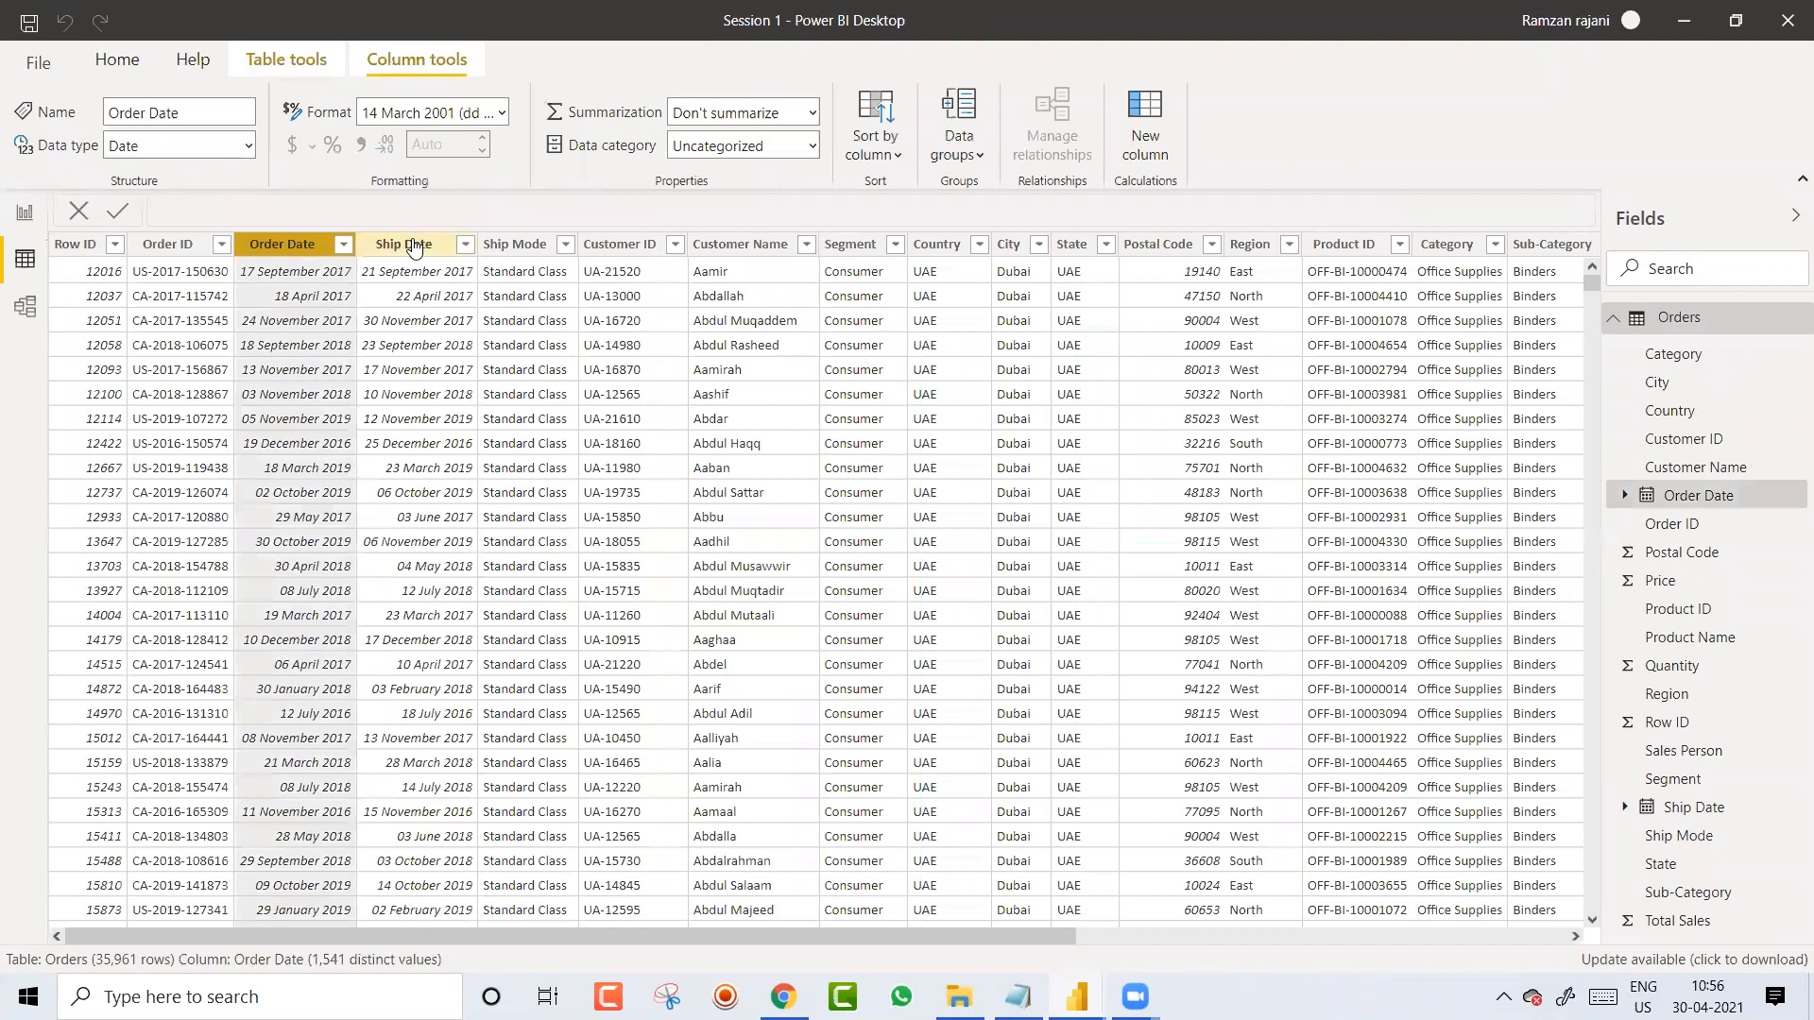
left_click(413, 245)
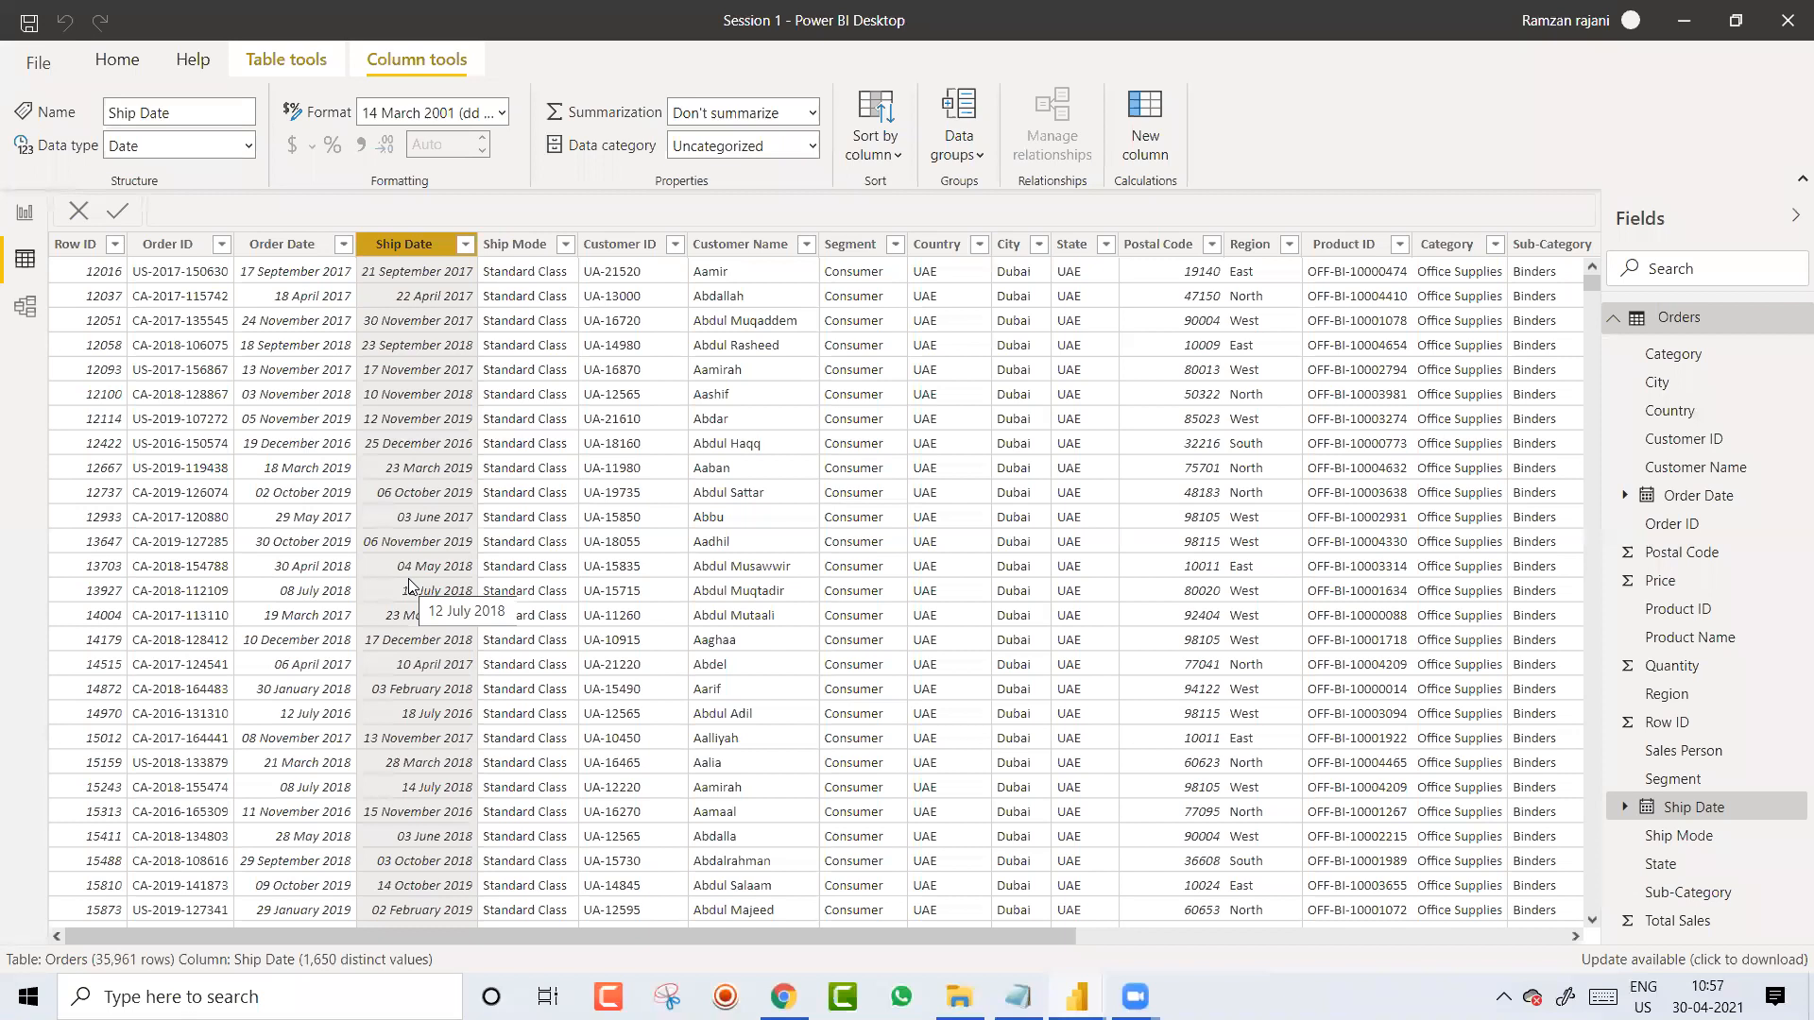
key("alt+Tab")
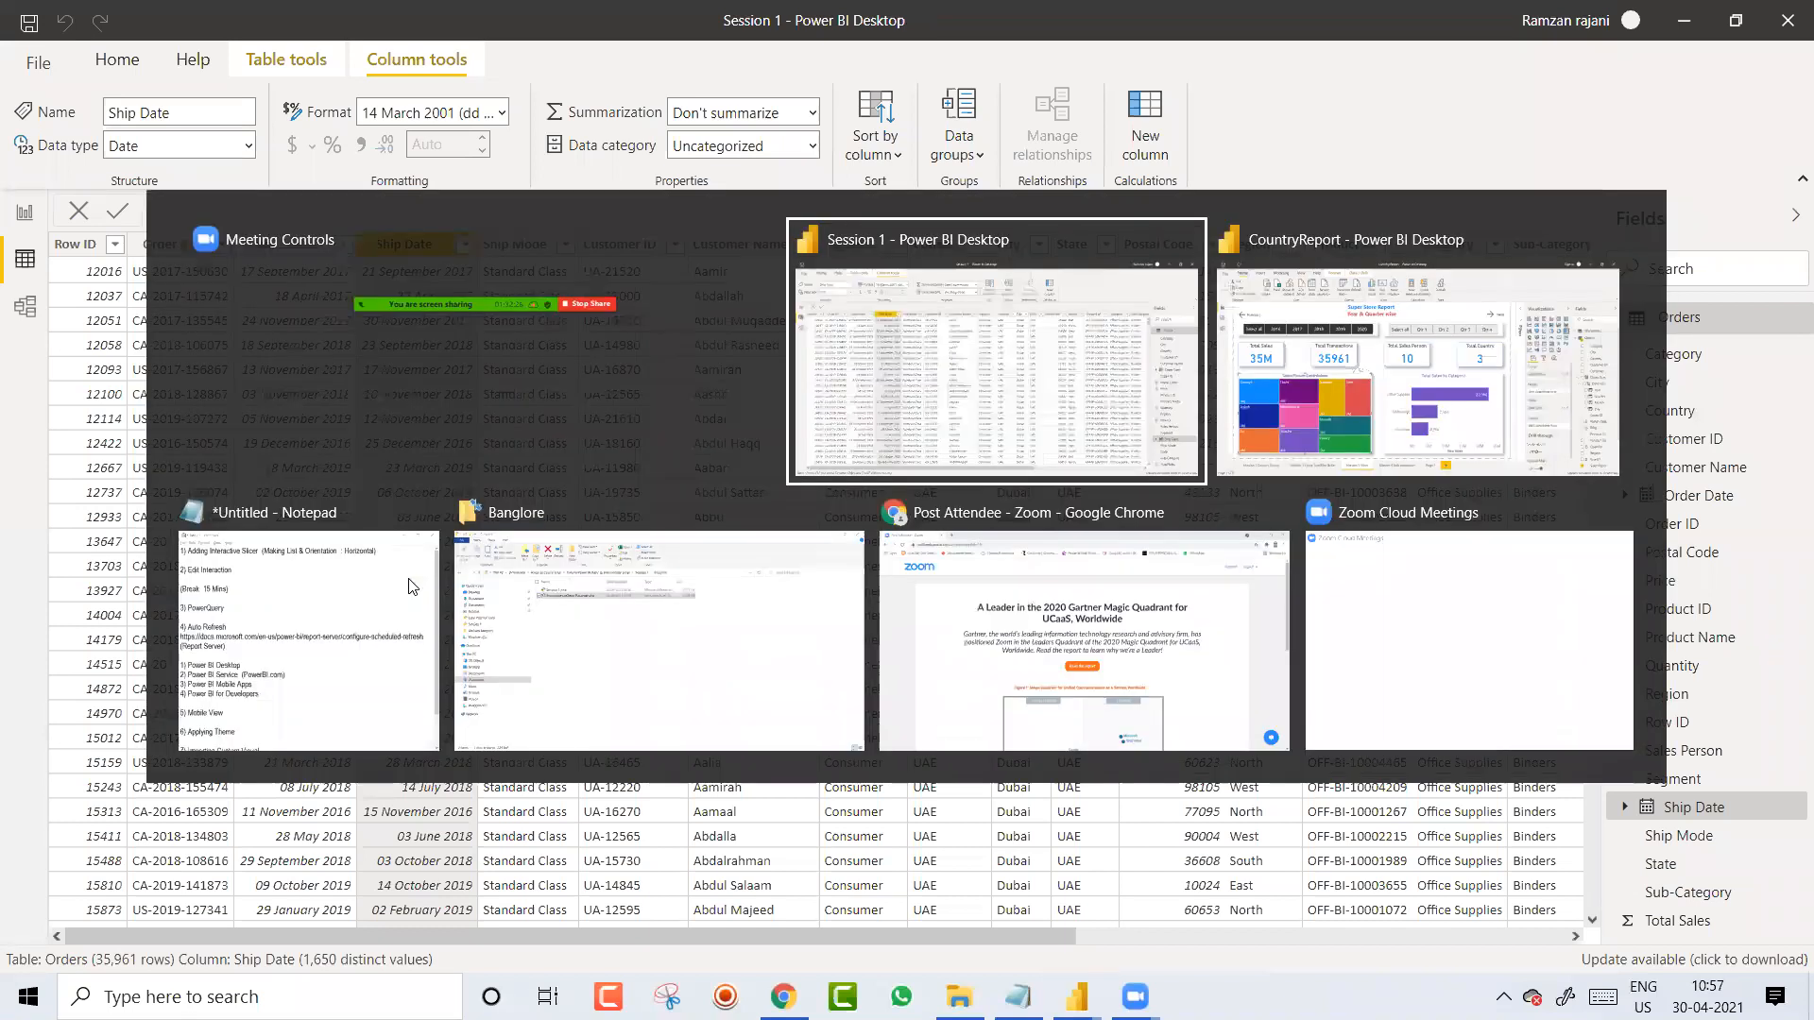
left_click(26, 215)
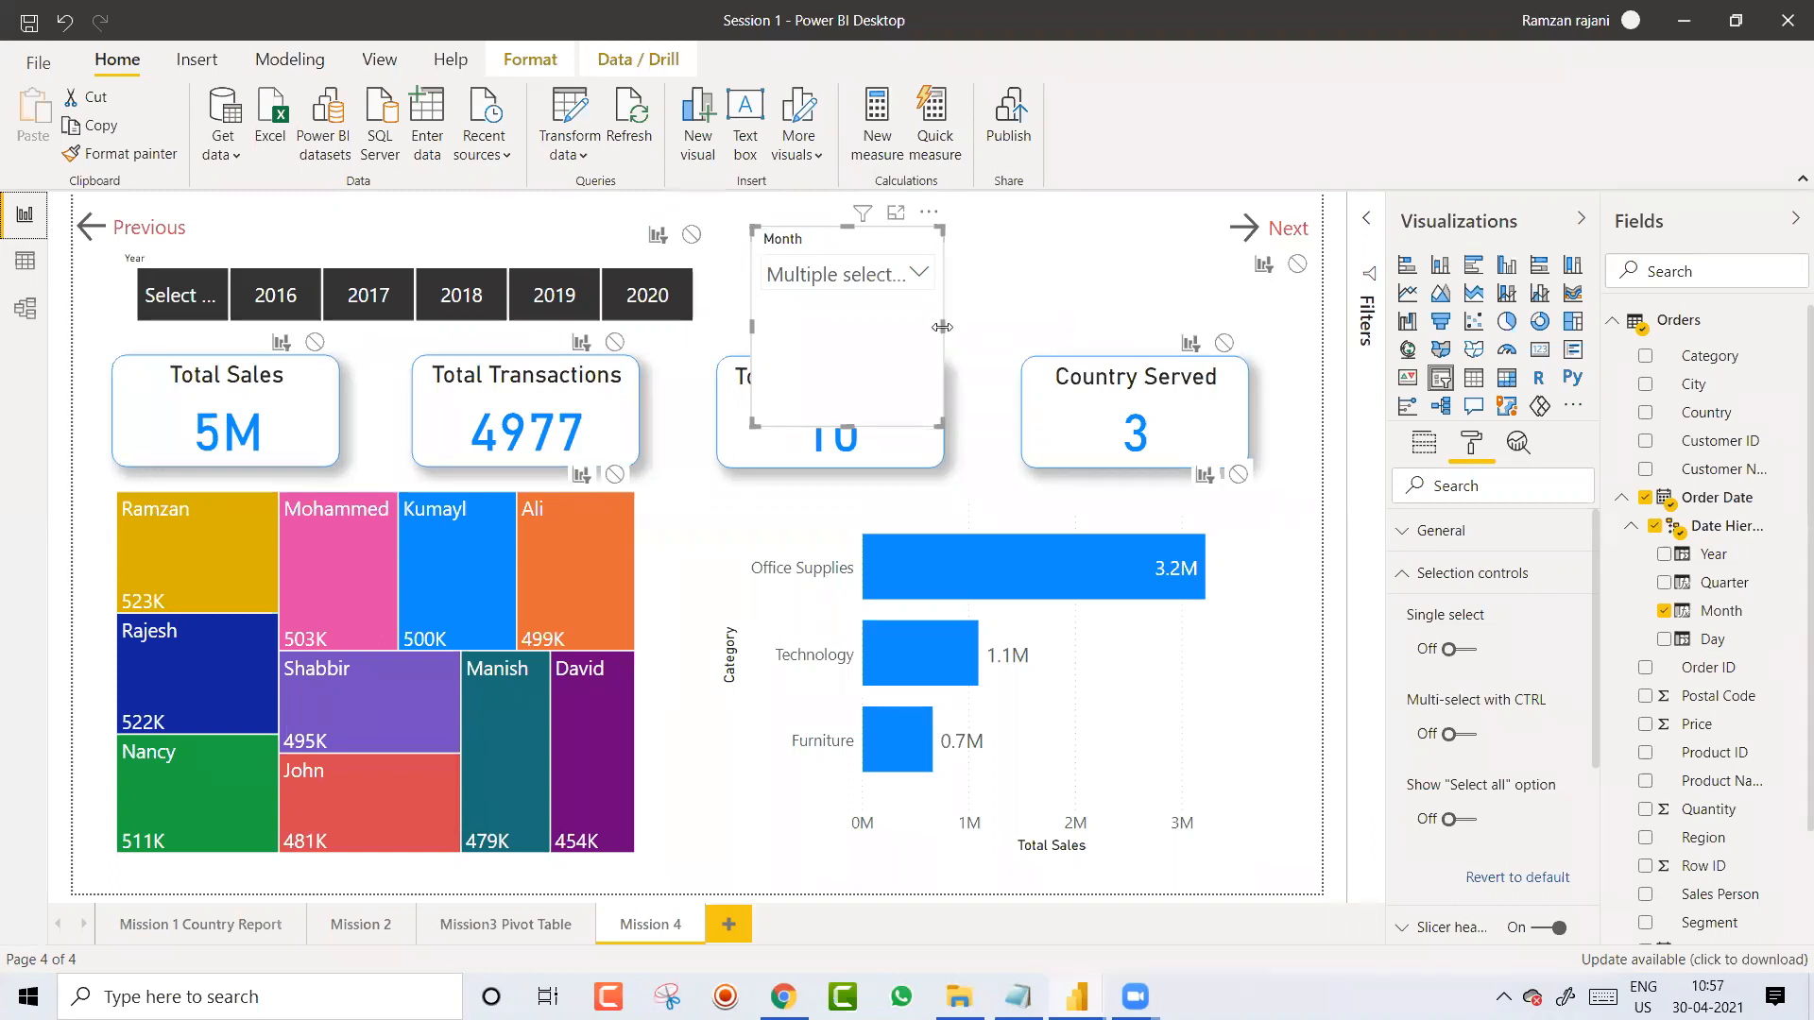
Step: Change the Month slicer to a list and resize it into a wide, single row of month buttons
left_click(919, 276)
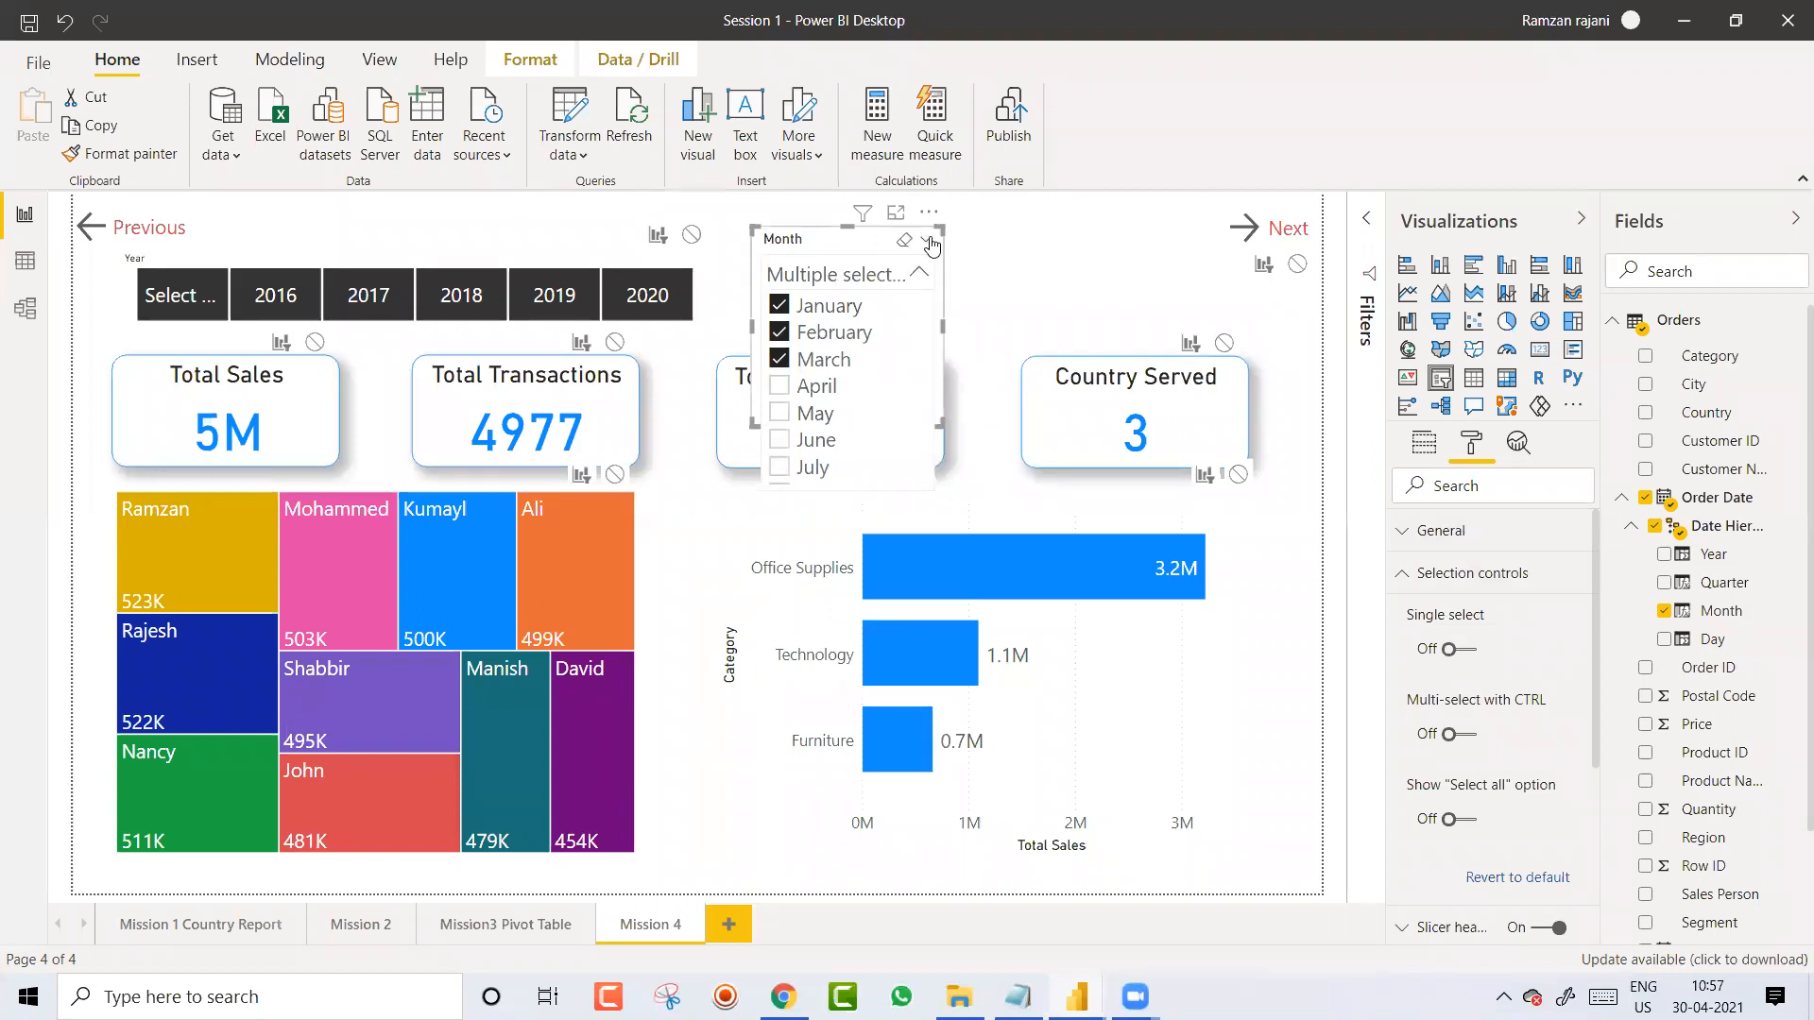
left_click(926, 241)
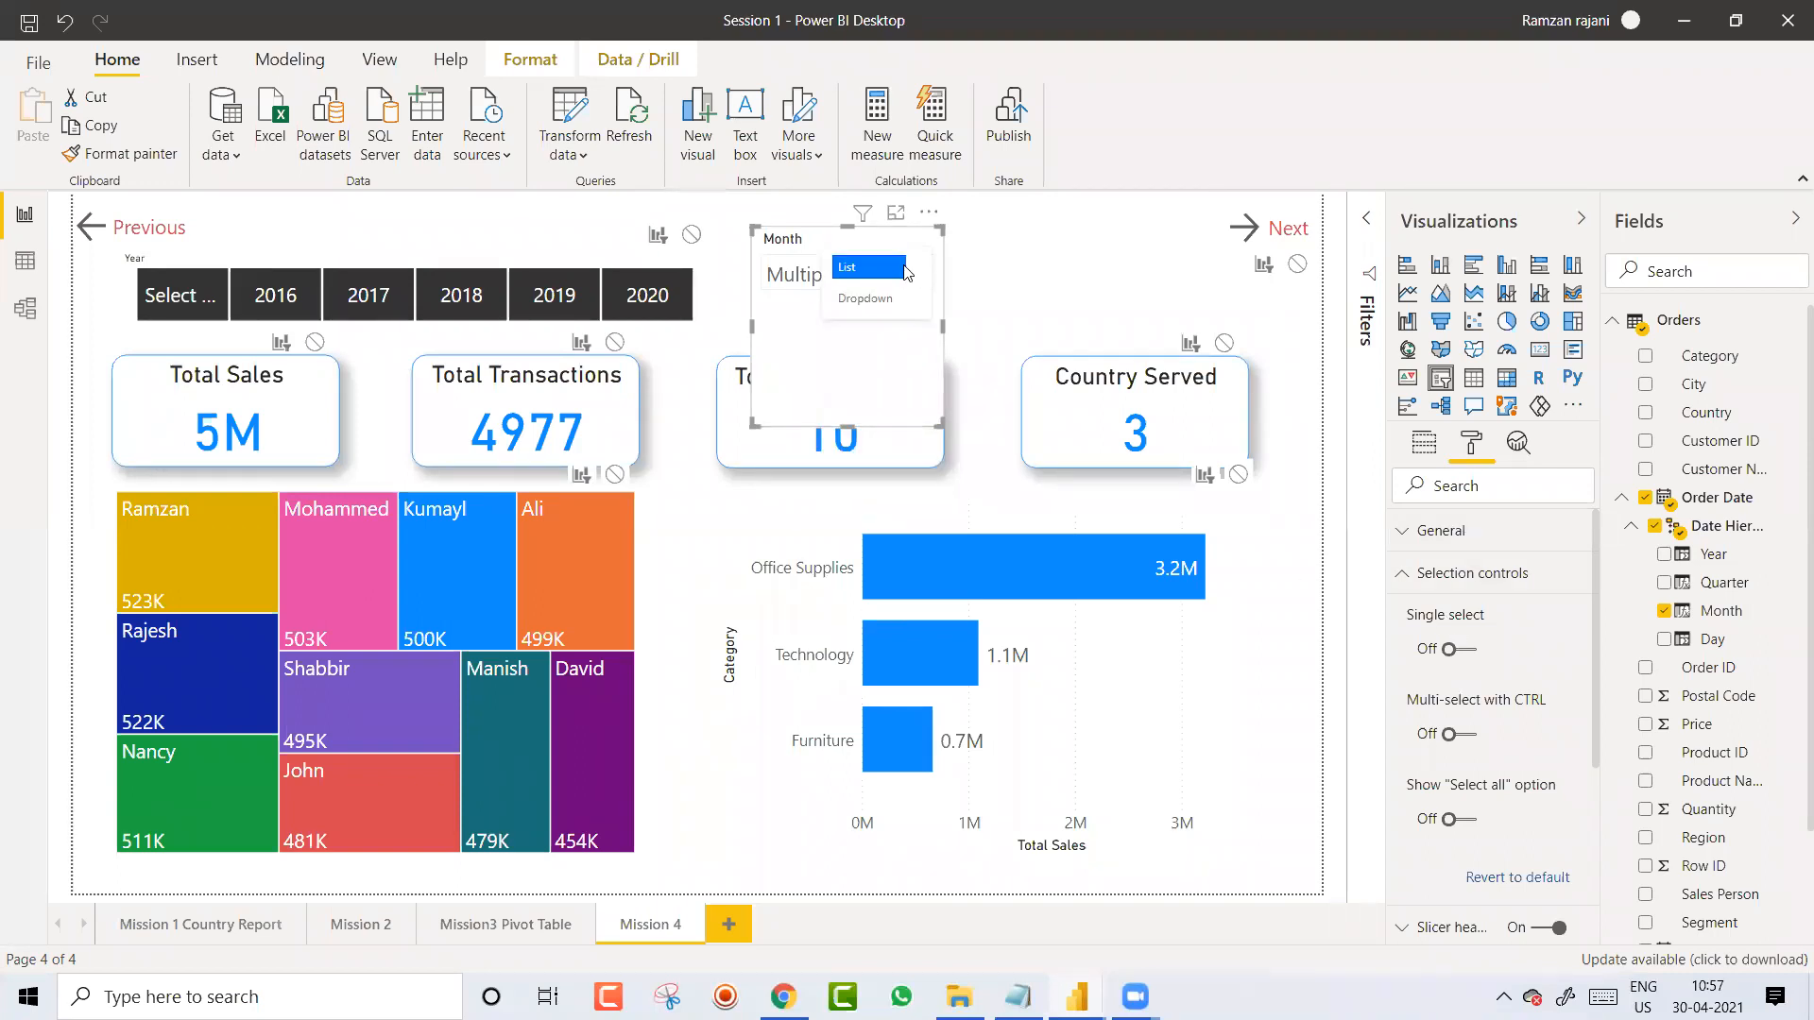
left_click(907, 268)
left_click_drag(940, 424, 1172, 304)
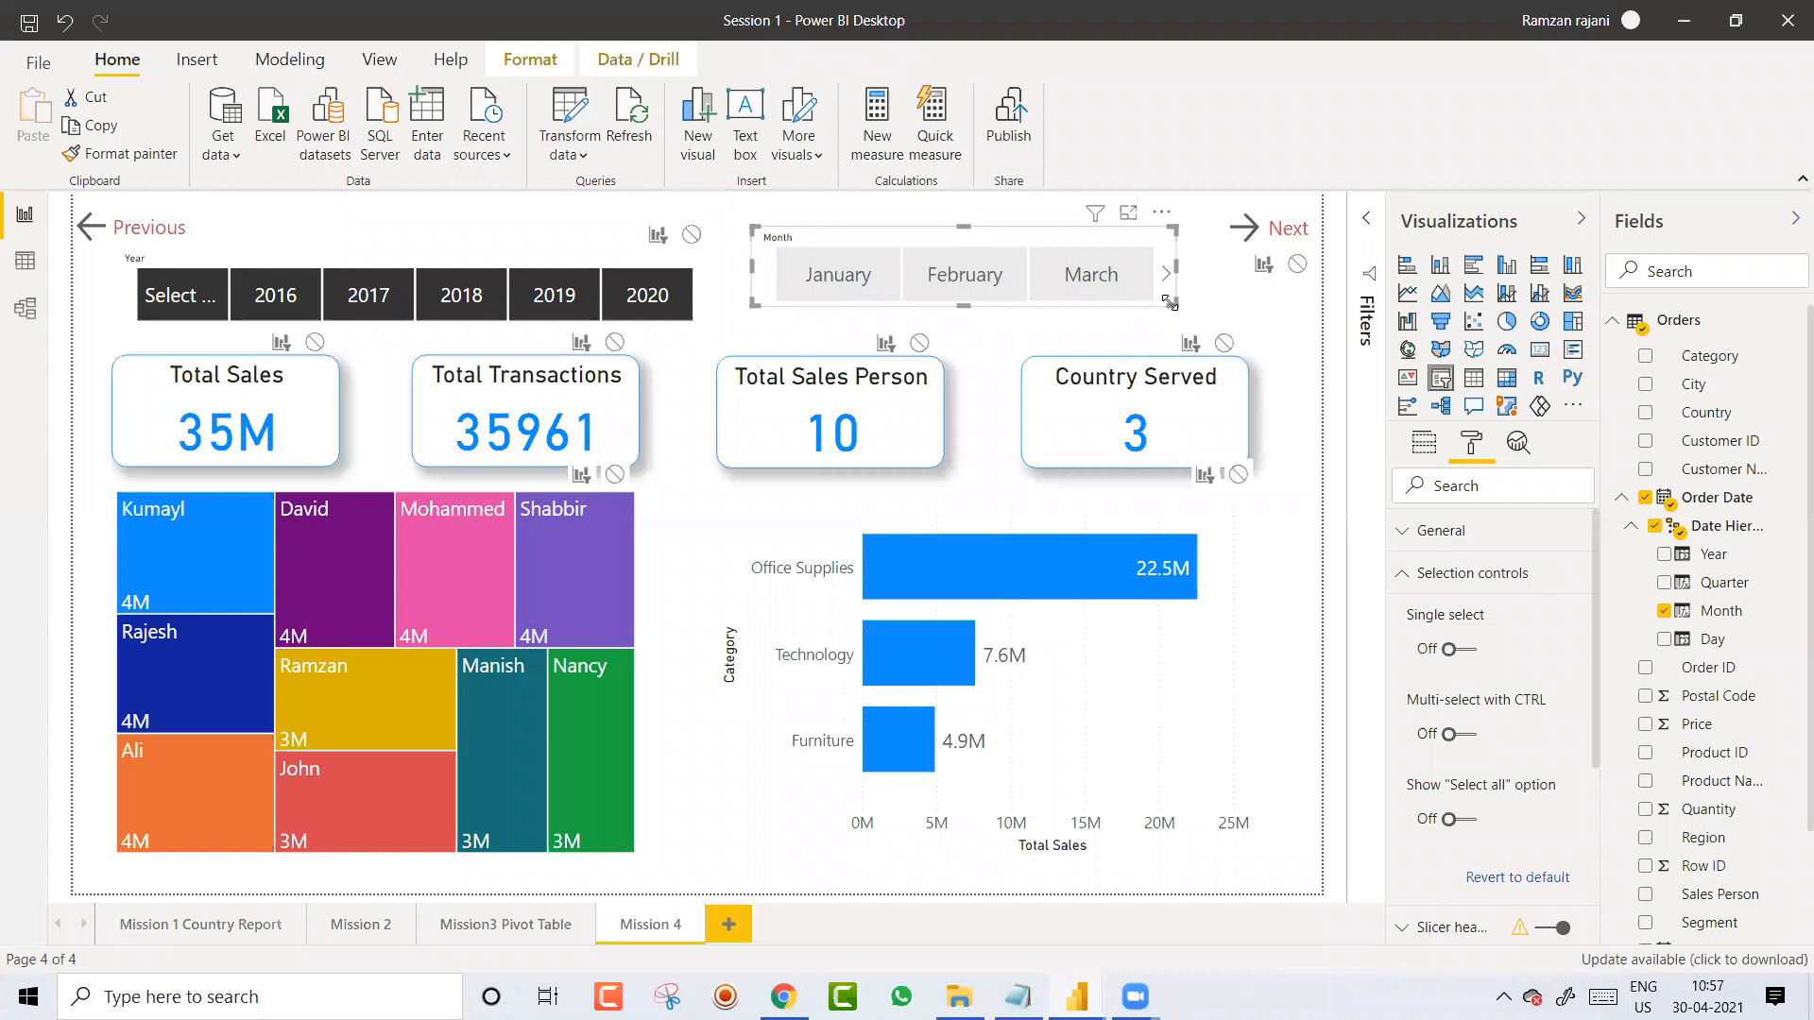
Step: Collapse the Order Date hierarchy, then switch to Notepad and copy the configure-scheduled-refresh documentation link under Auto Refresh
left_click(1625, 497)
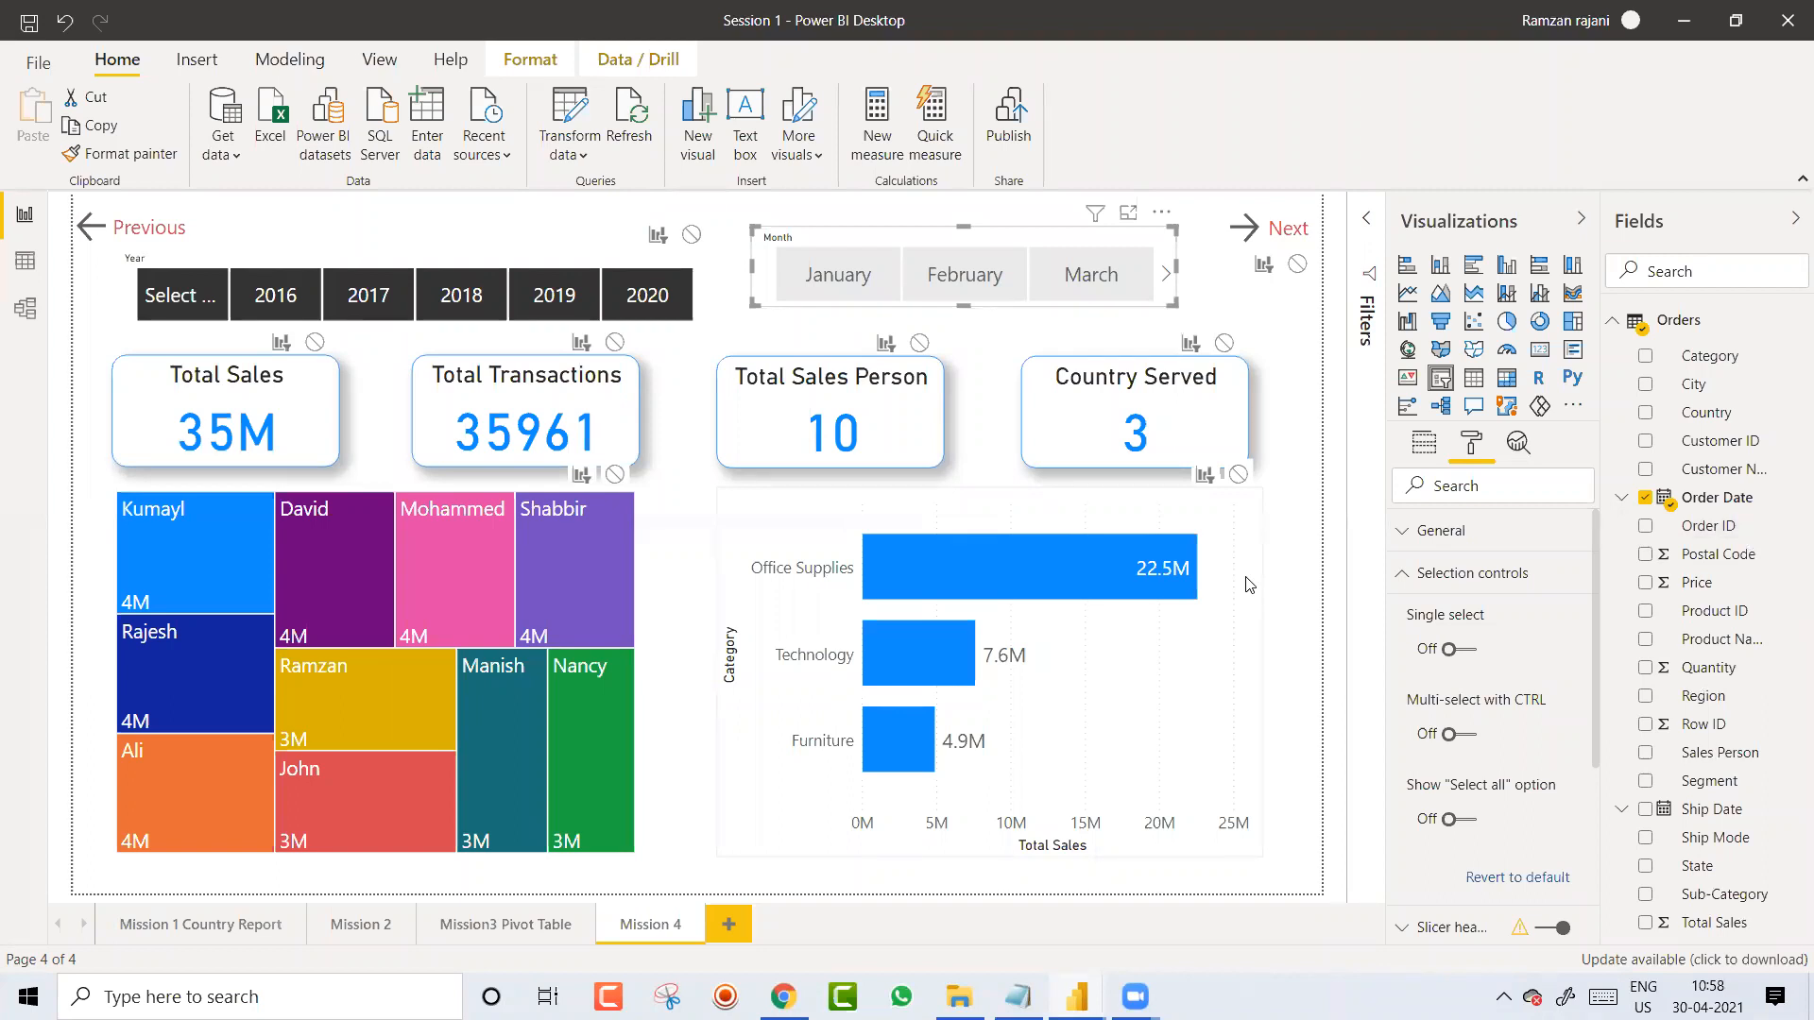
key("alt+Tab")
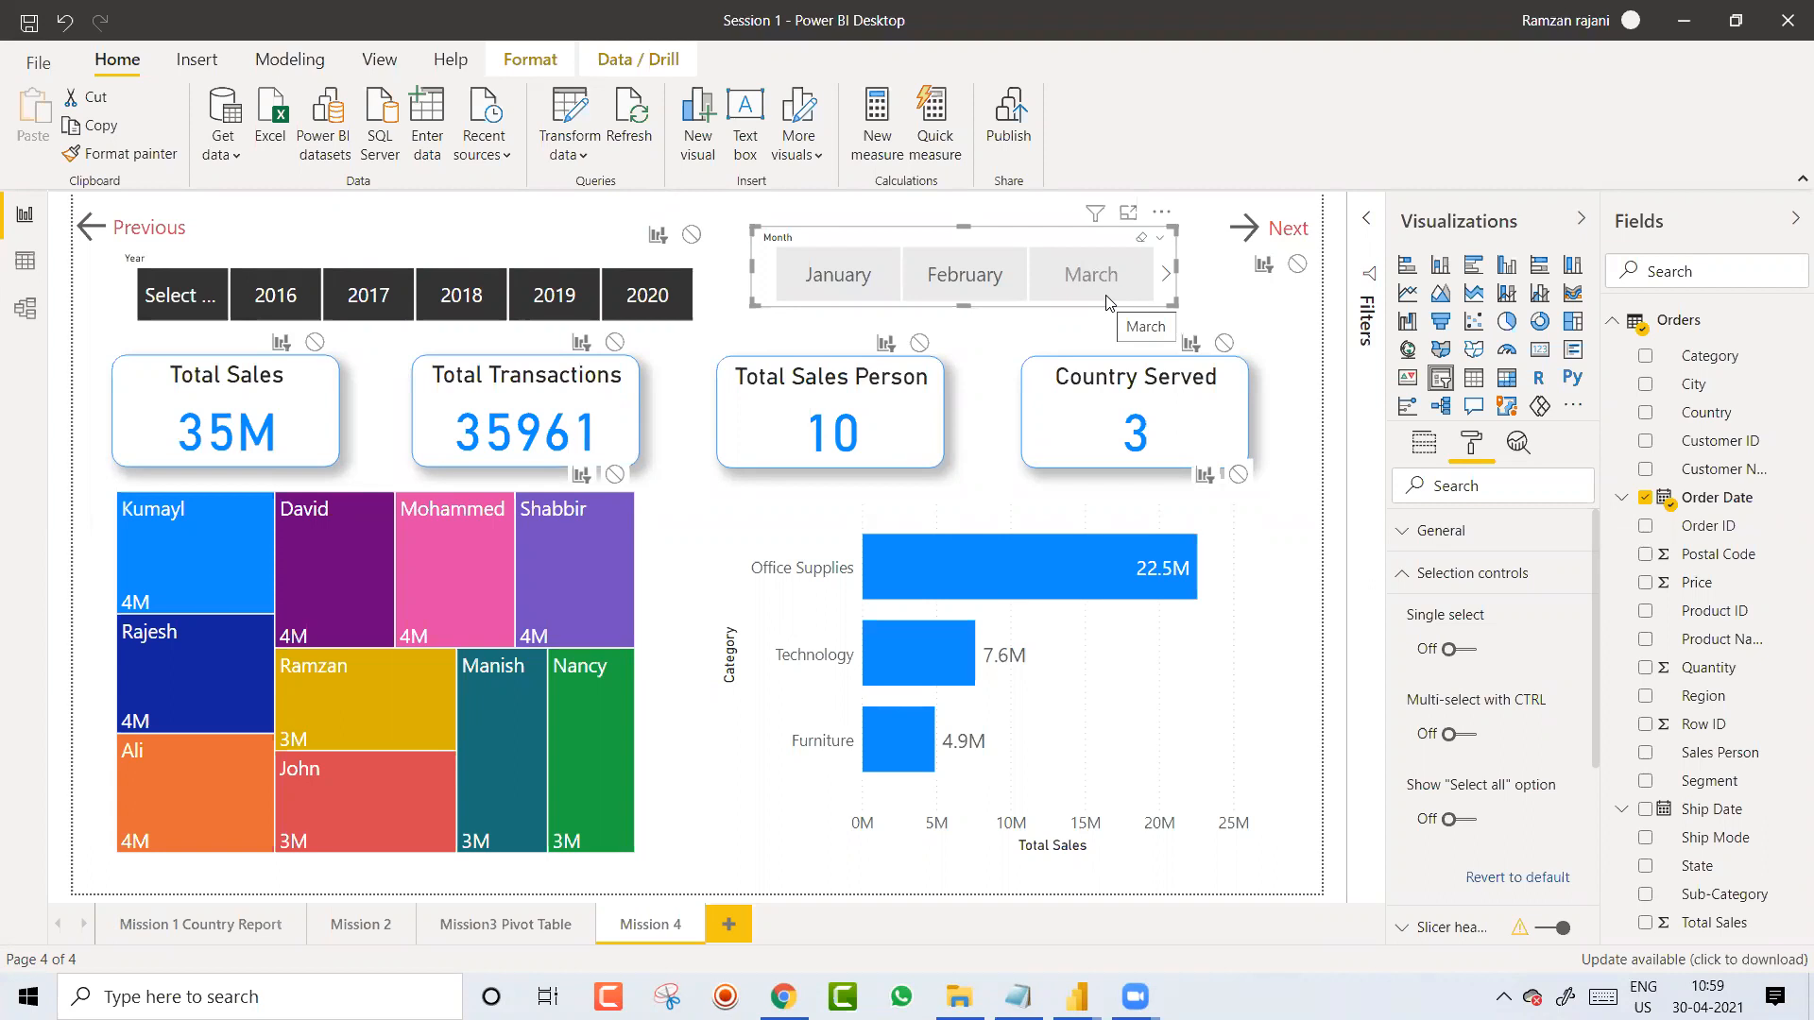
key("alt+Tab")
key("alt+Tab")
key("alt+Tab")
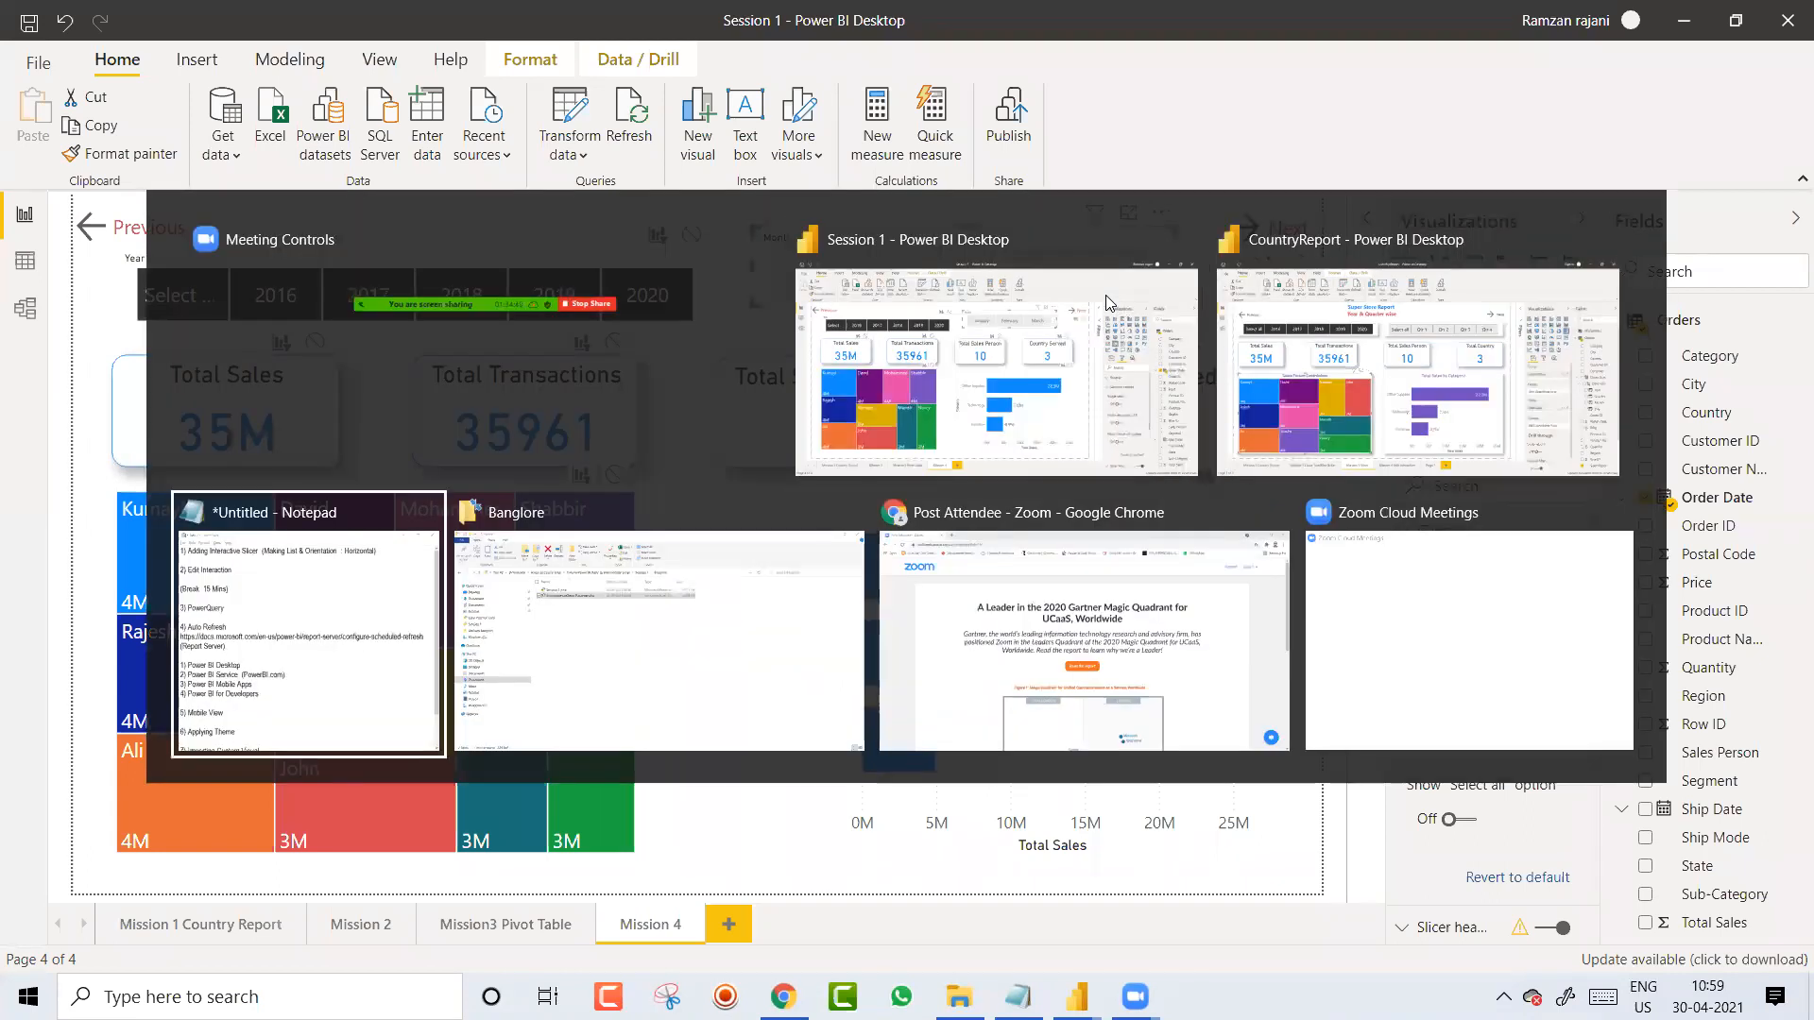
key("alt+shift+Tab")
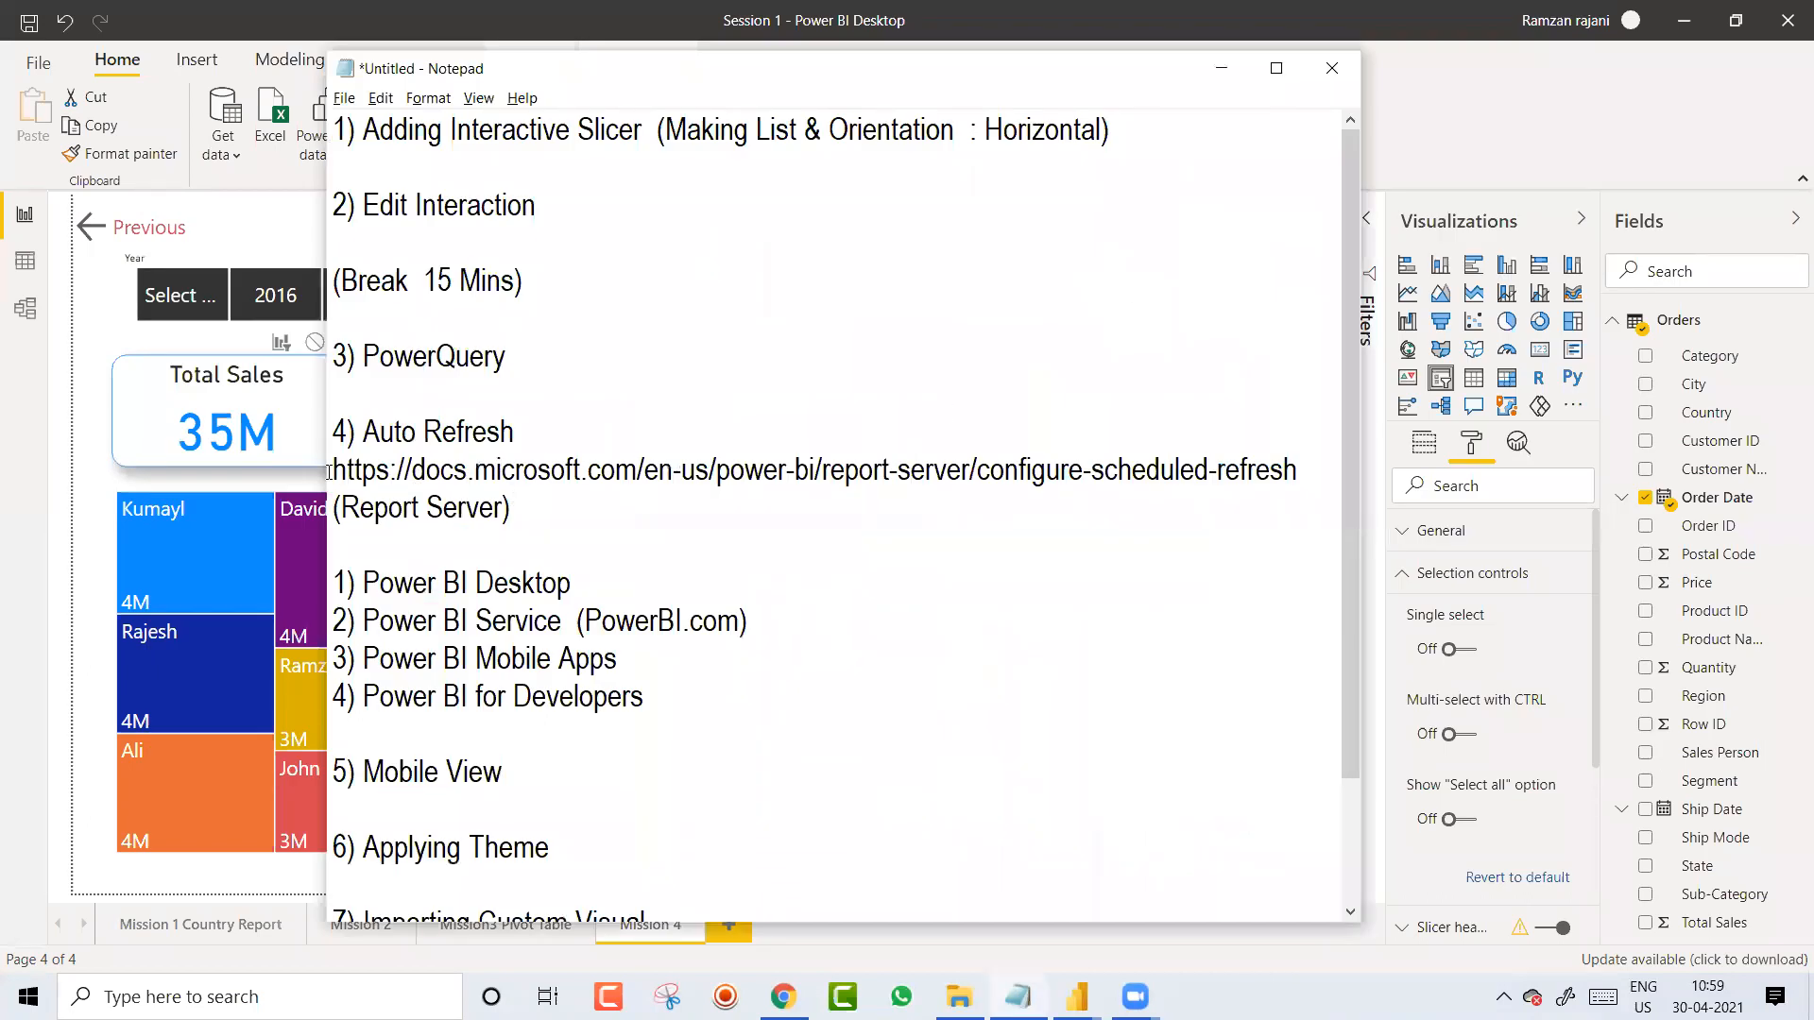
left_click(331, 469)
key("shift+End")
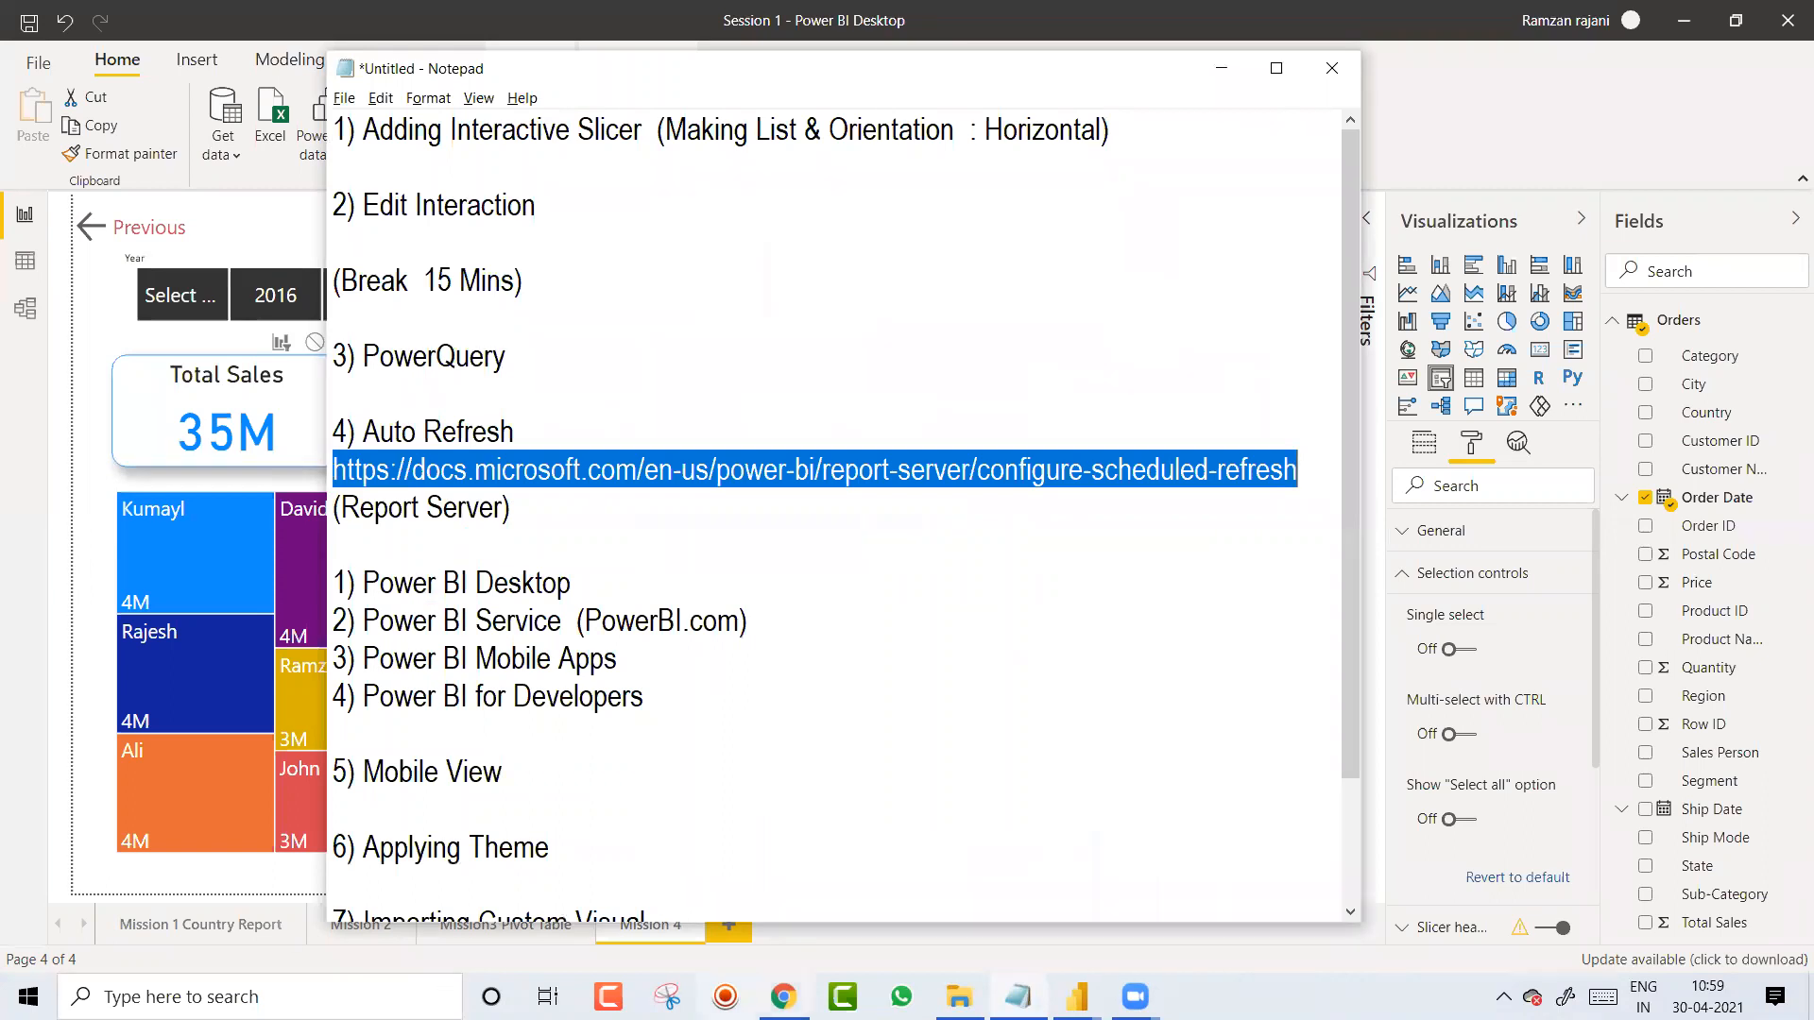
key("ctrl+c")
Step: Switch to Chrome and open the copied scheduled refresh documentation link in a new browser tab
key("alt+Tab")
left_click(601, 20)
key("ctrl+v")
key("Return")
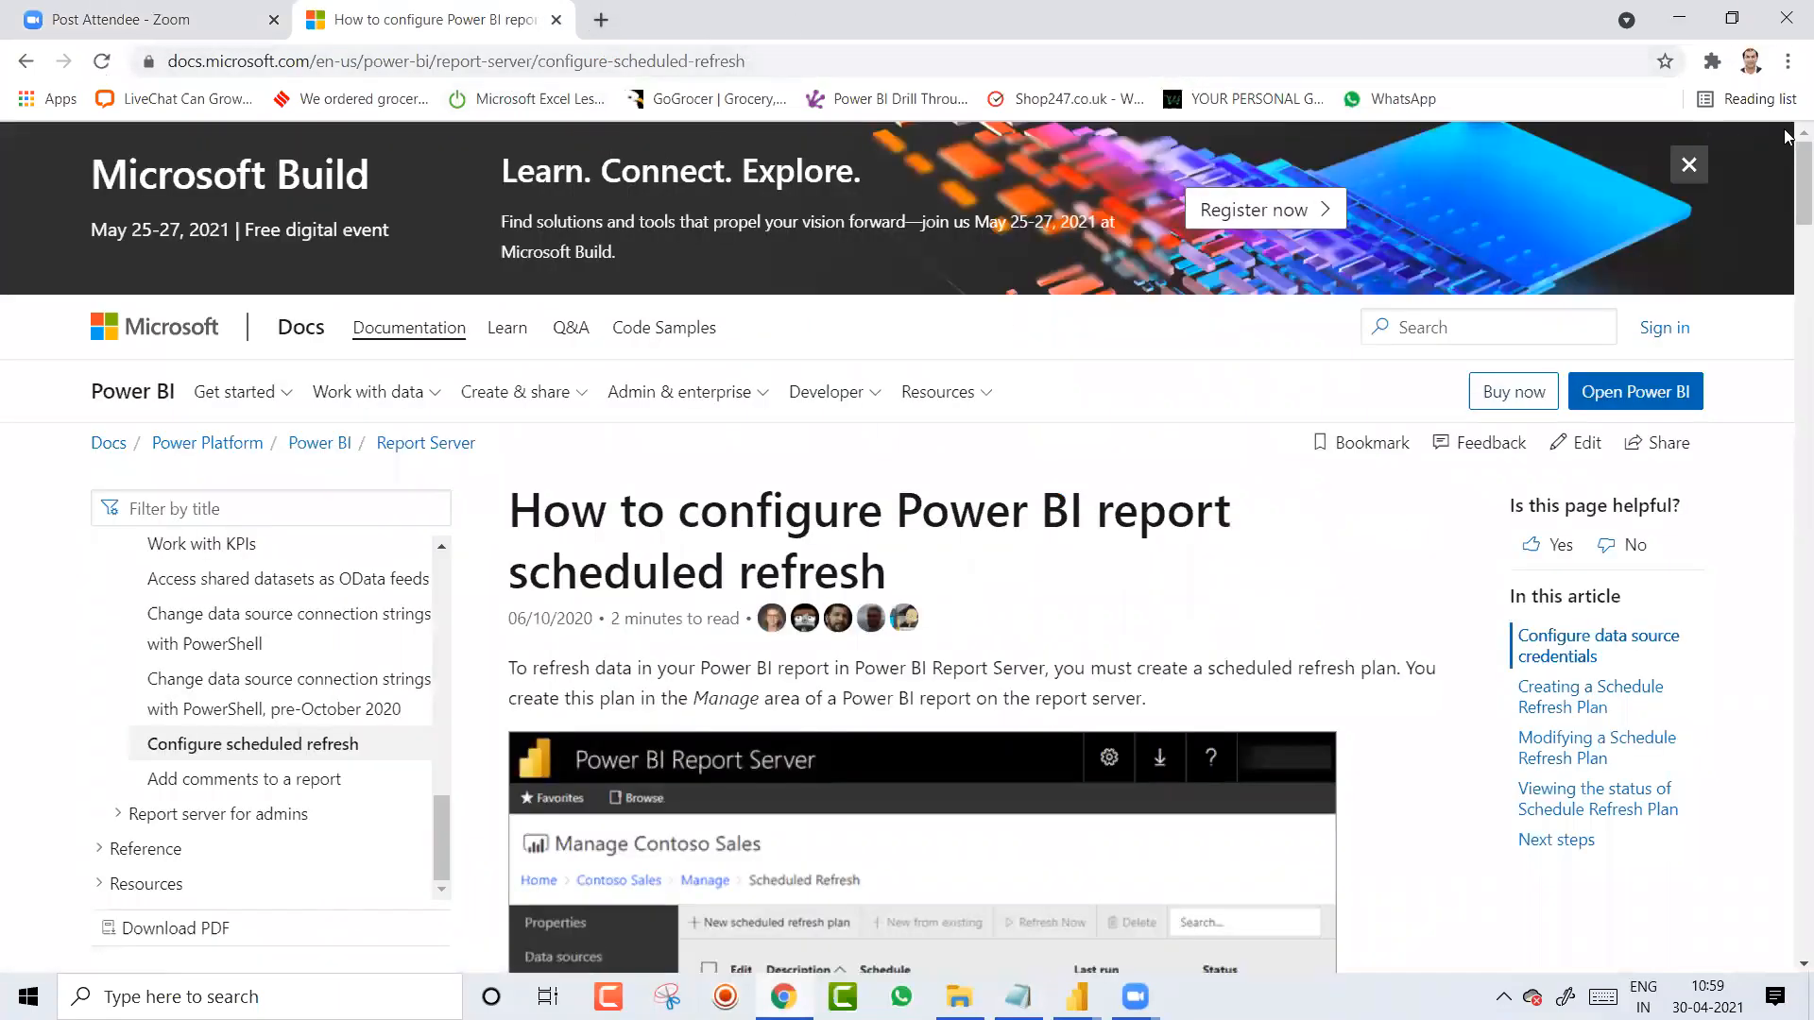
Step: Read the article's sections on configuring data source credentials and creating a schedule refresh plan
scroll(1786, 174, "down", 2)
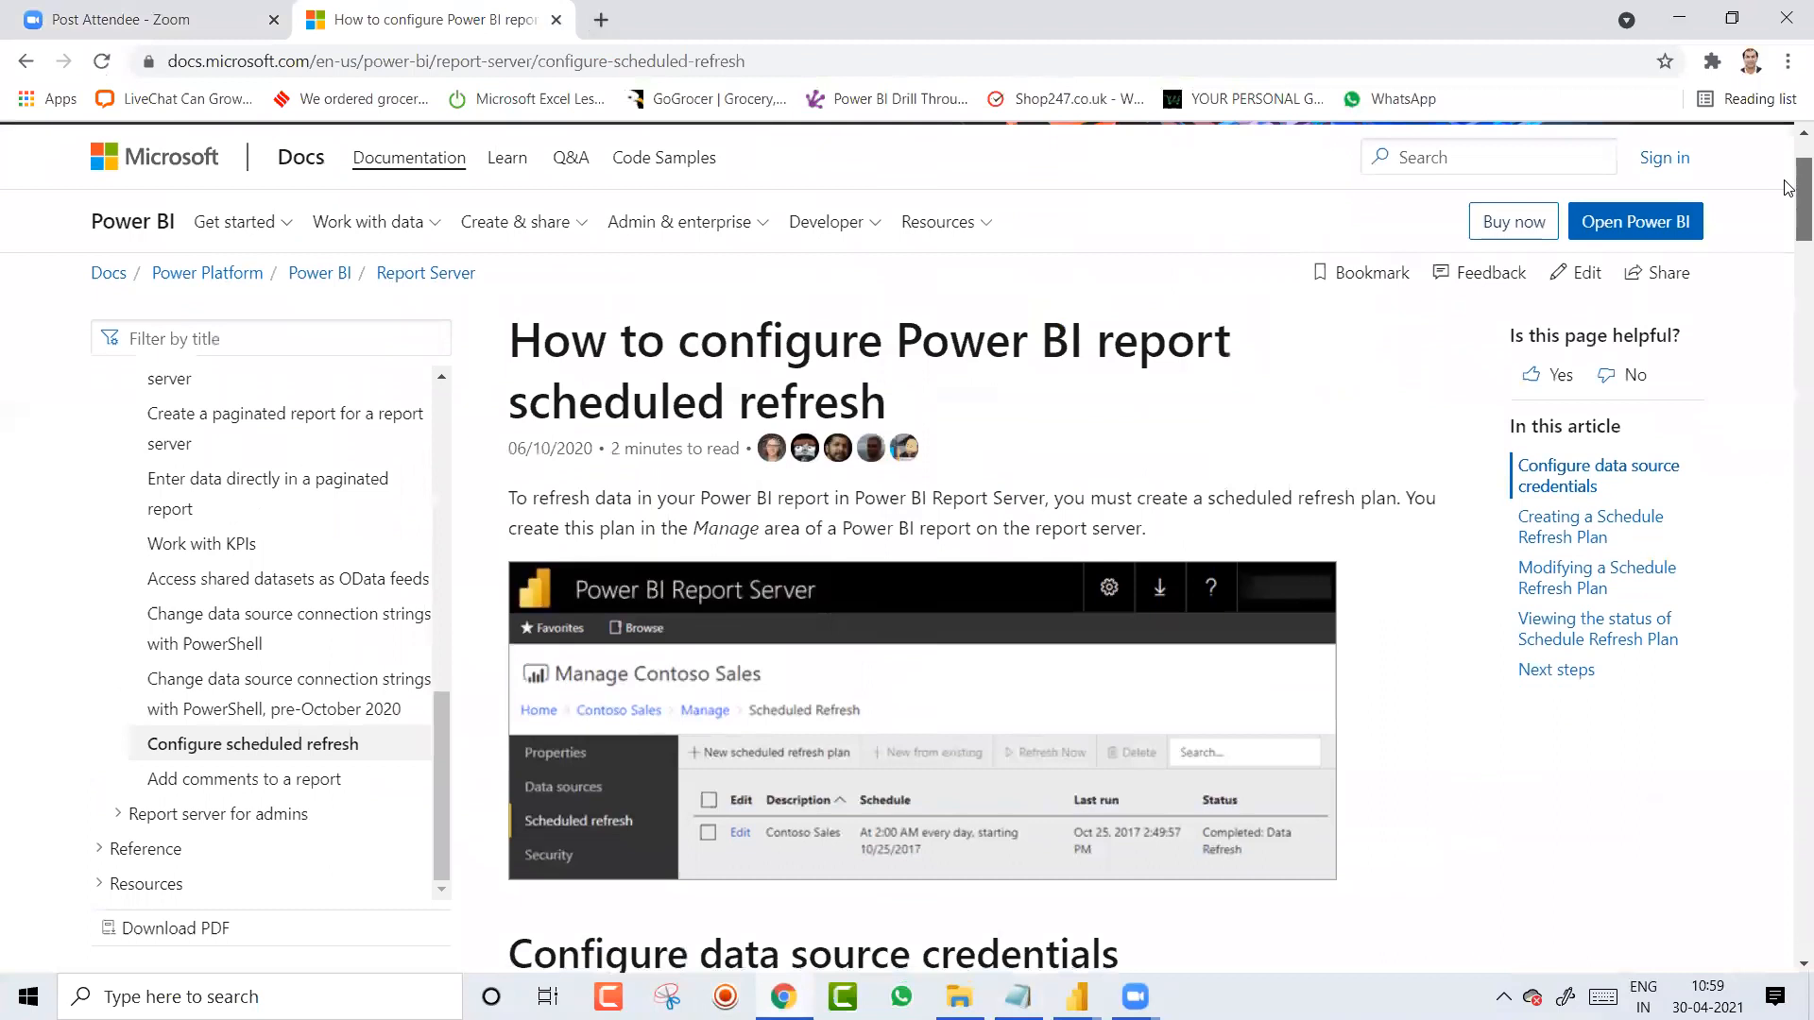
scroll(1787, 236, "down", 6)
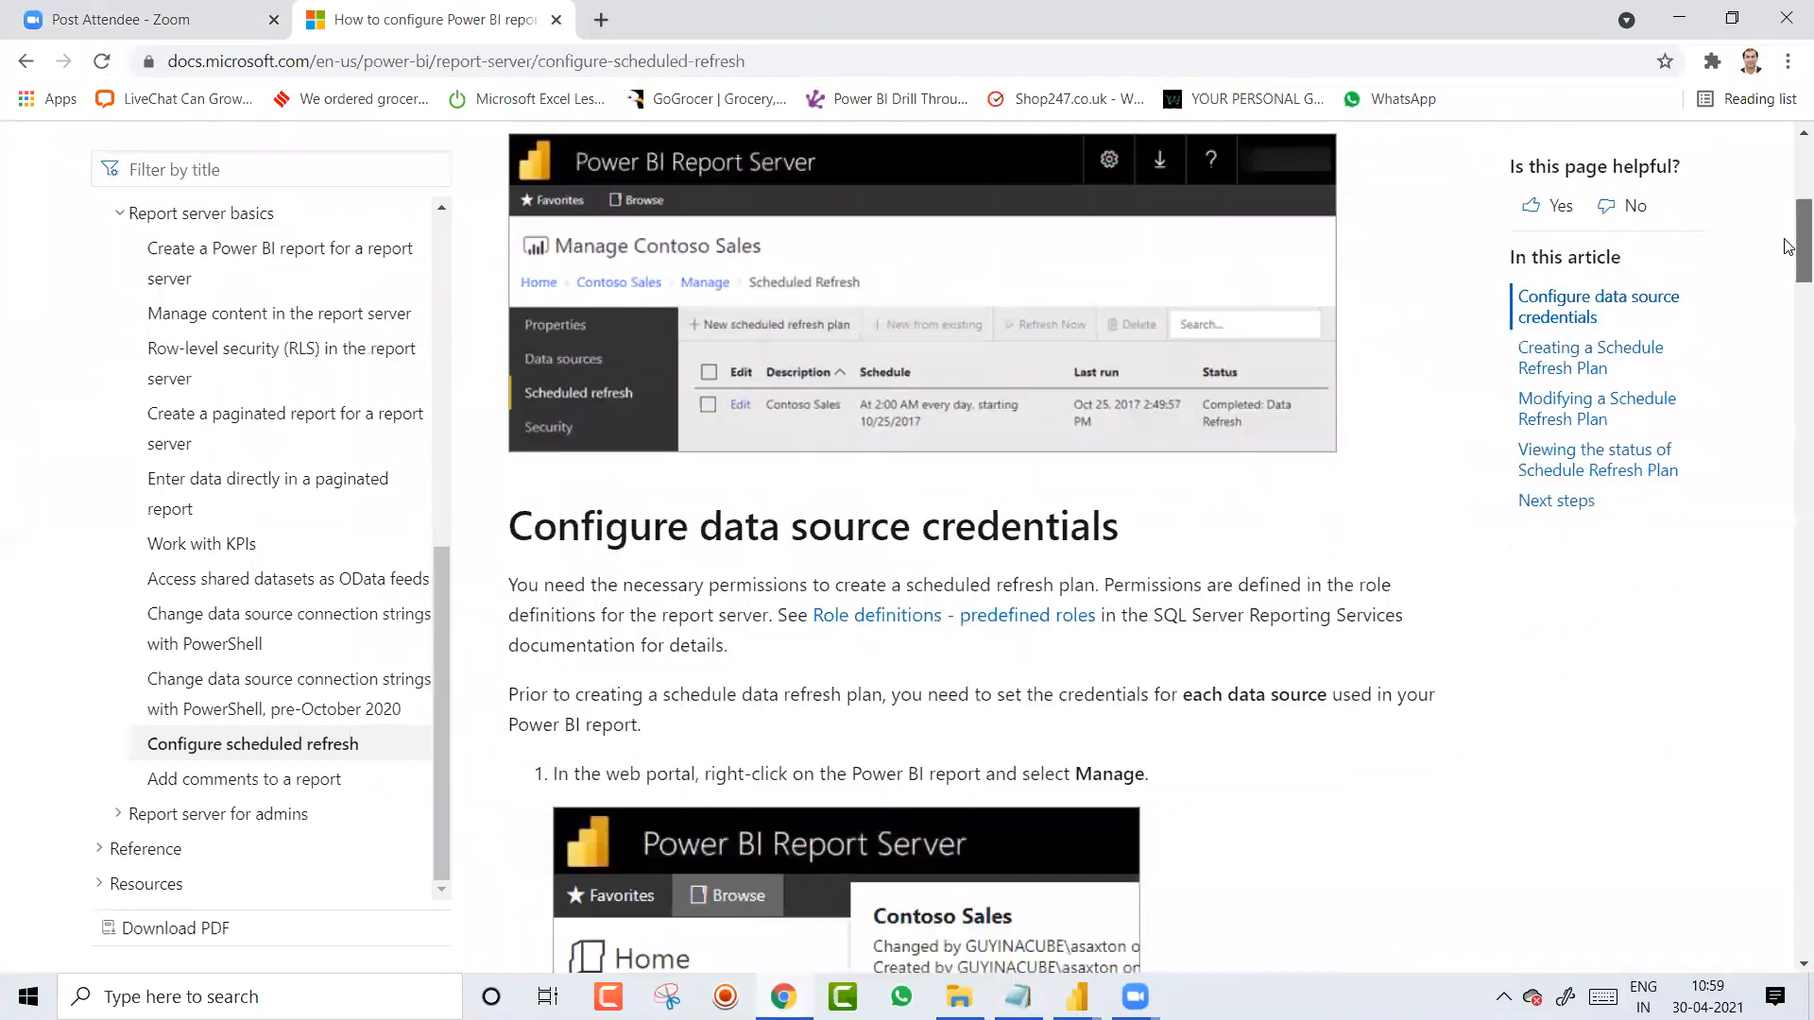
scroll(1786, 276, "down", 2)
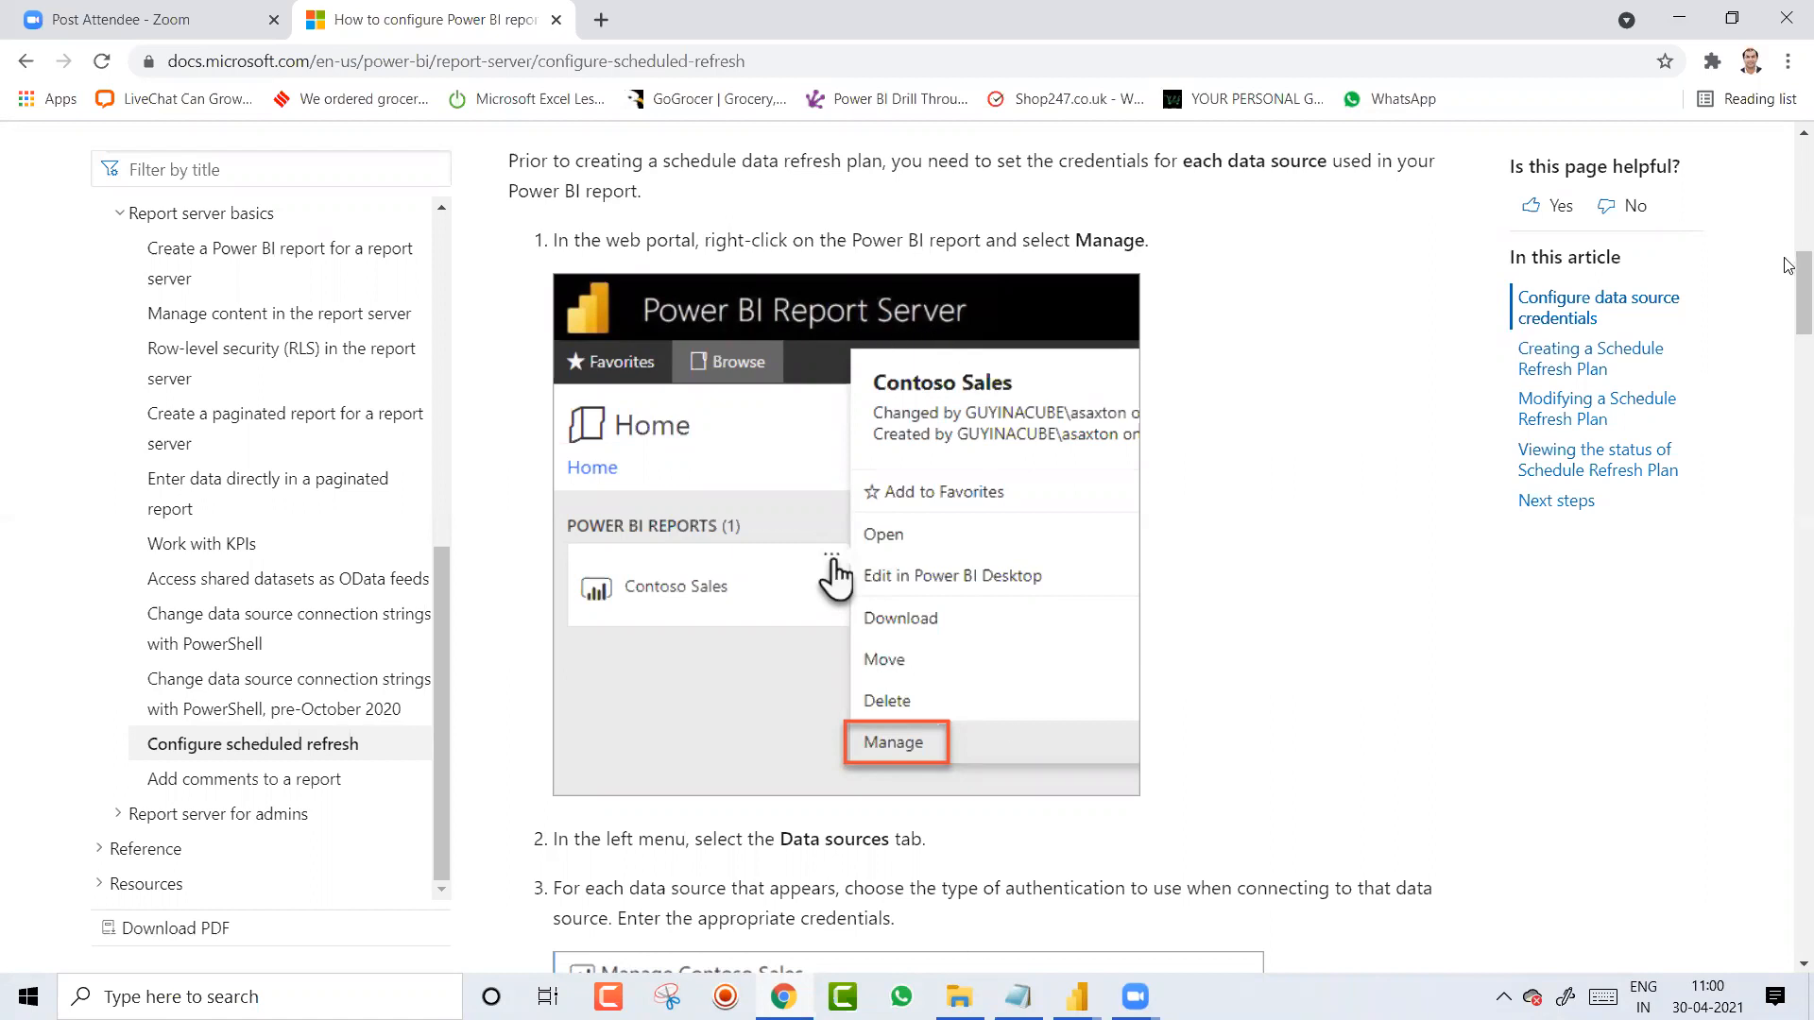
left_click_drag(1788, 293, 1784, 366)
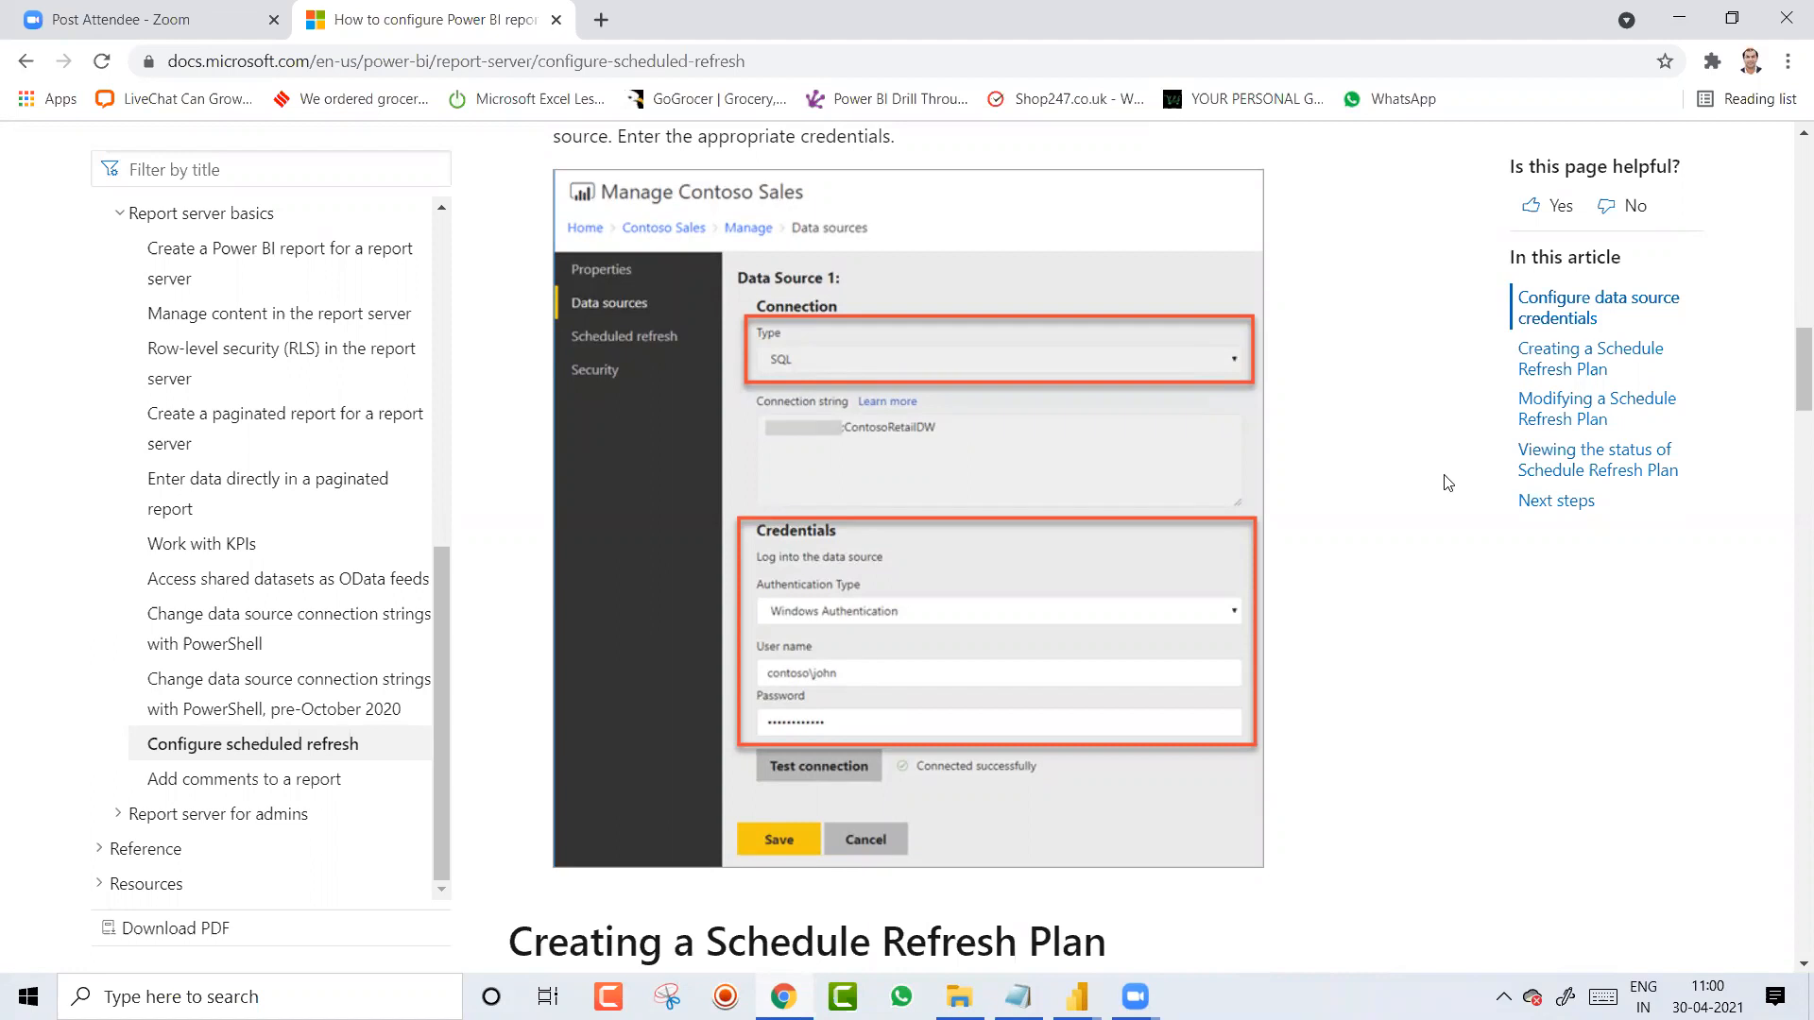
left_click_drag(1788, 354, 1789, 430)
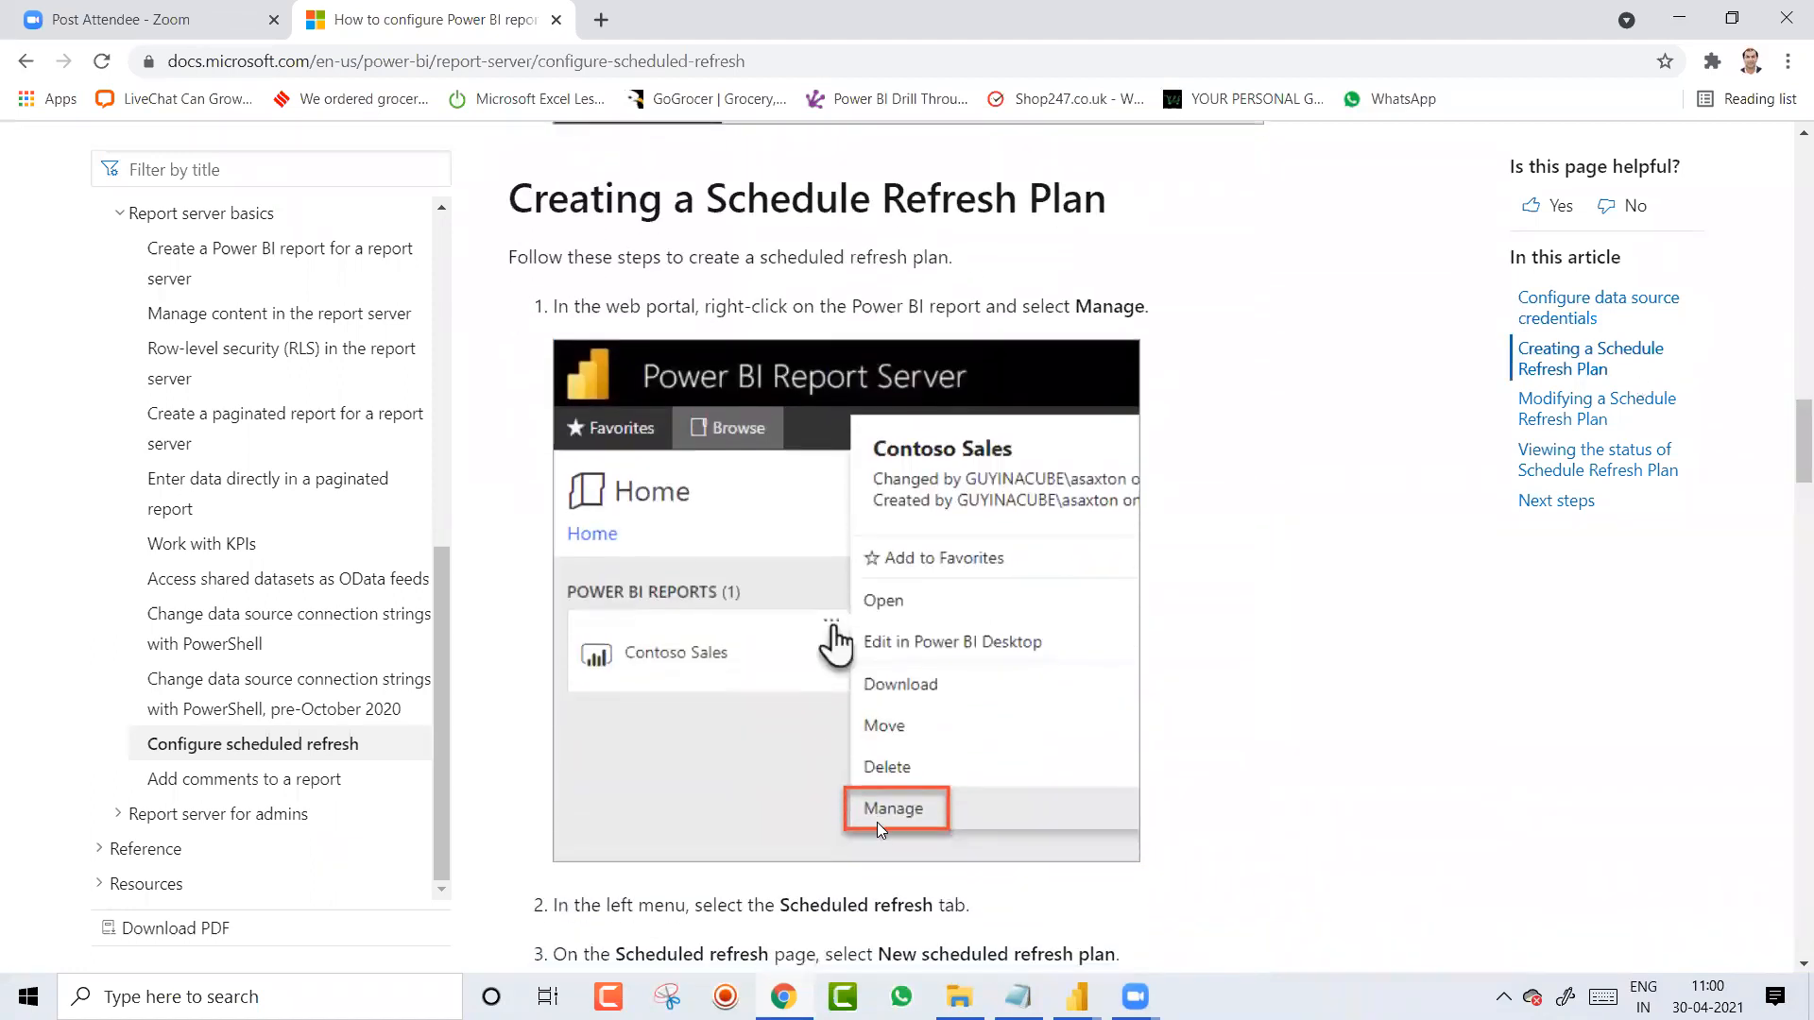
left_click_drag(1789, 424, 1788, 537)
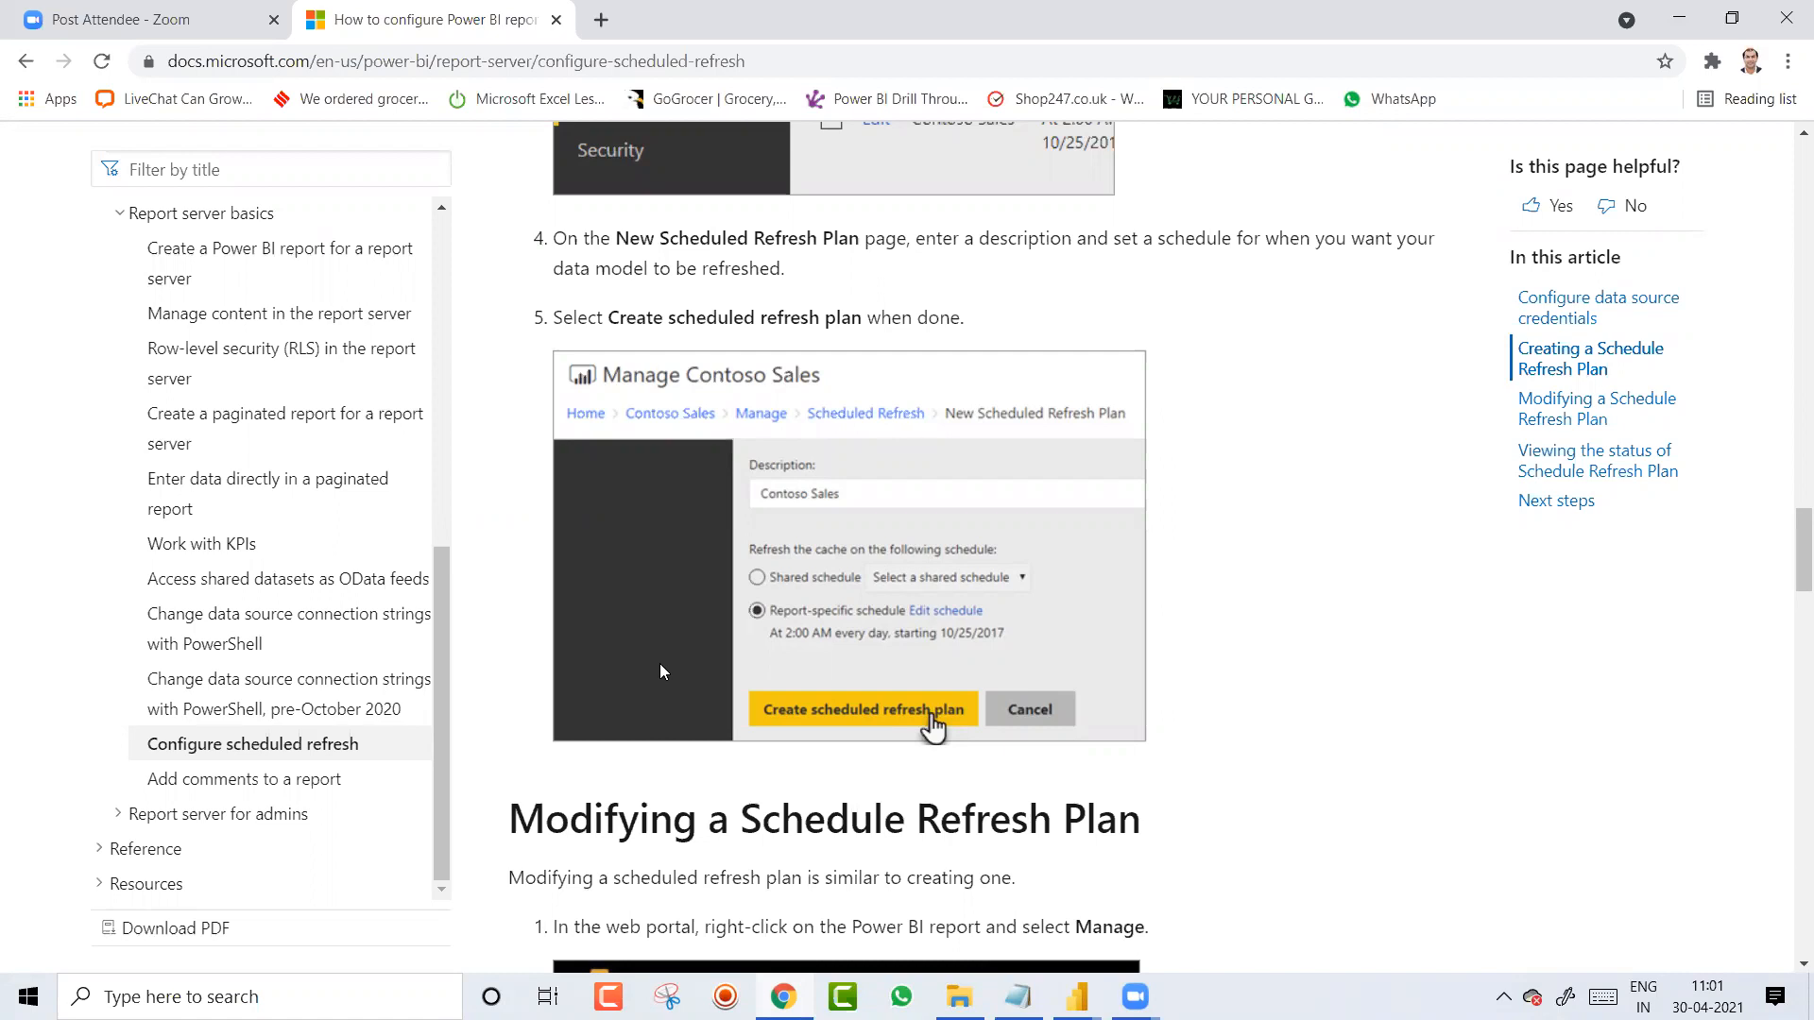
left_click(573, 56)
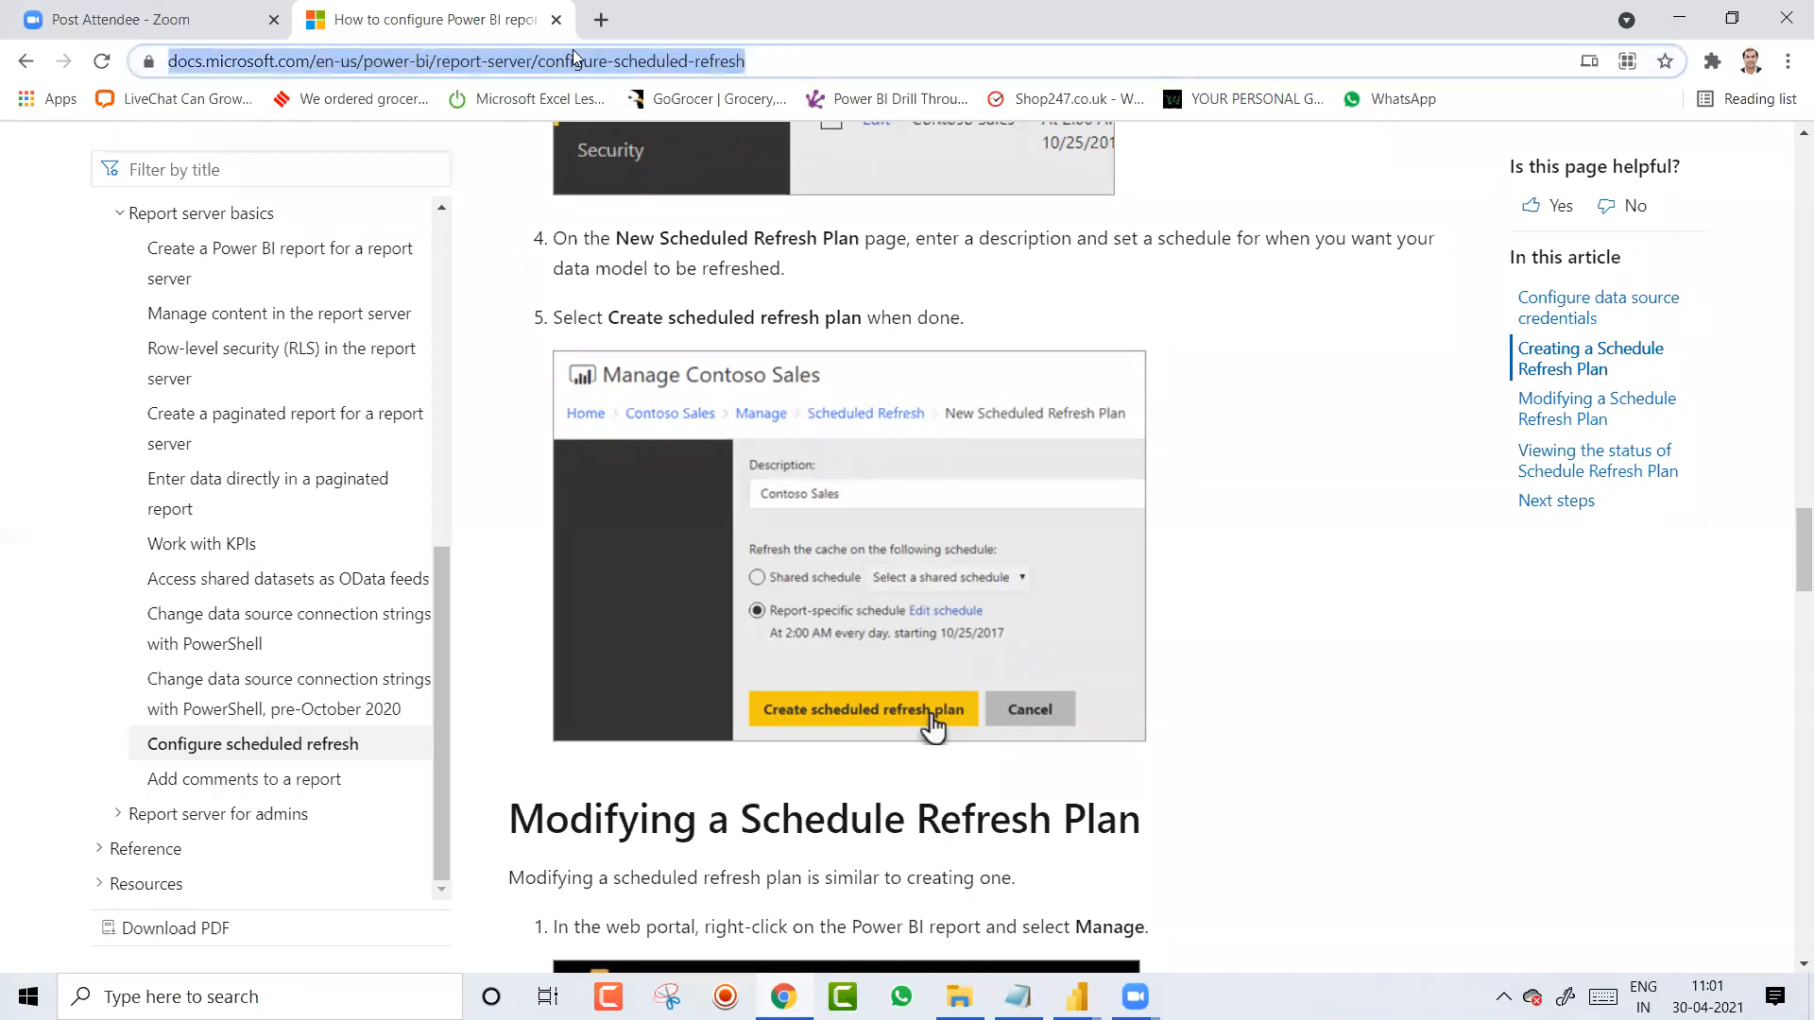
key("alt+Tab")
key("alt+Tab")
key("alt+Tab")
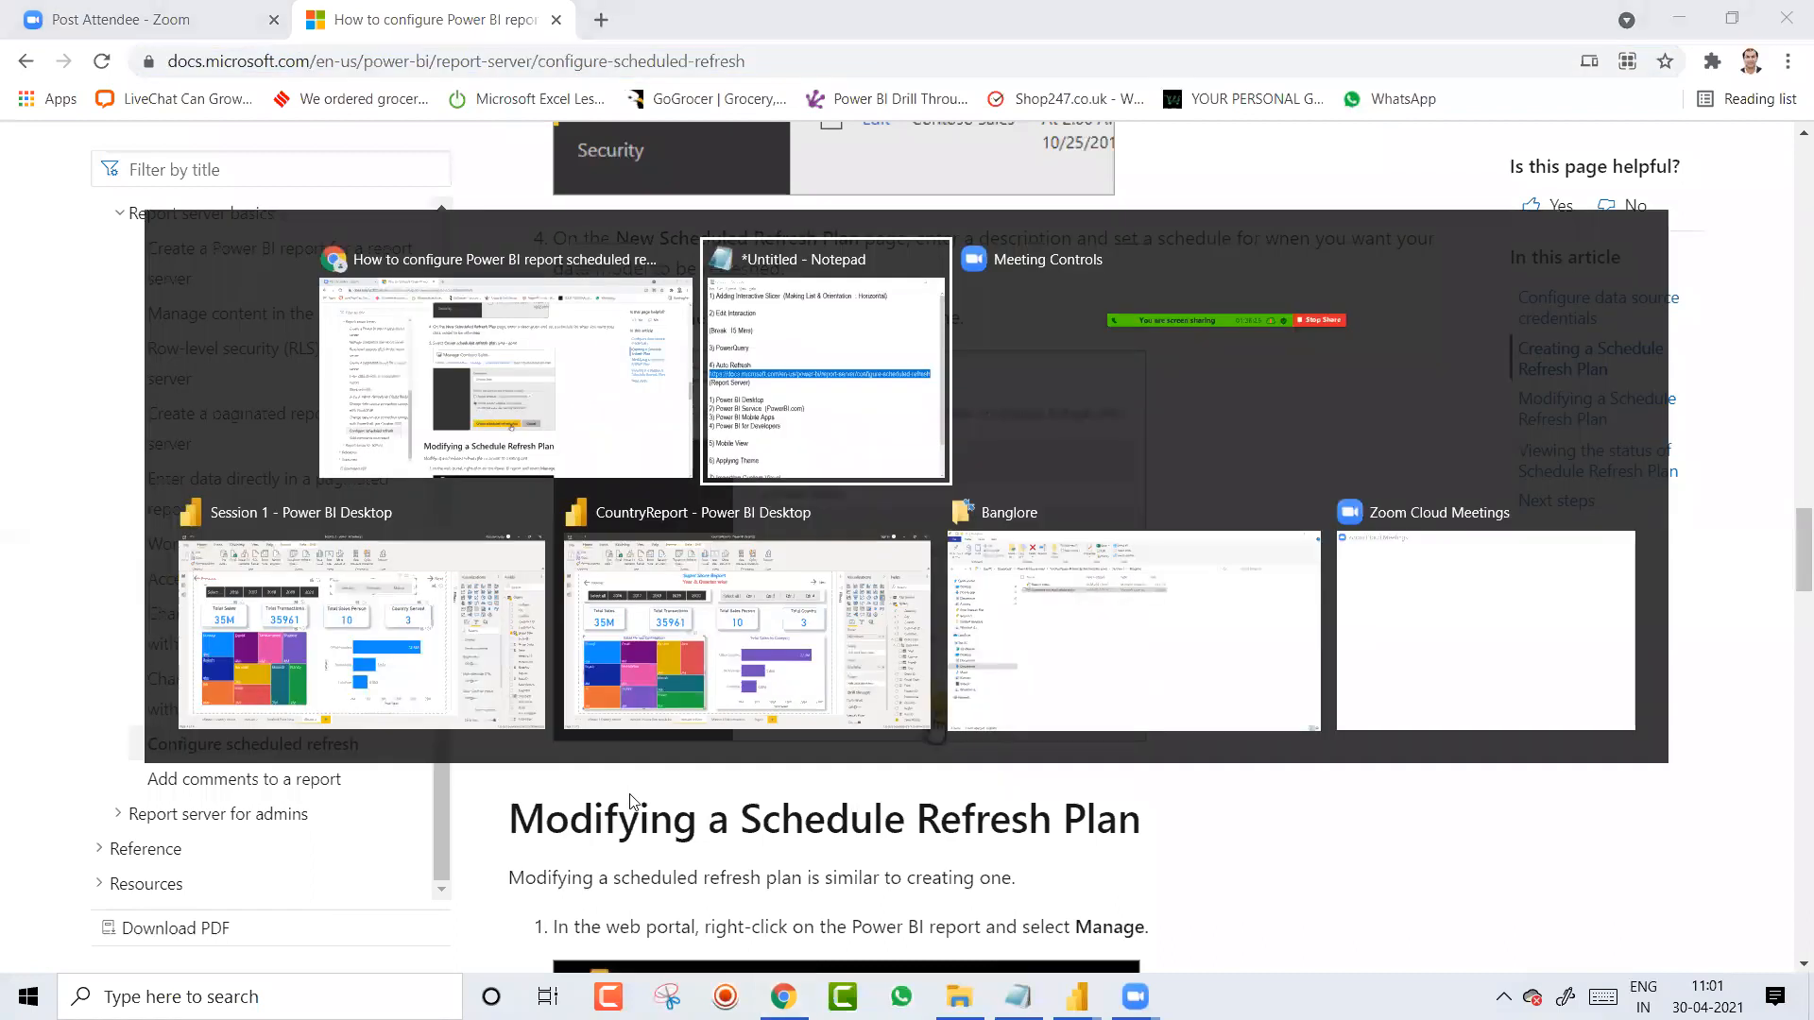
key("alt+Tab")
key("alt+Tab")
key("alt+Tab")
key("alt+Tab")
key("alt+Tab")
key("alt+Tab")
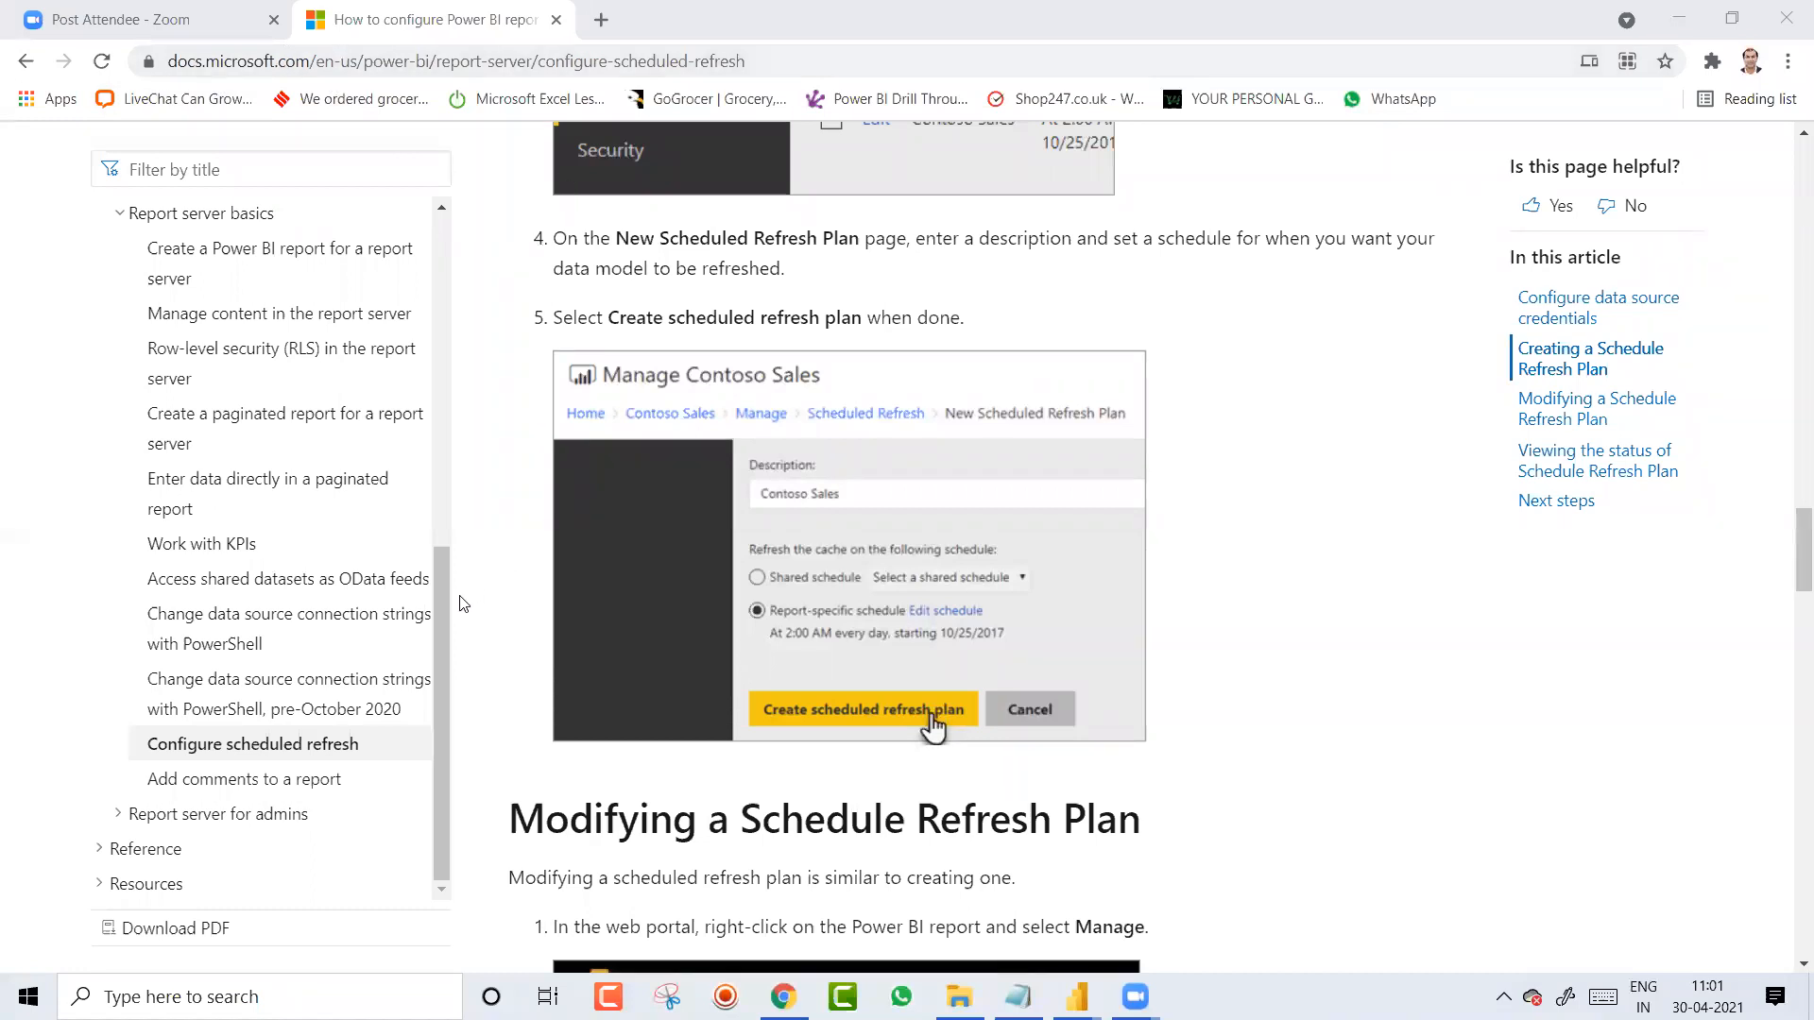
Step: Look through the Concepts and How to topics in the documentation's table of contents
left_click_drag(442, 607, 439, 336)
scroll(438, 336, "up", 3)
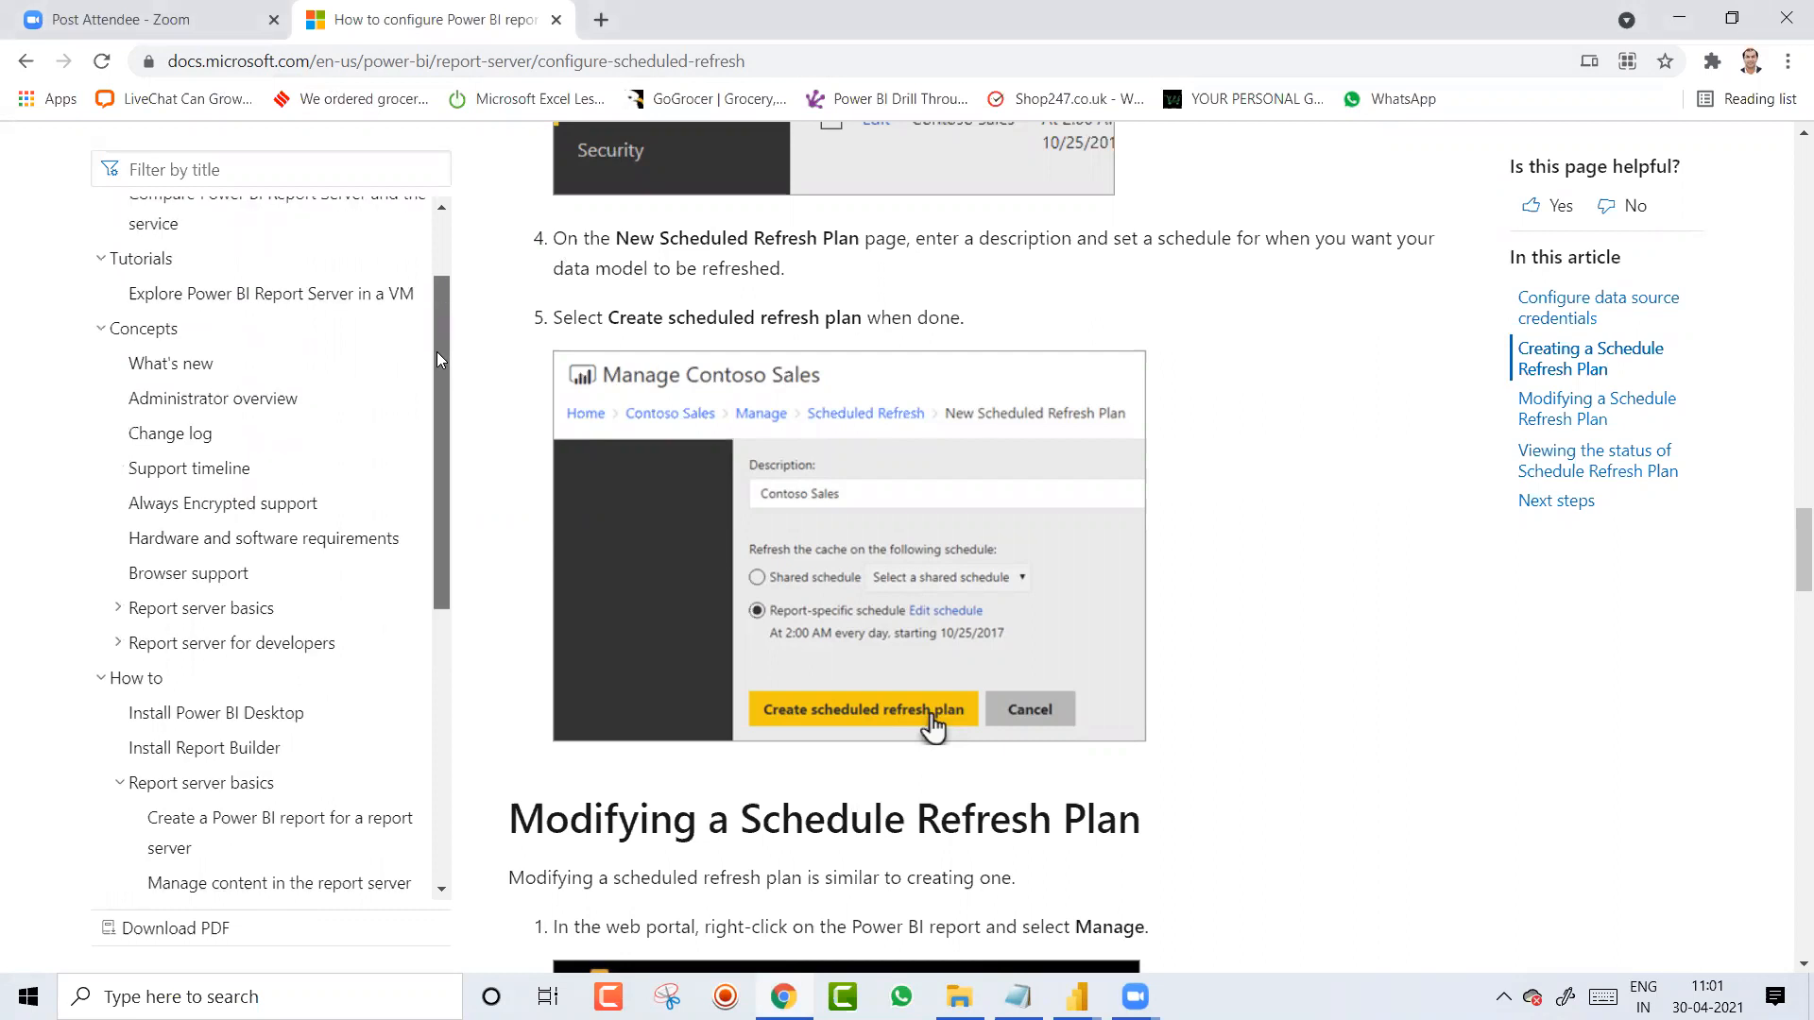
scroll(437, 359, "down", 4)
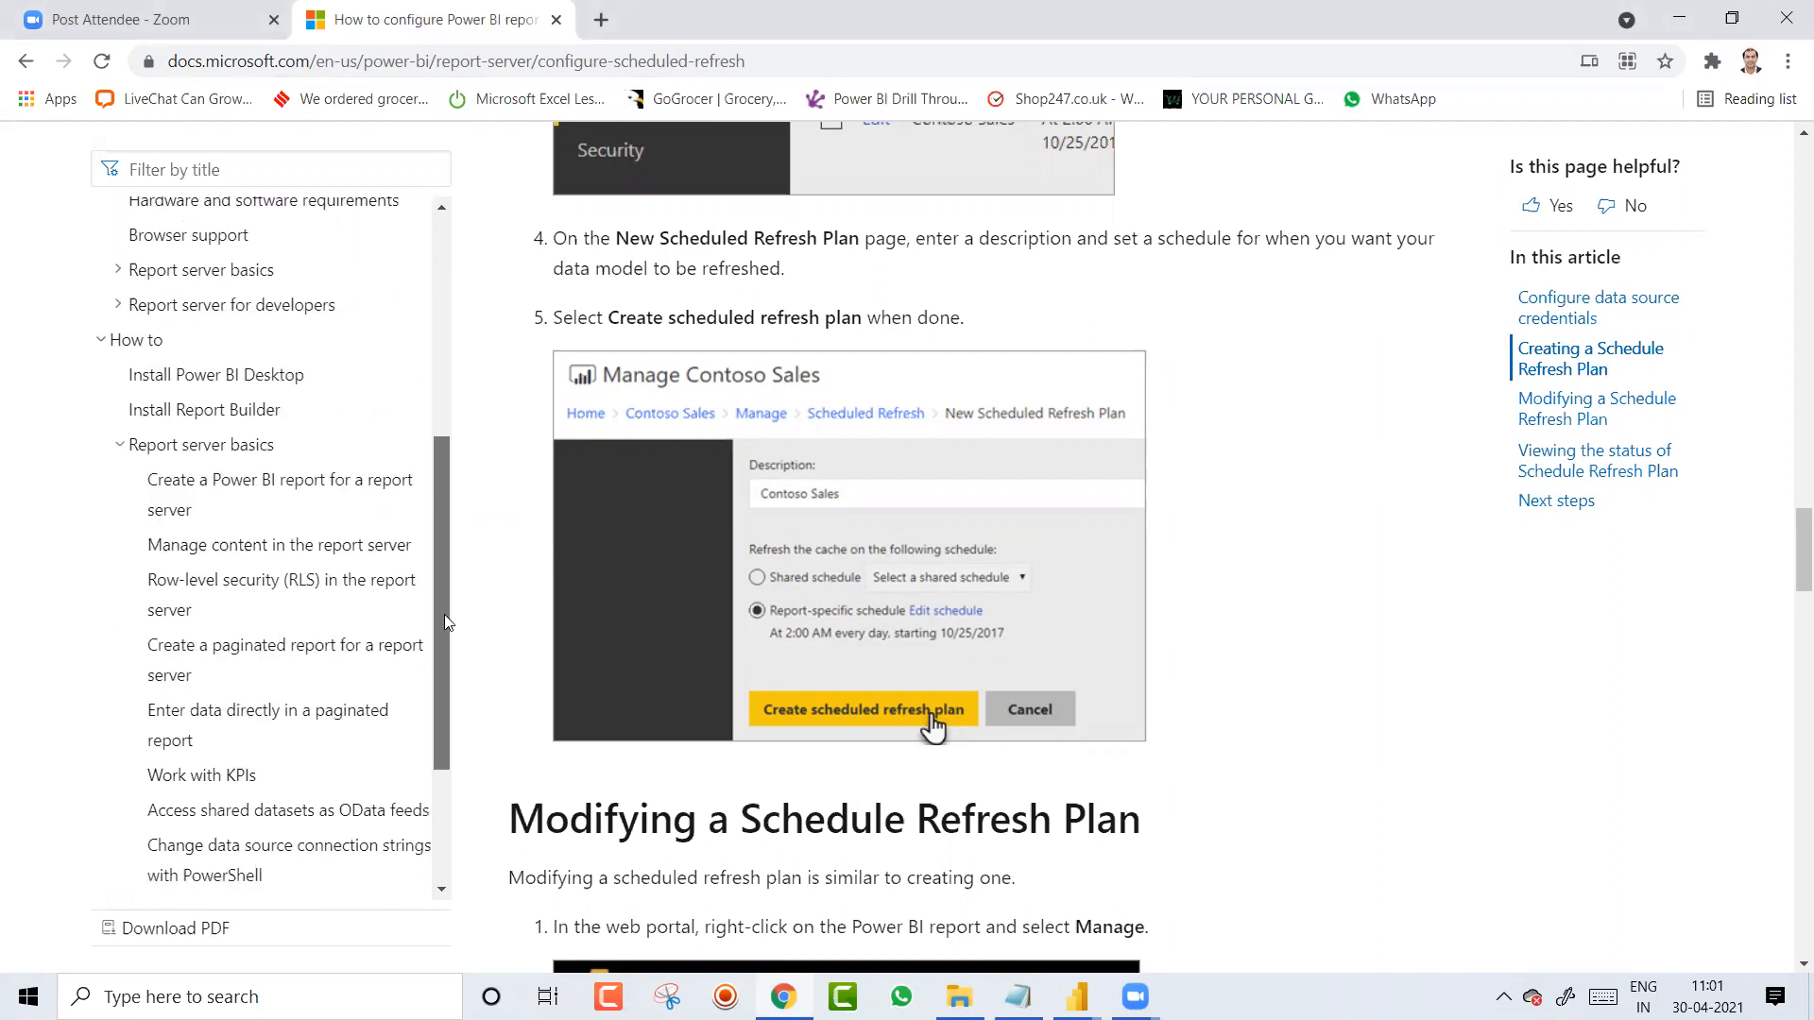
scroll(444, 620, "down", 3)
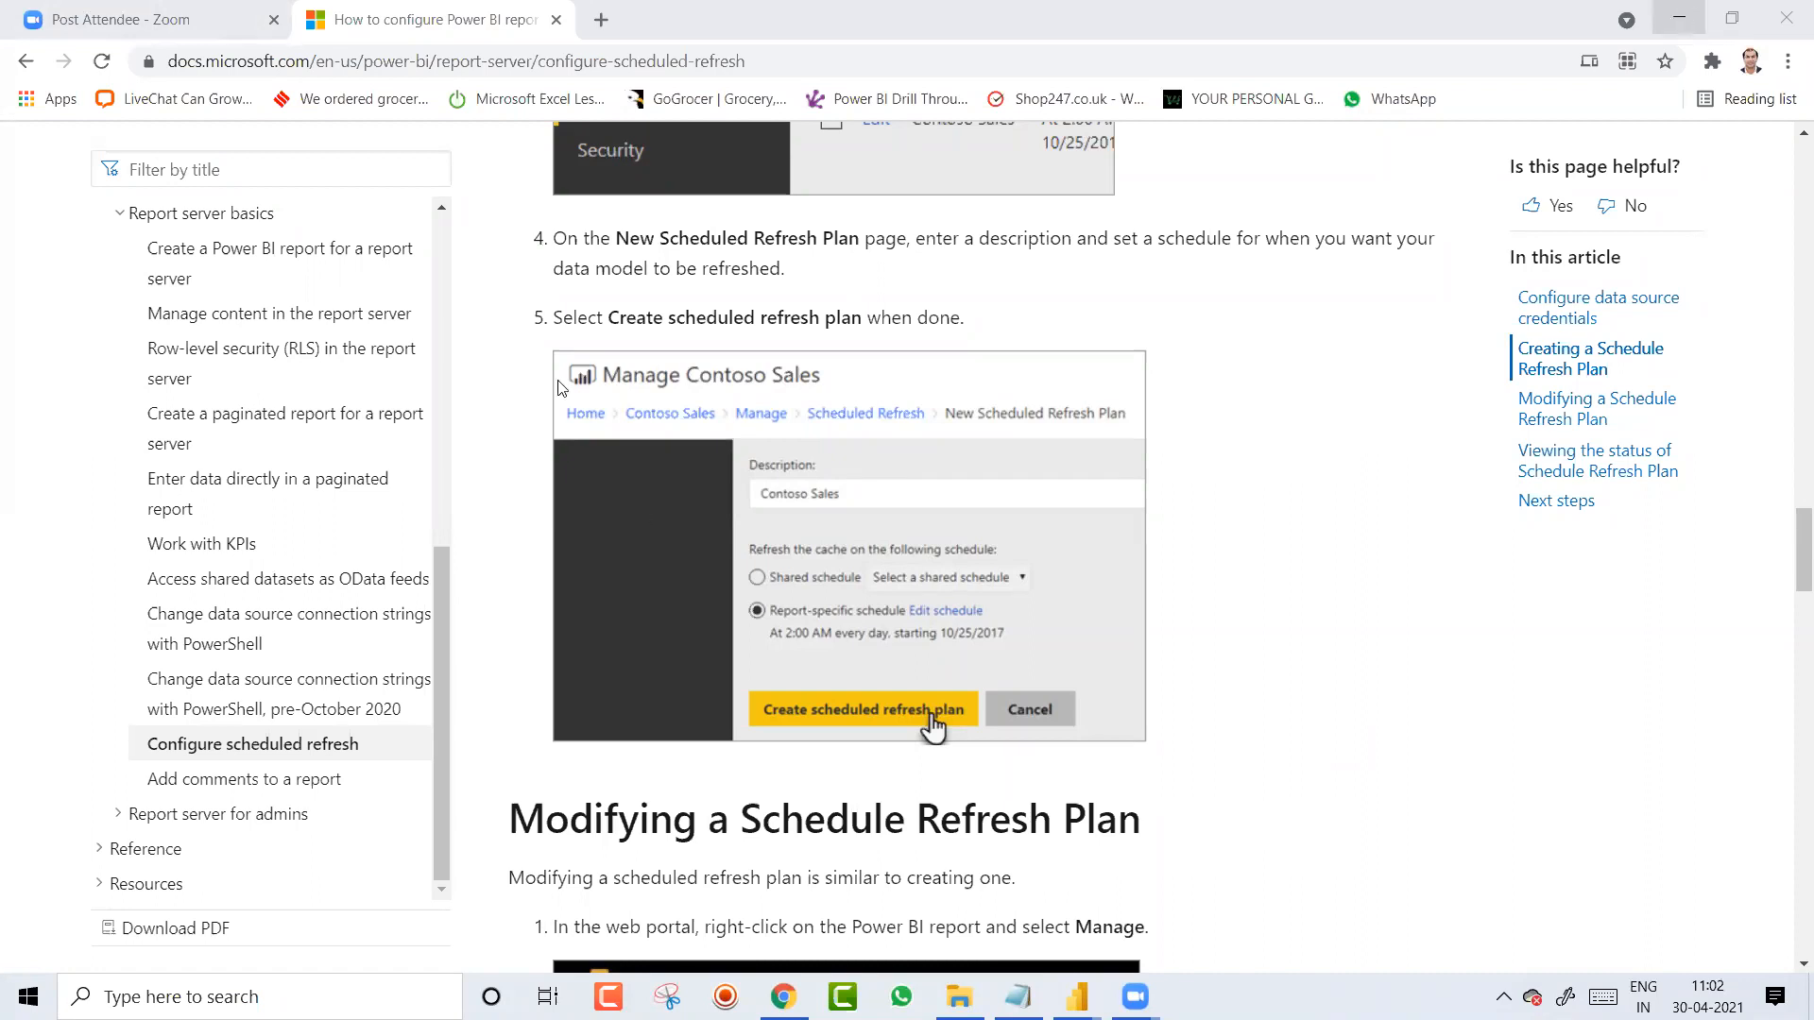
Step: Switch to the Notepad notes and review the PowerQuery and Mobile View agenda items
key("alt+Tab")
left_click(510, 359)
double_click(501, 359)
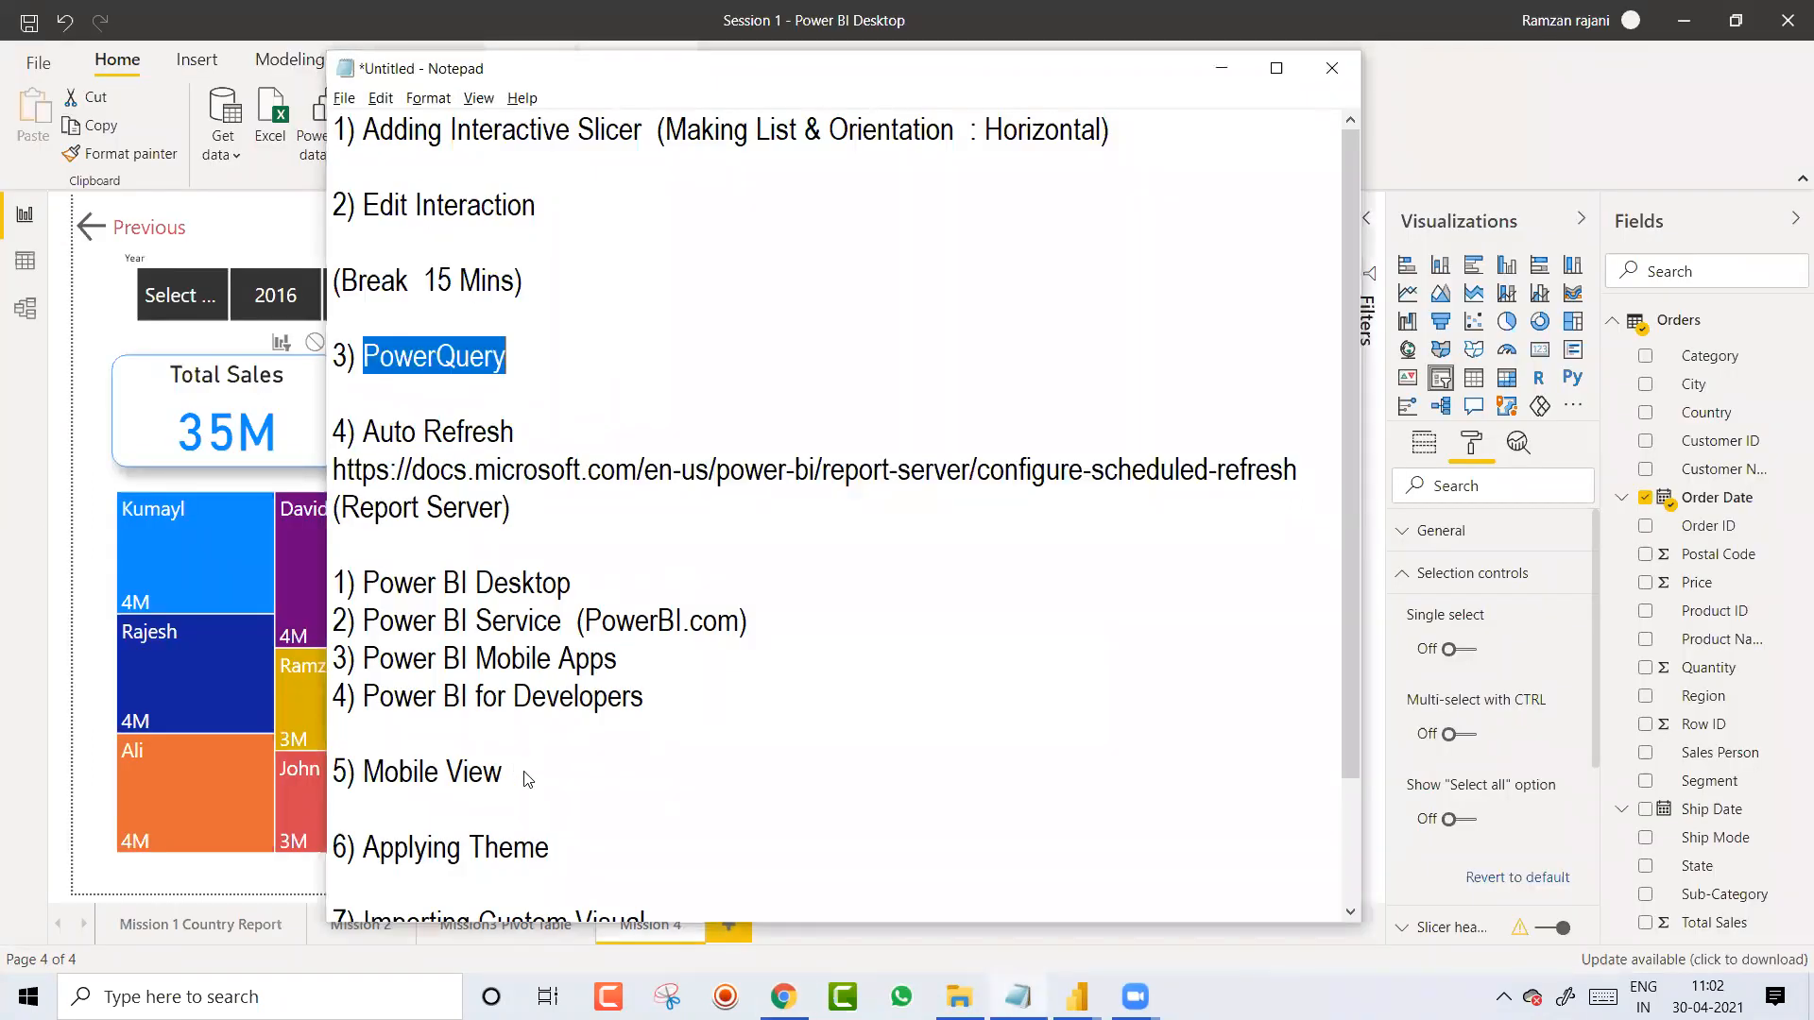
left_click(506, 777)
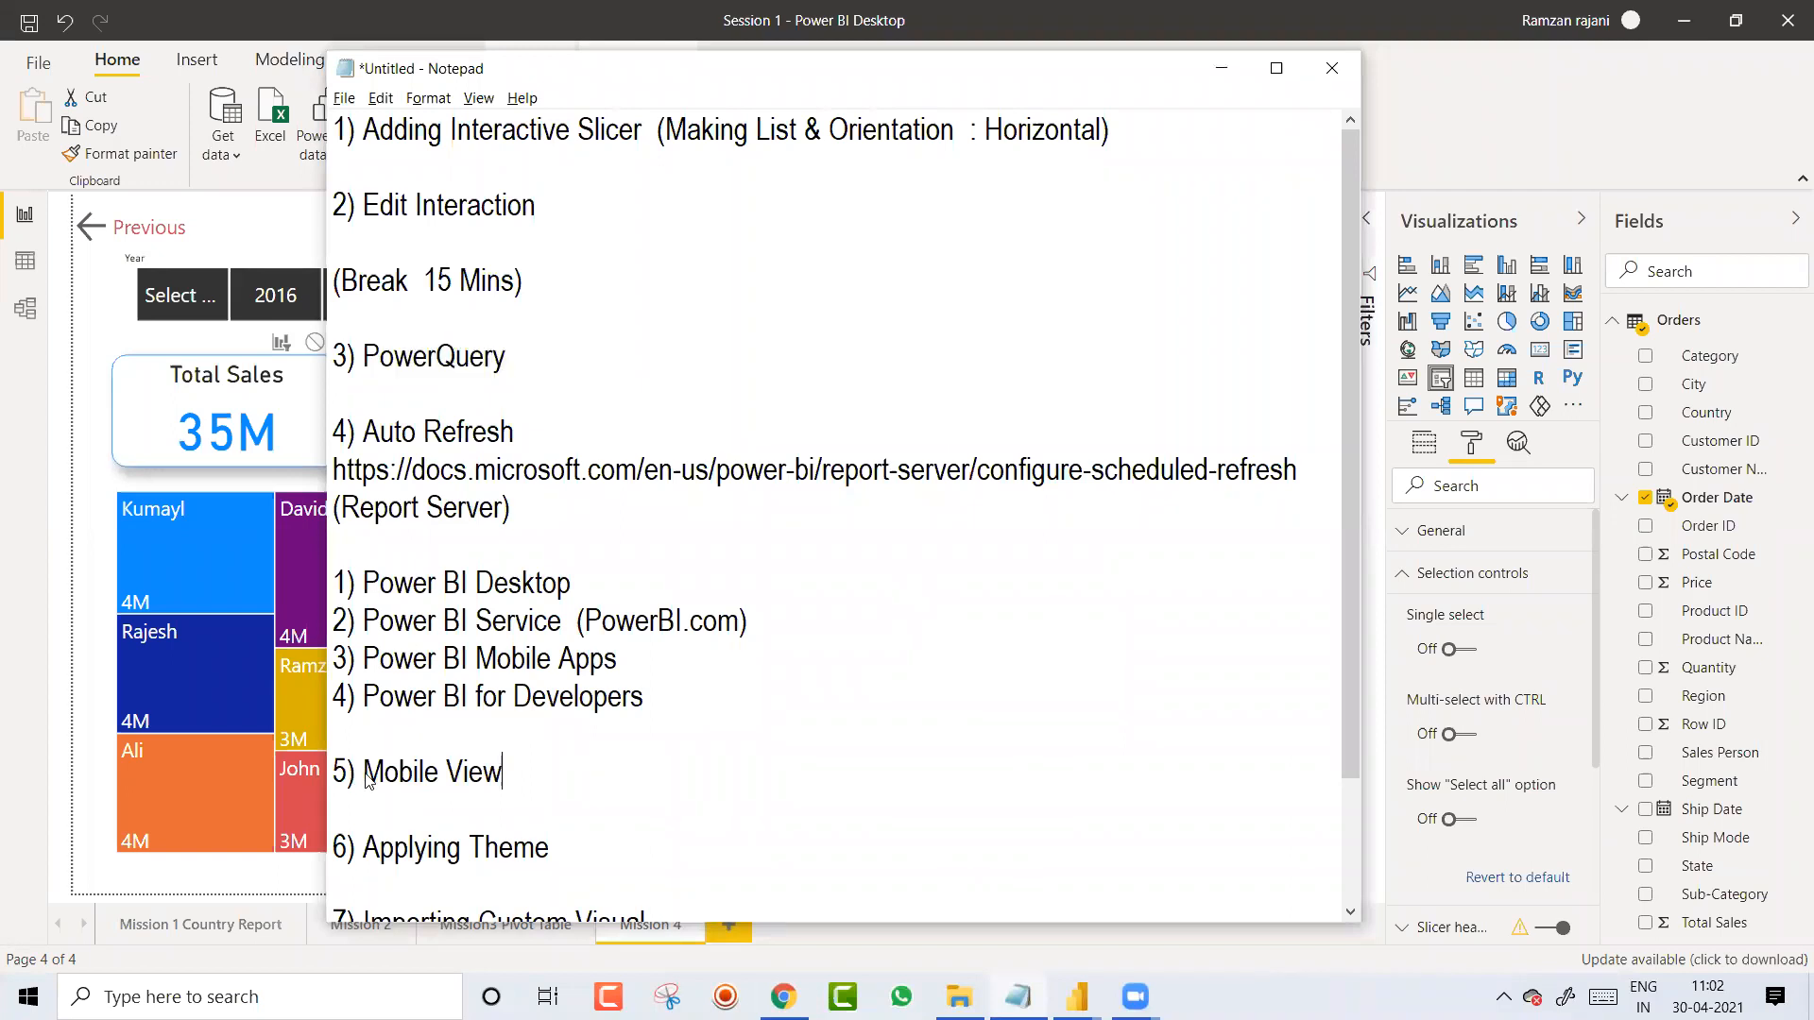
key("ctrl+shift+Left")
key("ctrl+shift+Left")
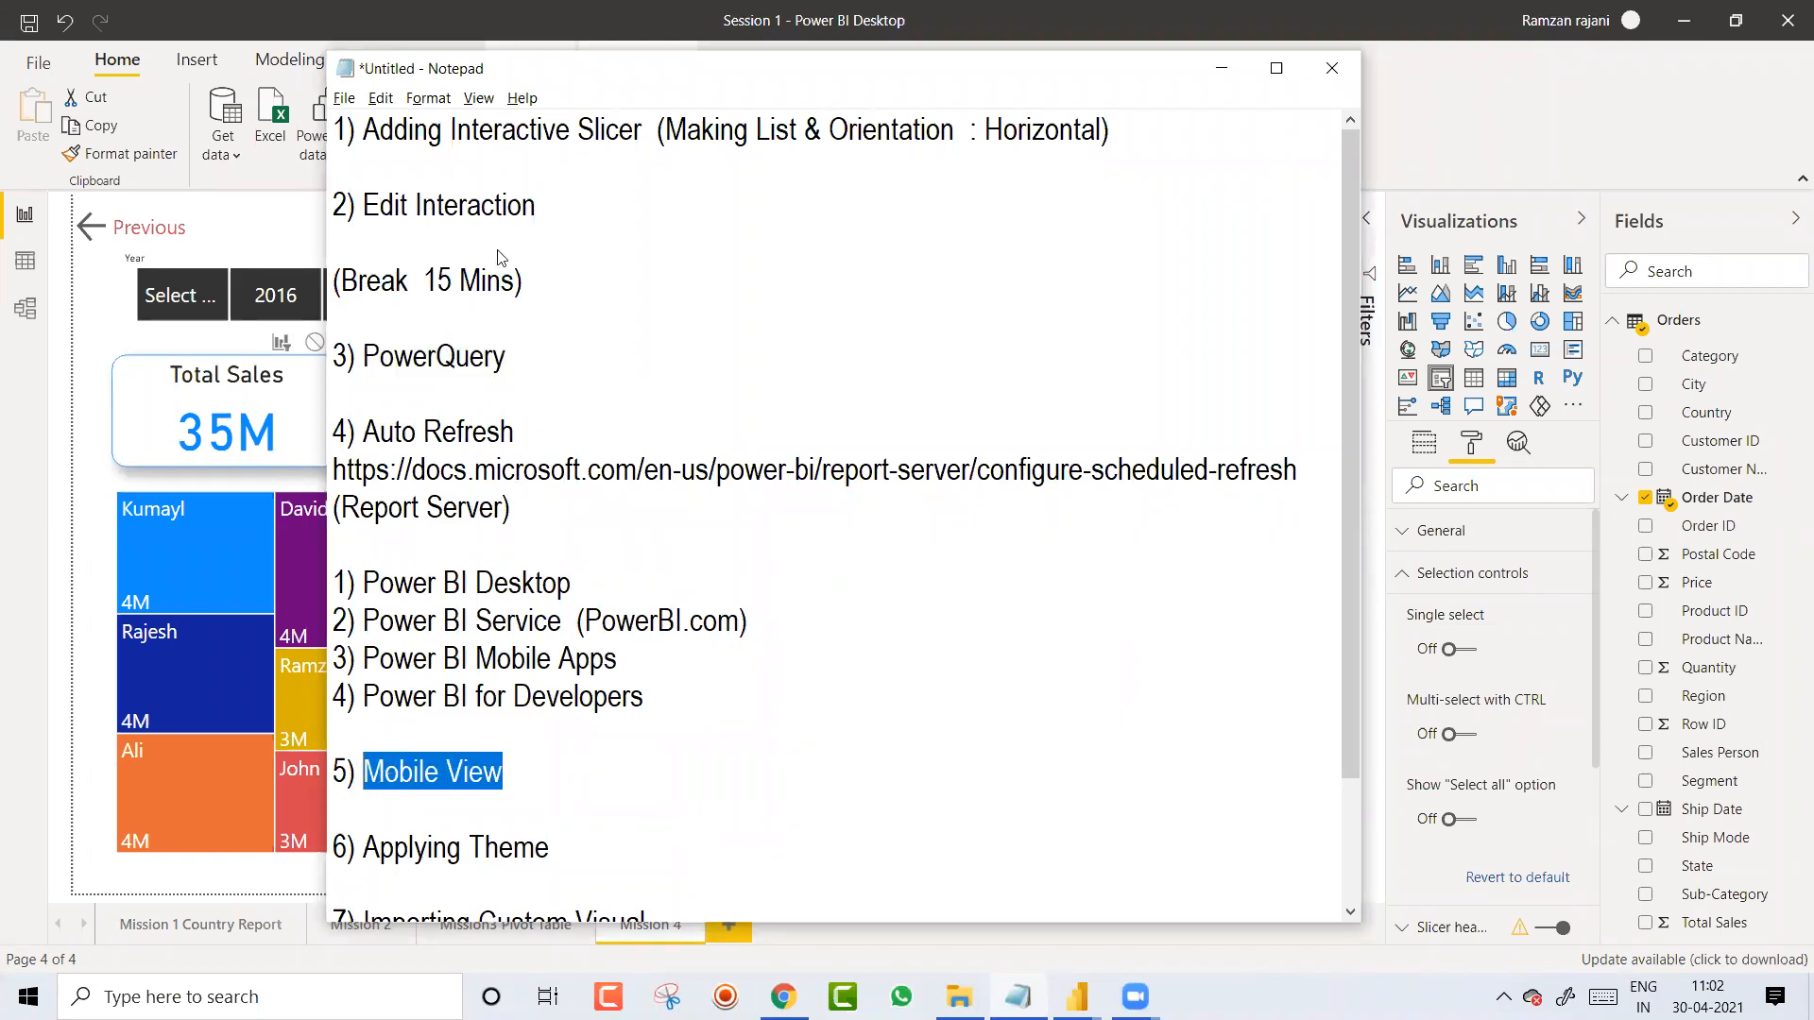
key("Down")
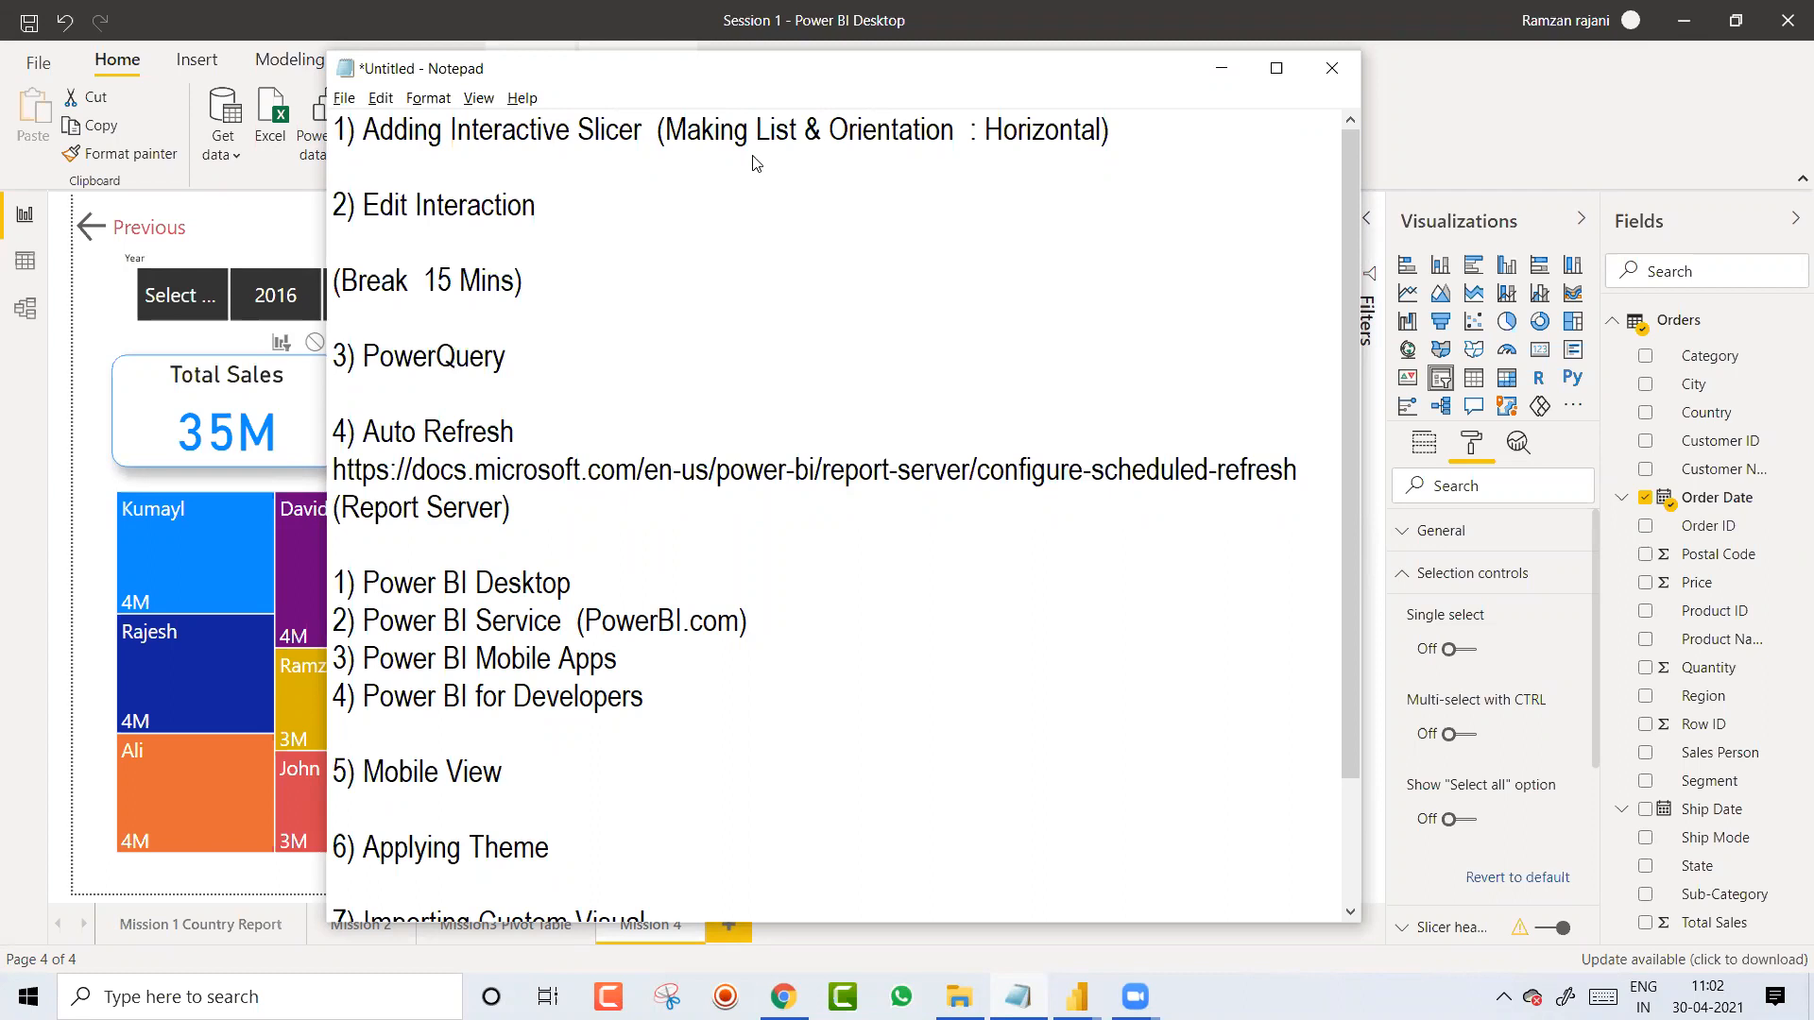
Step: Return to the Session 1 report in Power BI Desktop and switch the Mission 4 page to the mobile layout
key("alt+Tab")
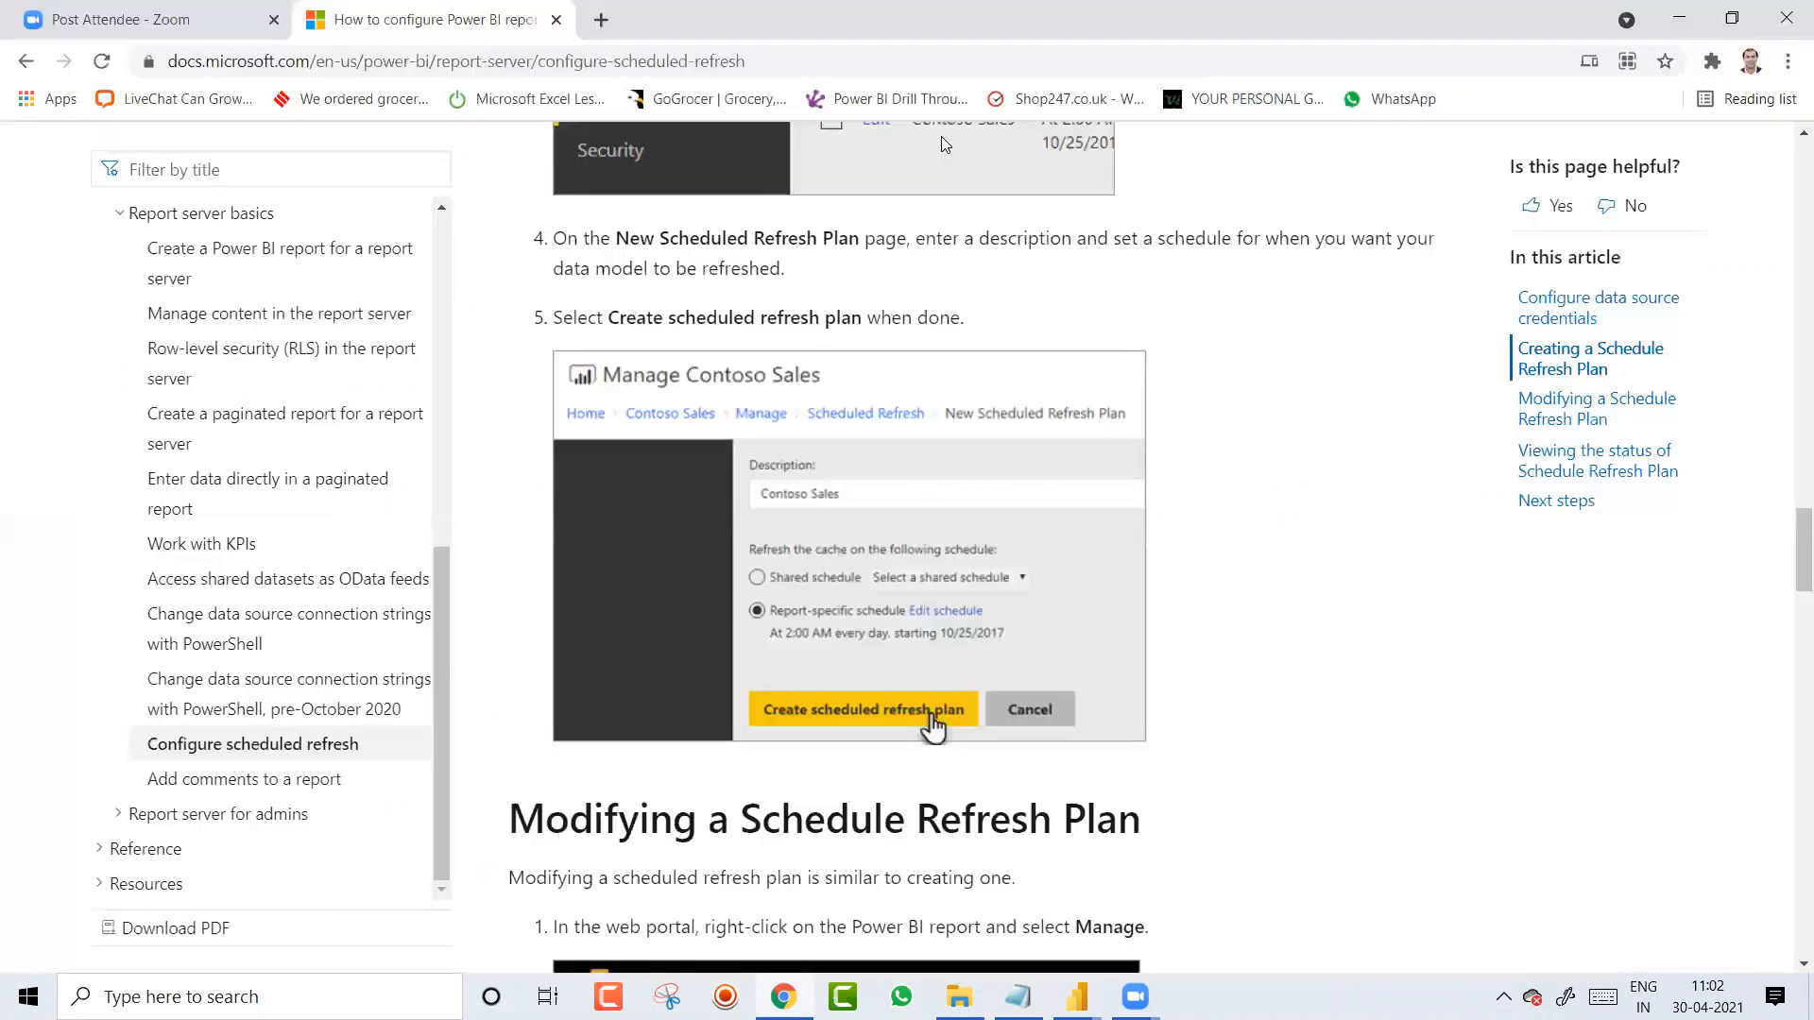
key("alt+Tab")
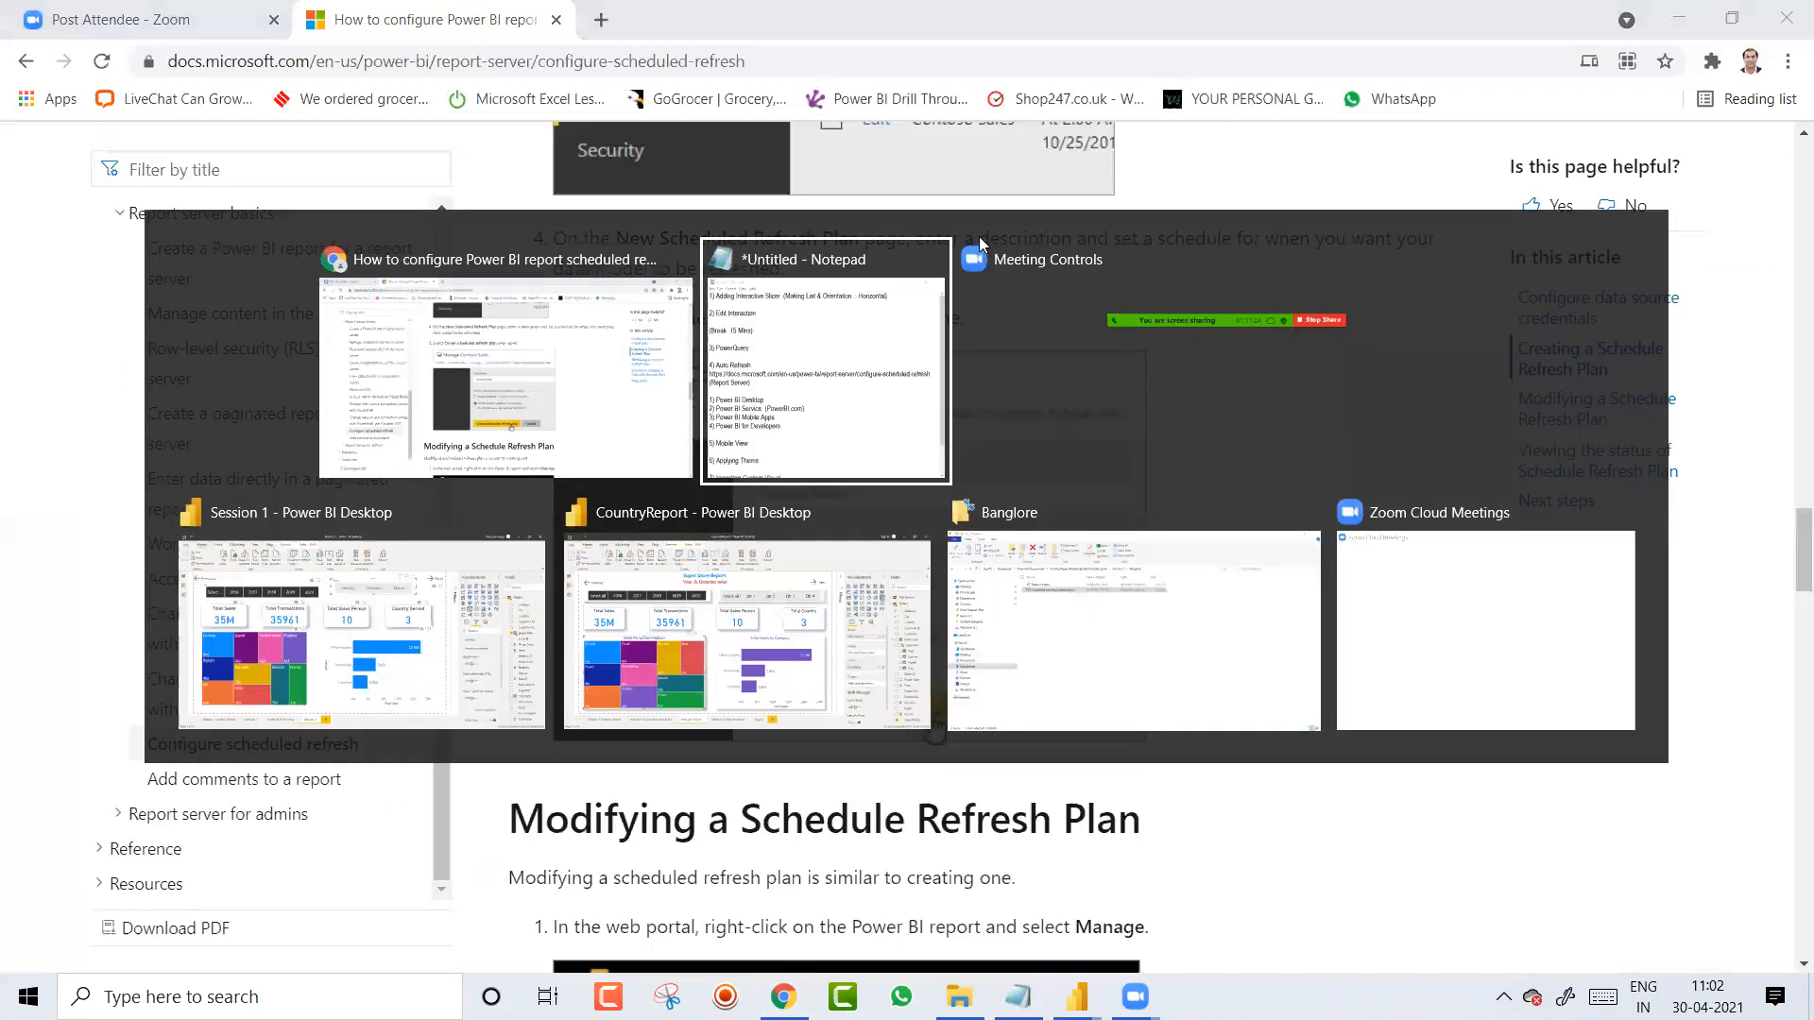
key("alt+Tab")
key("alt+Tab")
key("alt+Tab")
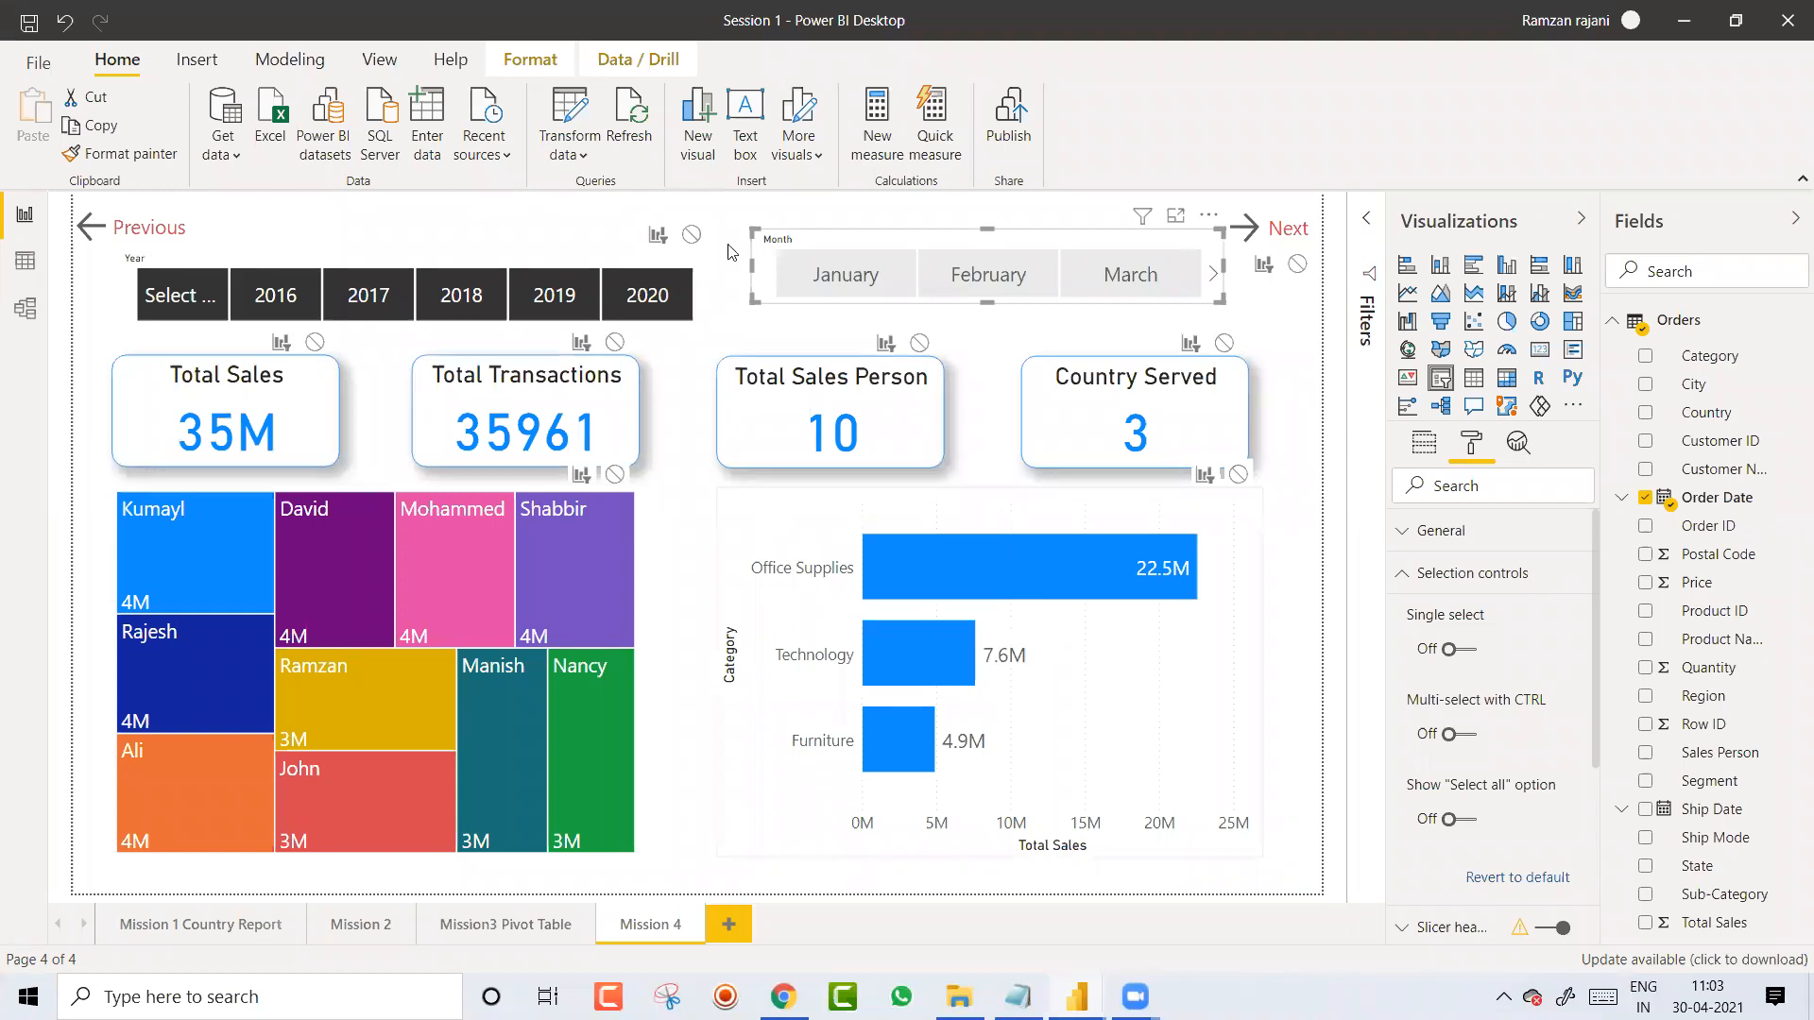
left_click(383, 65)
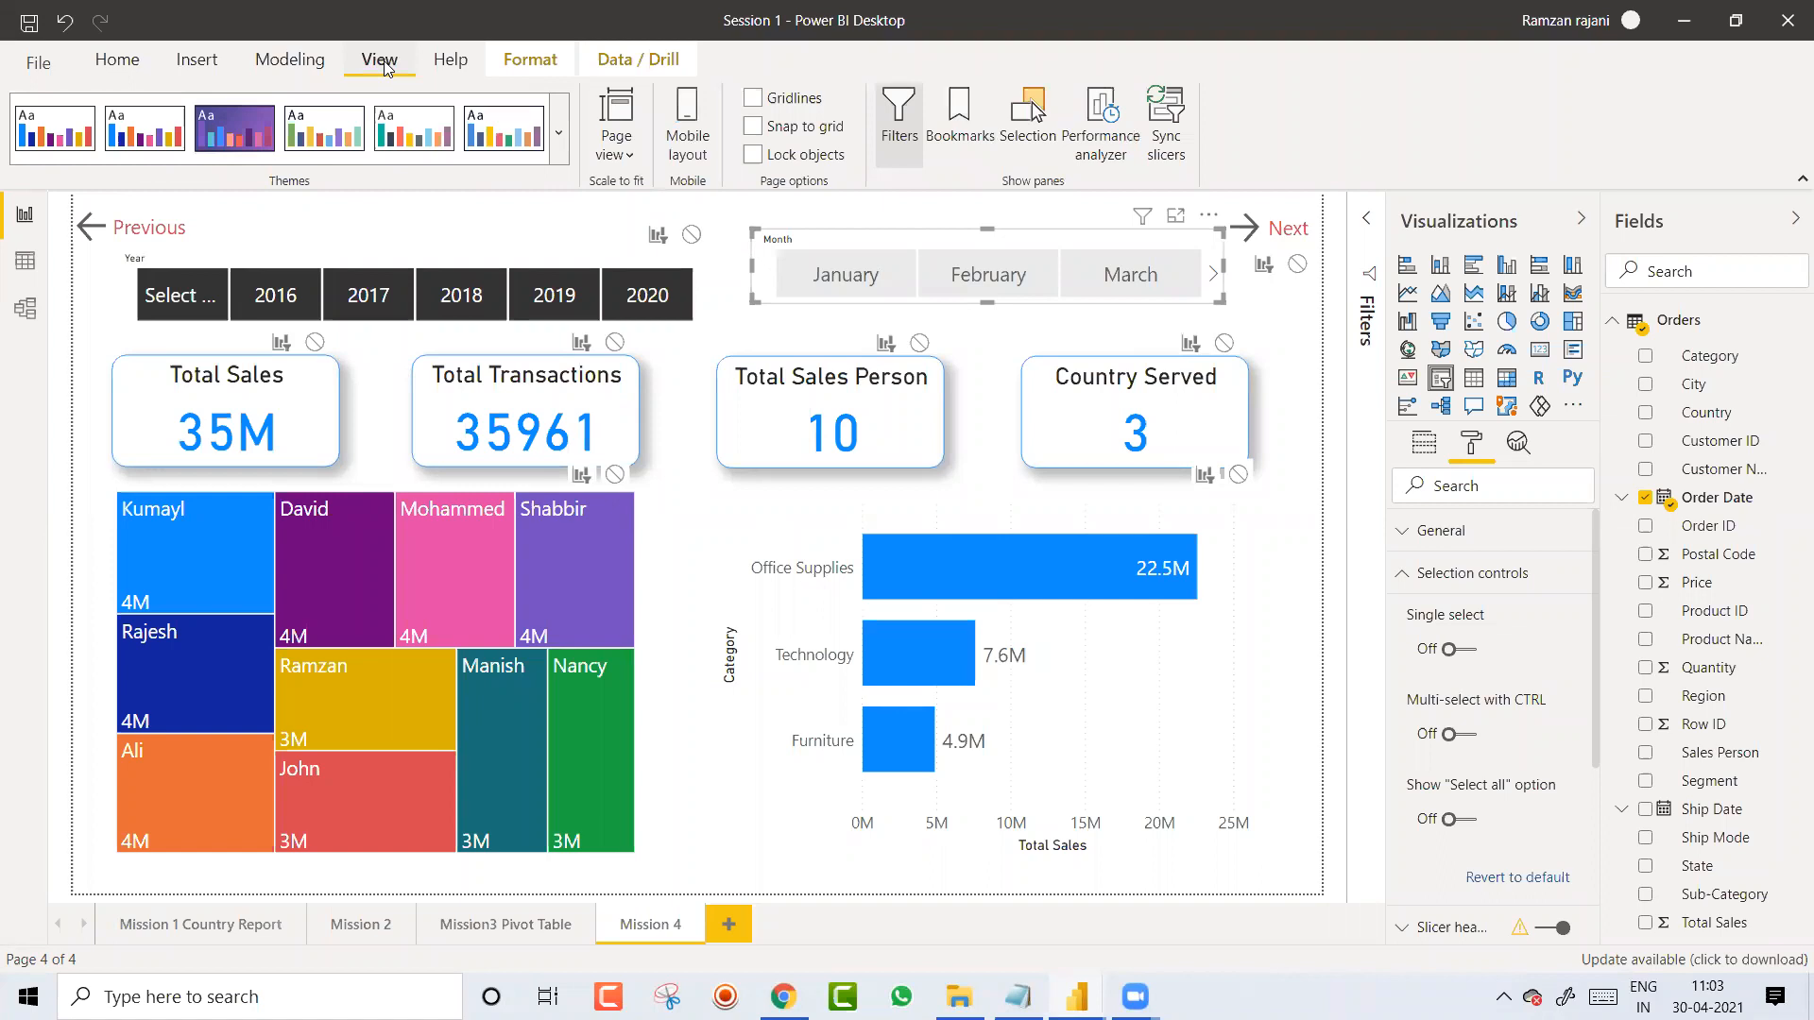
left_click(687, 133)
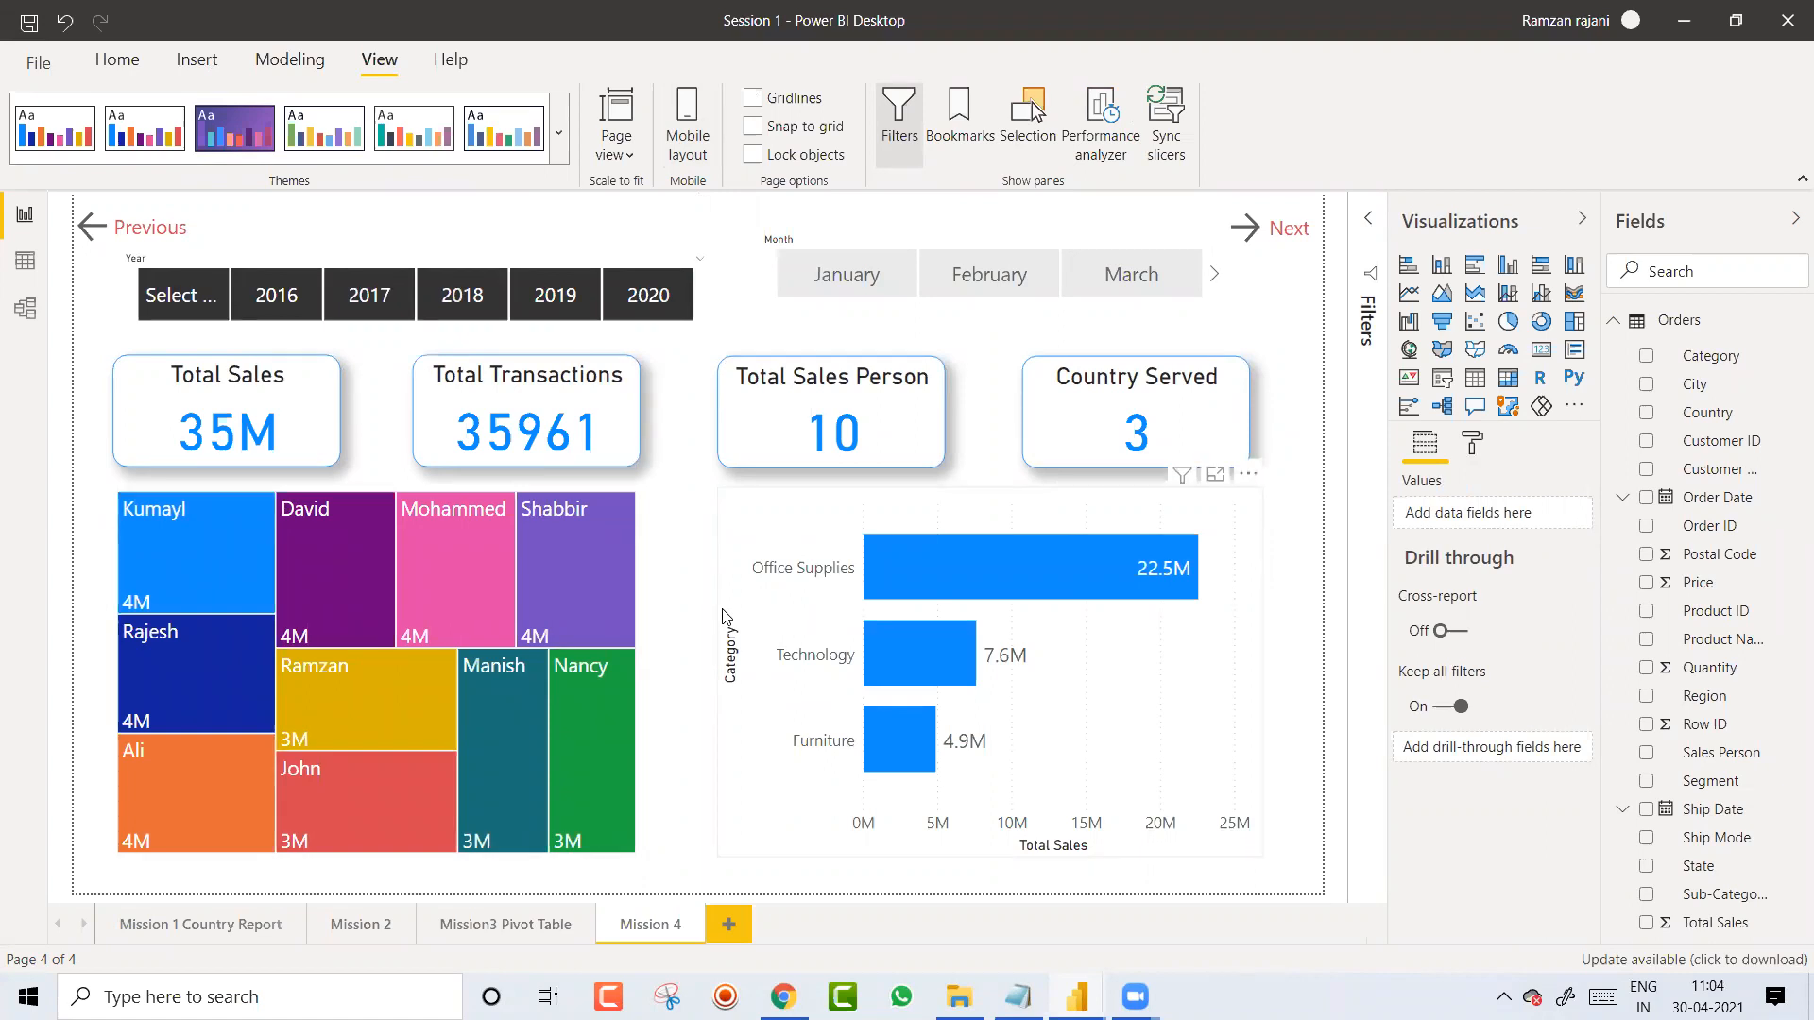
left_click(699, 133)
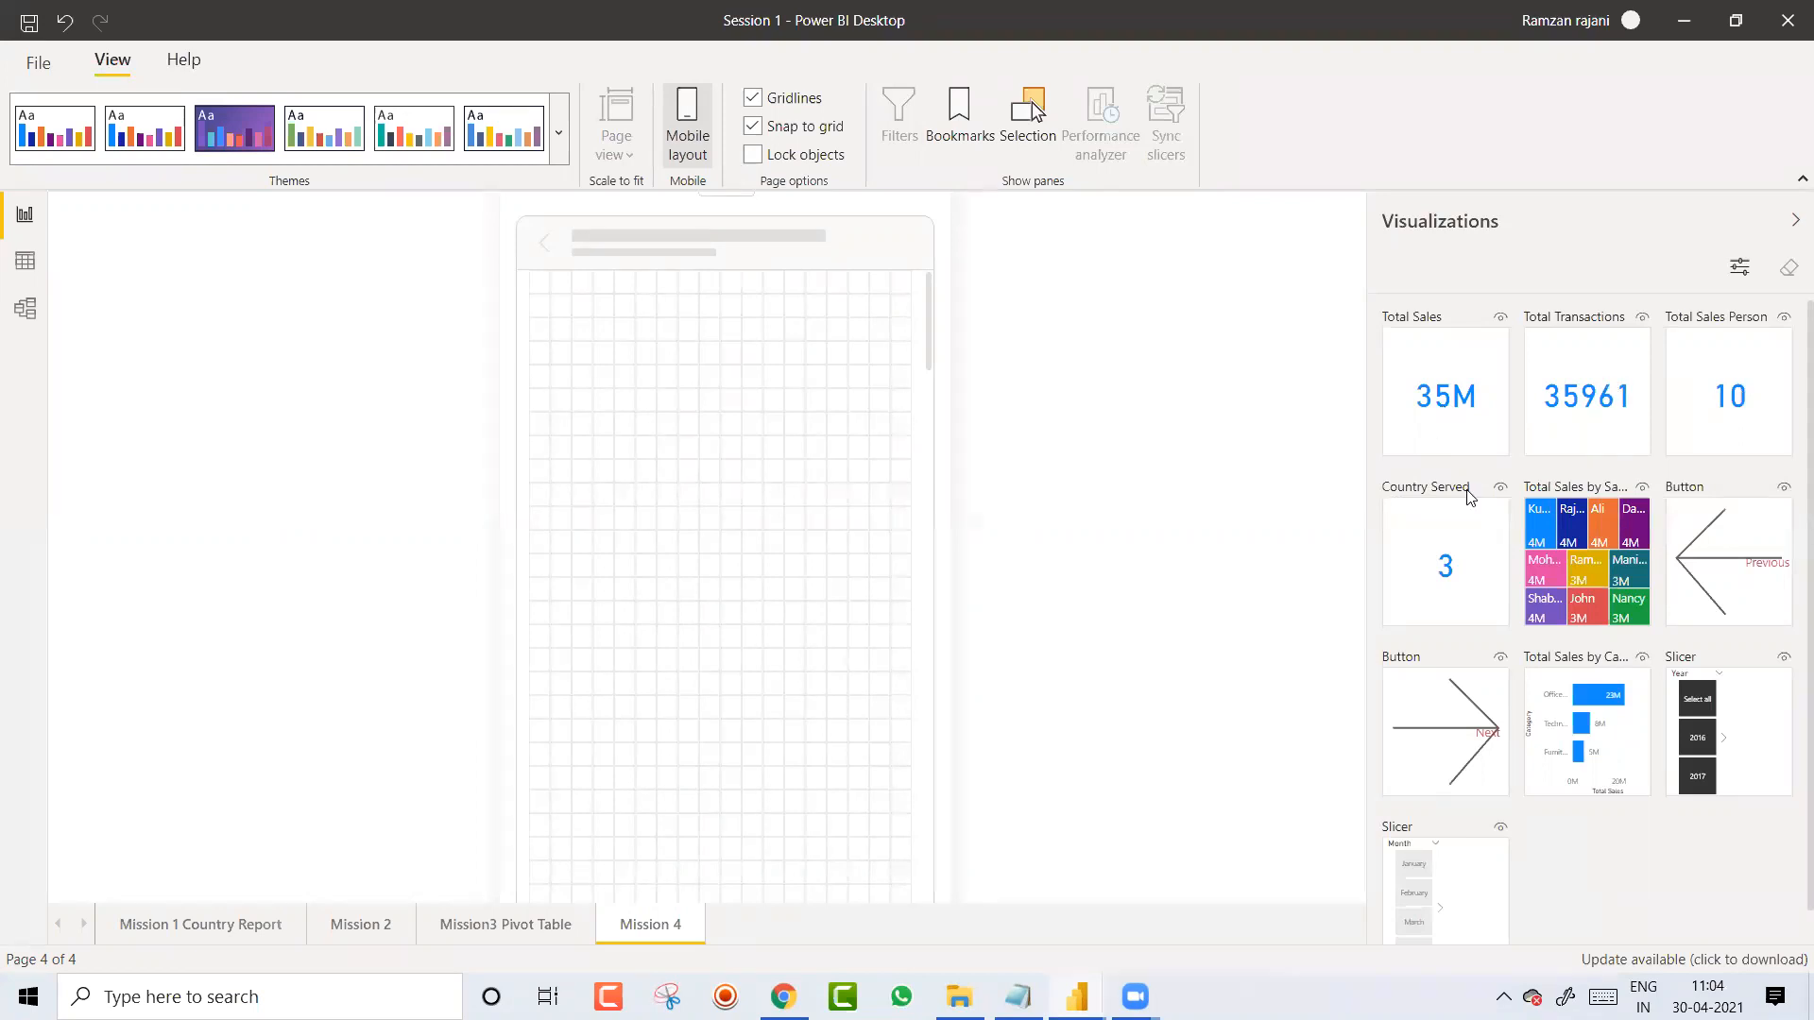
Step: Place the Total Sales and Total Transactions cards side by side on the phone canvas and enlarge both to fill its width
left_click_drag(1363, 462, 604, 393)
left_click_drag(595, 465, 650, 499)
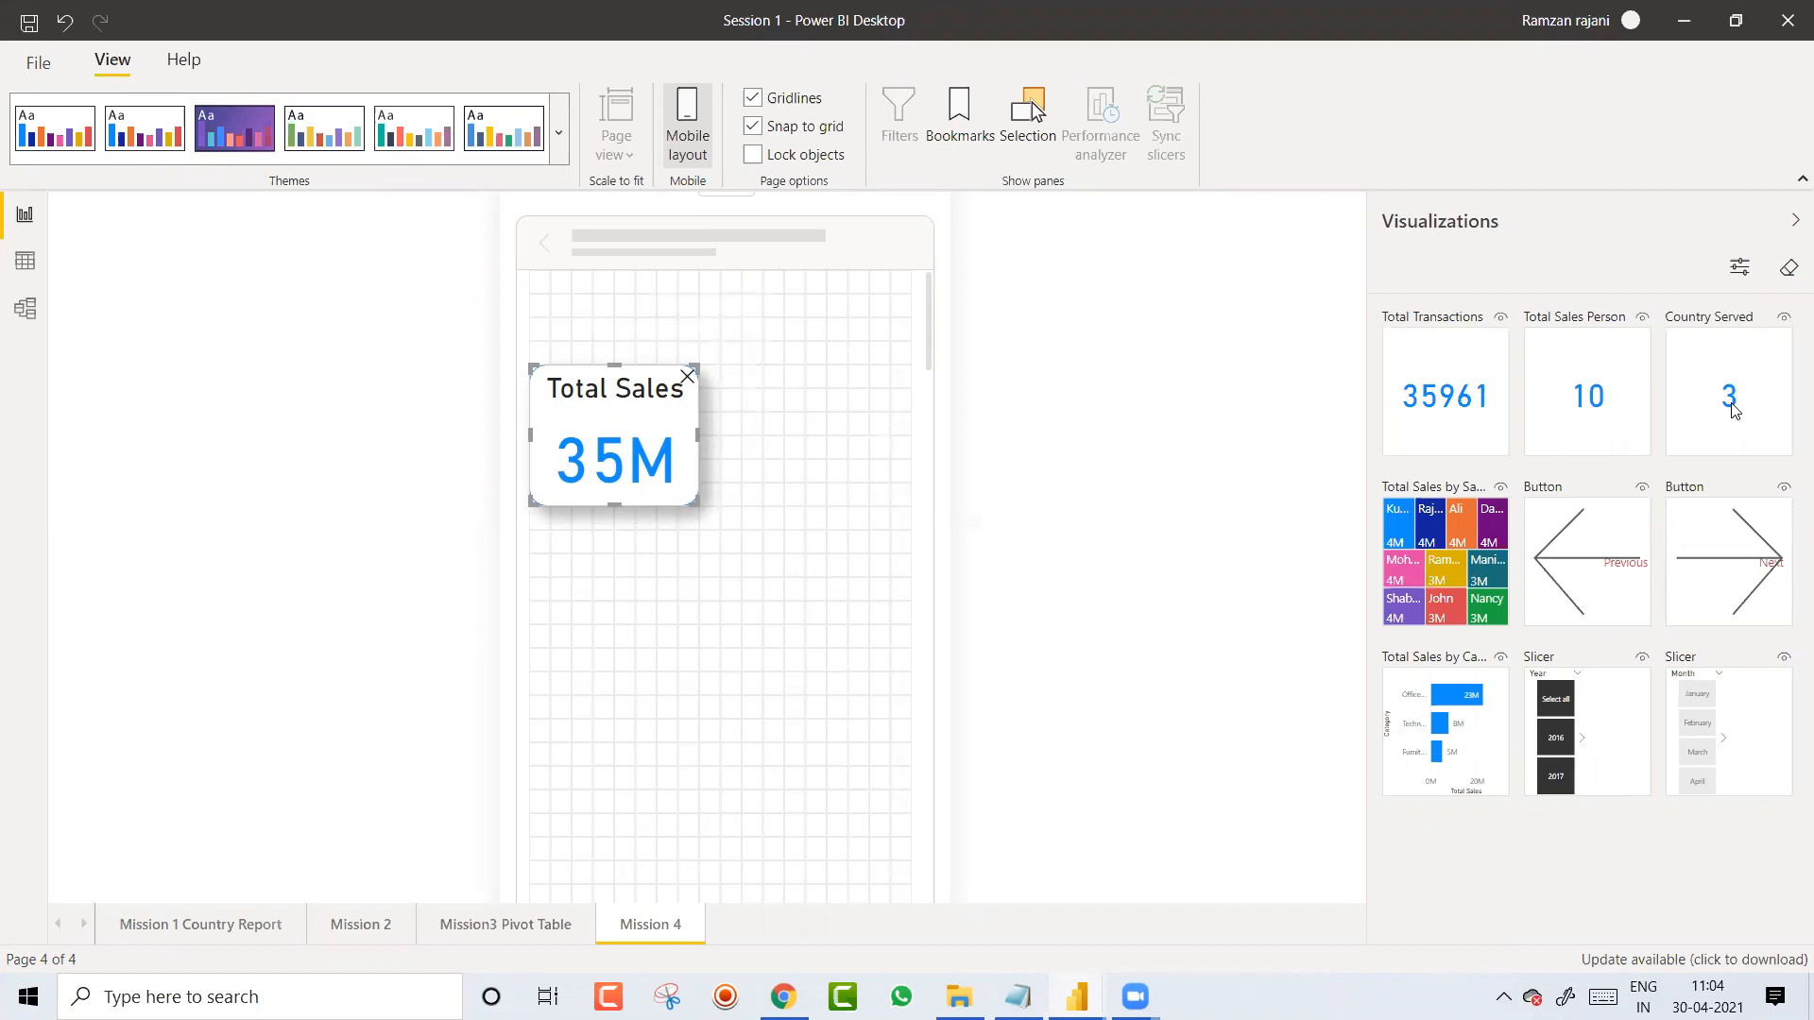
left_click_drag(846, 421, 813, 435)
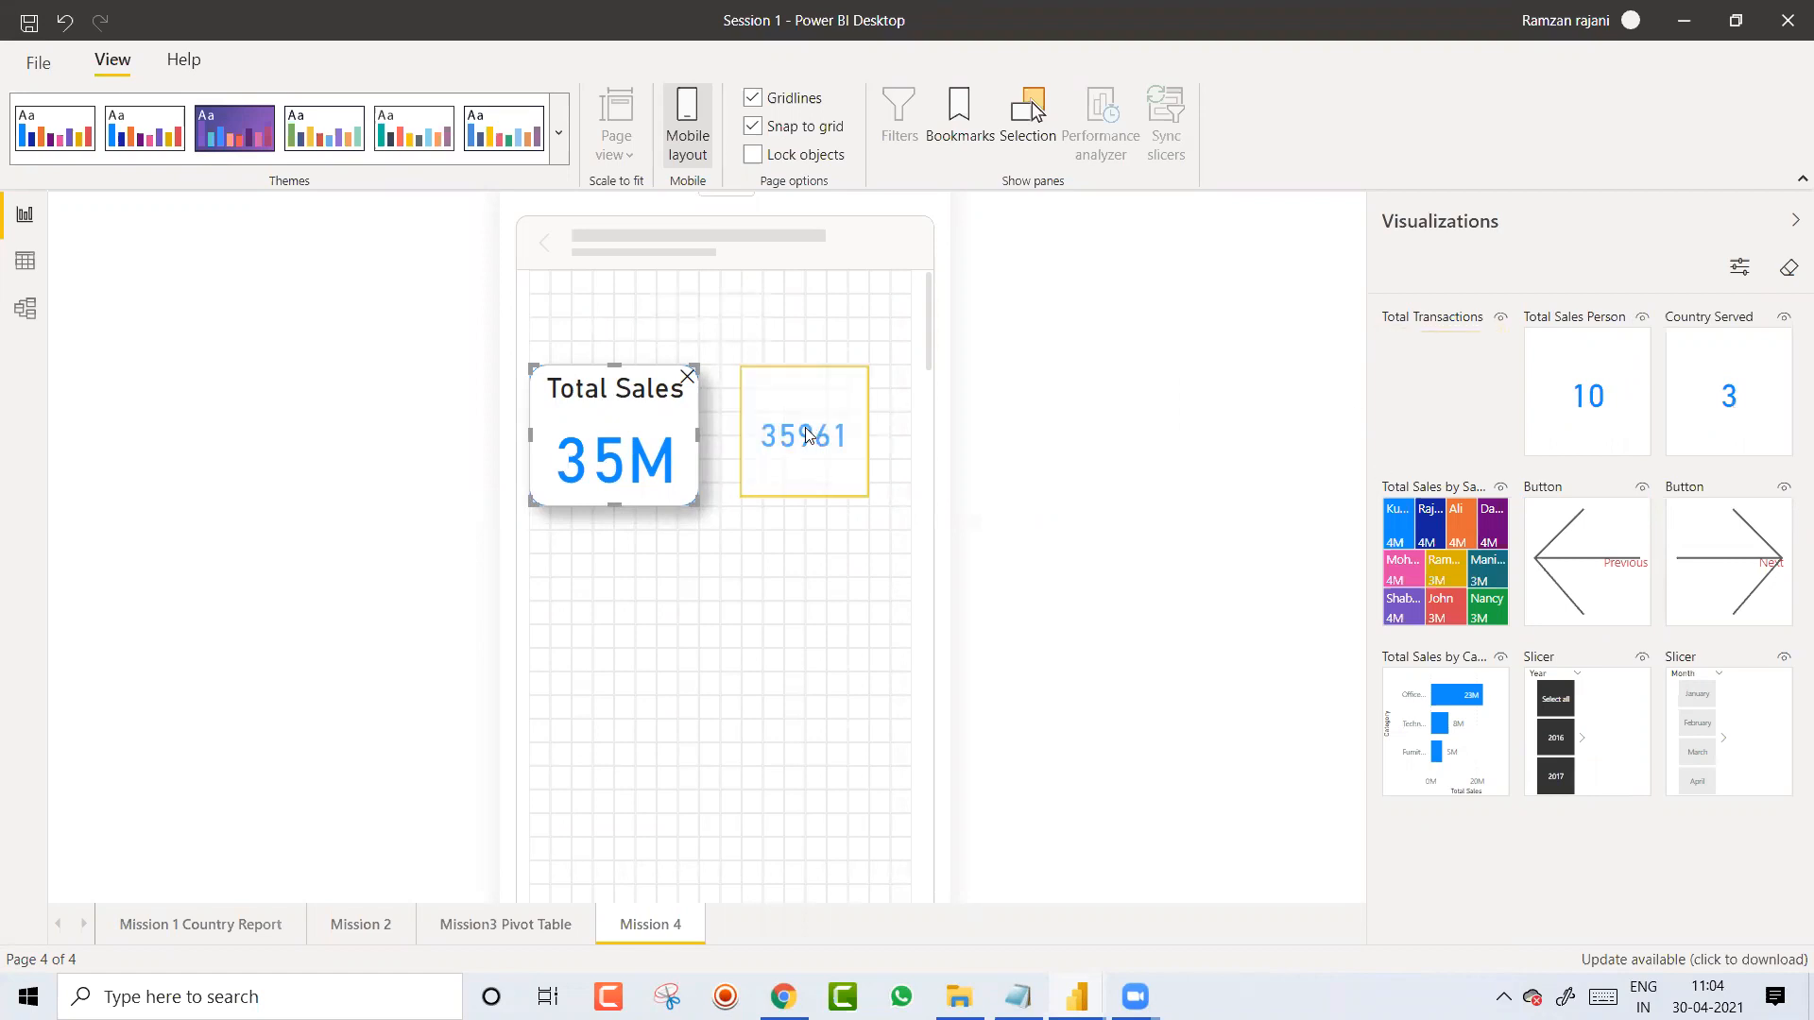
left_click_drag(850, 502, 919, 514)
left_click(877, 592)
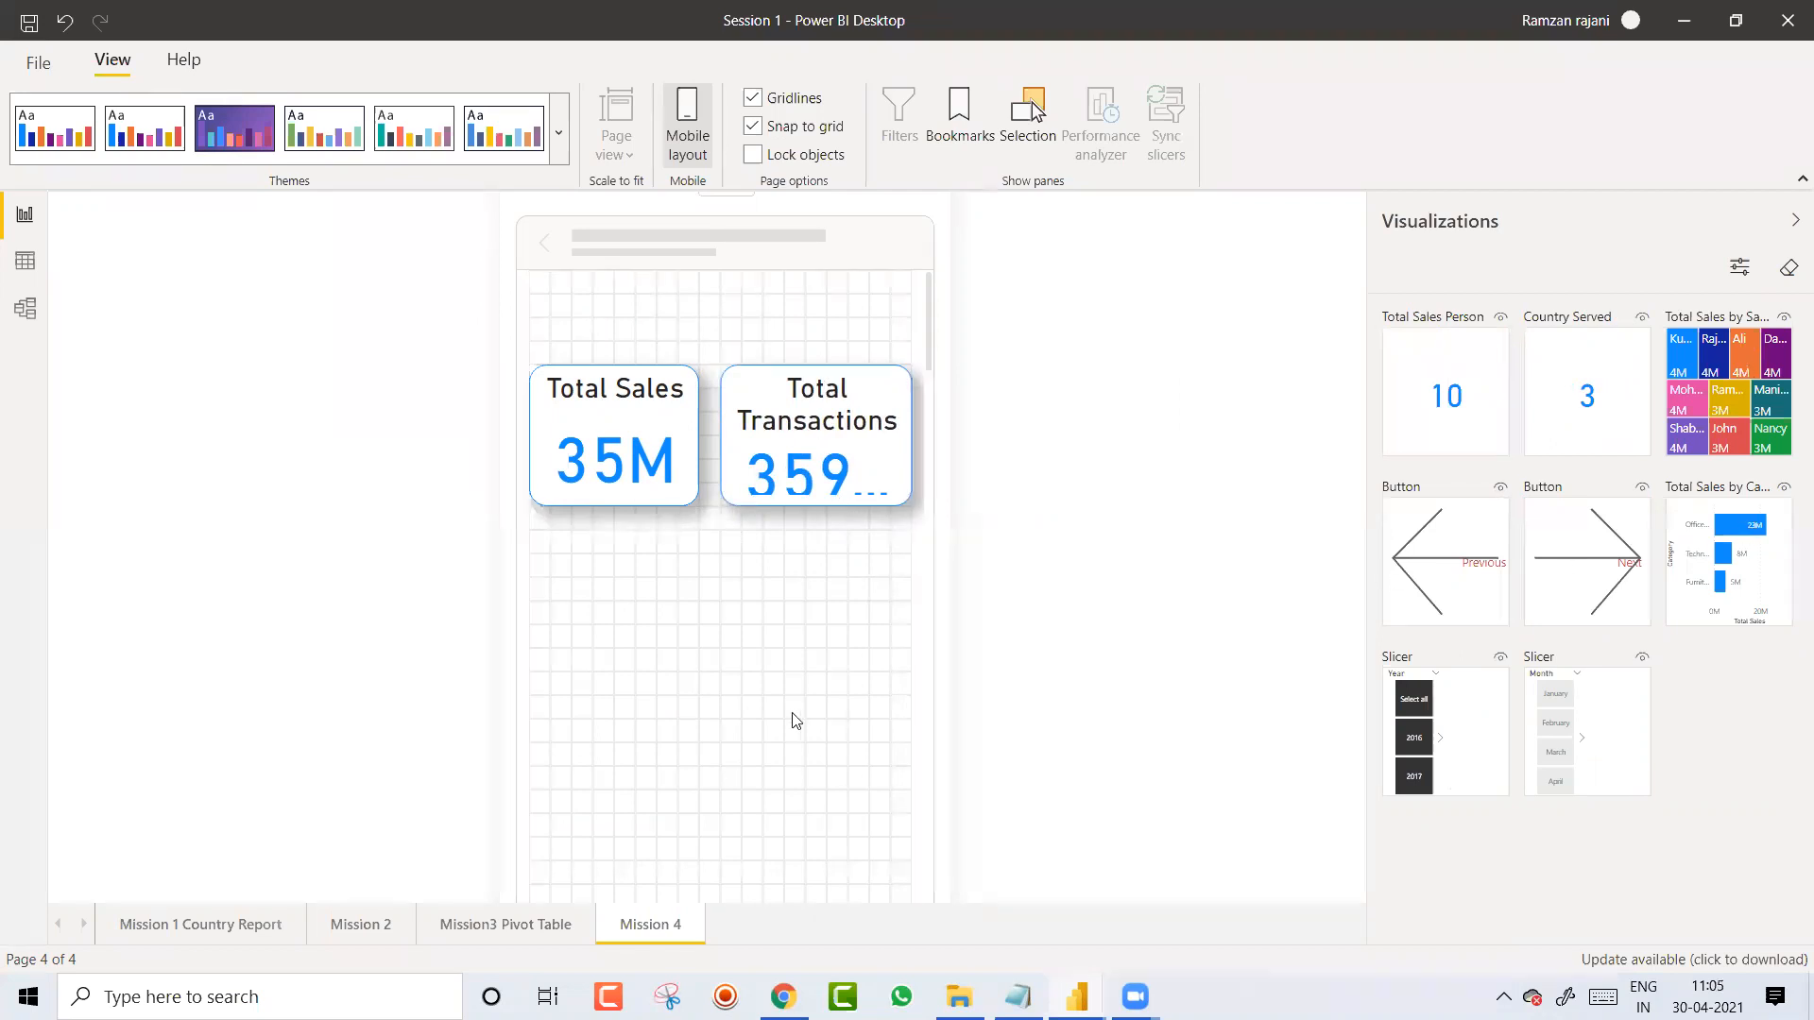
Step: Add the Total Sales by Category bar chart beneath the two cards and enlarge it across the phone canvas
left_click_drag(1728, 562, 652, 715)
left_click_drag(903, 816, 888, 758)
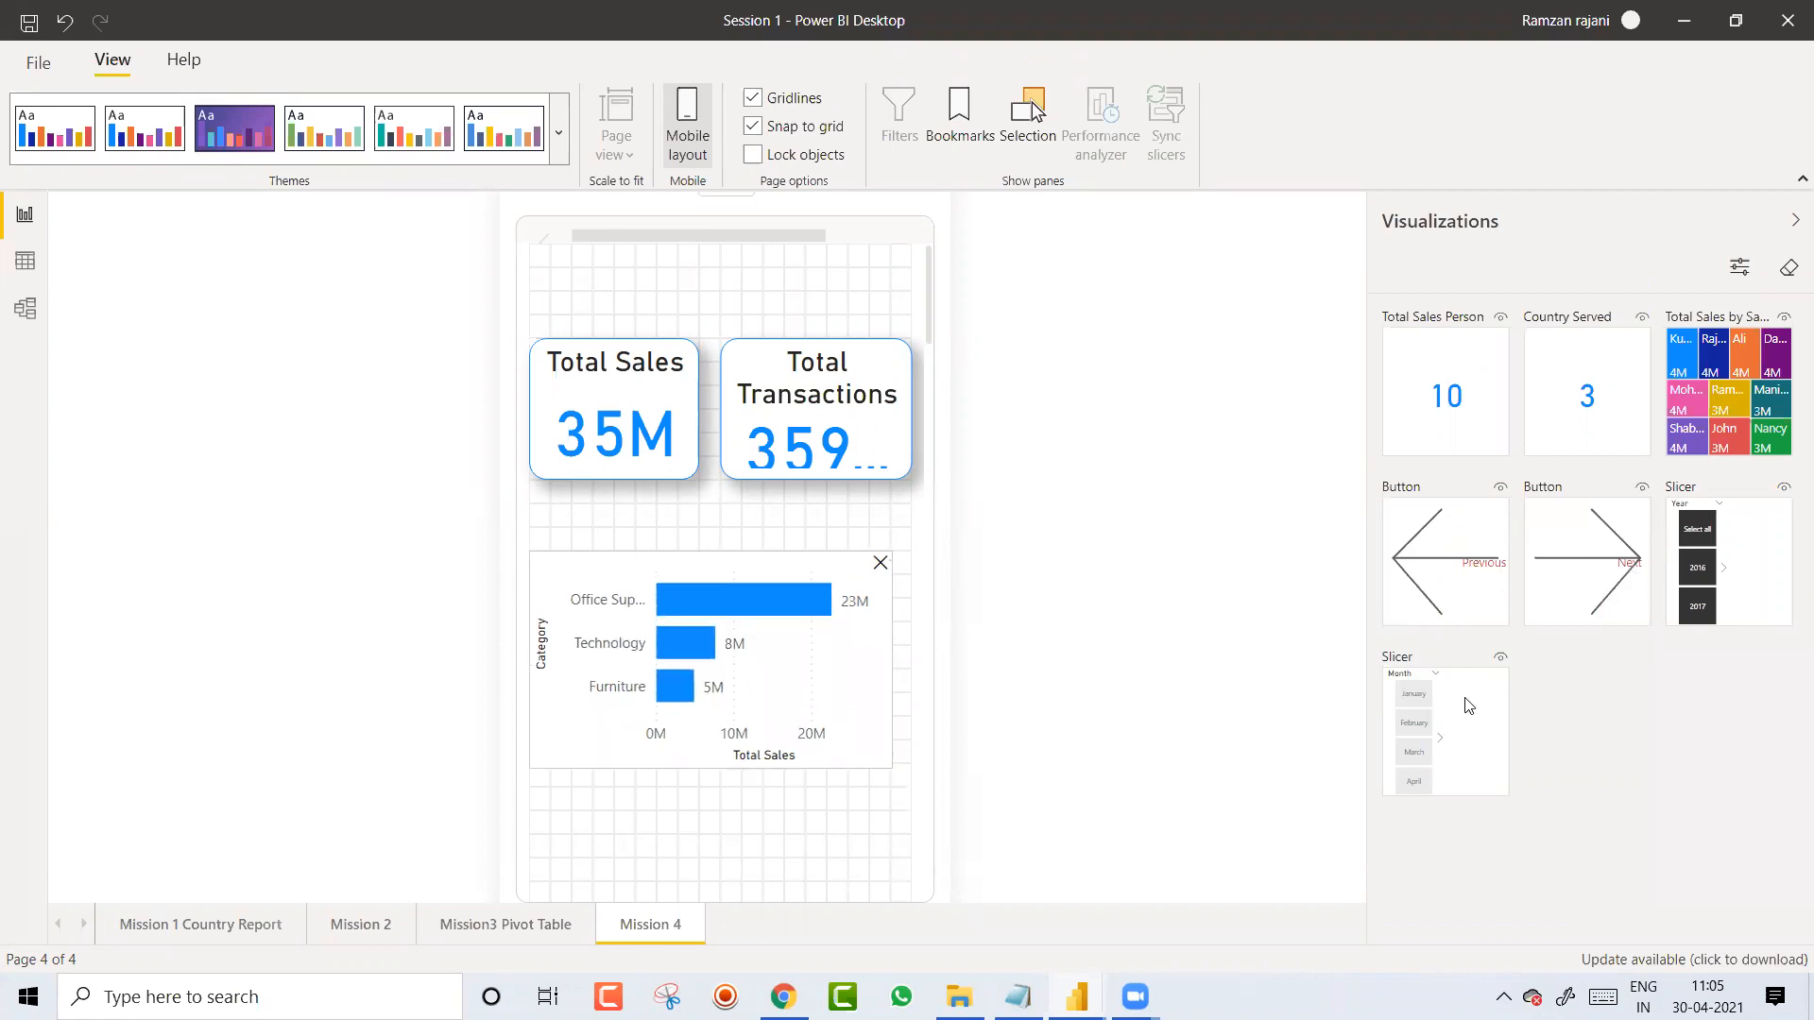
Step: Add the Month slicer above the cards and resize it into a single row spanning the phone canvas width
left_click_drag(886, 227, 583, 392)
left_click(870, 397)
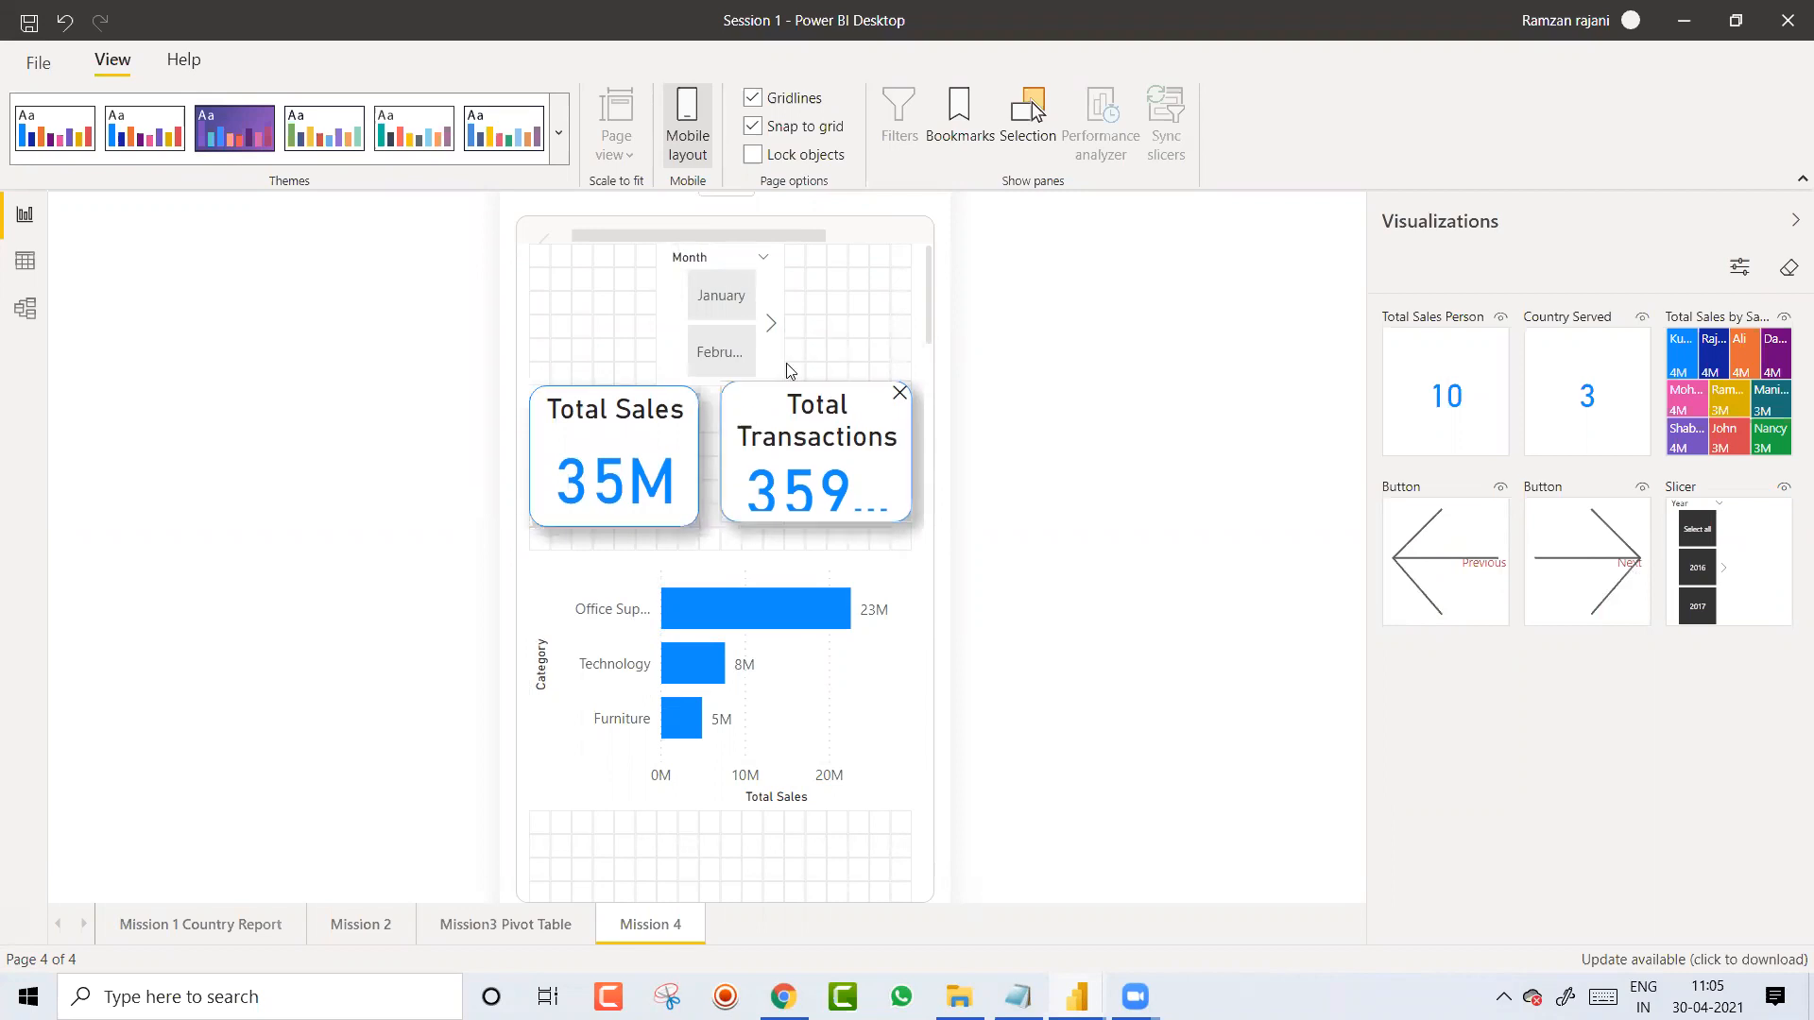
left_click_drag(782, 379, 919, 343)
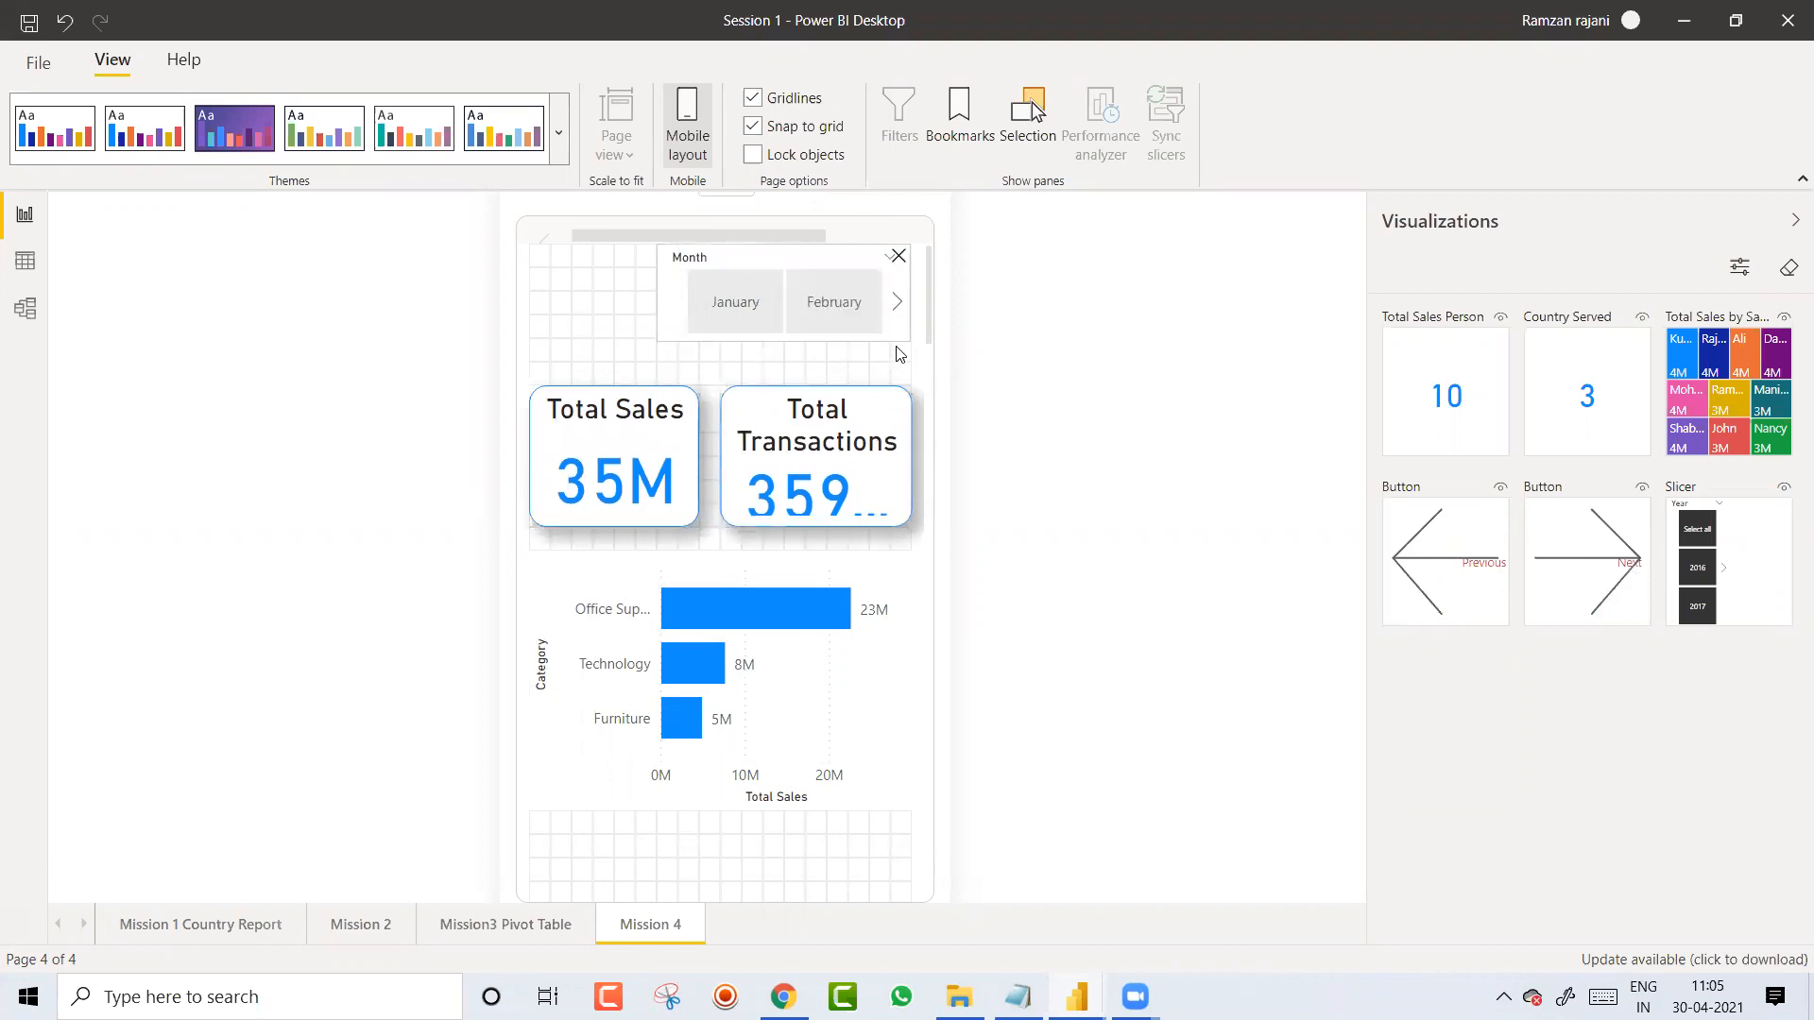
left_click_drag(657, 341, 653, 334)
left_click_drag(513, 337, 498, 341)
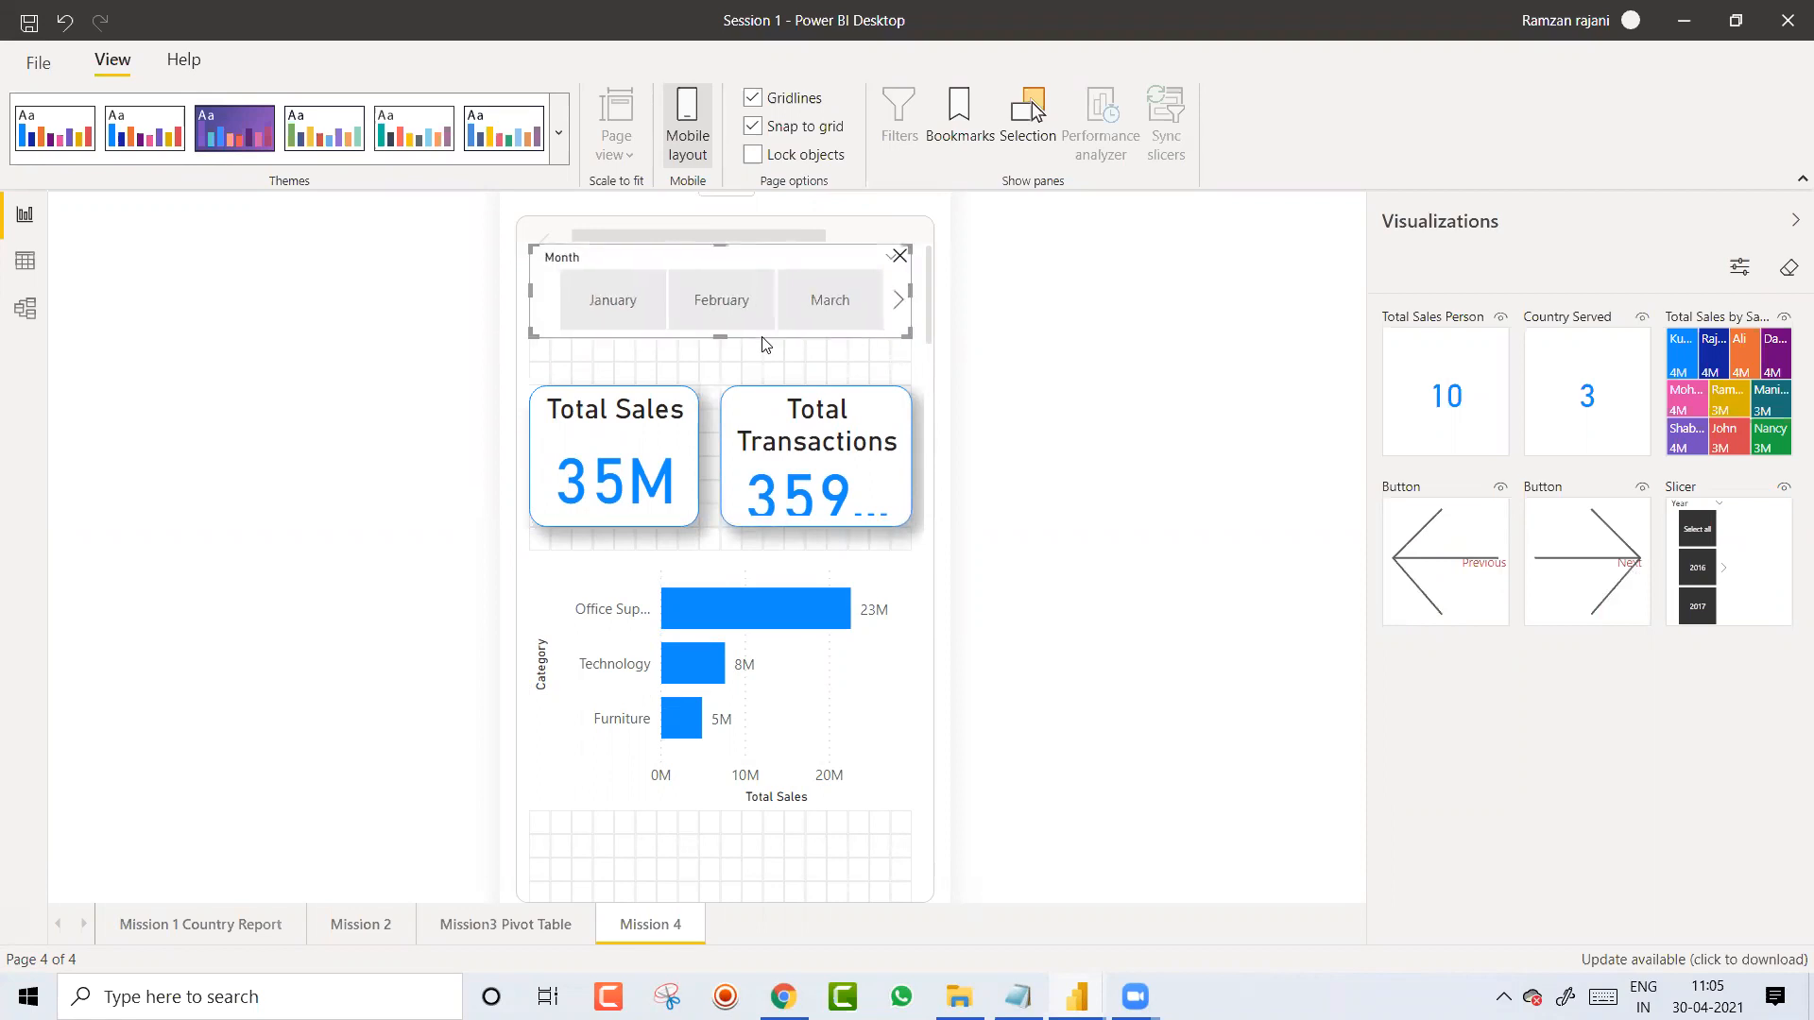
Step: Move the Month slicer slightly down the phone canvas so it sits closer to the two cards
left_click_drag(761, 339, 762, 360)
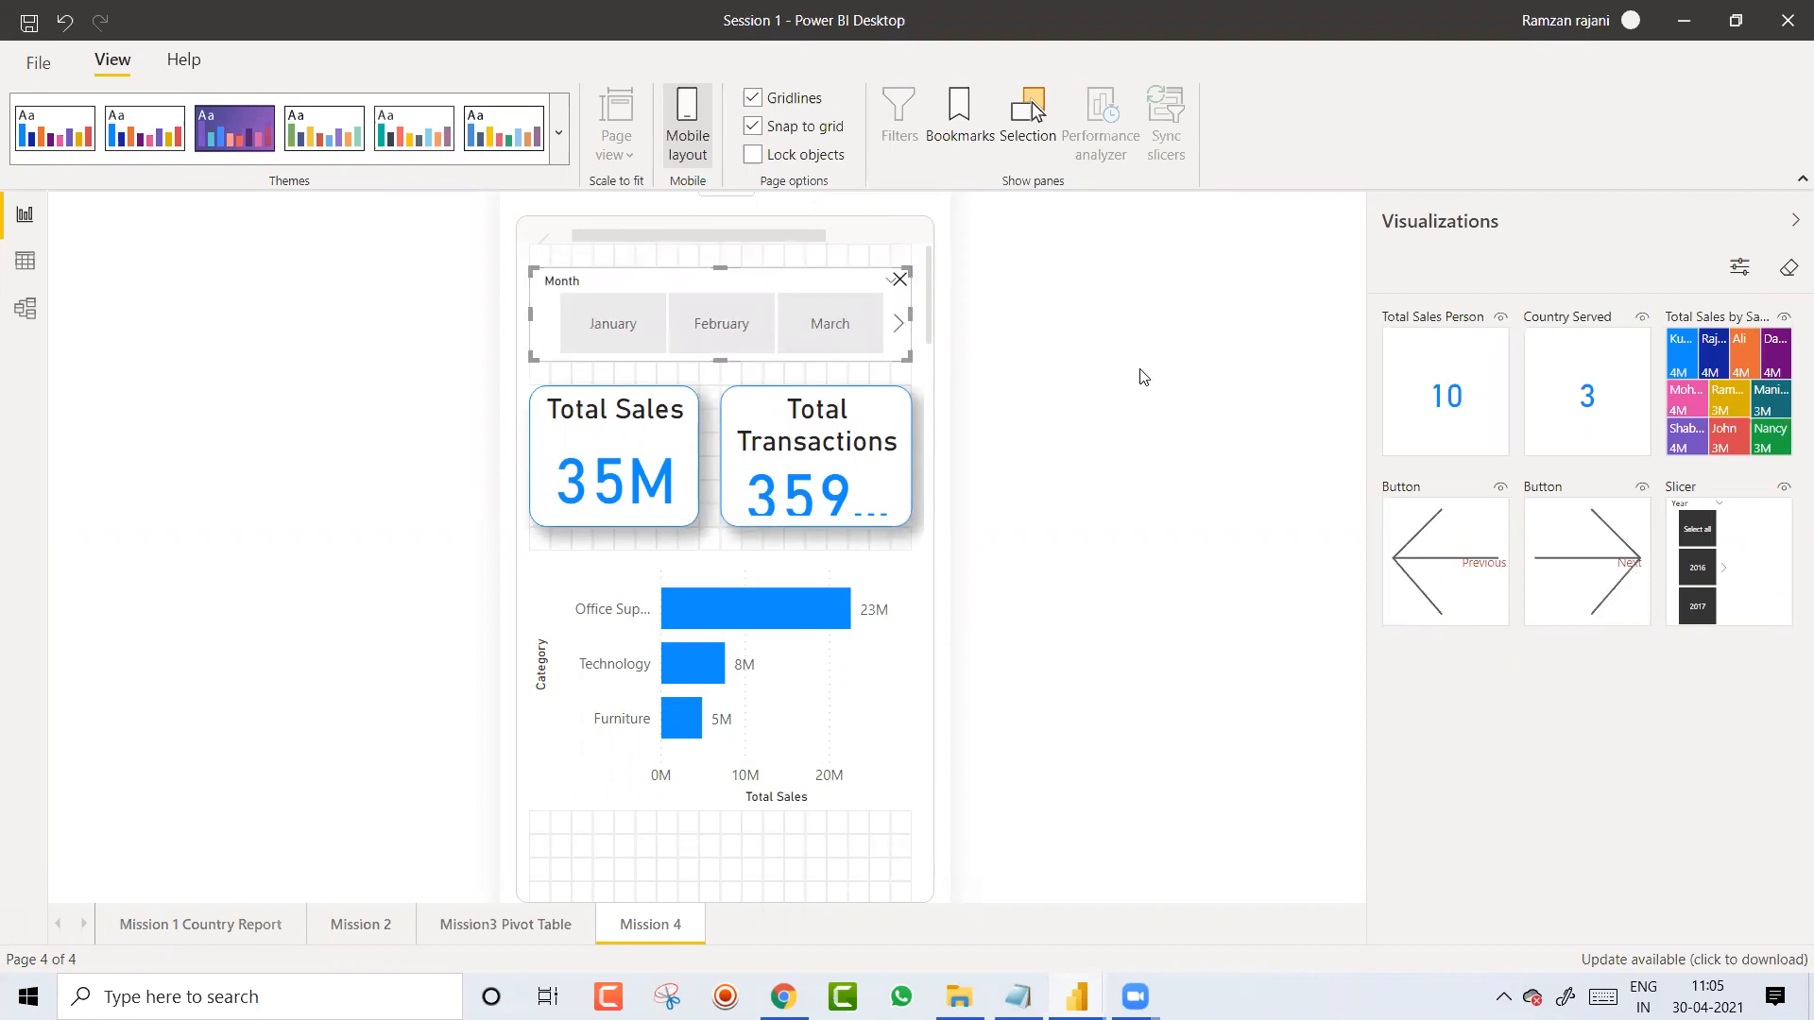
left_click(1115, 364)
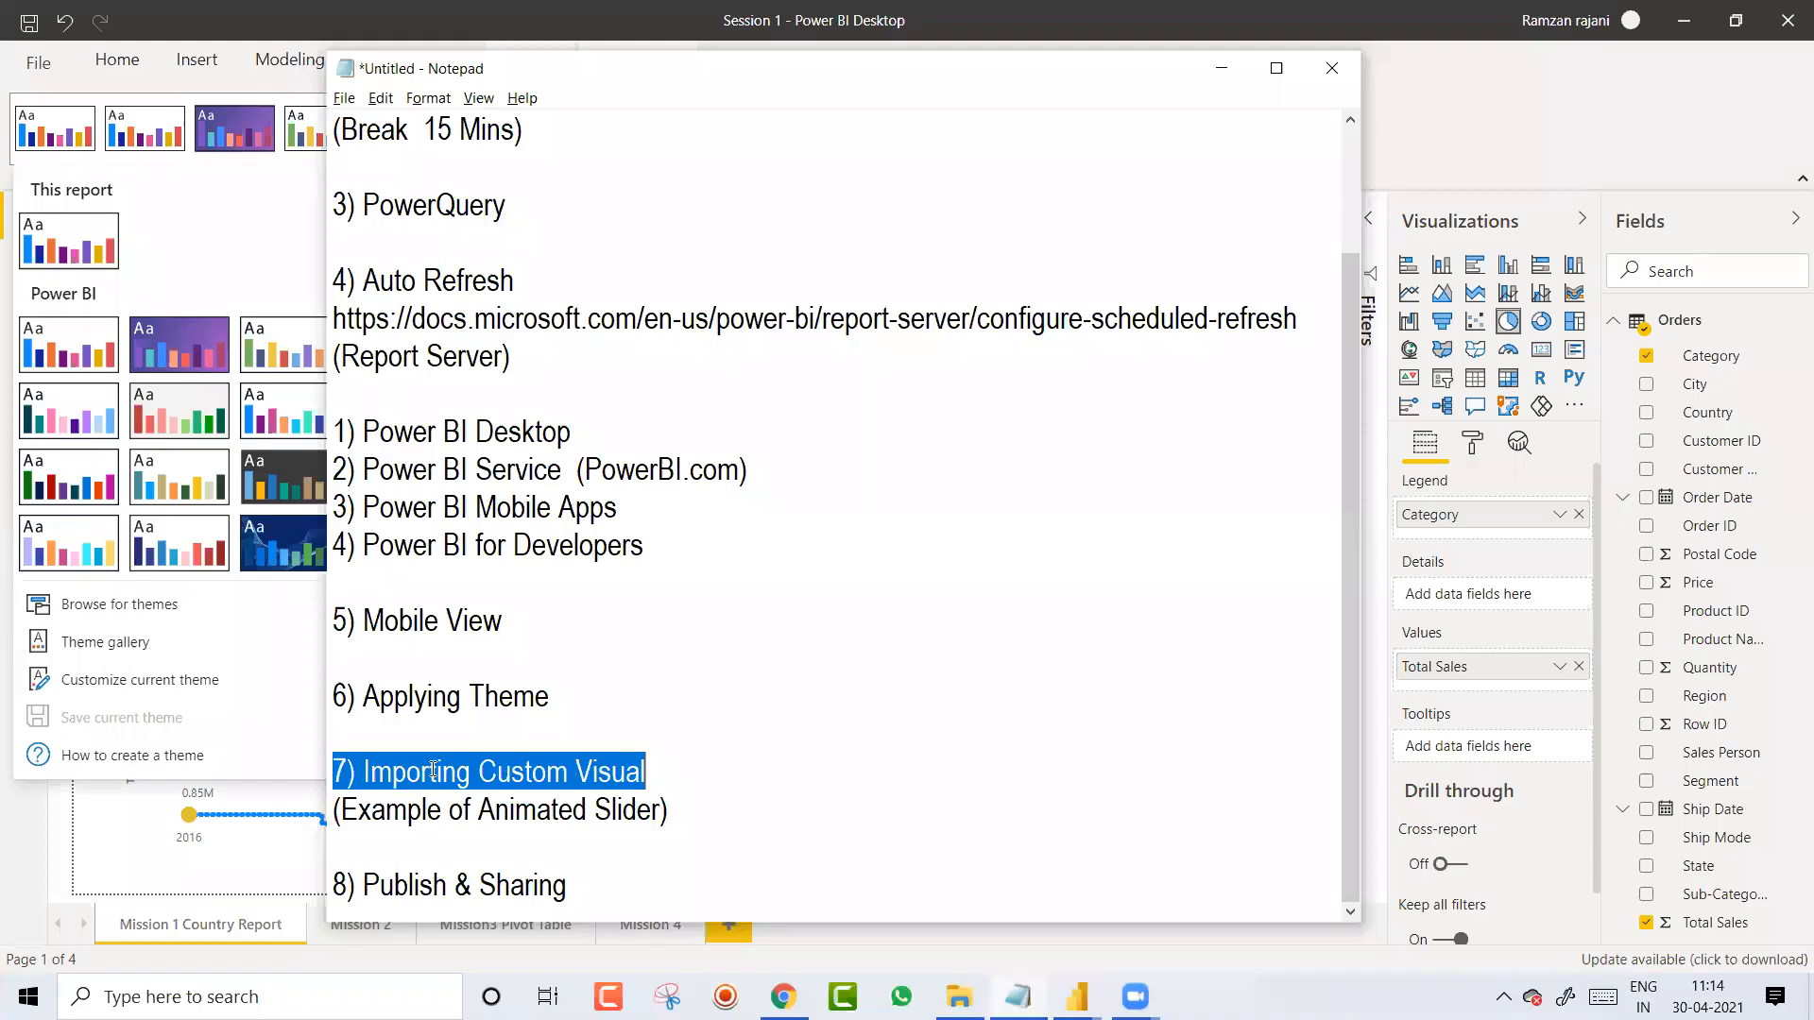
Step: Switch from the Notepad agenda back to Power BI Desktop and import the Timeline Slicer custom visual from AppSource
double_click(430, 770)
left_click(431, 771)
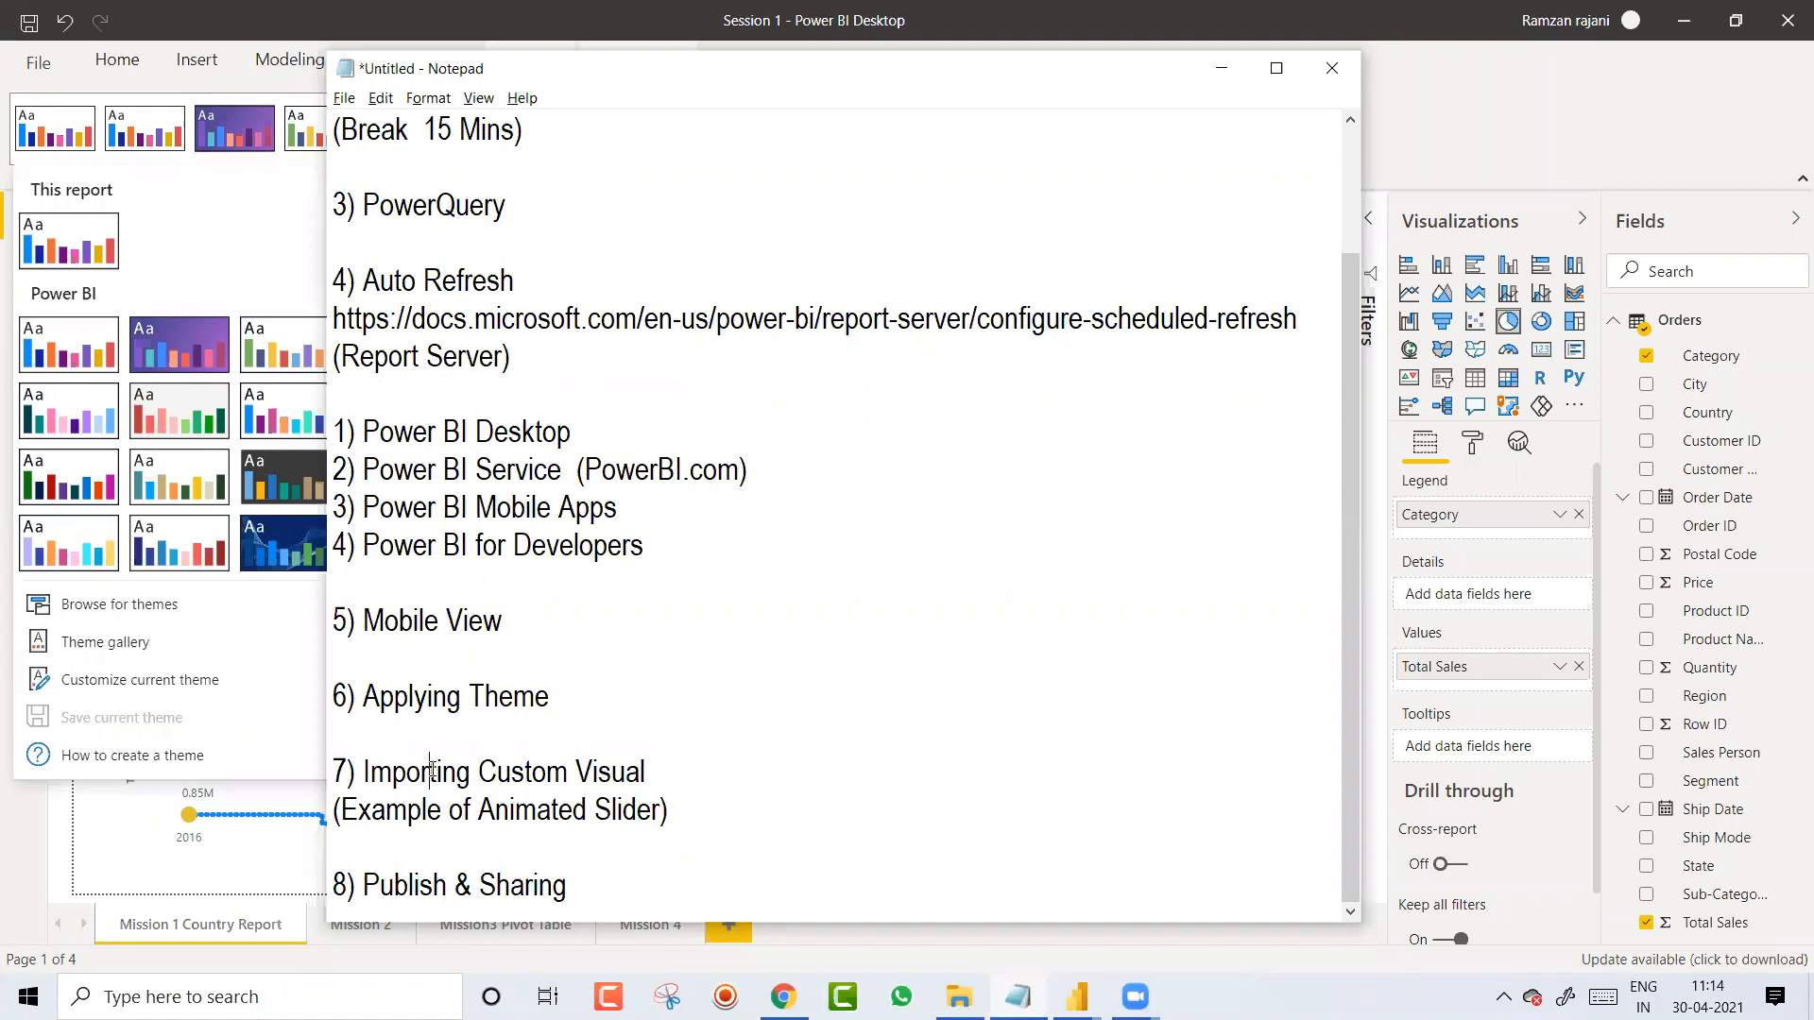
key("alt+Tab")
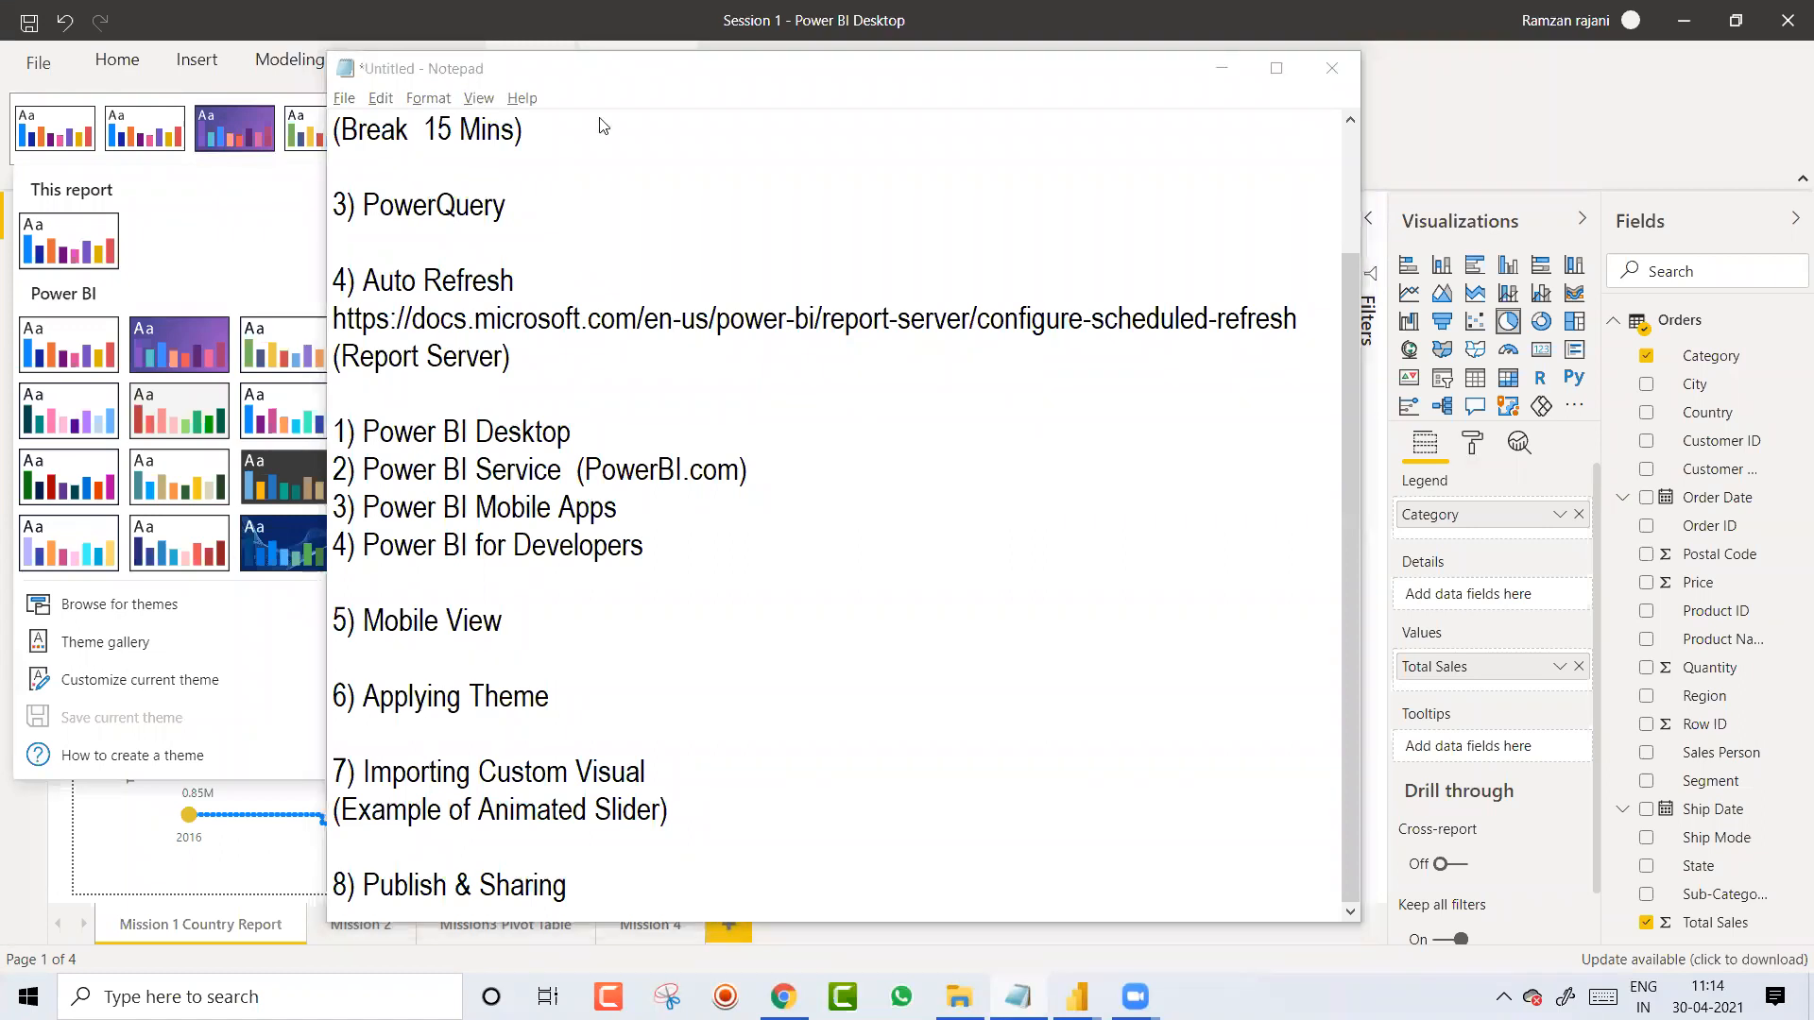
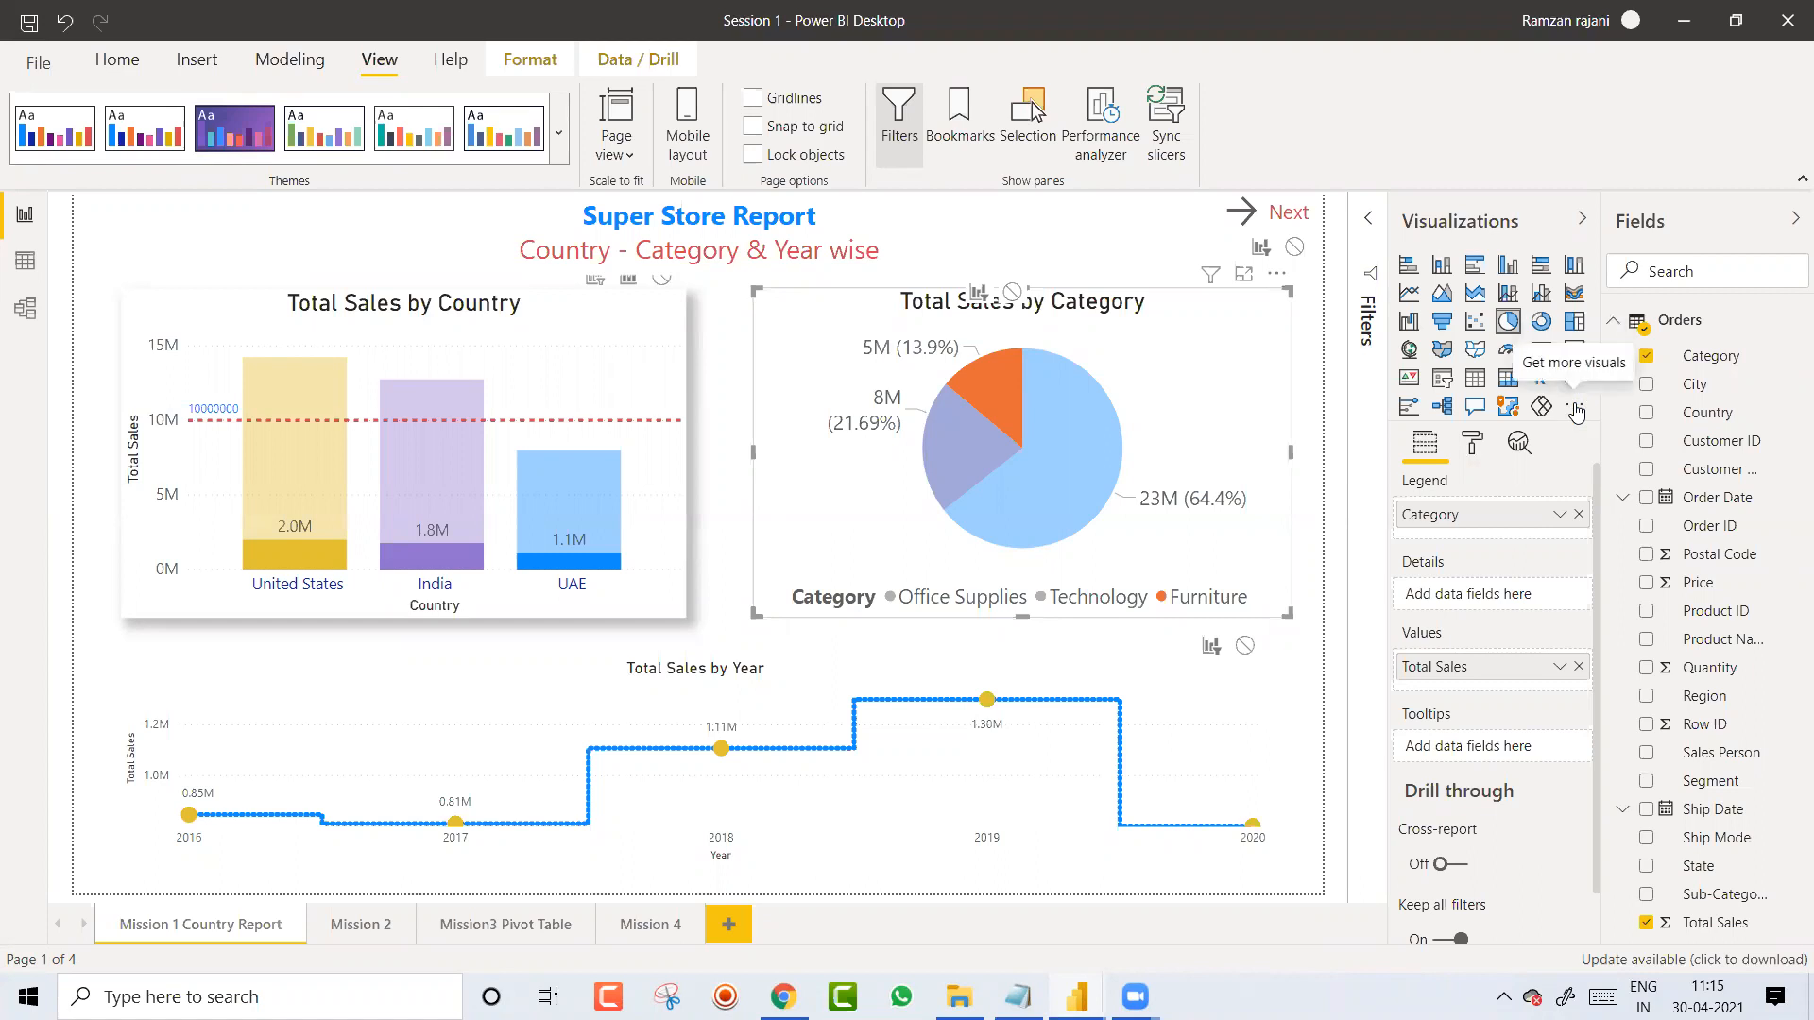
left_click(1575, 409)
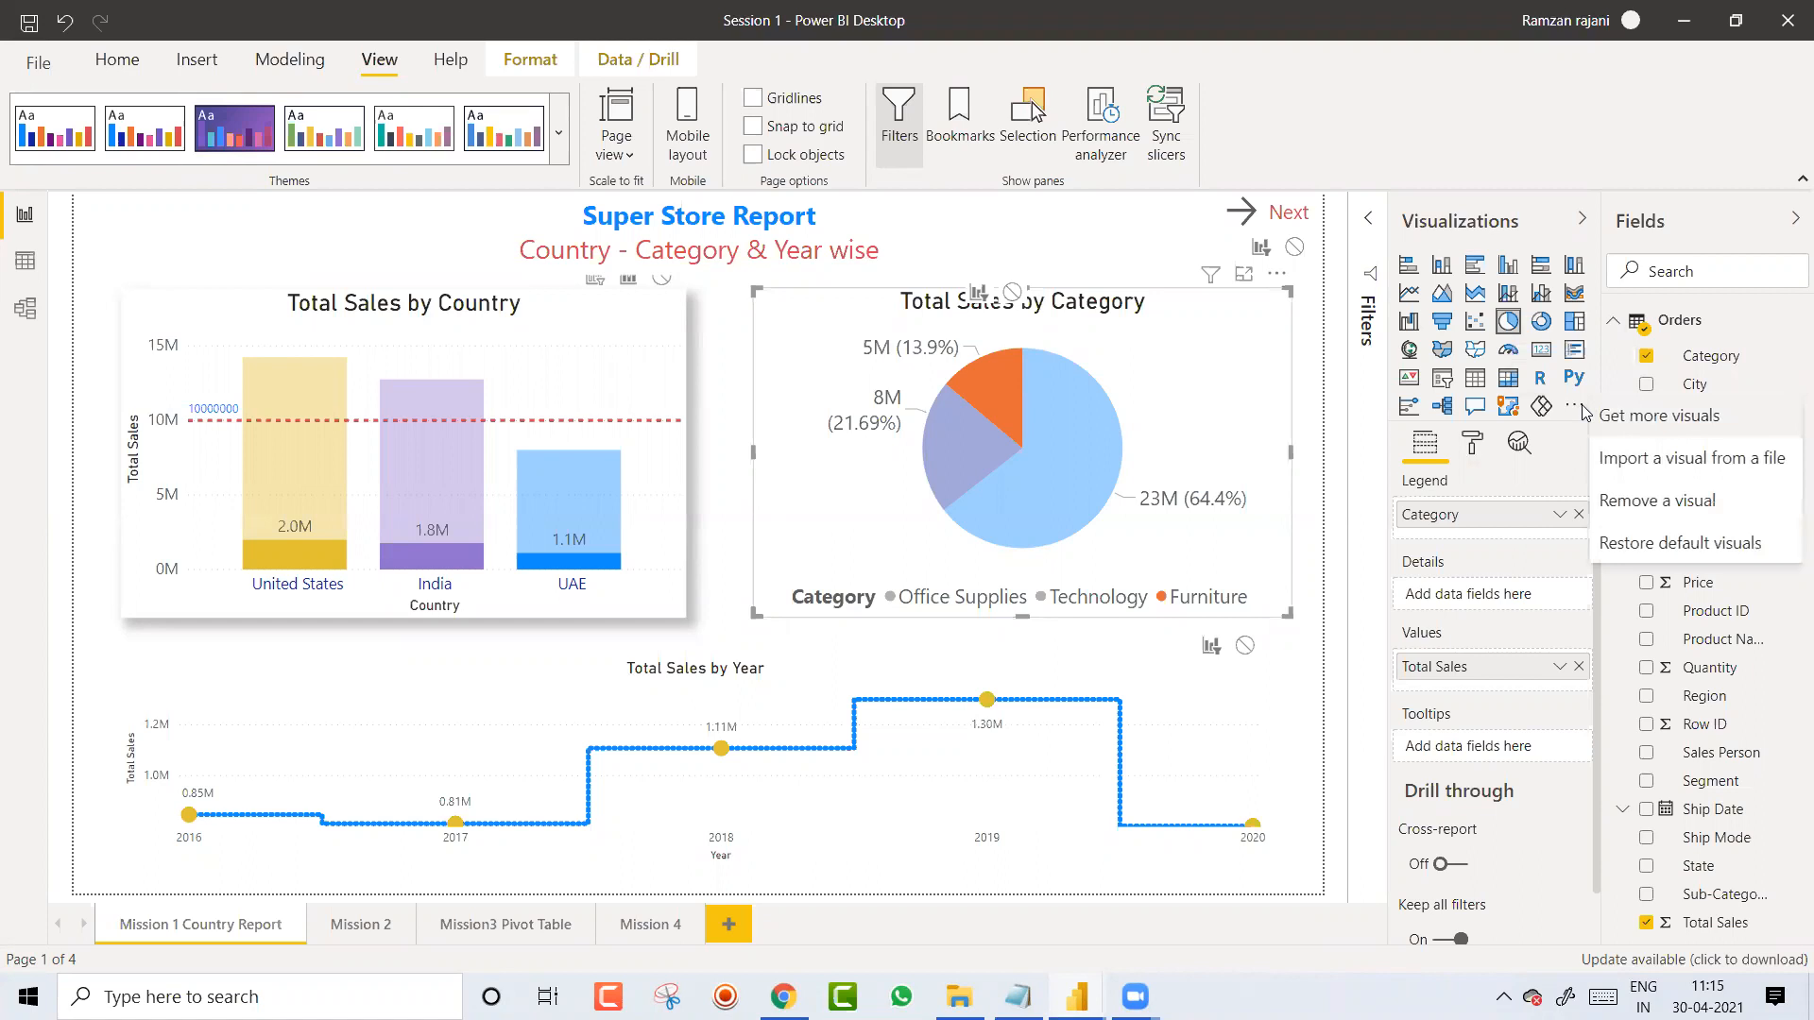
left_click(1635, 427)
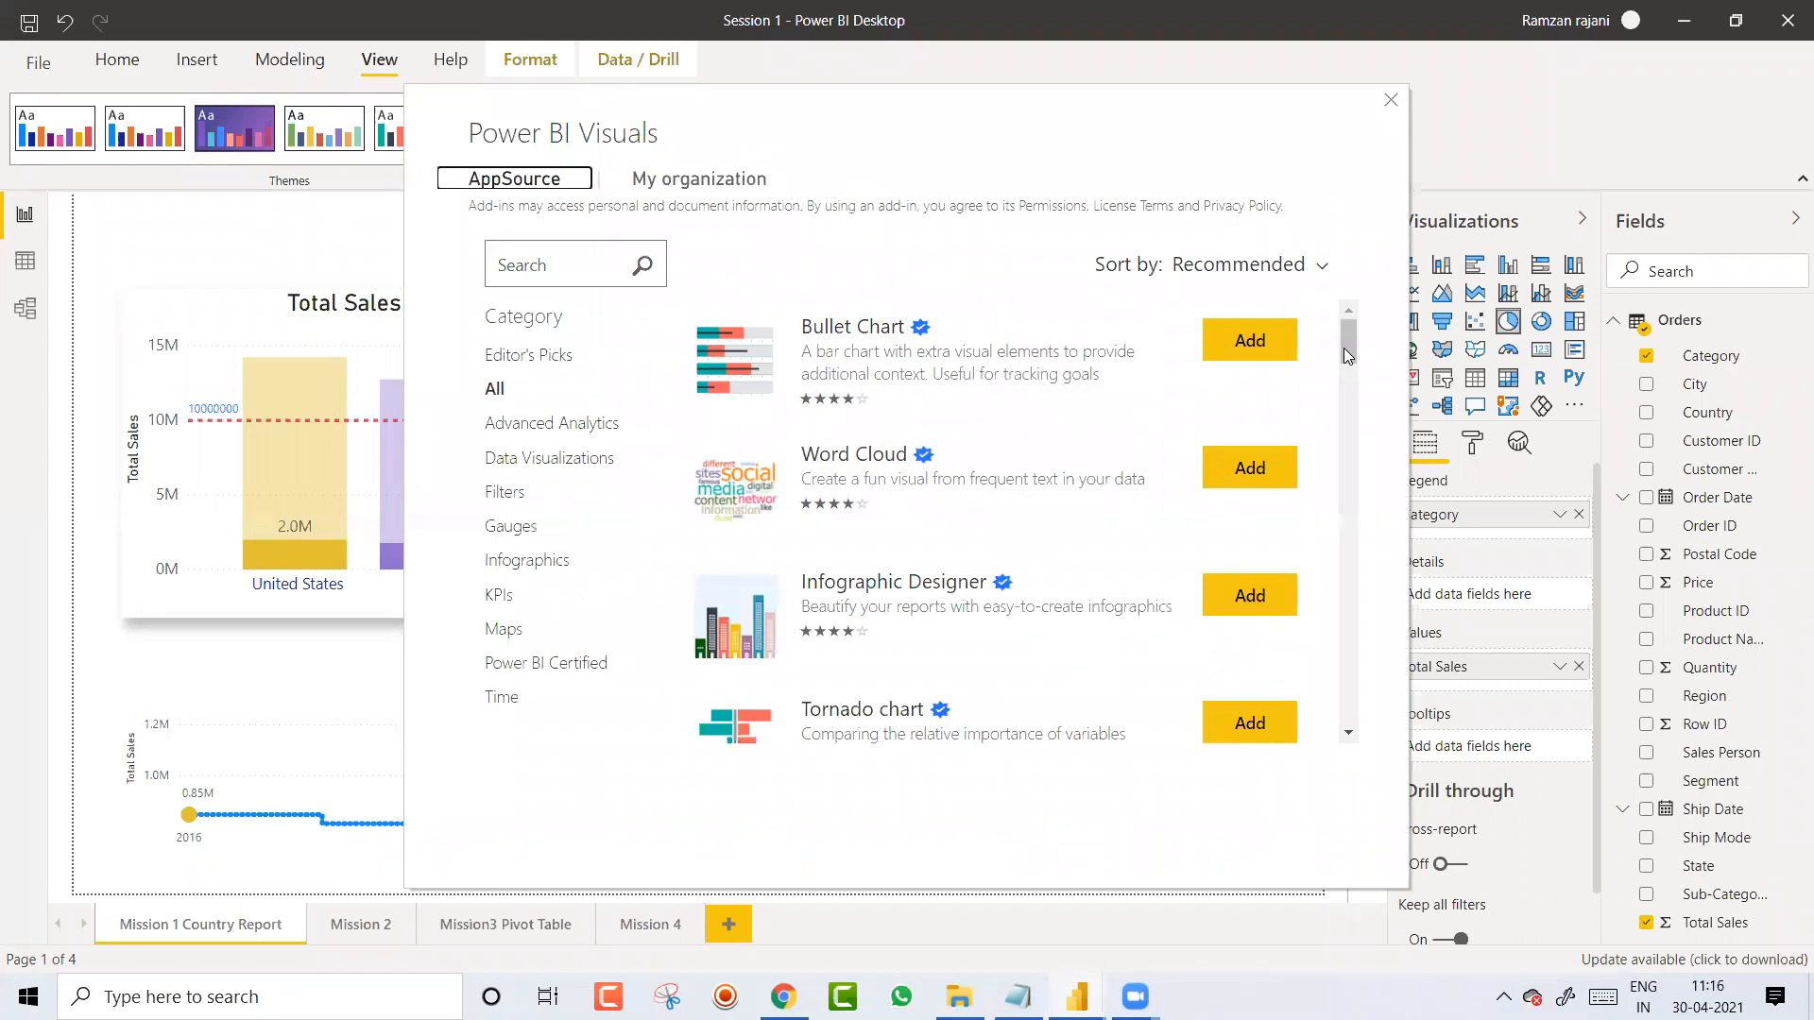
left_click_drag(1344, 357, 1345, 384)
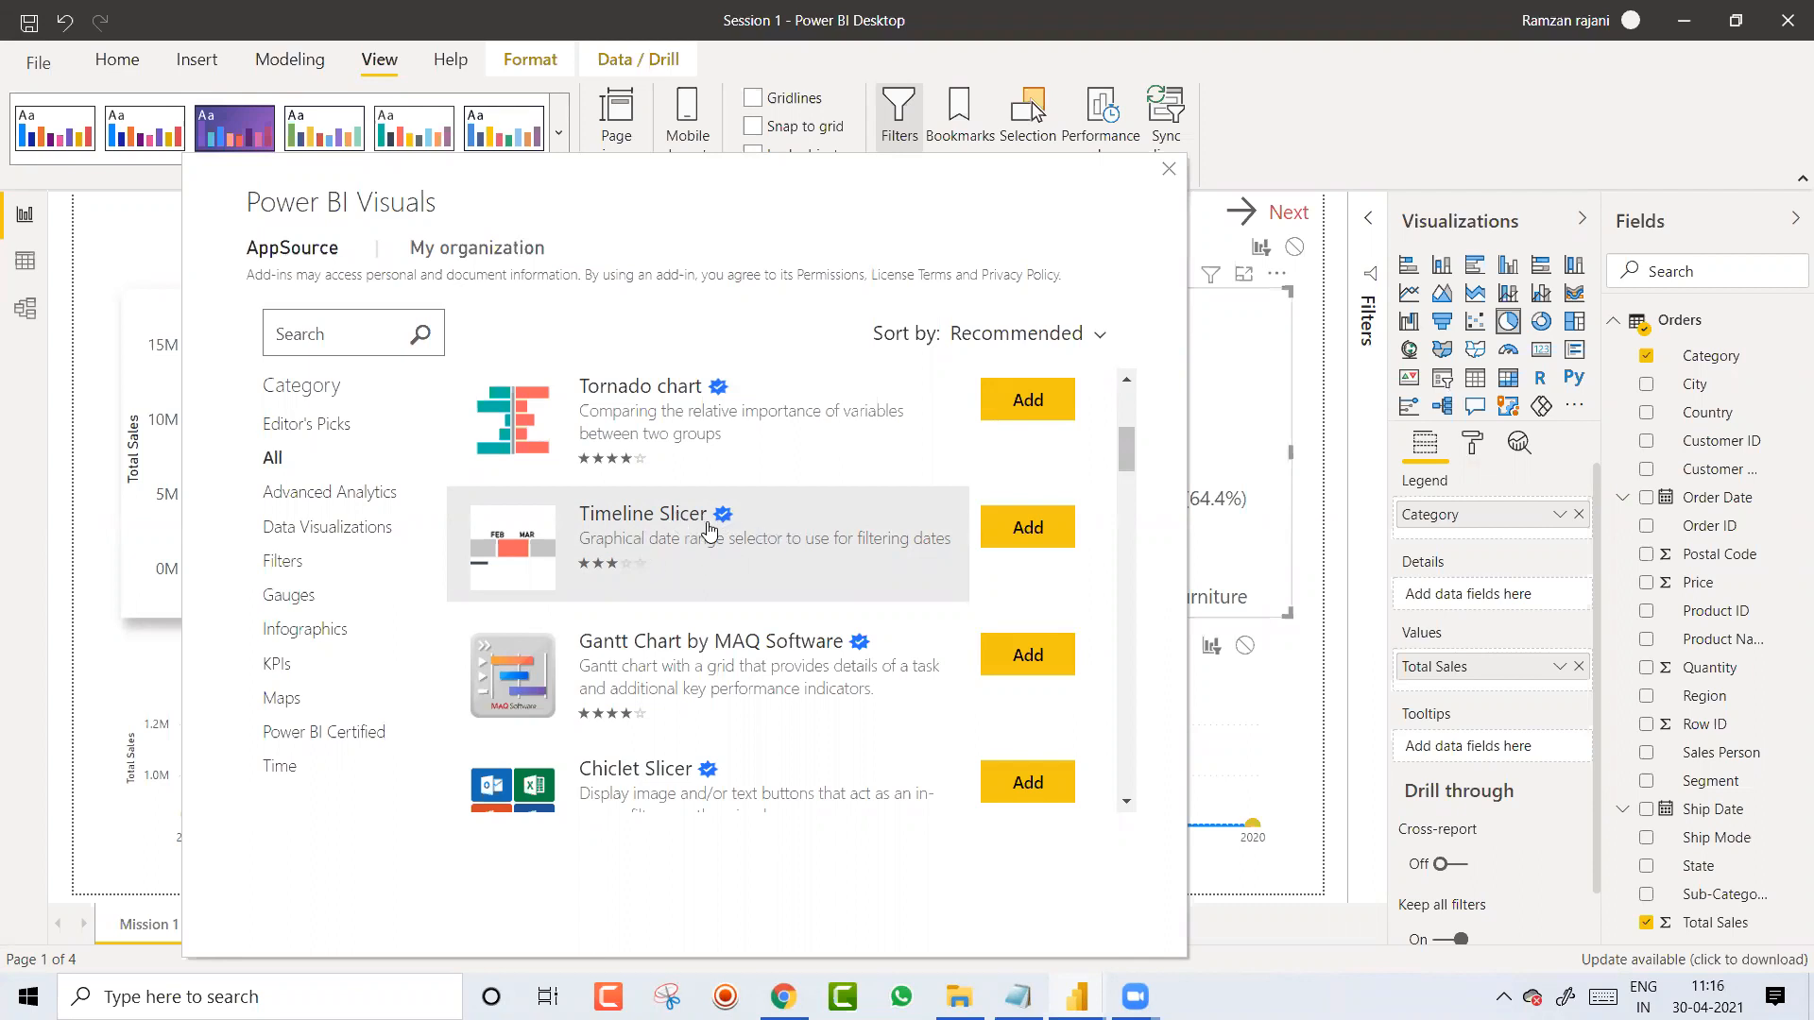
left_click(1017, 527)
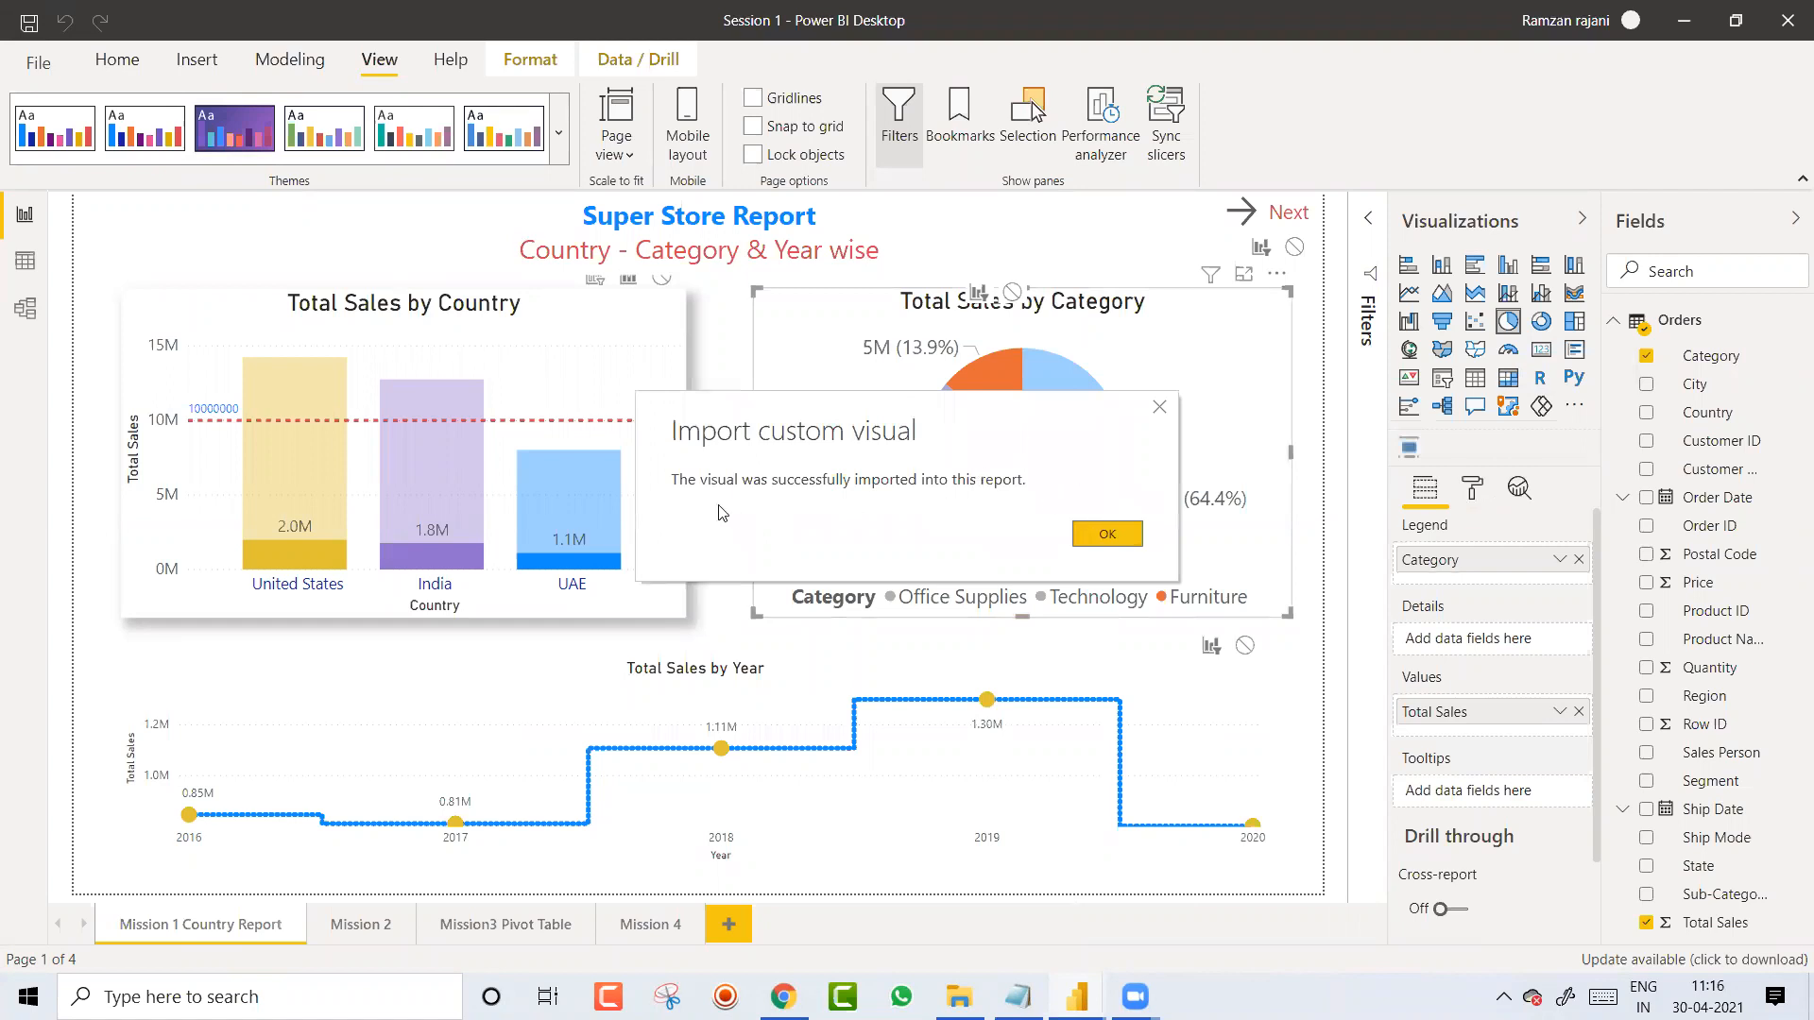
left_click(1107, 535)
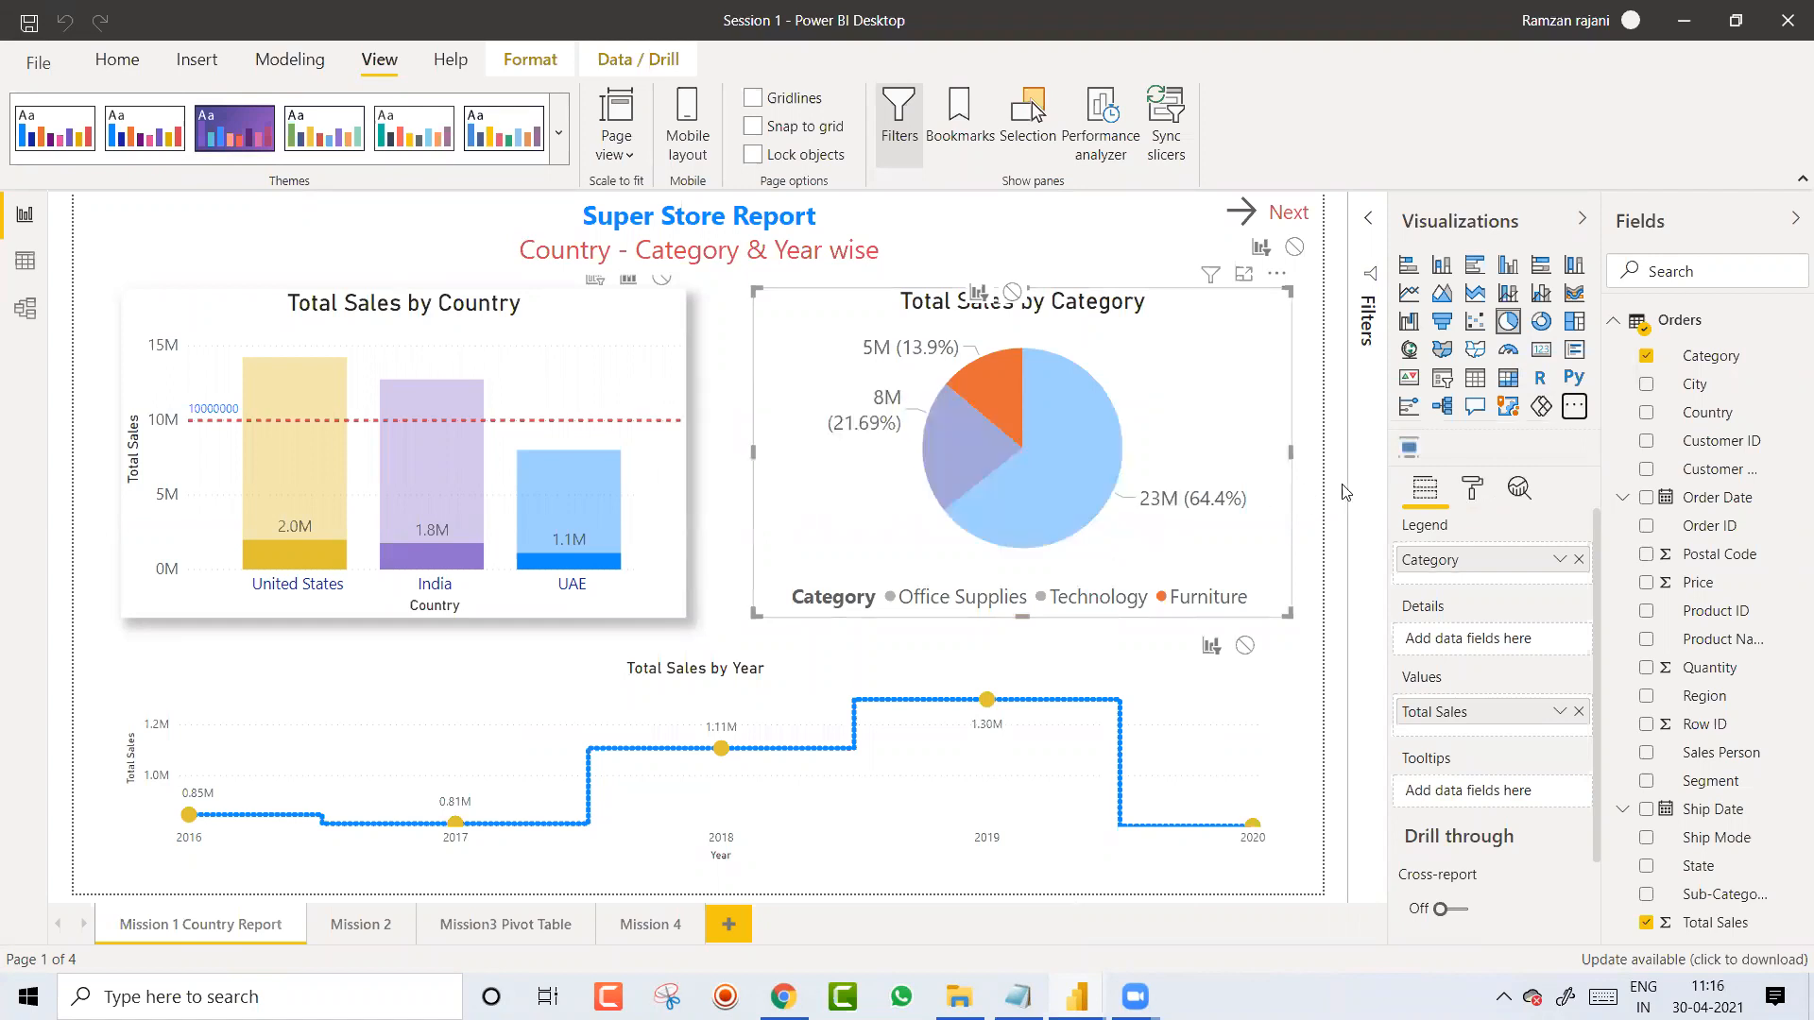
Step: Try converting the Total Sales by Category pie chart to a Timeline Slicer and undo the conversion
left_click(1409, 449)
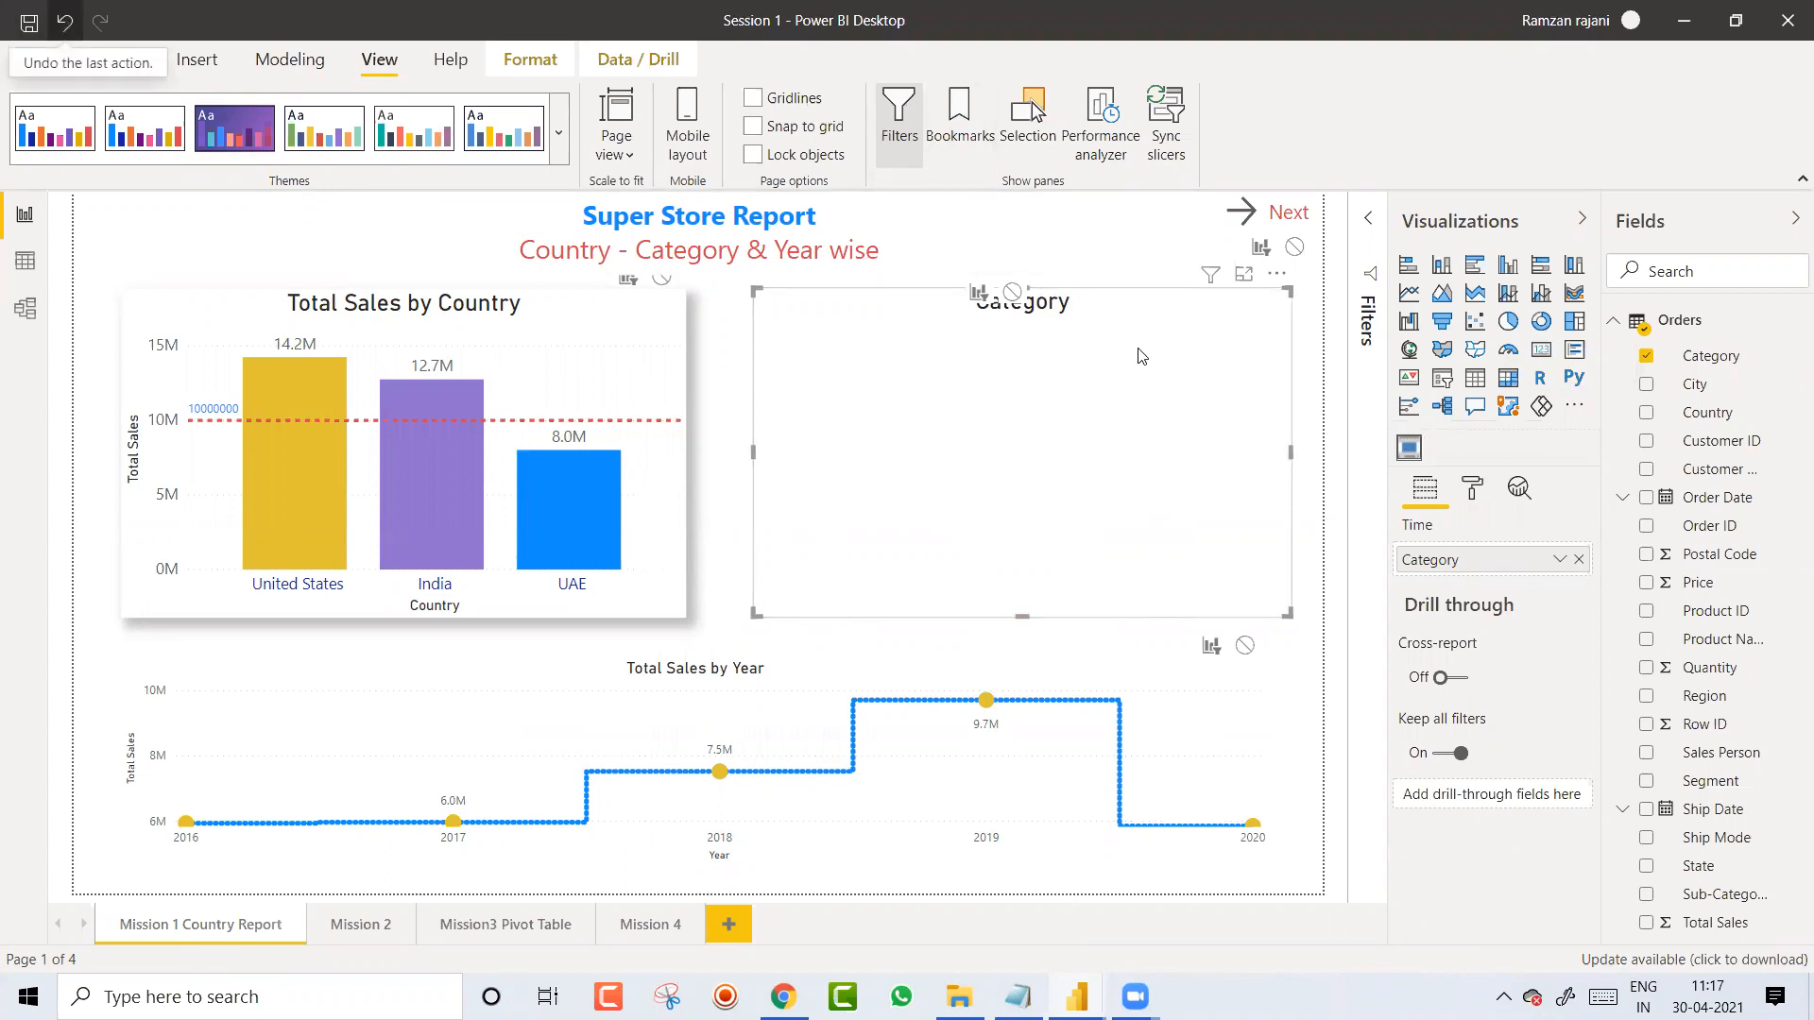
key("ctrl+z")
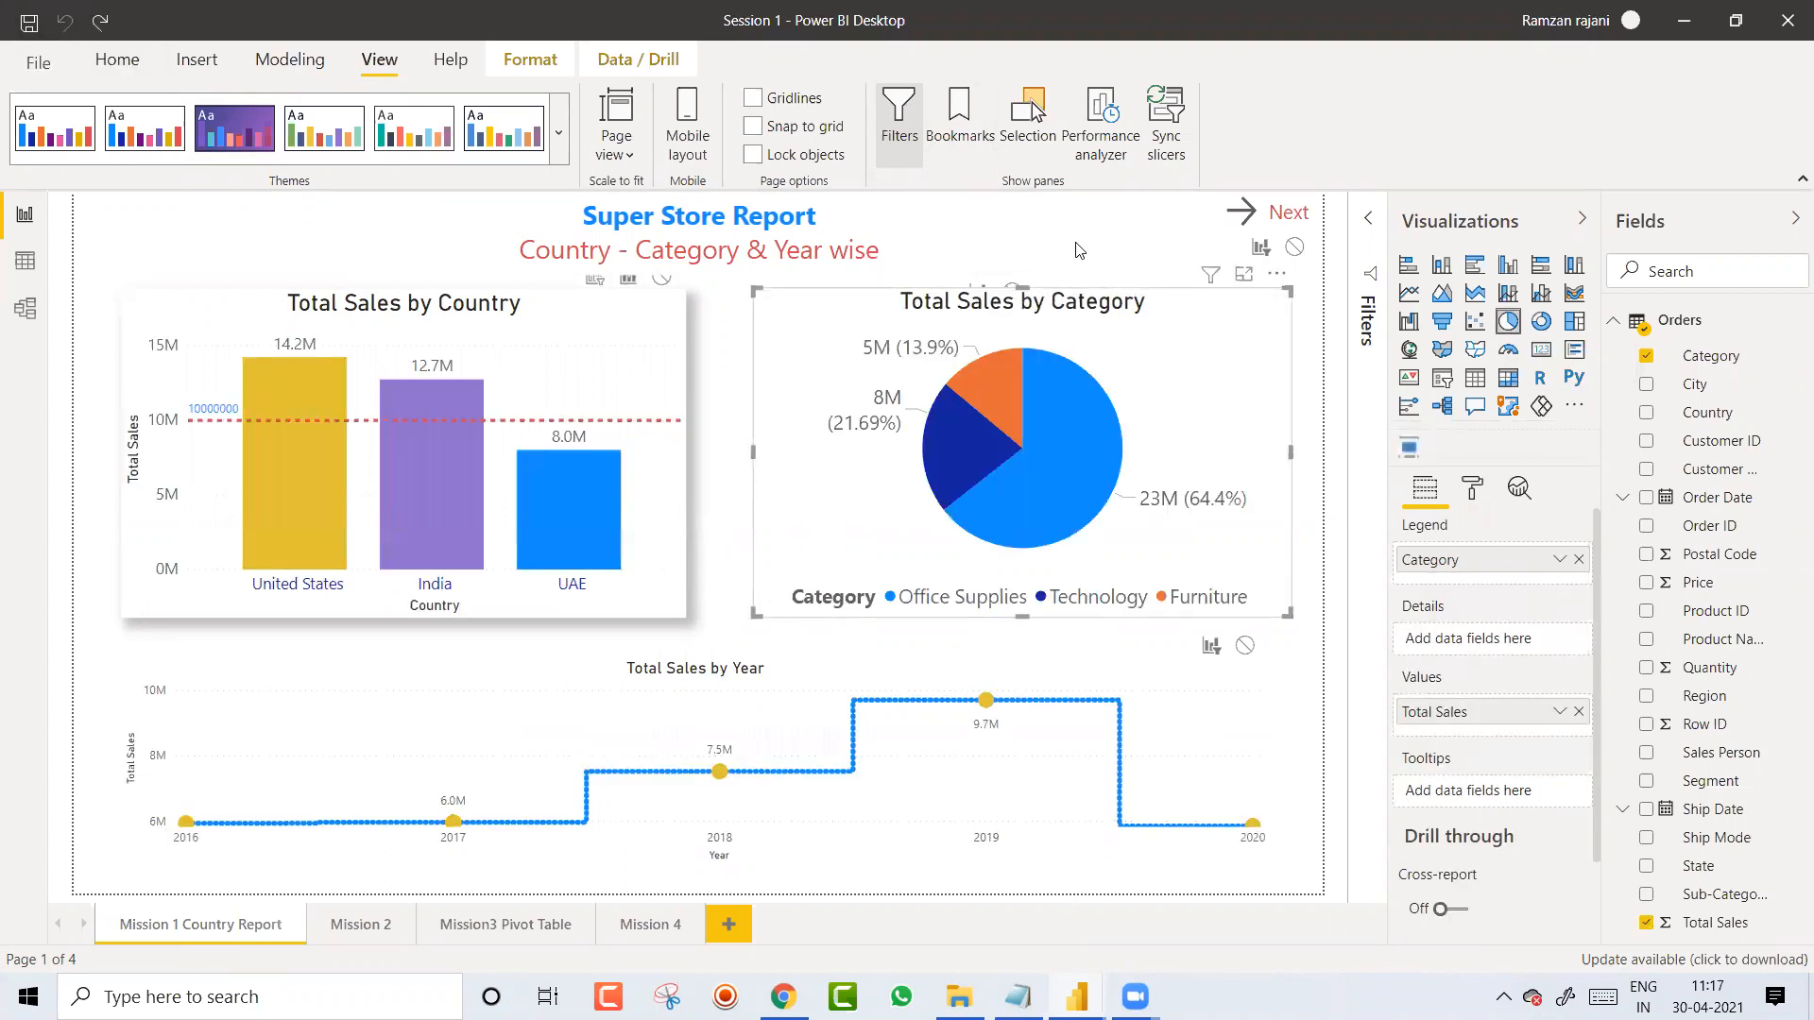
Step: Insert a blank Timeline Slicer on the Mission 1 Country Report page without altering any existing chart, and expand the Order Date field
left_click(1080, 250)
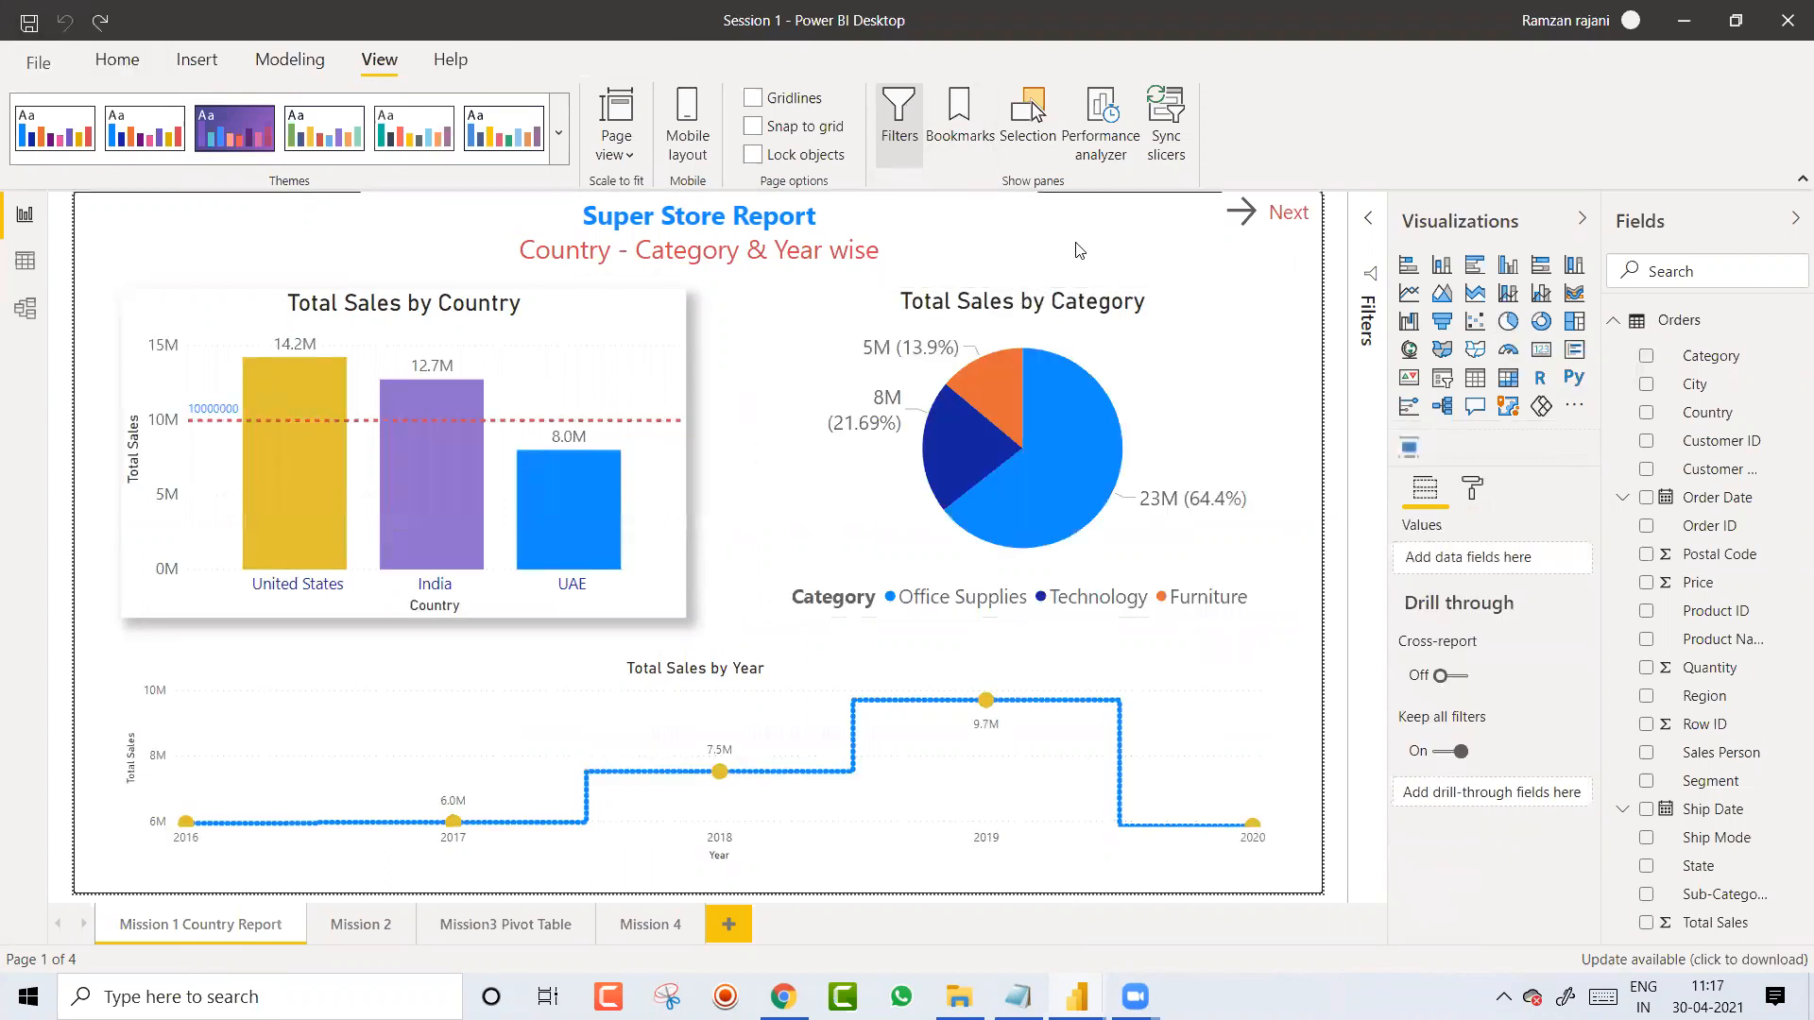
left_click(1409, 450)
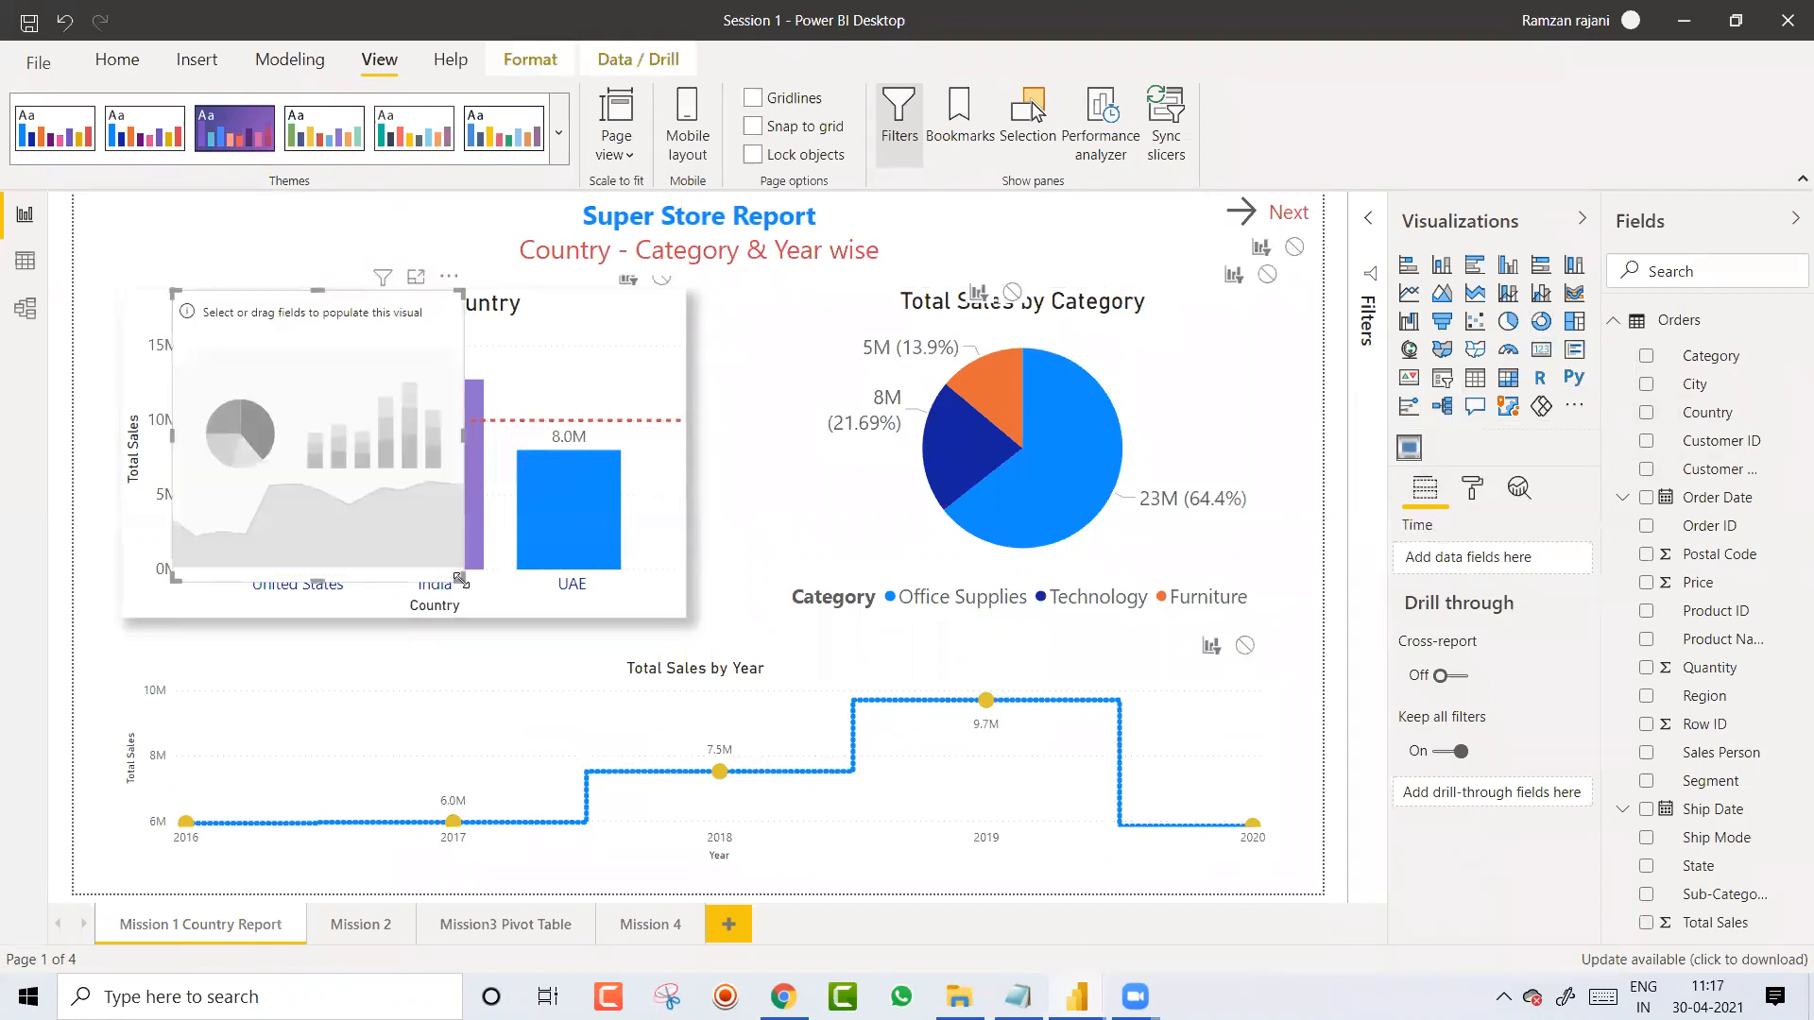
left_click(1623, 501)
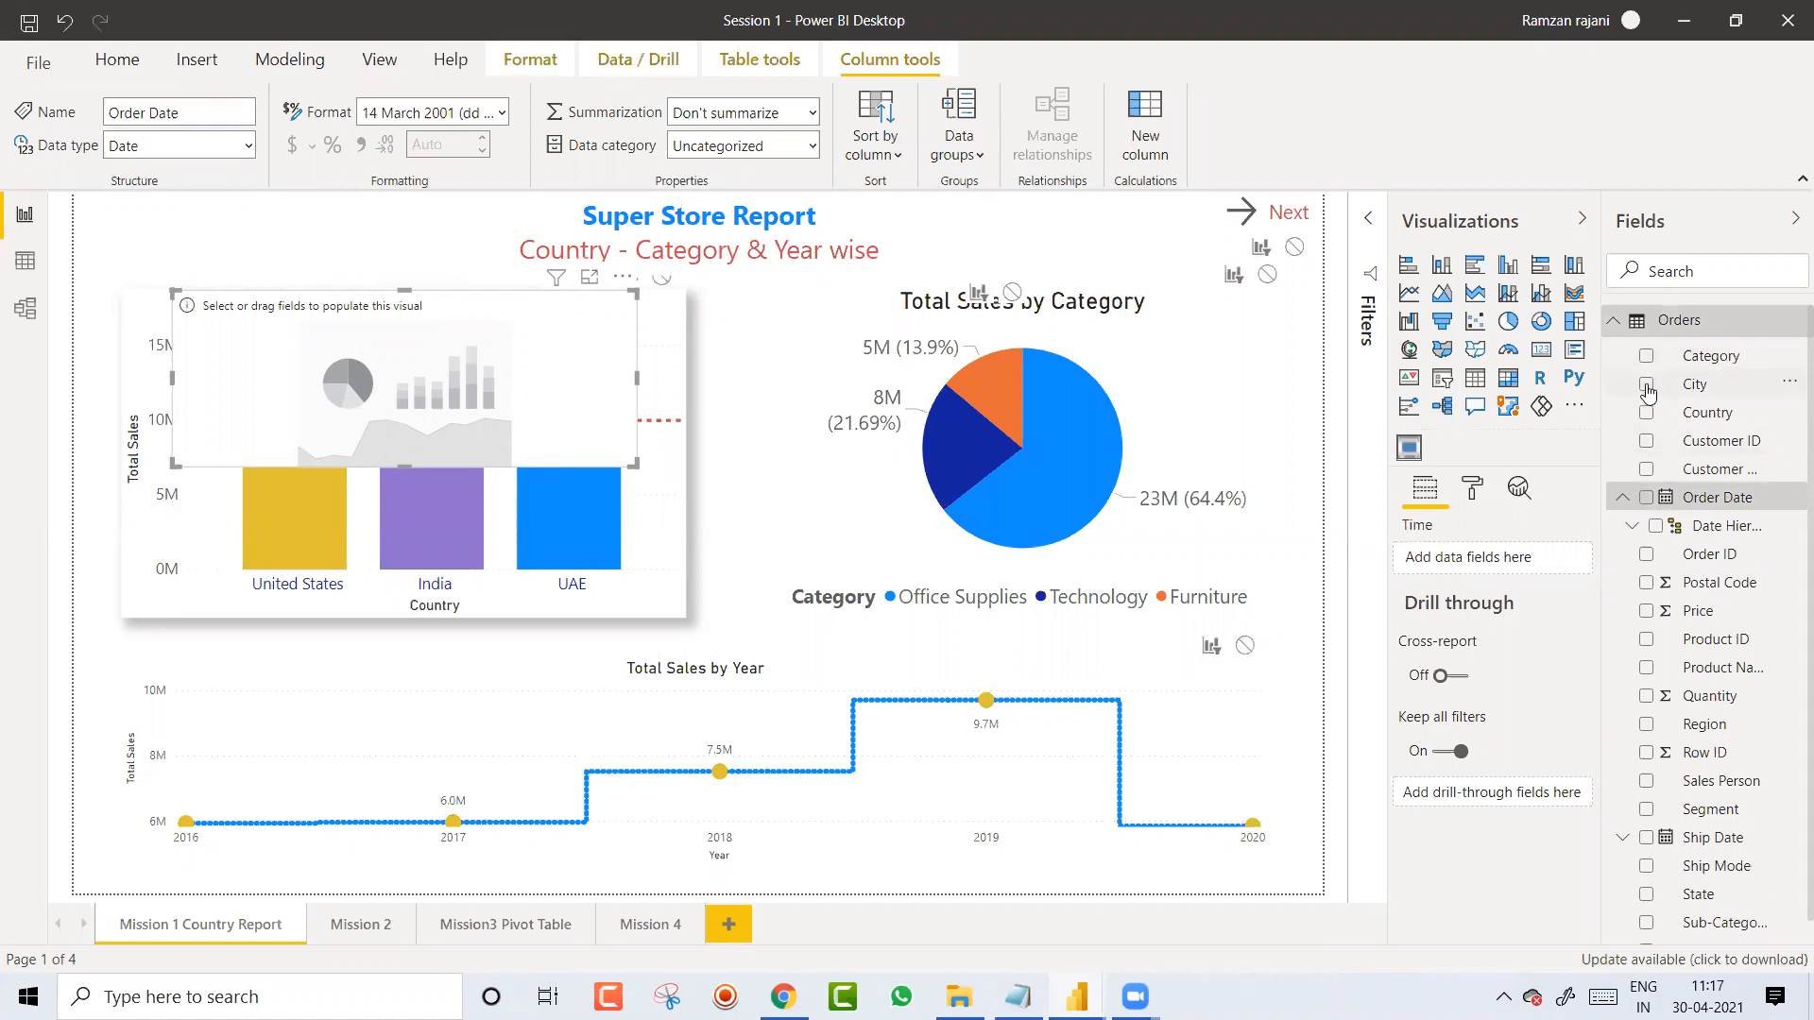
Step: Try Country as the Timeline Slicer's time field, look through the Force selection options, and remove the field again
left_click_drag(1649, 413, 580, 369)
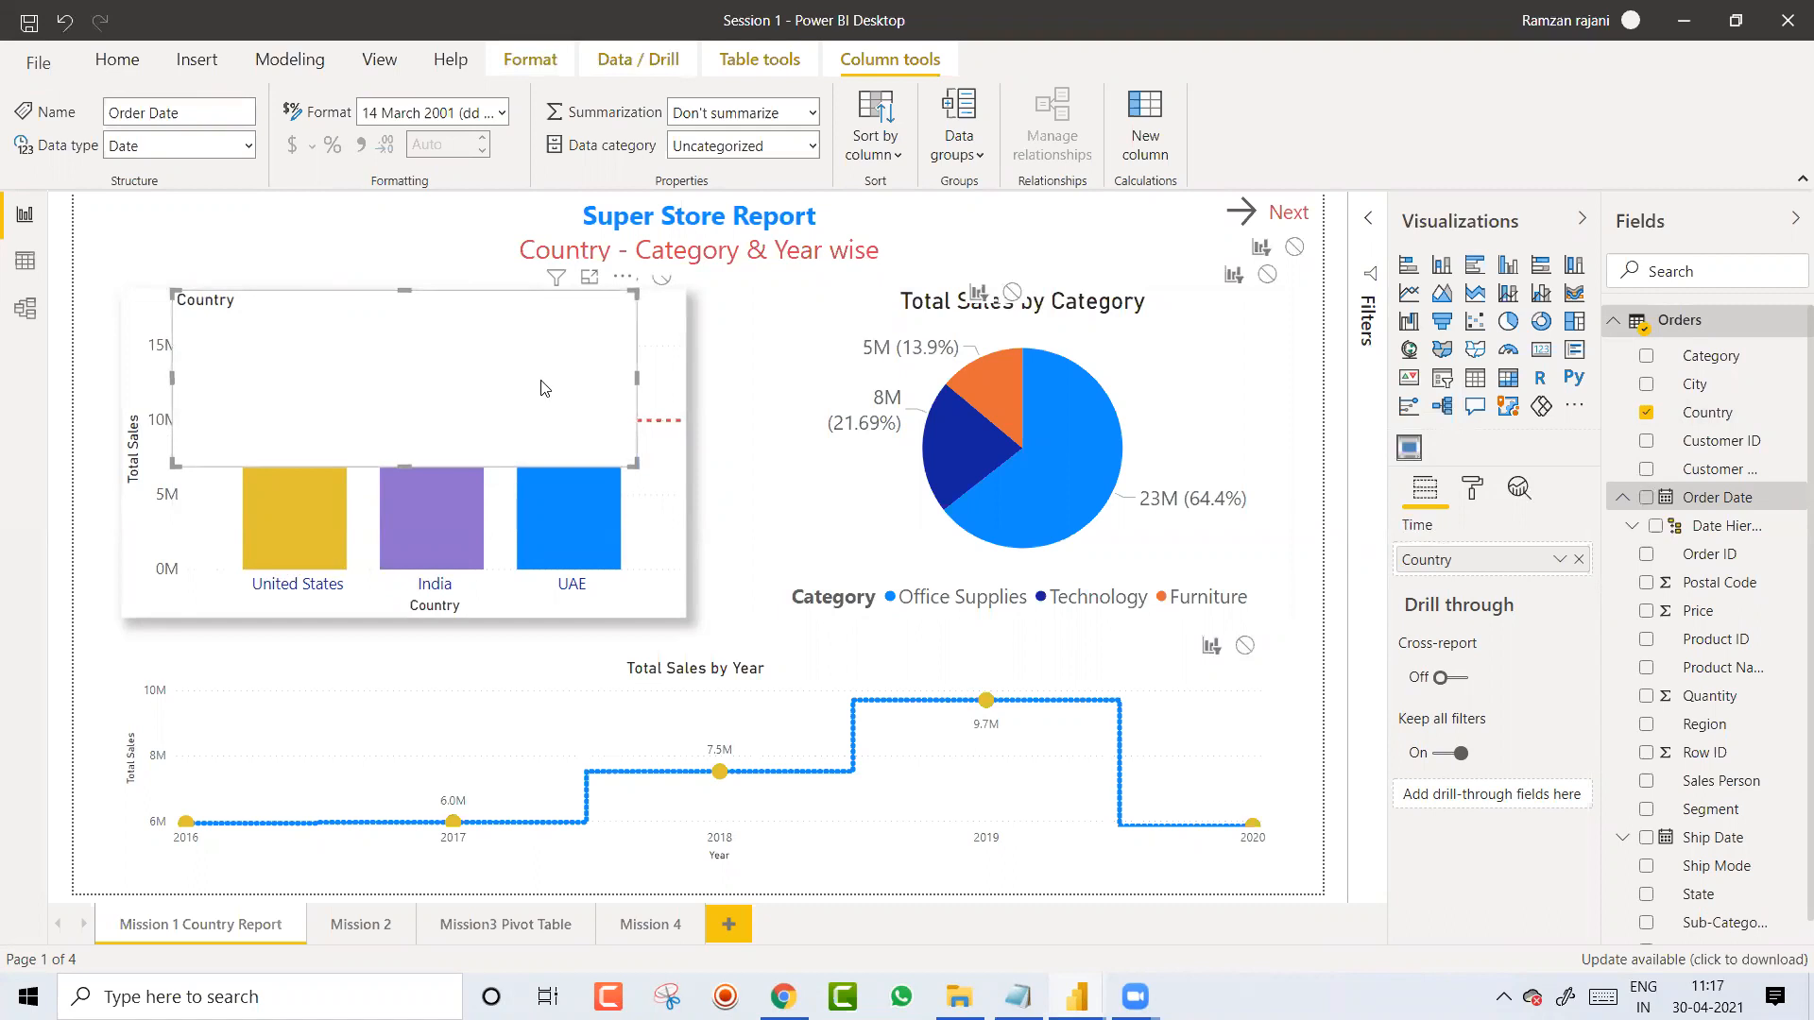
left_click_drag(635, 464, 631, 391)
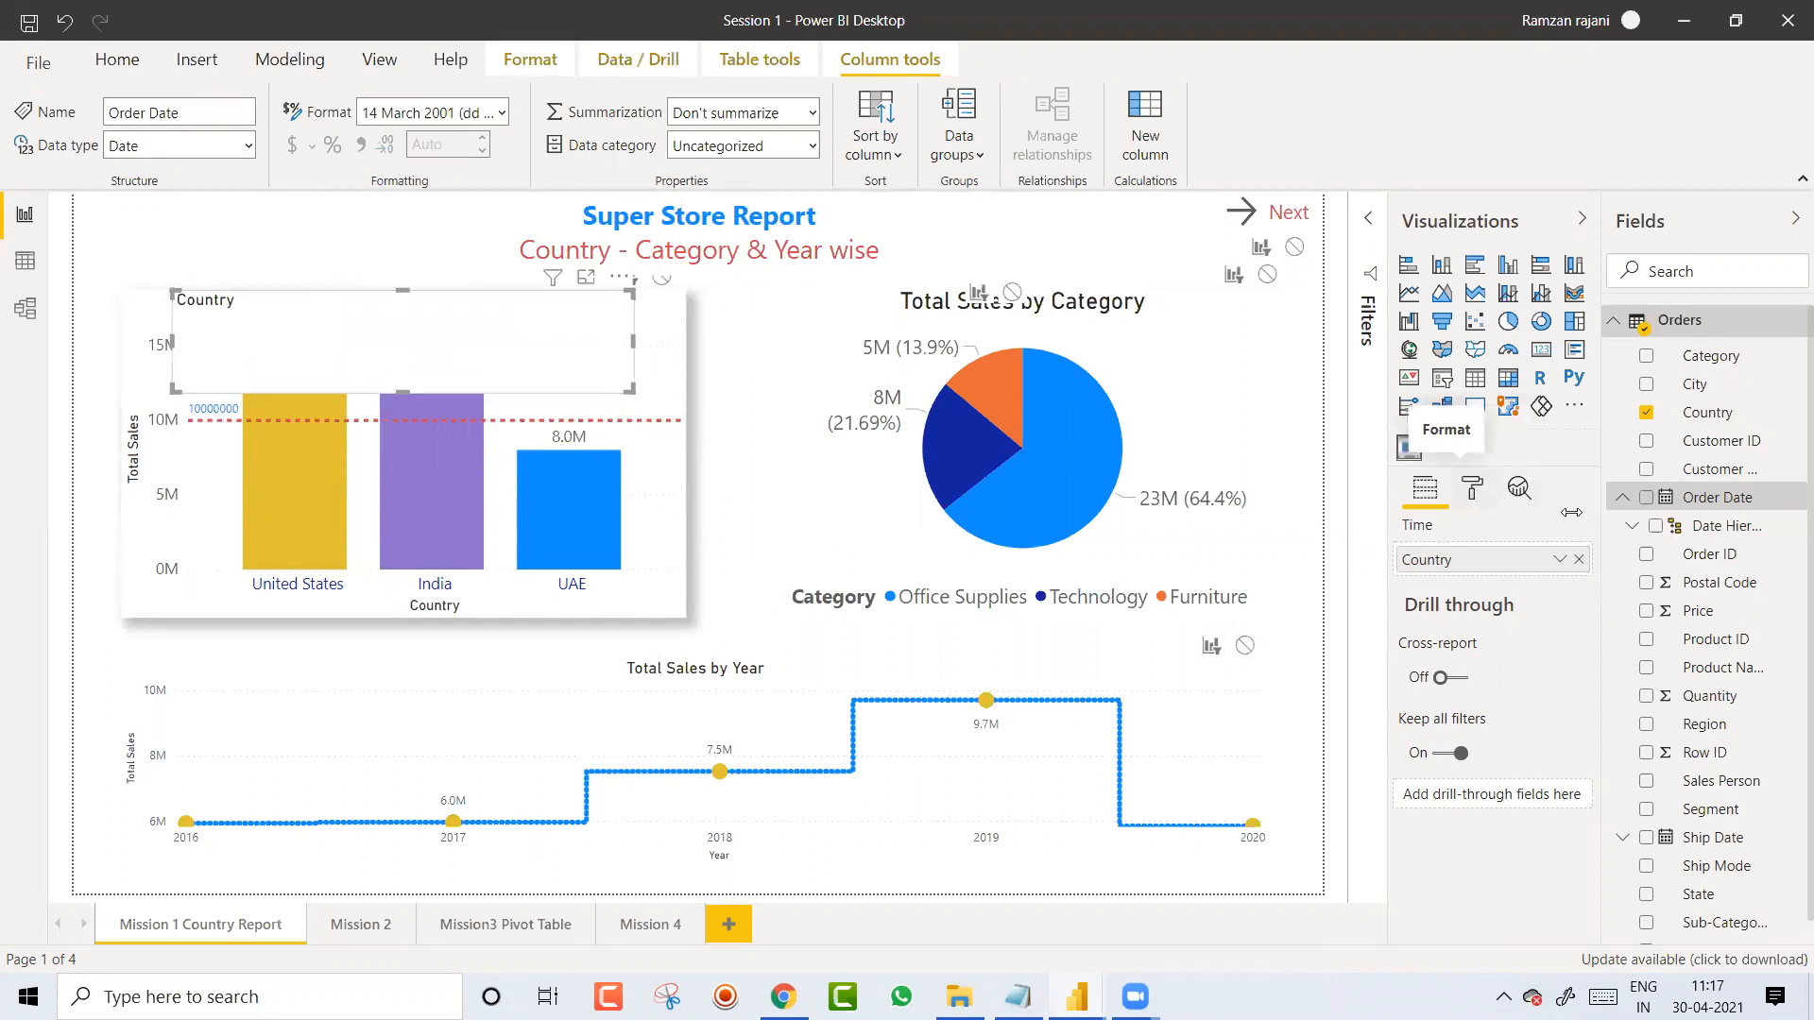
left_click(1476, 490)
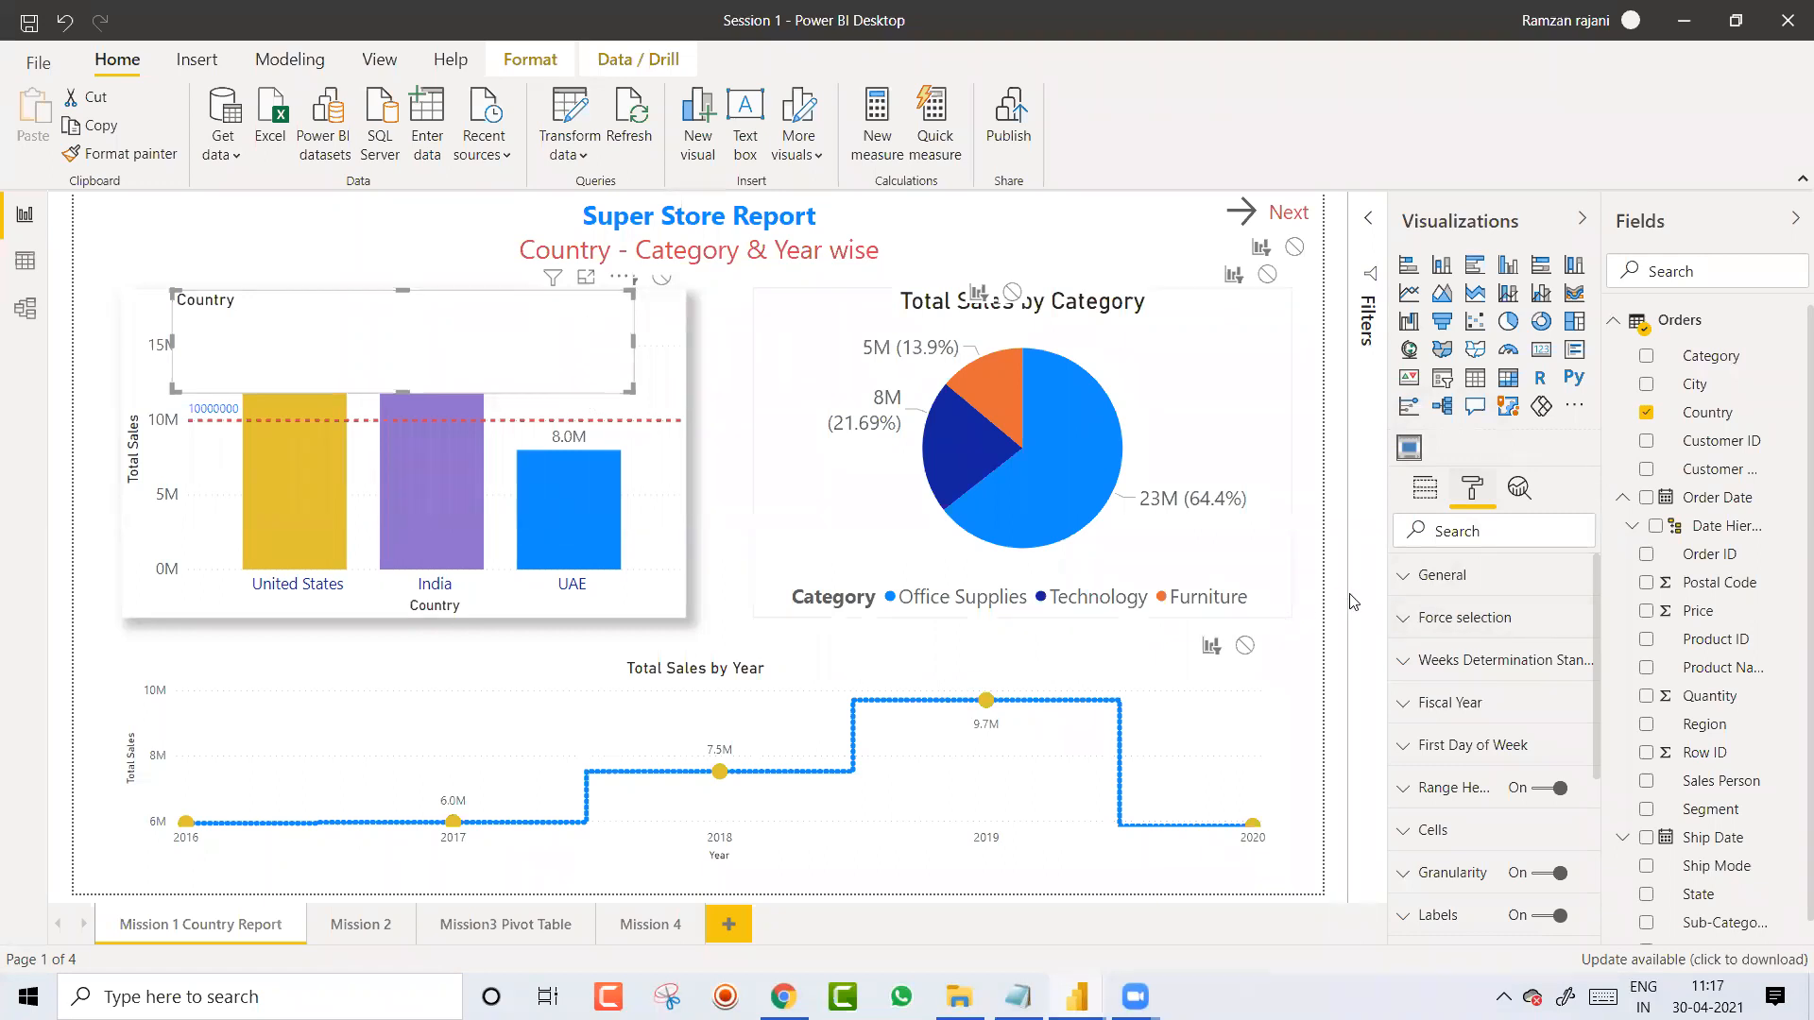
left_click(1409, 627)
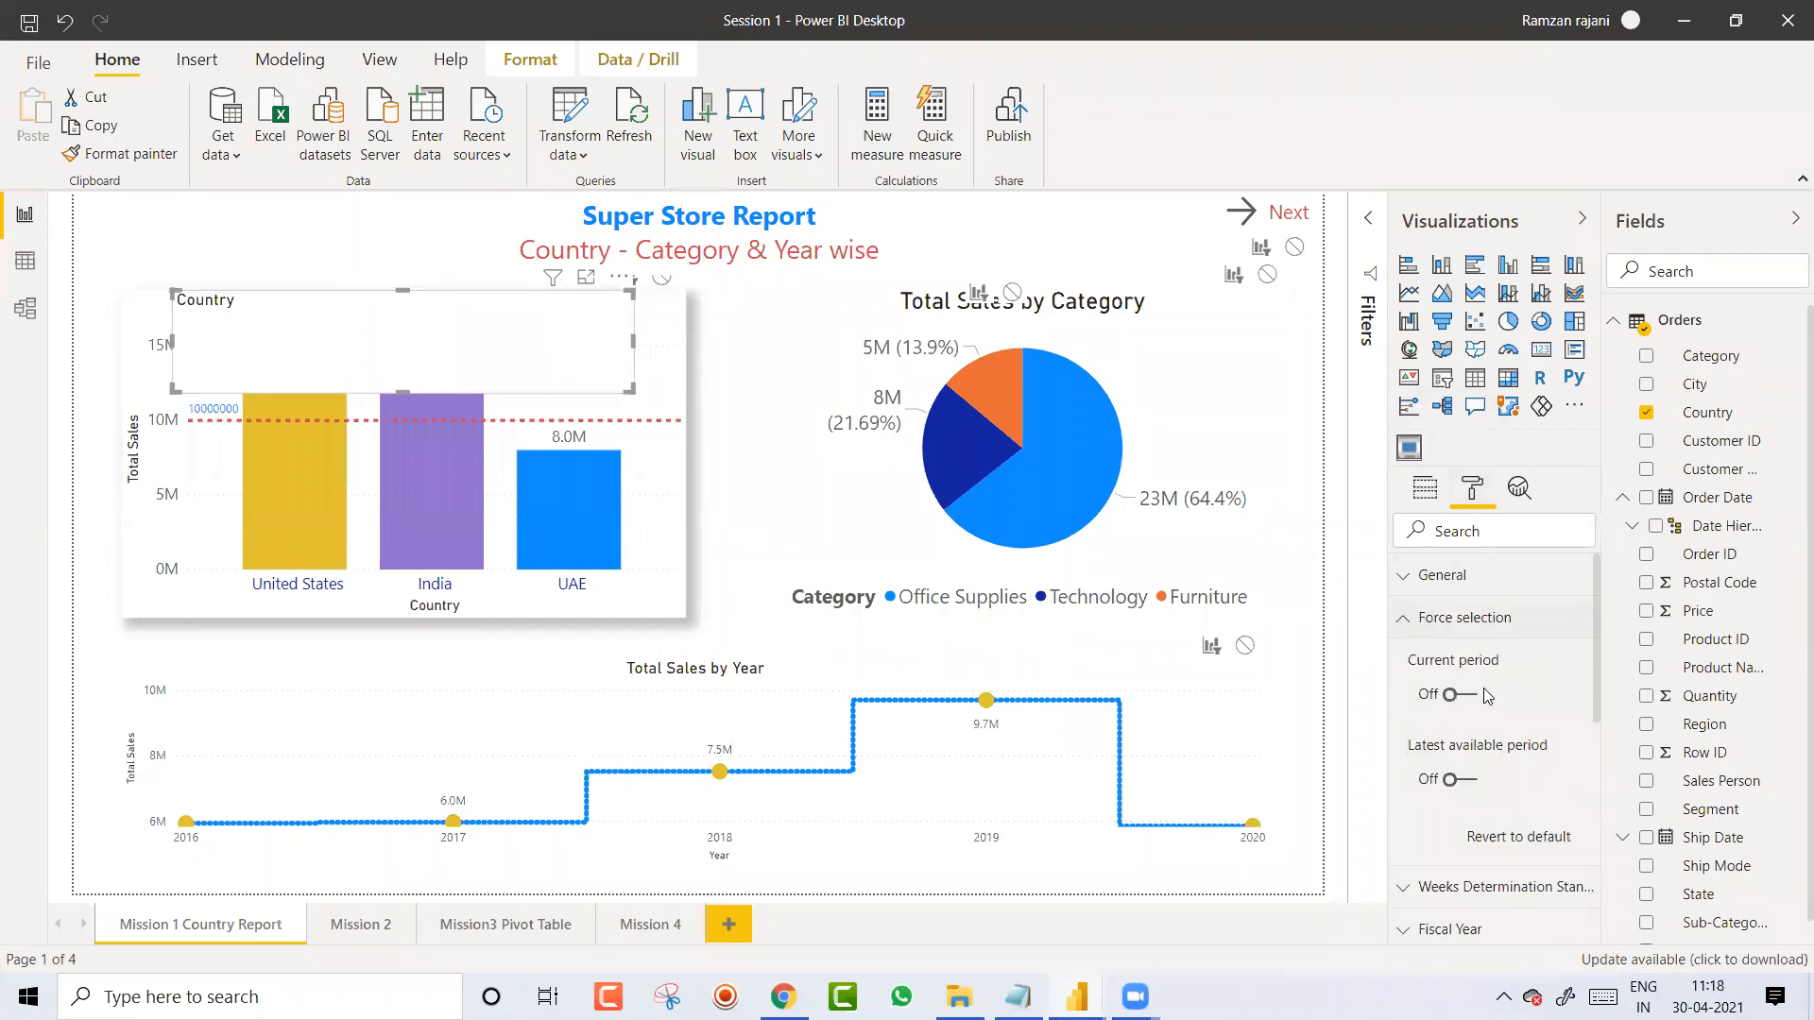
left_click(1398, 622)
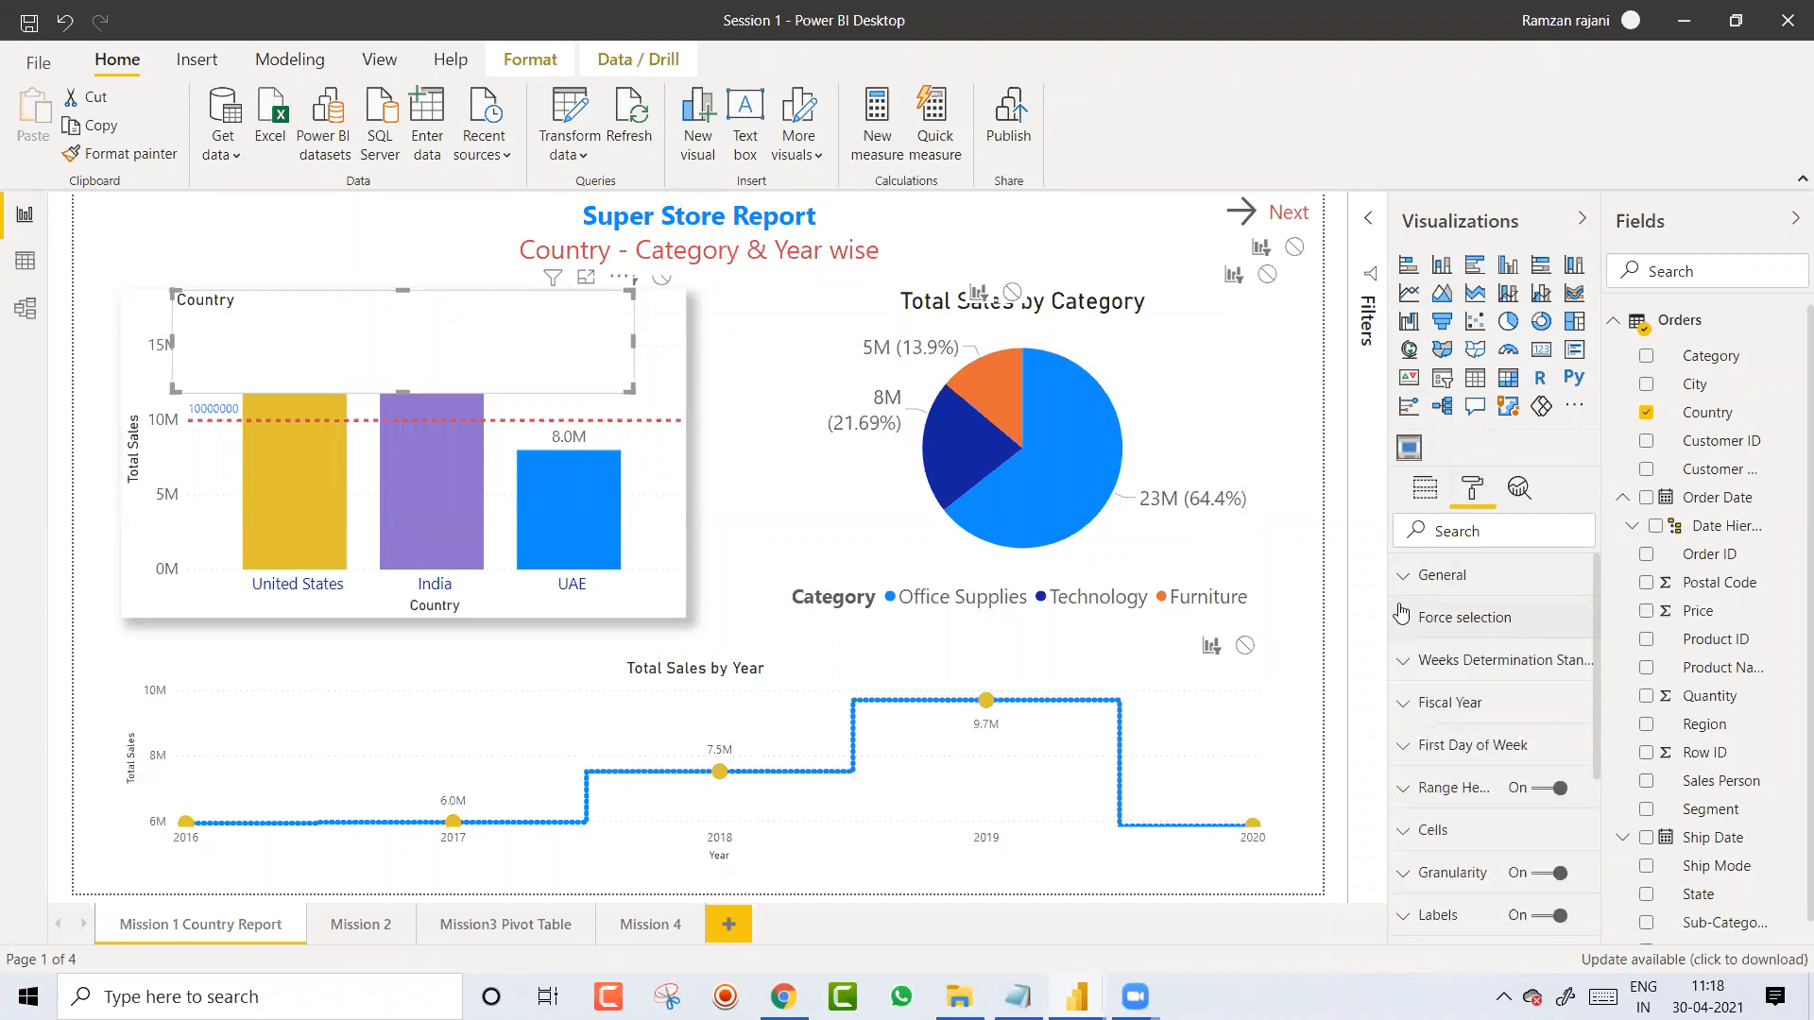
left_click(1647, 413)
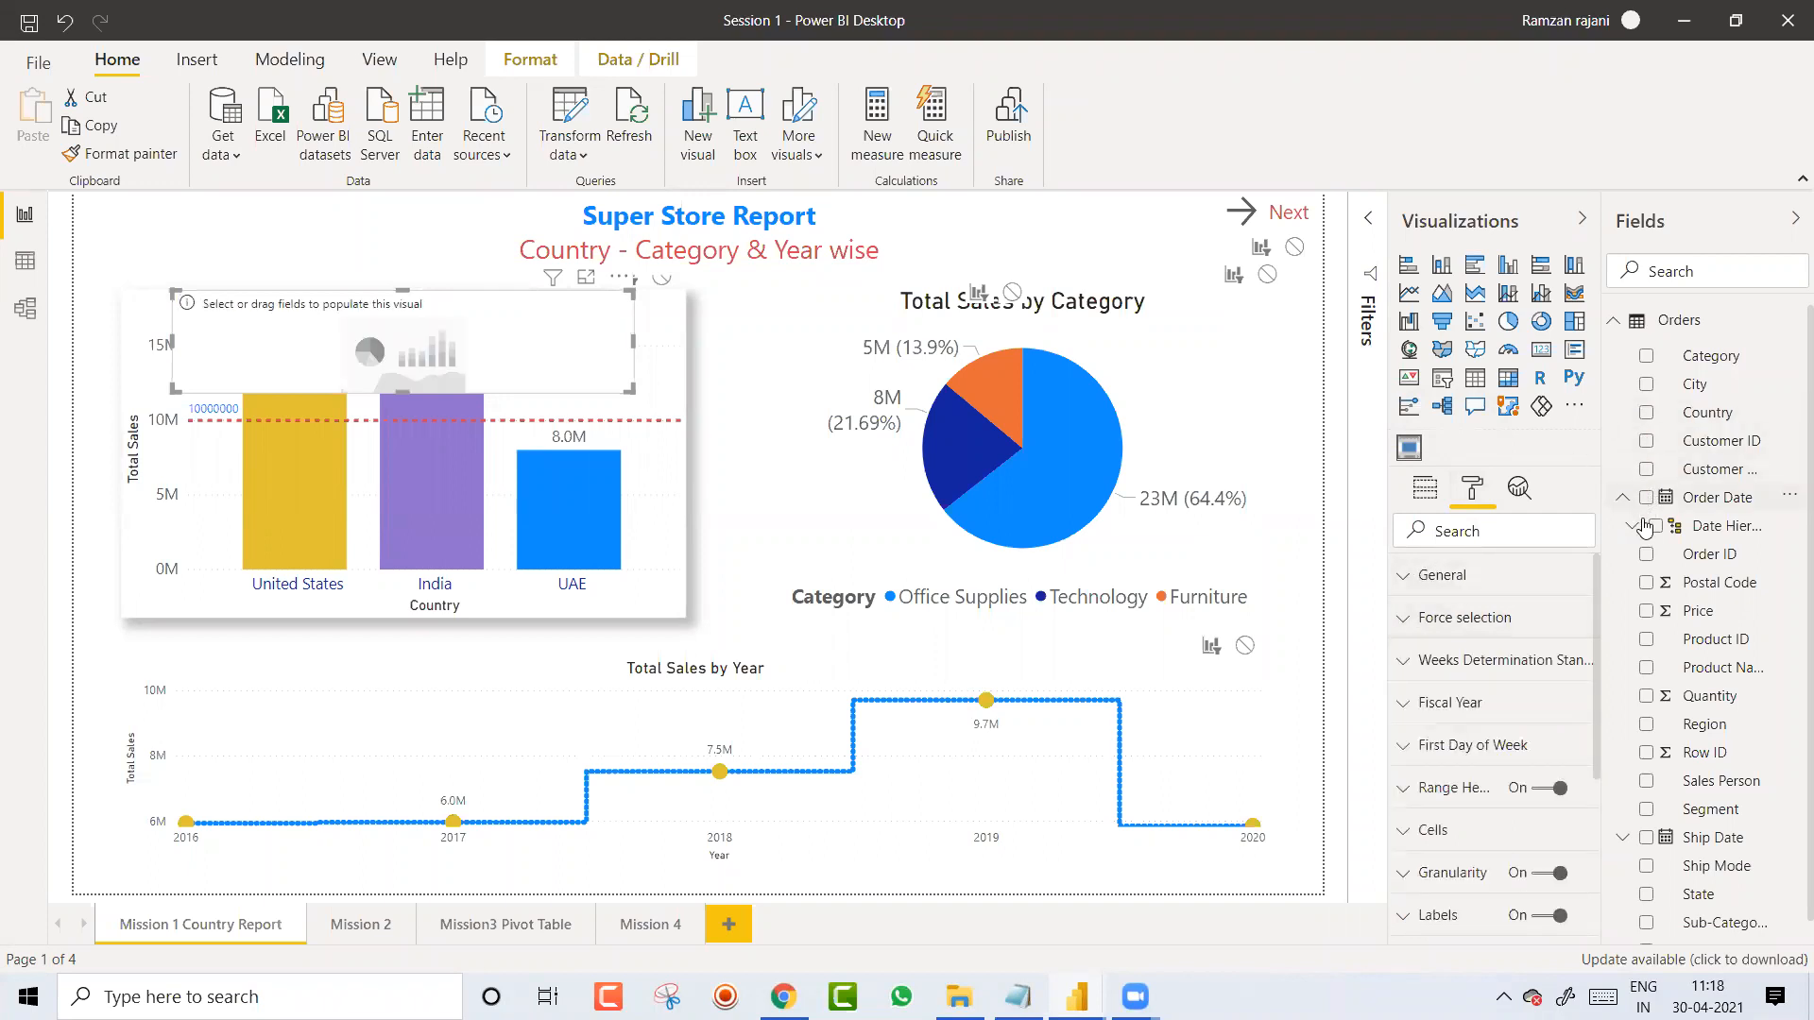
Step: Populate the Timeline Slicer with Order Date and enlarge it until the month cells fit
left_click(1647, 500)
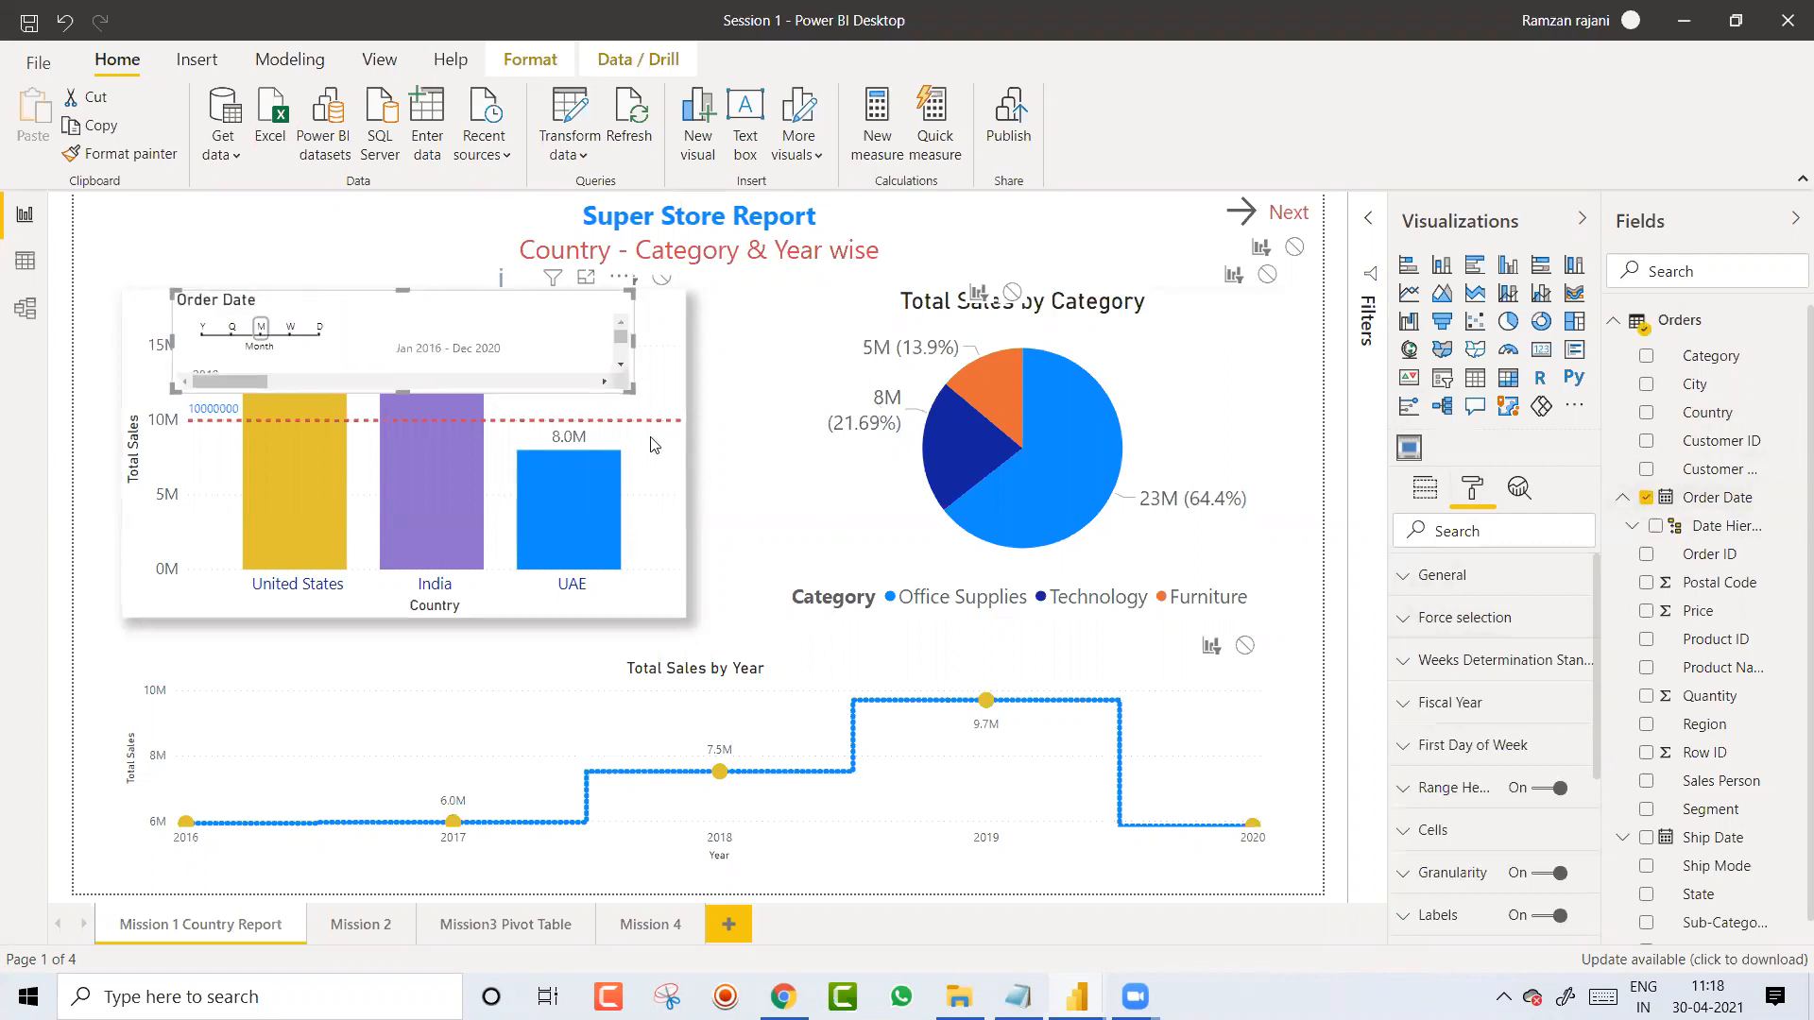
left_click_drag(631, 388, 802, 487)
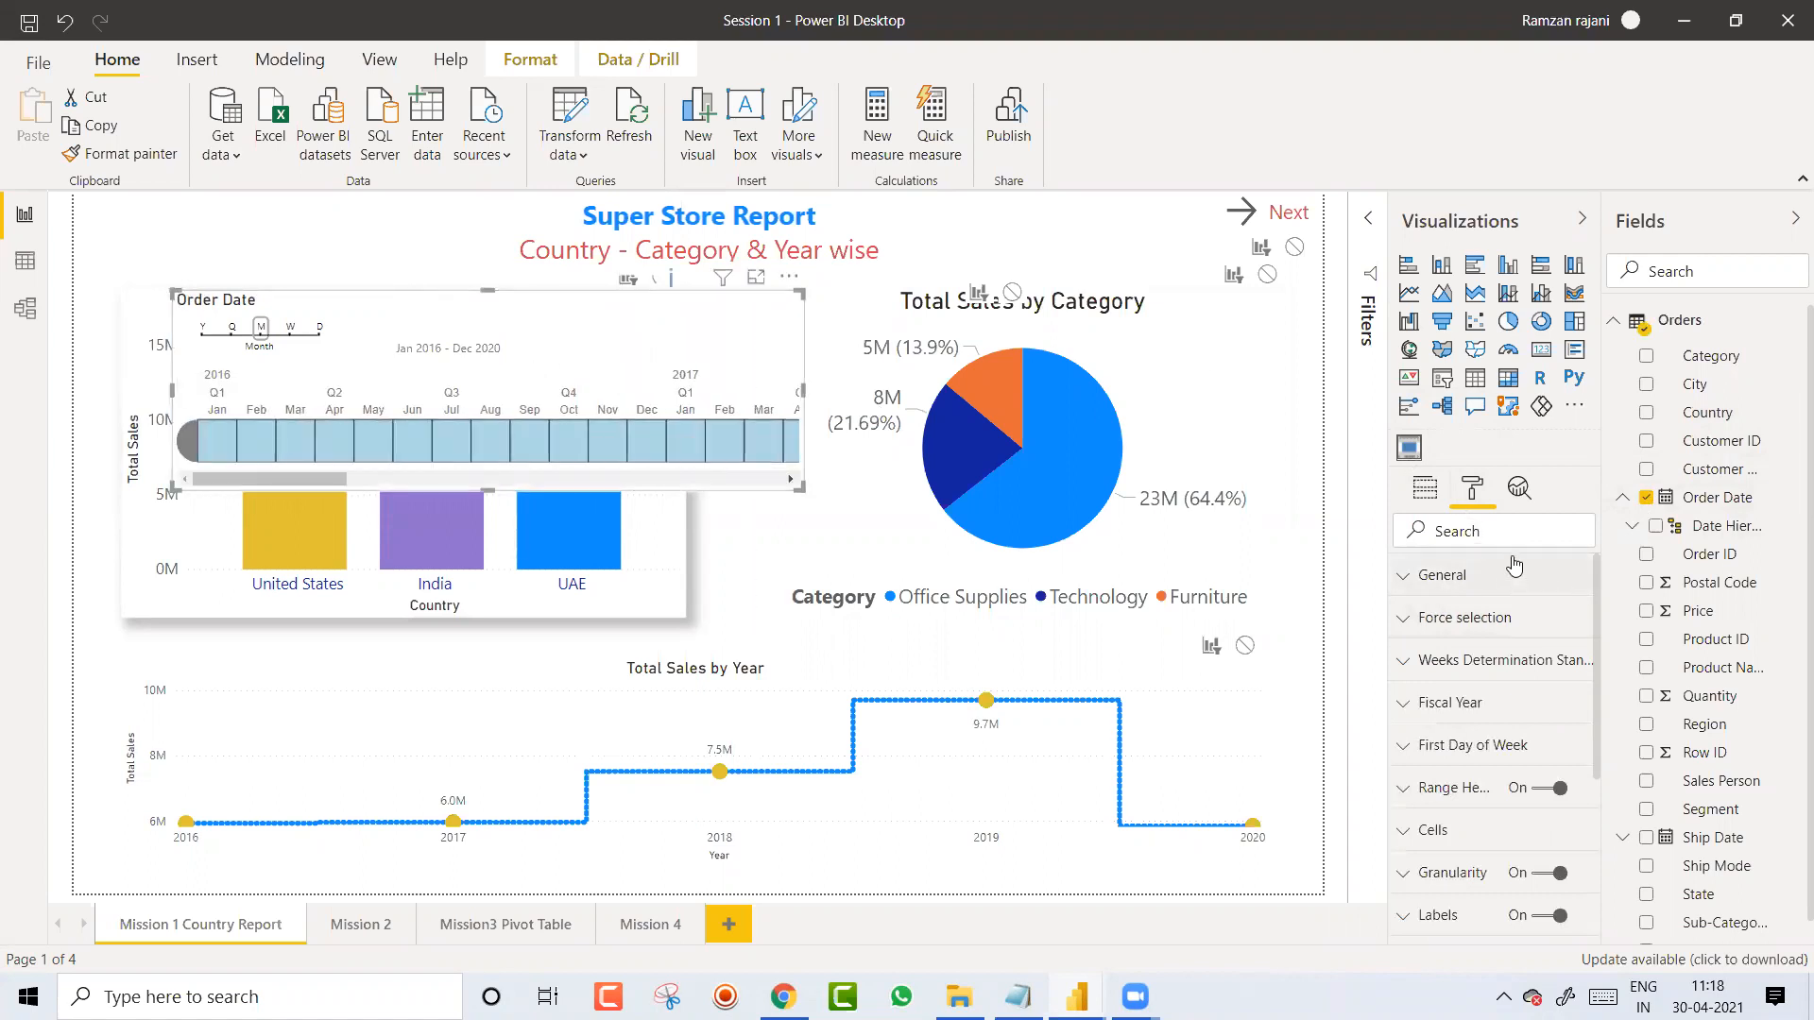
Step: Set the Timeline Slicer's range header text size to 17 pt and widen the slicer across both upper charts
type("text")
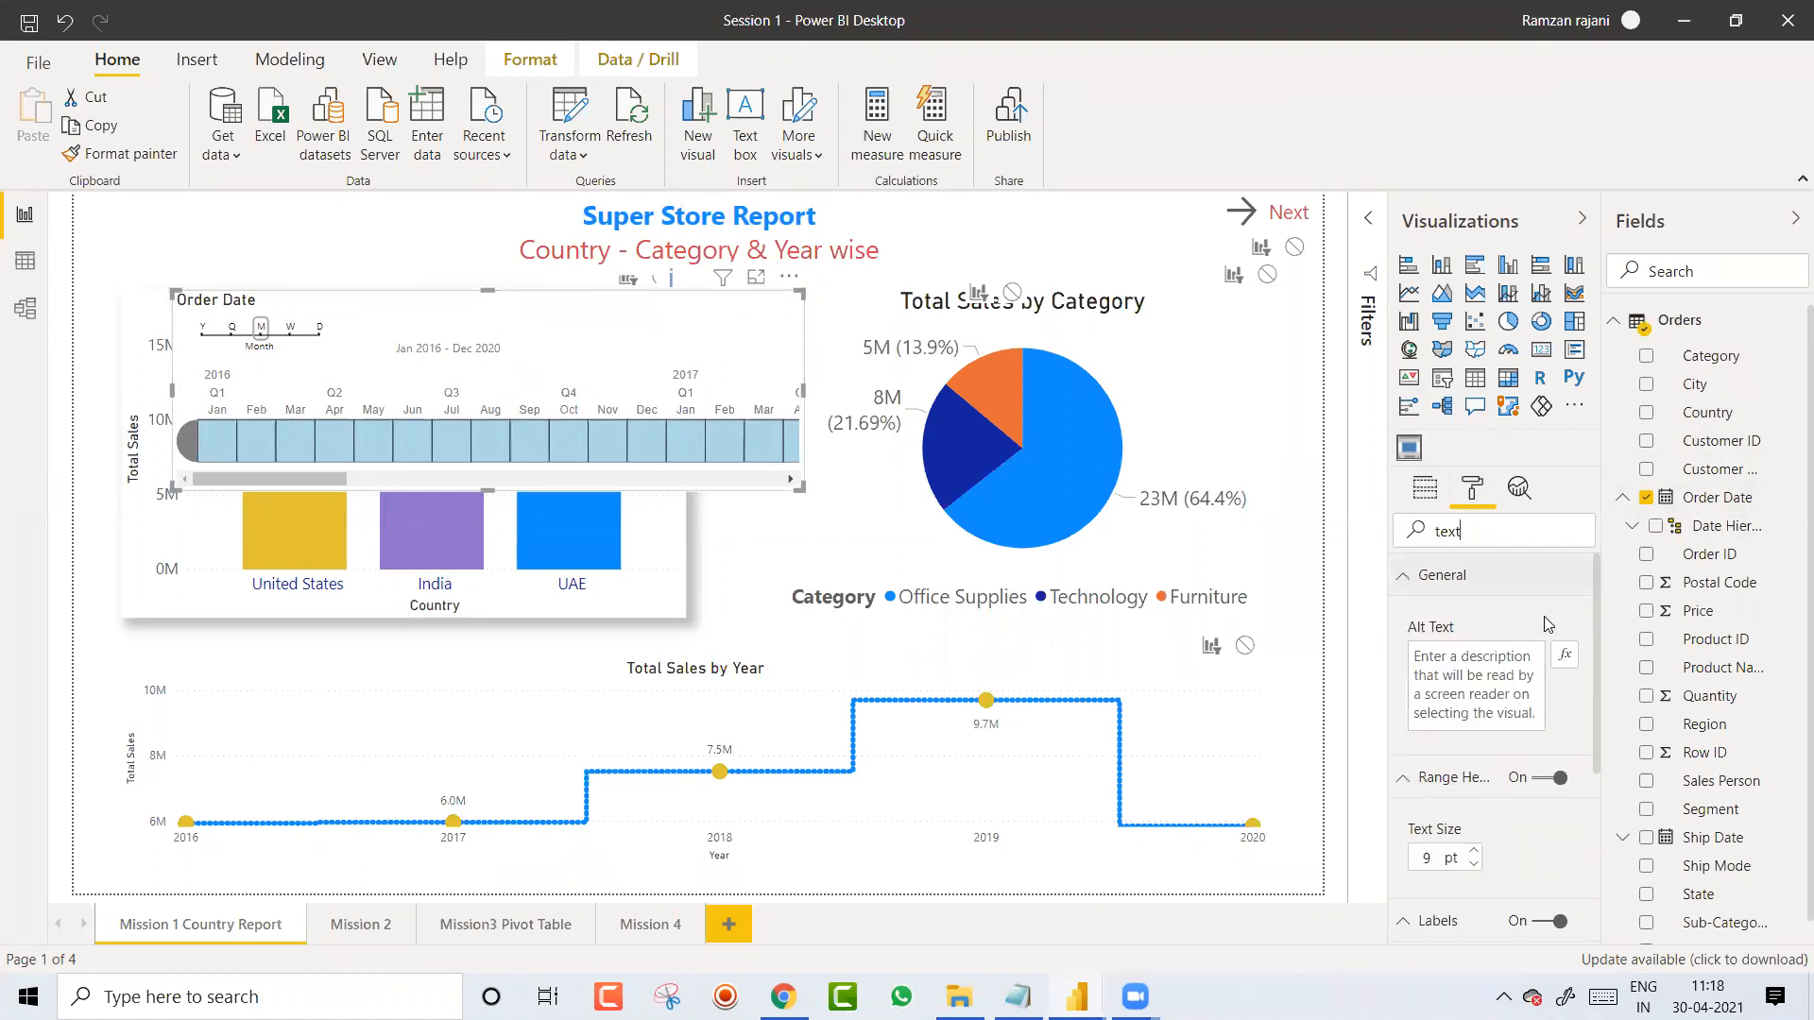
left_click(1429, 858)
type("17")
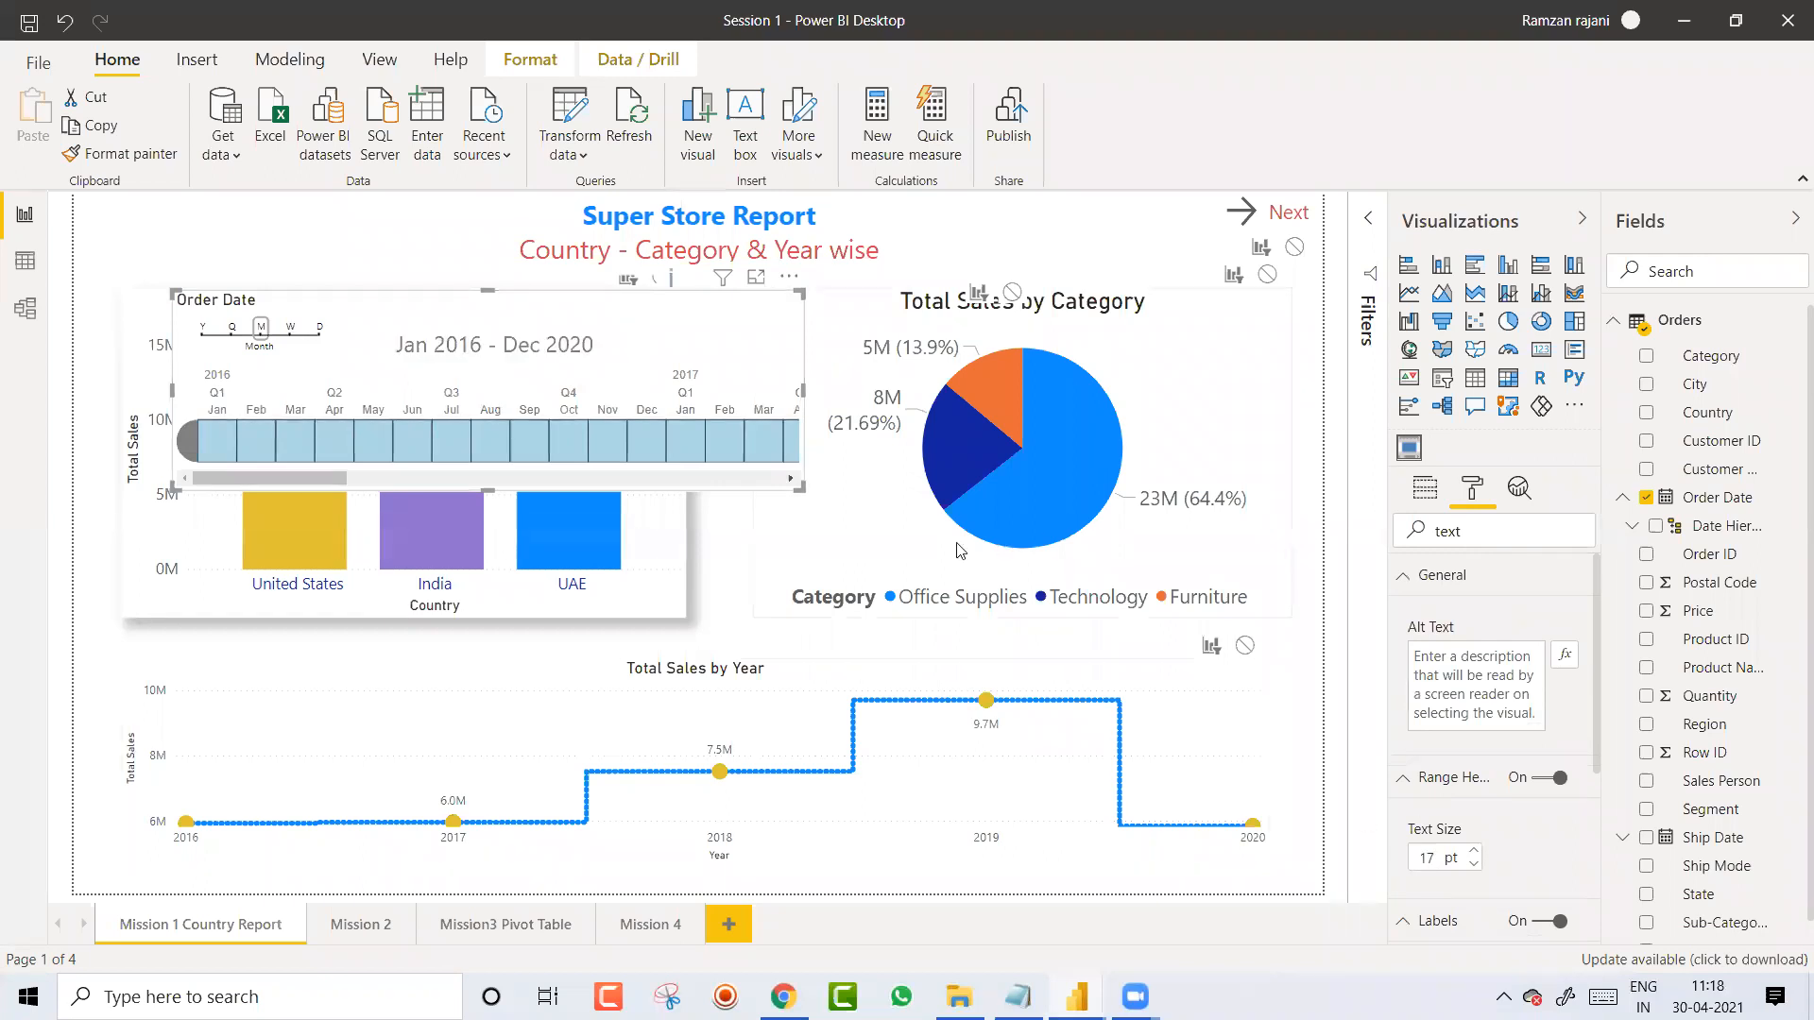
left_click_drag(800, 488, 1178, 532)
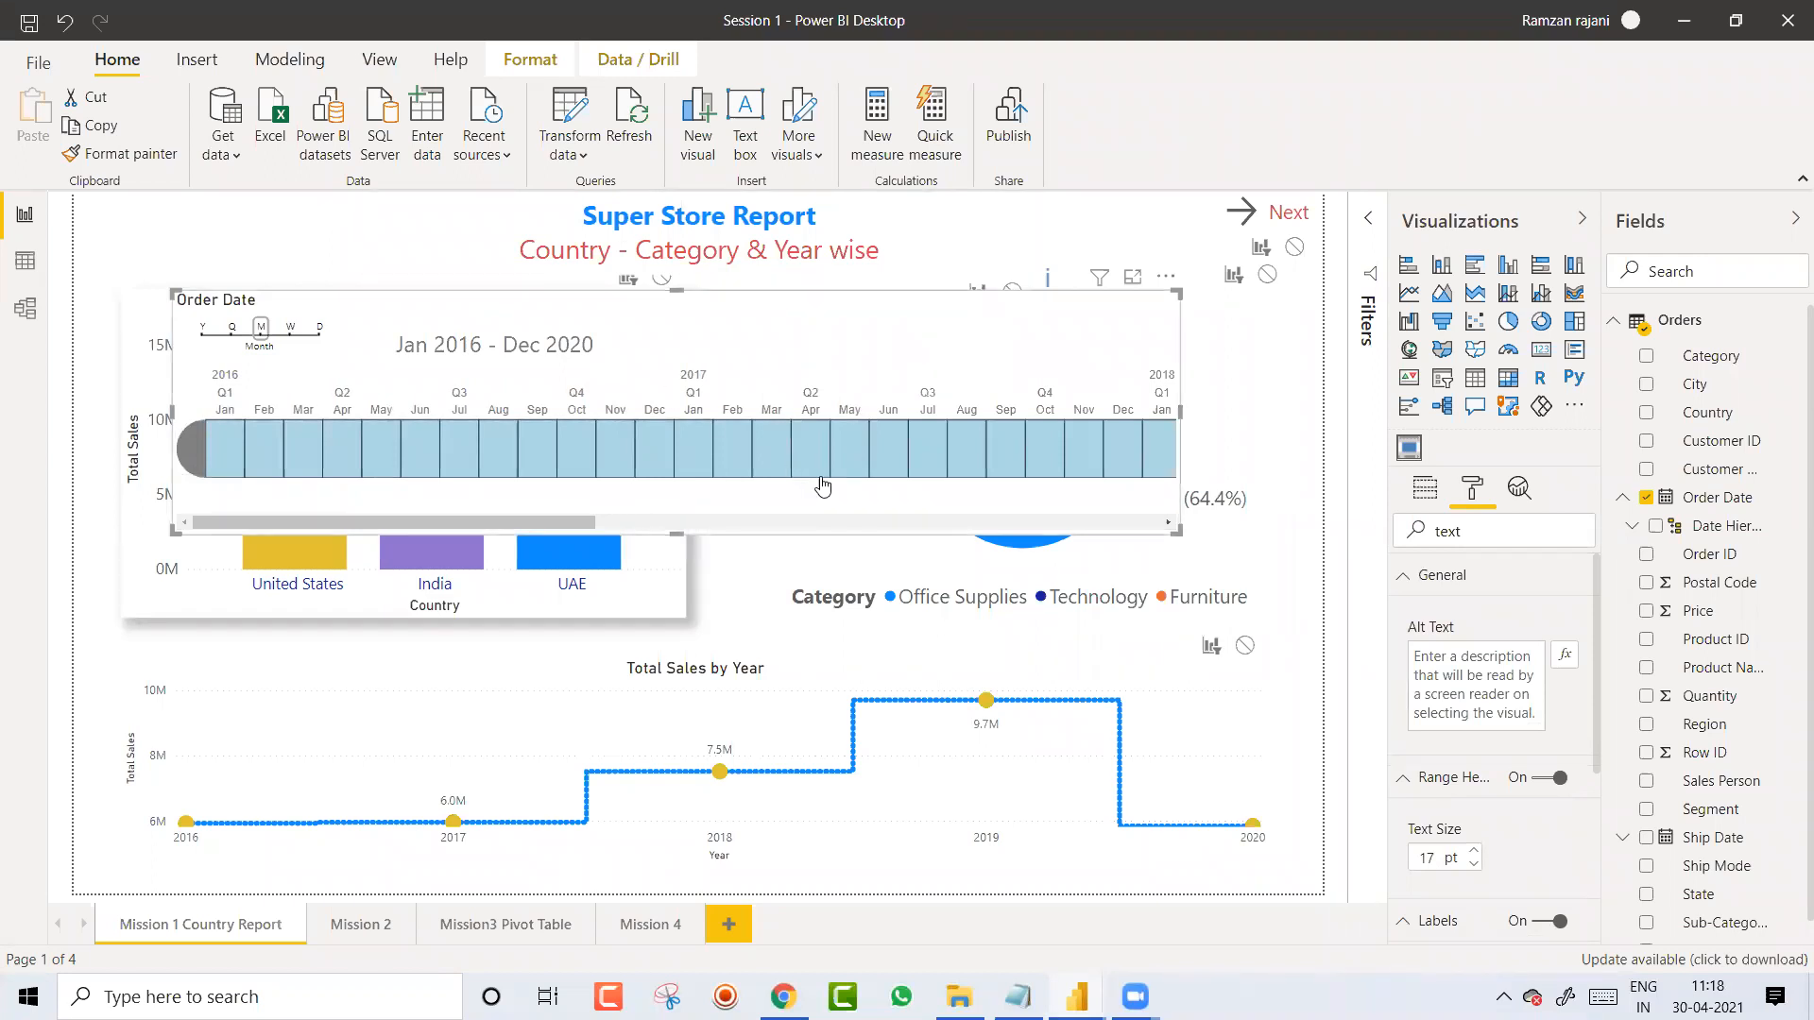
left_click_drag(1173, 527, 1311, 509)
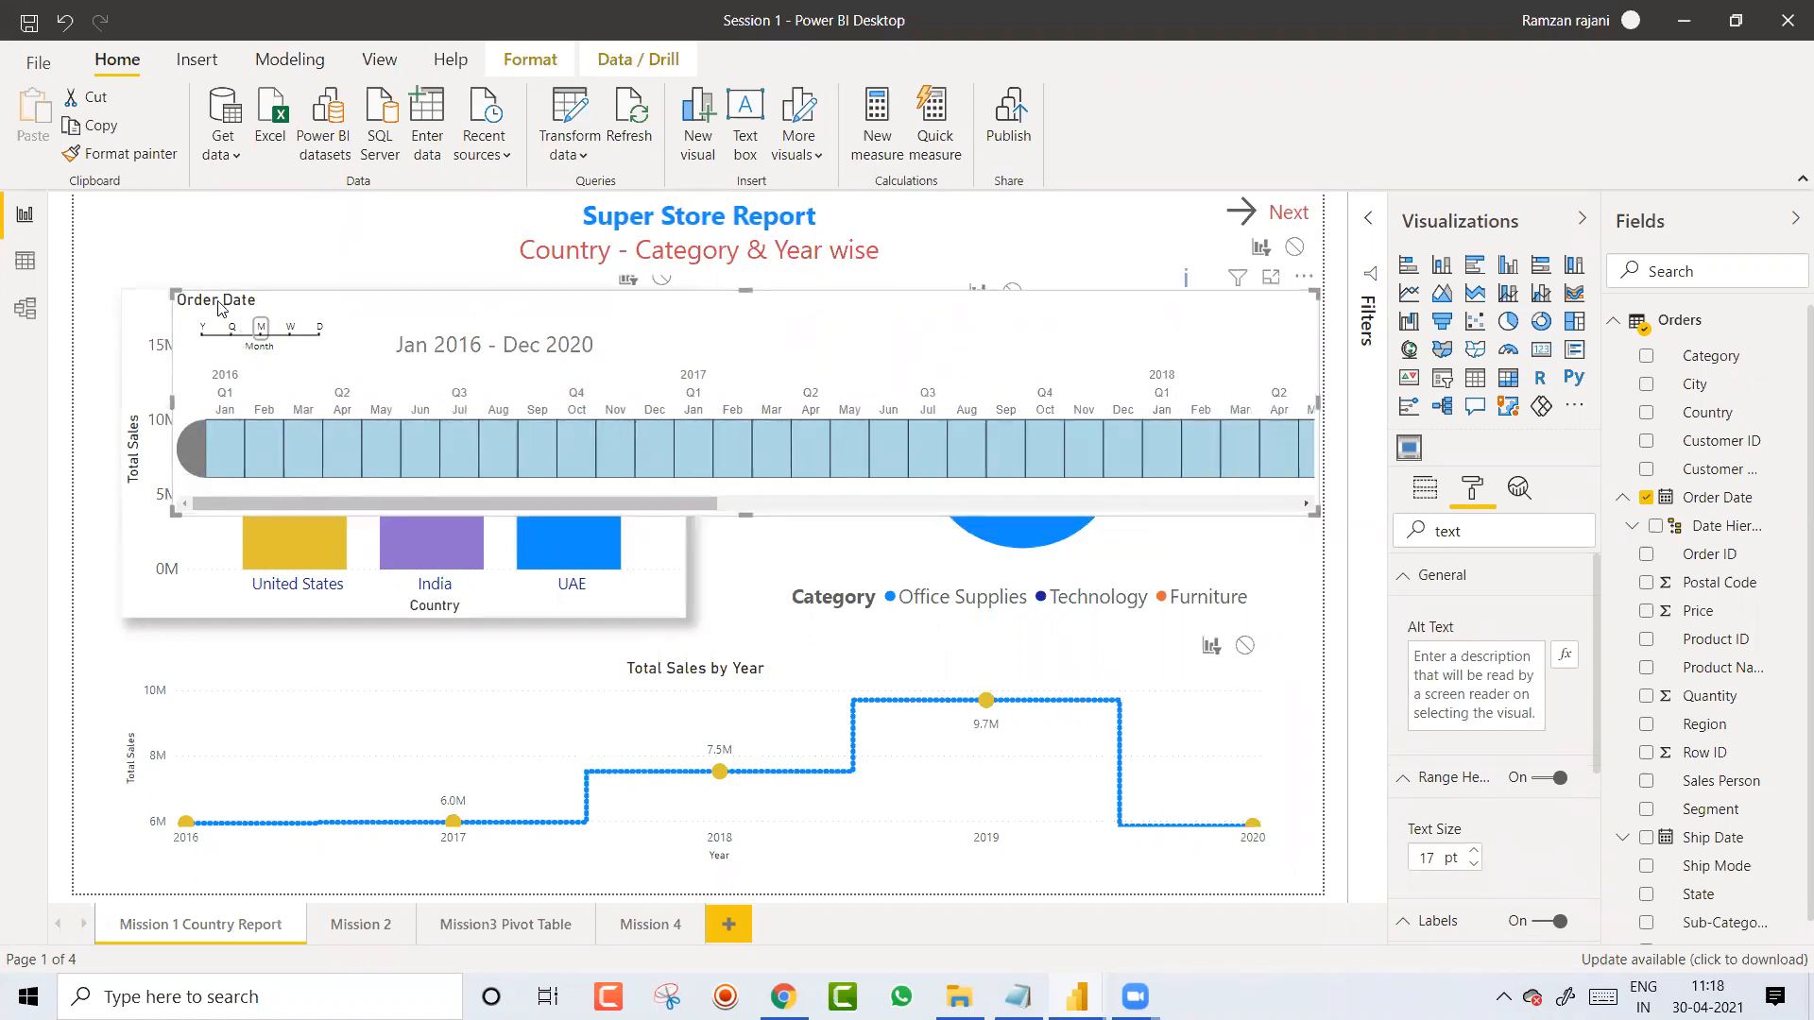
Step: Step the Timeline Slicer through Week, Year and Quarter granularity back to Month, and reduce its width slightly
left_click(291, 330)
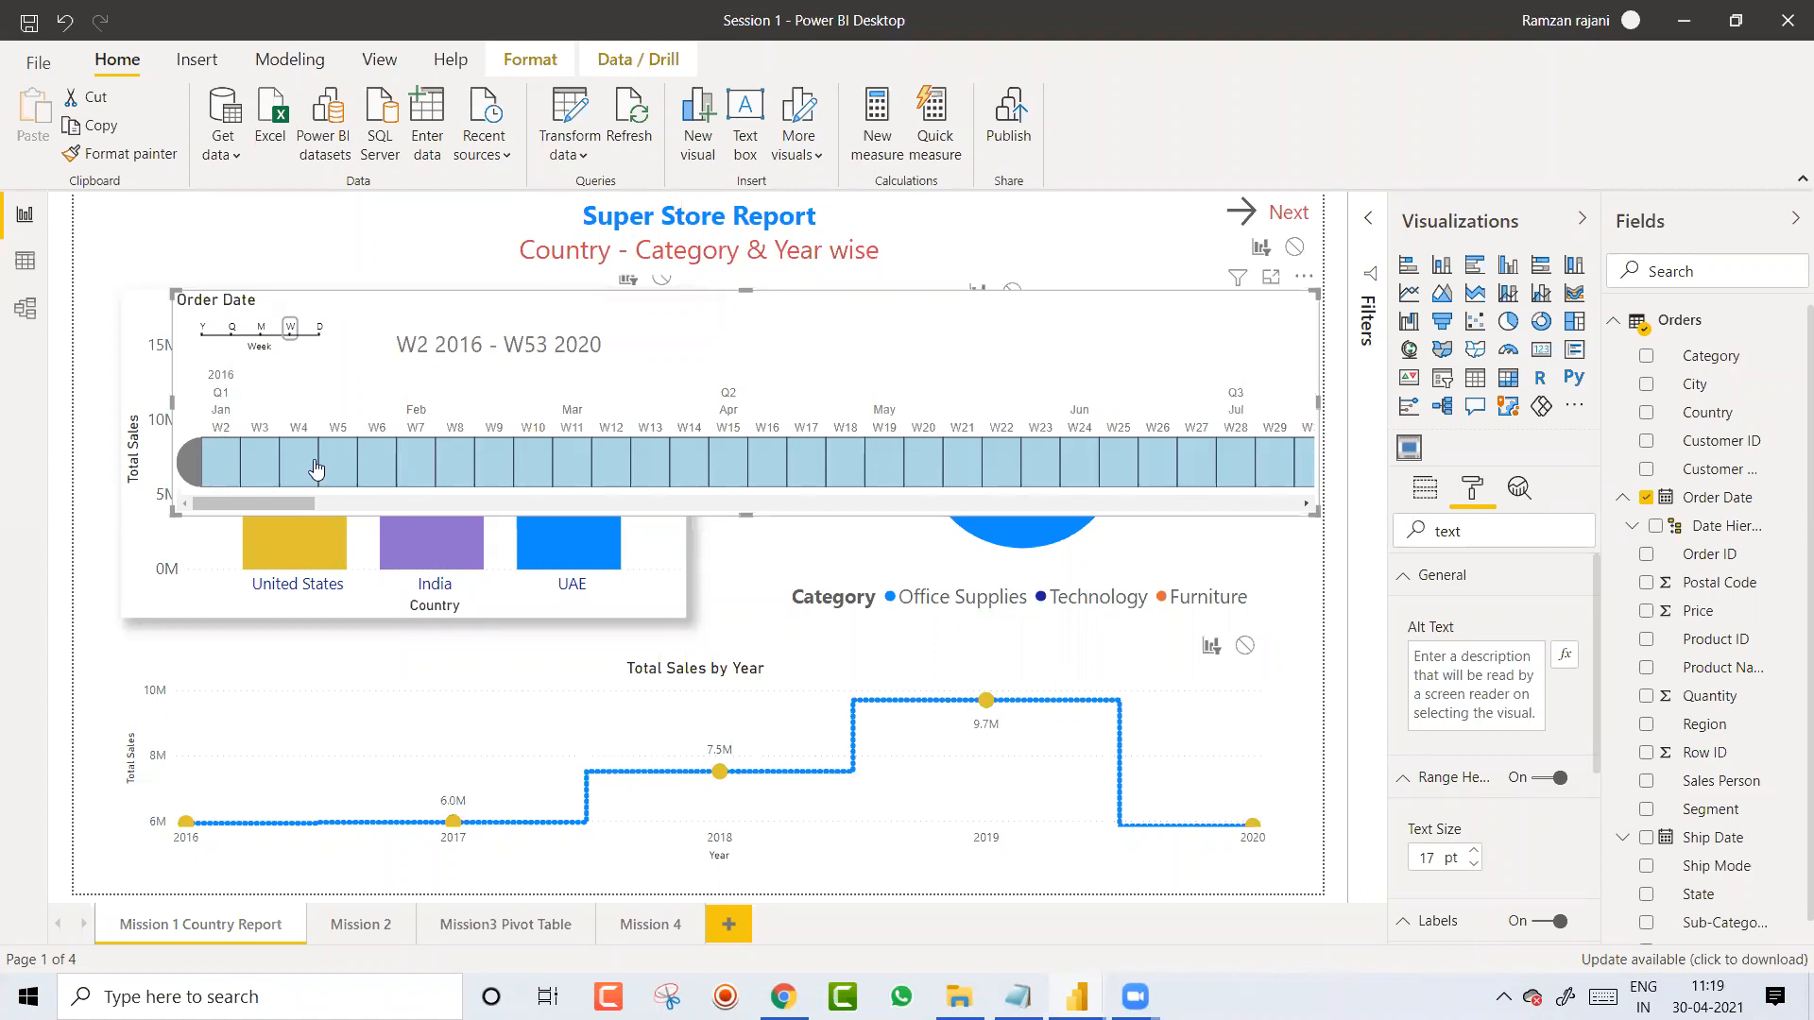
left_click(208, 329)
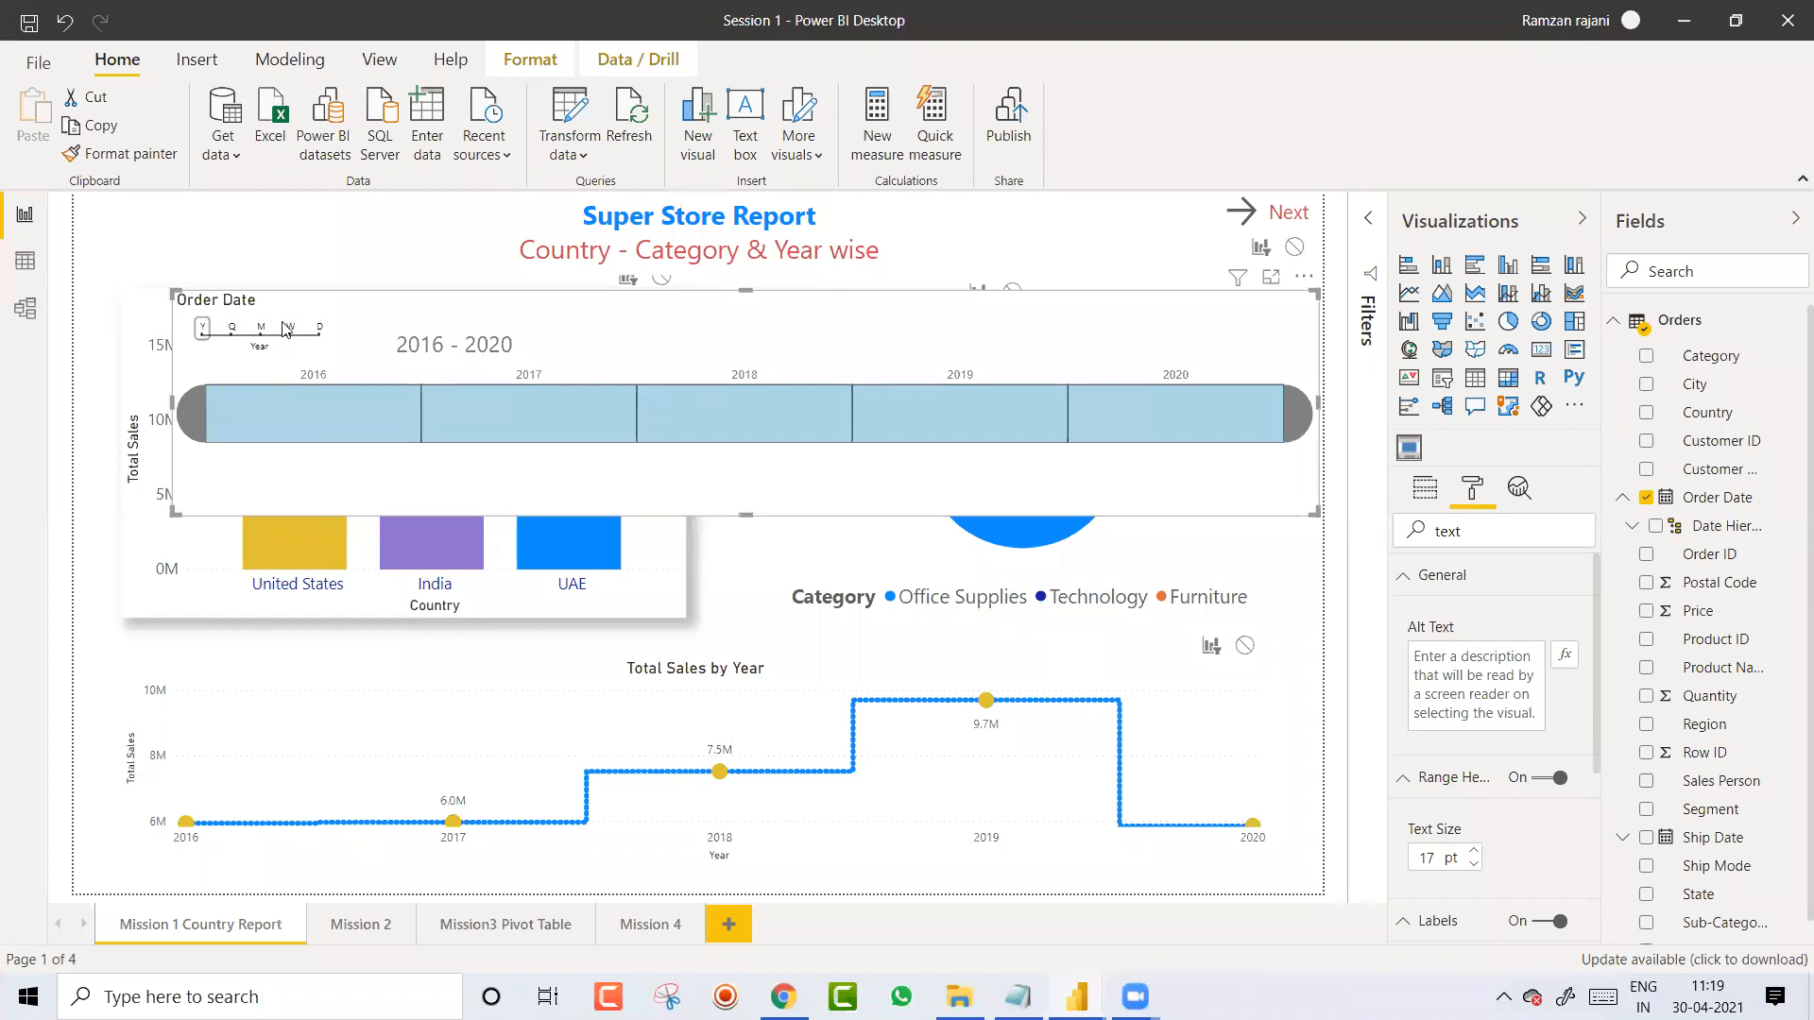
left_click(231, 329)
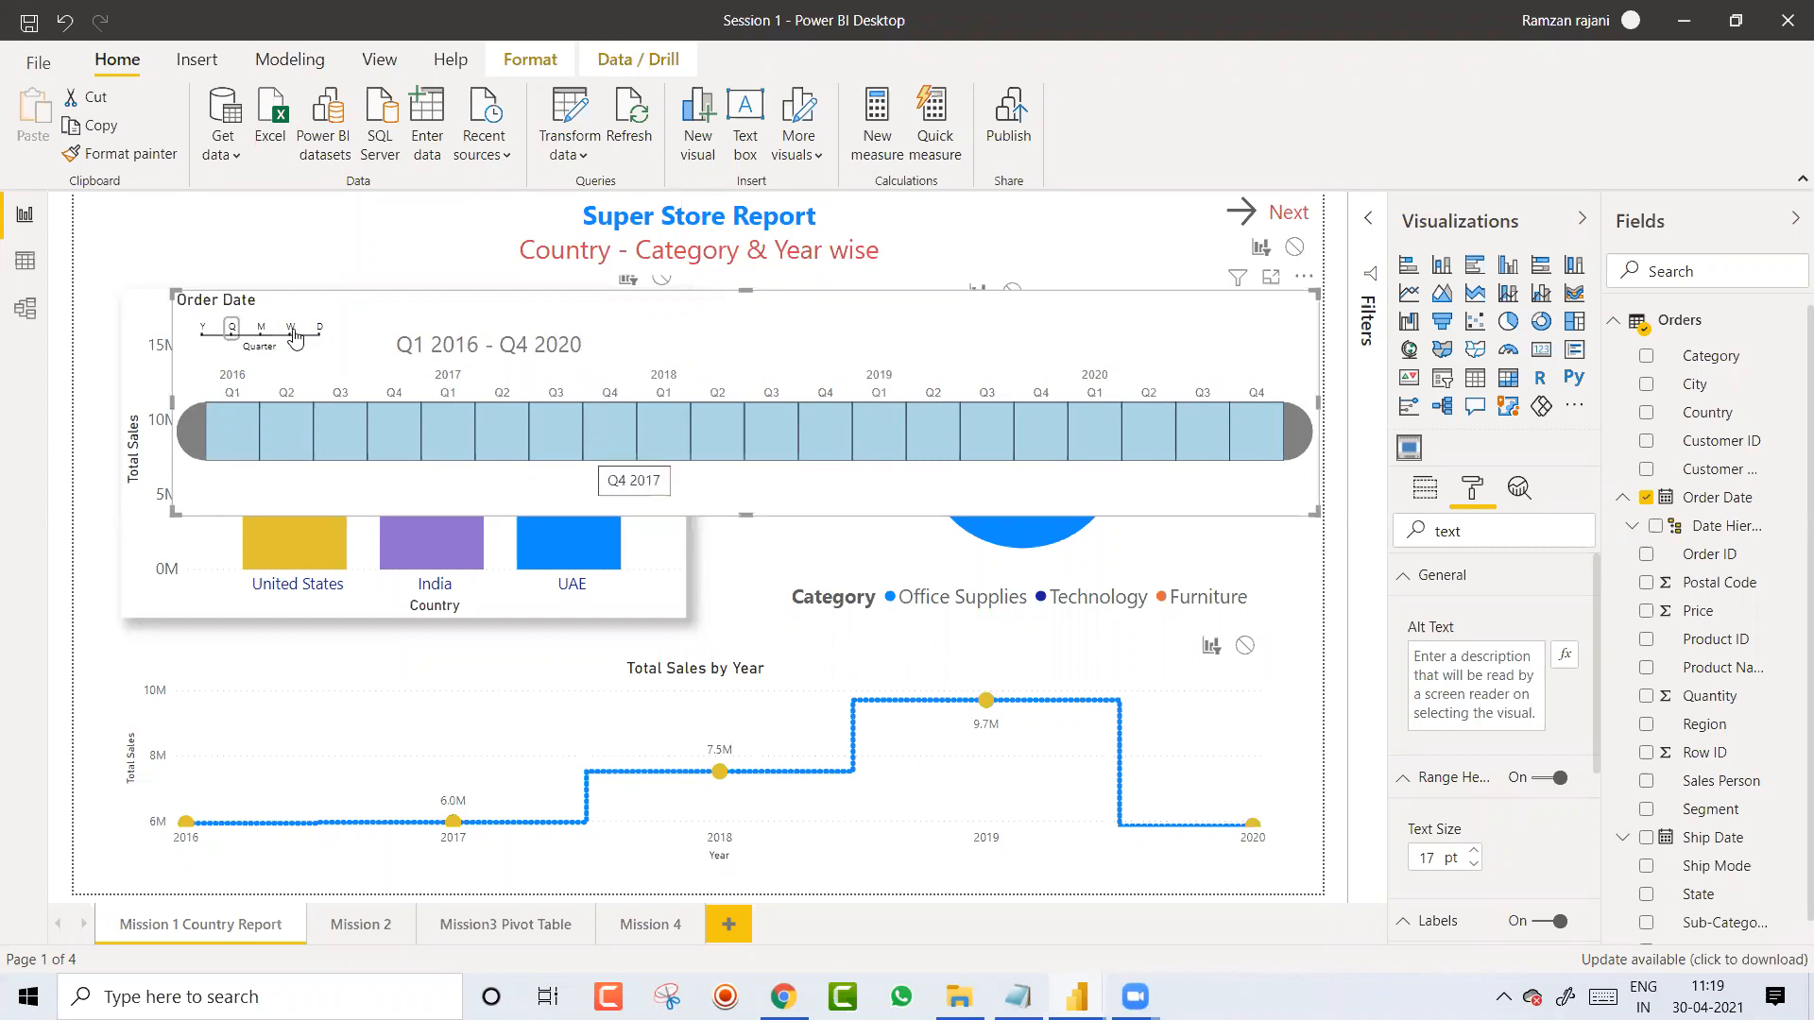
left_click(262, 329)
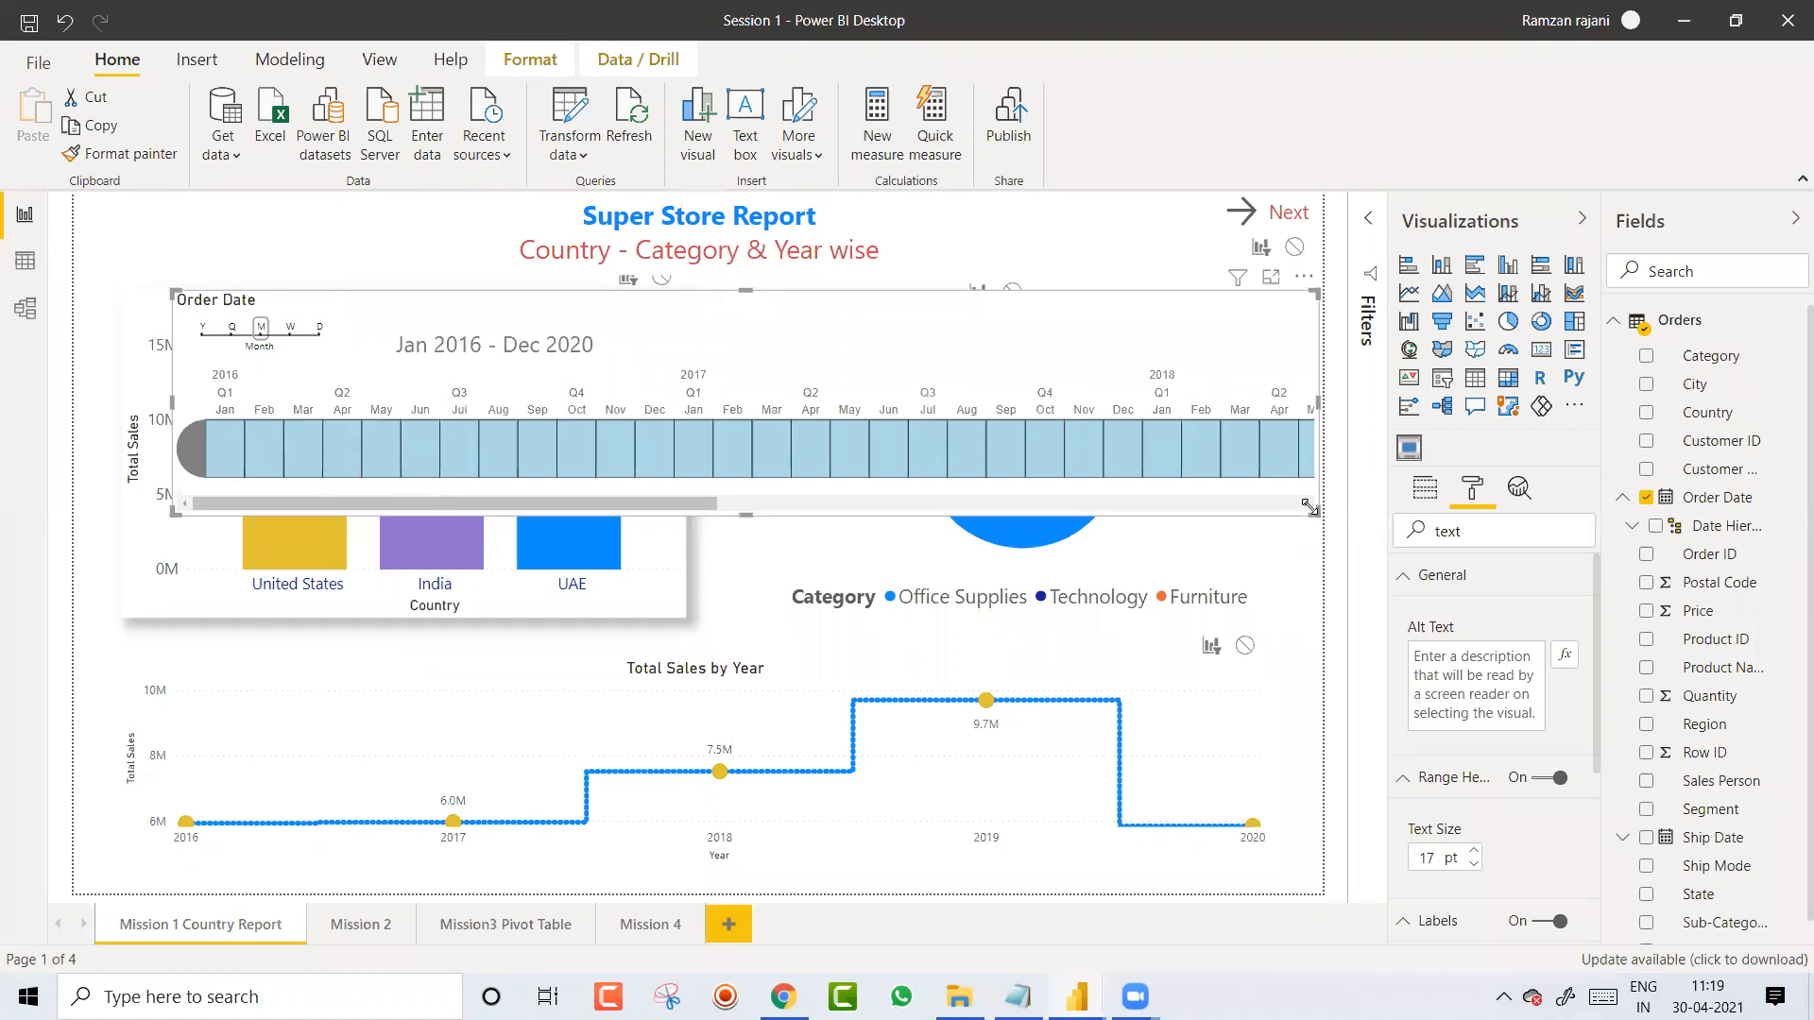
left_click_drag(1315, 512, 1091, 518)
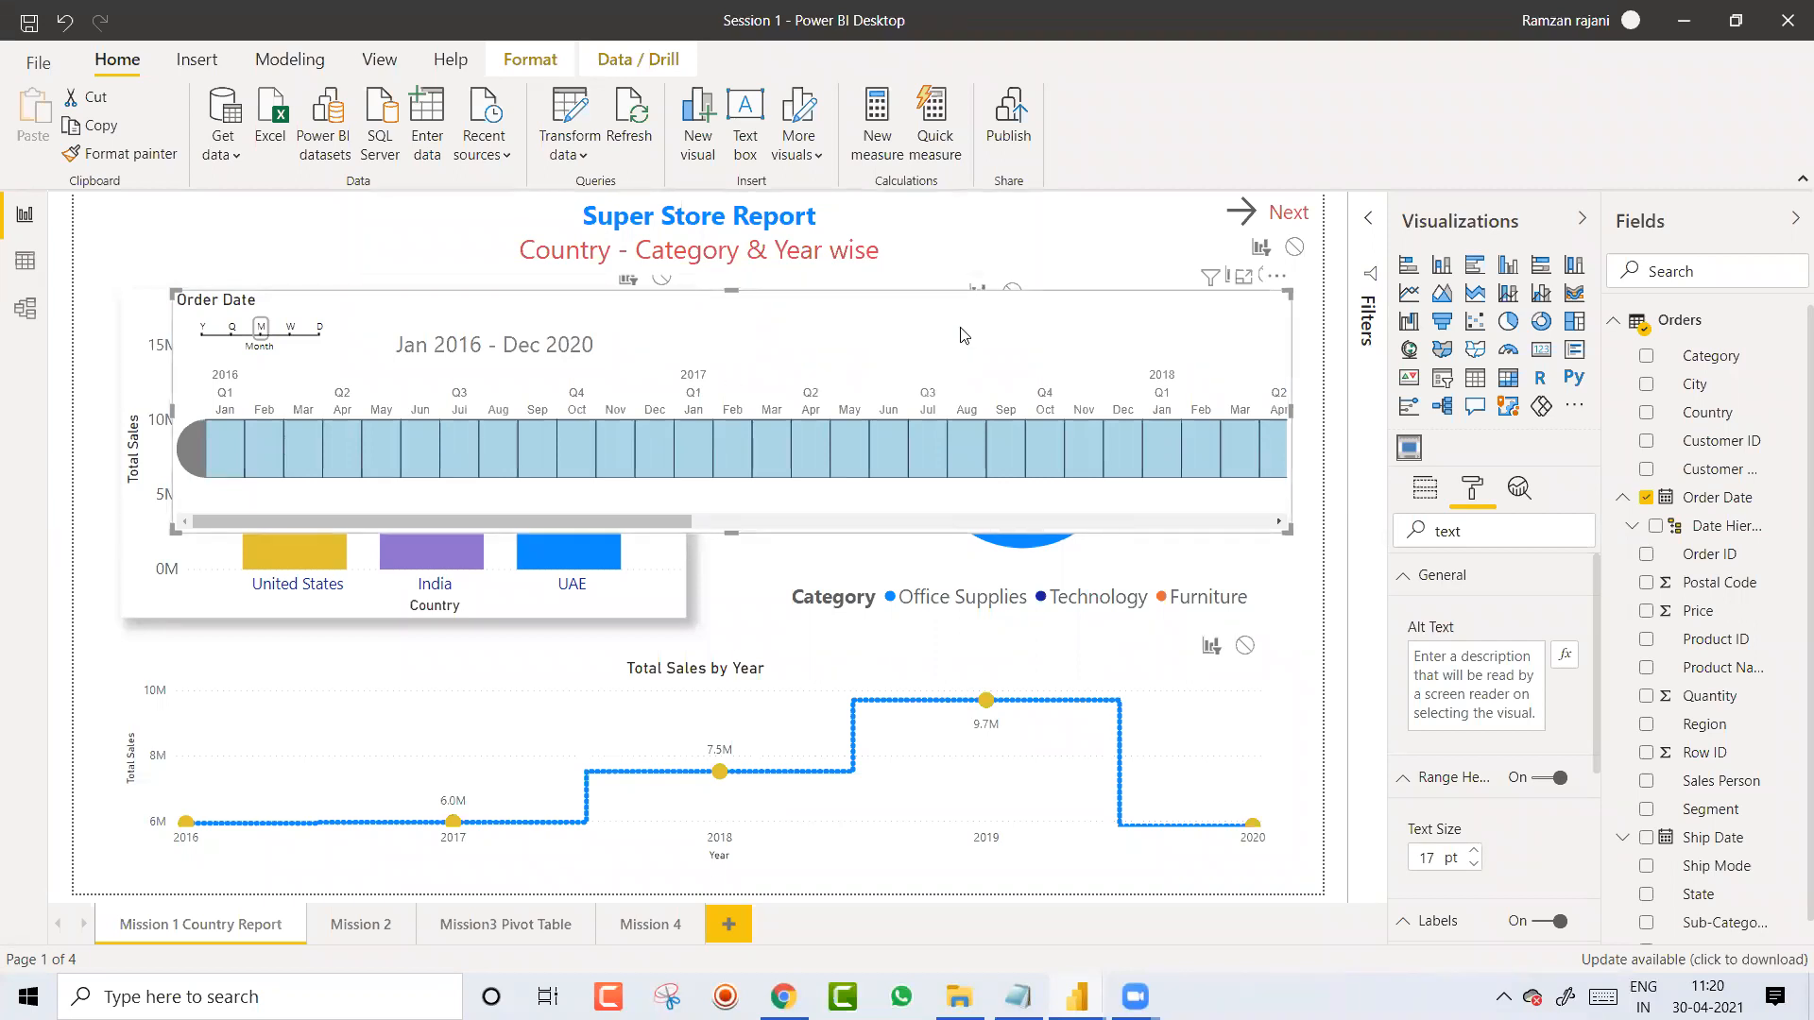
Step: Switch to the Notepad agenda and highlight the Applying Theme item followed by Importing Custom Visual
key("alt+Tab")
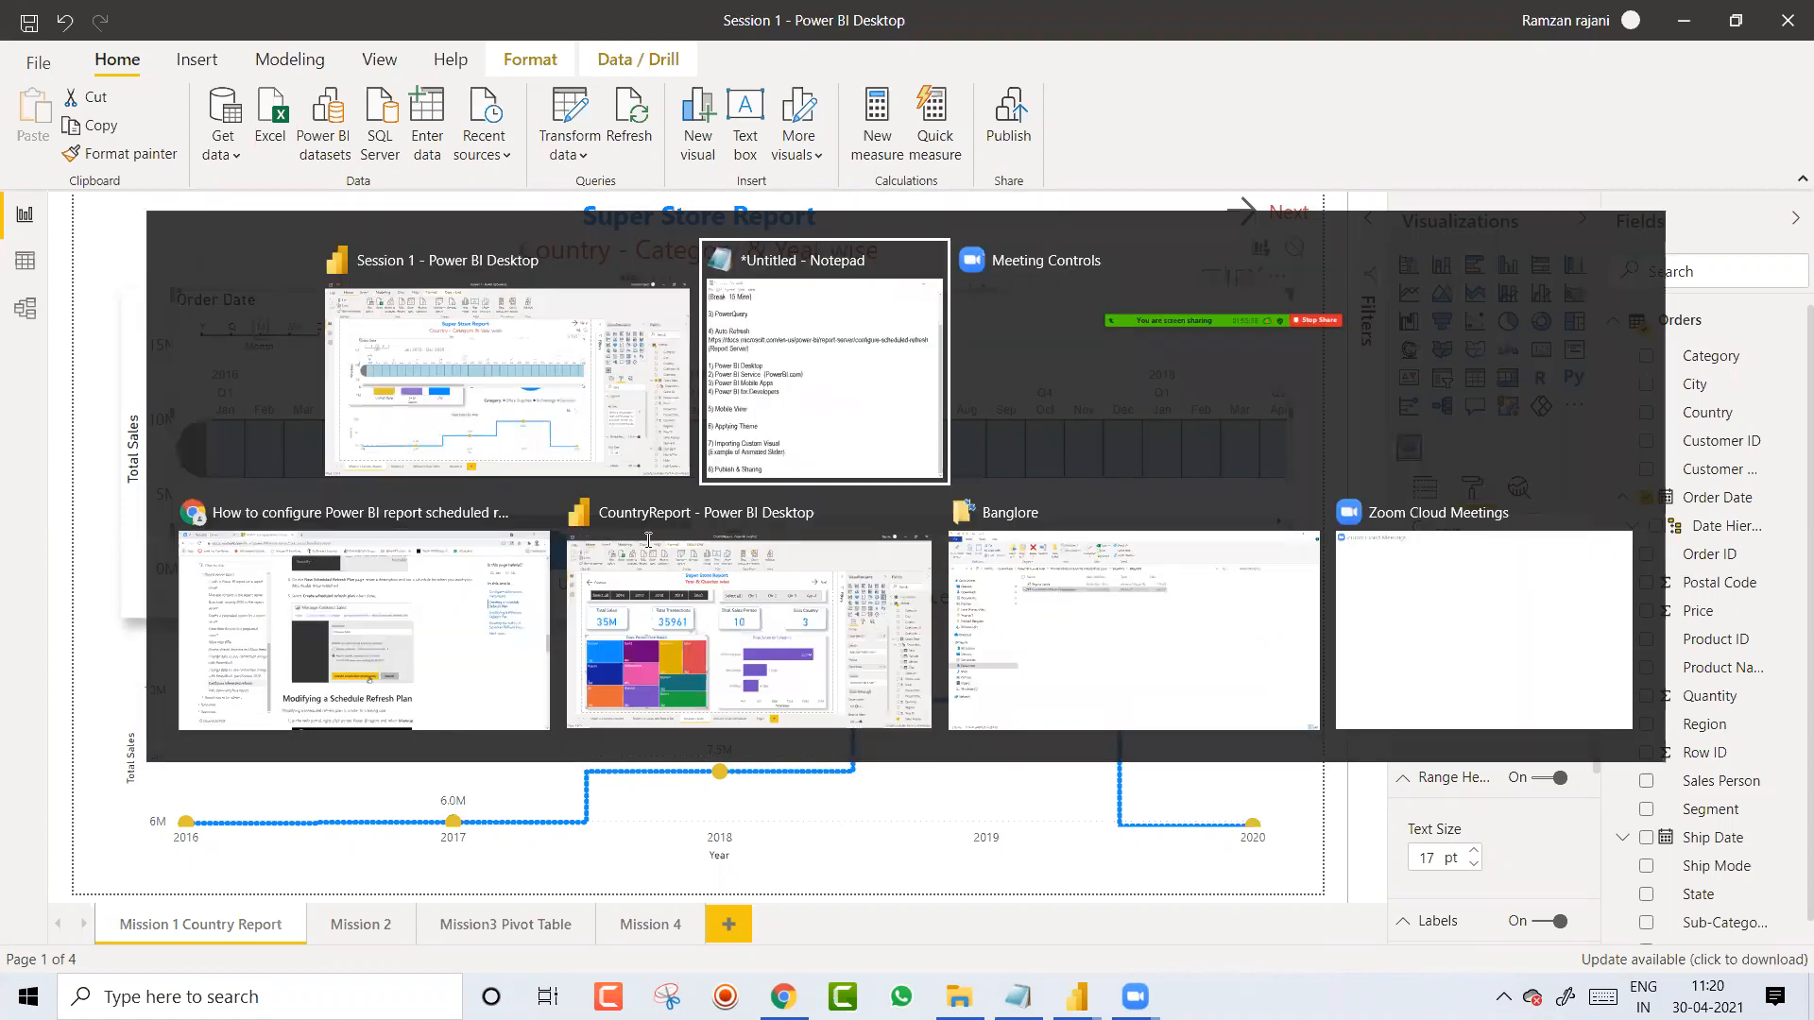
left_click_drag(559, 695, 330, 696)
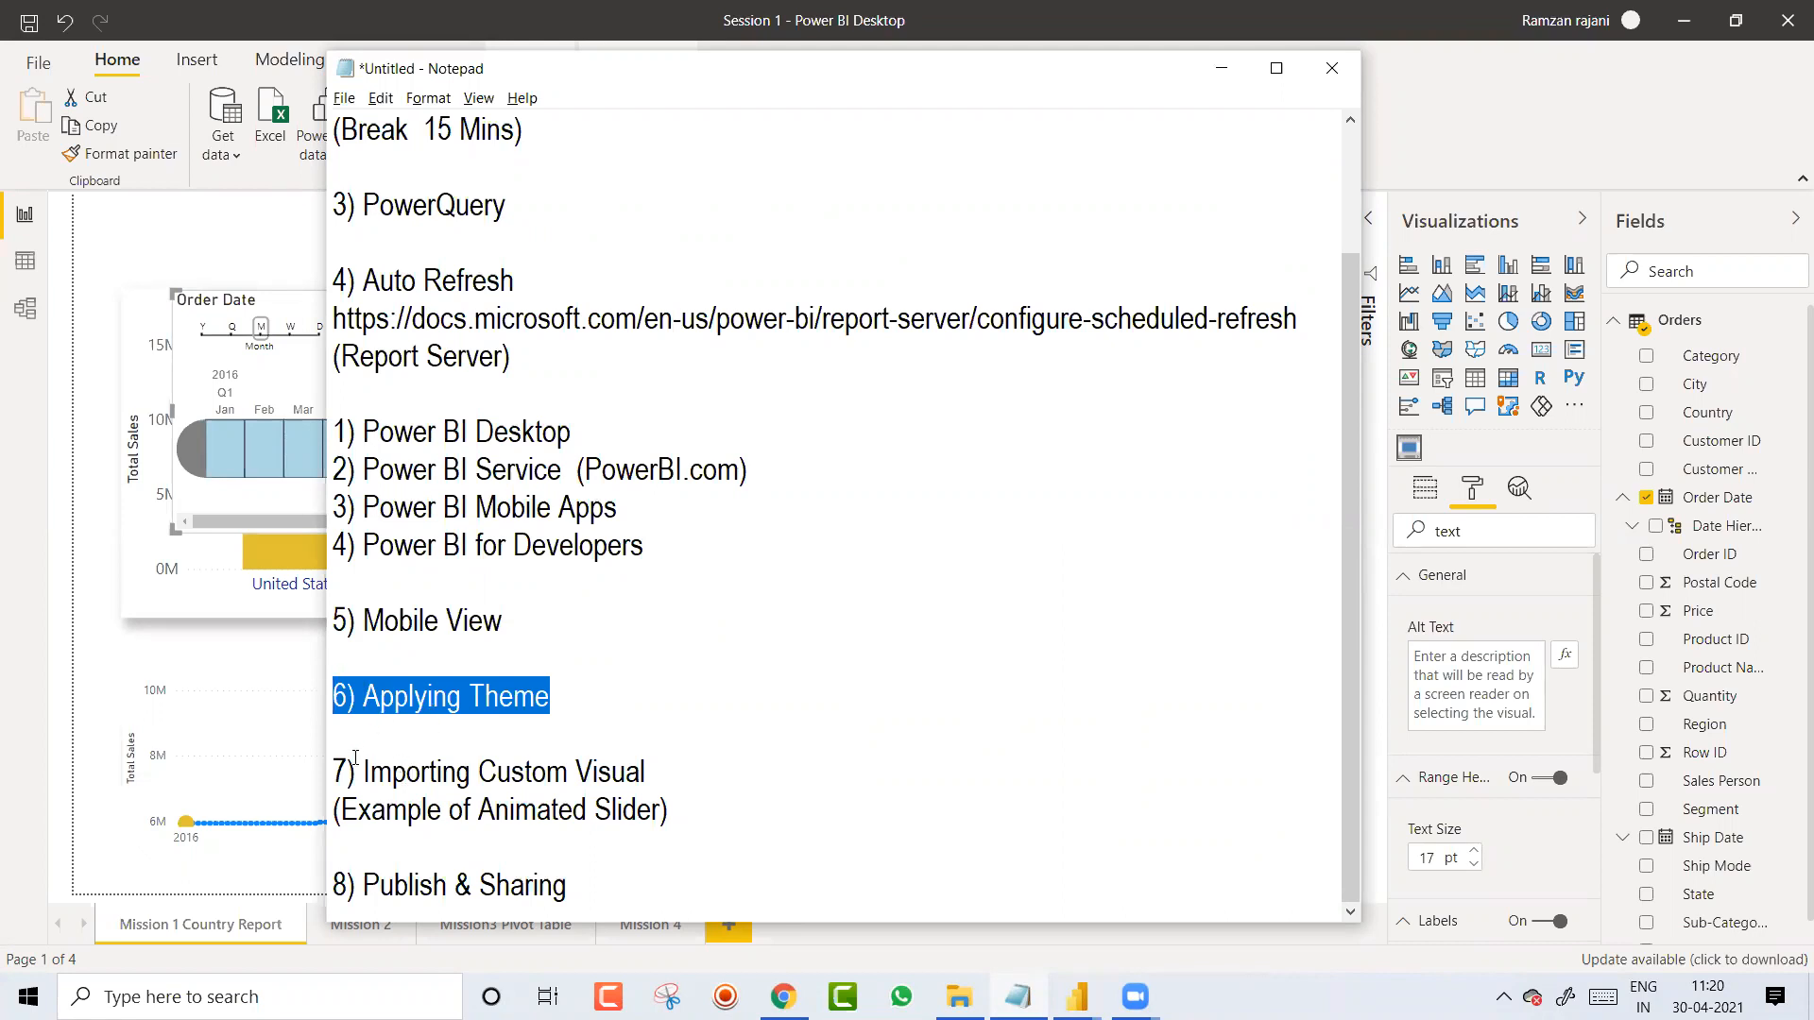
left_click_drag(334, 773, 675, 780)
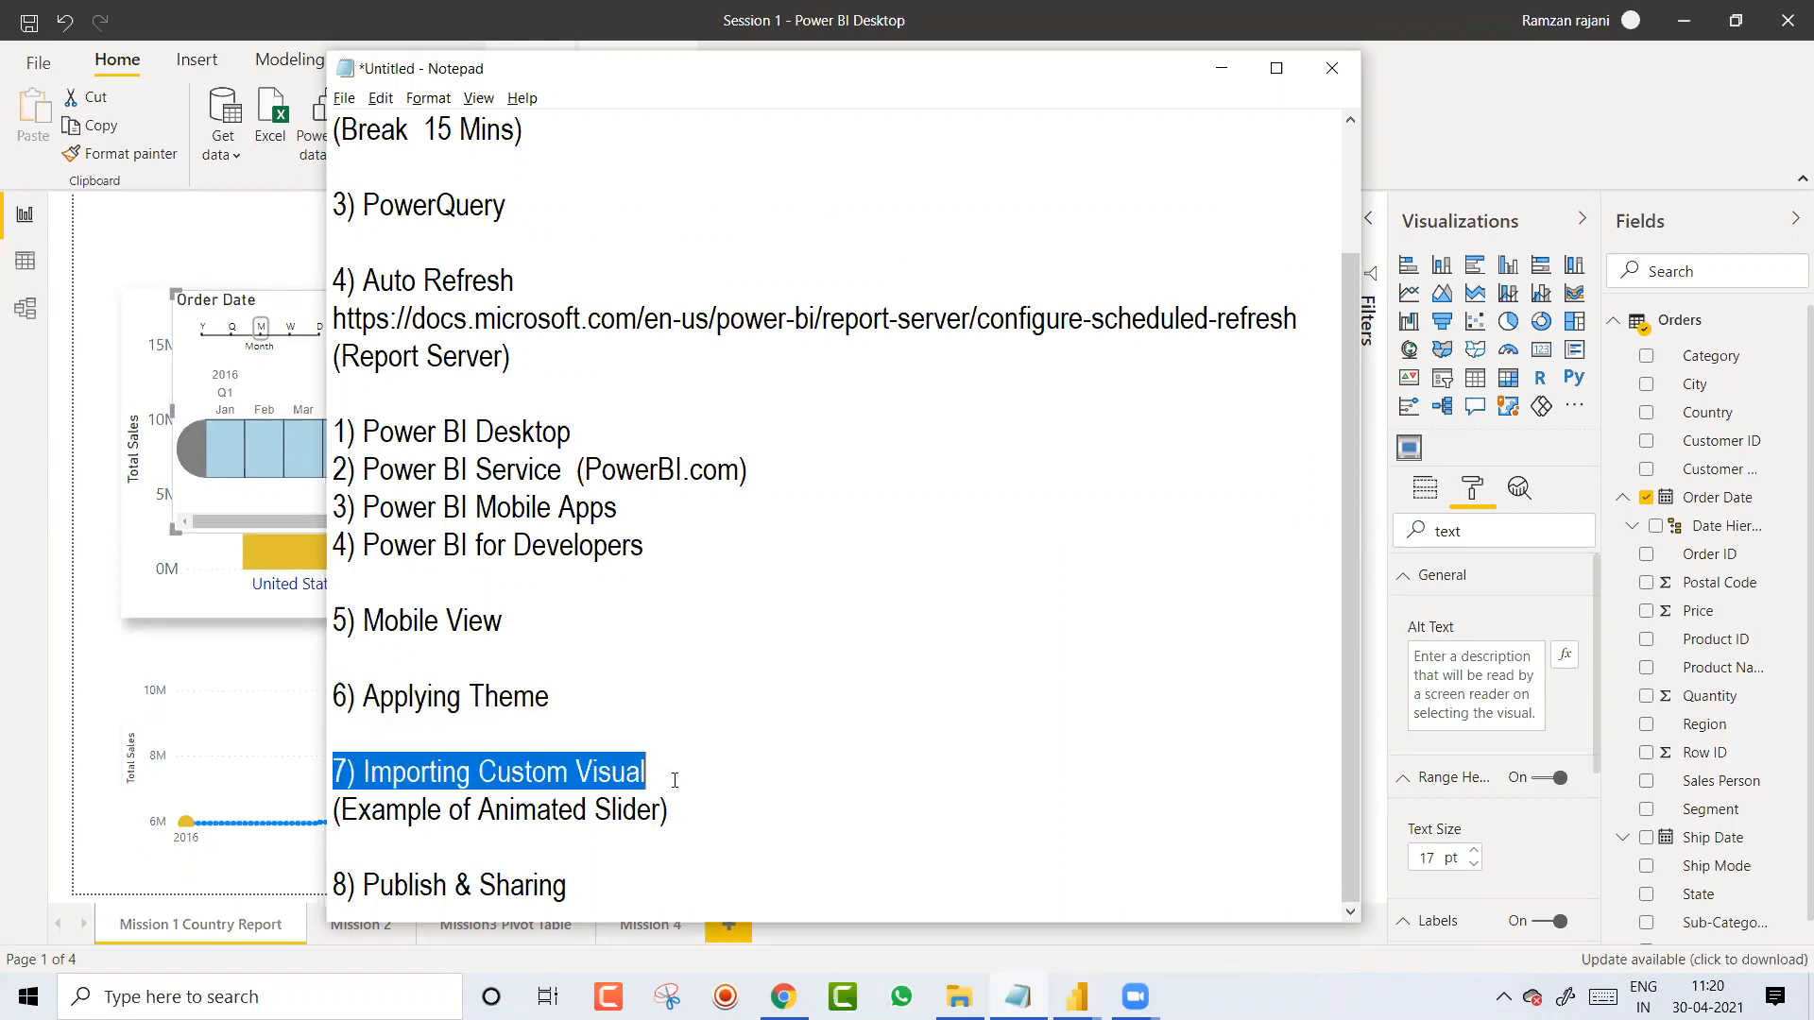
Step: Switch back to the Session 1 report and step the Timeline Slicer through Day and Week to Quarter granularity
key("alt+Tab")
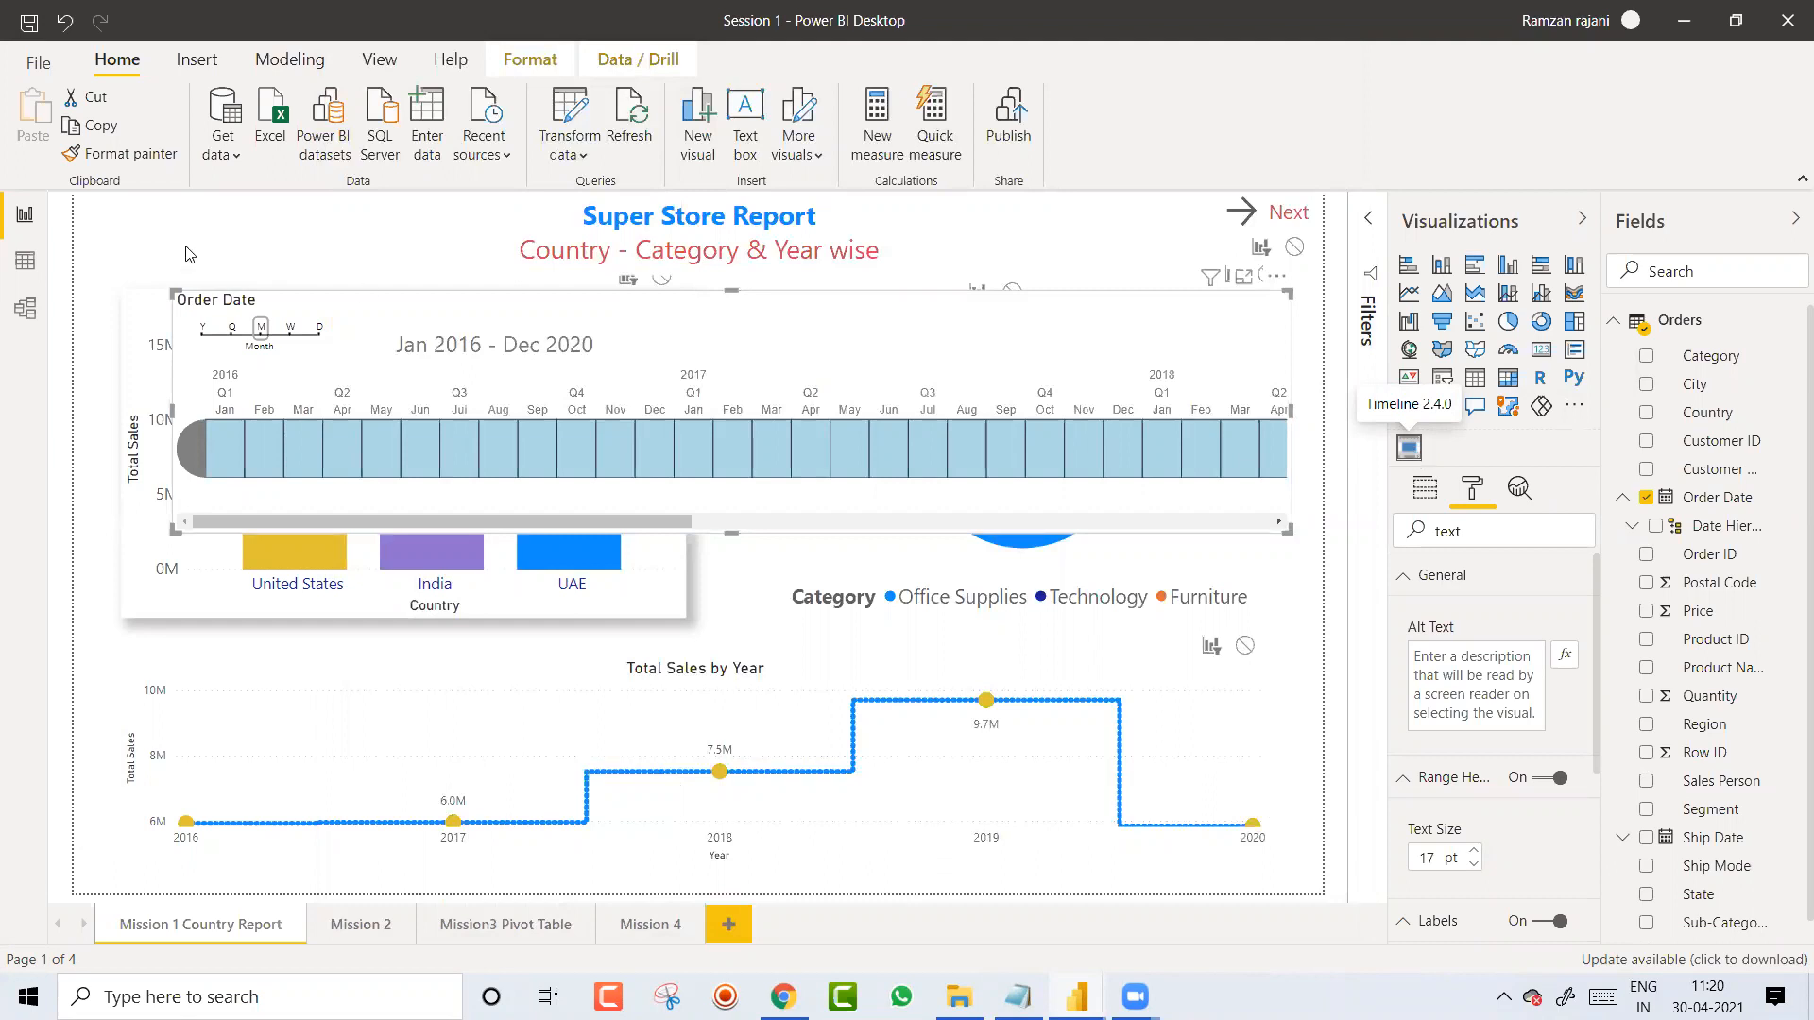
left_click(319, 333)
left_click(291, 340)
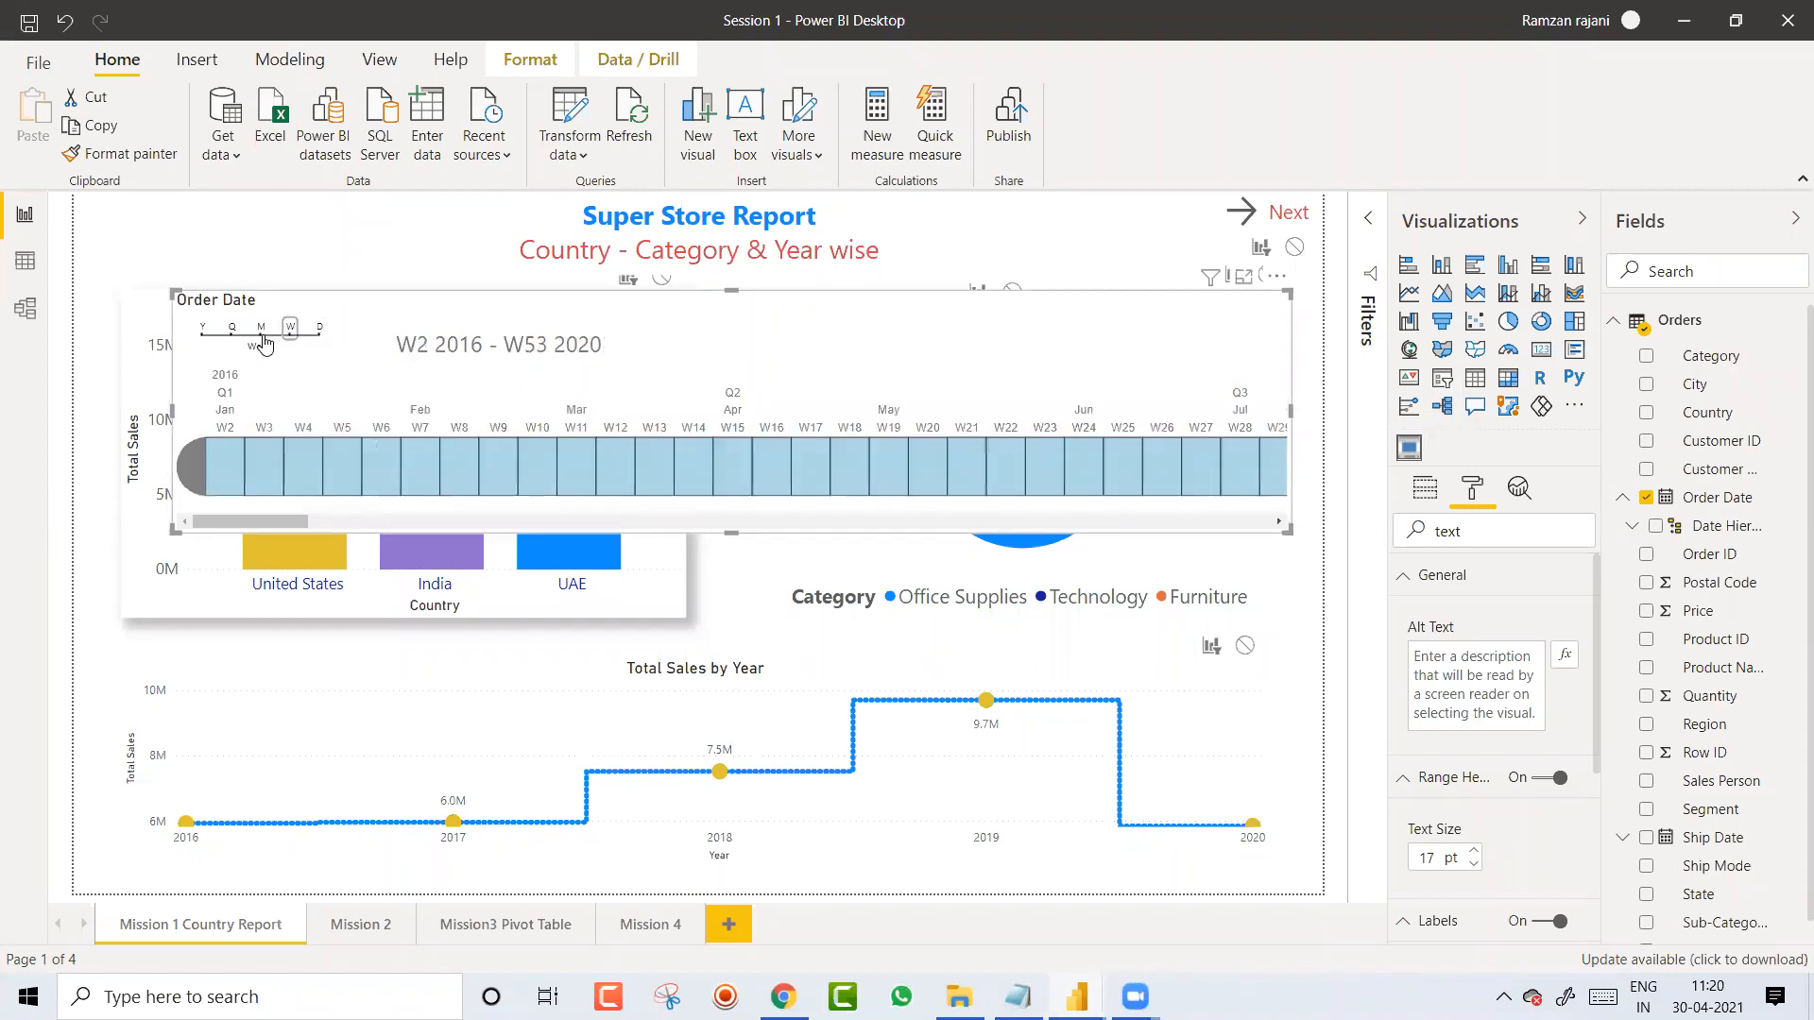
left_click(231, 331)
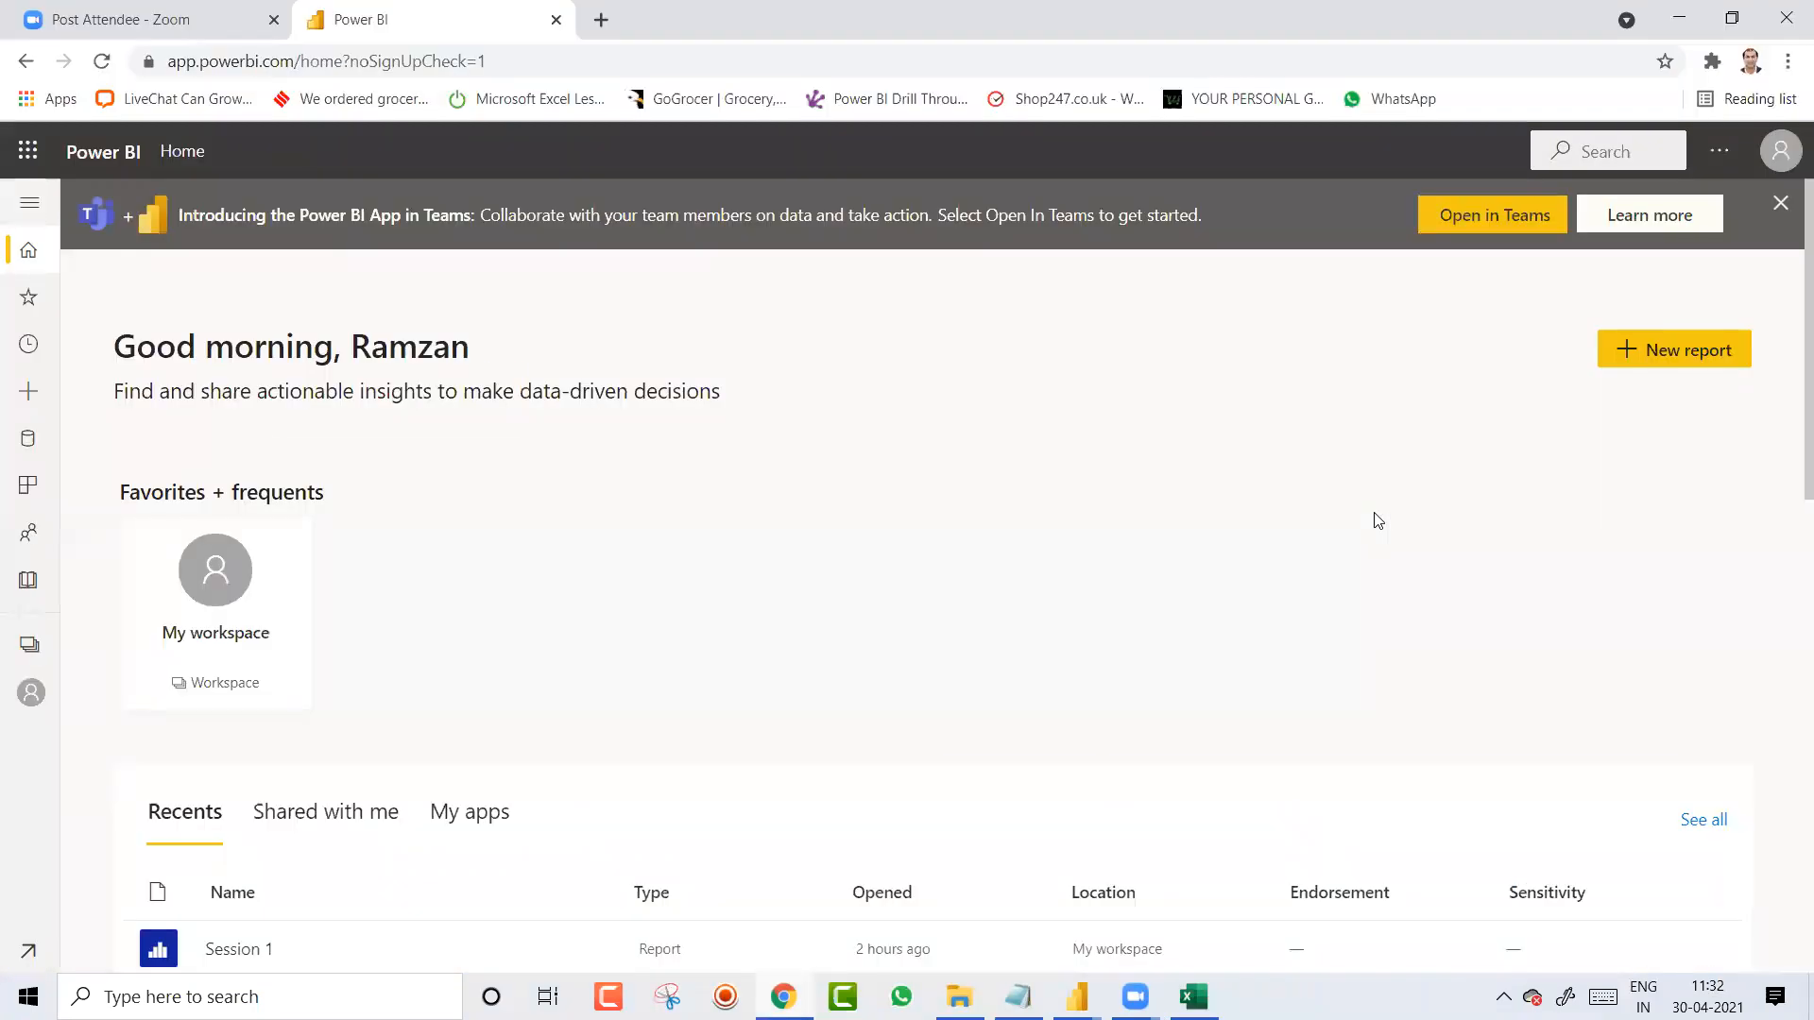
Step: Compare the Publish to Power BI destination dialog with the Power BI service home page in Chrome, highlighting the powerbi.com address
key("alt+Tab")
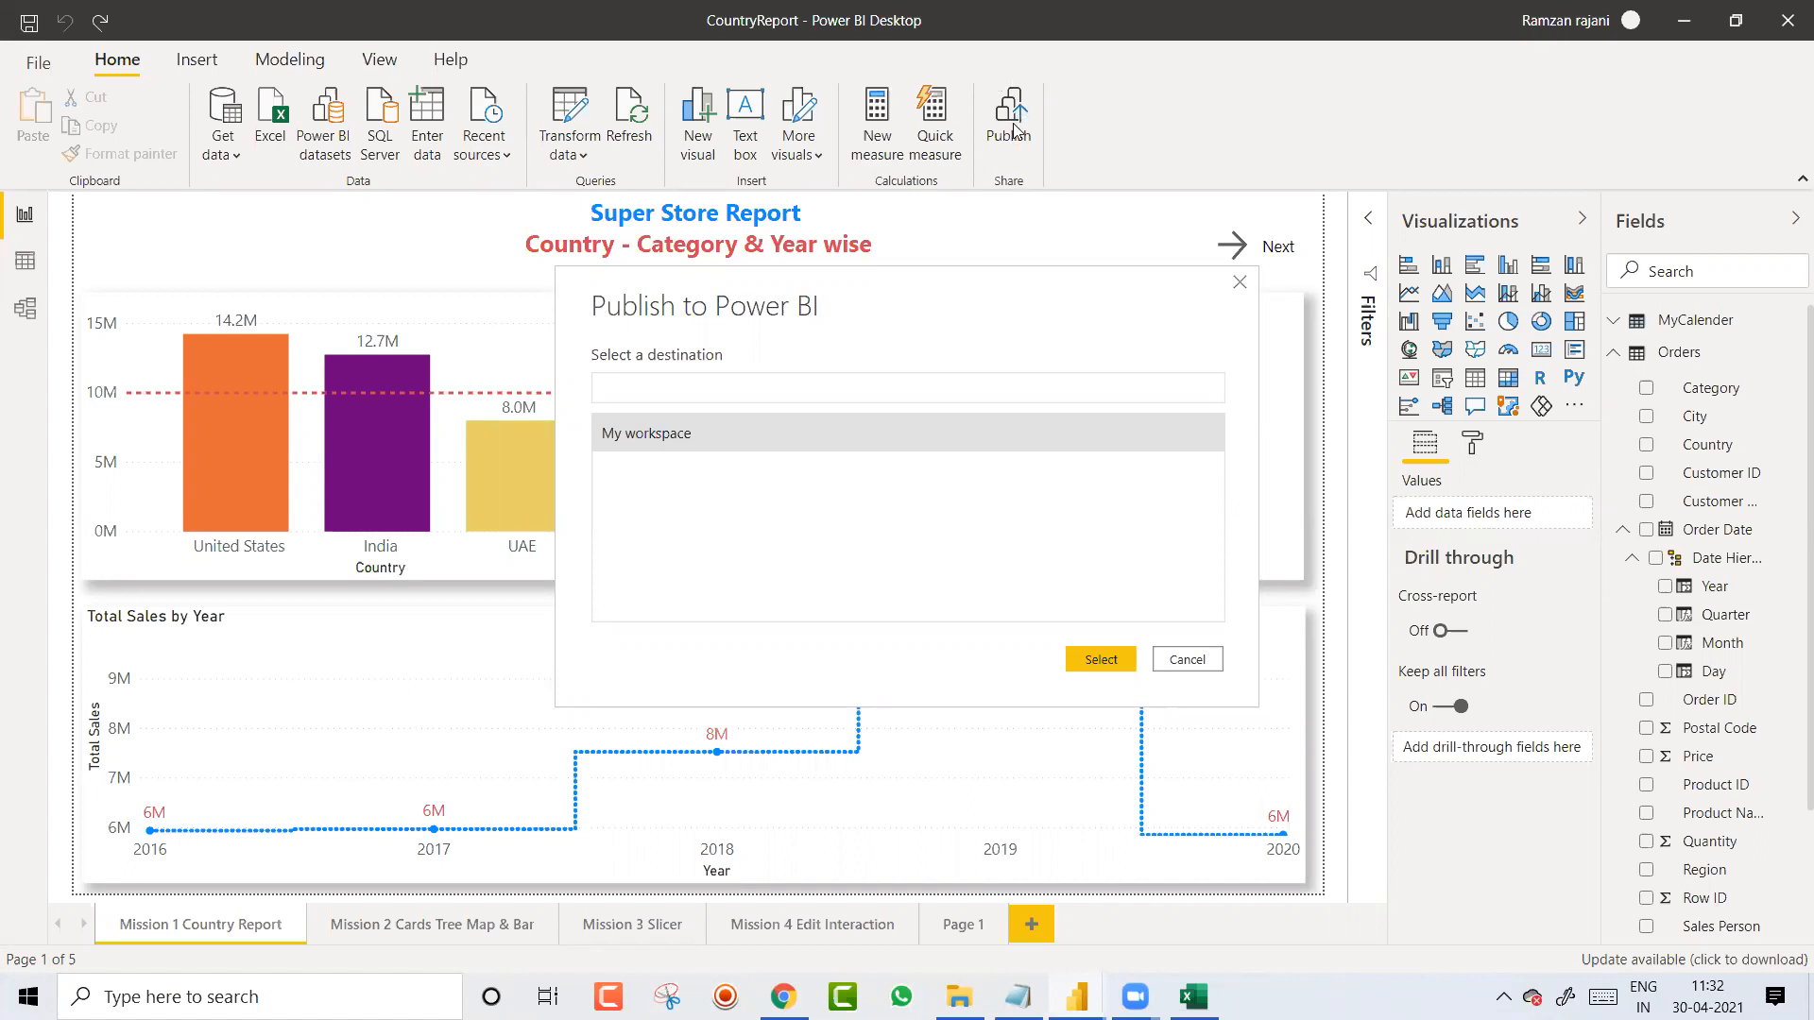
key("alt+Tab")
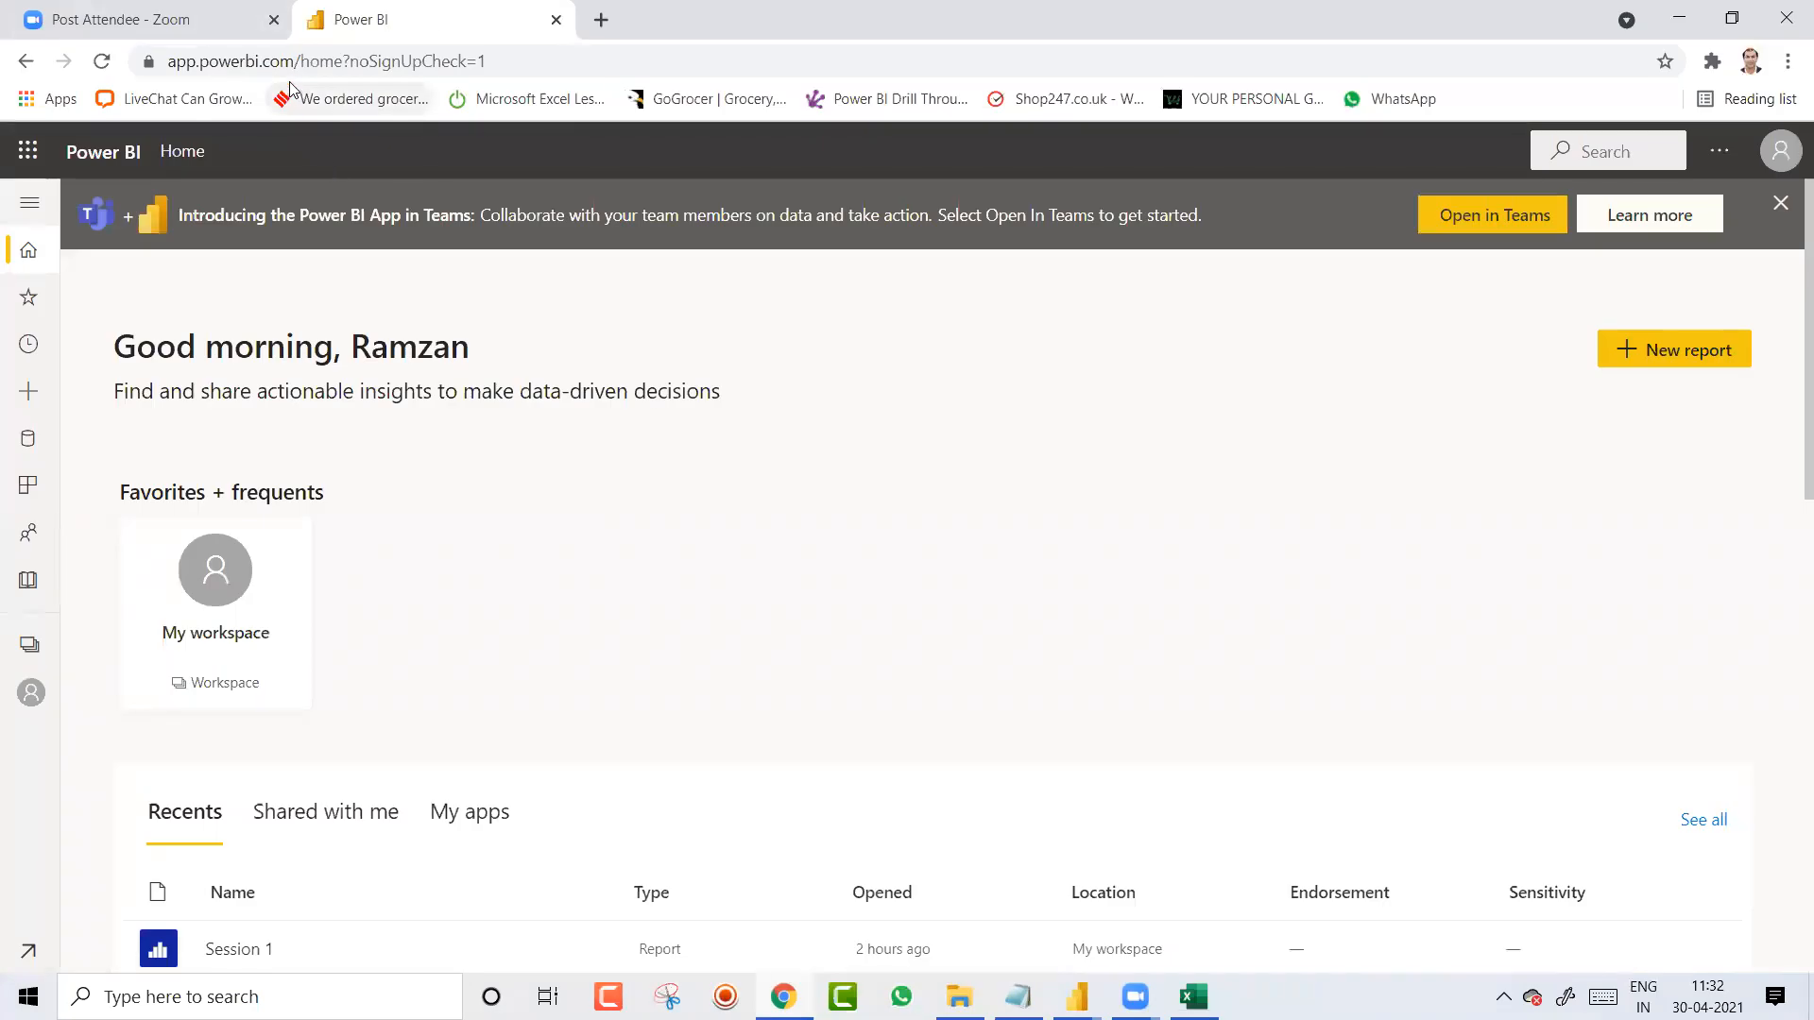
left_click_drag(301, 62, 200, 68)
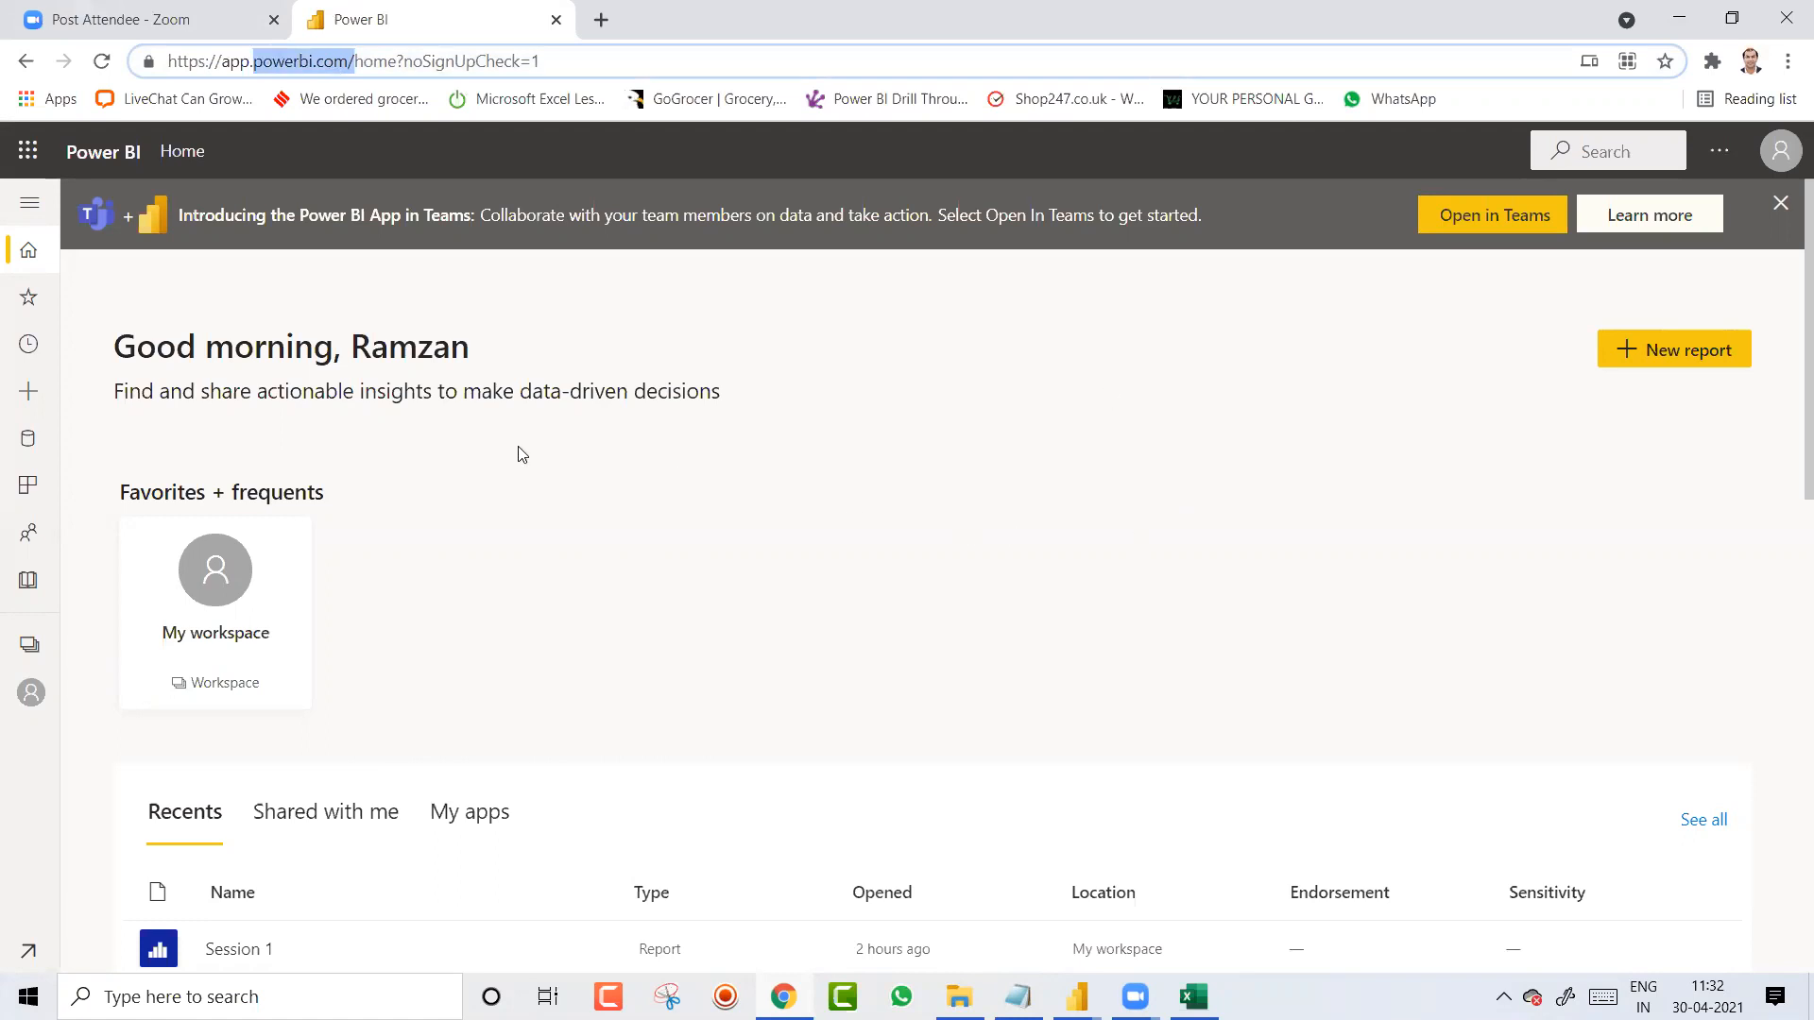
key("alt+Tab")
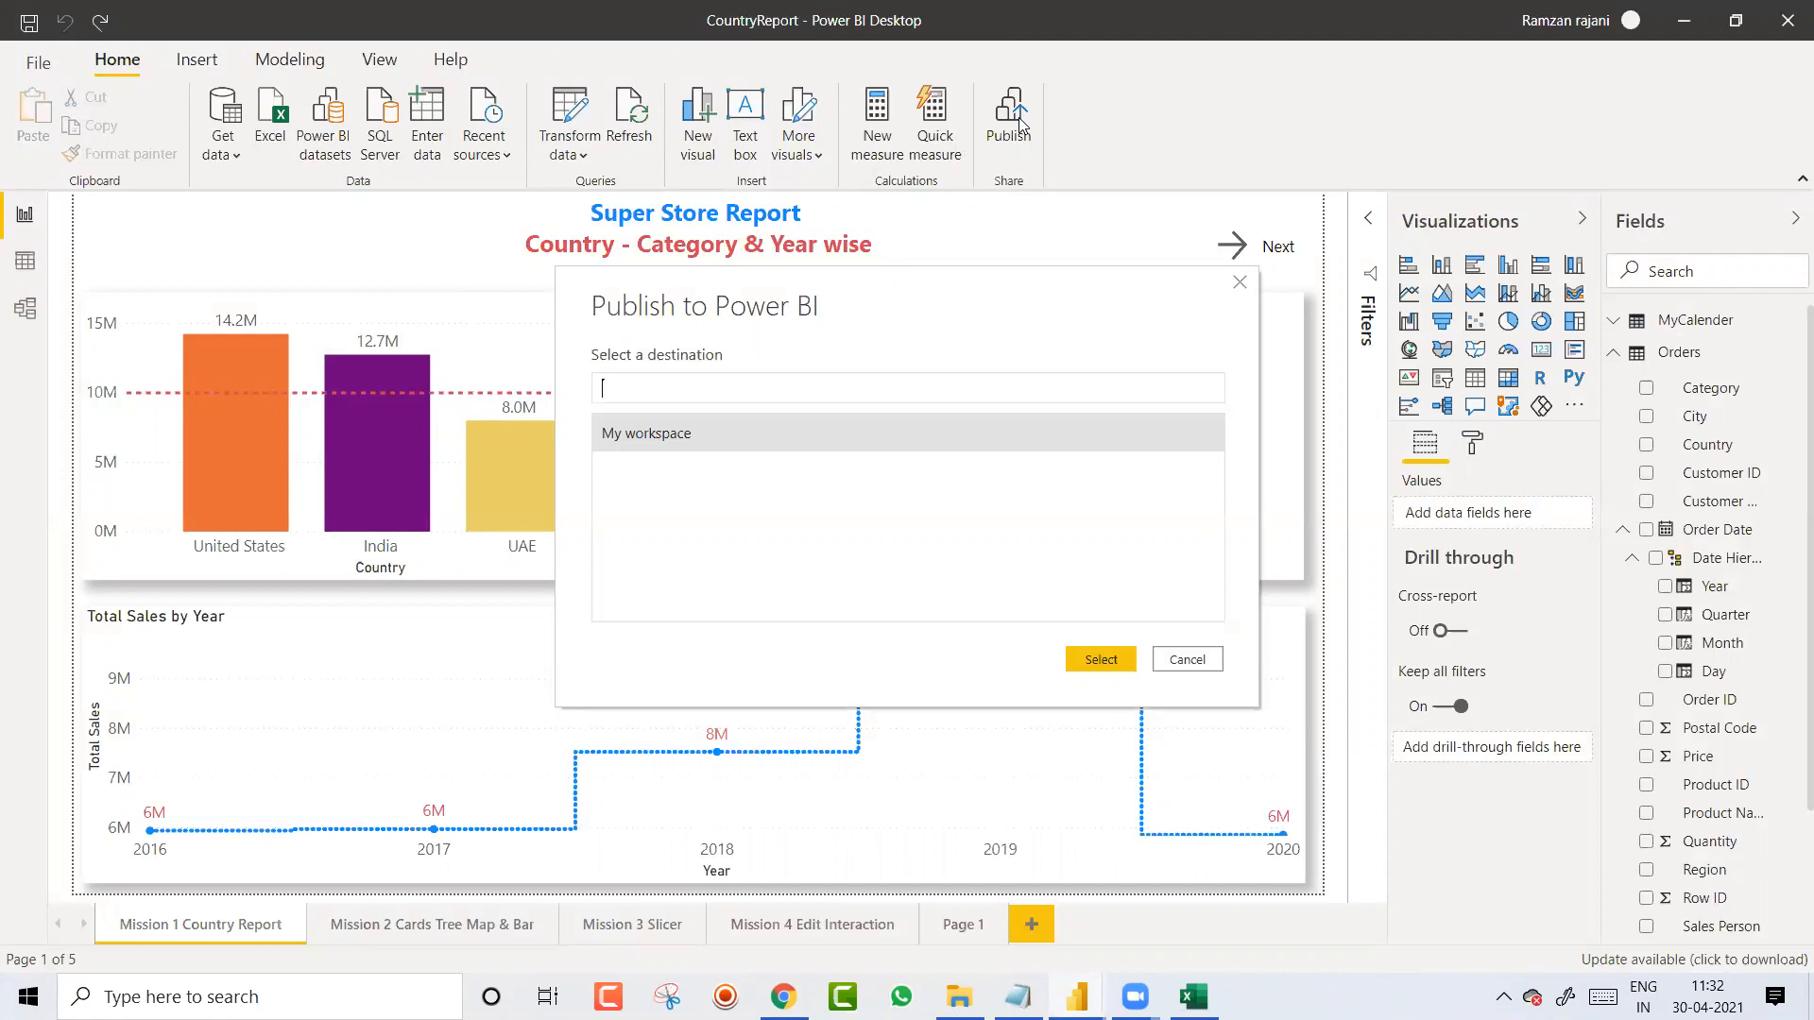
Step: Publish CountryReport to My workspace after checking the Recents list on the Power BI service home page
left_click(682, 440)
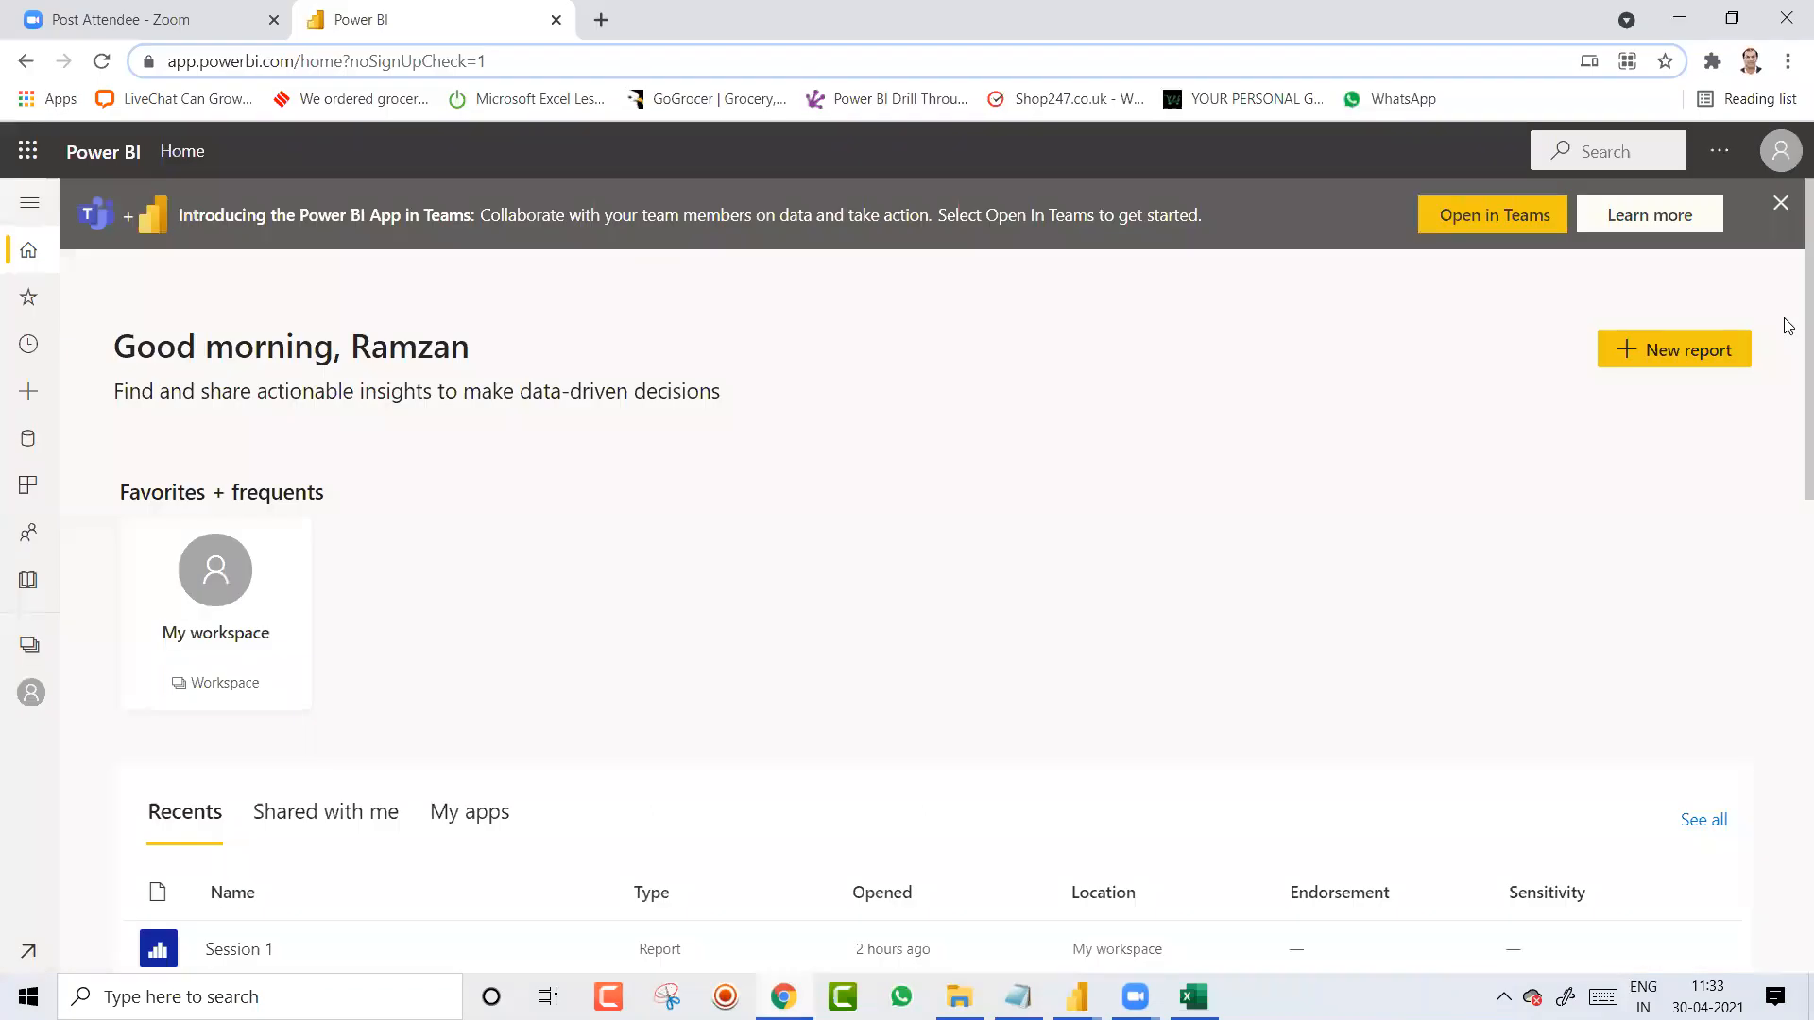
scroll(1788, 334, "down", 5)
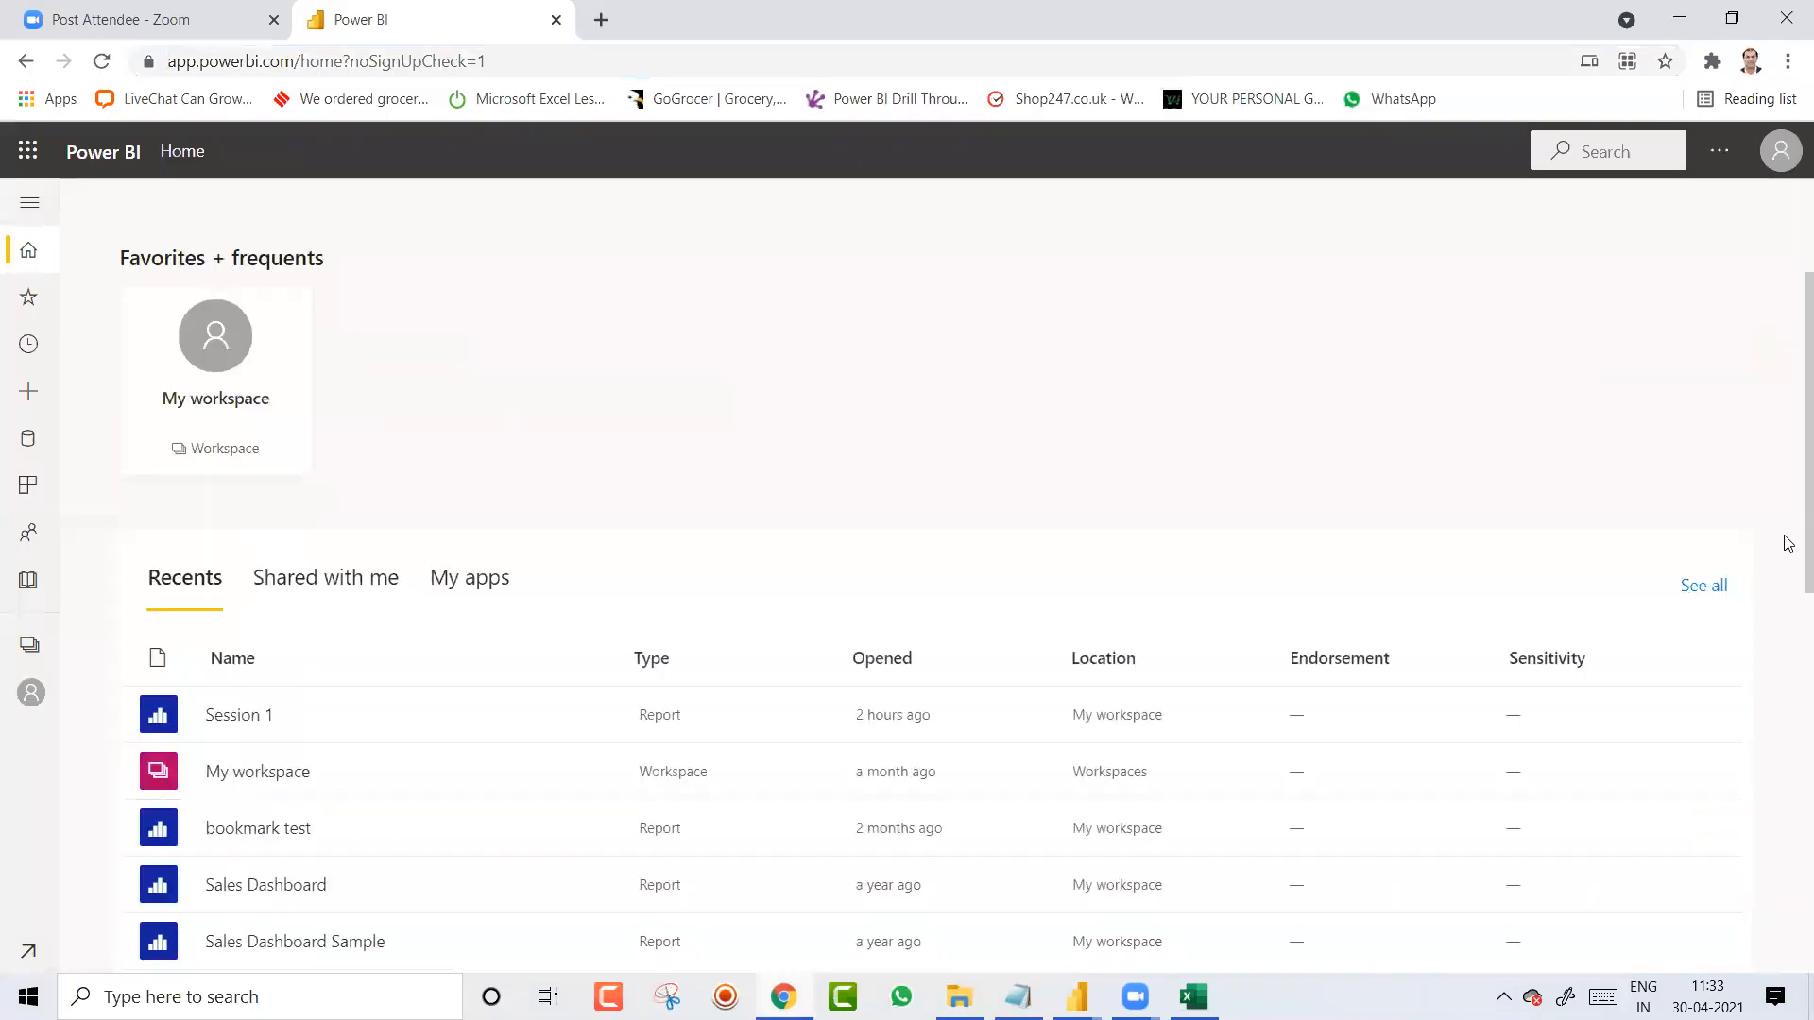
scroll(1109, 670, "up", 1)
scroll(1110, 671, "up", 4)
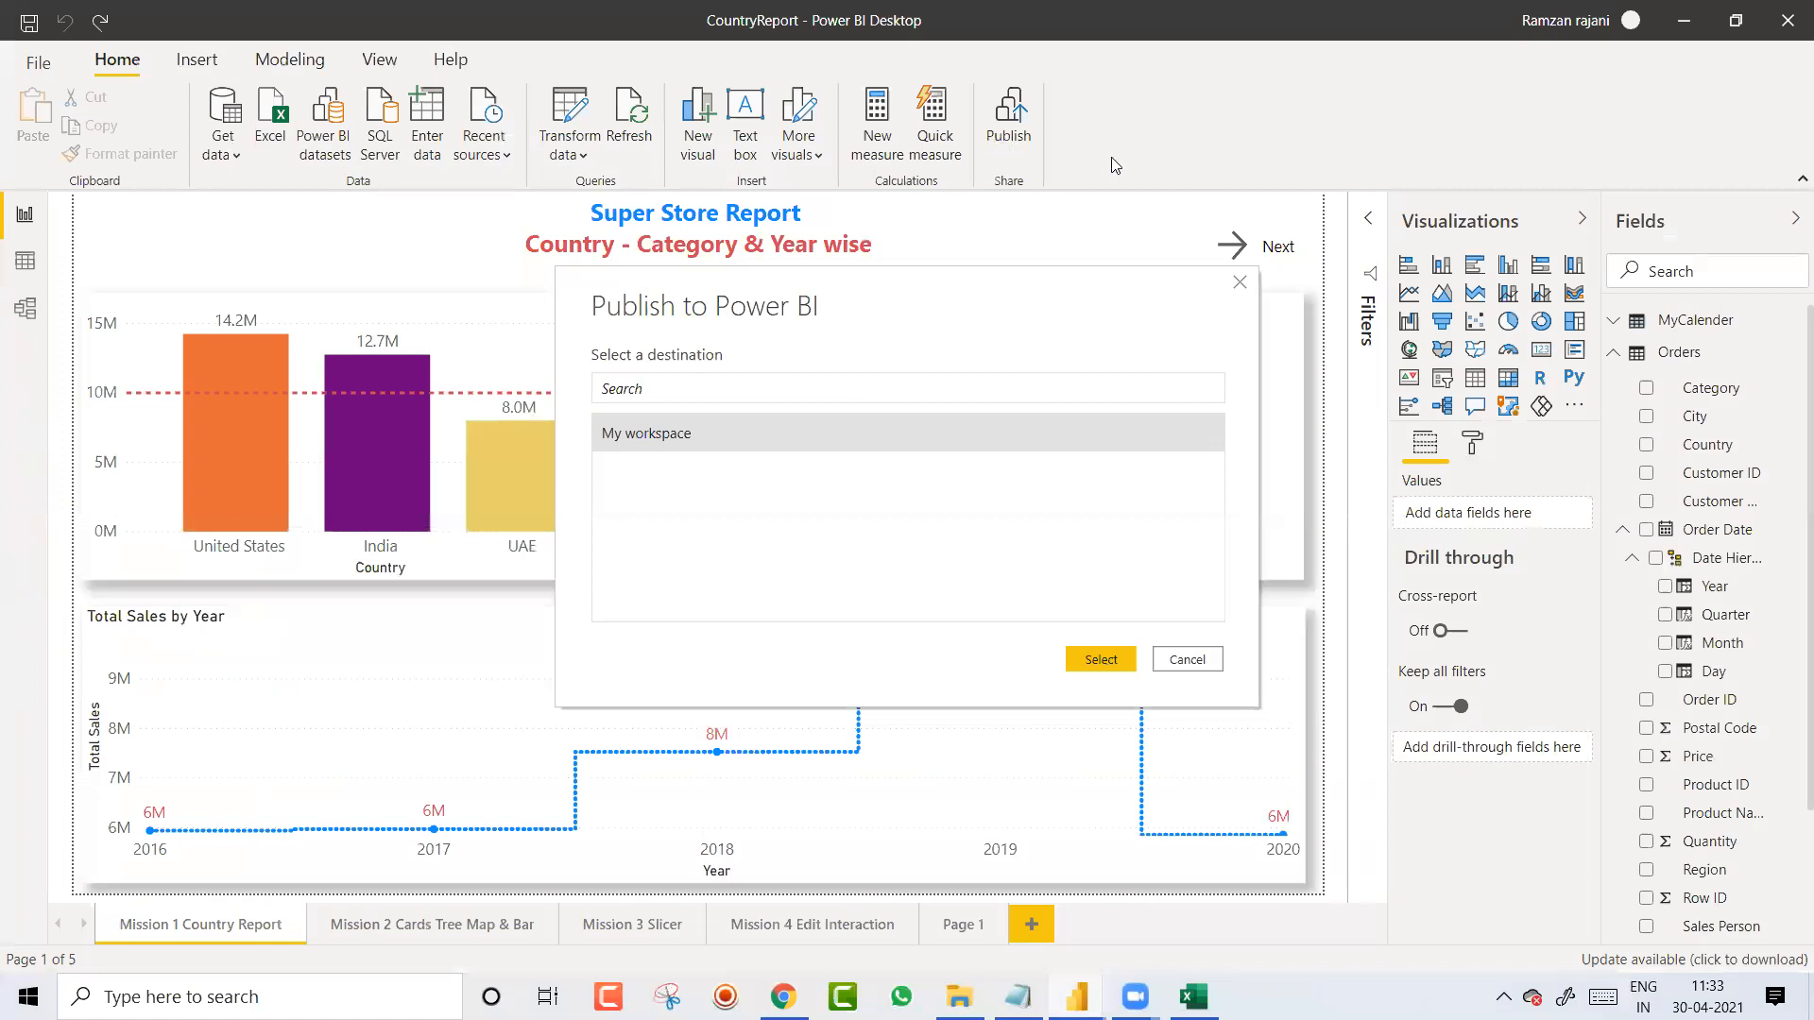
key("Return")
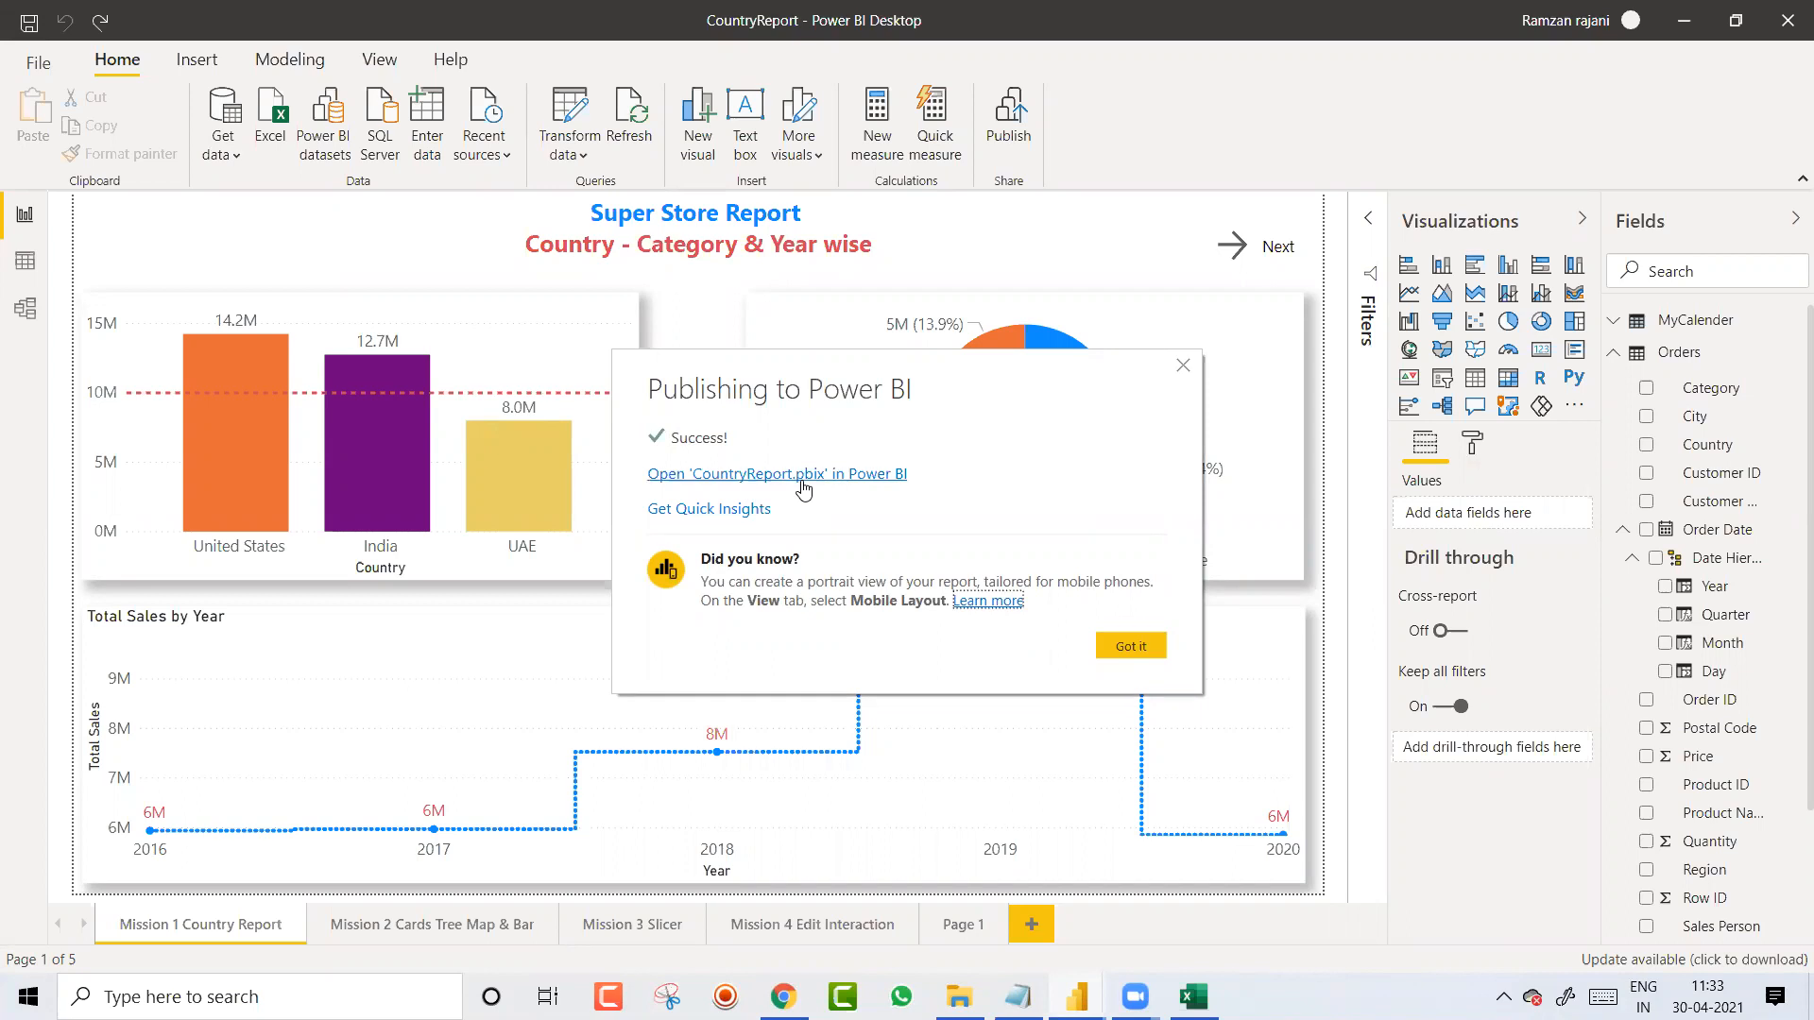
Step: Open the published CountryReport in Firefox, signing in with the account e-mail and password and agreeing to stay signed in
left_click(802, 480)
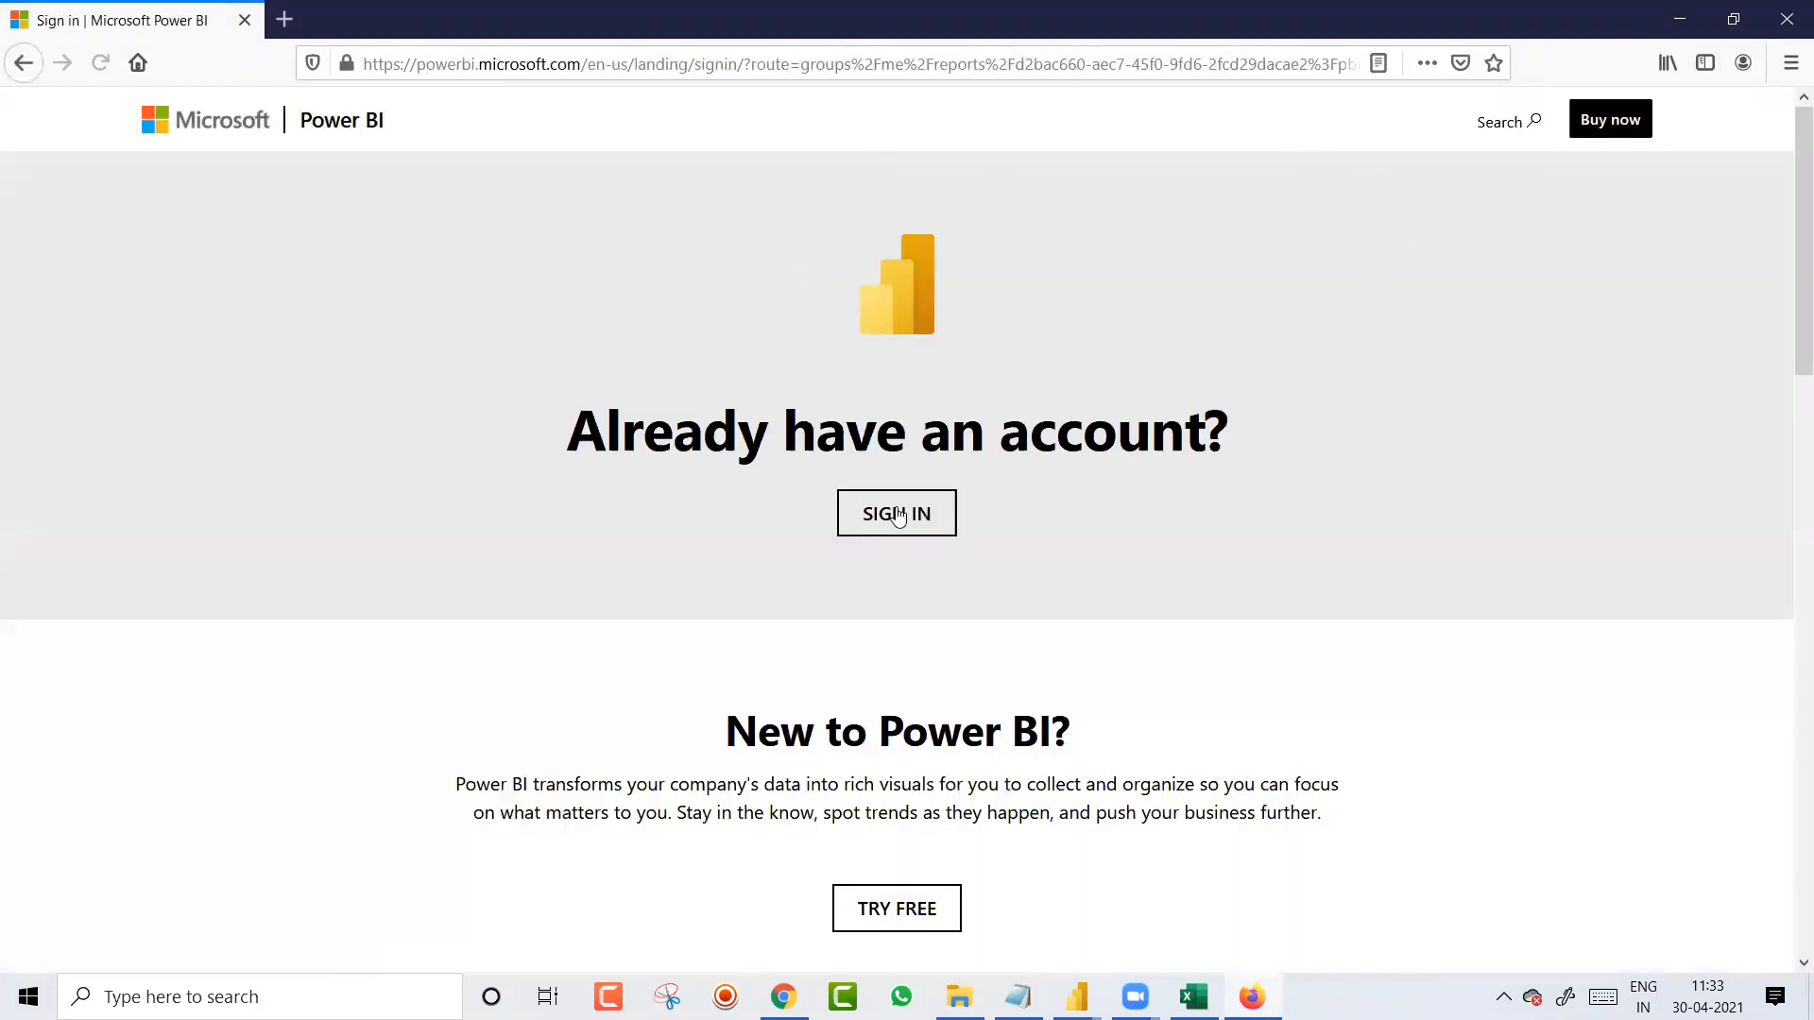
left_click(897, 516)
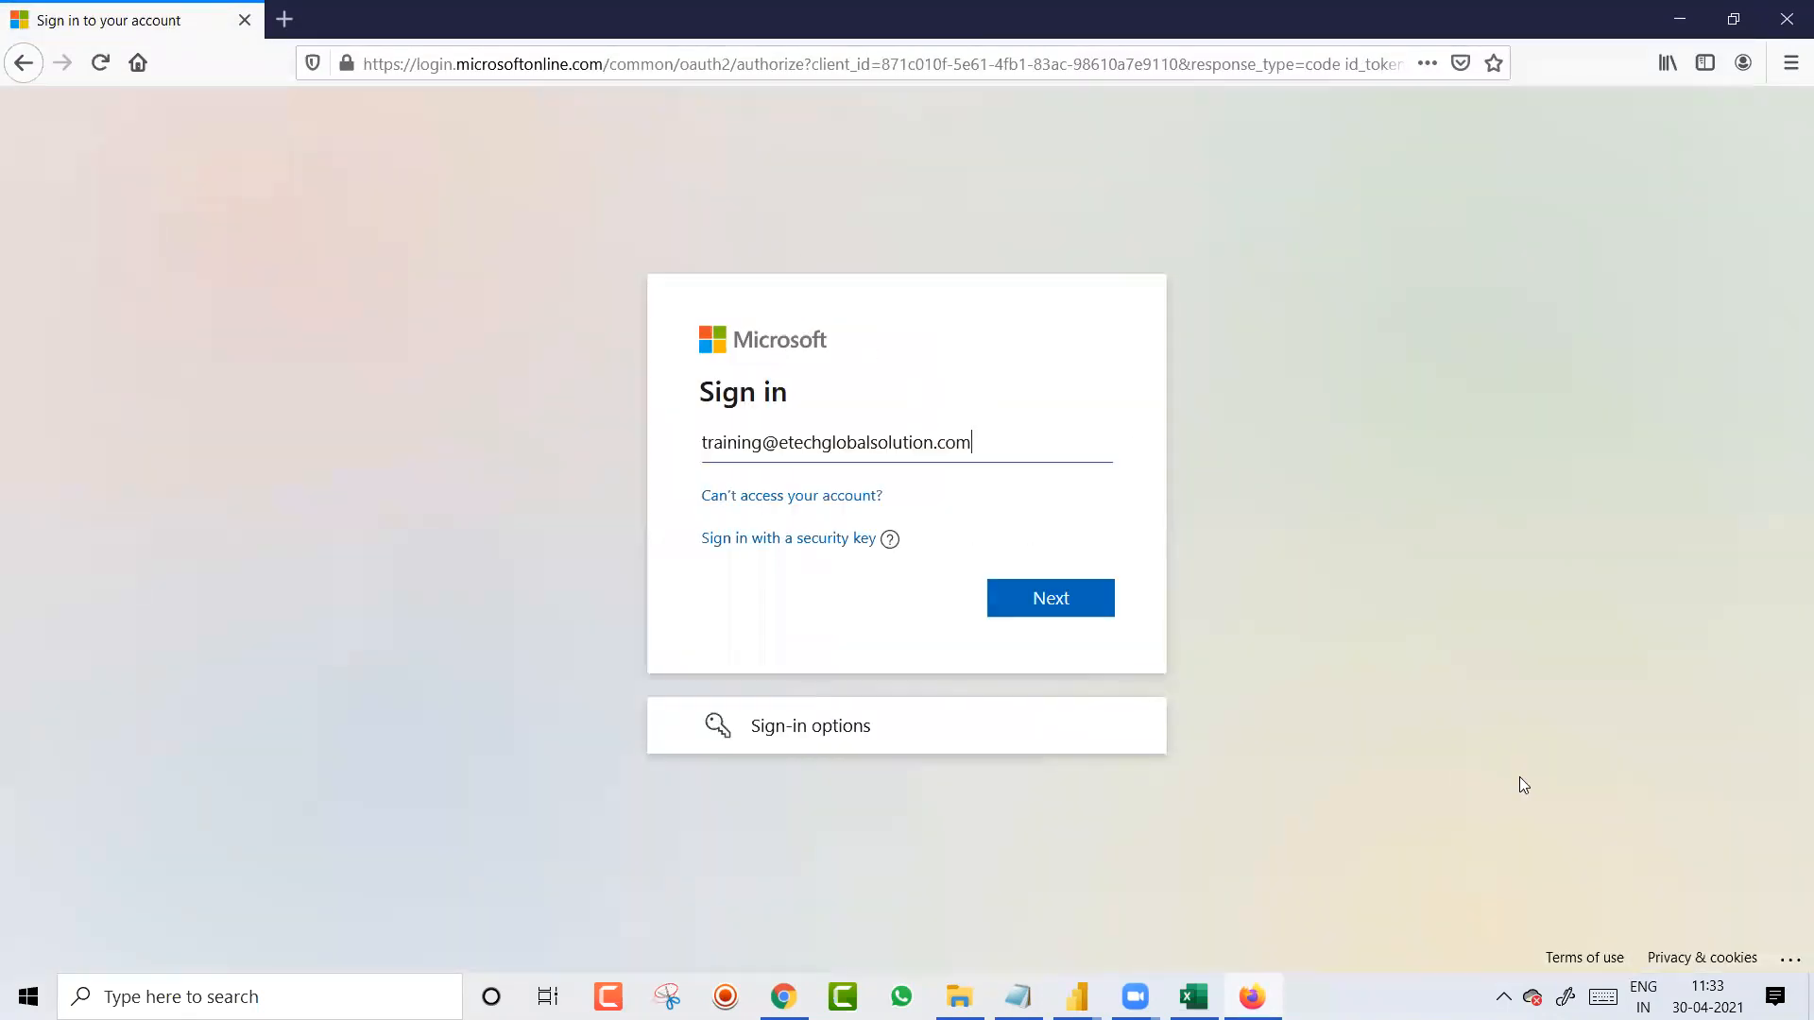
mouse_move(1252, 987)
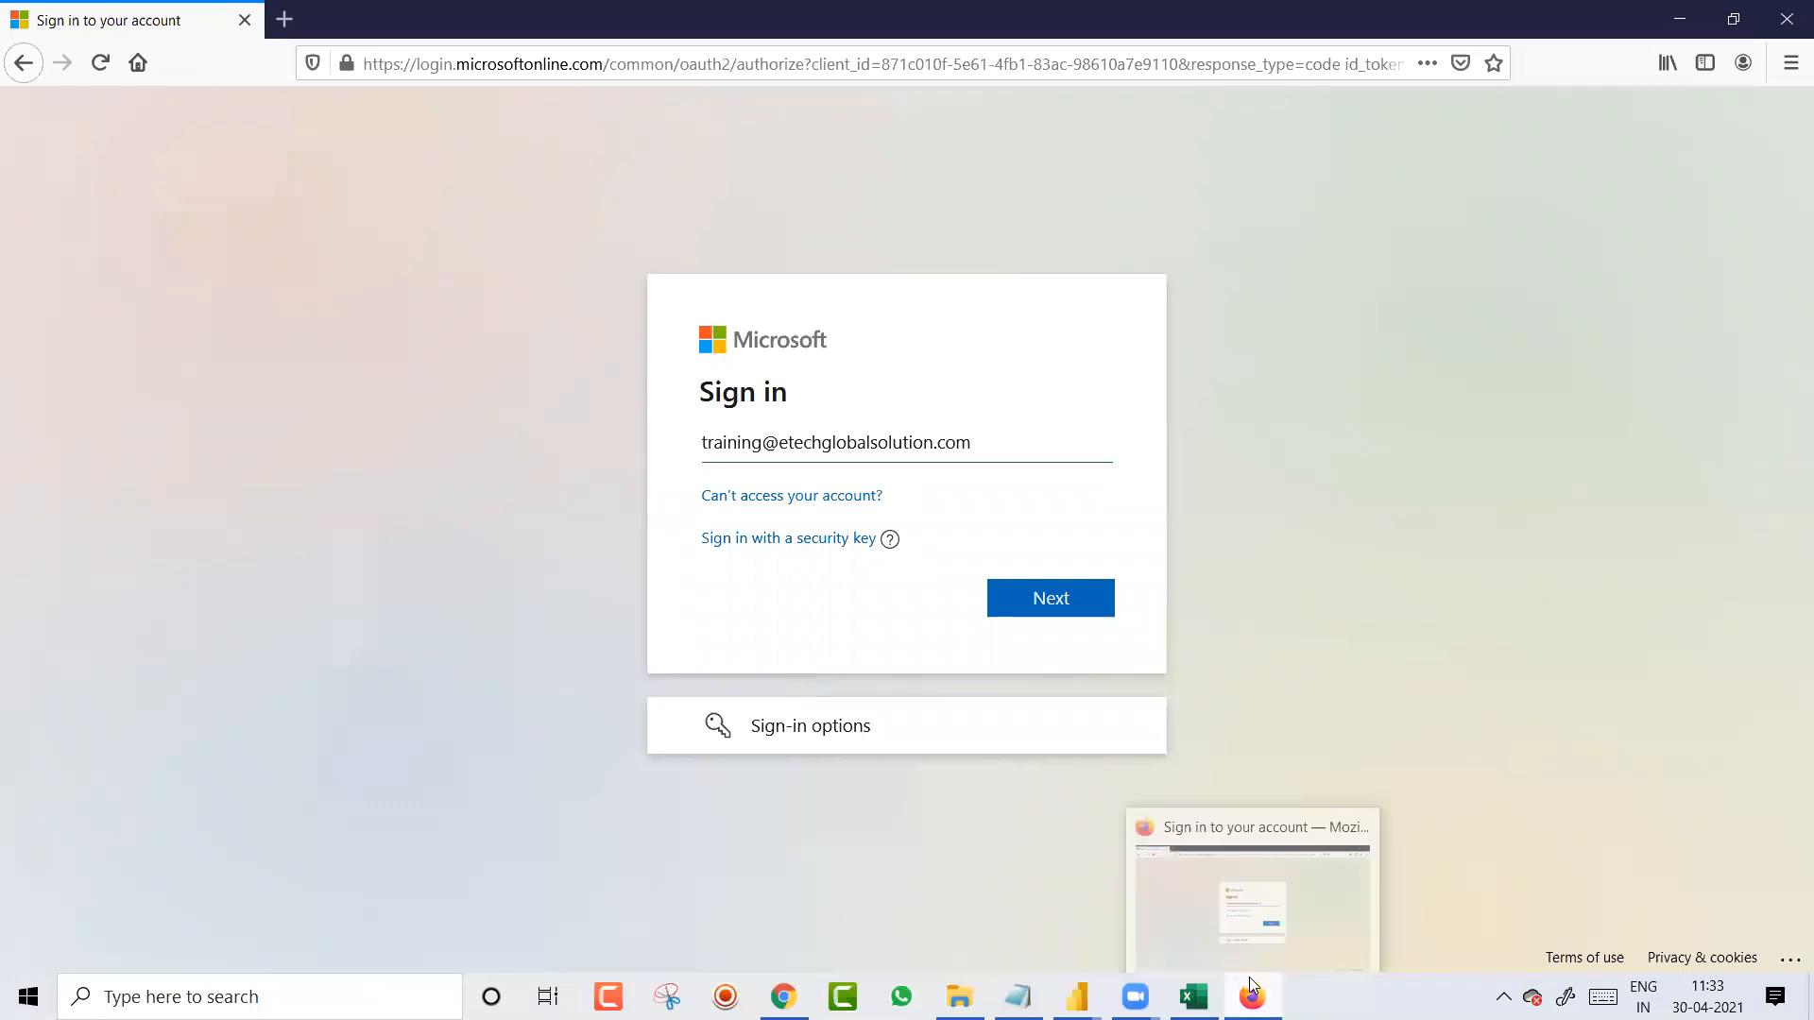
mouse_move(783, 997)
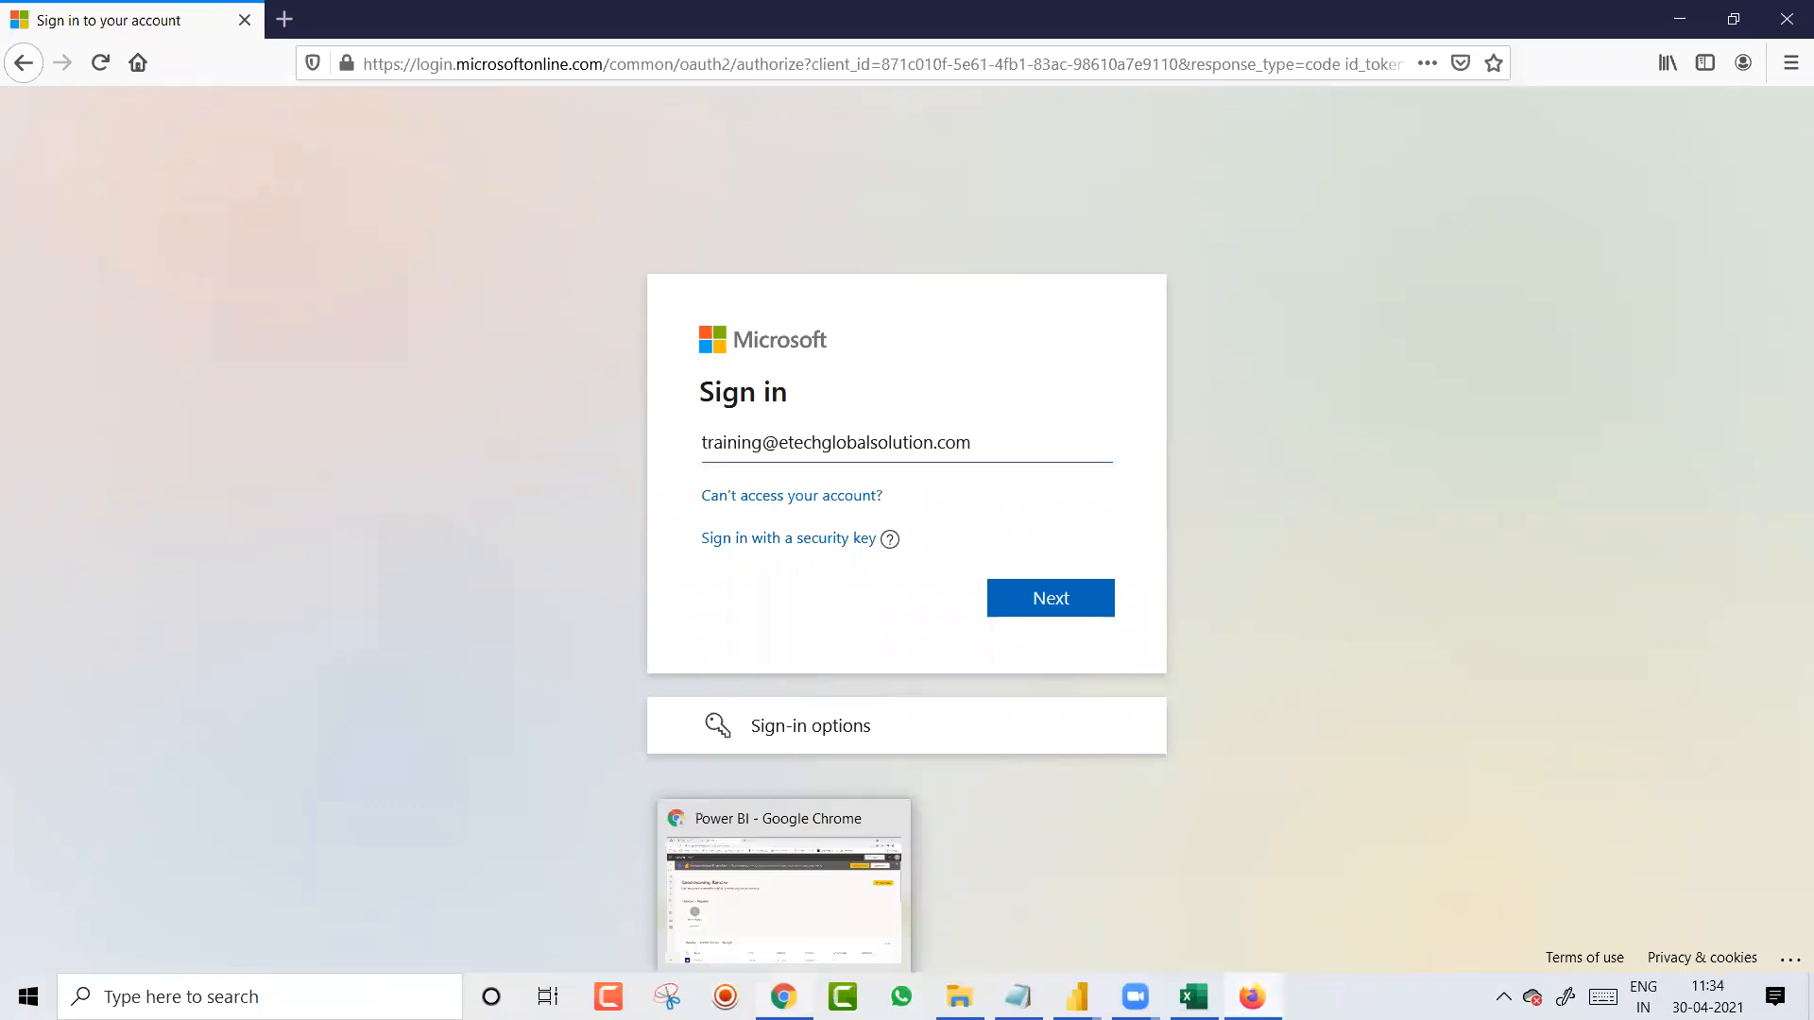
left_click(1058, 612)
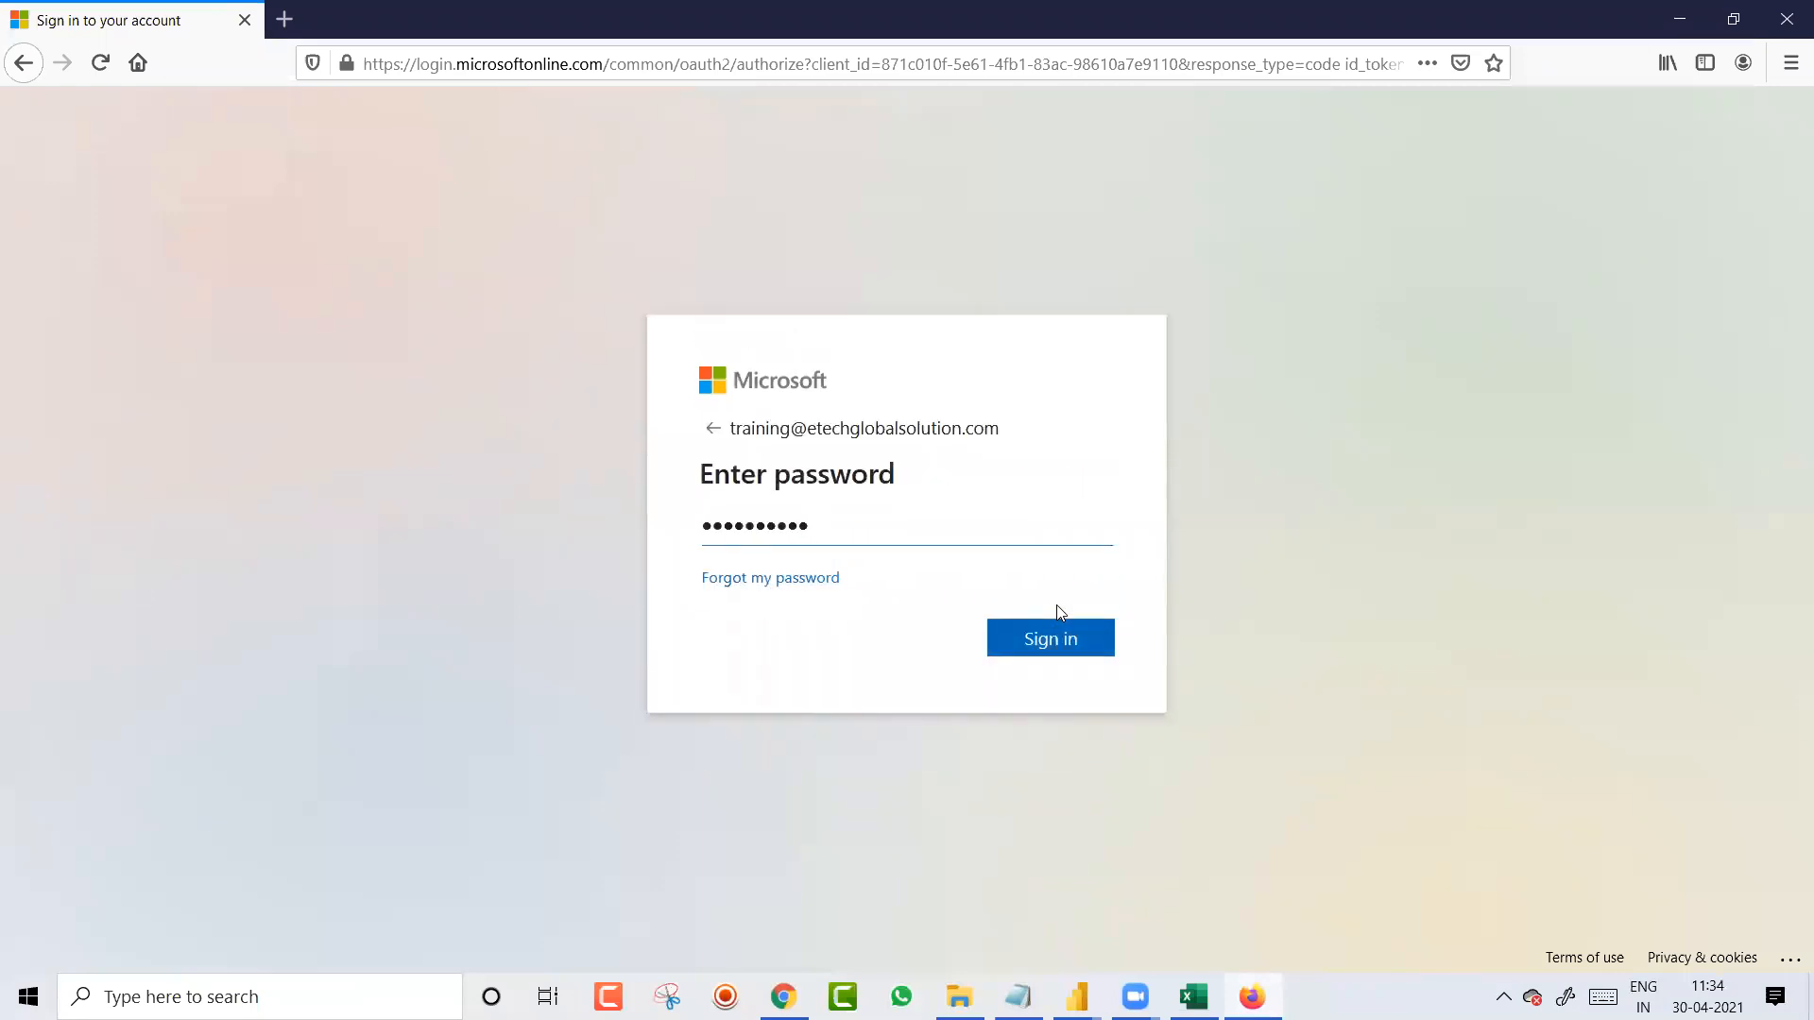
left_click(1055, 635)
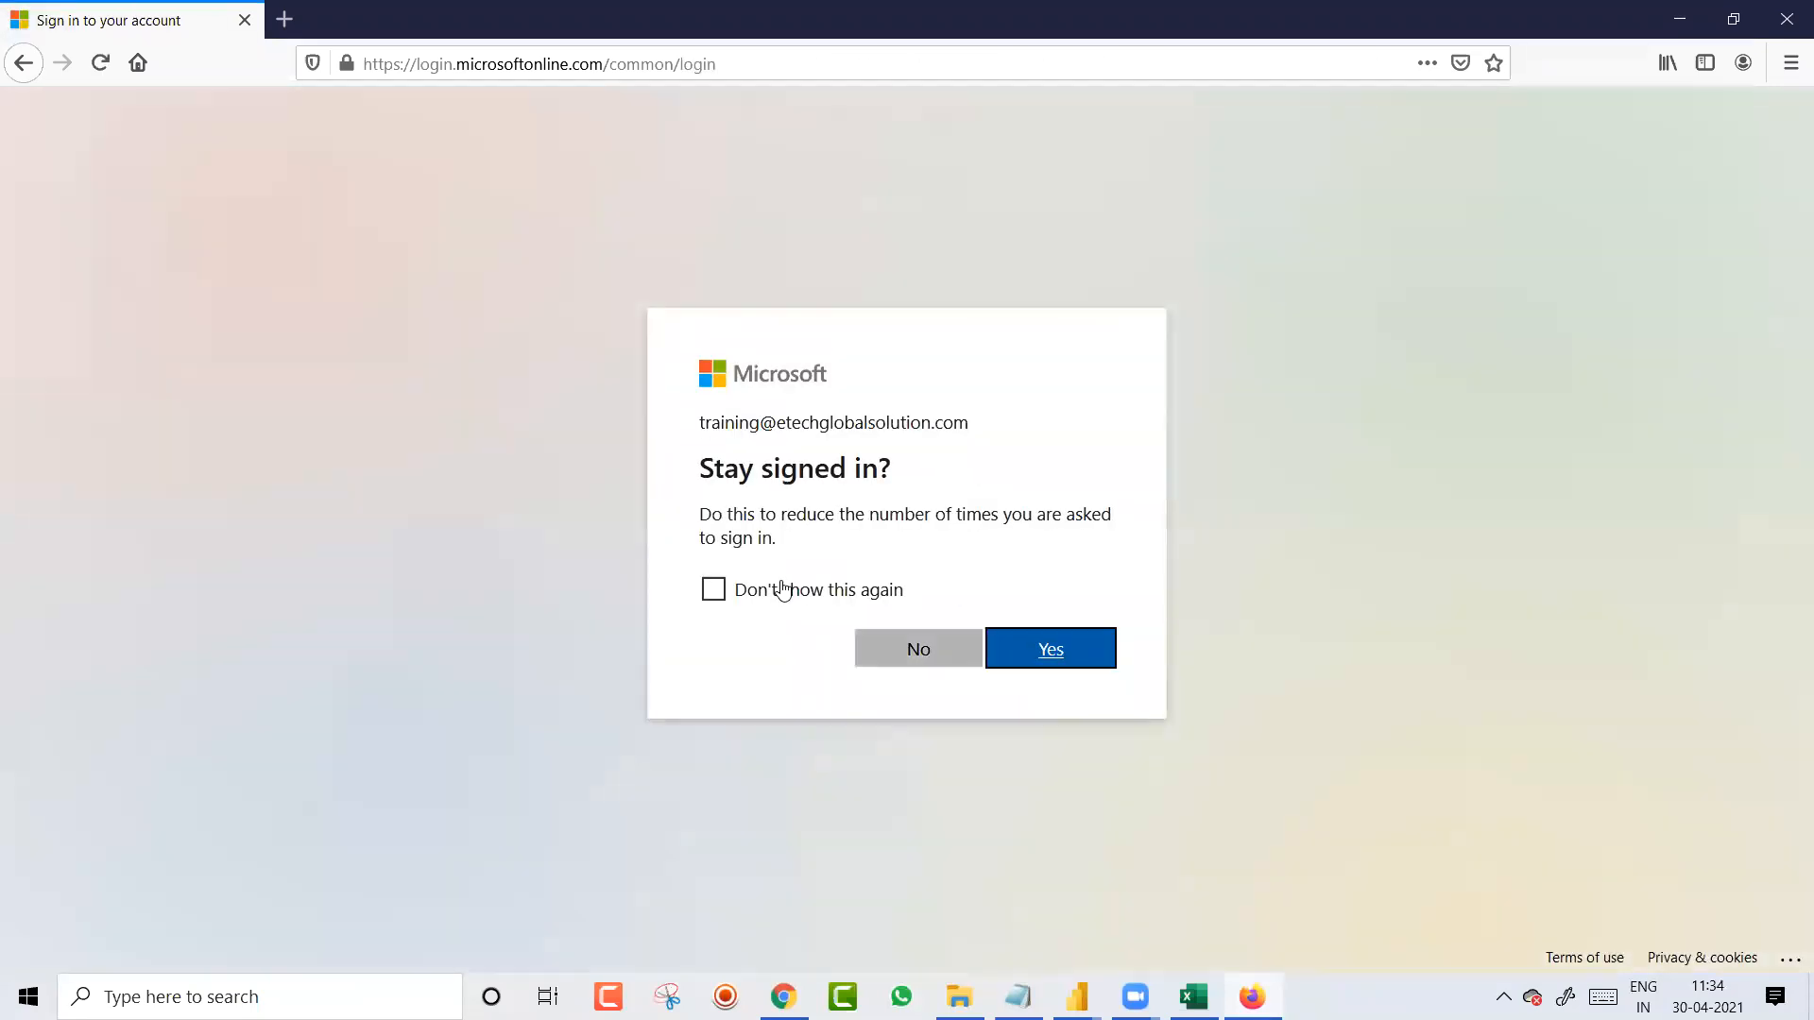
left_click(783, 589)
left_click(1033, 650)
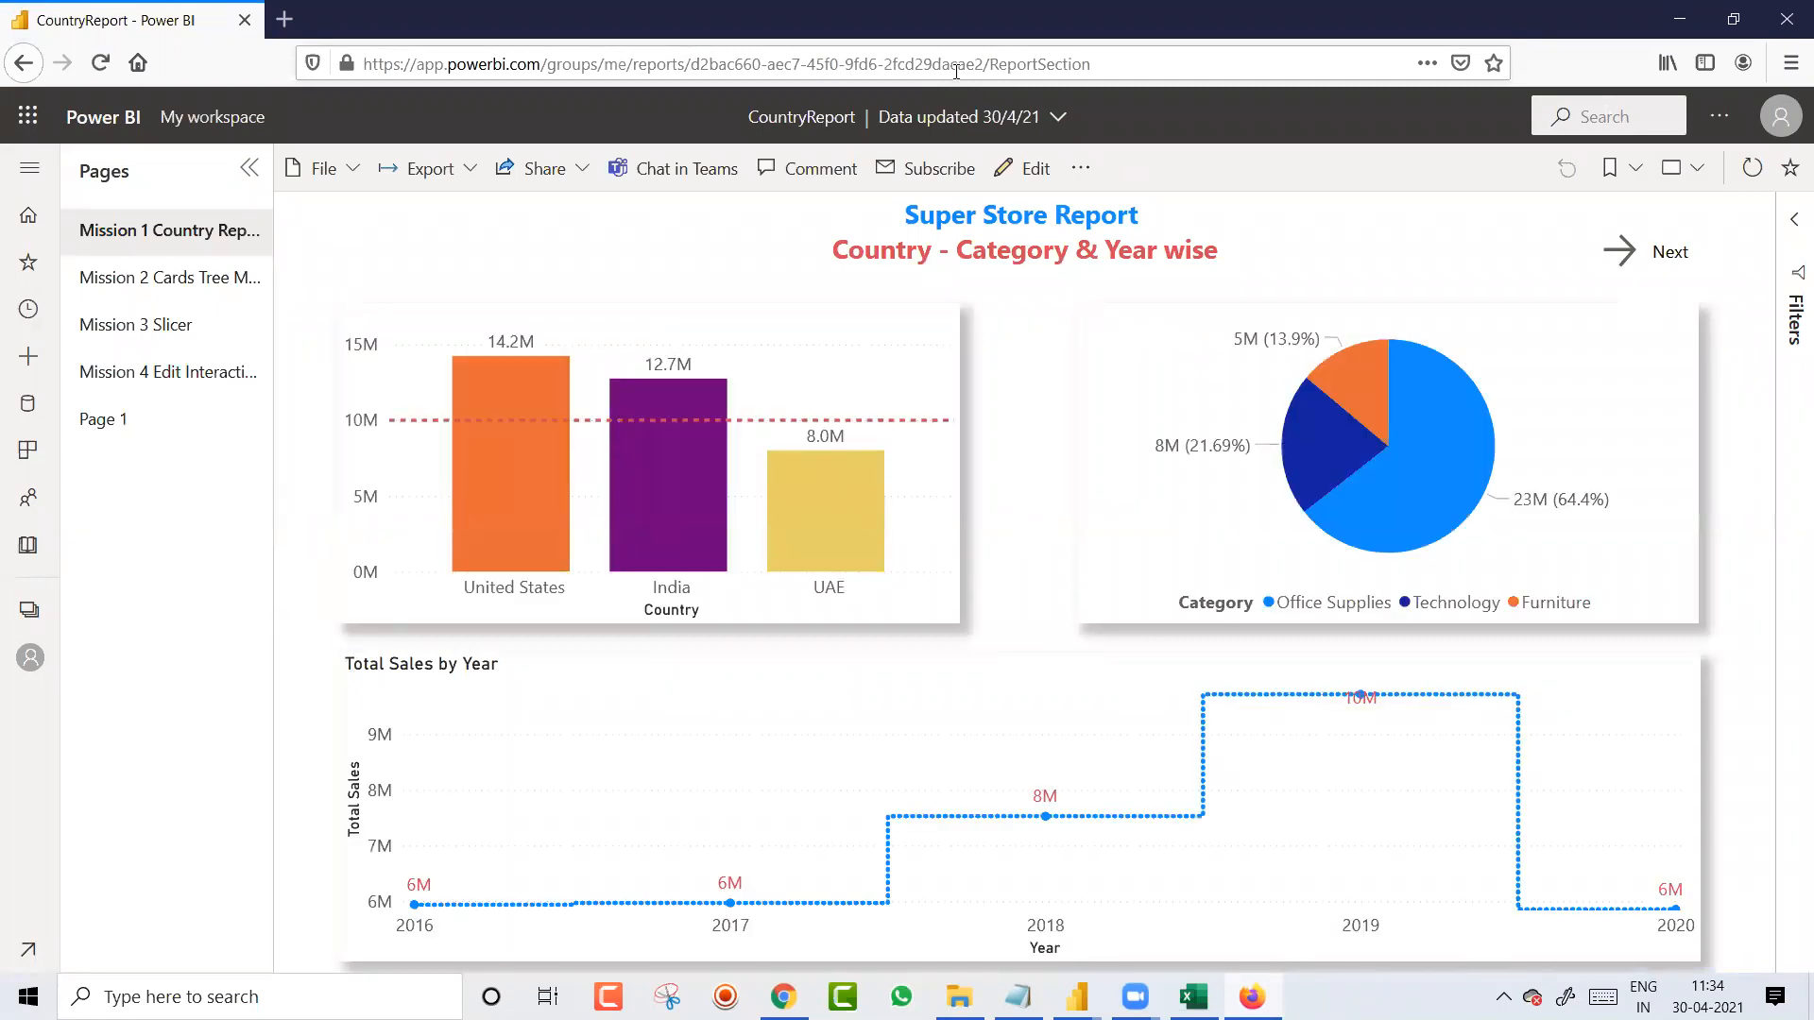
Step: Show the published report's web address and page forward through the report from Mission 1 to Mission 4
left_click(956, 64)
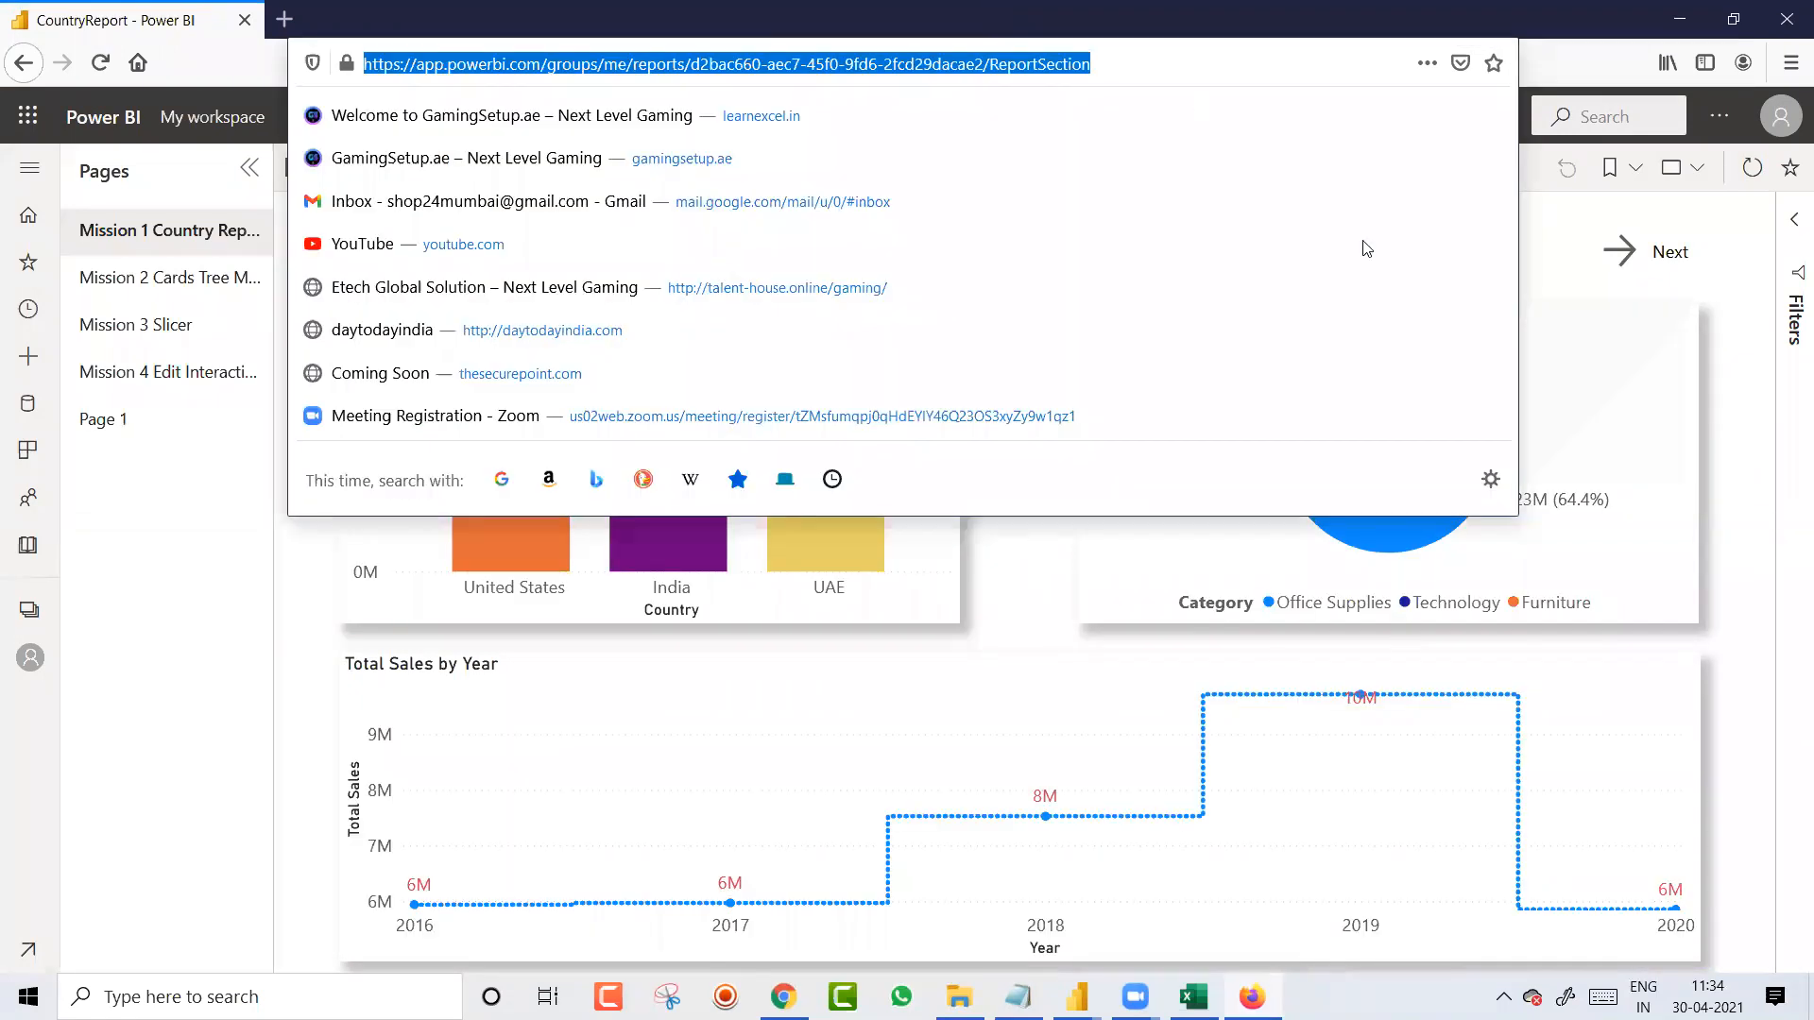
key("Escape")
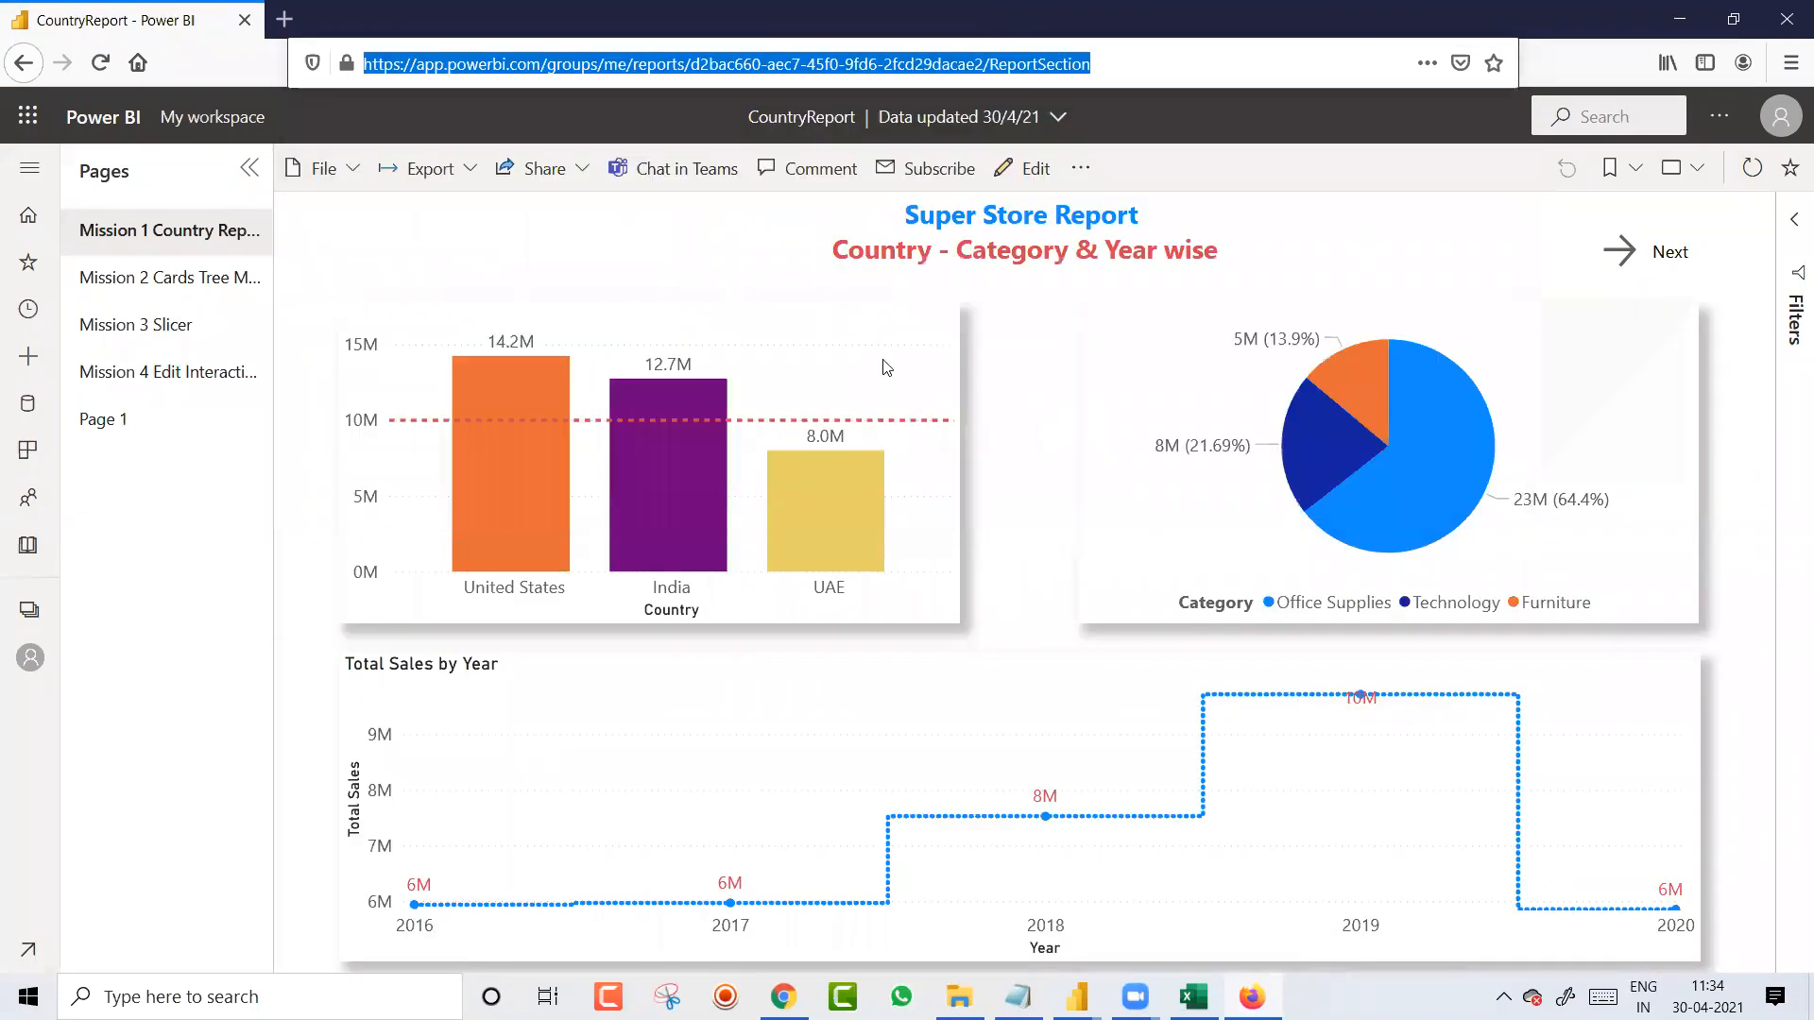
left_click(1623, 257)
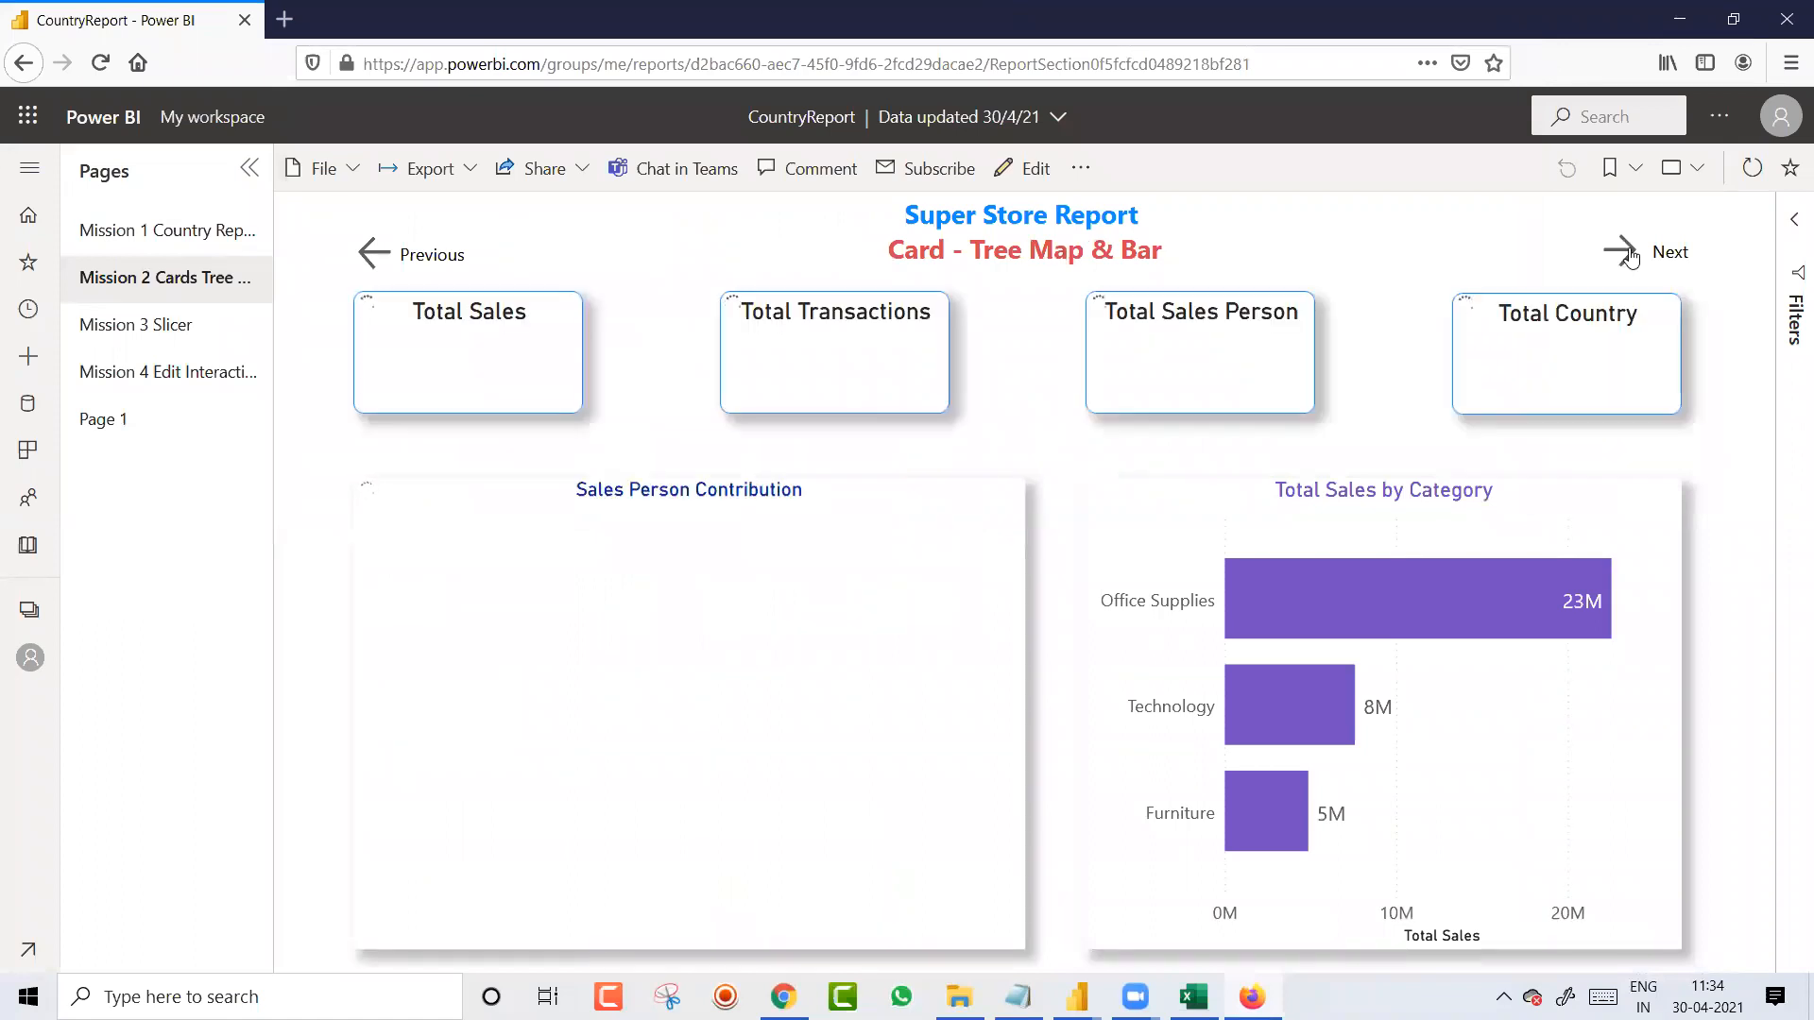
left_click(1632, 257)
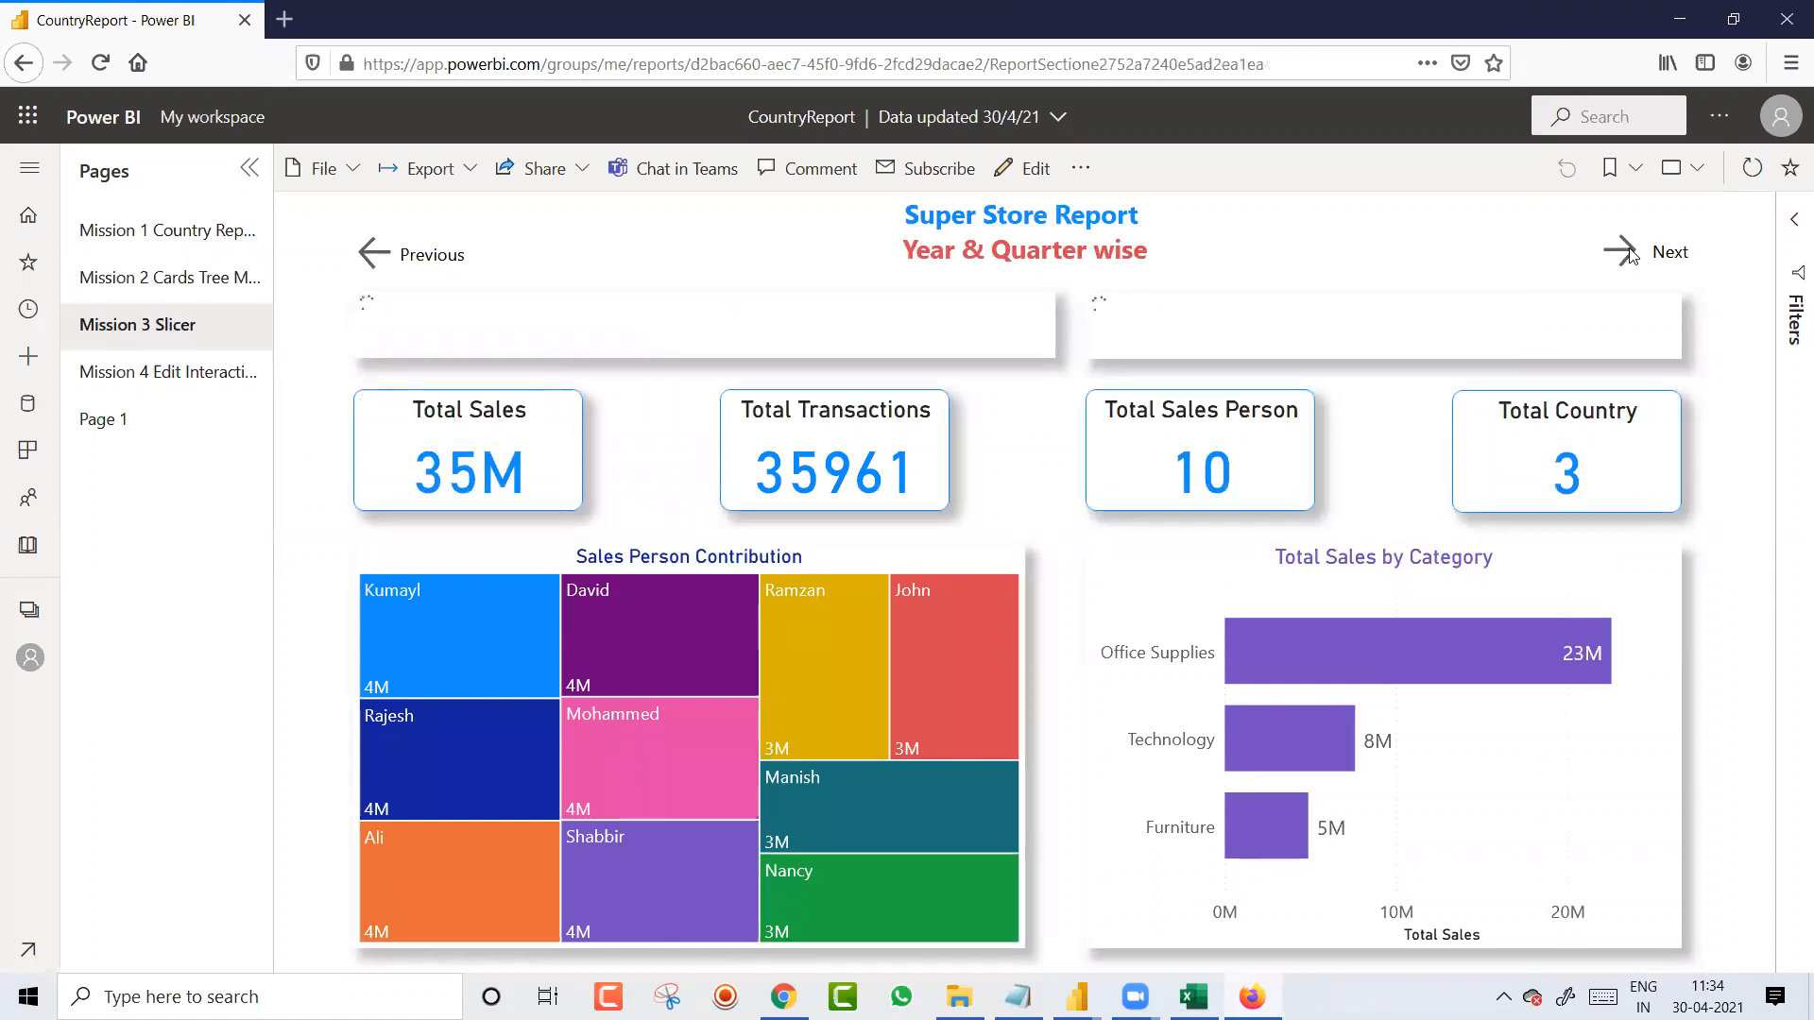
left_click(1632, 255)
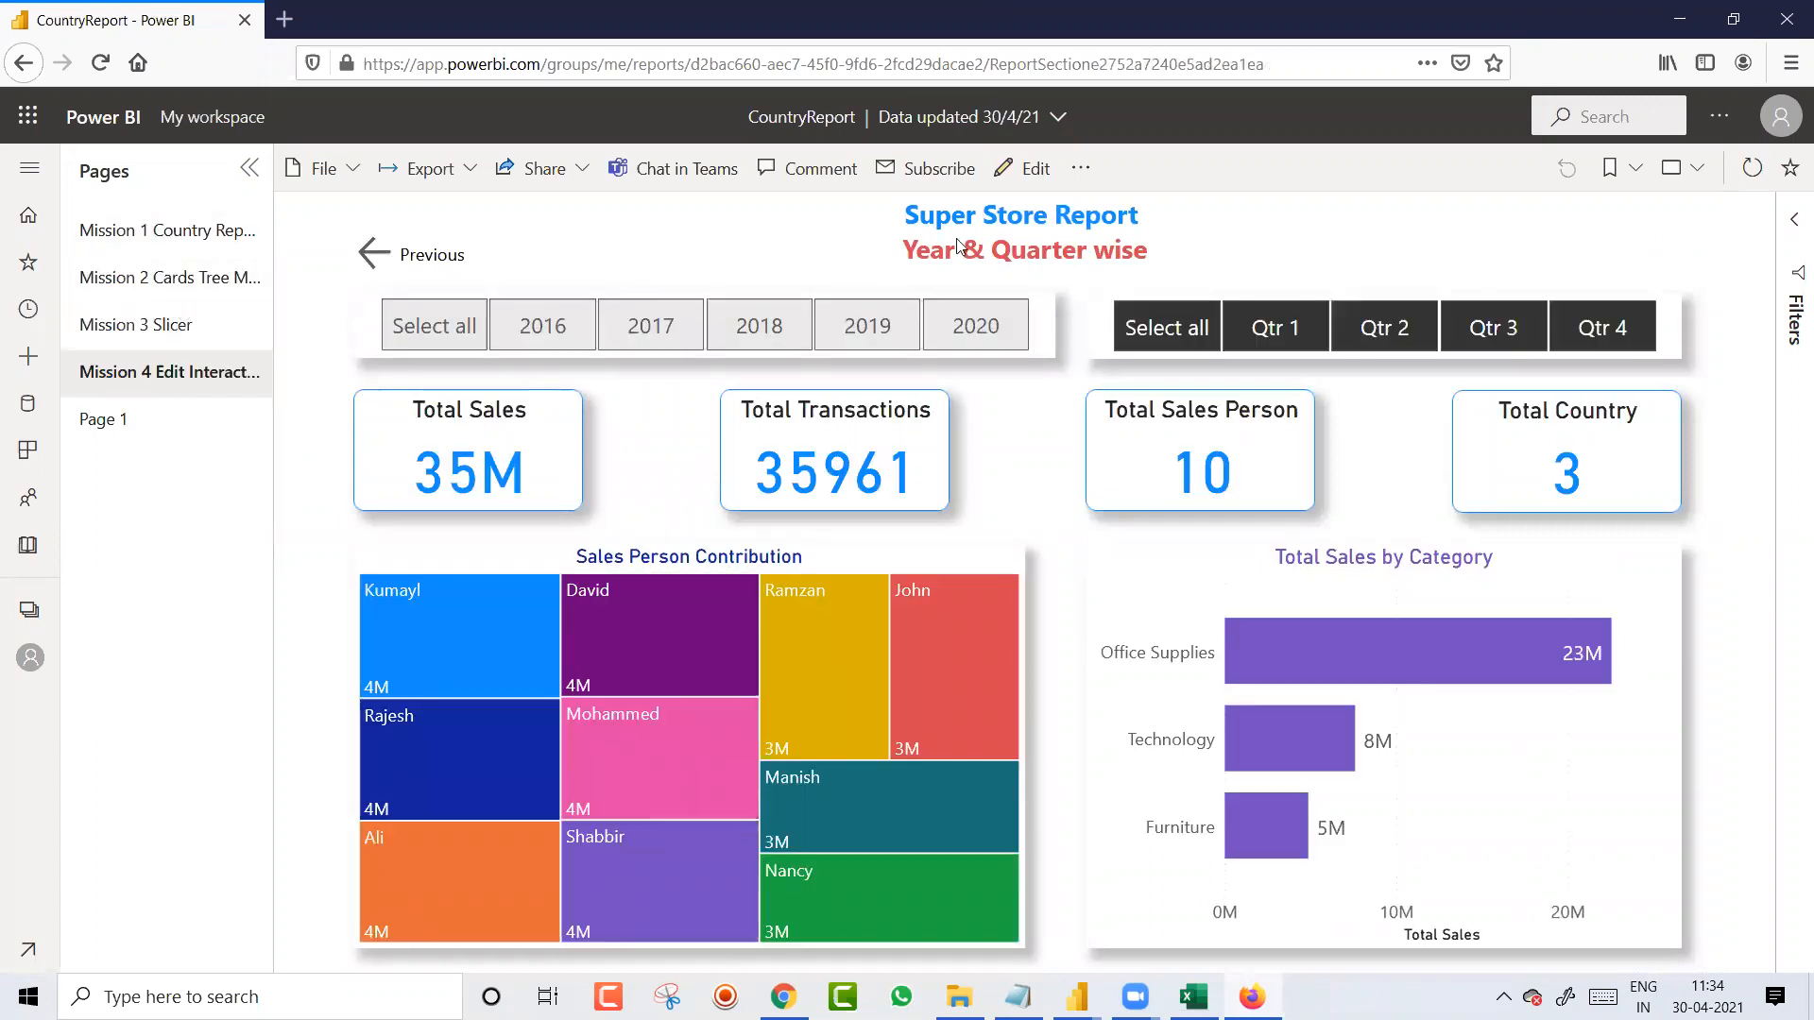
Step: Return to the Mission 1 Country Report page and examine the report's sharing options, including Embed report
left_click(162, 231)
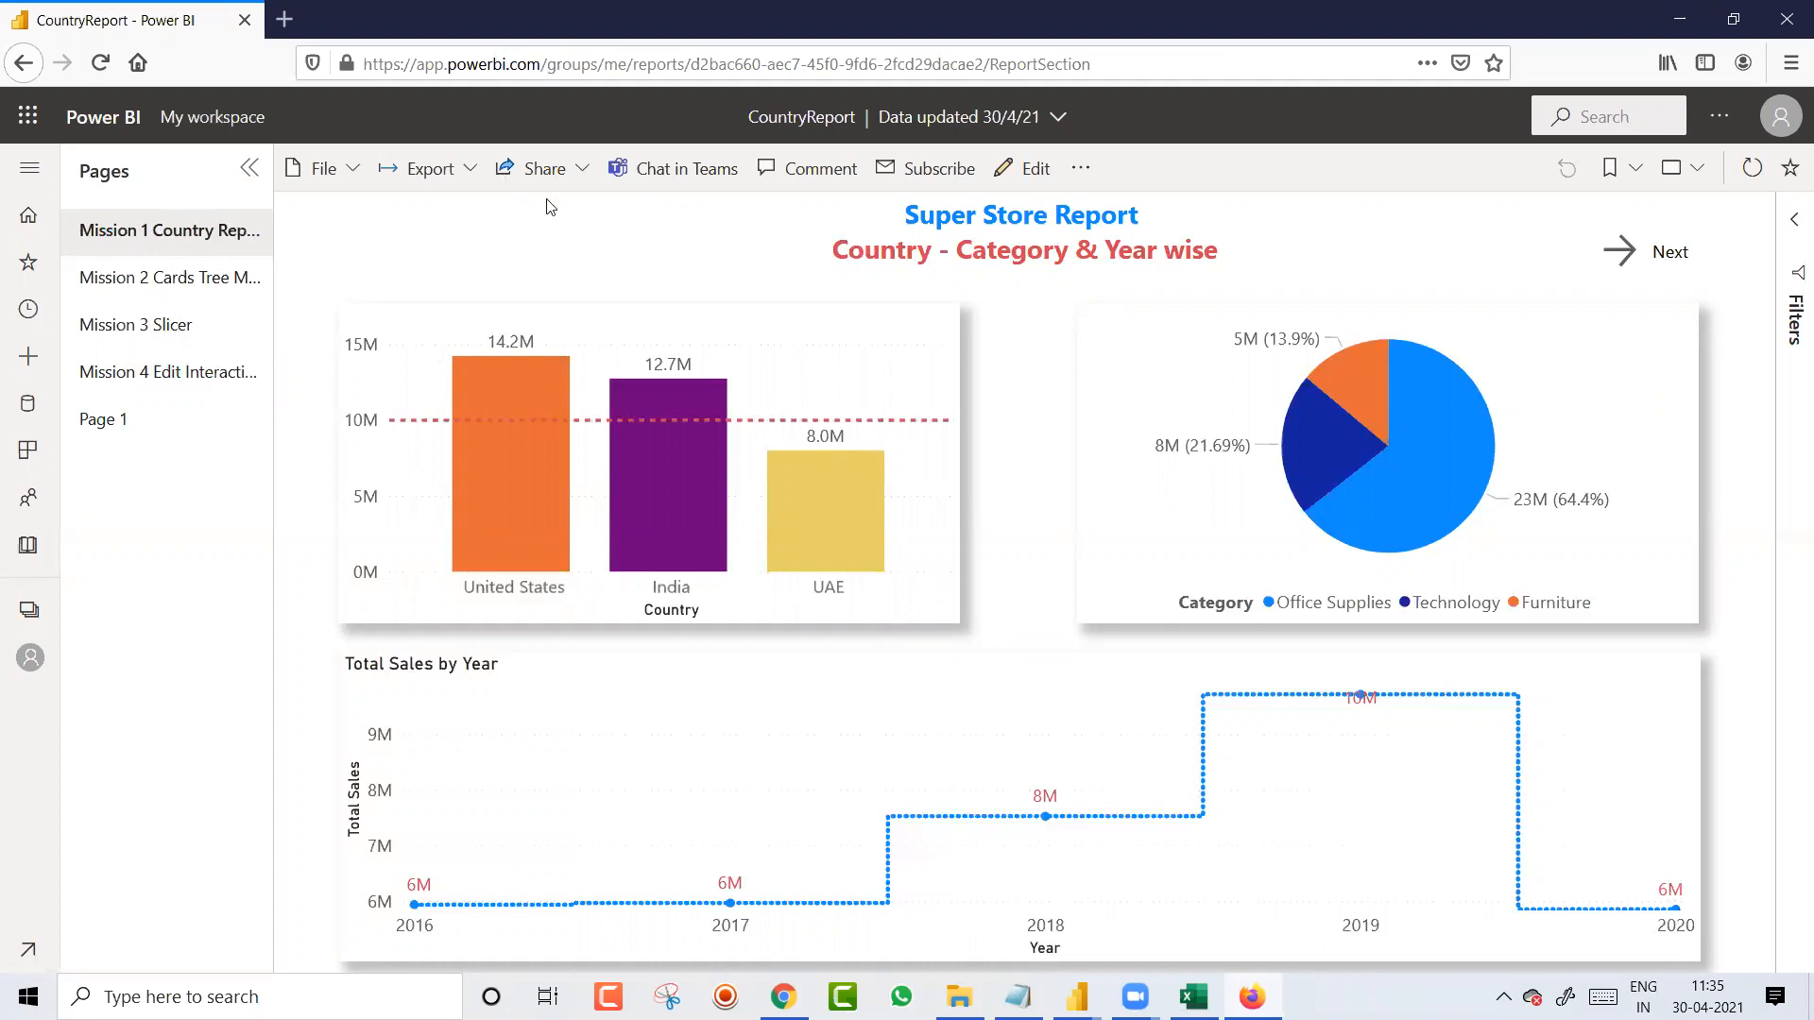
left_click(585, 171)
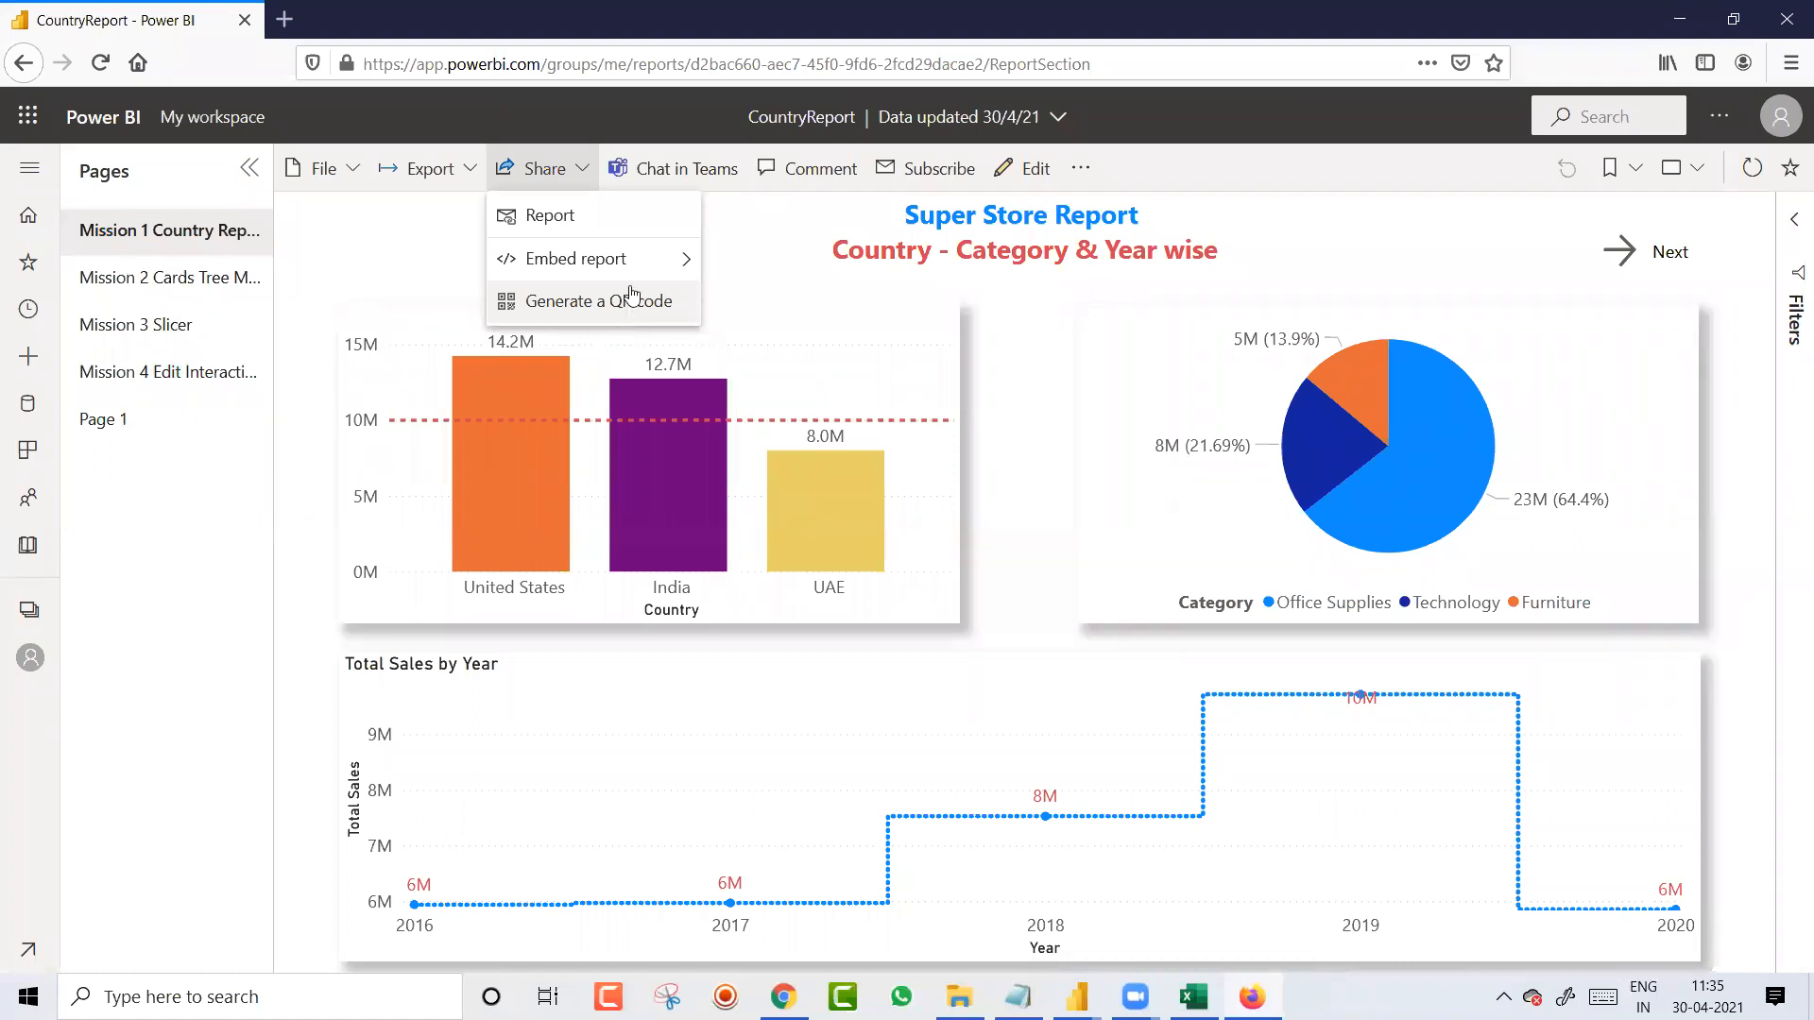
mouse_move(651, 273)
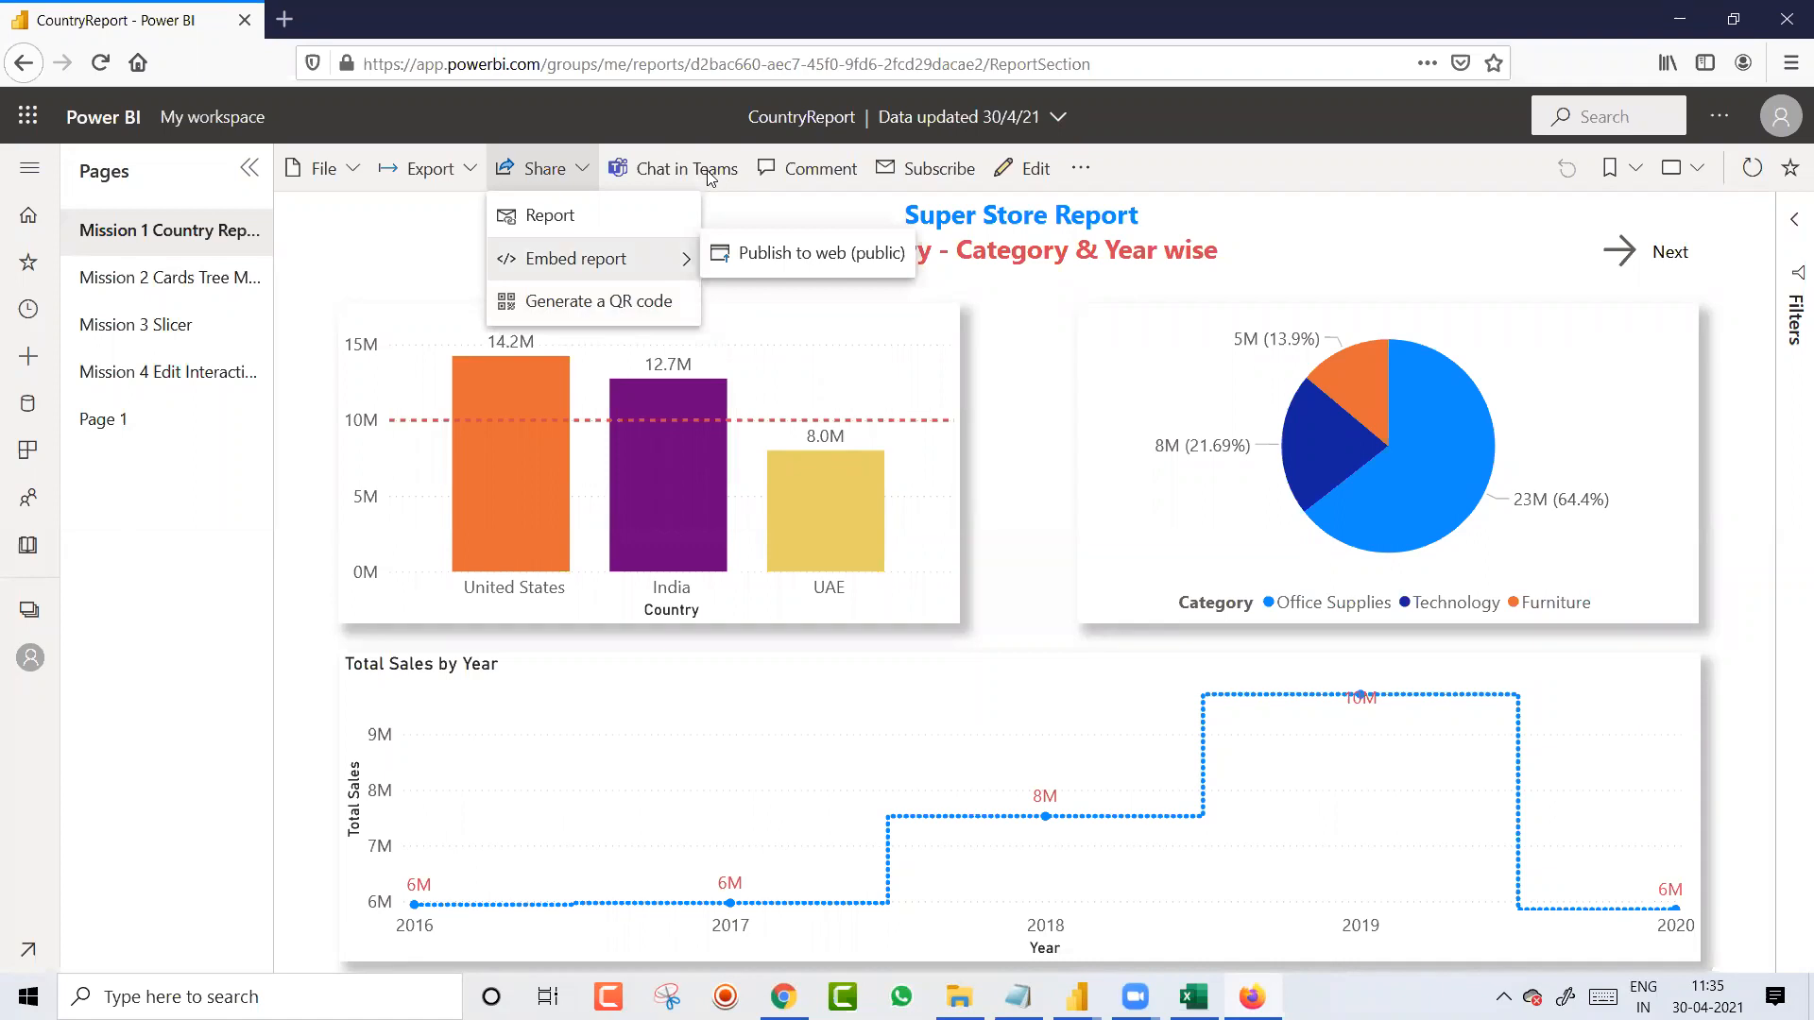
Step: Export all pages of the report to PDF with current values and open CountryReport.pdf in Adobe Acrobat Reader DC
left_click(465, 175)
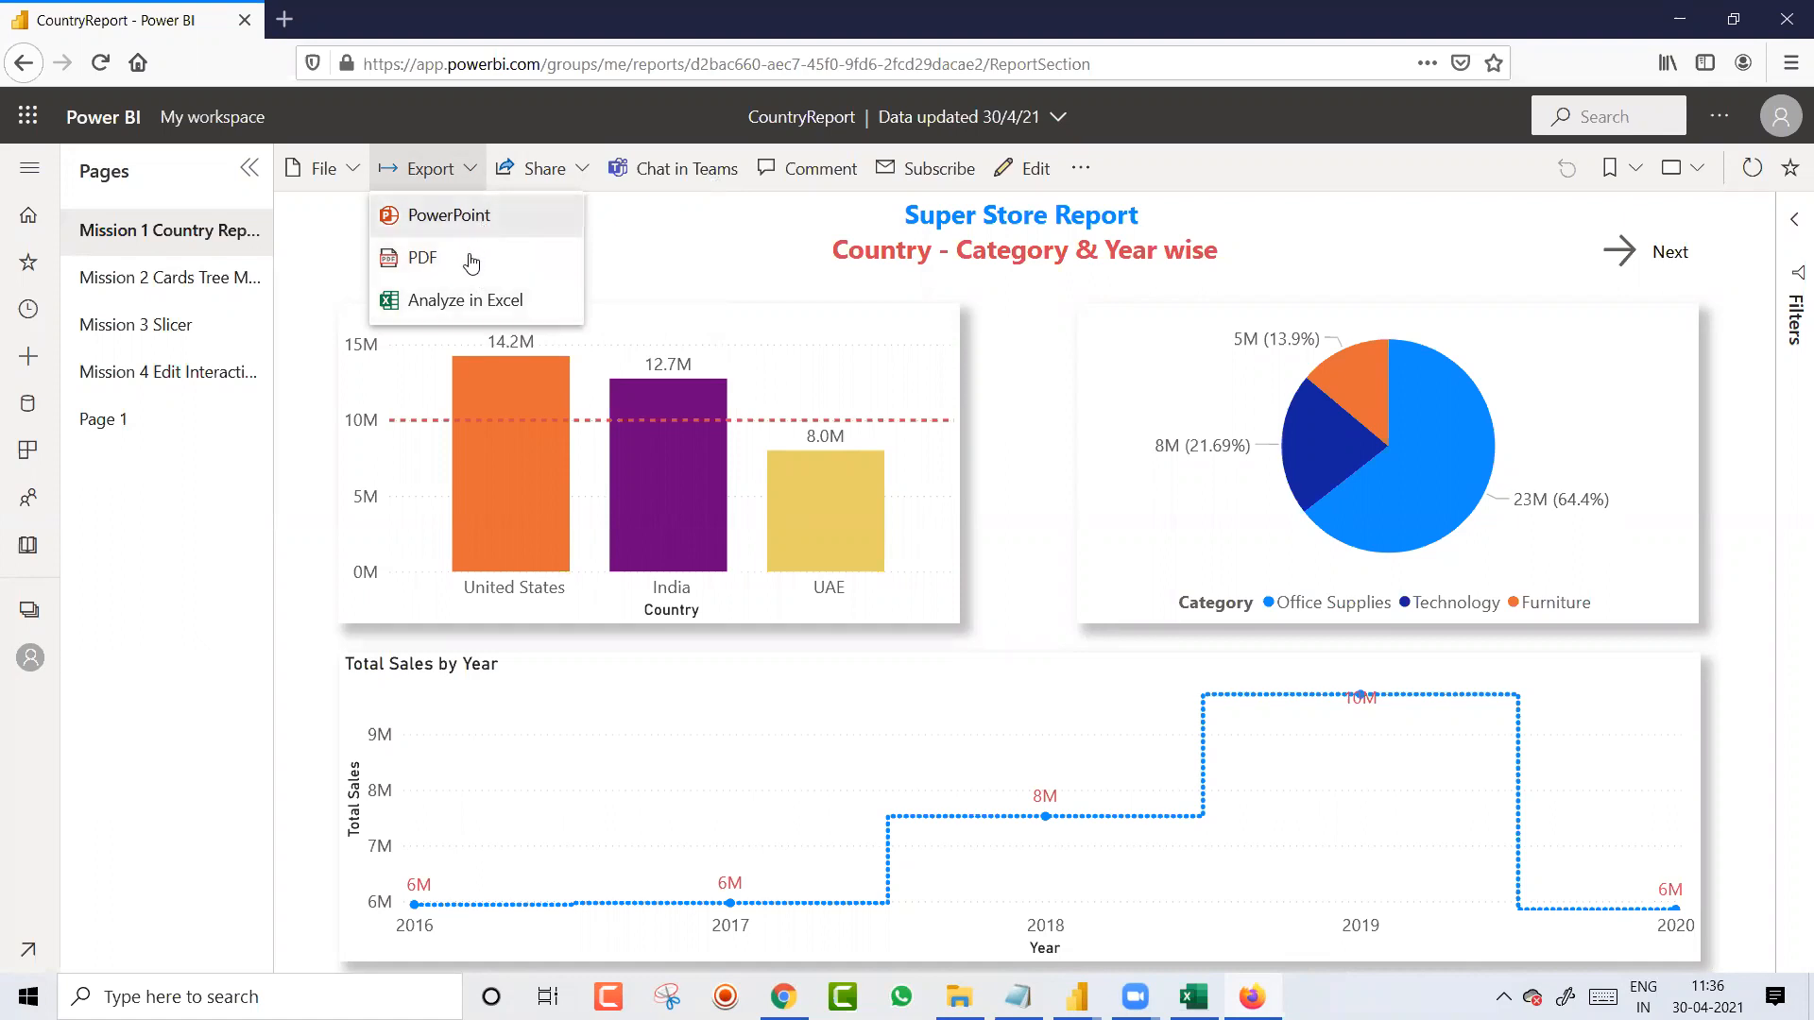
left_click(472, 261)
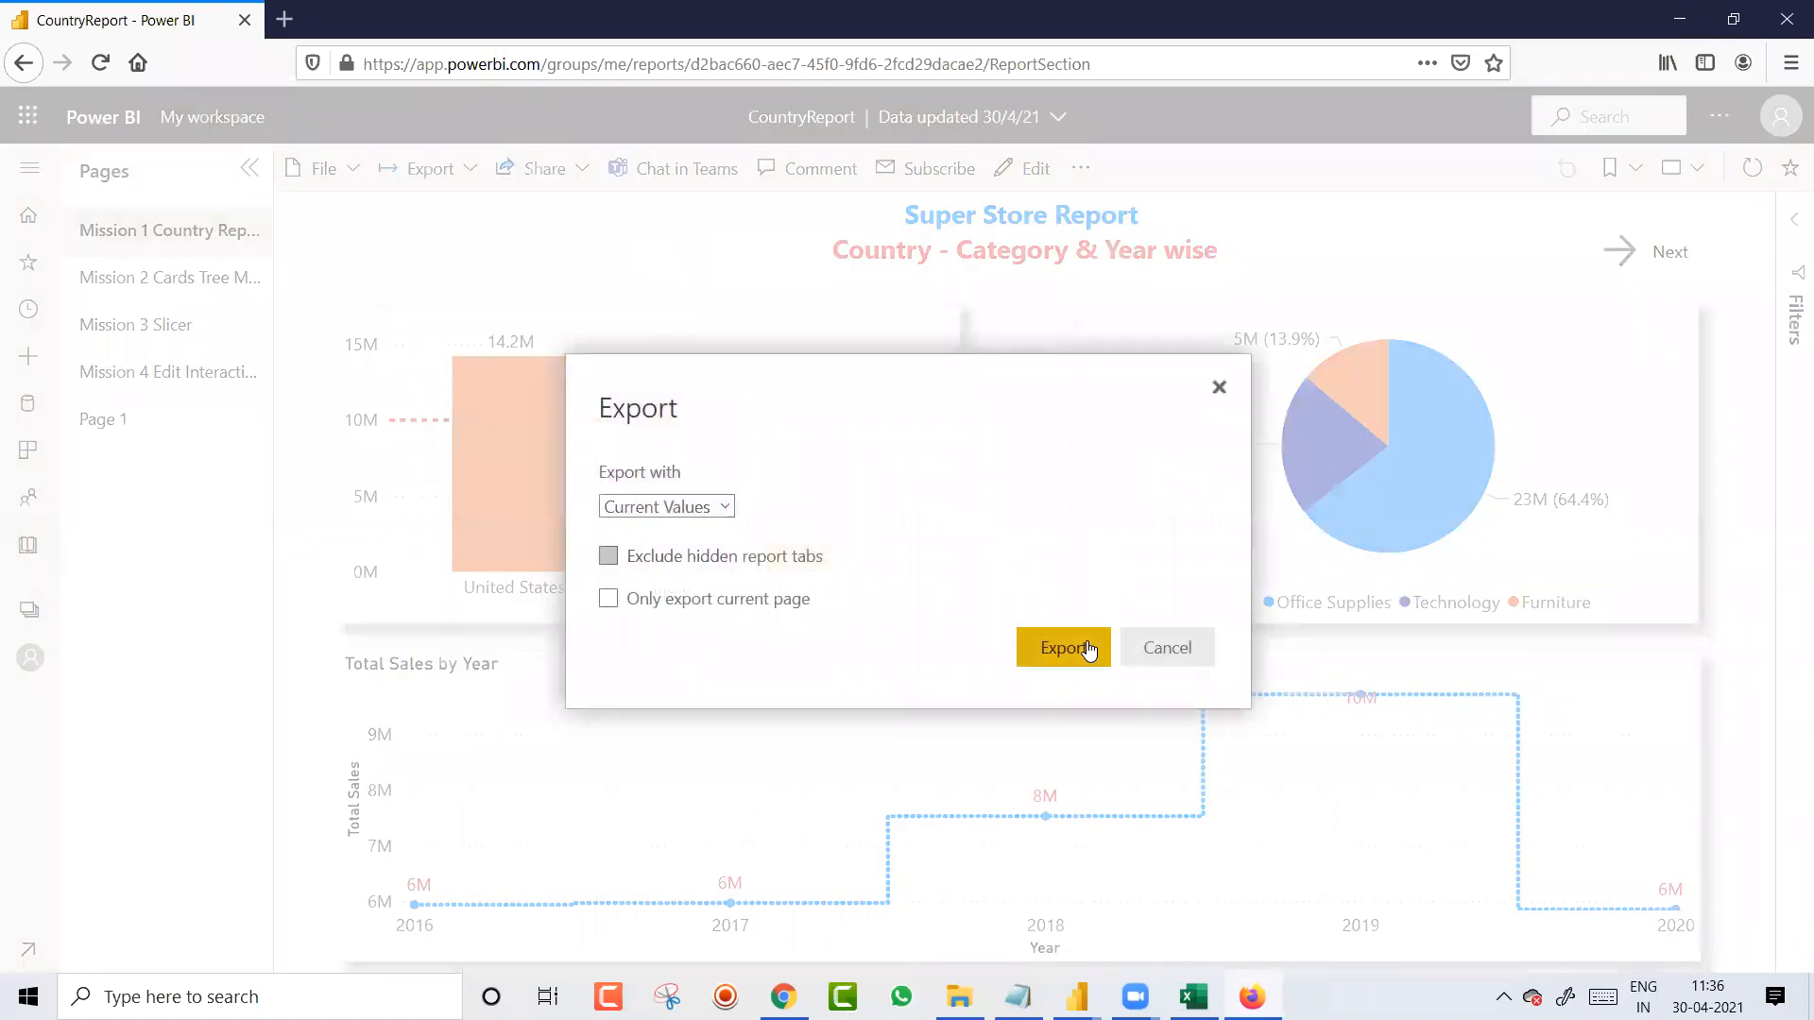
left_click(1086, 648)
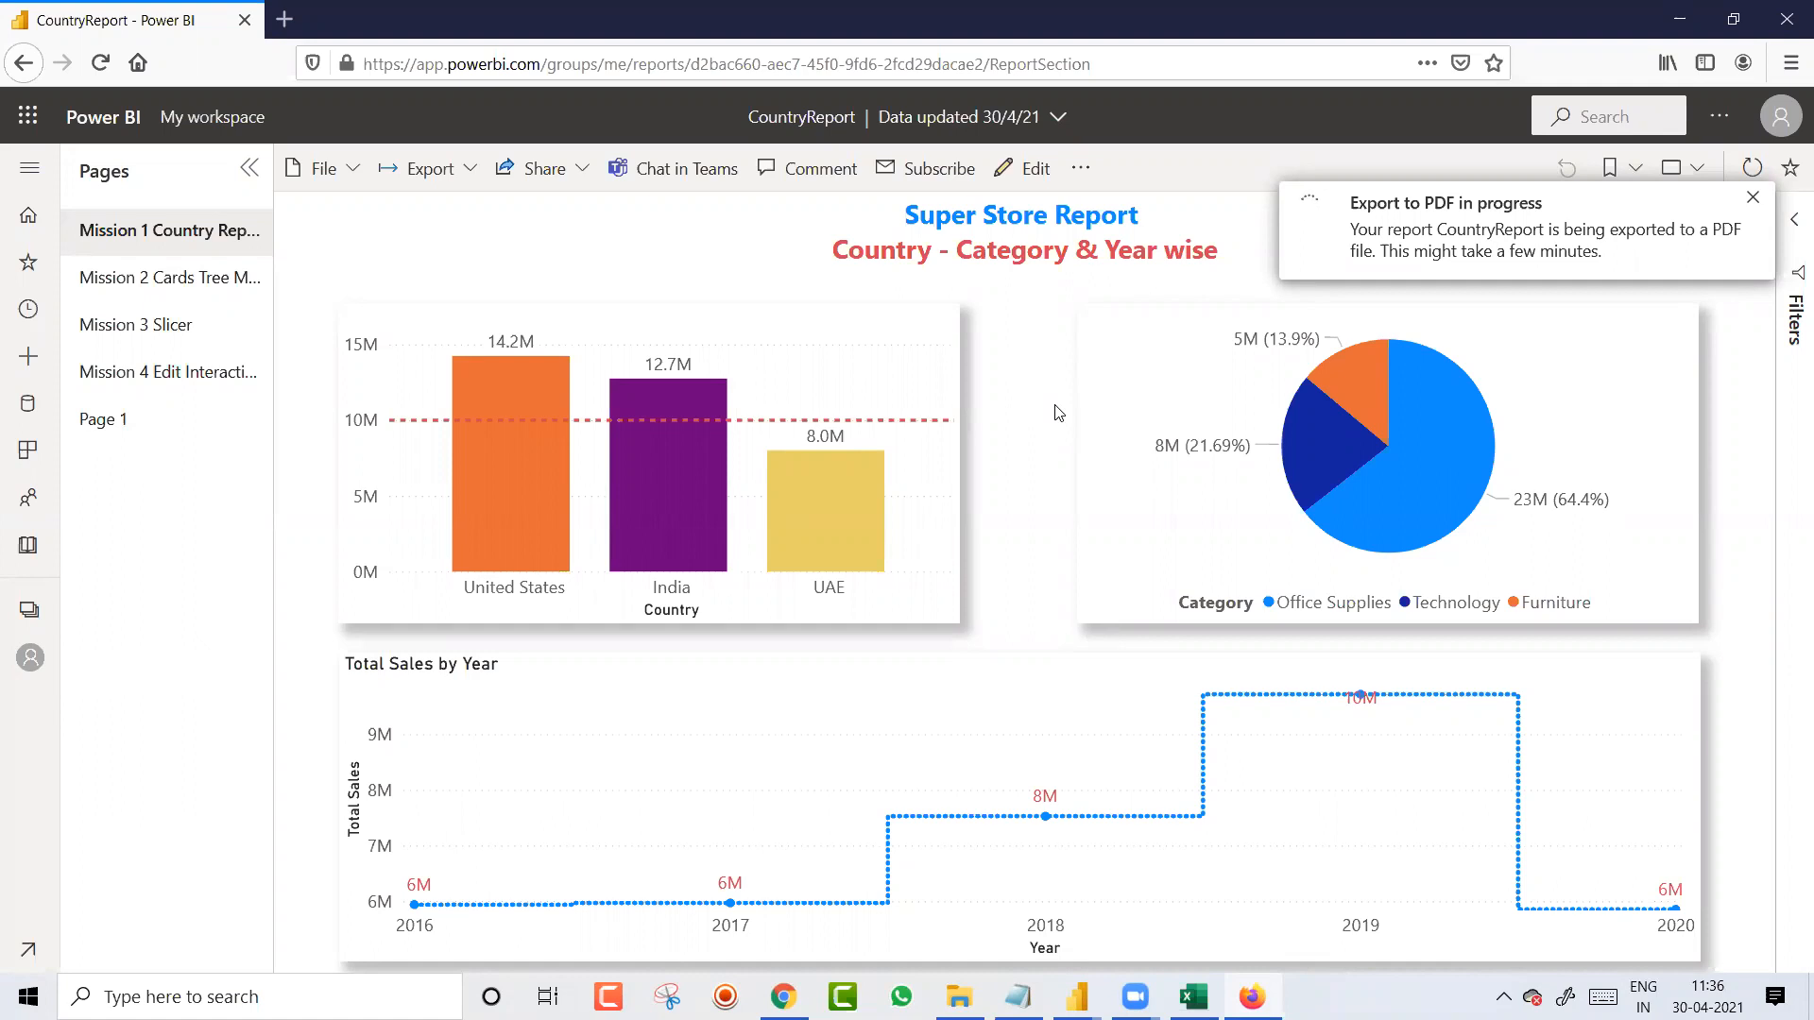
left_click(470, 170)
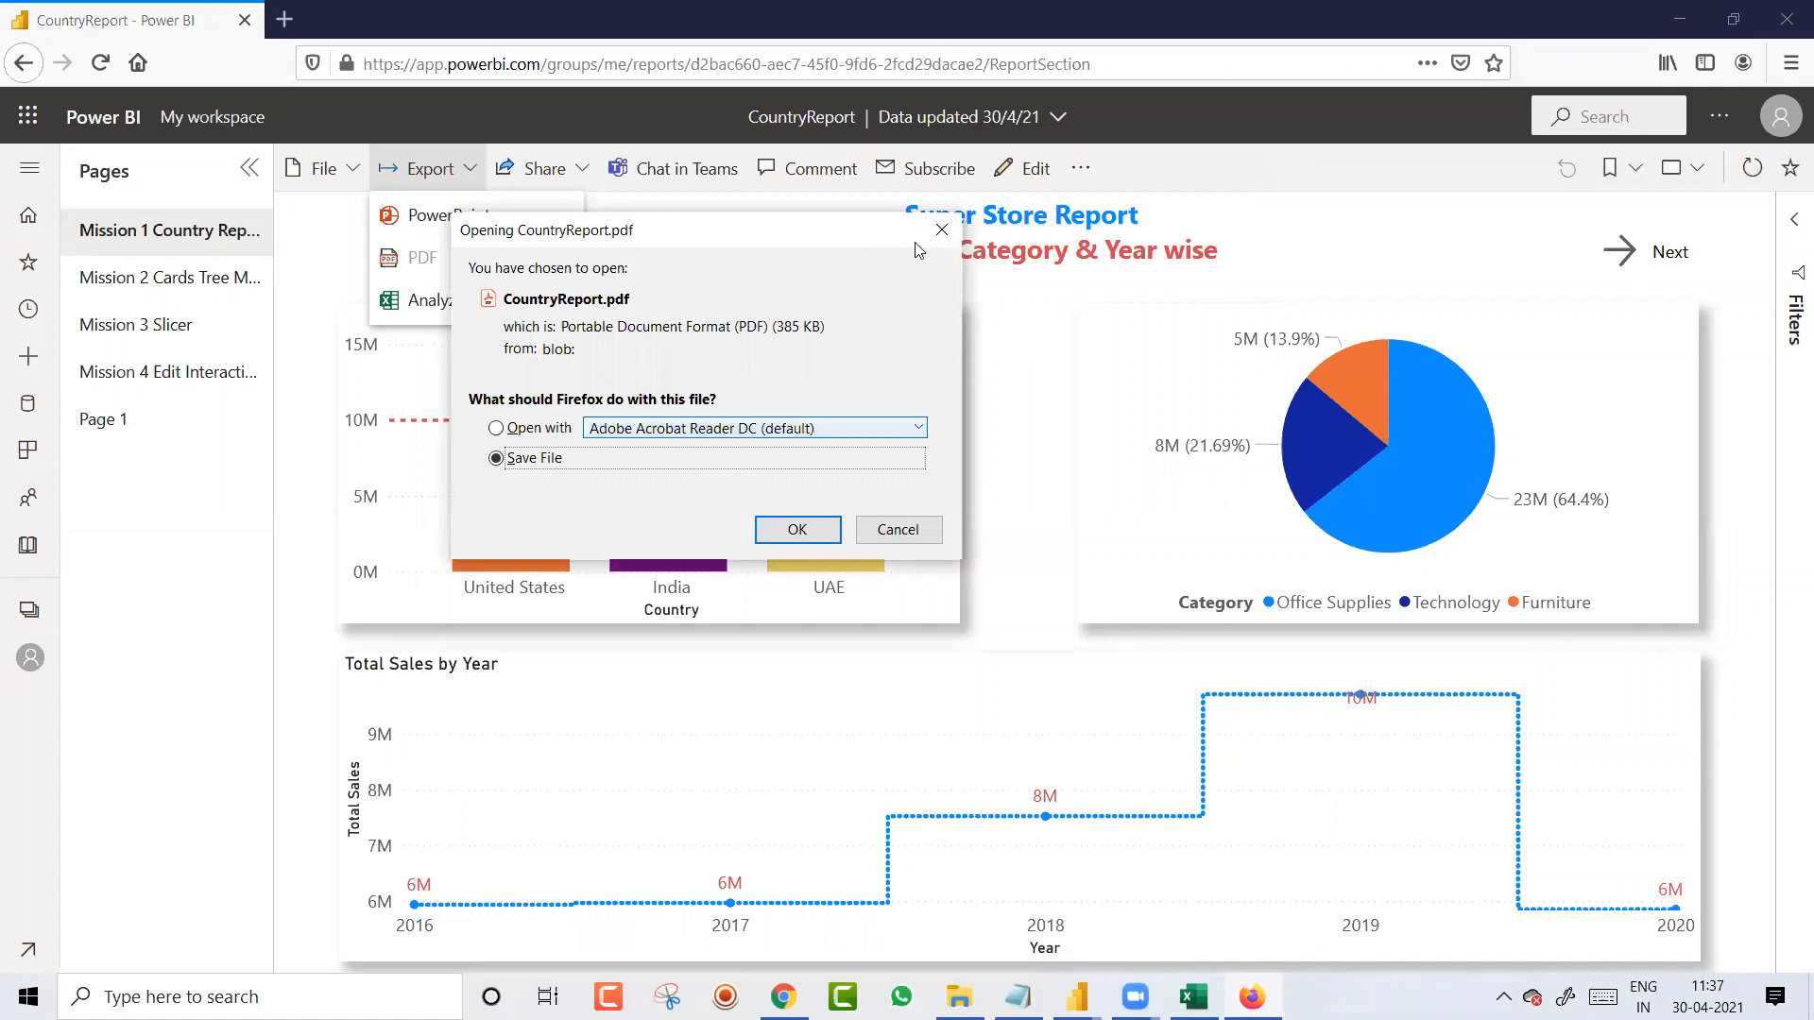
left_click(548, 430)
left_click(780, 531)
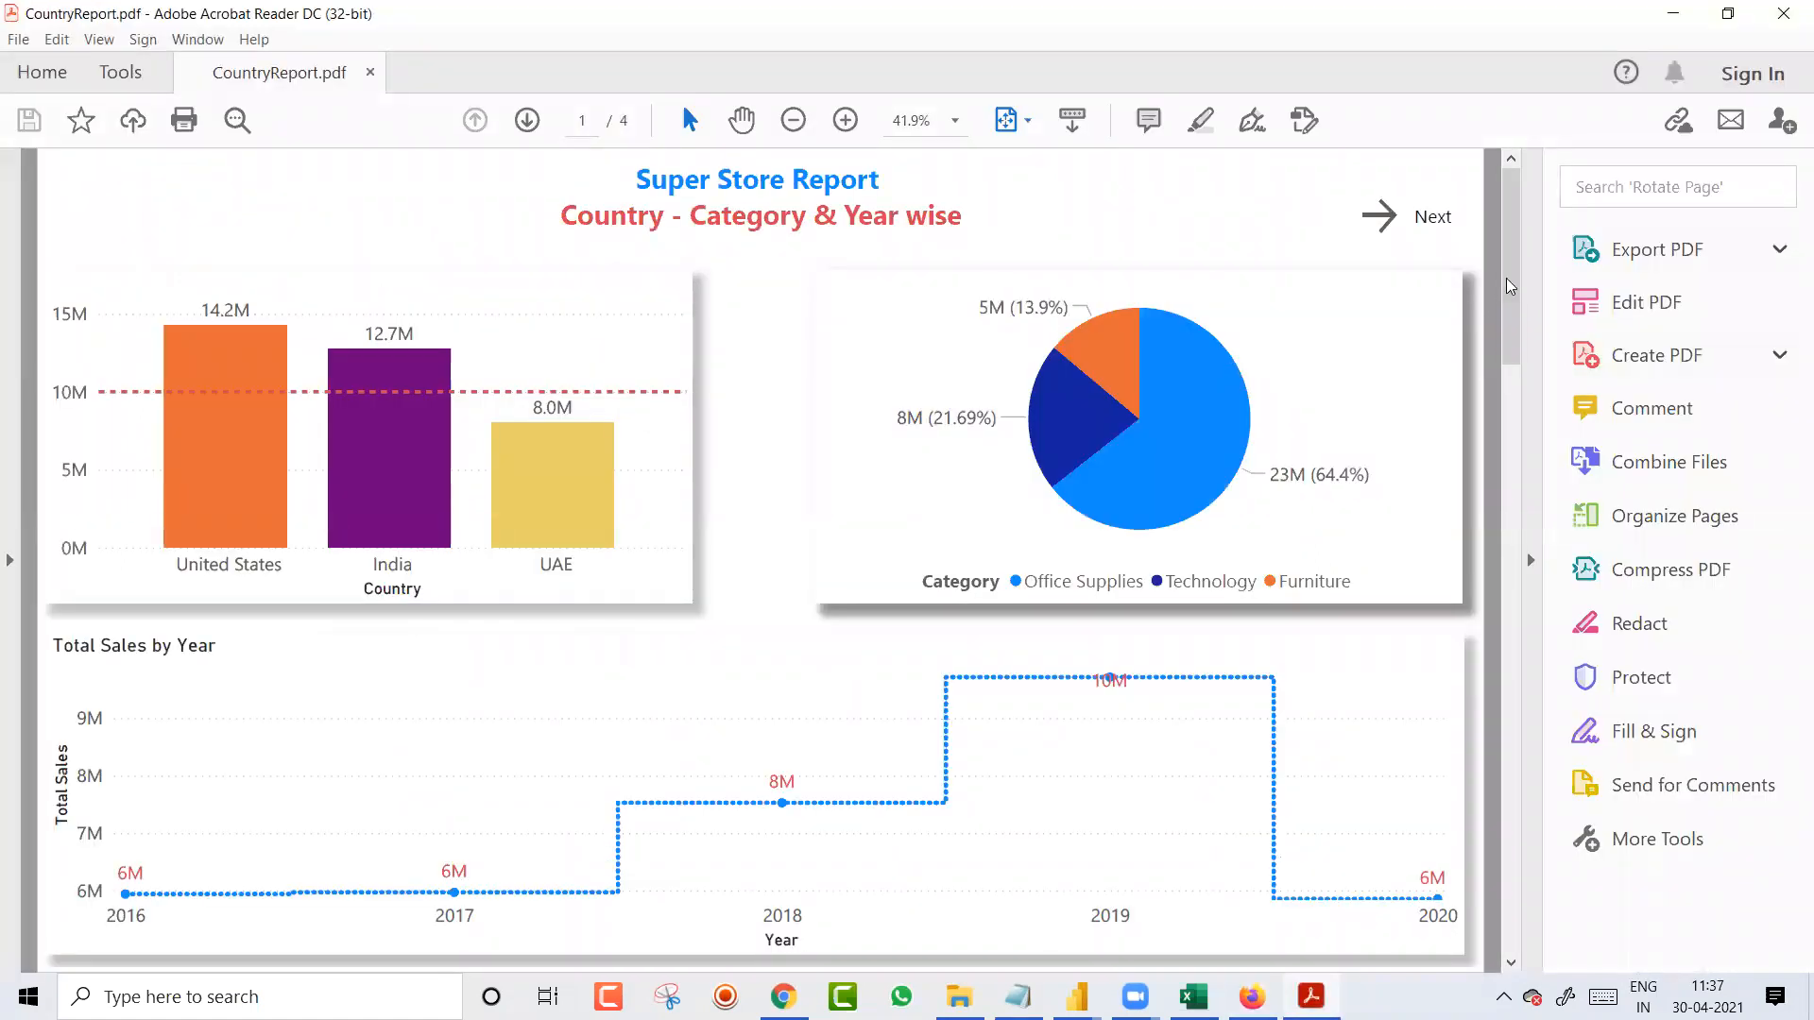
Step: Look through the pages of the exported CountryReport.pdf, return to its first page and close Acrobat Reader
left_click_drag(1510, 284, 1476, 366)
left_click(1509, 414)
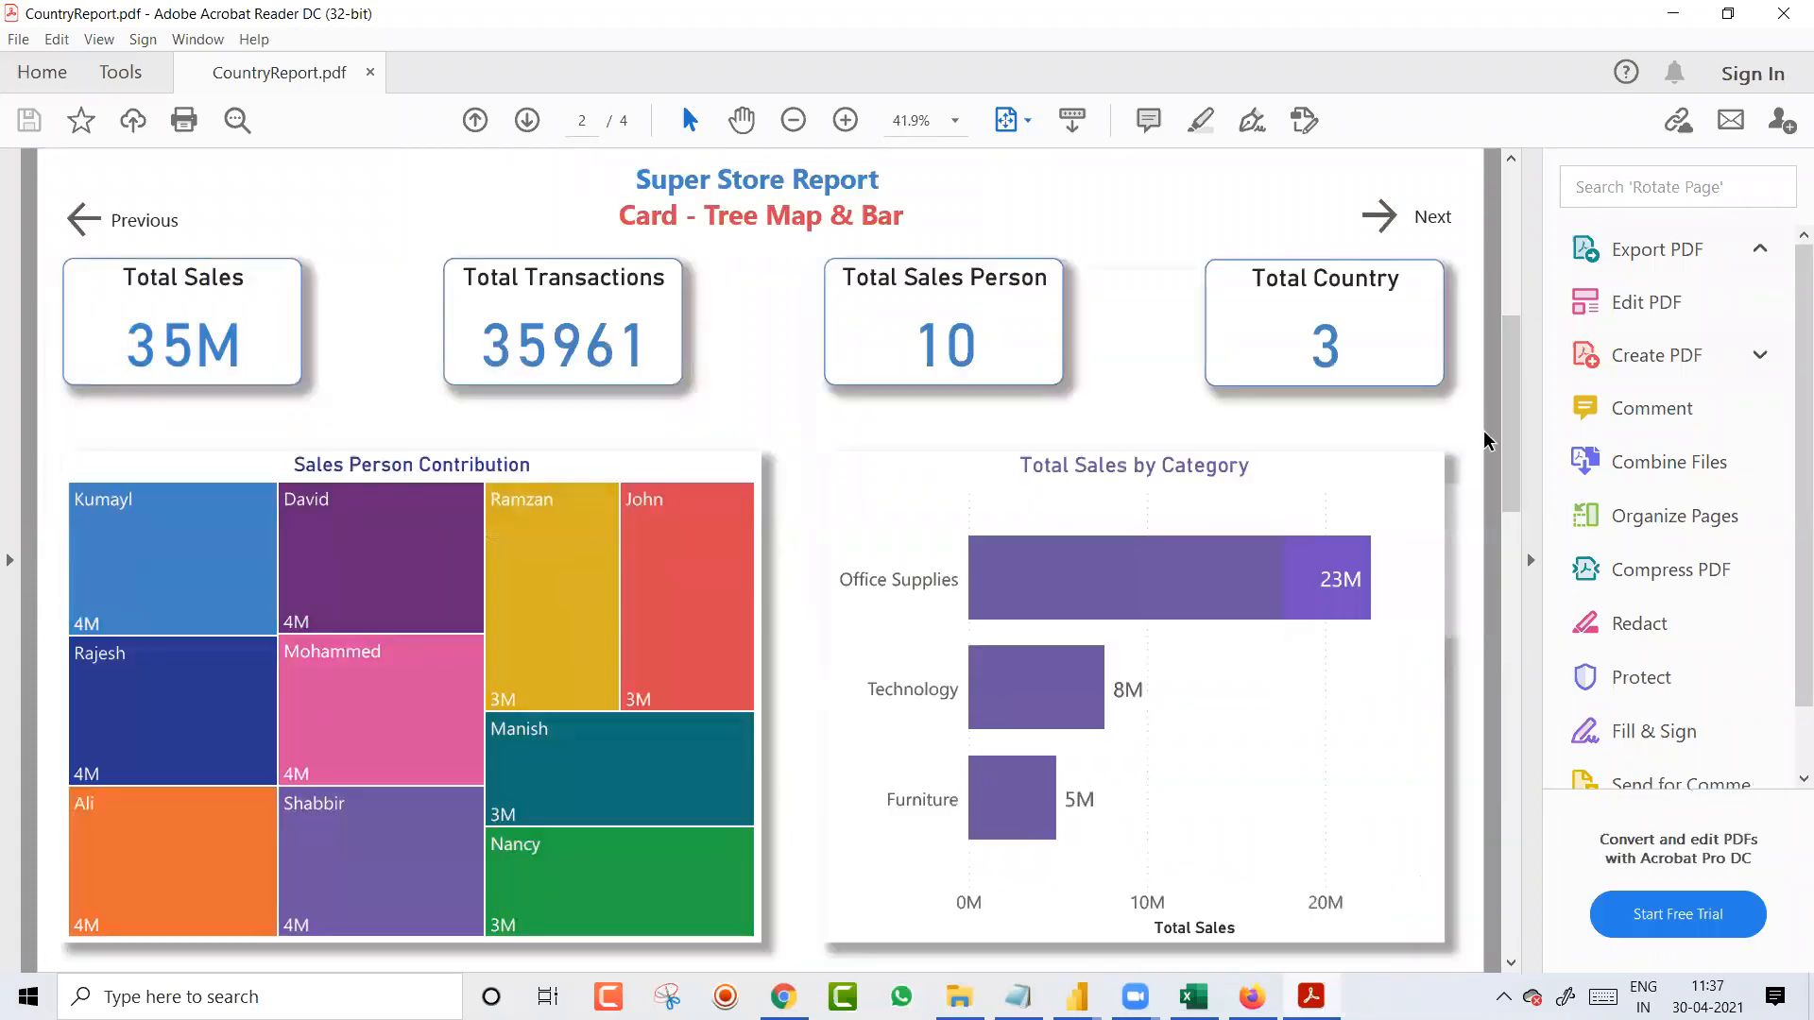
left_click_drag(1511, 406, 1355, 7)
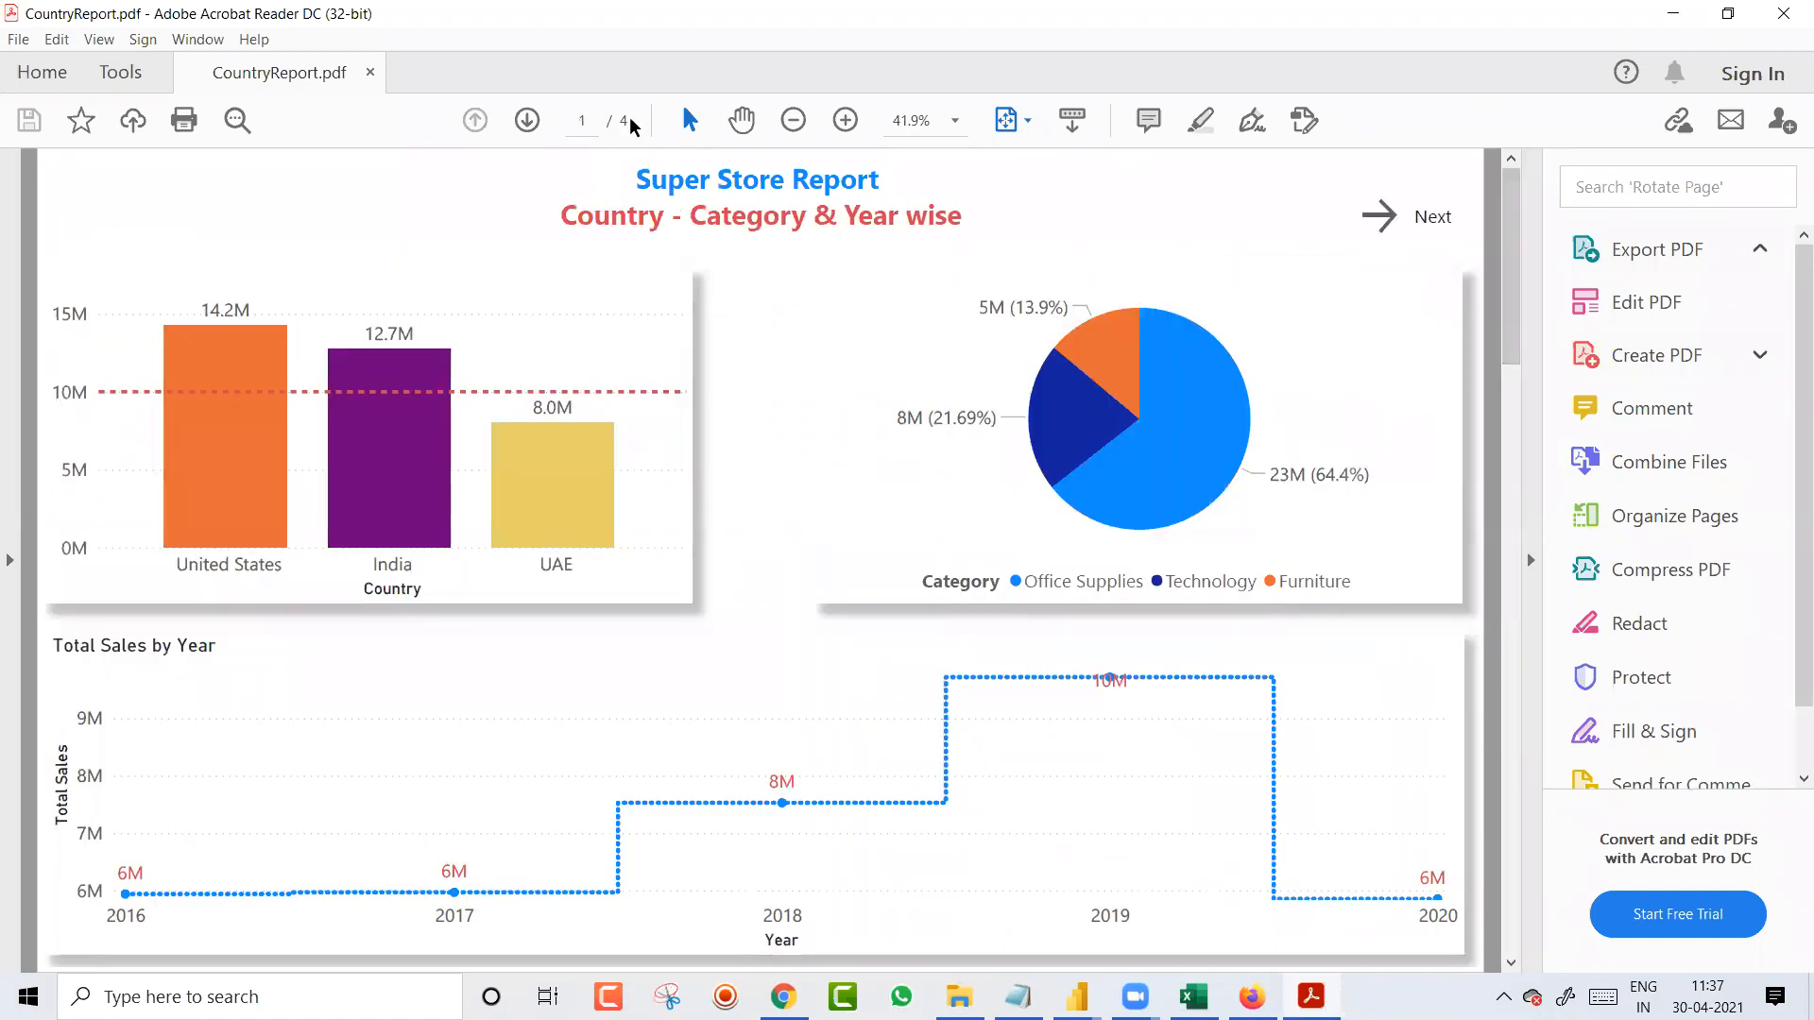
left_click(1787, 25)
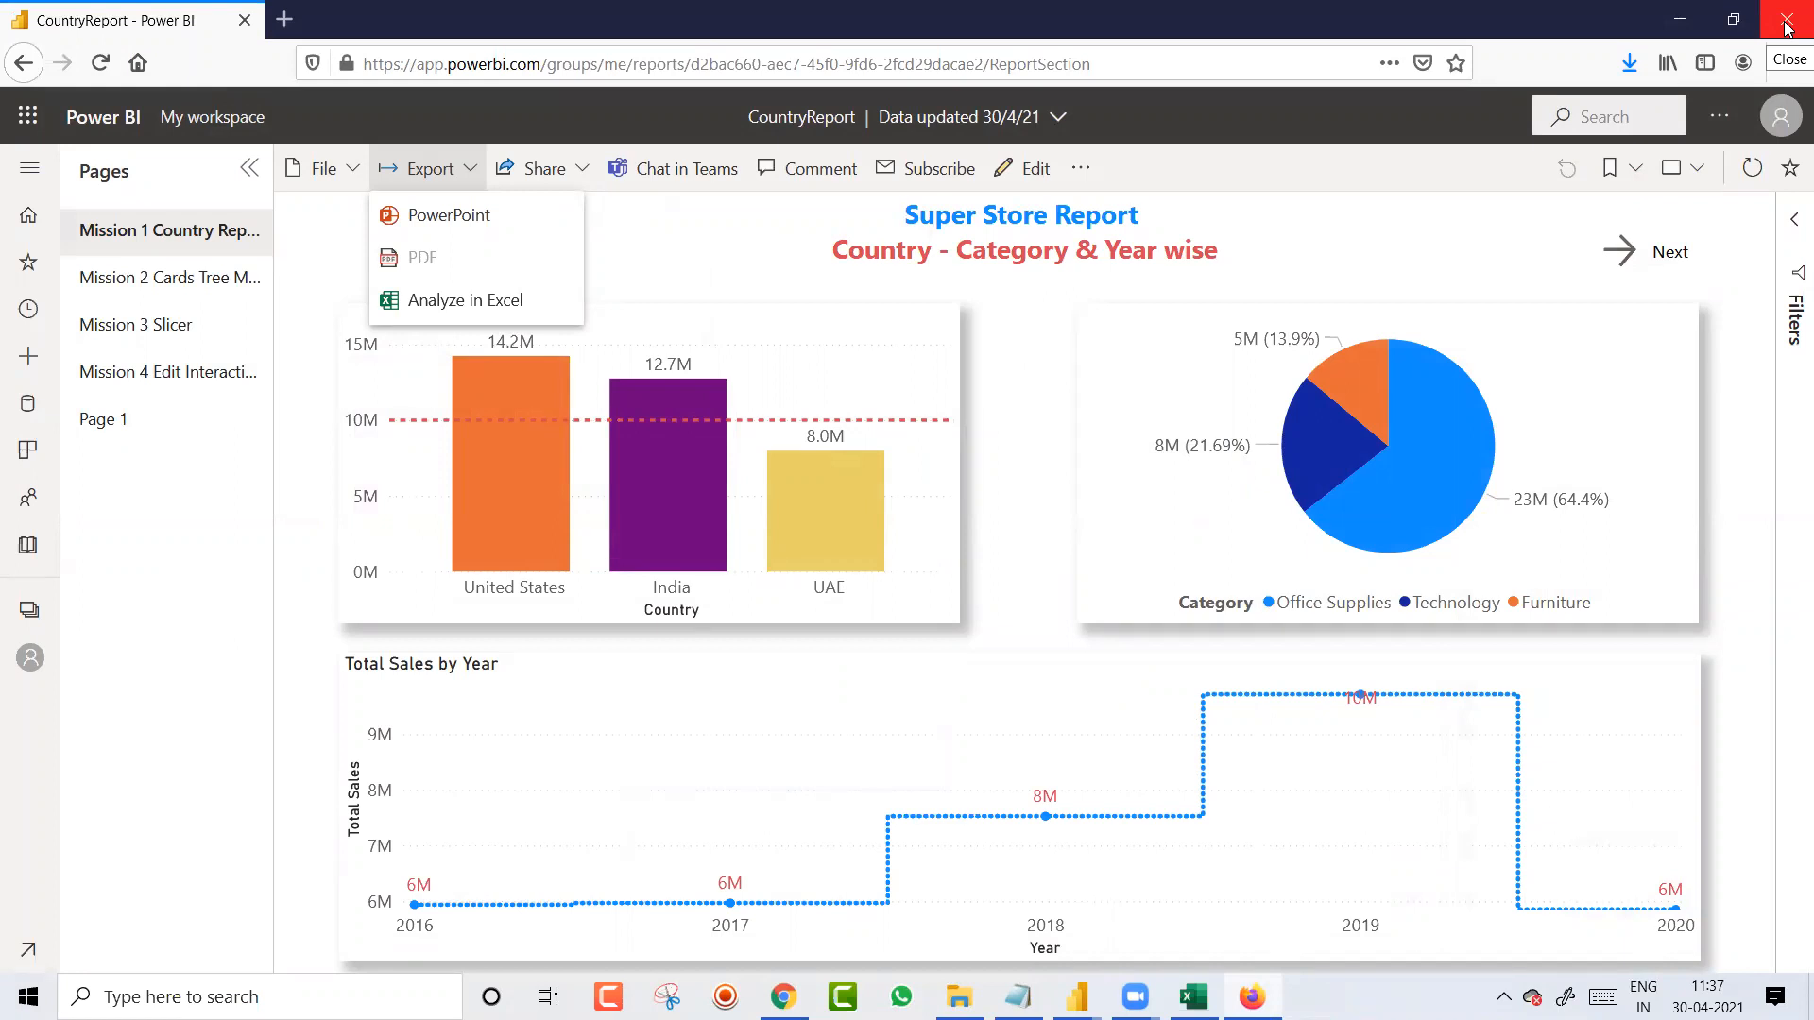
Step: Switch back to CountryReport in Power BI Desktop and dismiss the Publishing to Power BI message
key("alt+Tab")
key("alt+Tab")
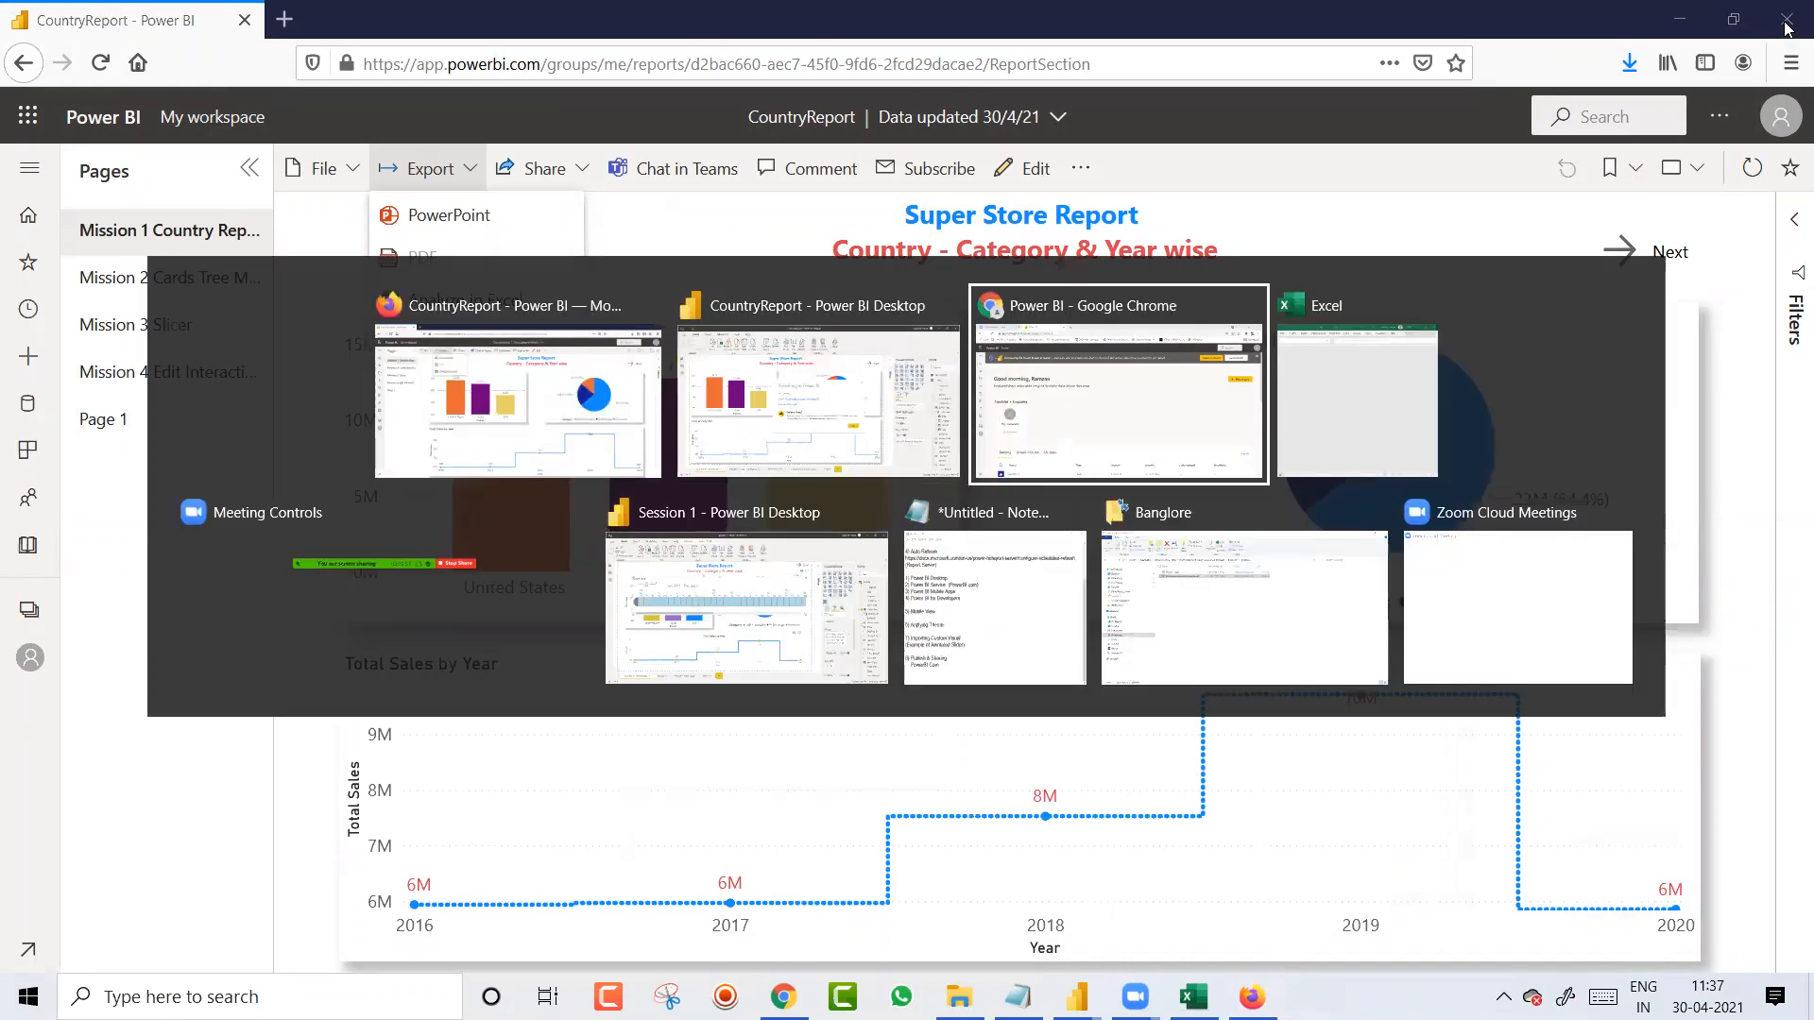
key("alt+Tab")
key("alt+Tab")
key("Tab")
key("alt+Tab")
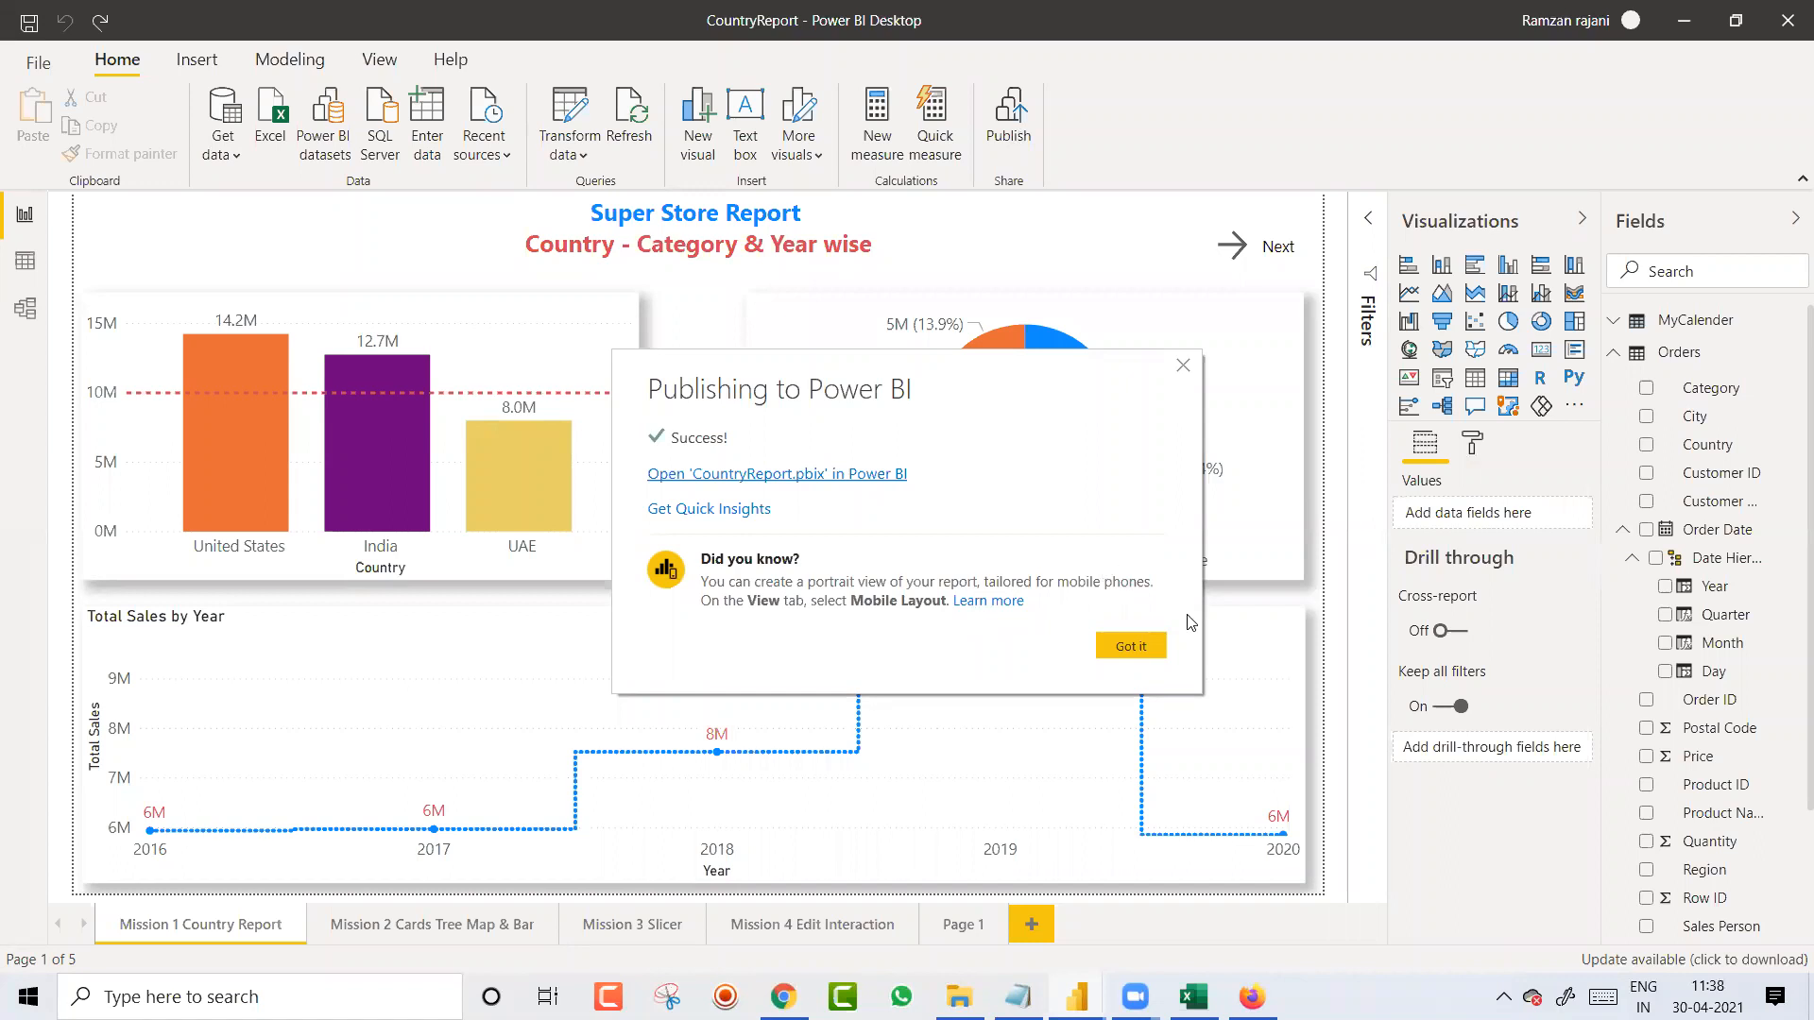
left_click(1133, 646)
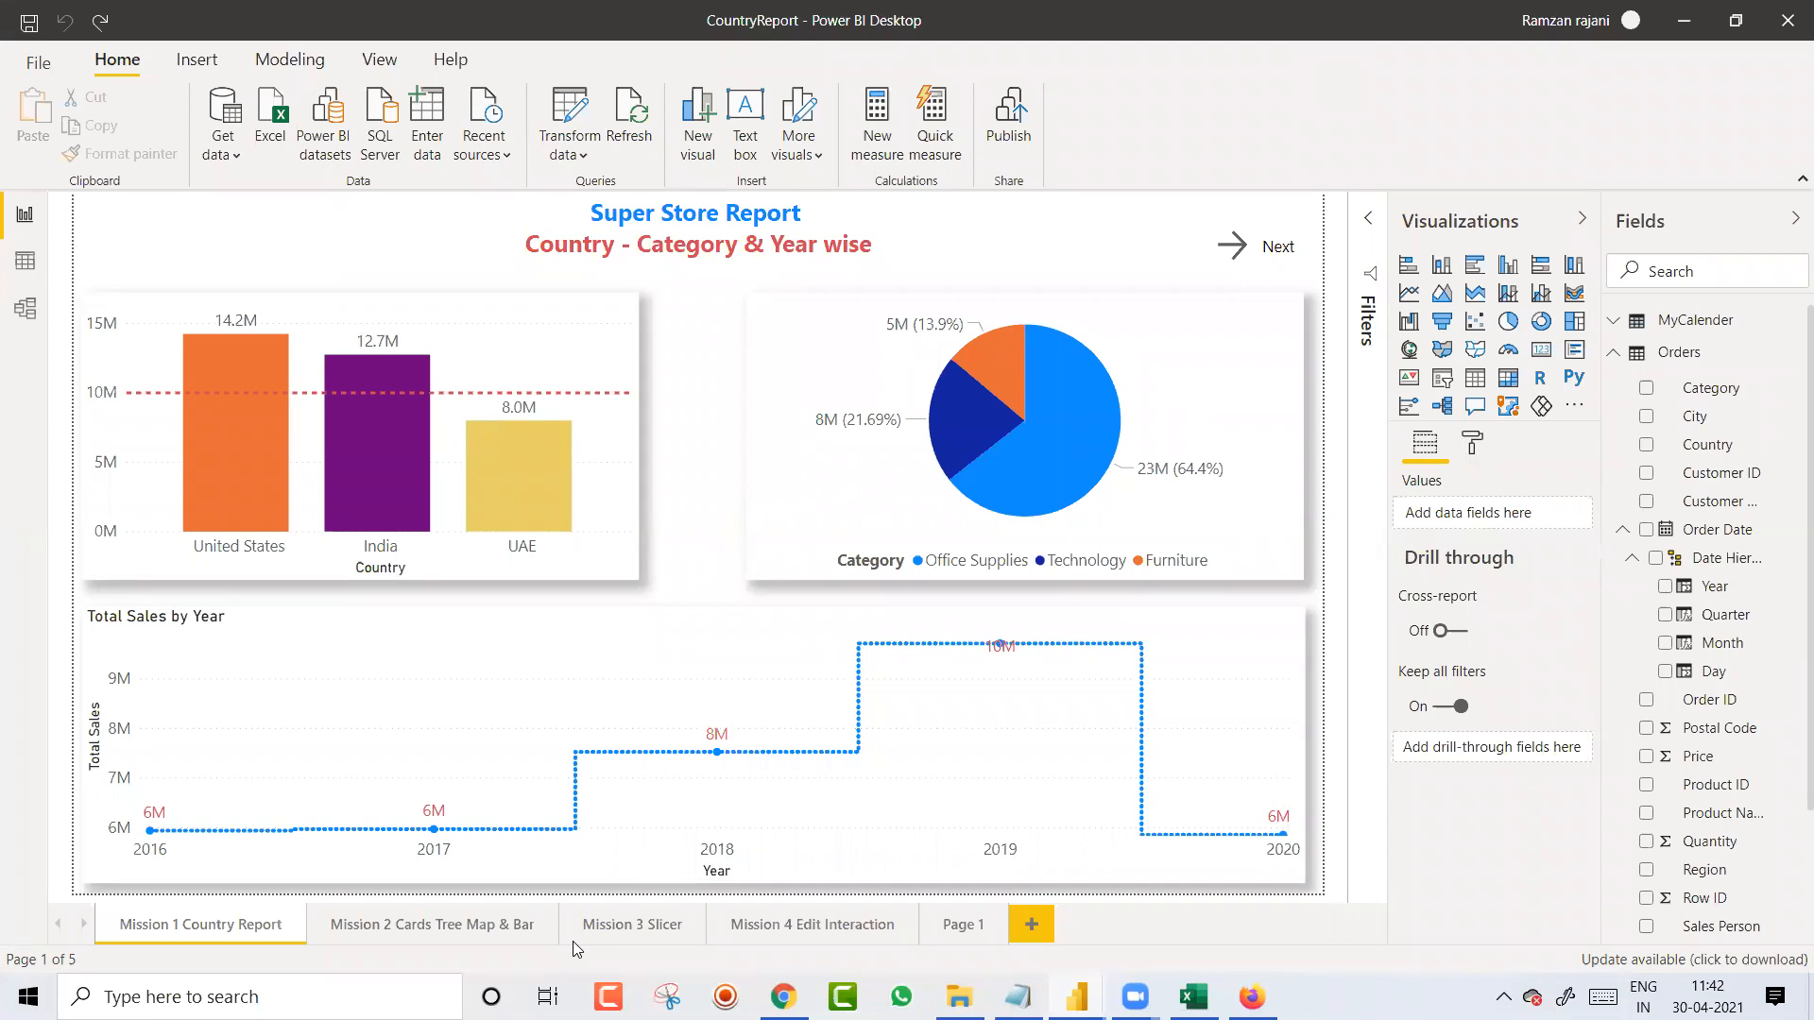
mouse_move(537, 797)
key("XF86AudioLowerVolume")
key("XF86AudioRaiseVolume")
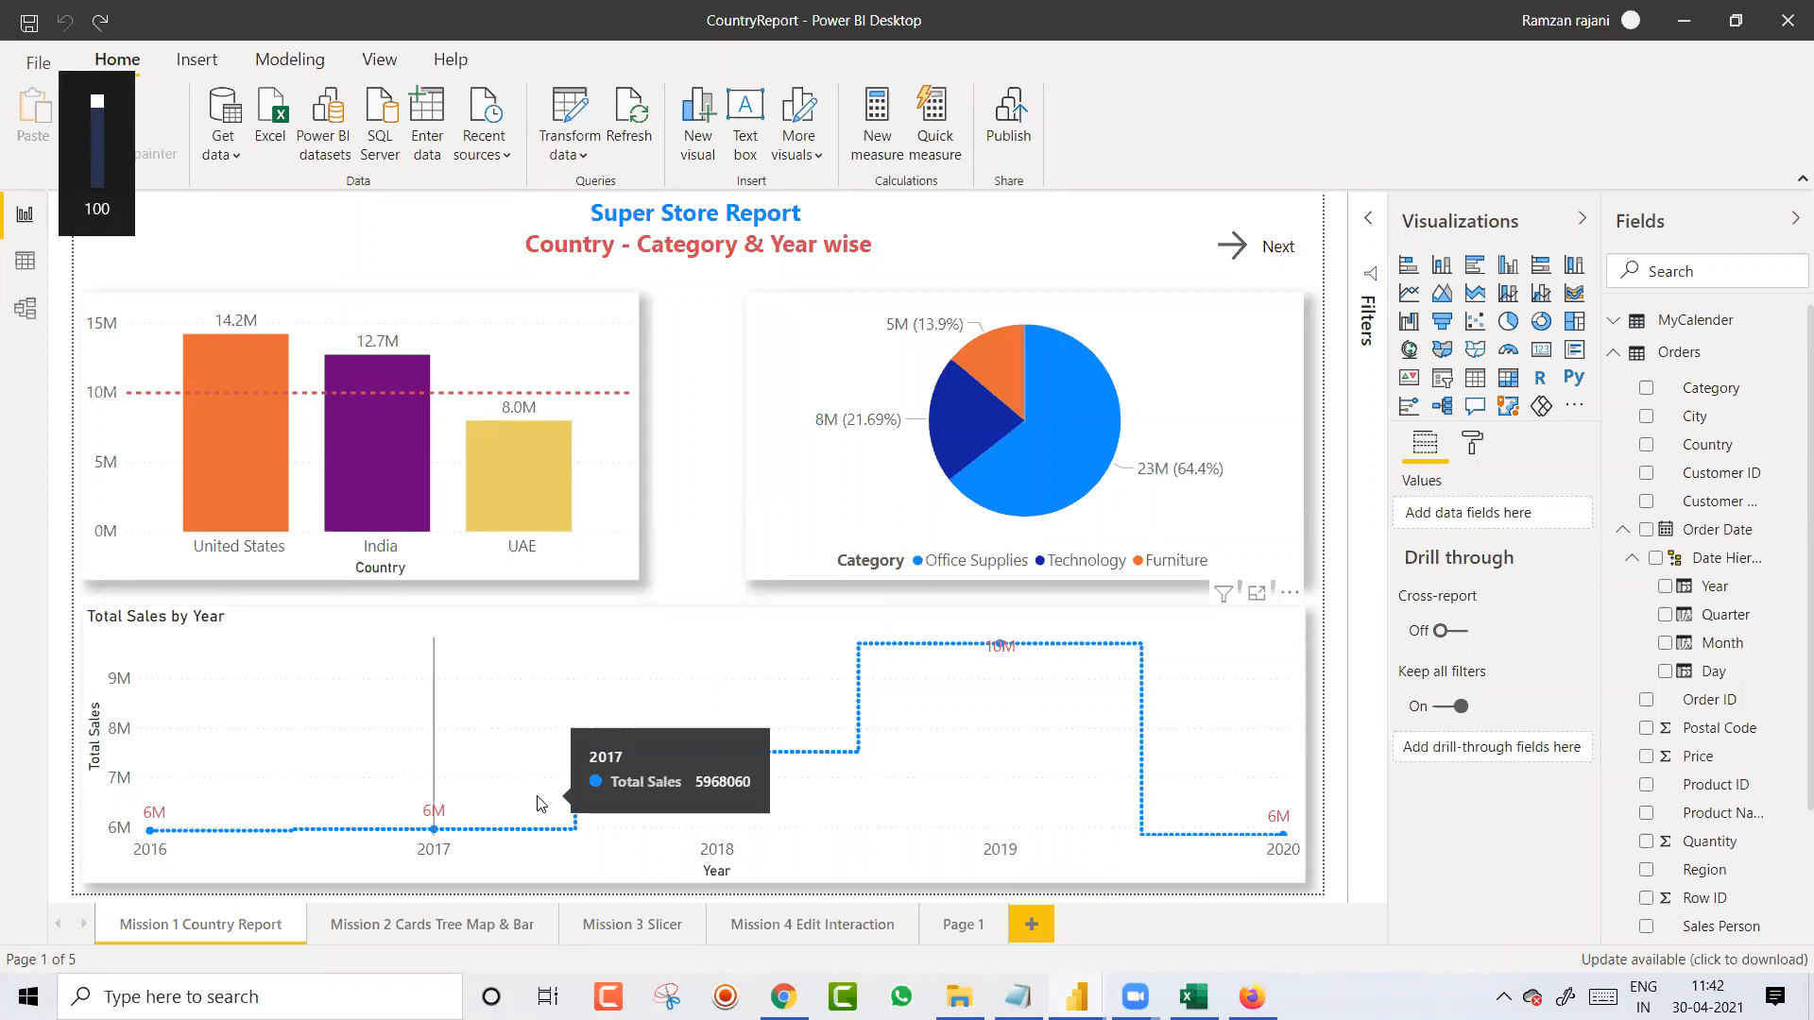